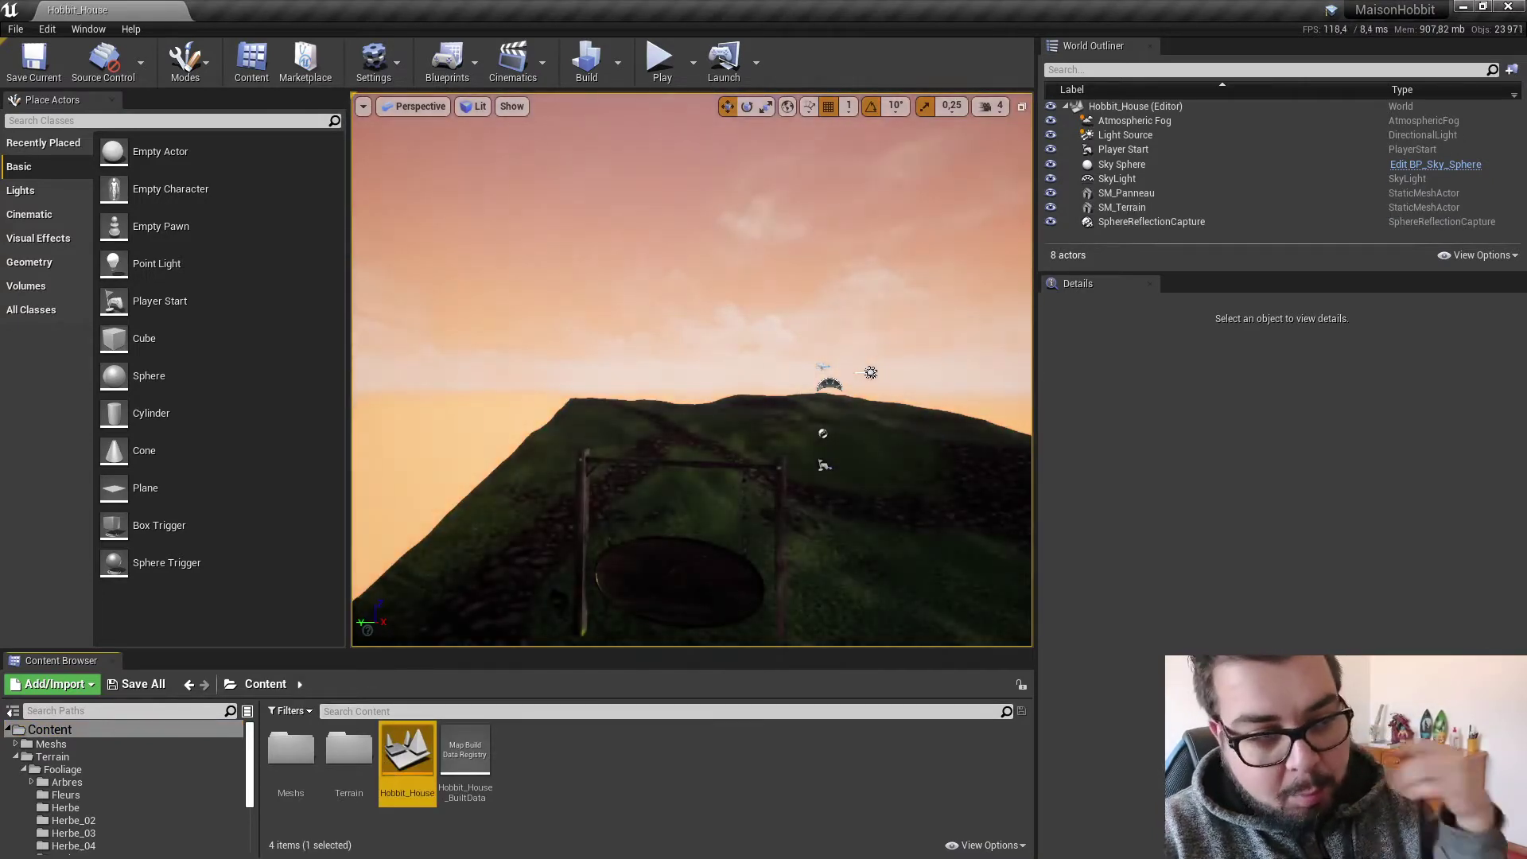
# Browse the Terrain foliage folders, open Arbres and inspect the SM_Arbre_01 tree mesh.
pyautogui.moveTo(806, 511)
pyautogui.mouseDown(button='right')
pyautogui.moveTo(899, 510)
pyautogui.moveTo(863, 549)
pyautogui.moveTo(806, 516)
pyautogui.mouseUp(button='right')
pyautogui.press('w')
pyautogui.press('s')
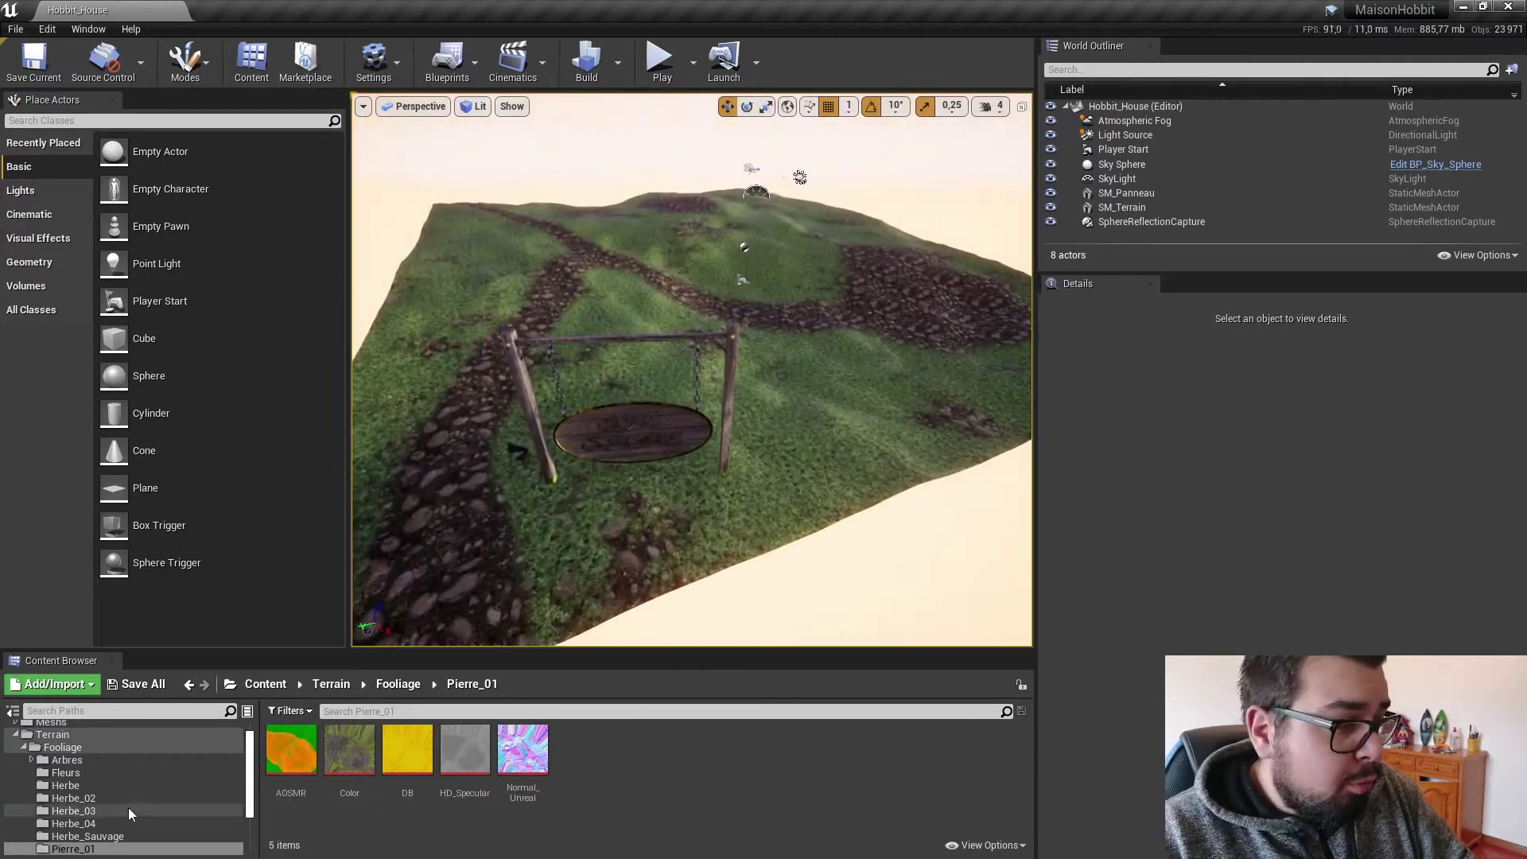
pyautogui.scroll(-2, 88, 799)
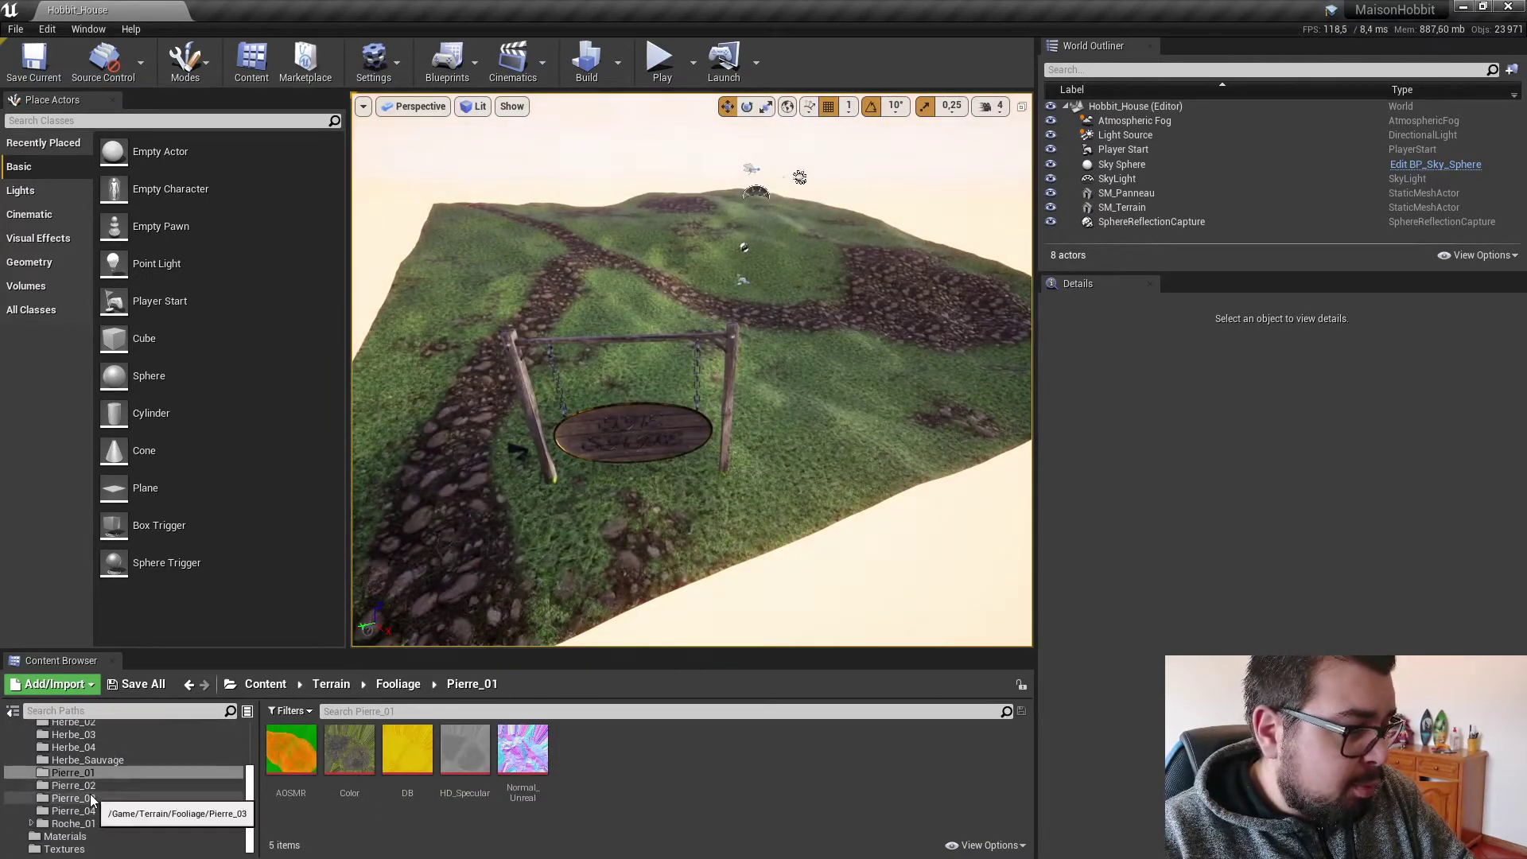
pyautogui.scroll(2, 77, 819)
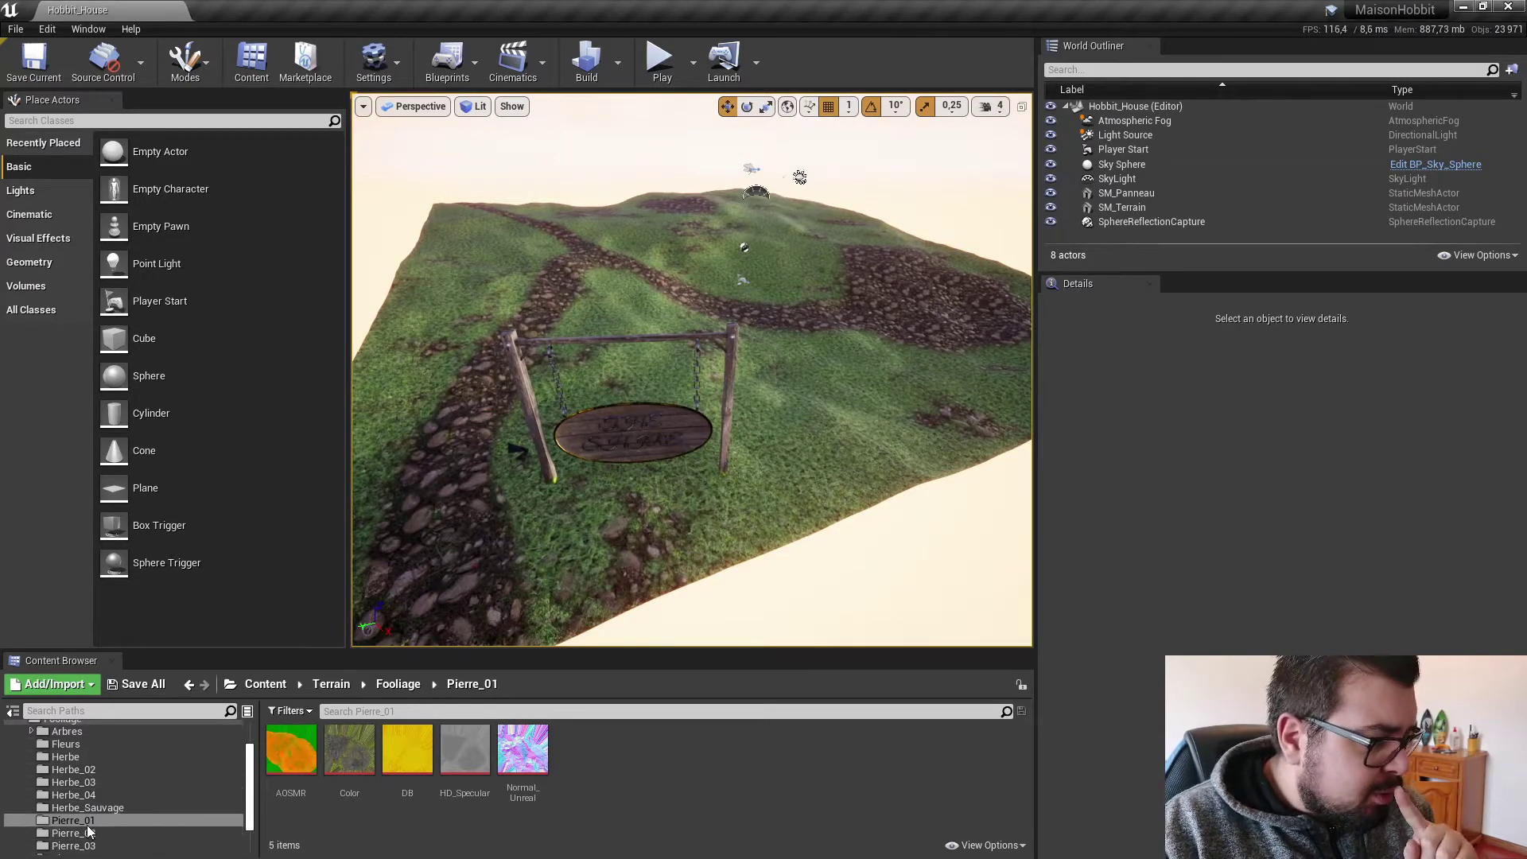
pyautogui.scroll(2, 87, 808)
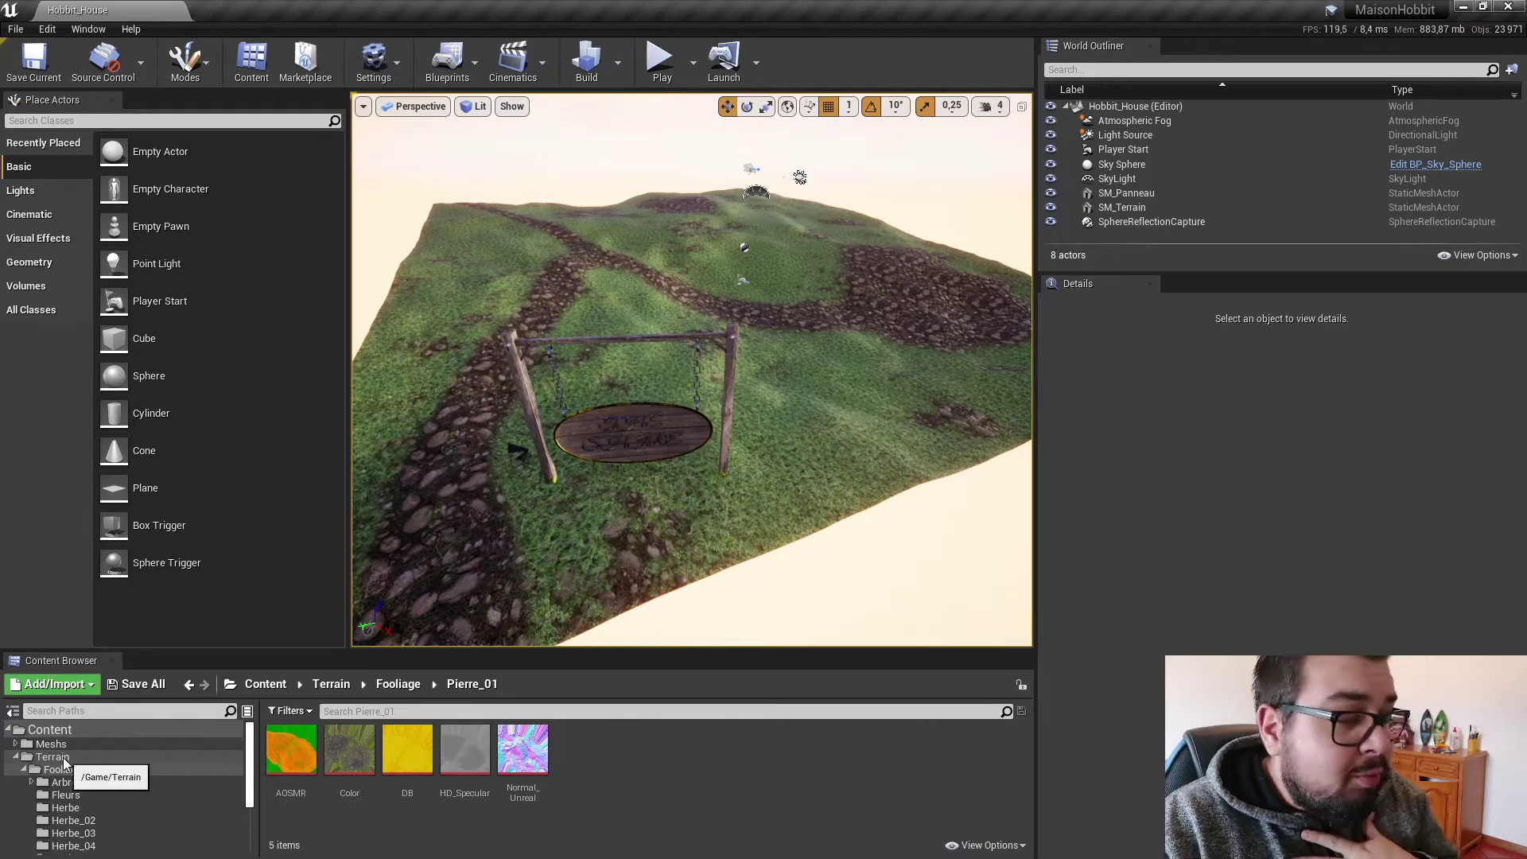
pyautogui.click(64, 782)
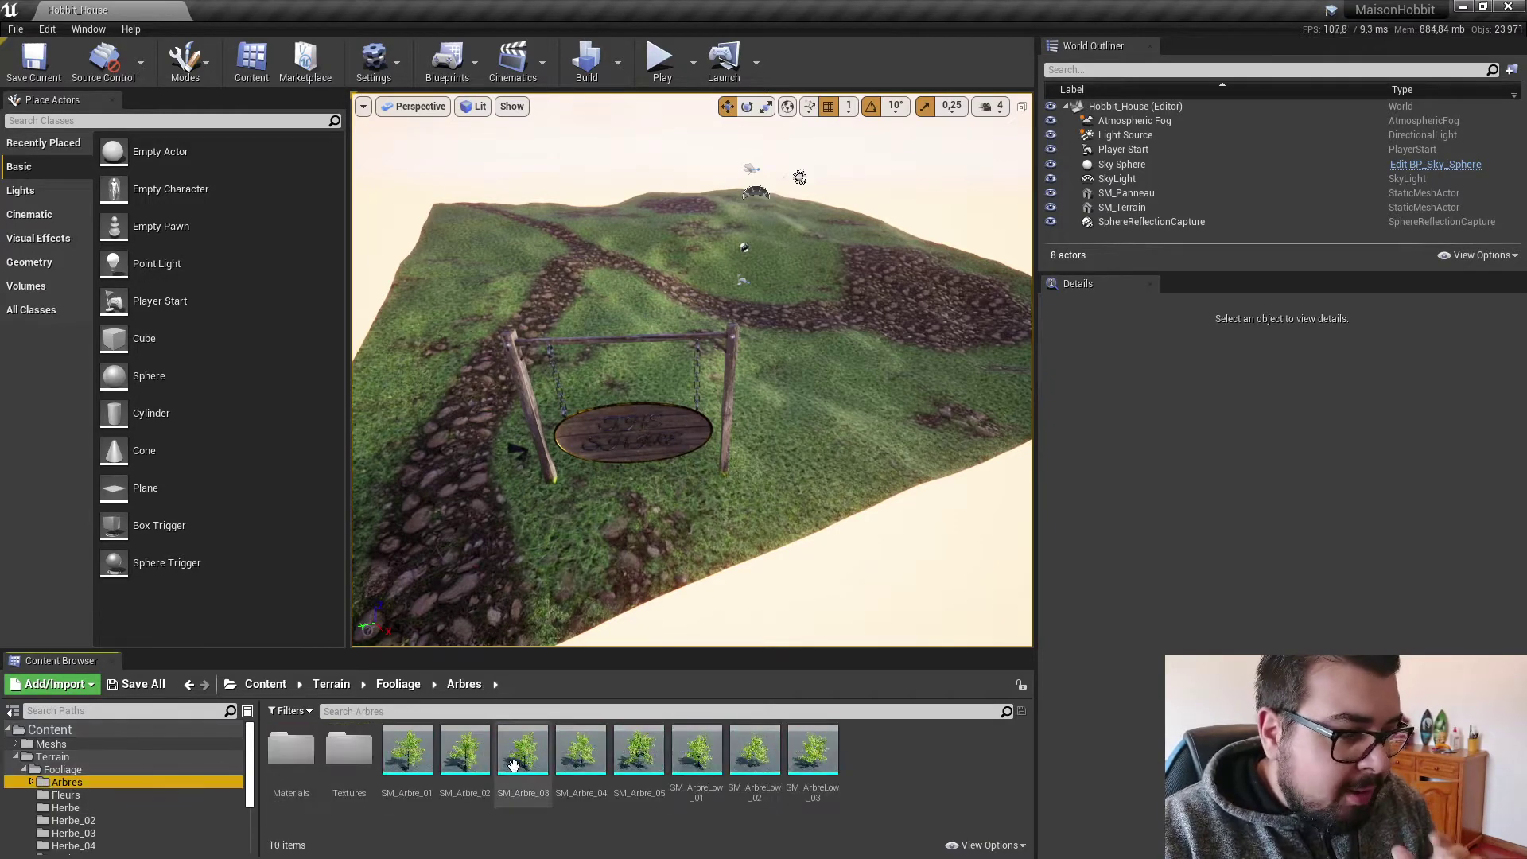
pyautogui.click(409, 756)
pyautogui.doubleClick(464, 741)
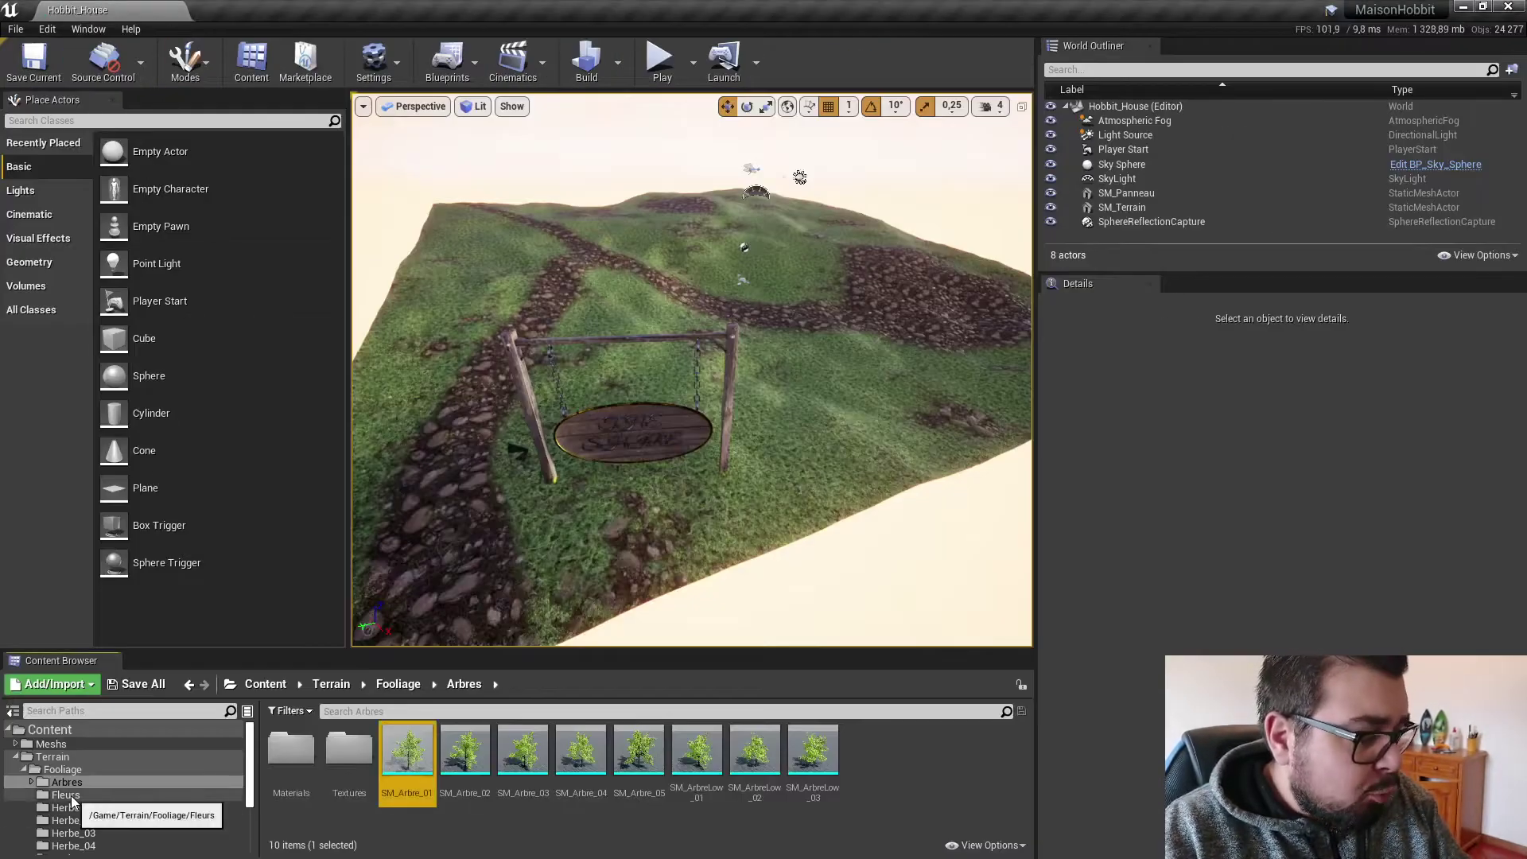
# Open the M_Branche_01 material from the Arbres Materials folder and move the Texture Sample feeding Subsurface Color clear of the others.
pyautogui.doubleClick(302, 756)
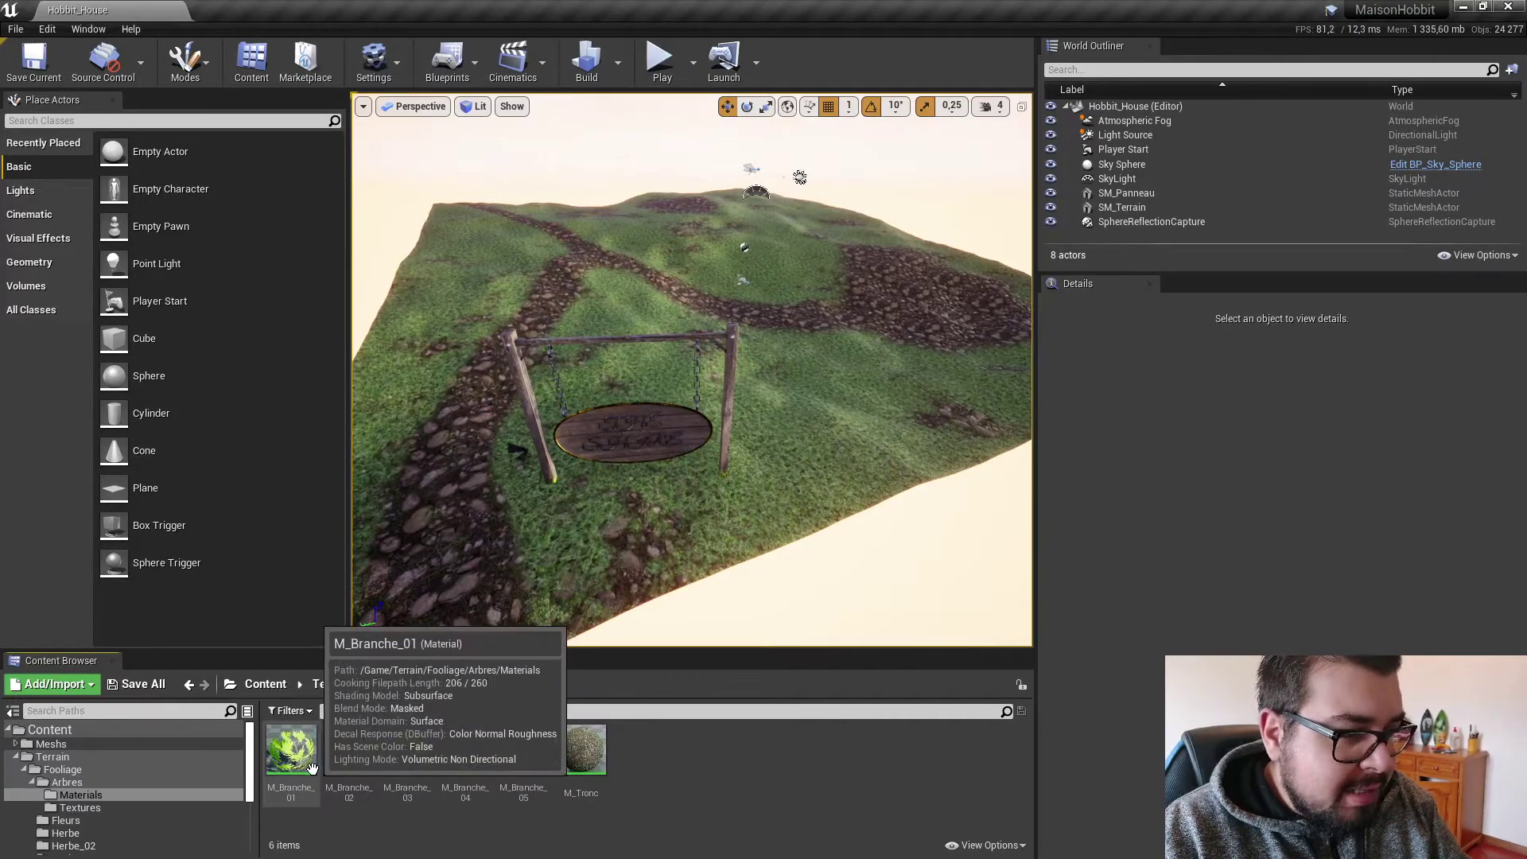
pyautogui.doubleClick(310, 772)
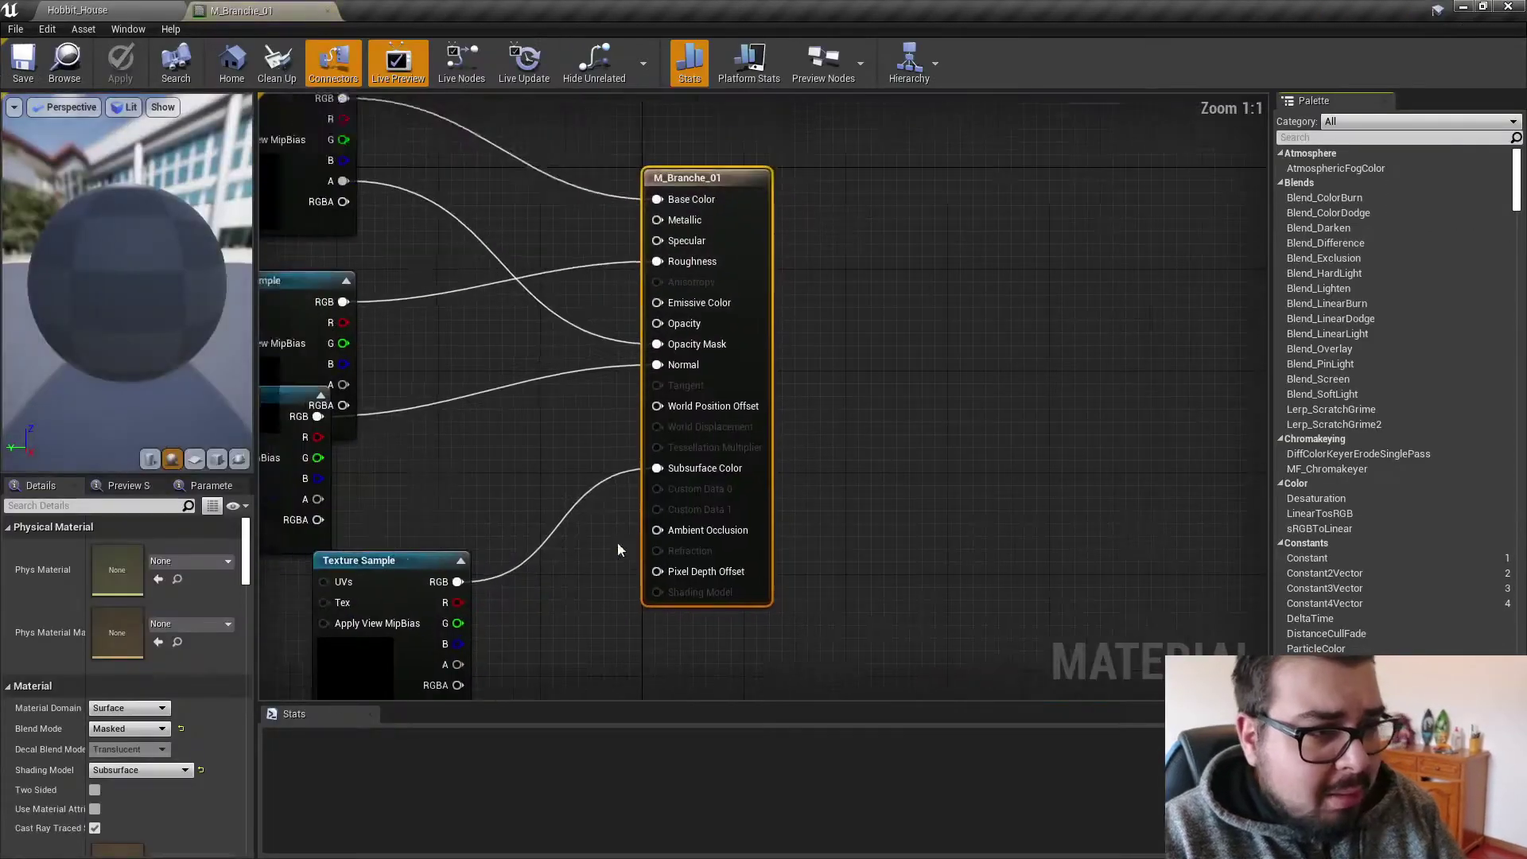
pyautogui.moveTo(618, 550); pyautogui.dragTo(673, 561, button='right')
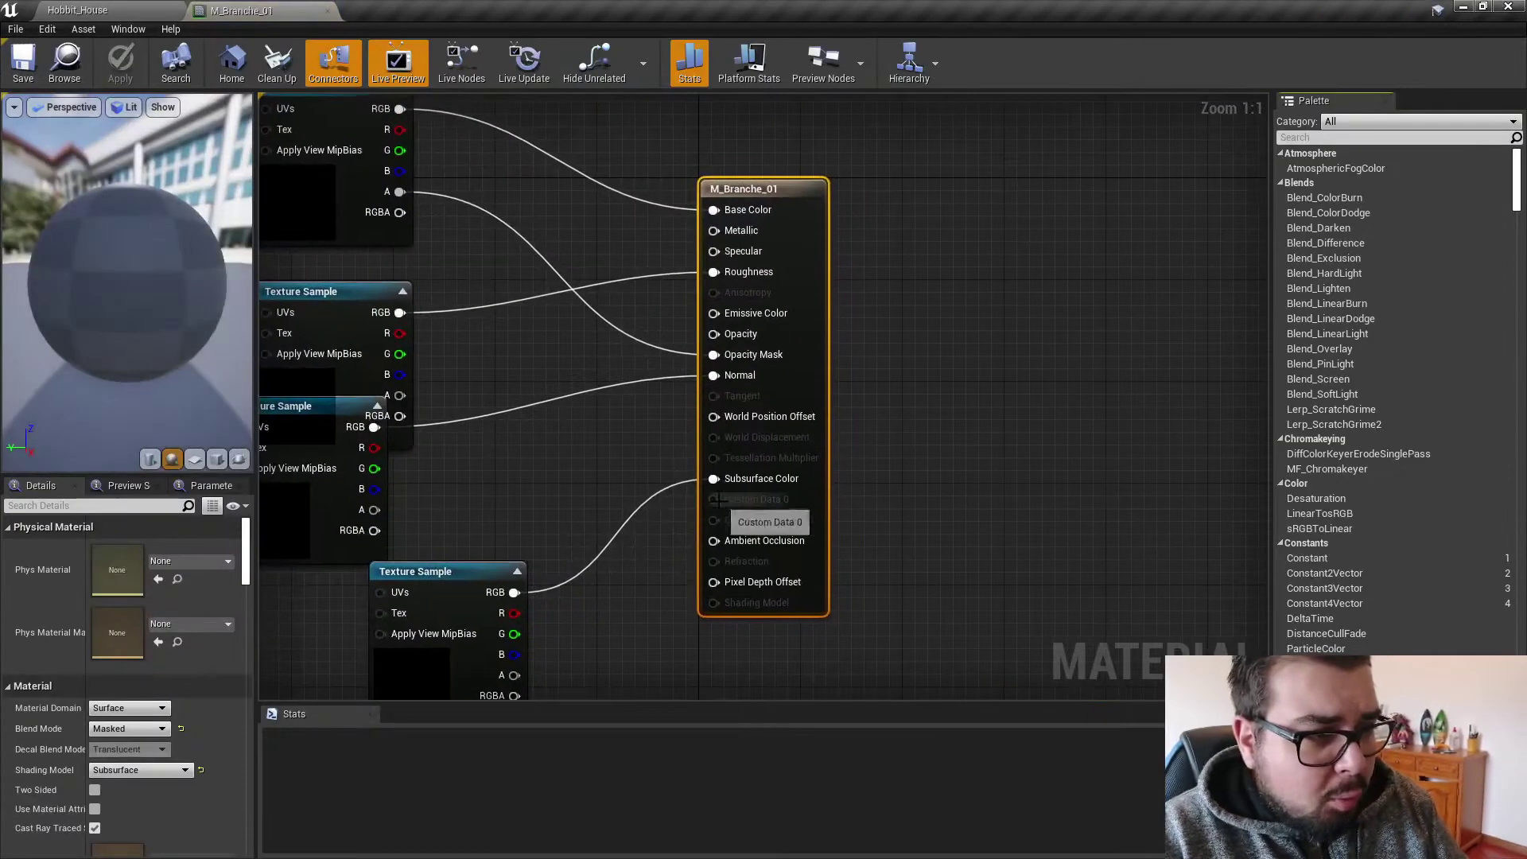
pyautogui.moveTo(483, 568); pyautogui.dragTo(352, 594)
pyautogui.moveTo(450, 518); pyautogui.dragTo(608, 560, button='right')
pyautogui.scroll(-2, 628, 557)
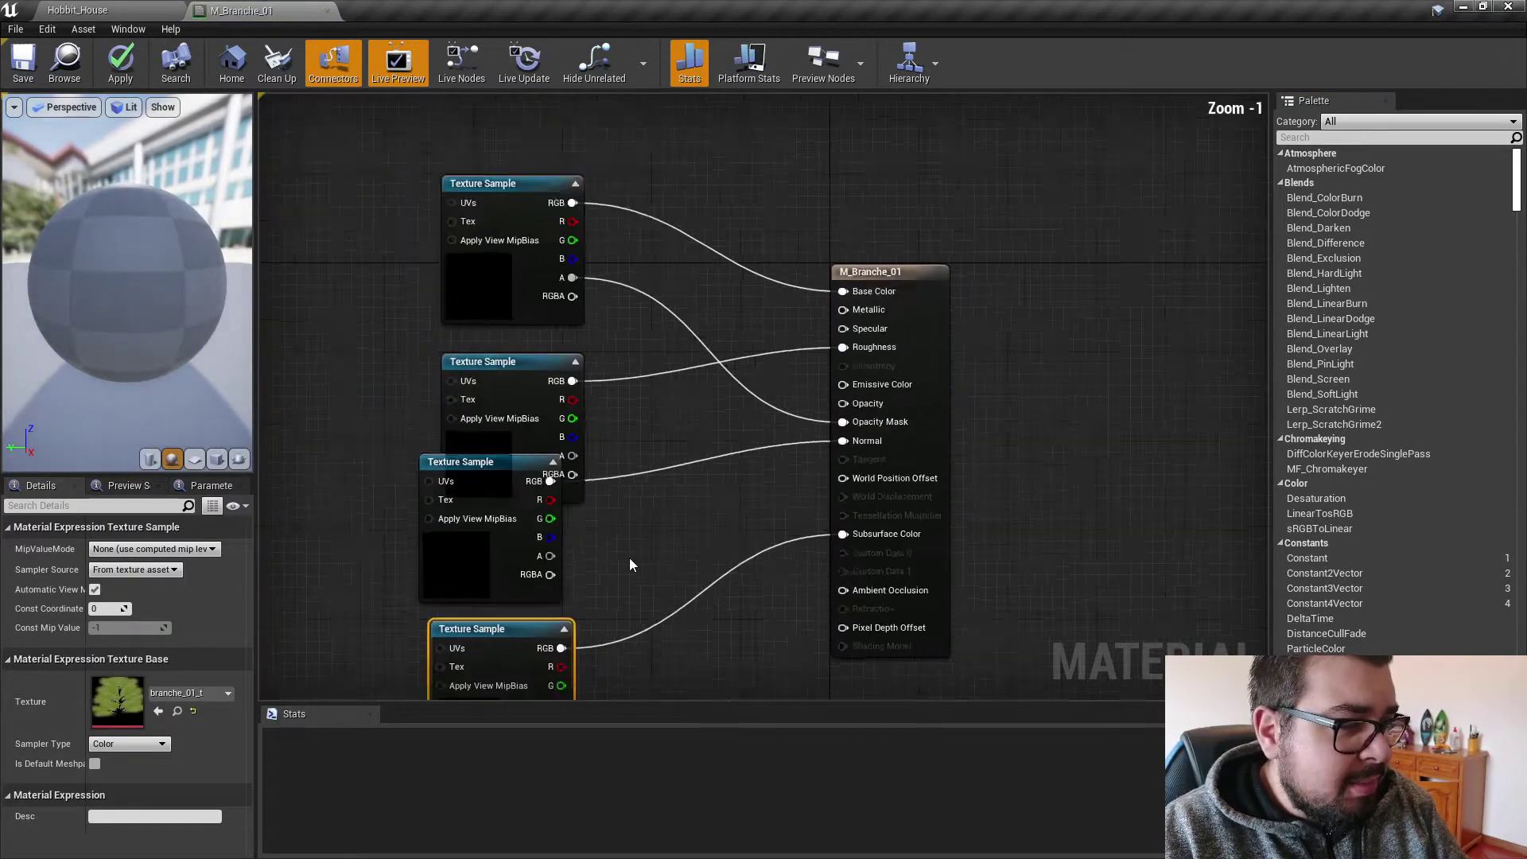
pyautogui.scroll(1, 633, 557)
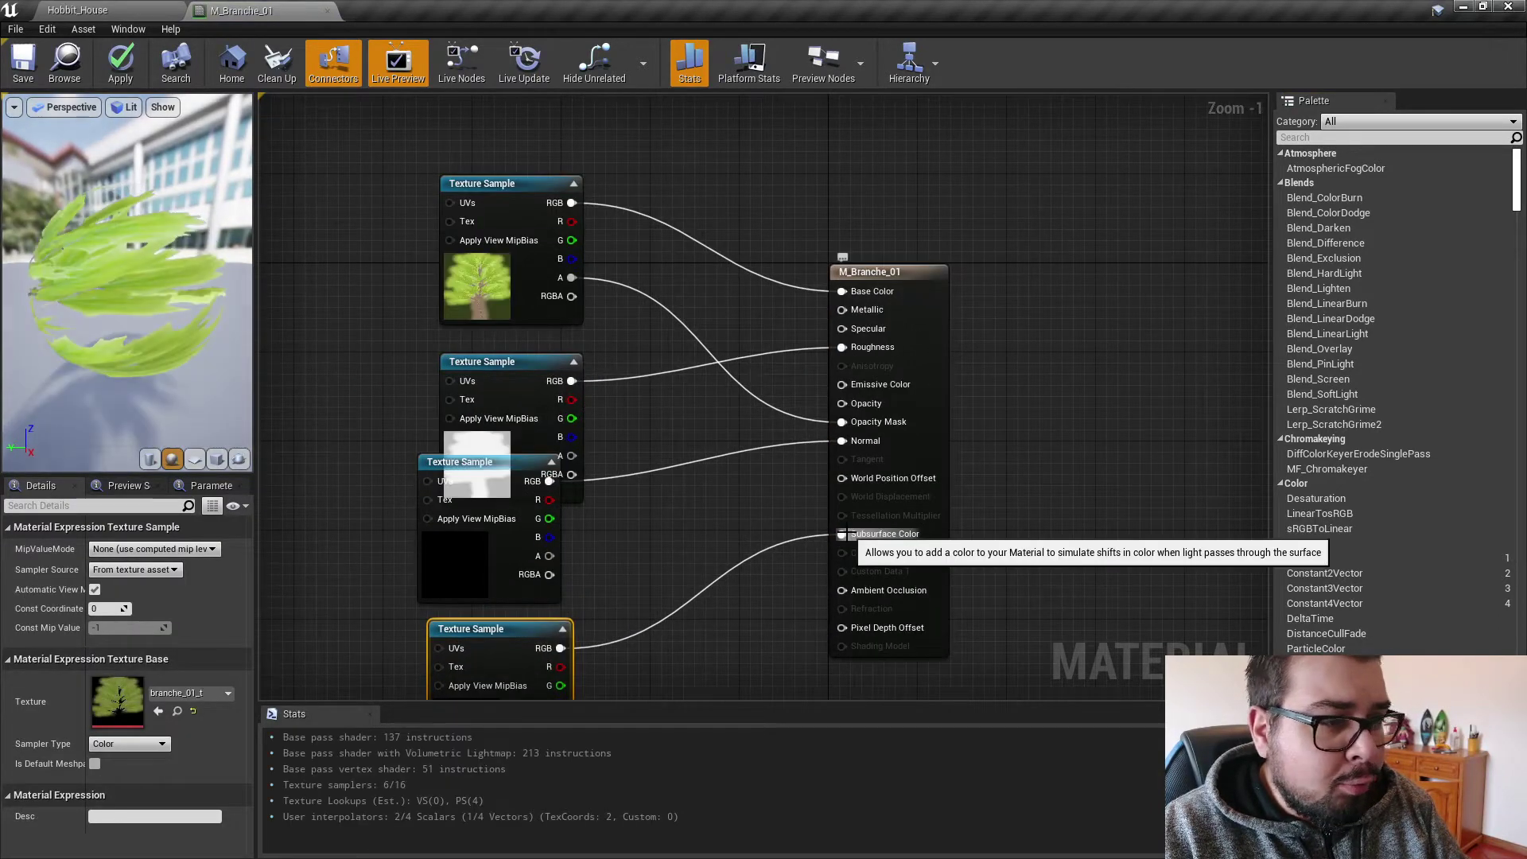
# Disconnect the texture from the Subsurface Color input of the M_Branche_01 node.
pyautogui.rightClick(804, 546)
pyautogui.click(813, 518)
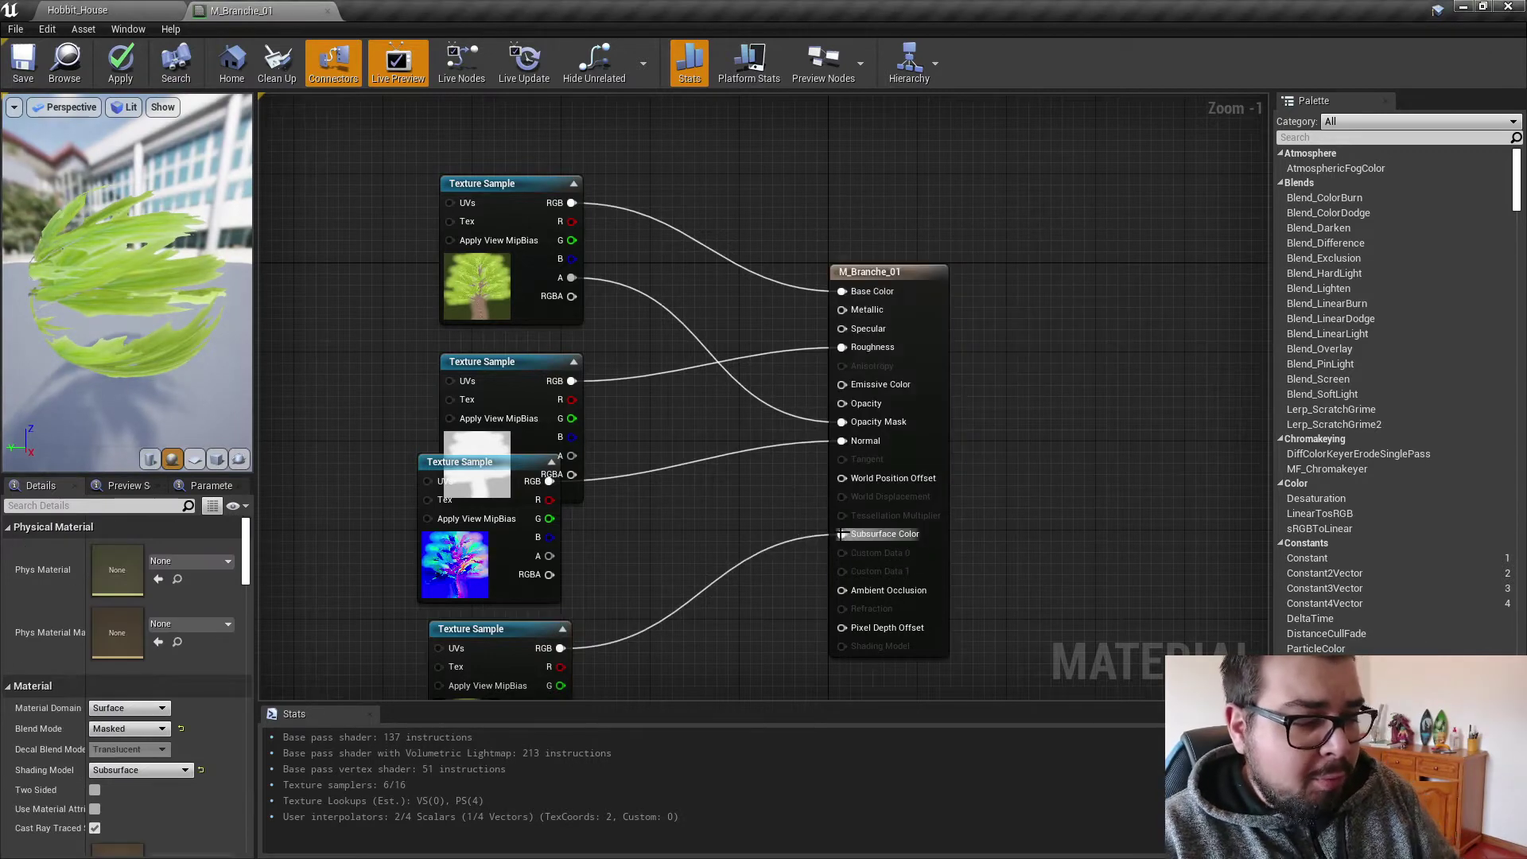
pyautogui.keyDown('alt'); pyautogui.click(842, 533); pyautogui.keyUp('alt')
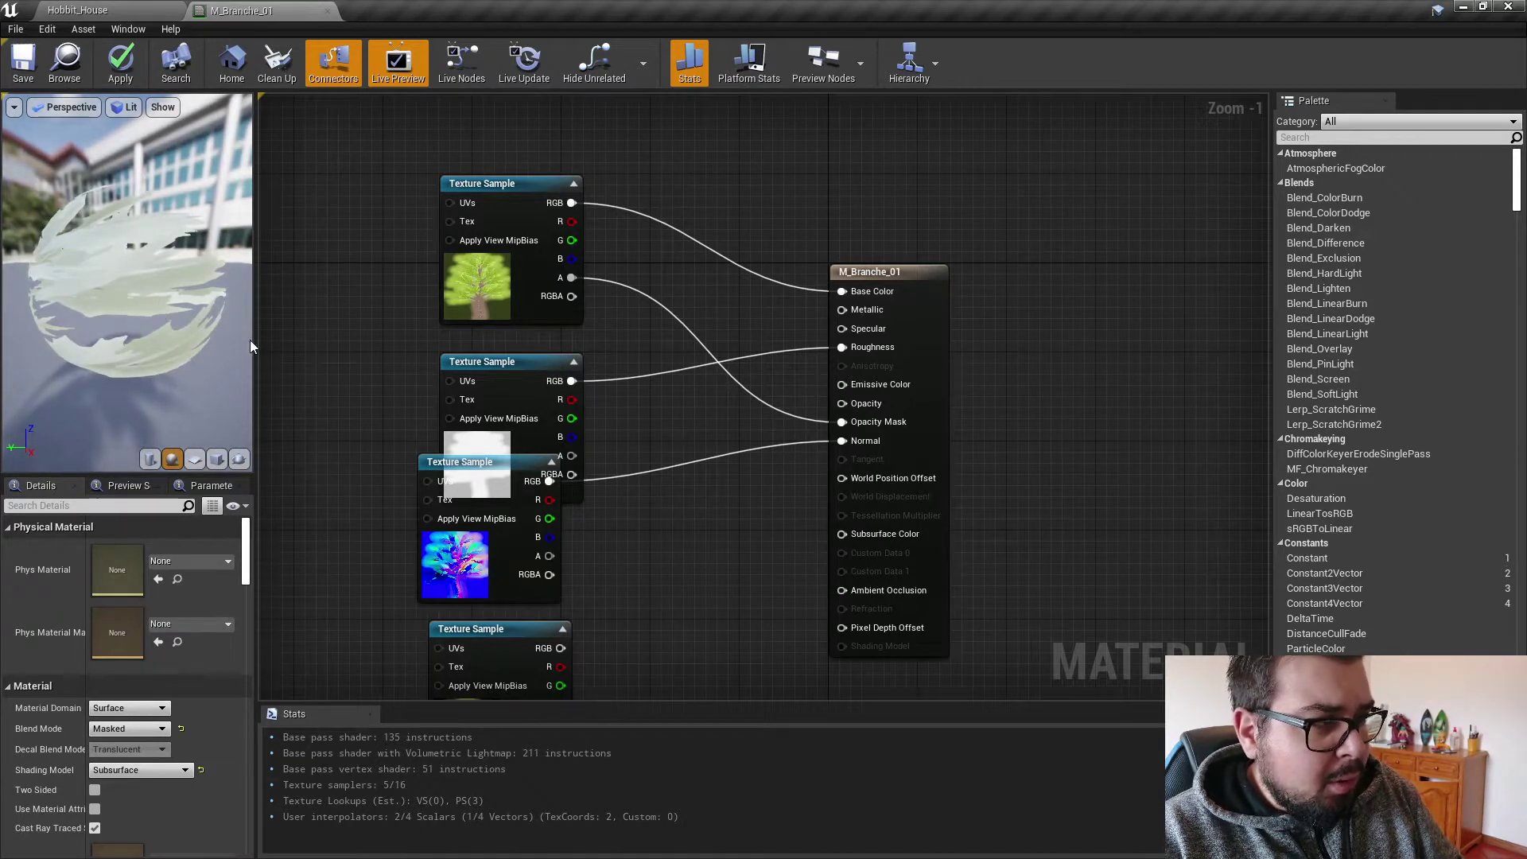
# Spread out the Base Color and Roughness Texture Sample nodes and set the material's Shading Model to Default Lit.
pyautogui.moveTo(500, 189); pyautogui.dragTo(486, 143)
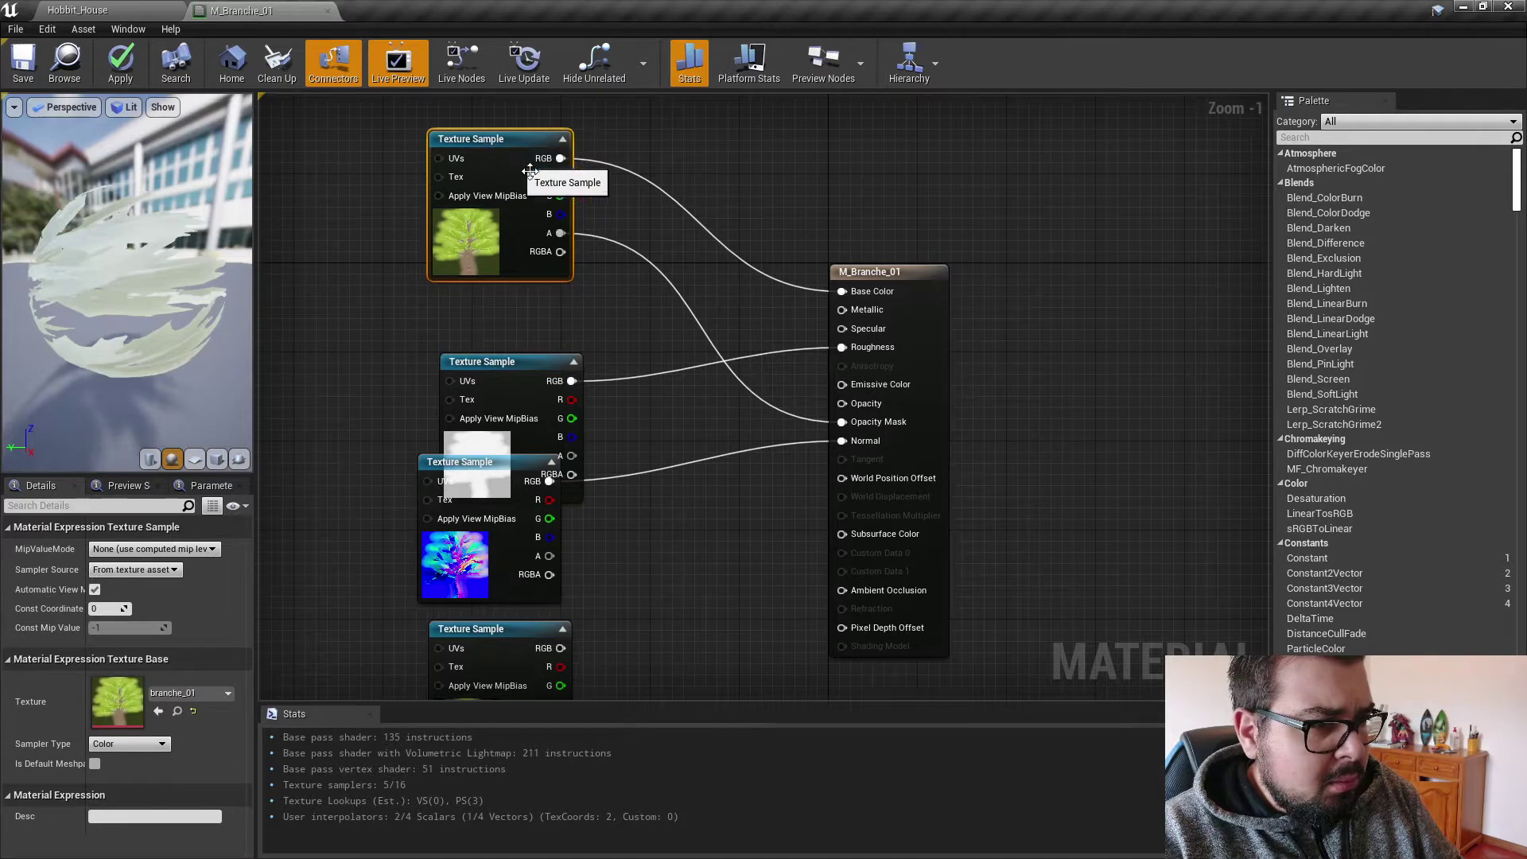
pyautogui.click(927, 284)
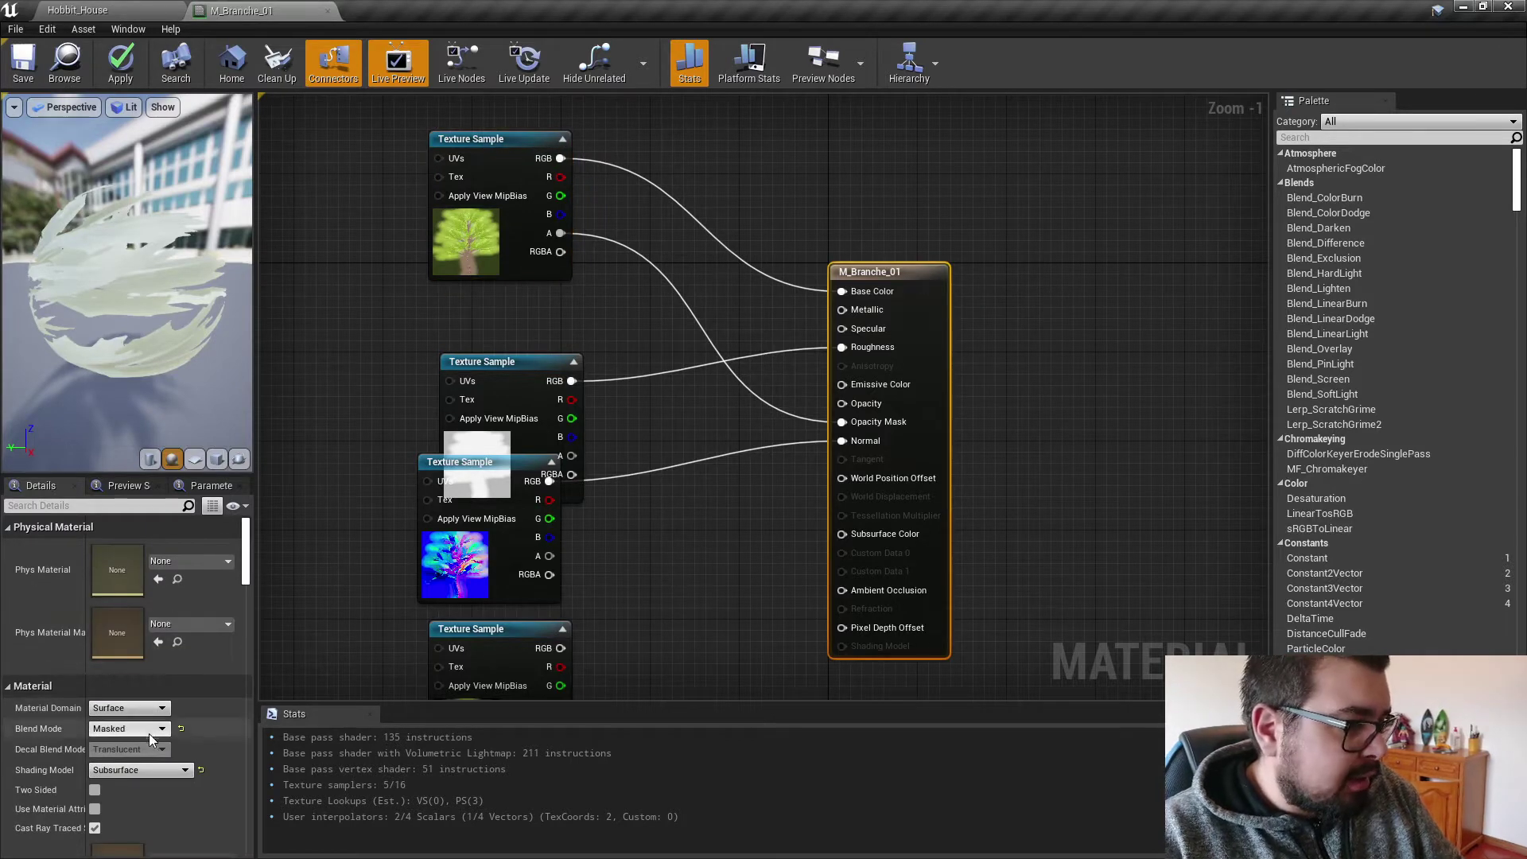
pyautogui.click(146, 770)
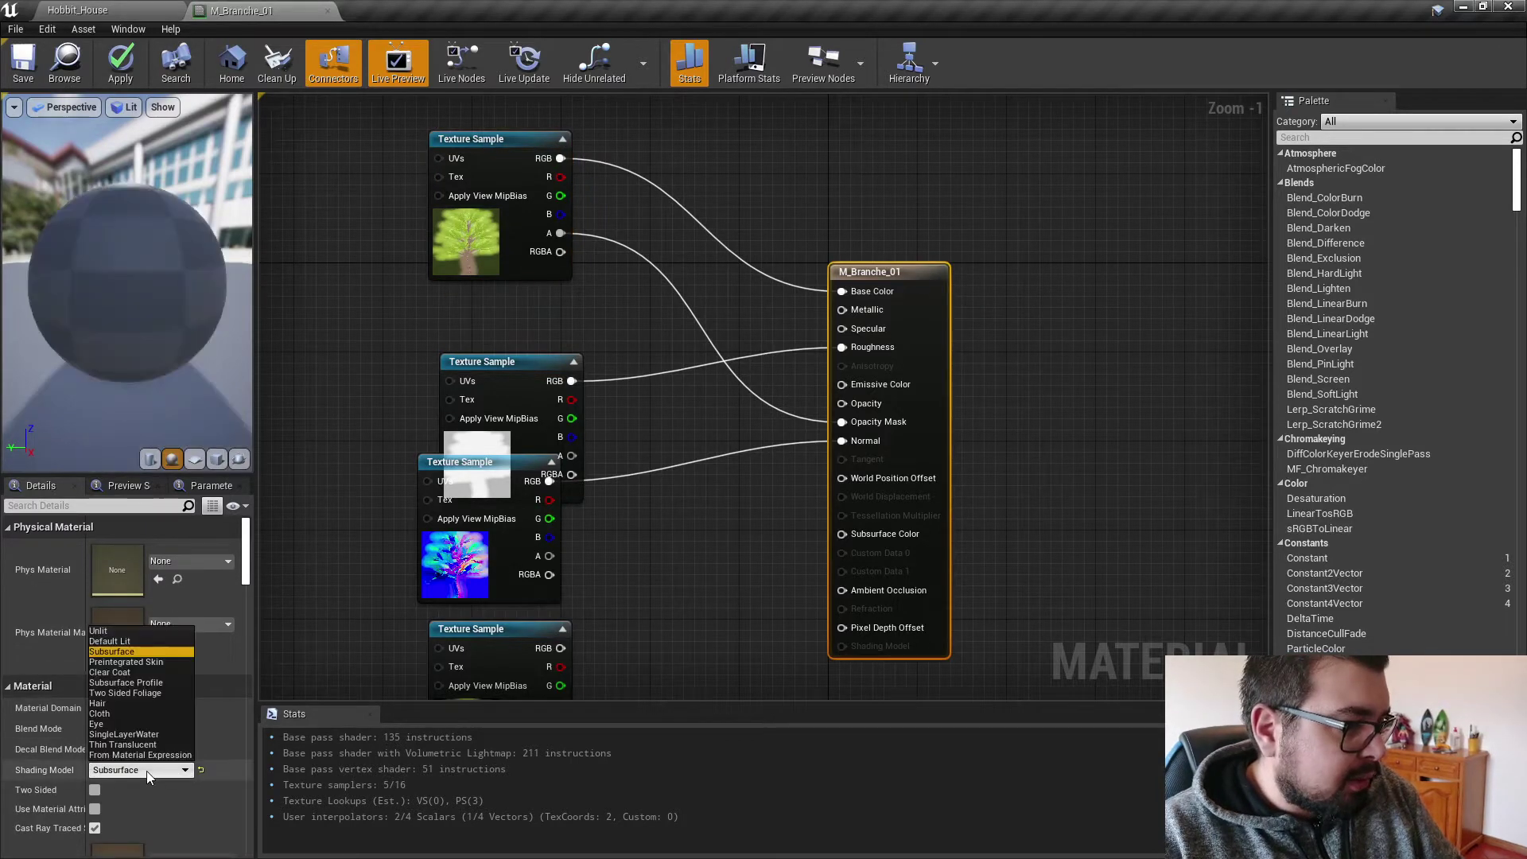
pyautogui.click(127, 639)
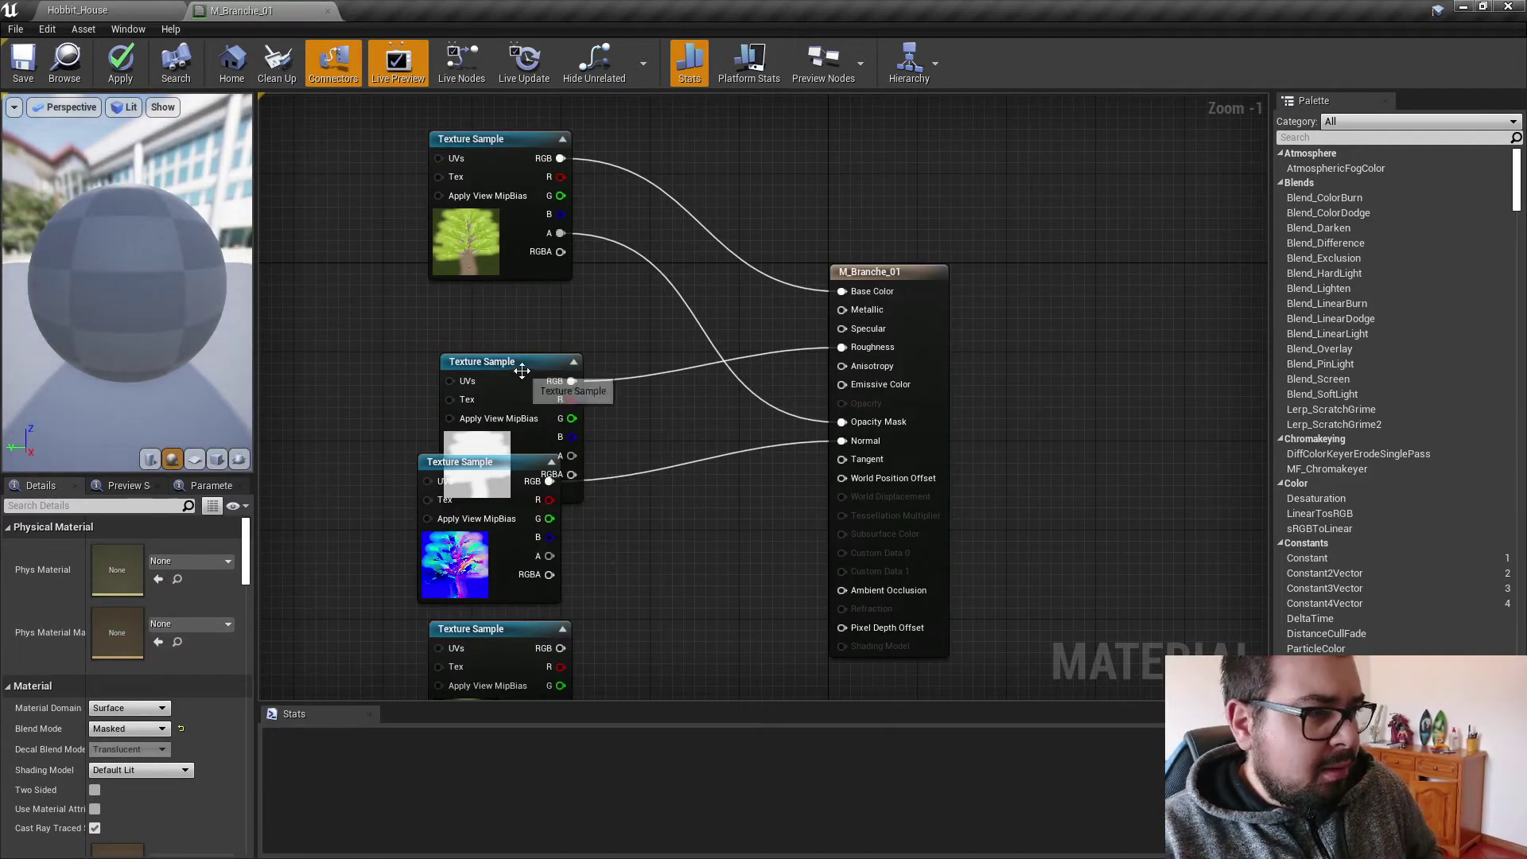
pyautogui.moveTo(524, 365); pyautogui.dragTo(500, 302)
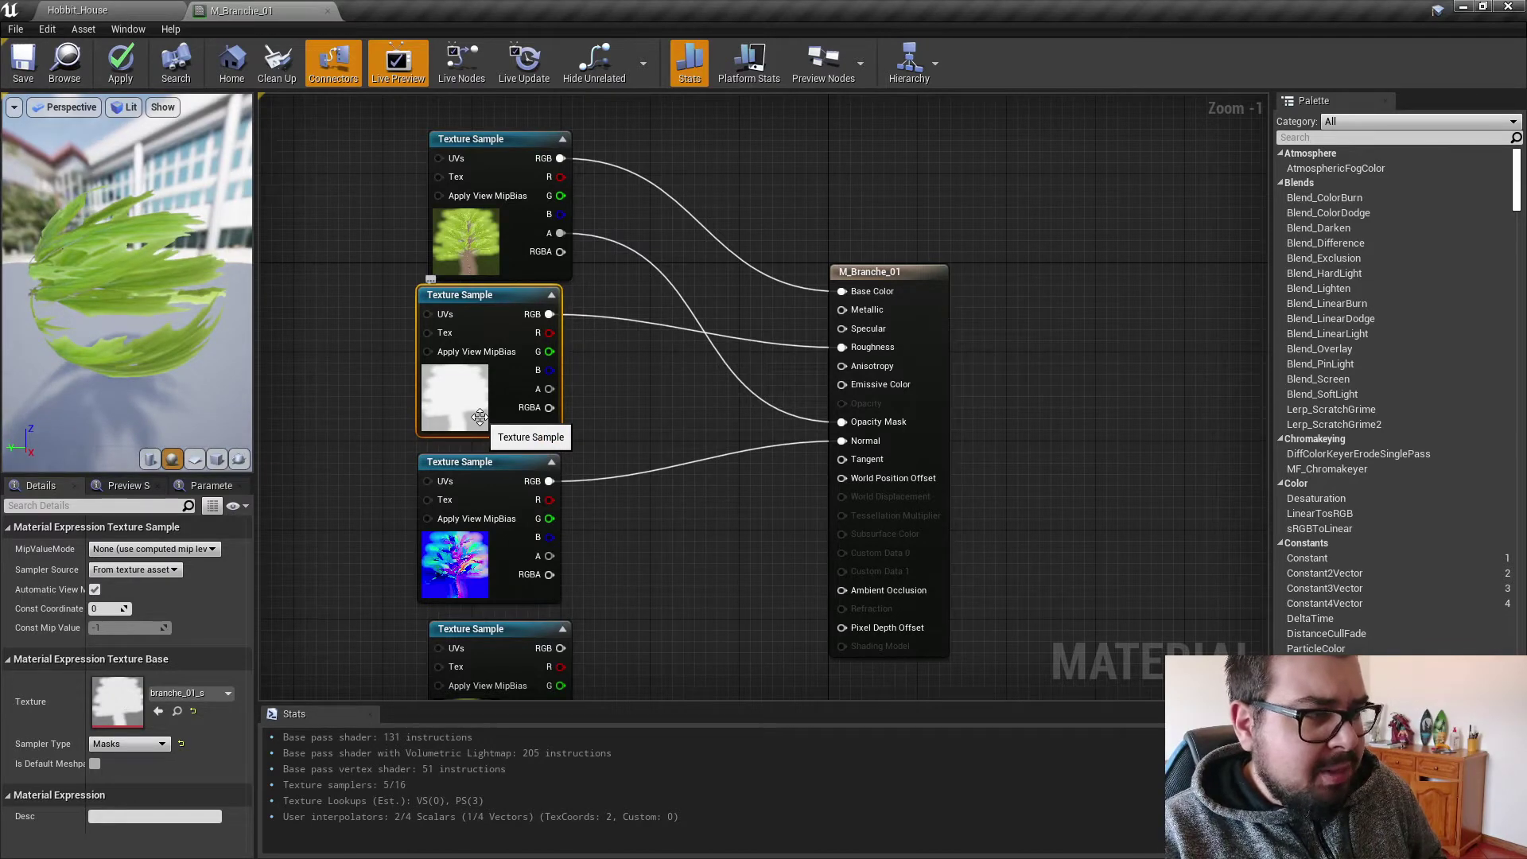
# Reconnect the lowest Texture Sample's RGB output to Subsurface Color and set the material's Shading Model to Subsurface.
pyautogui.moveTo(560, 648); pyautogui.dragTo(842, 534)
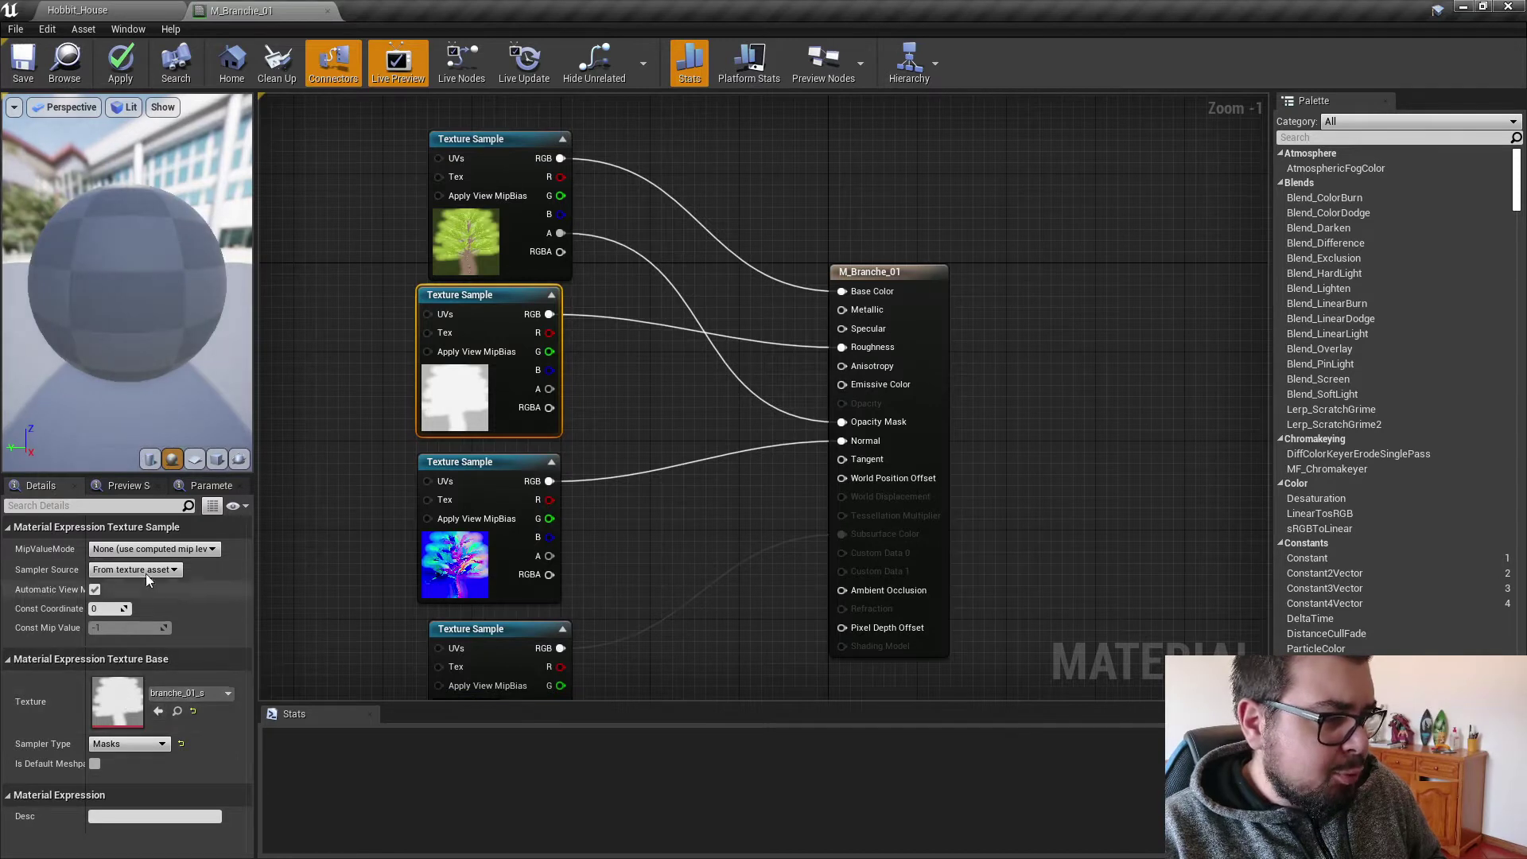
pyautogui.click(923, 296)
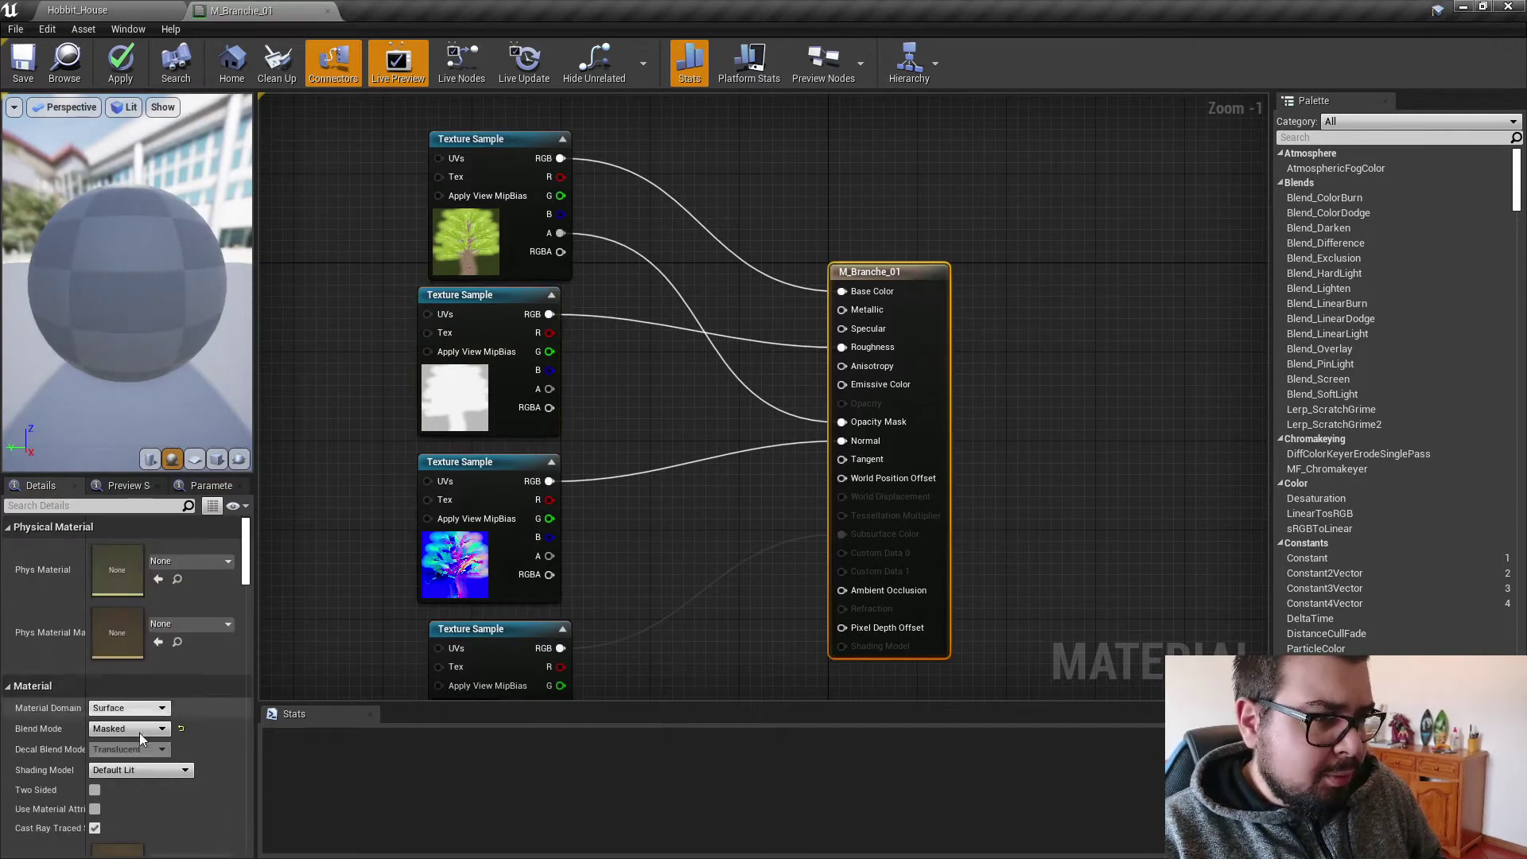
pyautogui.click(135, 768)
pyautogui.click(119, 653)
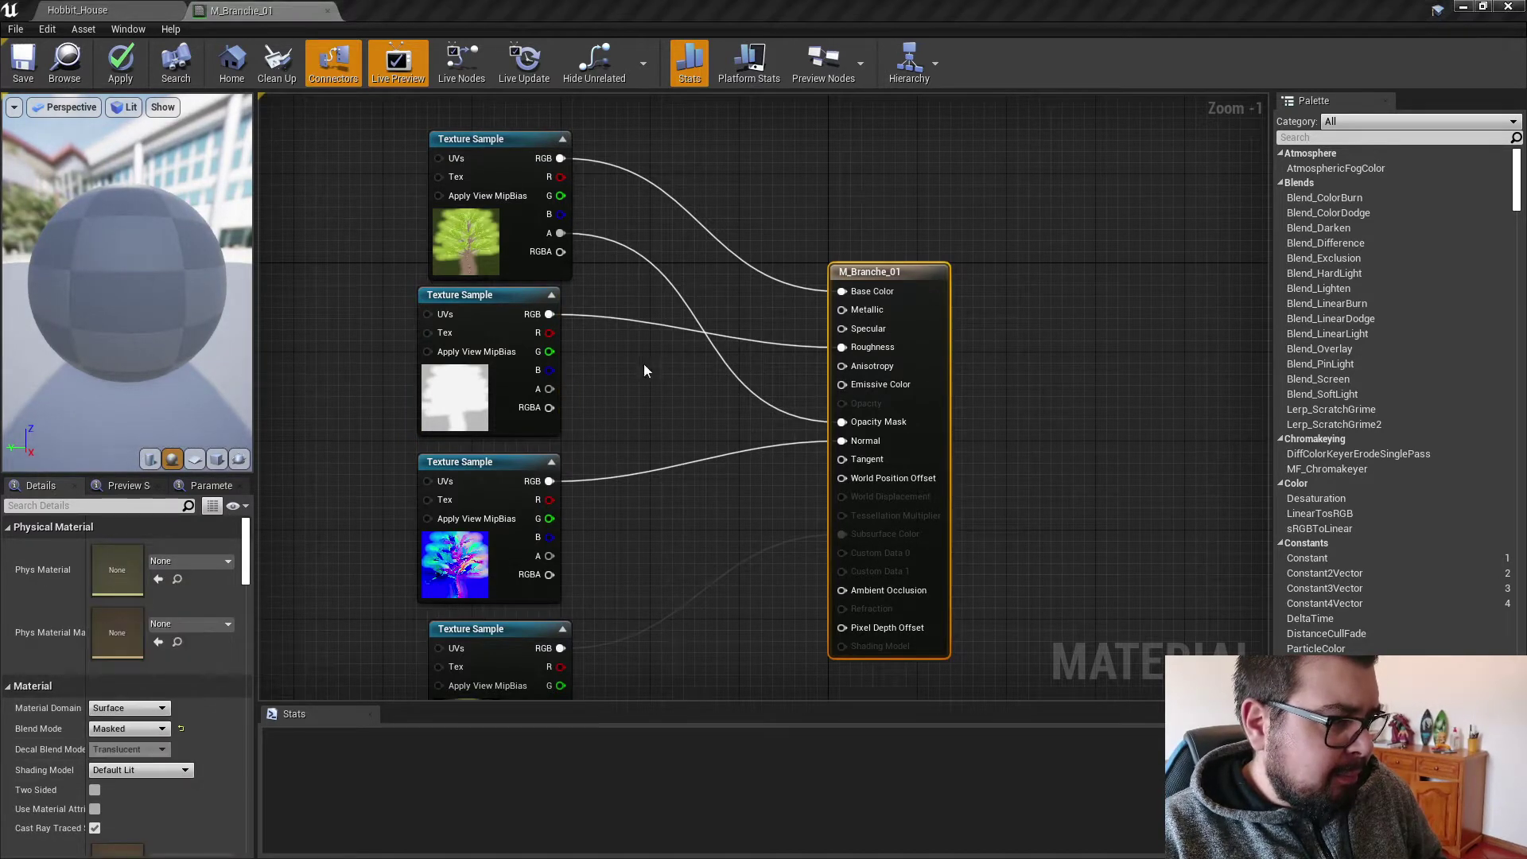
pyautogui.click(644, 371)
pyautogui.moveTo(653, 227); pyautogui.dragTo(663, 328, button='right')
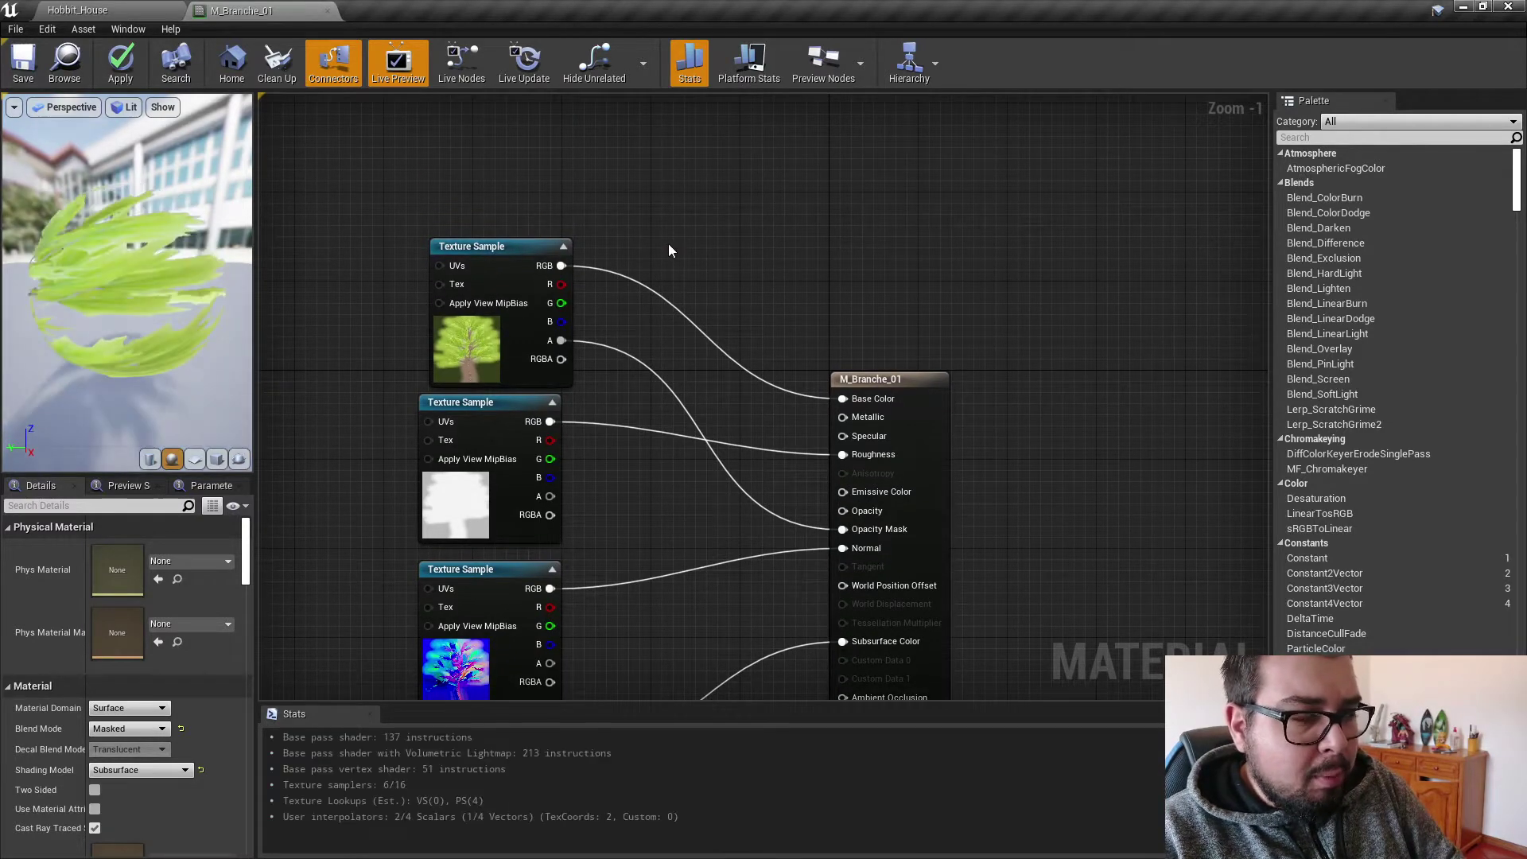
pyautogui.rightClick(691, 249)
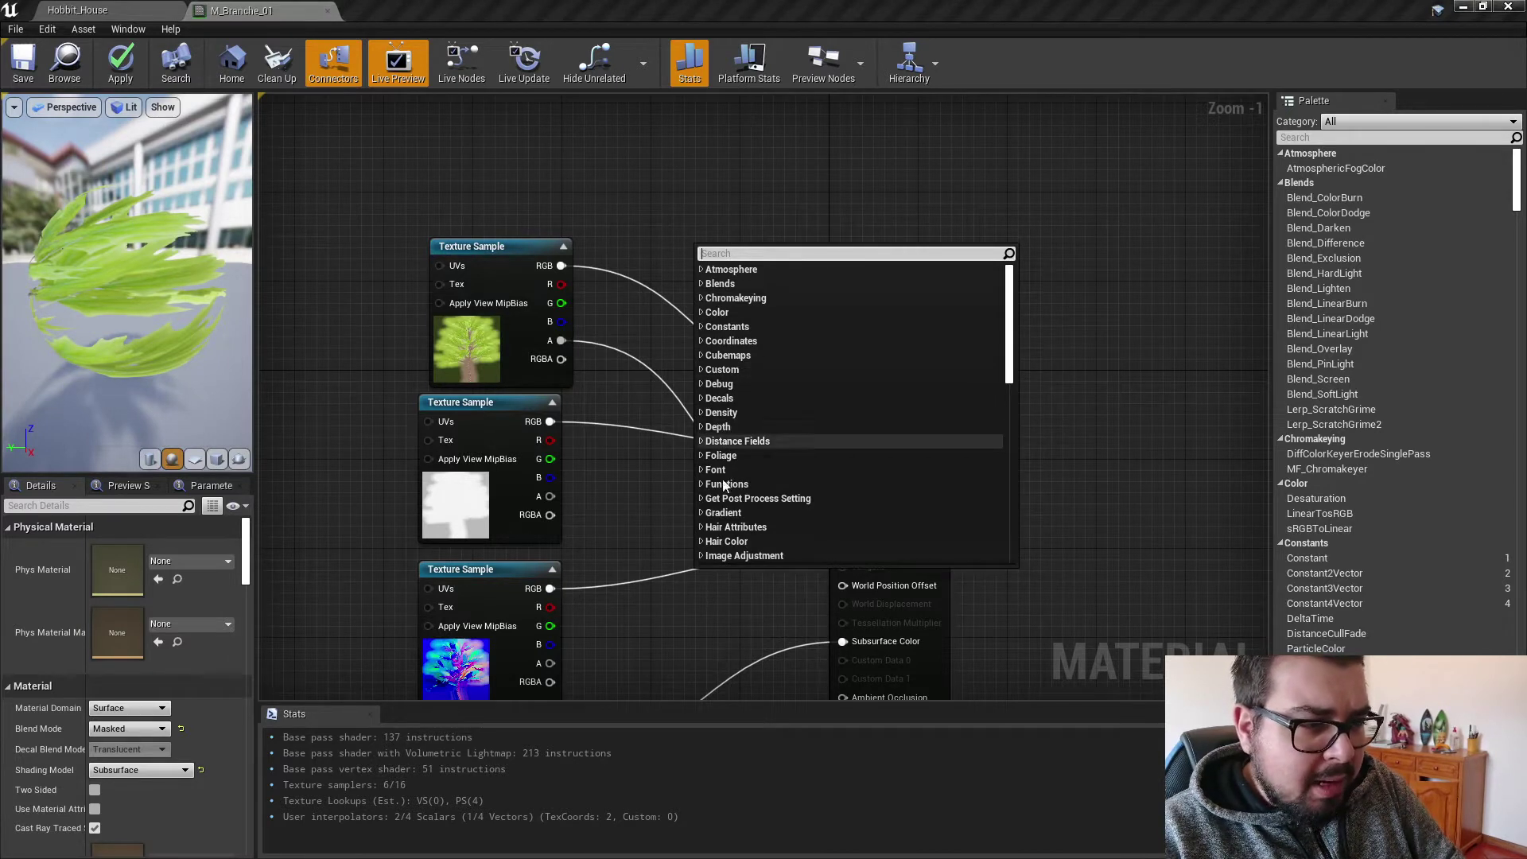
pyautogui.click(702, 513)
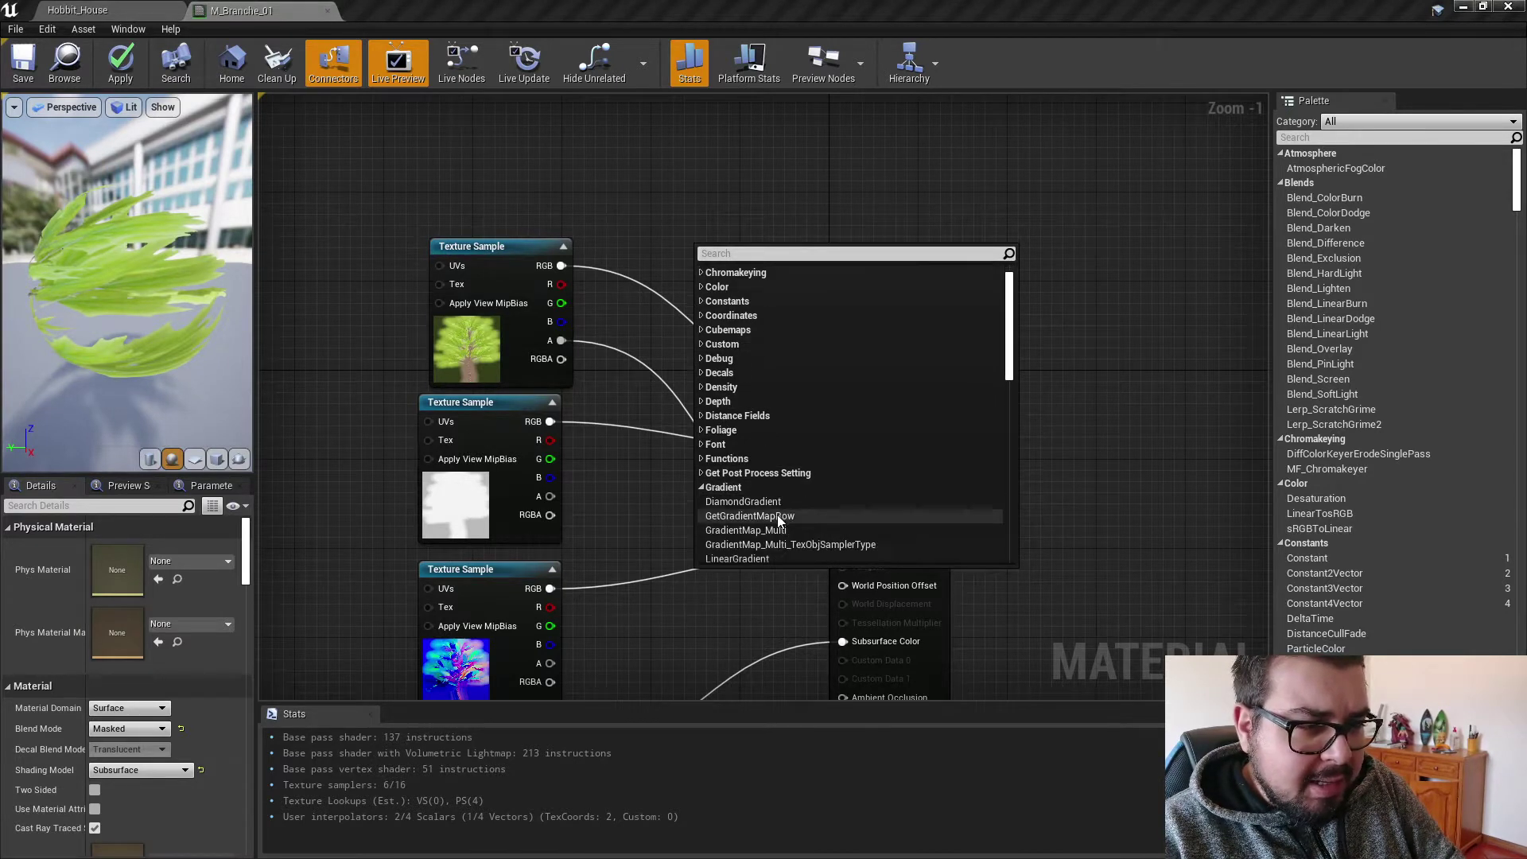
pyautogui.scroll(-5, 776, 516)
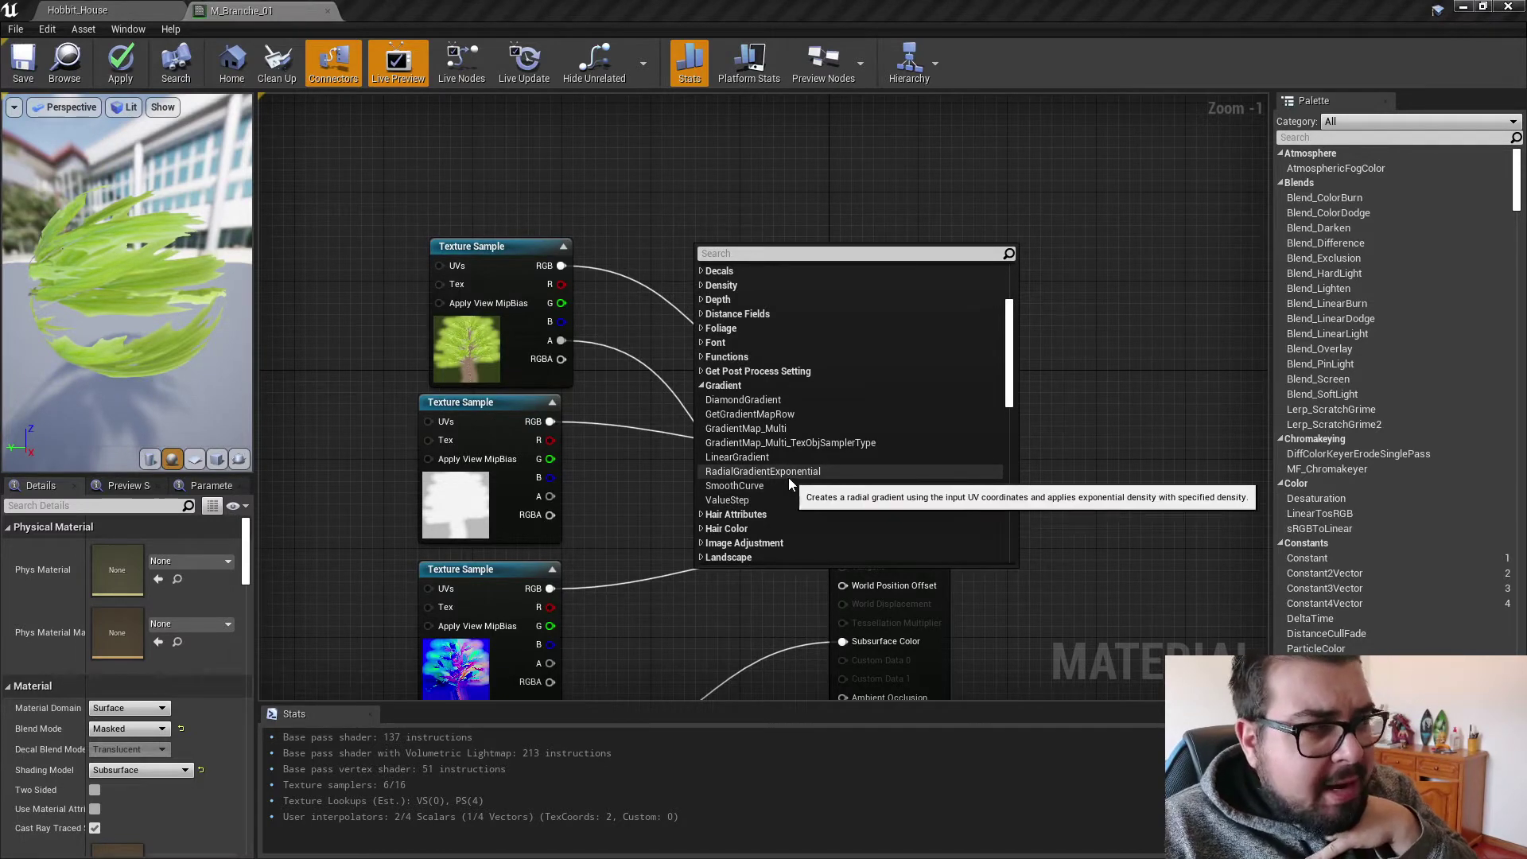
pyautogui.click(949, 196)
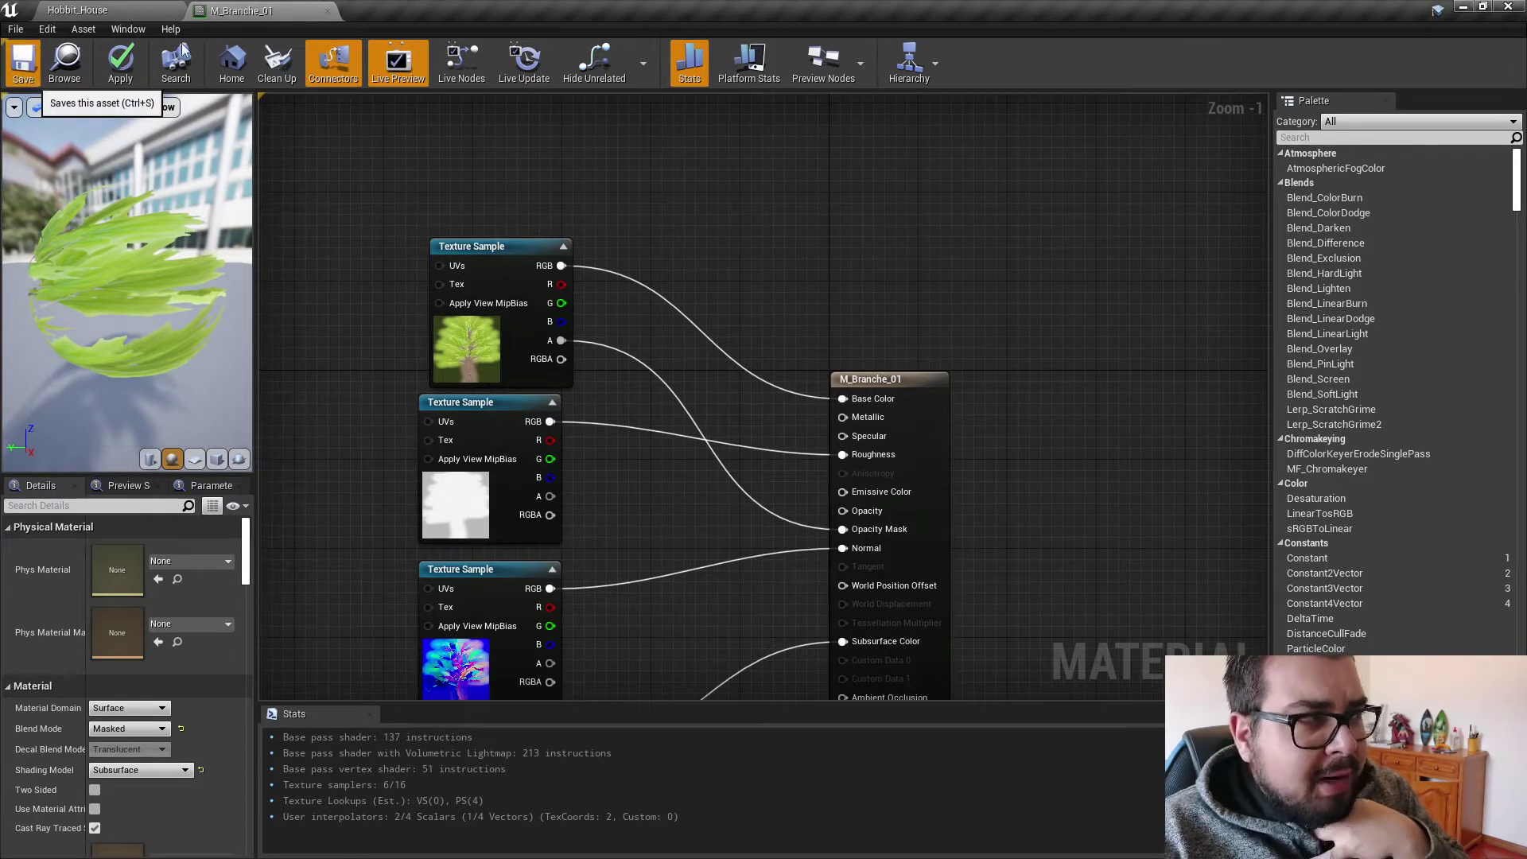
# Save the M_Branche_01 material and close its editor.
pyautogui.click(23, 63)
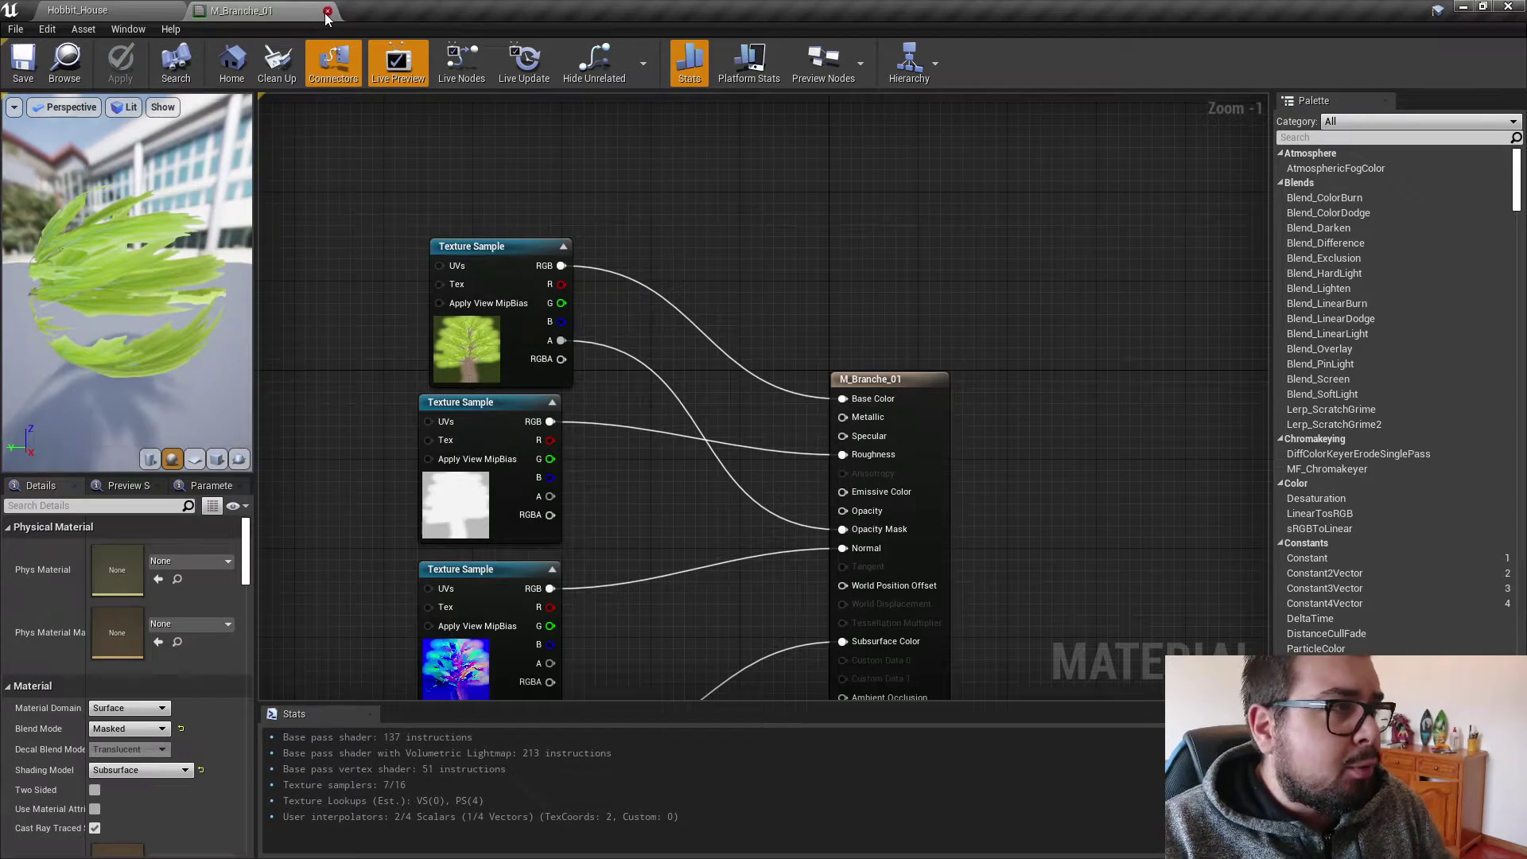
pyautogui.click(328, 11)
# Open the branche_01 texture from the Arbres Textures folder and reduce its Brightness, trying 0,75 before settling on 0,5.
pyautogui.click(82, 807)
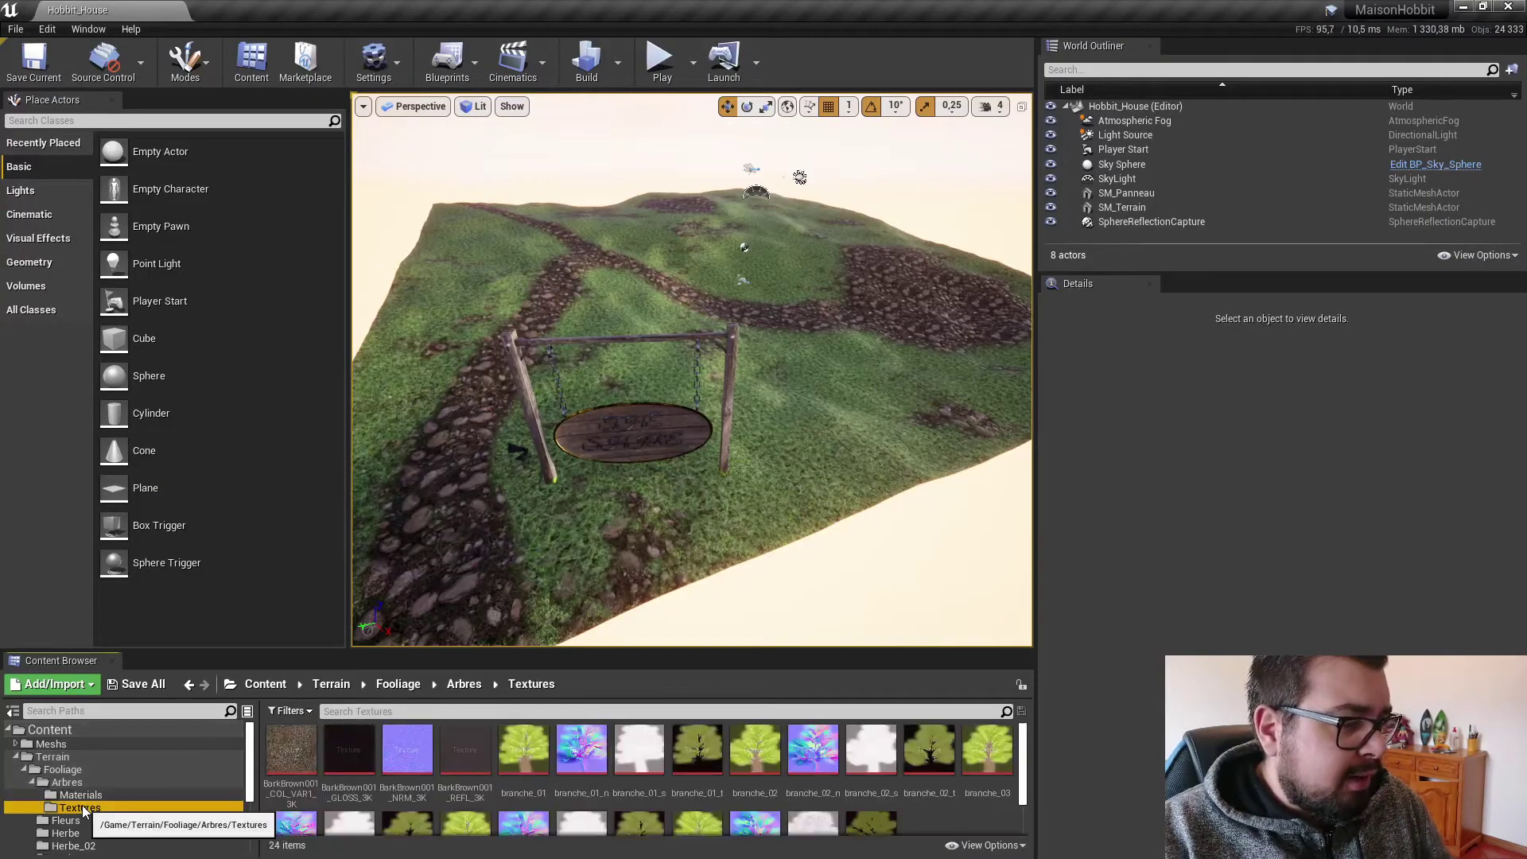
pyautogui.doubleClick(524, 749)
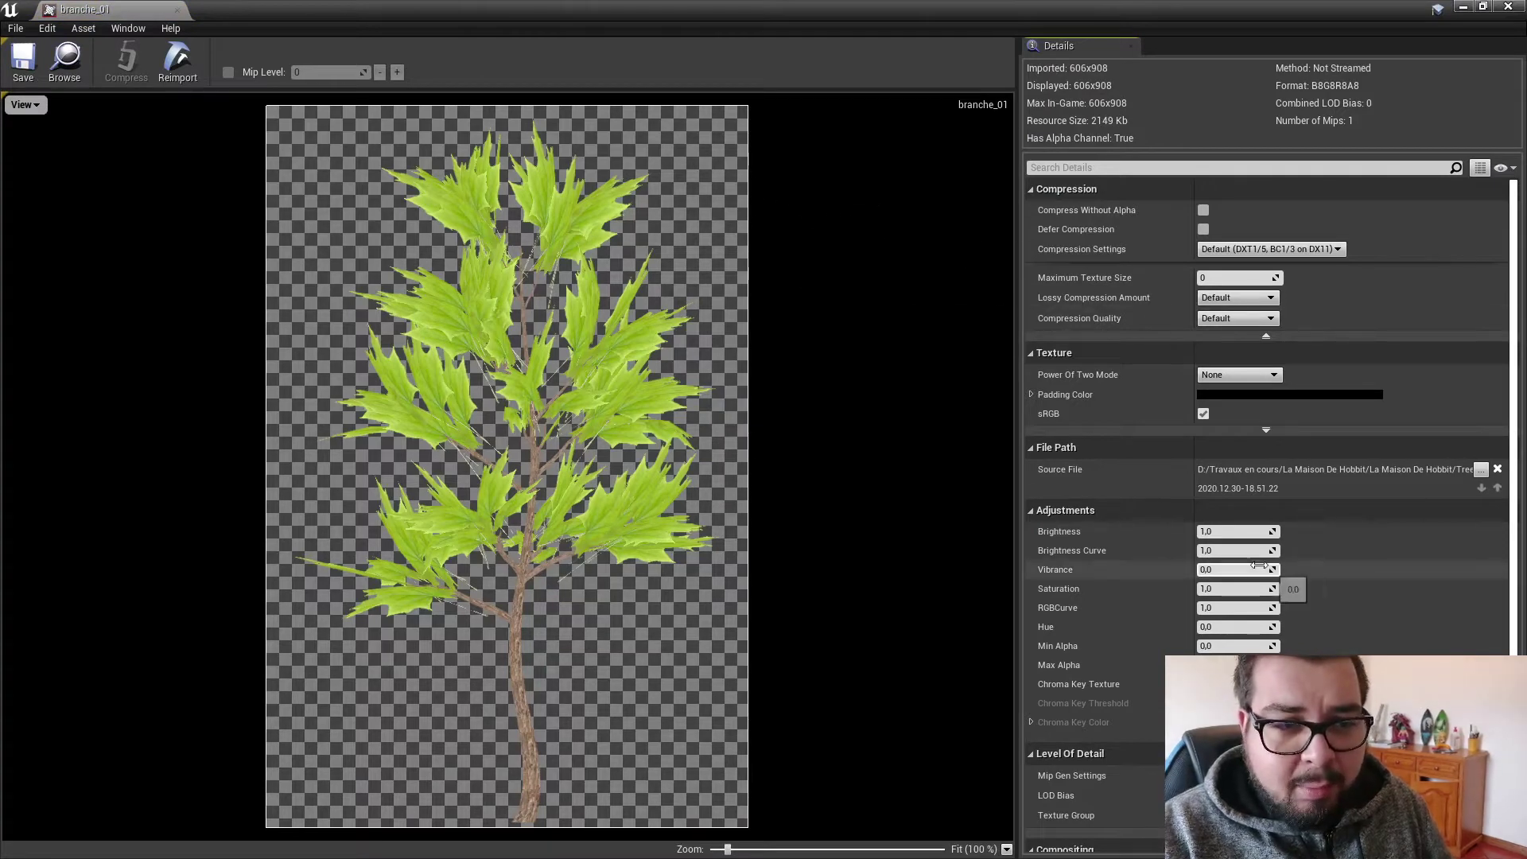
pyautogui.moveTo(1237, 532)
pyautogui.mouseDown()
pyautogui.moveTo(1157, 531)
pyautogui.moveTo(1273, 531)
pyautogui.moveTo(1221, 531)
pyautogui.mouseUp()
pyautogui.click(1232, 532)
pyautogui.write('0')
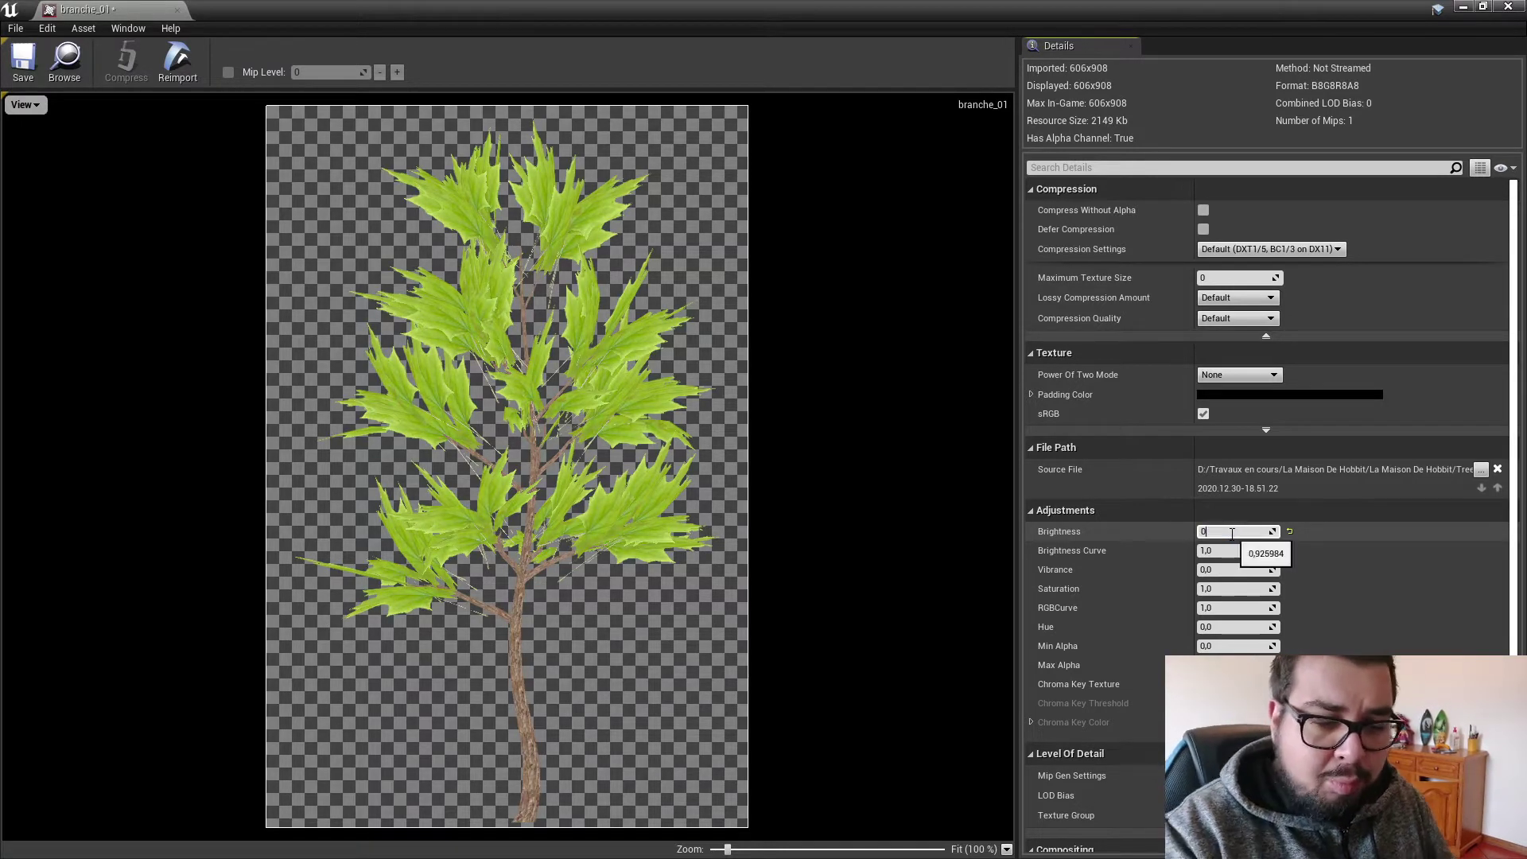
pyautogui.write(',75')
pyautogui.press('Return')
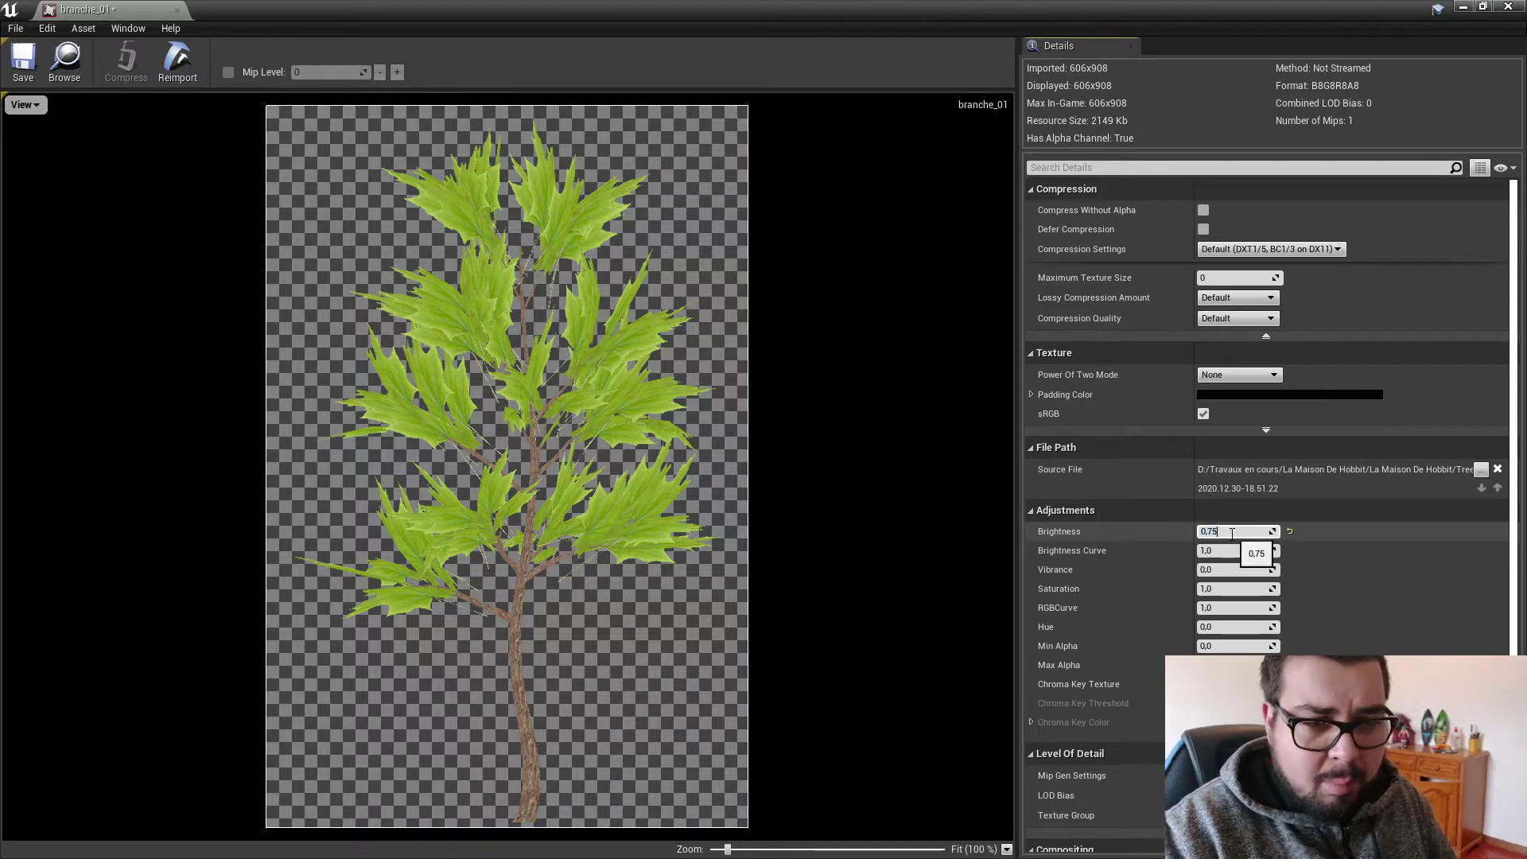
pyautogui.write('0,5')
pyautogui.press('Return')
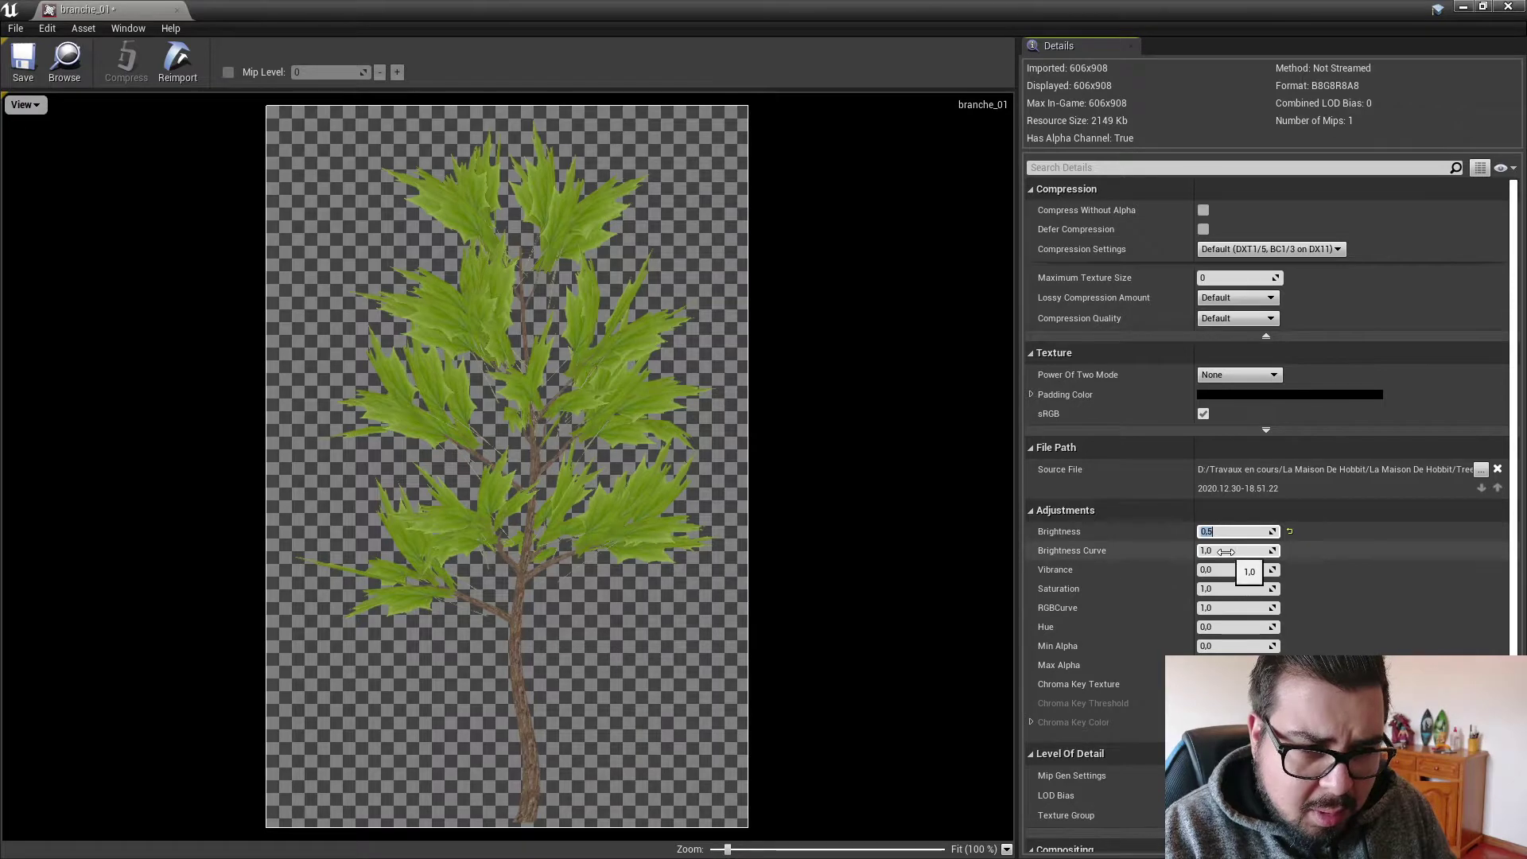
# Set the branche_01 texture's Brightness Curve to 1,25.
pyautogui.moveTo(1225, 549); pyautogui.dragTo(1234, 550)
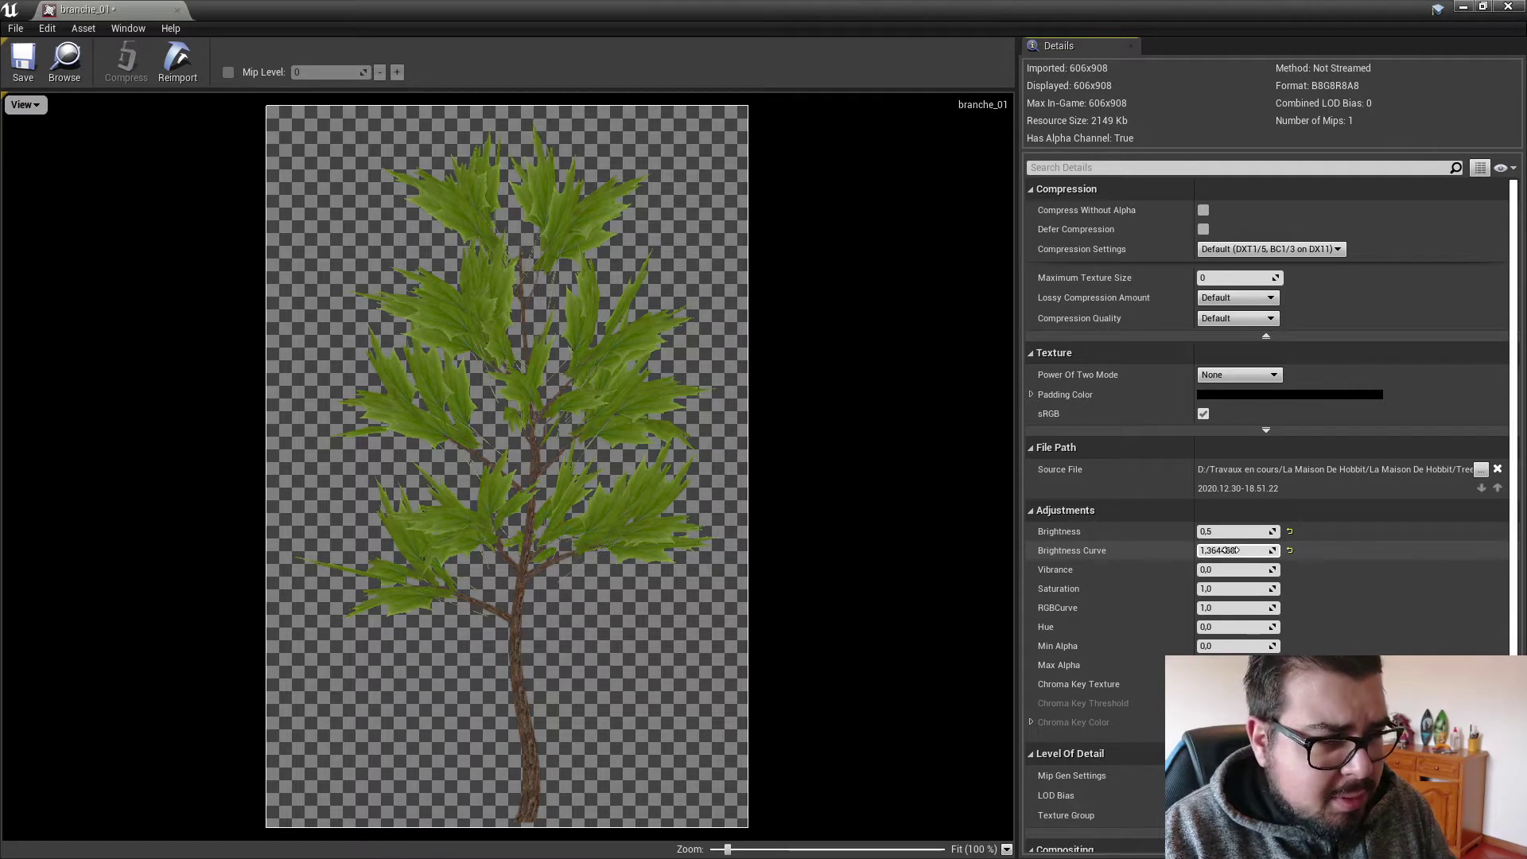
pyautogui.click(1231, 550)
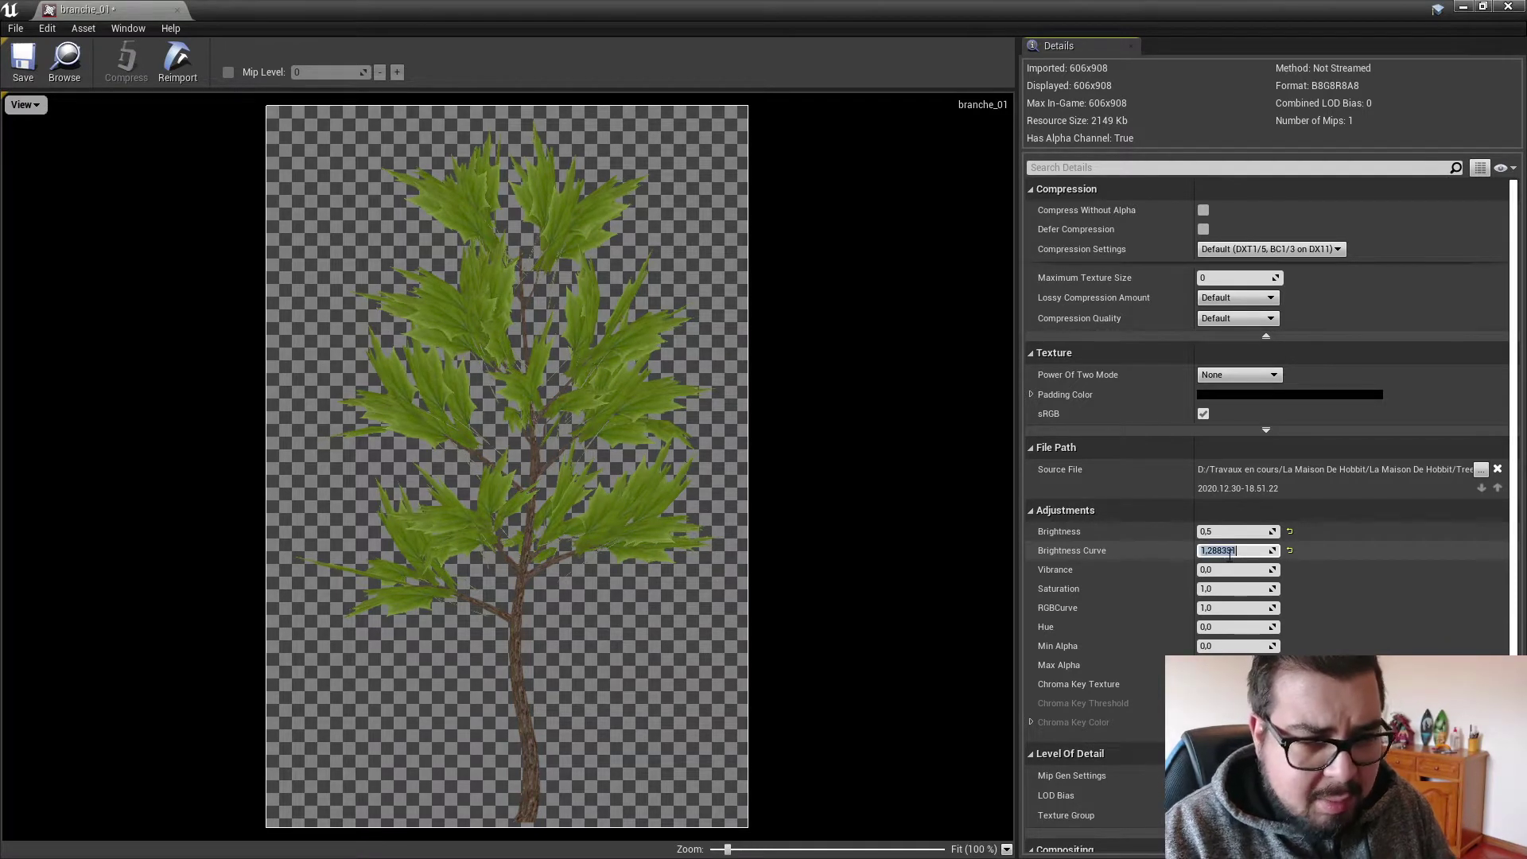
pyautogui.write('1,25')
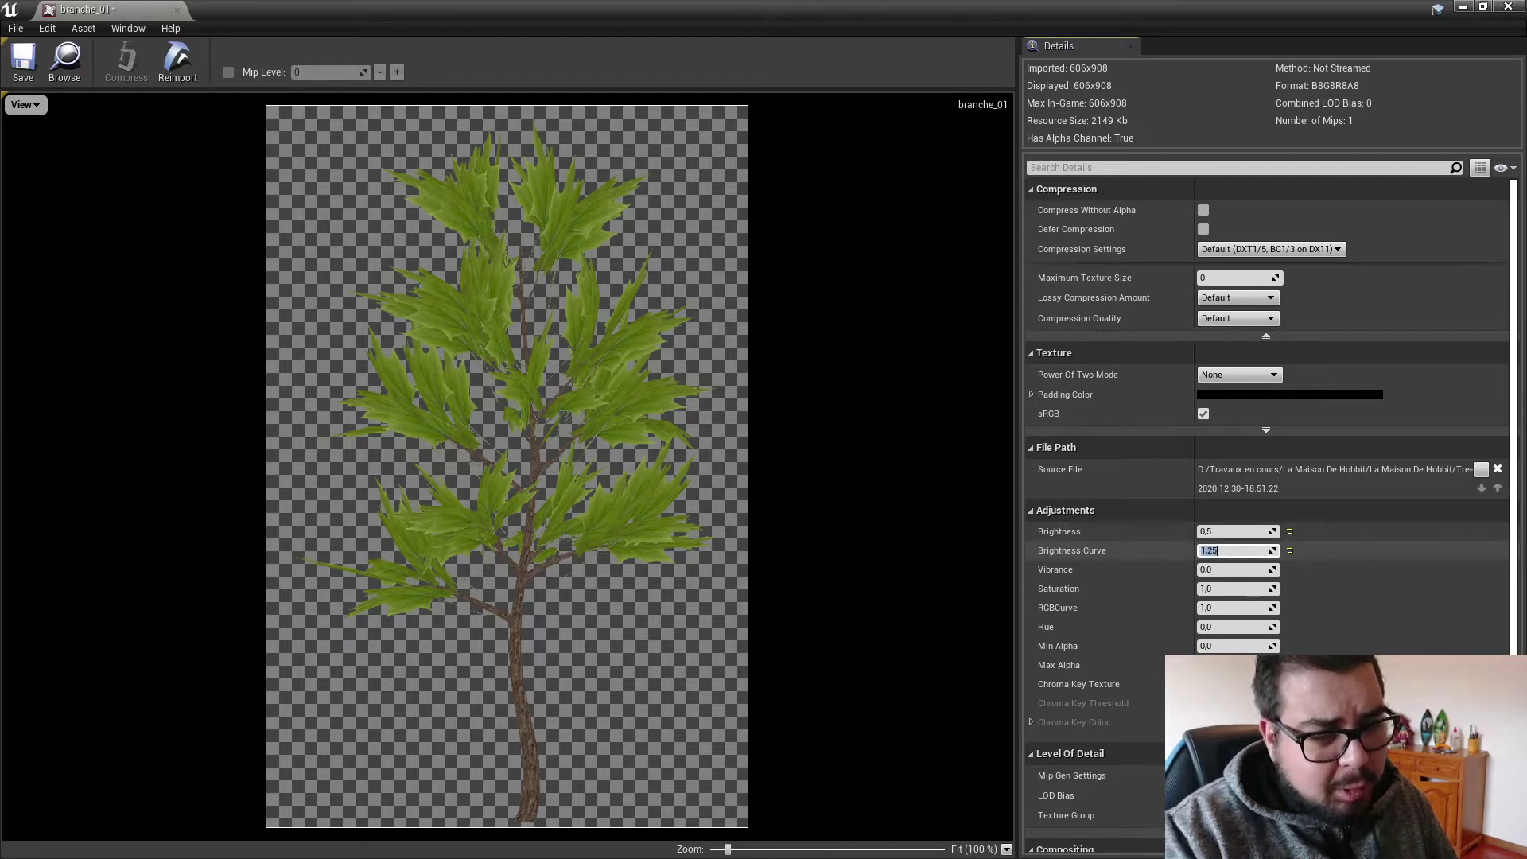
# Save the branche_01 texture and close its editor.
pyautogui.click(24, 57)
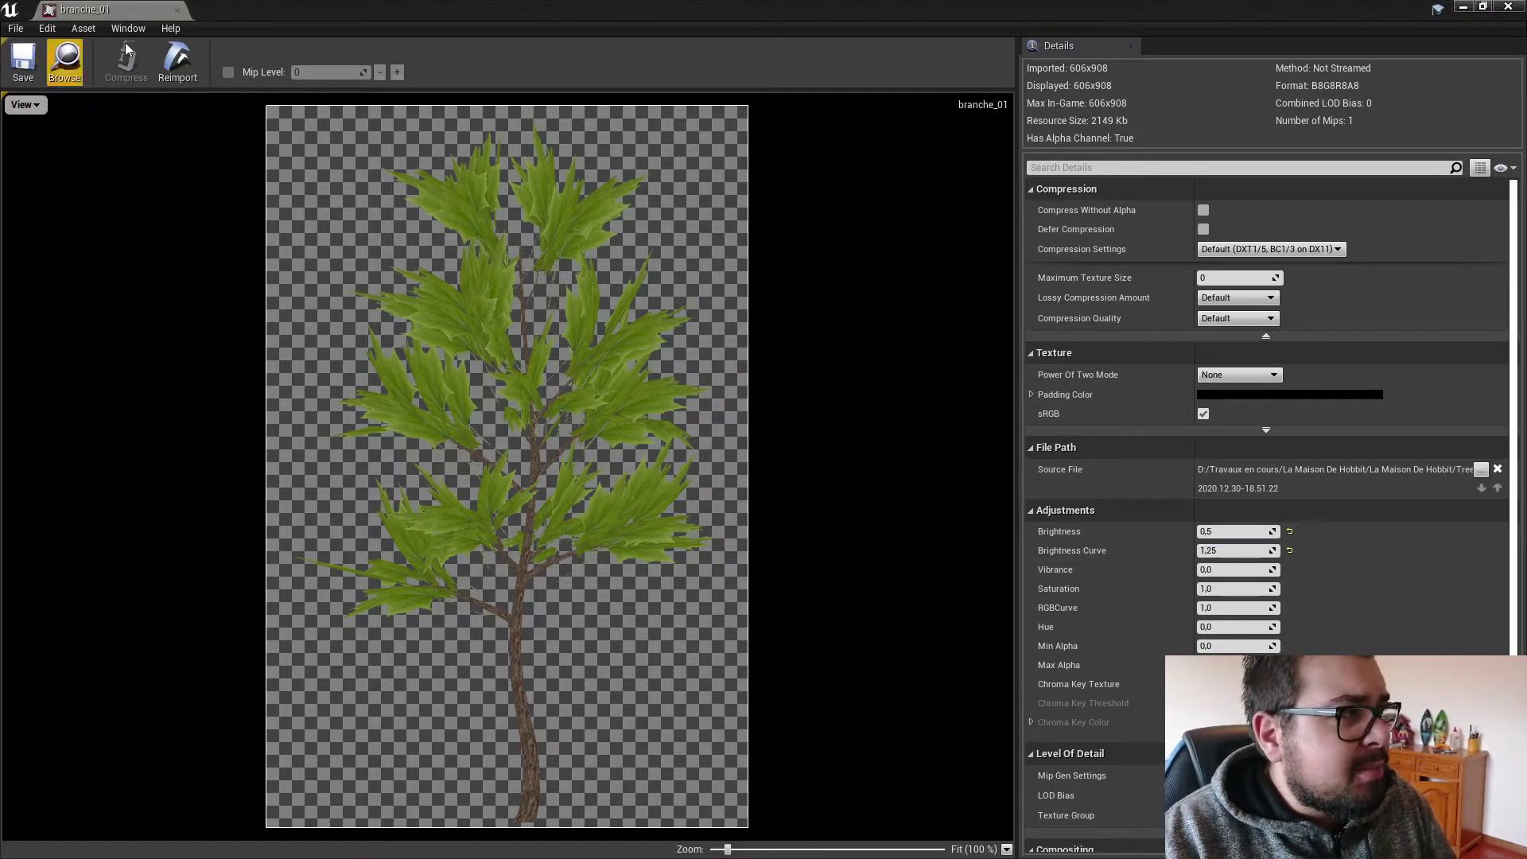
pyautogui.click(177, 9)
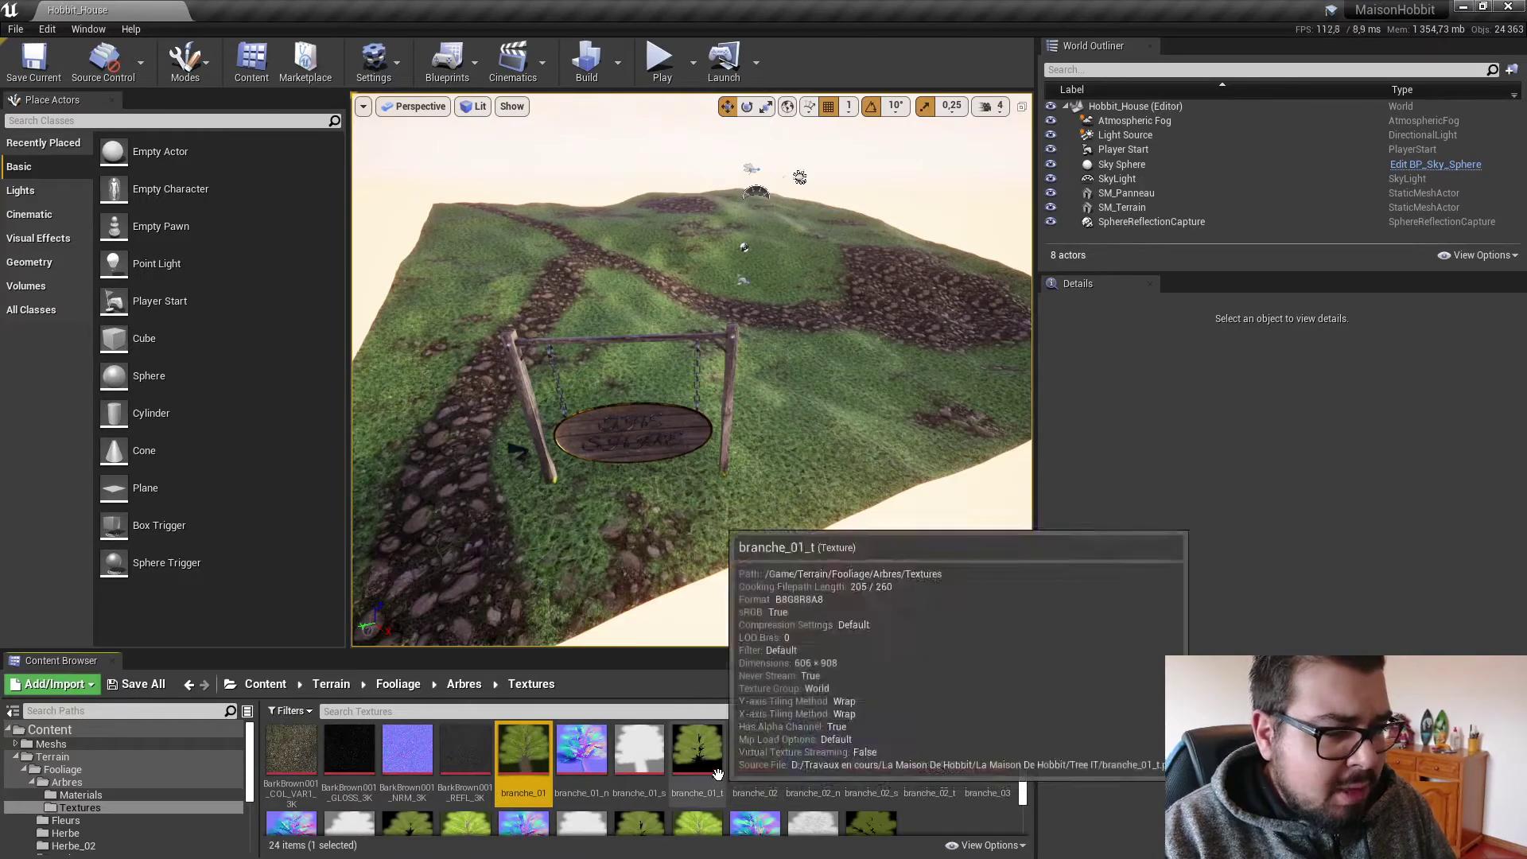
# Open the branche_02 texture and set its Brightness to 0,75.
pyautogui.doubleClick(755, 749)
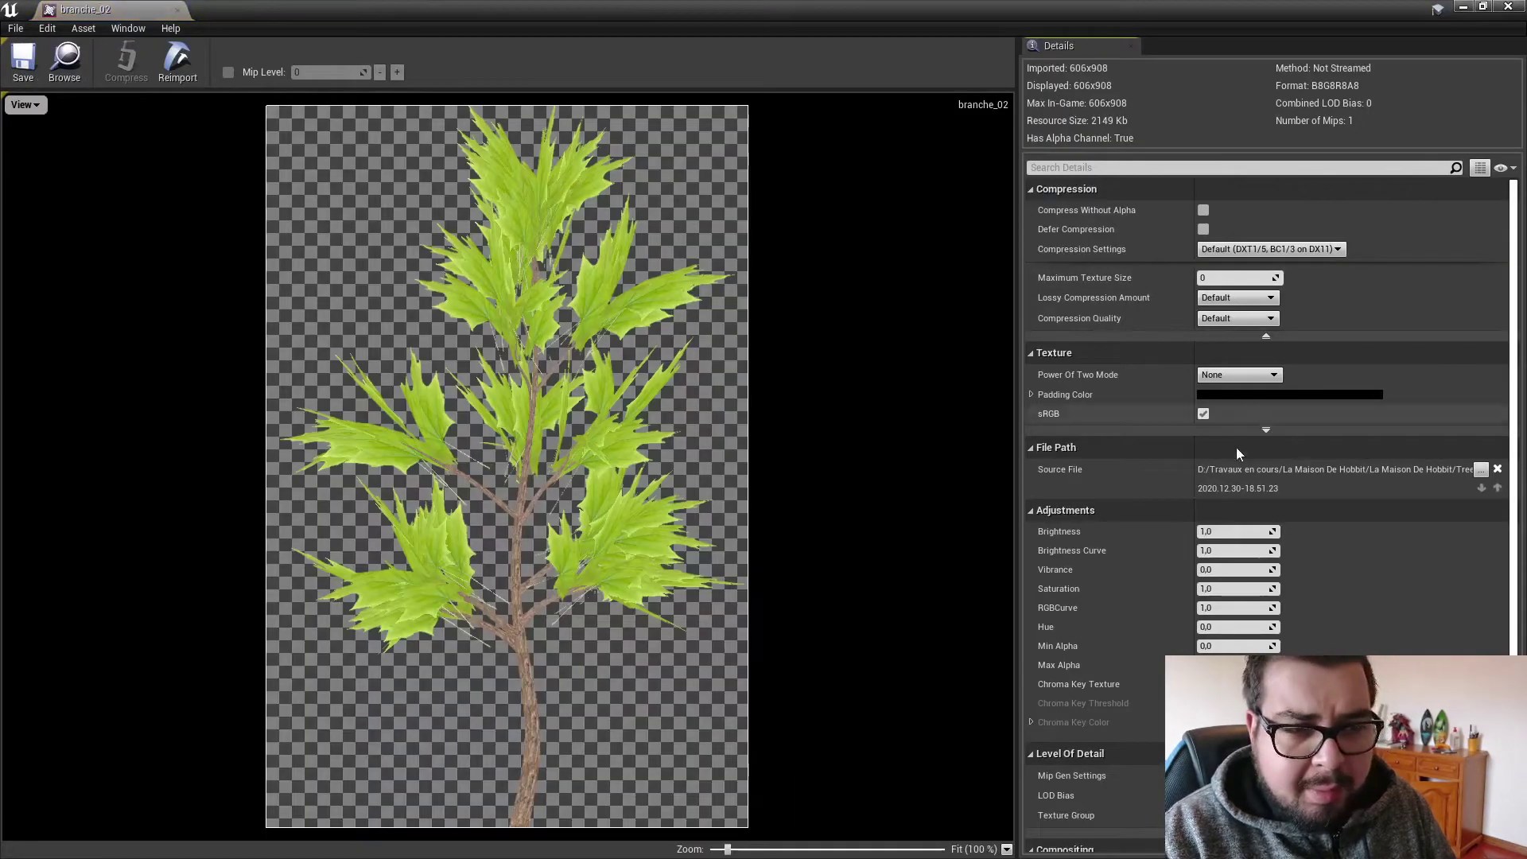
pyautogui.click(1223, 531)
pyautogui.write('0.75')
pyautogui.press('Return')
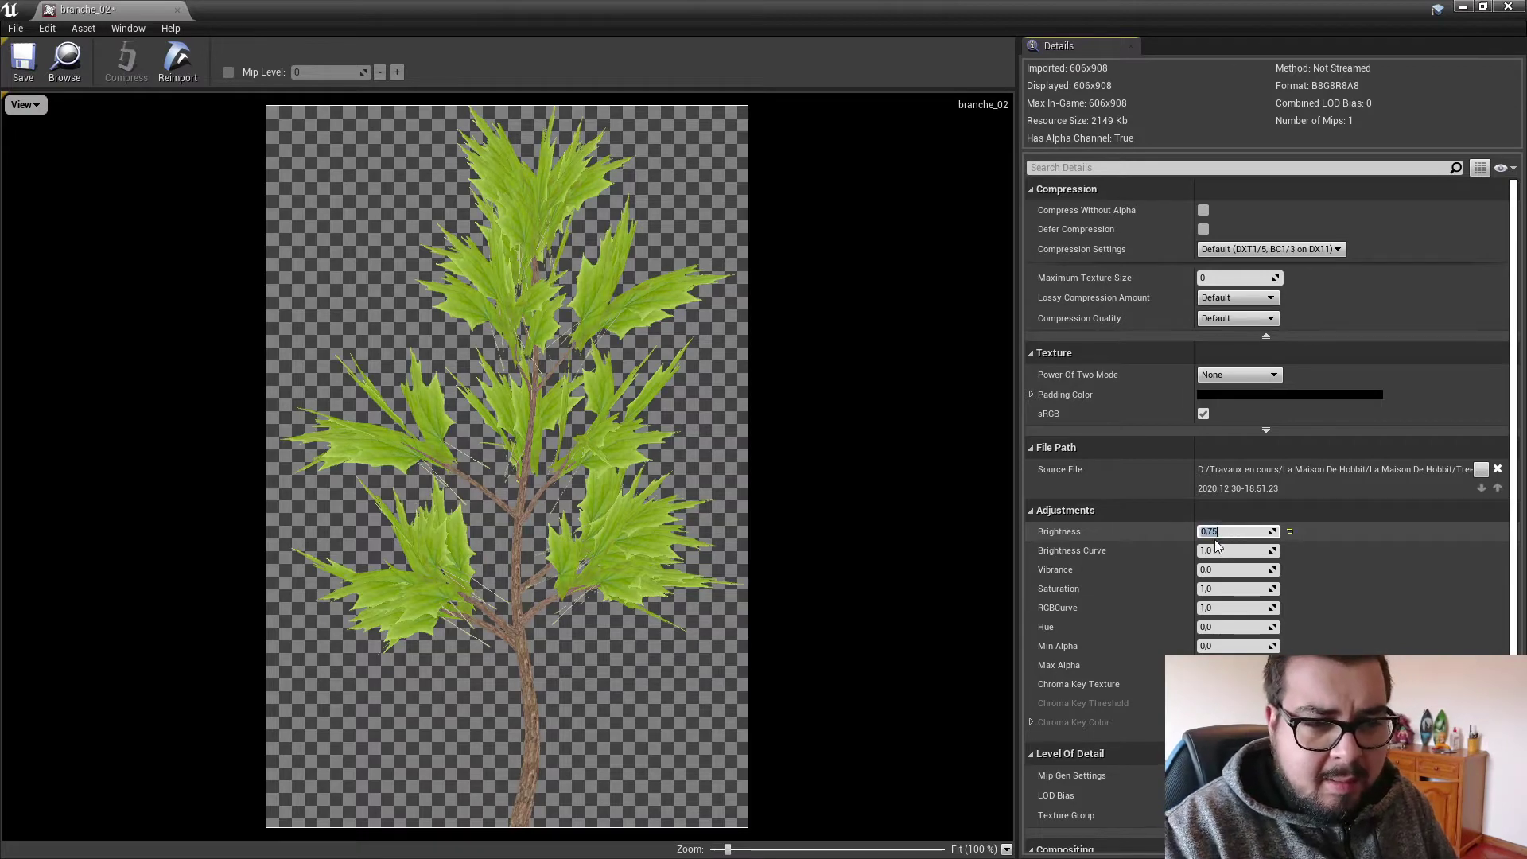
# Set the branche_02 texture's Brightness Curve to 1,25, then save and close the texture.
pyautogui.click(1215, 544)
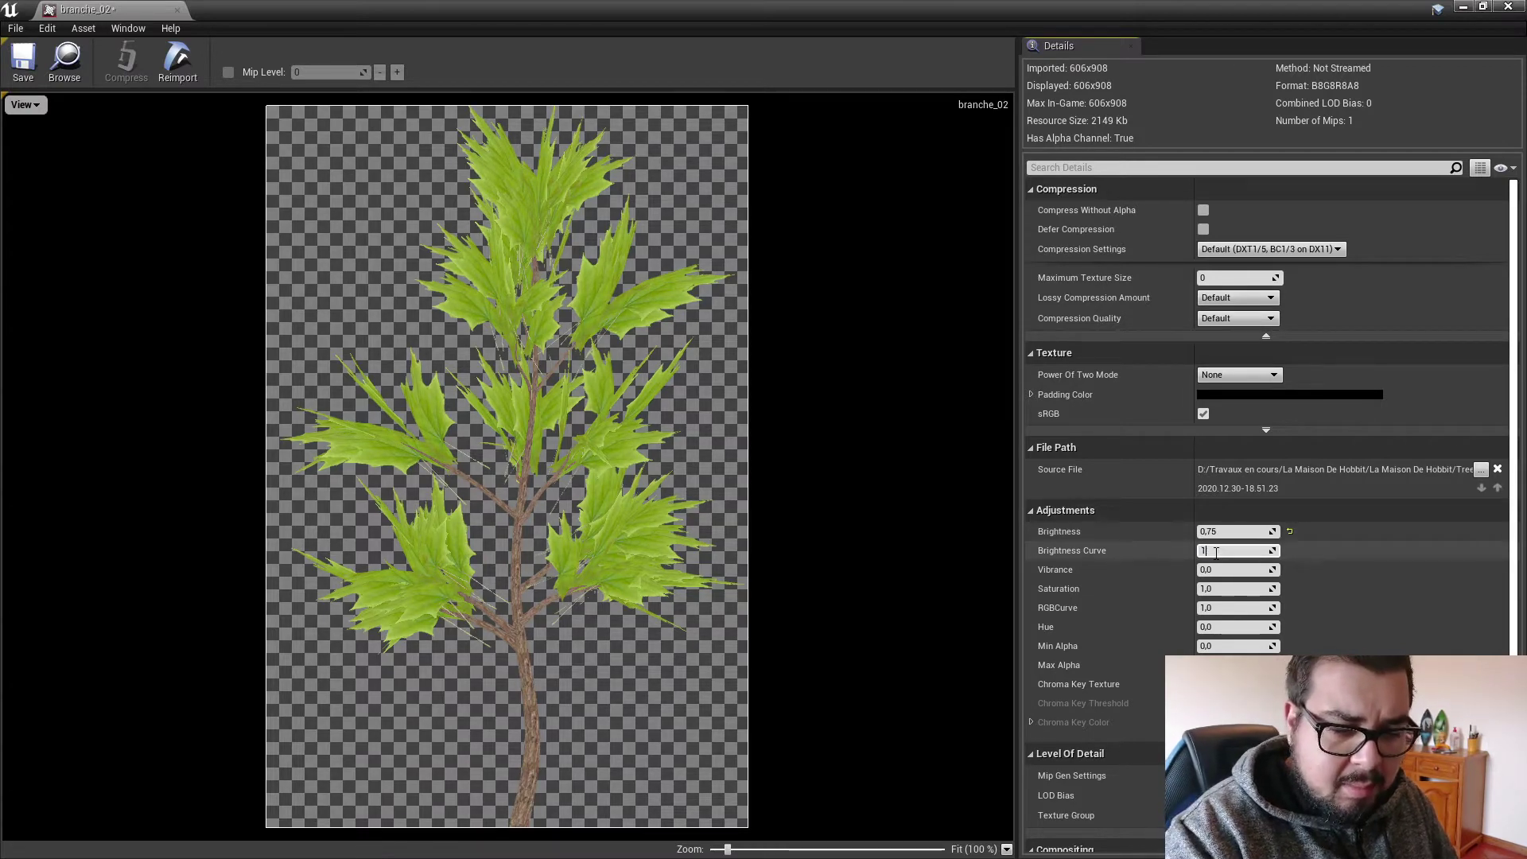
pyautogui.write('1.25')
pyautogui.press('Return')
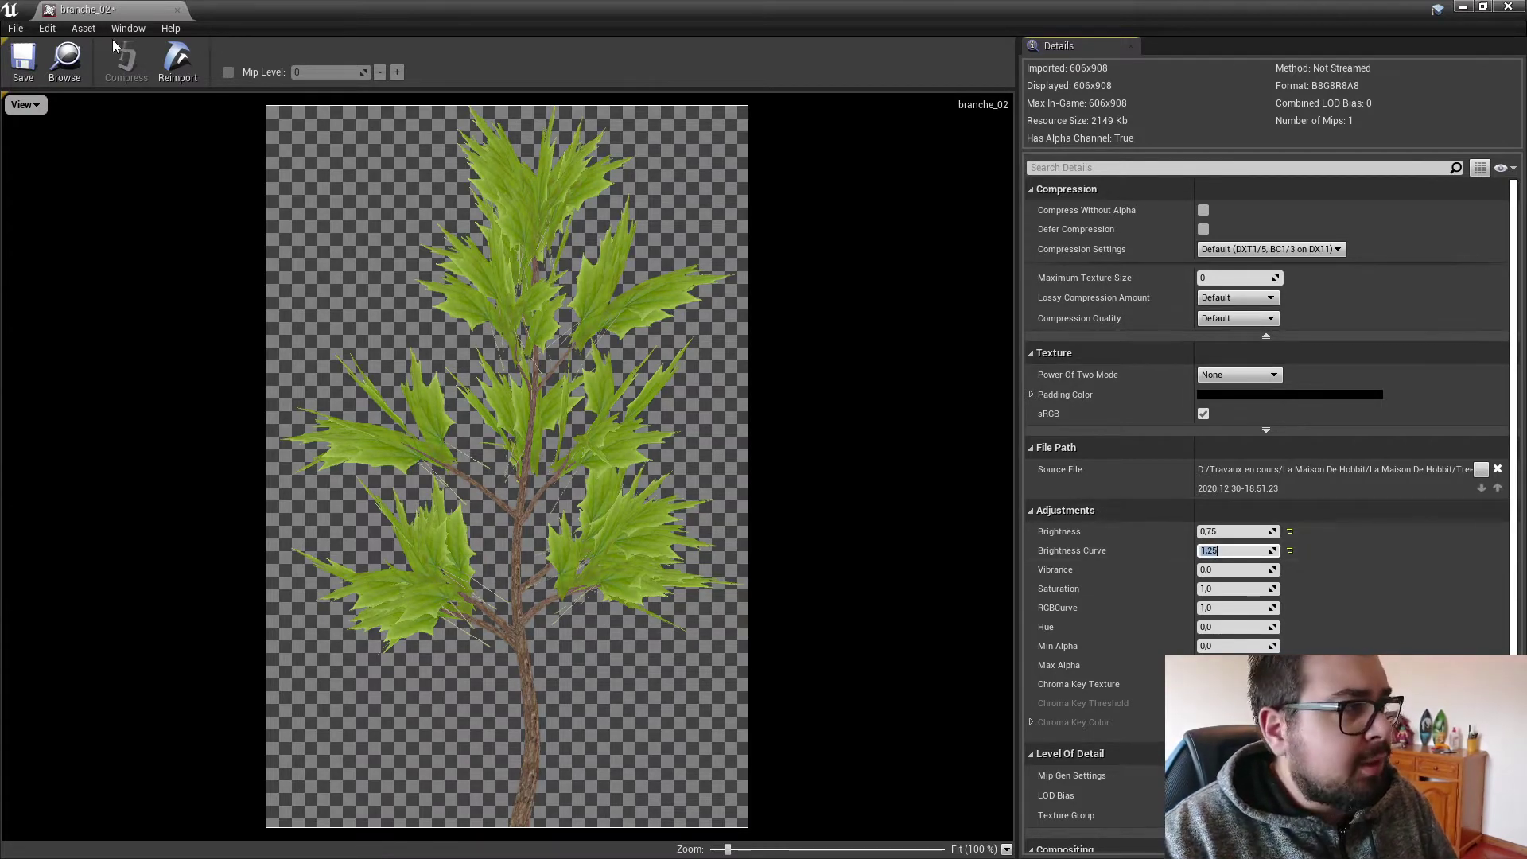
pyautogui.click(23, 57)
pyautogui.click(178, 11)
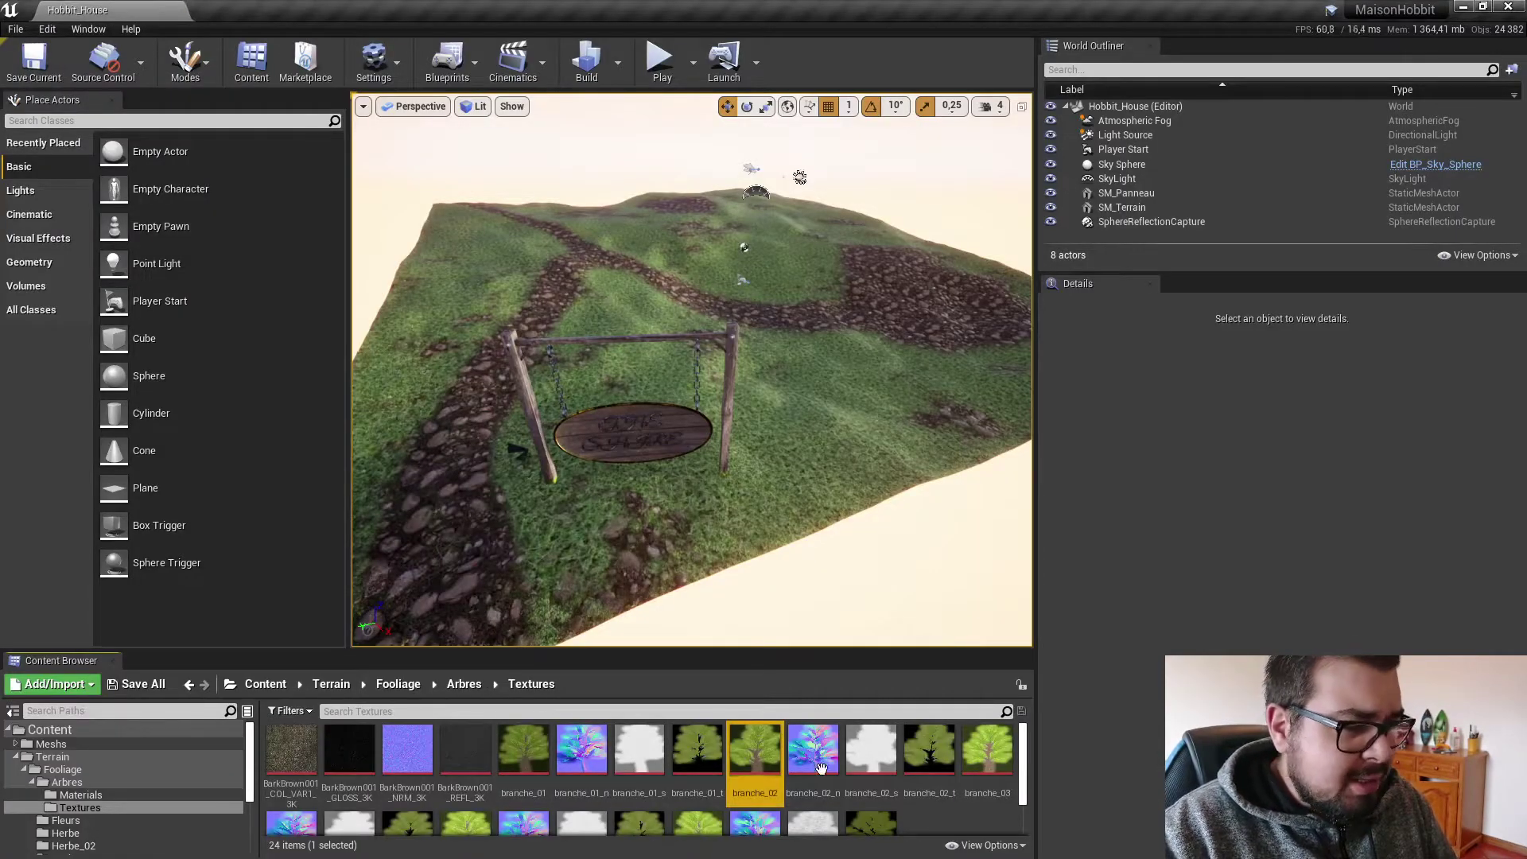
# Open the branche_03 texture and set its Brightness to 0,75.
pyautogui.doubleClick(987, 748)
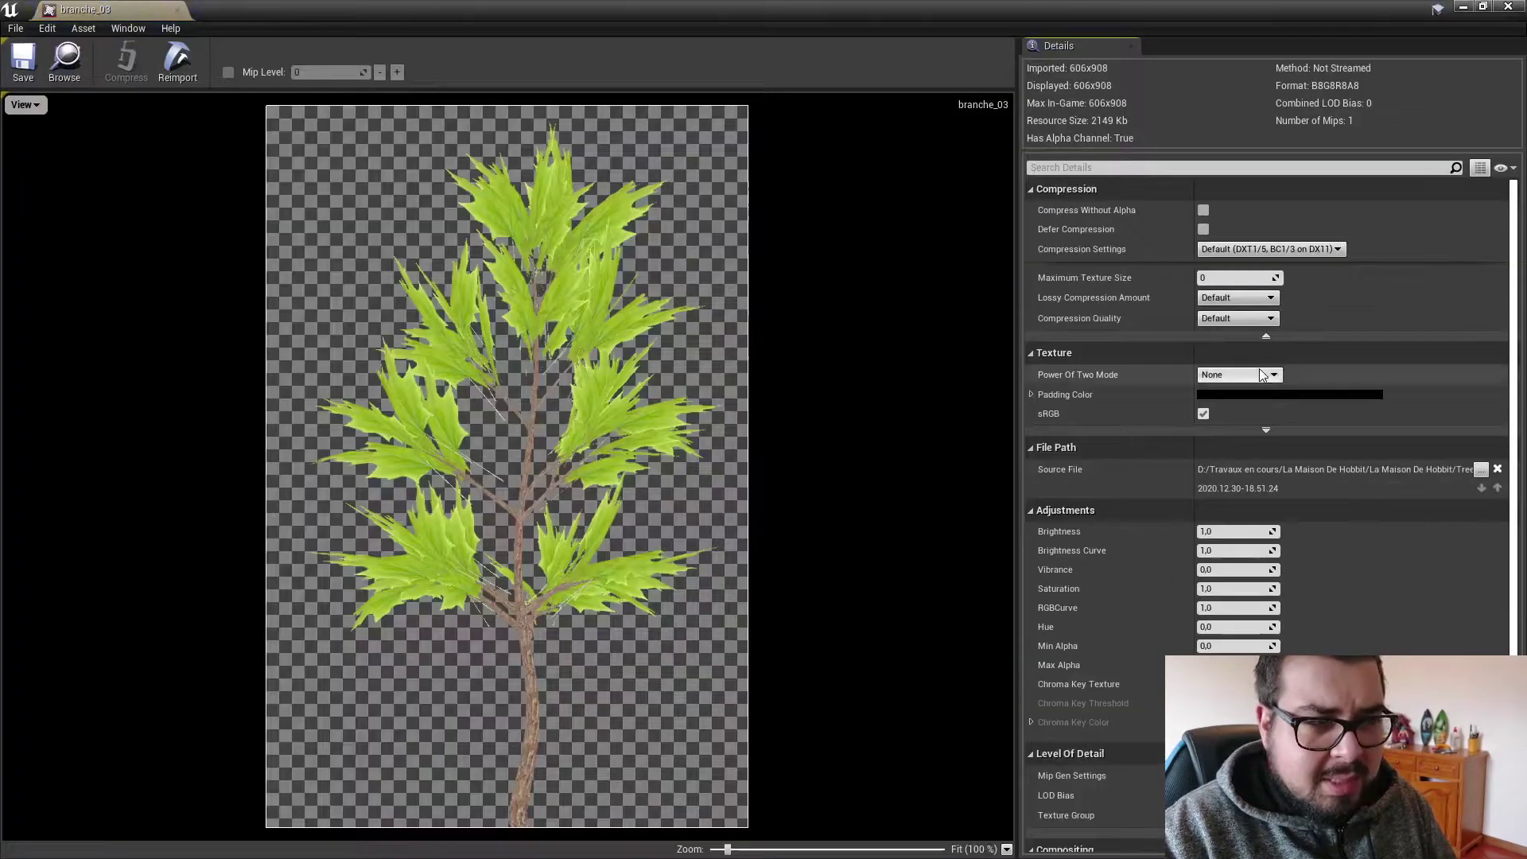
pyautogui.click(1225, 529)
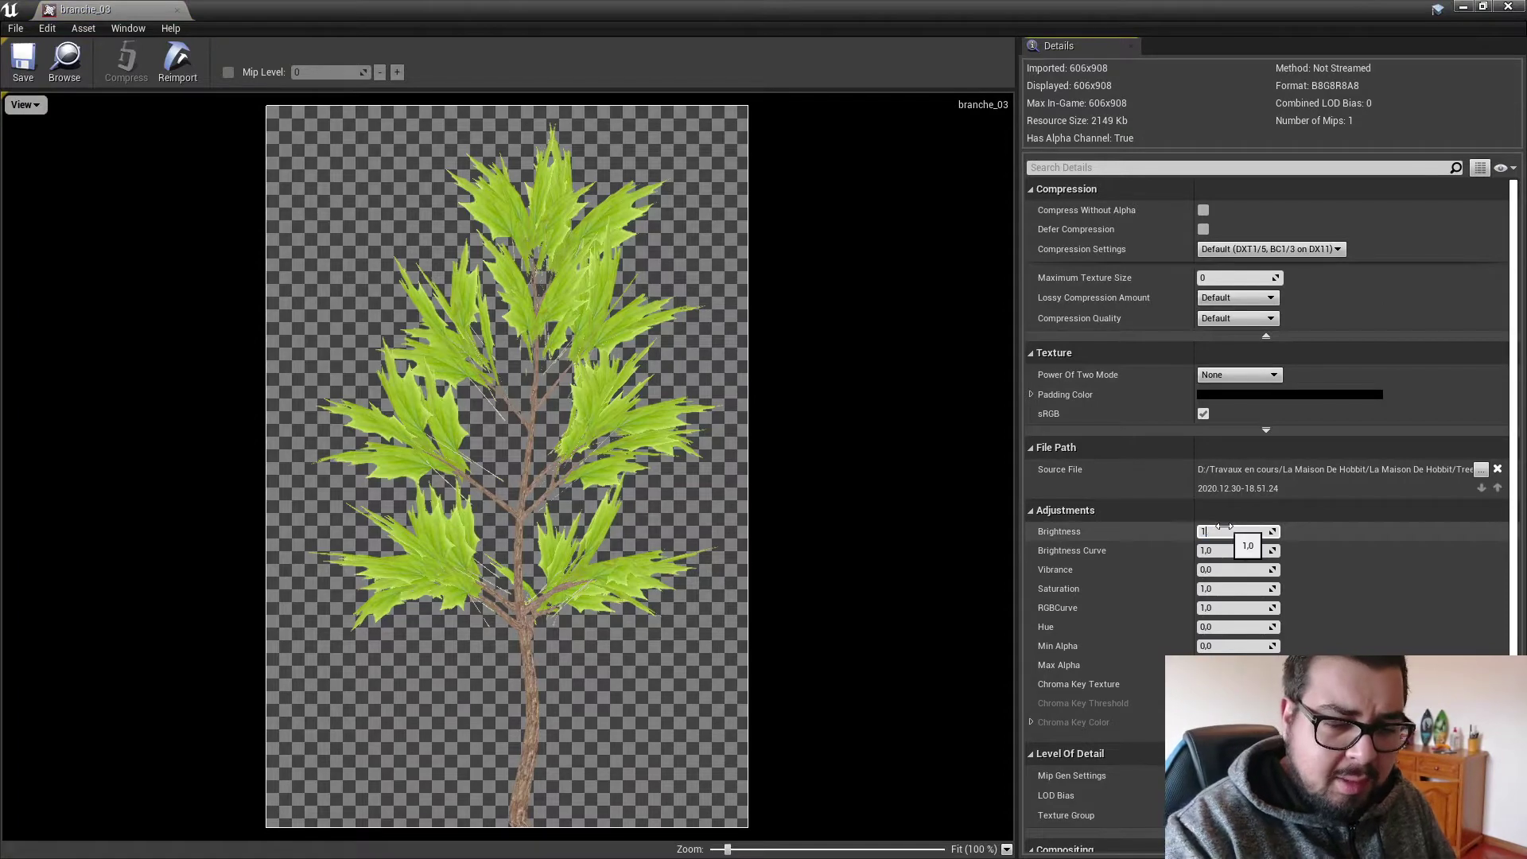
pyautogui.press('Return')
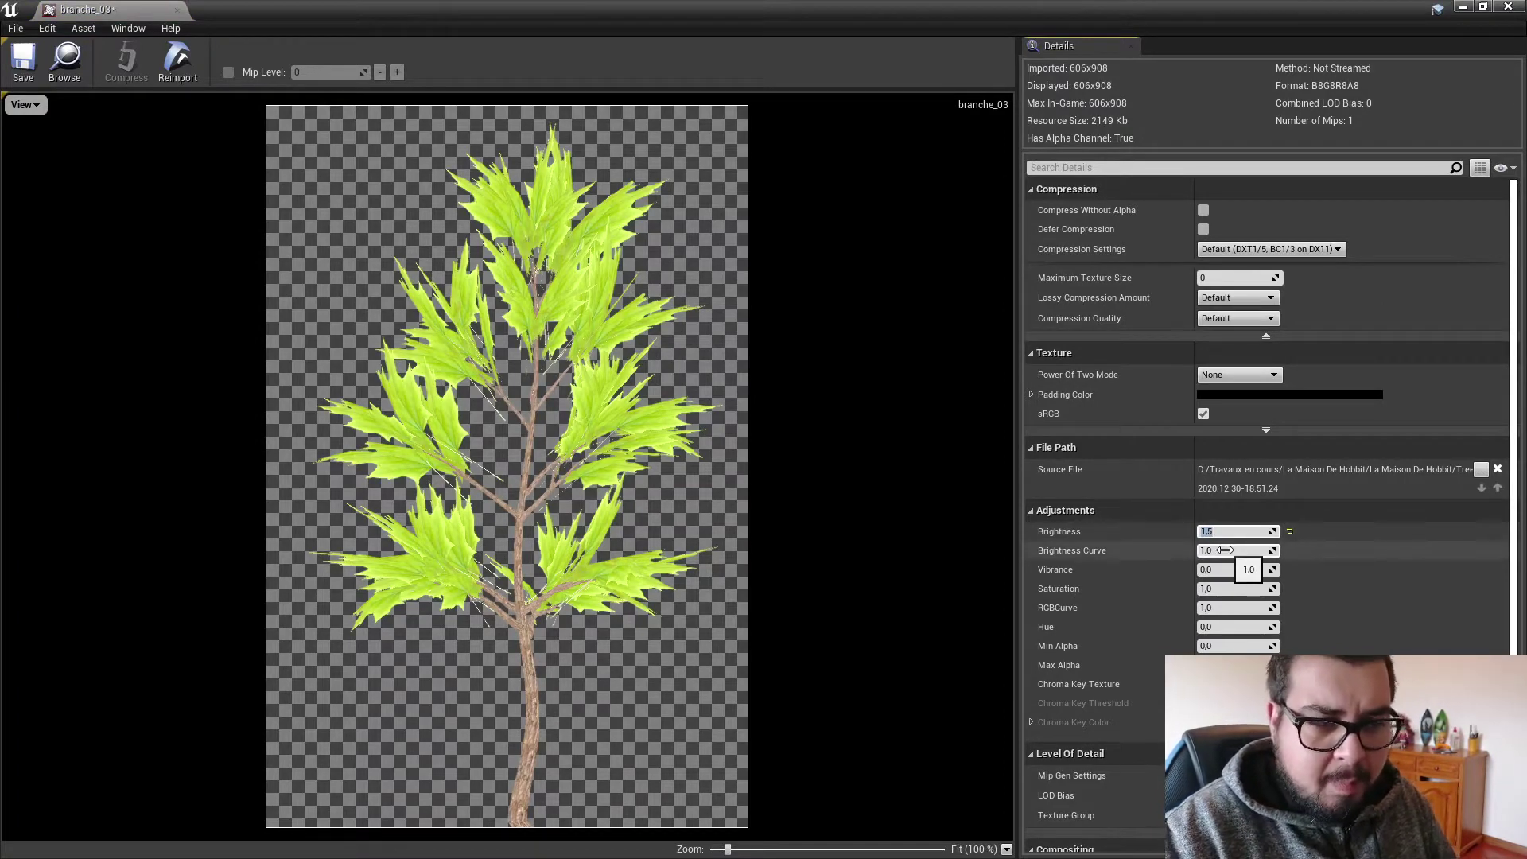
pyautogui.write('0.75')
pyautogui.press('Return')
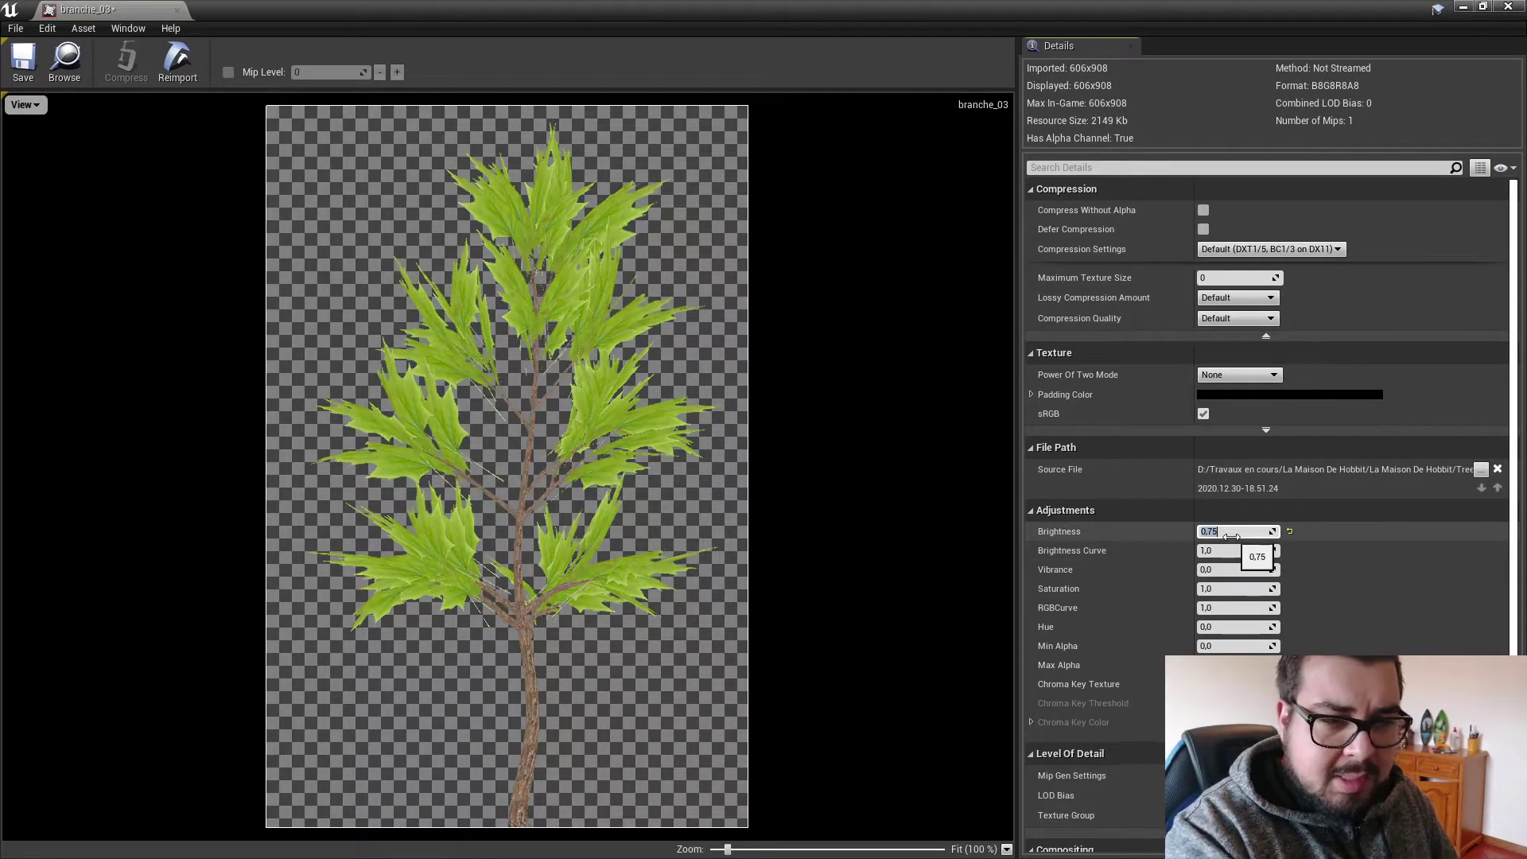
# Set the branche_03 texture's Brightness Curve to 1,25, then save and close the texture.
pyautogui.click(1225, 551)
pyautogui.write('1')
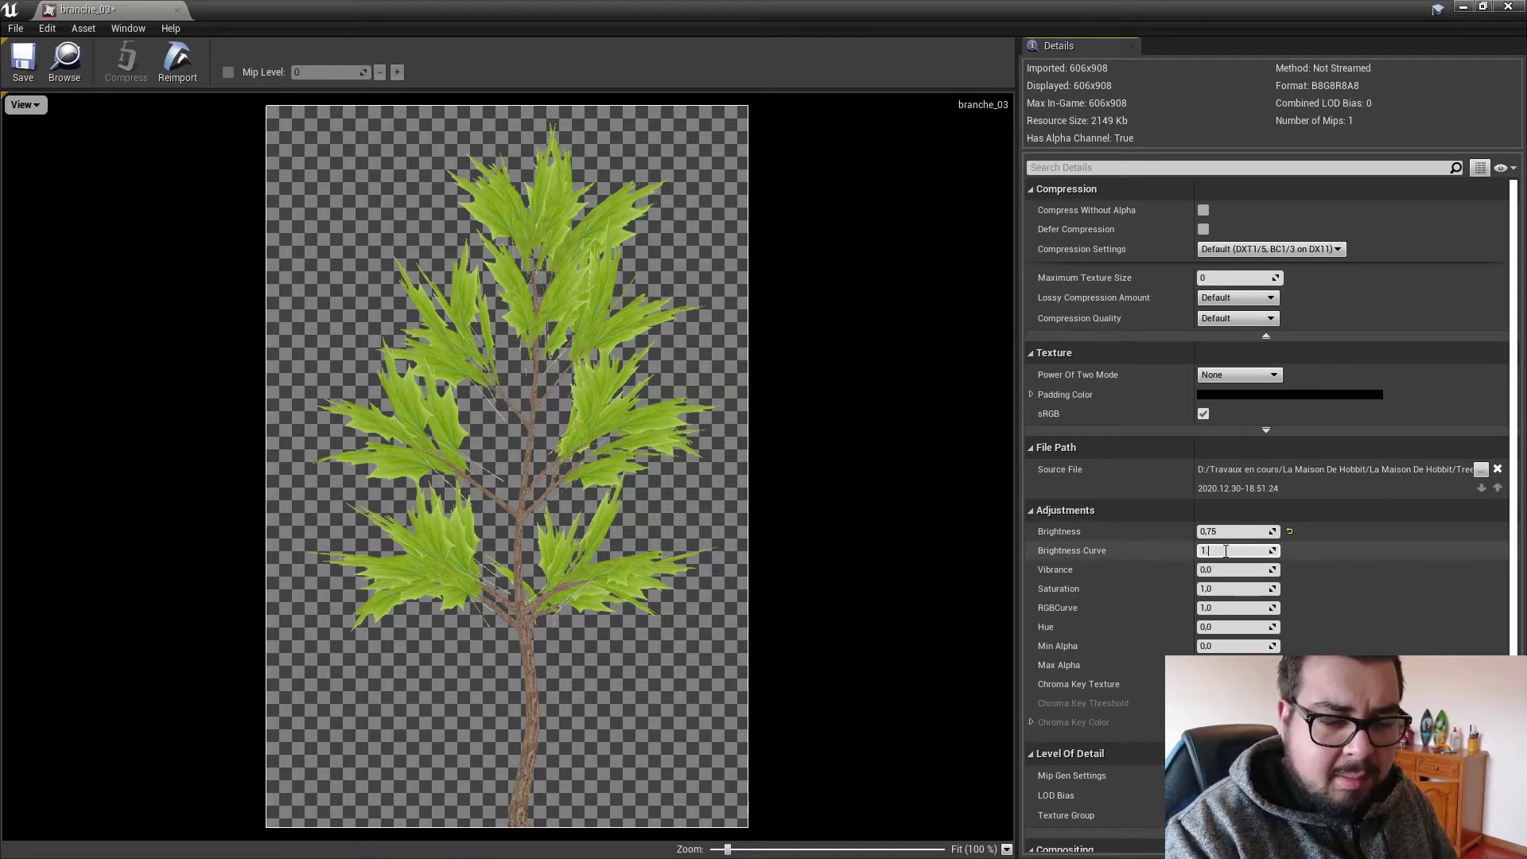
pyautogui.write('.25')
pyautogui.press('Return')
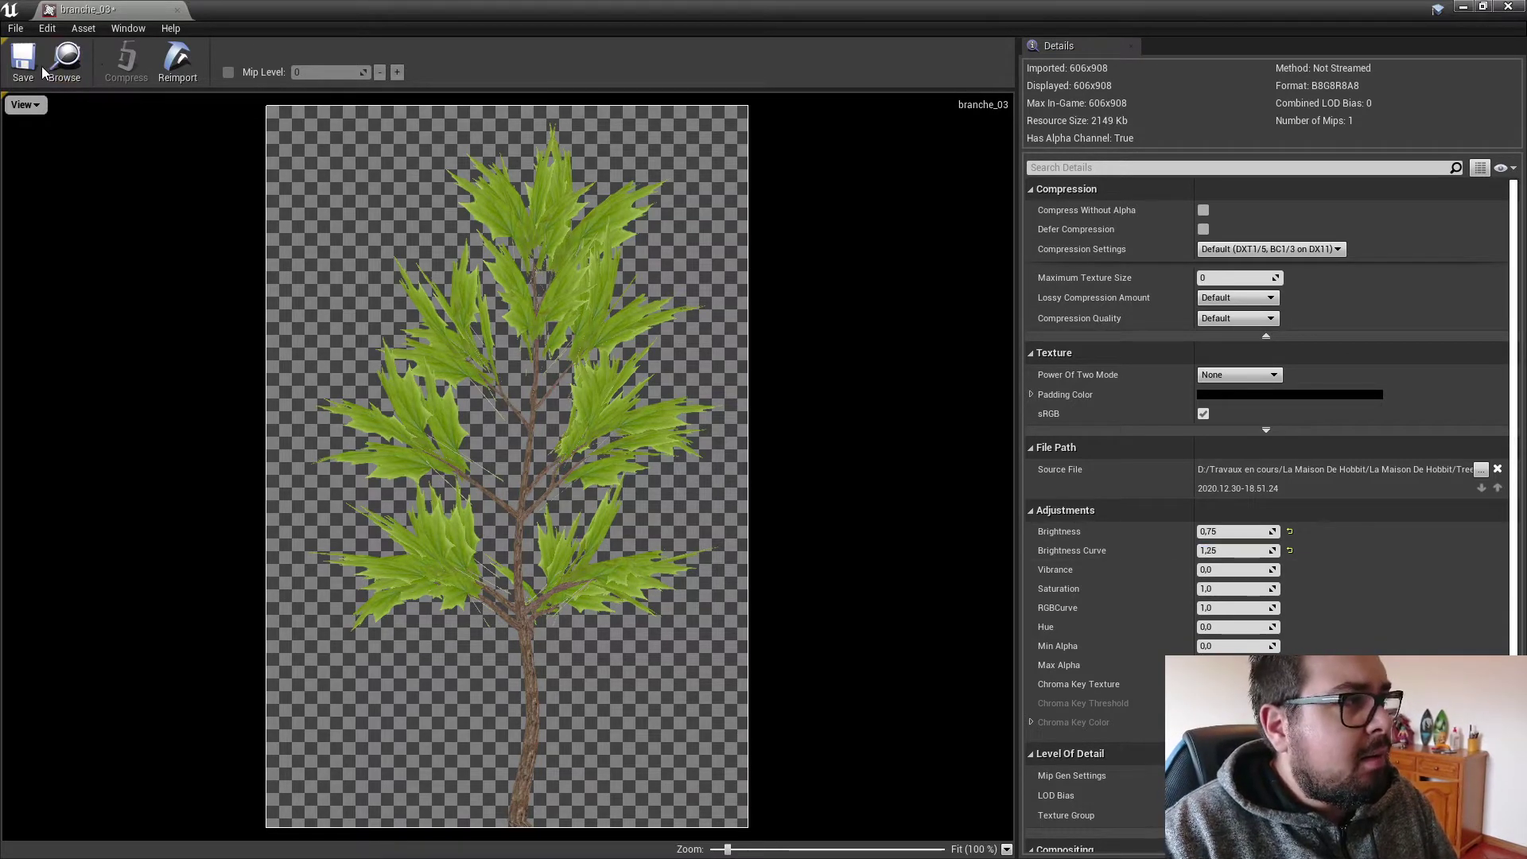
pyautogui.click(23, 62)
pyautogui.hotkey('alt', 'Tab')
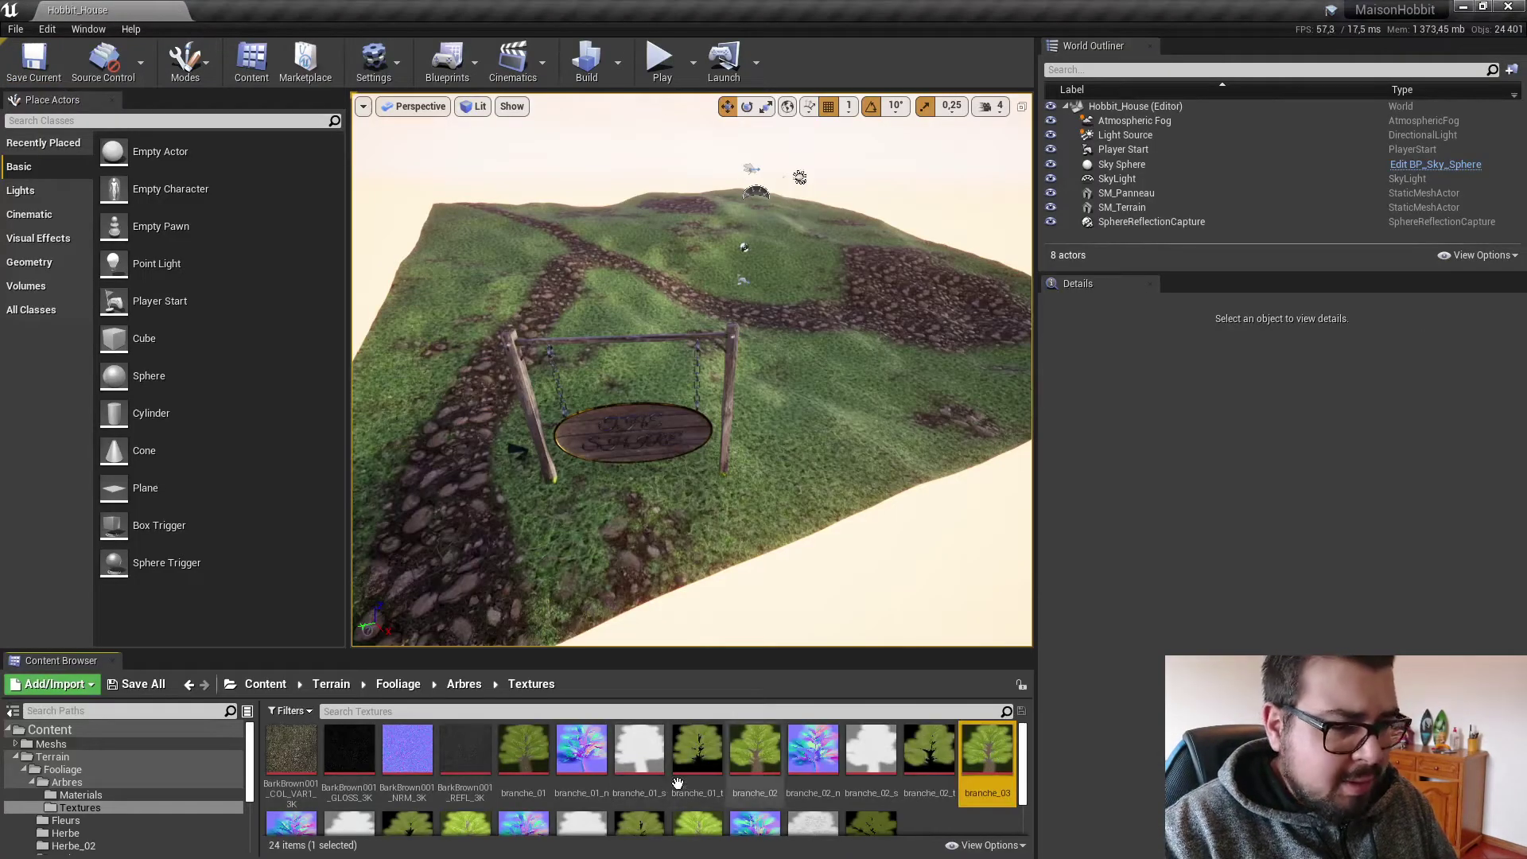
# Open the branche_04 texture and set its Brightness to 0,75.
pyautogui.scroll(-2, 677, 784)
pyautogui.doubleClick(468, 776)
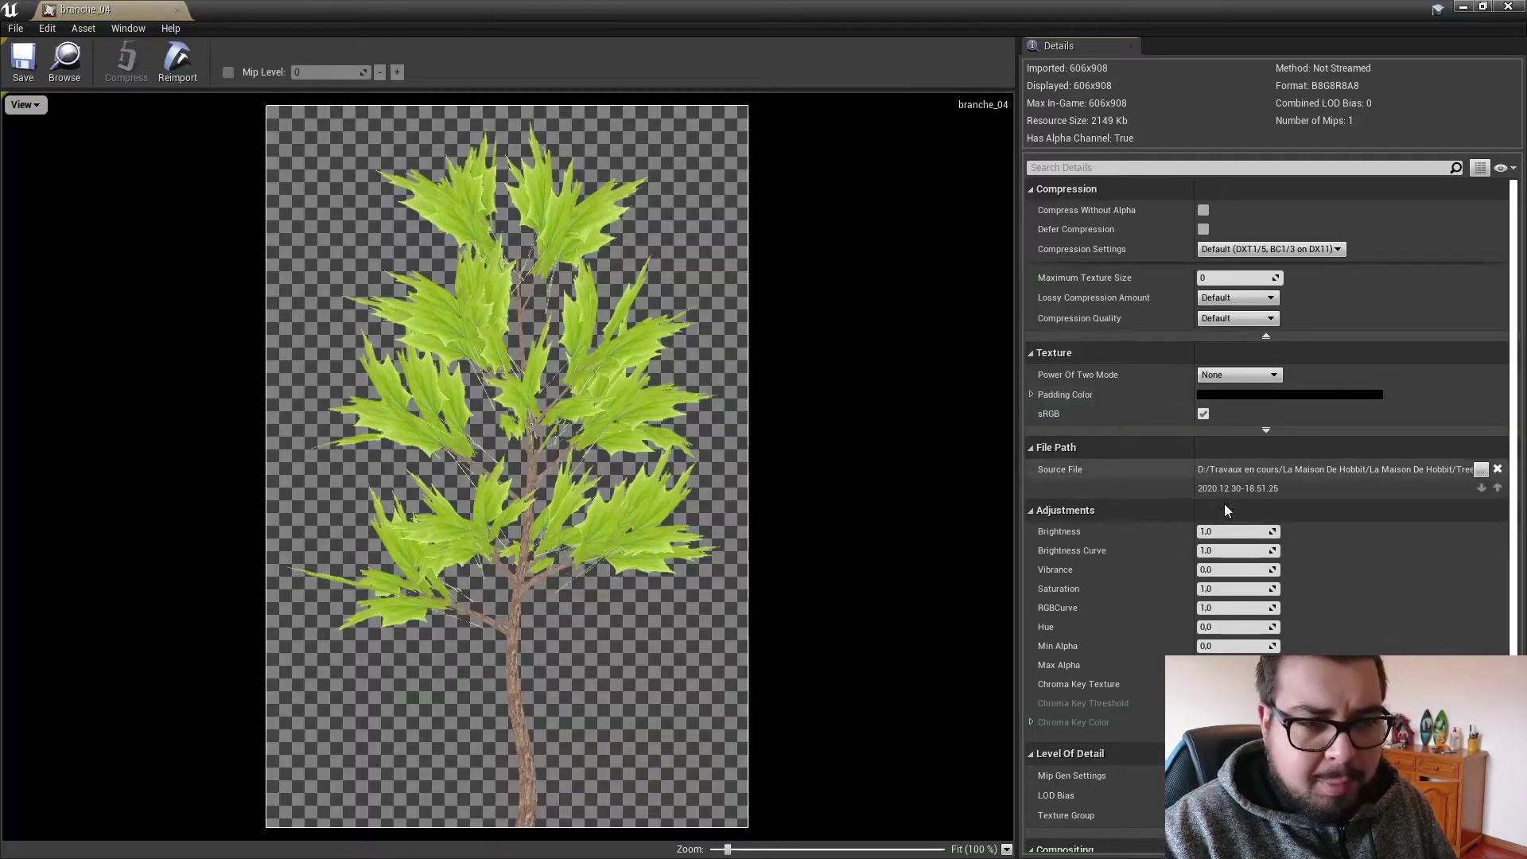
pyautogui.click(1232, 531)
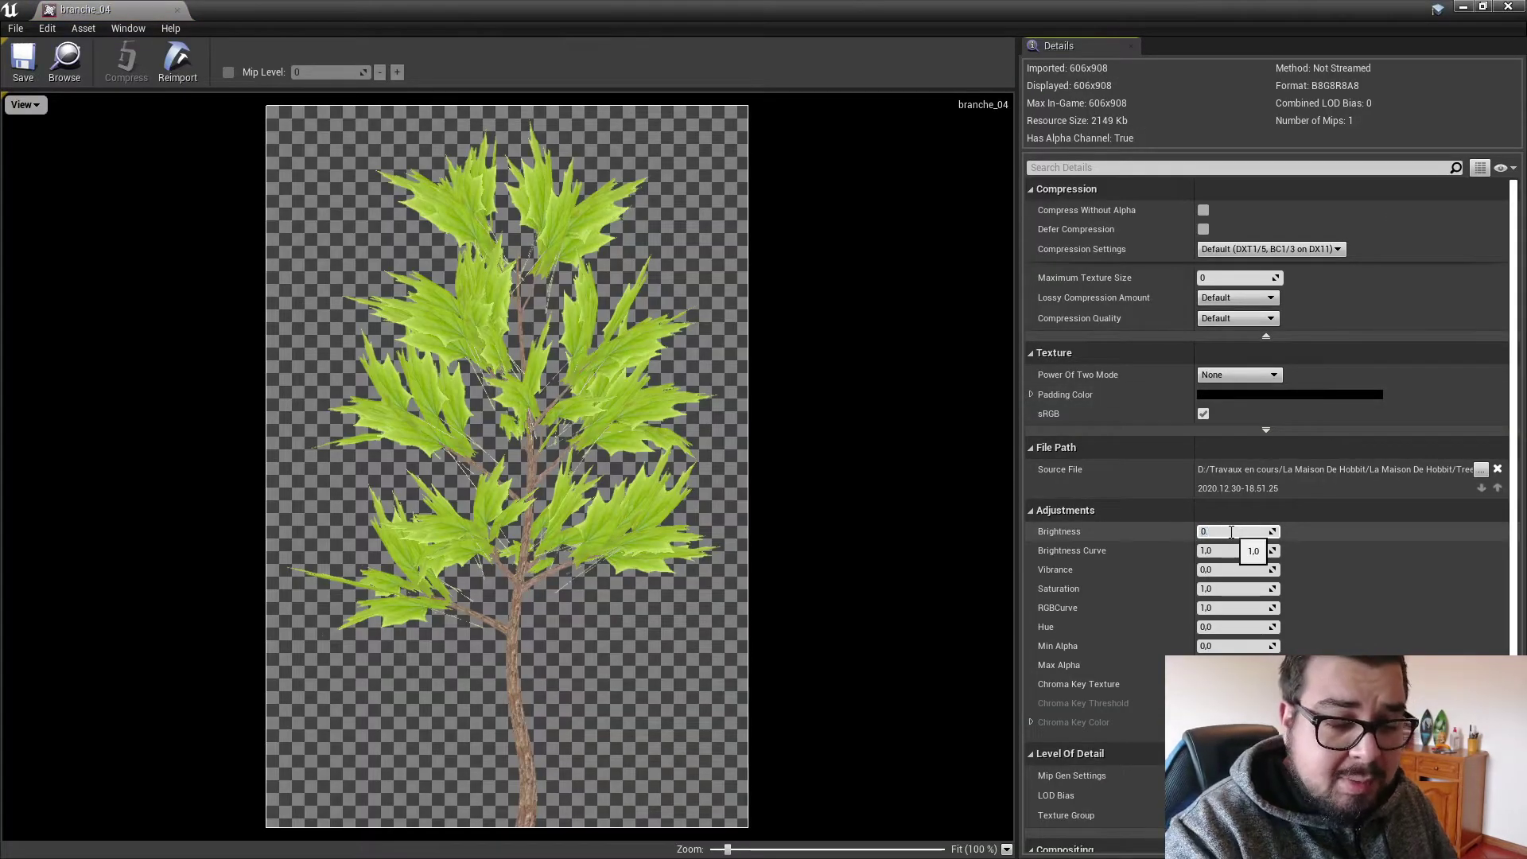
pyautogui.press('Return')
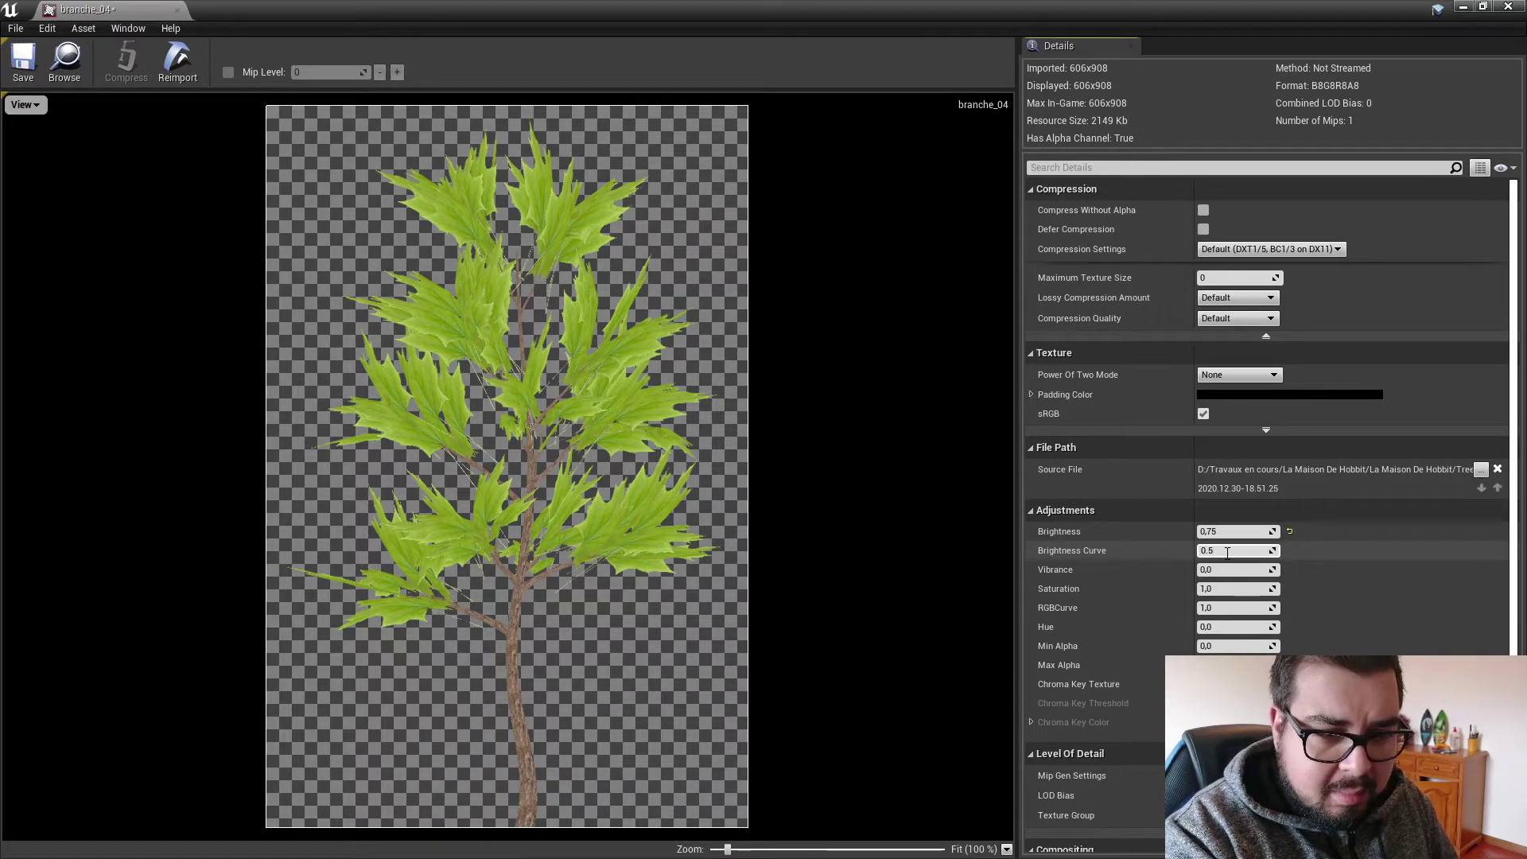
# Set the branche_04 texture's Brightness Curve to 1,25, then save and close the texture.
pyautogui.click(1227, 552)
pyautogui.write('1.2')
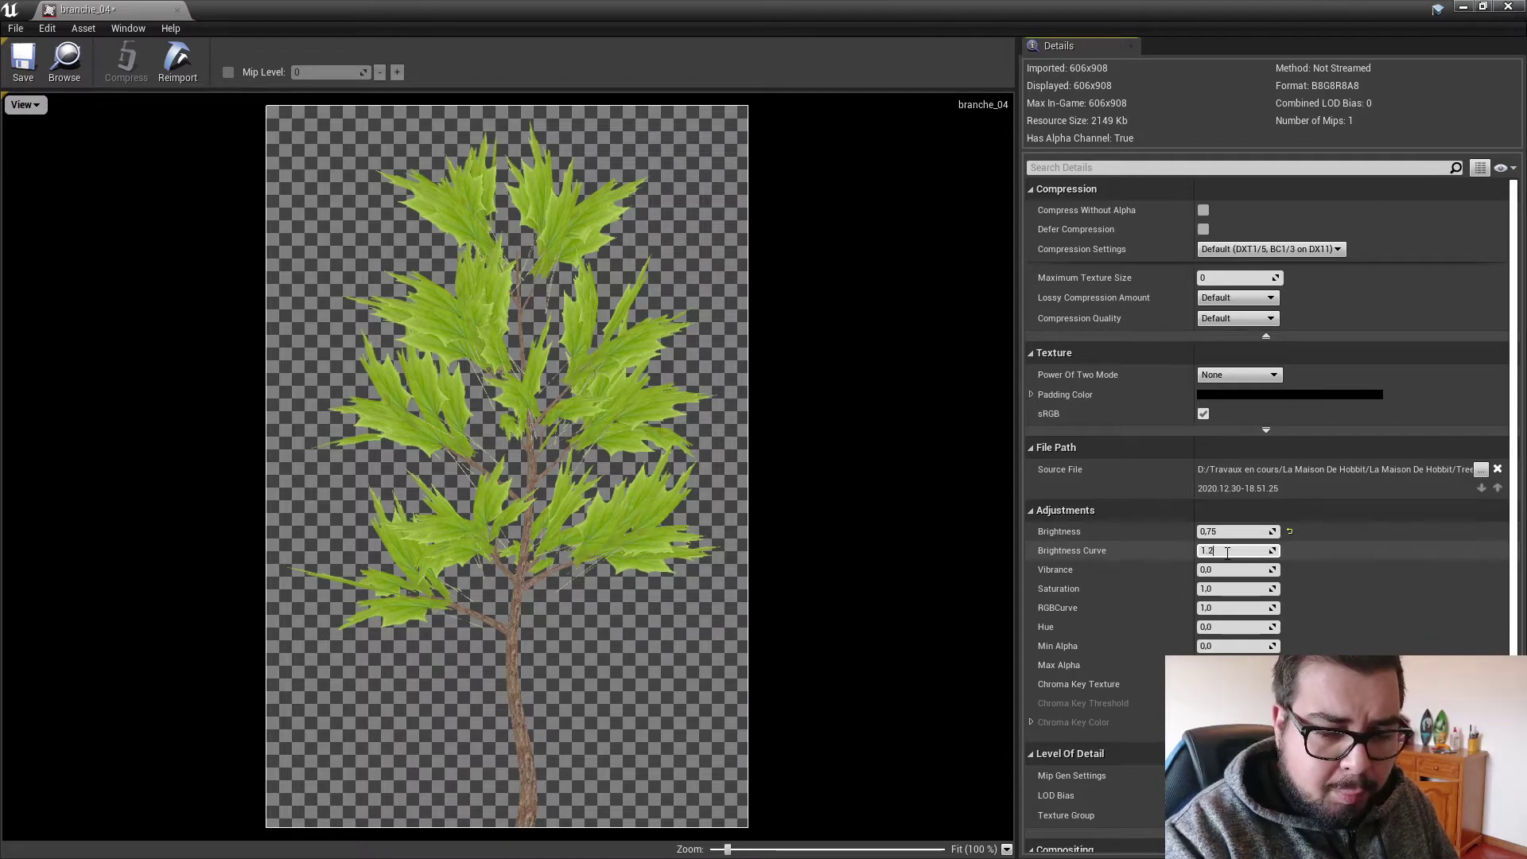
pyautogui.write('5')
pyautogui.press('Return')
pyautogui.click(23, 60)
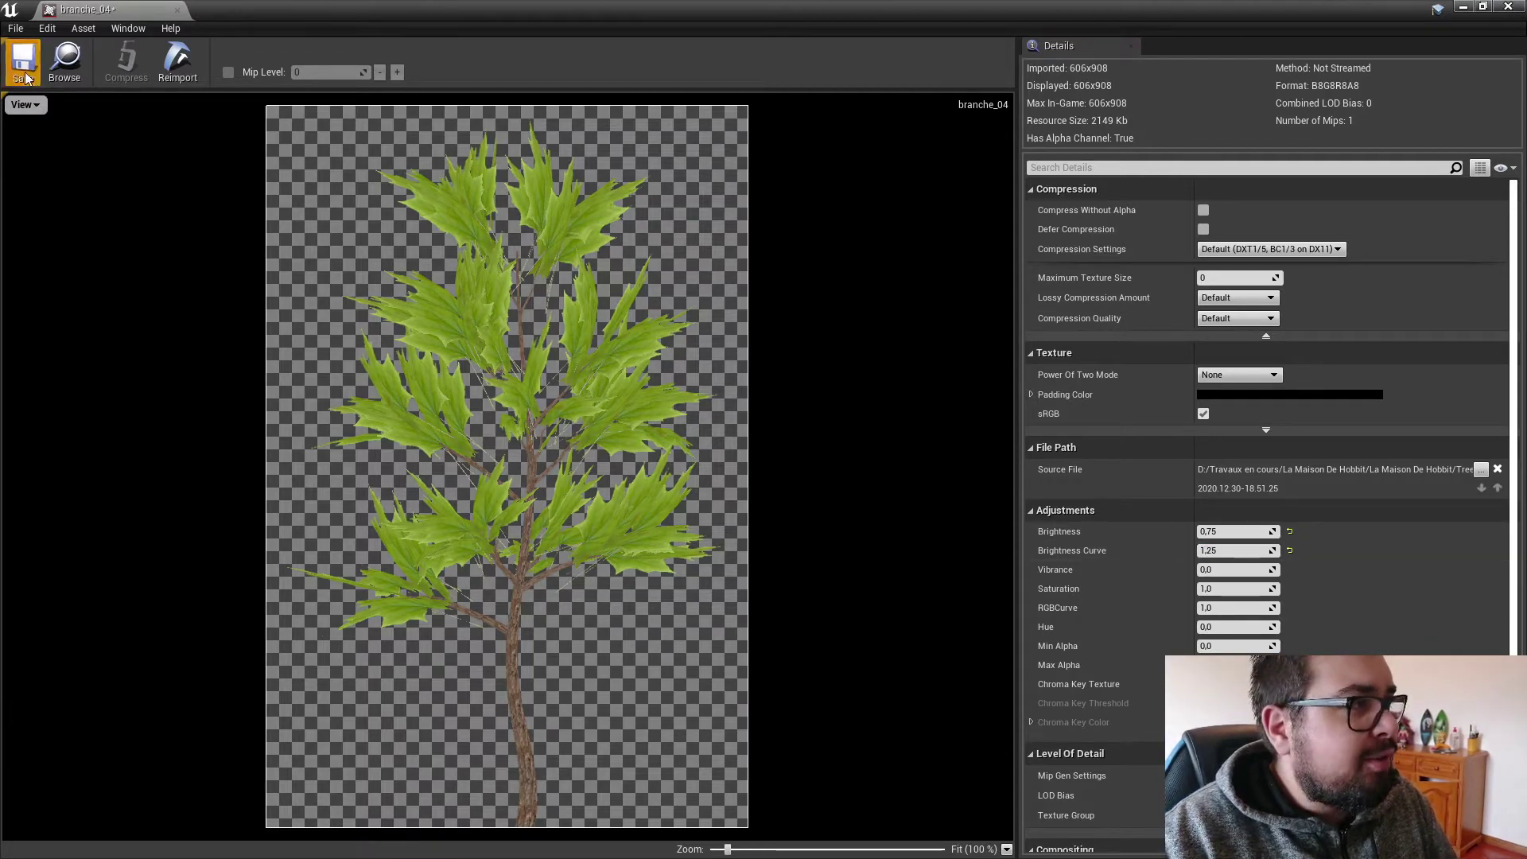
pyautogui.click(177, 9)
# Open the branche_05 texture and set its Brightness to 0,75.
pyautogui.doubleClick(698, 784)
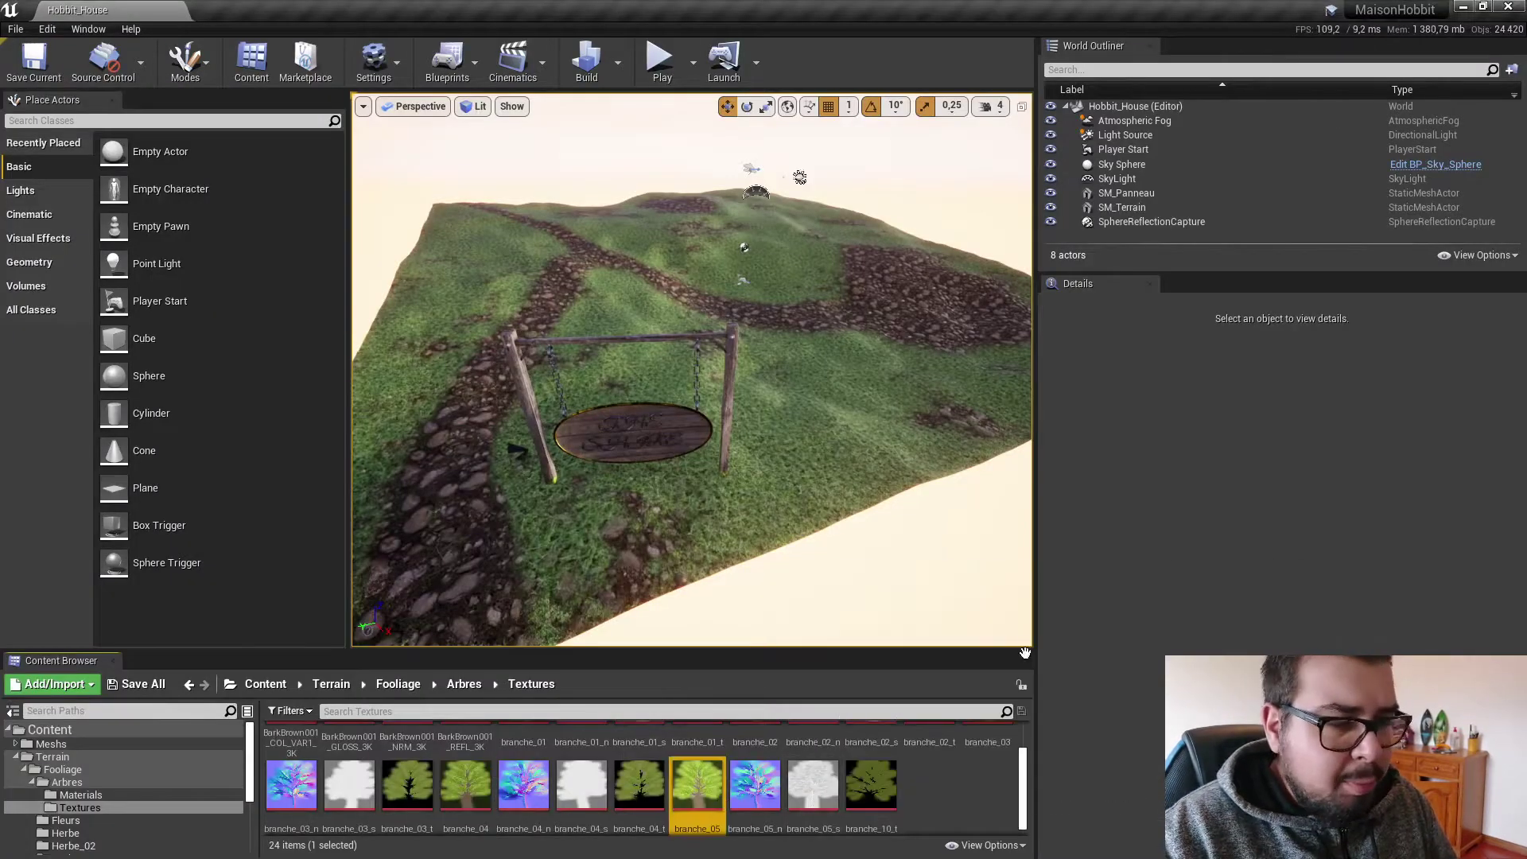
pyautogui.click(1232, 533)
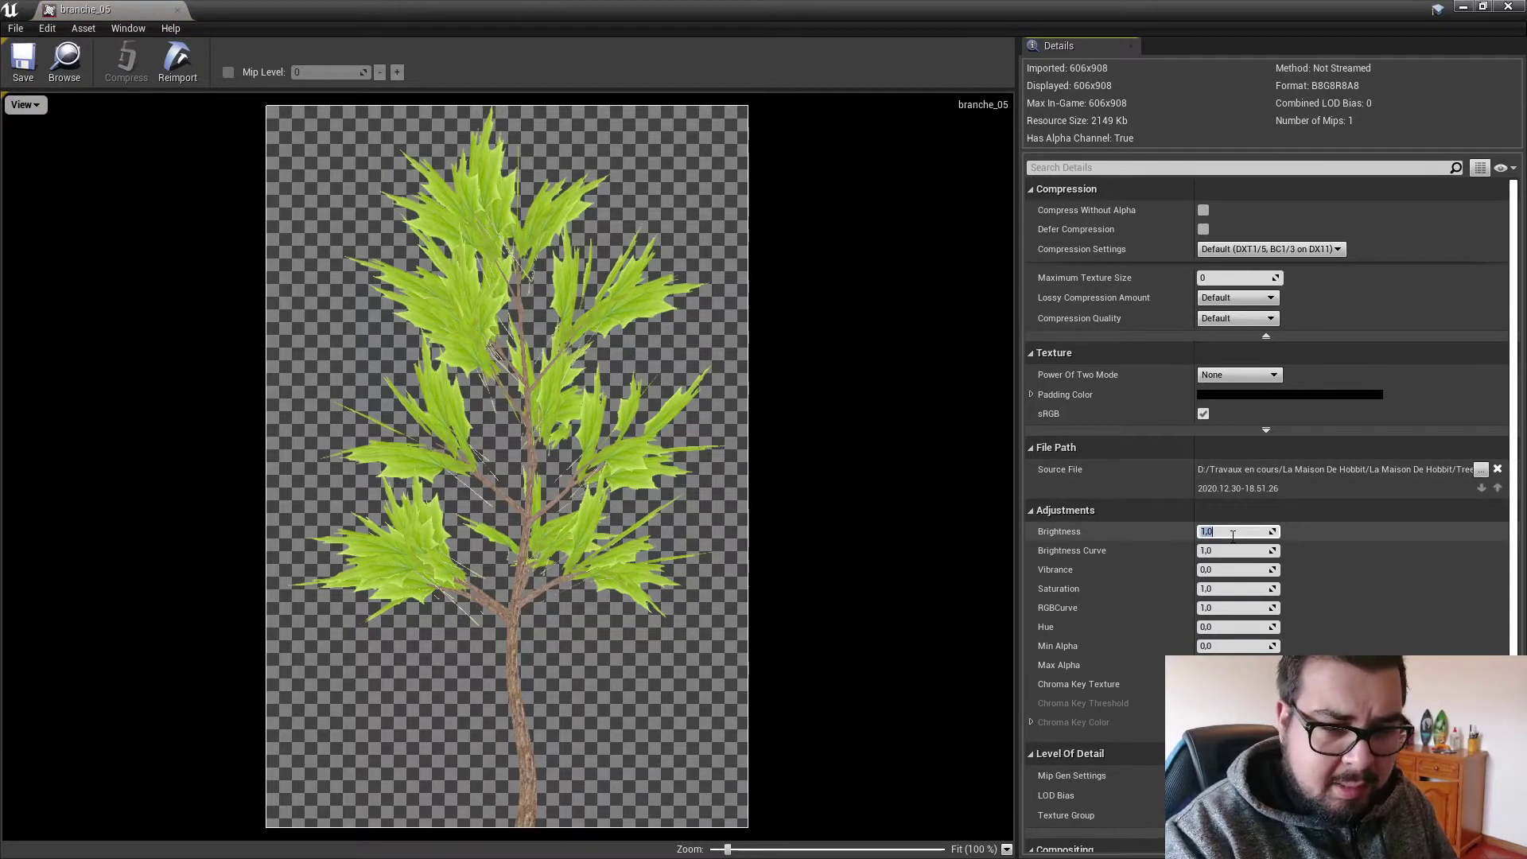
pyautogui.press('Return')
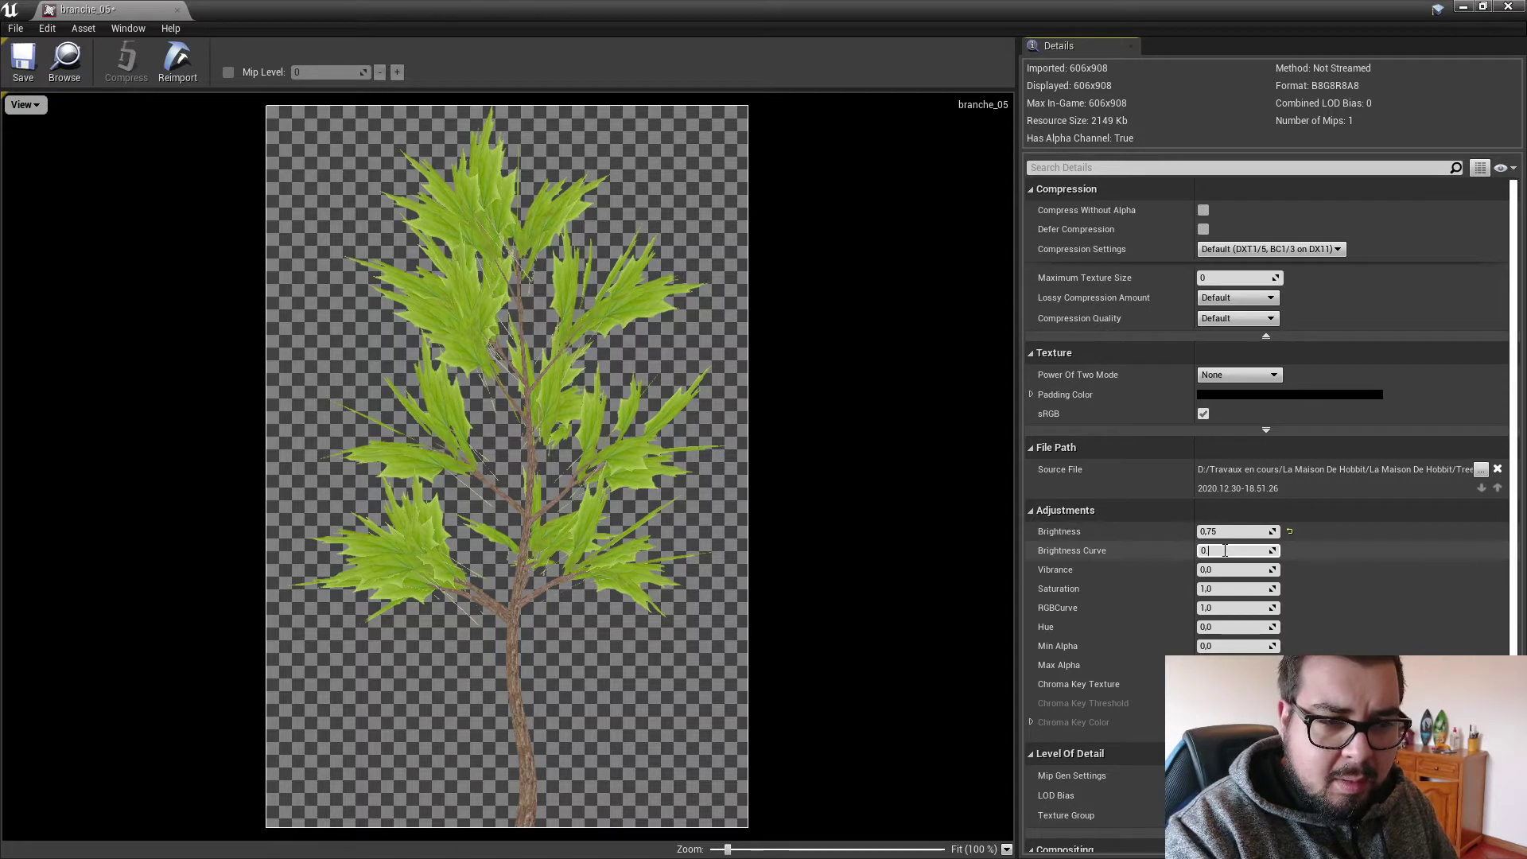
# Set the branche_05 texture's Brightness Curve to 1,25, then save and close the texture.
pyautogui.click(1225, 550)
pyautogui.write('1')
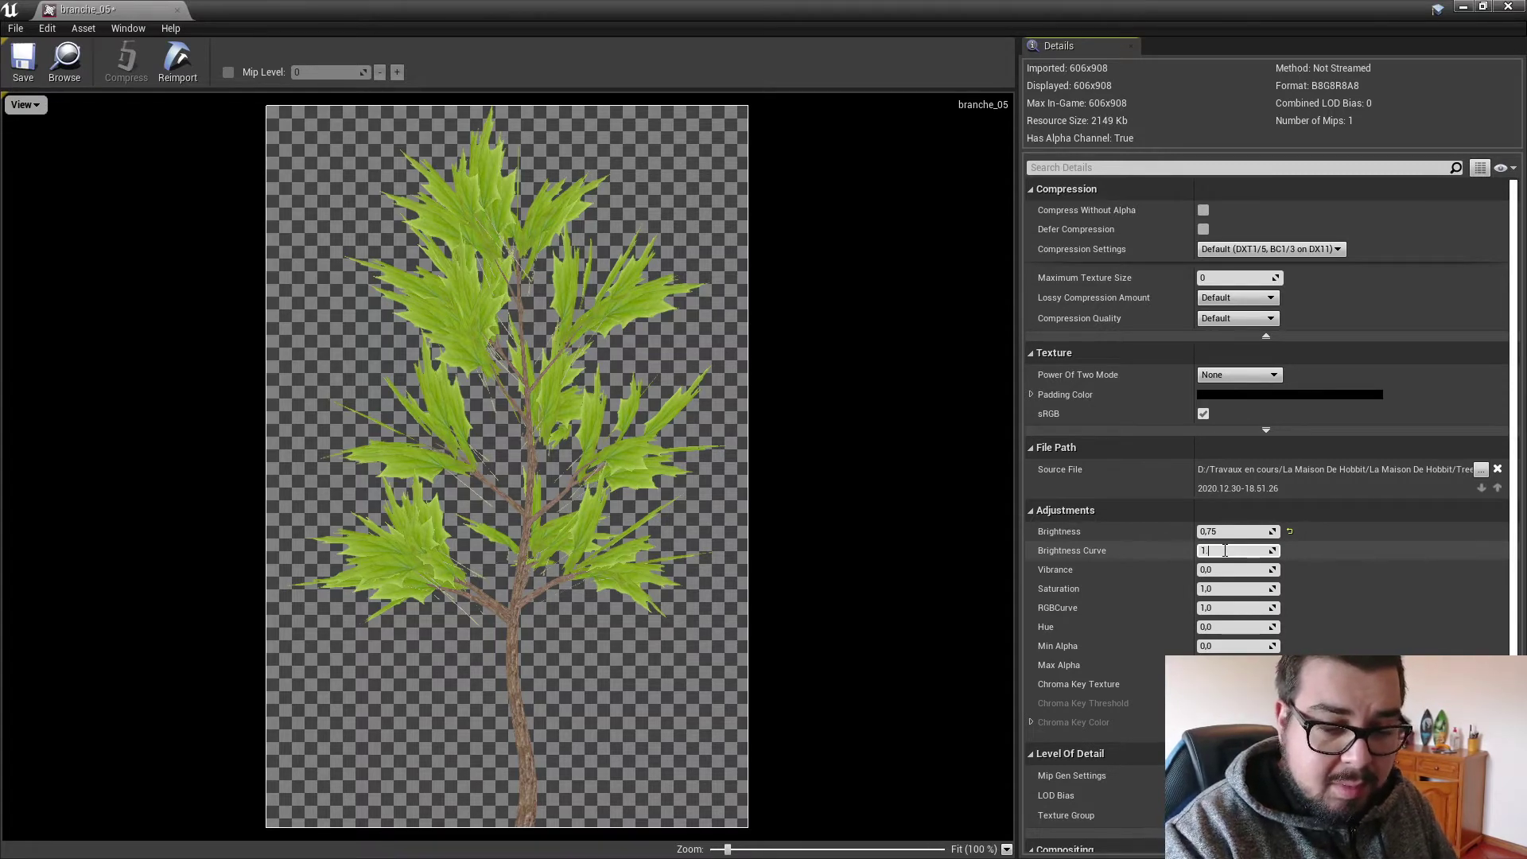
pyautogui.write(',25')
pyautogui.press('Return')
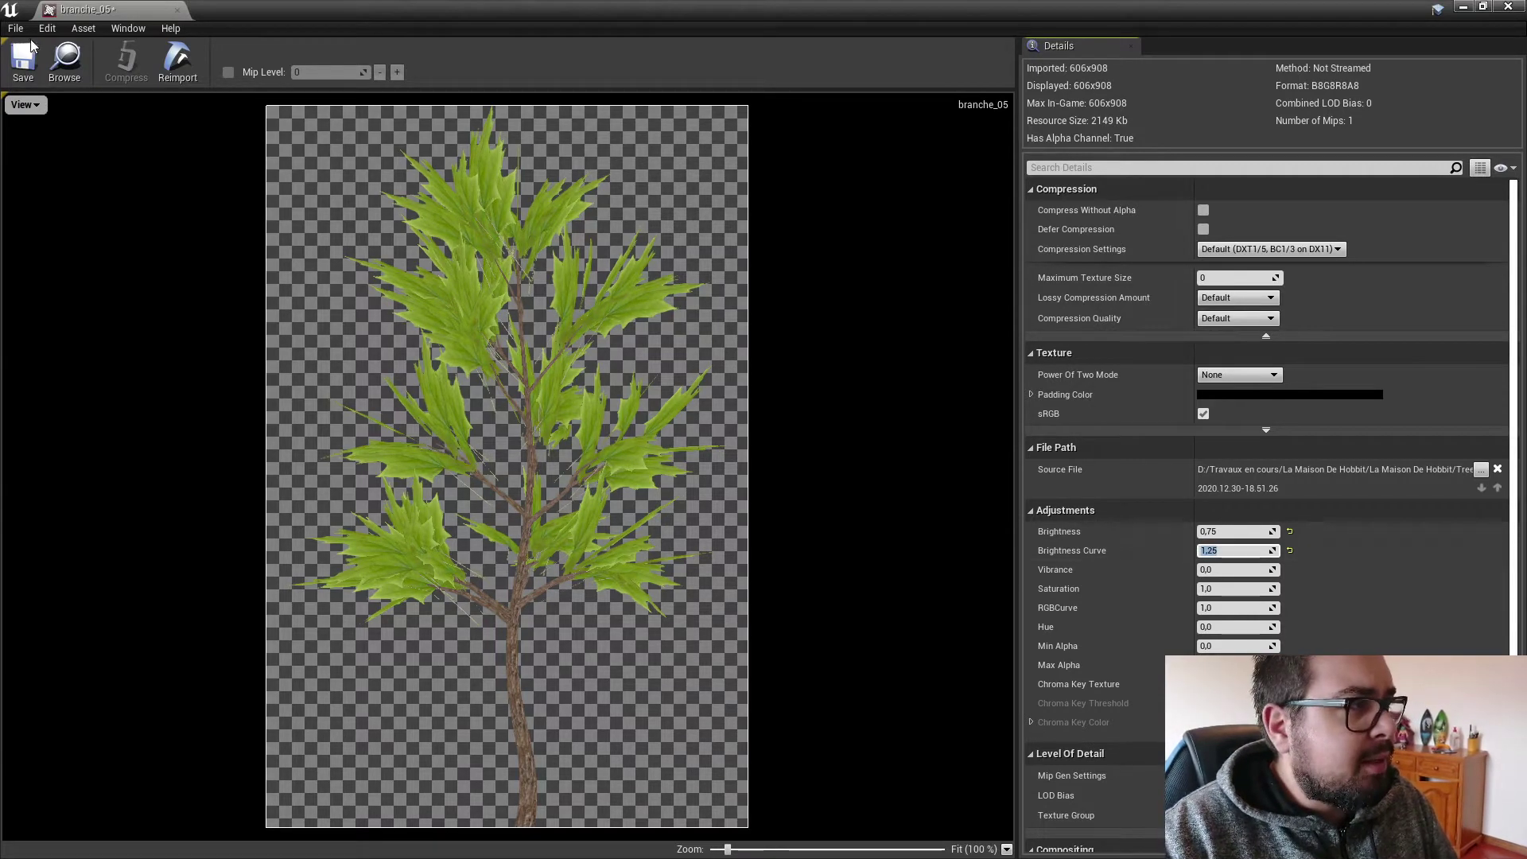
pyautogui.click(177, 10)
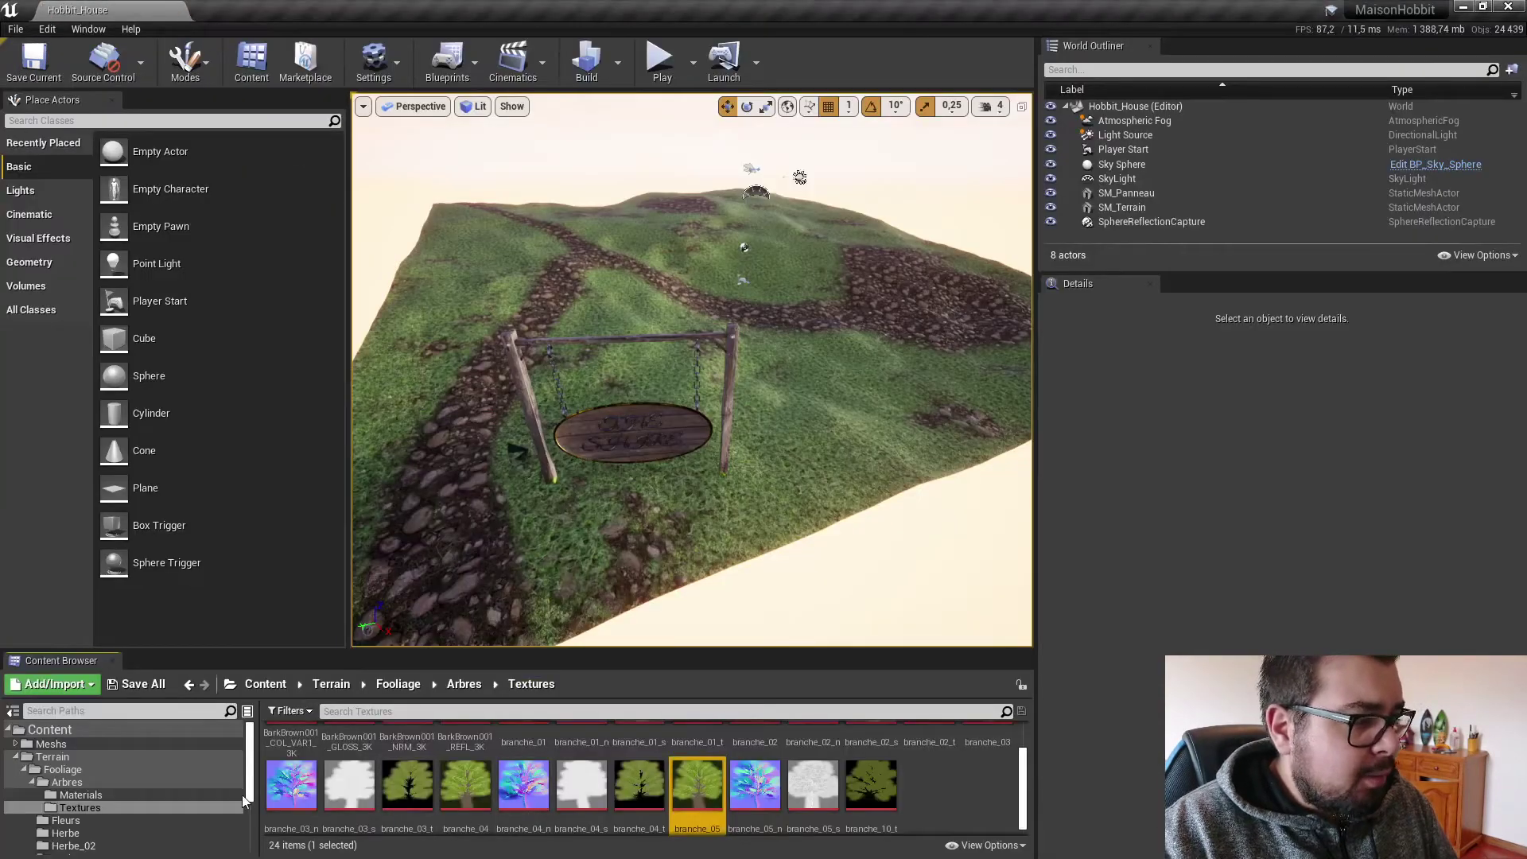
# Open the SM_Arbre_01 mesh from the Arbres folder, examine its foliage colour near and far, and close it.
pyautogui.doubleClick(407, 752)
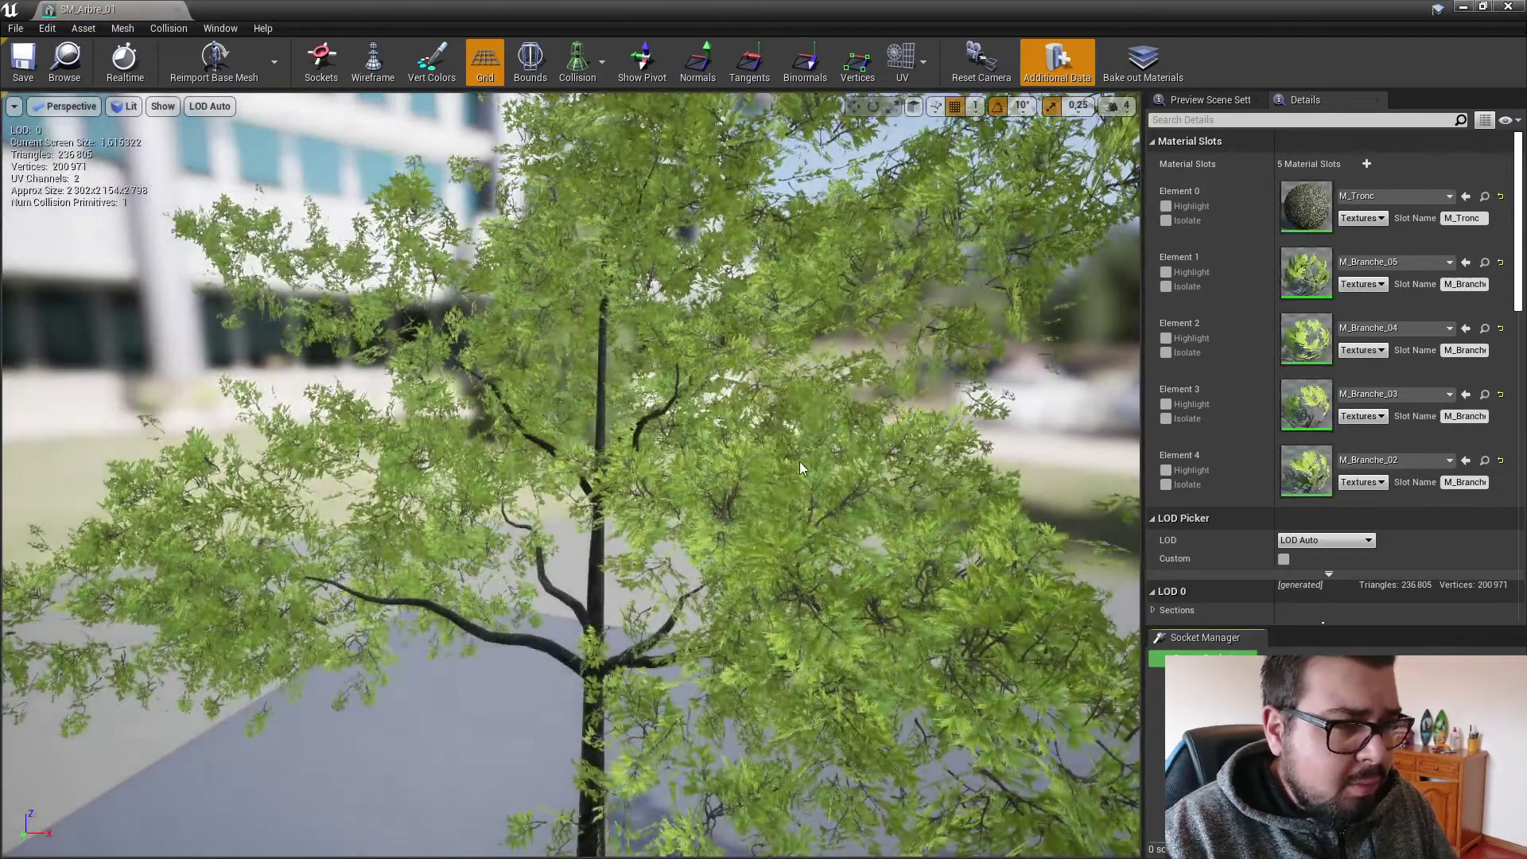
pyautogui.scroll(-5, 818, 460)
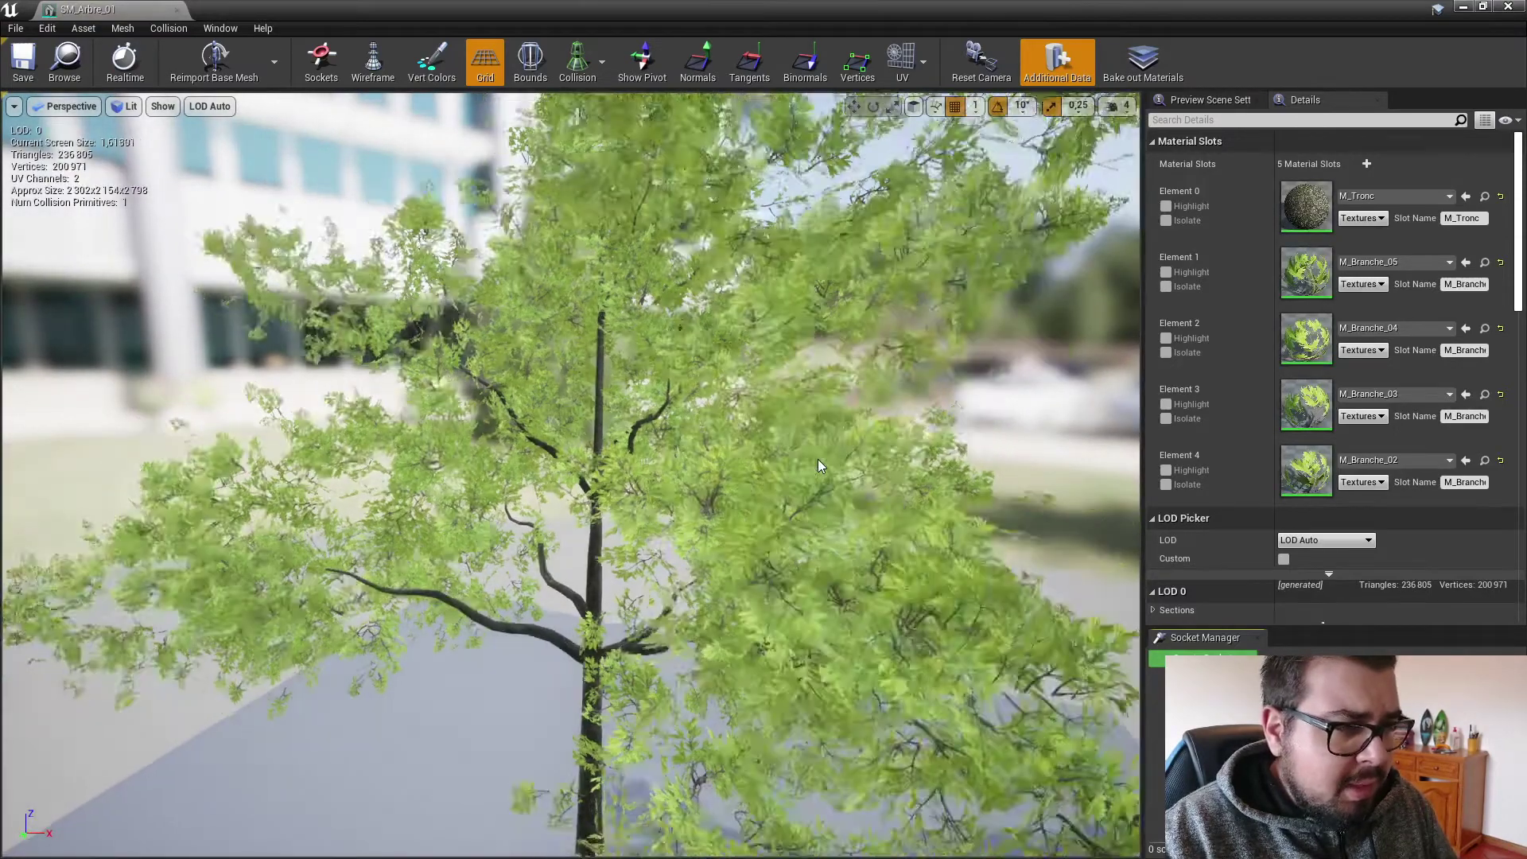
pyautogui.scroll(3, 818, 460)
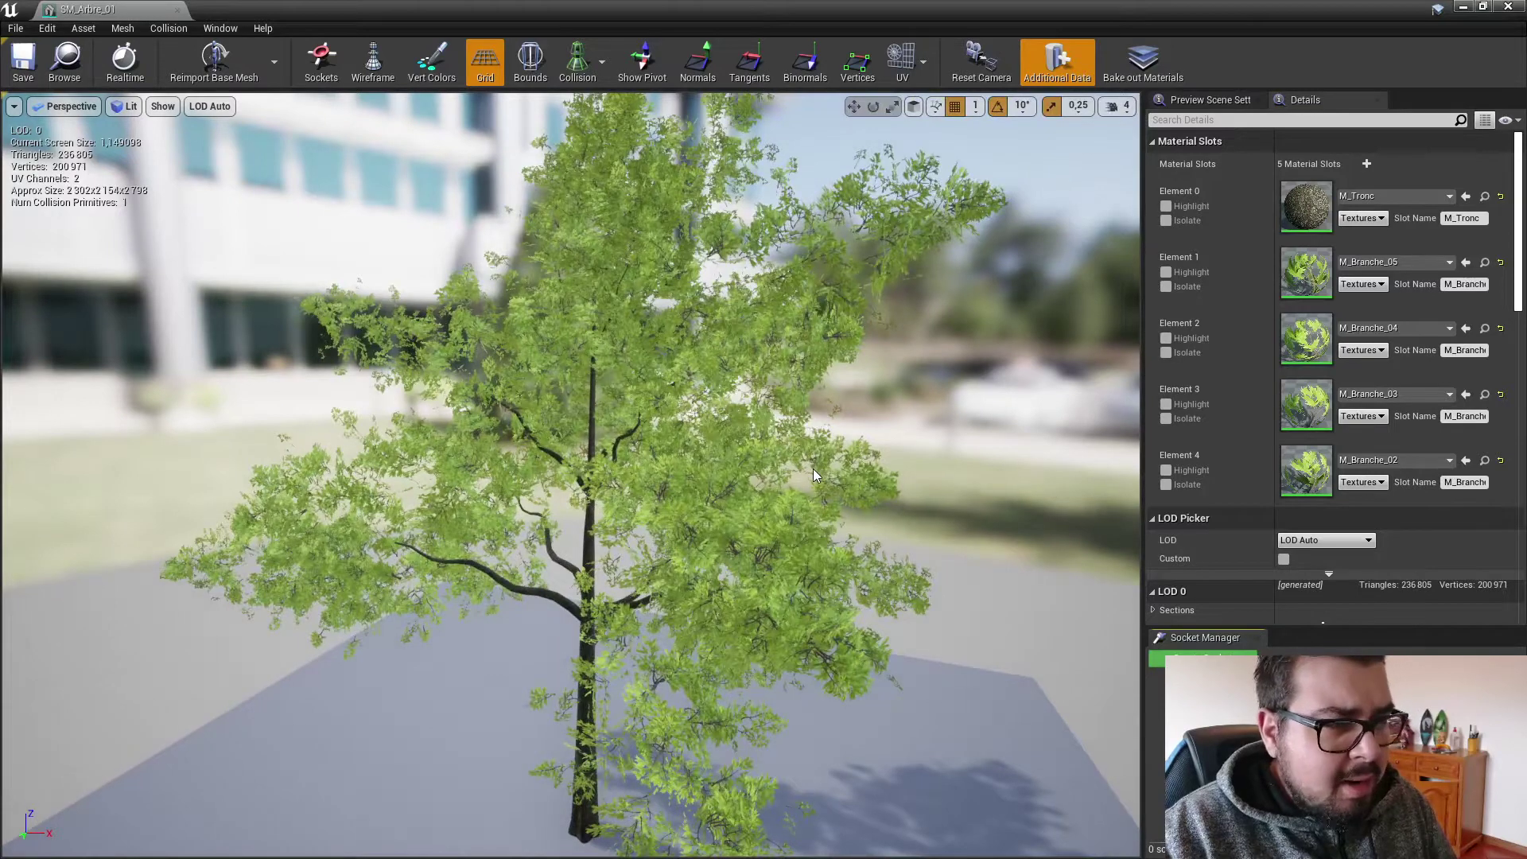
pyautogui.click(175, 10)
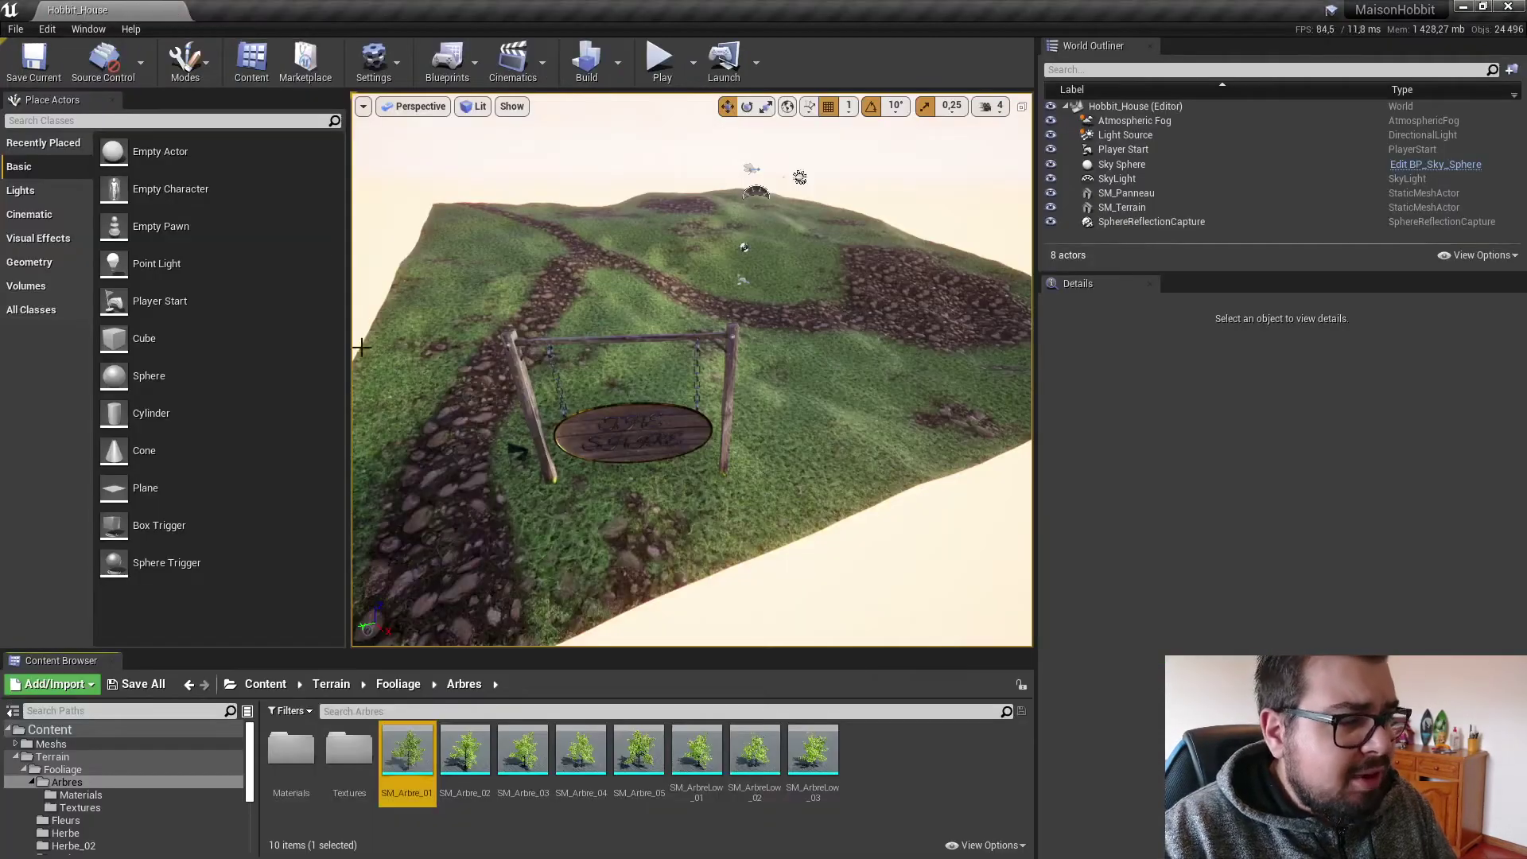
# Open the branche_01 texture from the Arbres Textures folder to check its brightness adjustments, and close it.
pyautogui.doubleClick(348, 760)
pyautogui.doubleClick(524, 751)
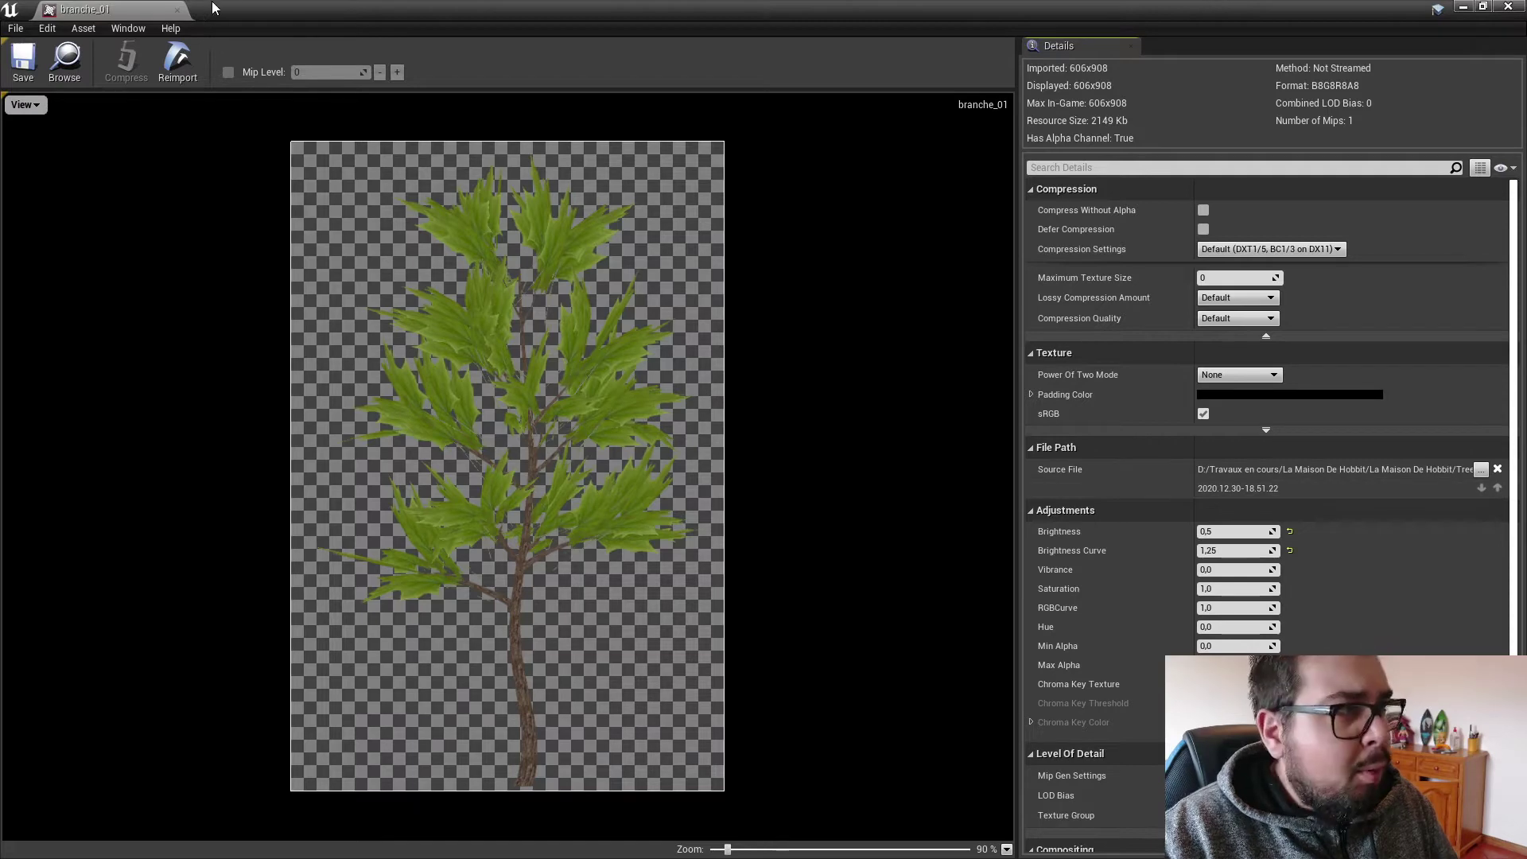
pyautogui.click(177, 11)
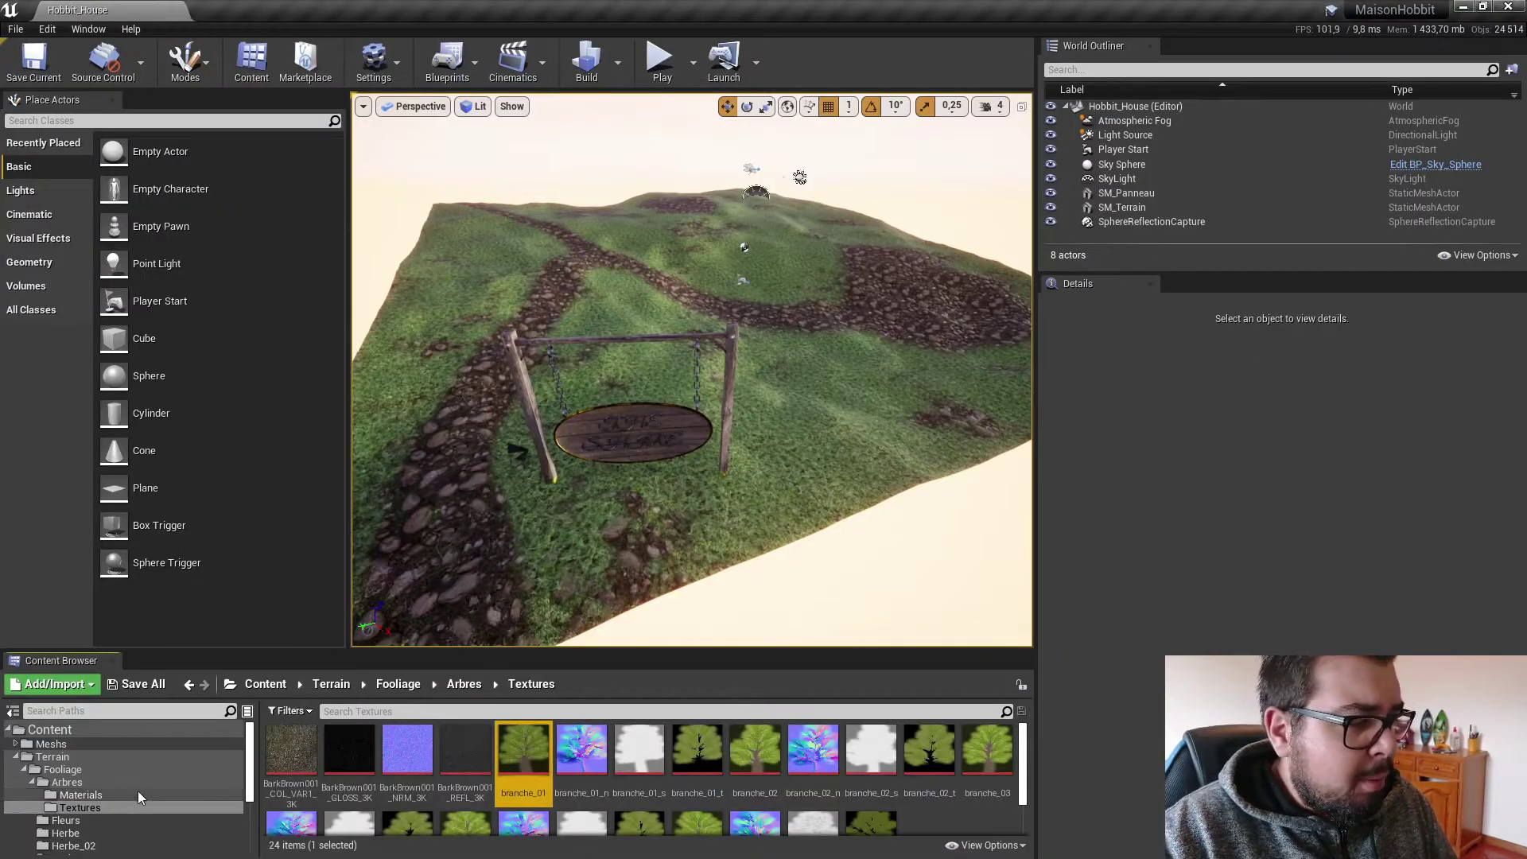
# Reopen the SM_Arbre_01 mesh from the Arbres folder and turn off Auto exposure in its preview viewport.
pyautogui.click(66, 781)
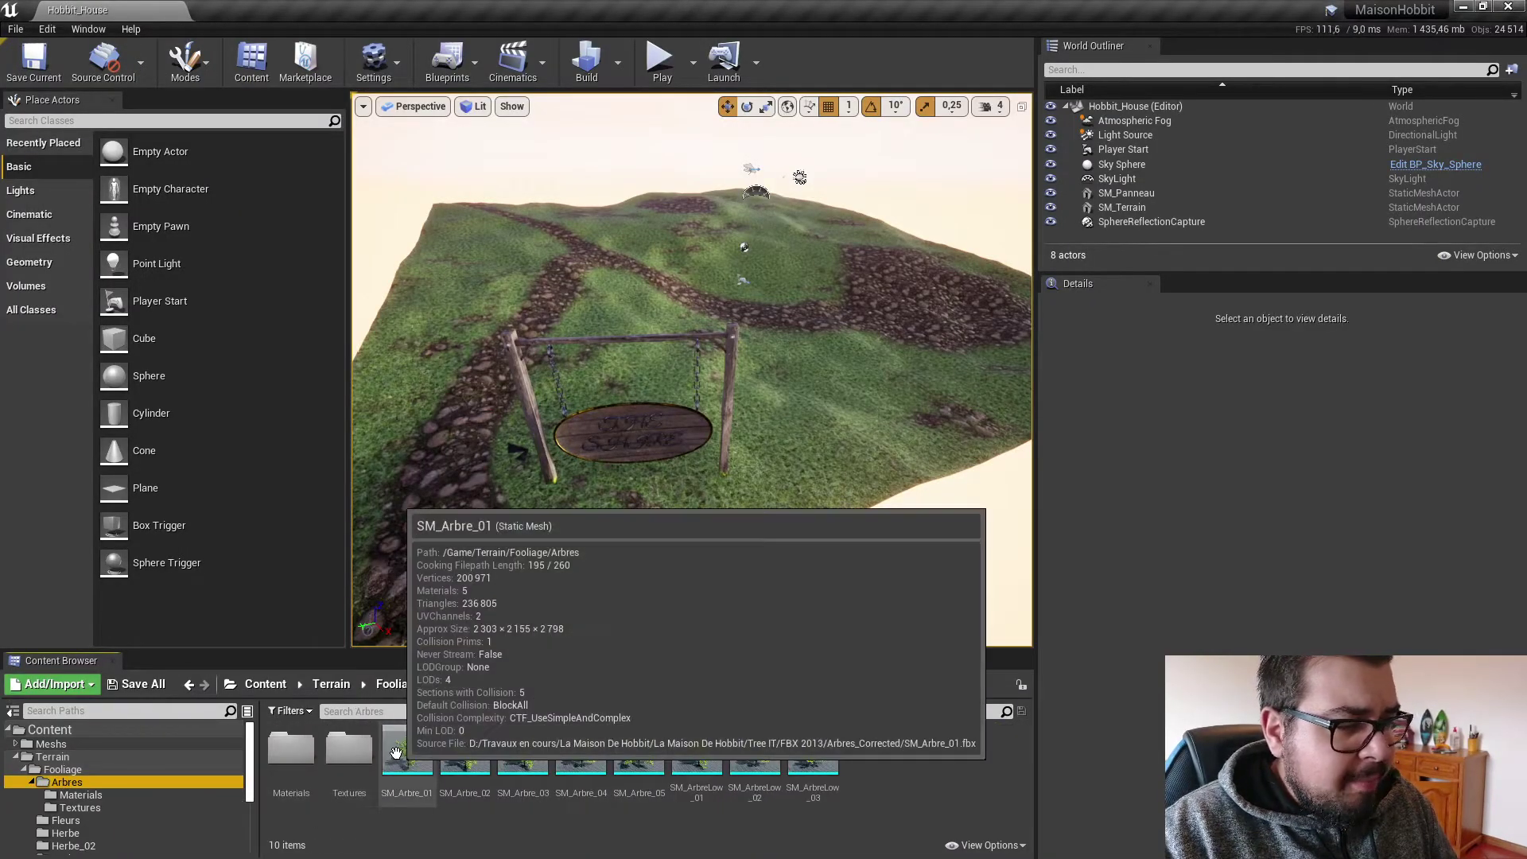
pyautogui.click(407, 752)
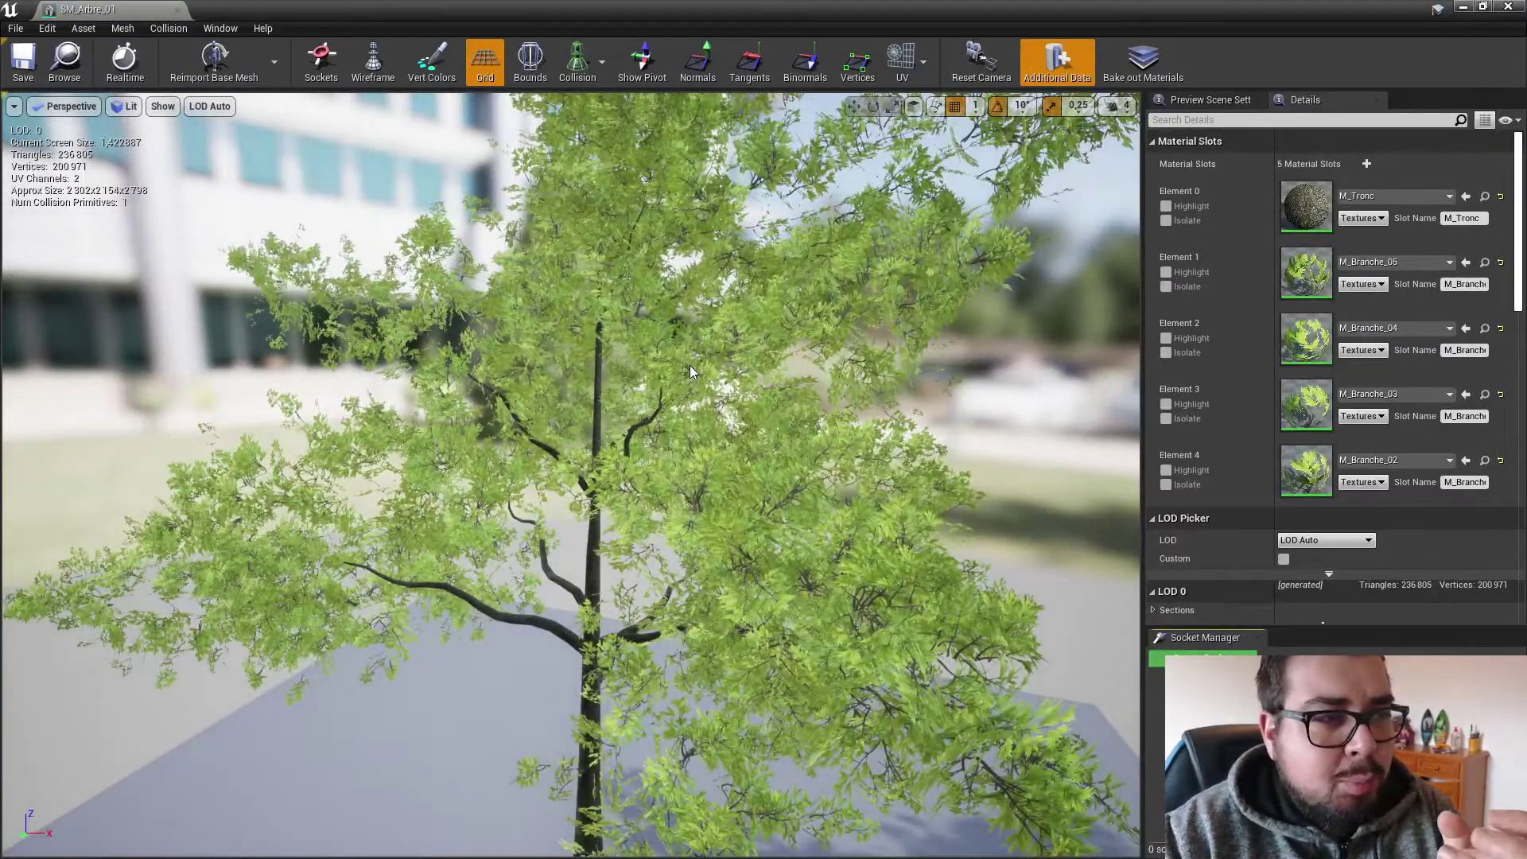
pyautogui.click(121, 108)
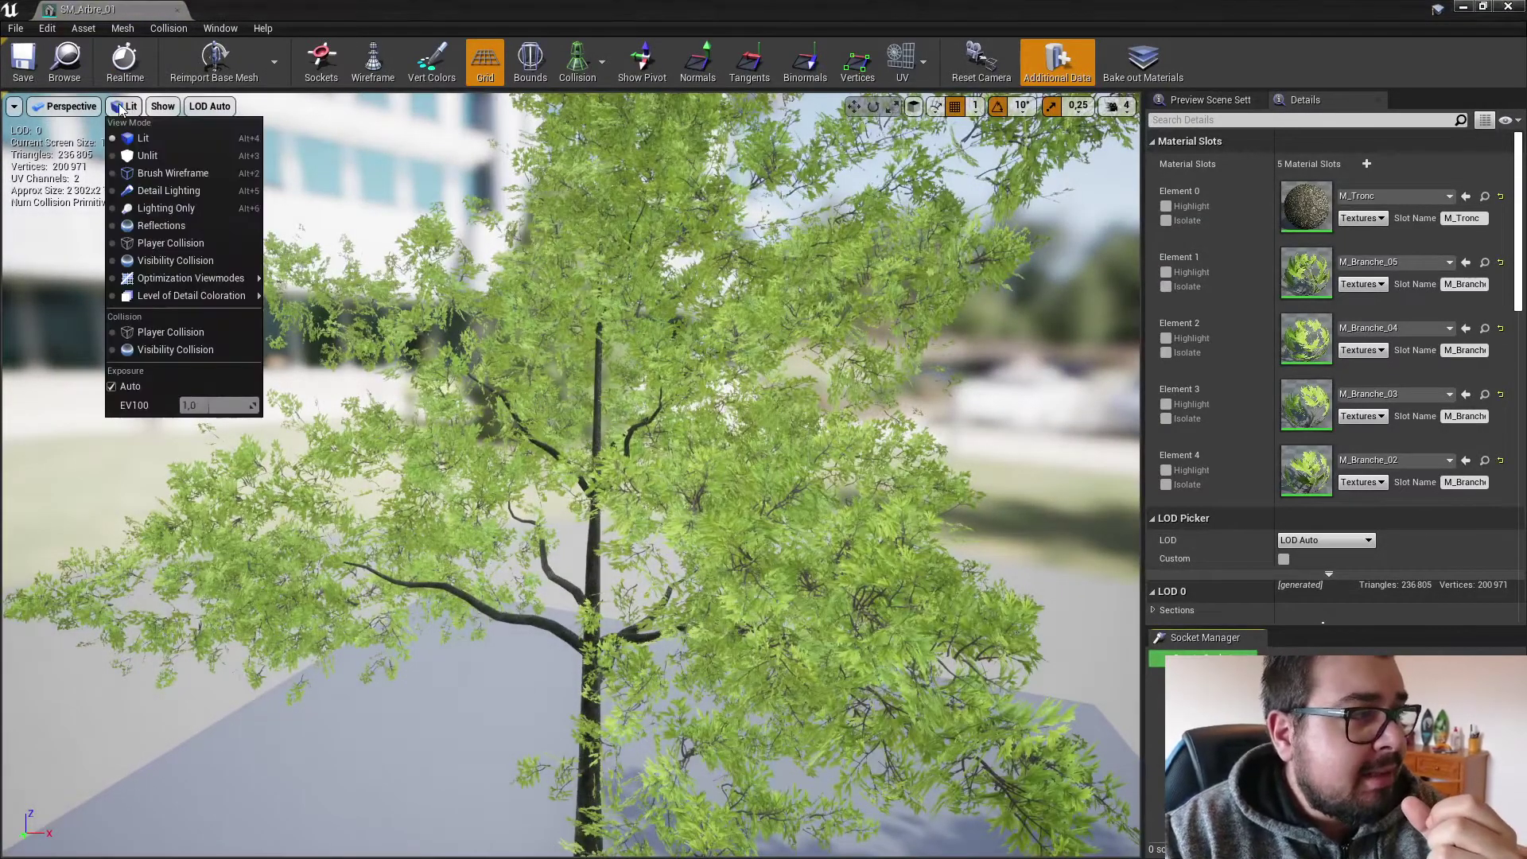
pyautogui.click(126, 387)
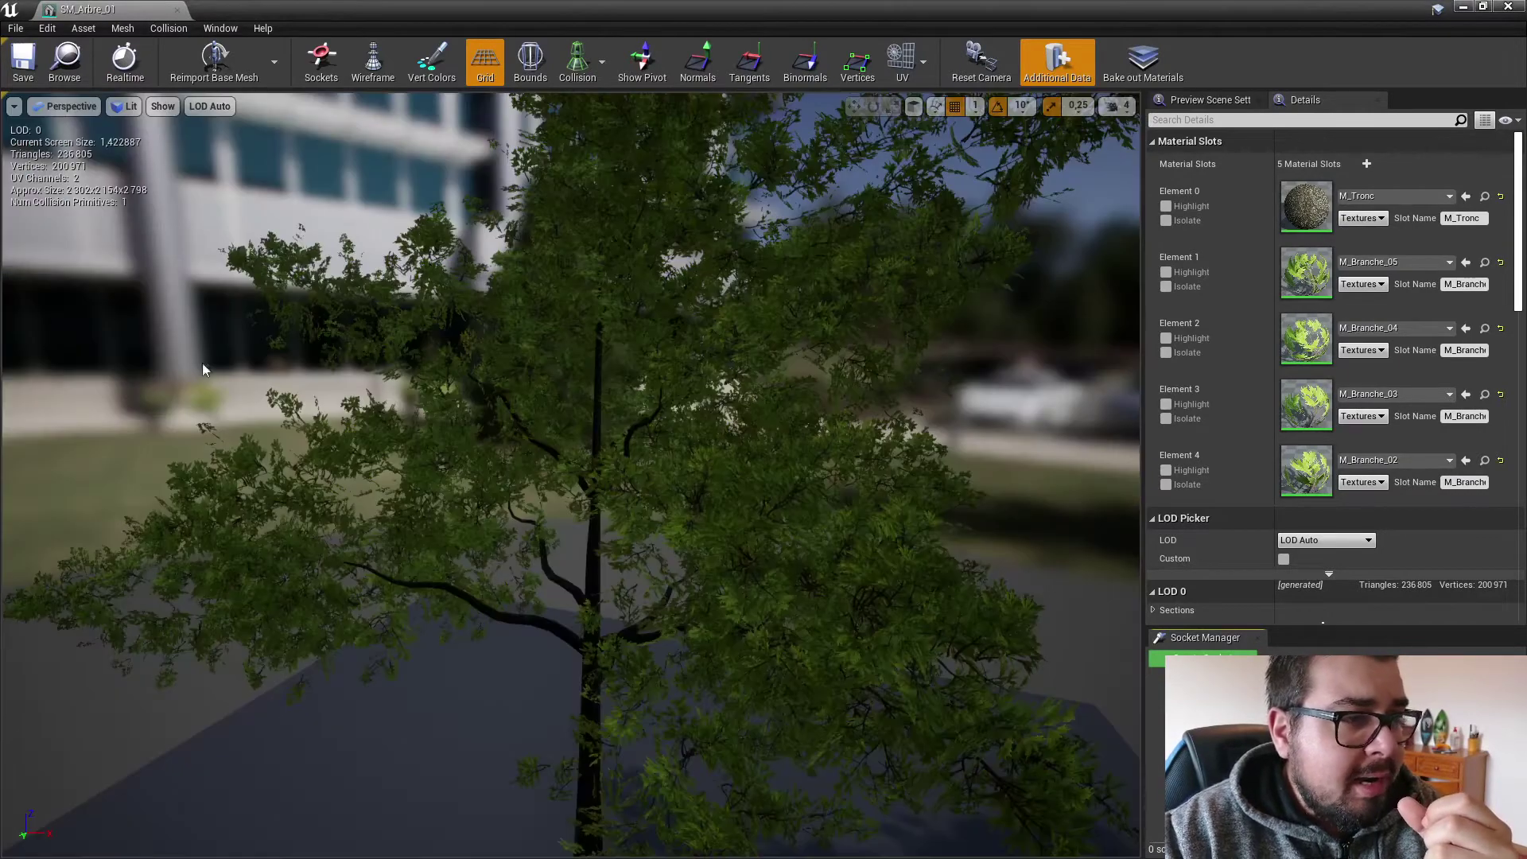
# Examine the SM_Arbre_01 tree from farther away, then save and close the mesh.
pyautogui.scroll(-3, 612, 337)
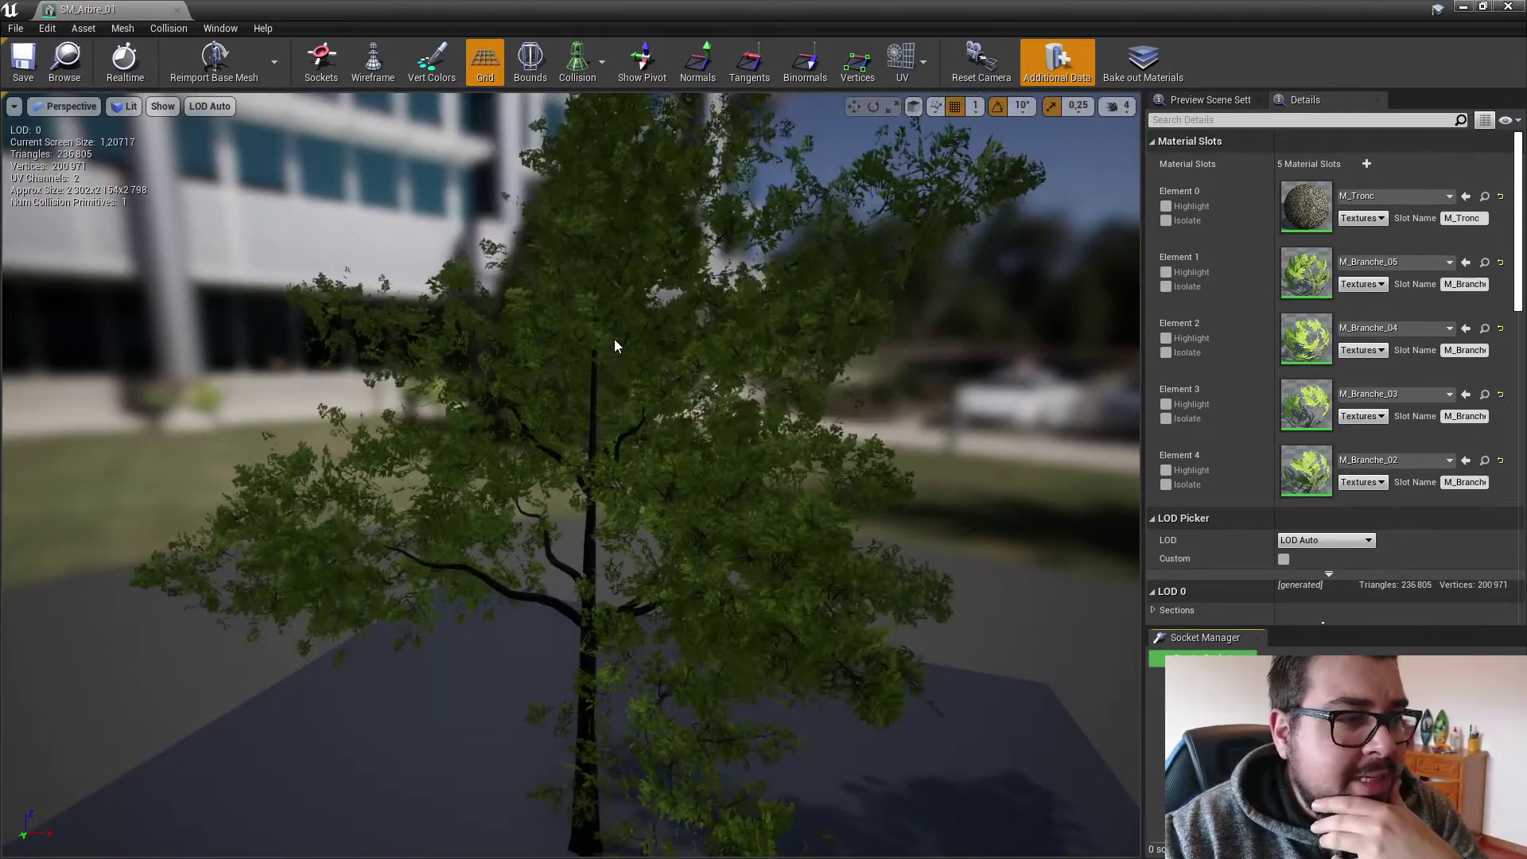
pyautogui.scroll(-2, 653, 346)
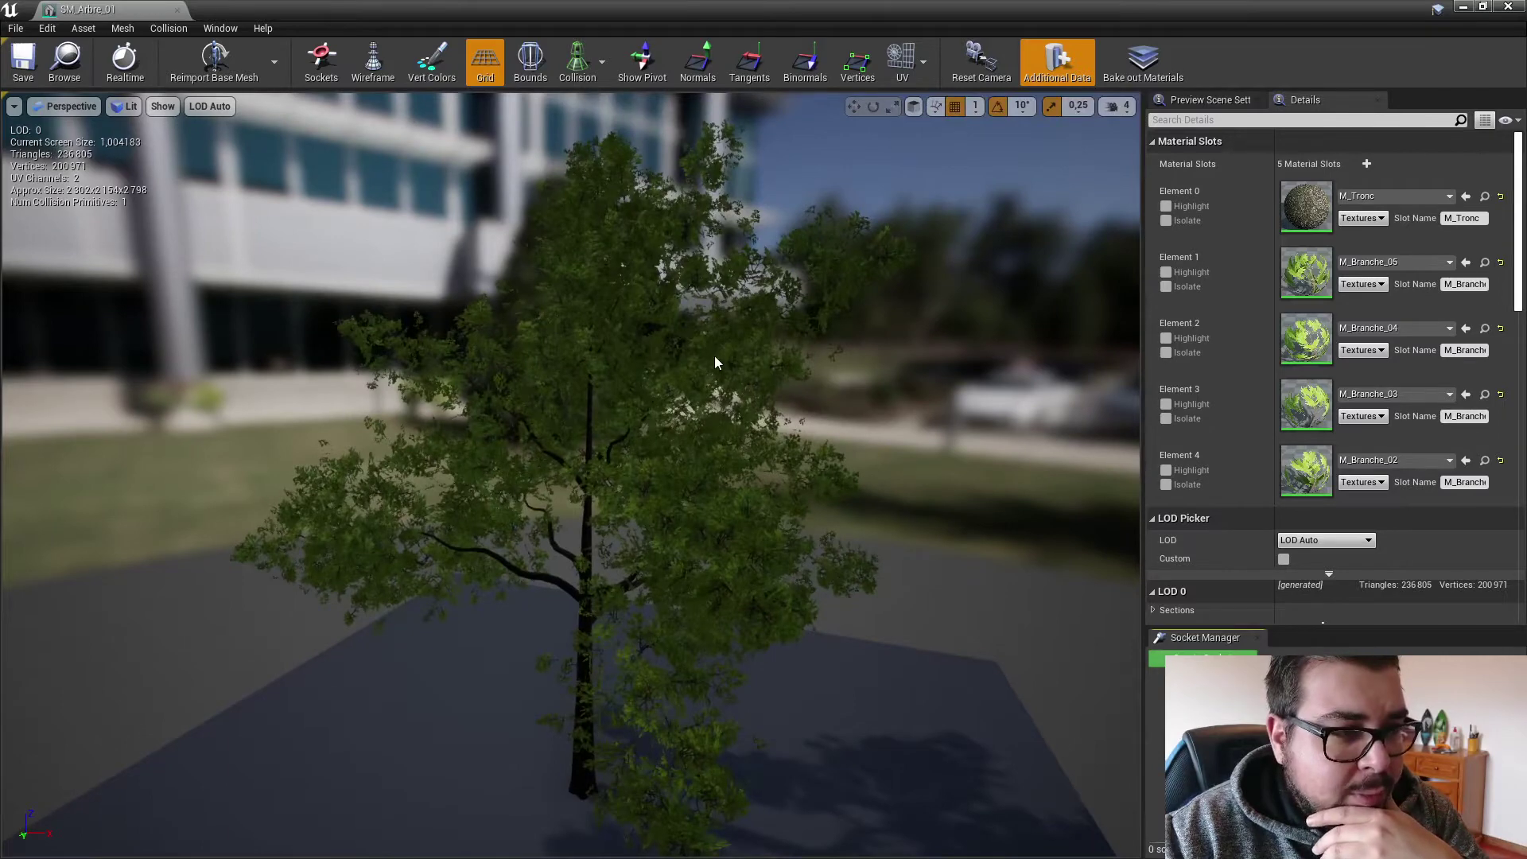
pyautogui.click(23, 62)
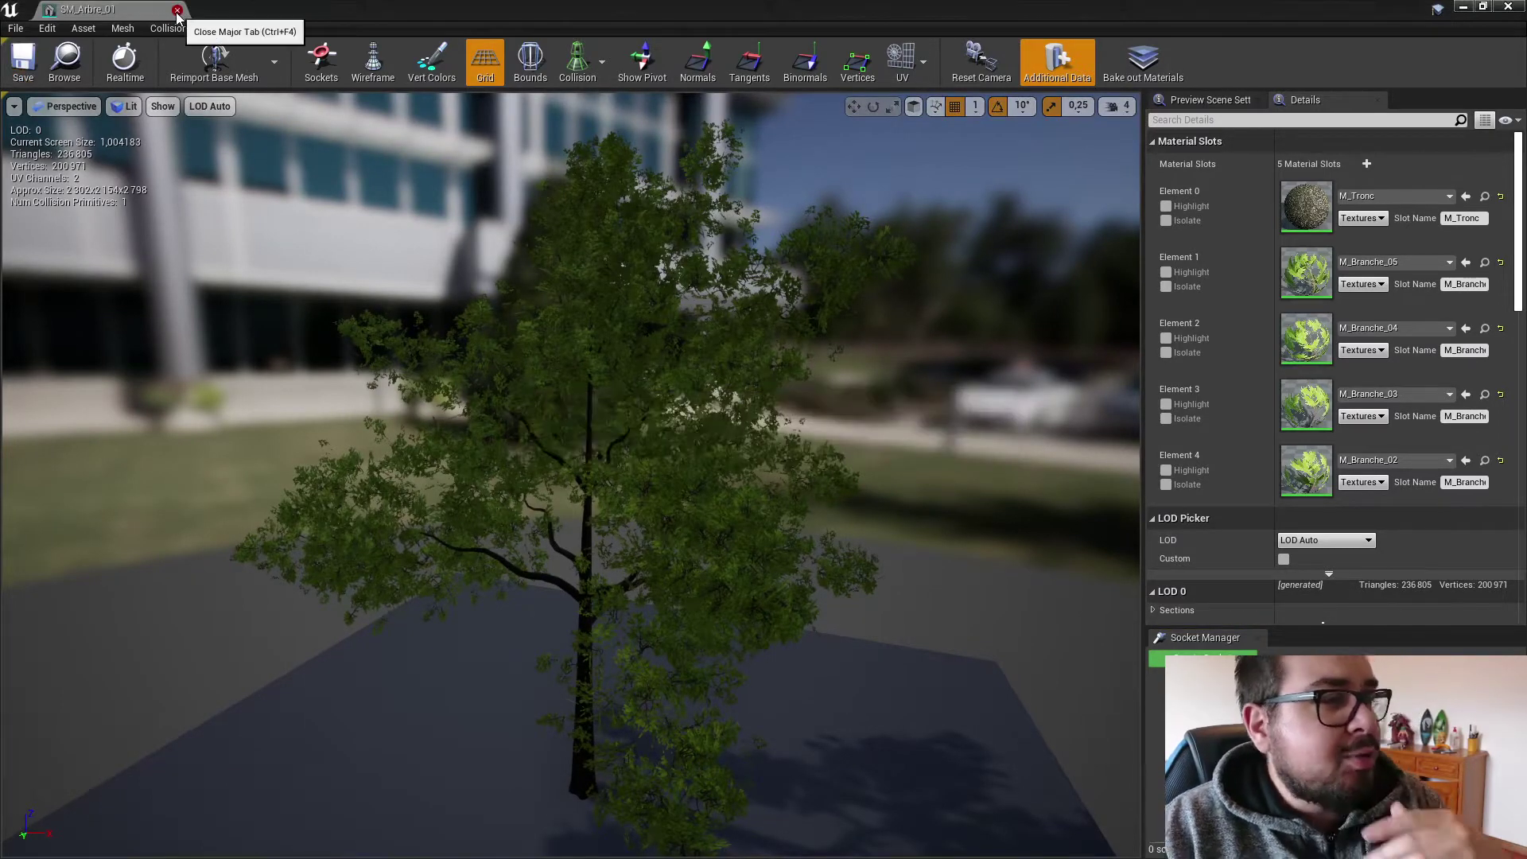
pyautogui.click(179, 10)
# Place the SM_Arbre_01 tree in the level near the far end of the stone path and scale it uniformly to 0,5.
pyautogui.moveTo(385, 740); pyautogui.dragTo(476, 240)
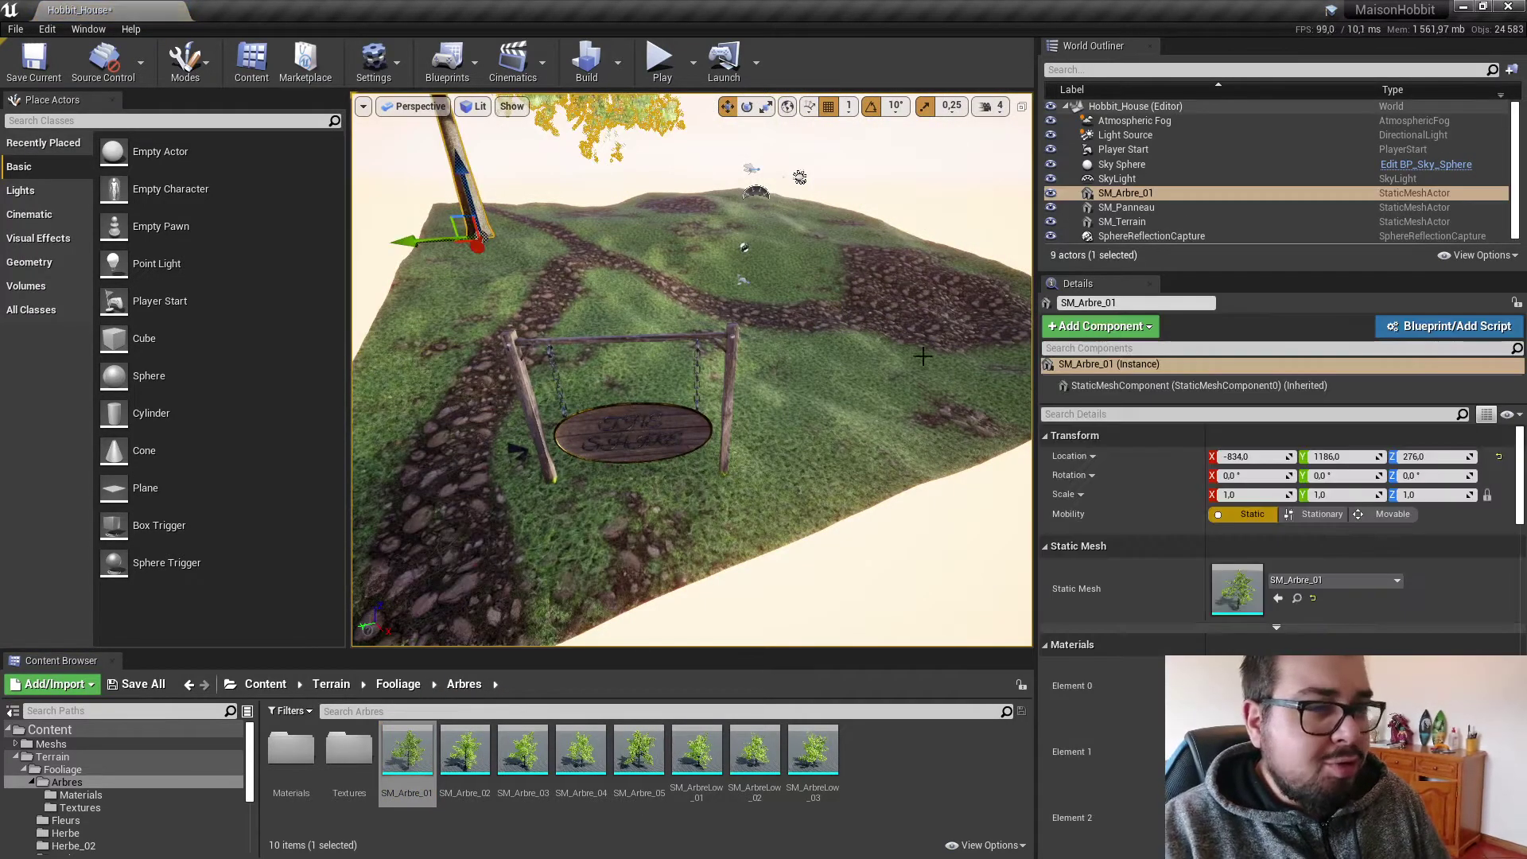
pyautogui.click(1239, 494)
pyautogui.write('0')
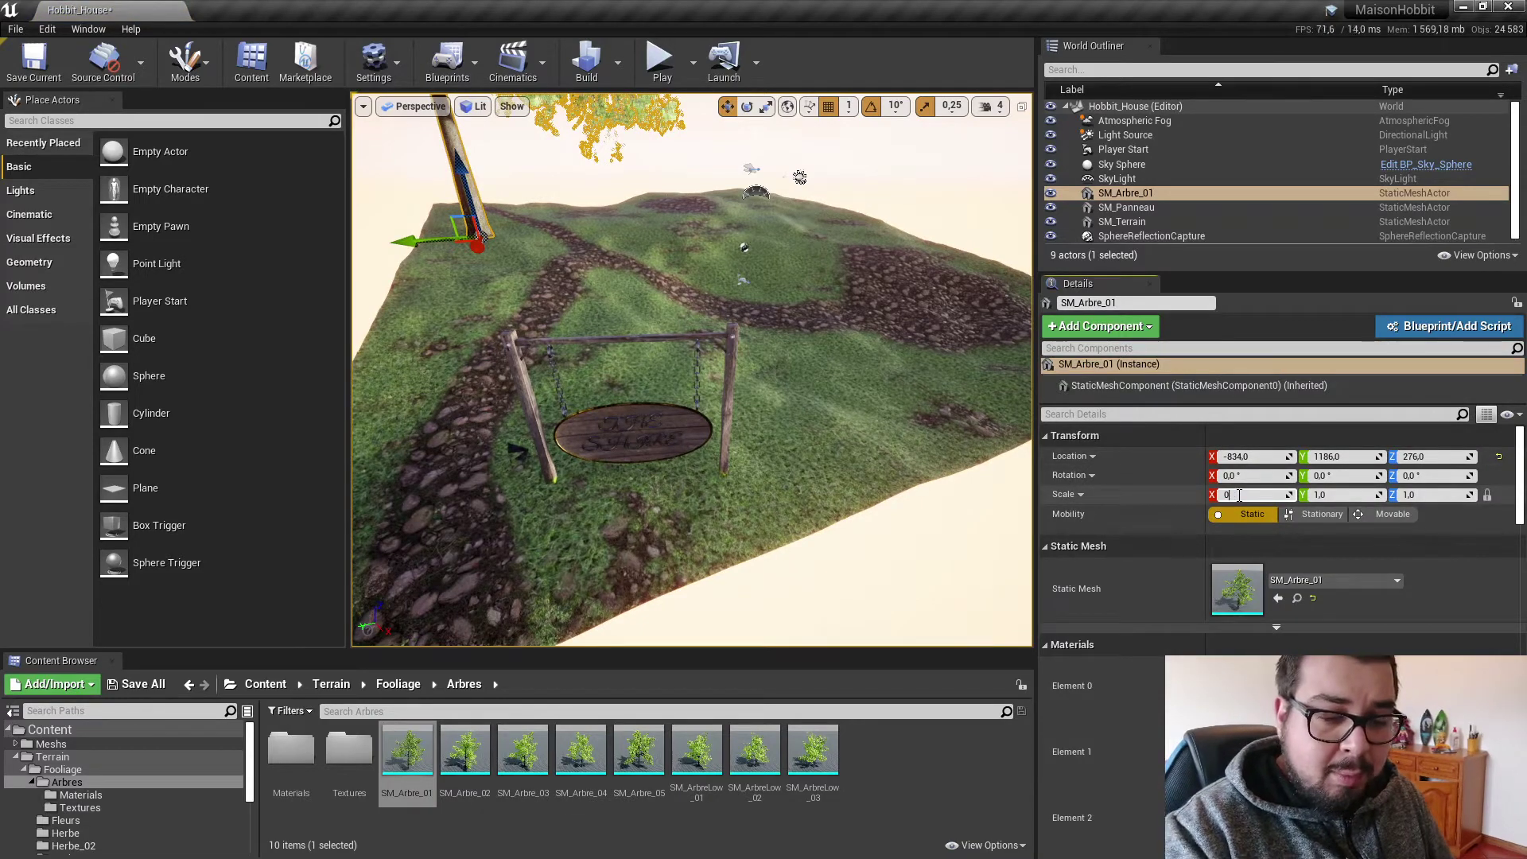
pyautogui.write(',5')
pyautogui.press('Return')
# Move SM_Arbre_01 along the terrain's edge beside the stone path to about X -9, Y 1199.
pyautogui.scroll(5, 549, 244)
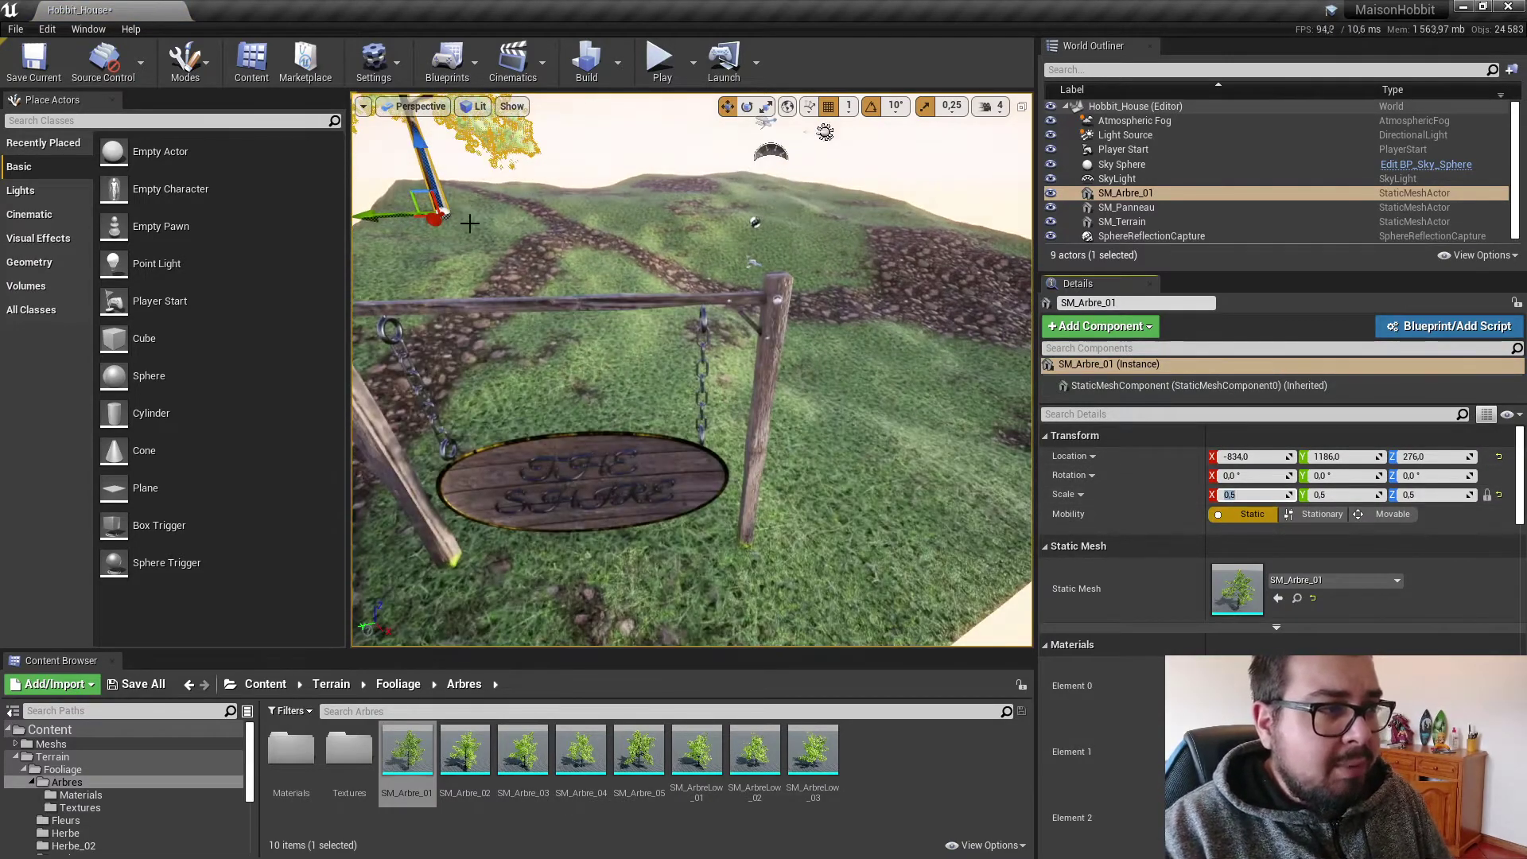
pyautogui.scroll(-6, 469, 224)
pyautogui.scroll(-3, 469, 224)
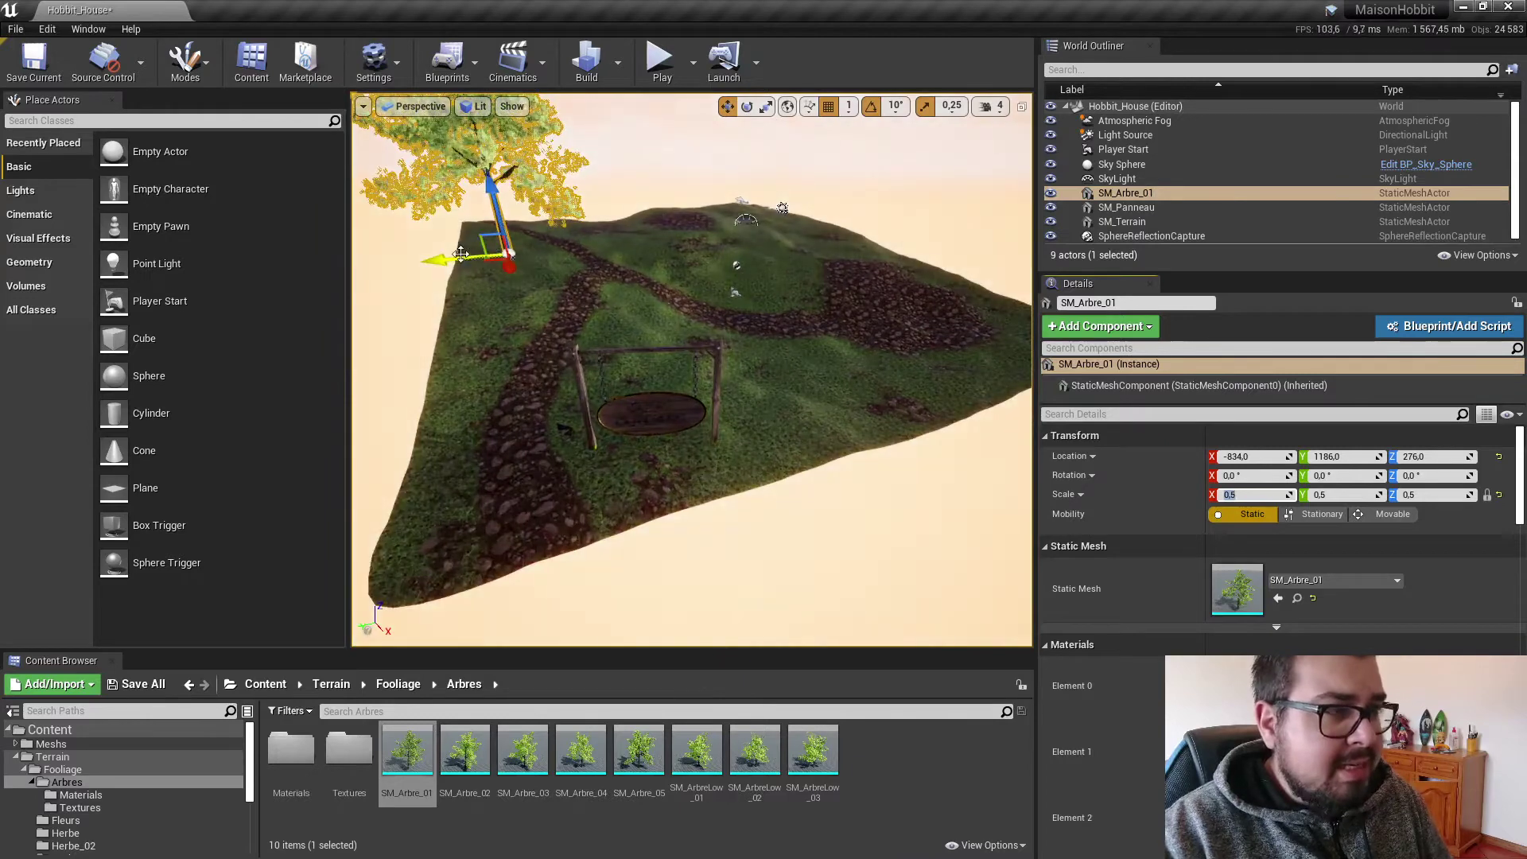
pyautogui.moveTo(440, 262); pyautogui.dragTo(432, 297)
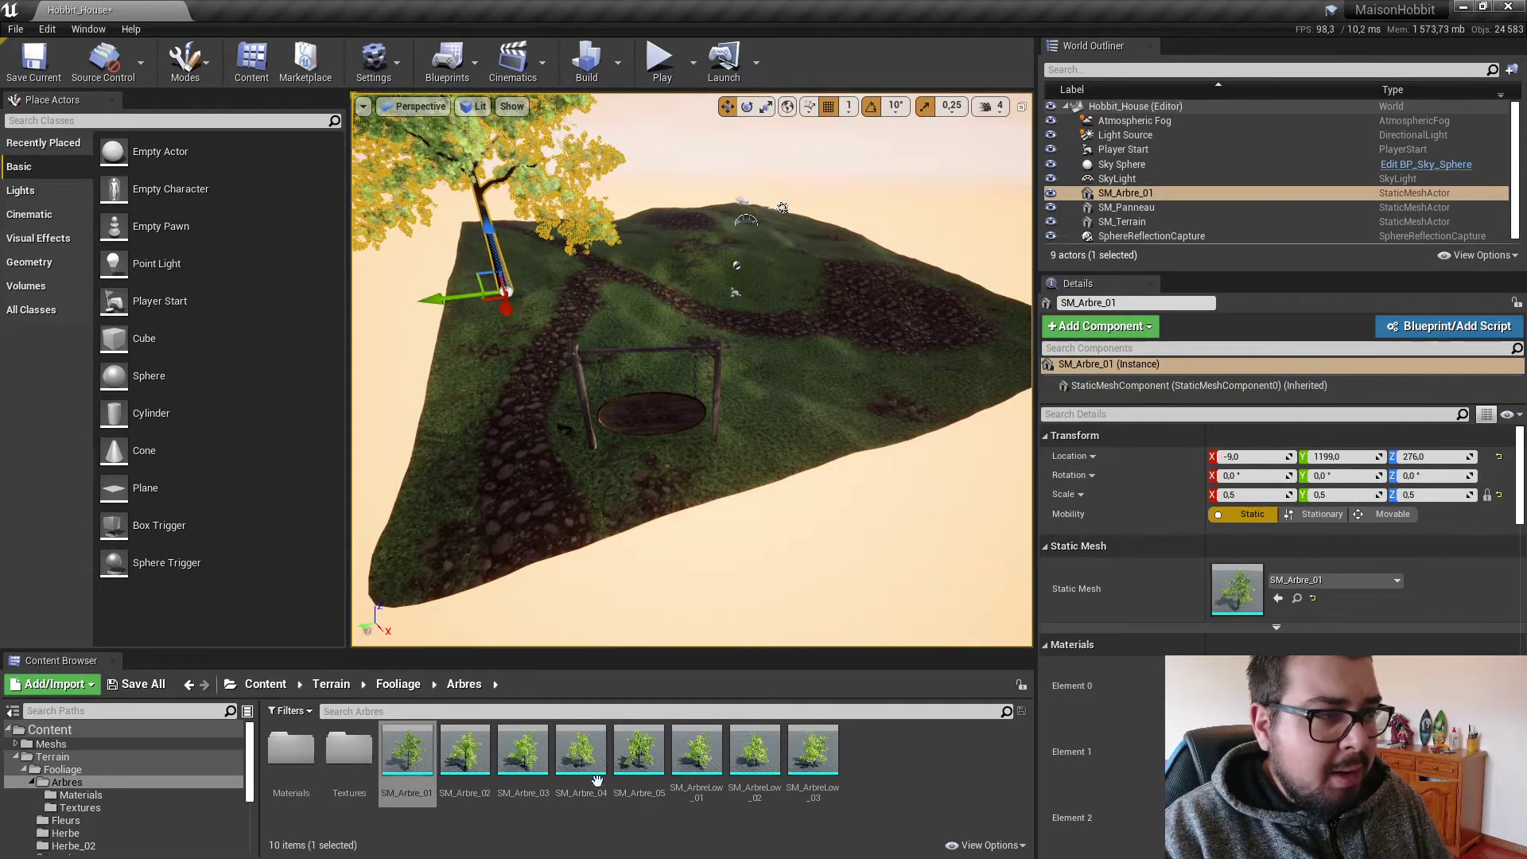
# Place the SM_Arbre_02 tree beside the stone path in front of SM_Arbre_01 and scale it uniformly to 0,7.
pyautogui.moveTo(465, 751); pyautogui.dragTo(460, 375)
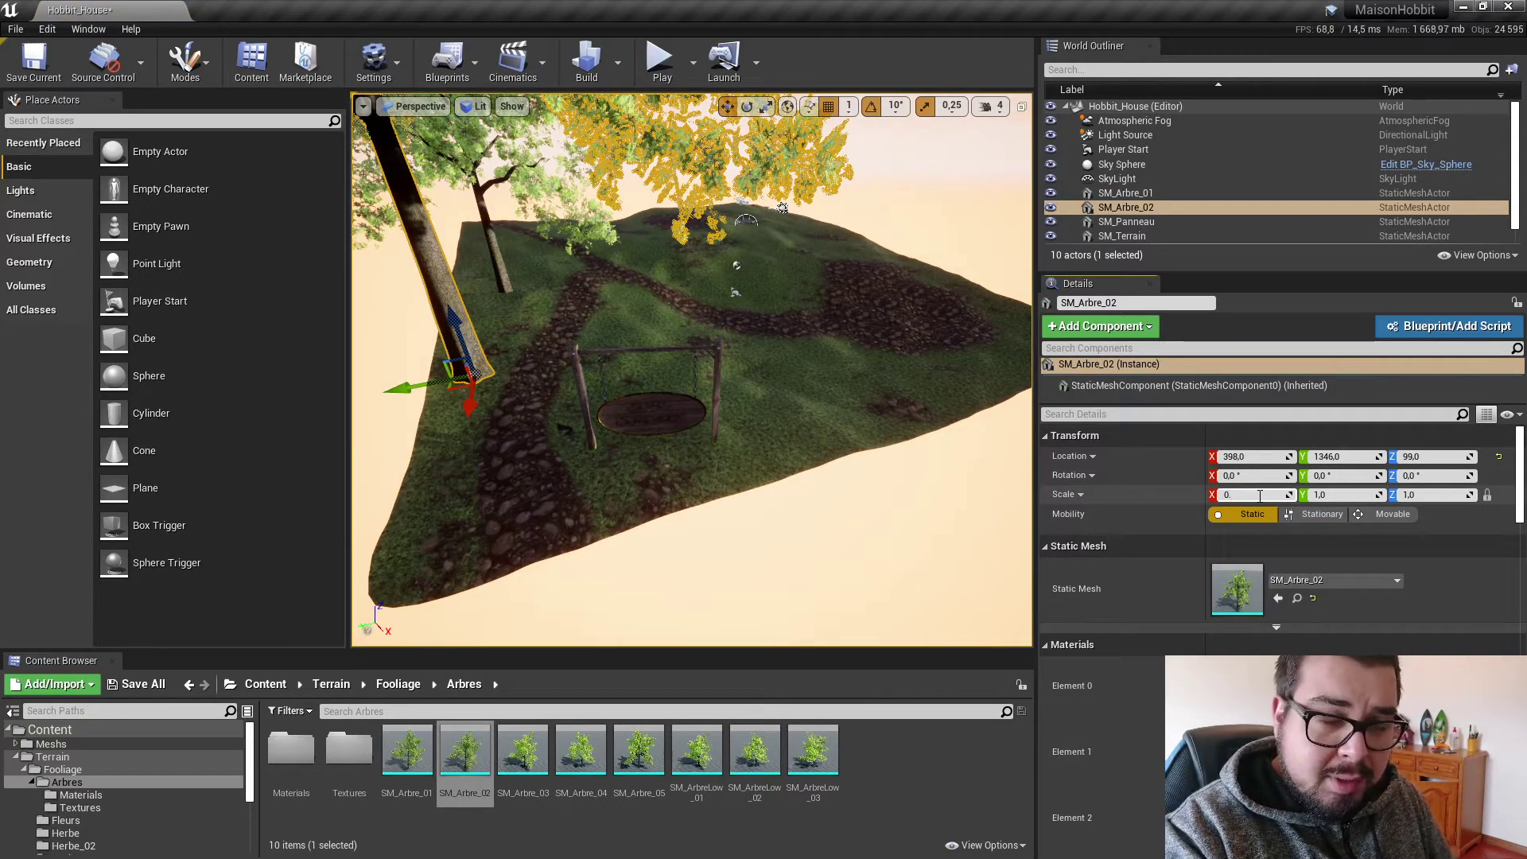
pyautogui.click(1260, 494)
pyautogui.write('0.7')
pyautogui.press('Return')
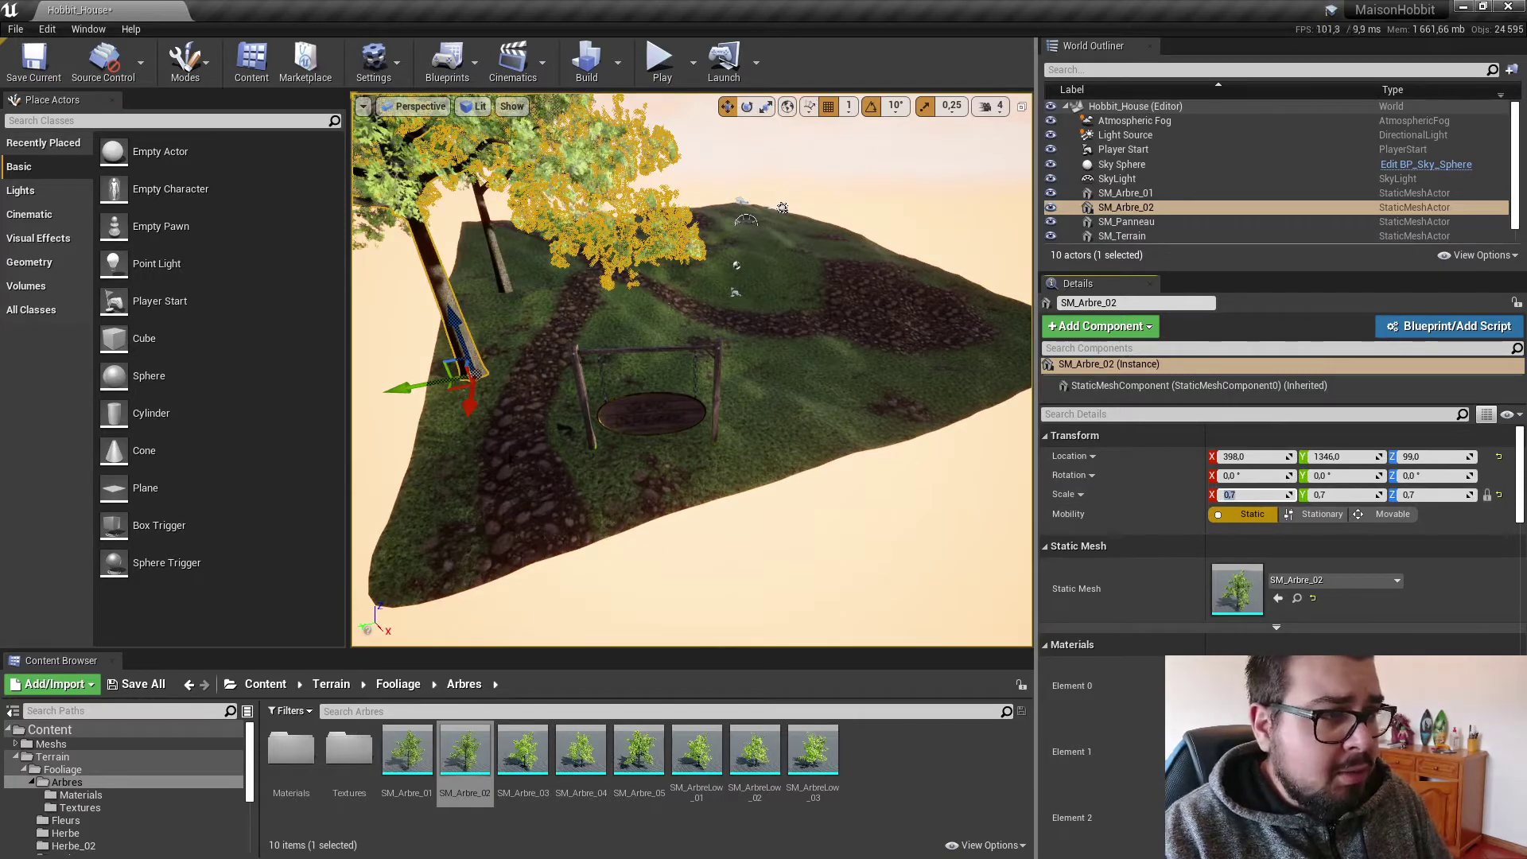
# Shift SM_Arbre_02 slightly toward the path to about Y 1313 and rotate it 30° around Z.
pyautogui.moveTo(401, 381); pyautogui.dragTo(413, 387)
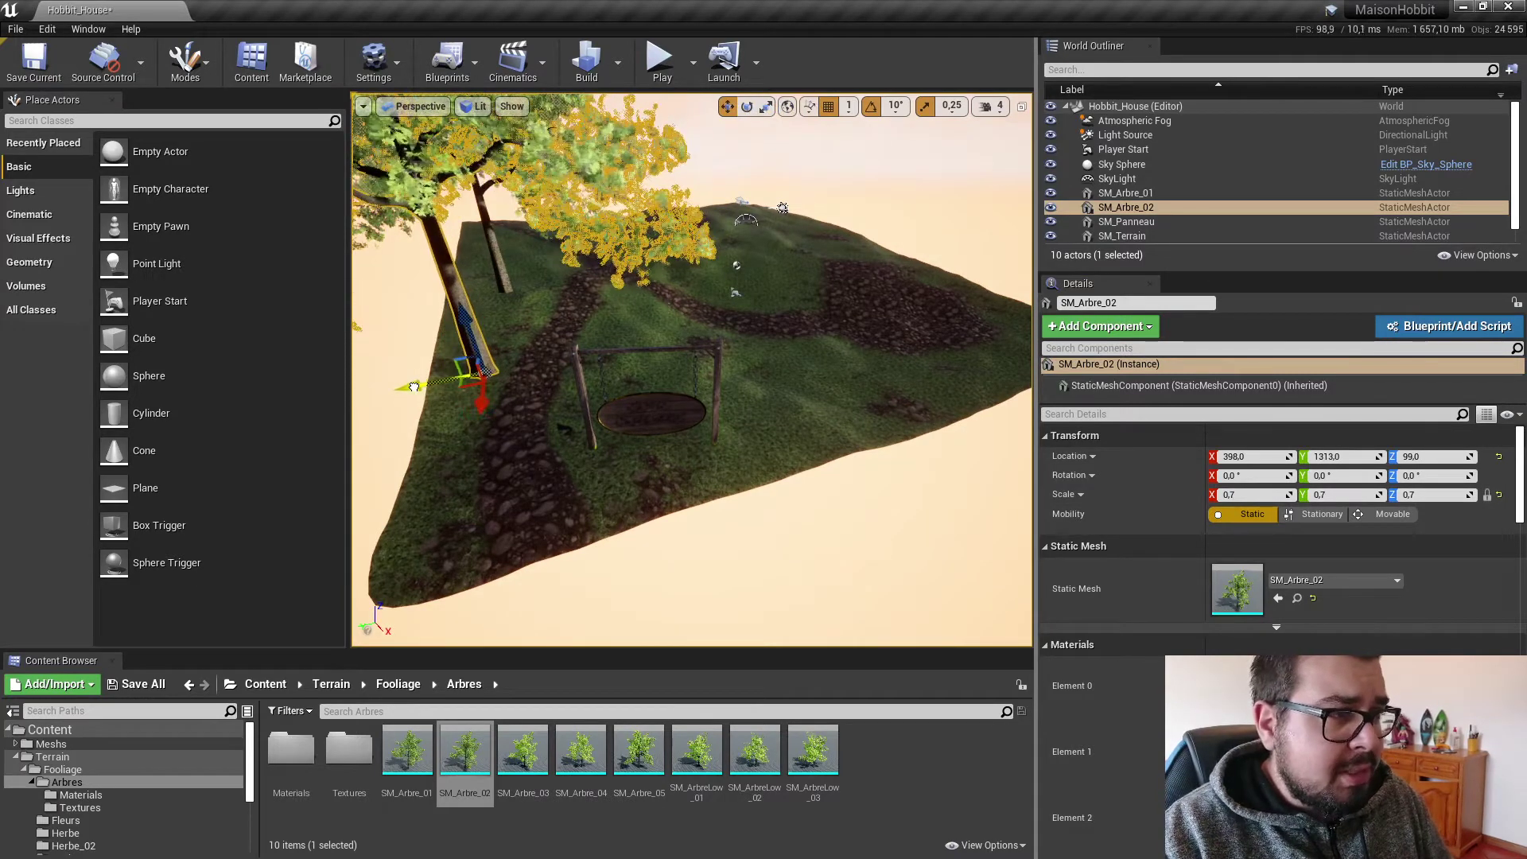
pyautogui.click(748, 108)
pyautogui.moveTo(476, 429); pyautogui.dragTo(525, 434)
# Place the SM_Arbre_03 tree near the wooden Shire sign and scale it uniformly to 0,6.
pyautogui.moveTo(786, 370); pyautogui.dragTo(776, 405, button='right')
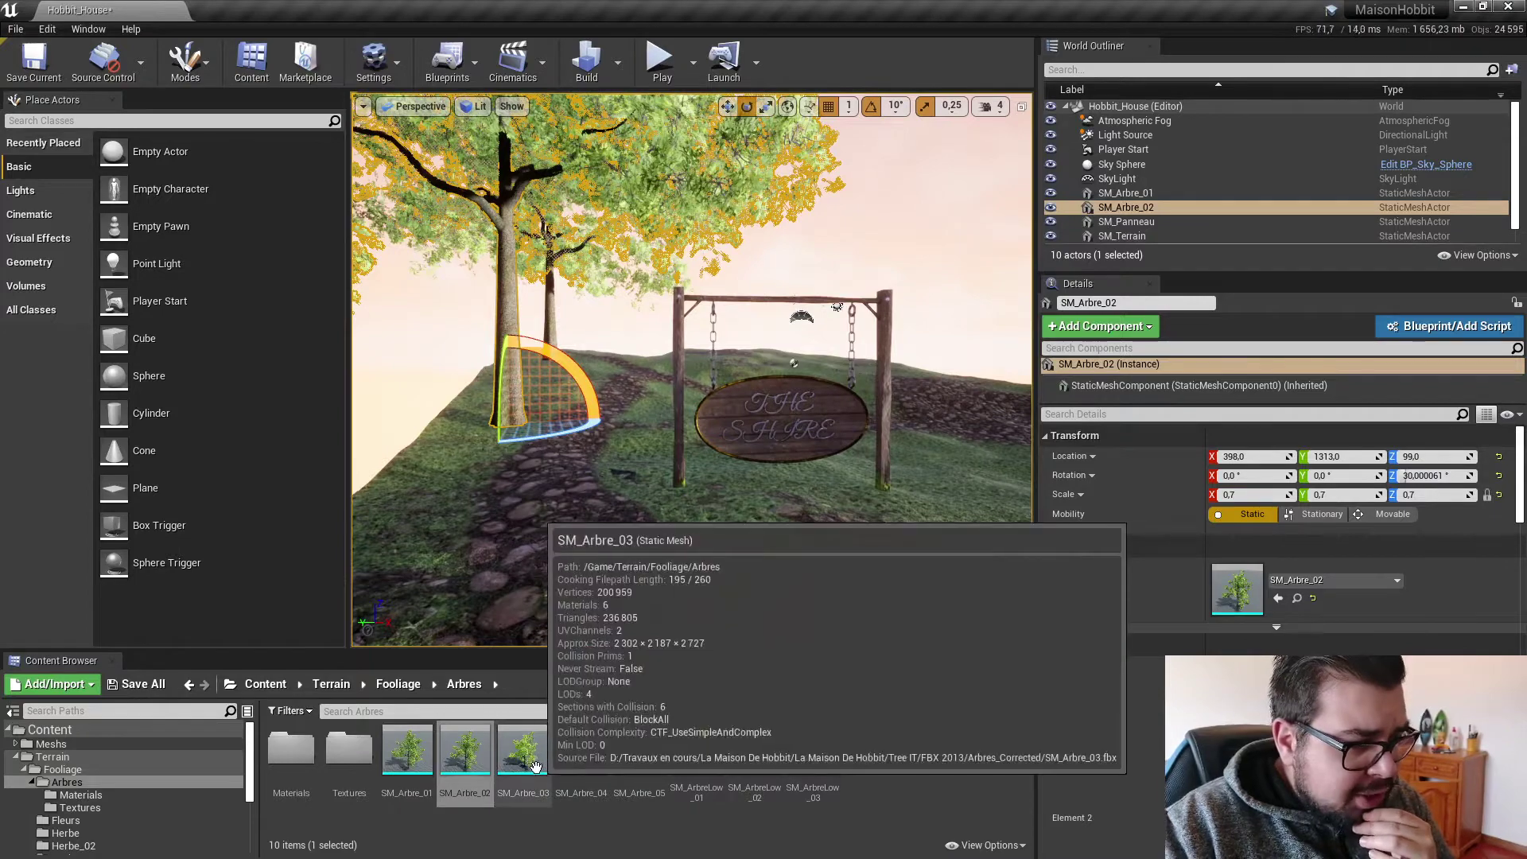
pyautogui.moveTo(523, 752); pyautogui.dragTo(692, 429)
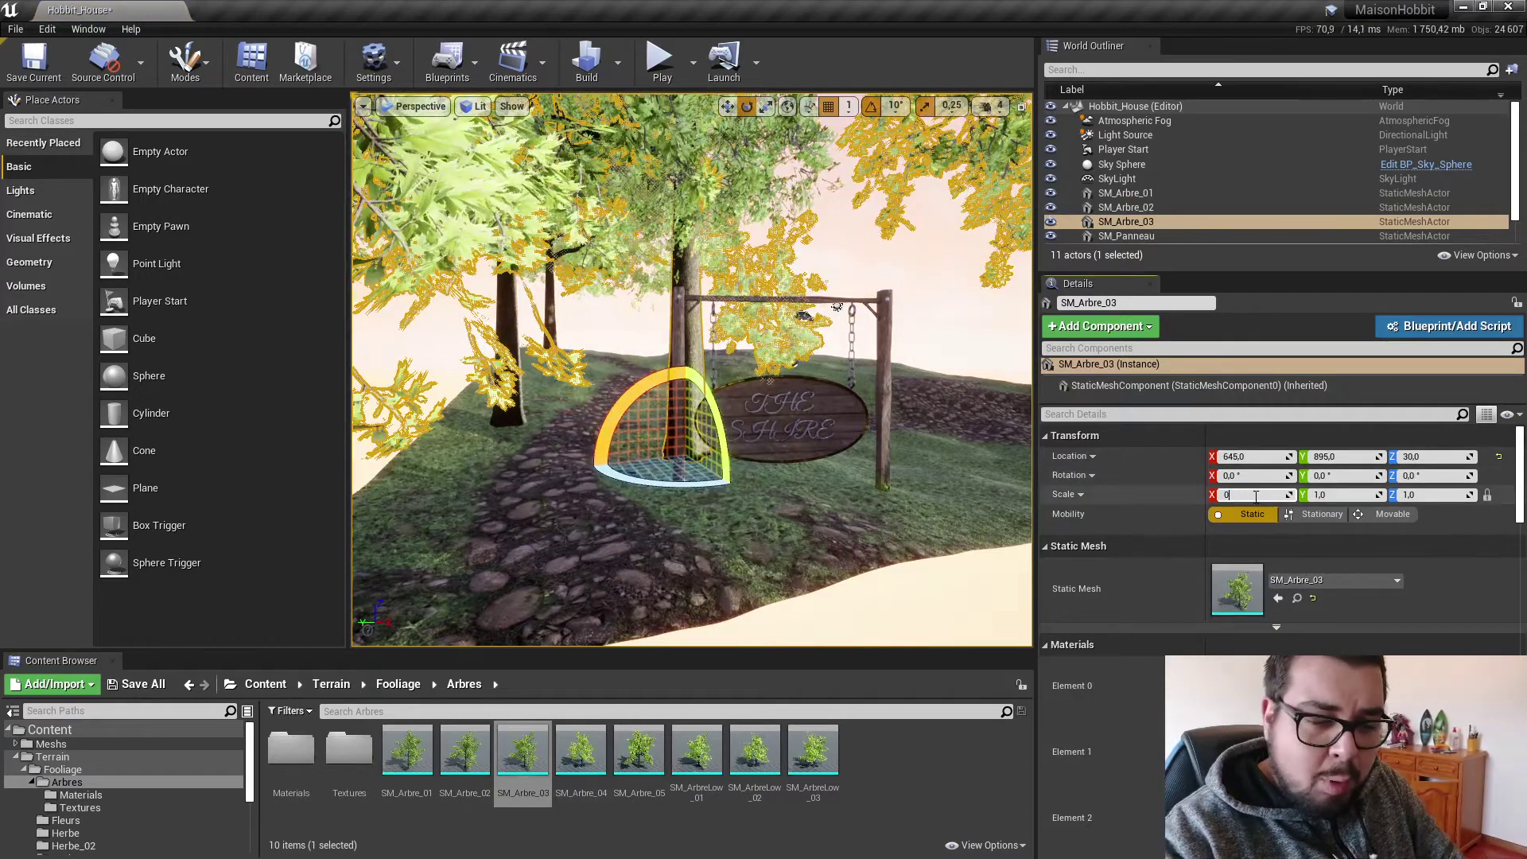
pyautogui.press('Return')
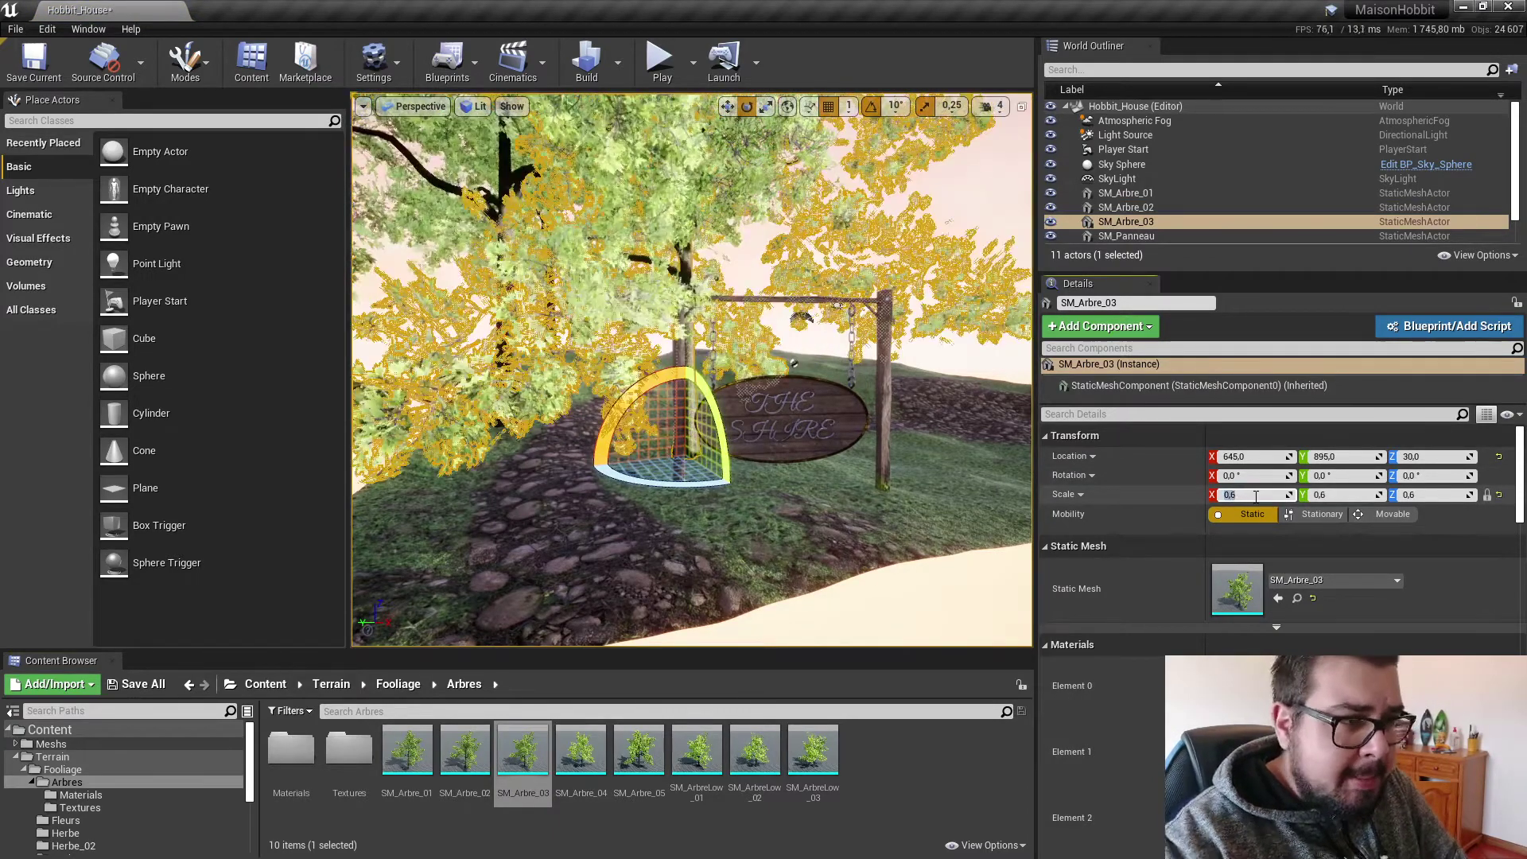
# Move SM_Arbre_03 across the path onto the grass behind the wooden sign, at about X 391, Y 451.
pyautogui.moveTo(692, 366); pyautogui.dragTo(763, 362, button='right')
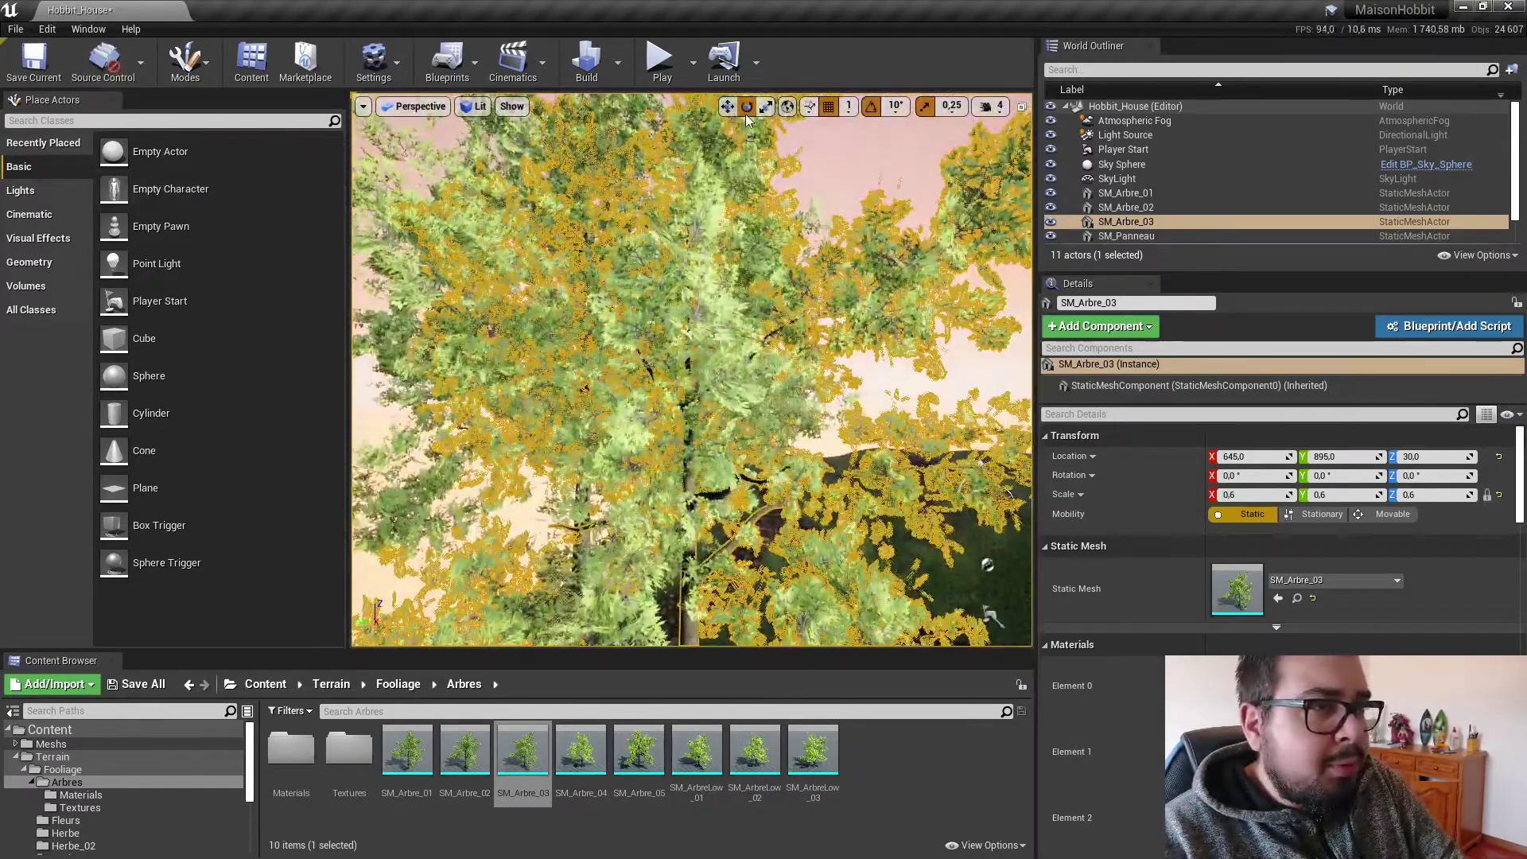
pyautogui.moveTo(696, 285); pyautogui.dragTo(697, 350, button='right')
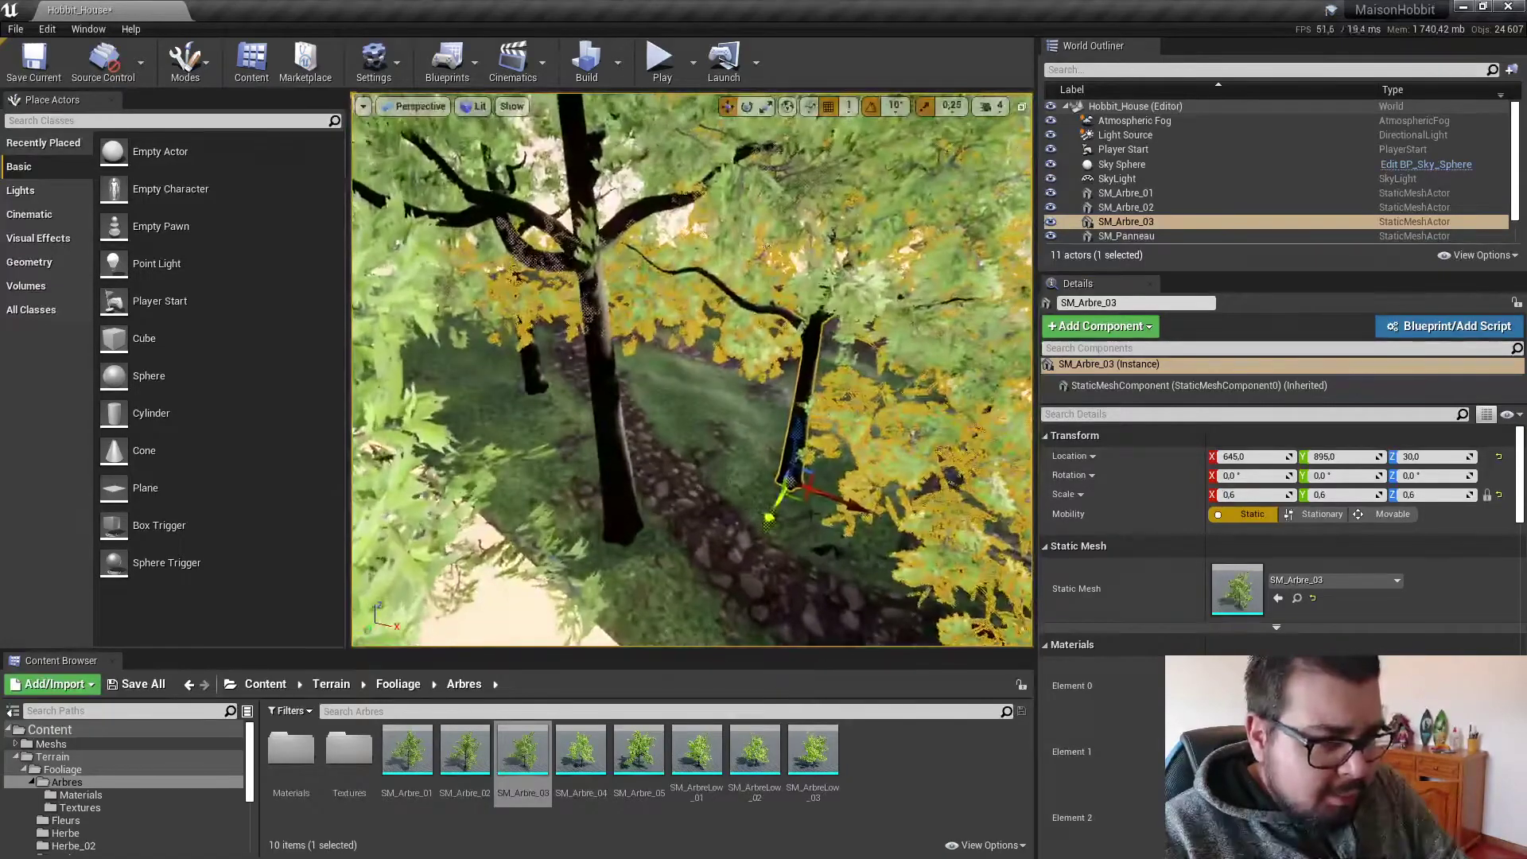
pyautogui.moveTo(862, 509); pyautogui.dragTo(694, 407)
pyautogui.moveTo(787, 427); pyautogui.dragTo(765, 409)
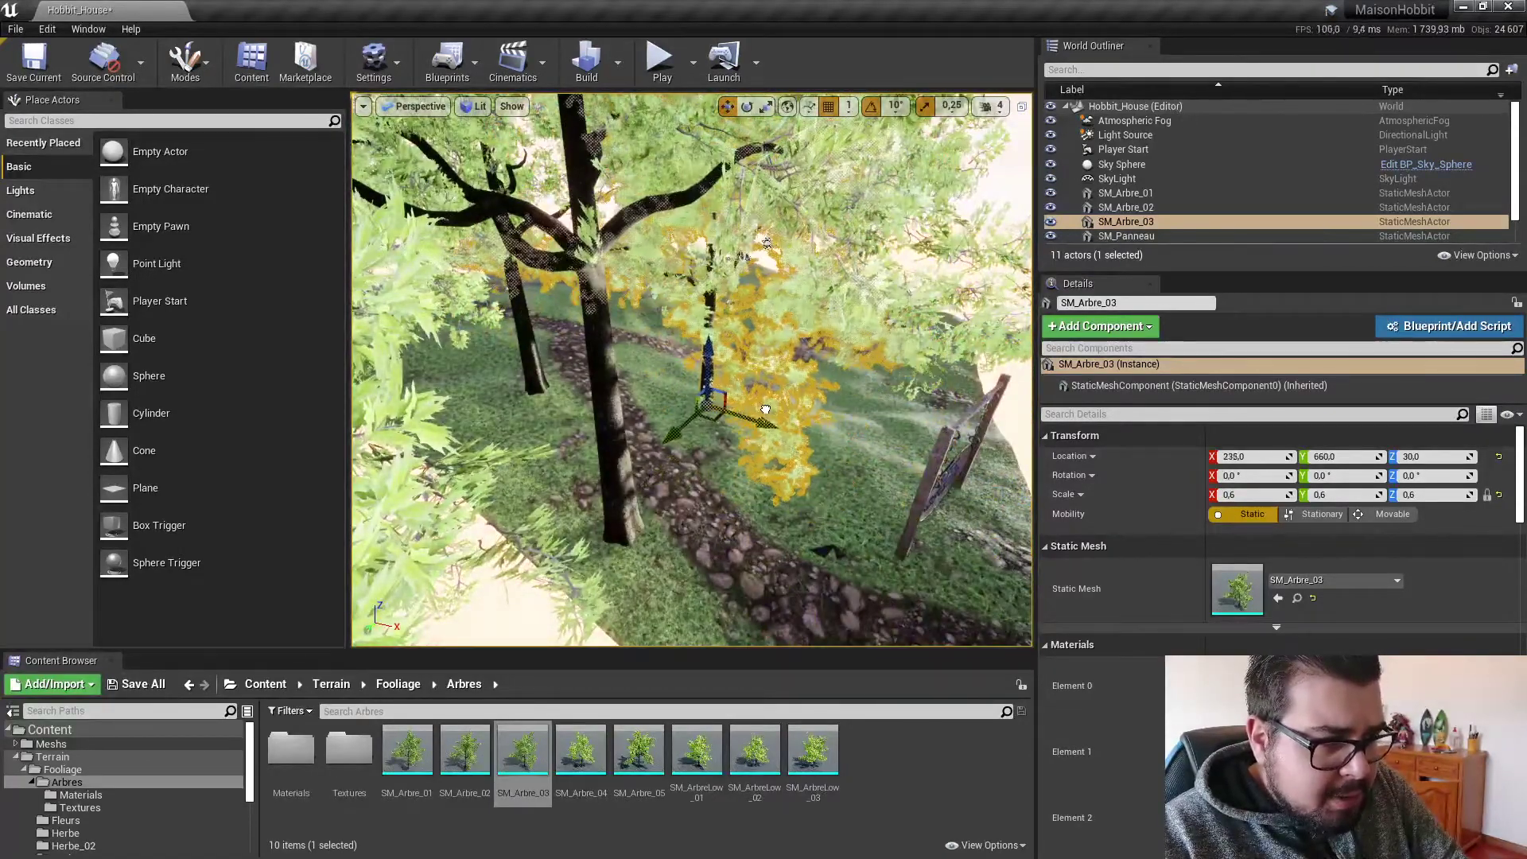
pyautogui.moveTo(808, 447); pyautogui.dragTo(734, 438, button='right')
pyautogui.moveTo(606, 432); pyautogui.dragTo(815, 457)
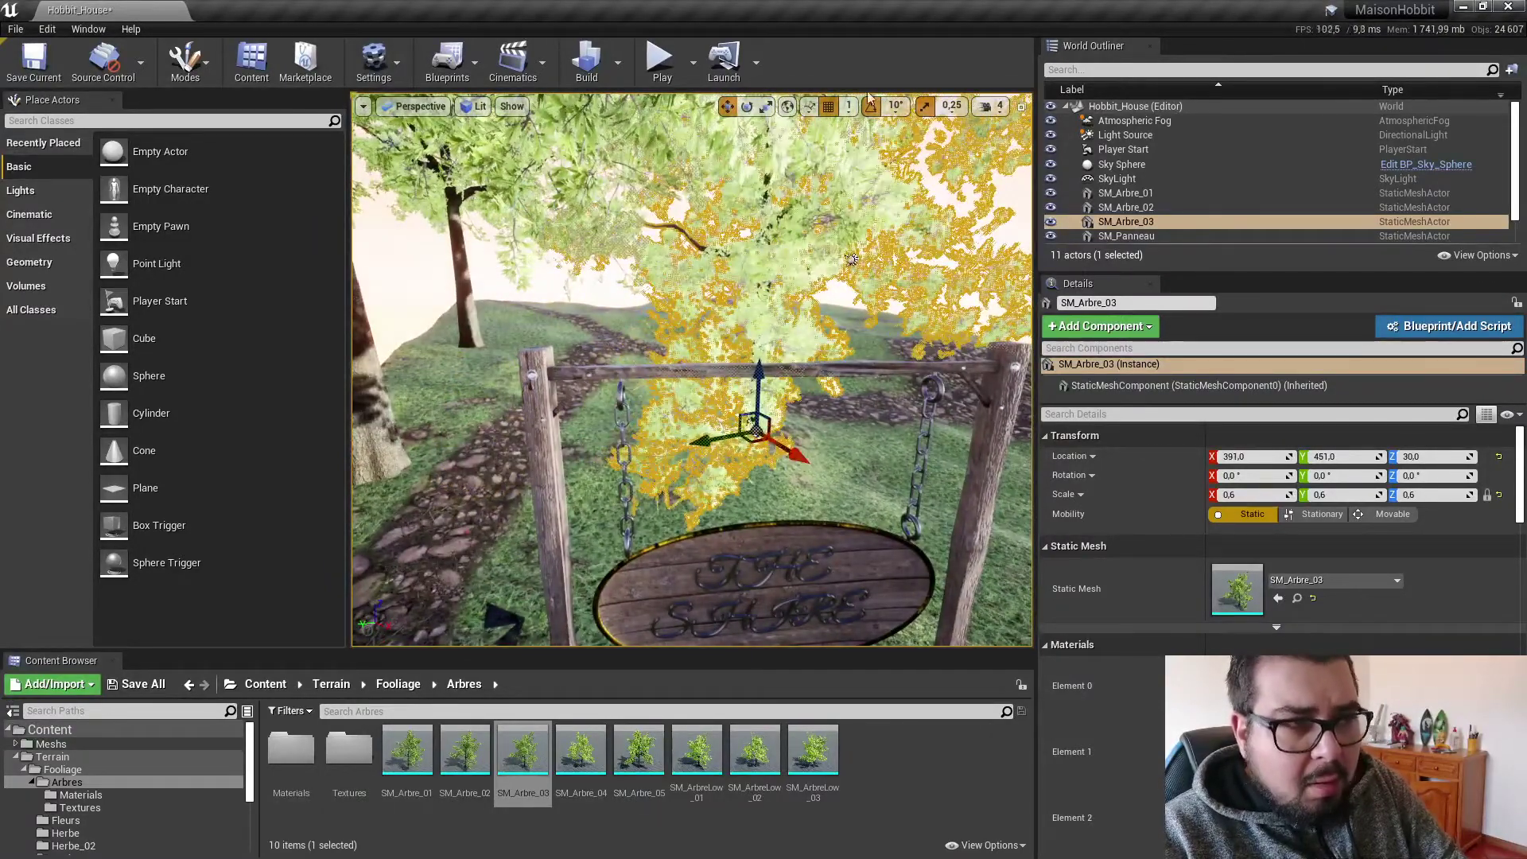
# Rotate SM_Arbre_03 around its vertical axis to about -60° Z.
pyautogui.click(747, 107)
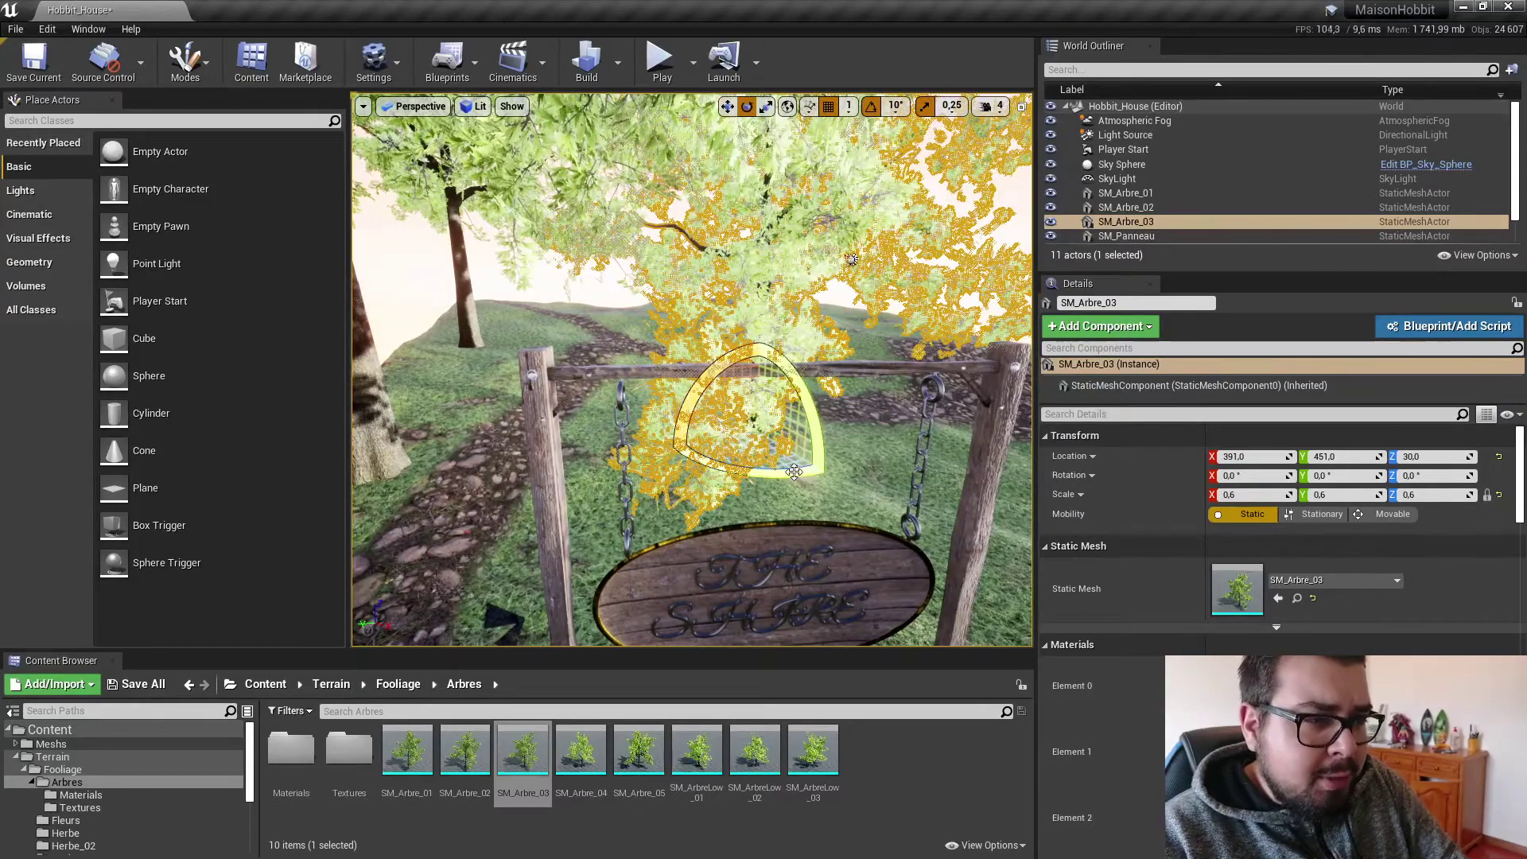
pyautogui.moveTo(794, 472); pyautogui.dragTo(660, 440)
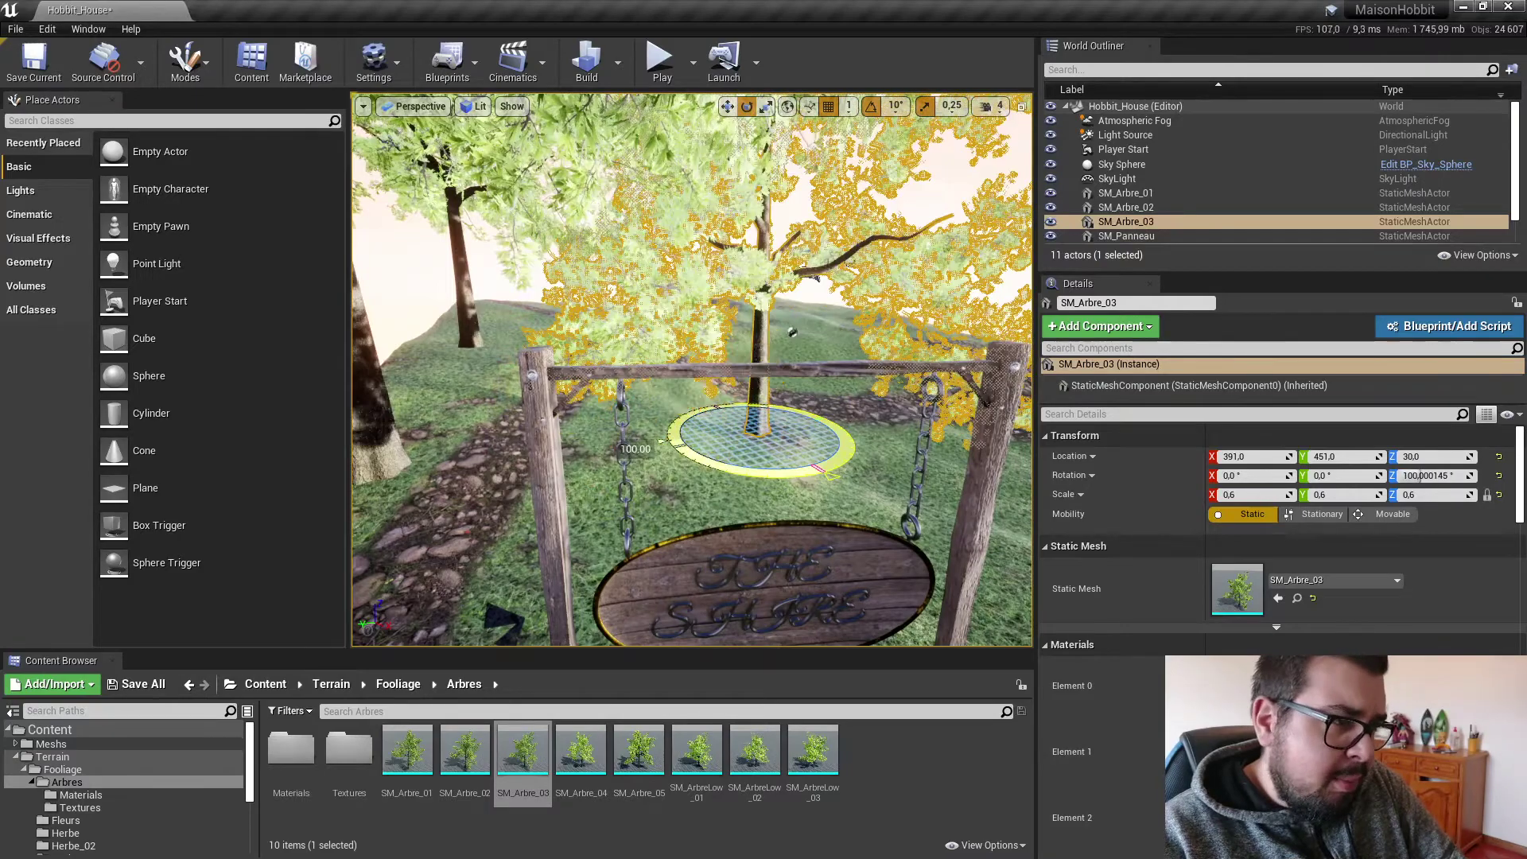
pyautogui.moveTo(855, 438); pyautogui.dragTo(908, 479, button='right')
pyautogui.moveTo(808, 479); pyautogui.dragTo(1086, 507)
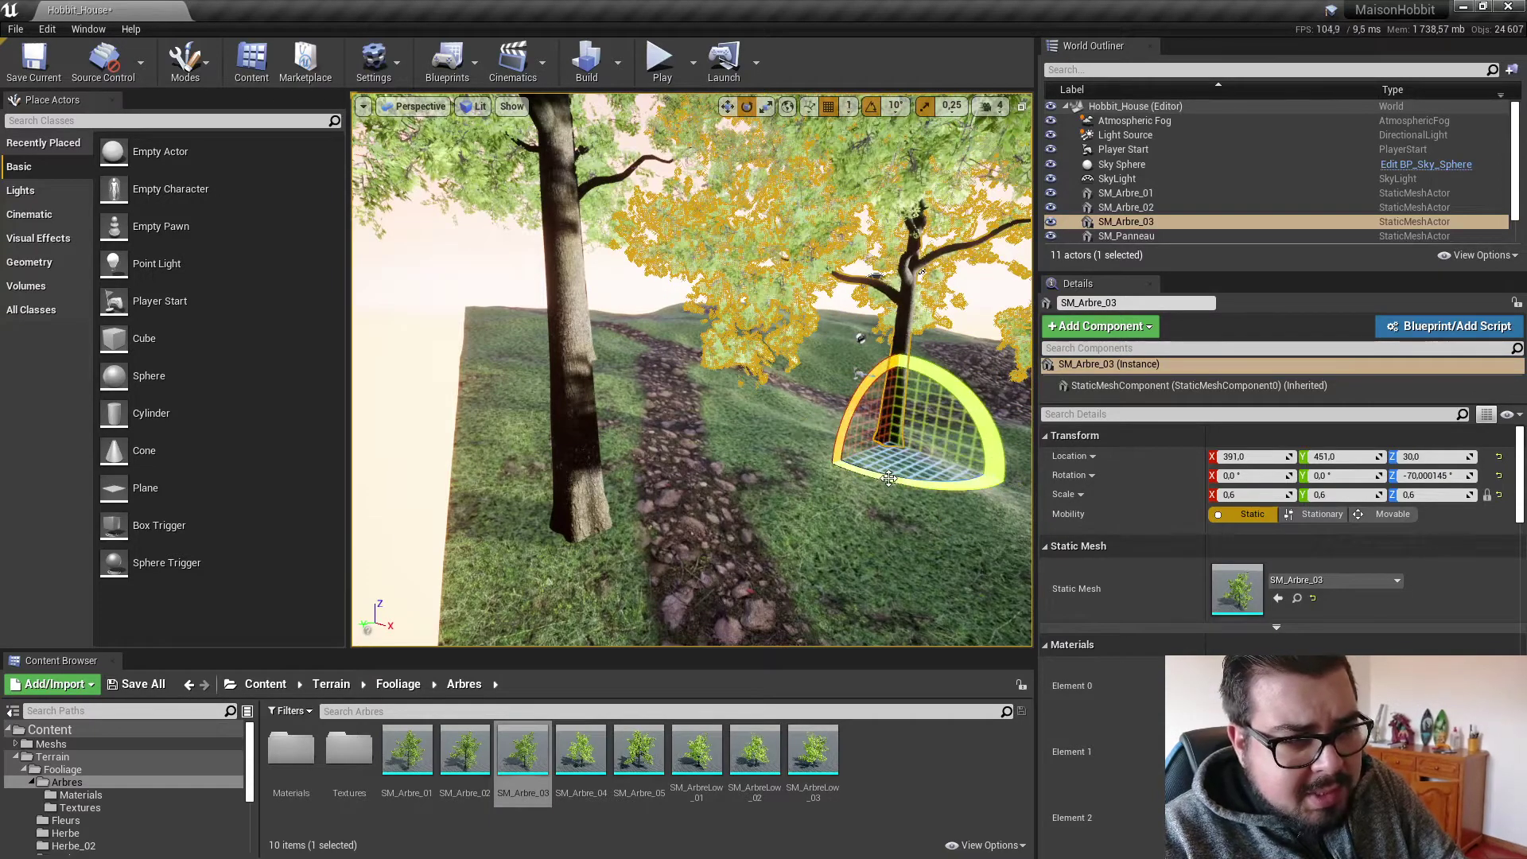
pyautogui.moveTo(888, 478); pyautogui.dragTo(875, 477)
# Place the SM_Arbre_04 tree on the grass near the terrain's edge, beyond the wooden sign, and scale it uniformly to 0,7.
pyautogui.moveTo(852, 498); pyautogui.dragTo(891, 482, button='right')
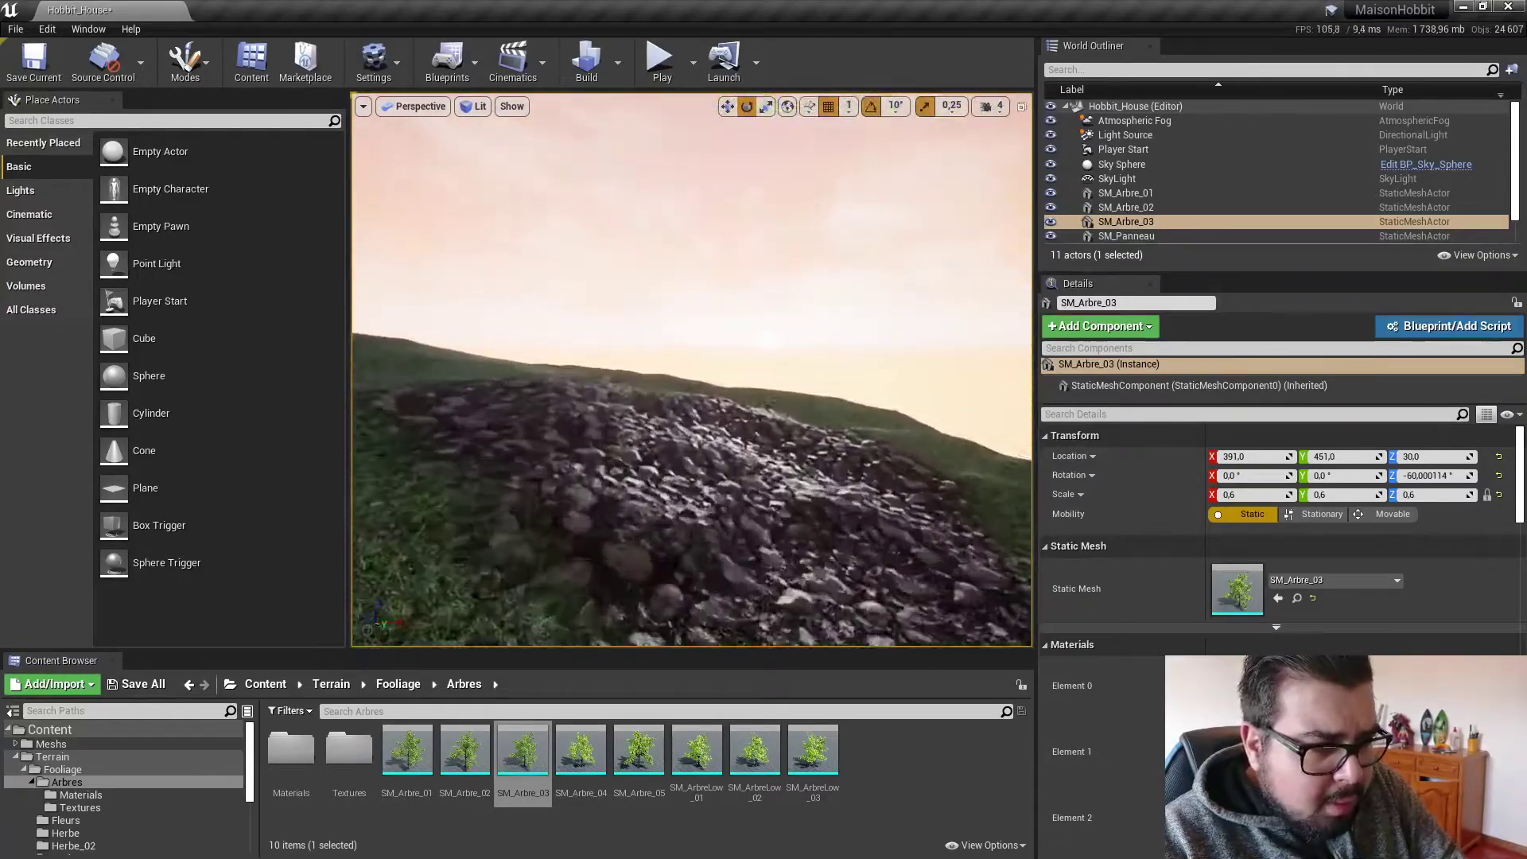
pyautogui.moveTo(692, 370); pyautogui.dragTo(557, 350, button='right')
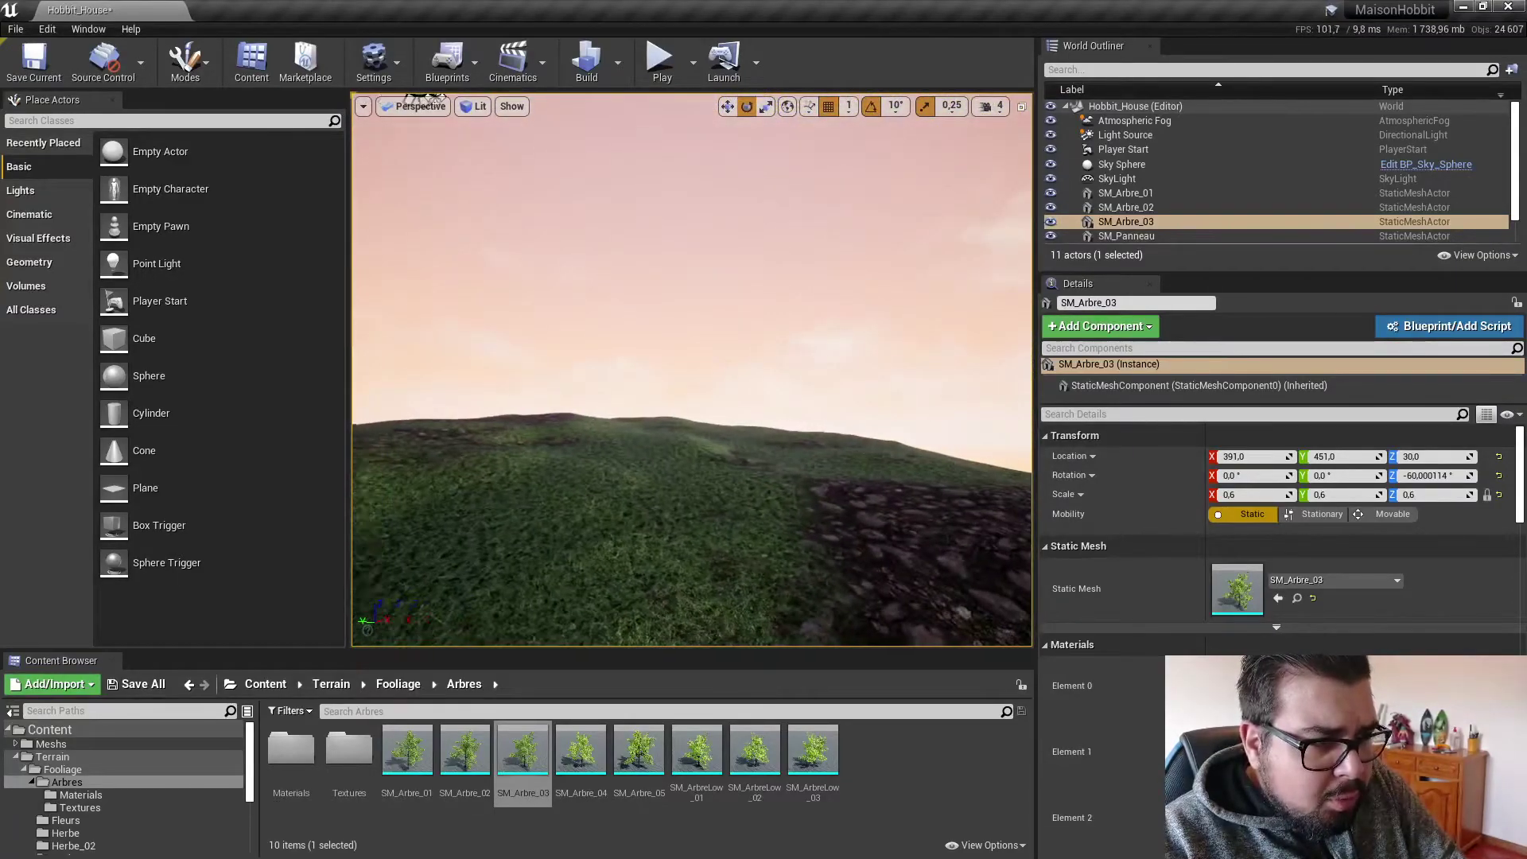
pyautogui.press('s')
pyautogui.moveTo(692, 370); pyautogui.dragTo(617, 350, button='right')
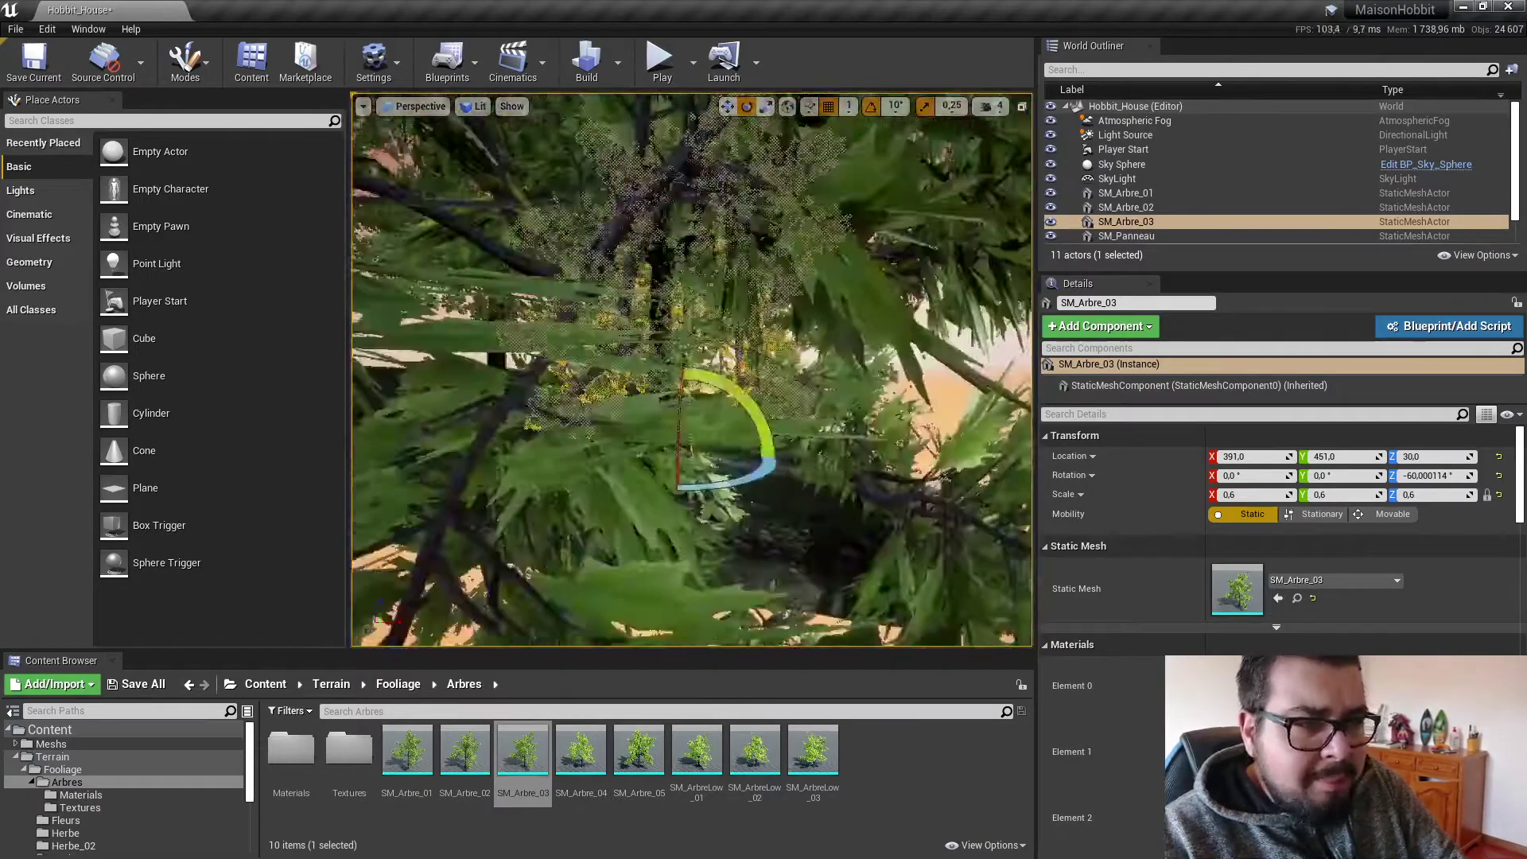
pyautogui.moveTo(685, 568); pyautogui.dragTo(501, 592, button='right')
pyautogui.press('d')
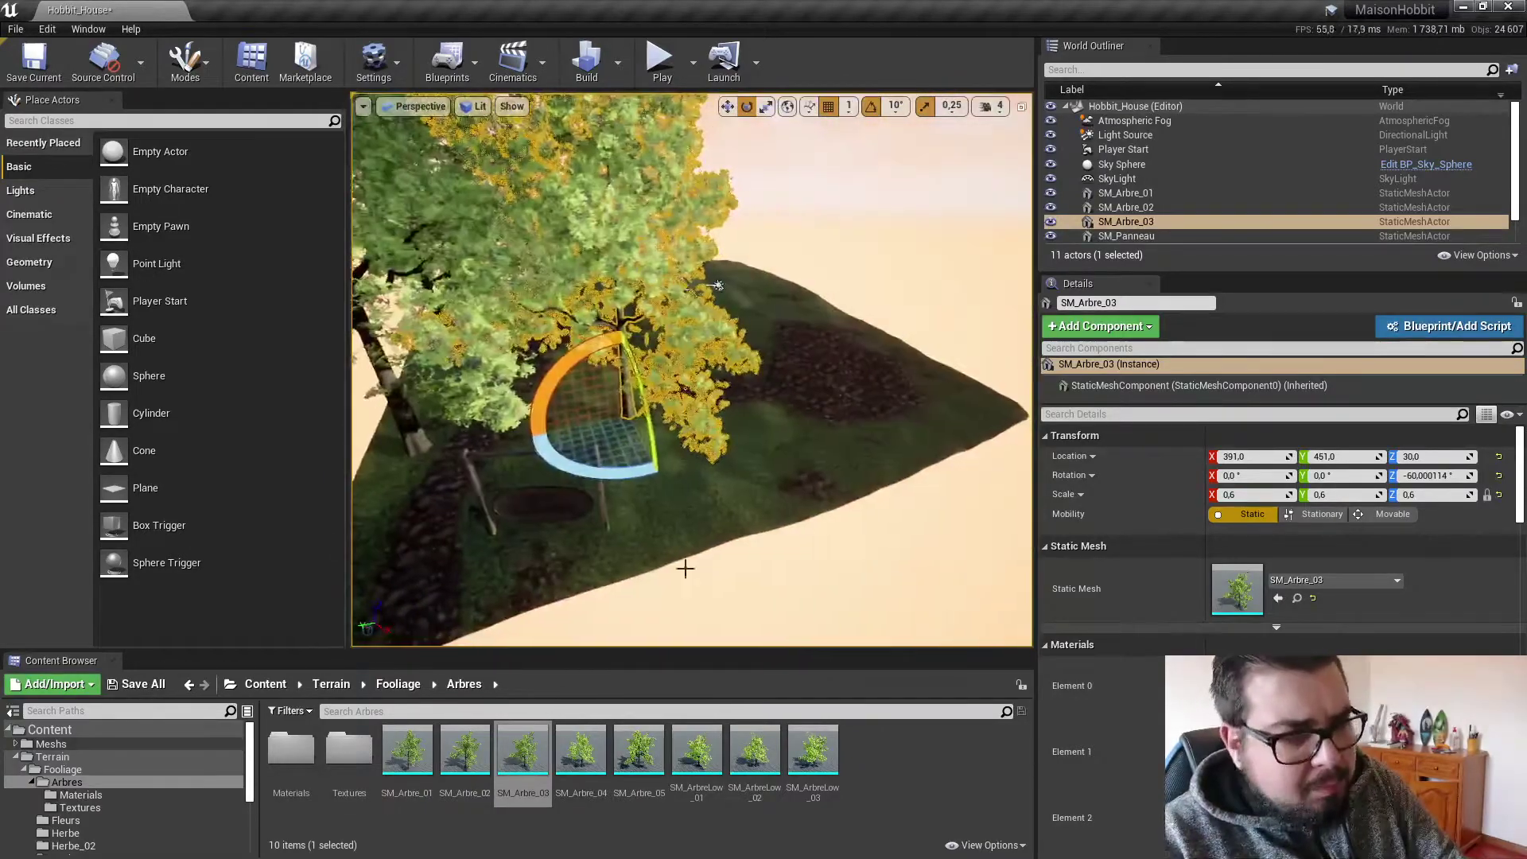
pyautogui.moveTo(581, 752); pyautogui.dragTo(775, 455)
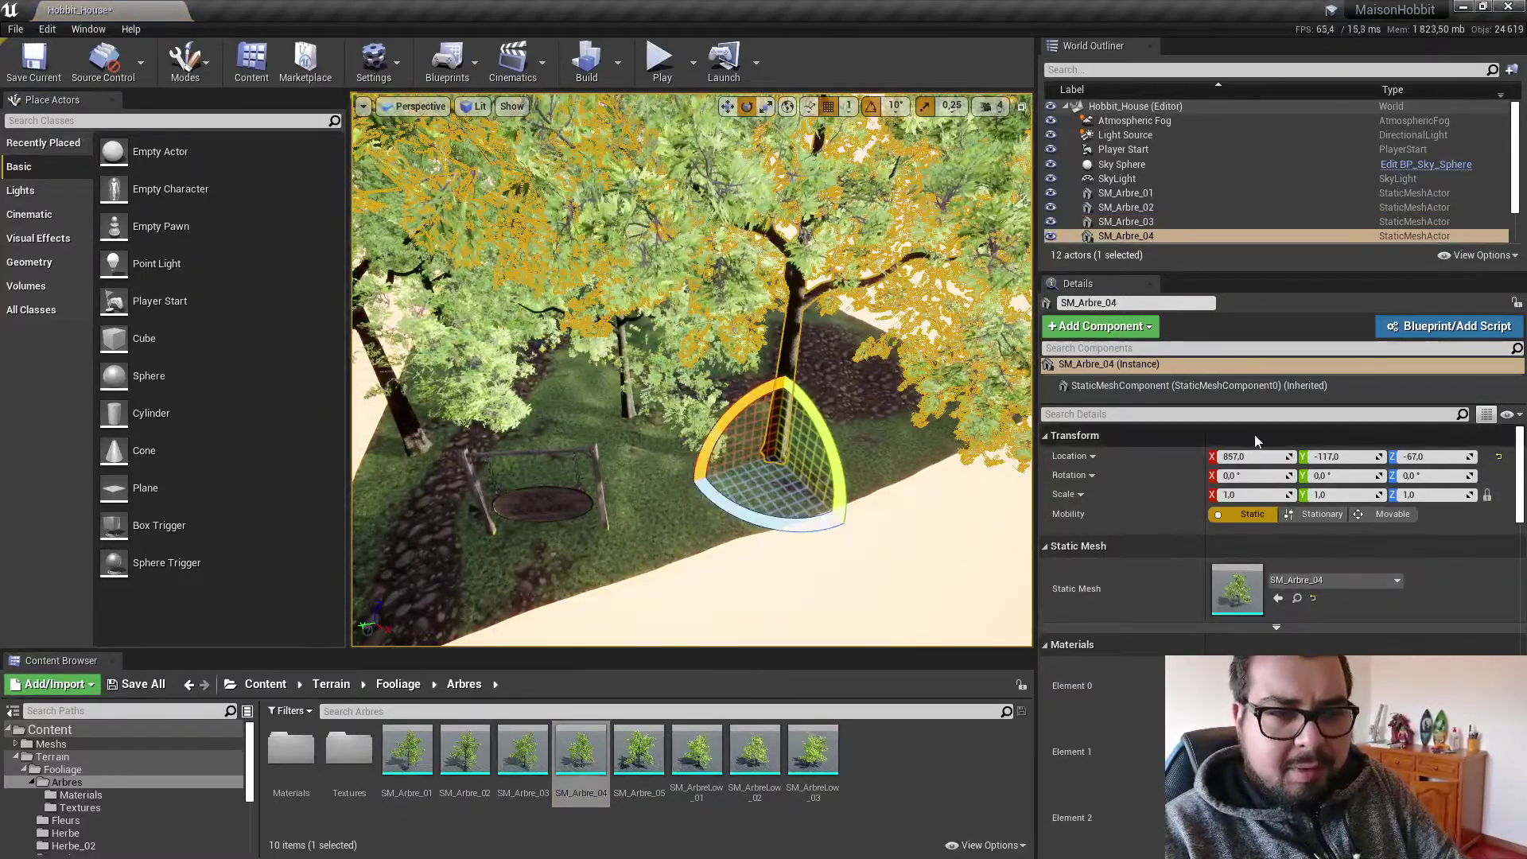
pyautogui.click(1248, 494)
pyautogui.write('0,7')
pyautogui.press('Return')
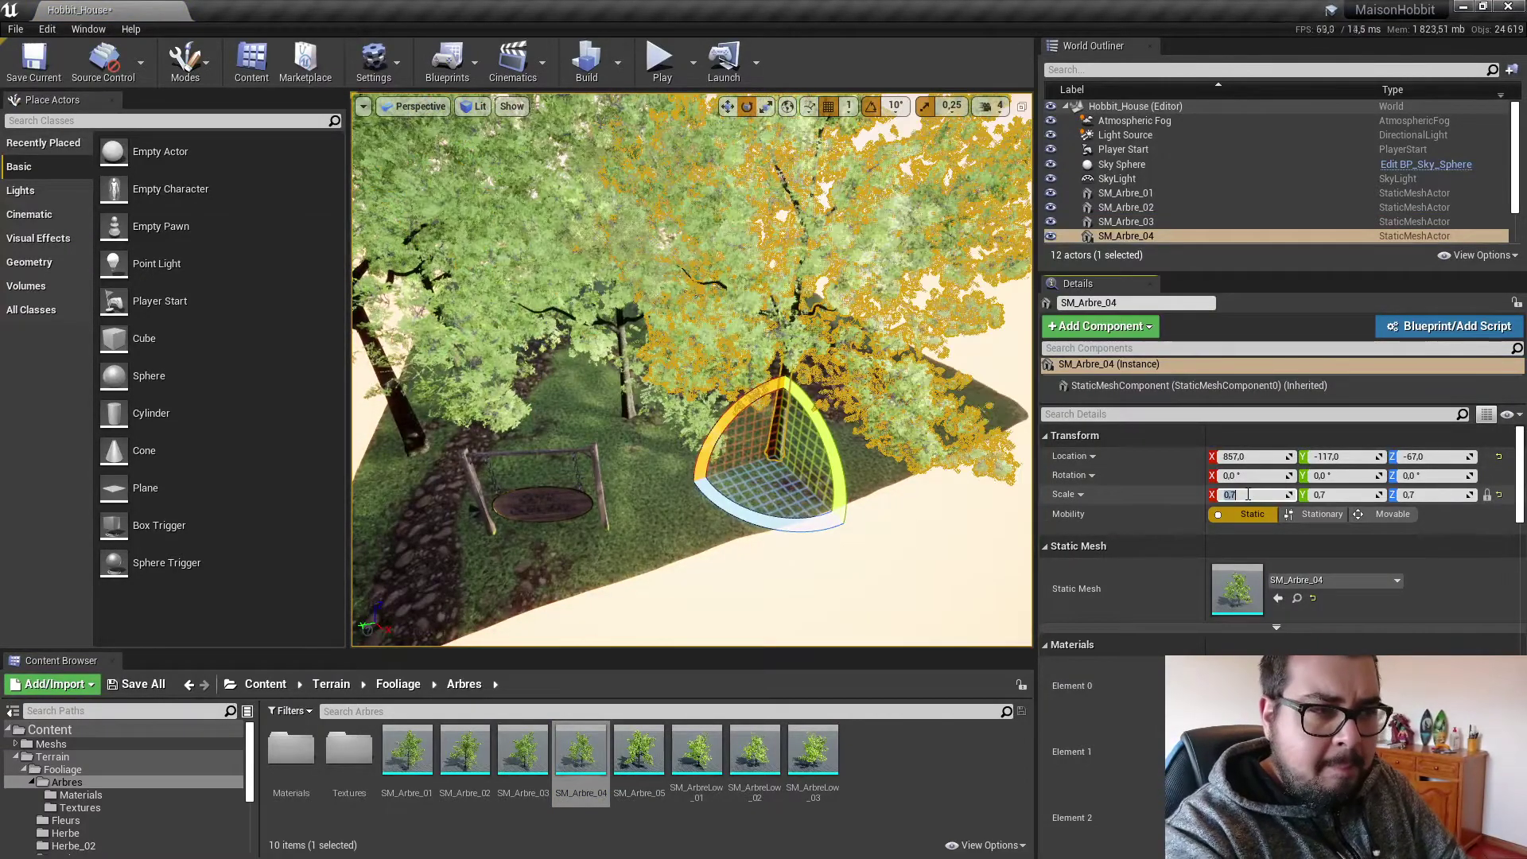
# Try to place the SM_Arbre_05 tree on the grass near the stony area.
pyautogui.click(727, 105)
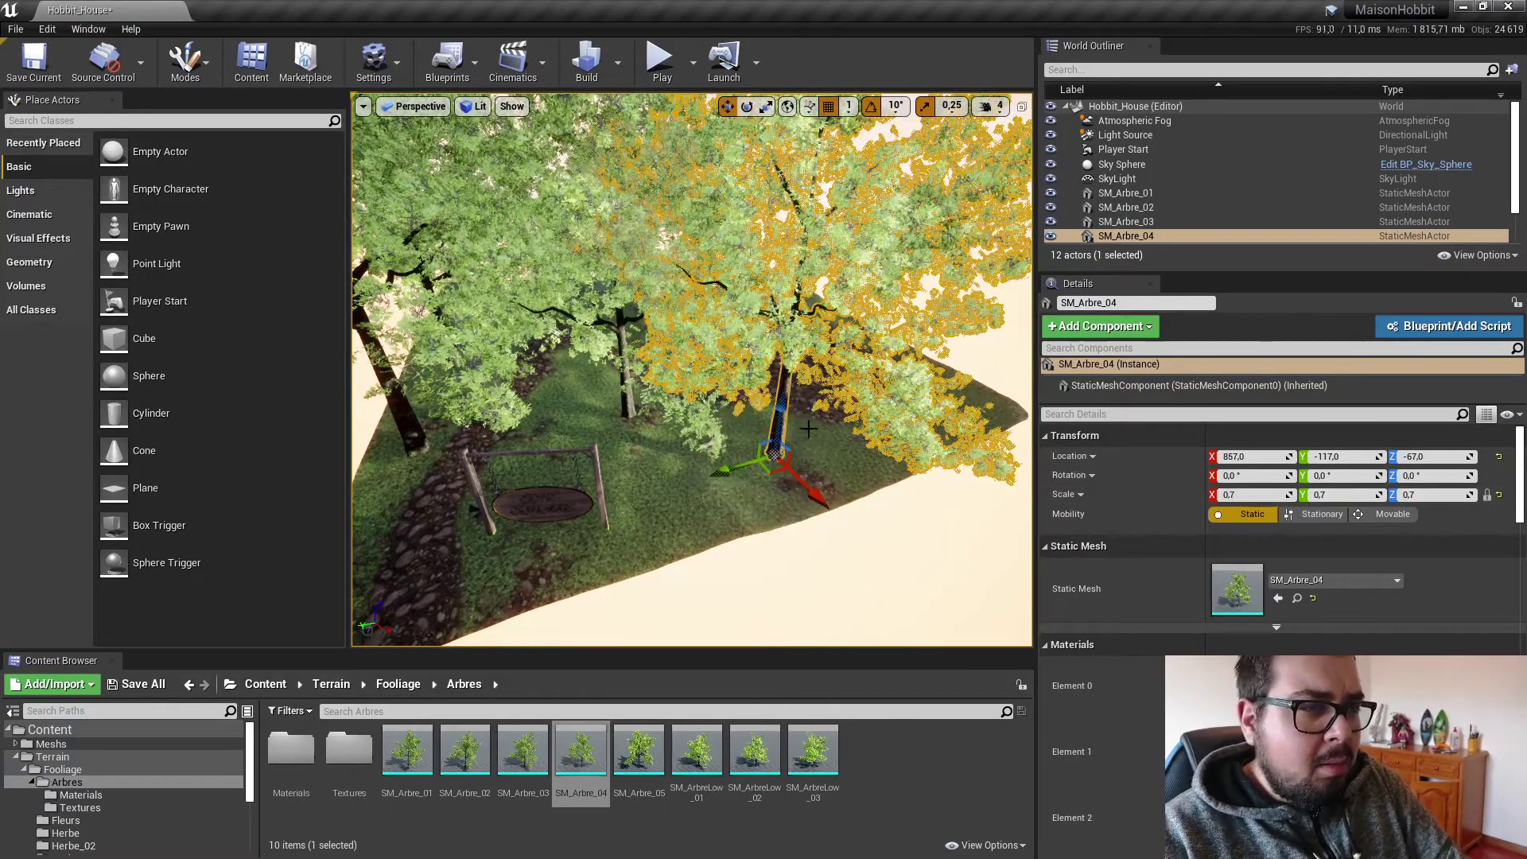
pyautogui.moveTo(692, 398); pyautogui.dragTo(860, 280, button='right')
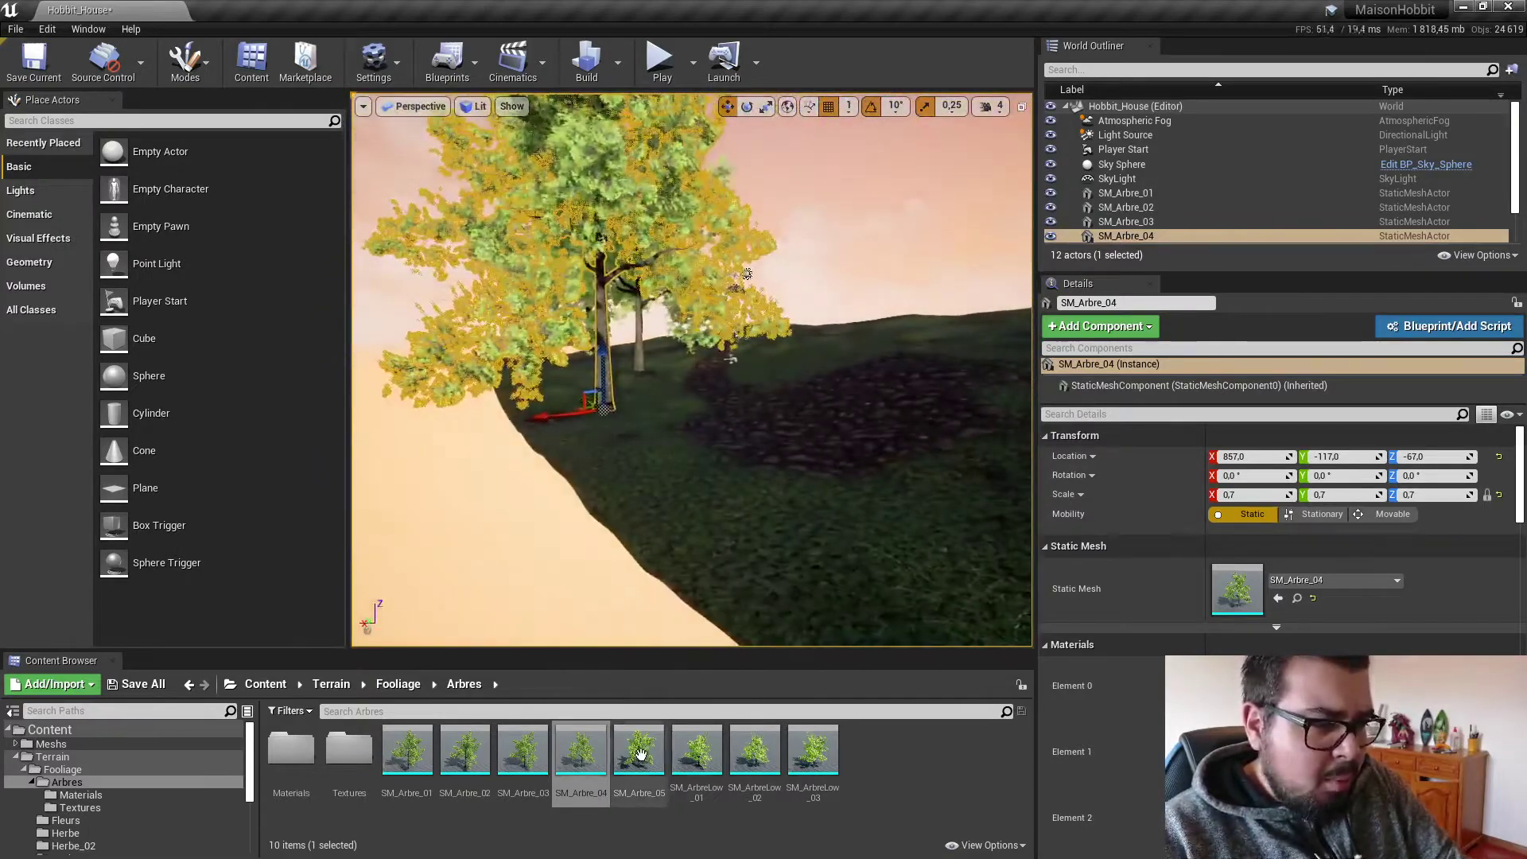
pyautogui.moveTo(639, 751); pyautogui.dragTo(673, 557)
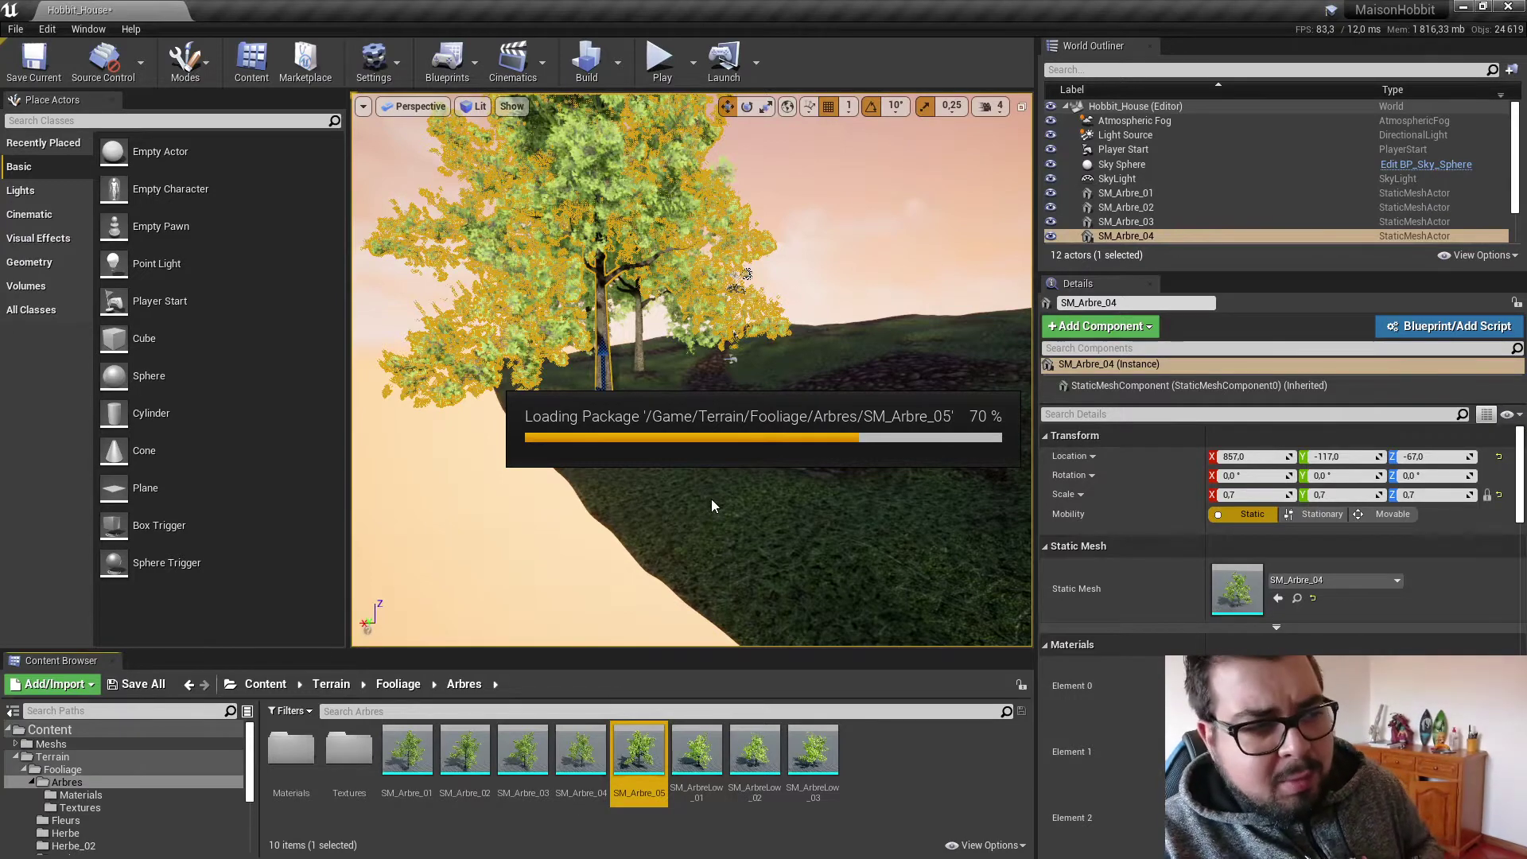
pyautogui.moveTo(699, 518); pyautogui.dragTo(643, 763)
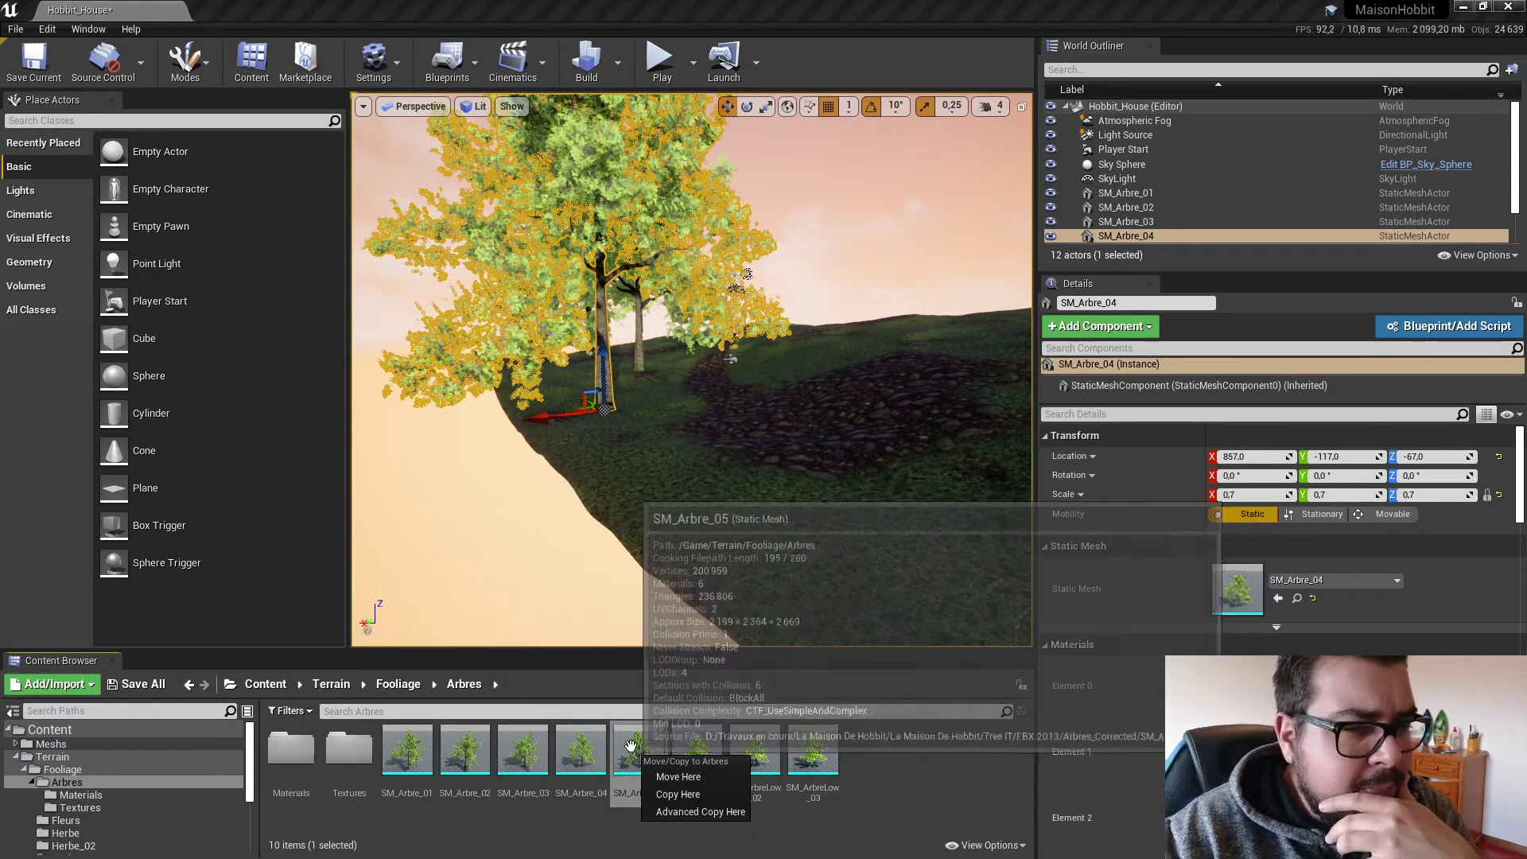
# Open the SM_Arbre_05 mesh, examine its foliage and its LOD and reduction settings, and close it.
pyautogui.doubleClick(639, 751)
pyautogui.scroll(-5, 1243, 517)
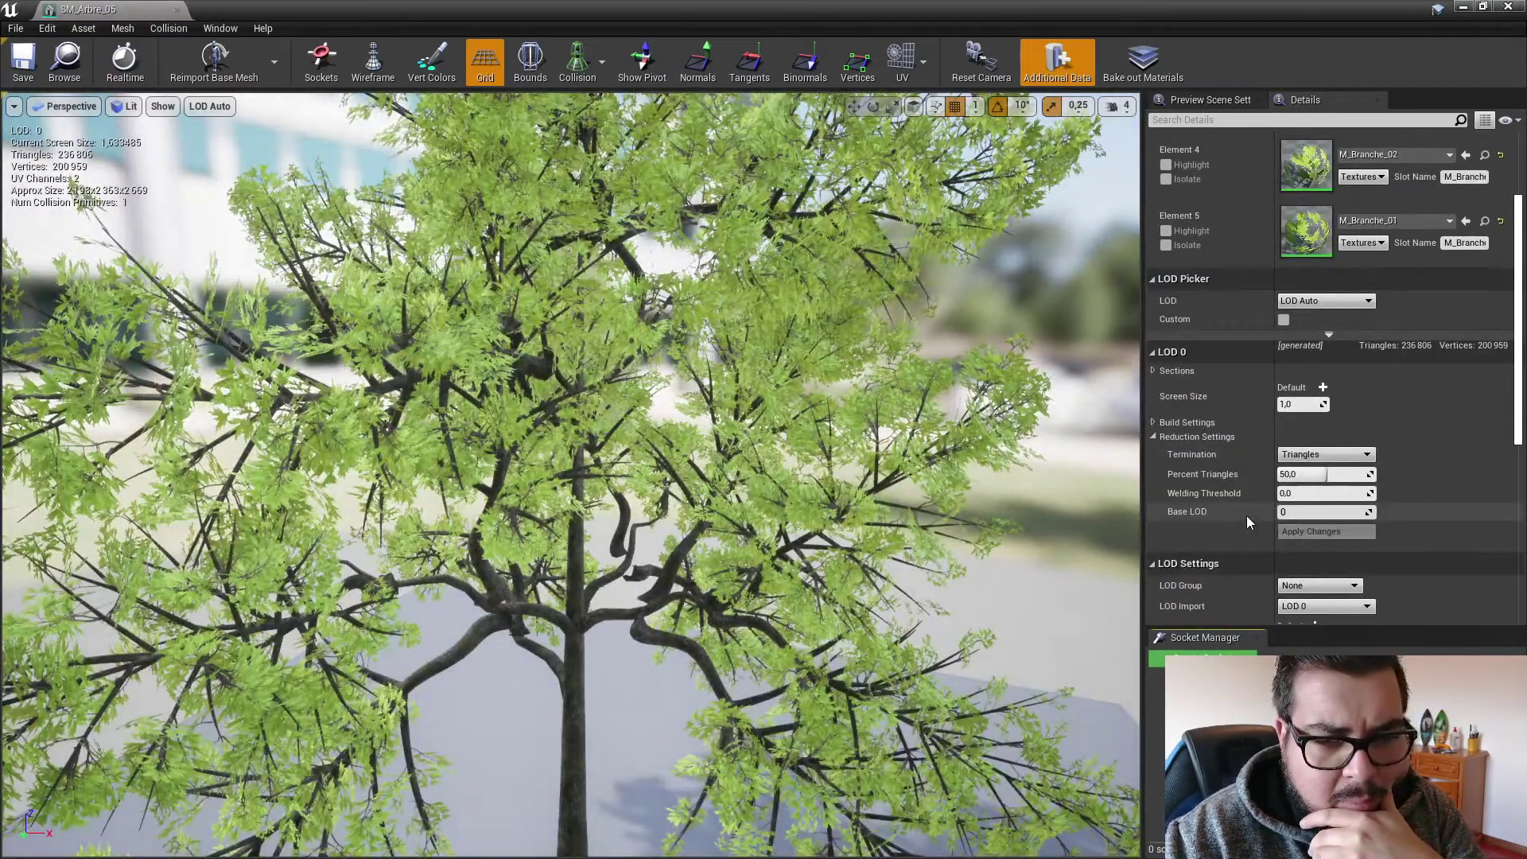
pyautogui.scroll(-2, 1247, 517)
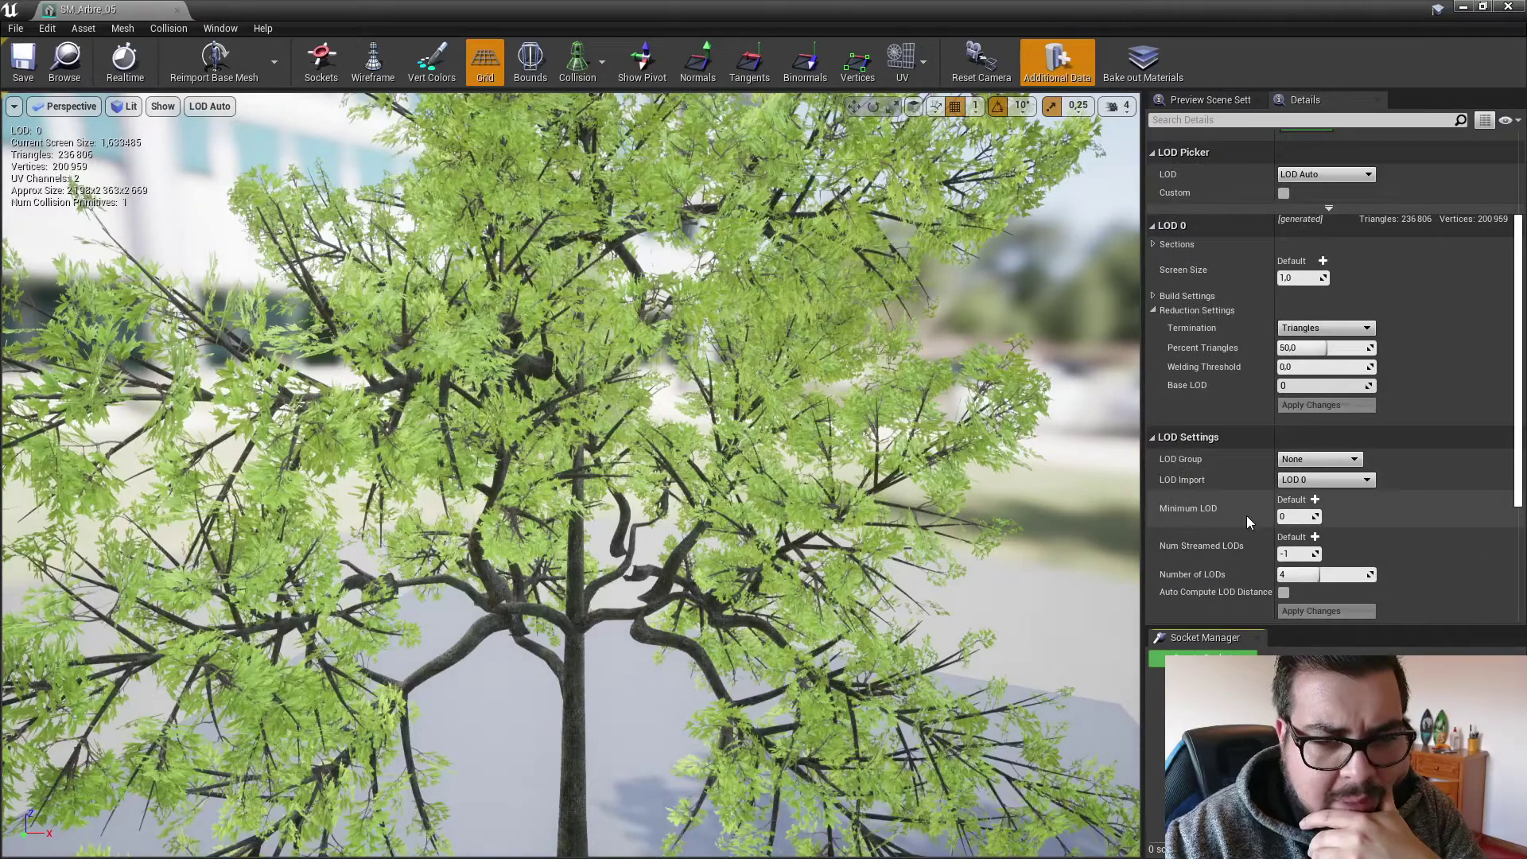
pyautogui.scroll(1, 1247, 517)
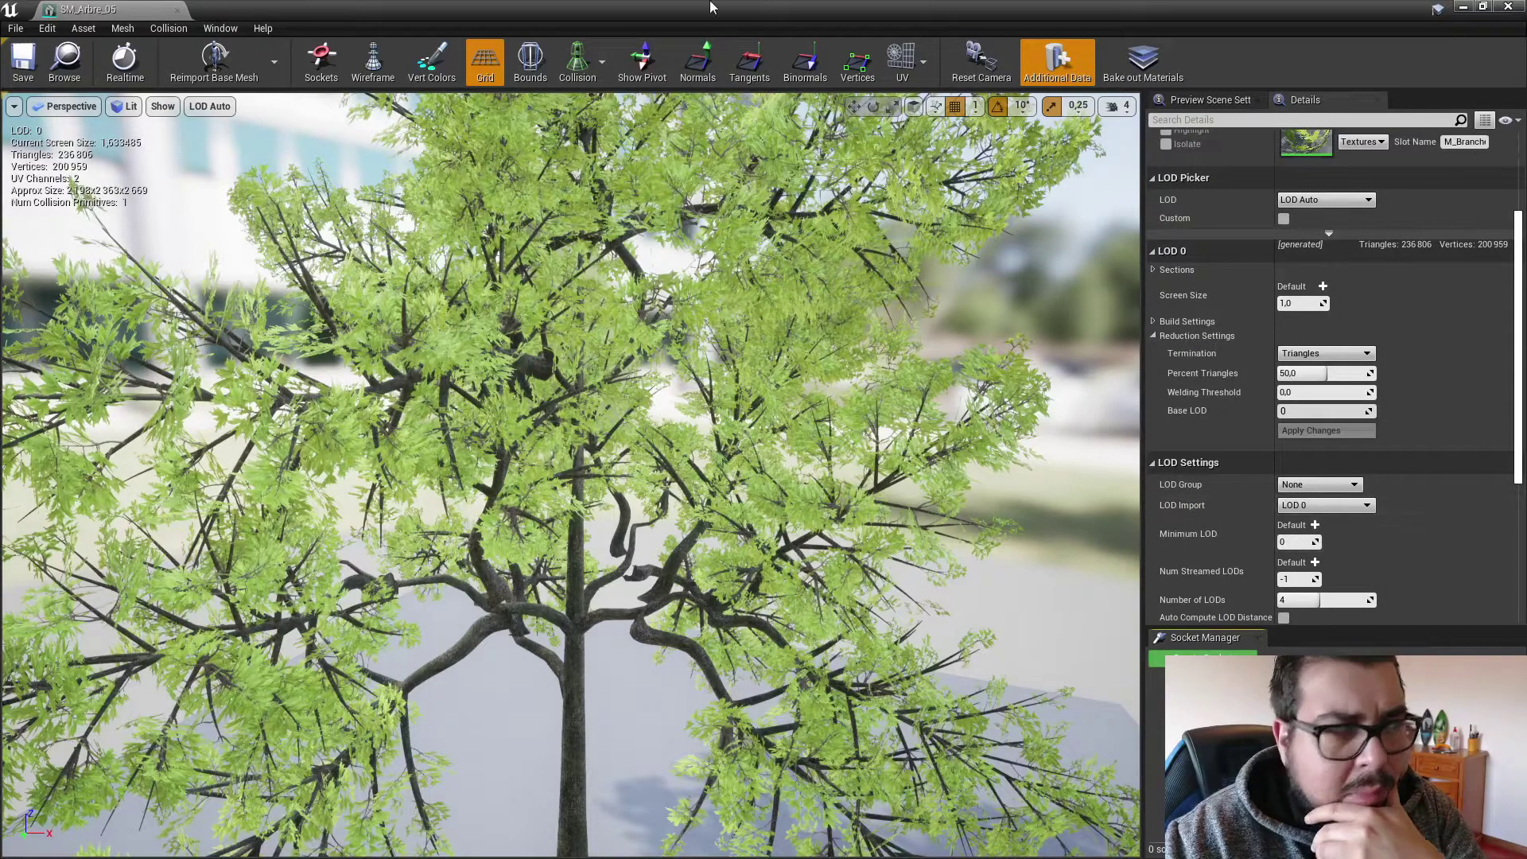
pyautogui.middleClick(172, 9)
# Add the SM_Arbre_05 tree to the scene and move it onto the hilltop at about X -1749, Y -332, Z 326.
pyautogui.moveTo(643, 748); pyautogui.dragTo(940, 506)
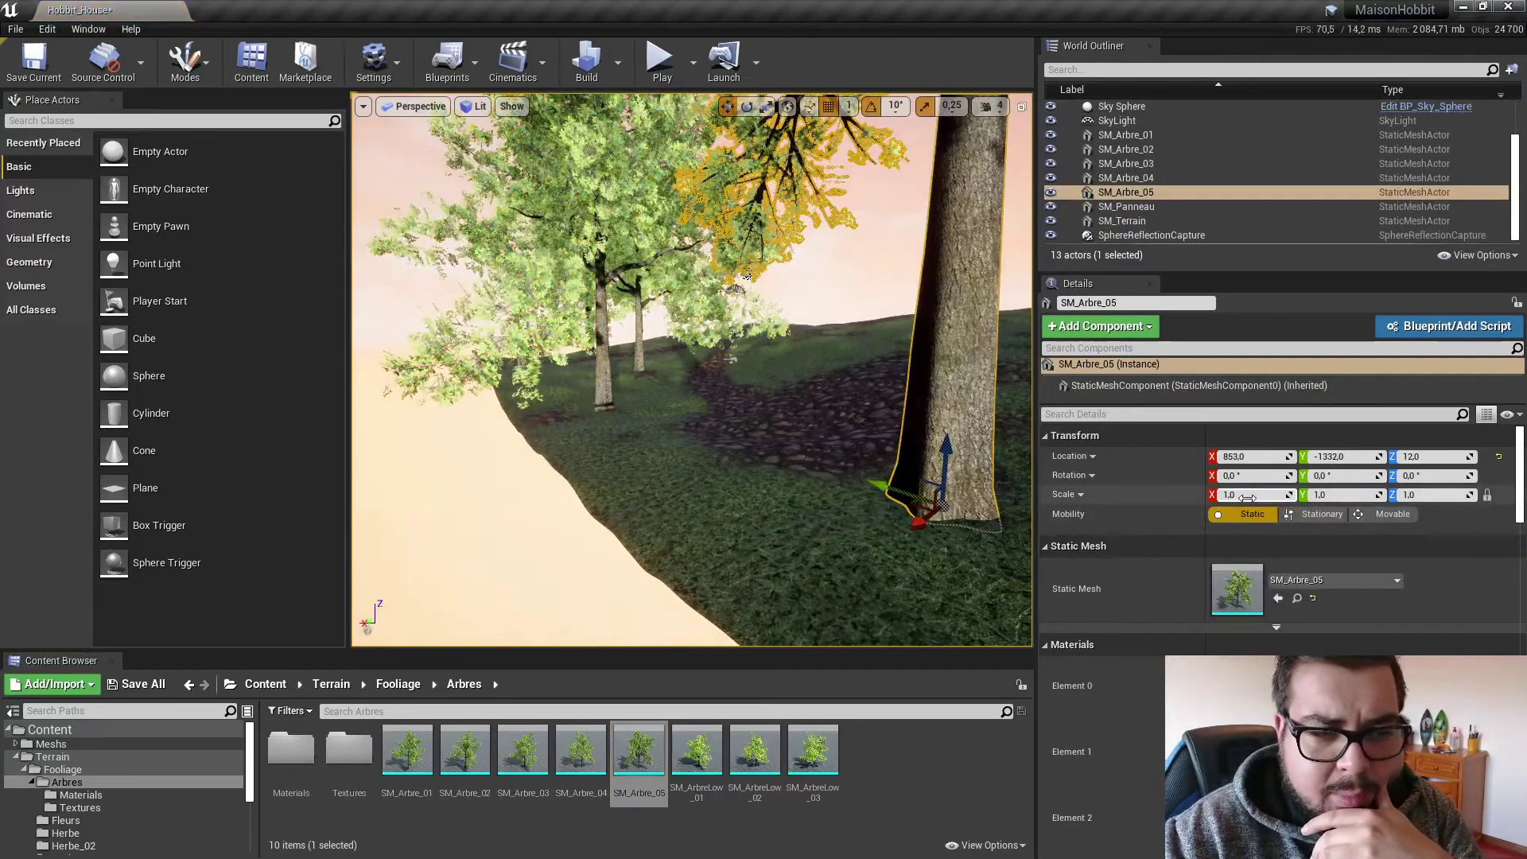
pyautogui.moveTo(730, 446); pyautogui.dragTo(630, 441, button='right')
pyautogui.moveTo(623, 434); pyautogui.dragTo(747, 573)
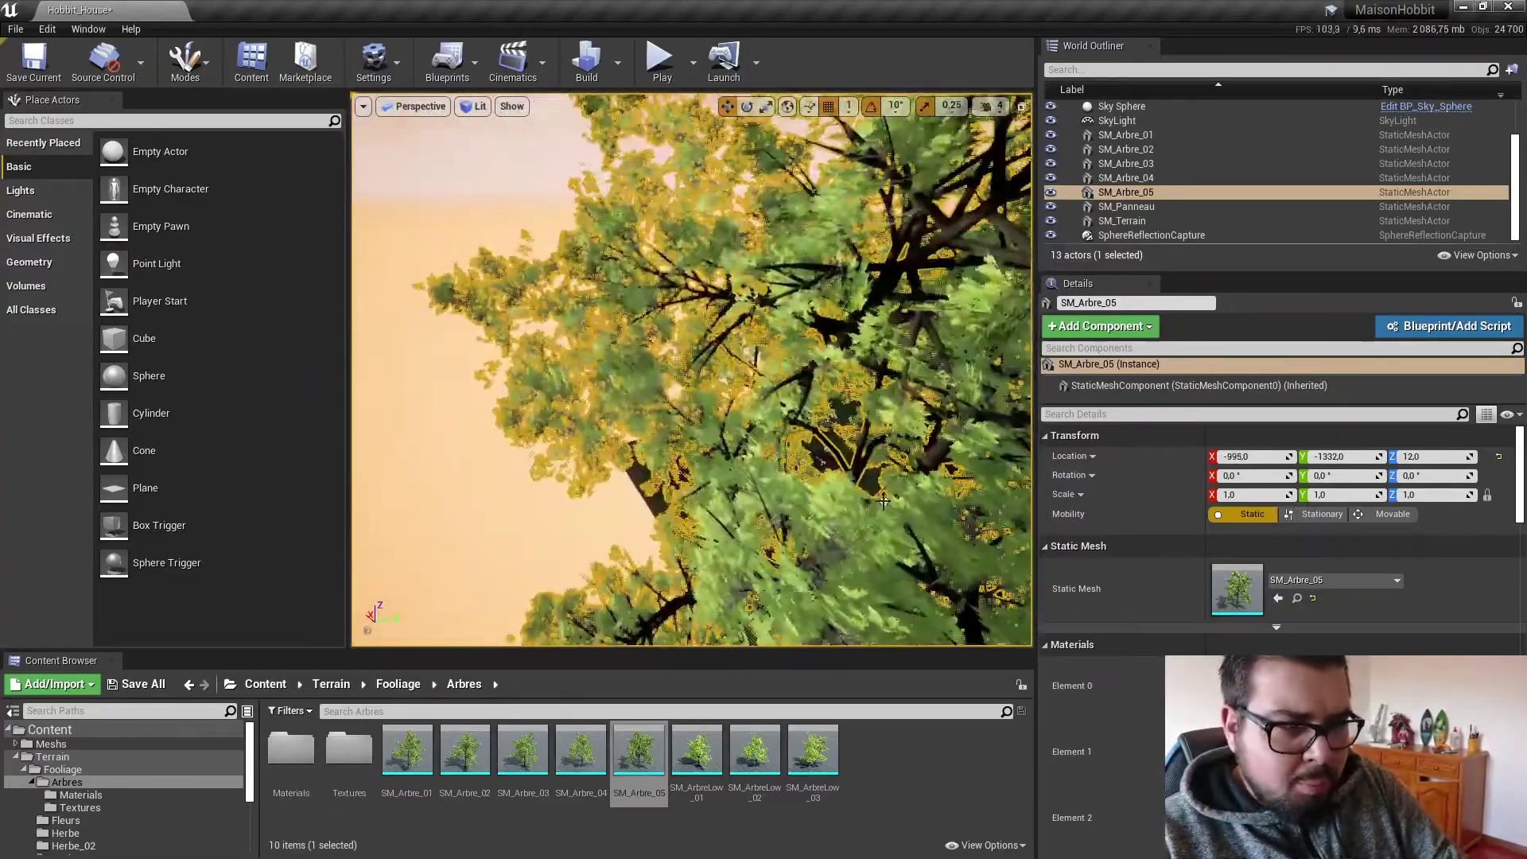
pyautogui.moveTo(748, 573); pyautogui.dragTo(851, 549, button='right')
pyautogui.moveTo(788, 493)
pyautogui.mouseDown(button='right')
pyautogui.moveTo(764, 497)
pyautogui.moveTo(771, 509)
pyautogui.moveTo(788, 493)
pyautogui.mouseUp(button='right')
pyautogui.moveTo(786, 491); pyautogui.dragTo(582, 445)
pyautogui.moveTo(615, 512); pyautogui.dragTo(665, 318)
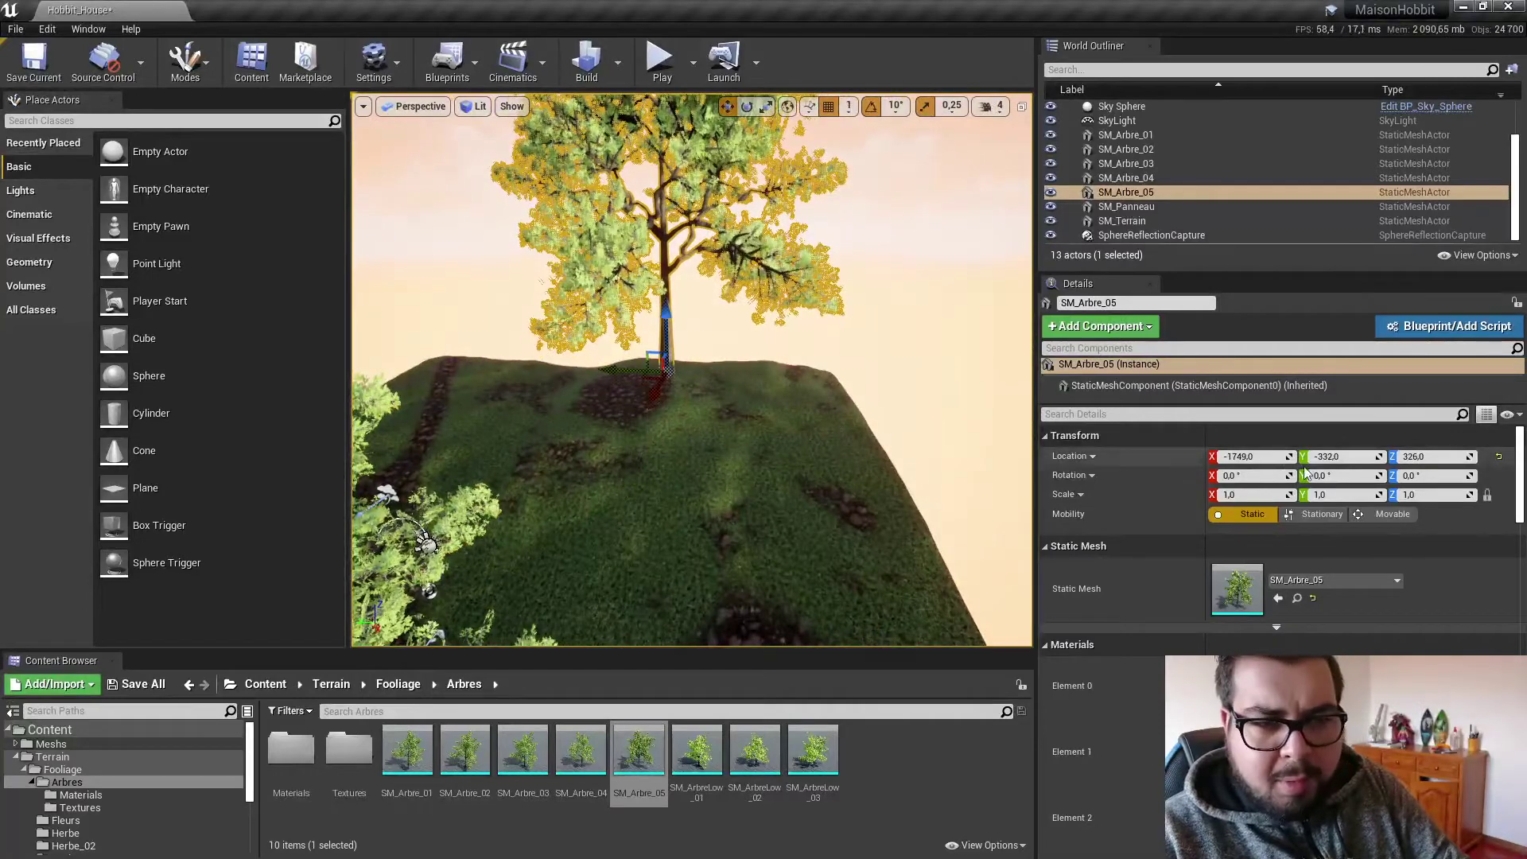
# Scale SM_Arbre_05 uniformly to 0,65 and reposition it near the hilltop's stony patch at about X -1318, Y 161, Z 346.
pyautogui.click(1255, 495)
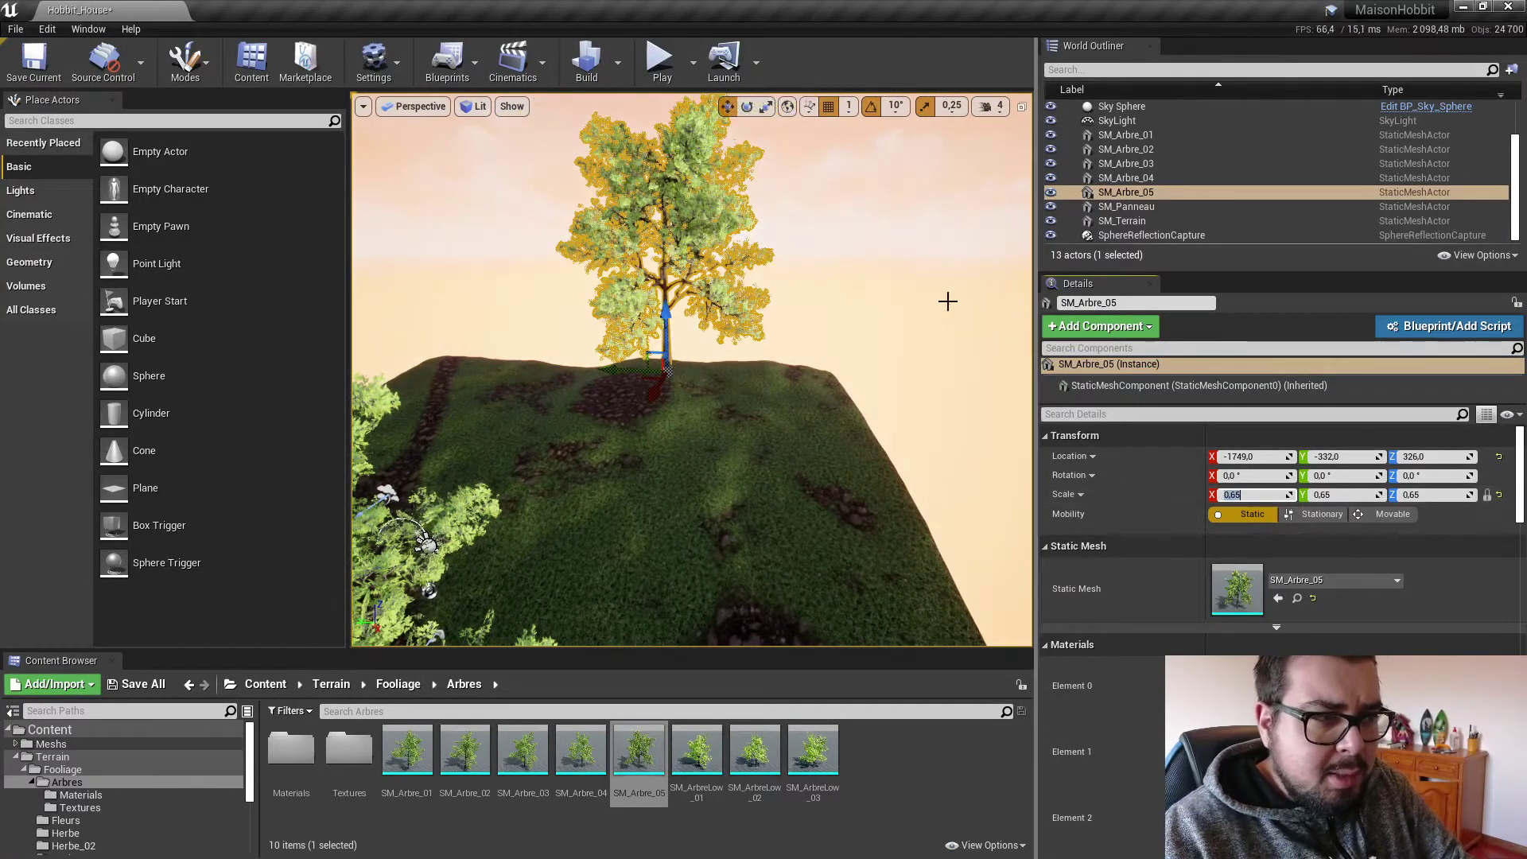
pyautogui.press('w')
pyautogui.moveTo(898, 306); pyautogui.dragTo(812, 337, button='right')
pyautogui.moveTo(812, 338); pyautogui.dragTo(677, 296)
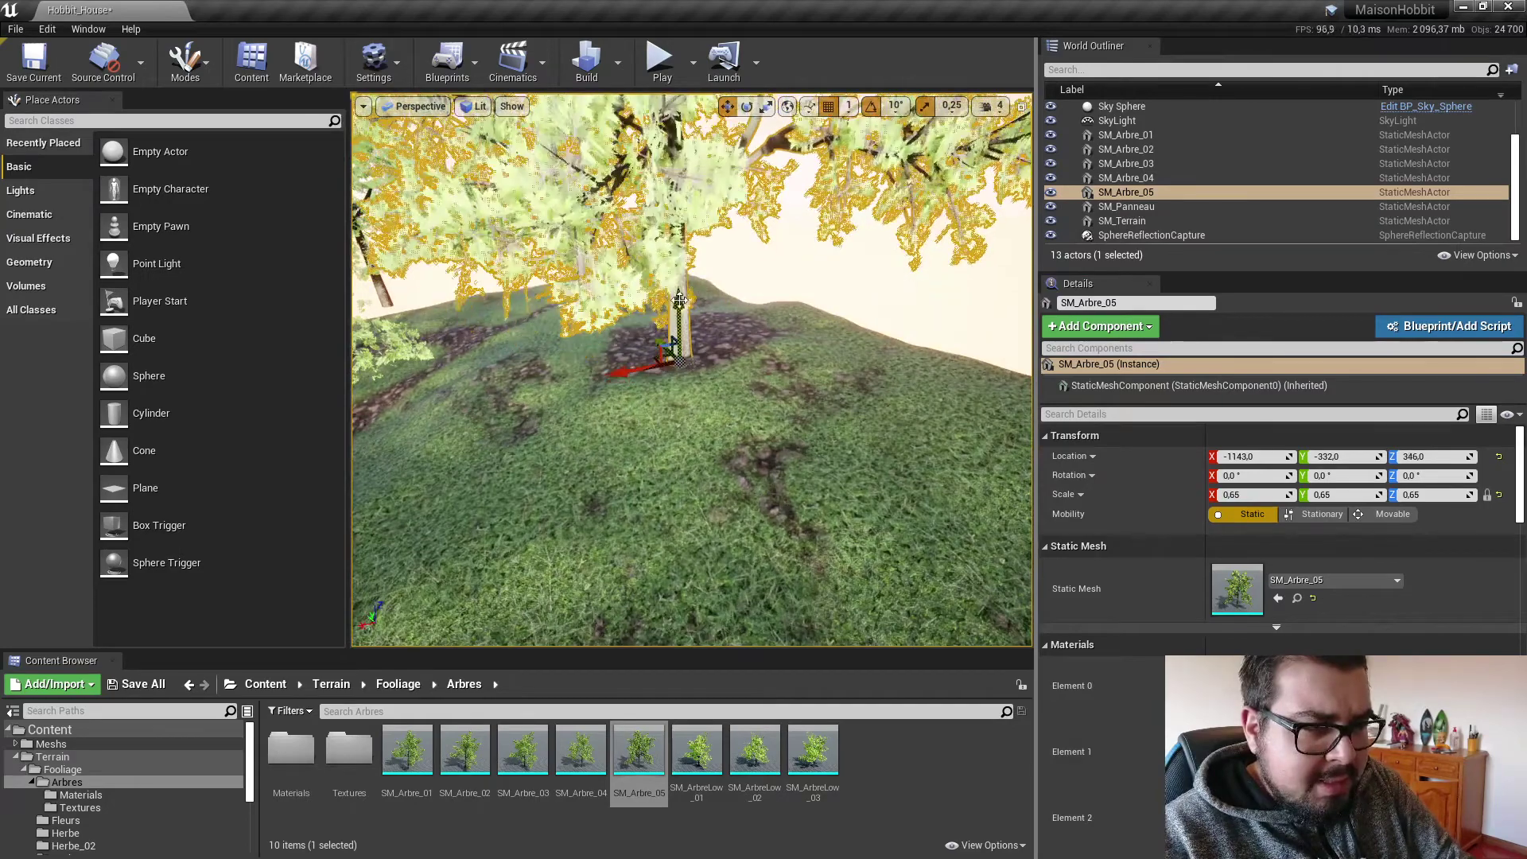
pyautogui.moveTo(685, 286); pyautogui.dragTo(685, 281, button='right')
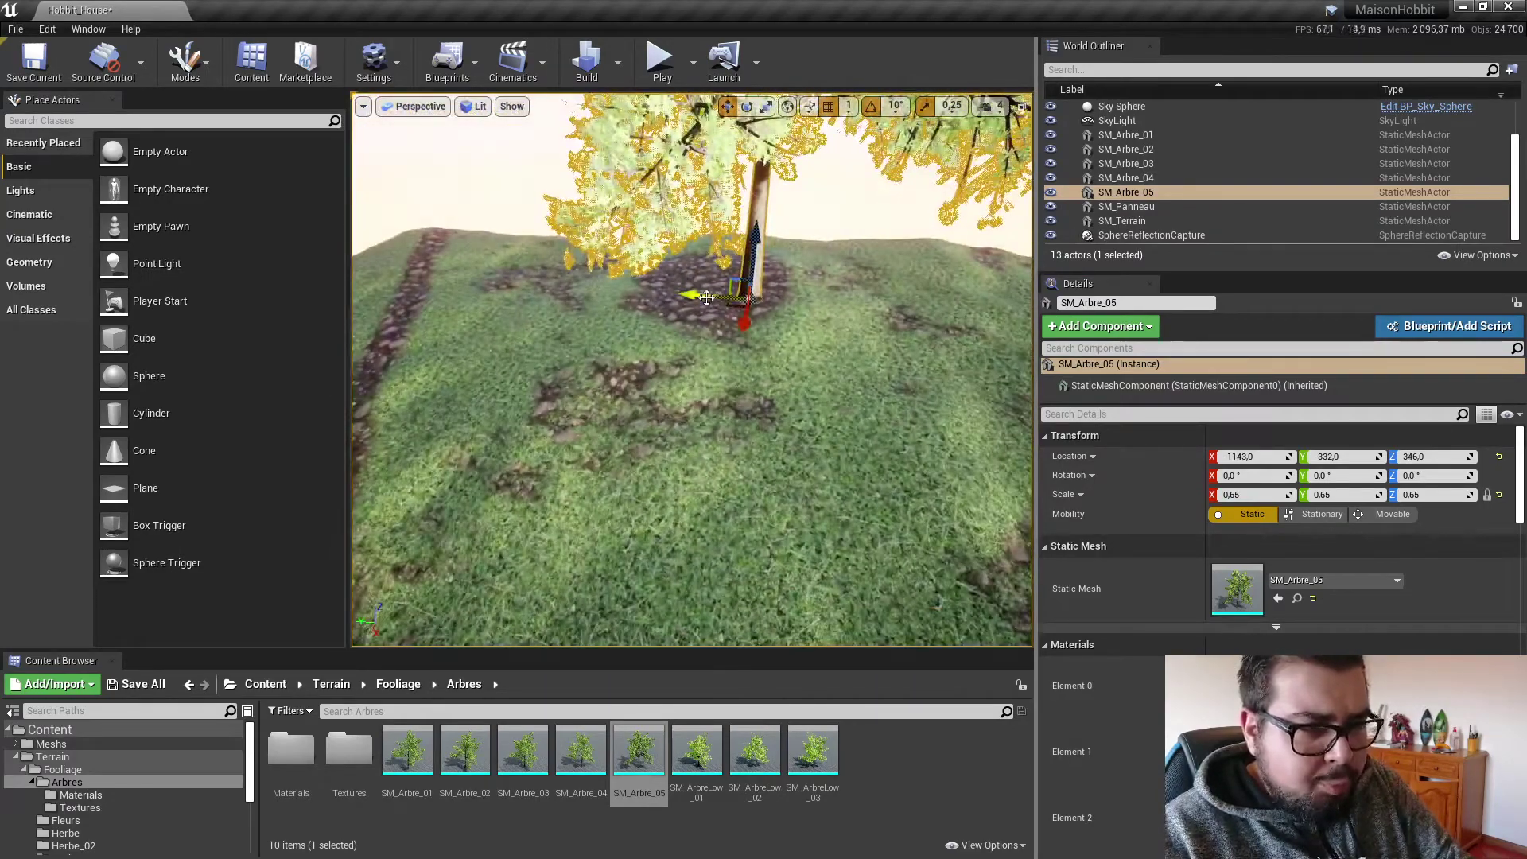
pyautogui.moveTo(706, 296)
pyautogui.mouseDown()
pyautogui.moveTo(568, 299)
pyautogui.moveTo(725, 288)
pyautogui.mouseUp()
pyautogui.press('s')
pyautogui.moveTo(724, 288); pyautogui.dragTo(687, 369, button='right')
# Stop the perspective view from using the game settings for its exposure.
pyautogui.click(415, 106)
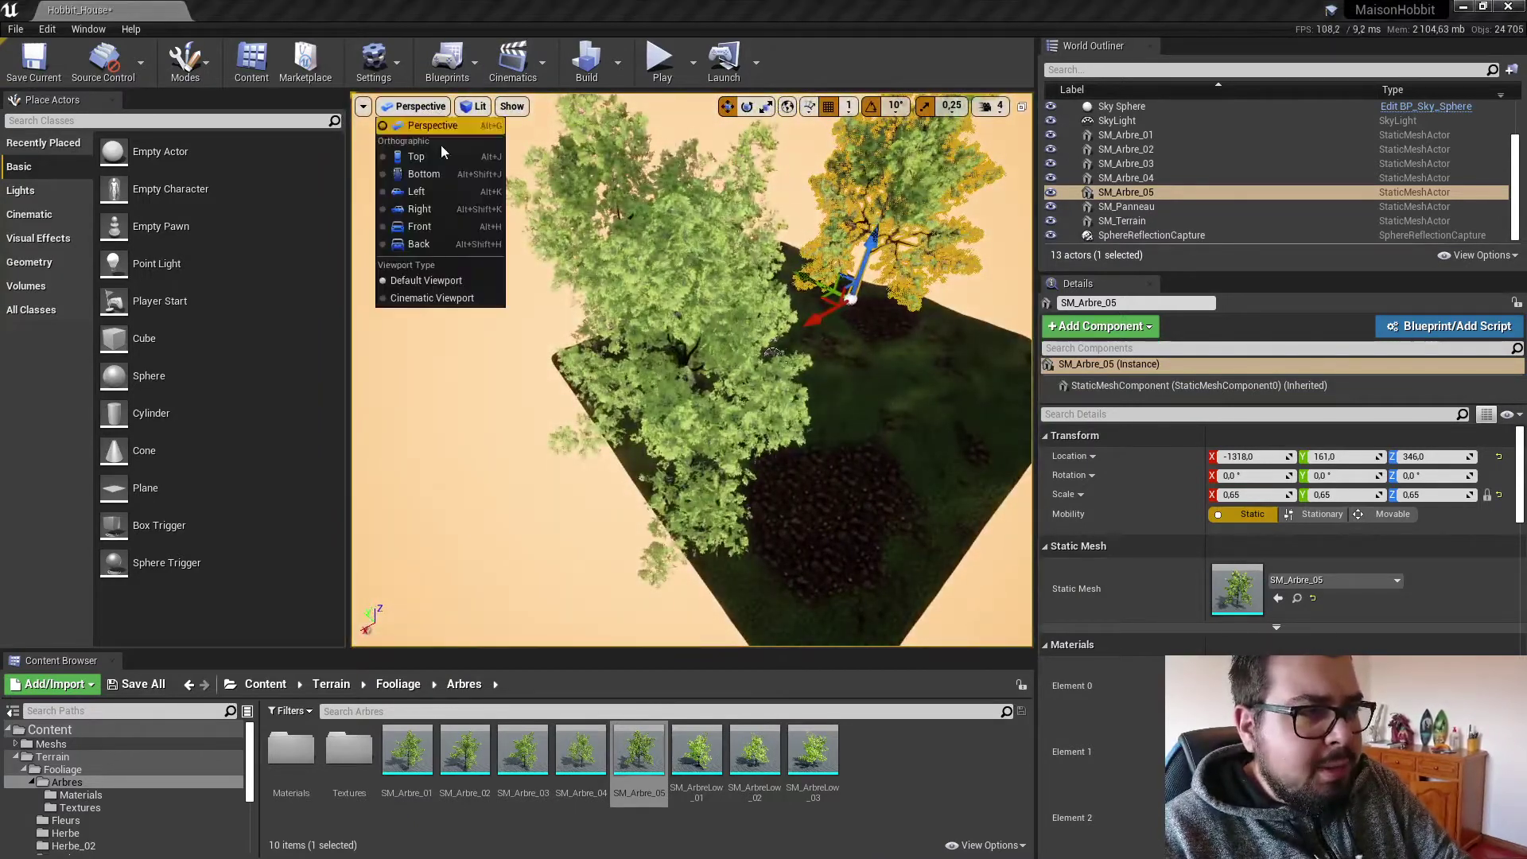
pyautogui.click(476, 107)
pyautogui.click(476, 107)
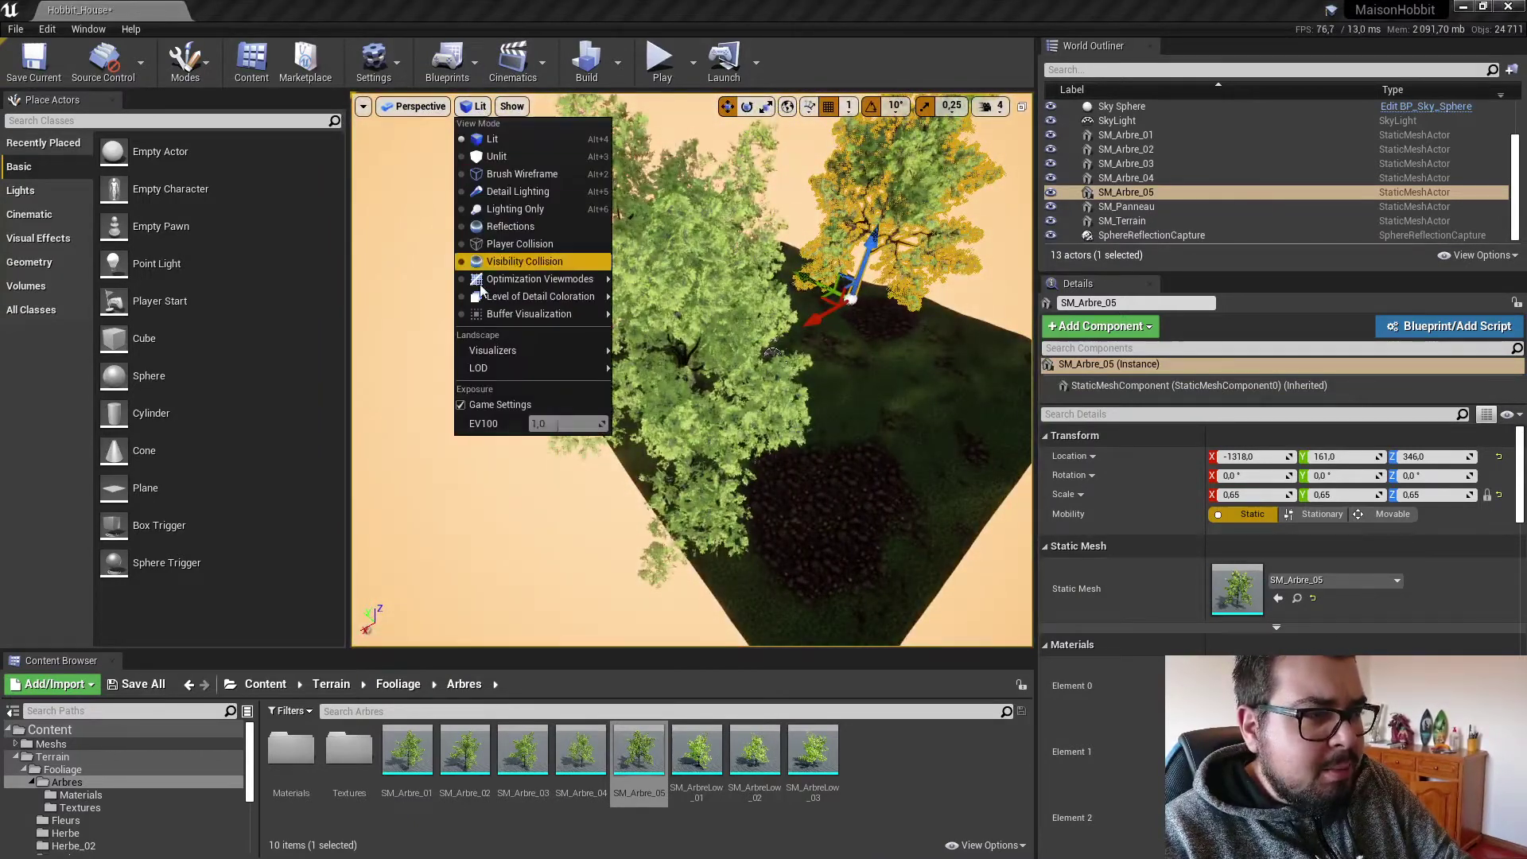
pyautogui.click(460, 404)
pyautogui.moveTo(636, 382); pyautogui.dragTo(797, 383, button='right')
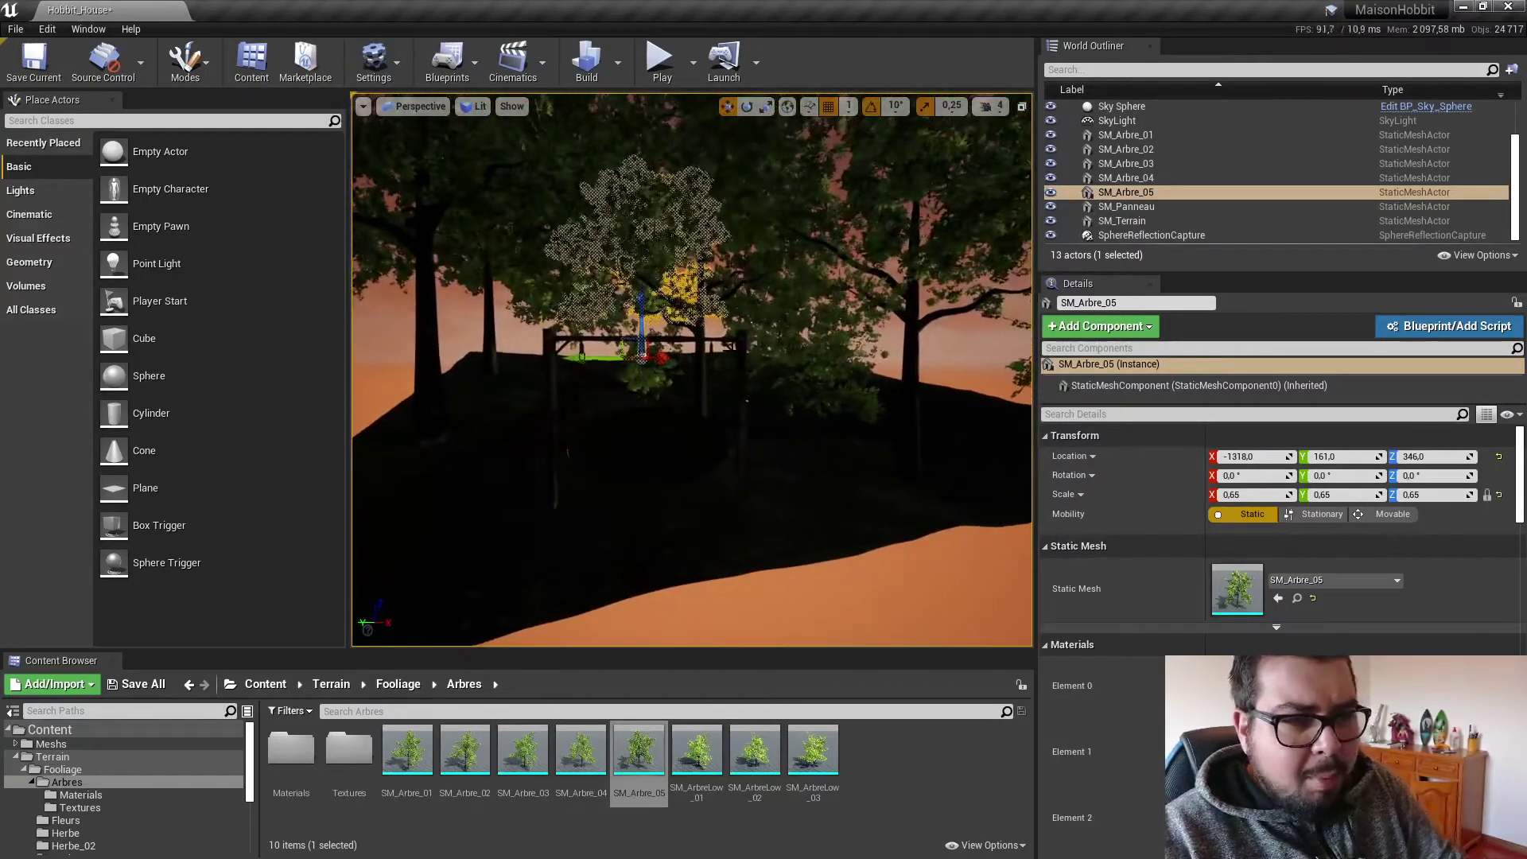
# Try rotating the Light Source to about 209° on Y and refresh the Sky Sphere's material.
pyautogui.scroll(2, 1139, 140)
pyautogui.click(1131, 120)
pyautogui.click(1128, 134)
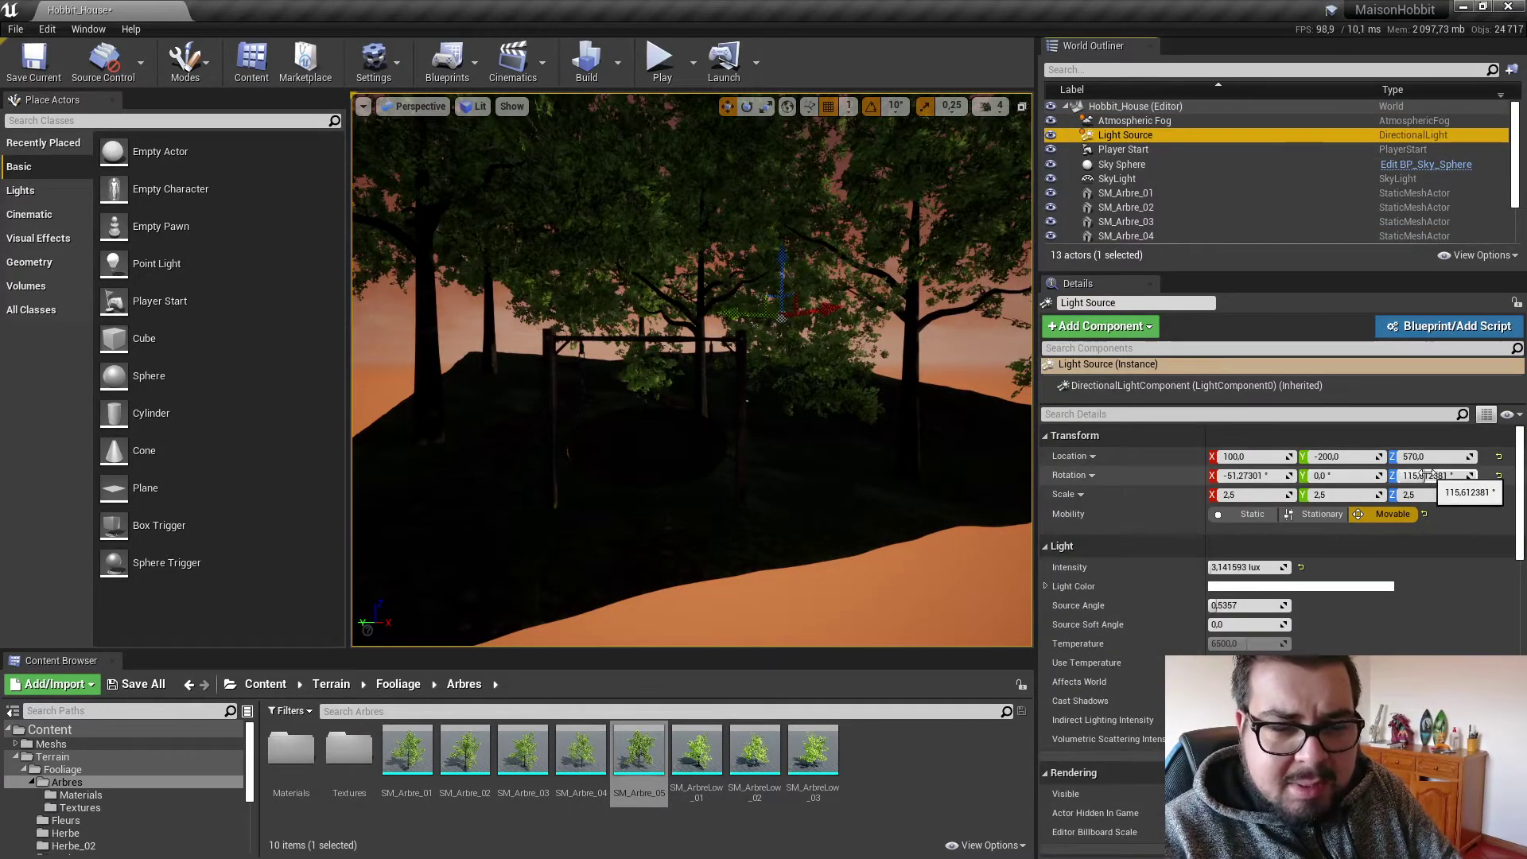
pyautogui.moveTo(1324, 475); pyautogui.dragTo(1357, 475)
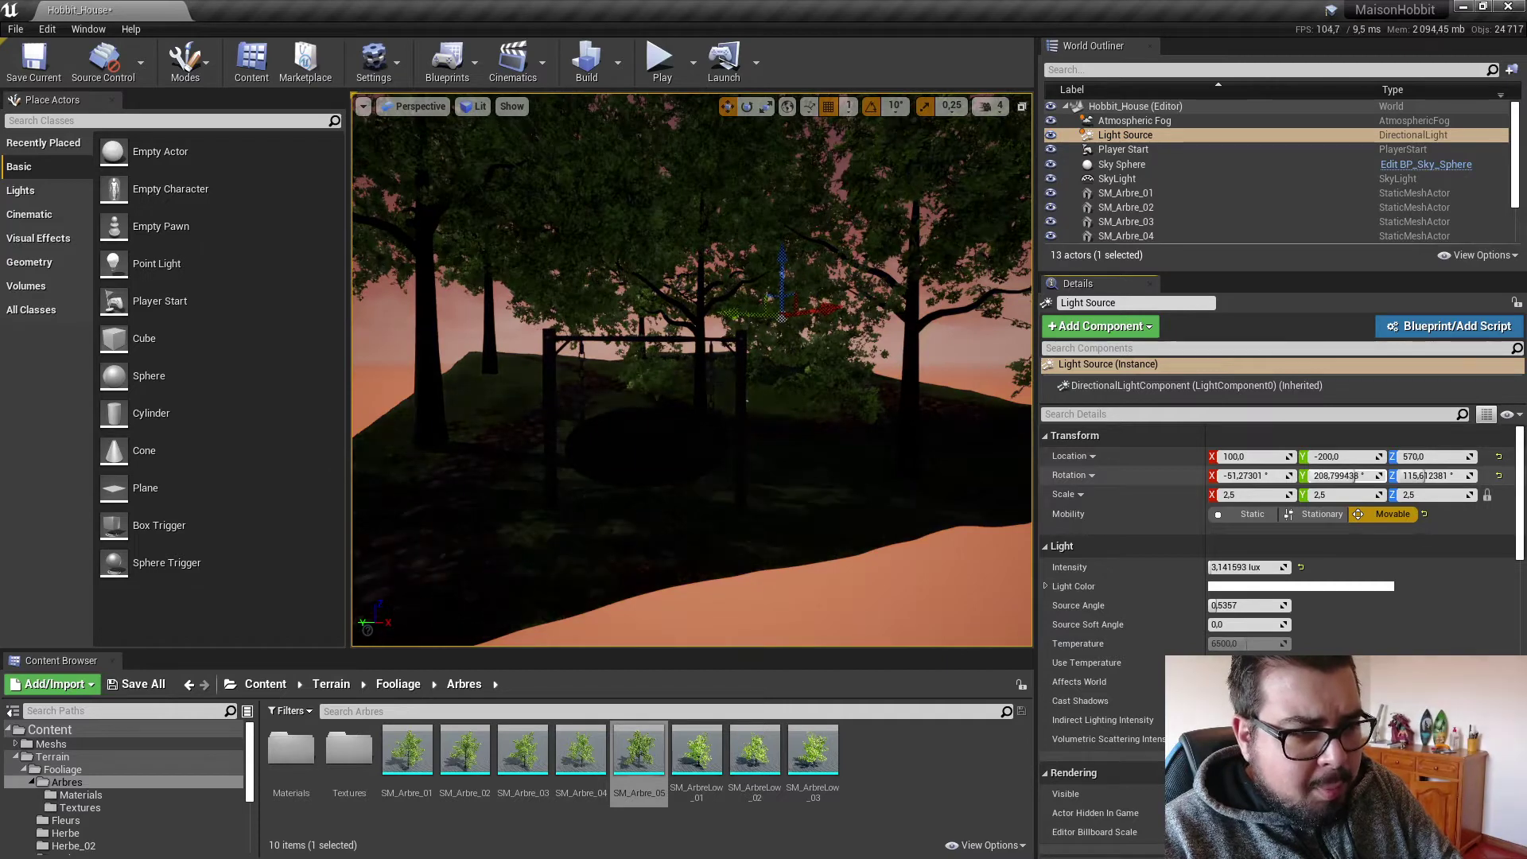
pyautogui.click(1118, 163)
pyautogui.click(1214, 538)
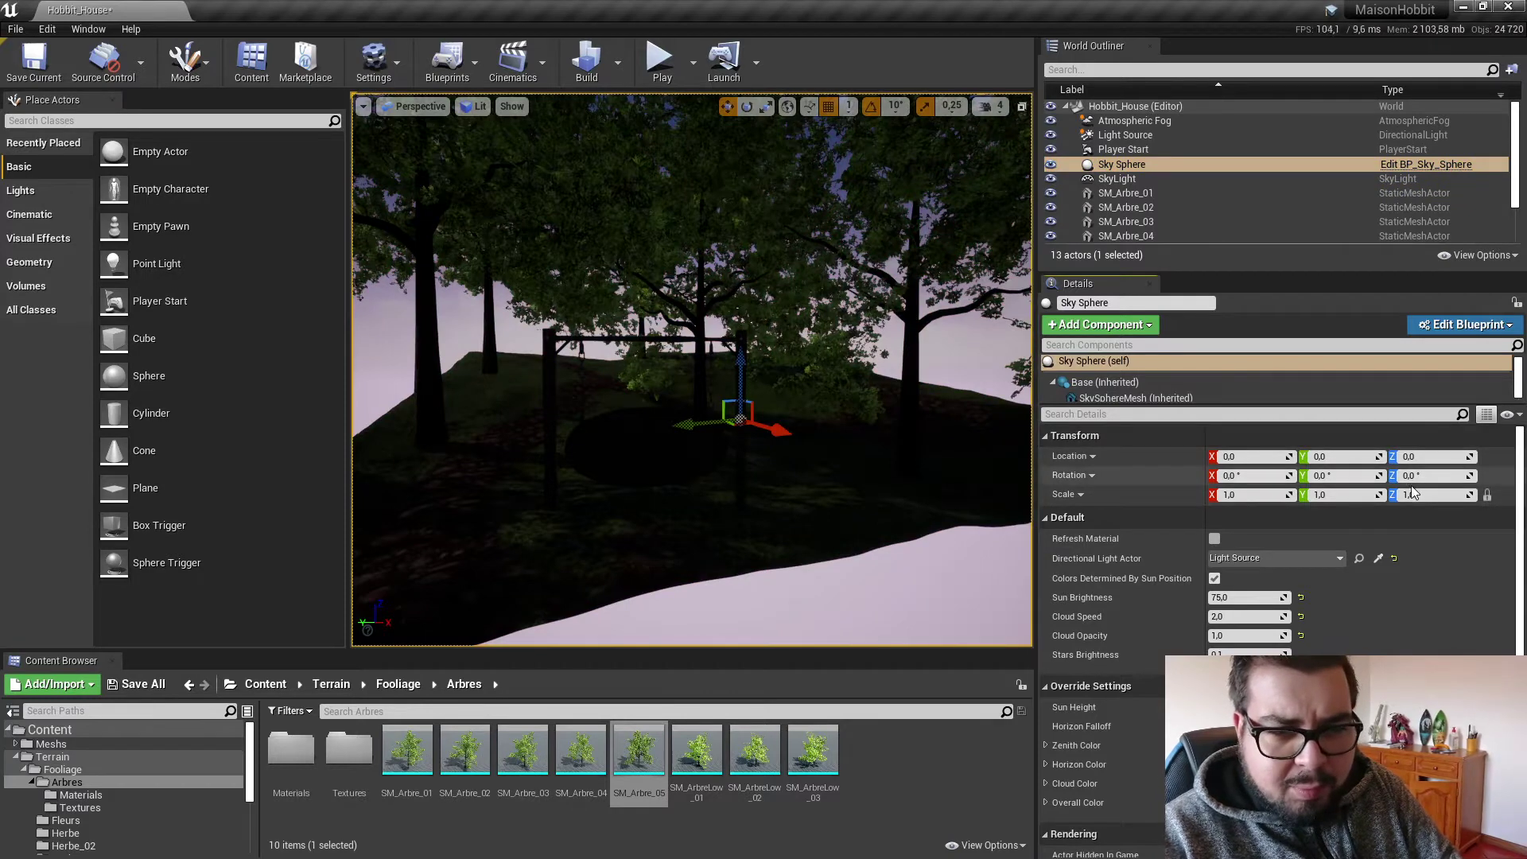
# Reset the Light Source's Y rotation to 0° and turn it to about 15° on Z.
pyautogui.click(1125, 135)
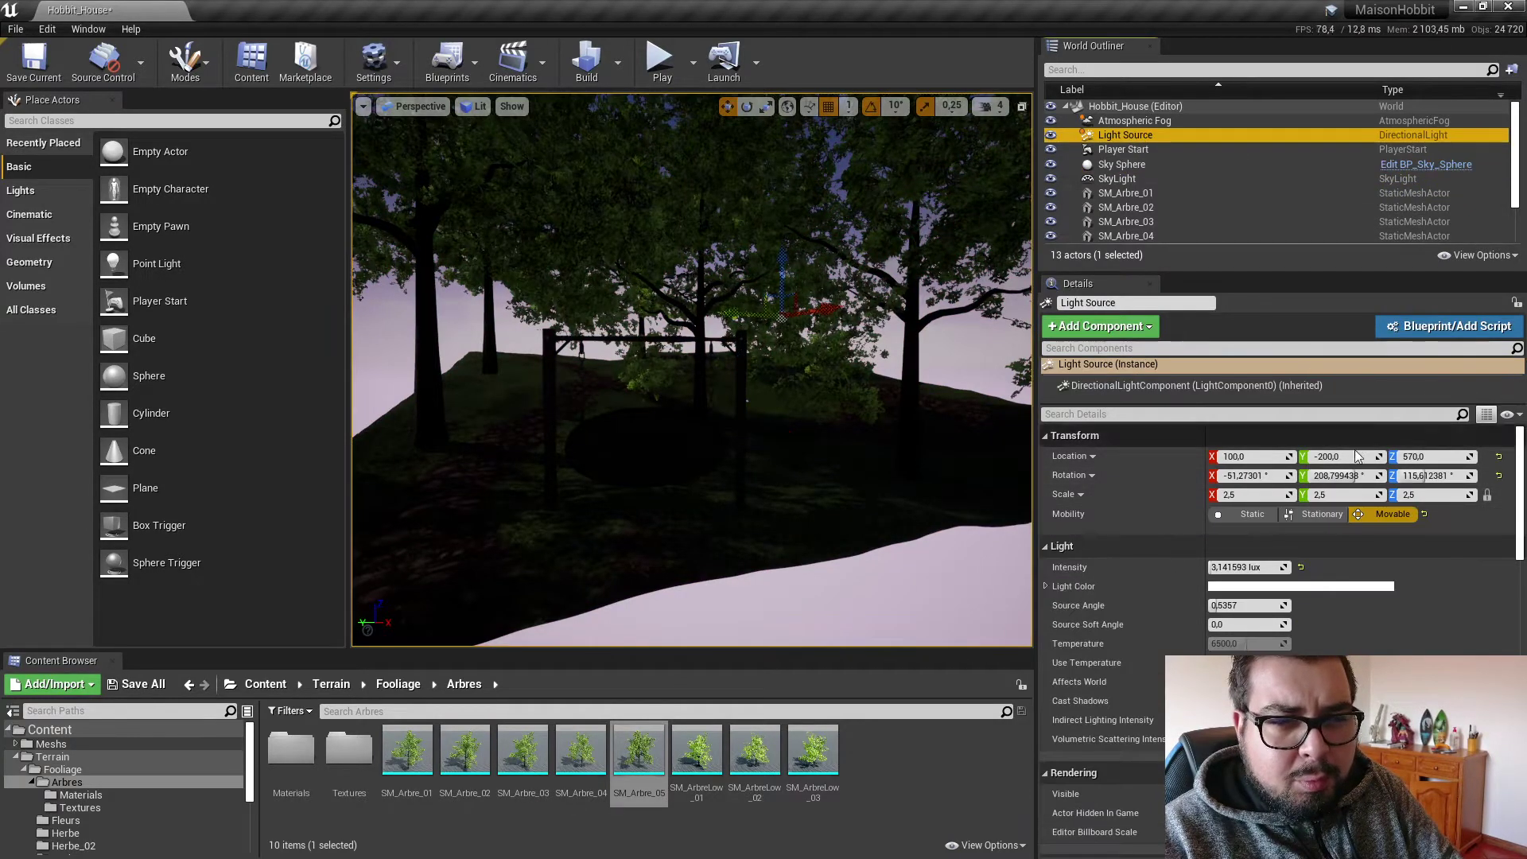
pyautogui.moveTo(1362, 479); pyautogui.dragTo(1312, 479)
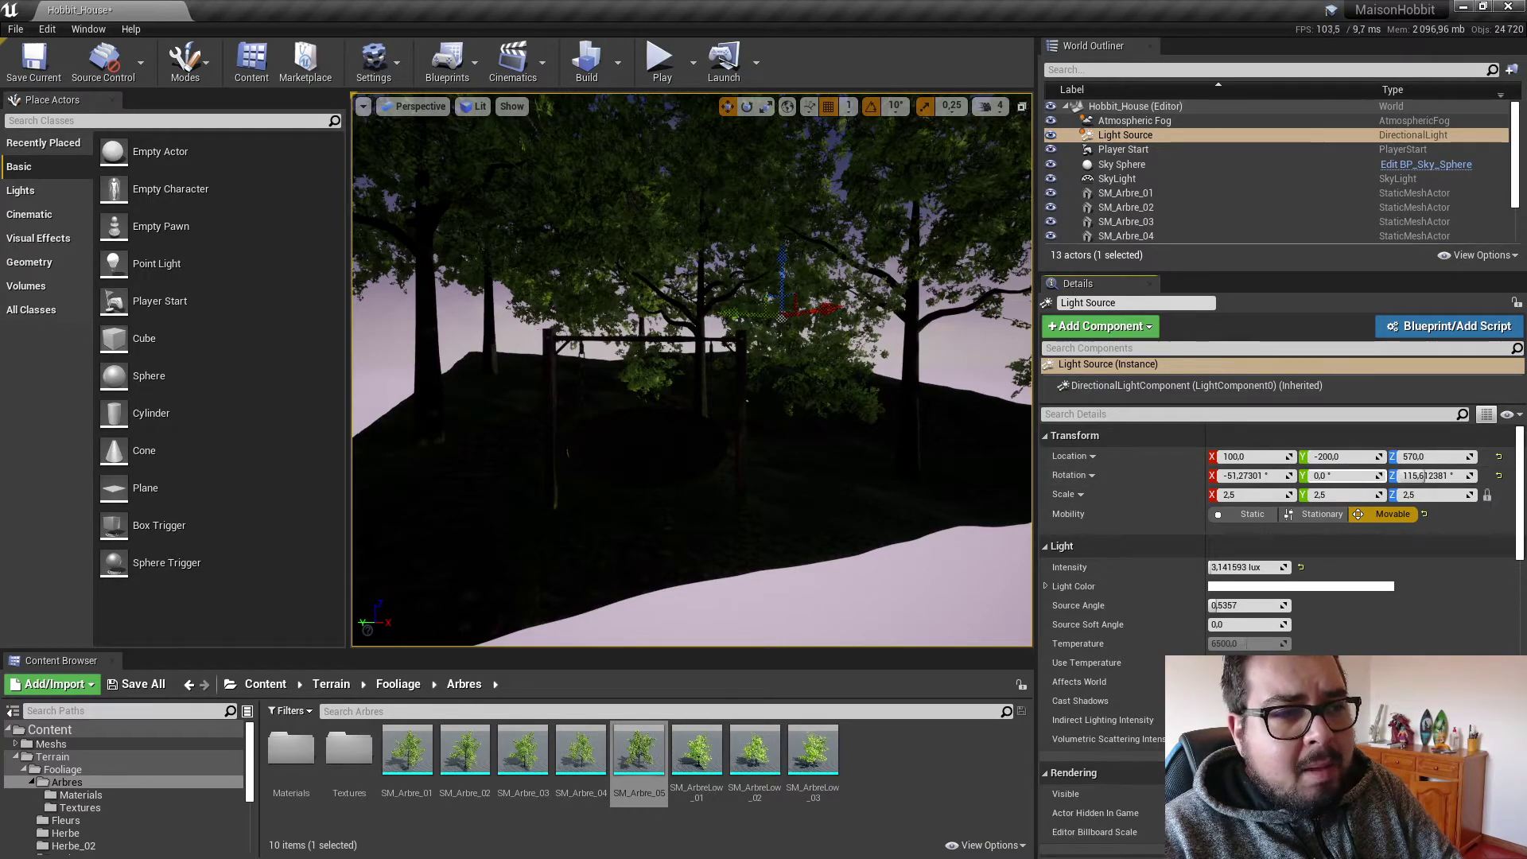
pyautogui.moveTo(877, 367); pyautogui.dragTo(672, 570, button='right')
pyautogui.moveTo(917, 350); pyautogui.dragTo(917, 351, button='right')
pyautogui.moveTo(1424, 476)
pyautogui.mouseDown()
pyautogui.moveTo(1446, 476)
pyautogui.moveTo(1394, 476)
pyautogui.mouseUp()
pyautogui.moveTo(721, 324); pyautogui.dragTo(721, 325, button='right')
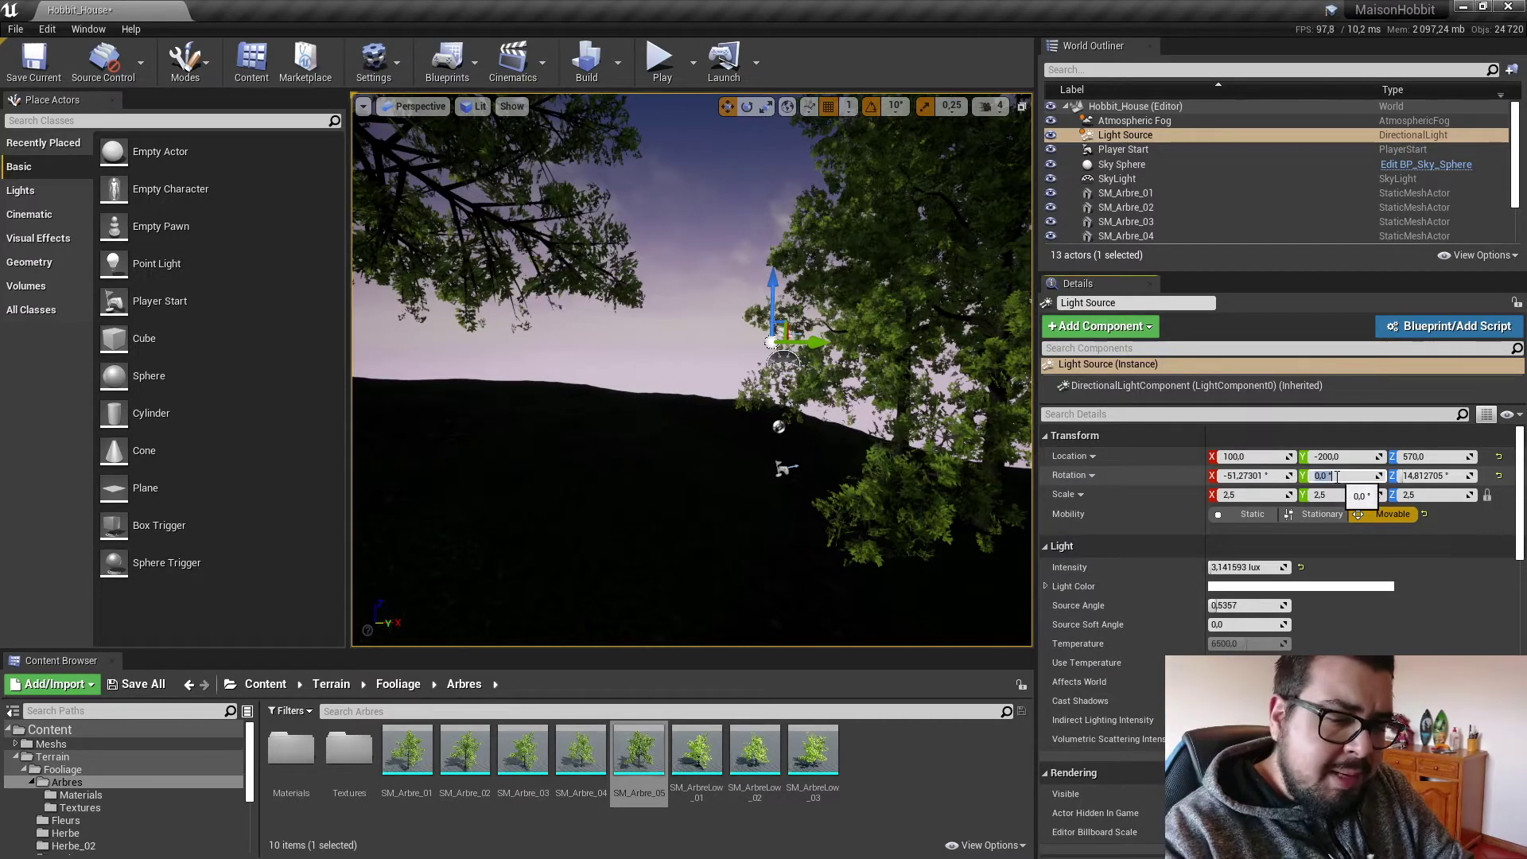
# Try a Y rotation of 15° on the Light Source, refresh the Sky Sphere's material and check the sun's position.
pyautogui.write('15')
pyautogui.press('Return')
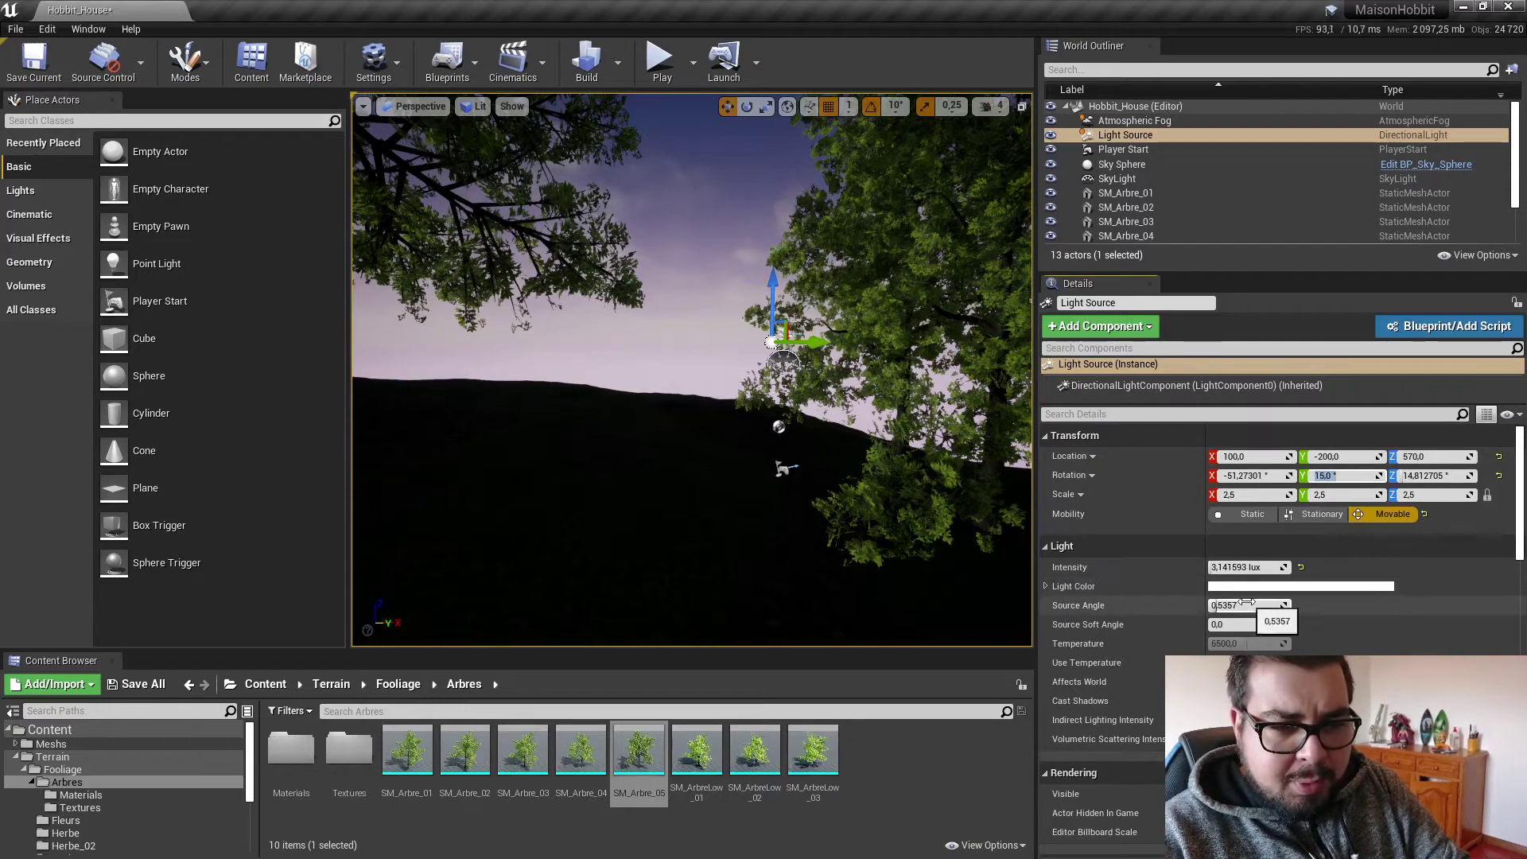
pyautogui.click(1125, 164)
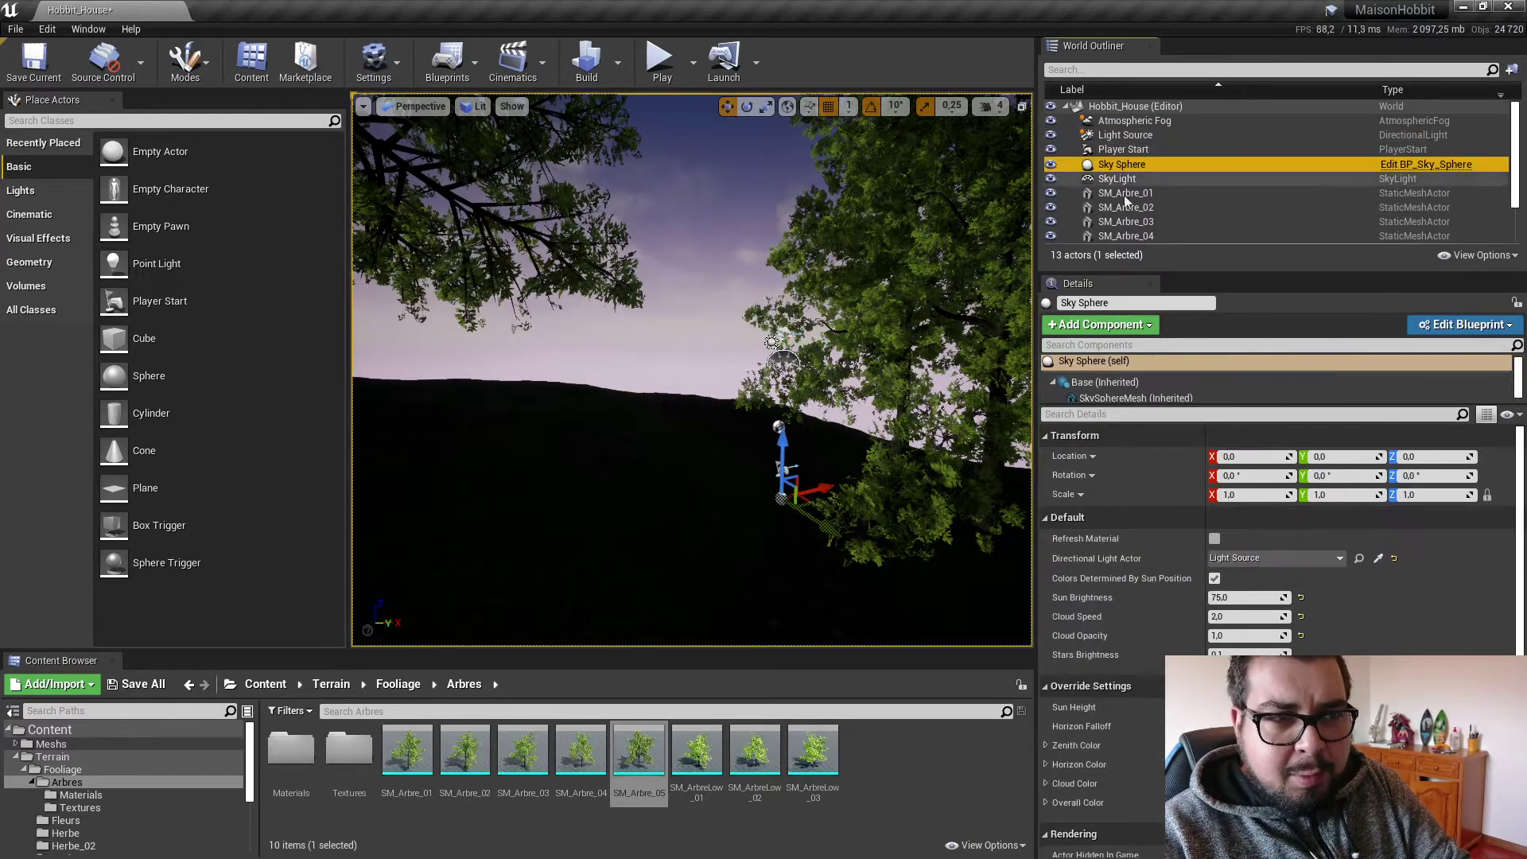
pyautogui.click(1214, 538)
pyautogui.moveTo(692, 370); pyautogui.dragTo(690, 424, button='right')
pyautogui.press('s')
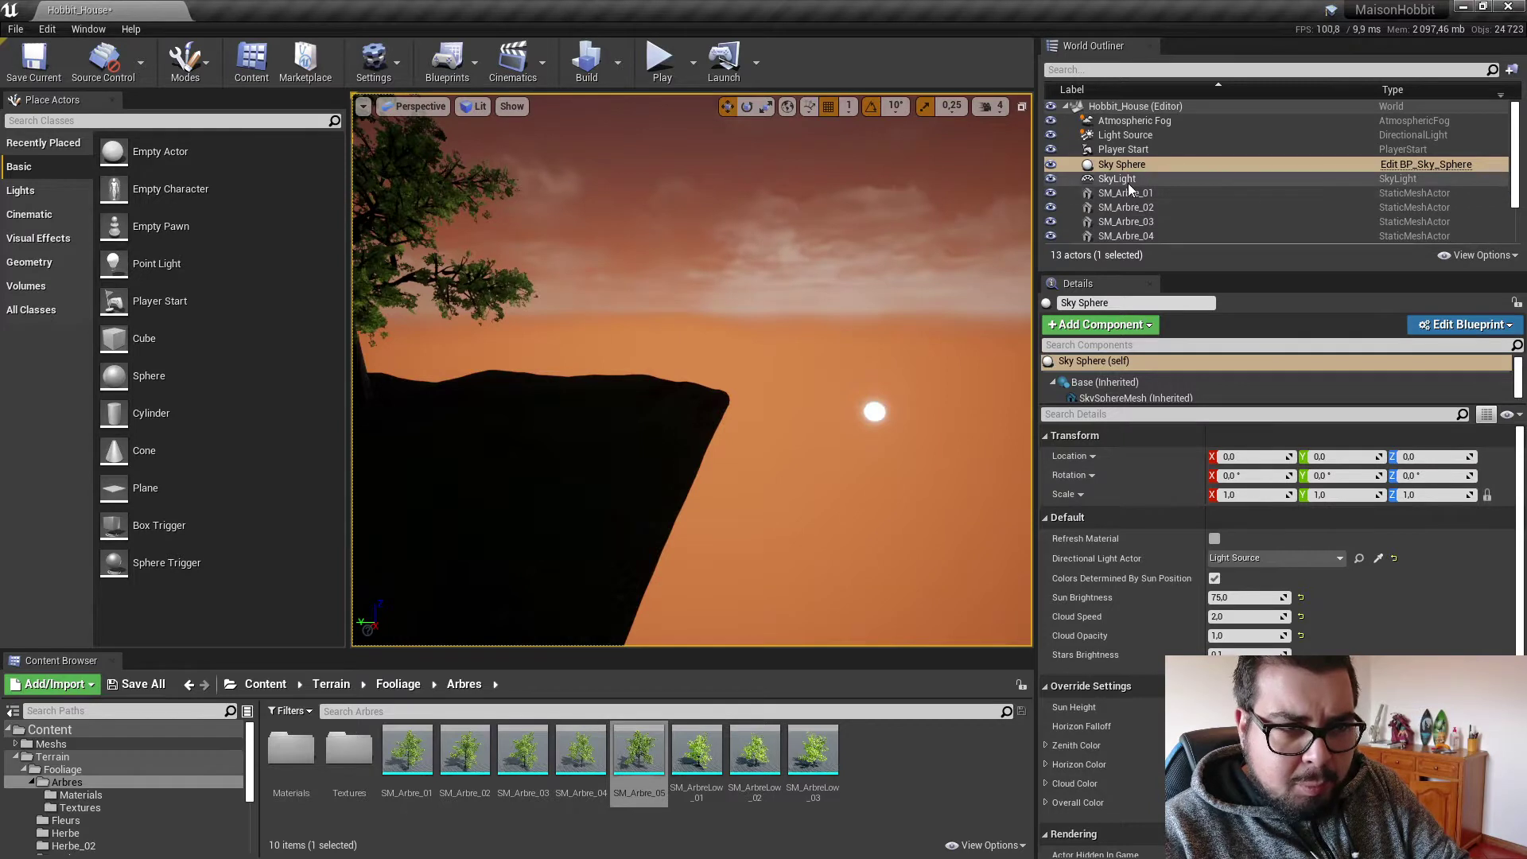
# Try a Y rotation of 35° on the Light Source, refresh the Sky Sphere's material and check the sun over the terrain.
pyautogui.click(1142, 137)
pyautogui.click(1332, 475)
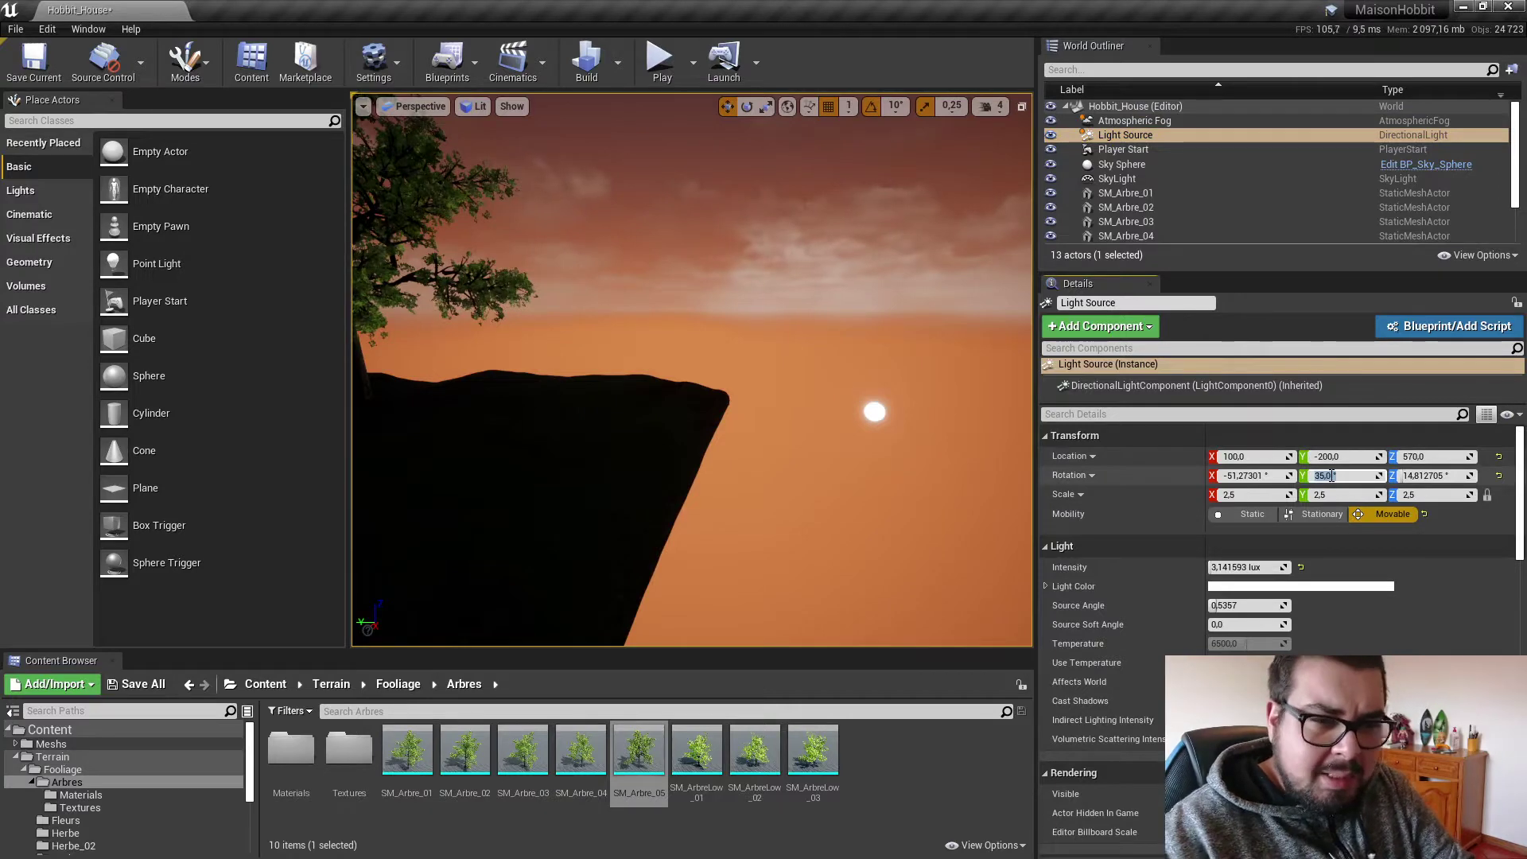
pyautogui.click(1121, 163)
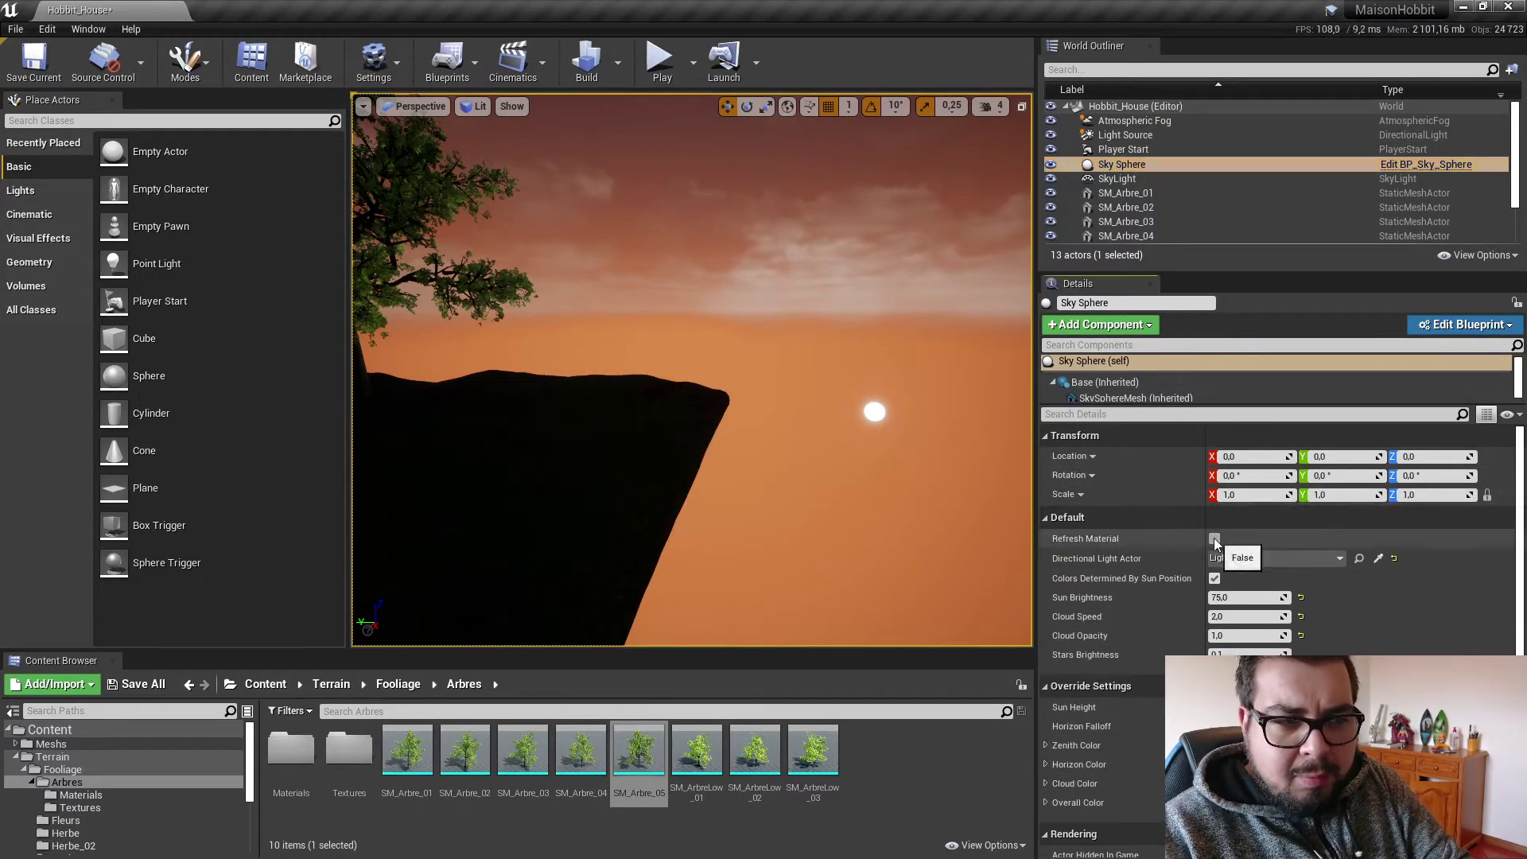
pyautogui.click(1215, 540)
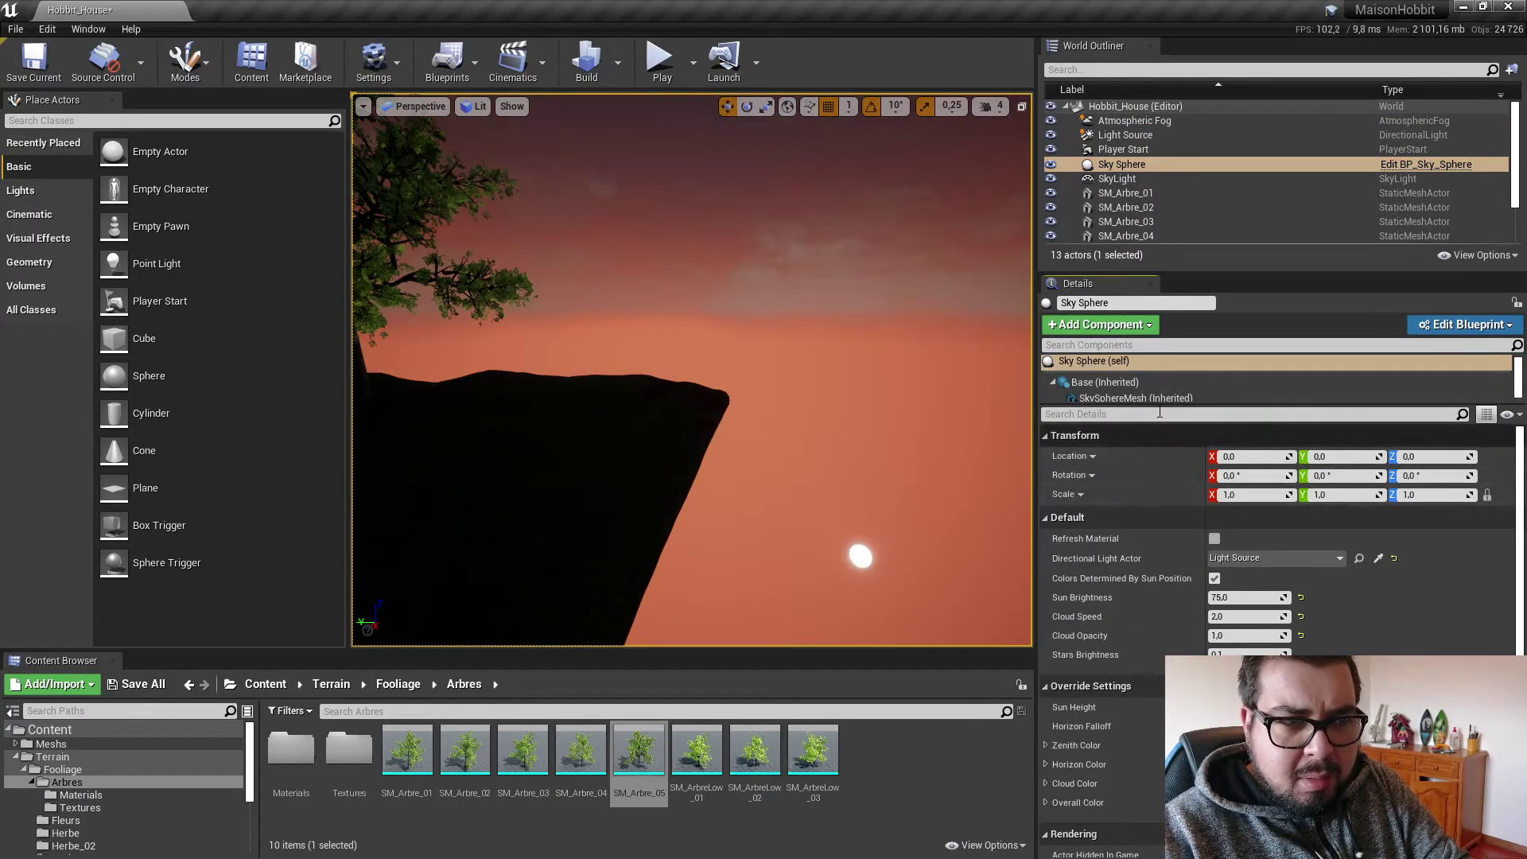
pyautogui.press('s')
pyautogui.moveTo(867, 309); pyautogui.dragTo(803, 317, button='right')
pyautogui.press('a')
pyautogui.press('w')
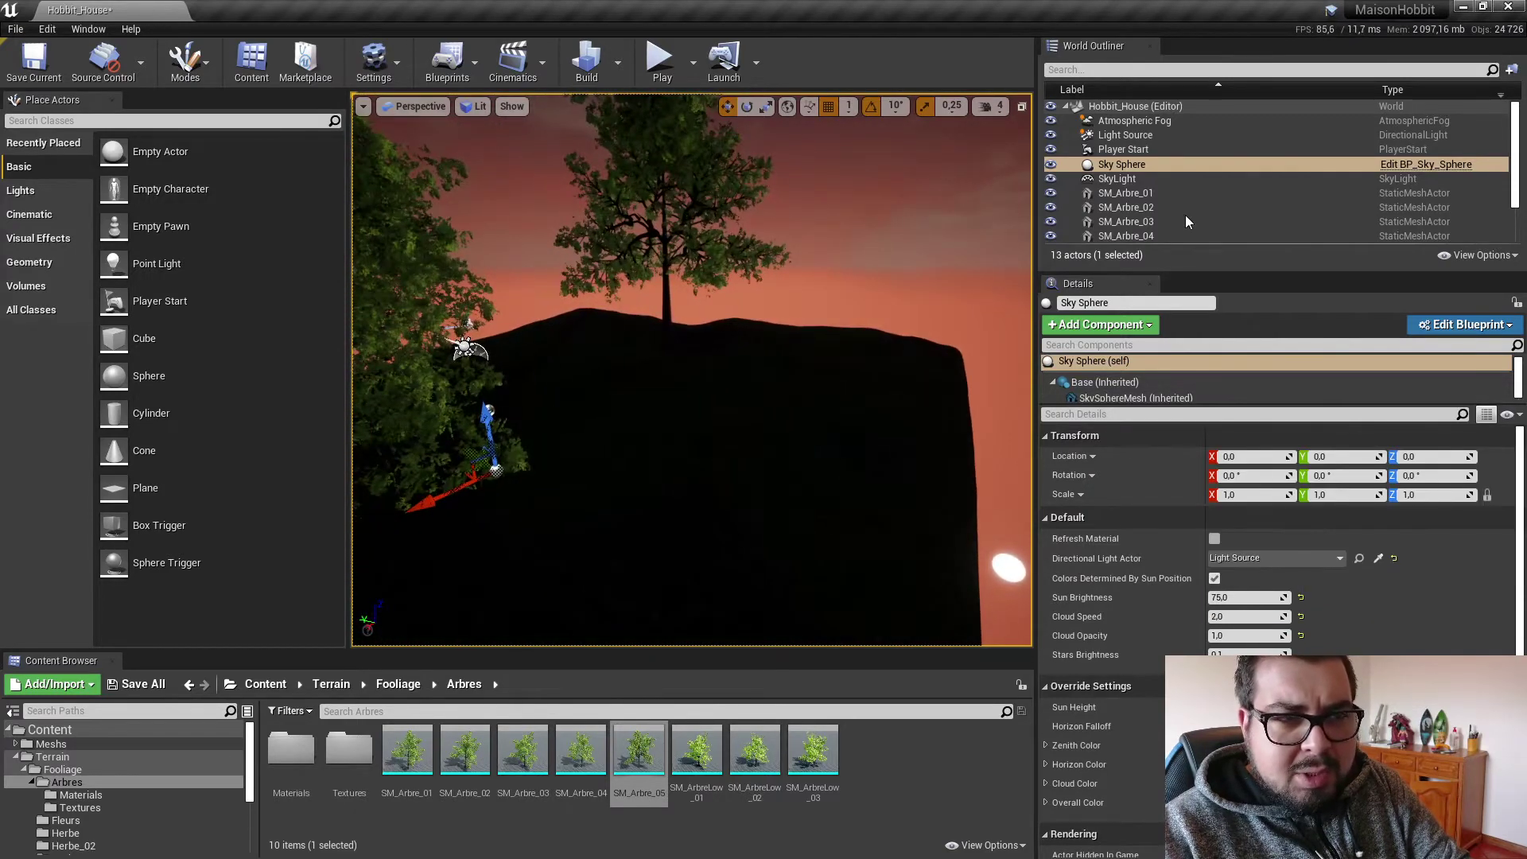
# Return the Light Source's Y rotation to 0°.
pyautogui.click(1125, 122)
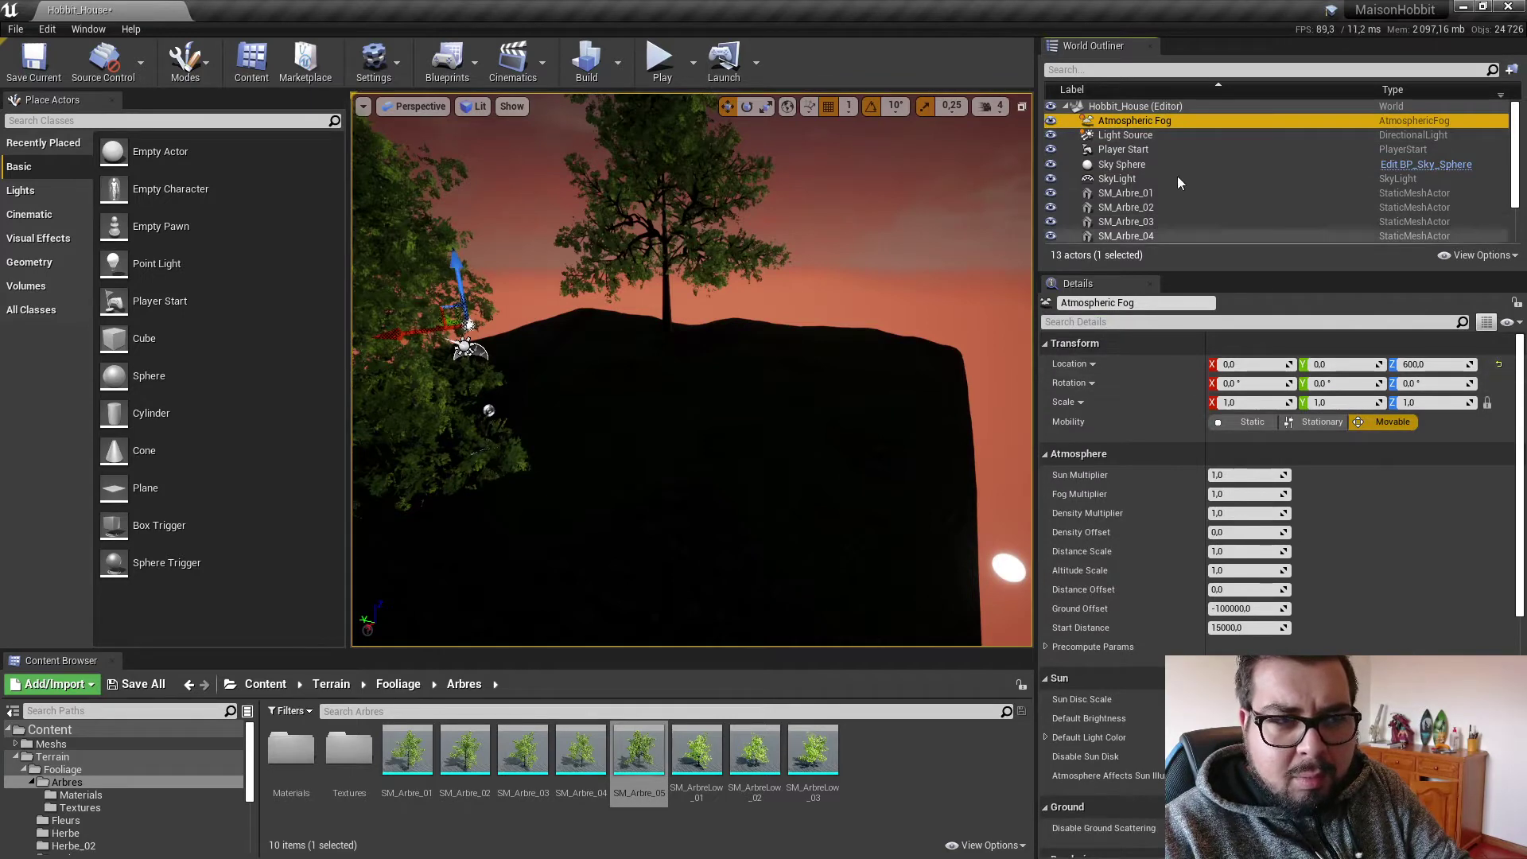
pyautogui.click(1143, 135)
pyautogui.click(1316, 476)
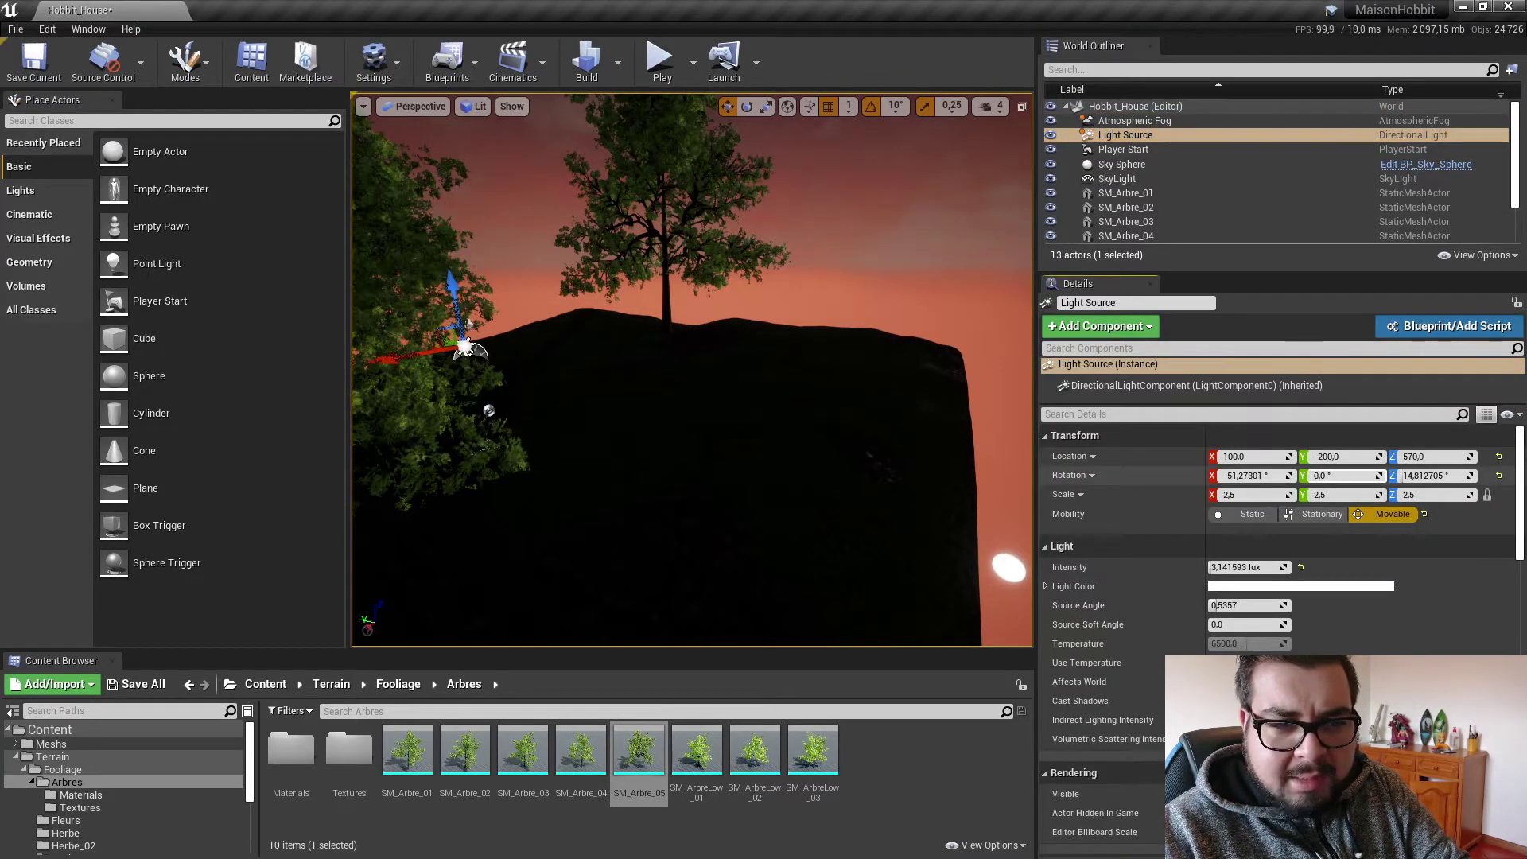
pyautogui.write('0')
pyautogui.press('Return')
pyautogui.moveTo(1319, 476)
pyautogui.mouseDown()
pyautogui.moveTo(1364, 476)
pyautogui.moveTo(1309, 476)
pyautogui.mouseUp()
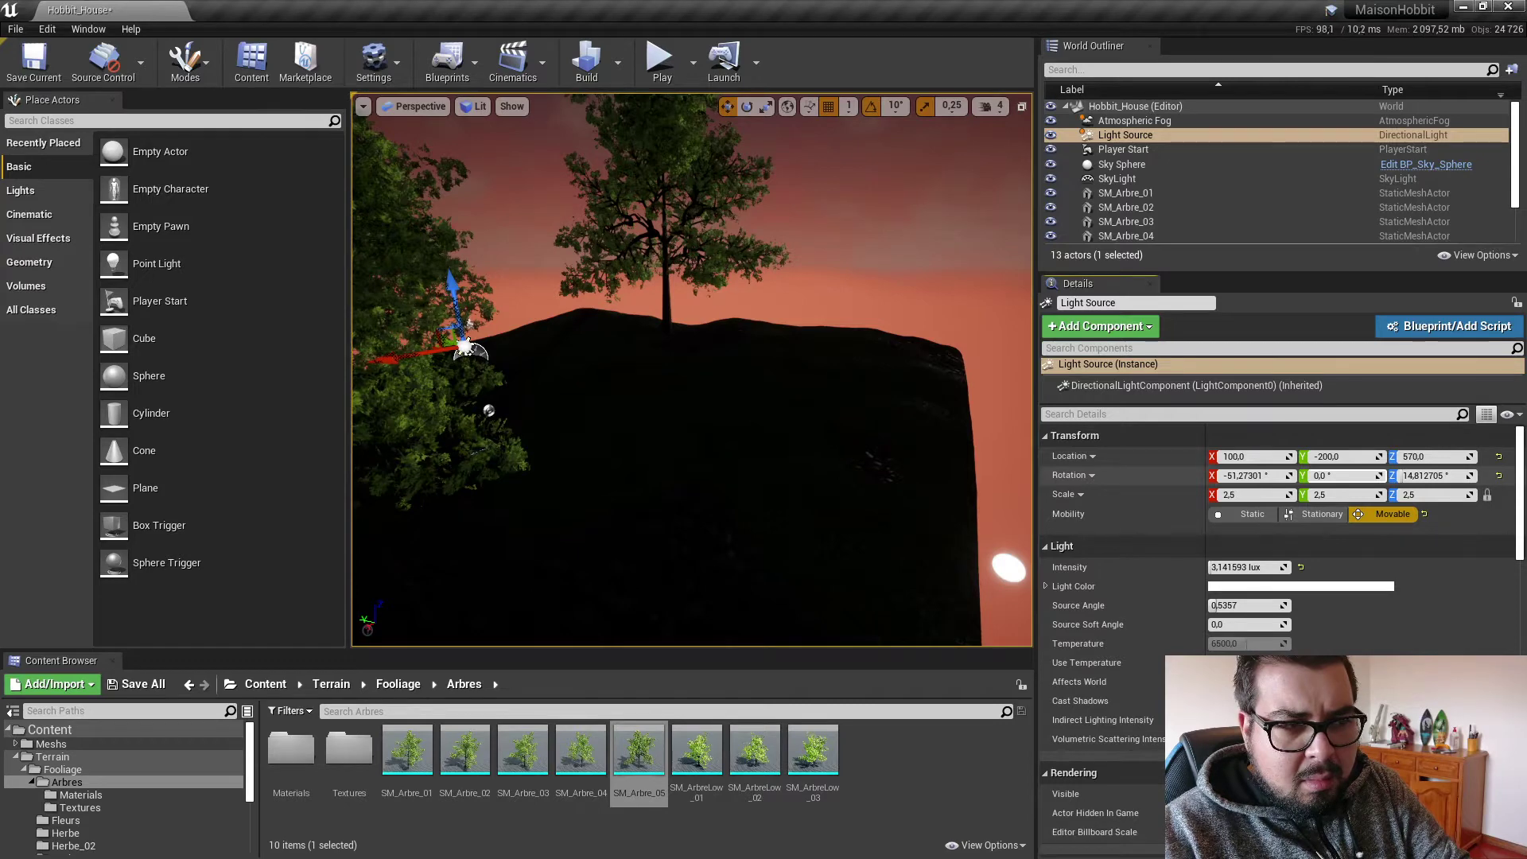
# Set the Light Source's X rotation to 90° and refresh the Sky Sphere's material.
pyautogui.press('s')
pyautogui.moveTo(827, 366); pyautogui.dragTo(733, 341, button='right')
pyautogui.press('e')
pyautogui.press('w')
pyautogui.press('a')
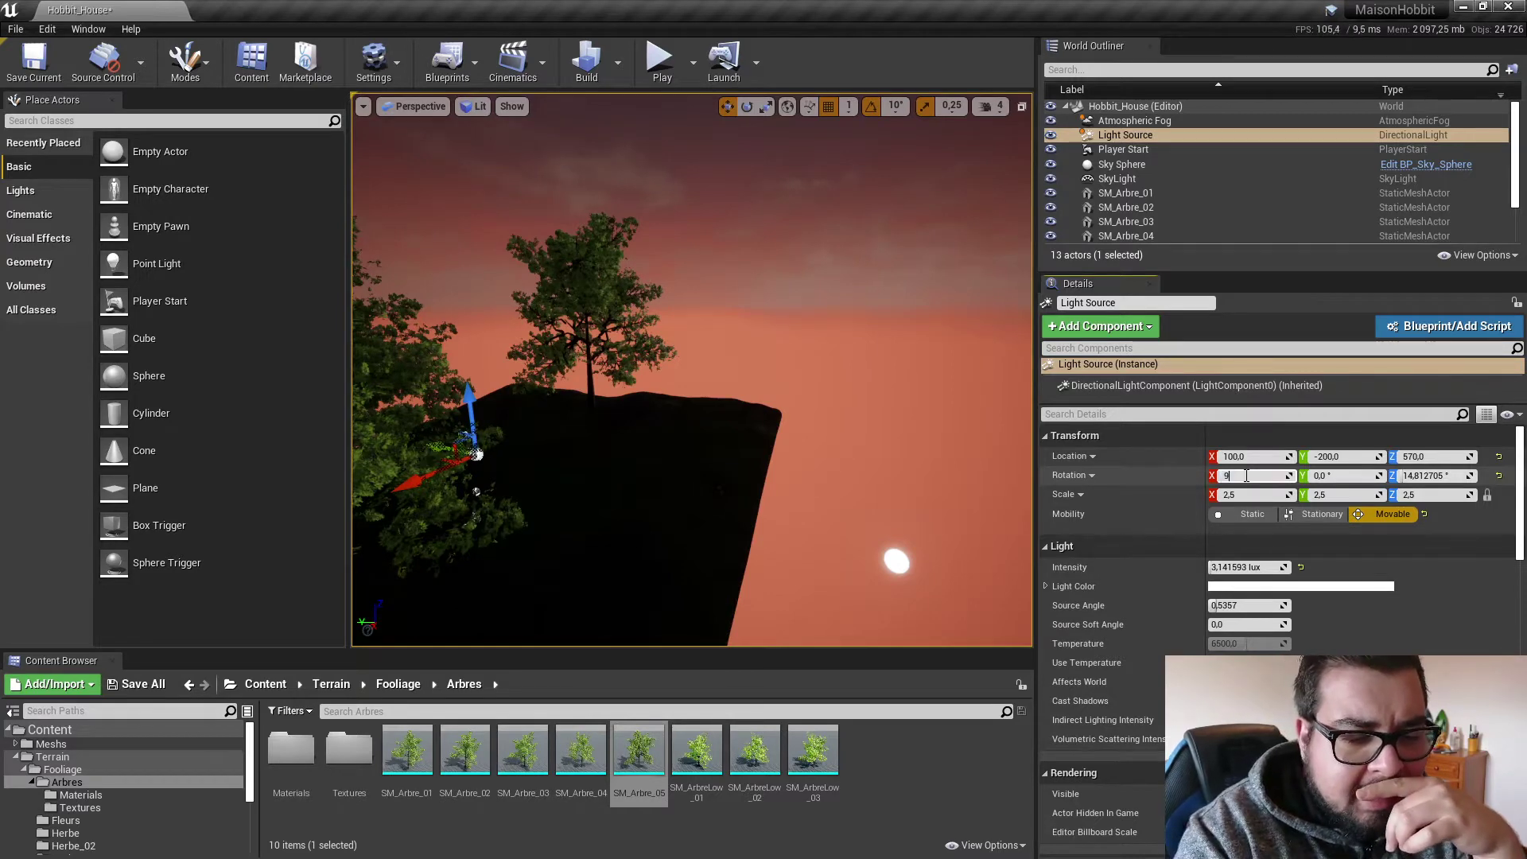
pyautogui.click(1140, 163)
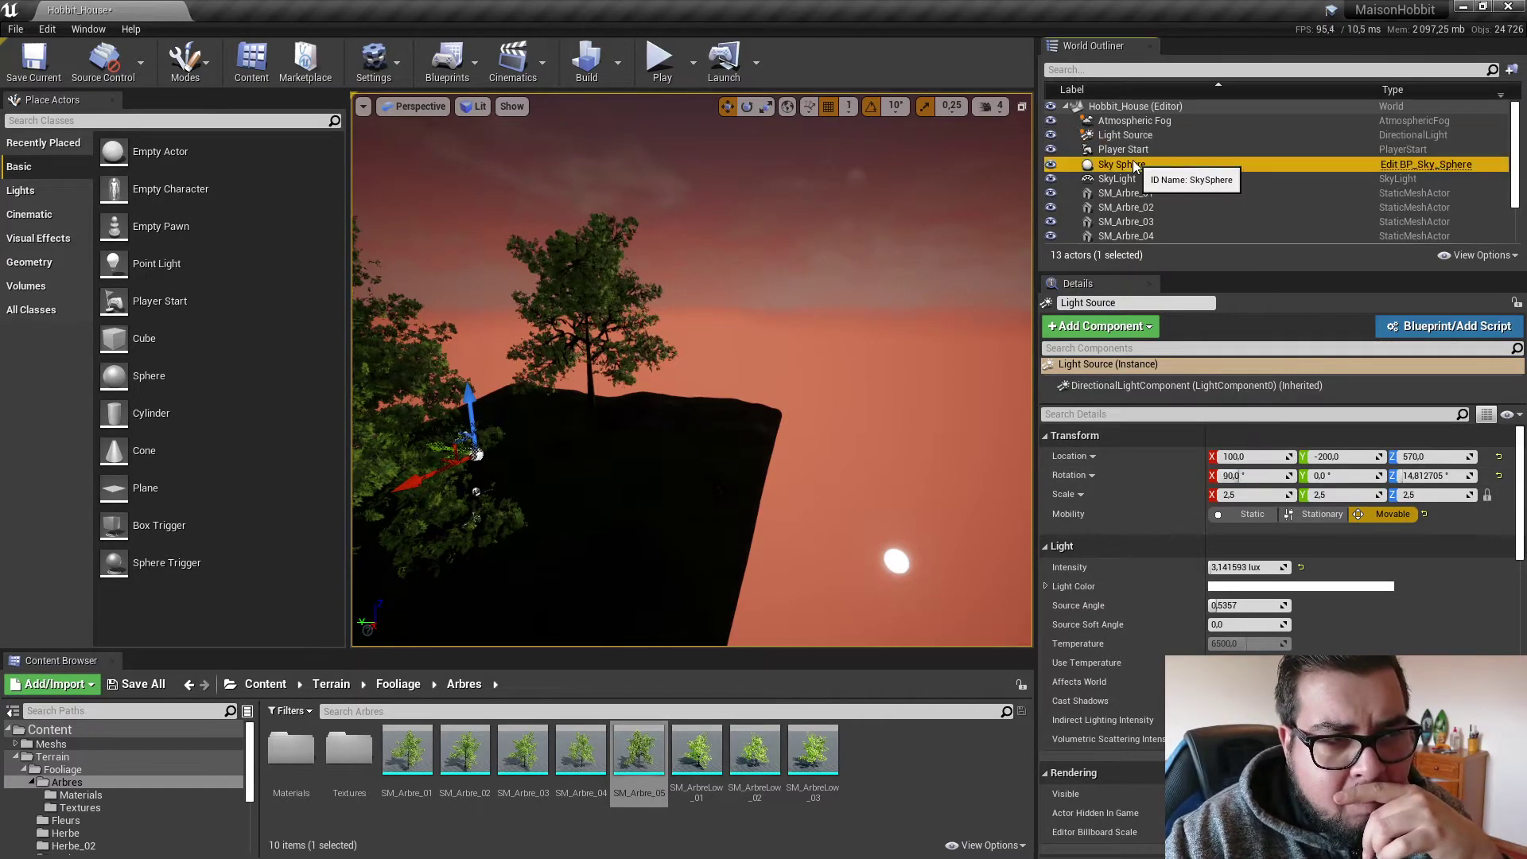
pyautogui.click(1213, 539)
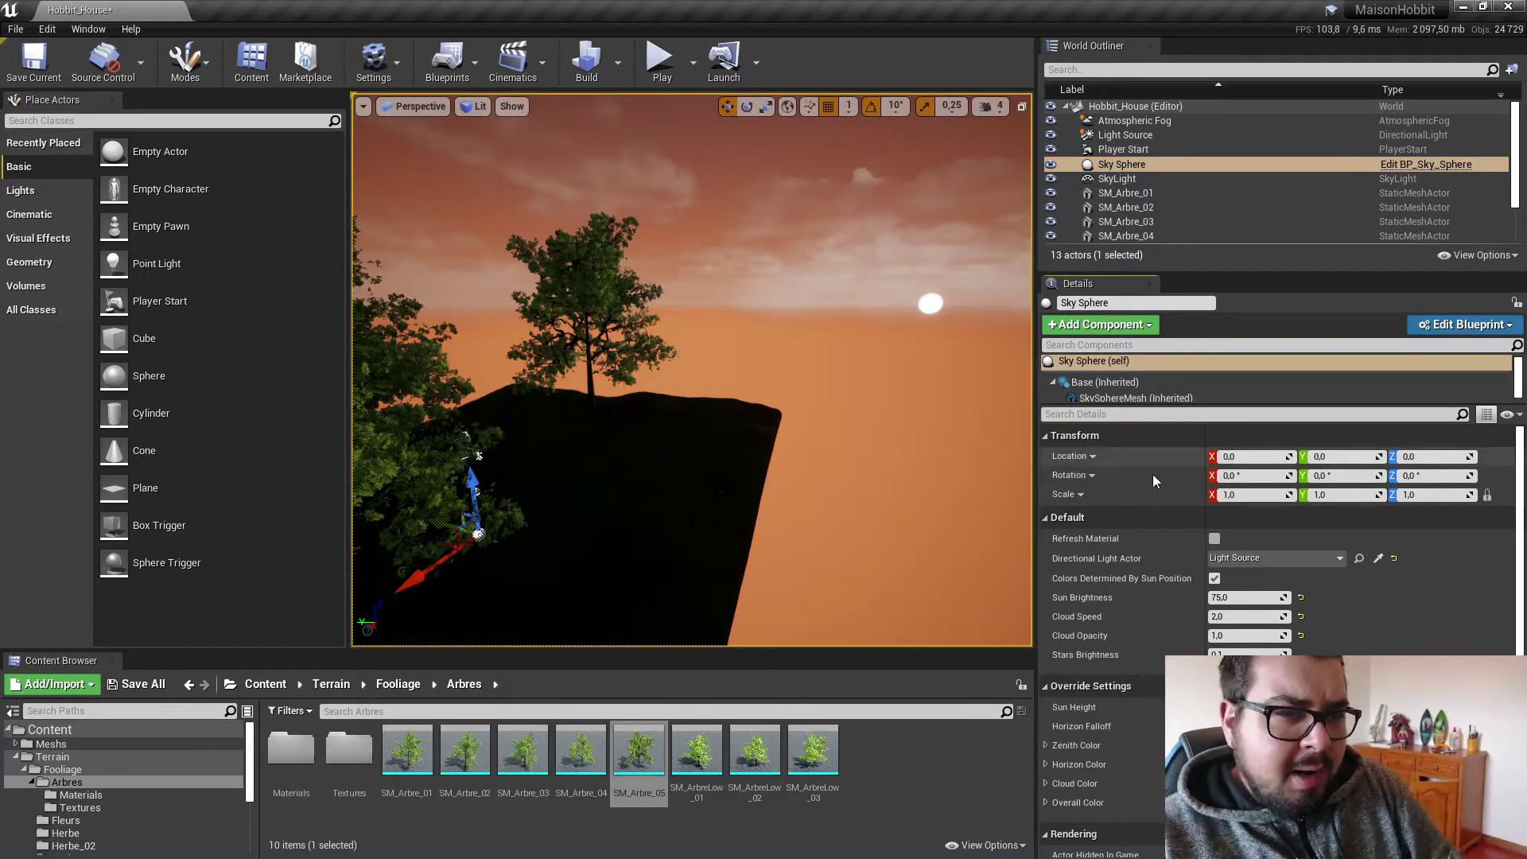
# Set the Light Source's Y rotation to 25° and refresh the Sky Sphere's material again.
pyautogui.click(1134, 135)
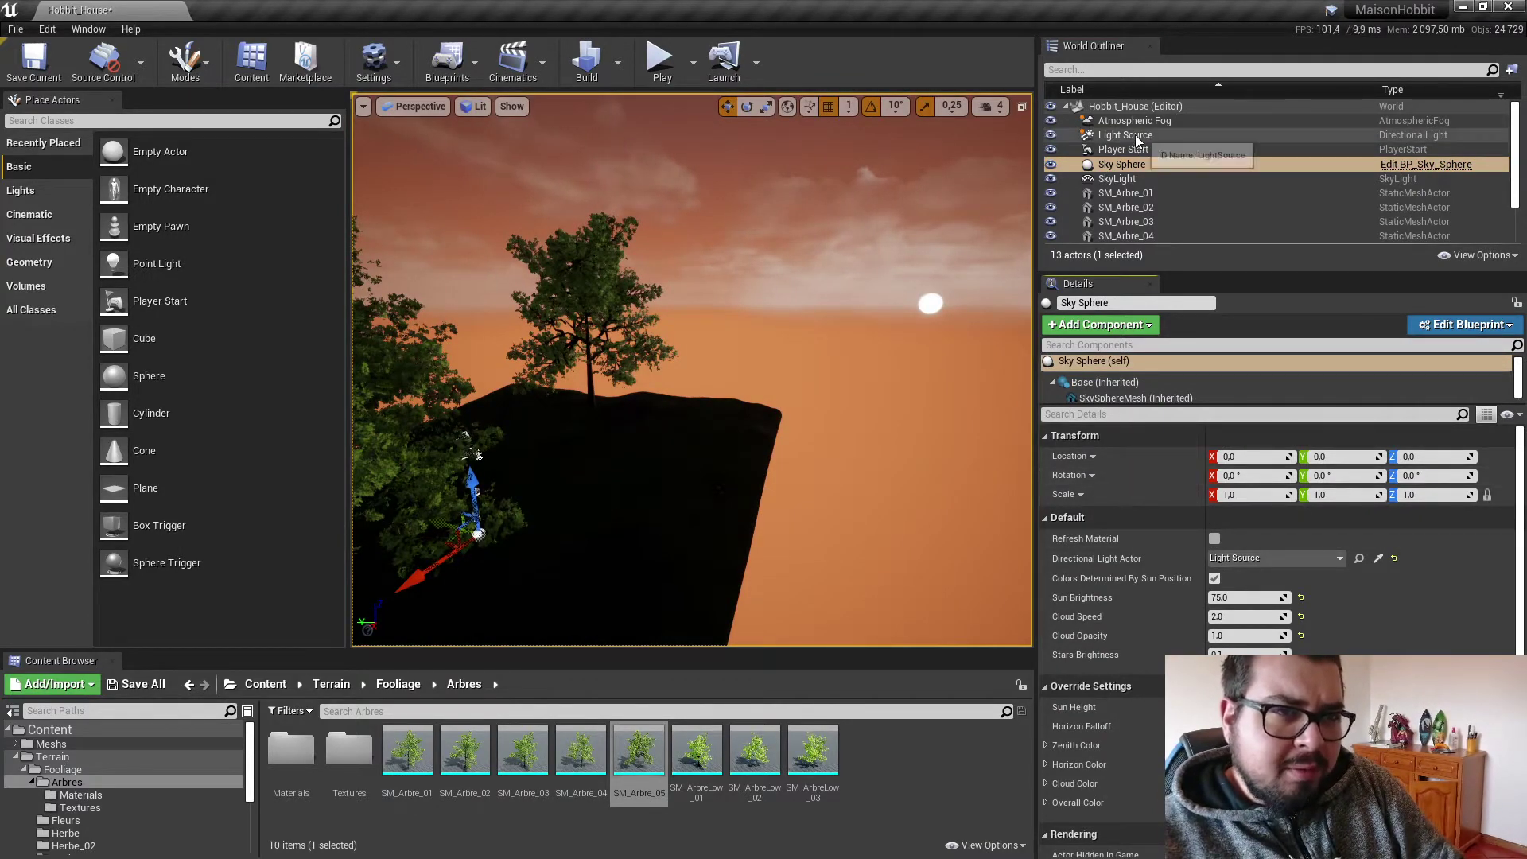
pyautogui.click(1324, 476)
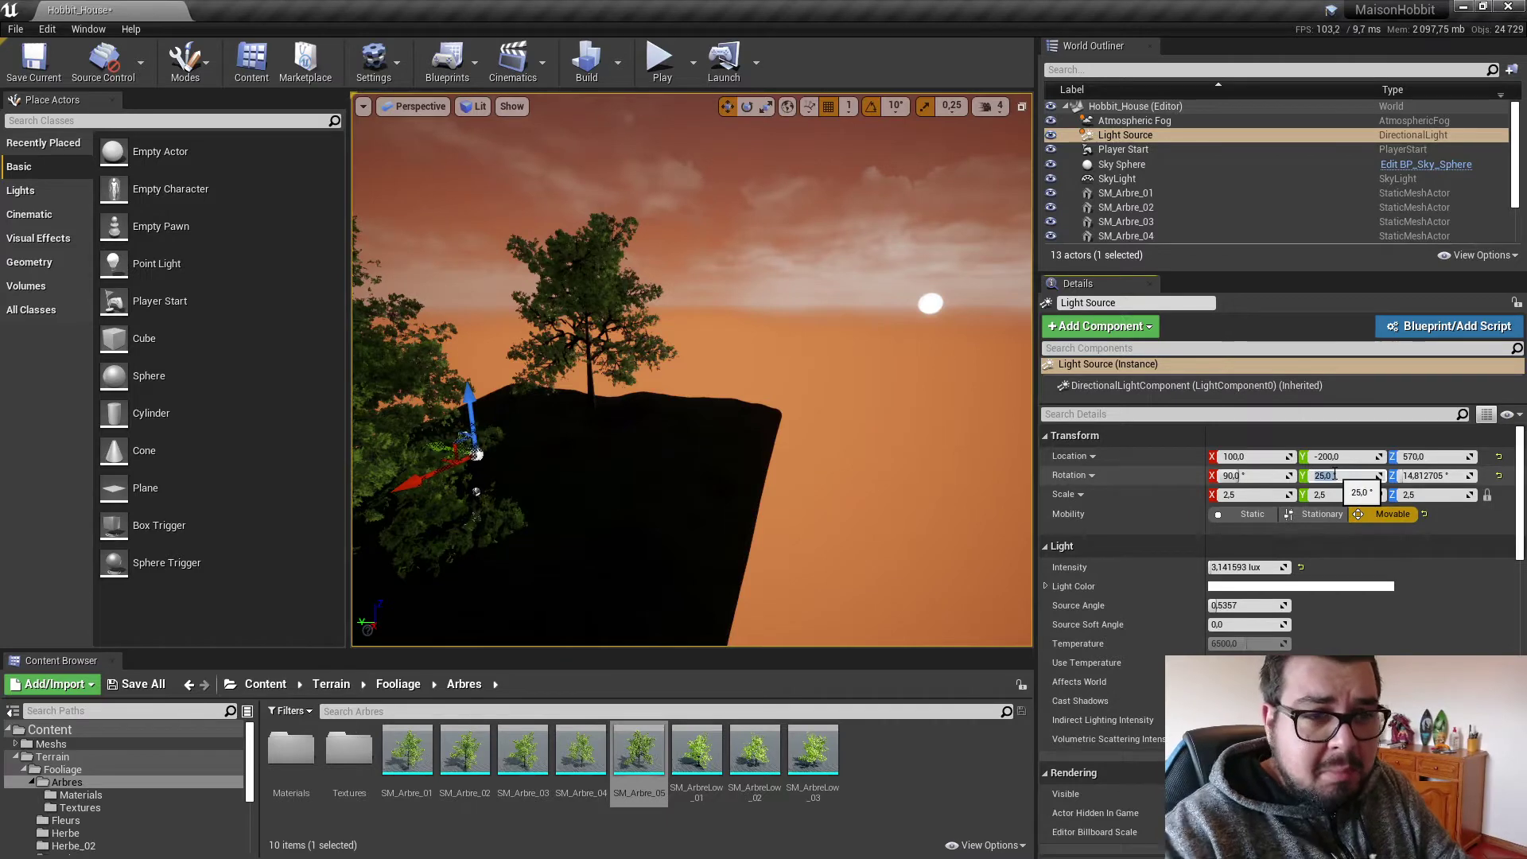
pyautogui.click(1119, 163)
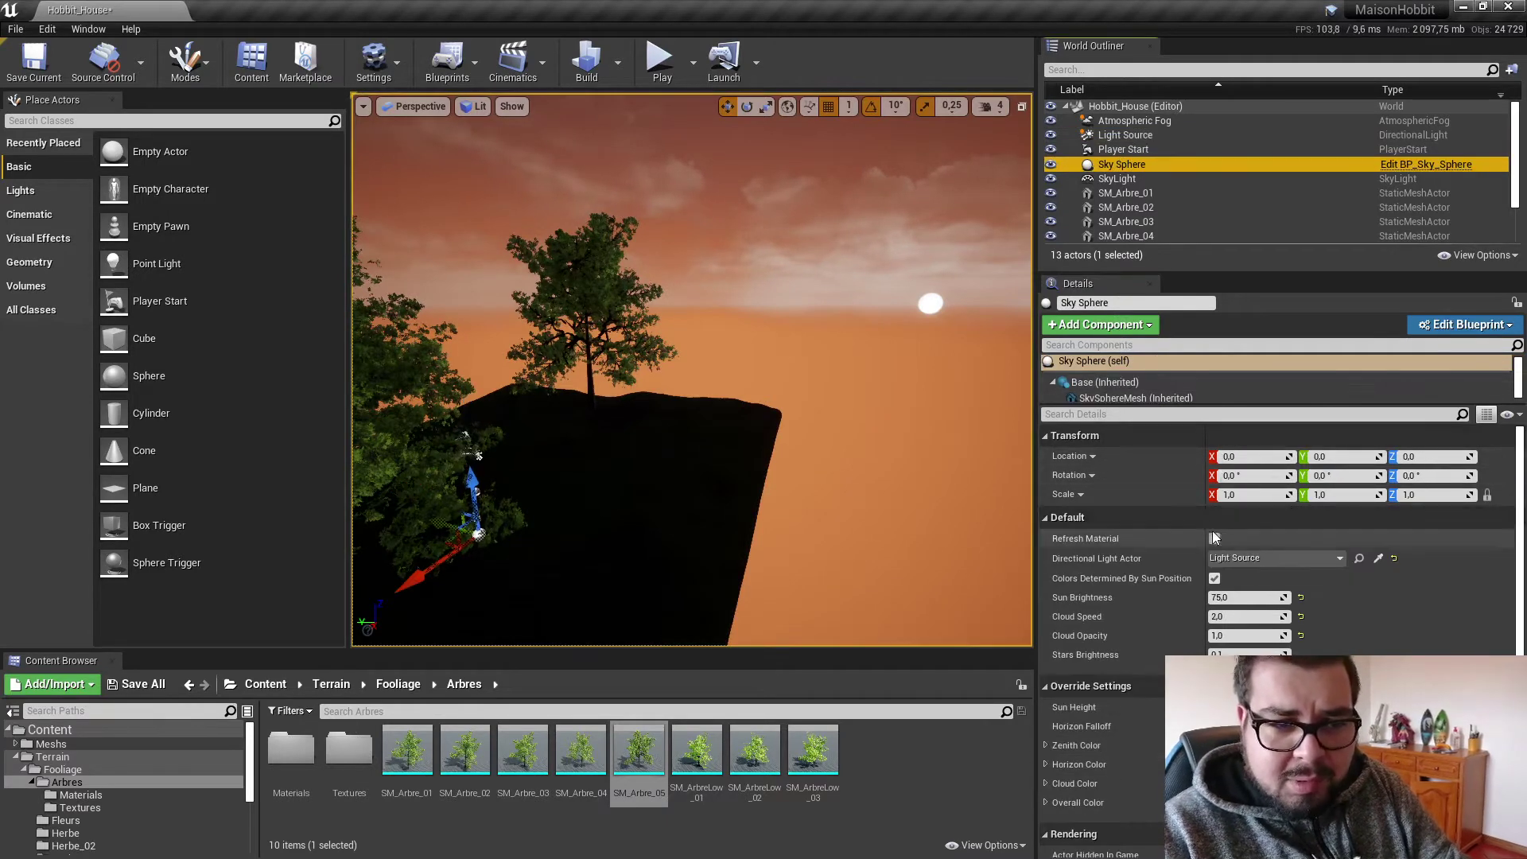
pyautogui.click(1214, 538)
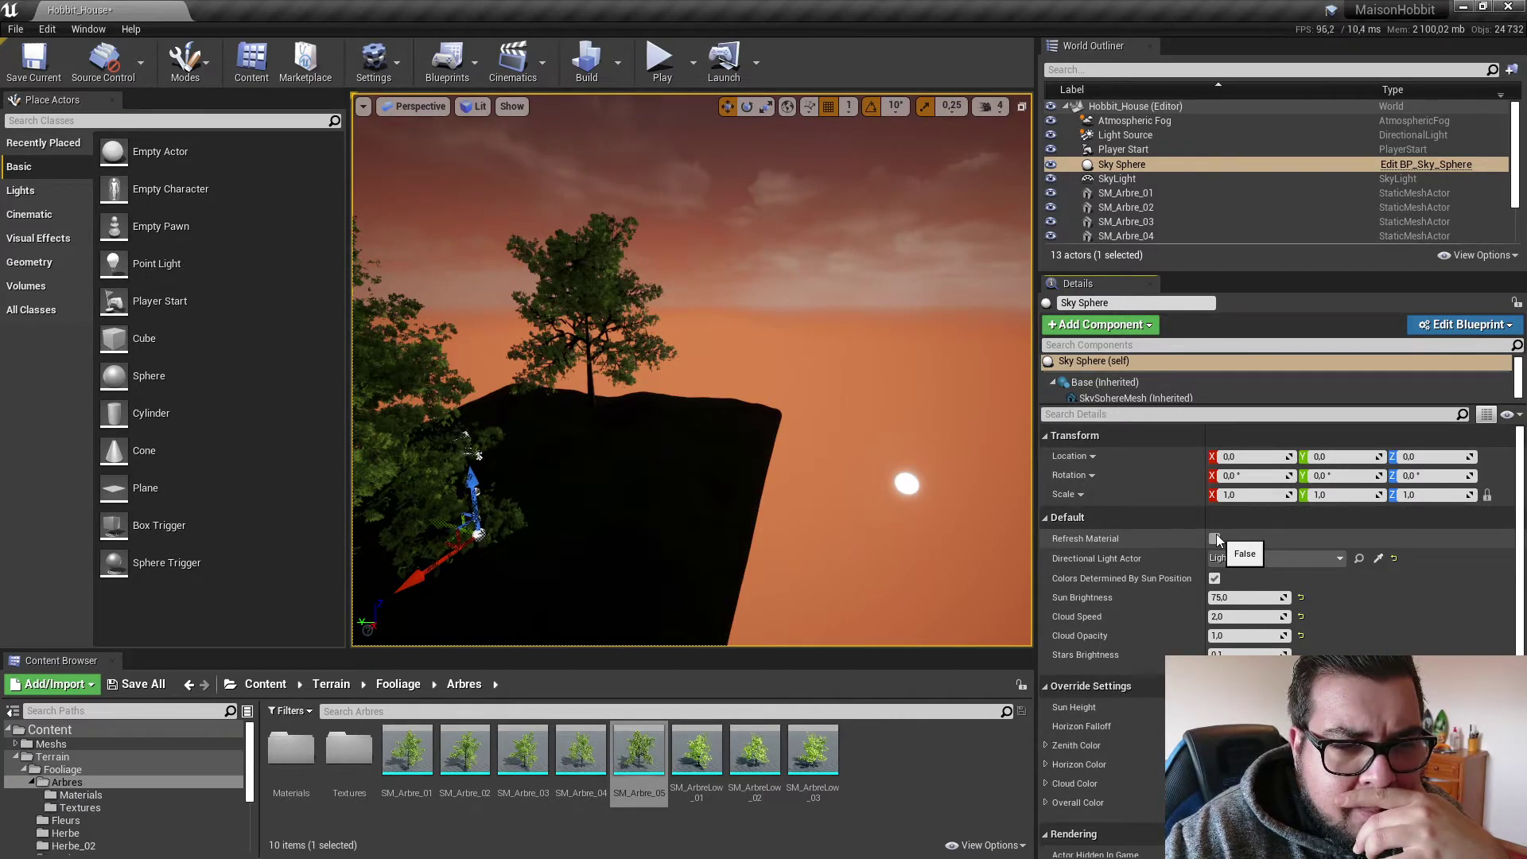
# Set the Light Source's Y rotation back to 0° and turn the light further around its Z axis.
pyautogui.click(1134, 135)
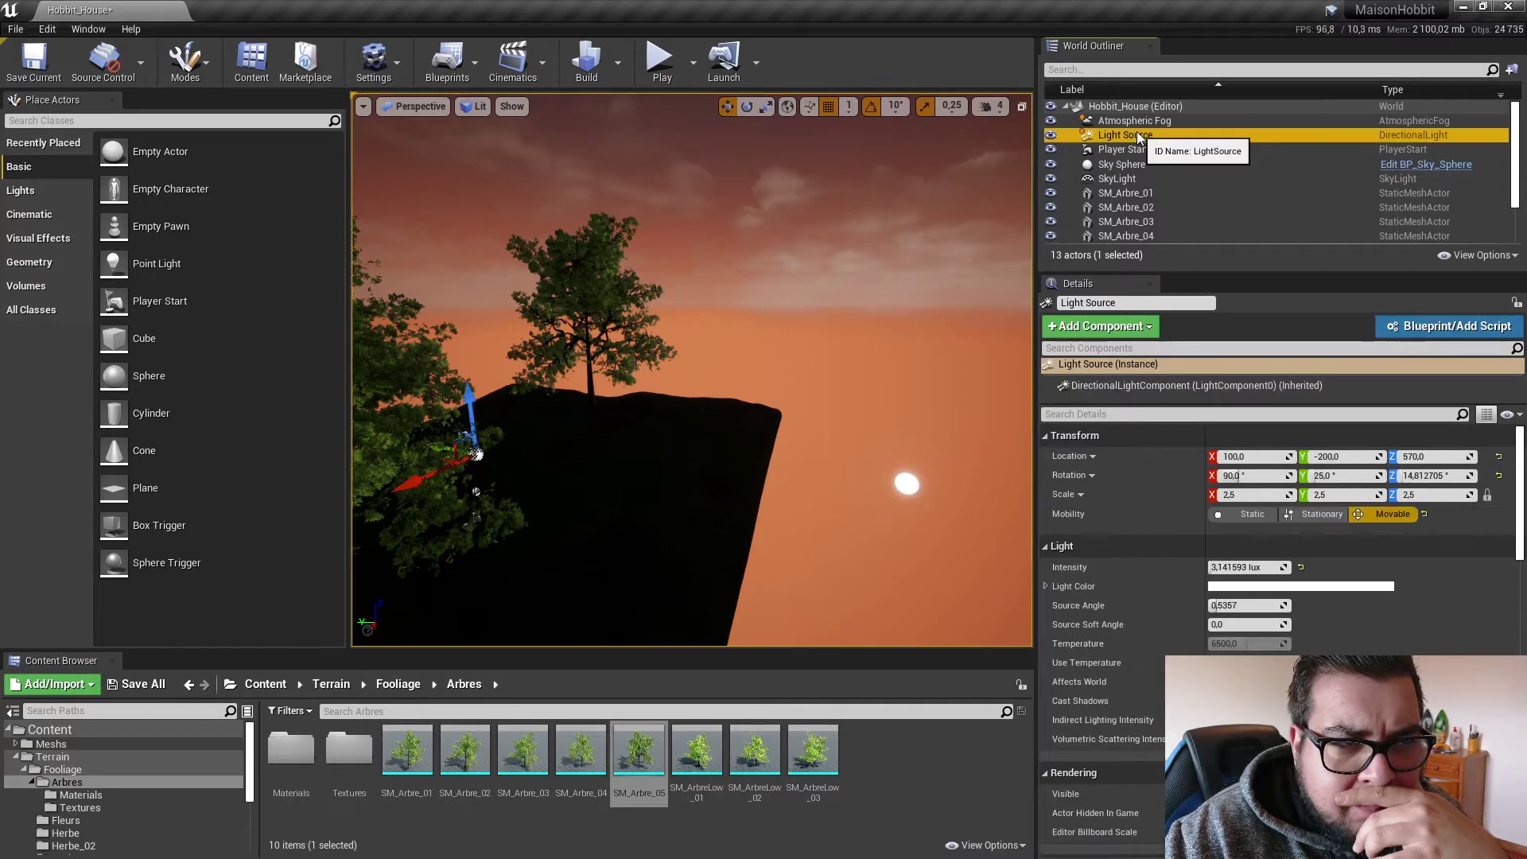
pyautogui.click(1338, 476)
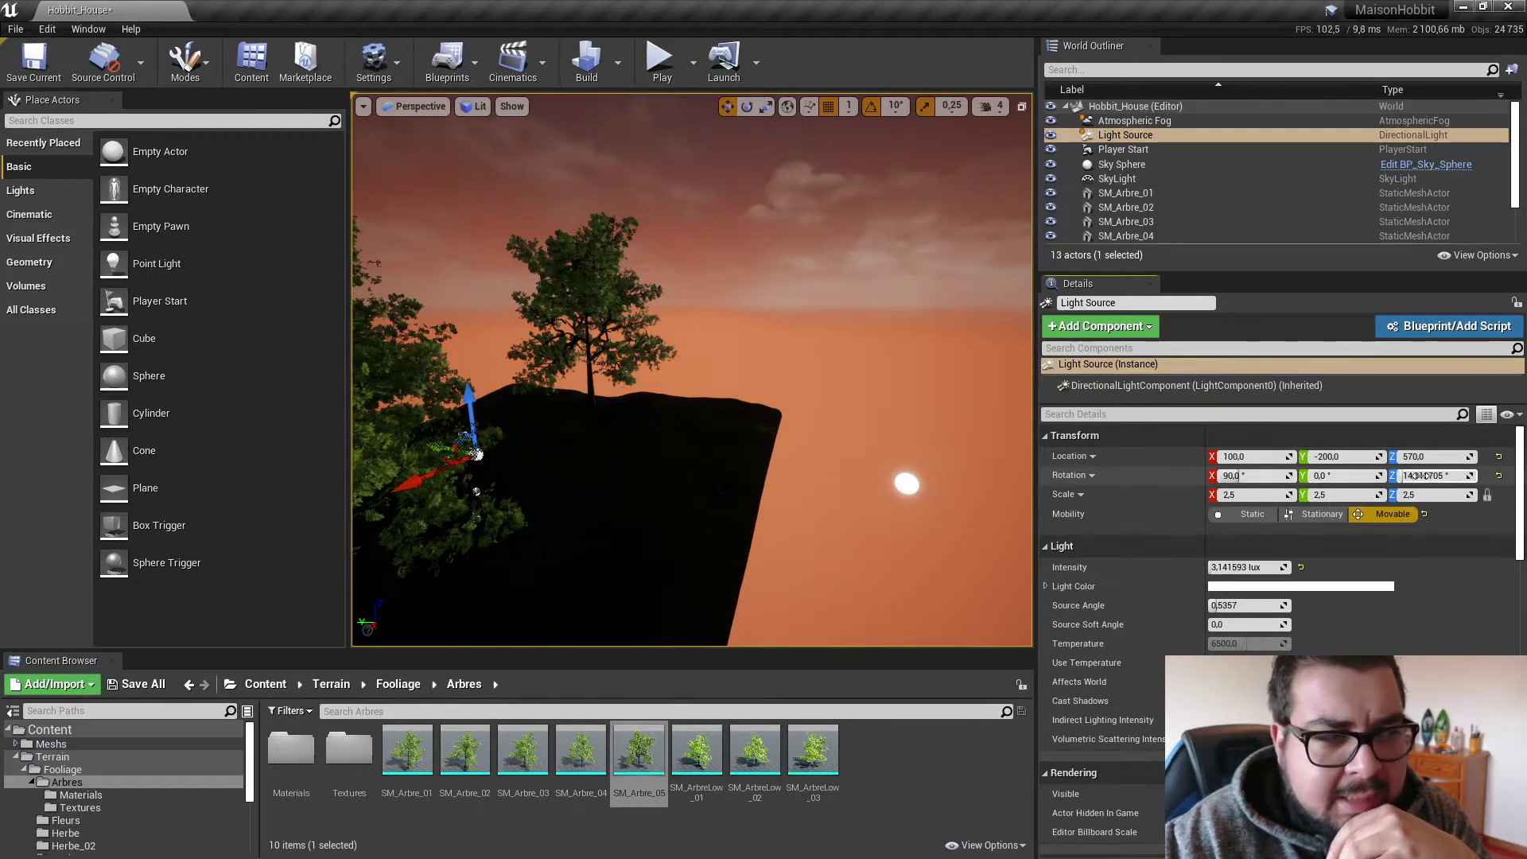
pyautogui.moveTo(1420, 476); pyautogui.dragTo(1408, 476)
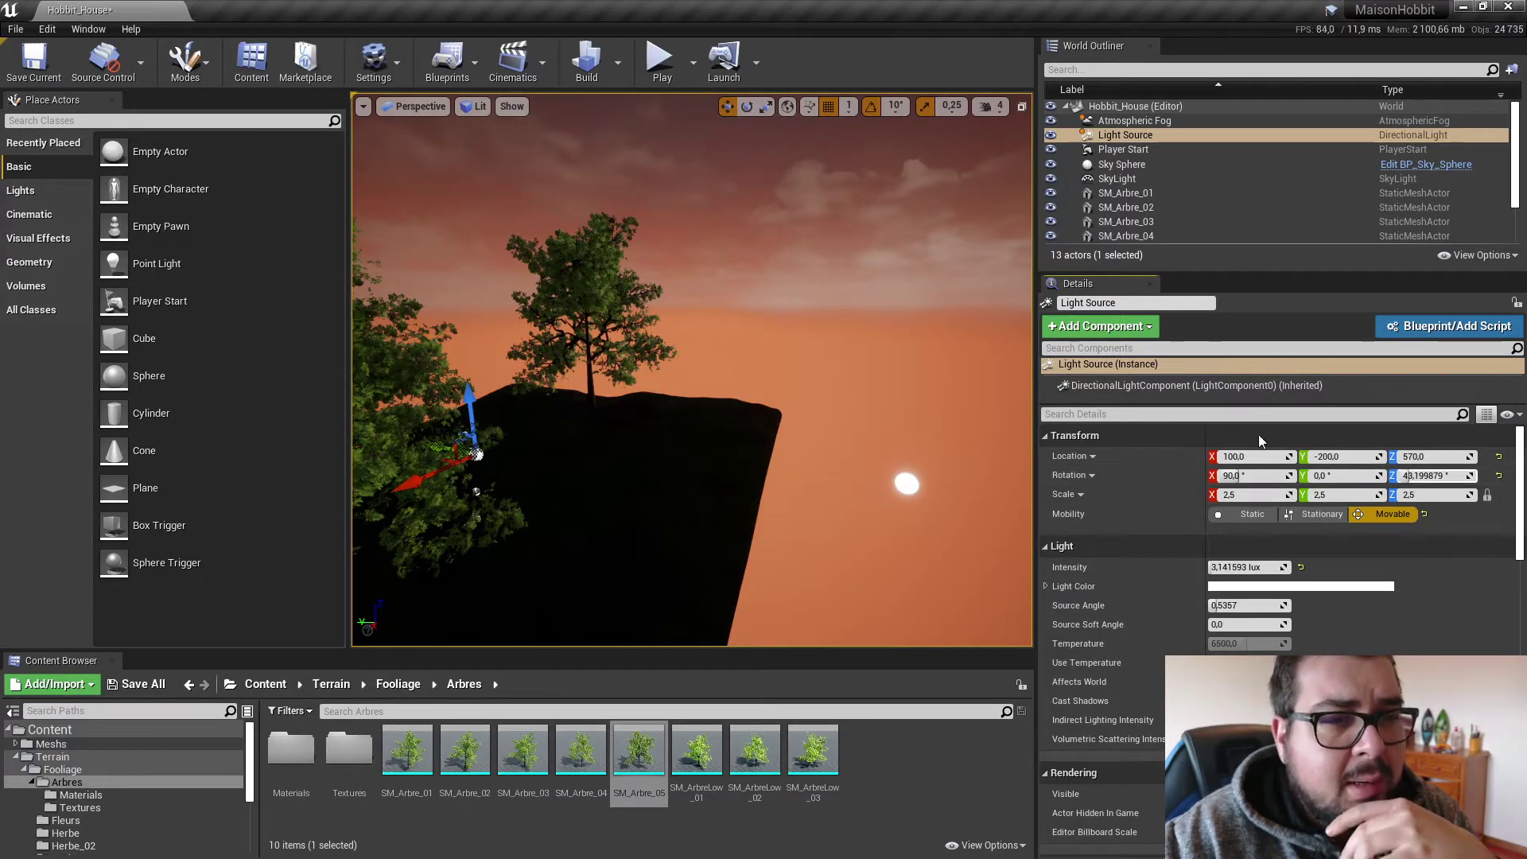
# Refresh the Sky Sphere's material for the turned Light Source and check the sun's position above the horizon.
pyautogui.click(1126, 167)
pyautogui.click(1220, 541)
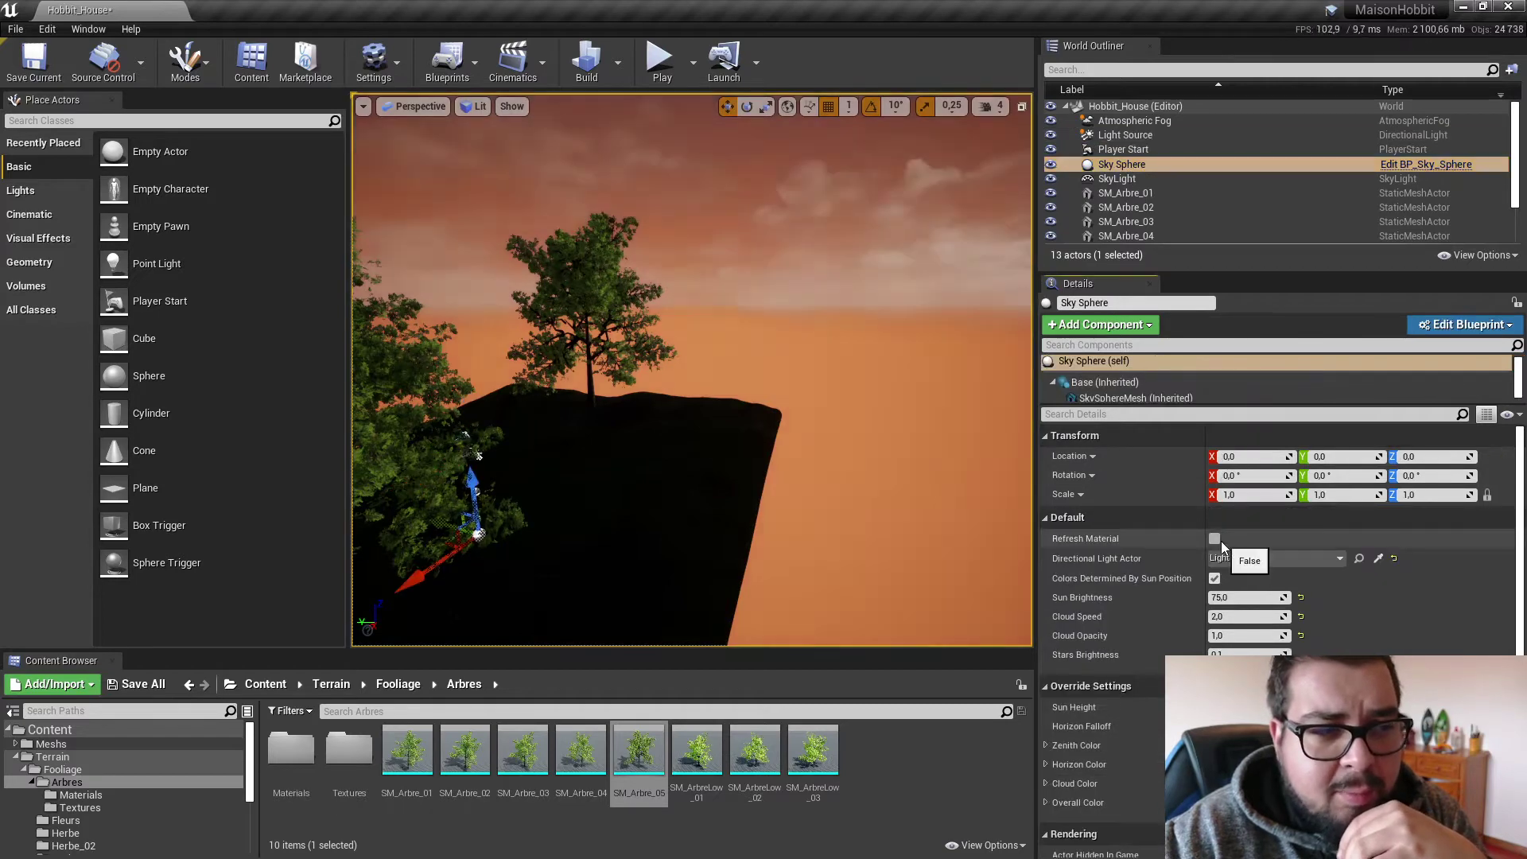
pyautogui.moveTo(973, 410); pyautogui.dragTo(1086, 380, button='right')
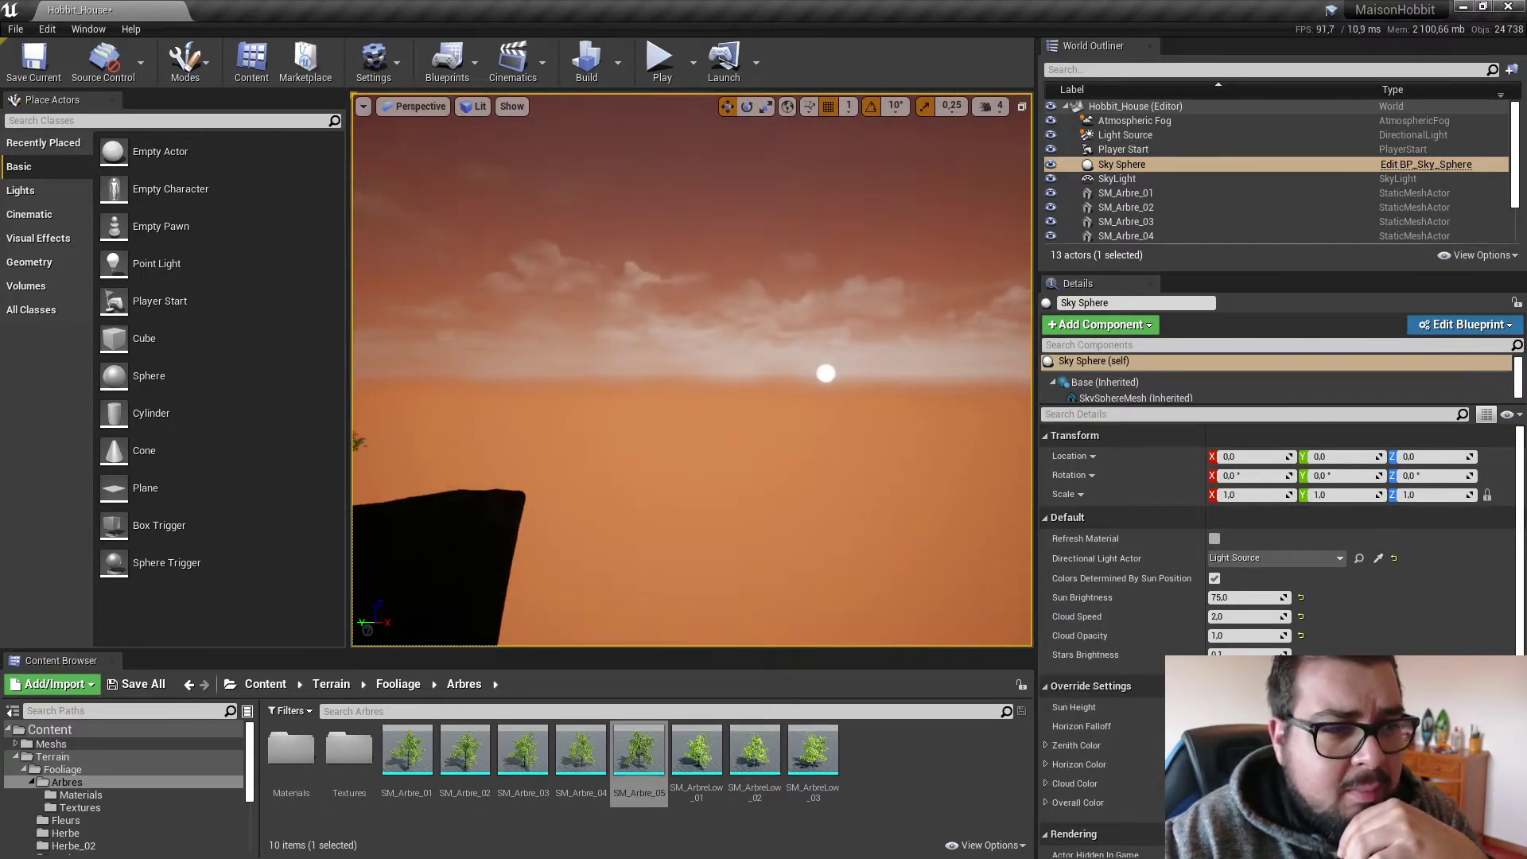
pyautogui.moveTo(692, 370); pyautogui.dragTo(661, 367, button='right')
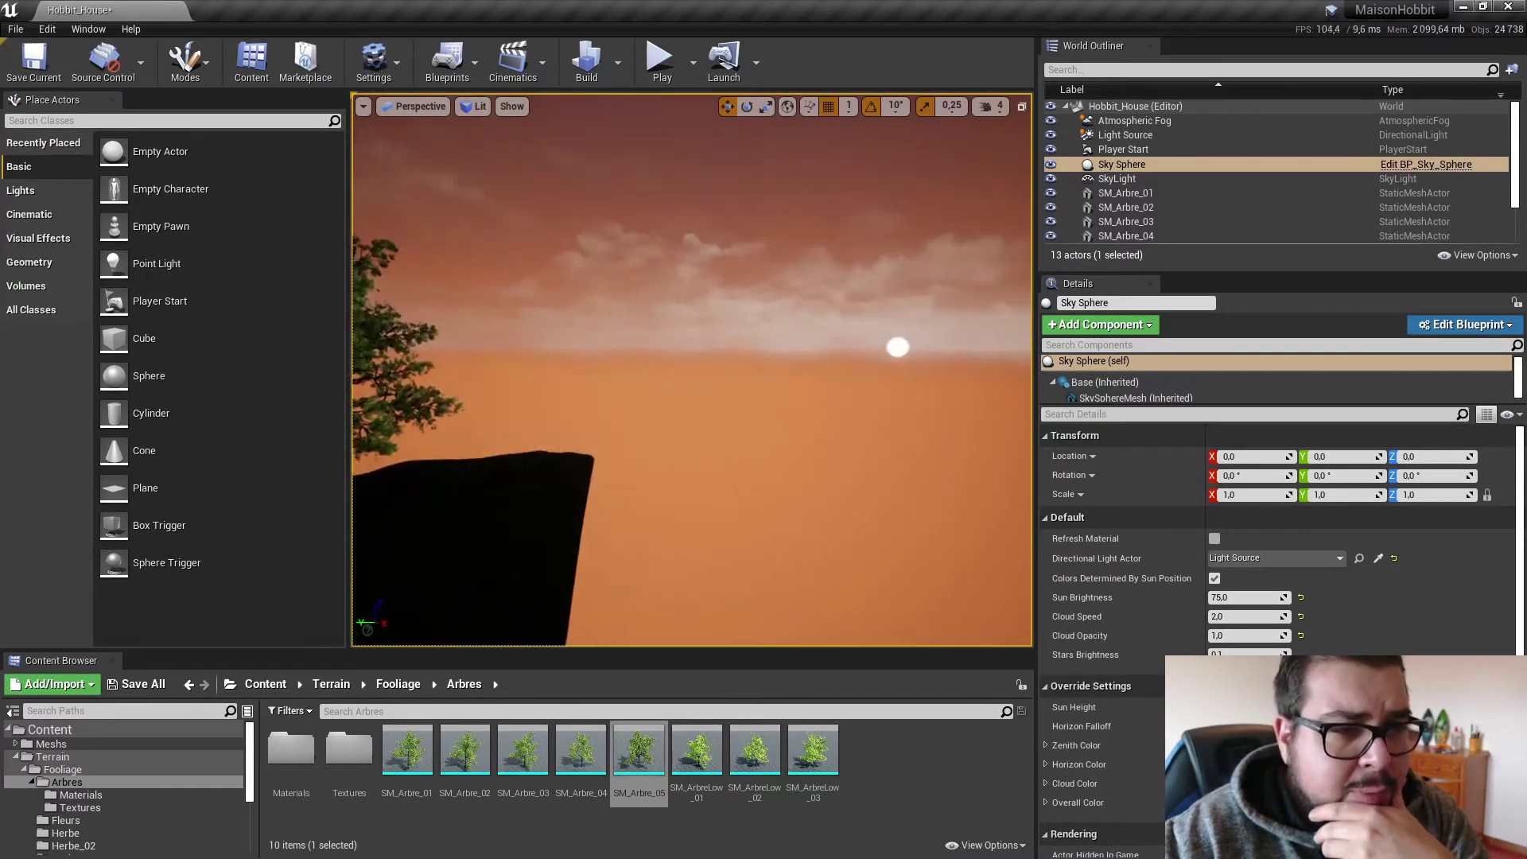
pyautogui.moveTo(955, 350); pyautogui.dragTo(963, 350, button='right')
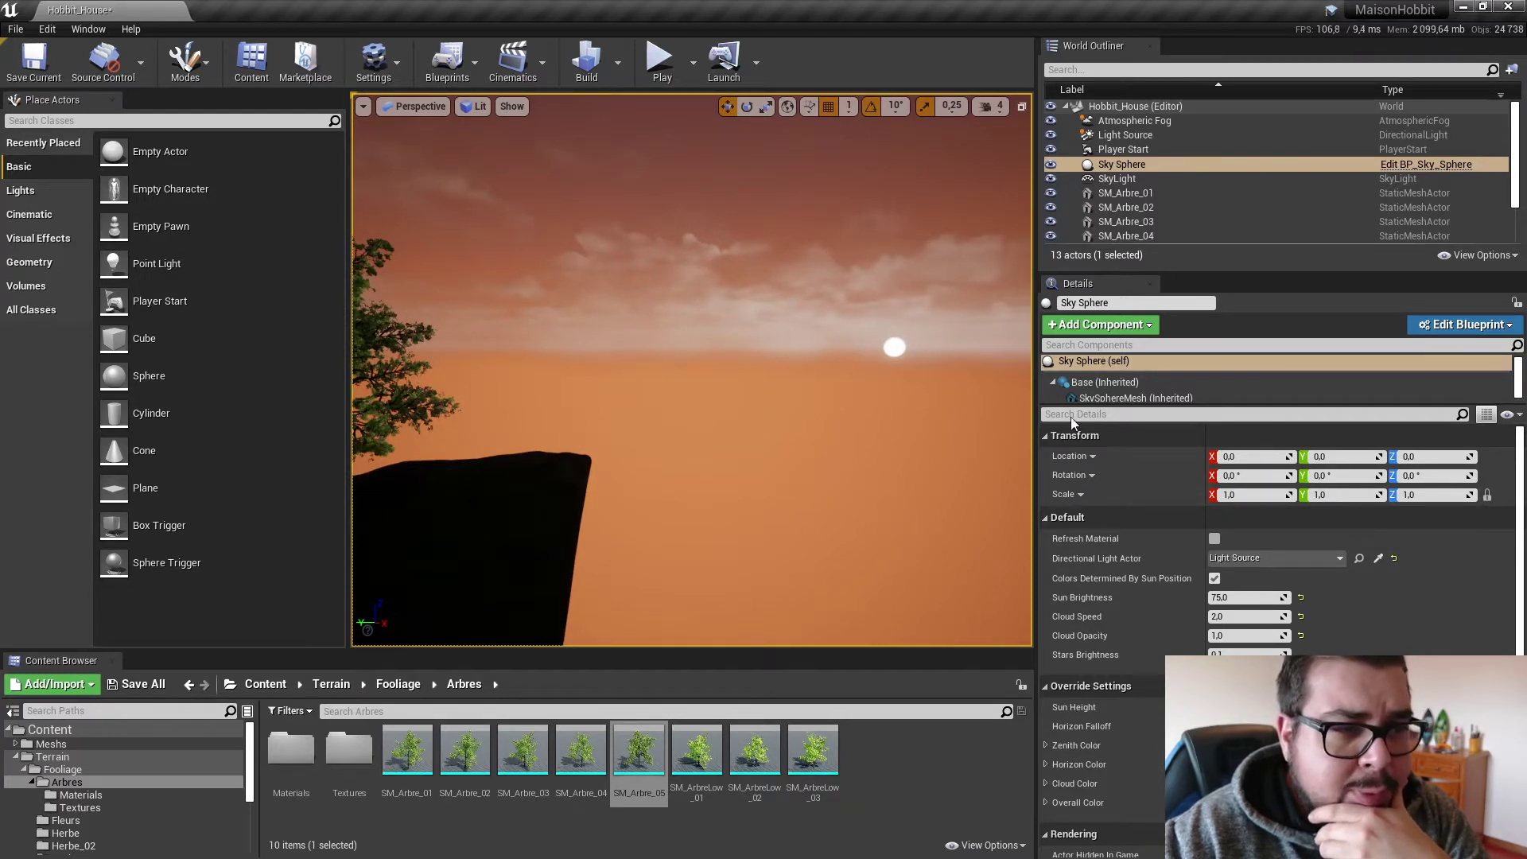
# Turn the Light Source around its Z axis to about 3.6°.
pyautogui.click(1125, 134)
pyautogui.moveTo(674, 427); pyautogui.dragTo(632, 433, button='right')
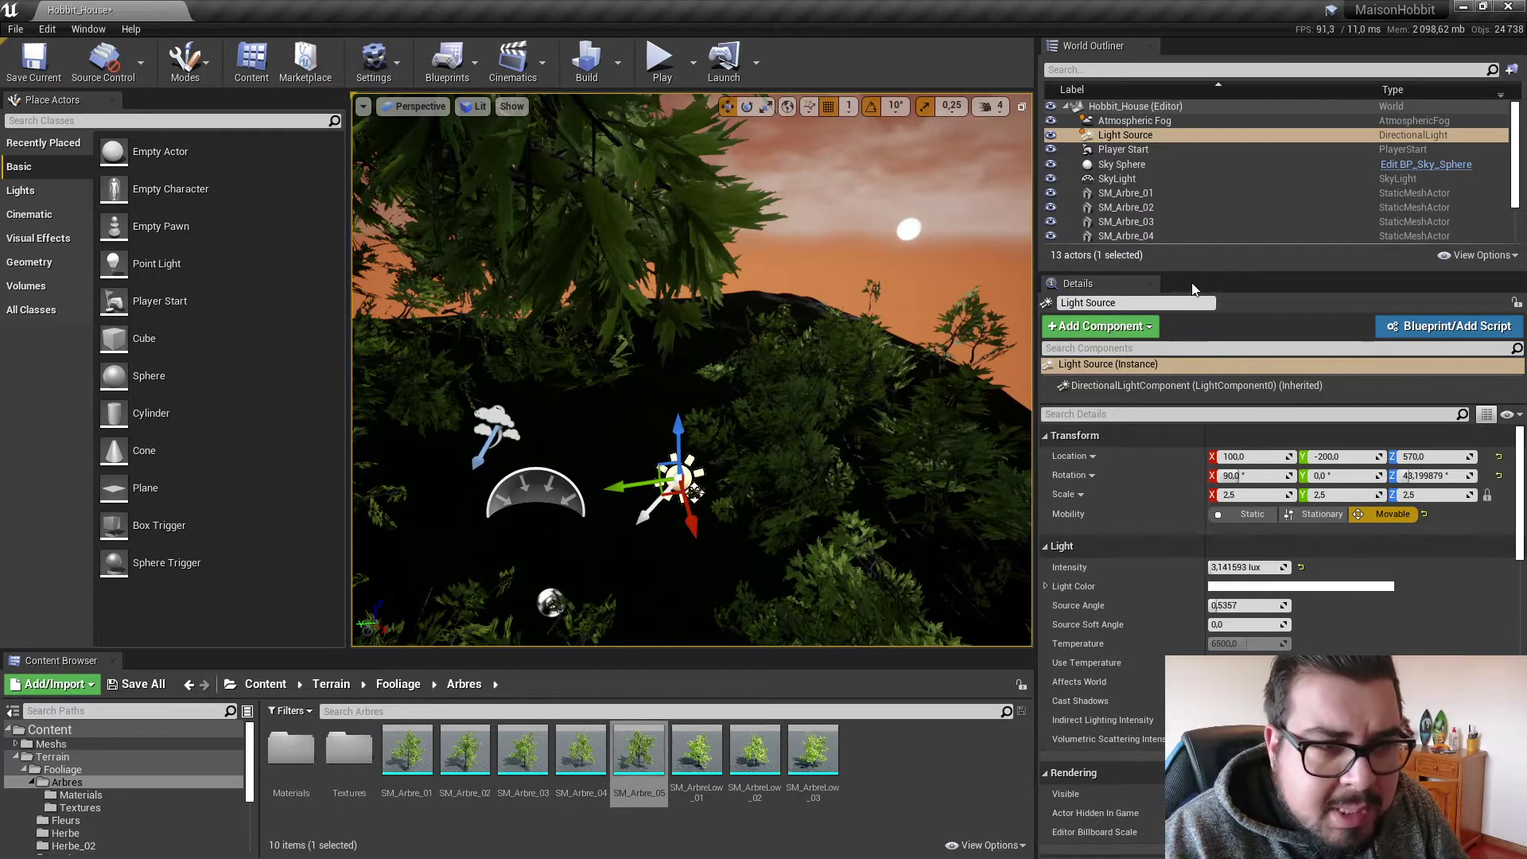
pyautogui.moveTo(1415, 474); pyautogui.dragTo(1361, 475)
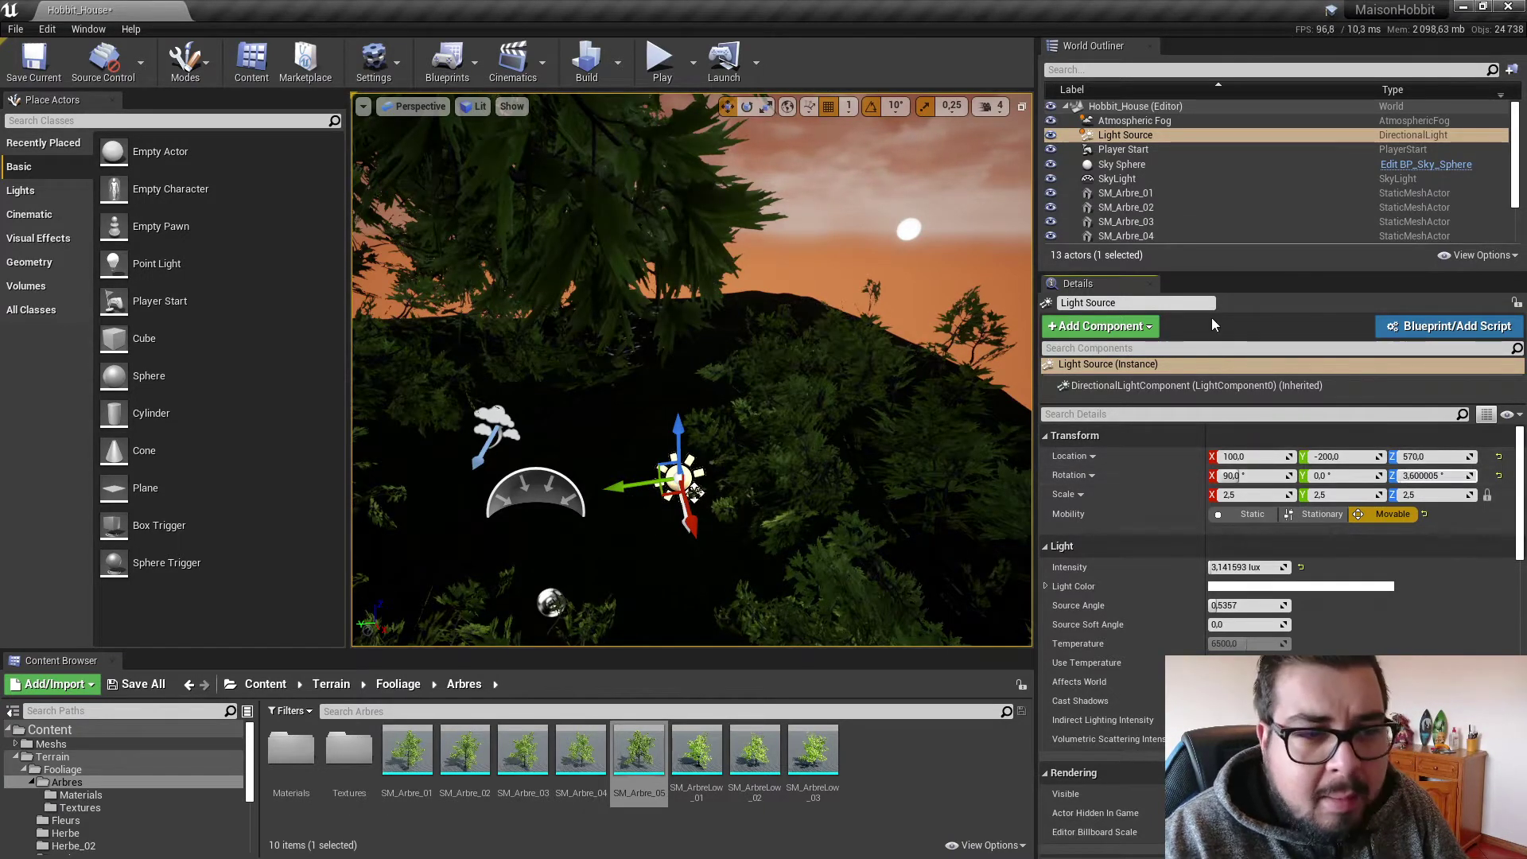
# Refresh the Sky Sphere's material and rotate the Sky Sphere around its Y axis to about 46.8°.
pyautogui.click(1129, 163)
pyautogui.click(1214, 539)
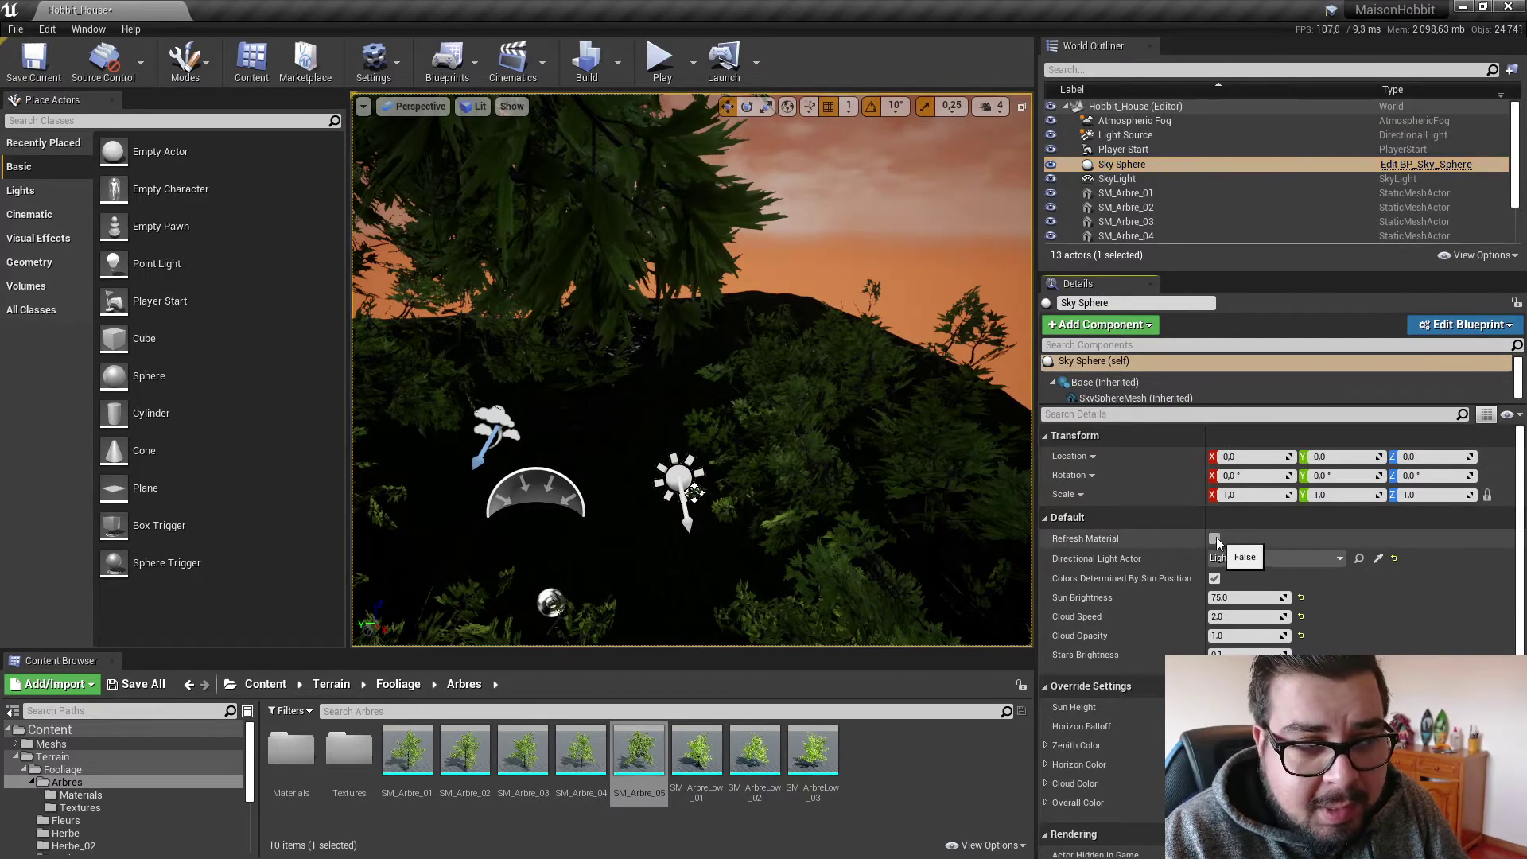
pyautogui.moveTo(898, 477); pyautogui.dragTo(925, 341, button='right')
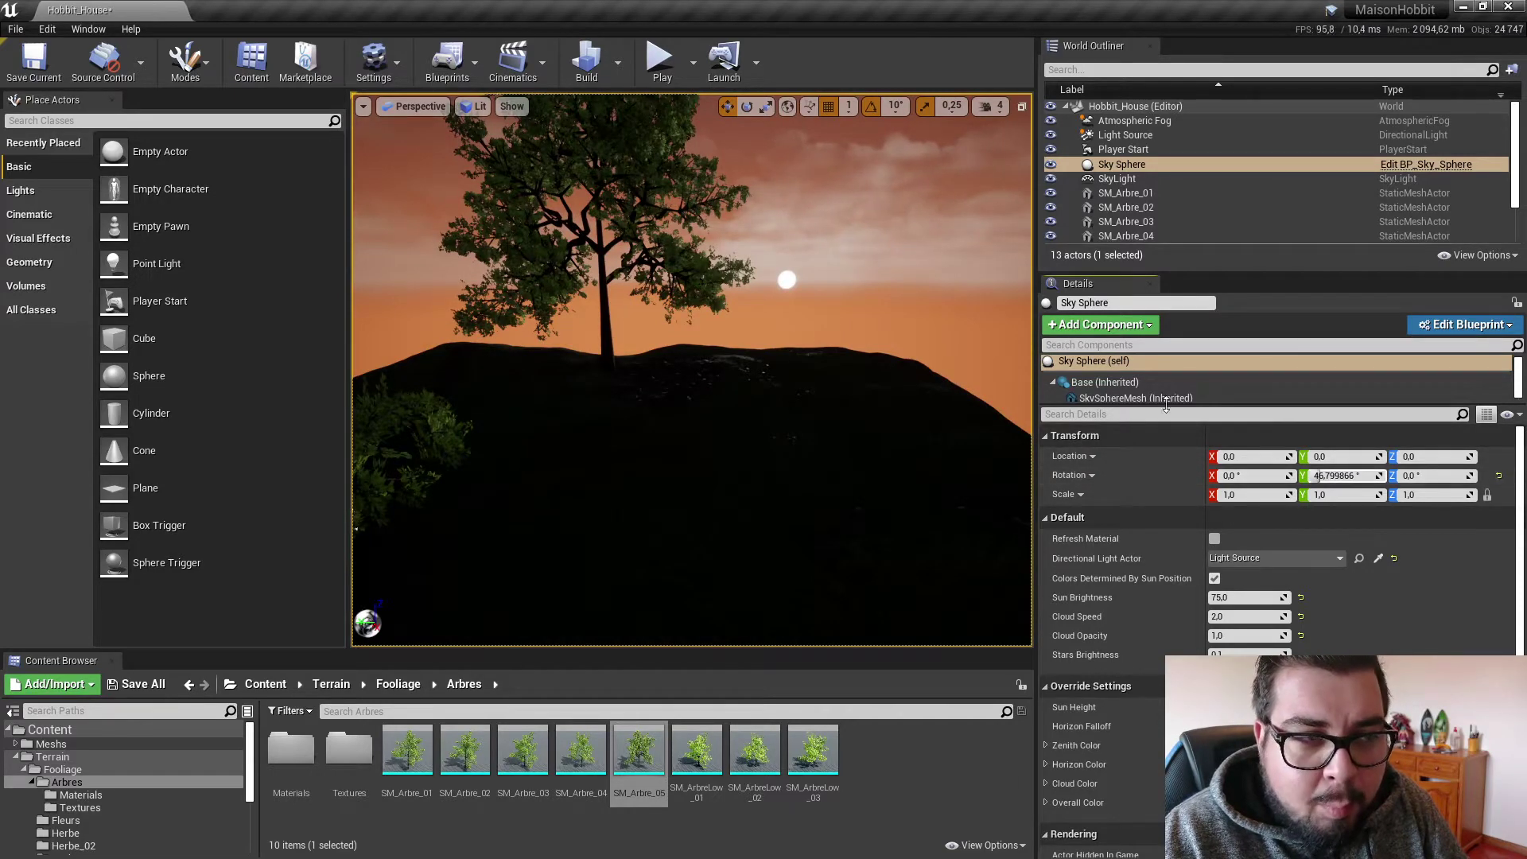
# Set the Light Source's Y rotation to -35° and refresh the Sky Sphere's material to match.
pyautogui.click(1177, 149)
pyautogui.click(1177, 134)
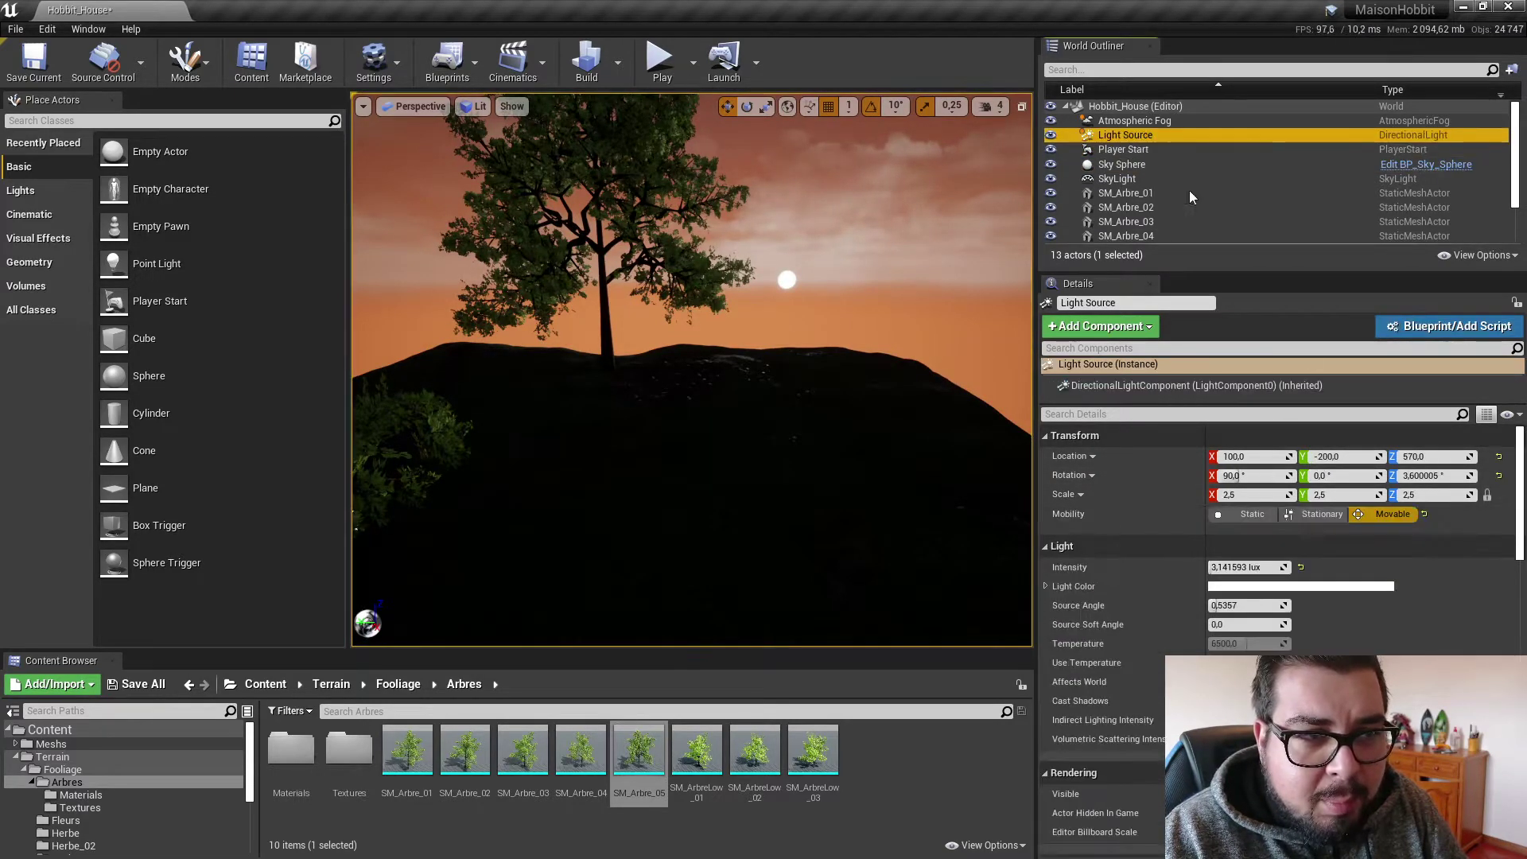
pyautogui.moveTo(1344, 476); pyautogui.dragTo(1348, 476)
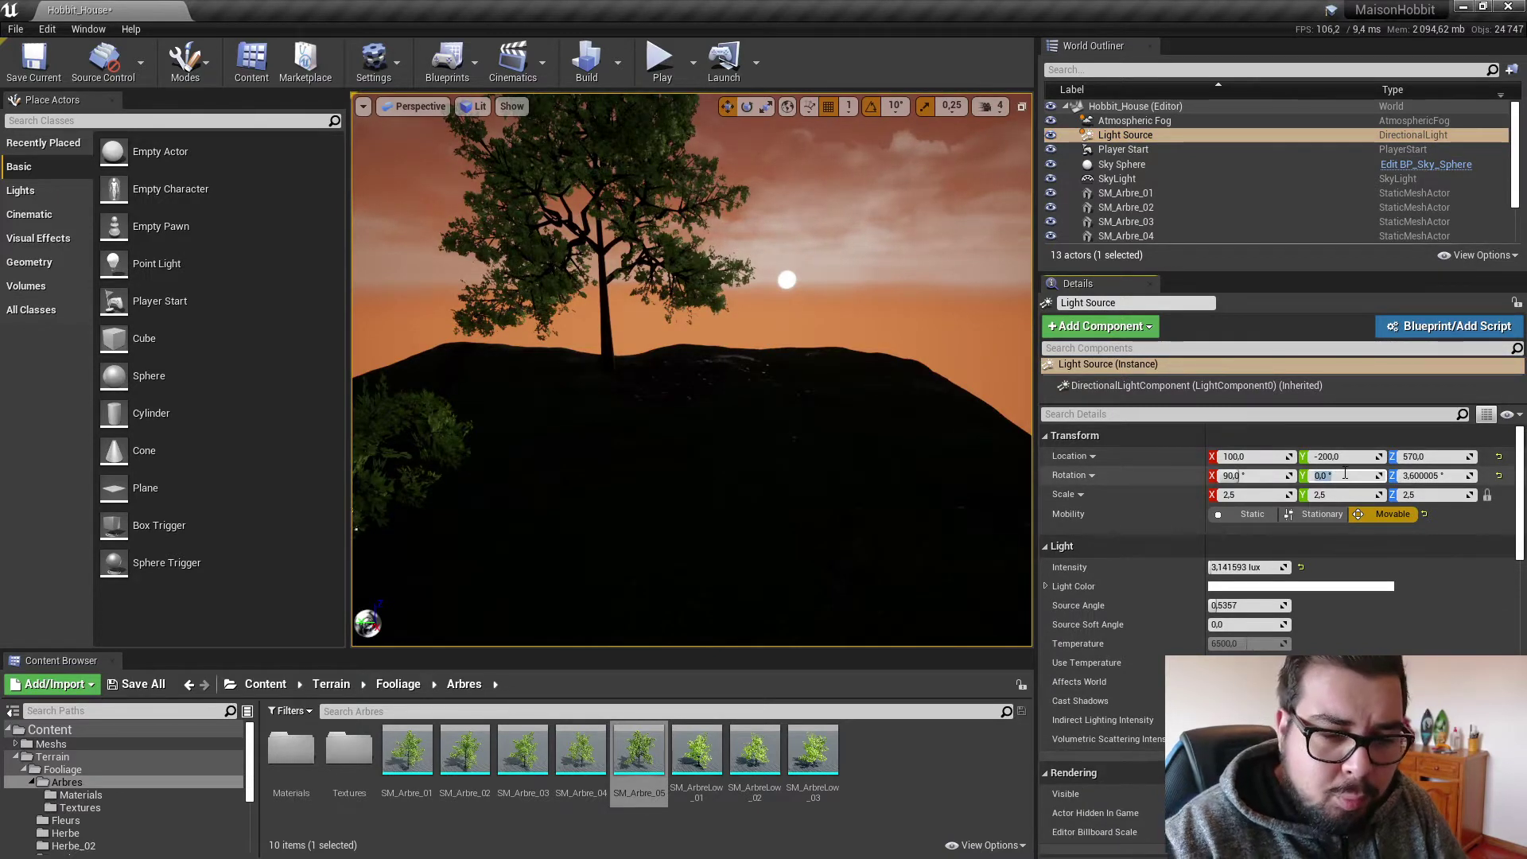
pyautogui.write('-35')
pyautogui.press('Return')
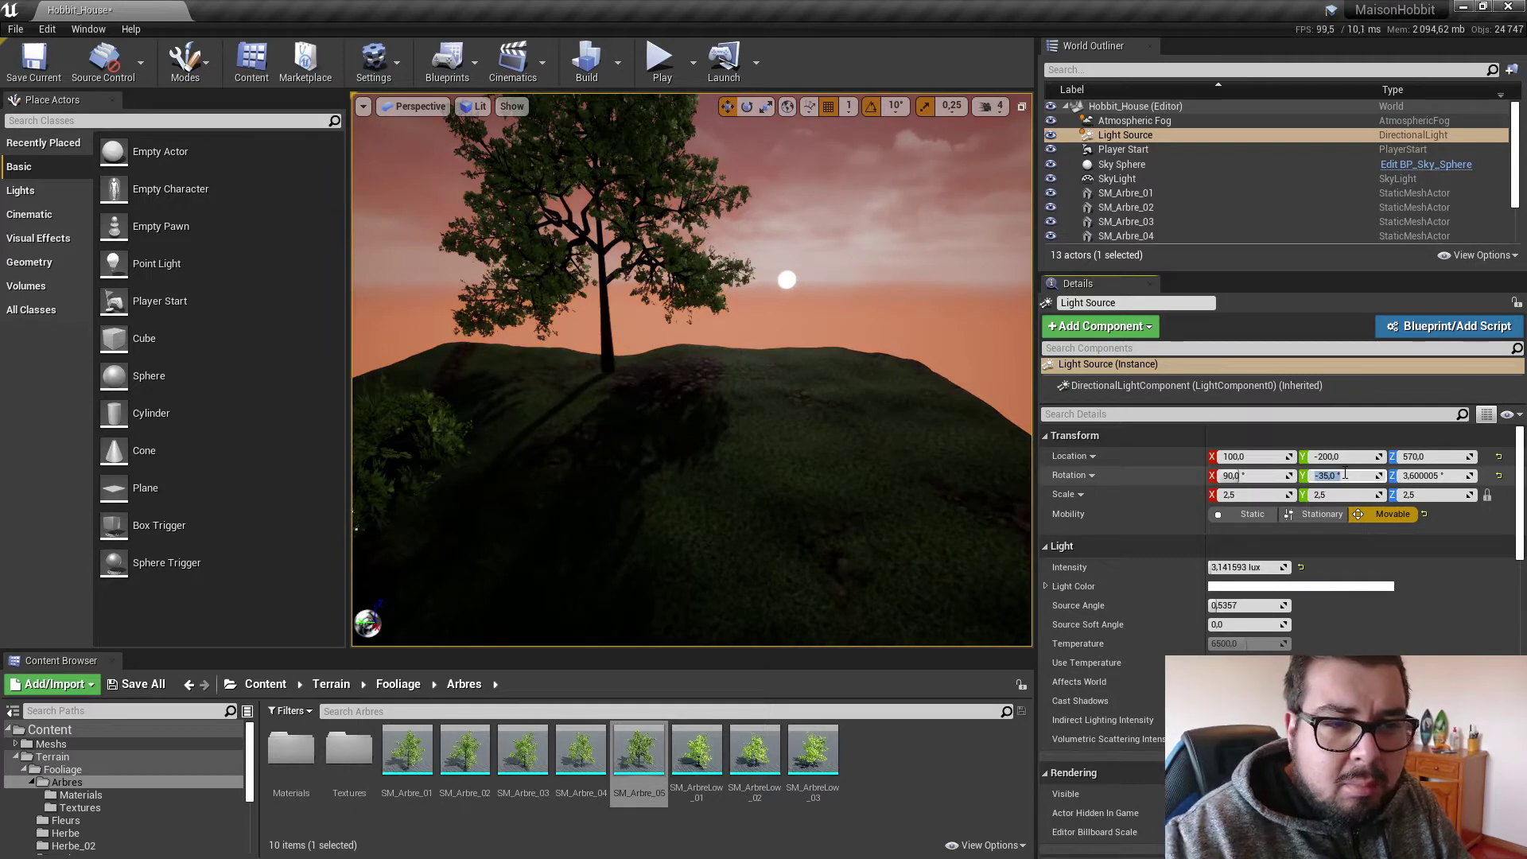
pyautogui.click(1122, 164)
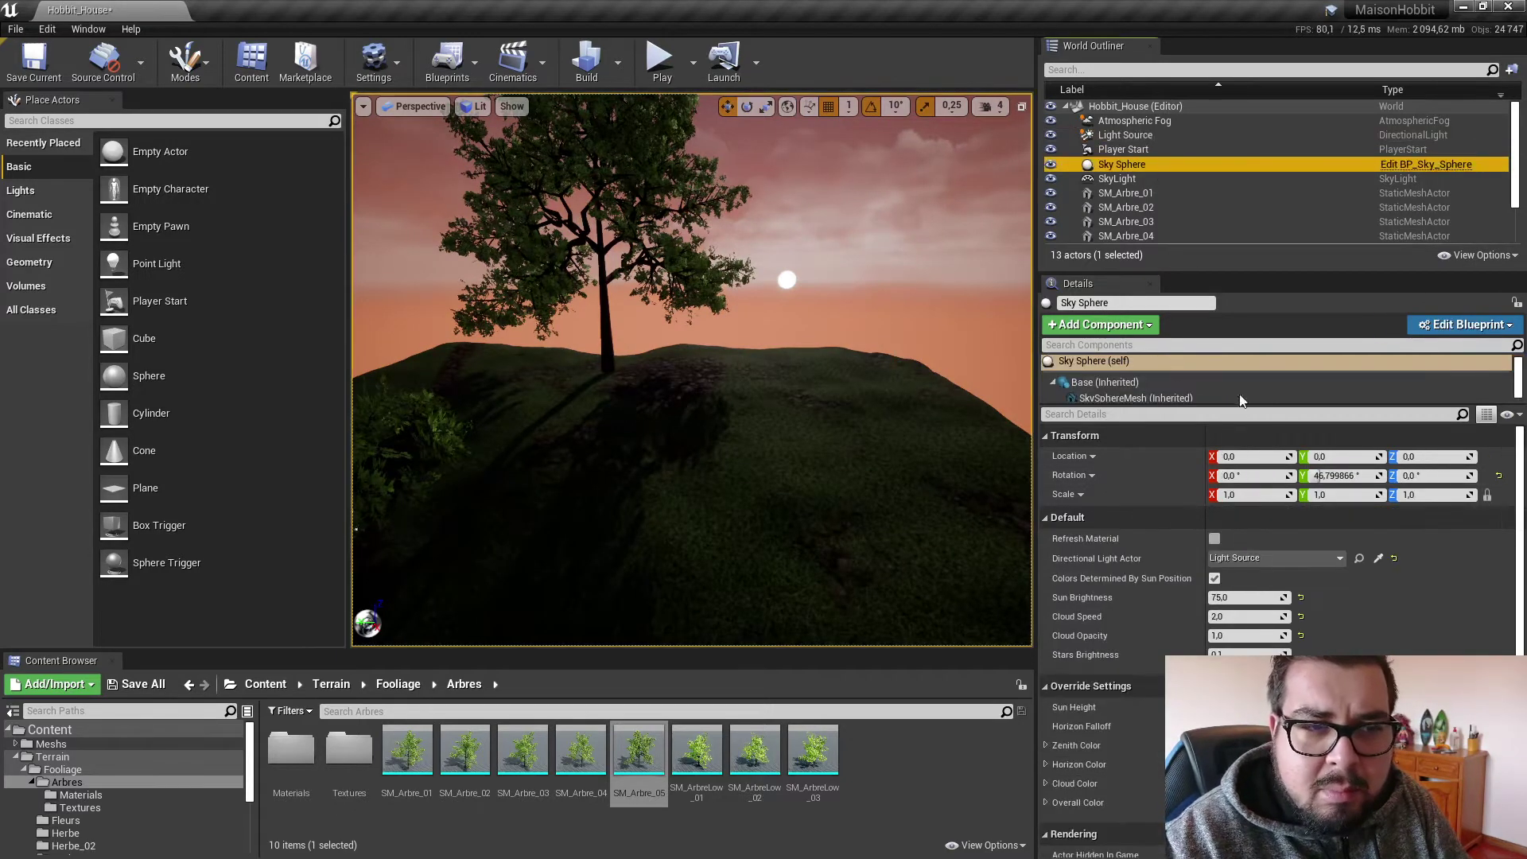
pyautogui.click(1221, 536)
pyautogui.click(1216, 541)
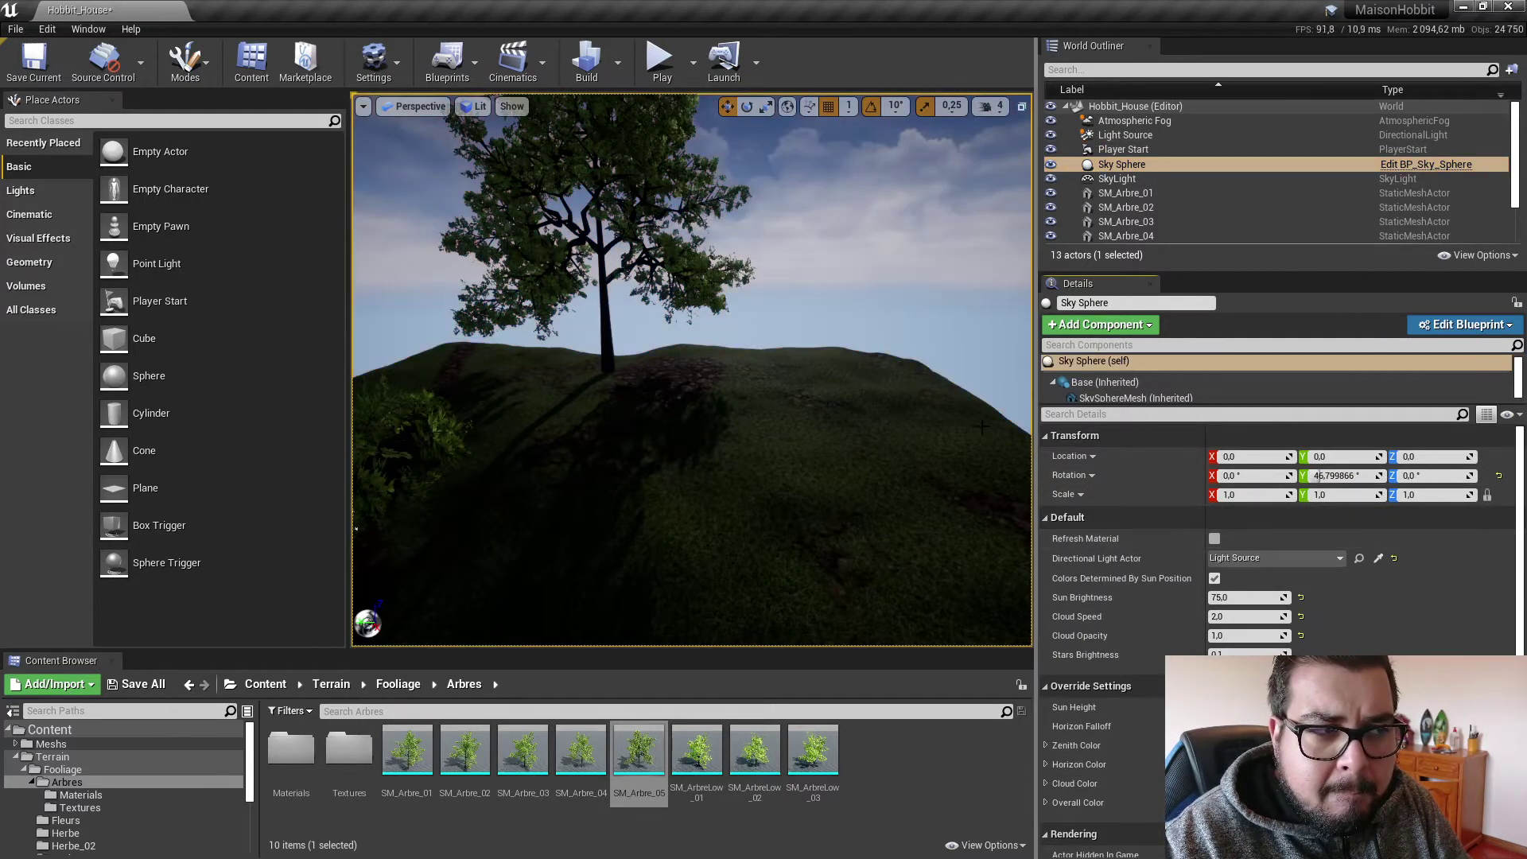
pyautogui.moveTo(882, 434); pyautogui.dragTo(968, 423, button='right')
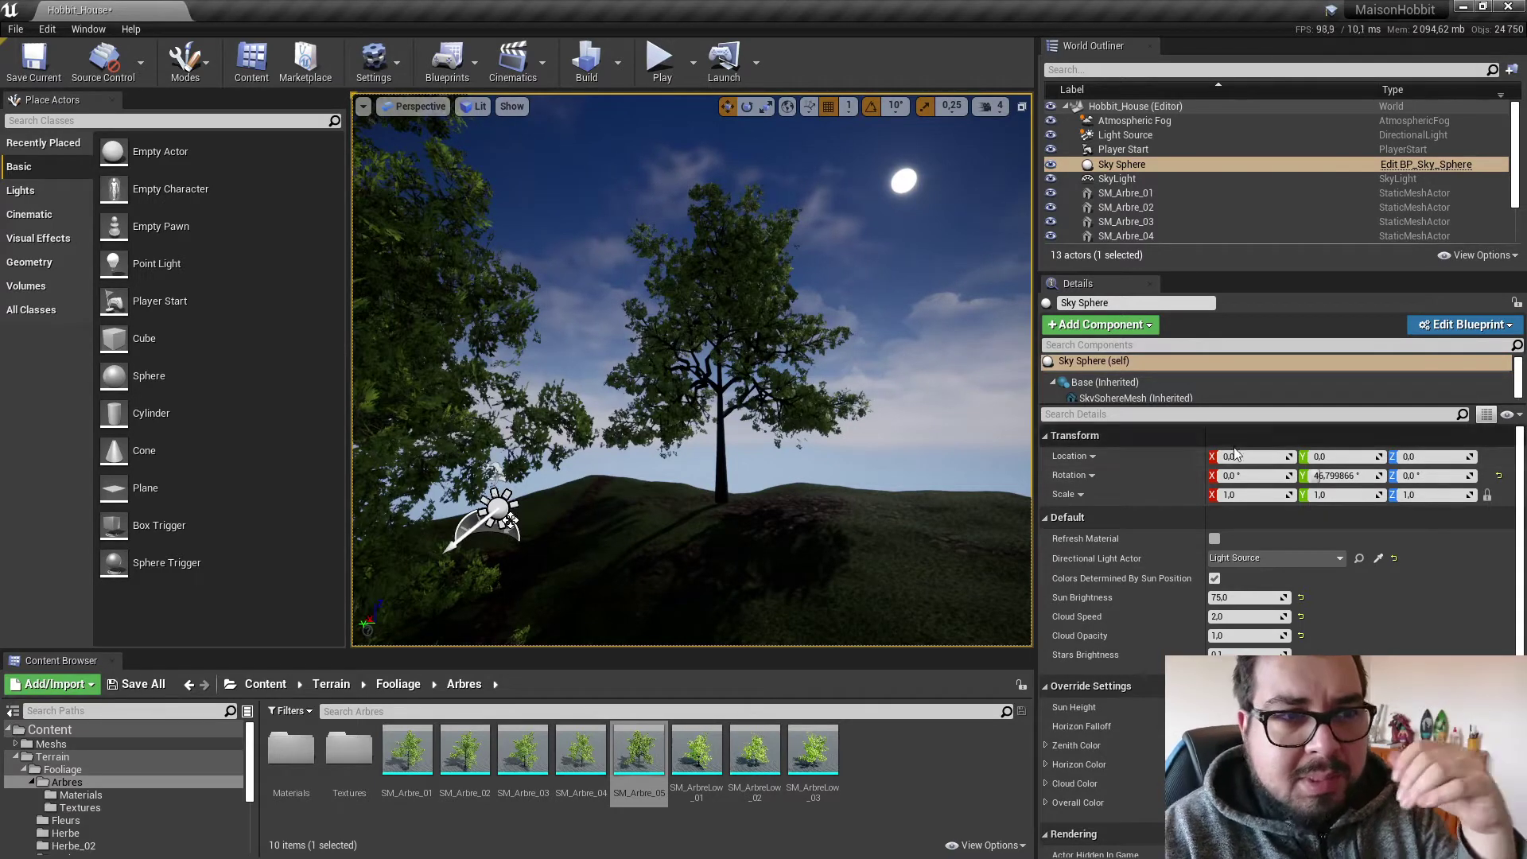
# Set the Light Source's Y rotation to -15° and refresh the Sky Sphere's material.
pyautogui.click(1124, 137)
pyautogui.click(1333, 475)
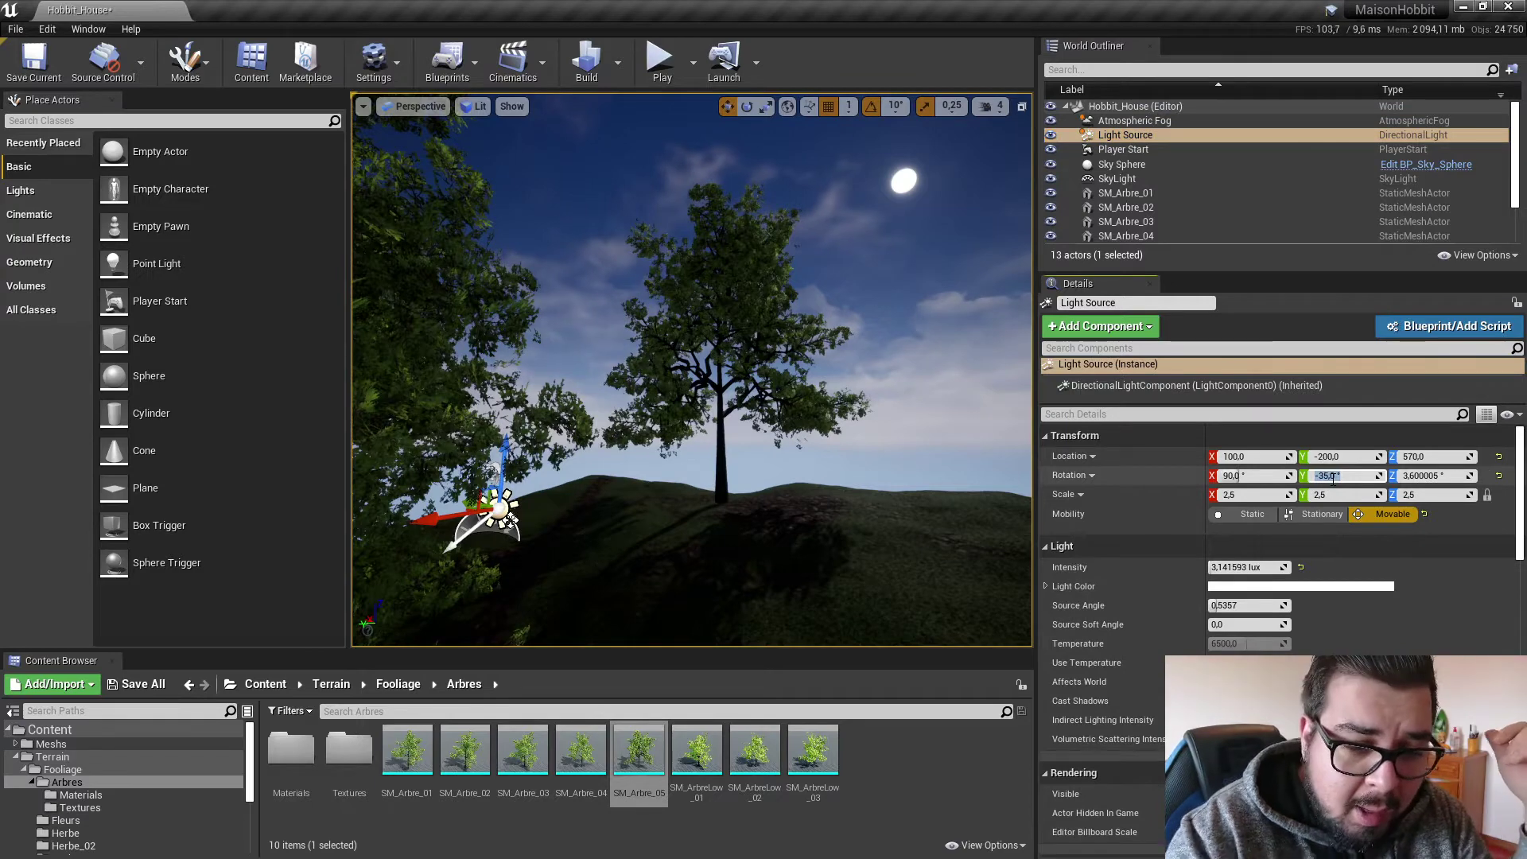
pyautogui.write('-')
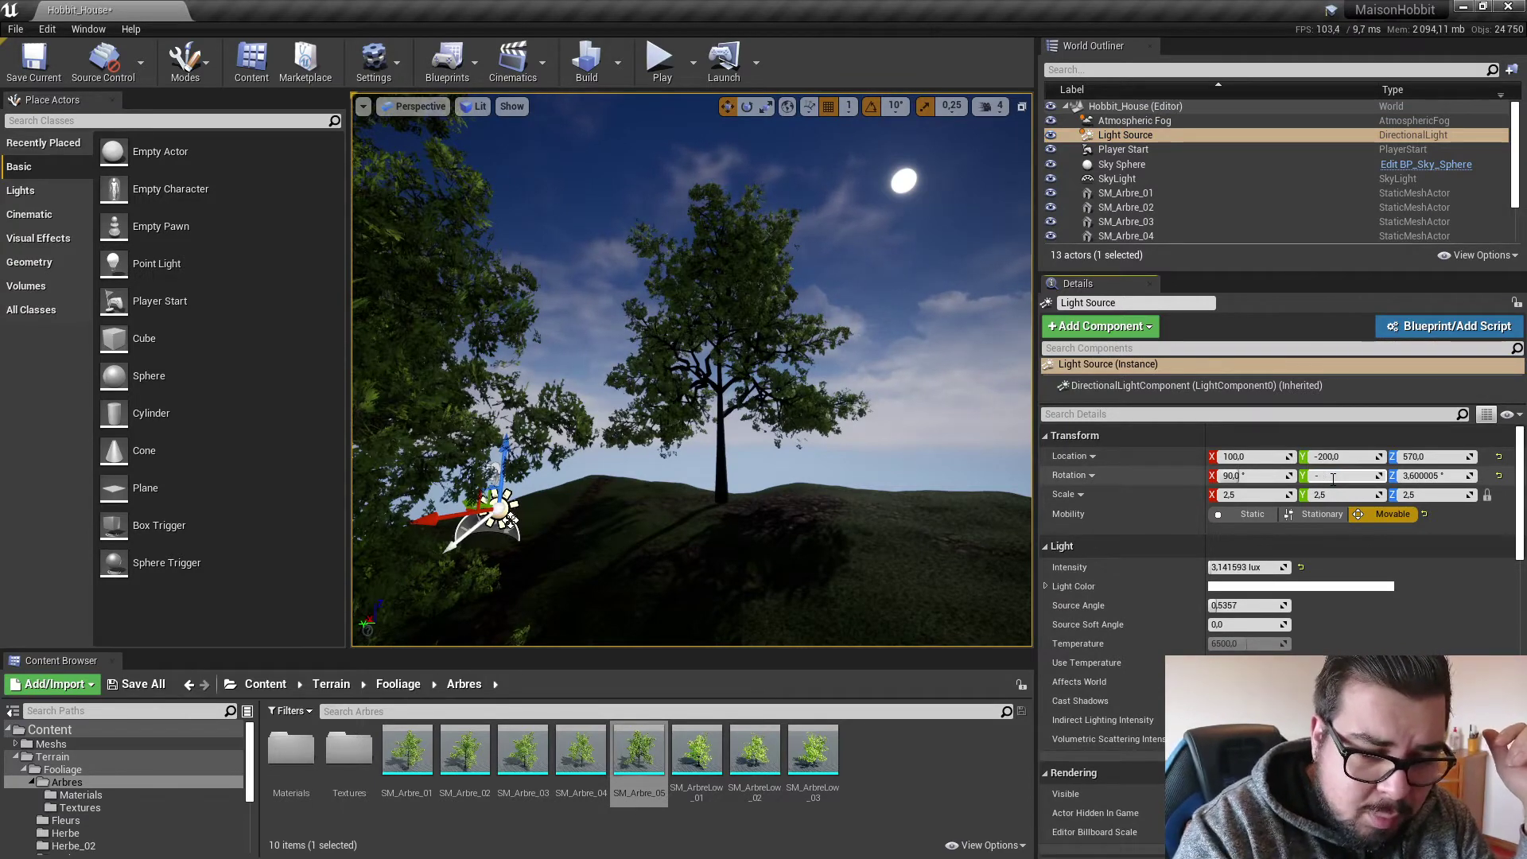
pyautogui.write('15')
pyautogui.press('Return')
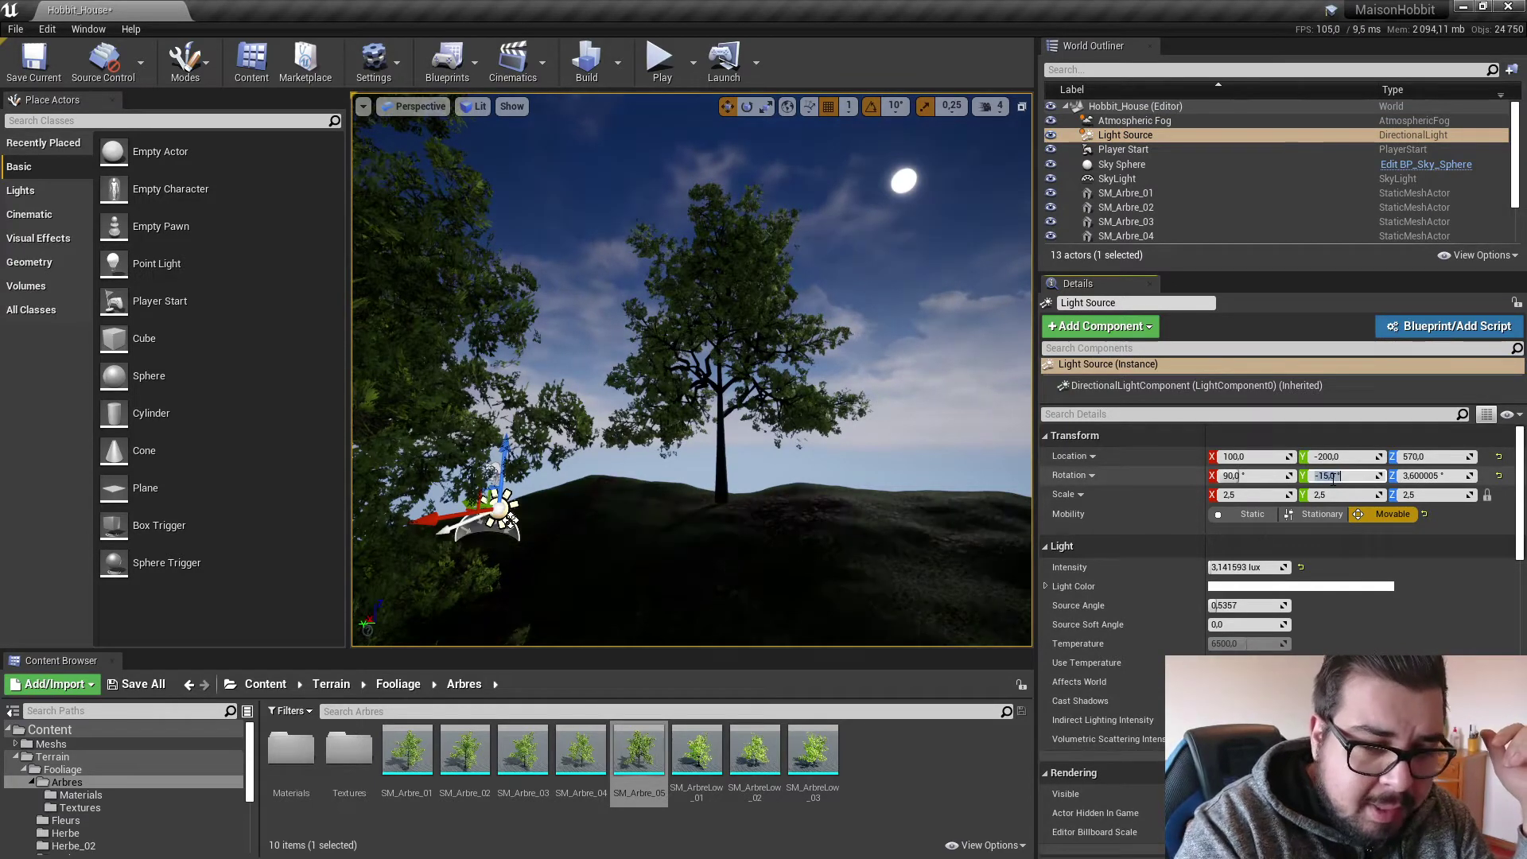
pyautogui.click(1134, 165)
pyautogui.click(1214, 539)
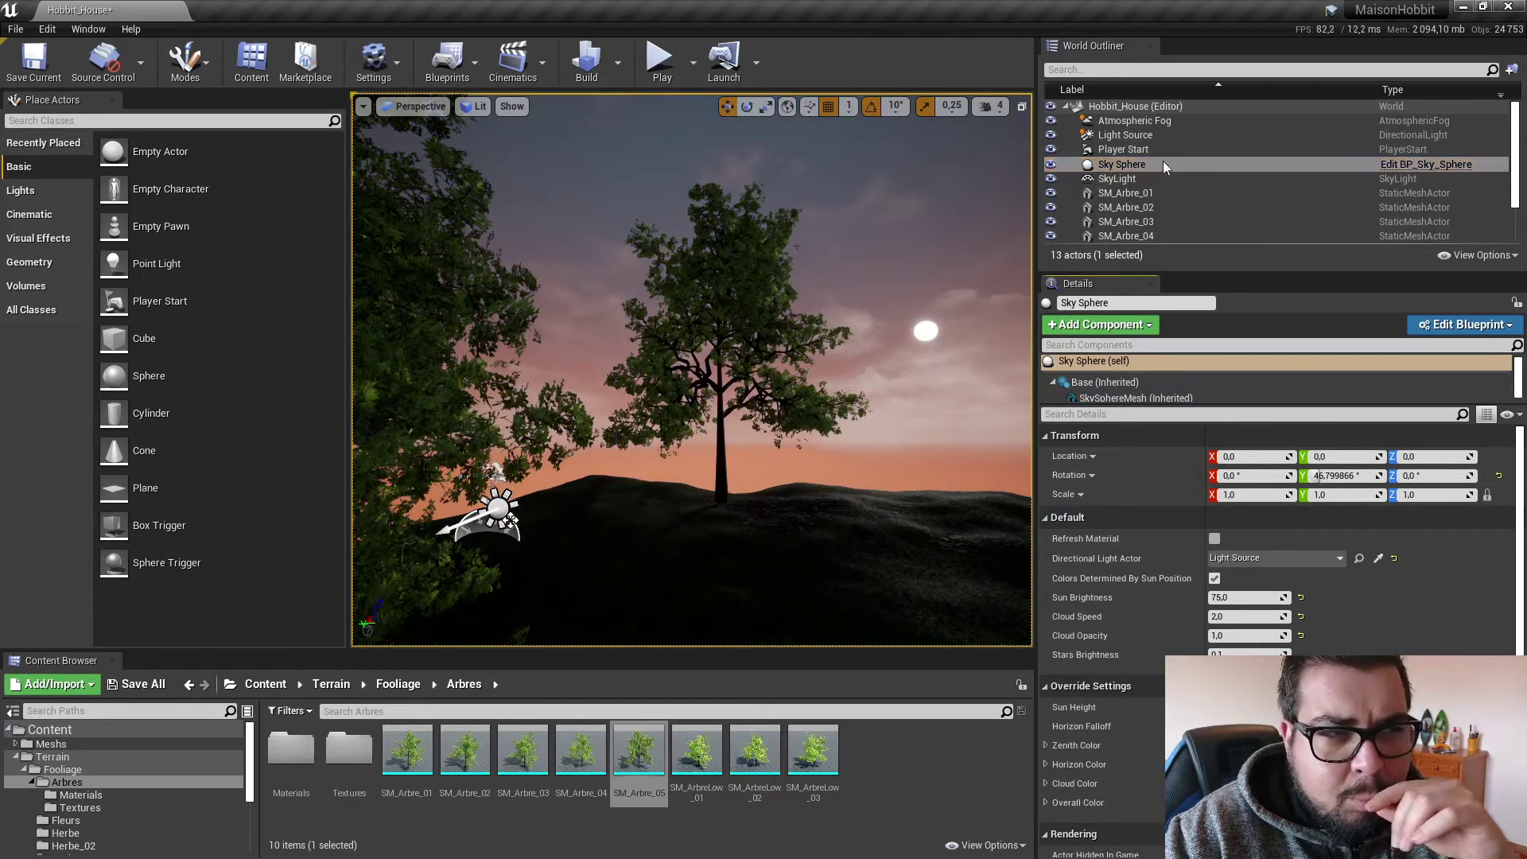
# Lower the sun by setting the Light Source's Y rotation to -5° and refresh the Sky Sphere's material.
pyautogui.click(1129, 140)
pyautogui.click(1340, 476)
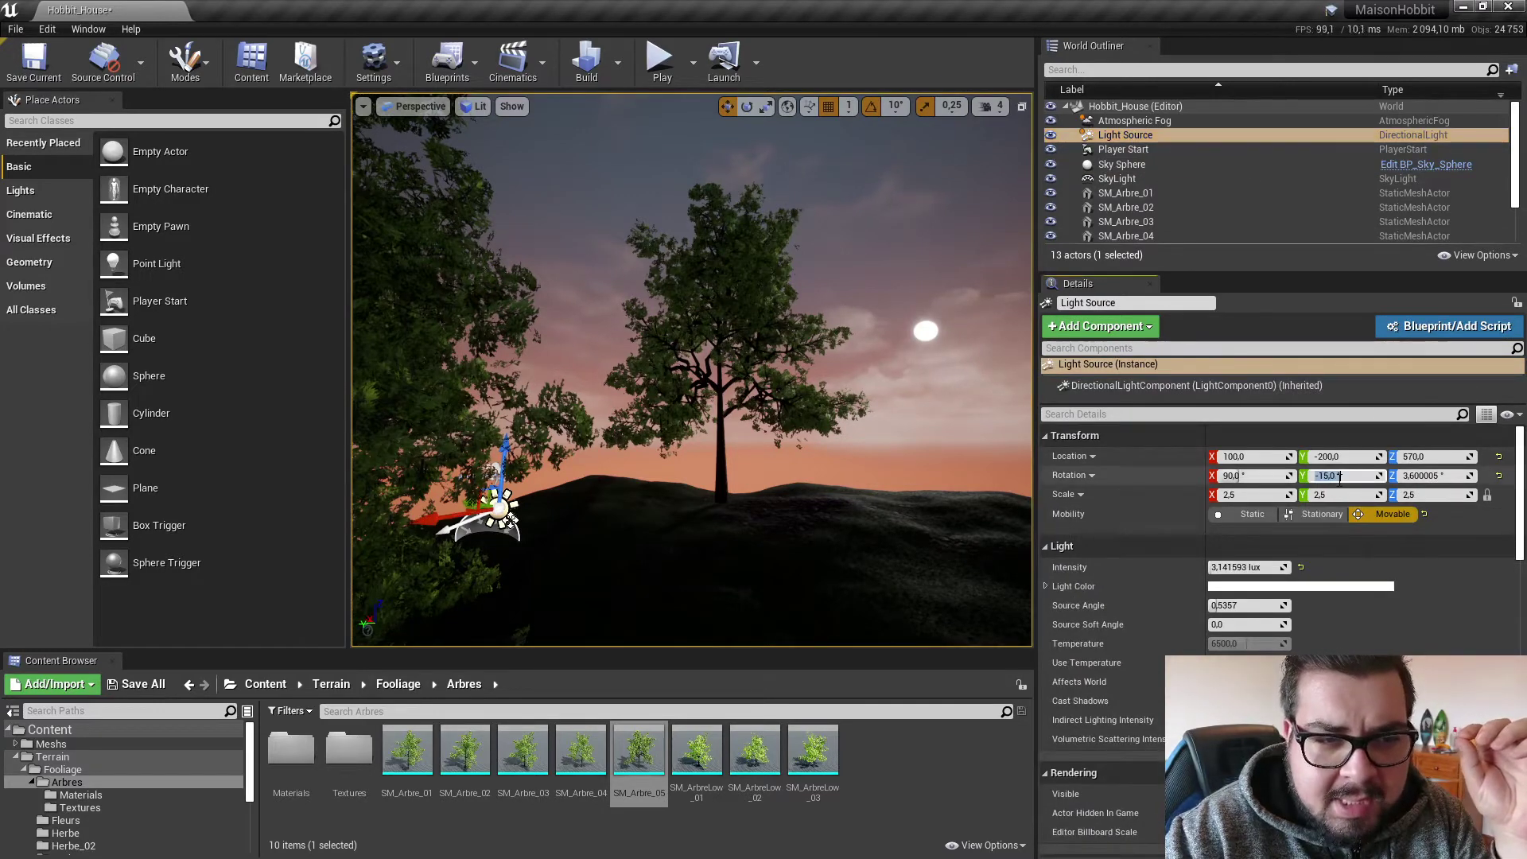
pyautogui.write('-5')
pyautogui.press('Return')
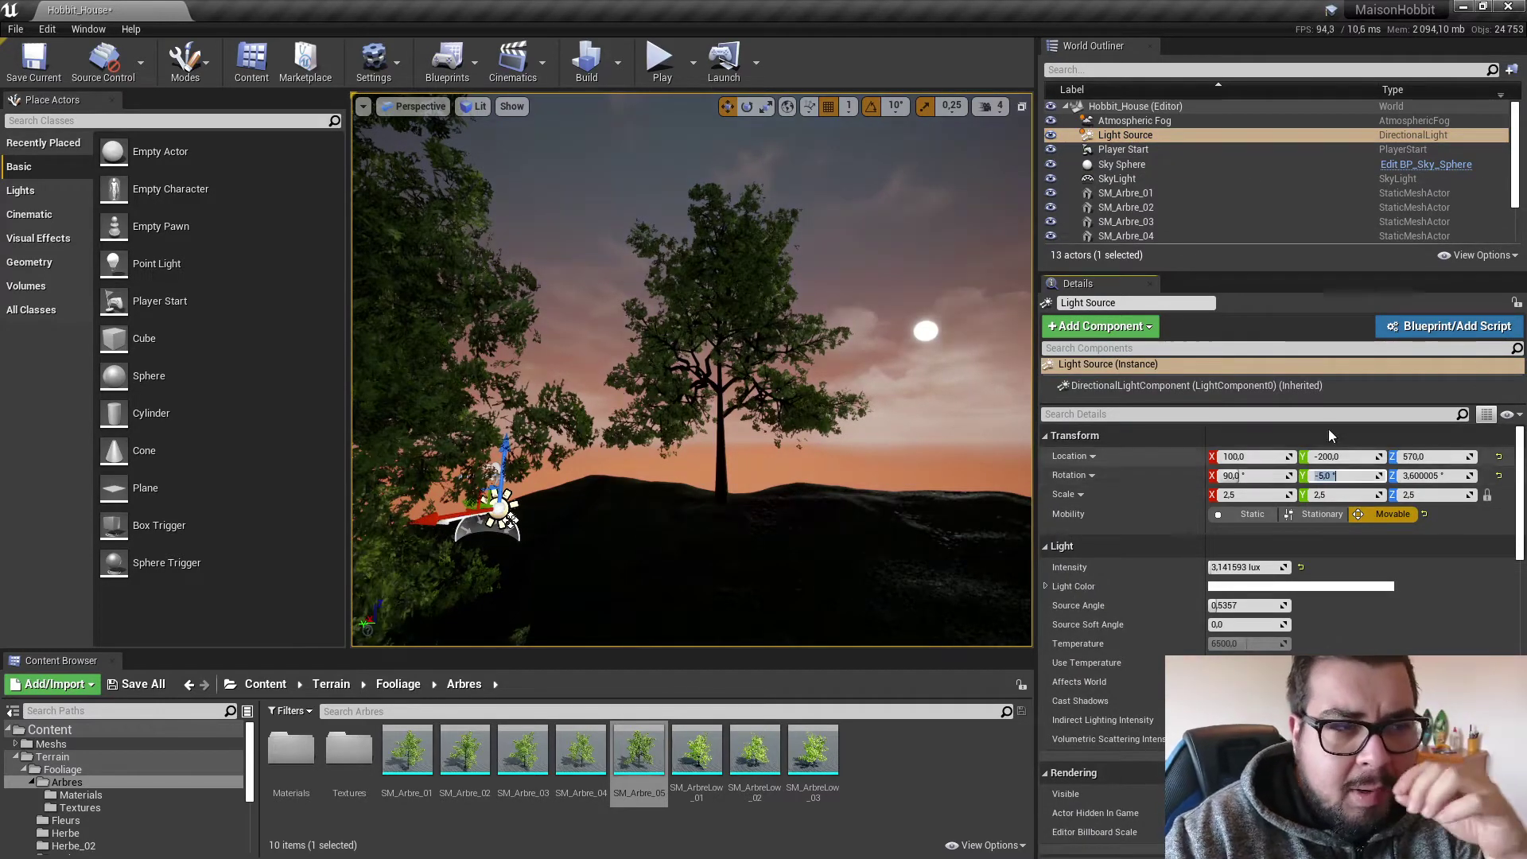
pyautogui.click(1112, 165)
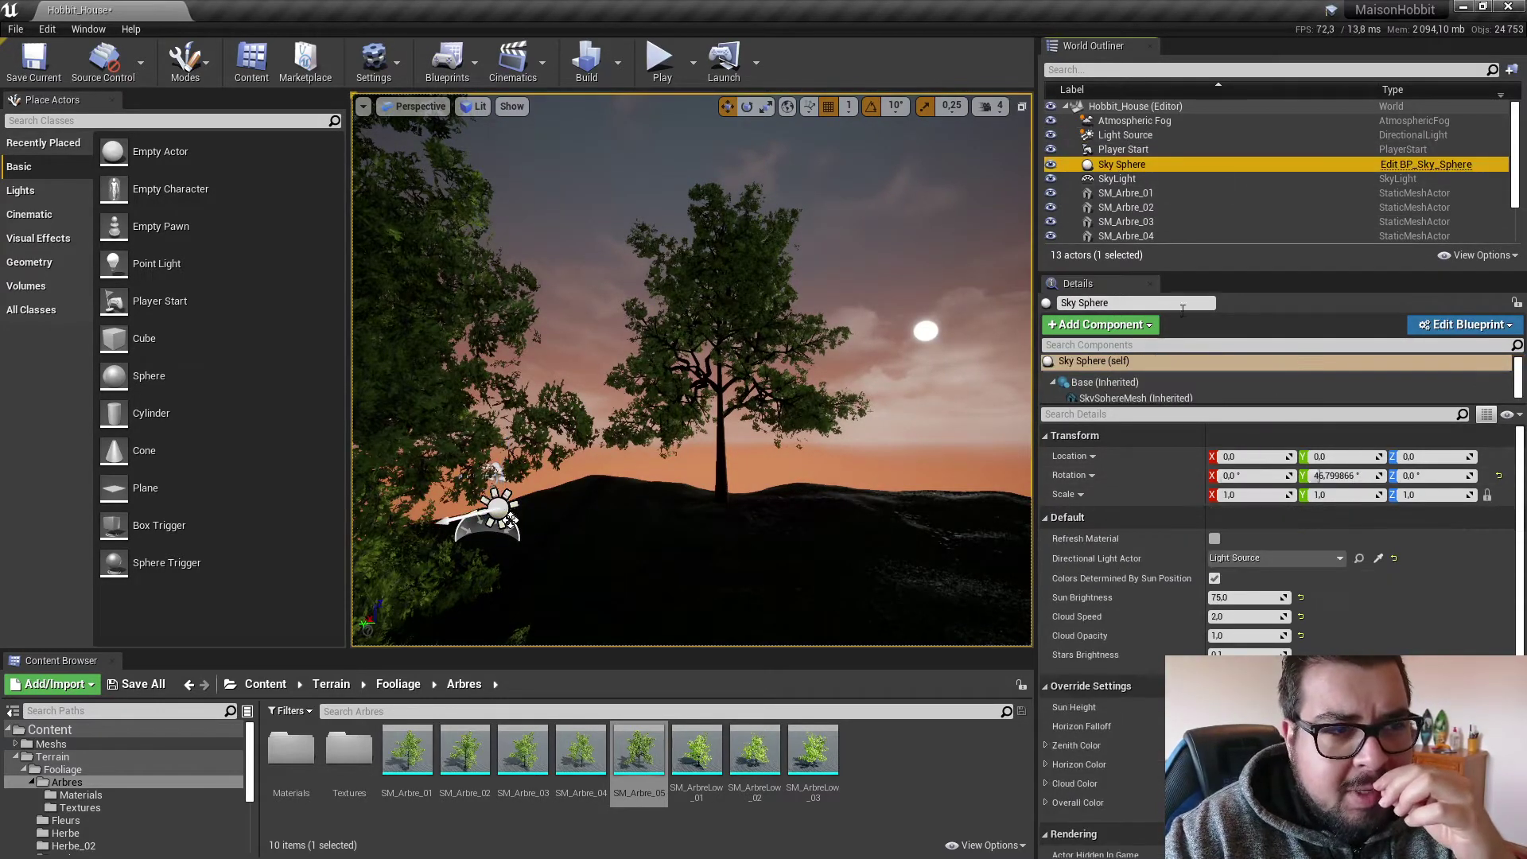
pyautogui.click(1214, 538)
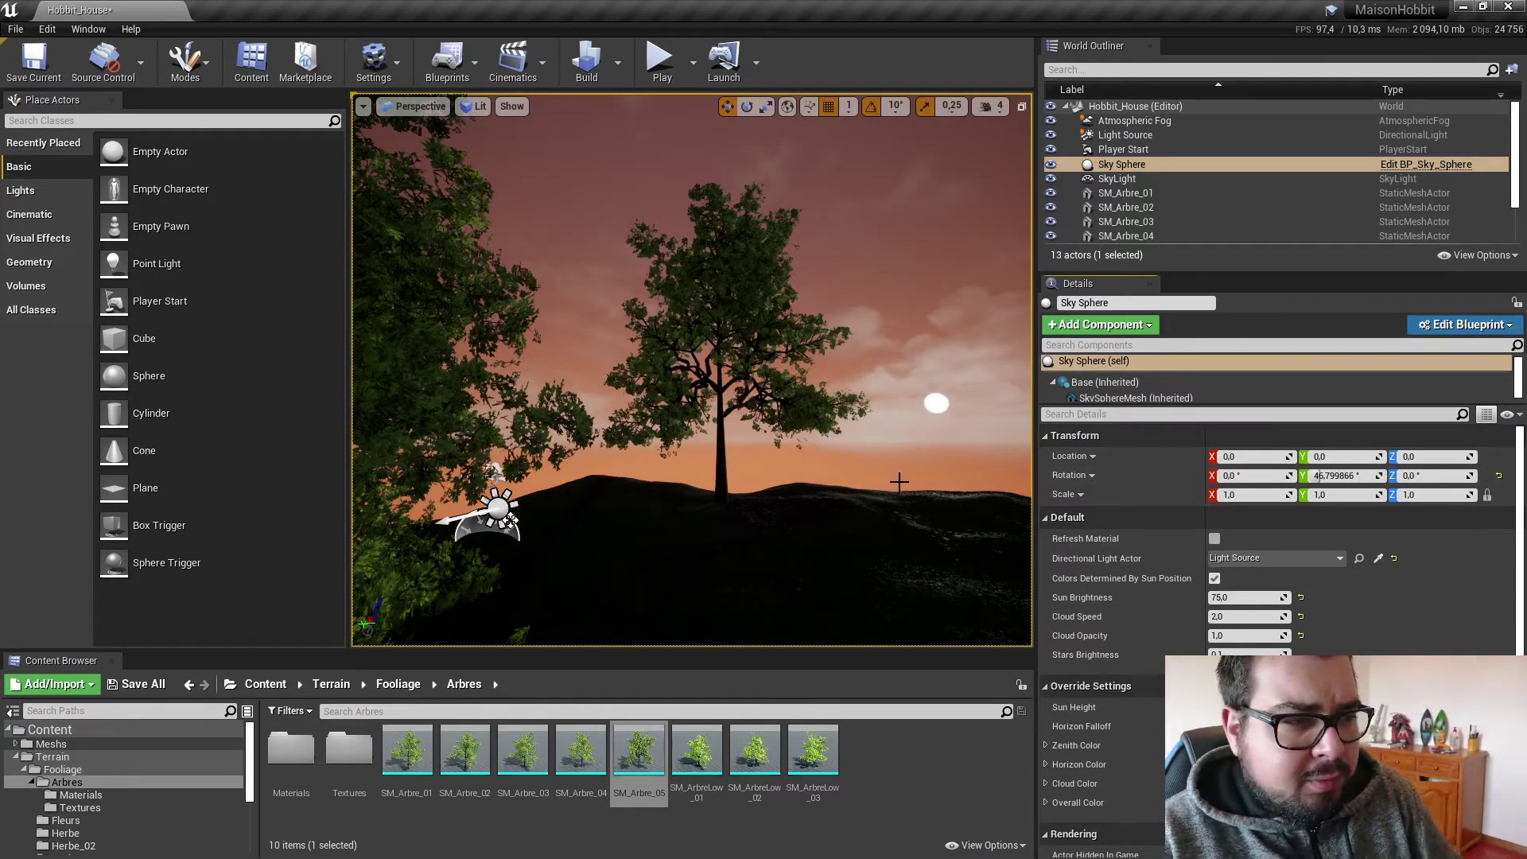
# Set the Sky Sphere's Sun Brightness to 150 and refresh its material.
pyautogui.moveTo(509, 519); pyautogui.dragTo(681, 510, button='right')
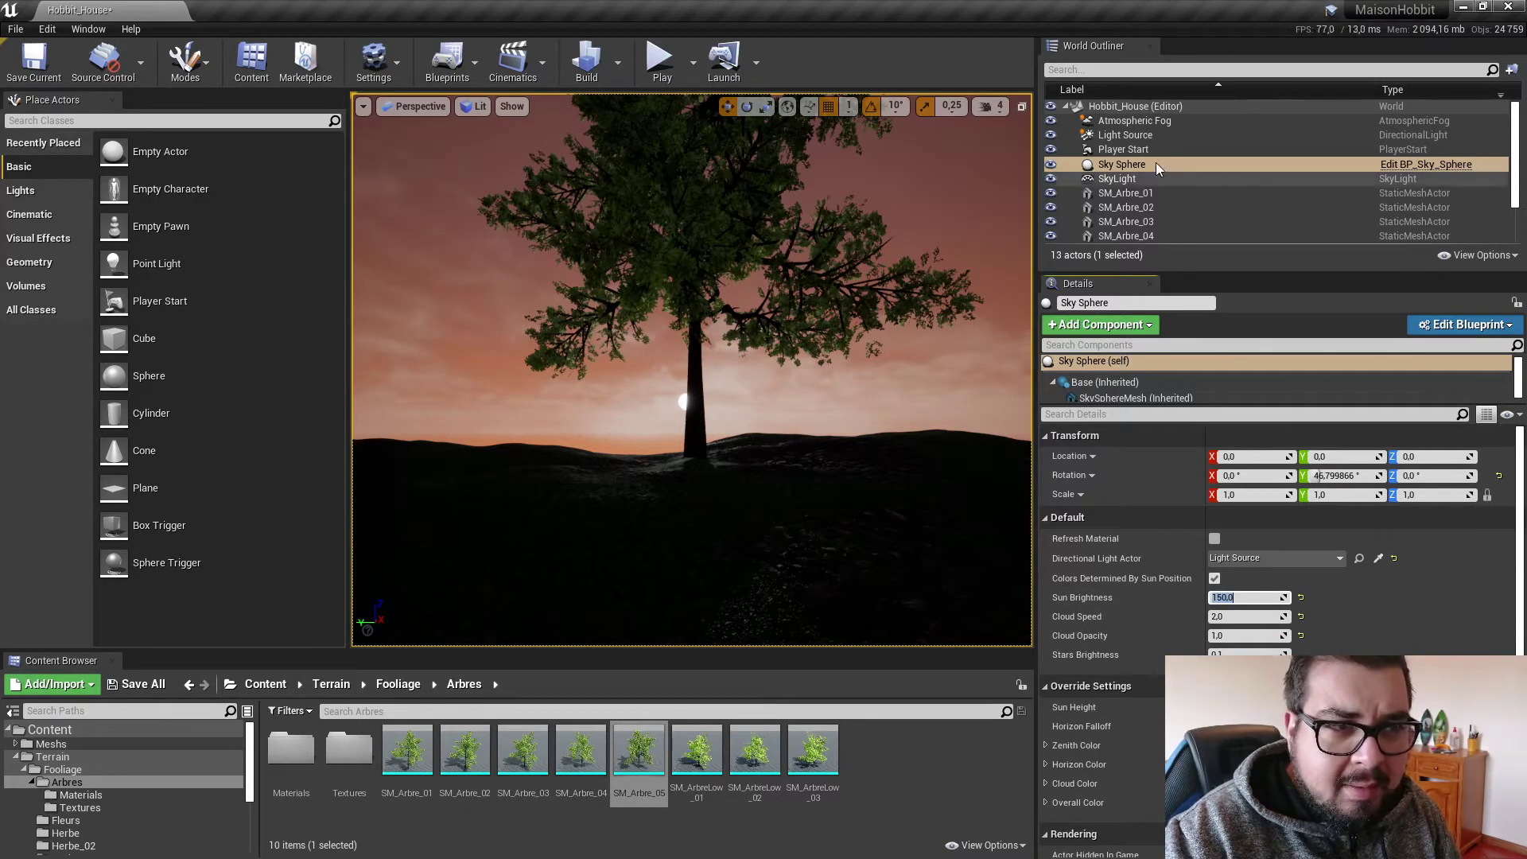
pyautogui.click(1218, 539)
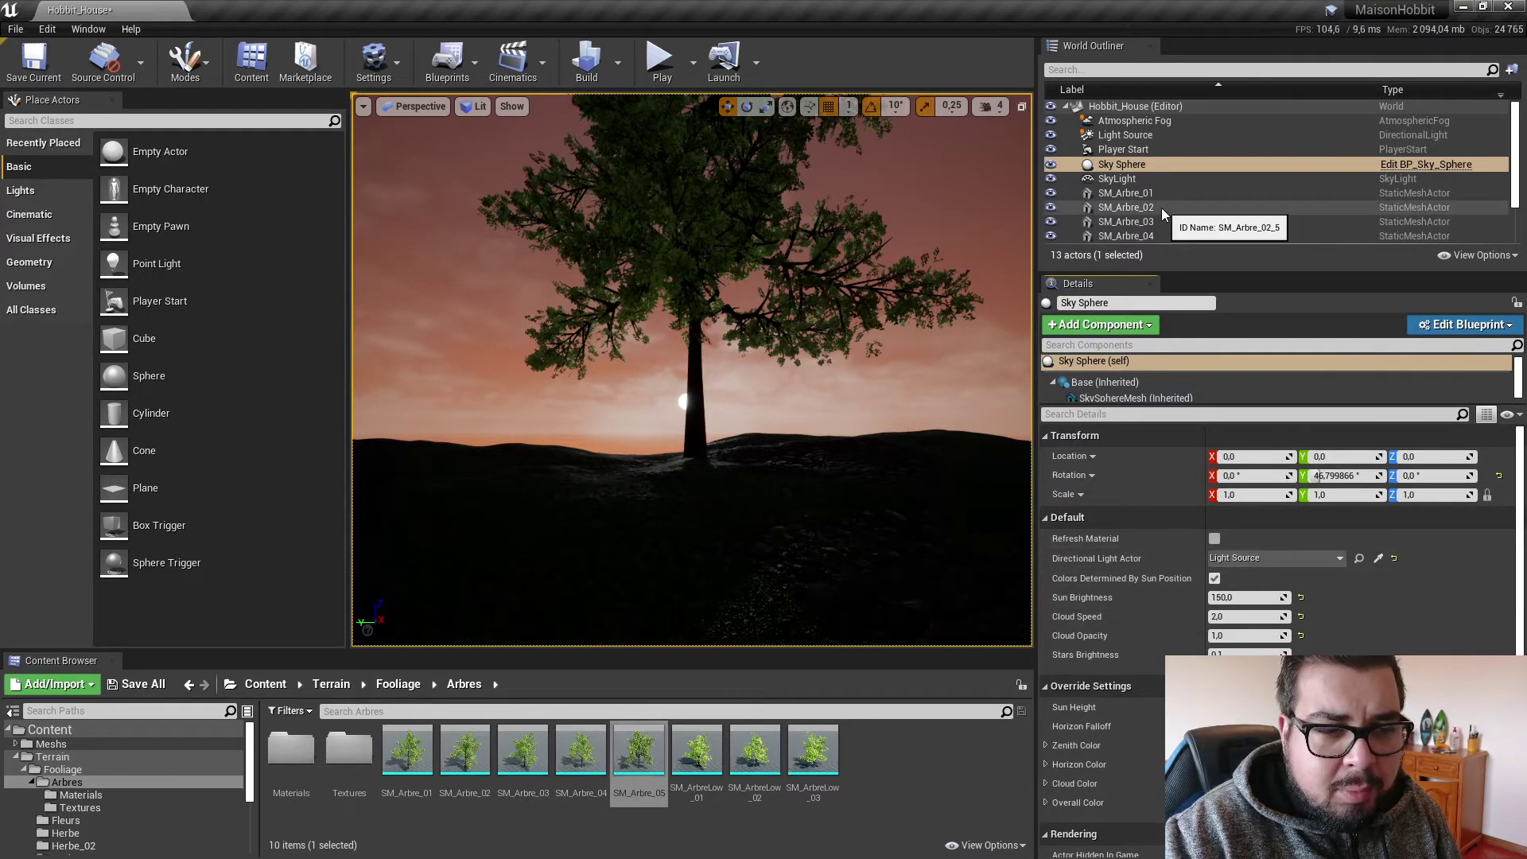
# Change the Light Source's color to a pale warm yellow, about R 1.0, G 0.82, B 0.41.
pyautogui.click(1126, 135)
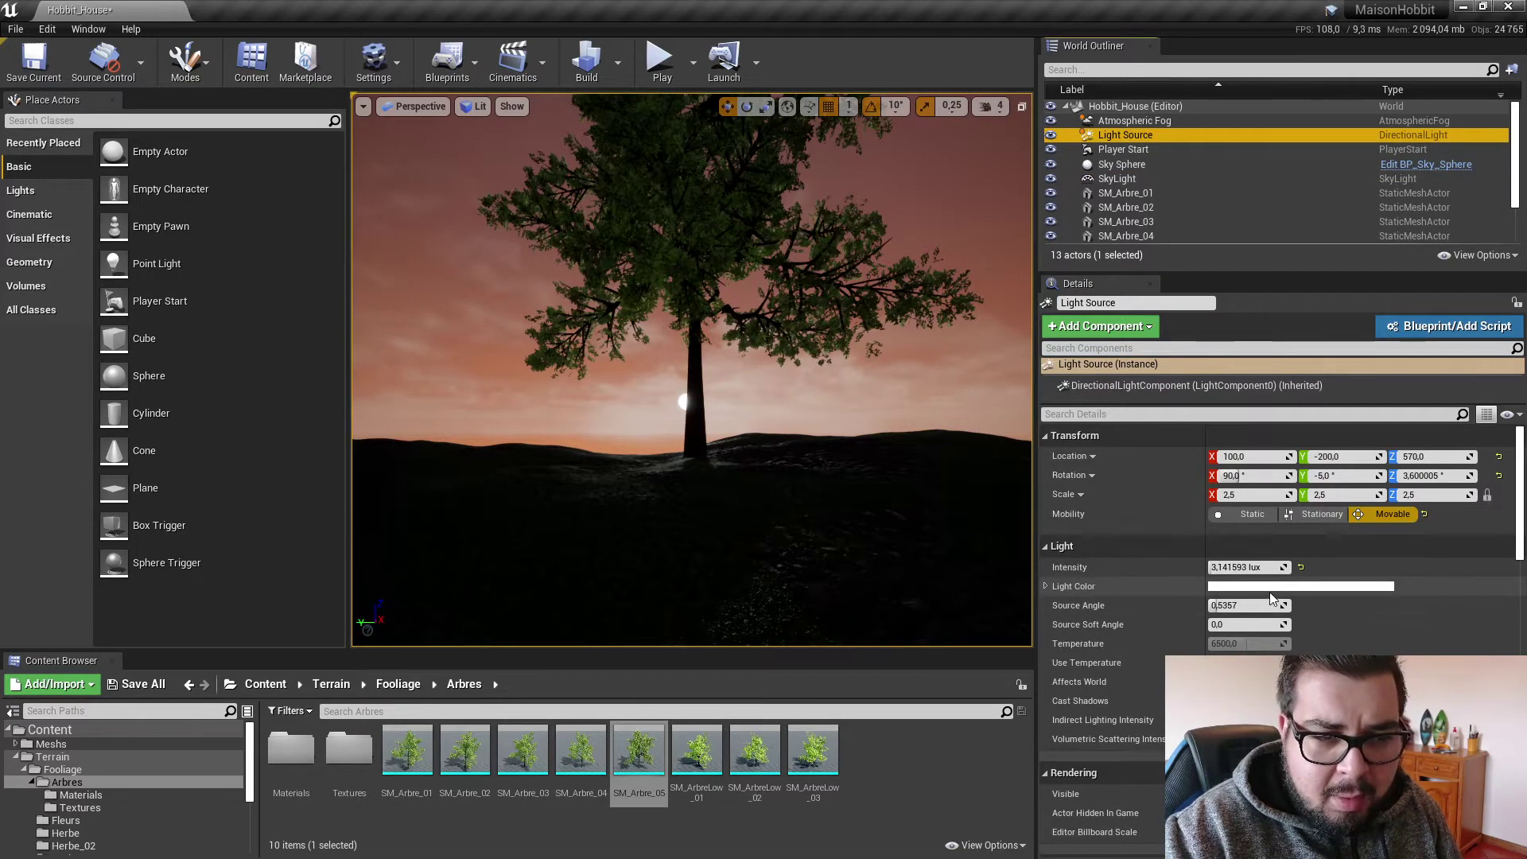
pyautogui.click(1272, 587)
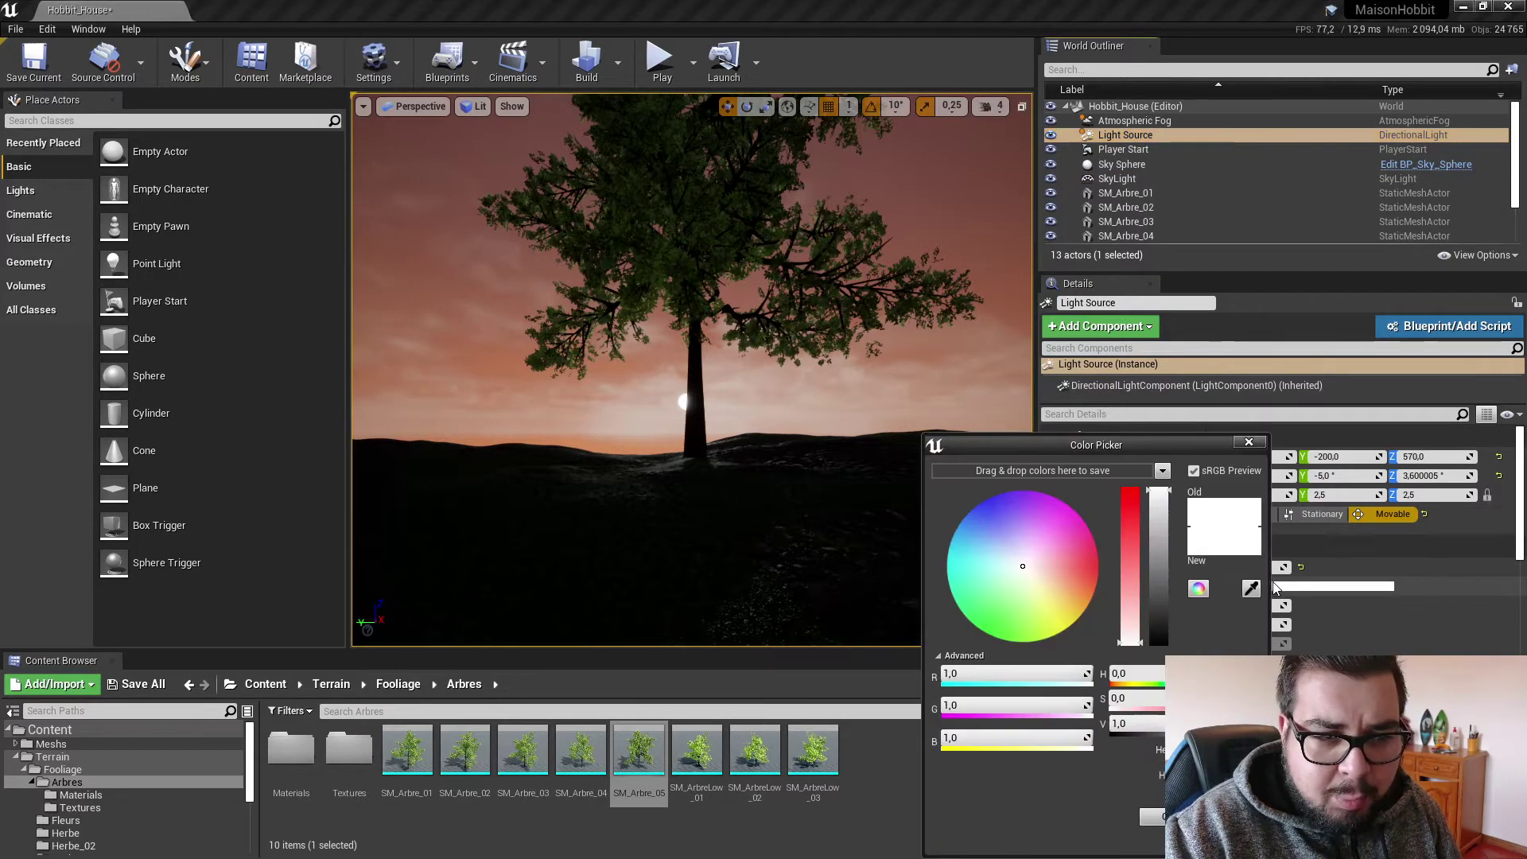
pyautogui.click(1046, 585)
pyautogui.click(1051, 593)
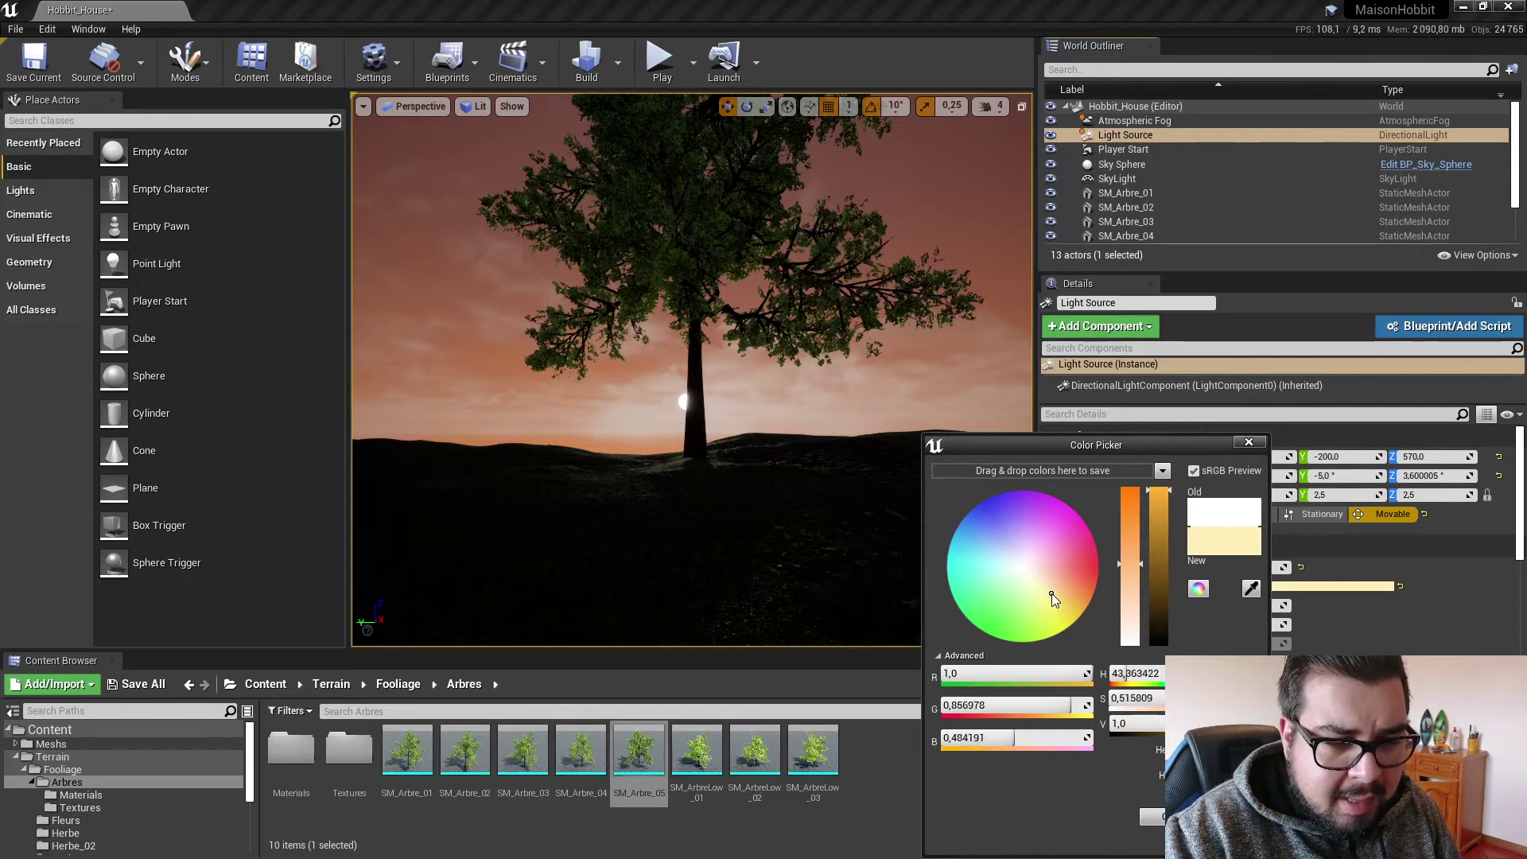
pyautogui.moveTo(1126, 567); pyautogui.dragTo(1130, 549)
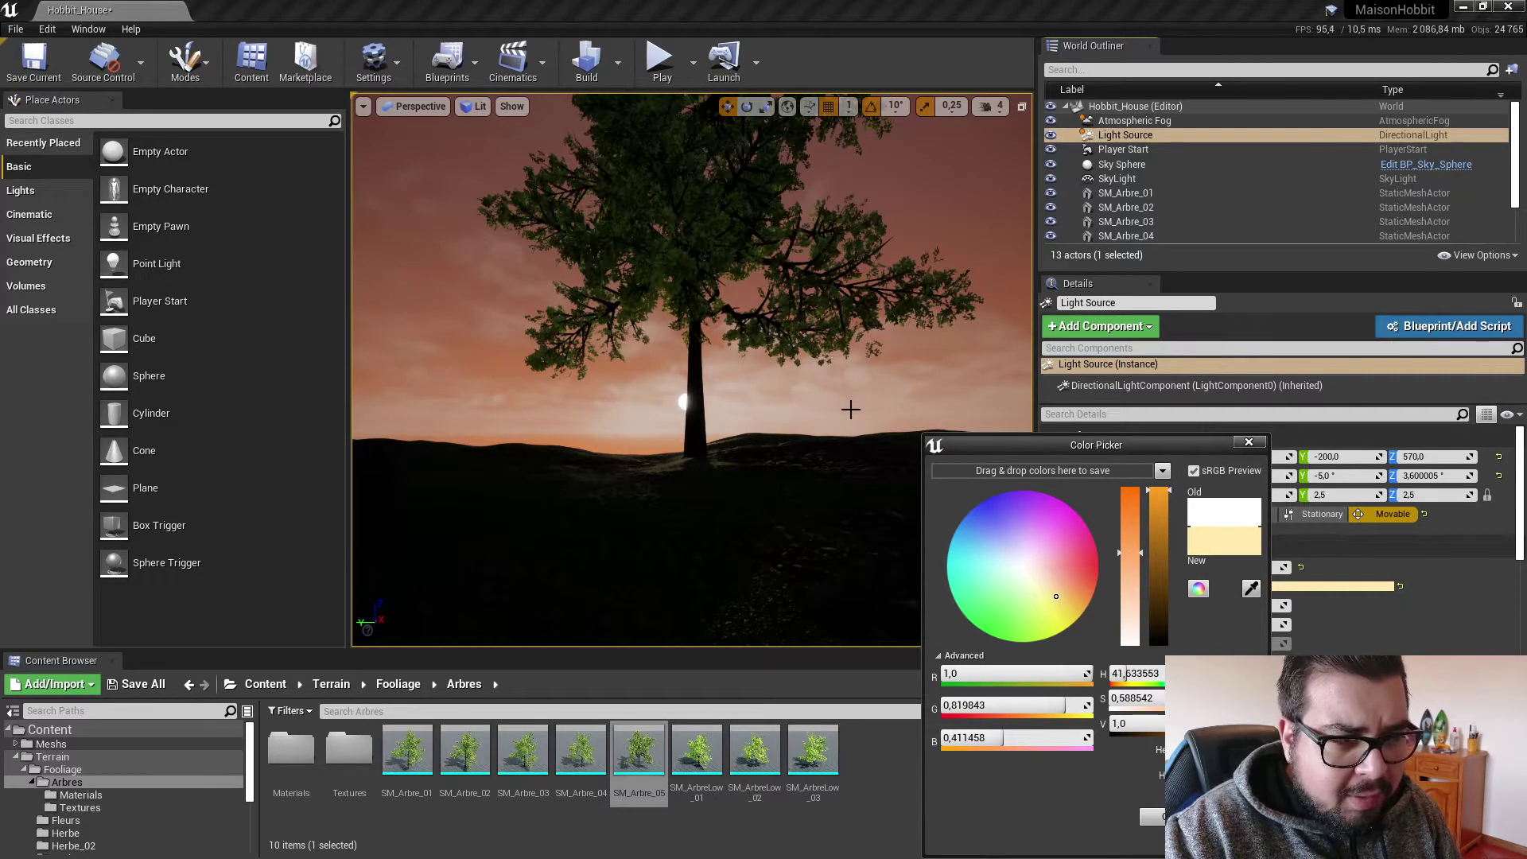
pyautogui.moveTo(636, 366); pyautogui.dragTo(358, 375, button='right')
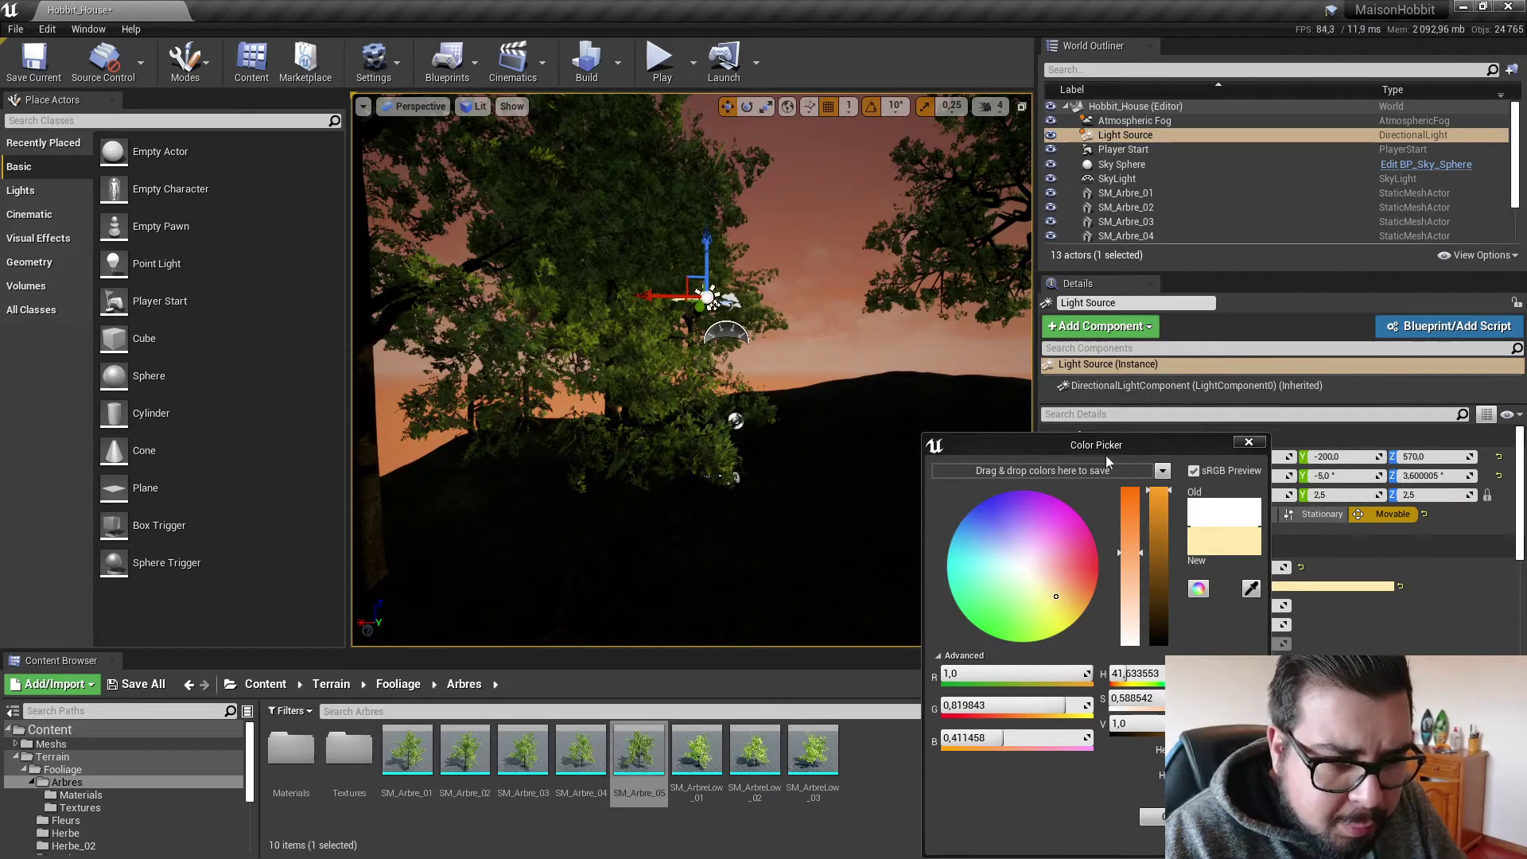
pyautogui.click(1158, 821)
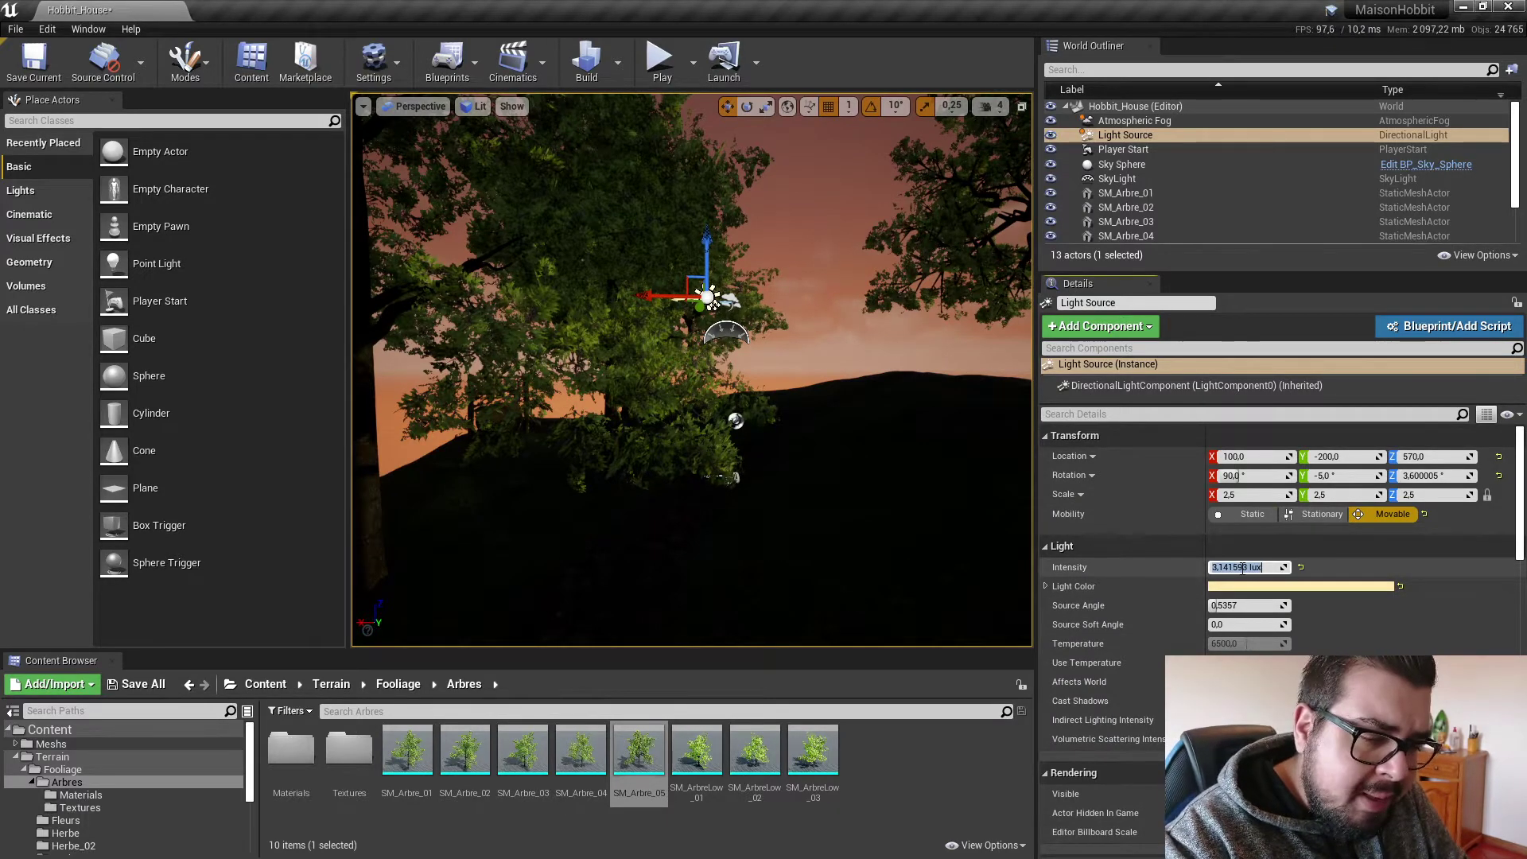
# Set the Light Source's intensity to 15 lux.
pyautogui.click(1242, 568)
pyautogui.write('15')
pyautogui.press('Return')
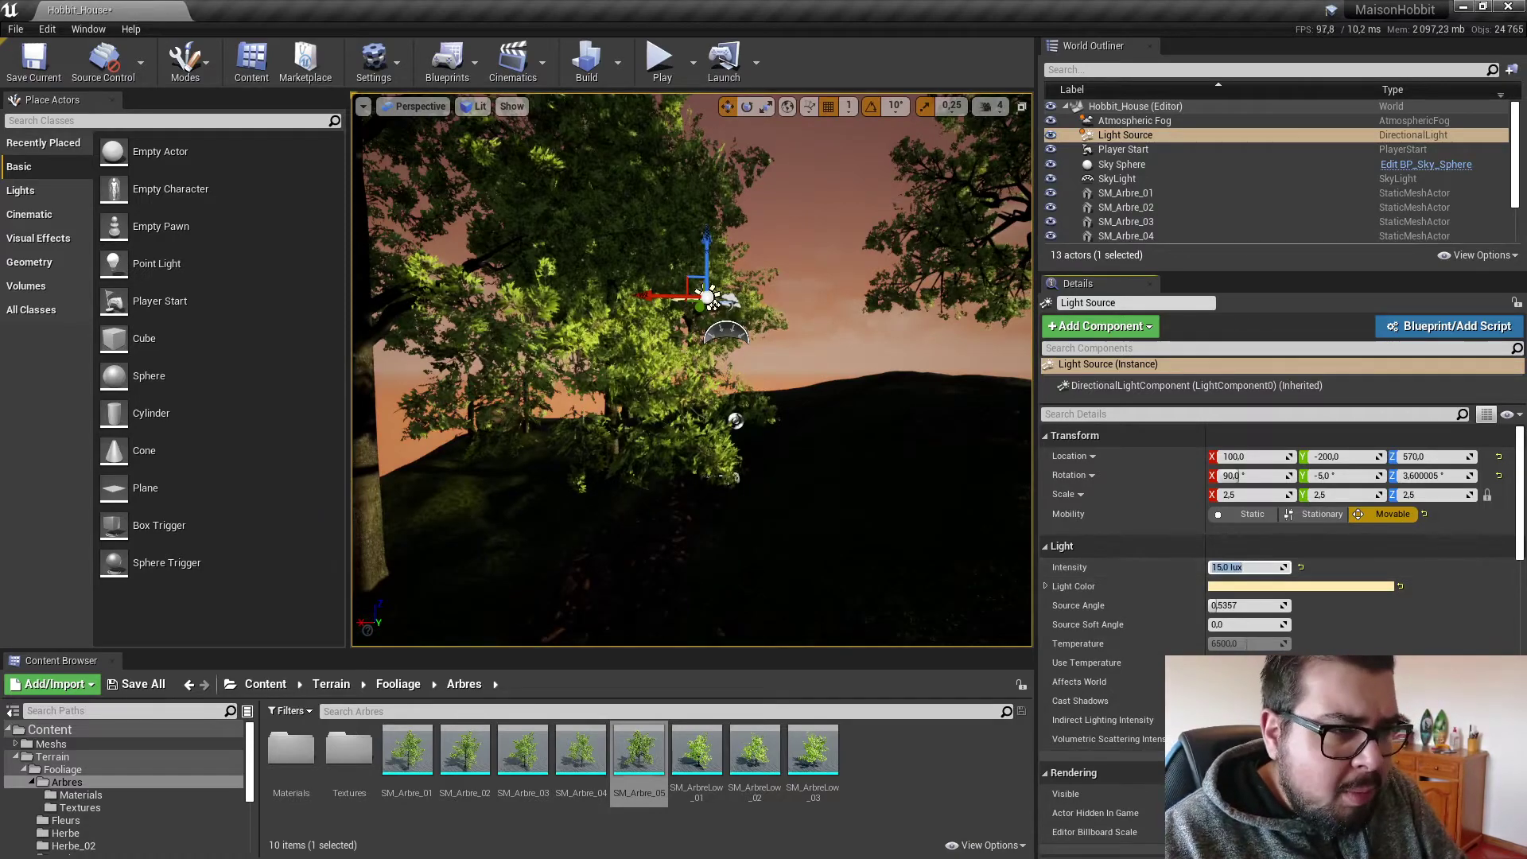
# Inspect the sunlight and shadows around the hanging swing and the trees from several angles.
pyautogui.moveTo(748, 414); pyautogui.dragTo(791, 411, button='right')
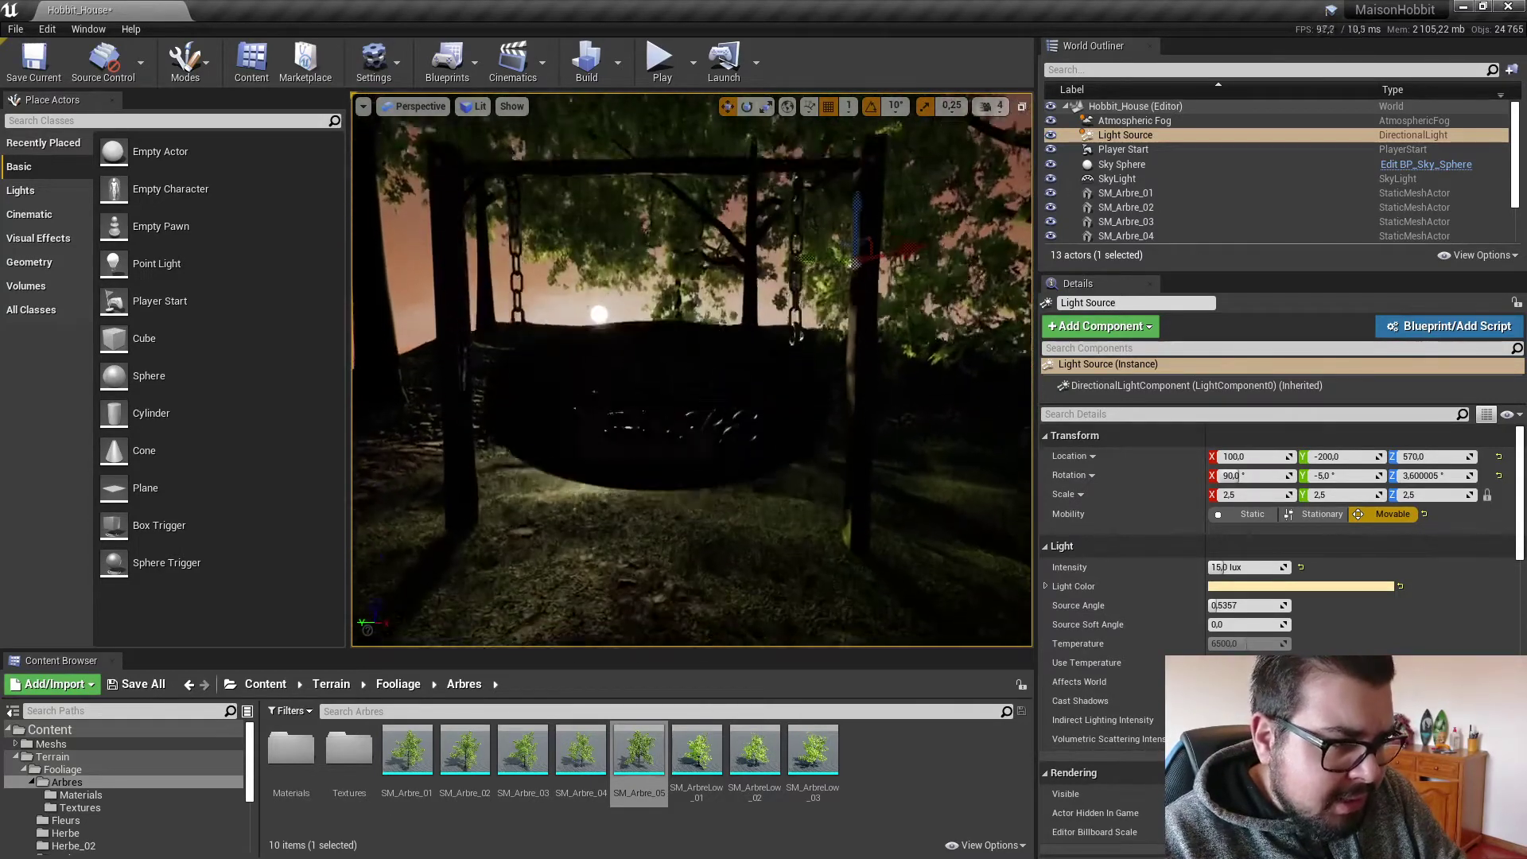
pyautogui.press('d')
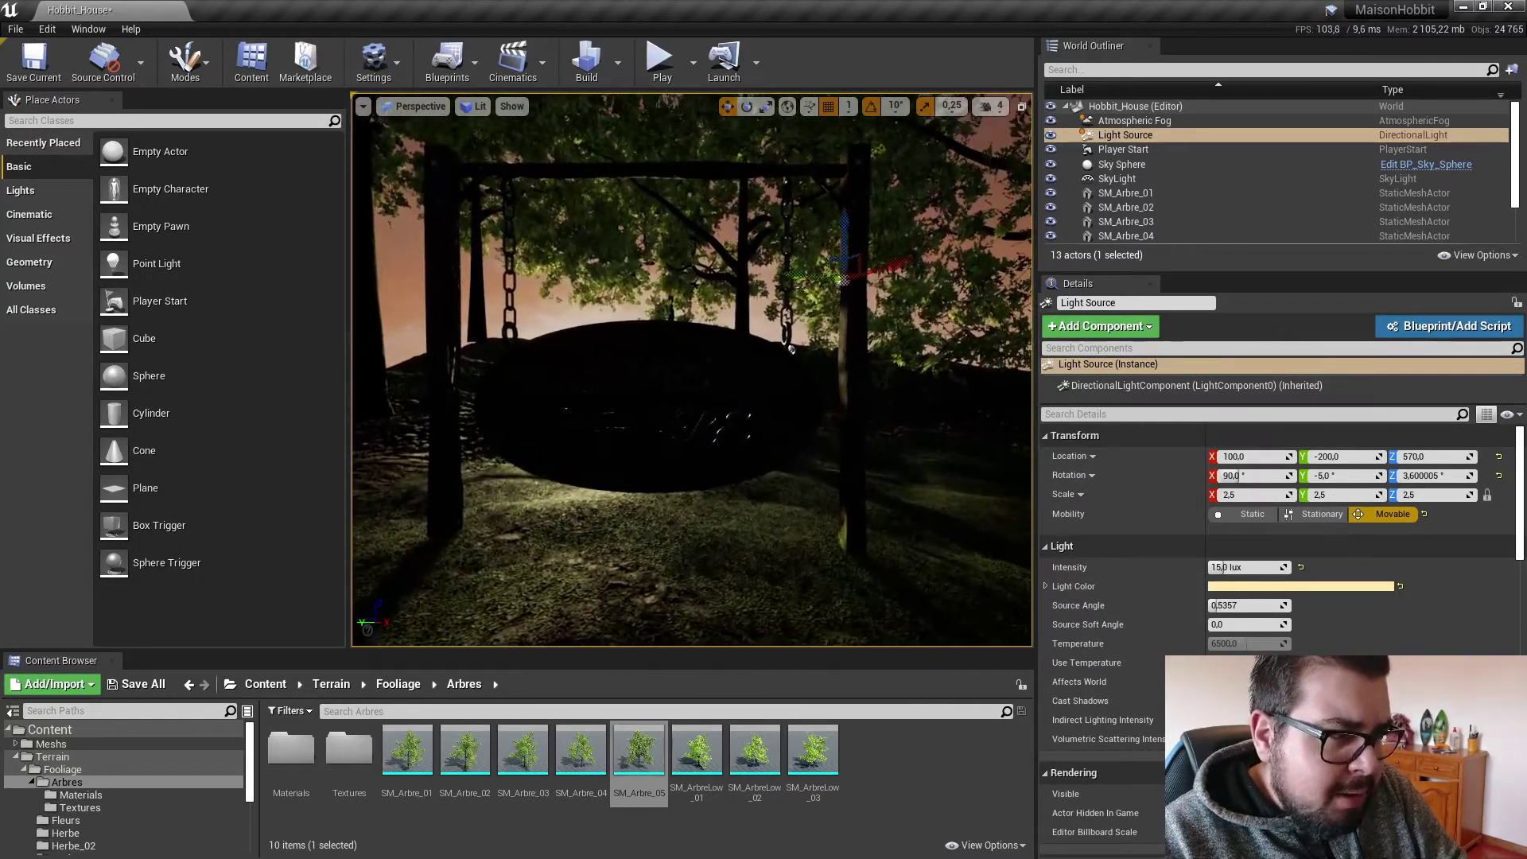
pyautogui.press('a')
pyautogui.press('s')
pyautogui.press('a')
pyautogui.press('d')
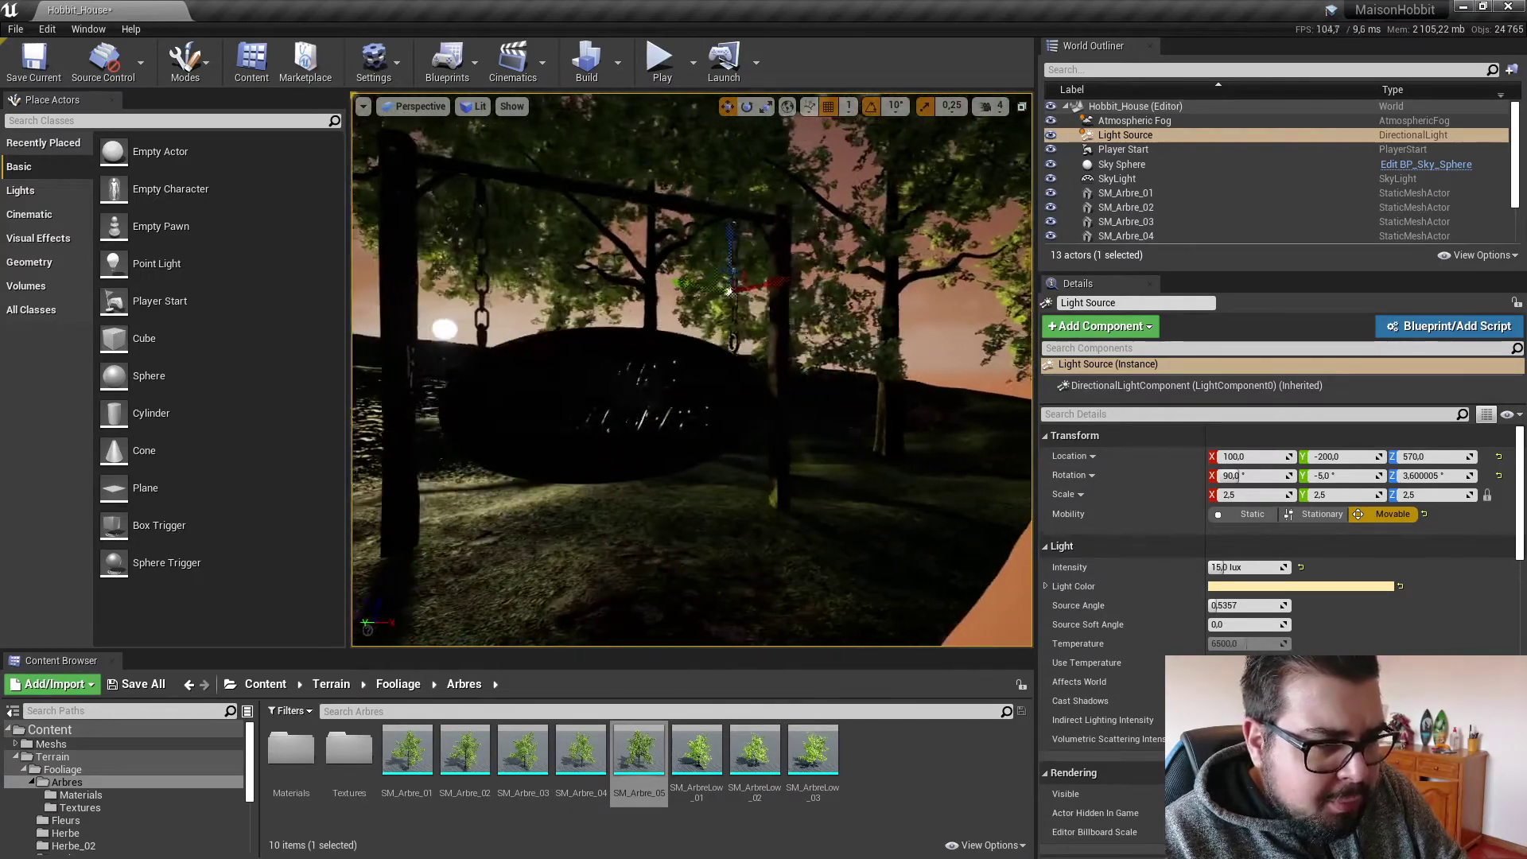
pyautogui.press('a')
pyautogui.press('a')
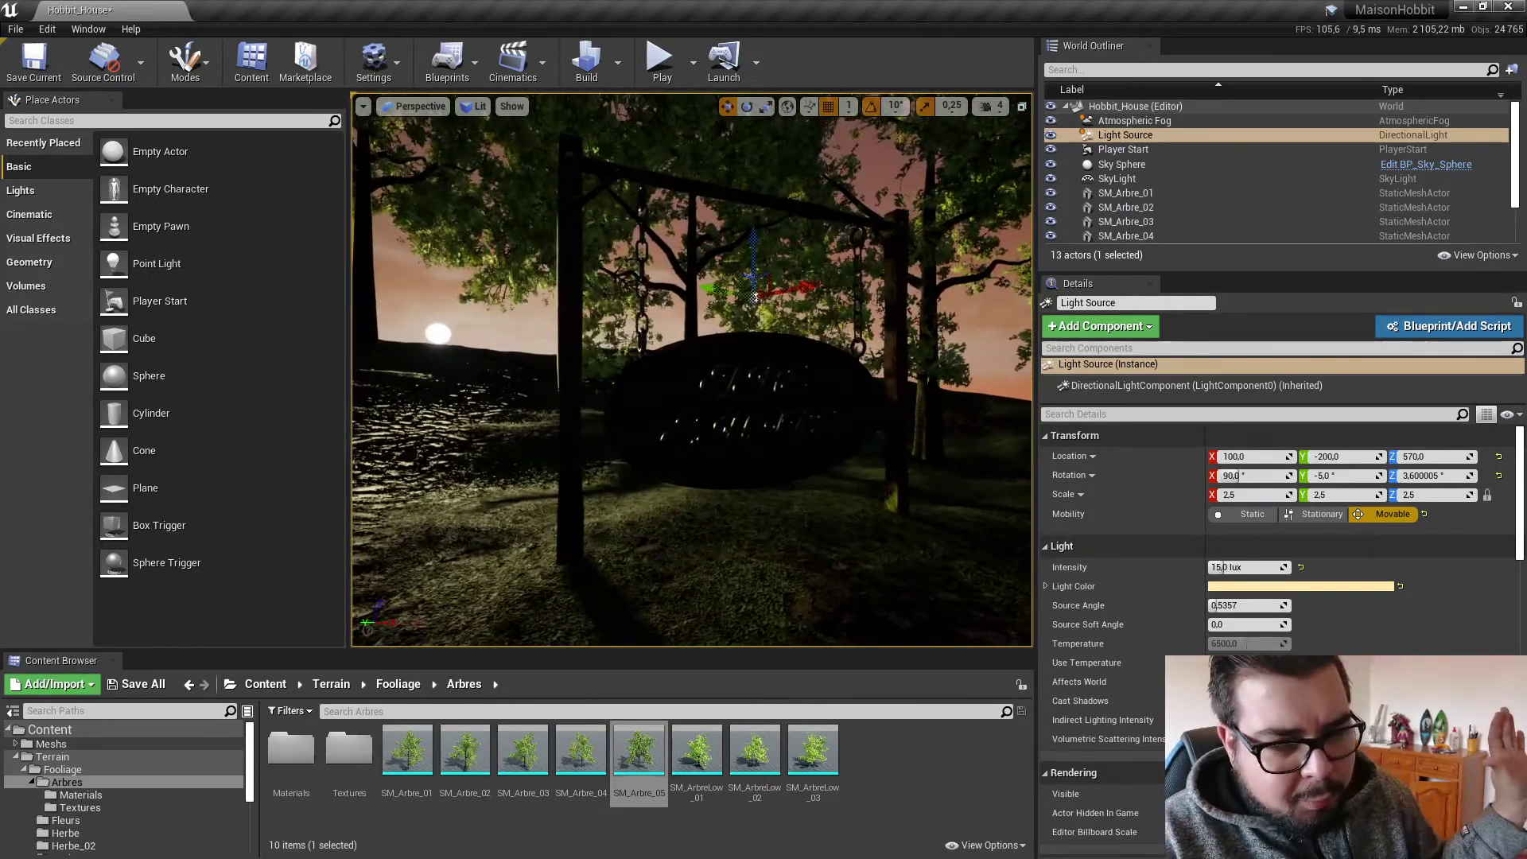
# Lower the viewport camera speed to 2 while moving around the trees near the swing.
pyautogui.moveTo(692, 370); pyautogui.dragTo(646, 350, button='right')
pyautogui.press('w')
pyautogui.press('d')
pyautogui.press('w')
pyautogui.click(882, 251)
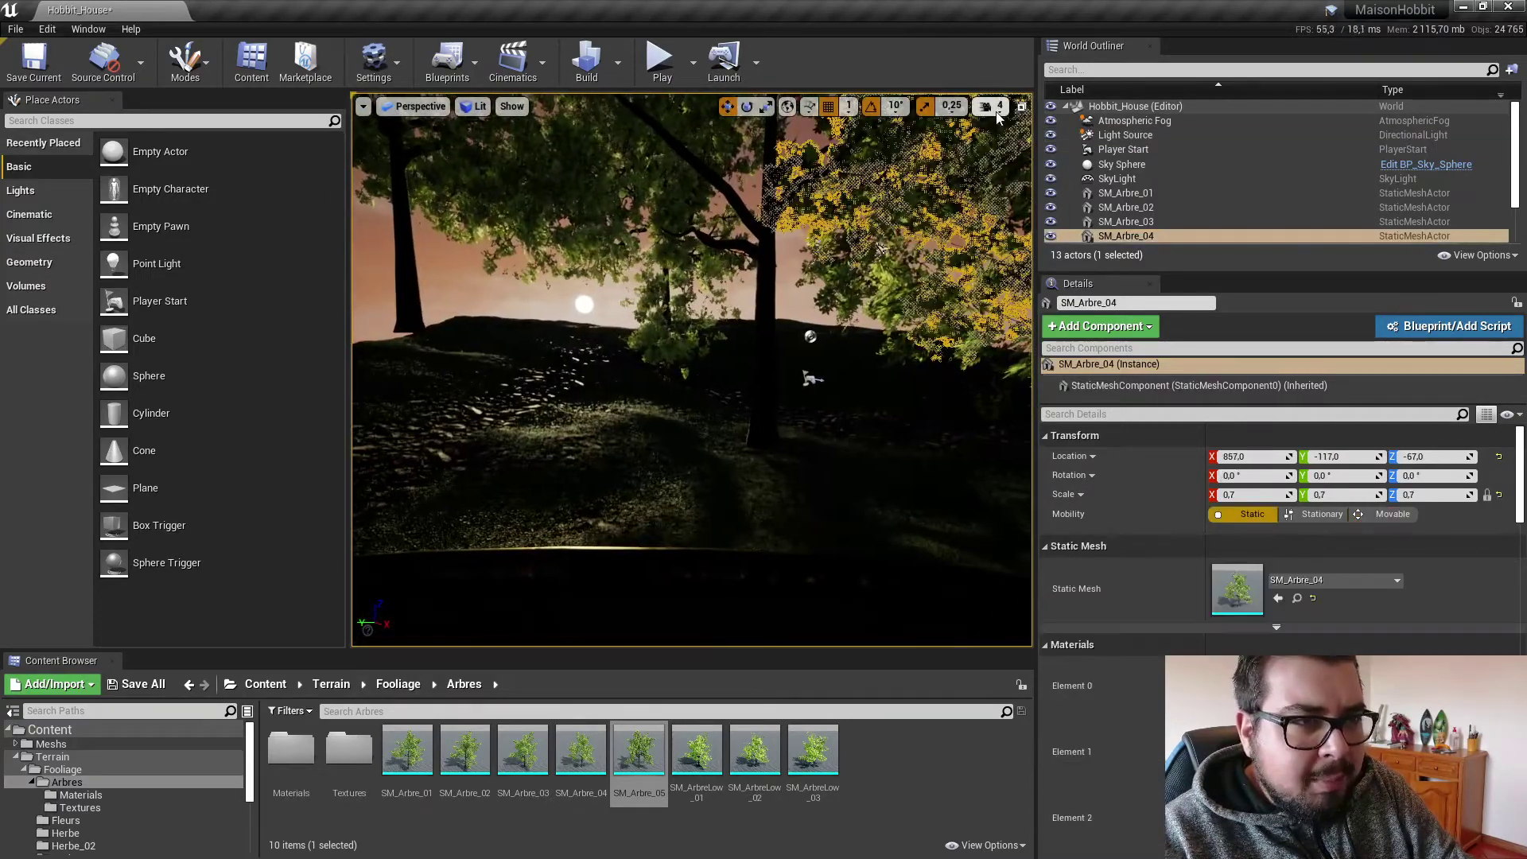
pyautogui.click(988, 106)
pyautogui.moveTo(843, 279); pyautogui.dragTo(797, 269, button='right')
pyautogui.click(989, 106)
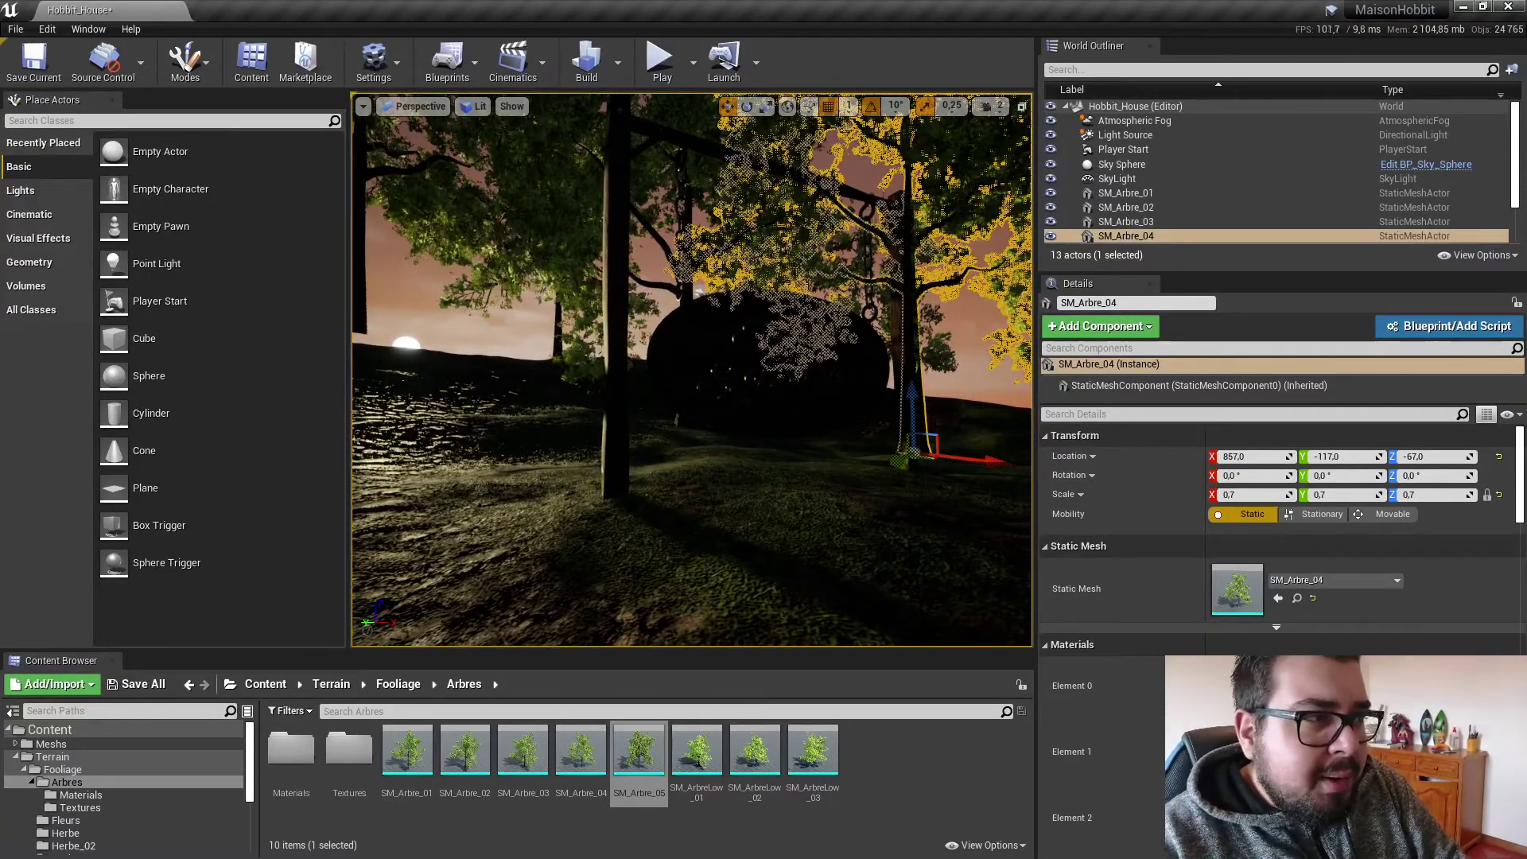
# Switch the viewport to the Cinematic Viewport type and widen it by narrowing the Place Actors panel.
pyautogui.click(414, 107)
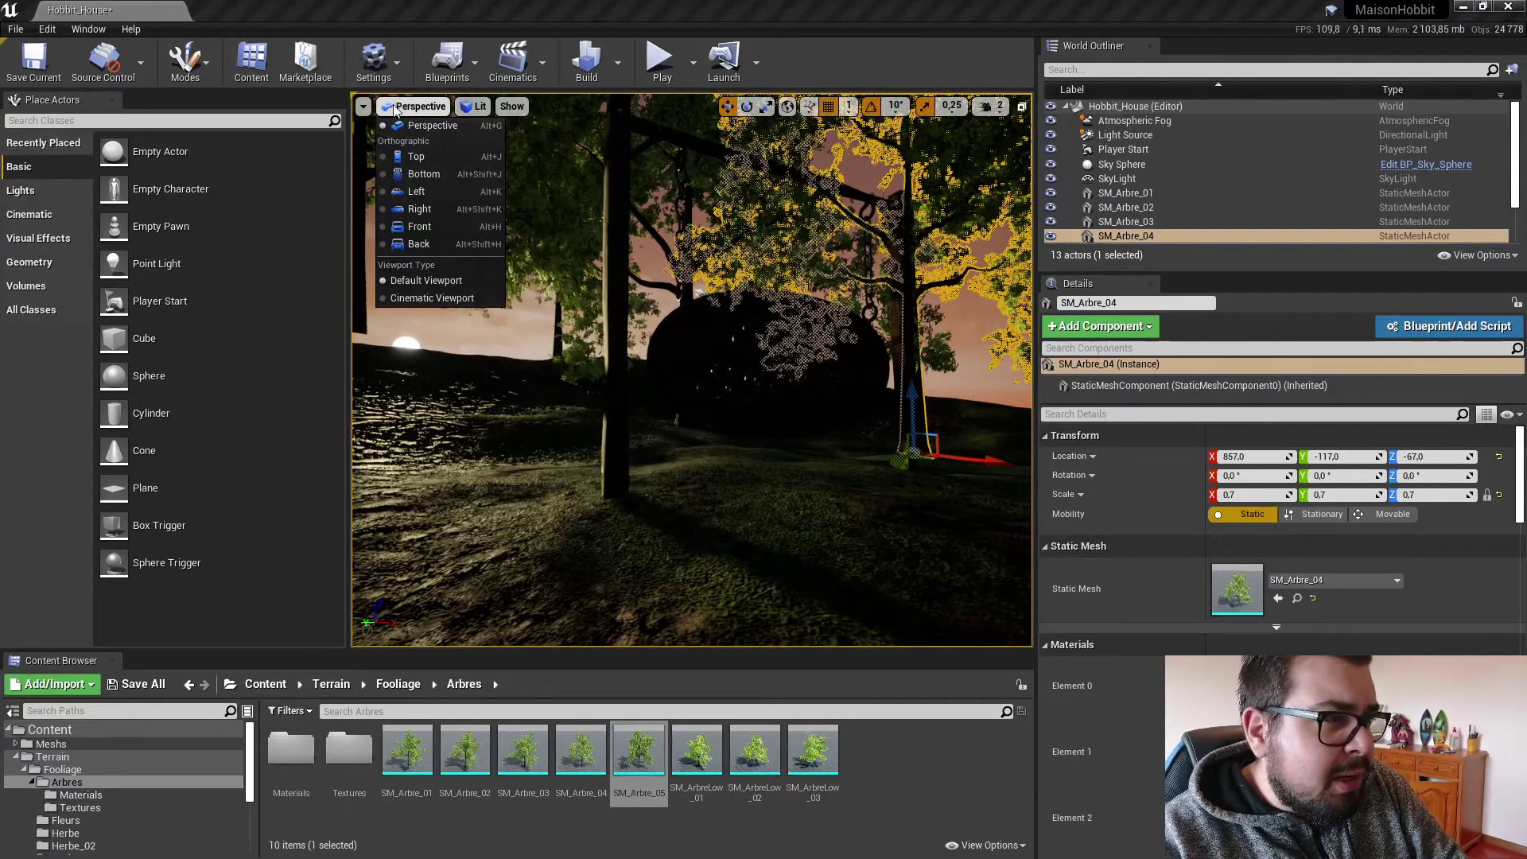
pyautogui.click(406, 297)
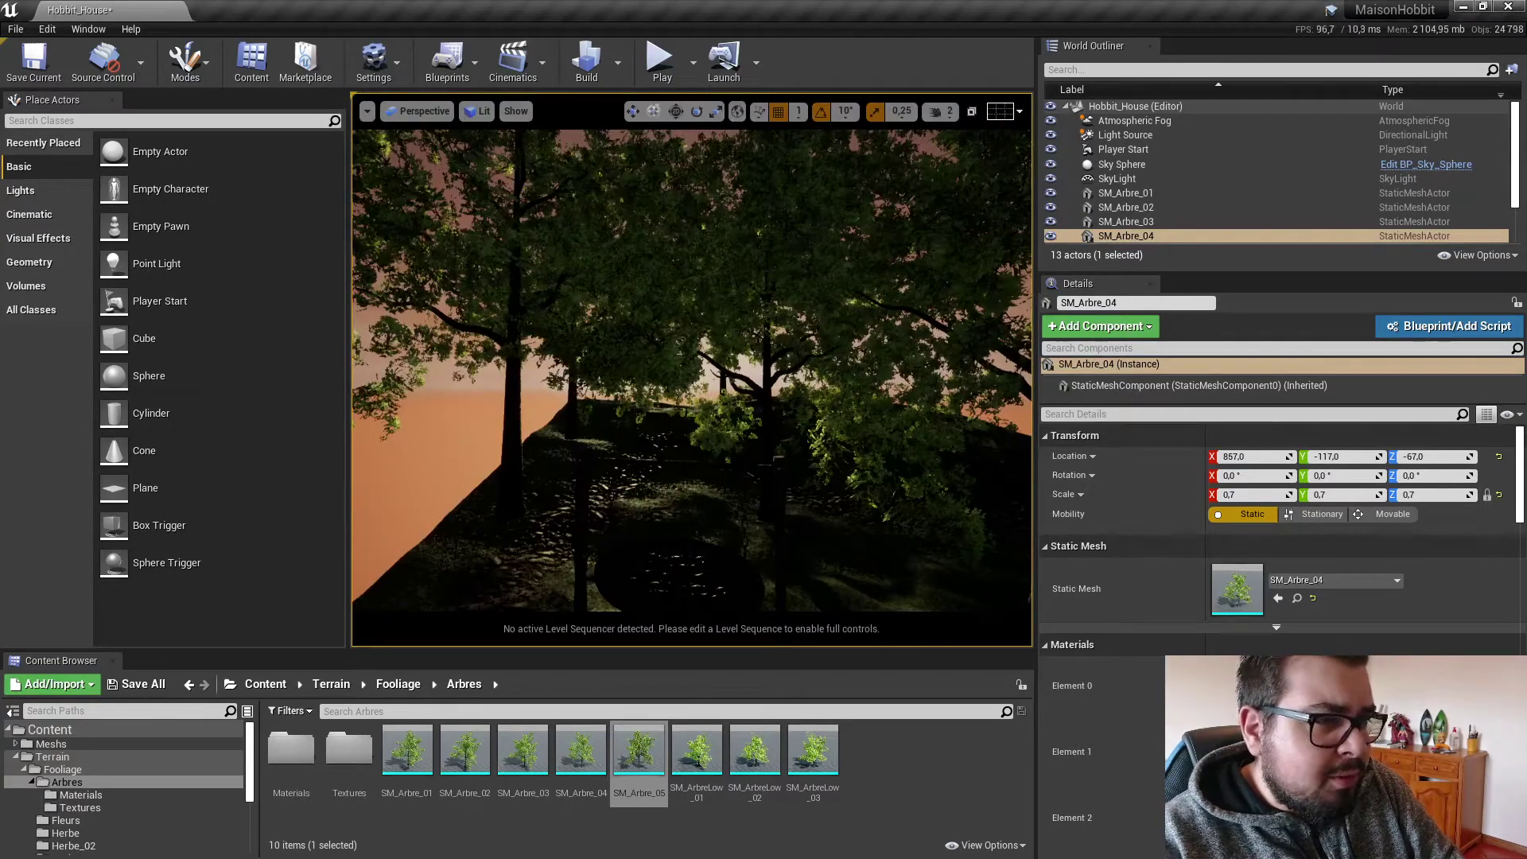
pyautogui.click(425, 113)
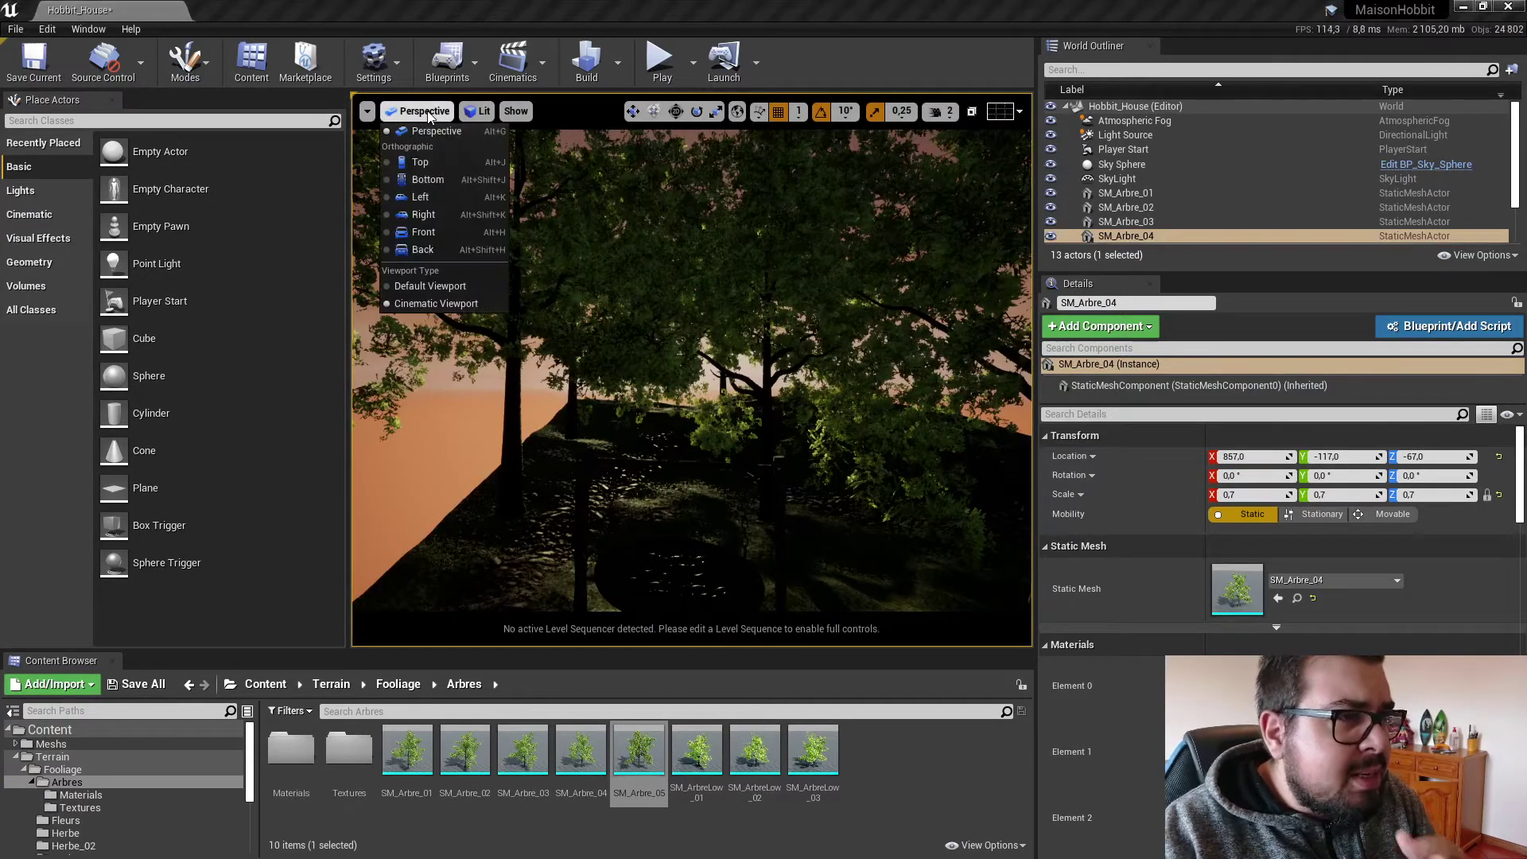
pyautogui.click(1009, 116)
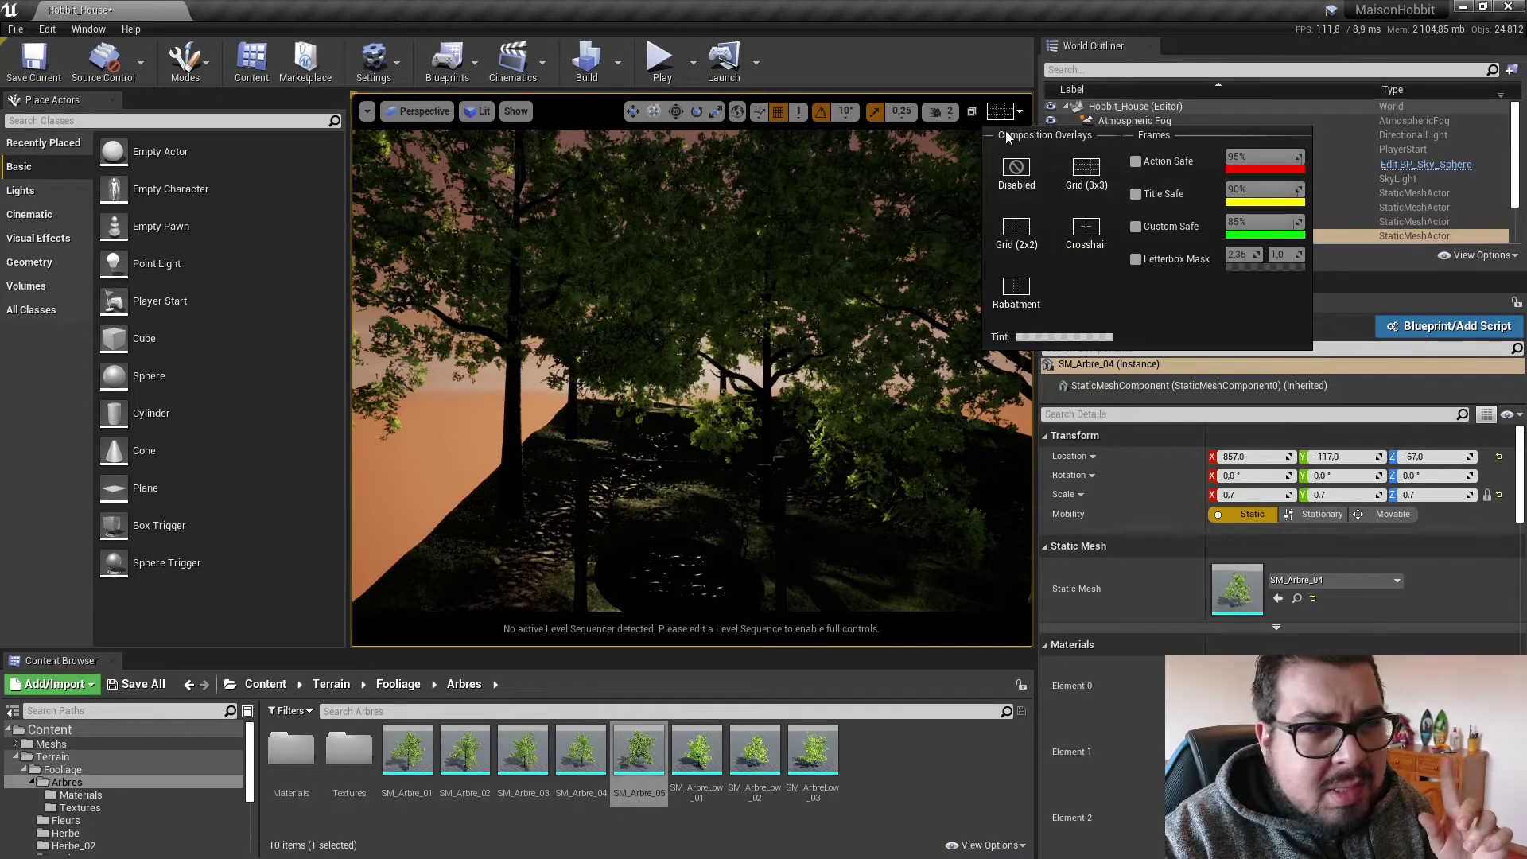
pyautogui.click(986, 112)
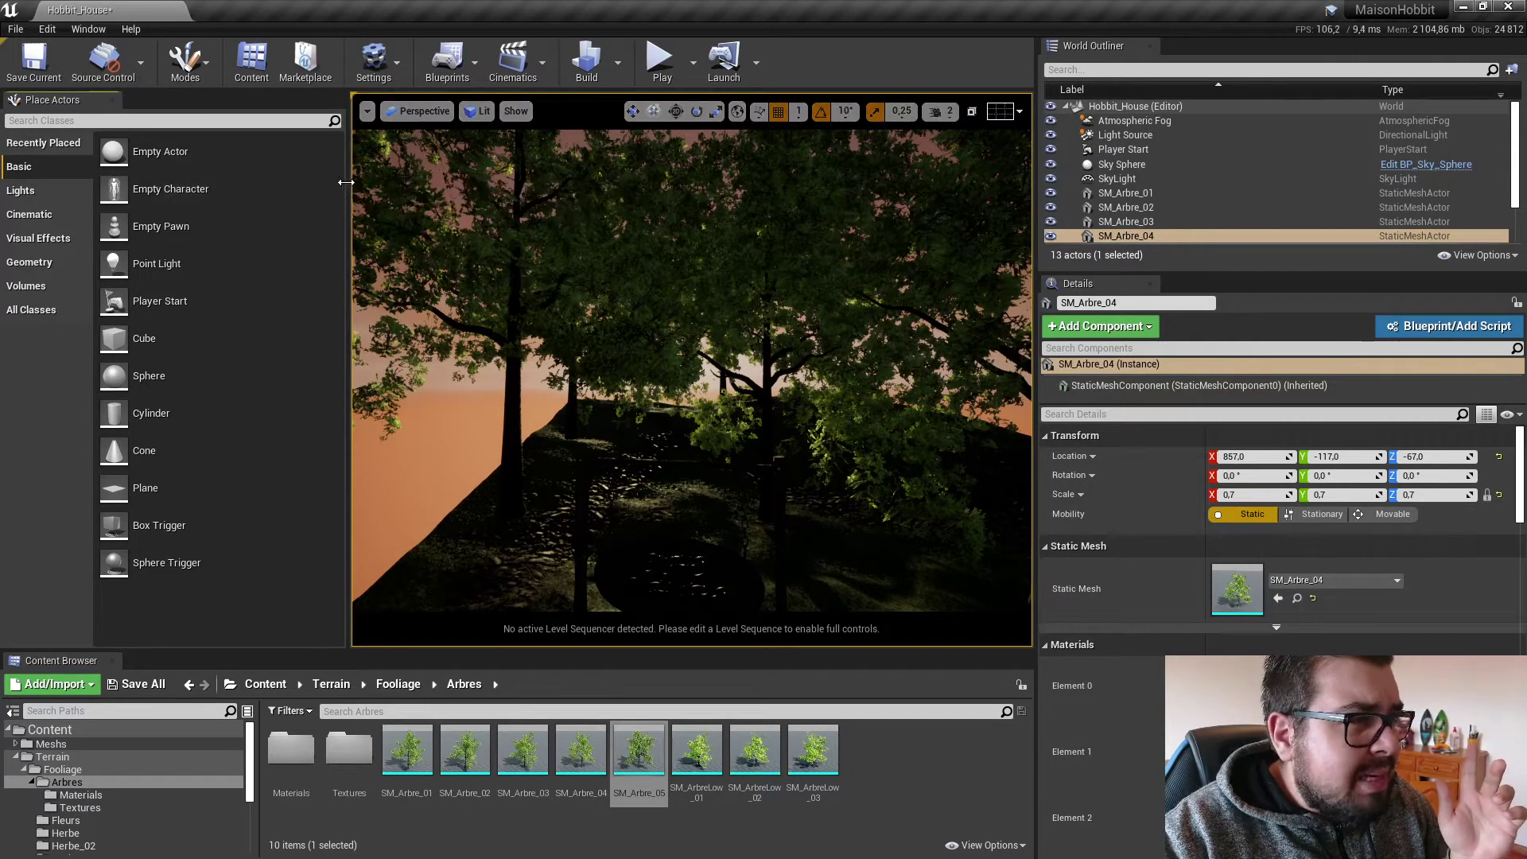
pyautogui.moveTo(347, 183); pyautogui.dragTo(275, 191)
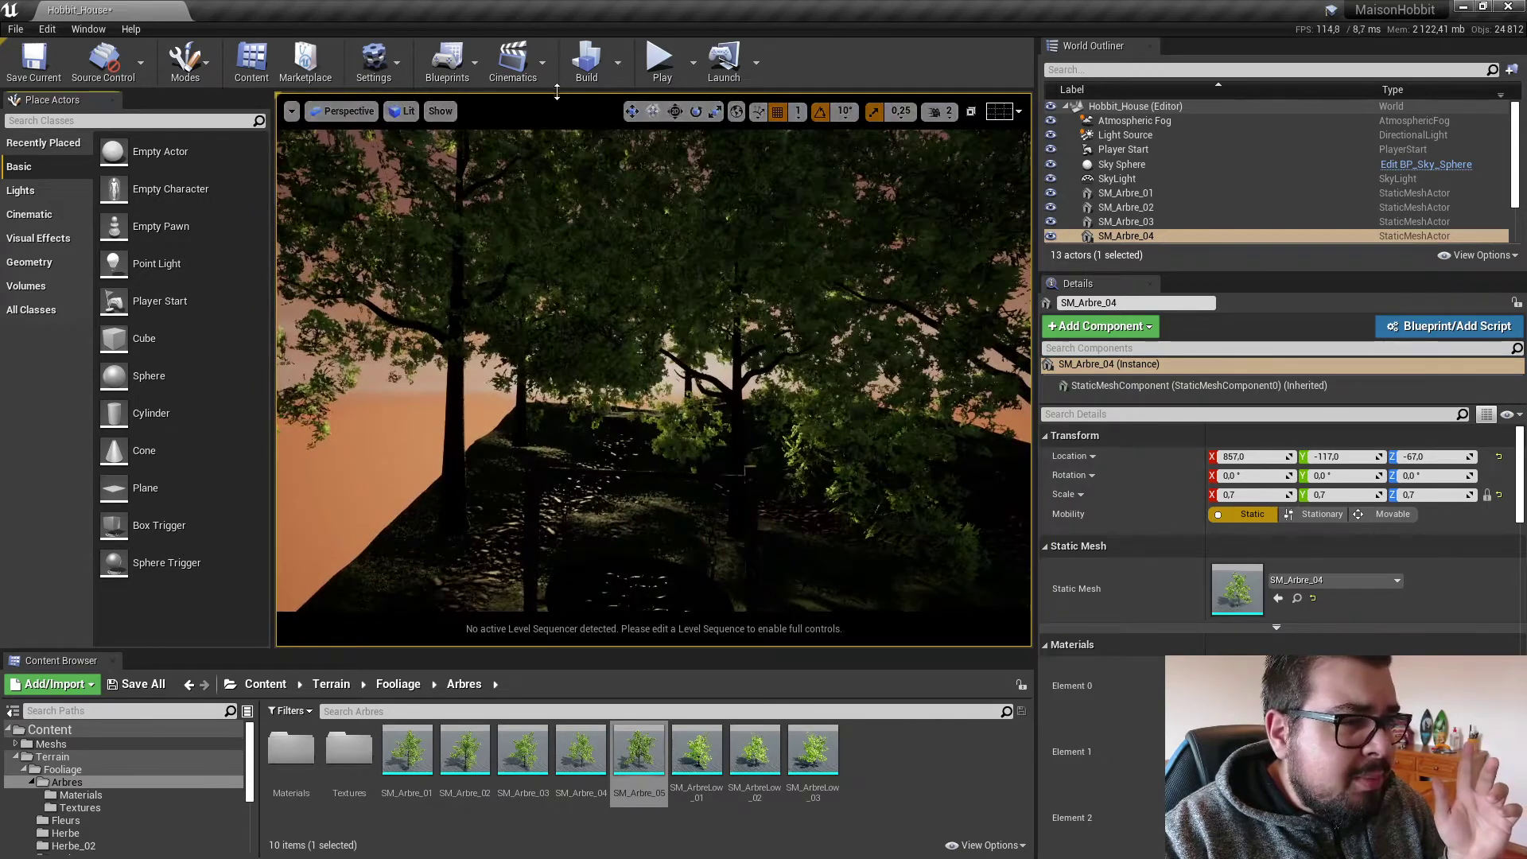
pyautogui.click(291, 111)
pyautogui.click(292, 111)
pyautogui.click(292, 111)
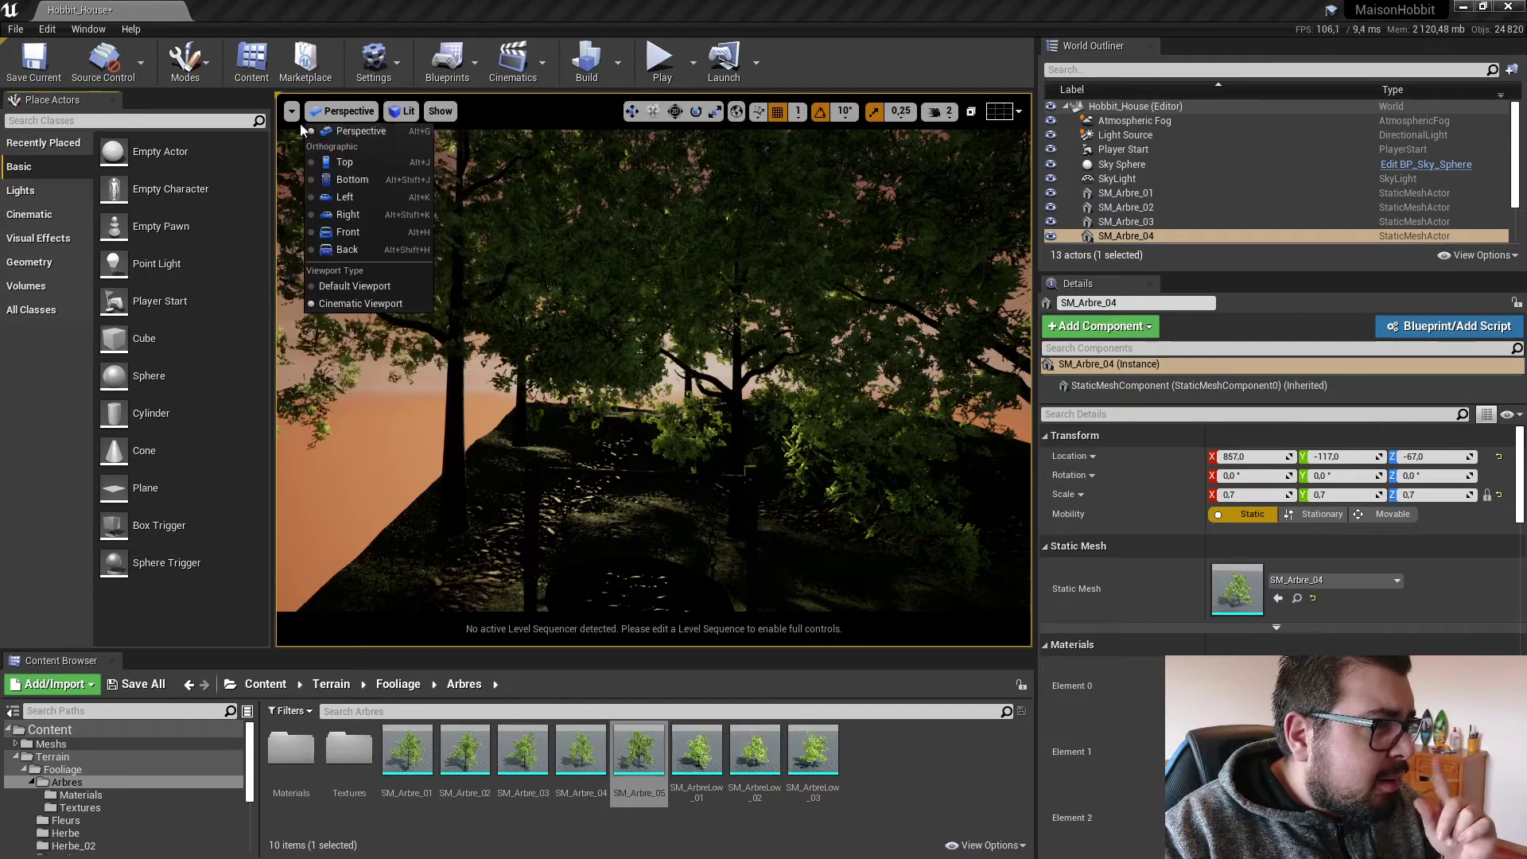
pyautogui.click(291, 111)
pyautogui.click(291, 112)
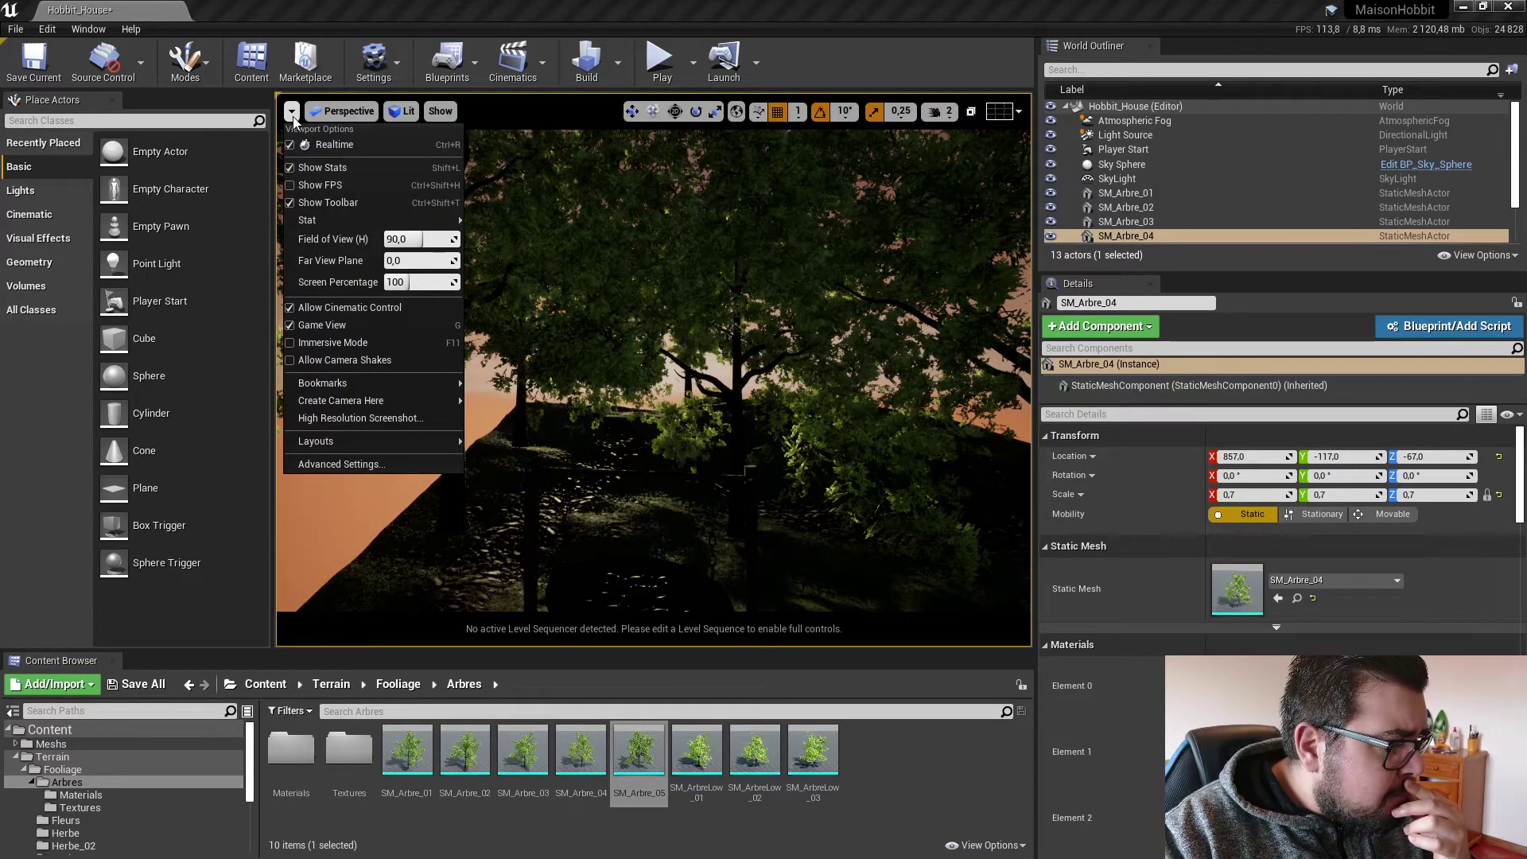
pyautogui.click(355, 113)
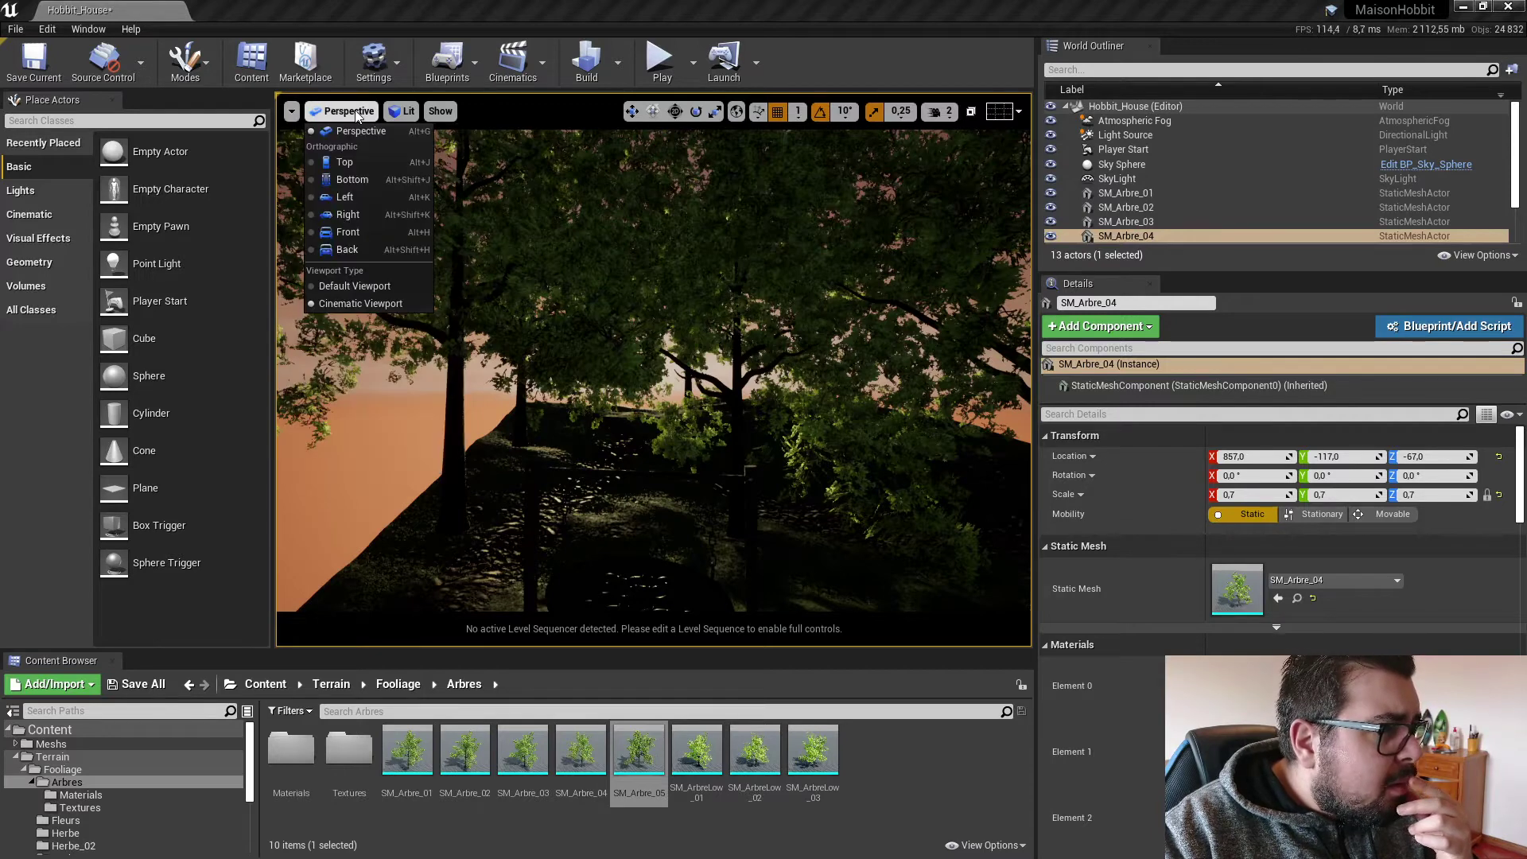
pyautogui.moveTo(421, 117)
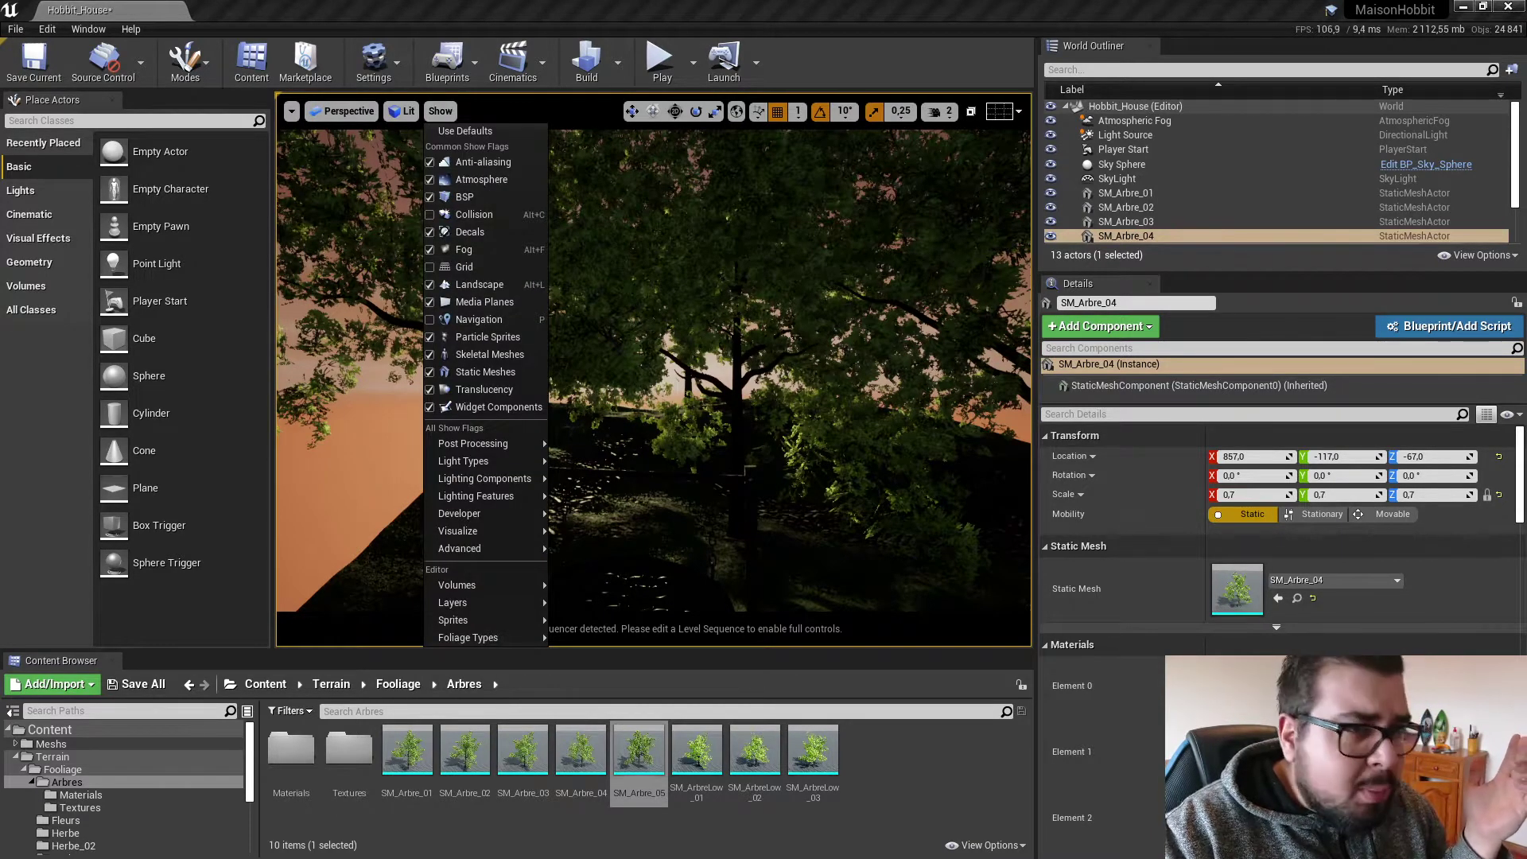
pyautogui.moveTo(292, 112)
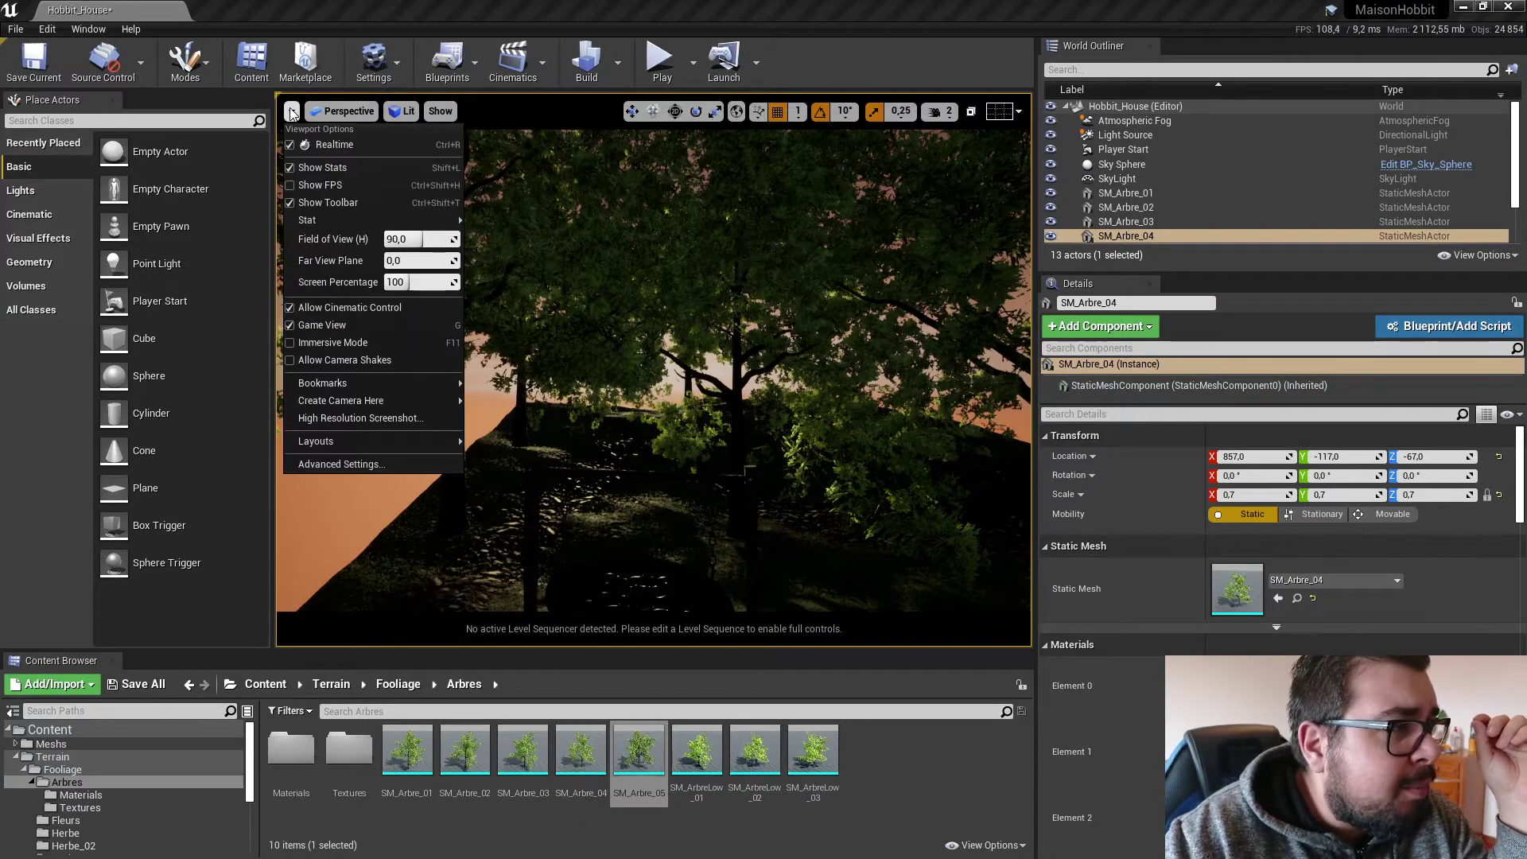
# Frame the round hanging sign and the stone path, and create a CineCameraActor from that view.
pyautogui.moveTo(745, 386); pyautogui.dragTo(783, 375, button='right')
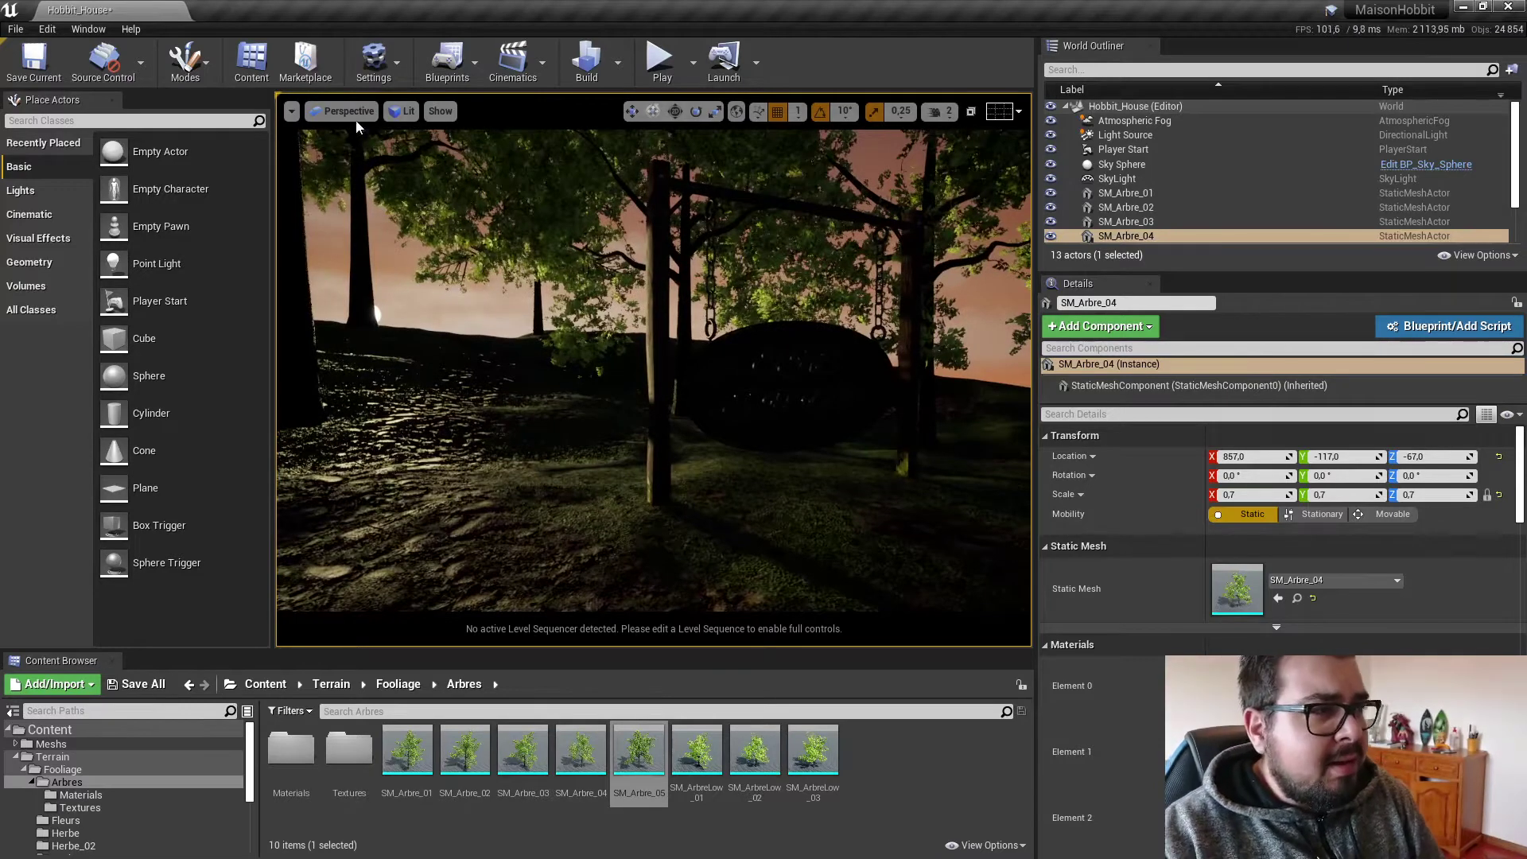
pyautogui.click(292, 113)
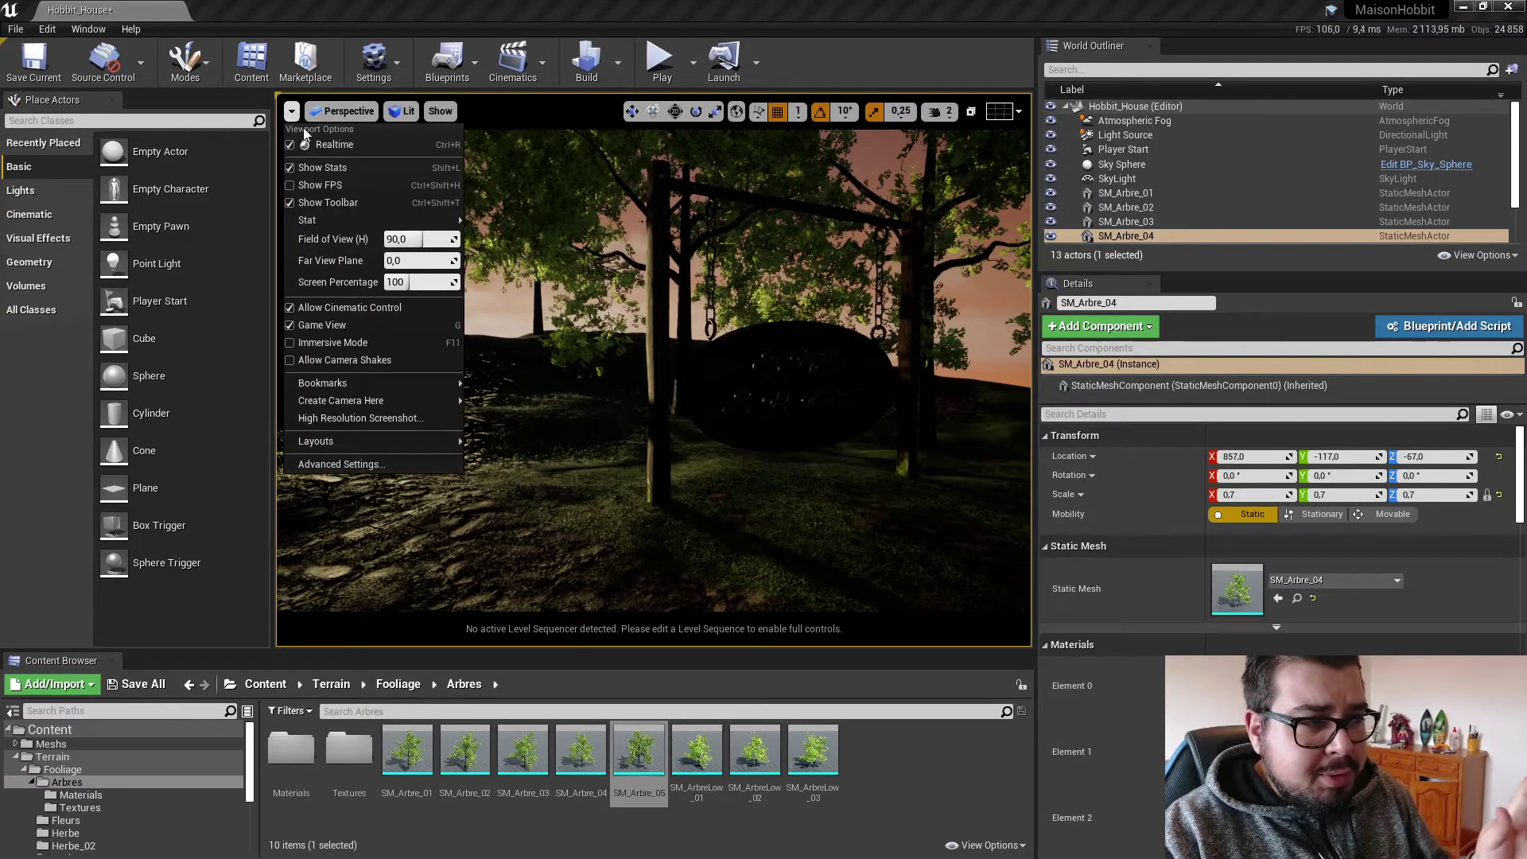
pyautogui.moveTo(402, 408)
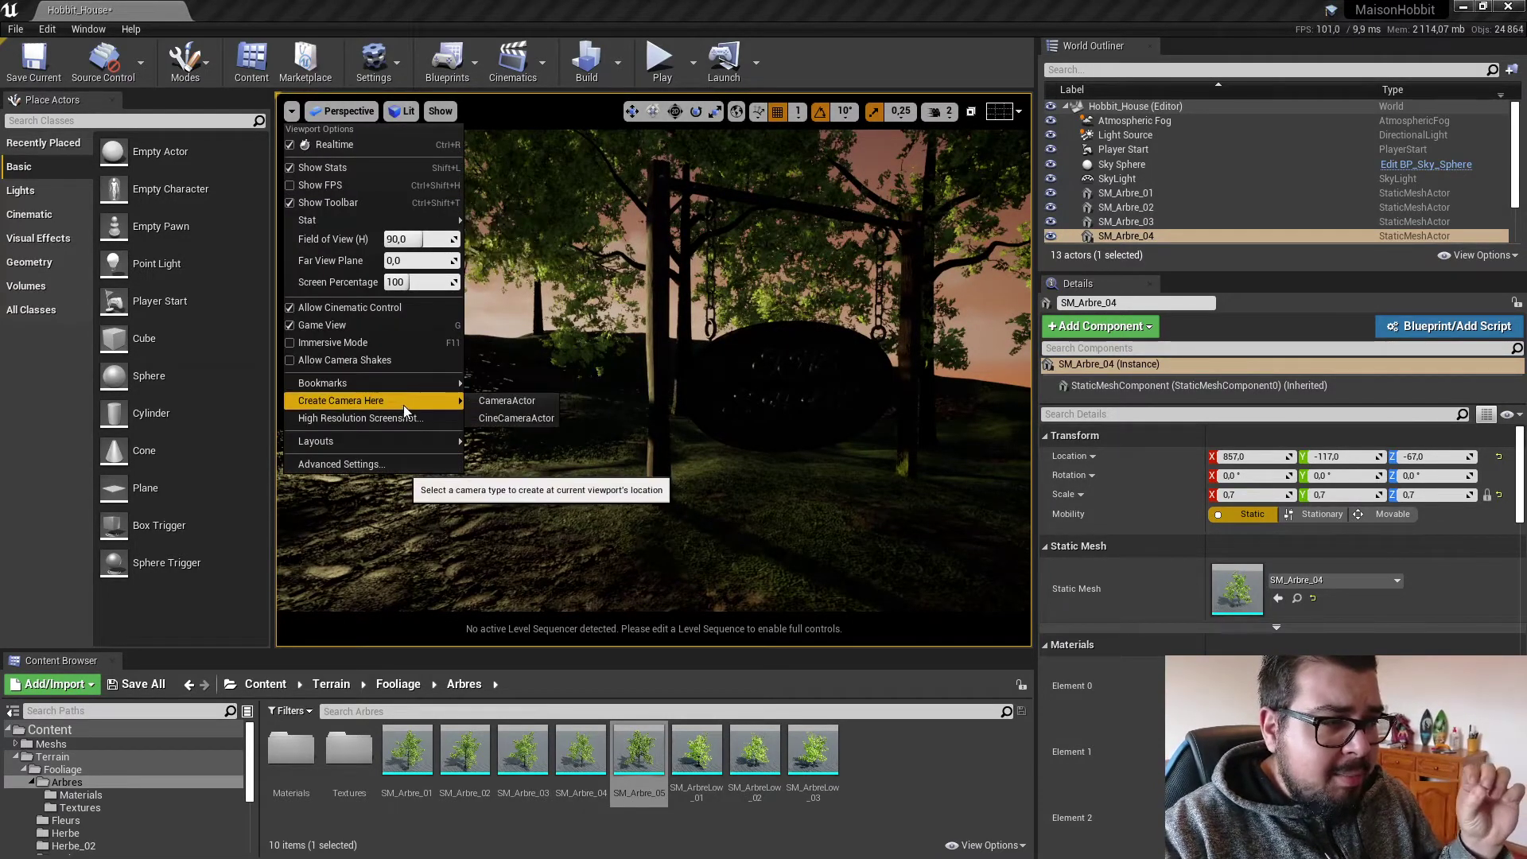
pyautogui.click(516, 418)
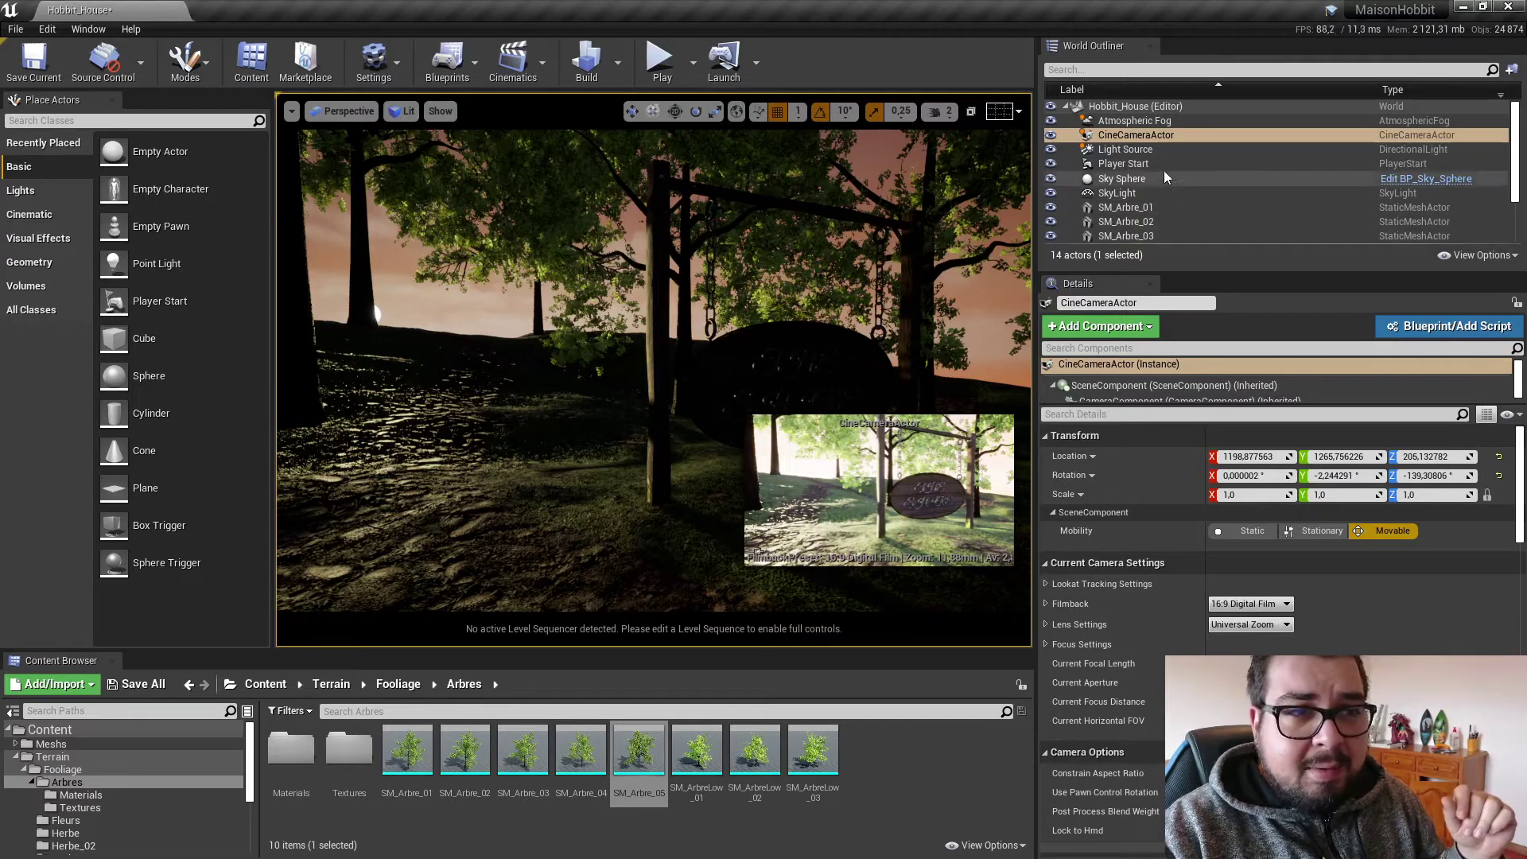
pyautogui.click(1145, 136)
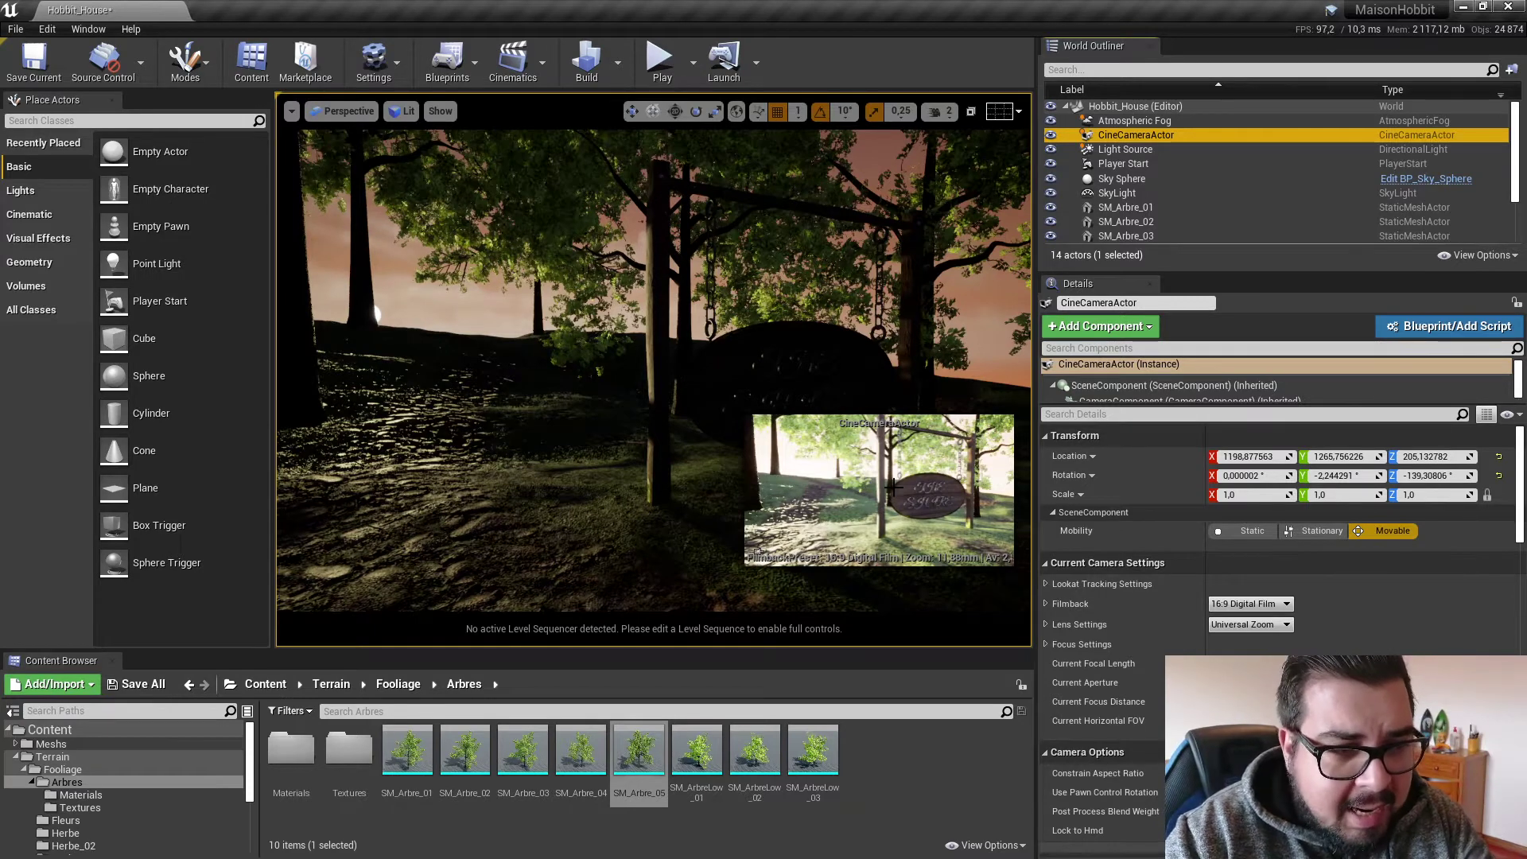
# Pilot the viewport through the placed CineCameraActor.
pyautogui.click(894, 487)
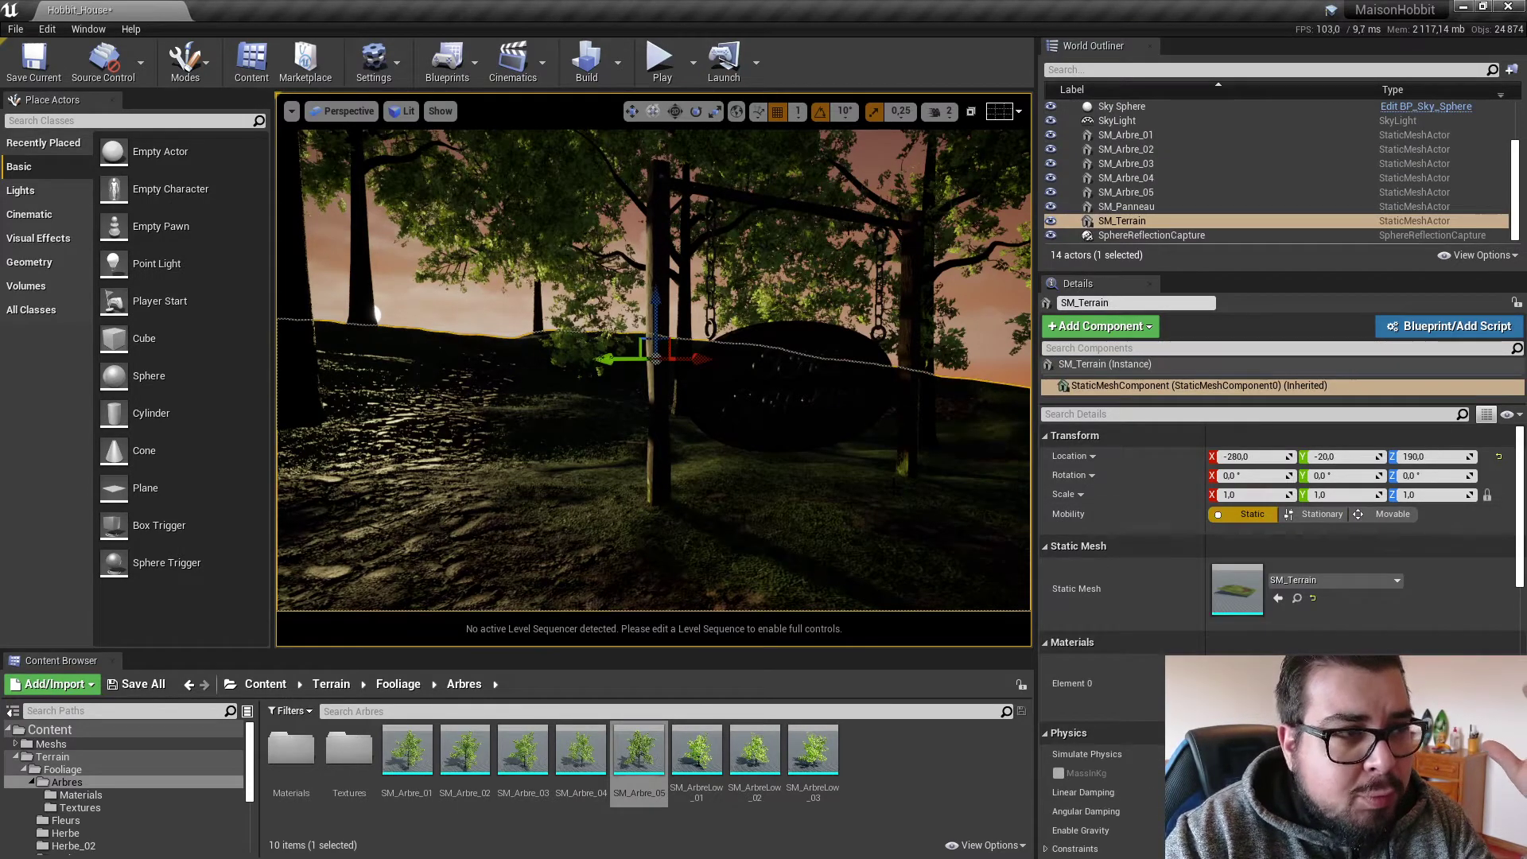
pyautogui.click(343, 111)
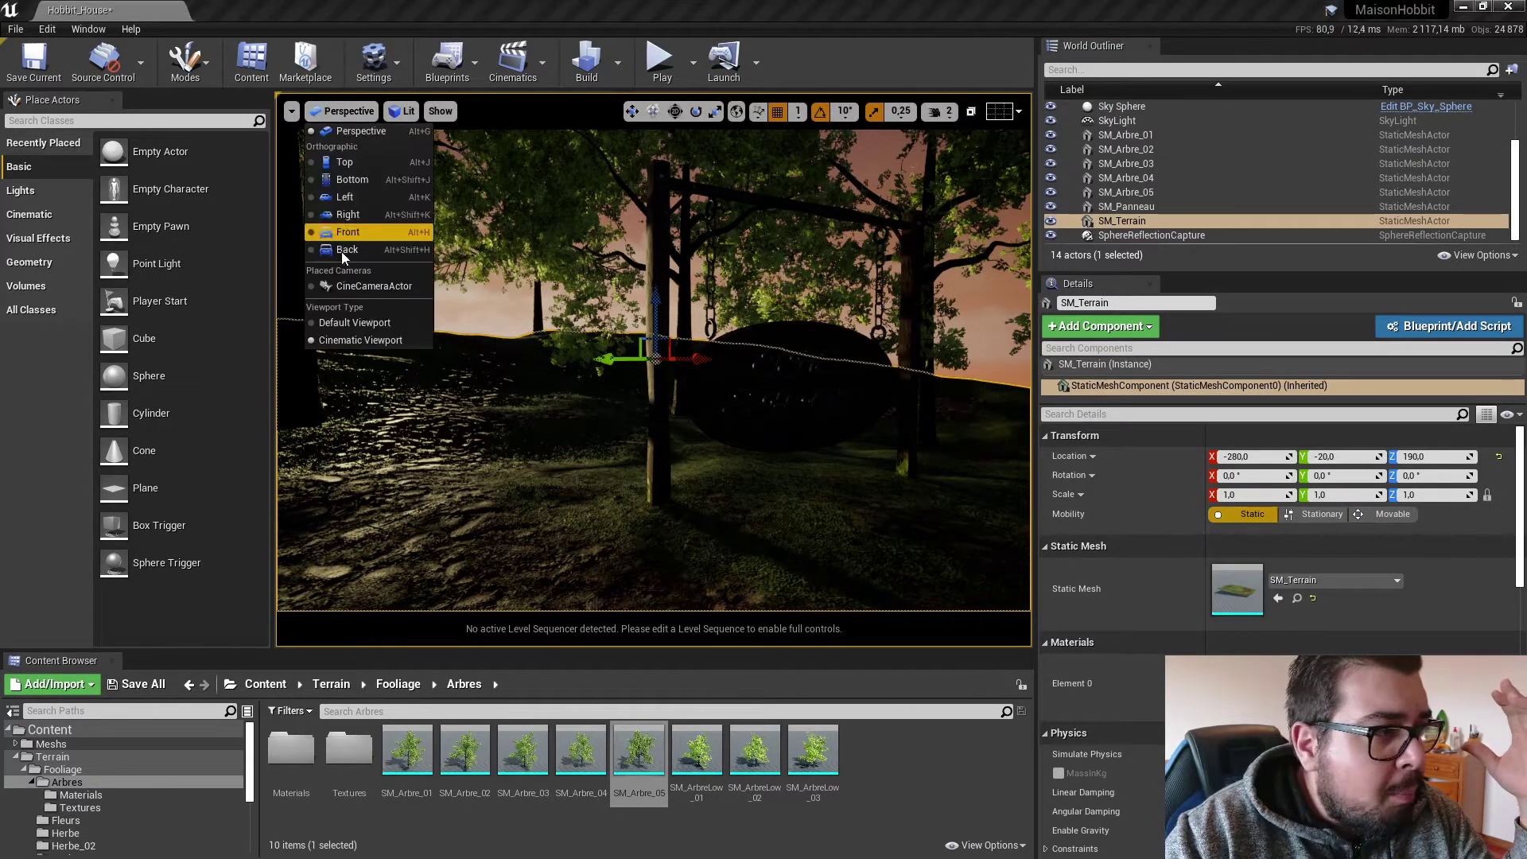
pyautogui.click(343, 286)
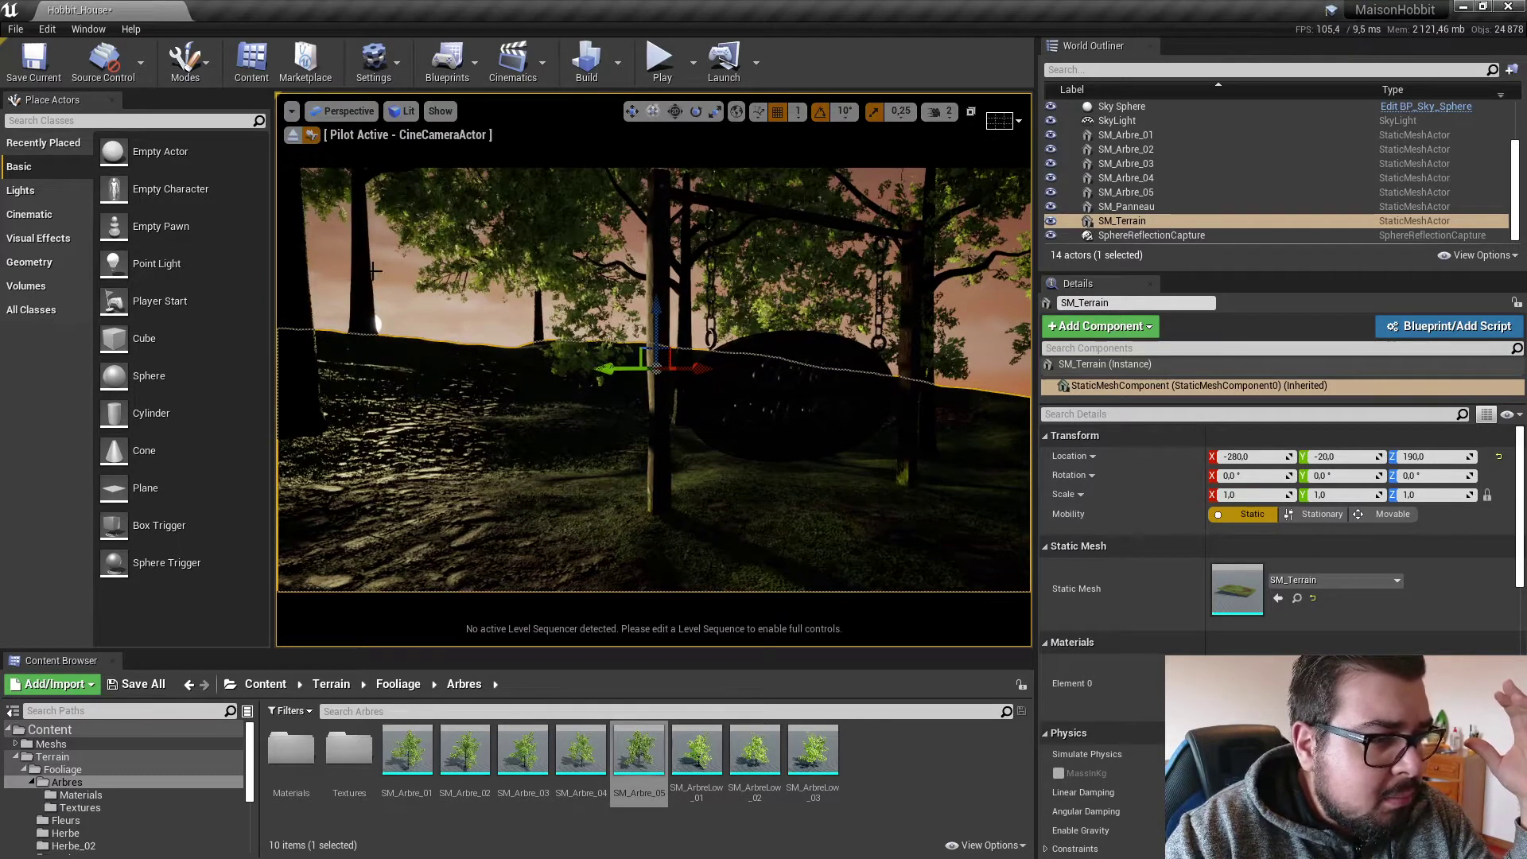
pyautogui.click(348, 115)
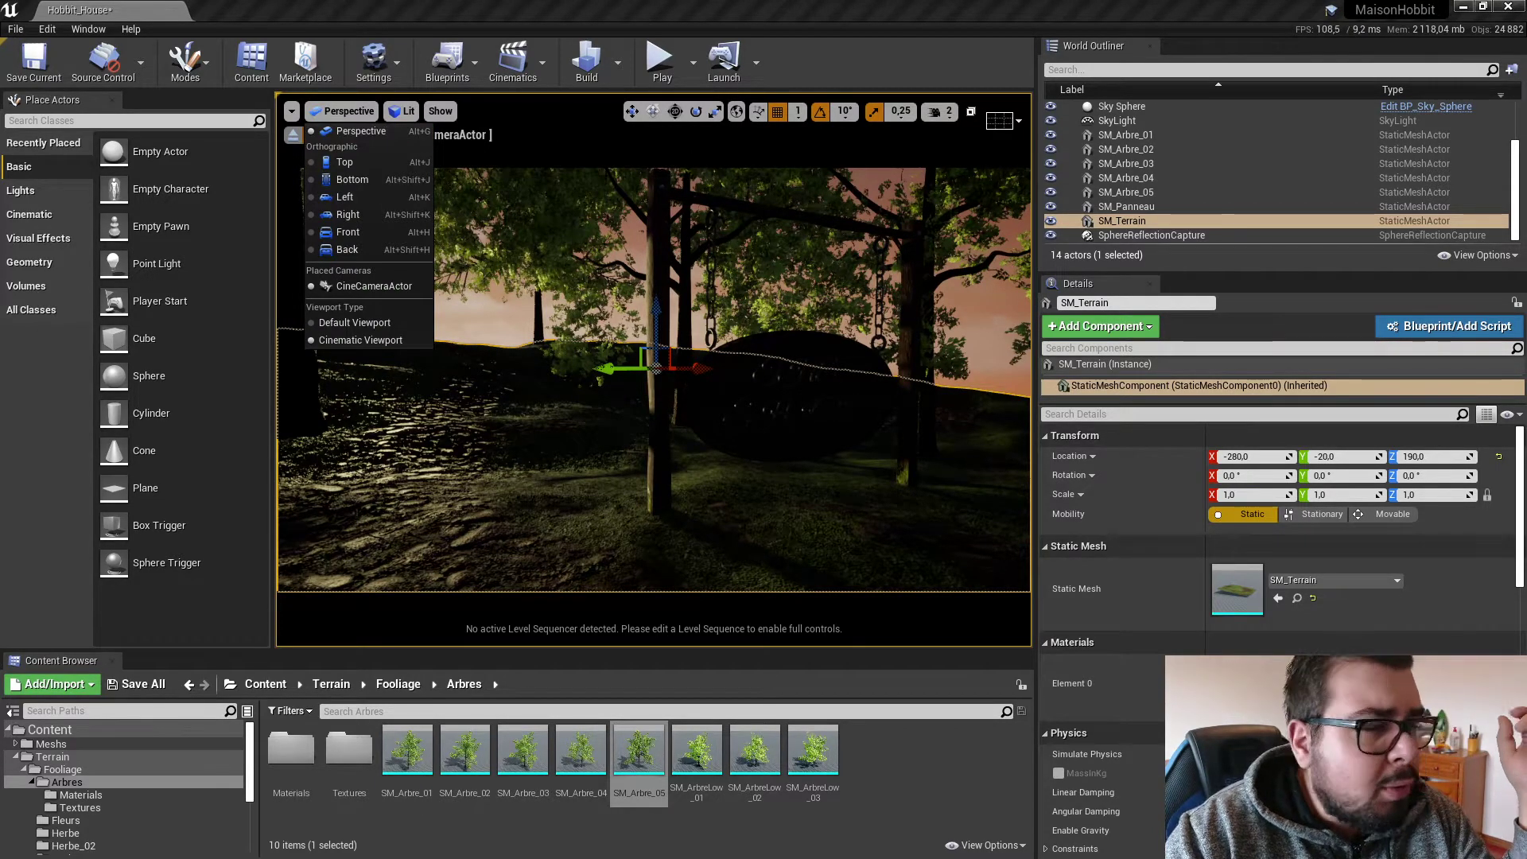
# Select the CineCameraActor and set its Filmback to 16:9 Film.
pyautogui.scroll(2, 1143, 230)
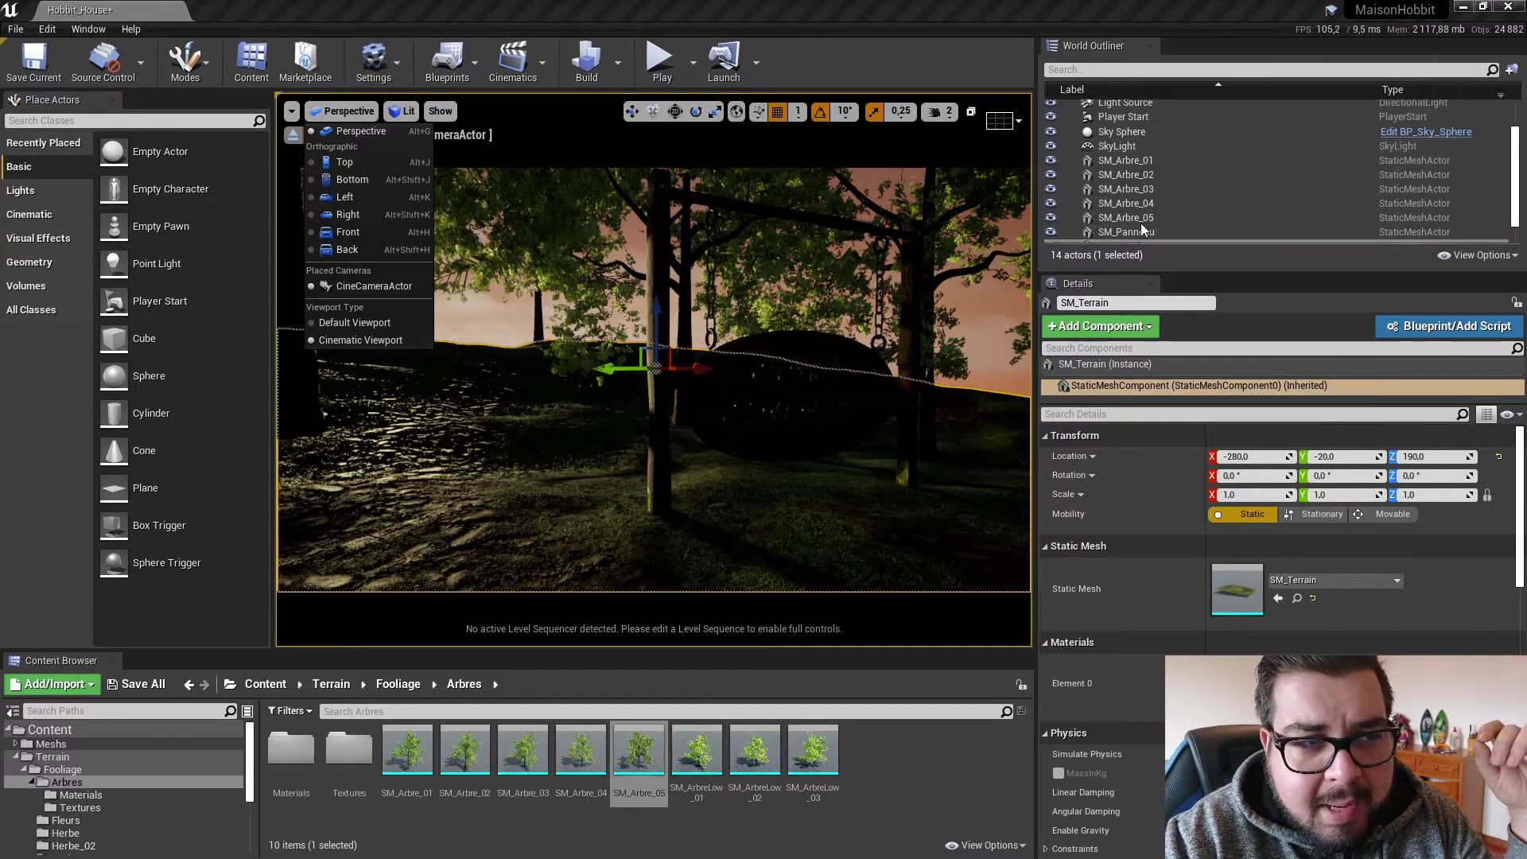
pyautogui.scroll(2, 1143, 229)
pyautogui.click(1136, 135)
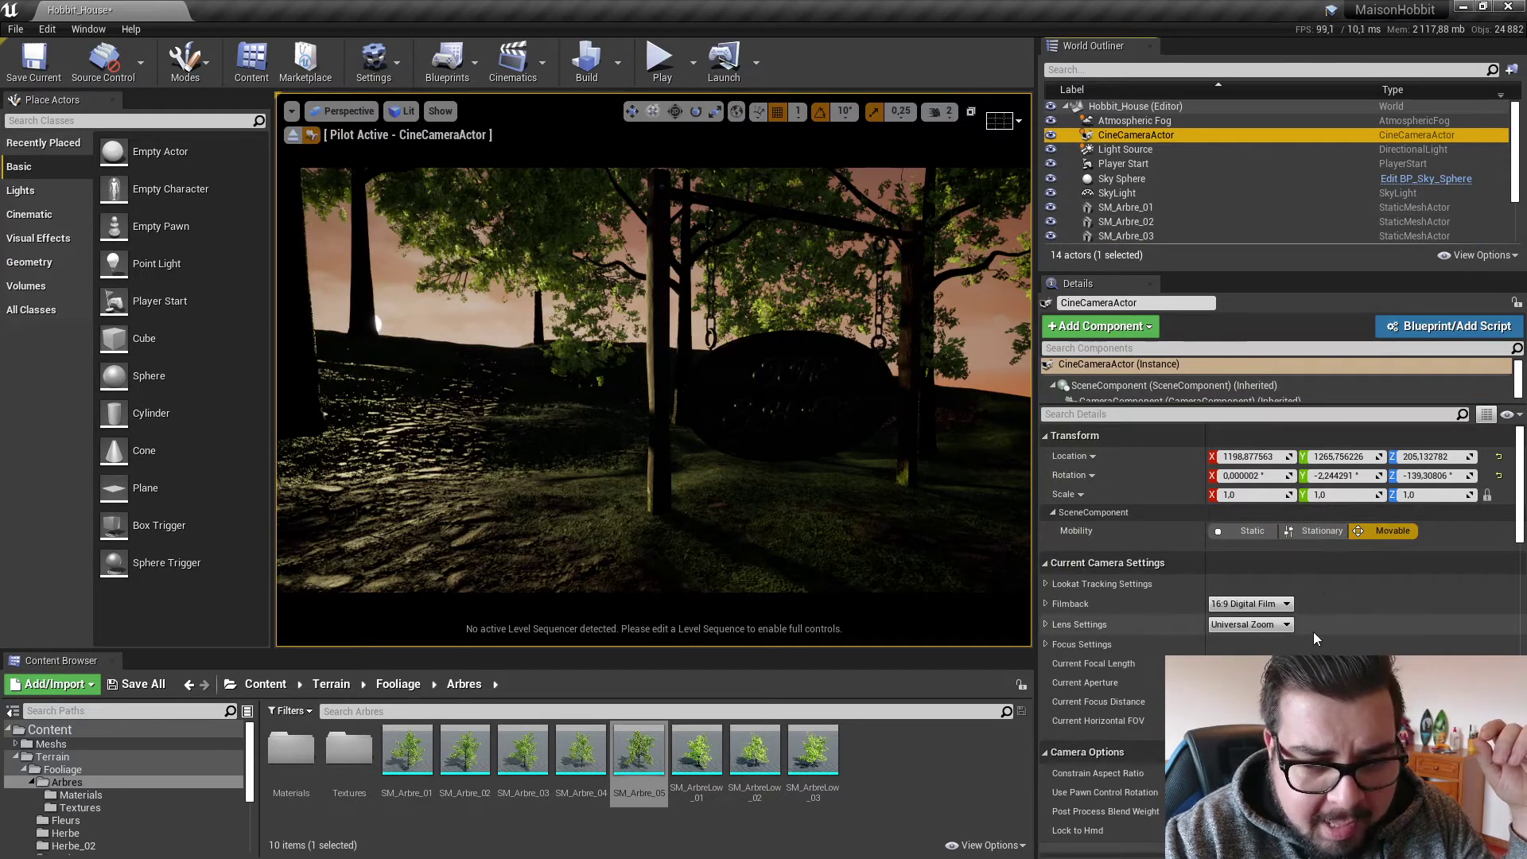
pyautogui.click(1279, 606)
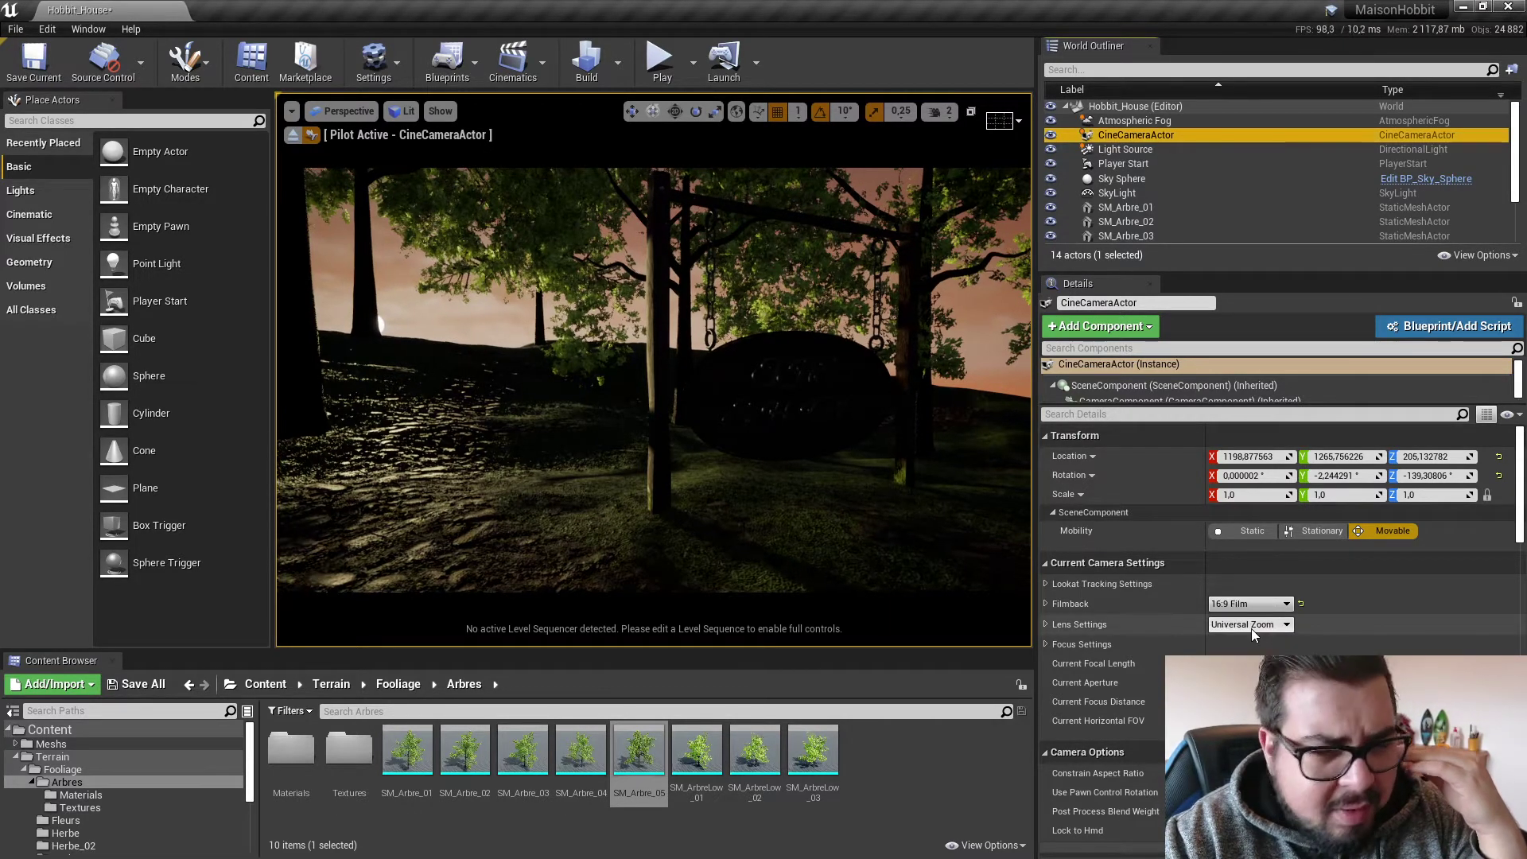
# Set the CineCameraActor's Lens Settings to 50mm Prime f/1.8.
pyautogui.click(1252, 629)
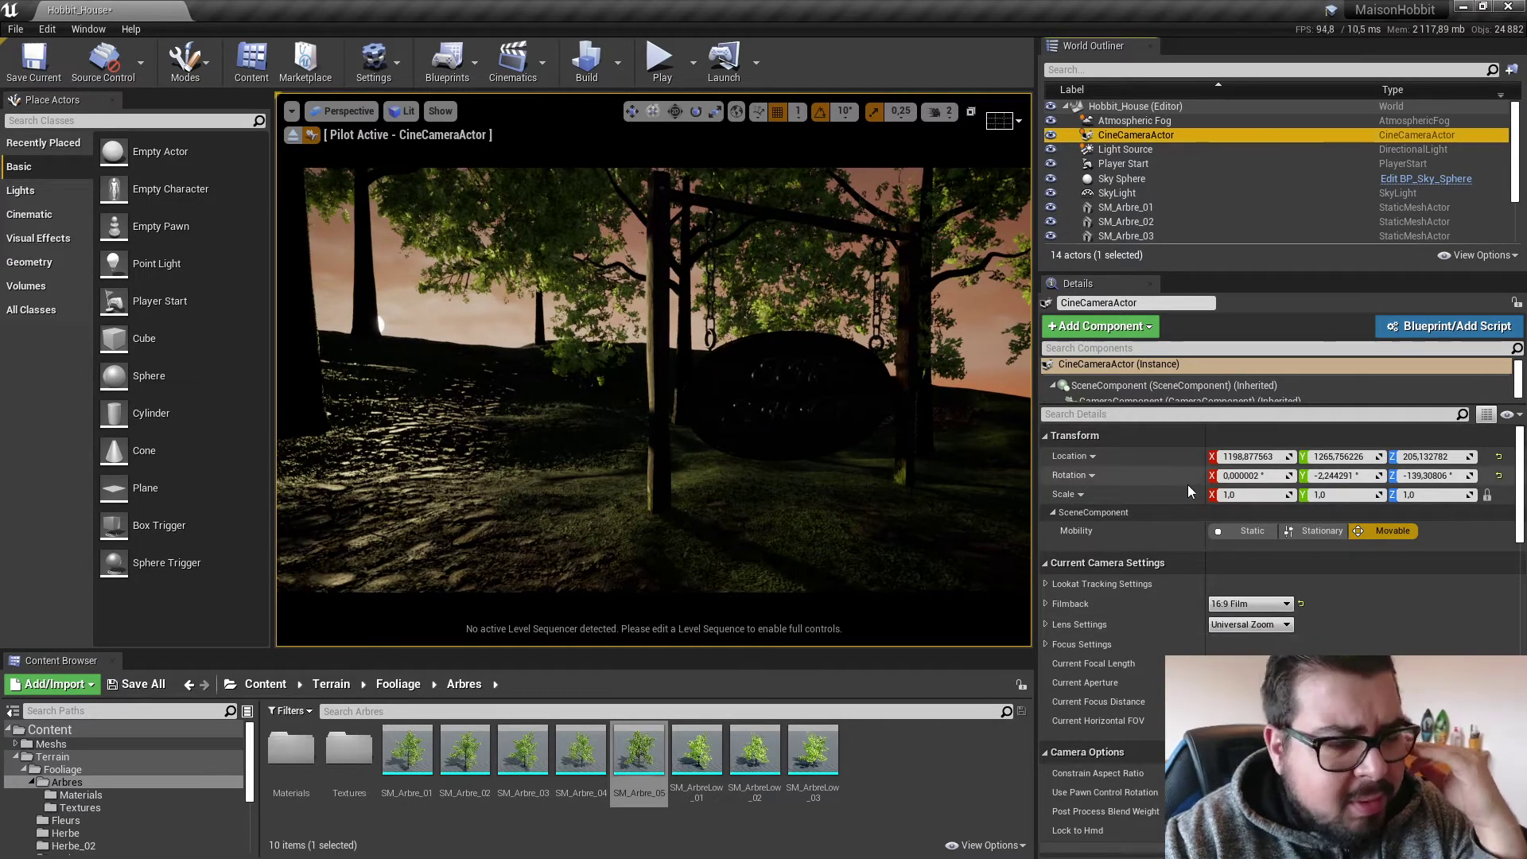
pyautogui.click(1271, 625)
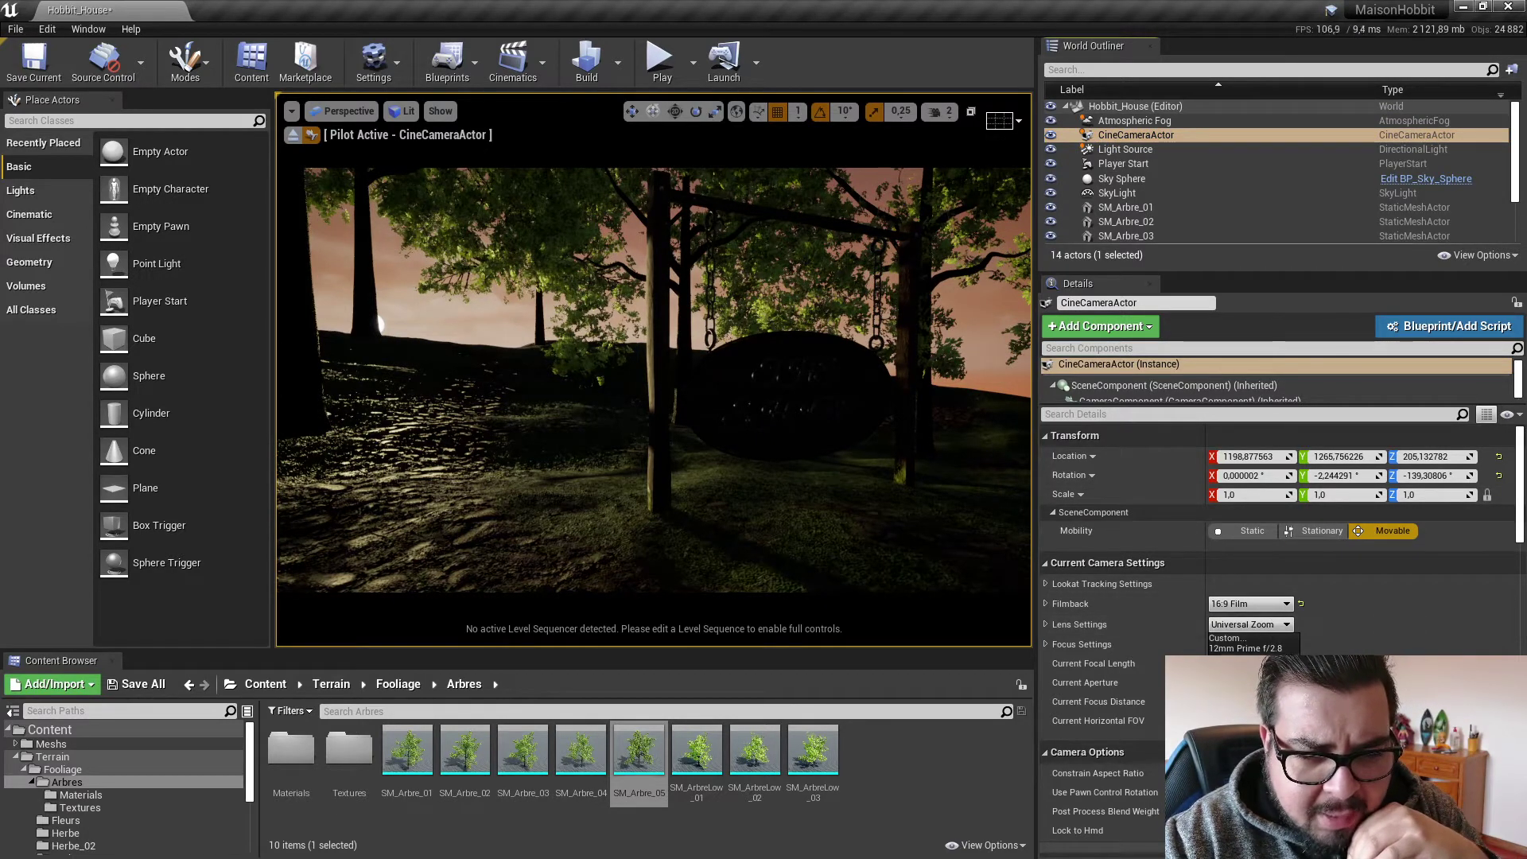
pyautogui.click(1248, 669)
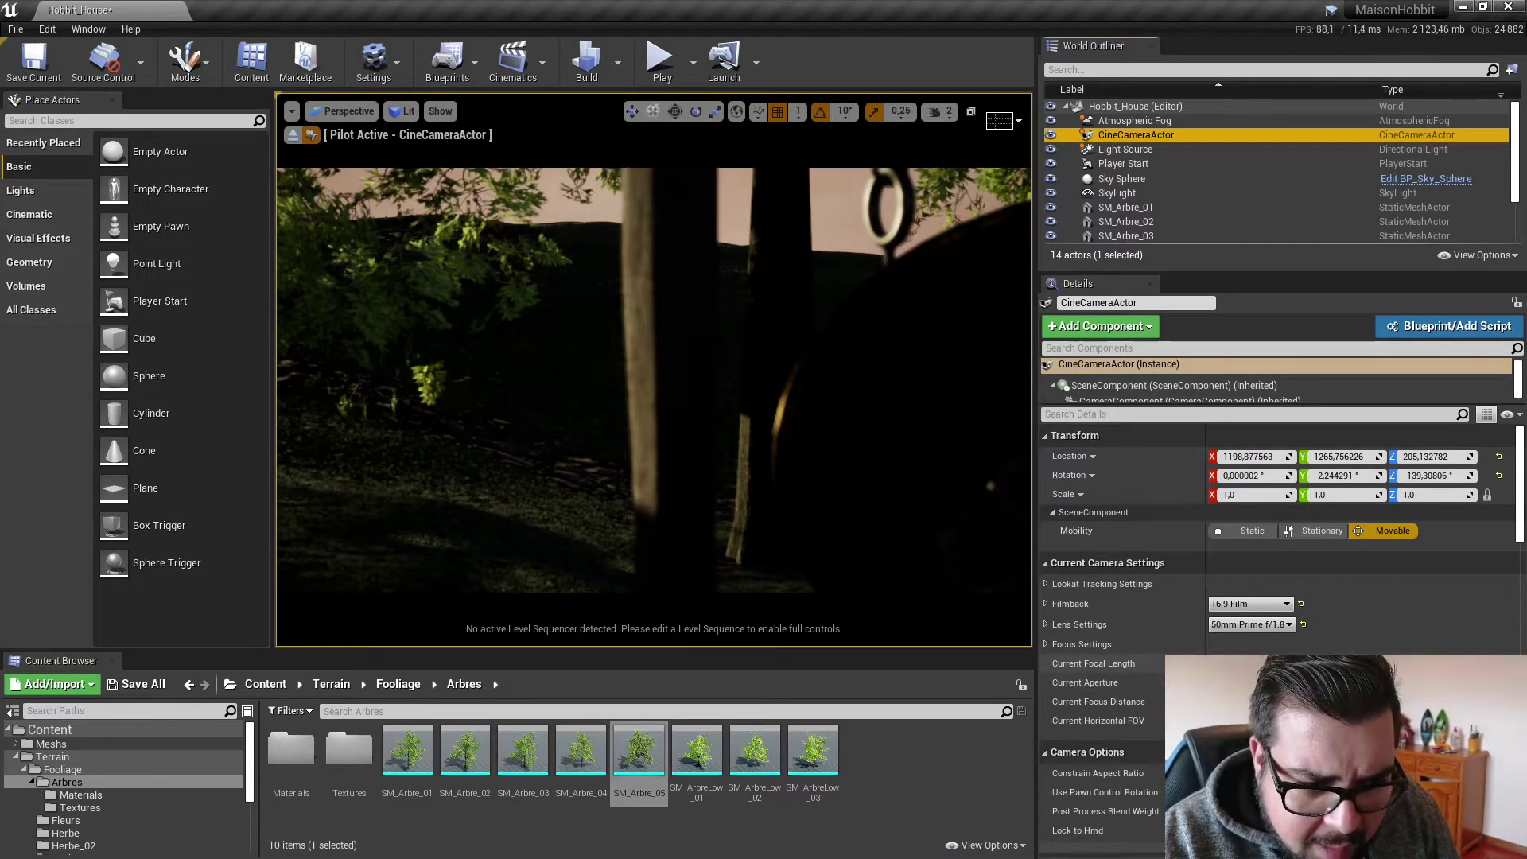
pyautogui.click(1249, 663)
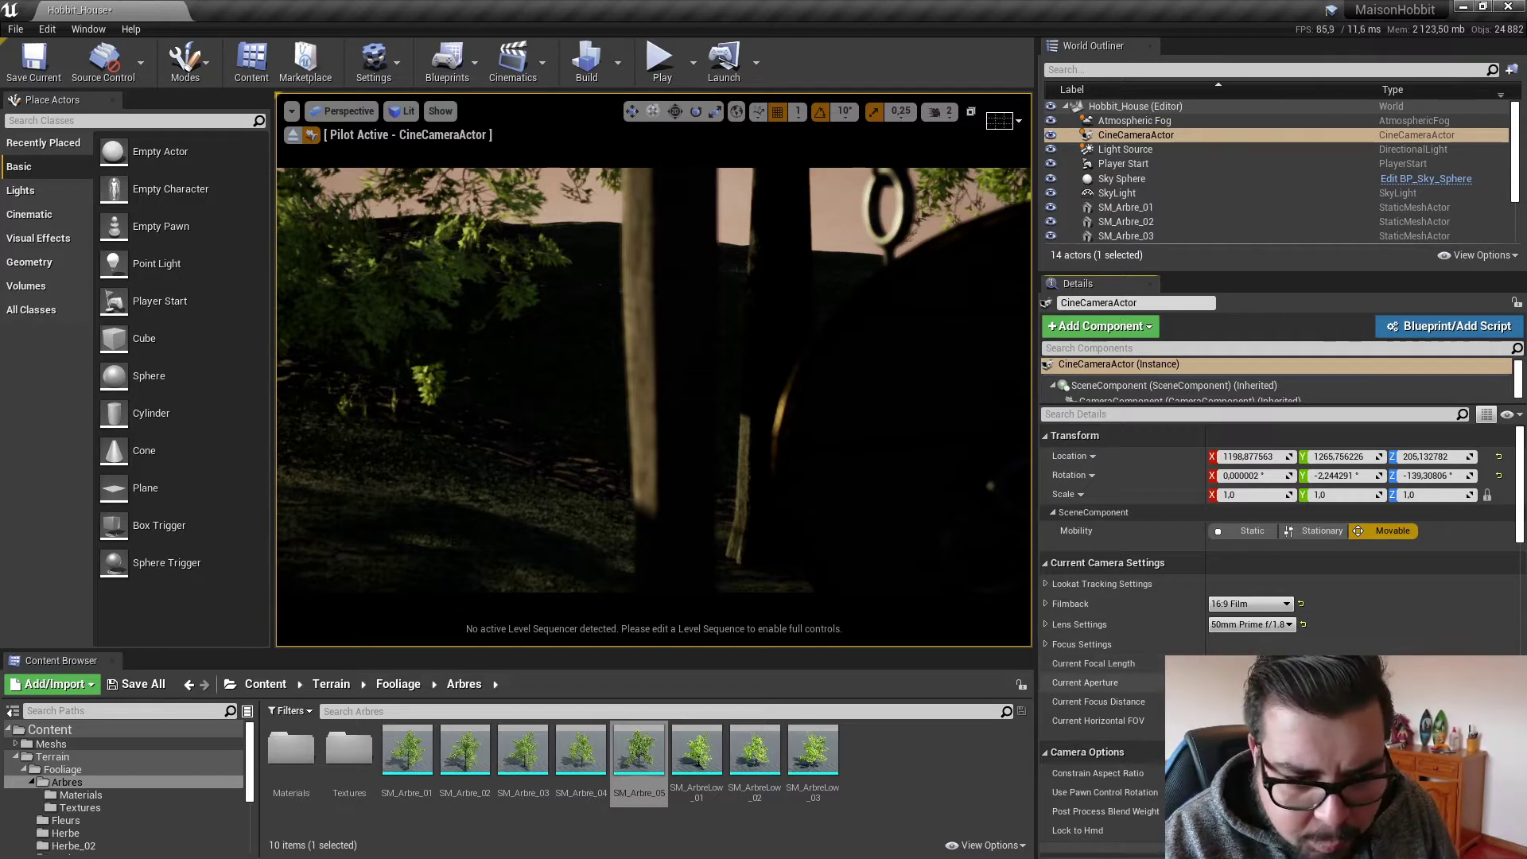
# Keep the Manual focus method and set the camera's focus distance by sampling the round hanging sign in the scene.
pyautogui.scroll(-1, 1276, 636)
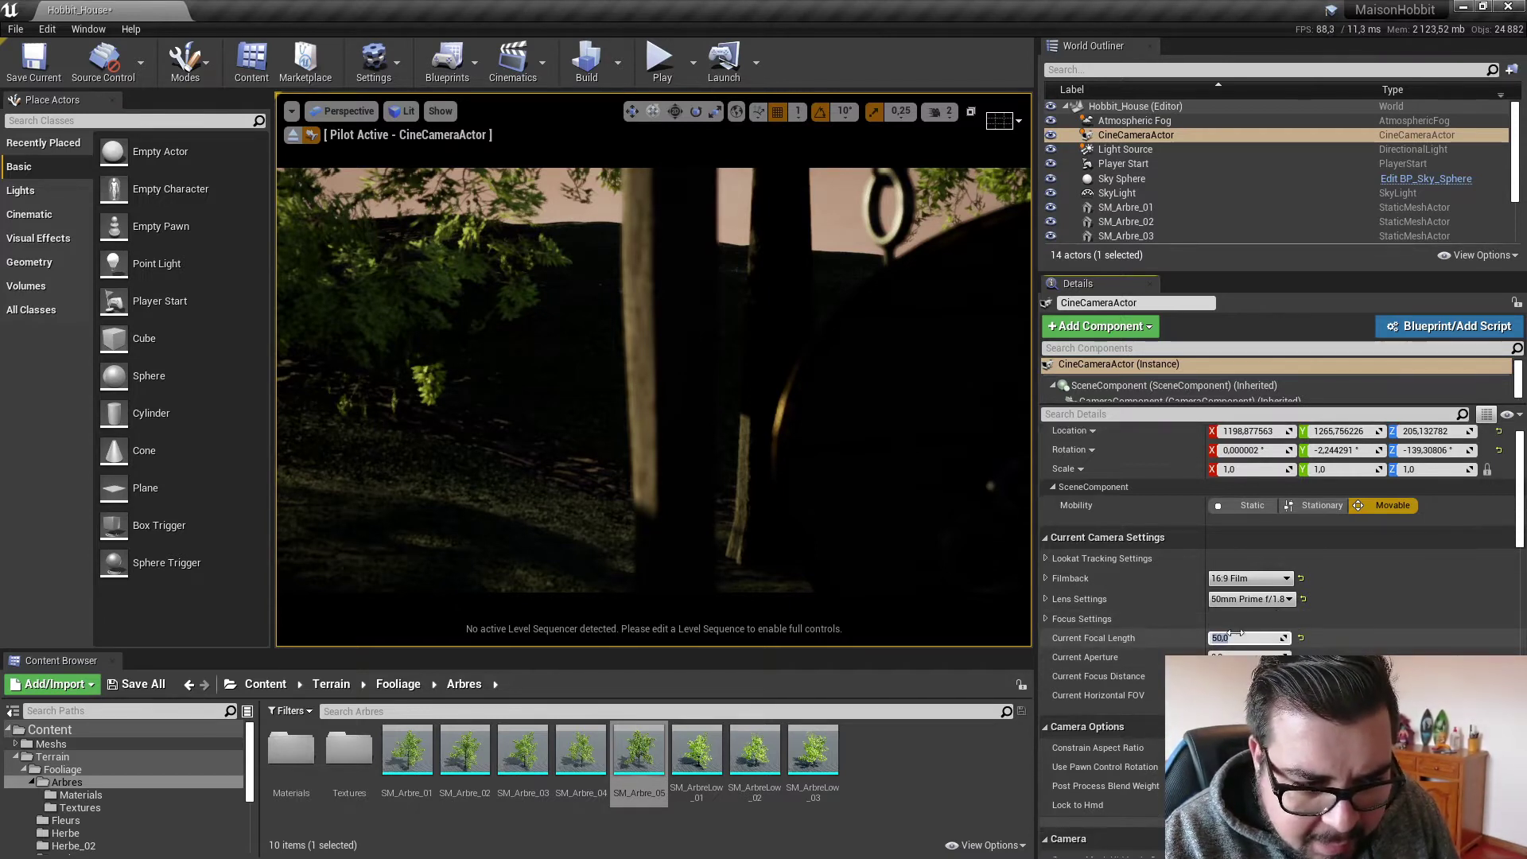
pyautogui.click(1045, 618)
pyautogui.click(1247, 639)
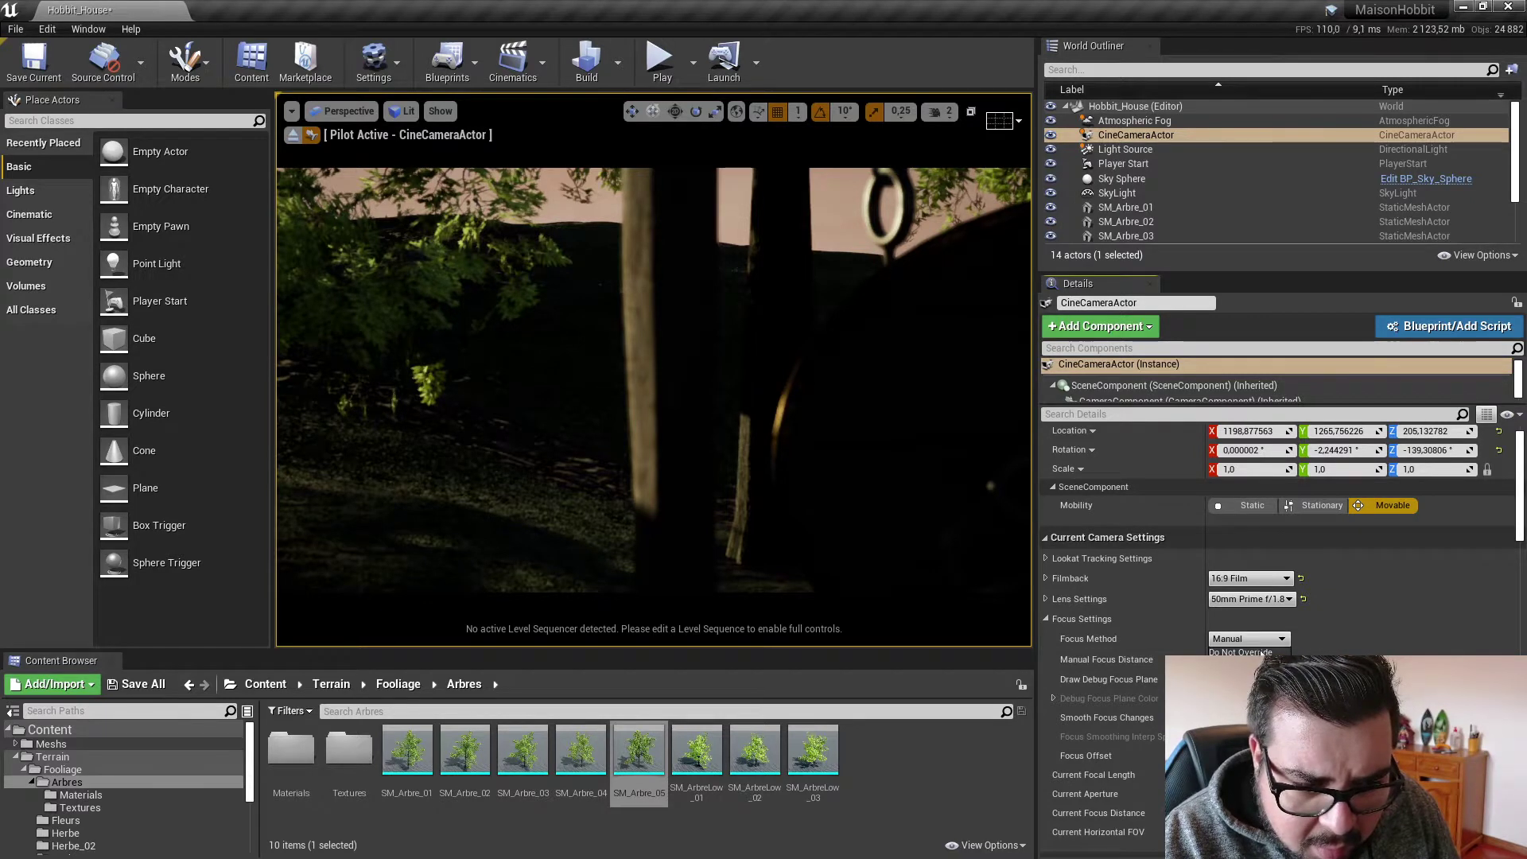
pyautogui.click(1240, 667)
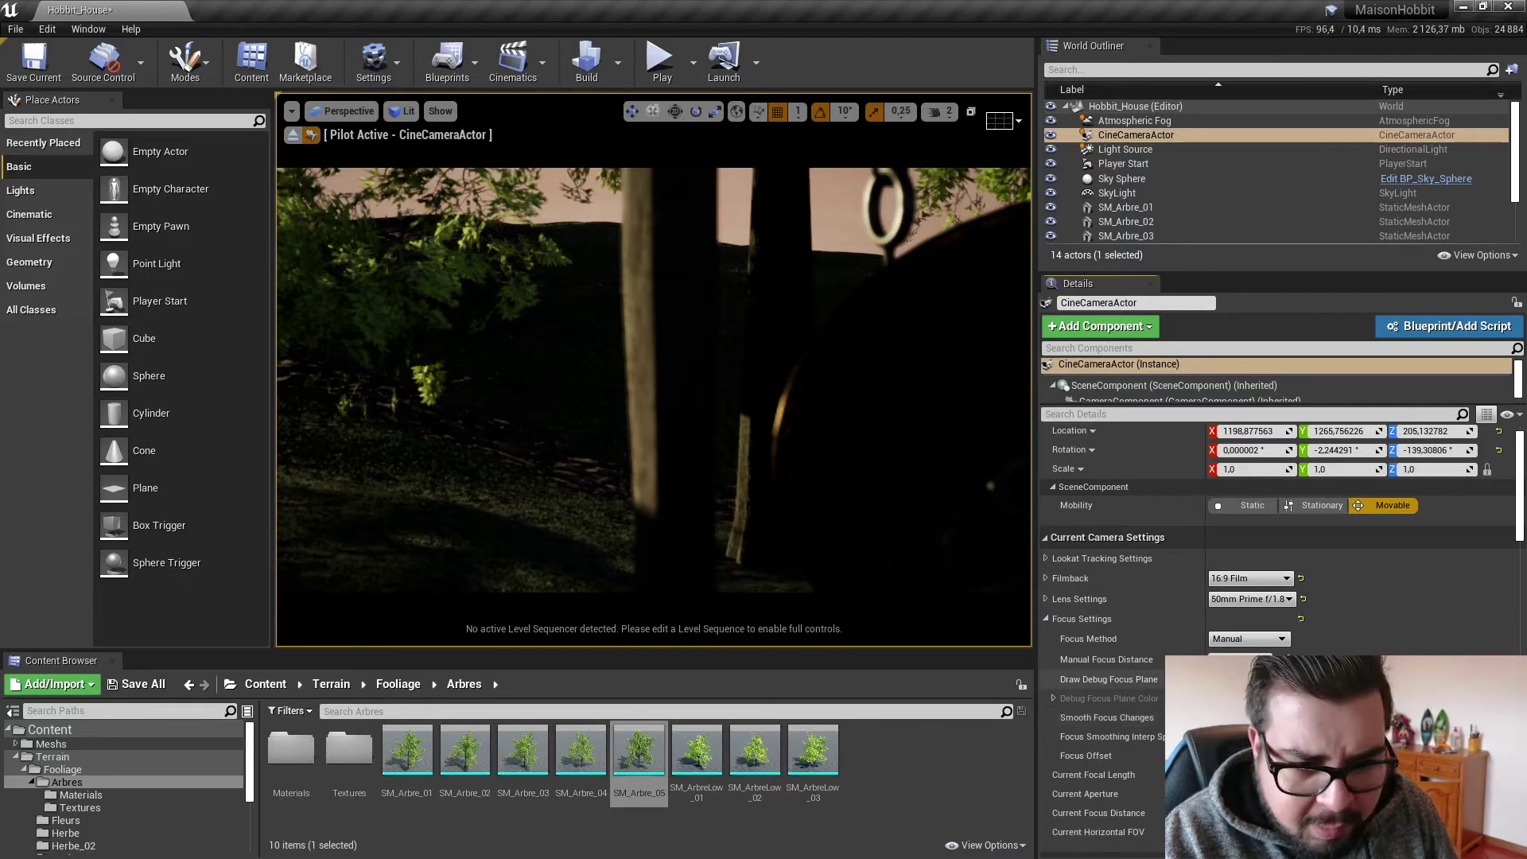
pyautogui.click(1288, 662)
pyautogui.click(867, 381)
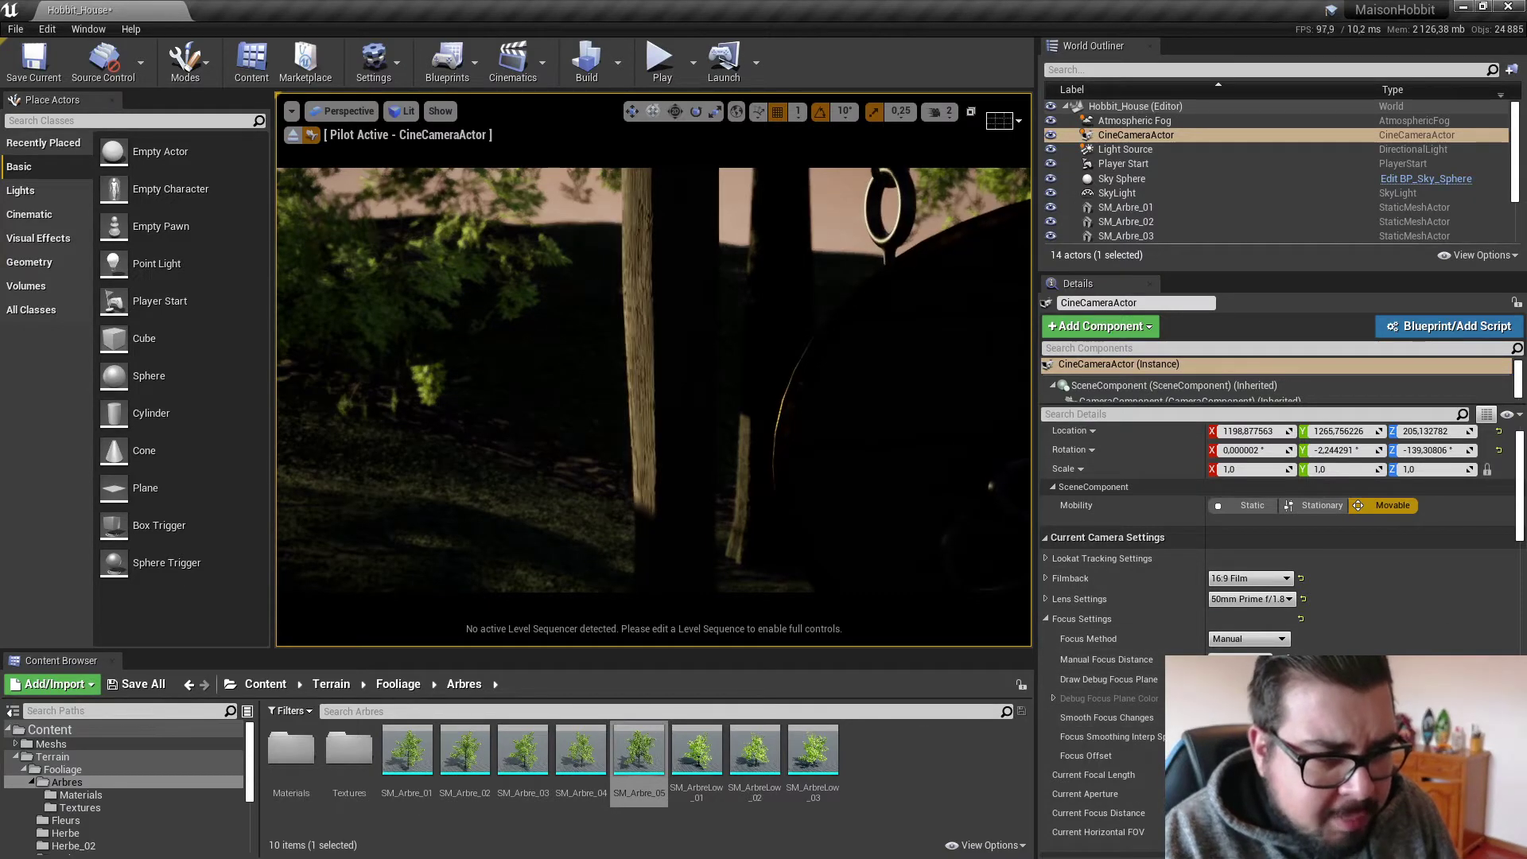
# Move the piloted CineCameraActor back from the hanging sign to about X 1547, Y 1697, Z 230, showing its post and more of the surroundings.
pyautogui.press('s')
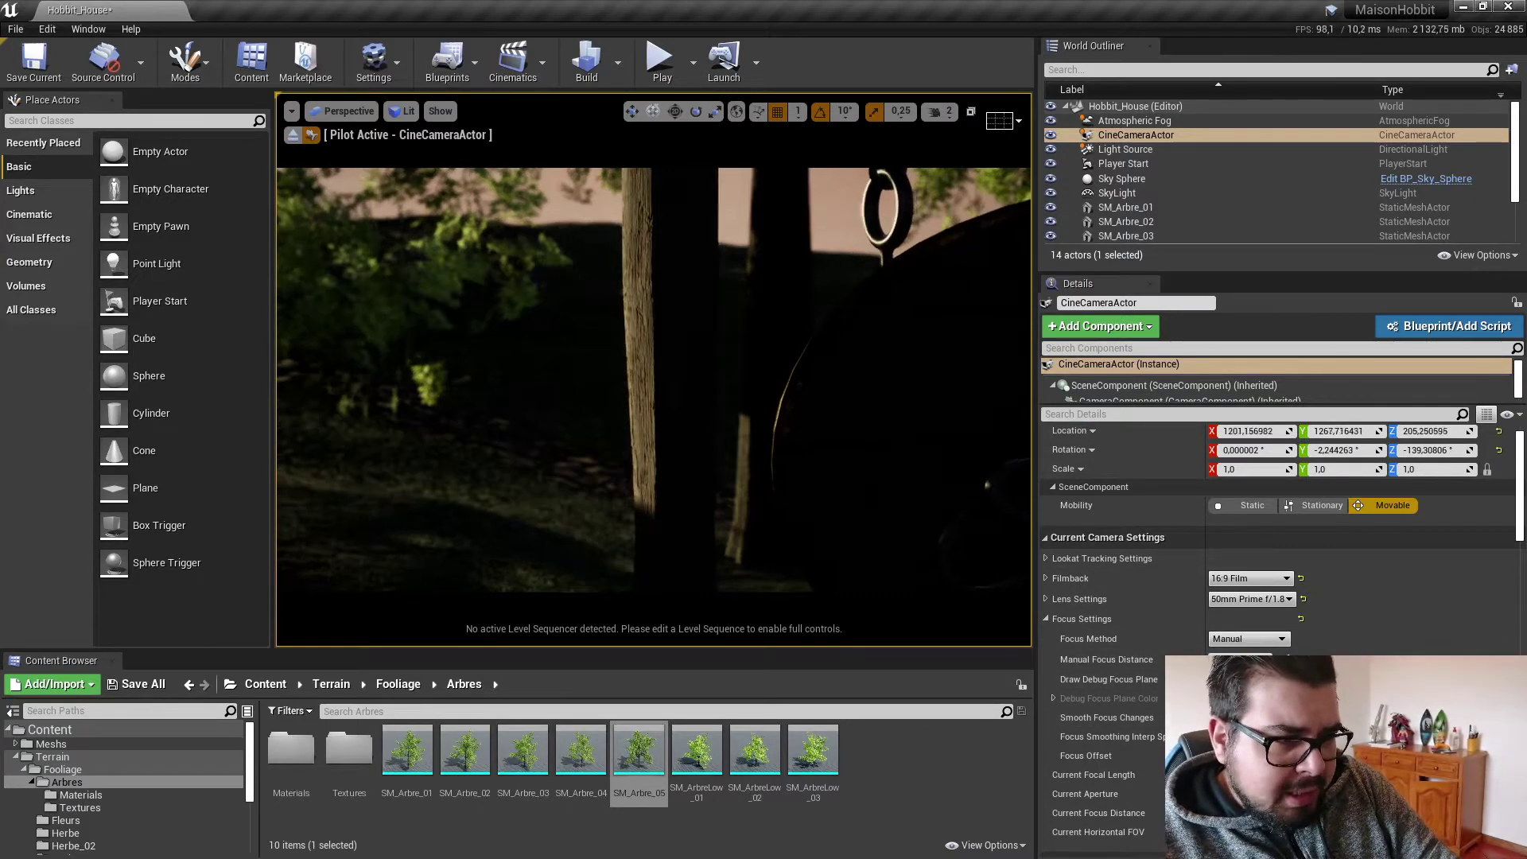
pyautogui.press('d')
pyautogui.press('s')
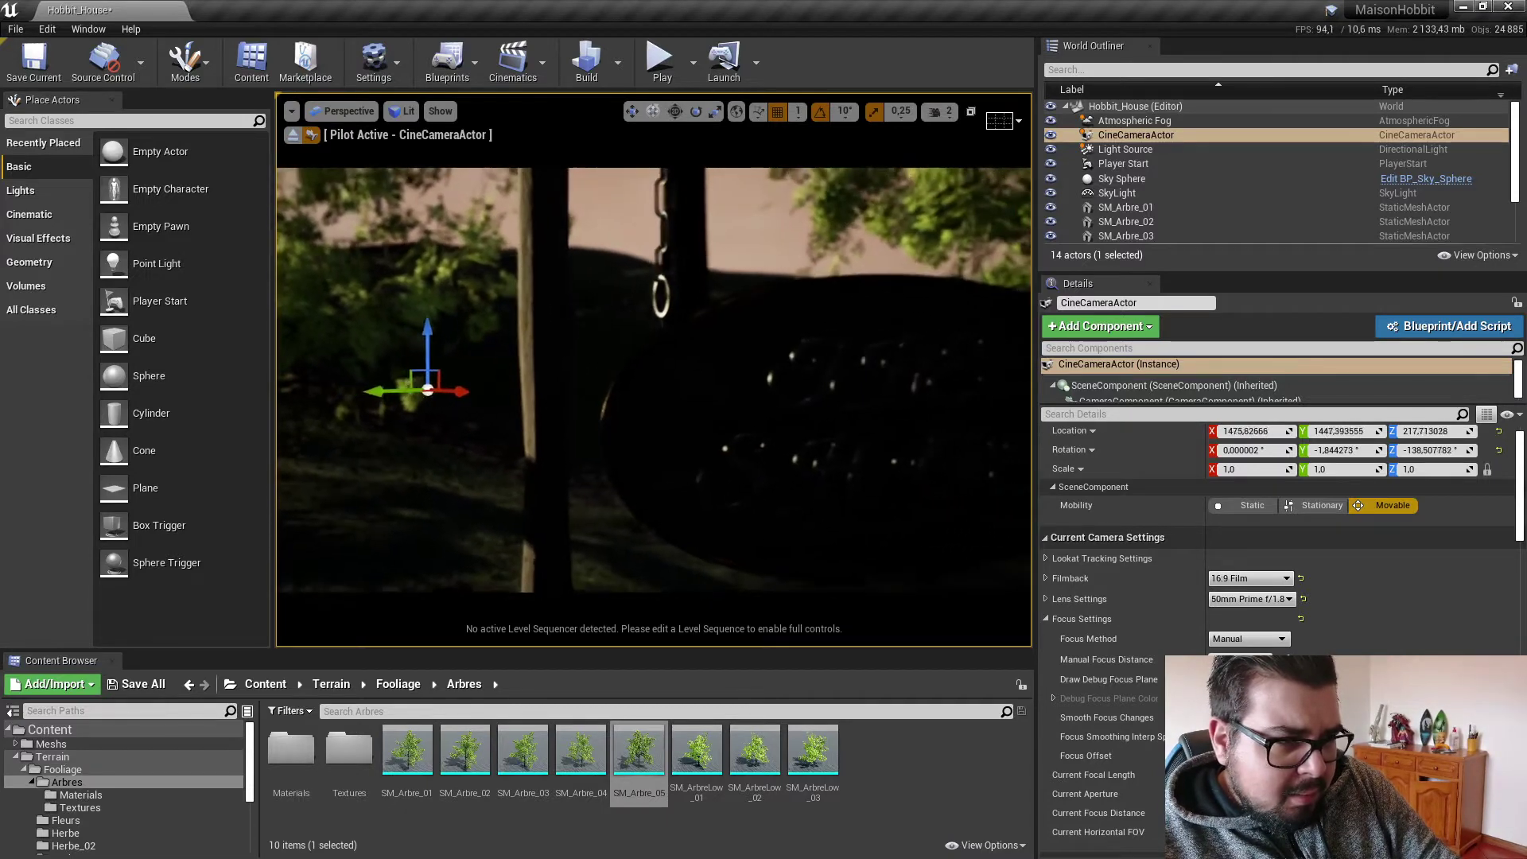
pyautogui.press('s')
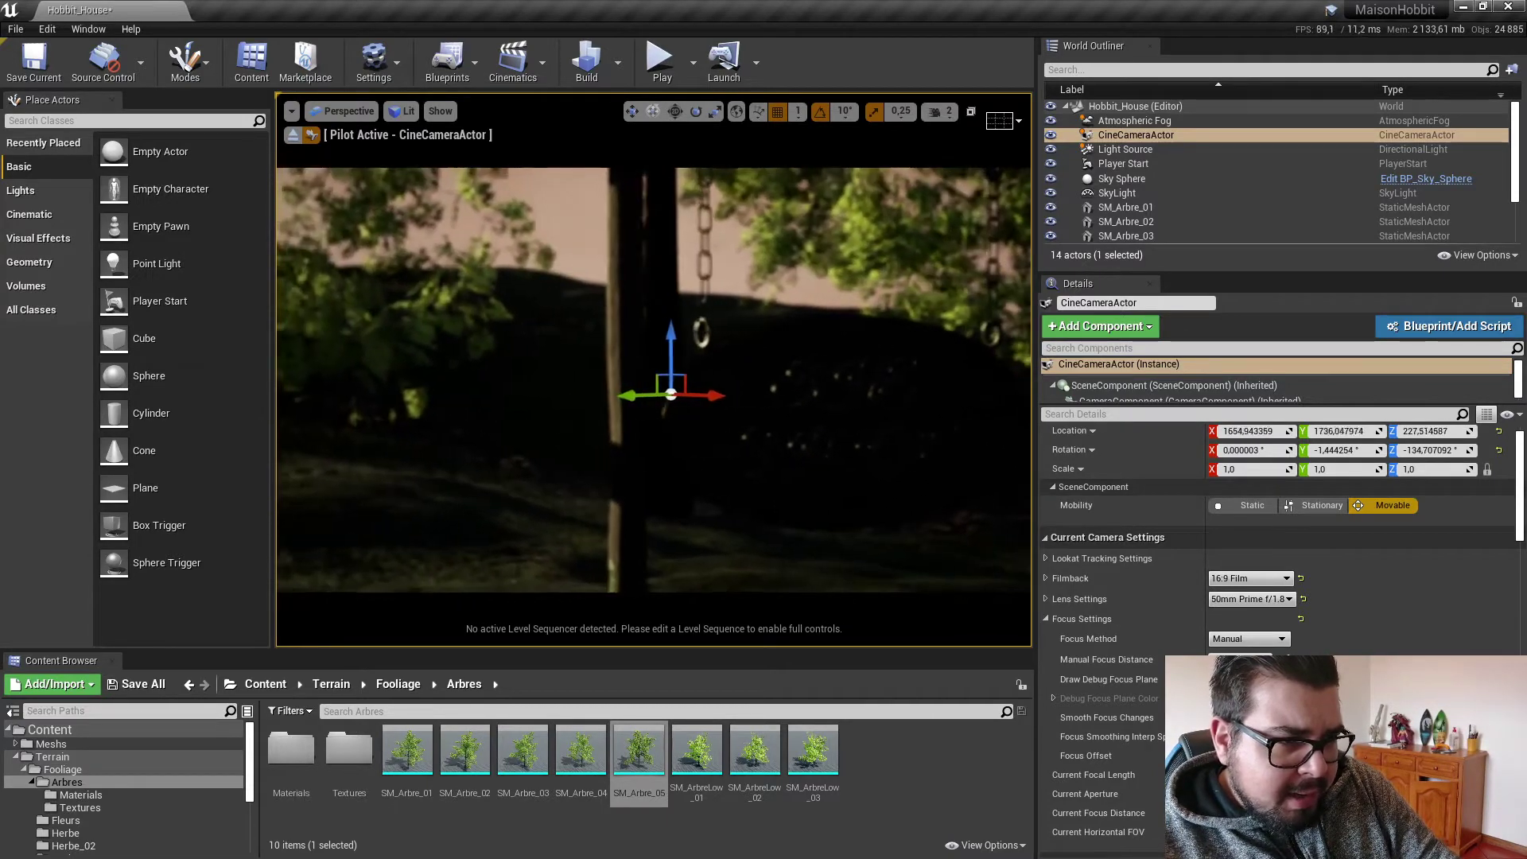
pyautogui.press('a')
pyautogui.press('a')
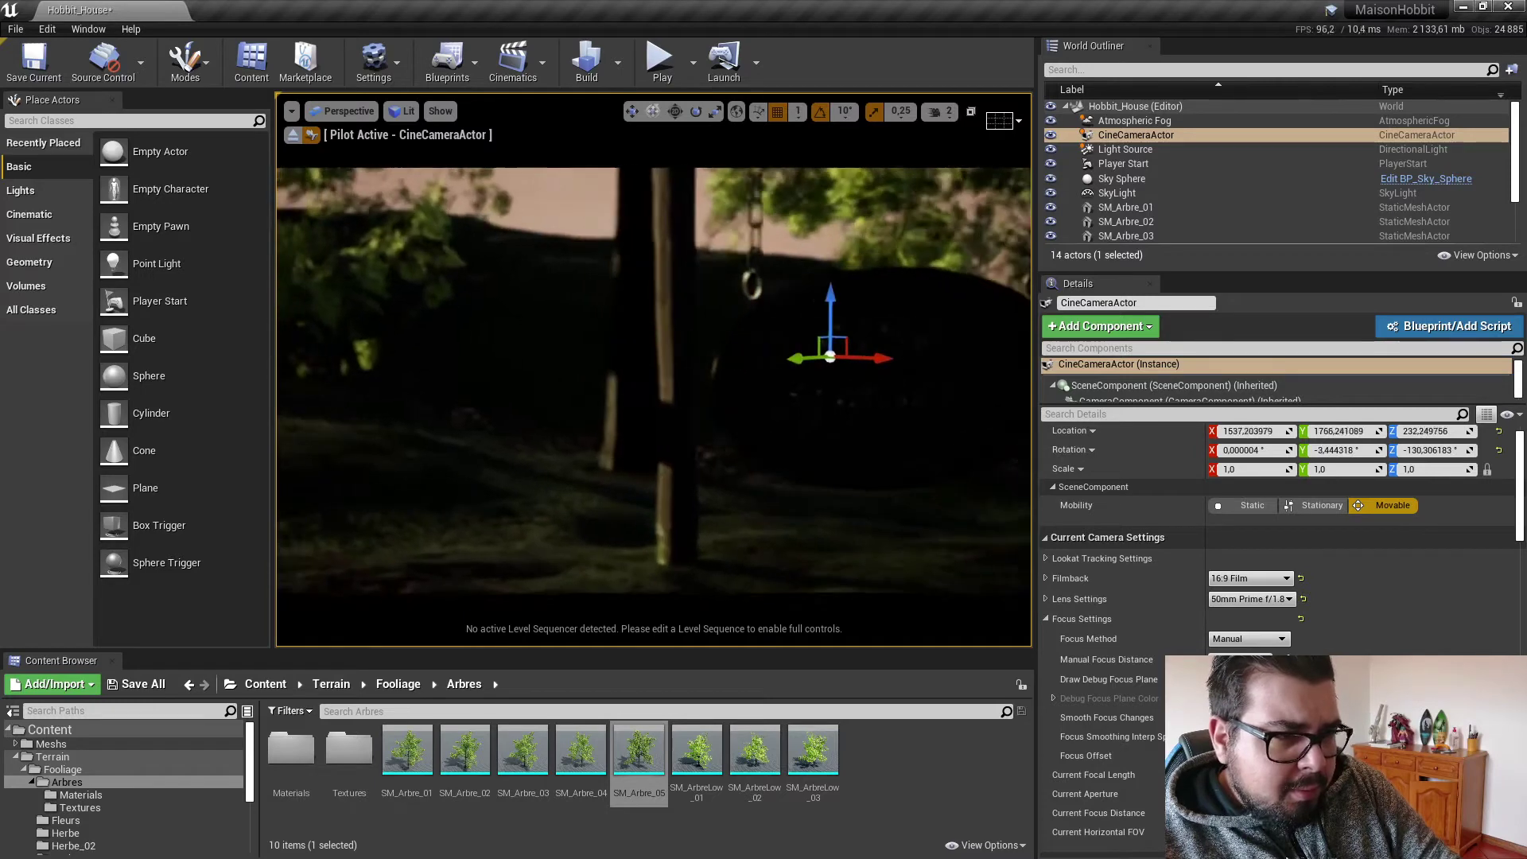
pyautogui.press('w')
pyautogui.press('d')
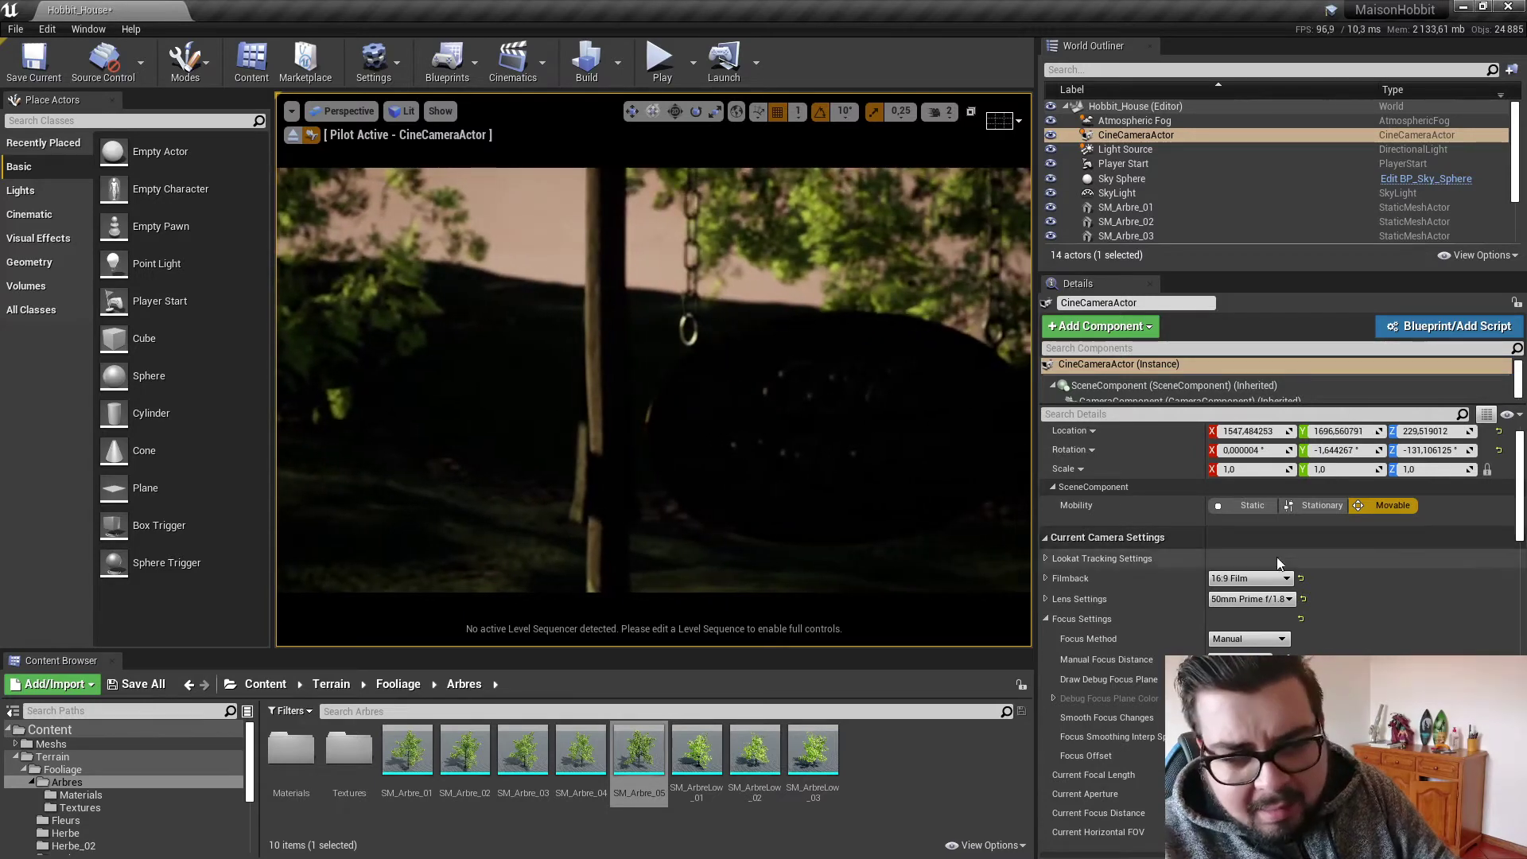
# Set the CineCameraActor's Lens Settings to 30mm Prime f/1.4.
pyautogui.click(1277, 598)
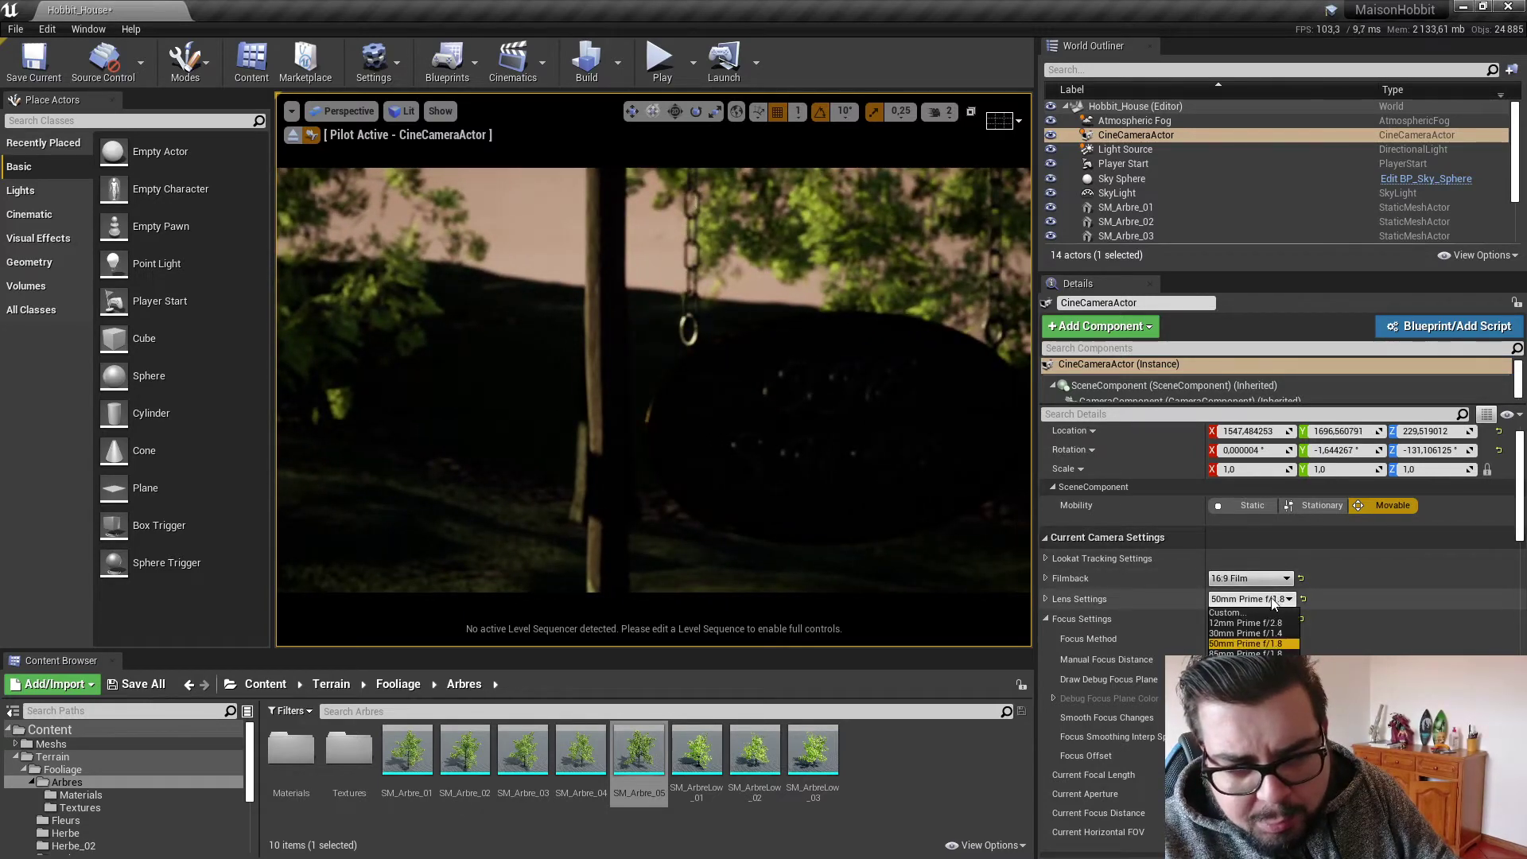
pyautogui.click(1243, 612)
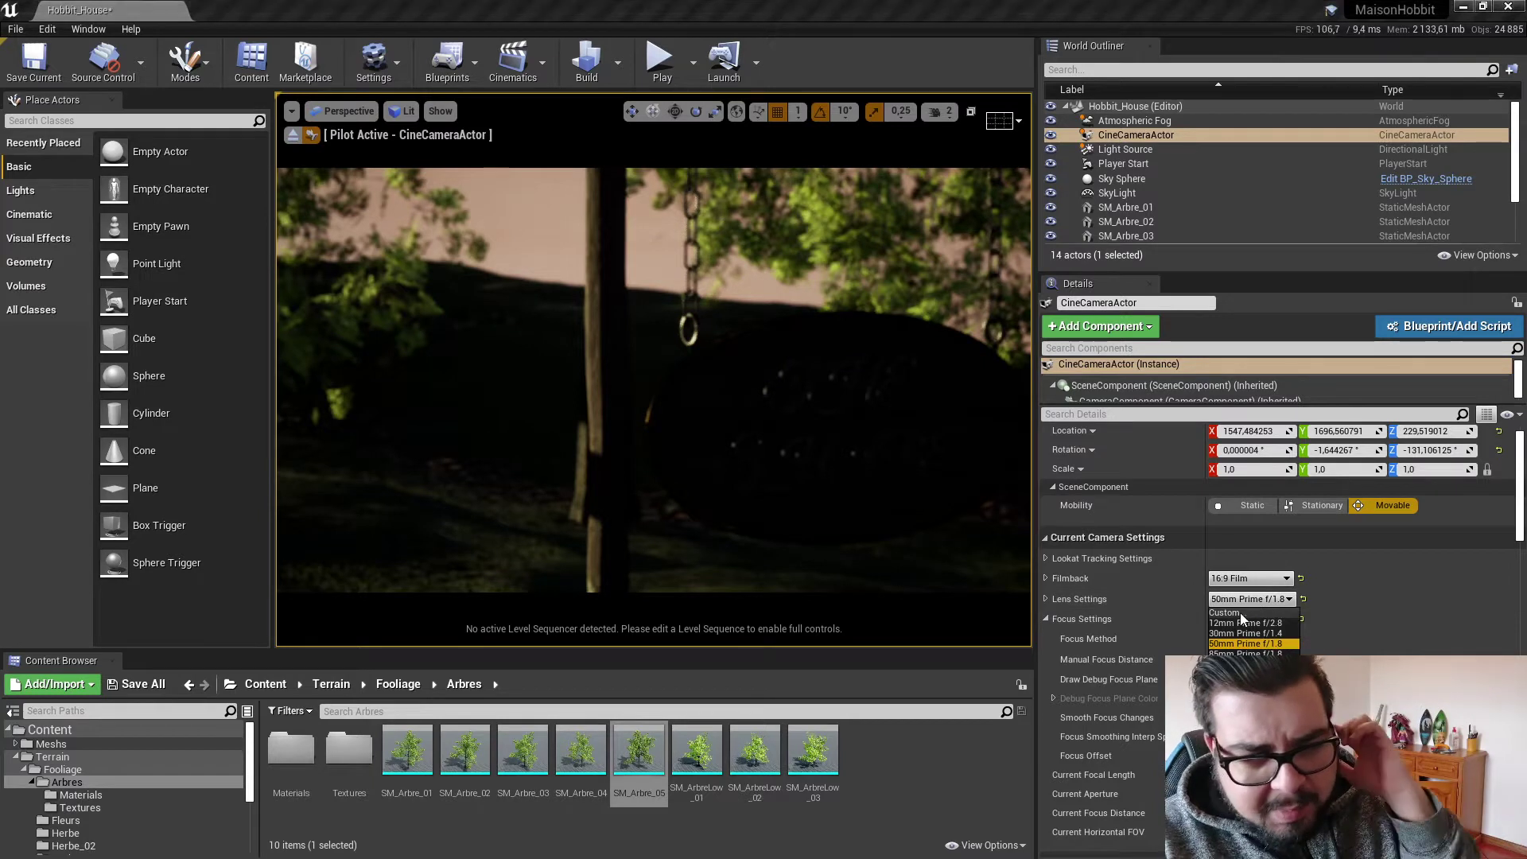
pyautogui.click(1250, 599)
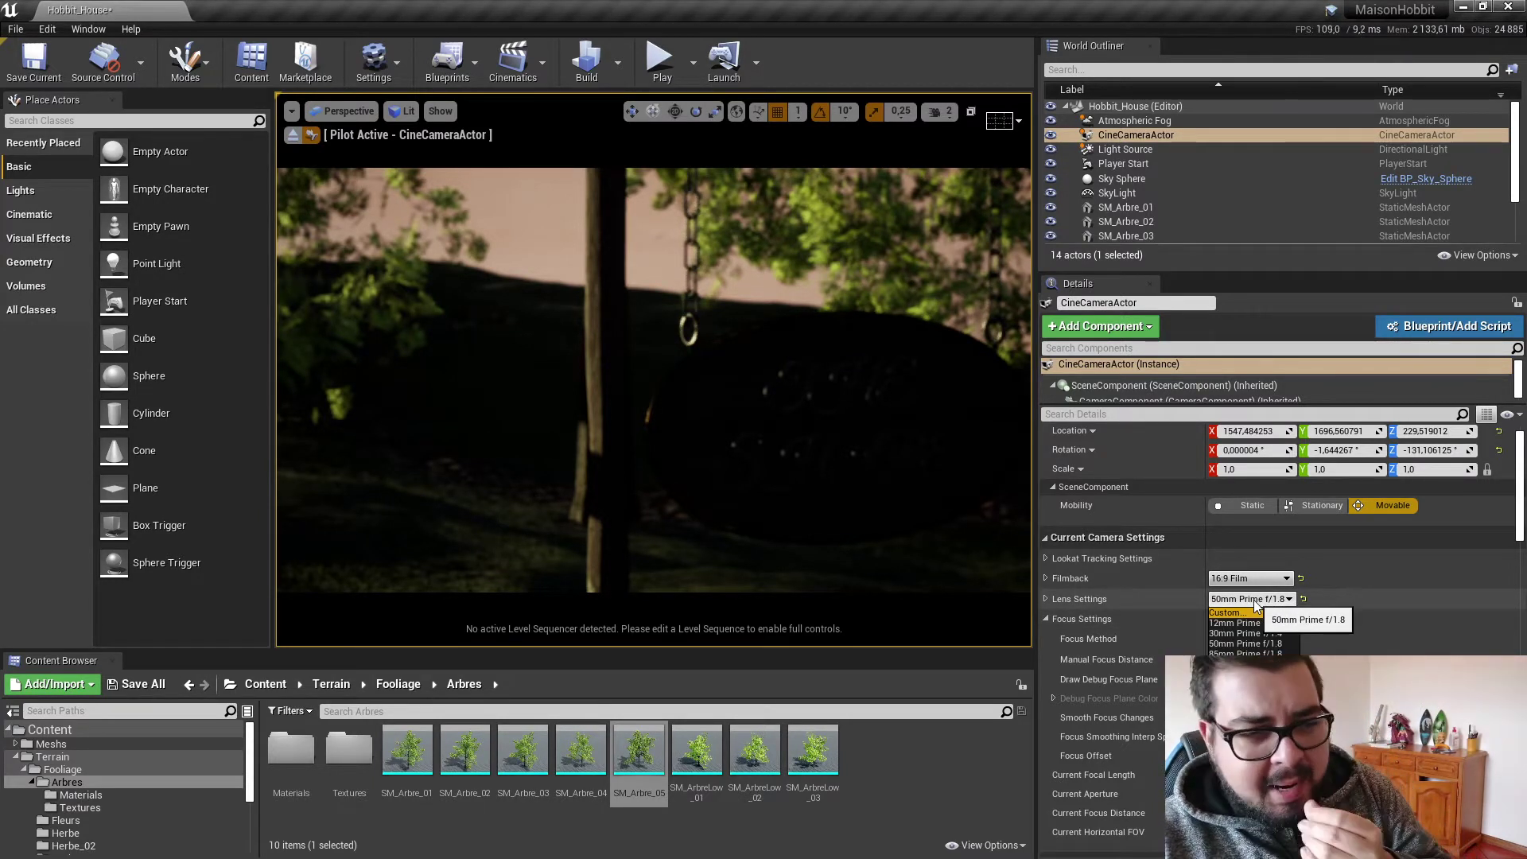
pyautogui.click(1246, 632)
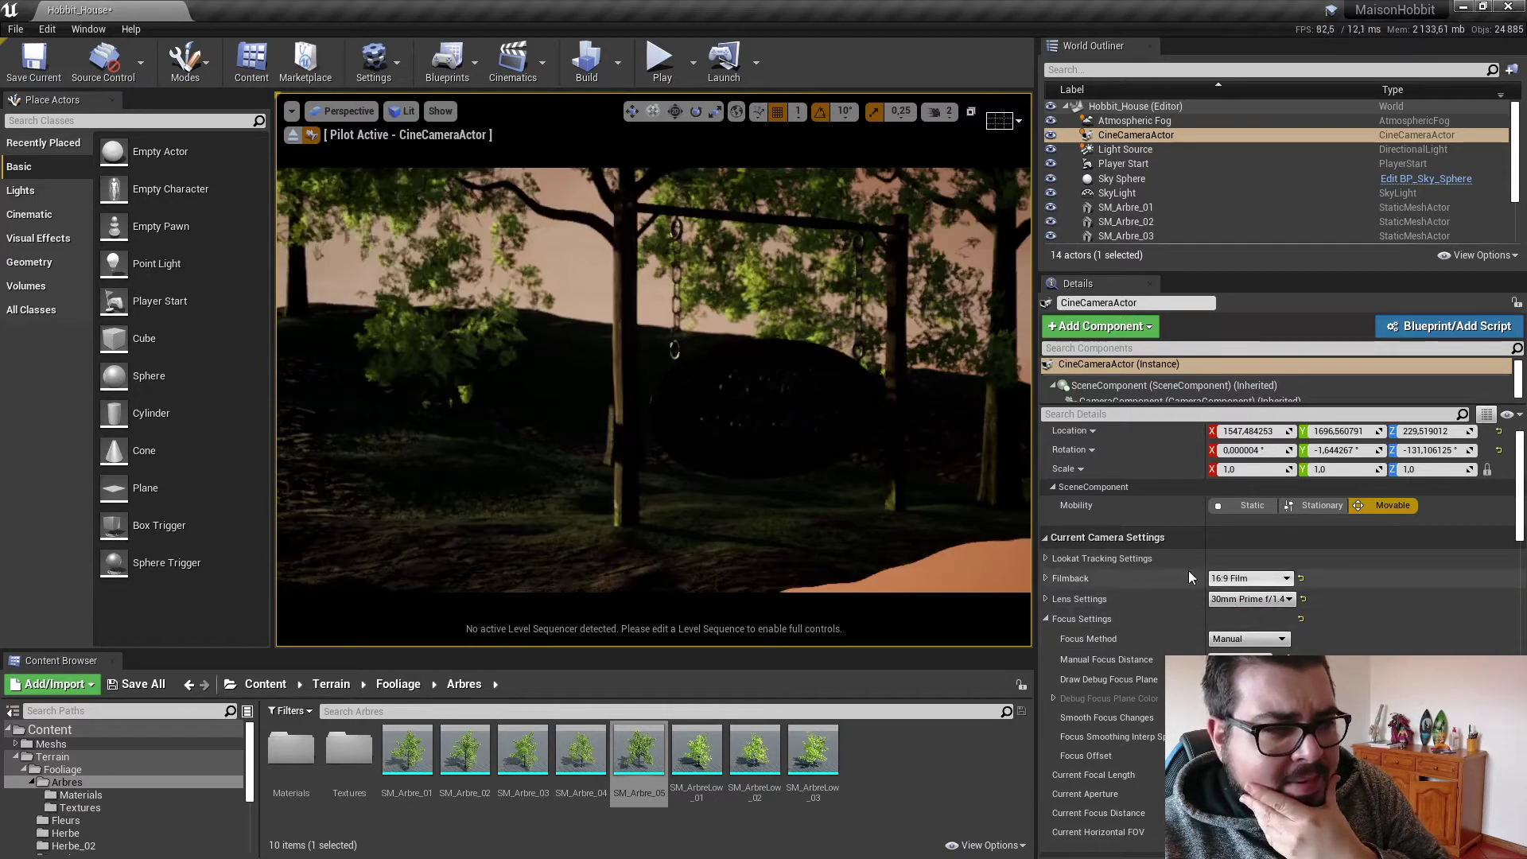
# Reframe the camera closer to the sign at about X 1375, Y 1608, Z 227 and stop piloting it.
pyautogui.moveTo(654, 380); pyautogui.dragTo(661, 378, button='right')
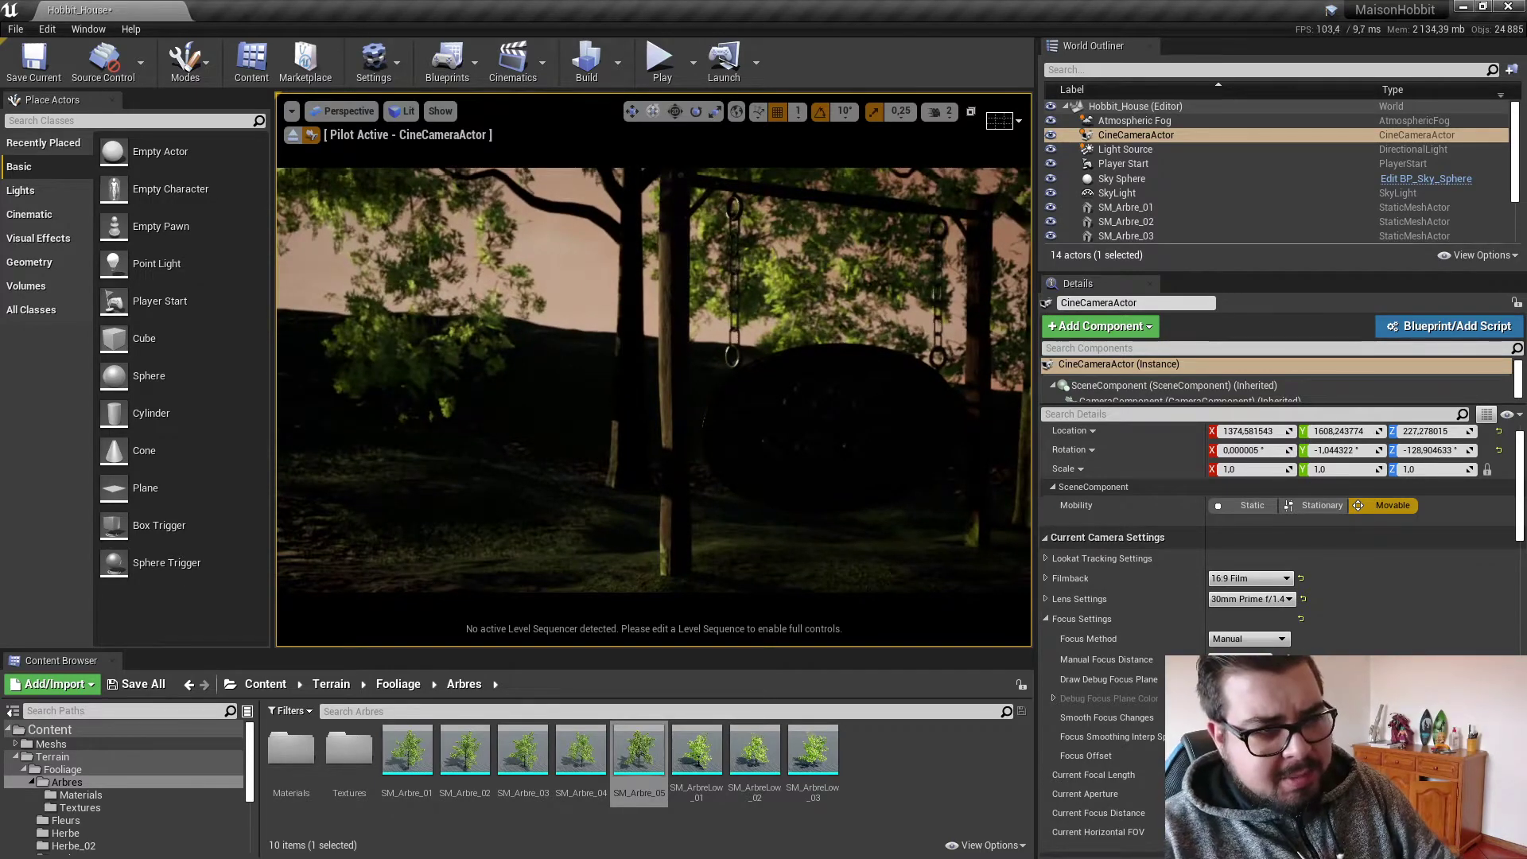
pyautogui.scroll(1, 1282, 636)
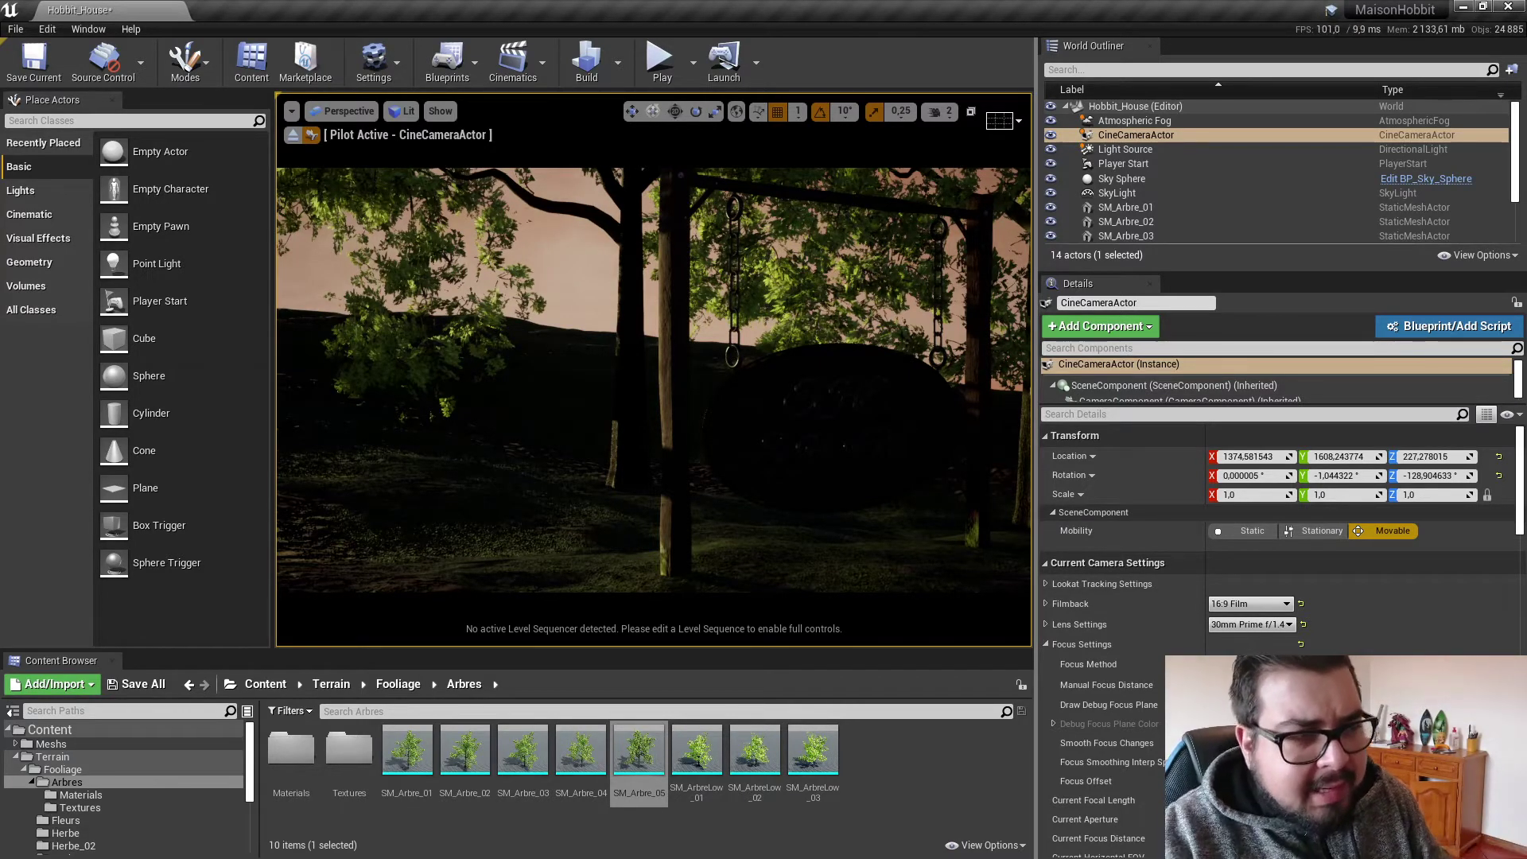
pyautogui.click(294, 136)
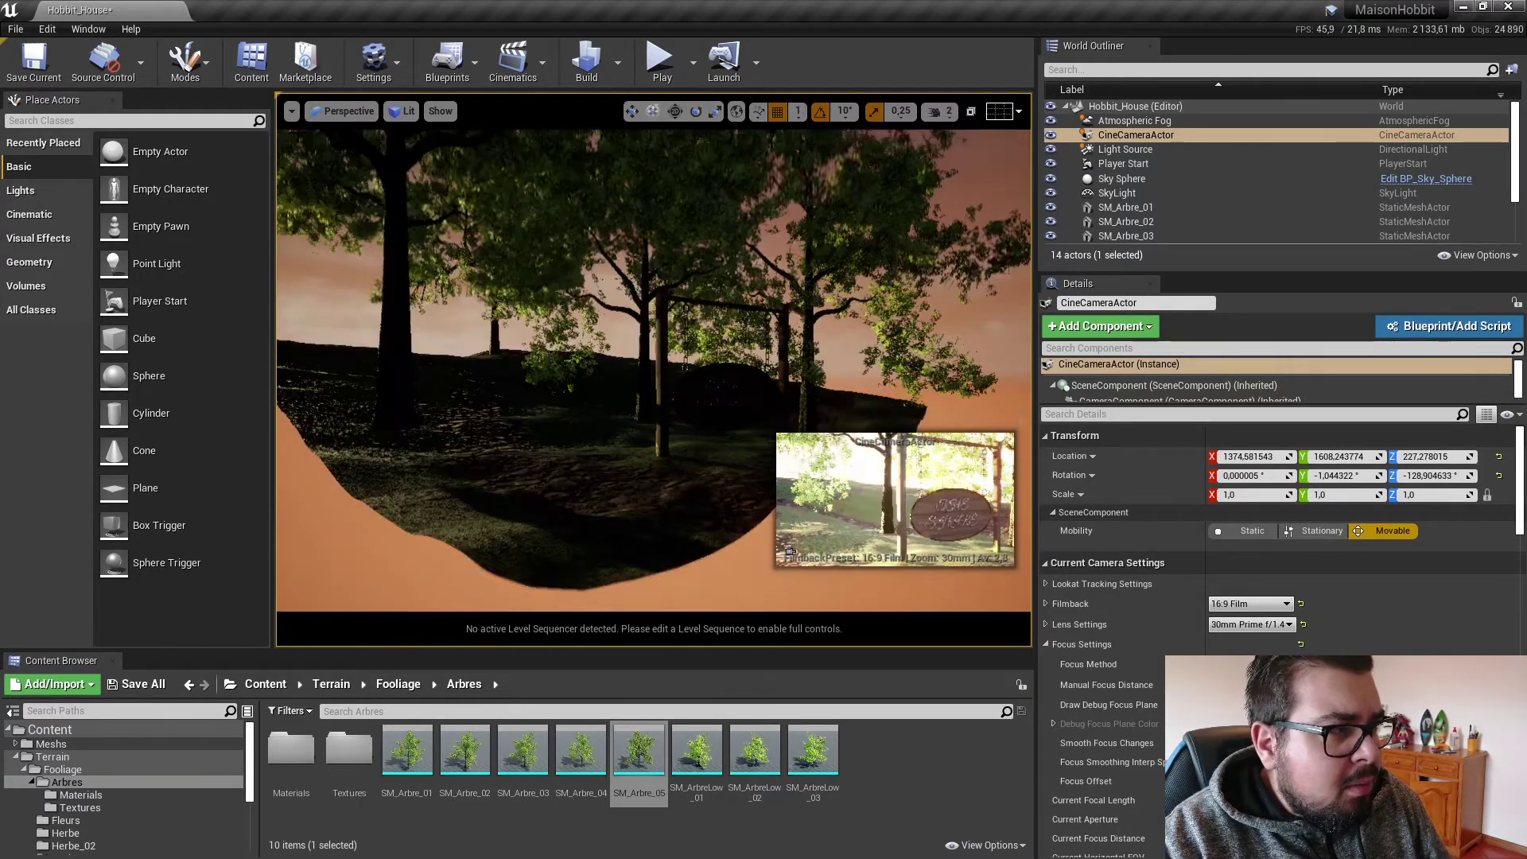
# Lower the floating SM_Arbre_01 tree near the sun into the ground, to a Z location of 111.
pyautogui.press('w')
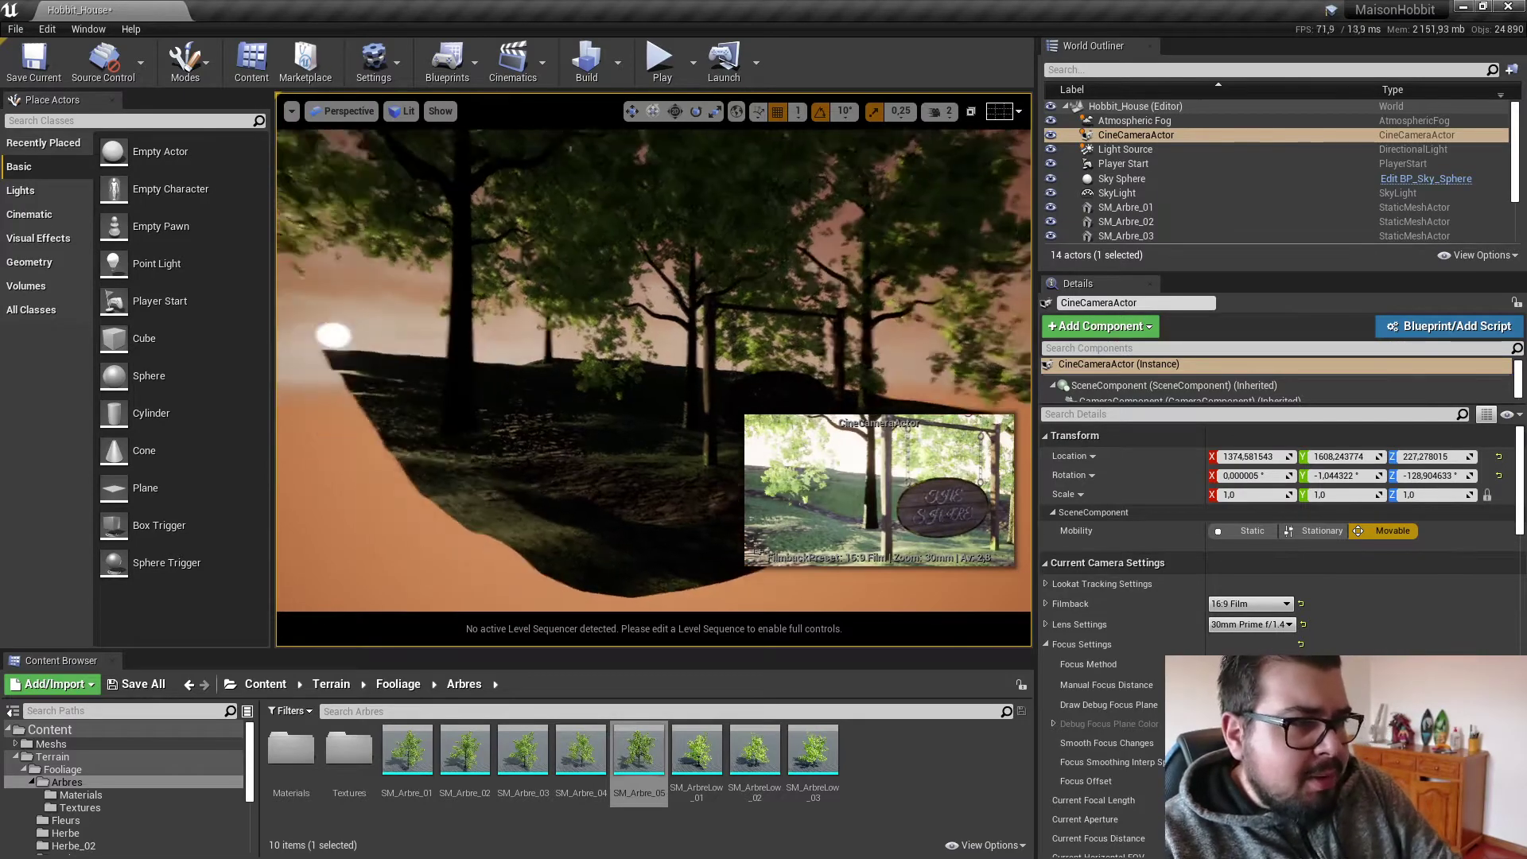
pyautogui.press('w')
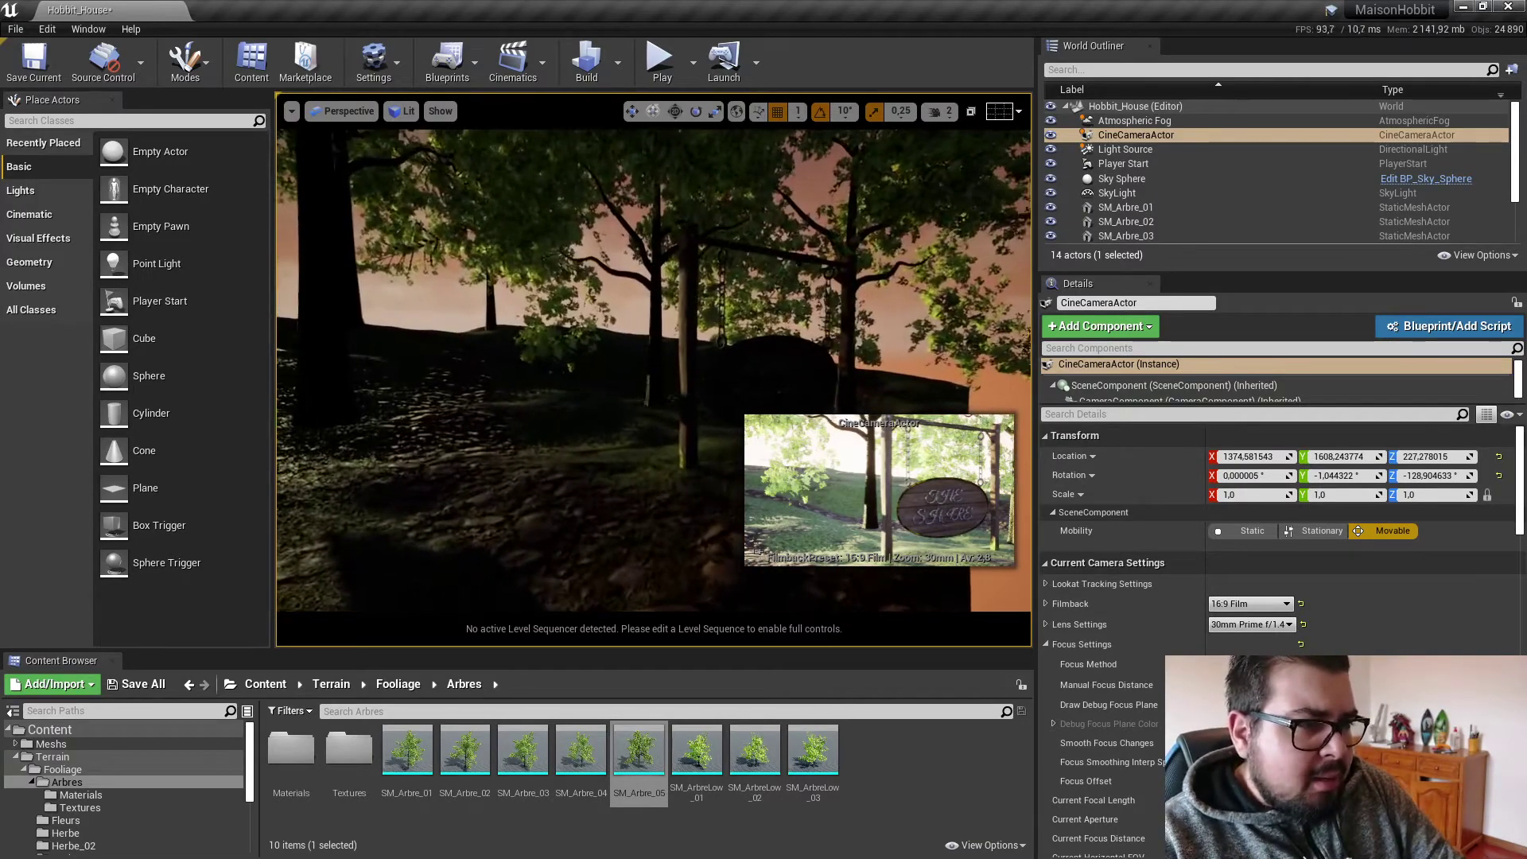
pyautogui.press('w')
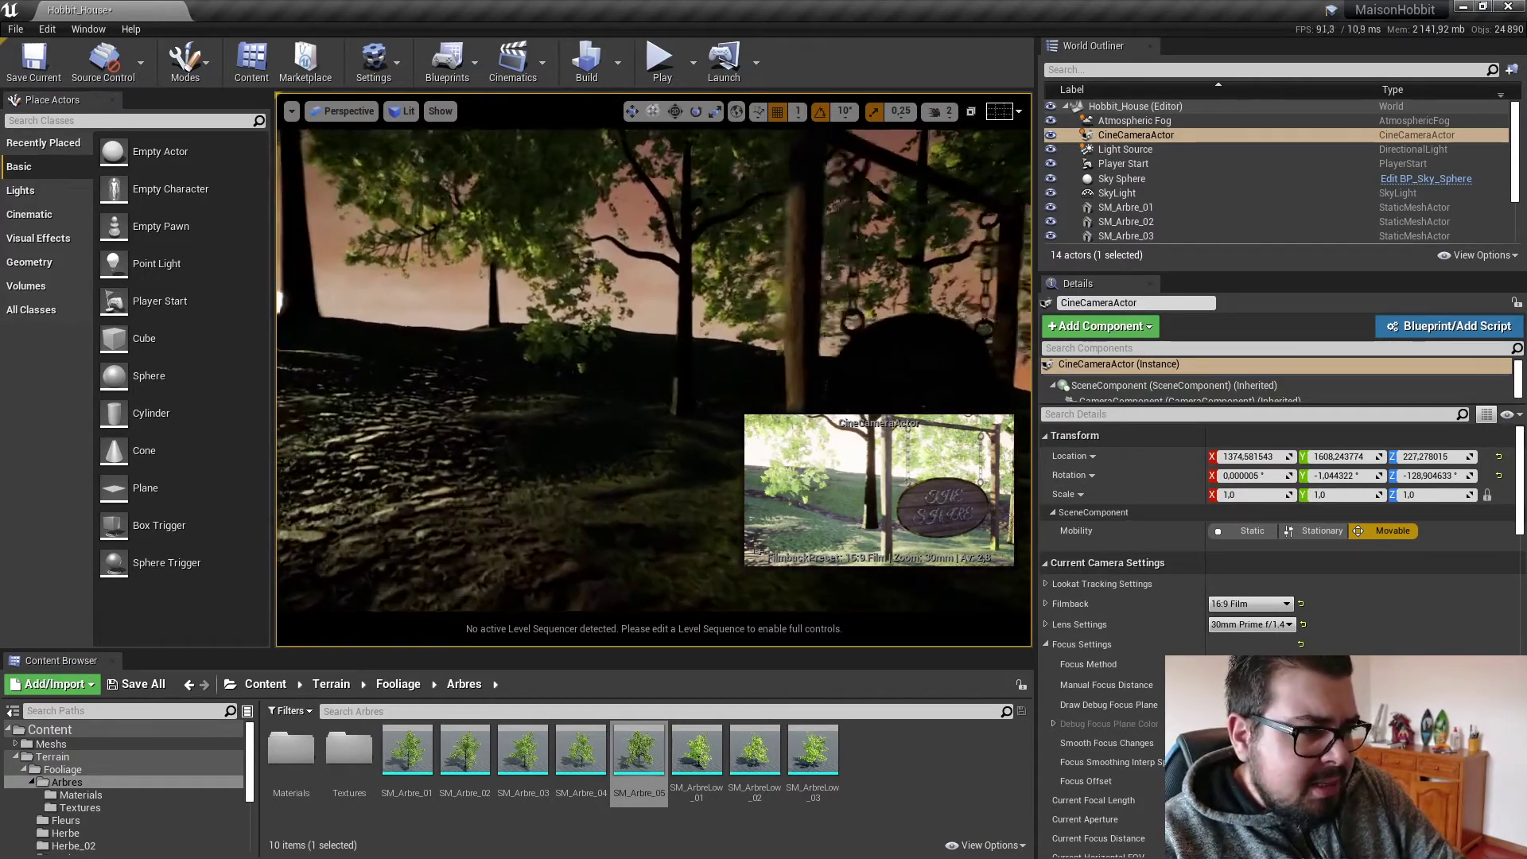
pyautogui.press('w')
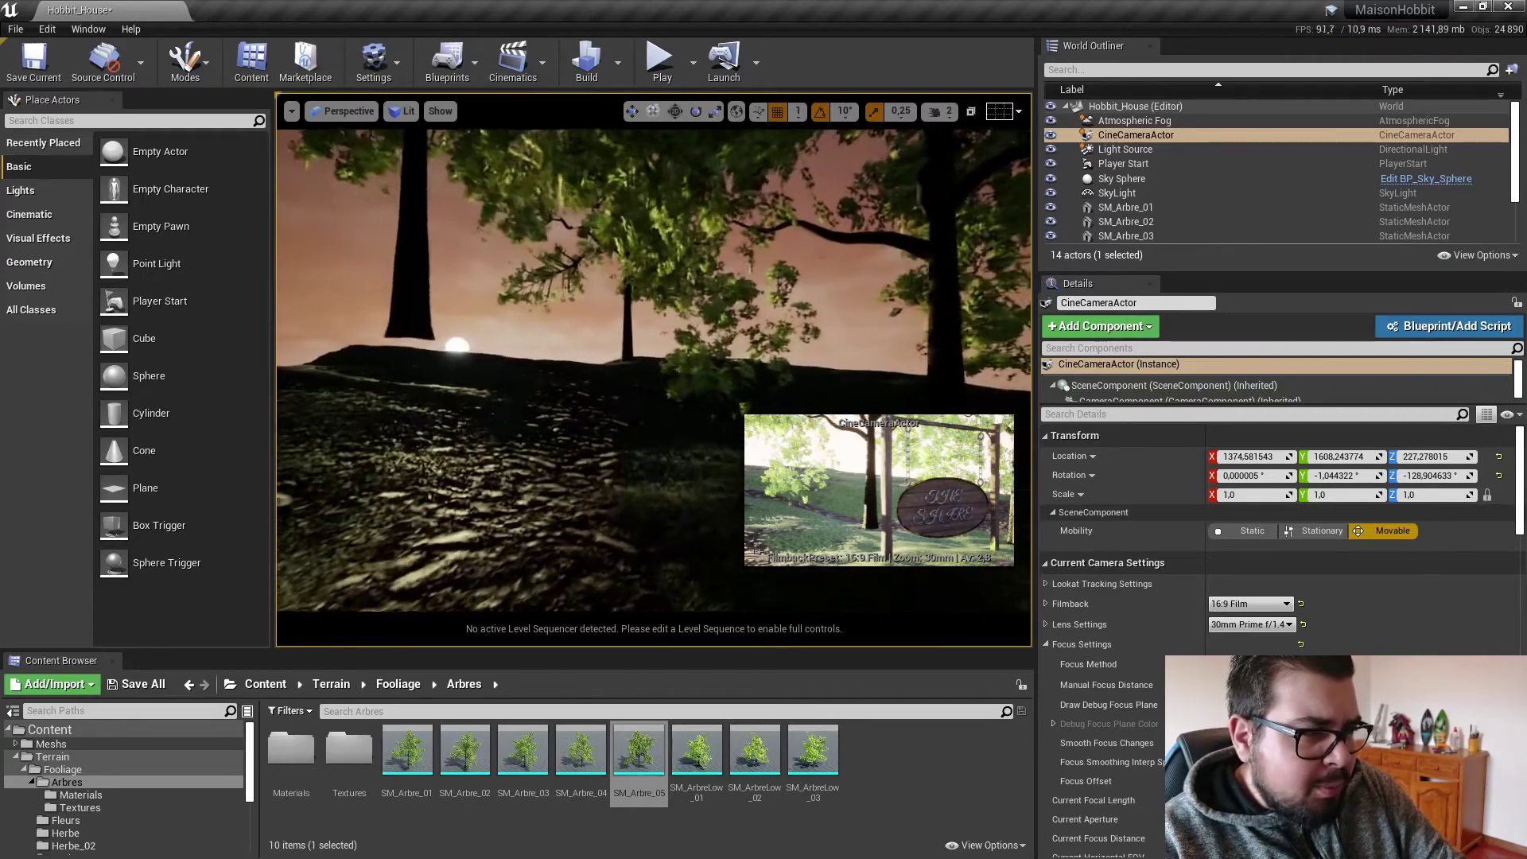
pyautogui.click(402, 288)
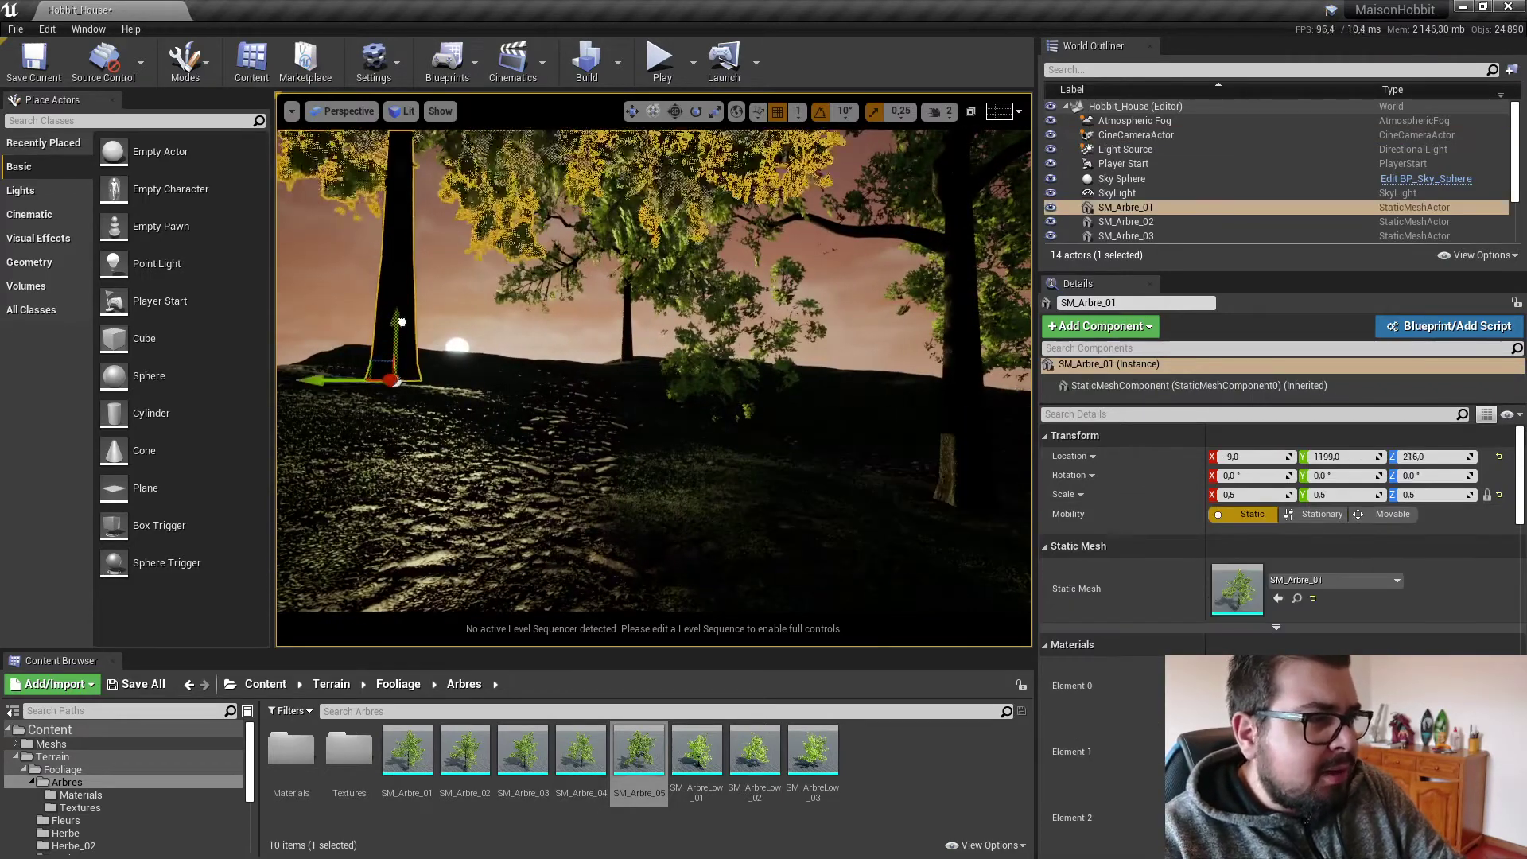
pyautogui.moveTo(402, 322); pyautogui.dragTo(402, 393)
# Lower the SM_Arbre_03 tree into the terrain, to a Z location of 17.
pyautogui.press('w')
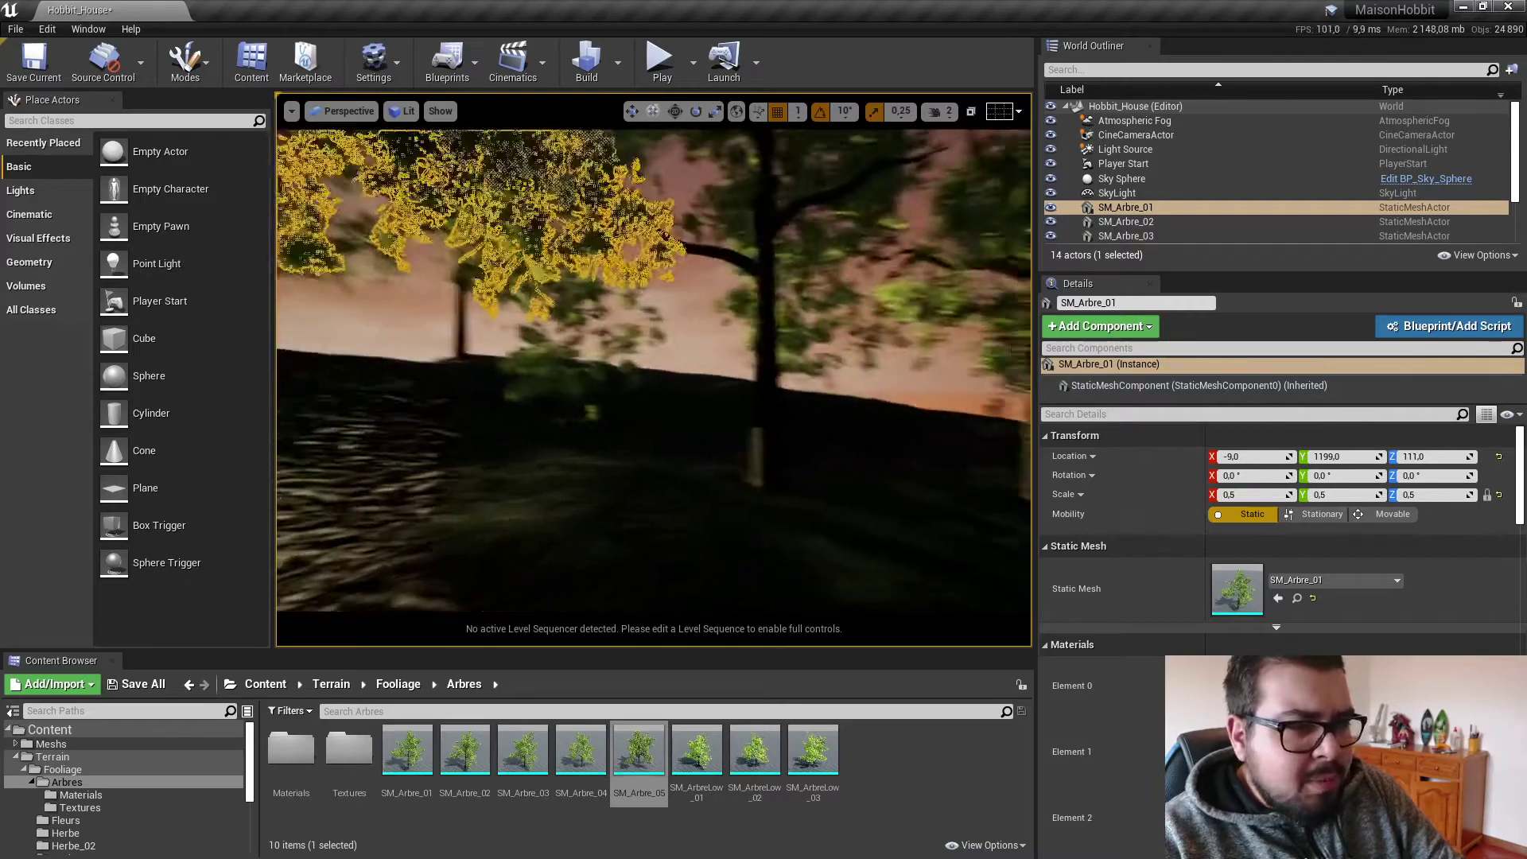
pyautogui.click(768, 446)
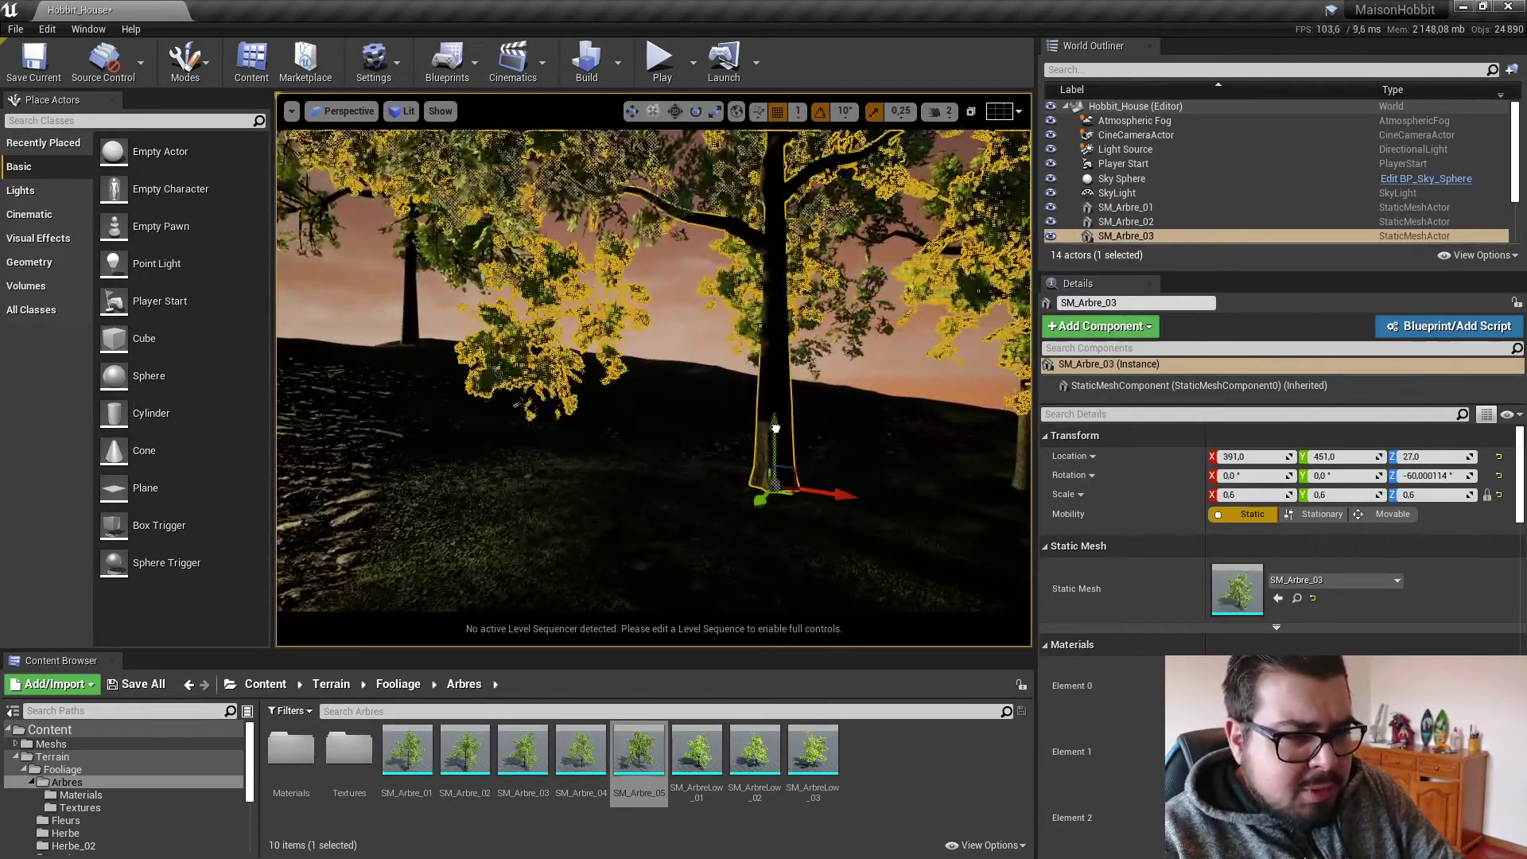
pyautogui.moveTo(768, 445); pyautogui.dragTo(863, 446, button='right')
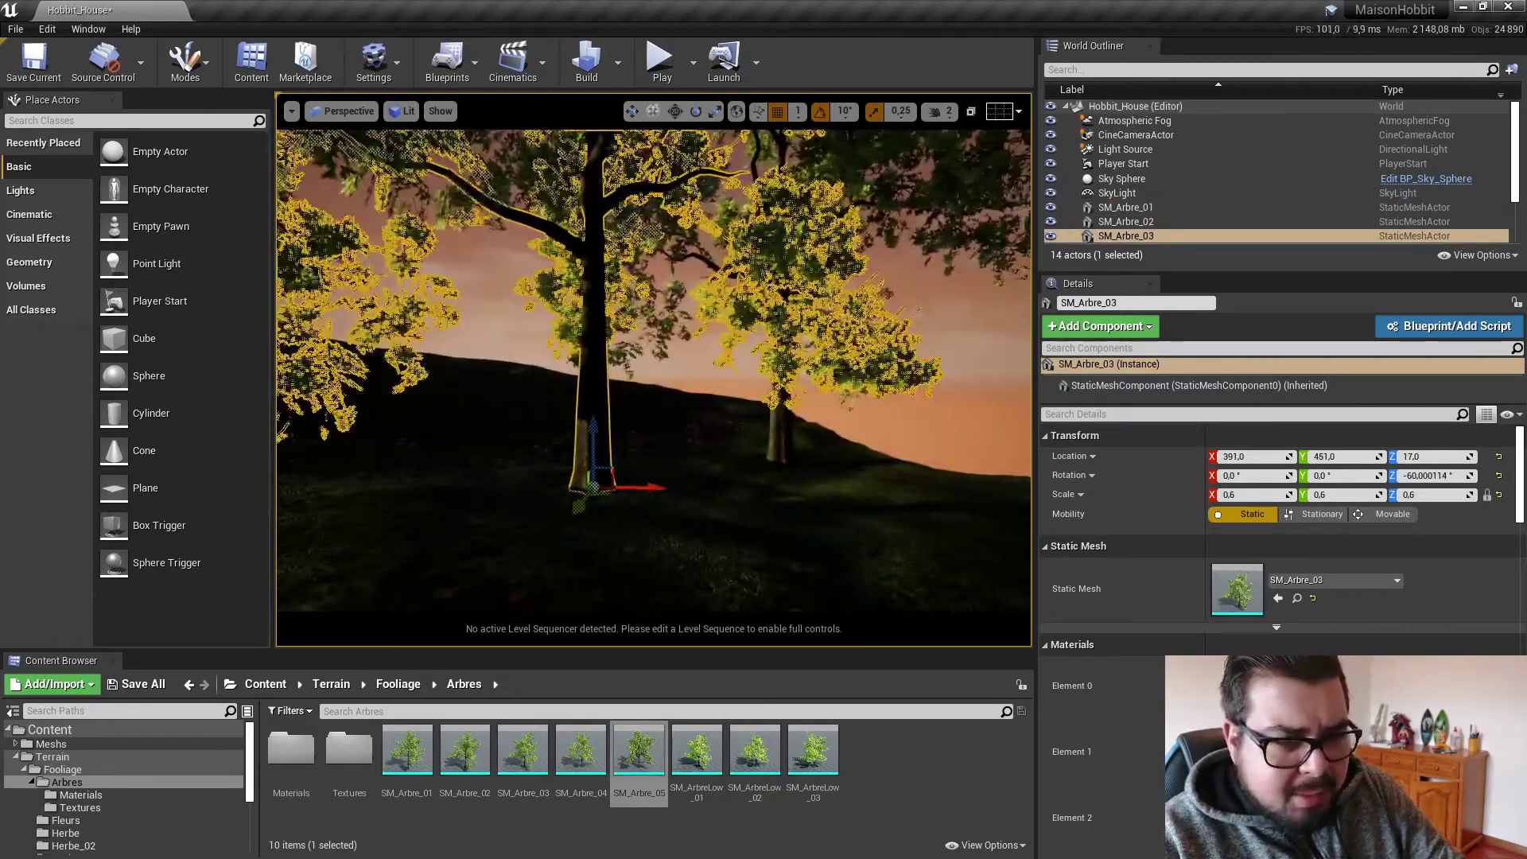
# Select the SM_Arbre_04 tree to inspect its base, and select the SM_Panneau sign.
pyautogui.click(769, 443)
pyautogui.click(789, 403)
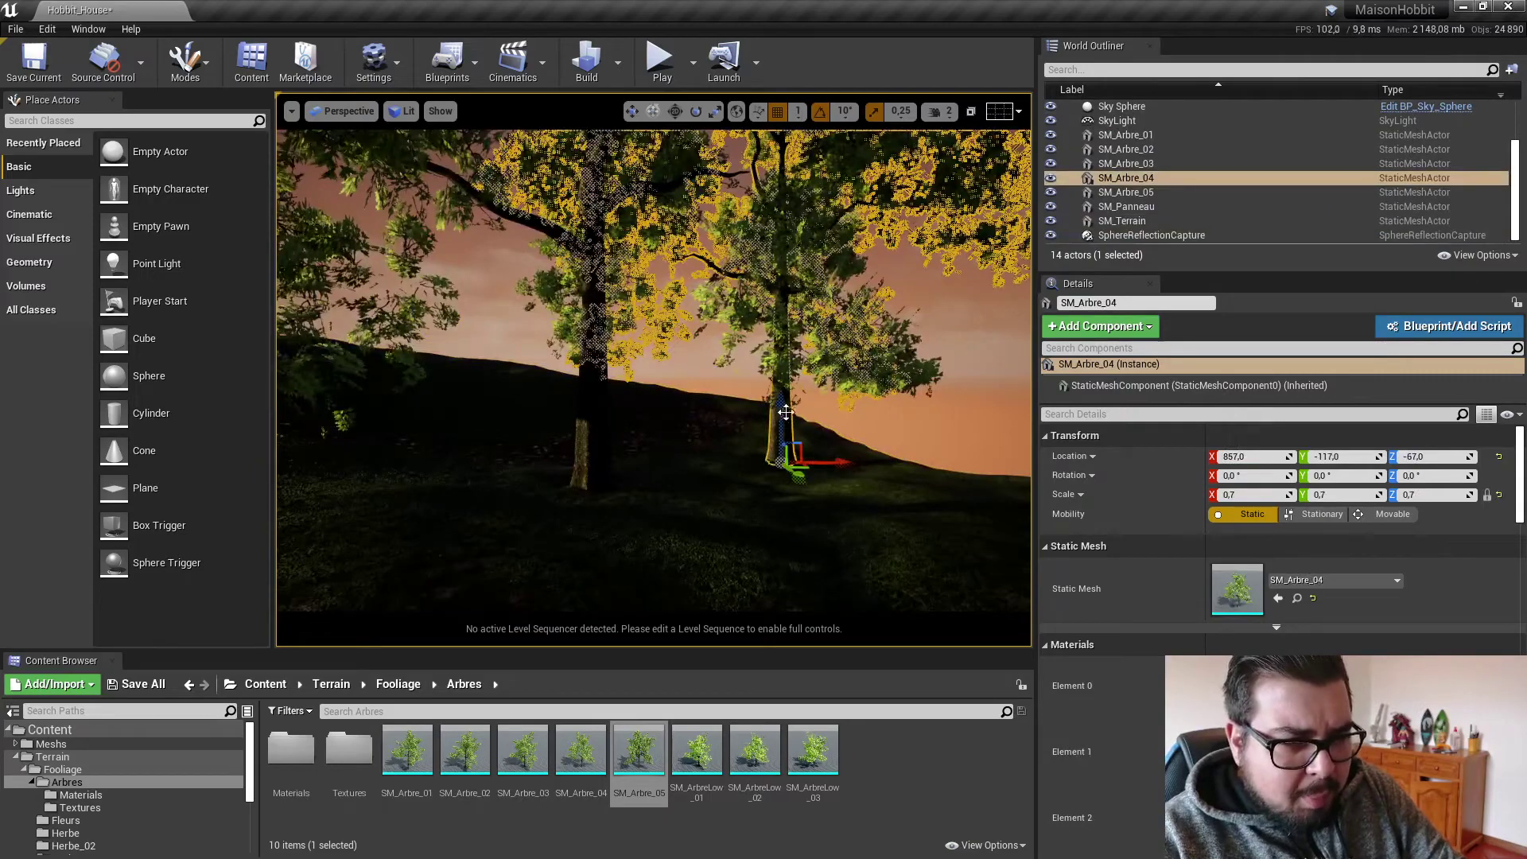
pyautogui.moveTo(723, 402); pyautogui.dragTo(477, 417, button='right')
pyautogui.click(716, 444)
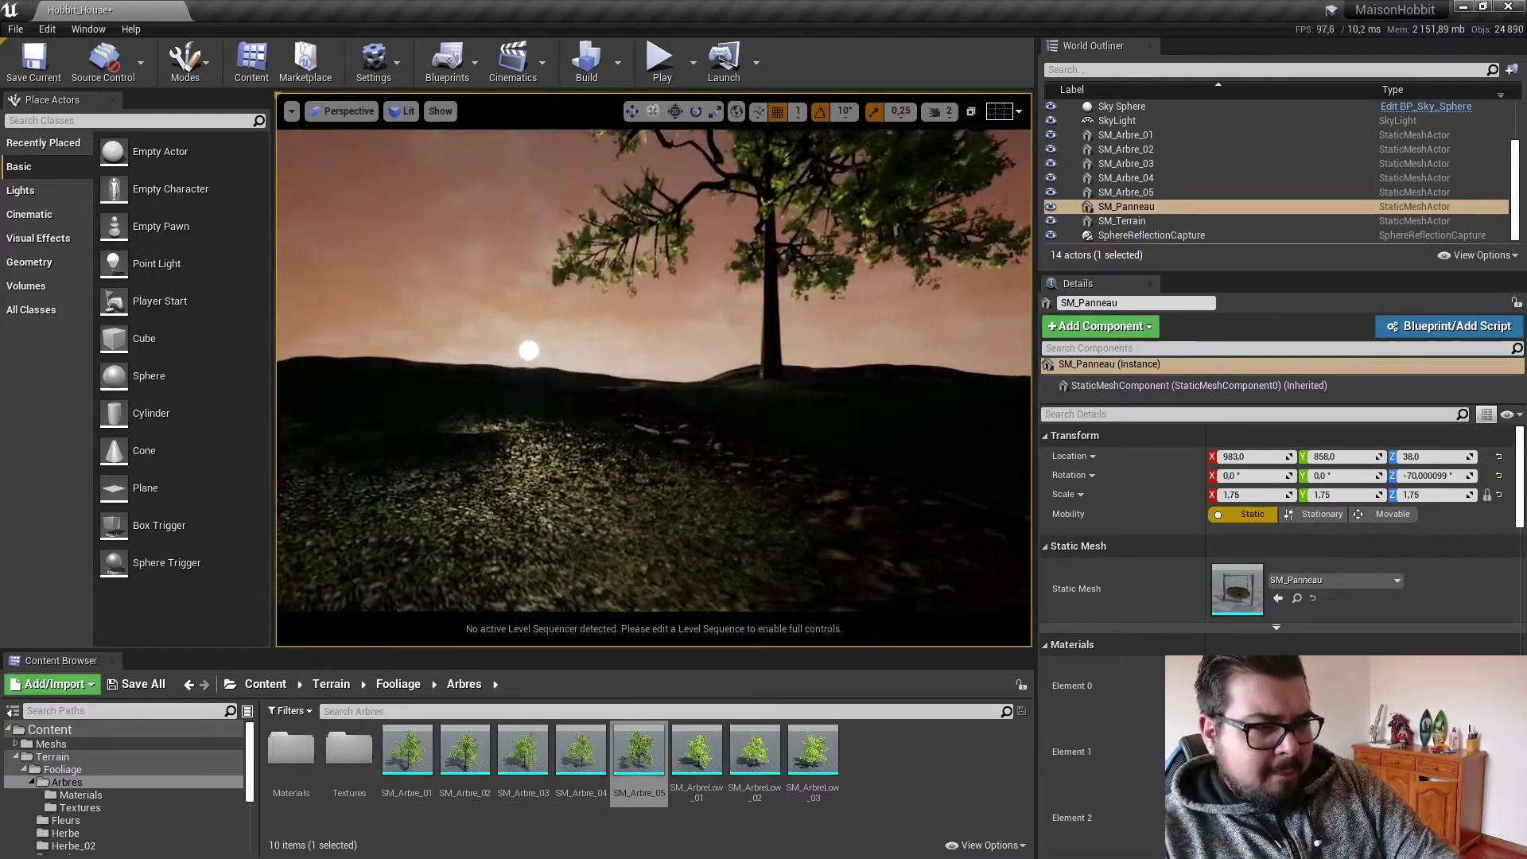
# Examine the terrain, the trees and the low sun around the hanging sign from several viewpoints.
pyautogui.press('s')
pyautogui.press('d')
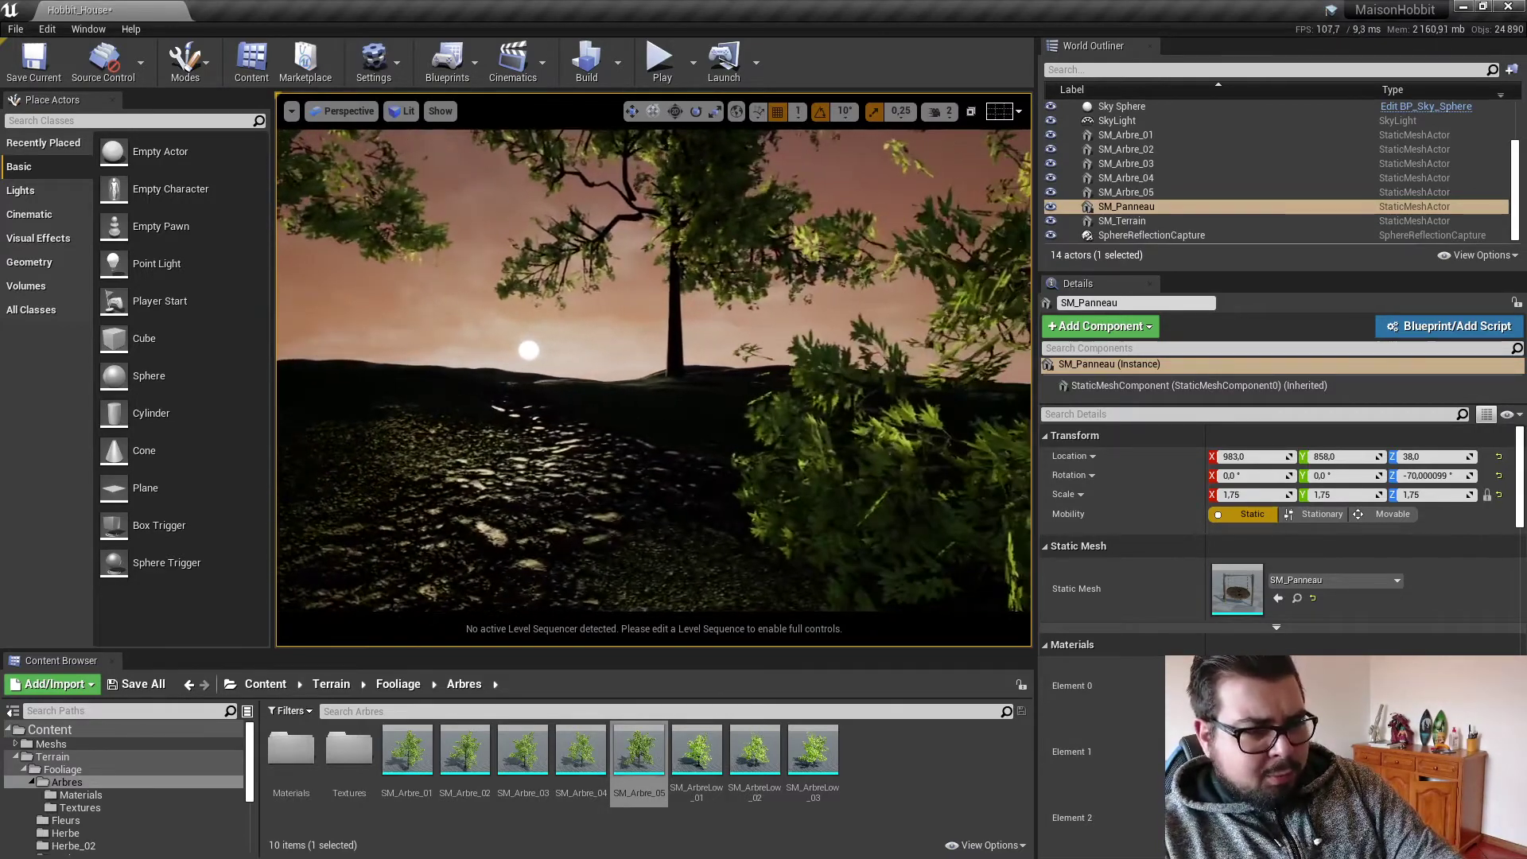
pyautogui.press('a')
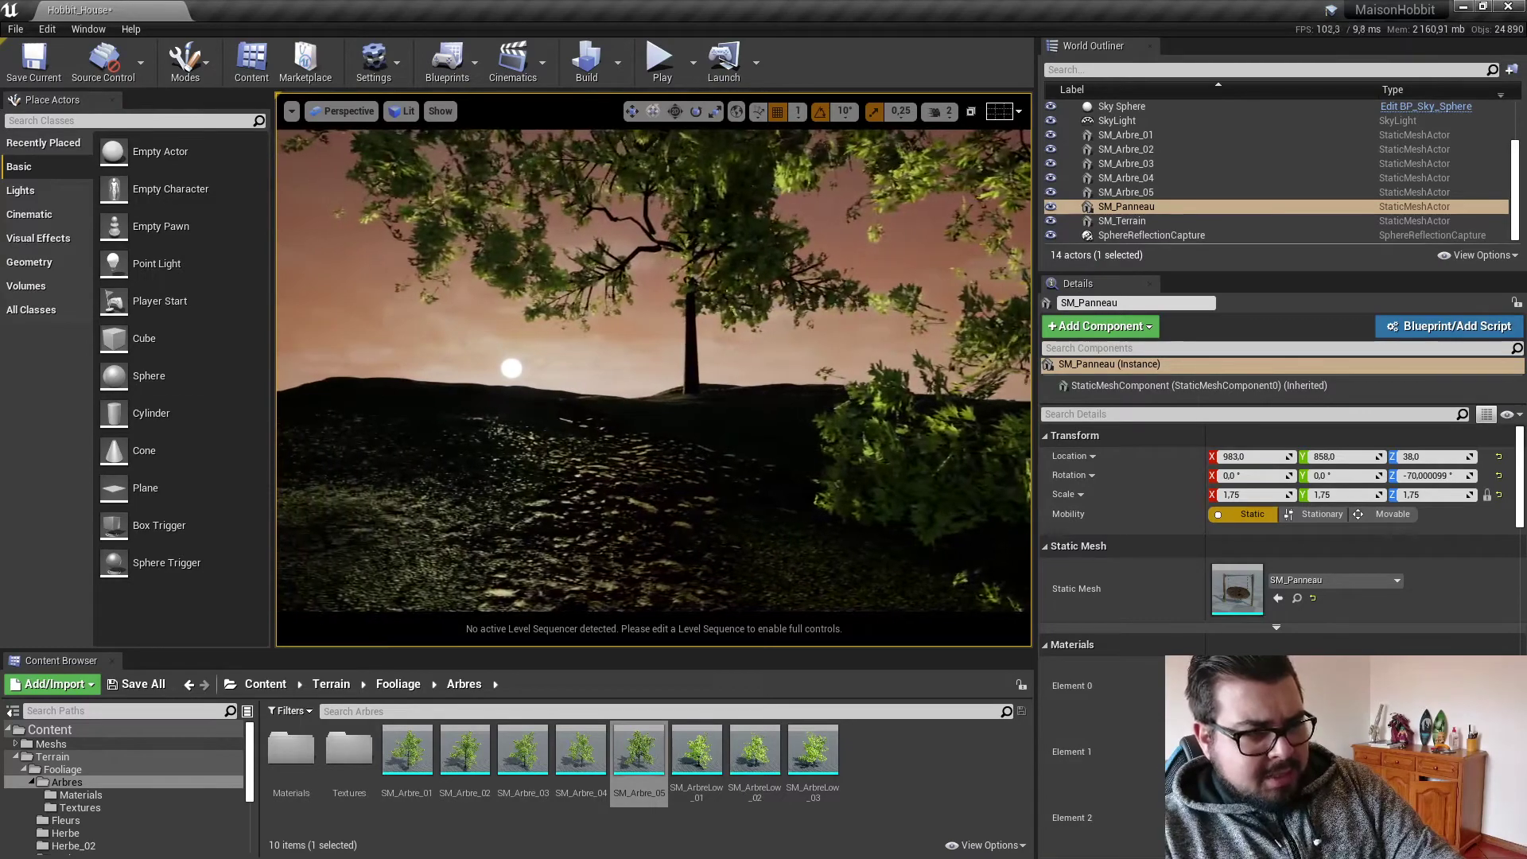
pyautogui.press('w')
pyautogui.moveTo(654, 371); pyautogui.dragTo(938, 391, button='right')
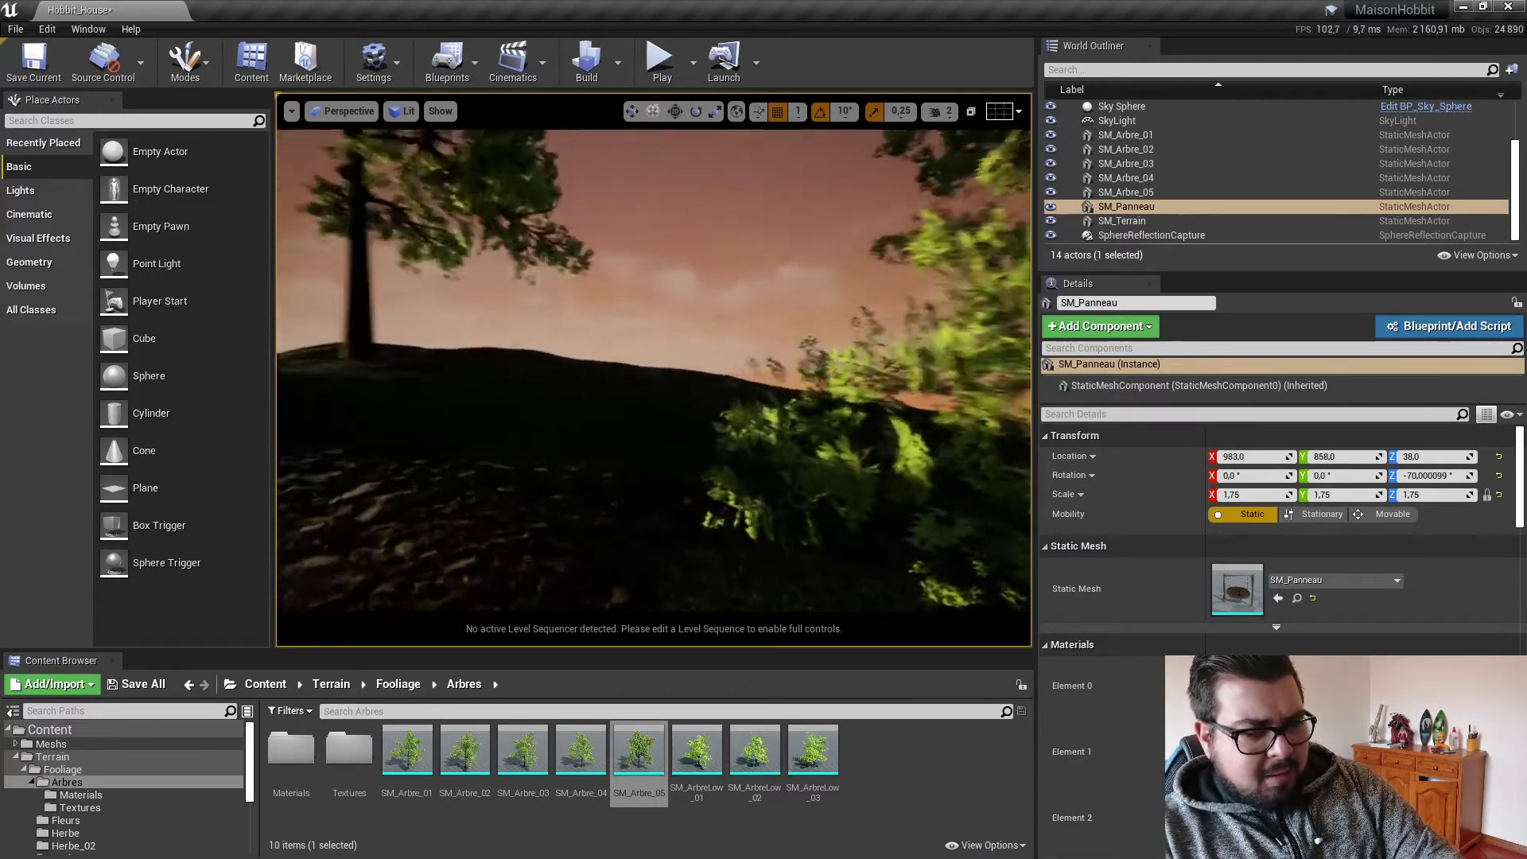
pyautogui.press('d')
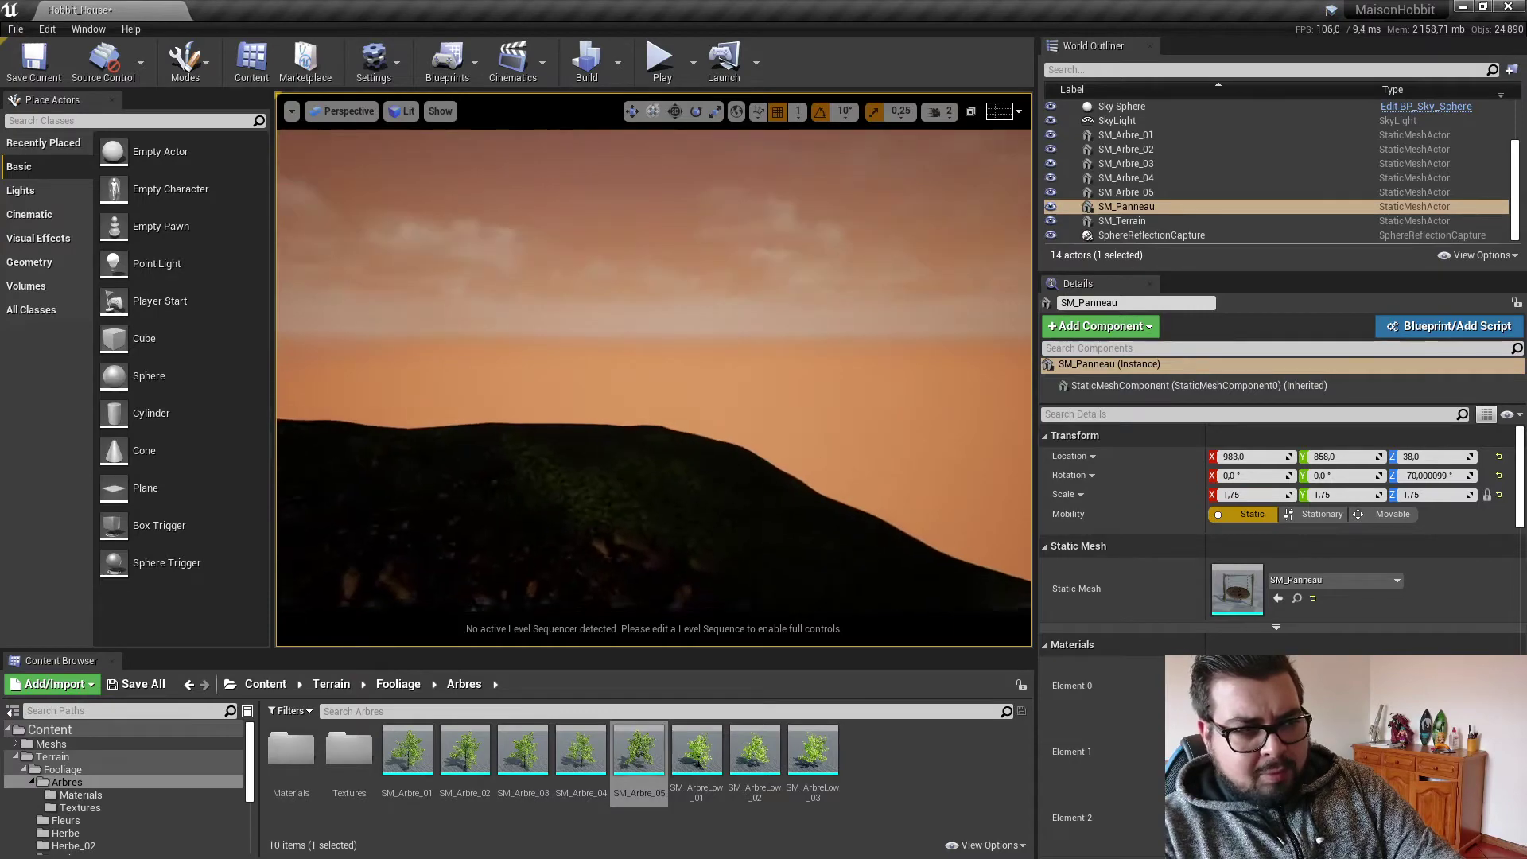
pyautogui.moveTo(654, 370); pyautogui.dragTo(763, 394, button='right')
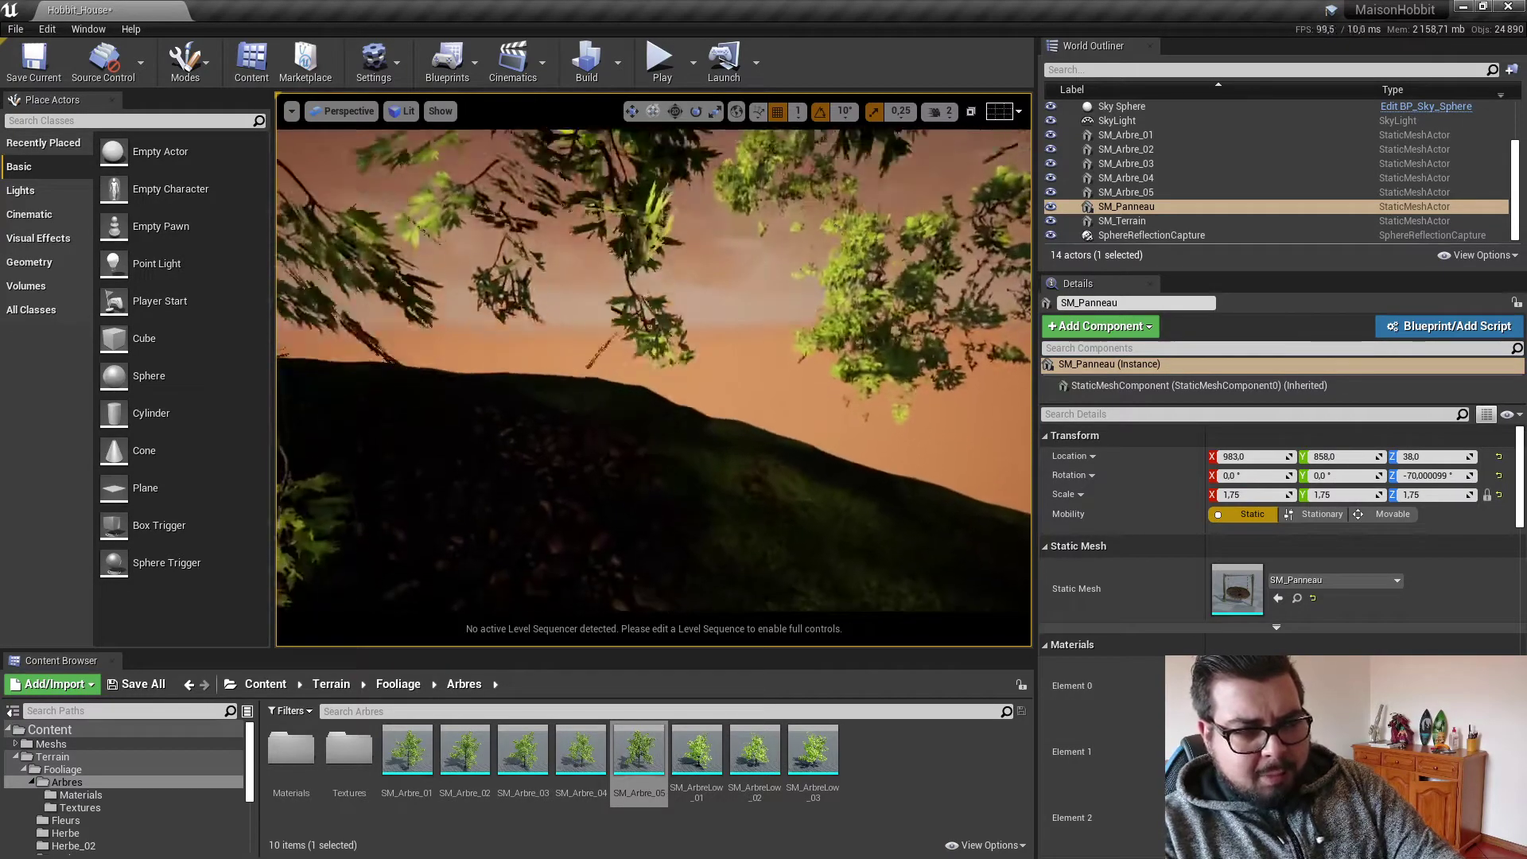
pyautogui.moveTo(764, 393); pyautogui.dragTo(653, 378, button='right')
pyautogui.press('w')
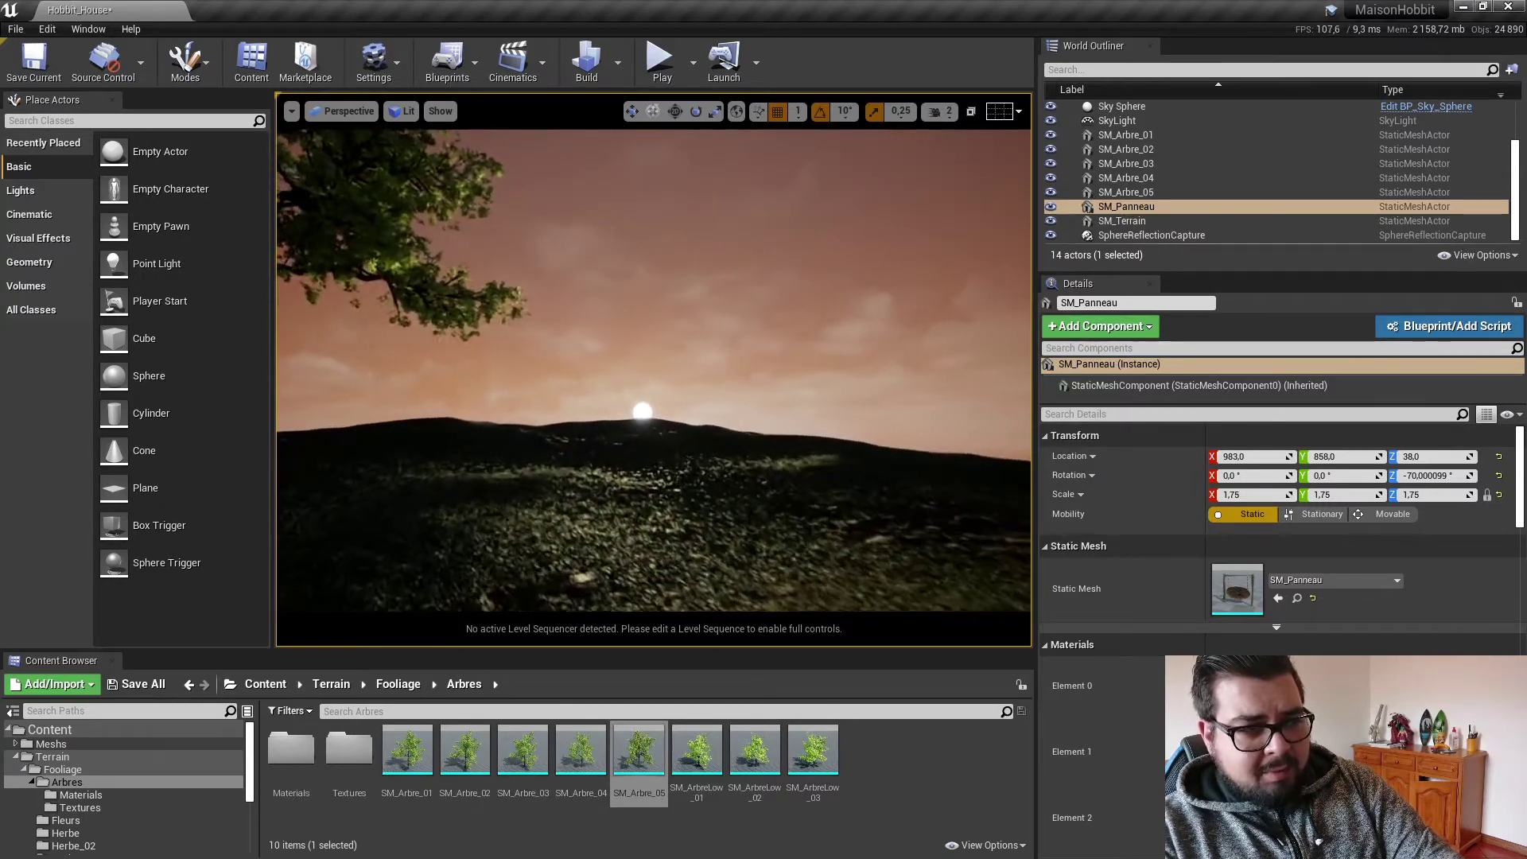
pyautogui.moveTo(653, 369); pyautogui.dragTo(674, 370, button='right')
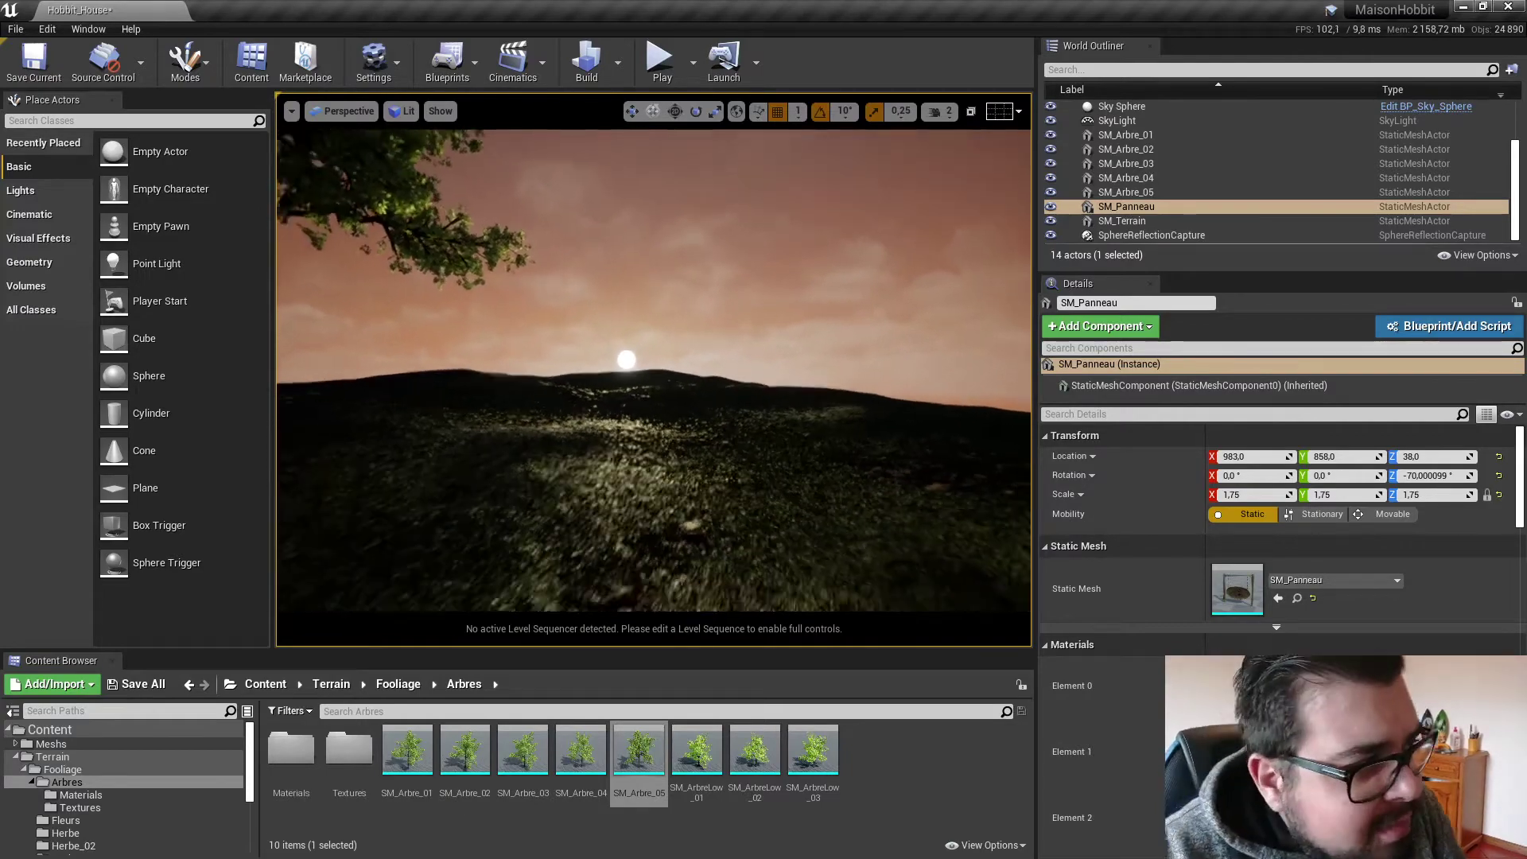
pyautogui.moveTo(675, 370); pyautogui.dragTo(628, 370, button='right')
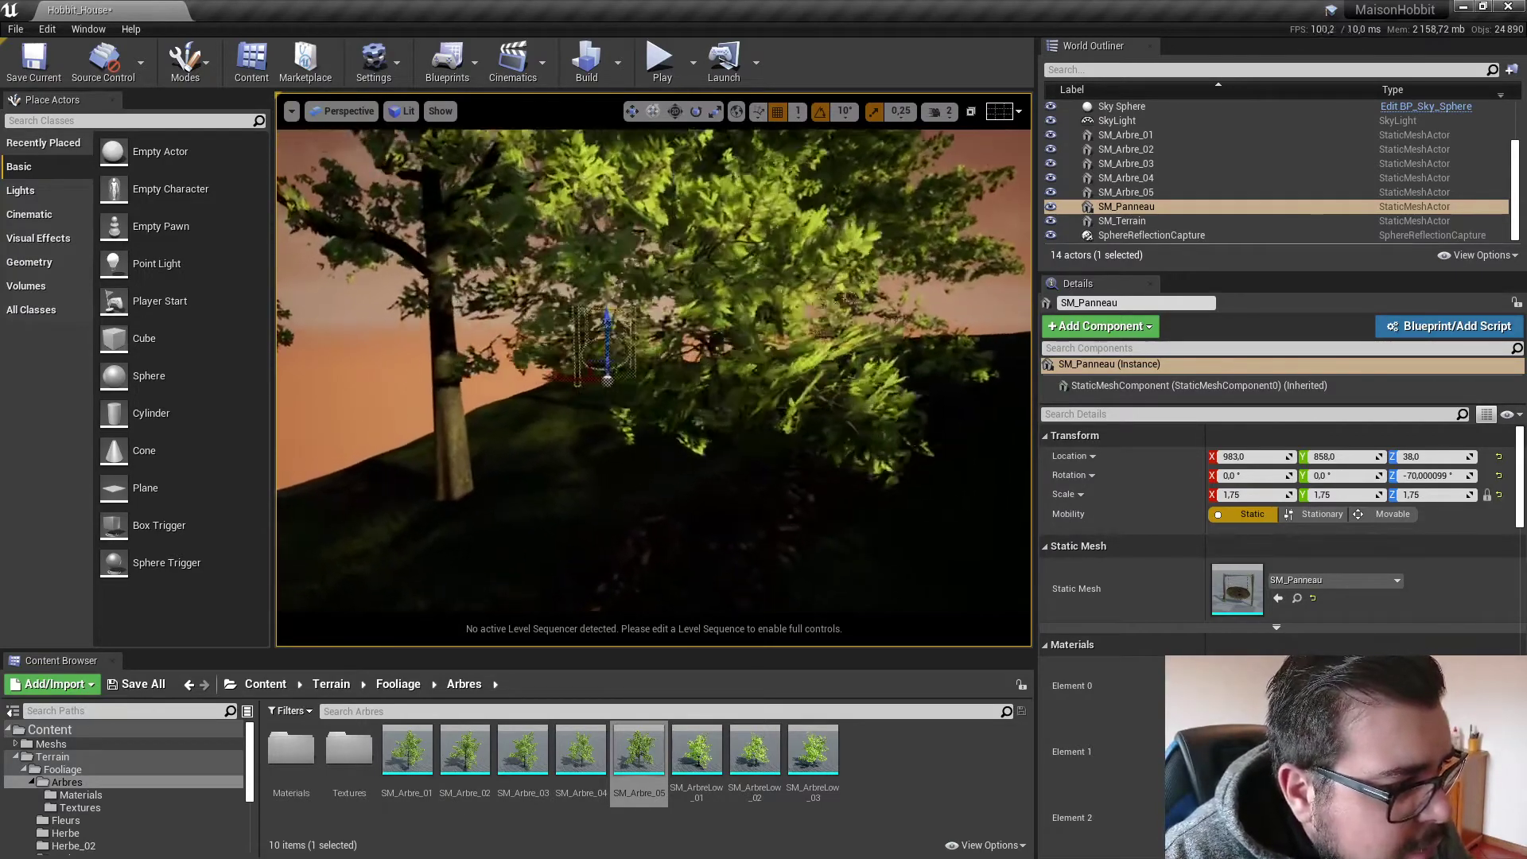
pyautogui.moveTo(629, 369); pyautogui.dragTo(740, 373, button='right')
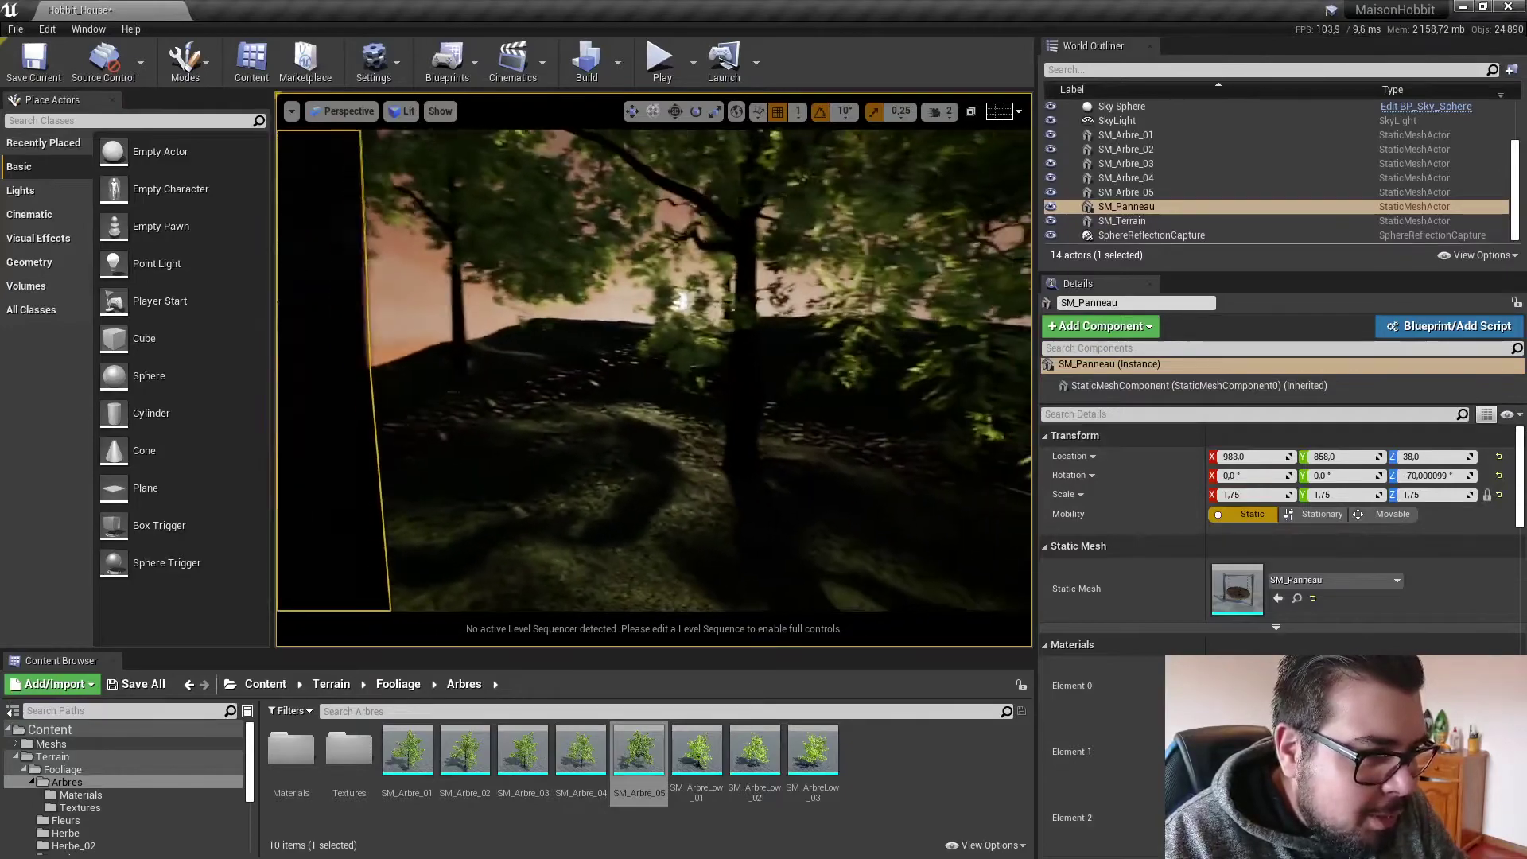
pyautogui.moveTo(740, 374); pyautogui.dragTo(583, 364, button='right')
pyautogui.press('s')
pyautogui.press('w')
pyautogui.press('d')
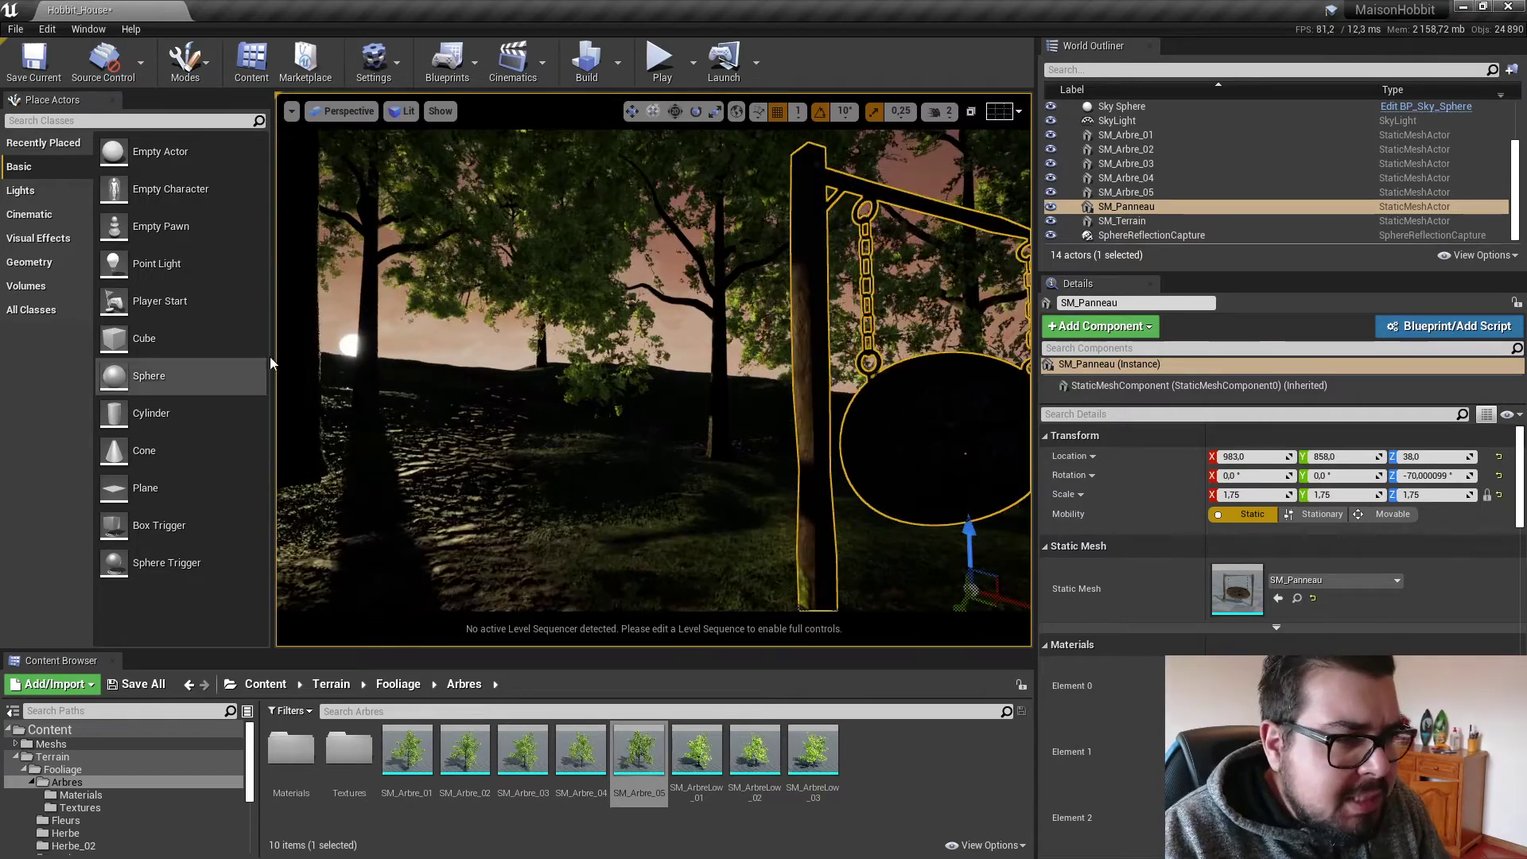
# Lower the SM_Arbre_02 tree into the terrain, to a Z location of 64.
pyautogui.click(301, 359)
pyautogui.moveTo(284, 430); pyautogui.dragTo(295, 449)
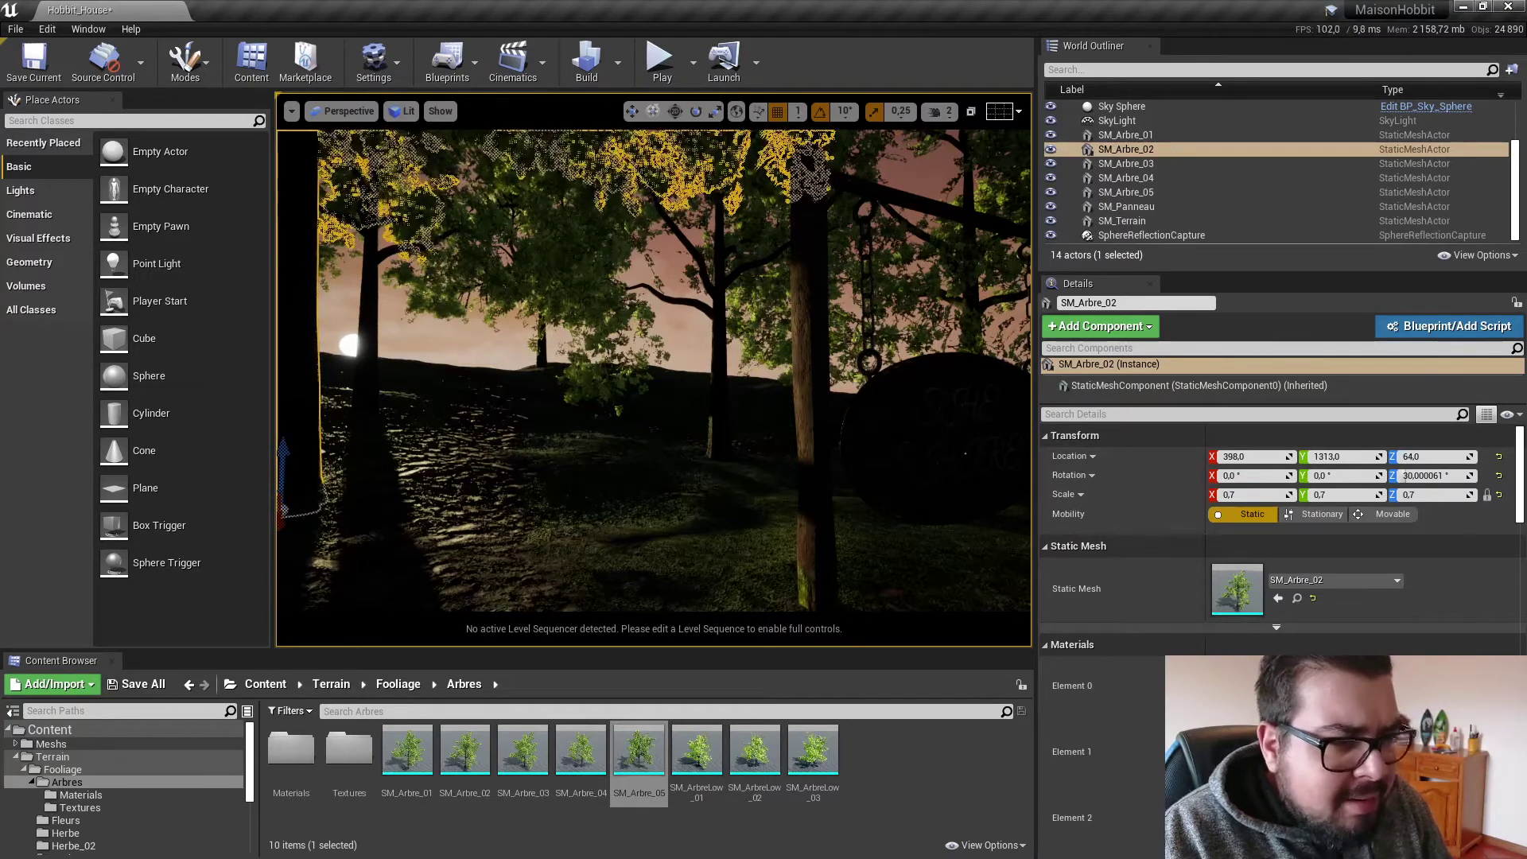
# Select the SM_Arbre_03 tree and raise the viewport camera speed to 4.
pyautogui.click(718, 438)
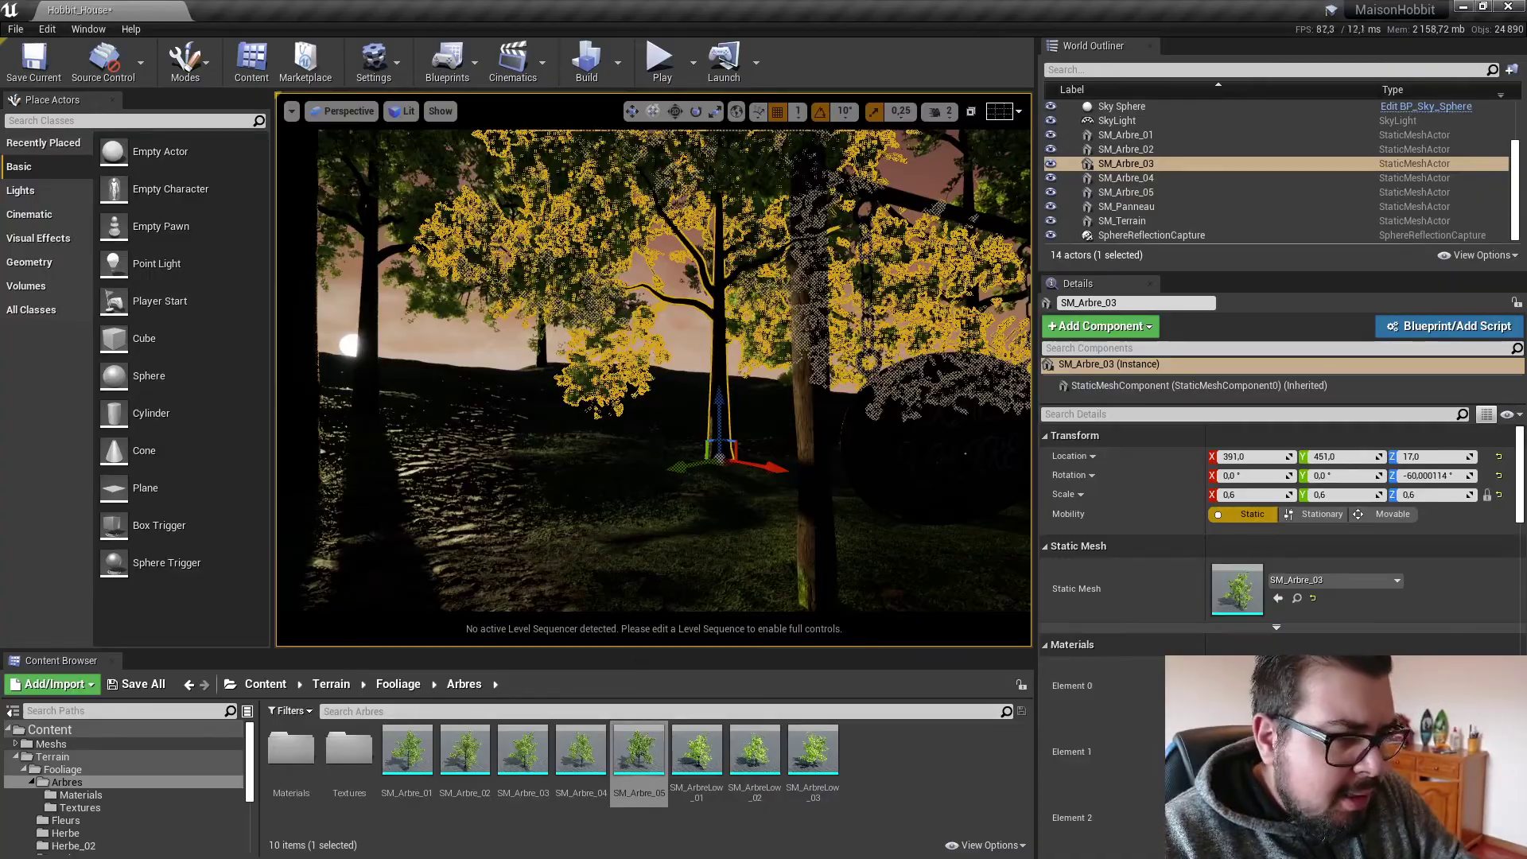
pyautogui.moveTo(670, 468); pyautogui.dragTo(588, 449, button='right')
pyautogui.click(941, 112)
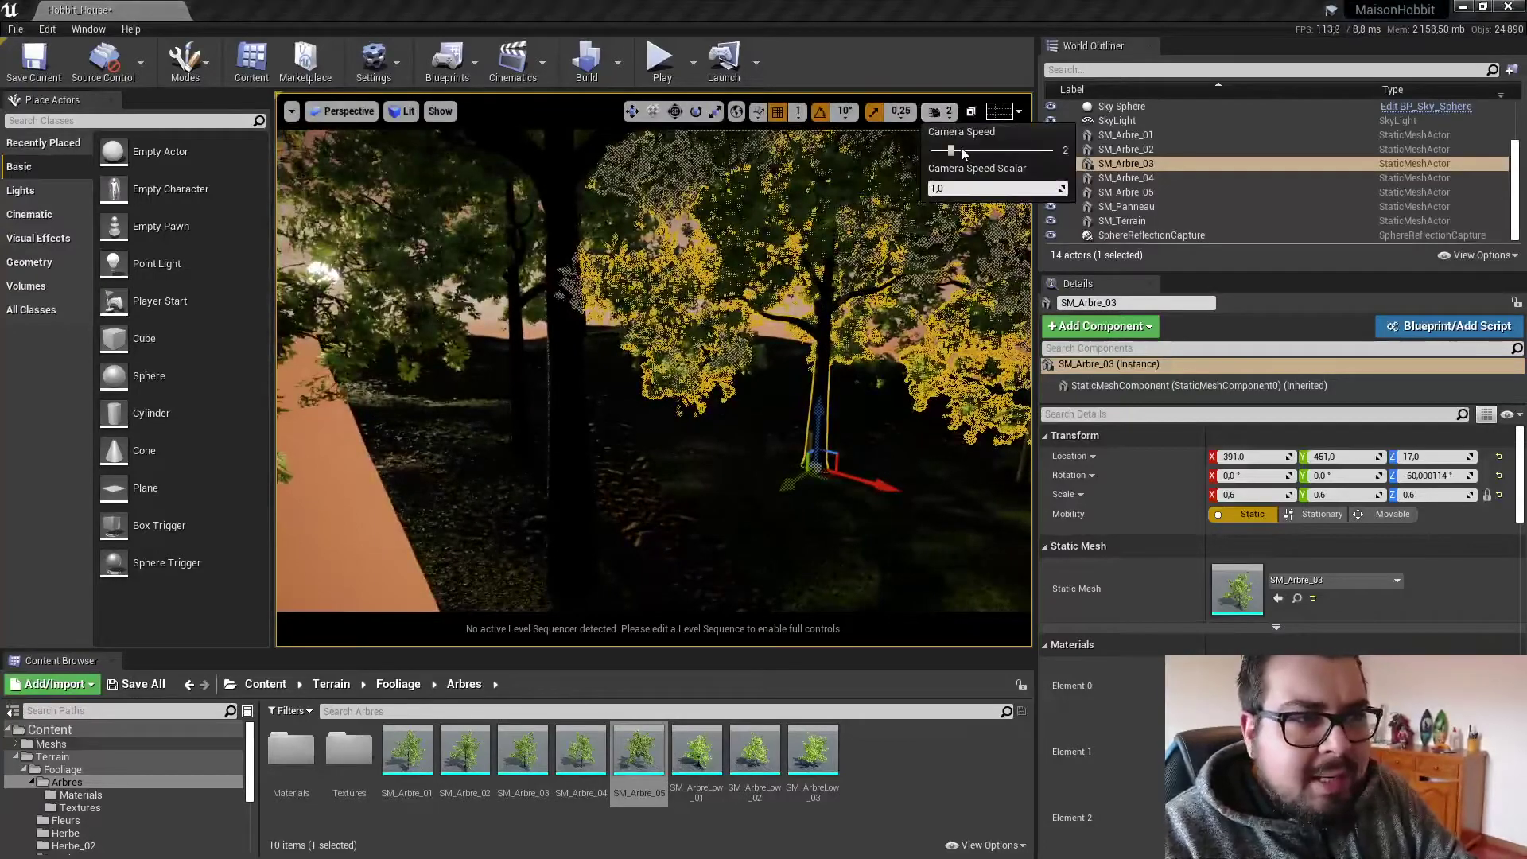
pyautogui.moveTo(965, 149); pyautogui.dragTo(988, 149)
pyautogui.moveTo(739, 392); pyautogui.dragTo(689, 562, button='right')
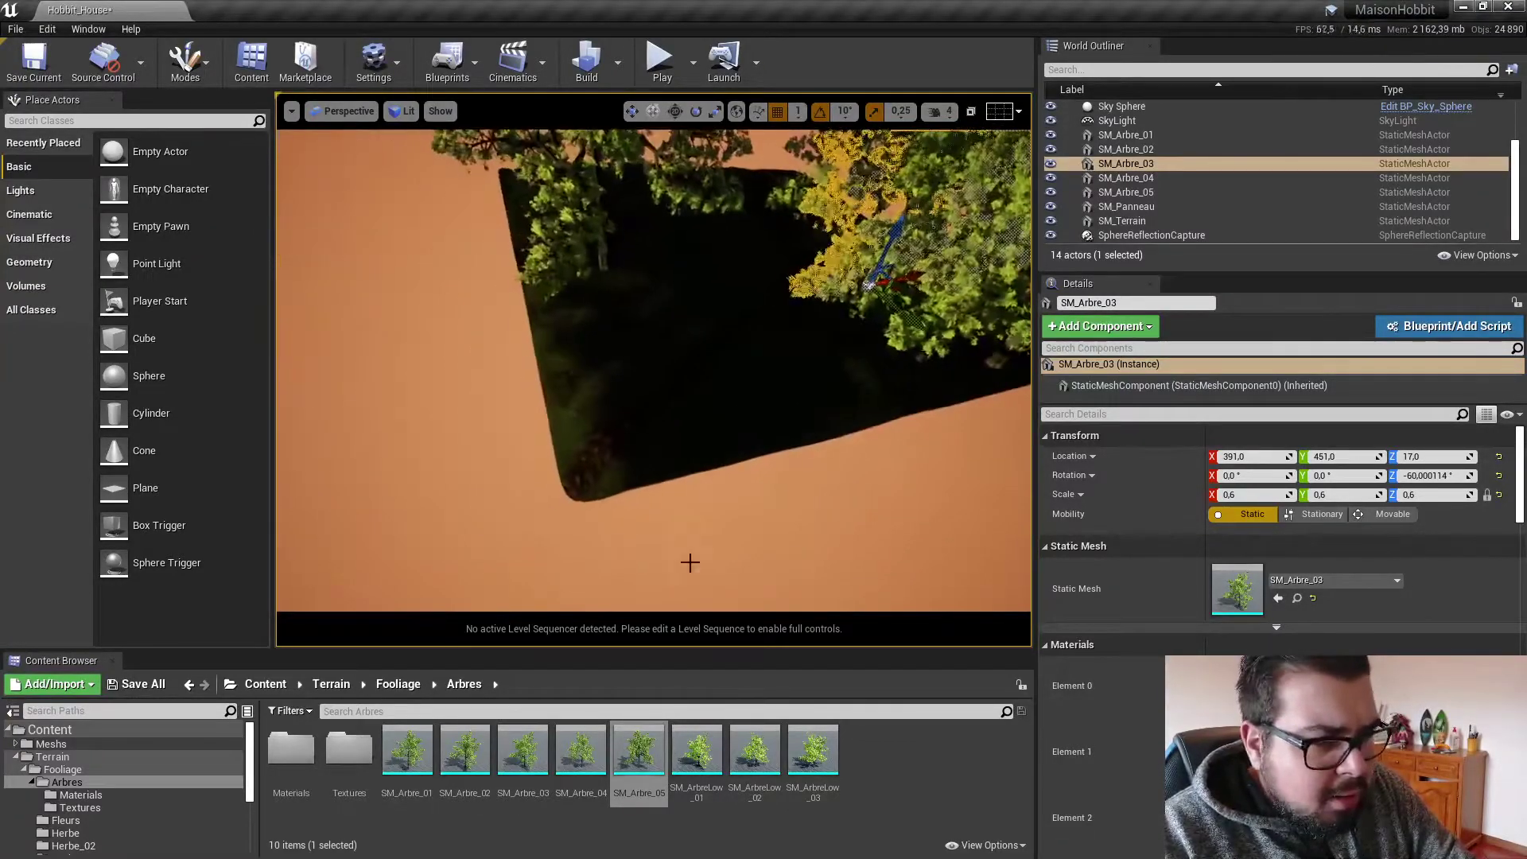
# Place another SM_Arbre_01 tree near the open edge of the terrain and scale it uniformly to 0.6.
pyautogui.moveTo(407, 747); pyautogui.dragTo(777, 385)
pyautogui.scroll(3, 768, 385)
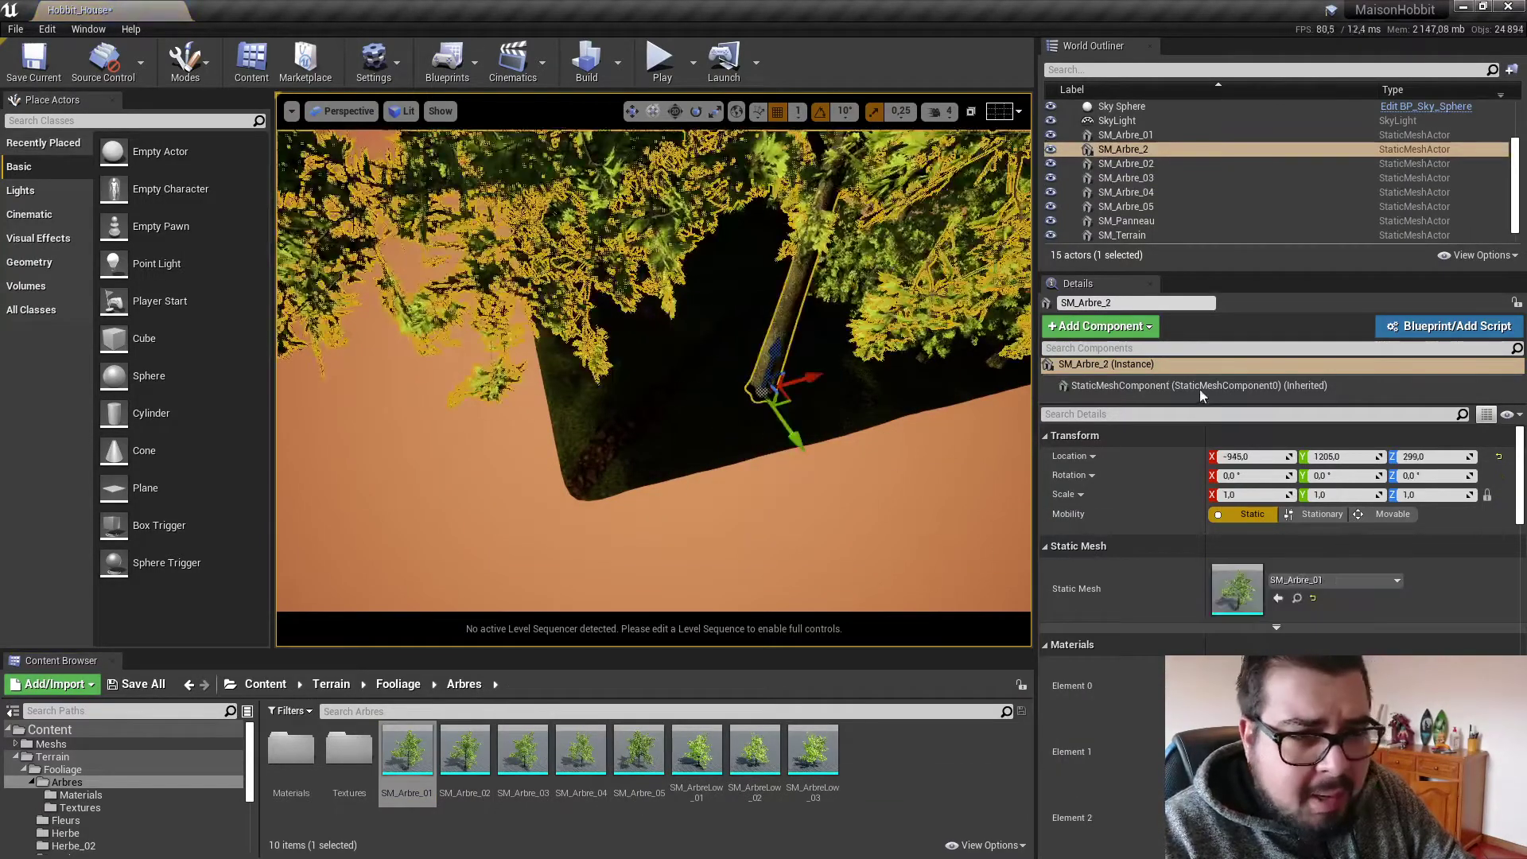
pyautogui.click(1259, 494)
pyautogui.write('0')
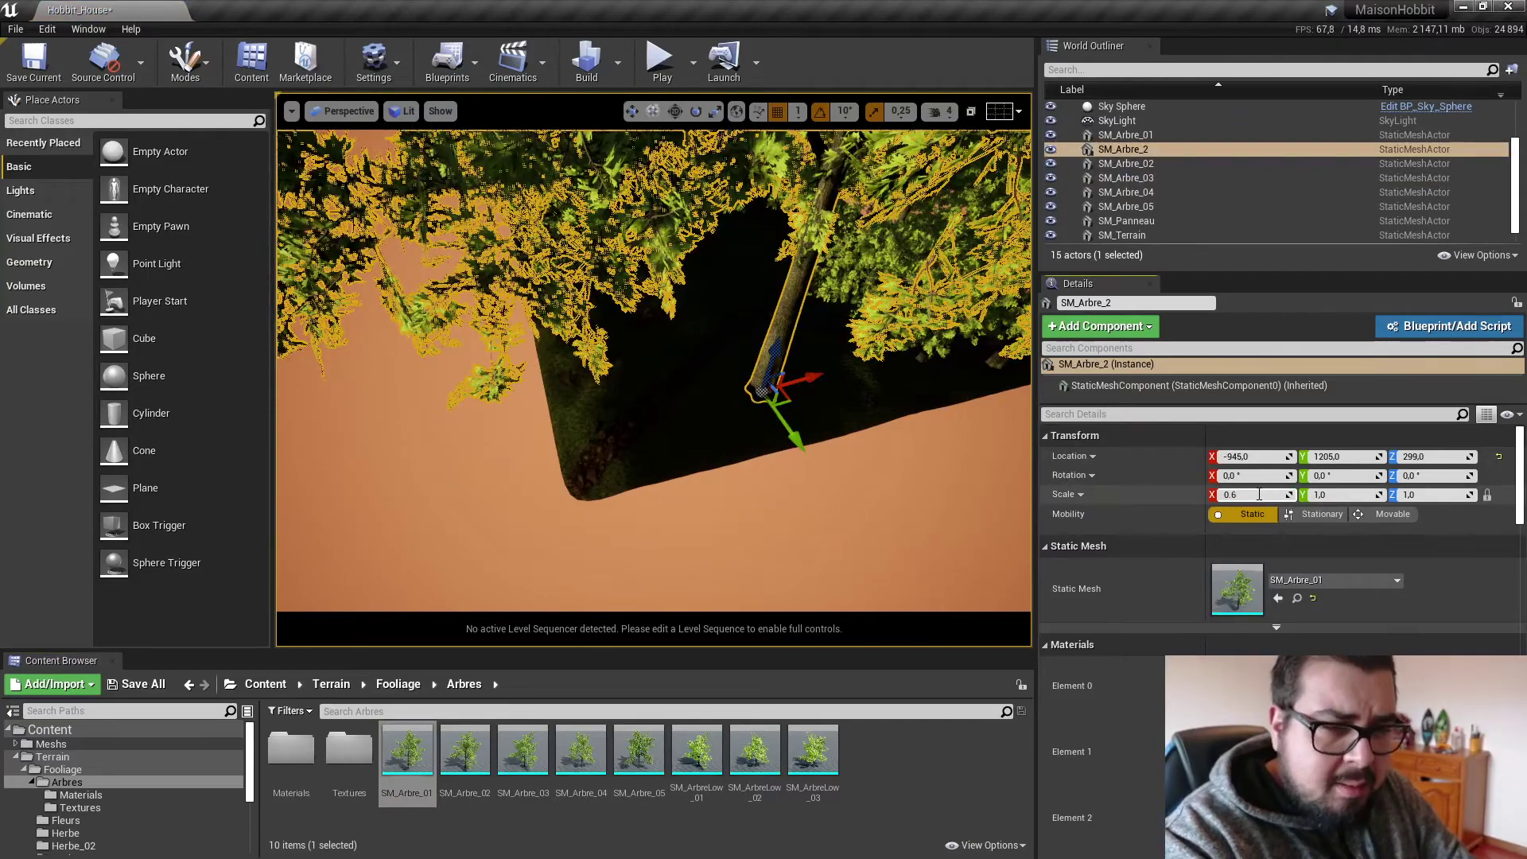
pyautogui.write('.6')
pyautogui.press('Return')
# Raise the newly placed tree at the terrain edge to a Z location of 324.
pyautogui.moveTo(923, 464); pyautogui.dragTo(923, 465, button='right')
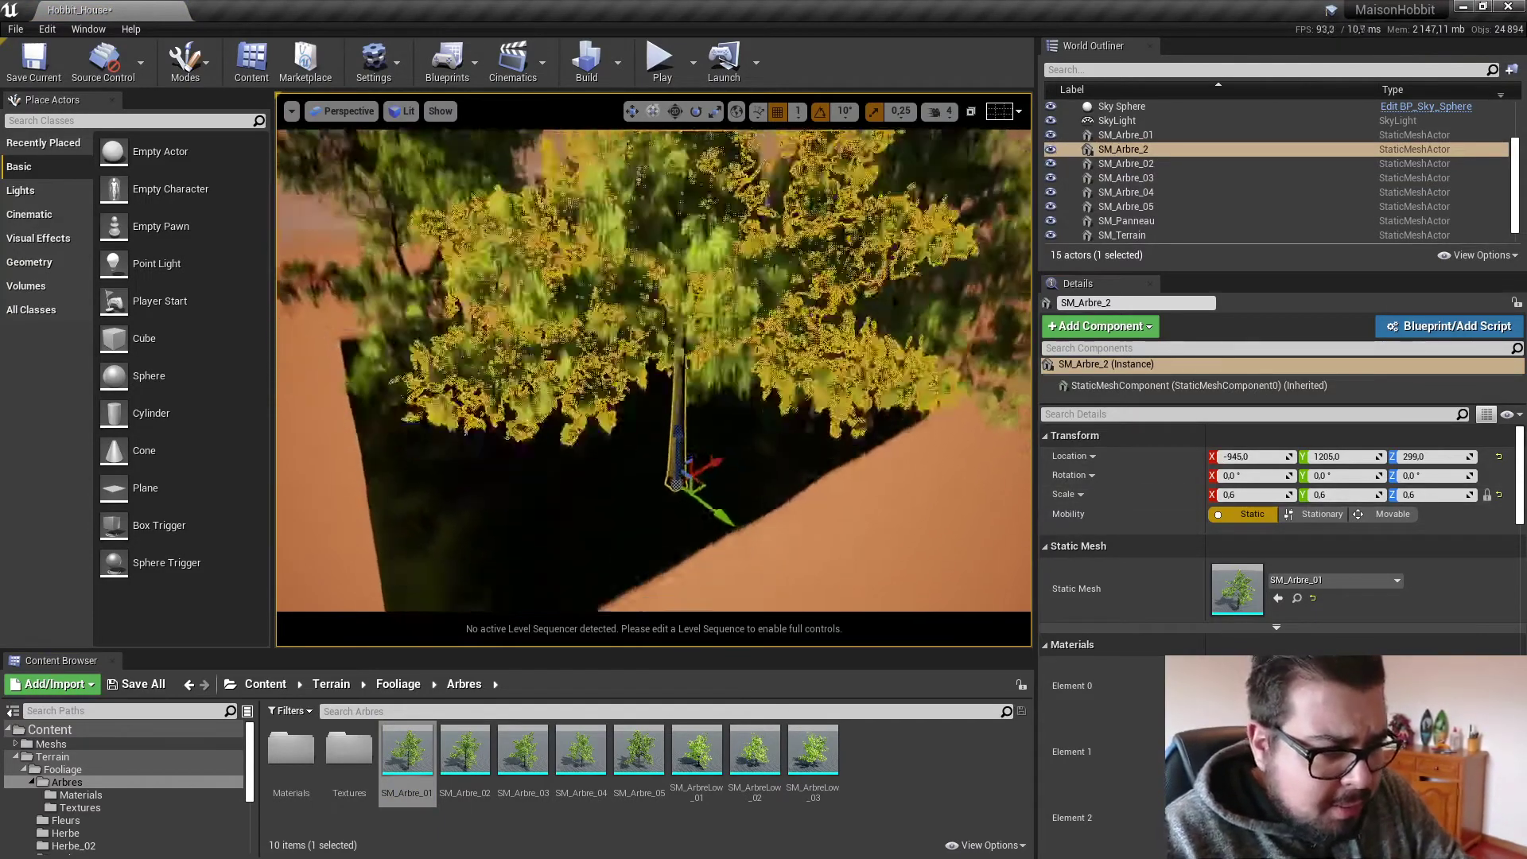
pyautogui.moveTo(774, 402); pyautogui.dragTo(774, 403, button='right')
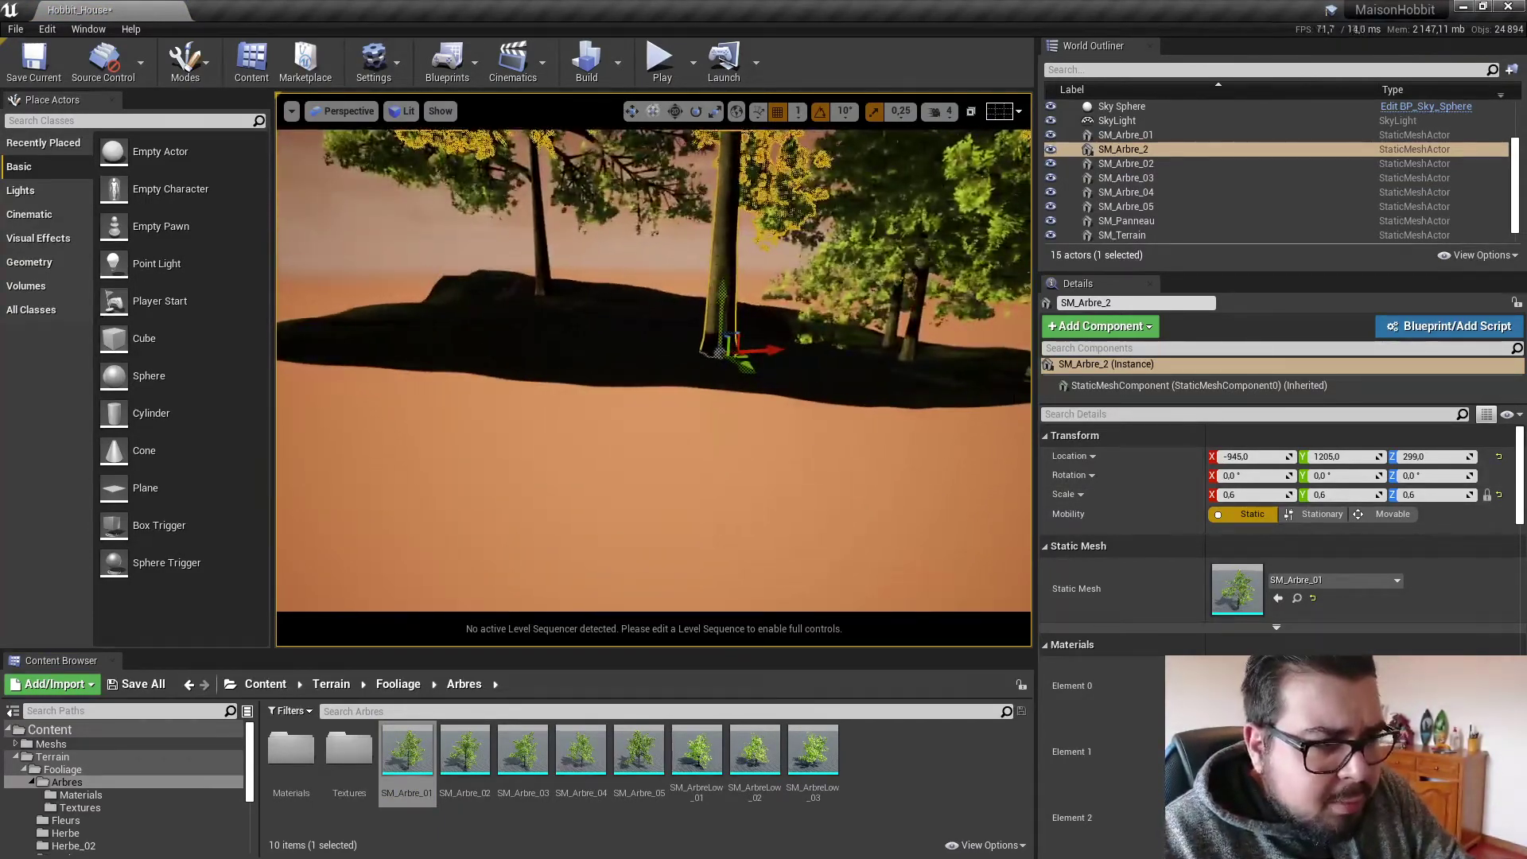
pyautogui.moveTo(719, 350); pyautogui.dragTo(719, 290)
pyautogui.moveTo(720, 290); pyautogui.dragTo(720, 290, button='right')
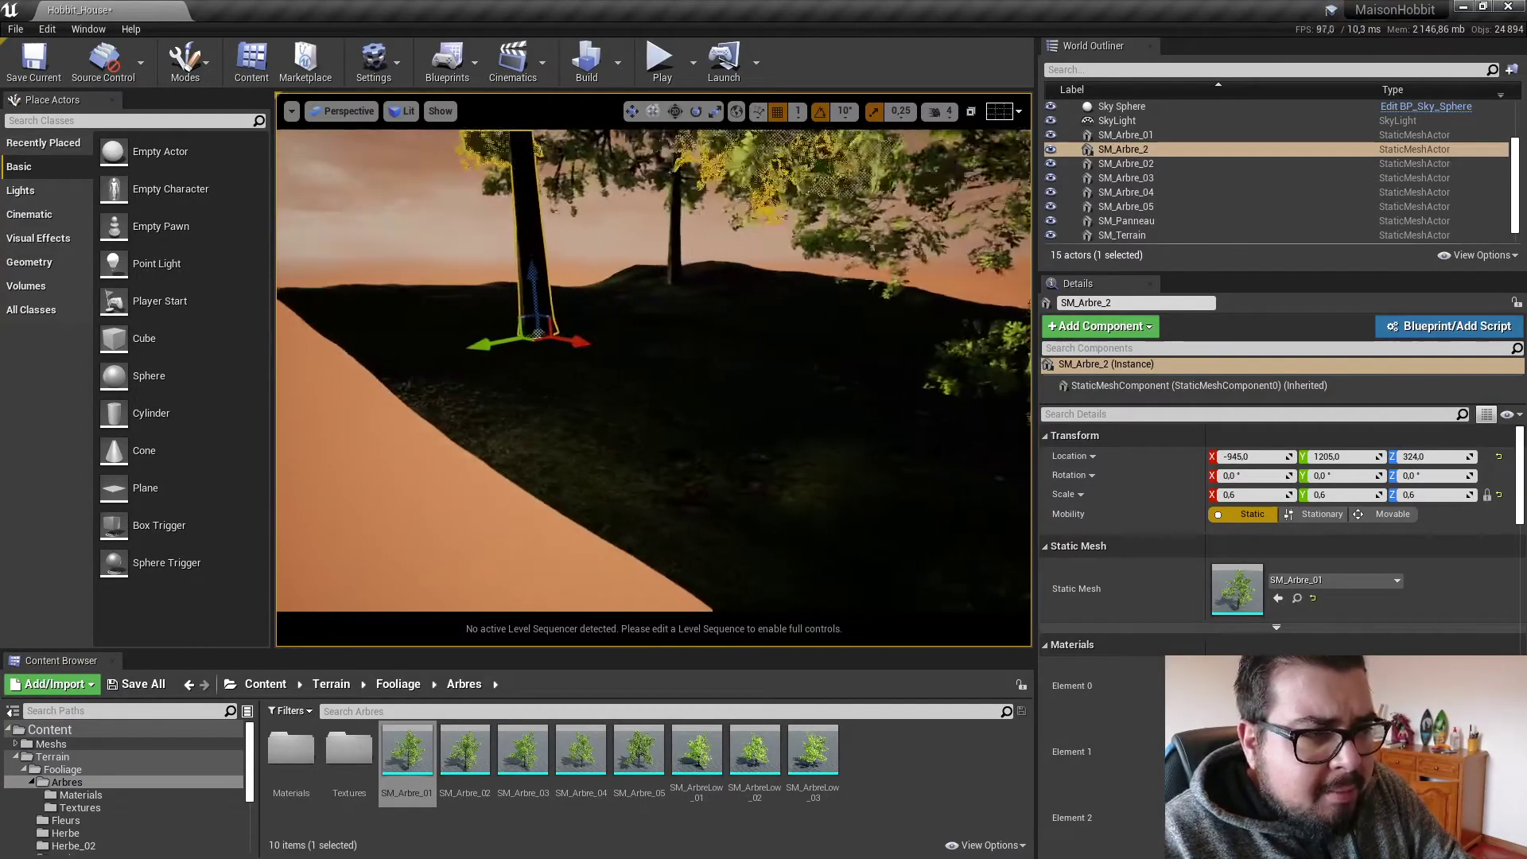
# Place an SM_Arbre_03 tree at the corner of the terrain and scale it uniformly to 0.7.
pyautogui.moveTo(564, 342); pyautogui.dragTo(486, 329, button='right')
pyautogui.moveTo(456, 484); pyautogui.dragTo(456, 484, button='right')
pyautogui.moveTo(526, 770); pyautogui.dragTo(555, 361)
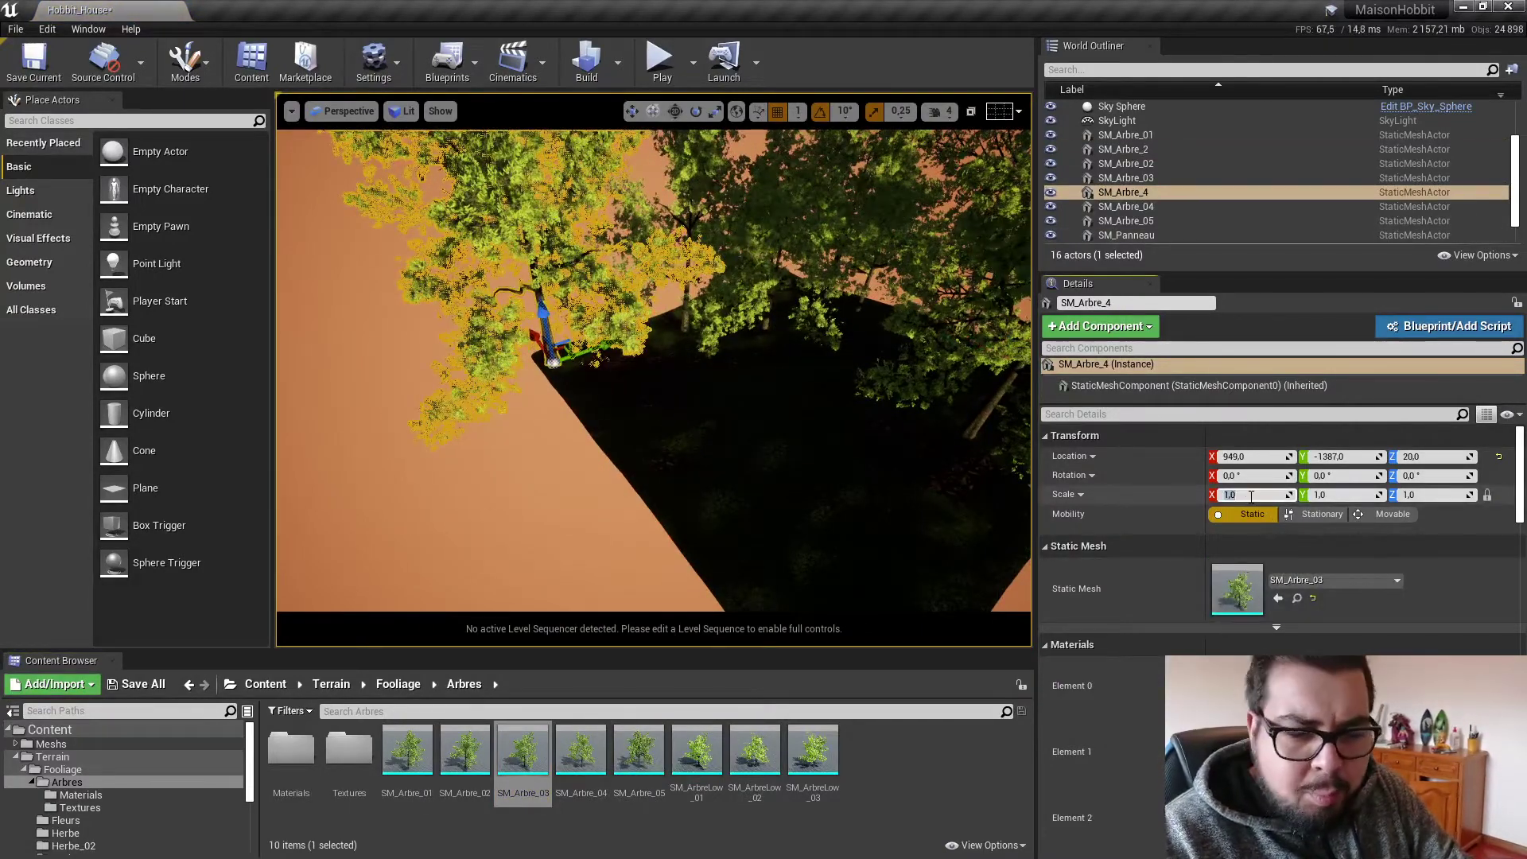
pyautogui.write('0.7')
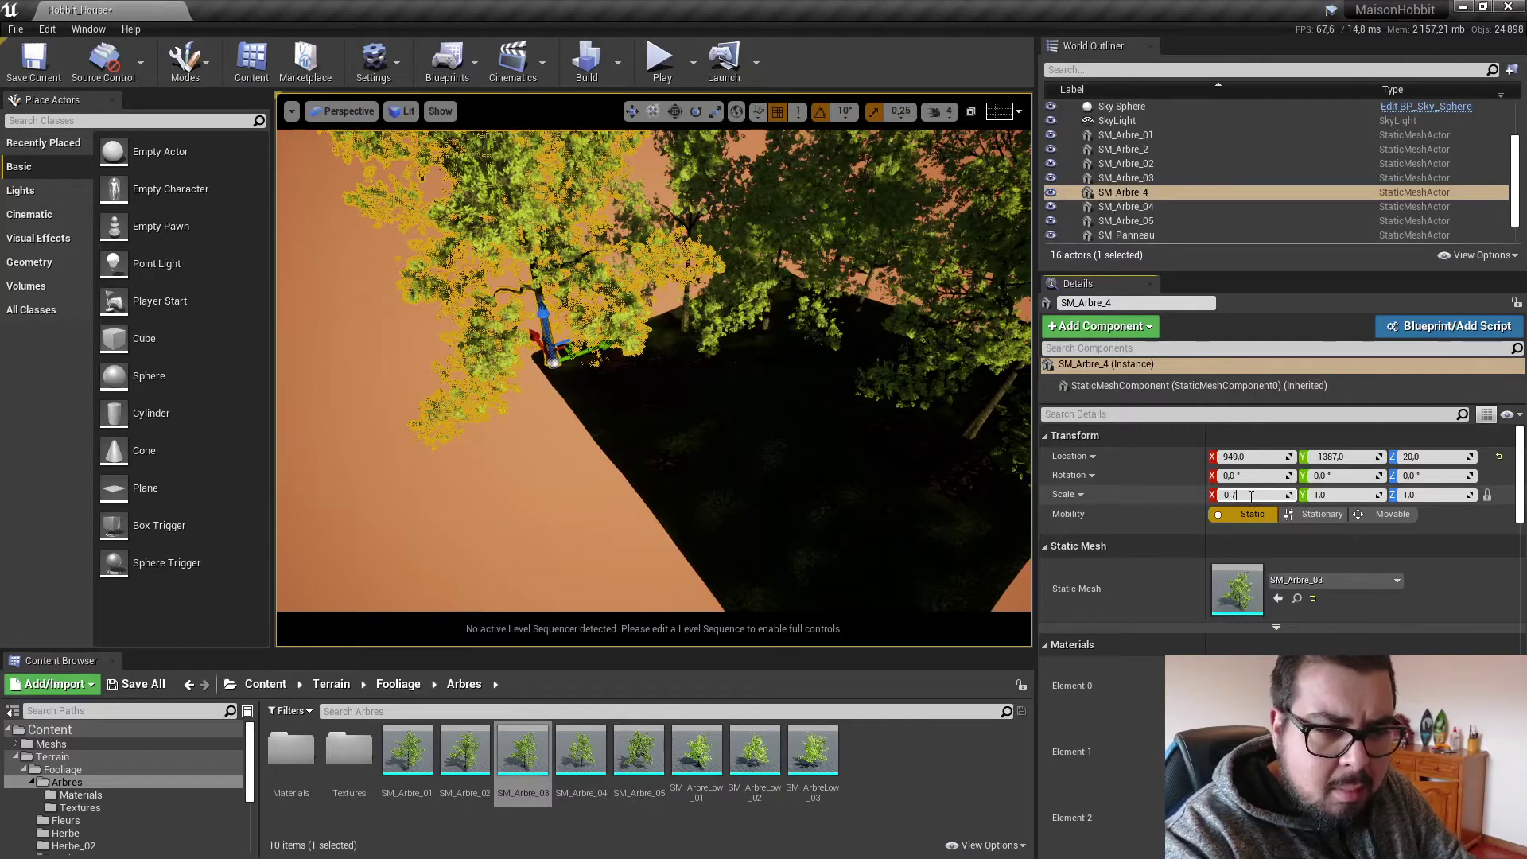
pyautogui.press('Return')
# Switch the cinematic viewport to the default viewport type and focus on the selected corner tree.
pyautogui.moveTo(603, 296)
pyautogui.mouseDown(button='right')
pyautogui.moveTo(556, 278)
pyautogui.moveTo(592, 285)
pyautogui.moveTo(580, 287)
pyautogui.mouseUp(button='right')
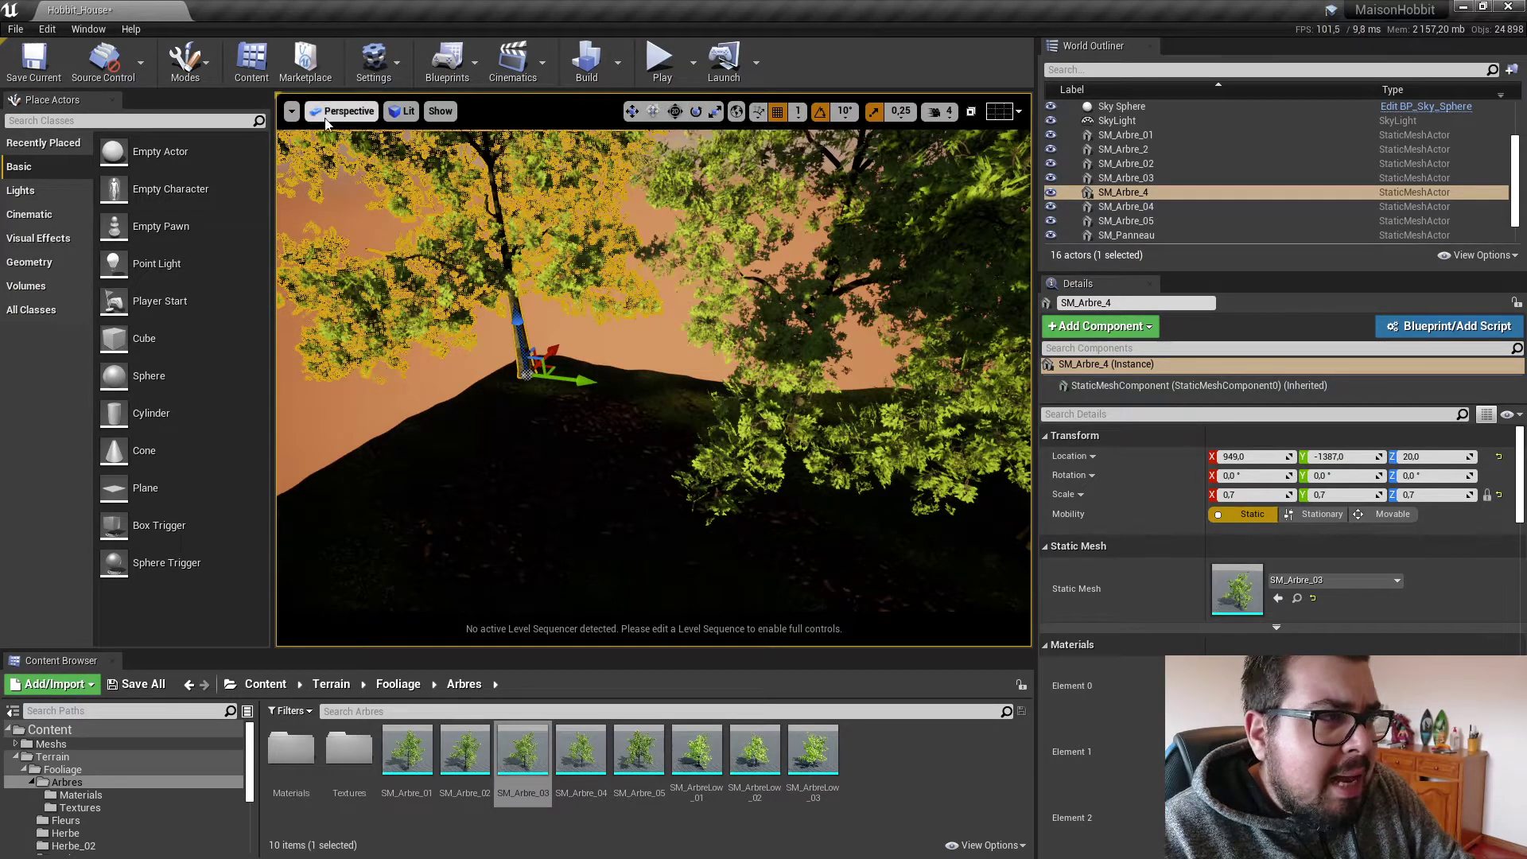
pyautogui.click(289, 113)
pyautogui.click(348, 111)
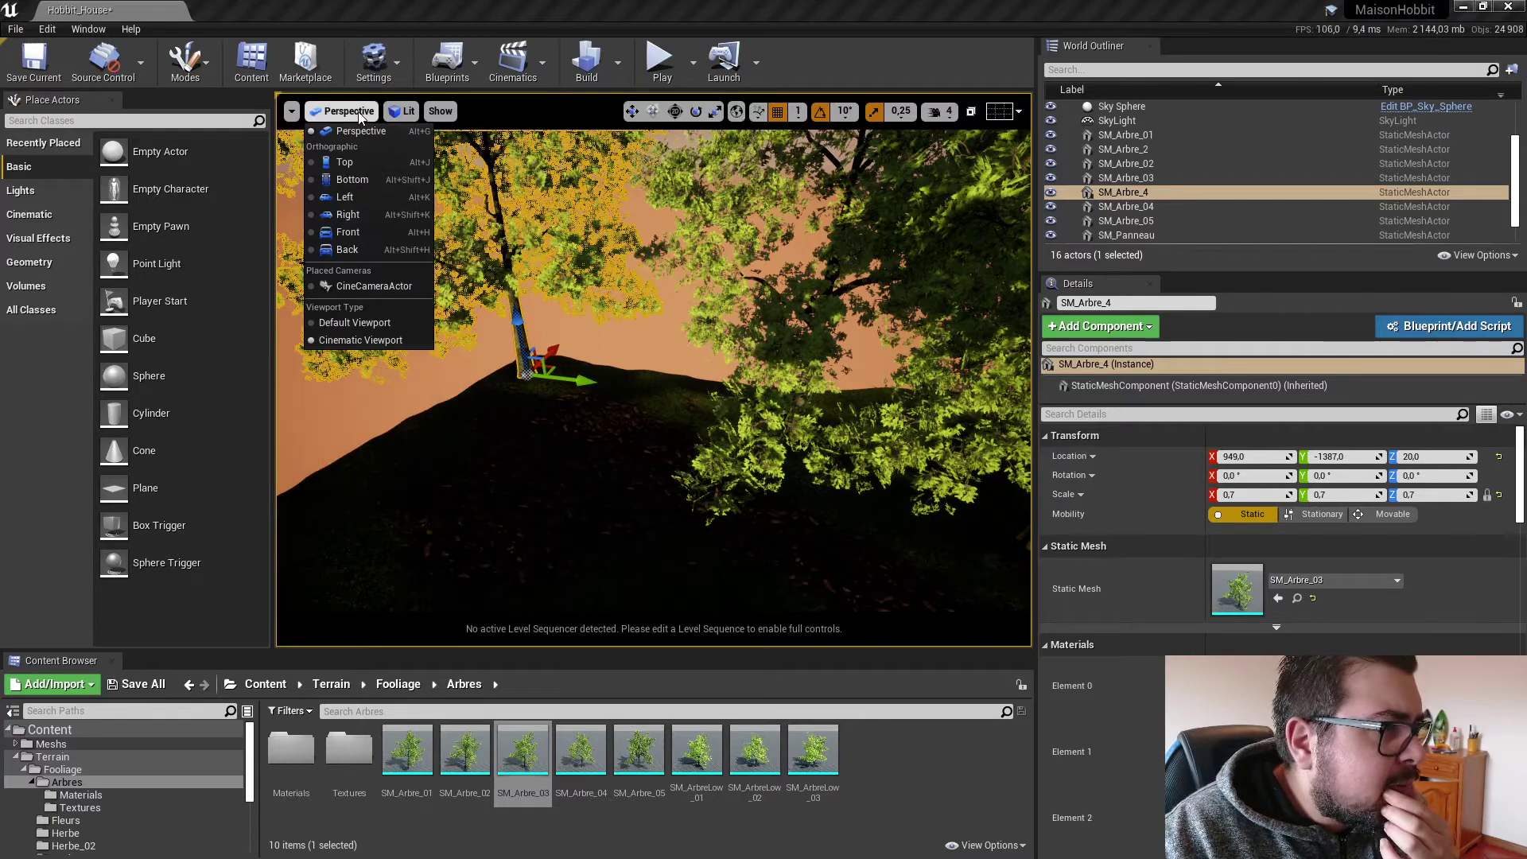
pyautogui.click(332, 322)
pyautogui.press('w')
pyautogui.moveTo(653, 370); pyautogui.dragTo(1018, 358, button='right')
pyautogui.press('w')
pyautogui.press('f')
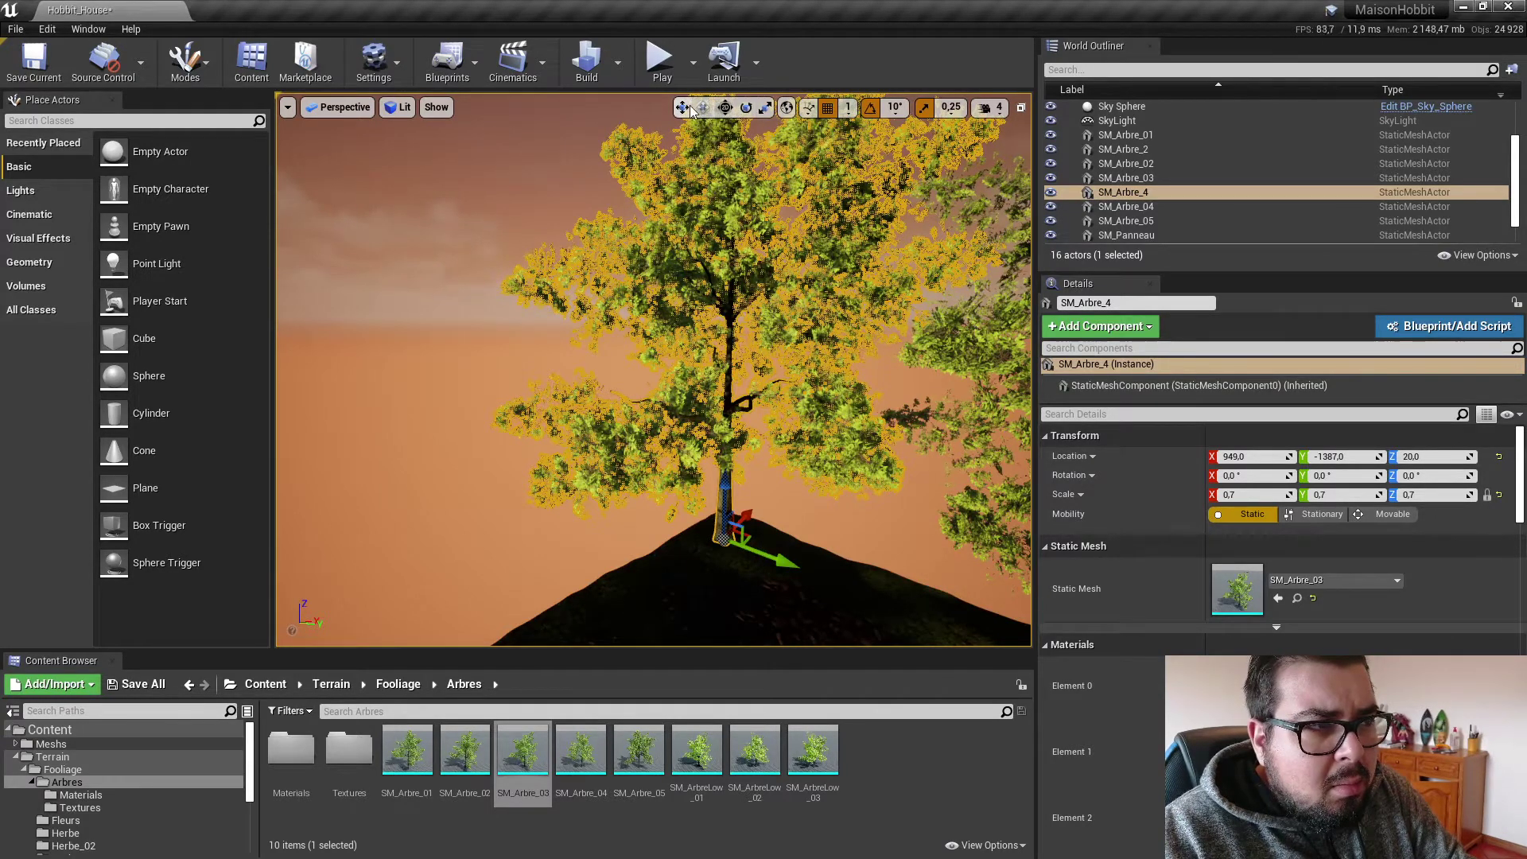
pyautogui.click(322, 109)
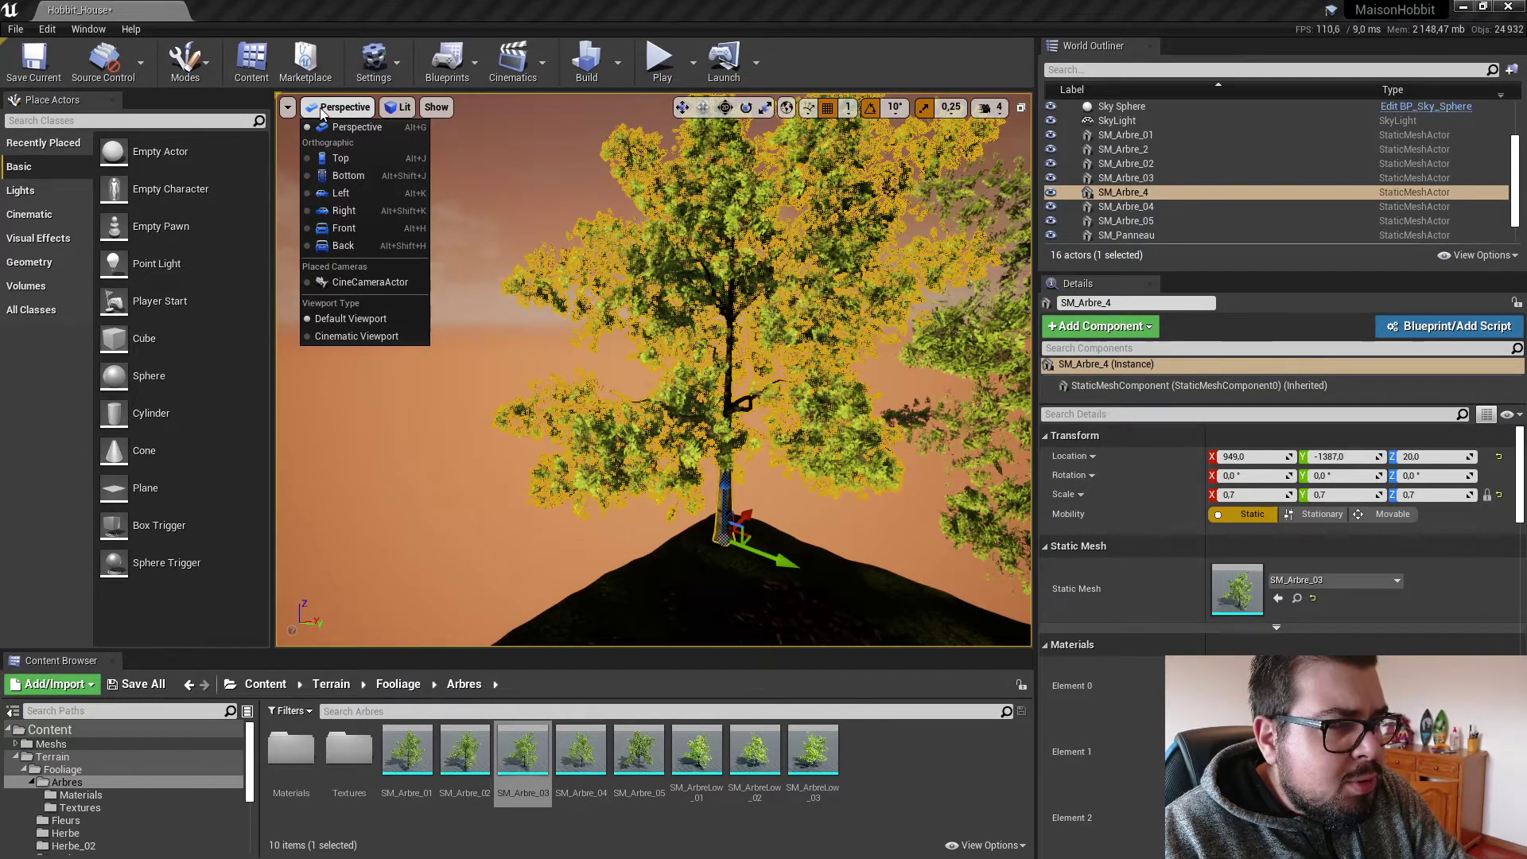
pyautogui.click(288, 109)
pyautogui.click(288, 109)
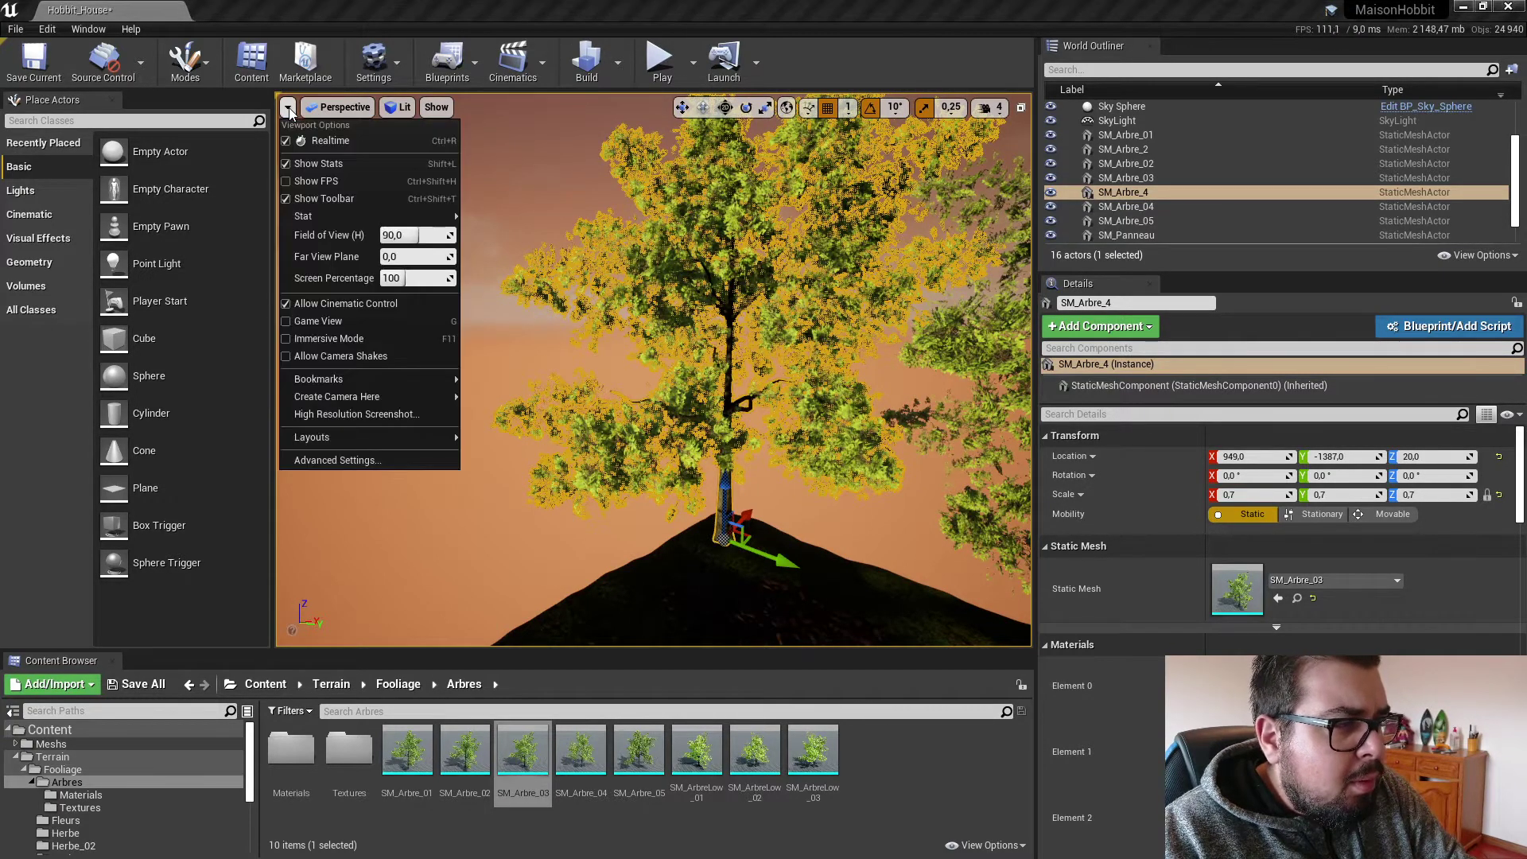
pyautogui.click(397, 108)
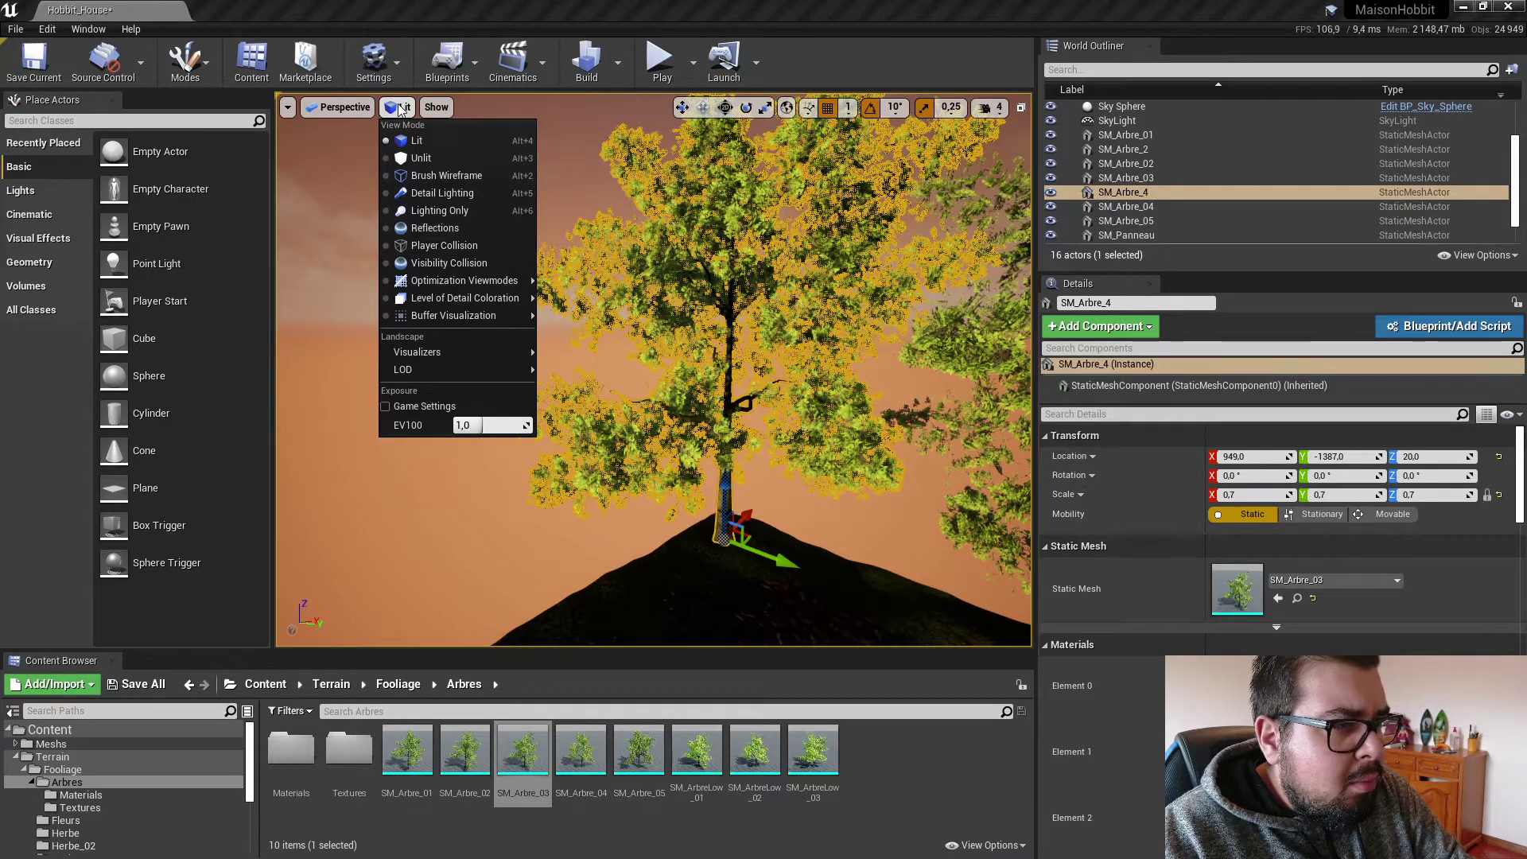
pyautogui.click(435, 107)
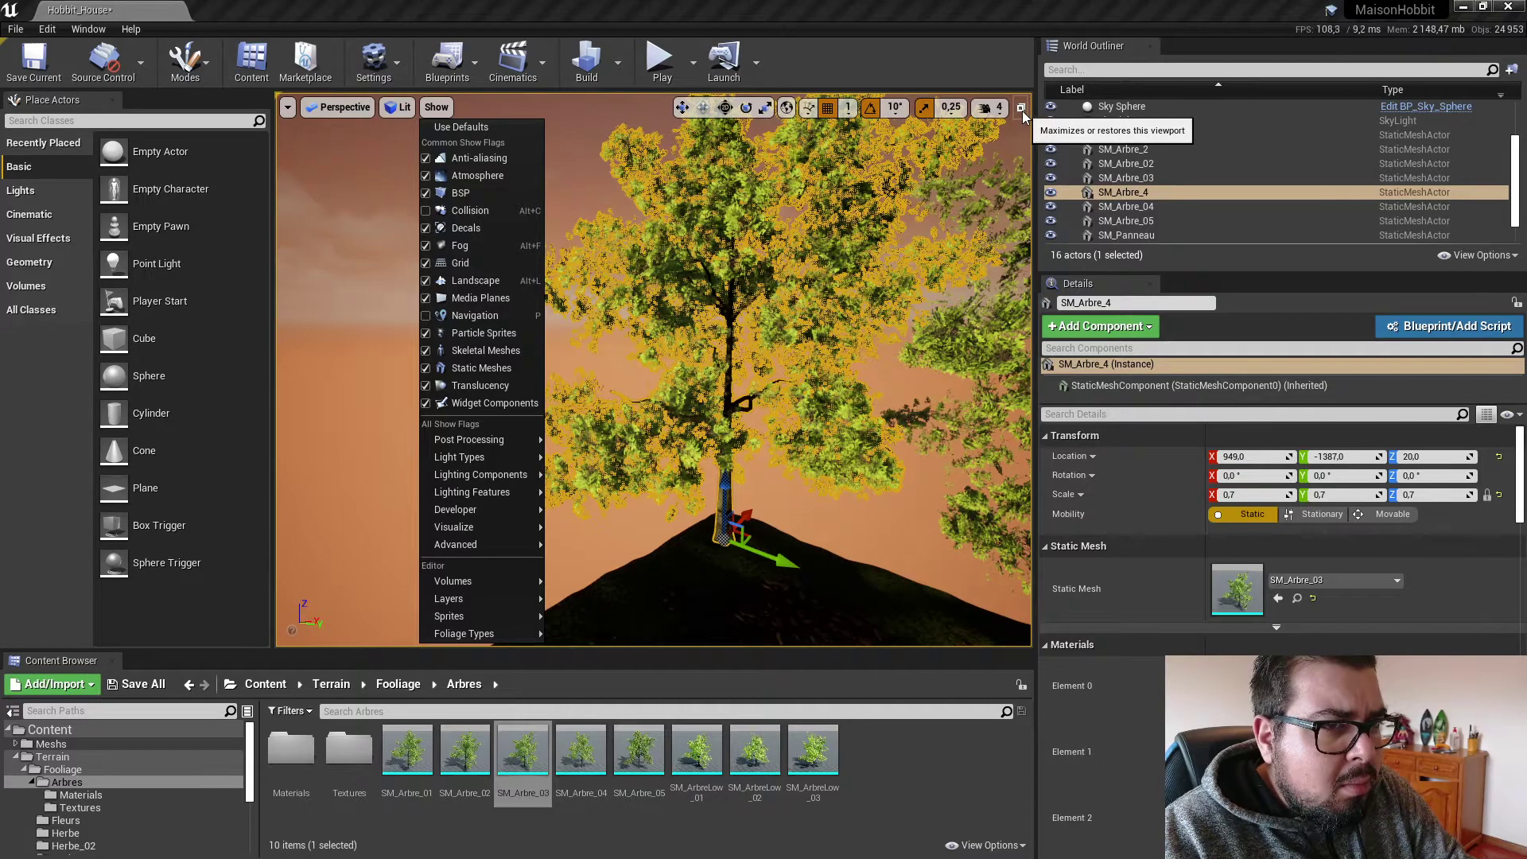
pyautogui.click(765, 112)
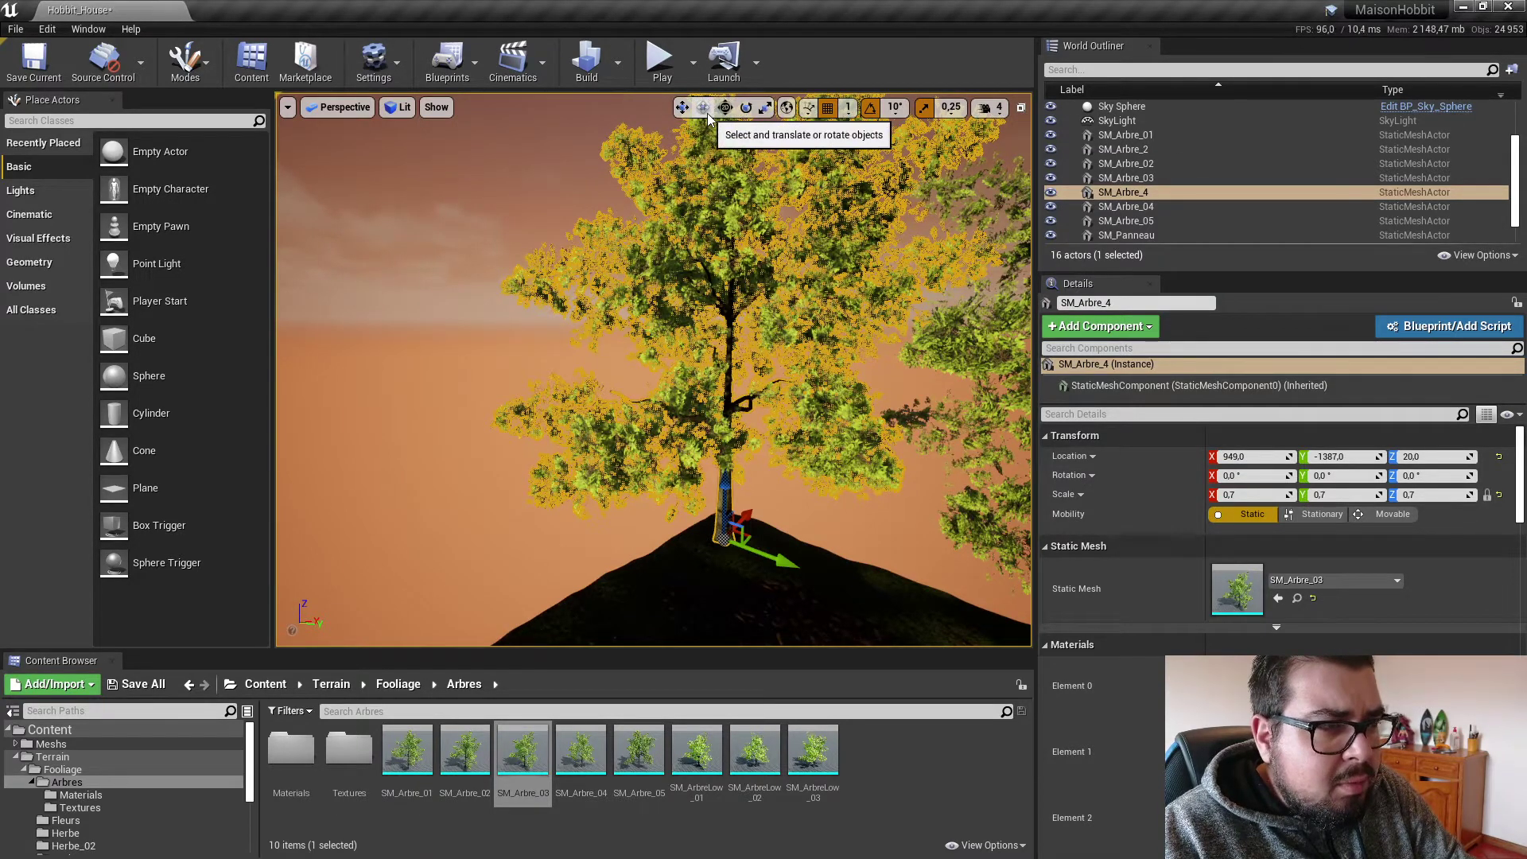
# Lower the corner tree SM_Arbre_4 to a Z location of 11 and rotate it about its Z axis.
pyautogui.moveTo(770, 430); pyautogui.dragTo(867, 461, button='right')
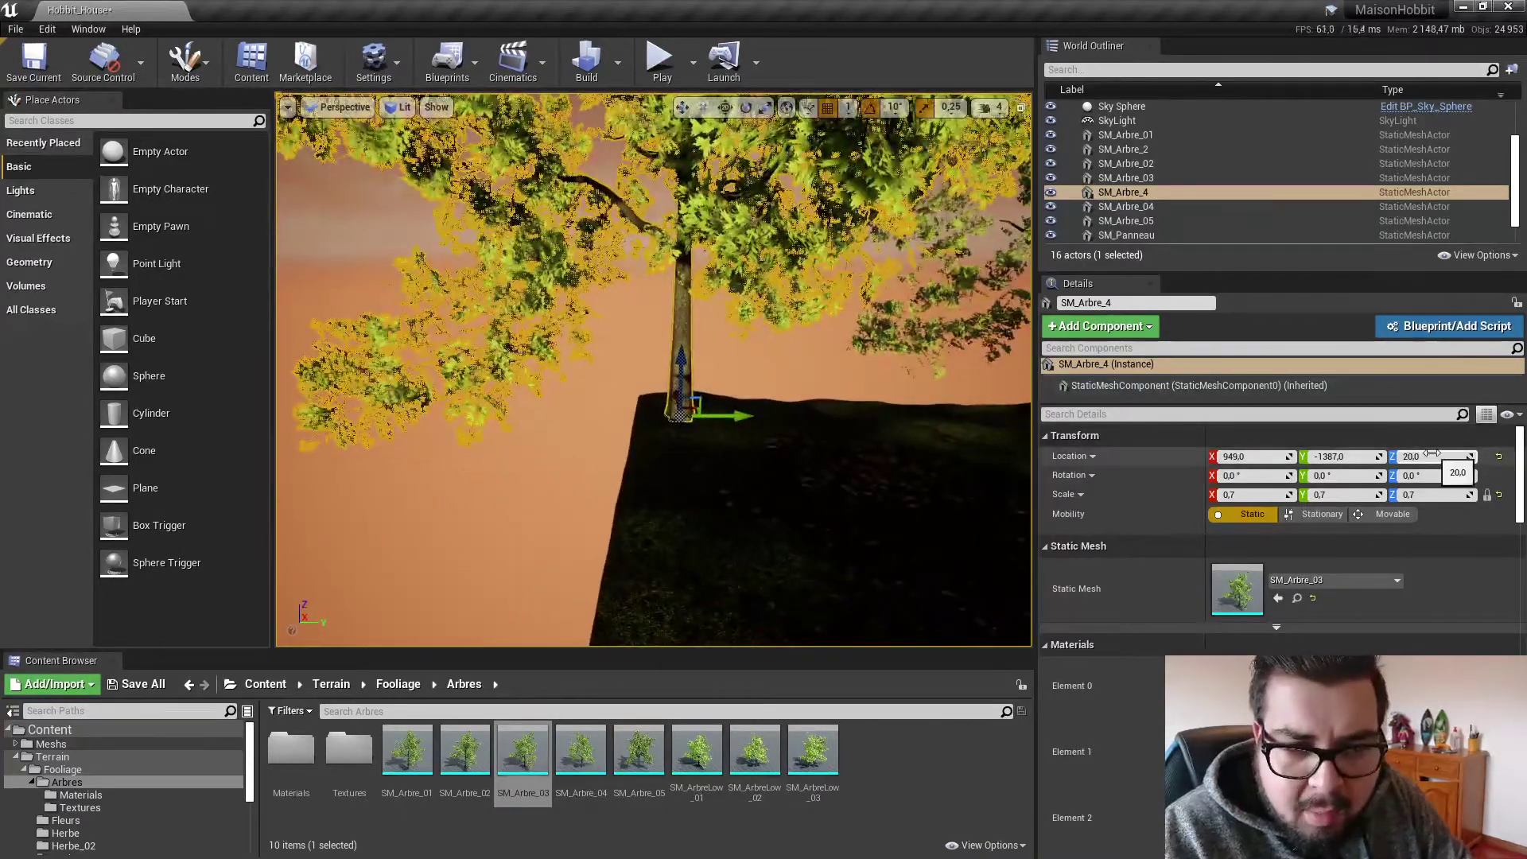
pyautogui.moveTo(1432, 456)
pyautogui.mouseDown()
pyautogui.moveTo(1445, 455)
pyautogui.moveTo(1410, 475)
pyautogui.moveTo(1440, 475)
pyautogui.mouseUp()
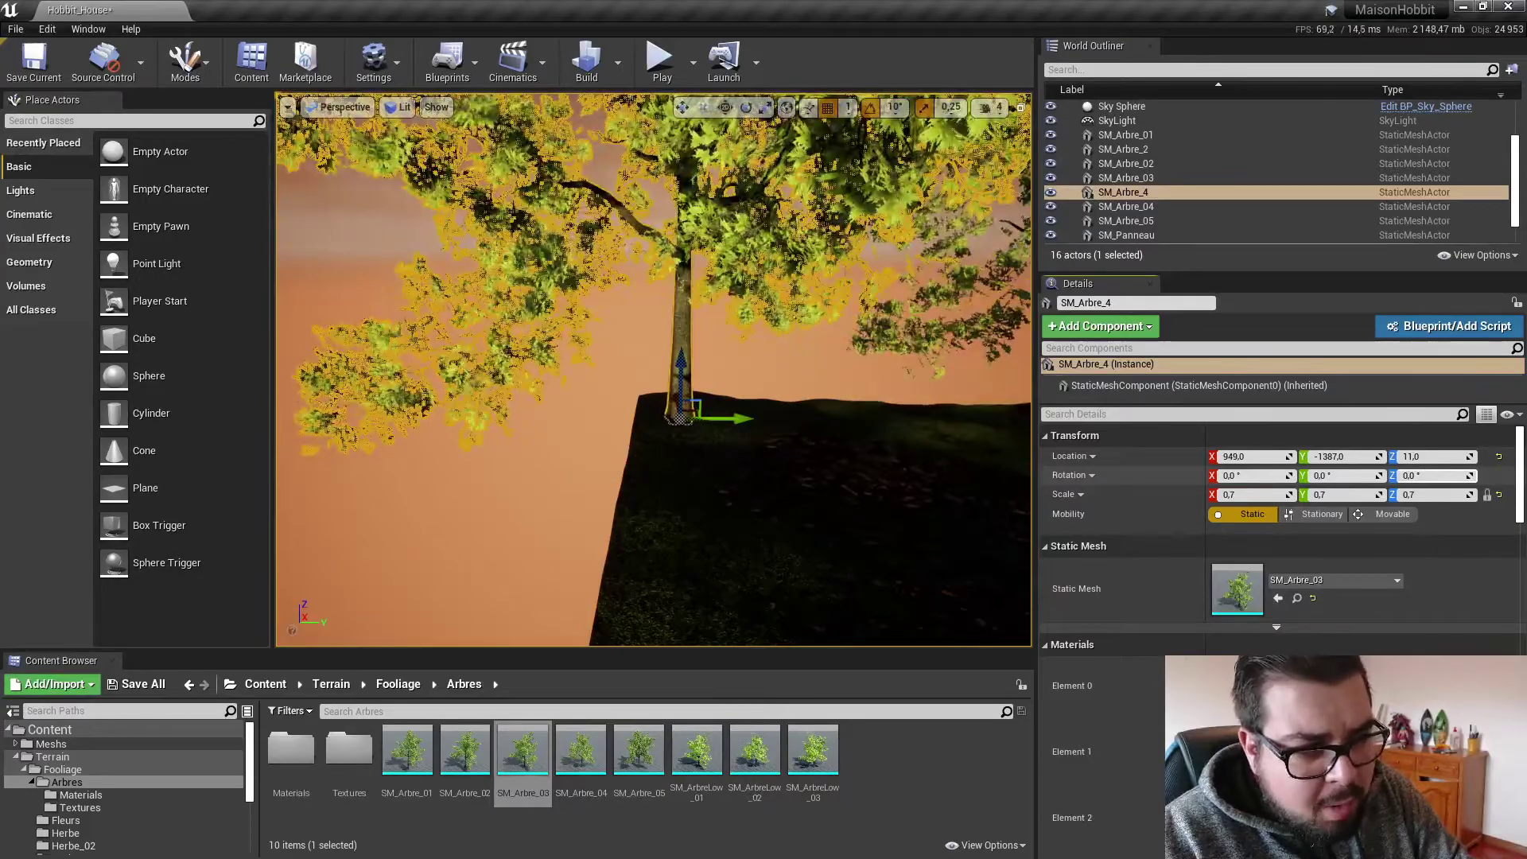
pyautogui.moveTo(1432, 475); pyautogui.dragTo(1511, 475)
# Rotate the SM_Arbre_04 tree about its Z axis to about 115.2°.
pyautogui.moveTo(859, 446); pyautogui.dragTo(644, 428, button='right')
pyautogui.click(1008, 493)
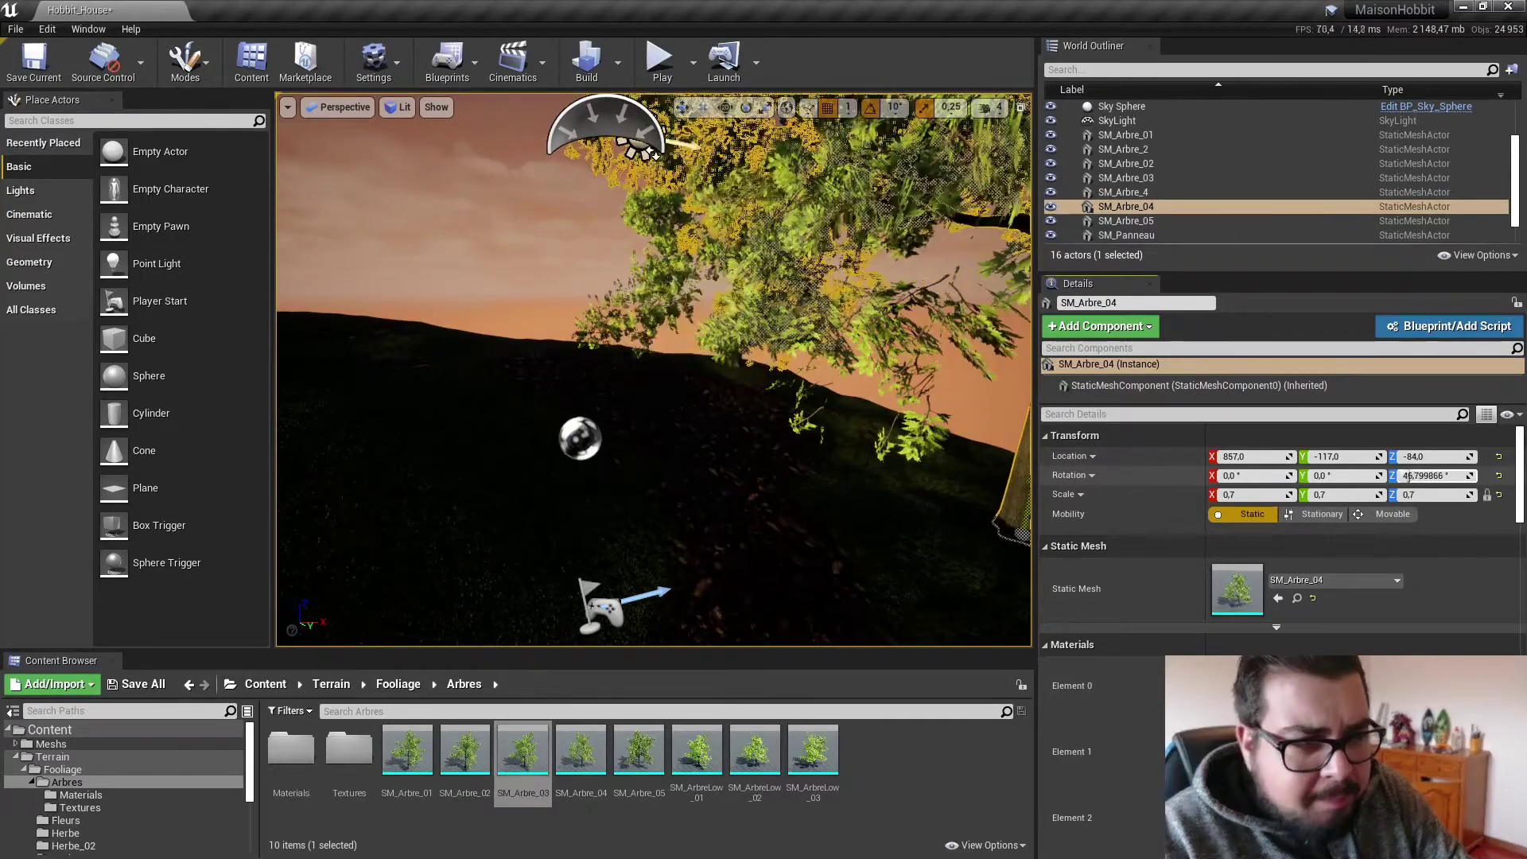
pyautogui.moveTo(989, 467); pyautogui.dragTo(970, 426, button='right')
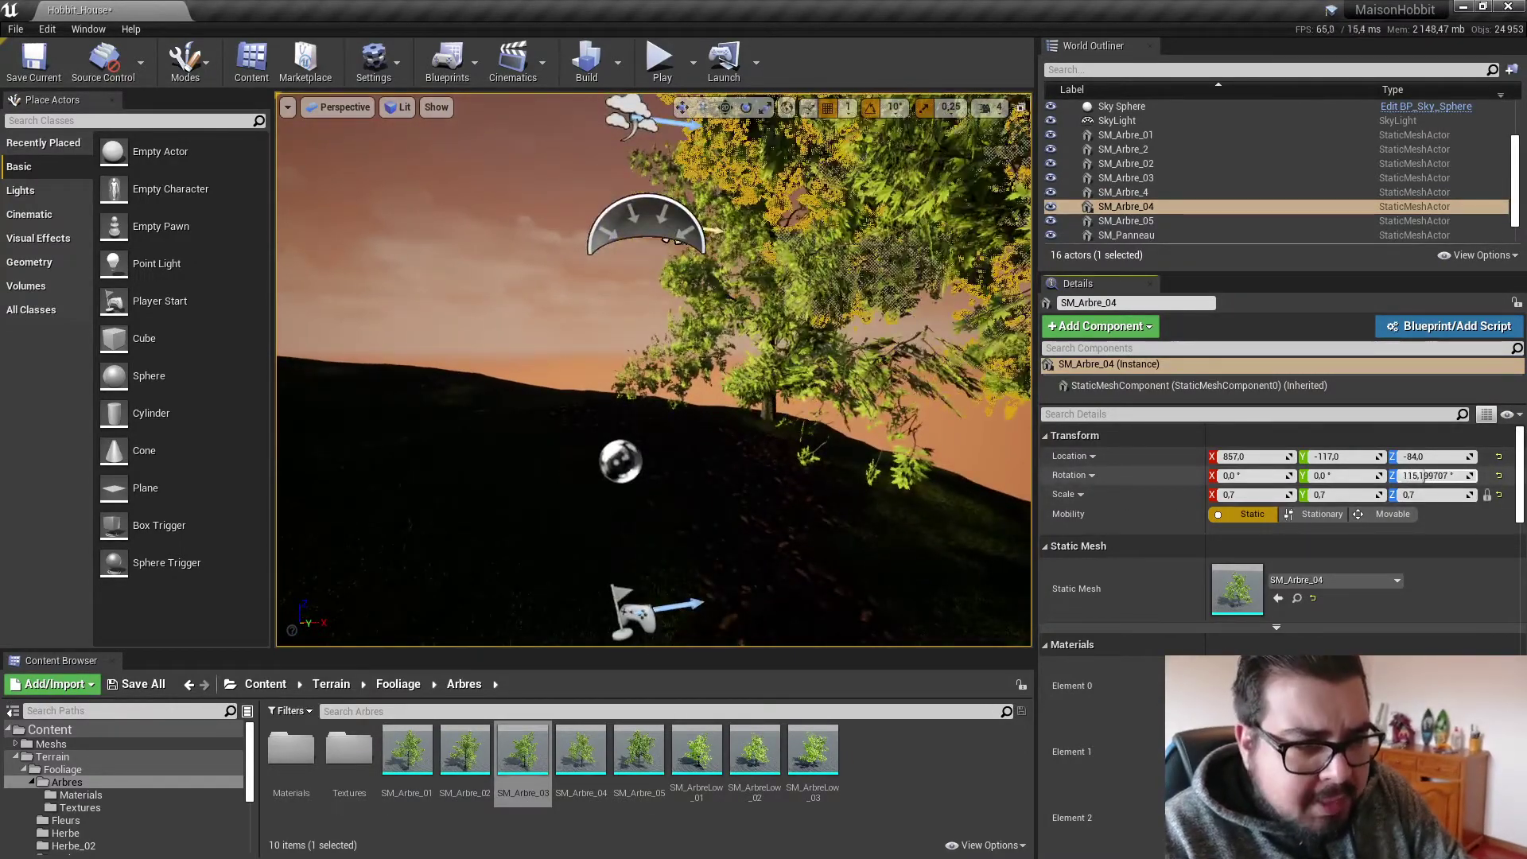
# Replace the existing SM_Arbre_03 tree with a new SM_Arbre_04 tree scaled uniformly to 0.7.
pyautogui.moveTo(811, 445); pyautogui.dragTo(939, 434, button='right')
pyautogui.moveTo(782, 469); pyautogui.dragTo(867, 470, button='right')
pyautogui.click(781, 470)
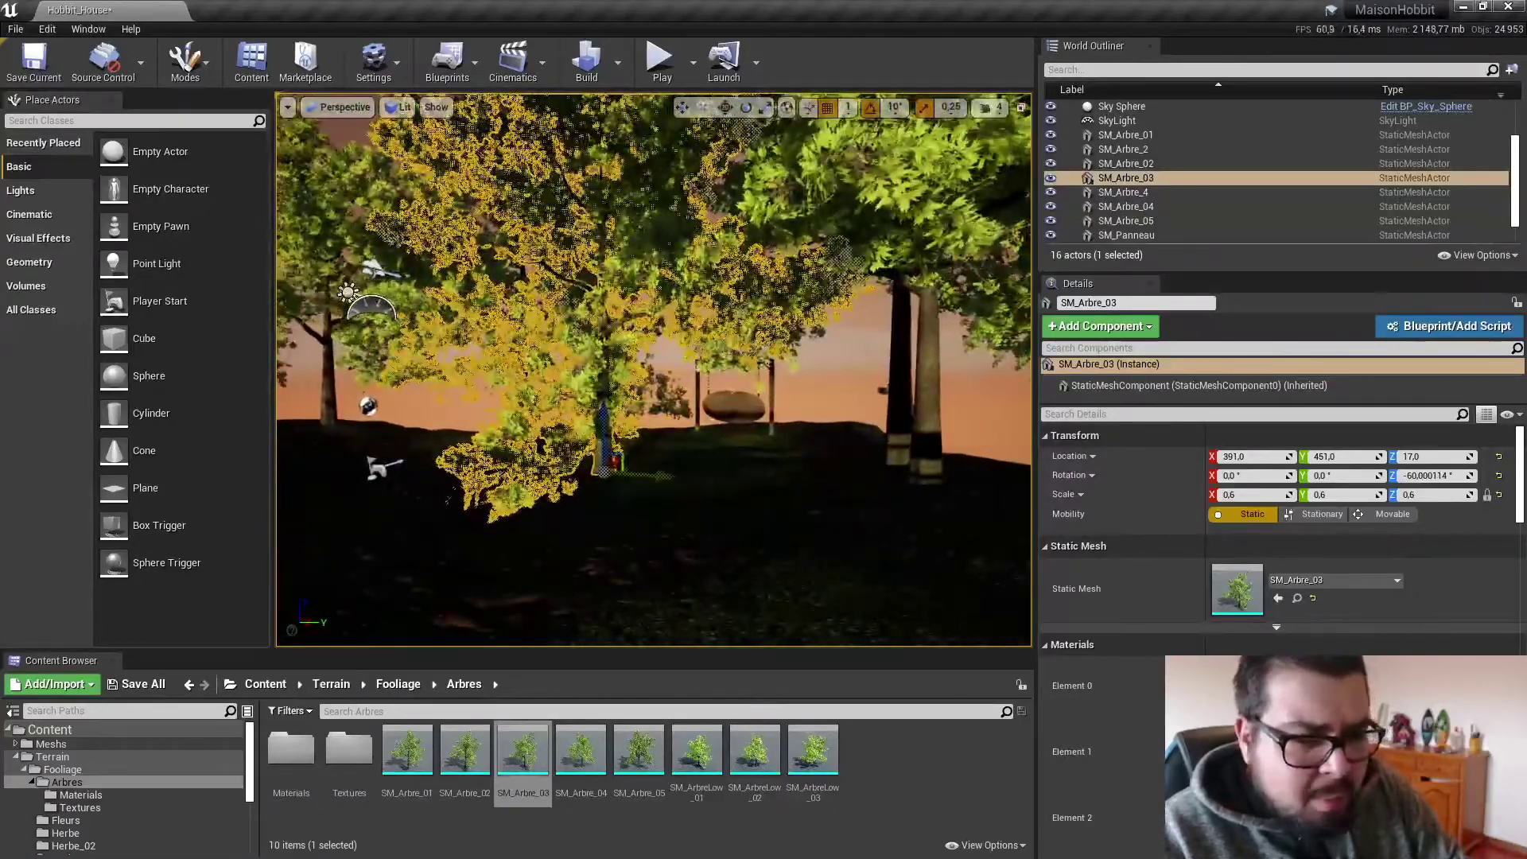
pyautogui.press('Delete')
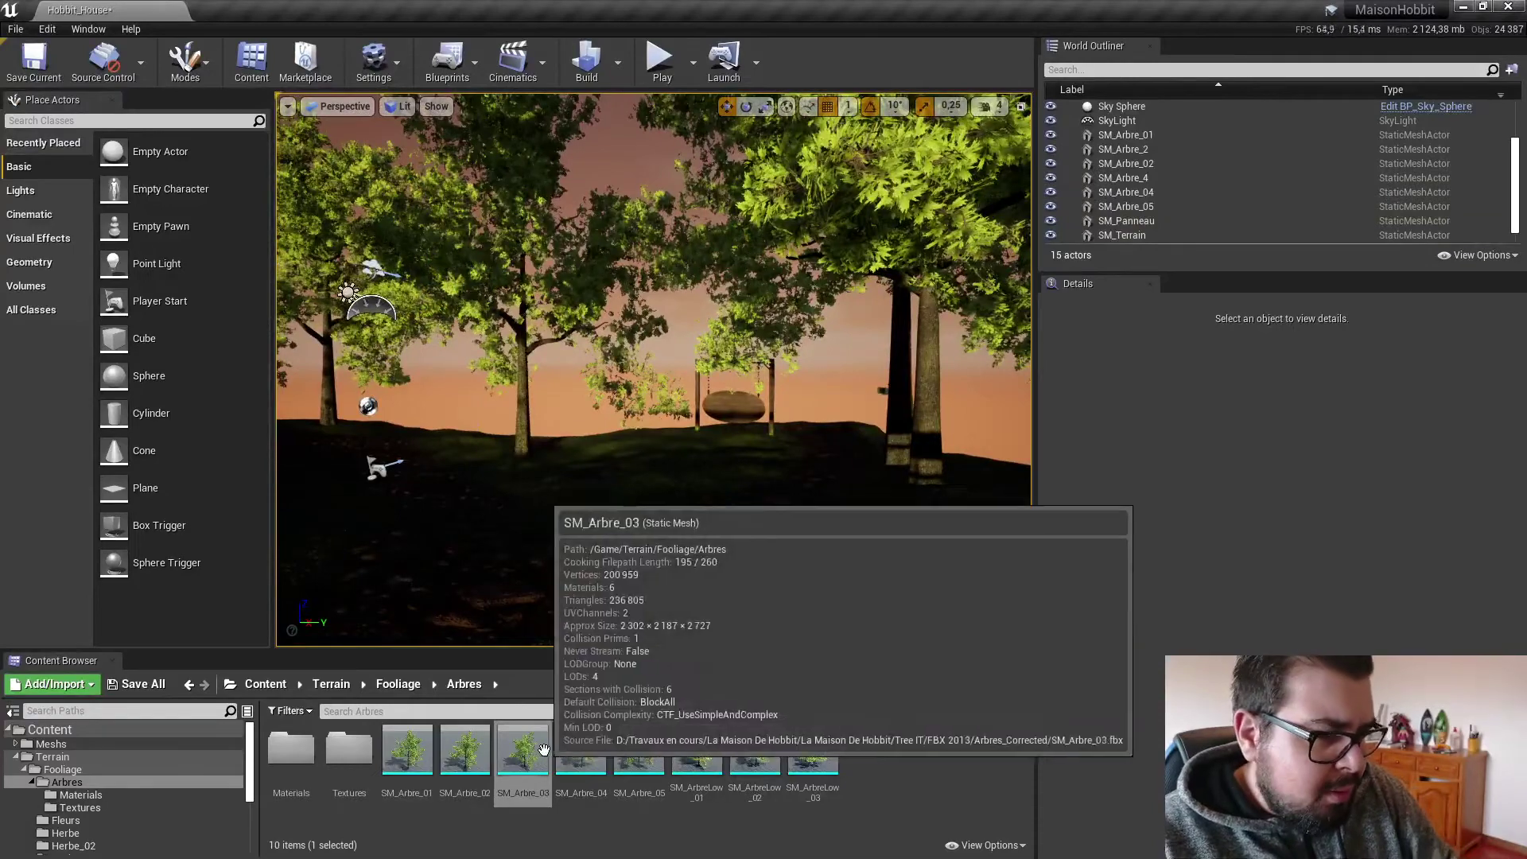
pyautogui.moveTo(581, 750); pyautogui.dragTo(618, 481)
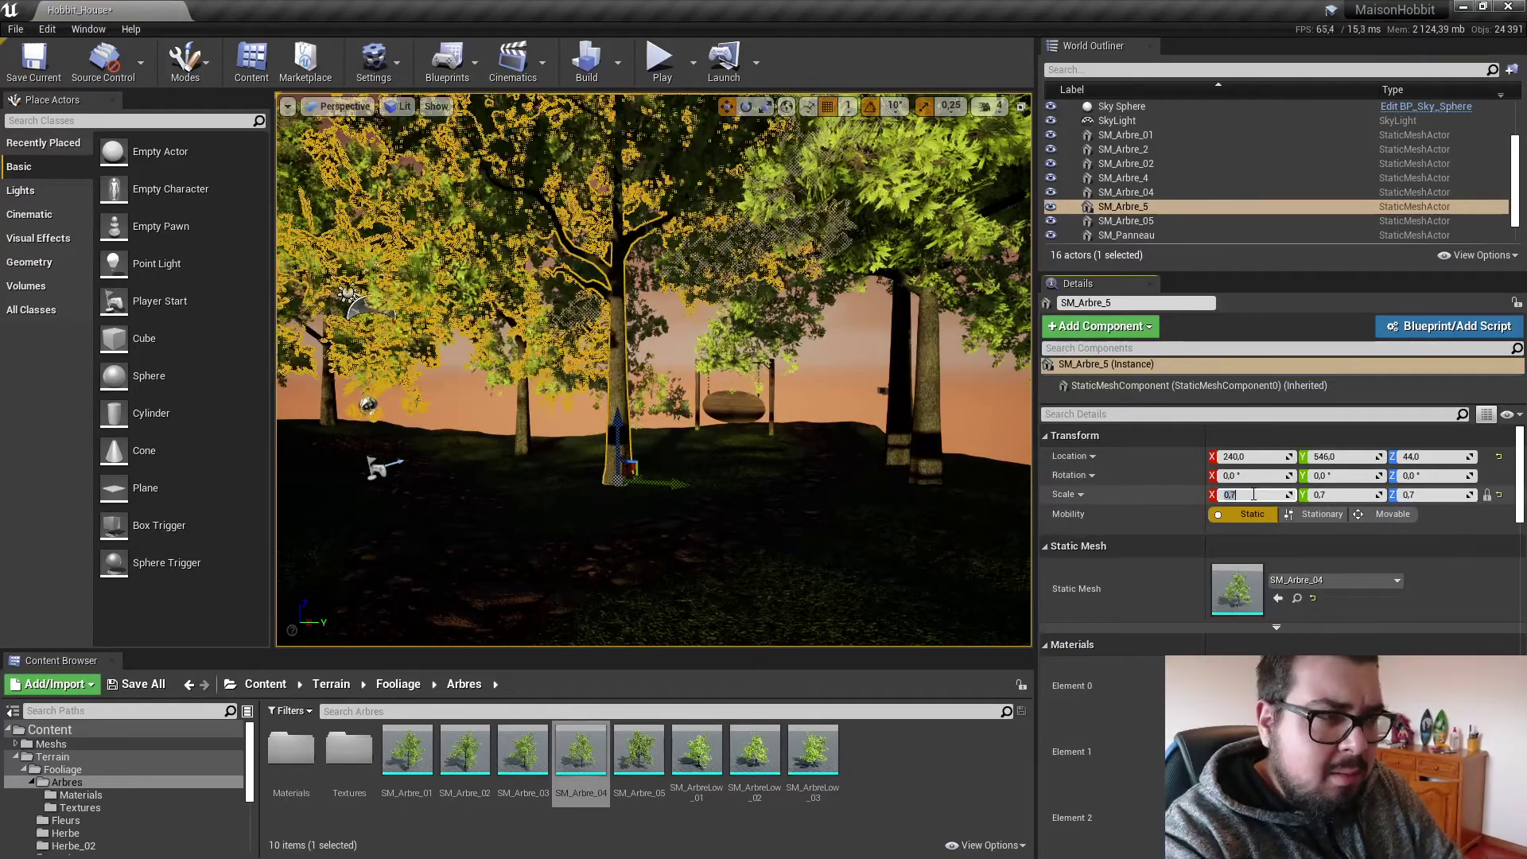
# Place an SM_Arbre_03 tree on the slope to the right of the low sun and lower it to a Z location of 156.
pyautogui.moveTo(654, 445); pyautogui.dragTo(712, 446, button='right')
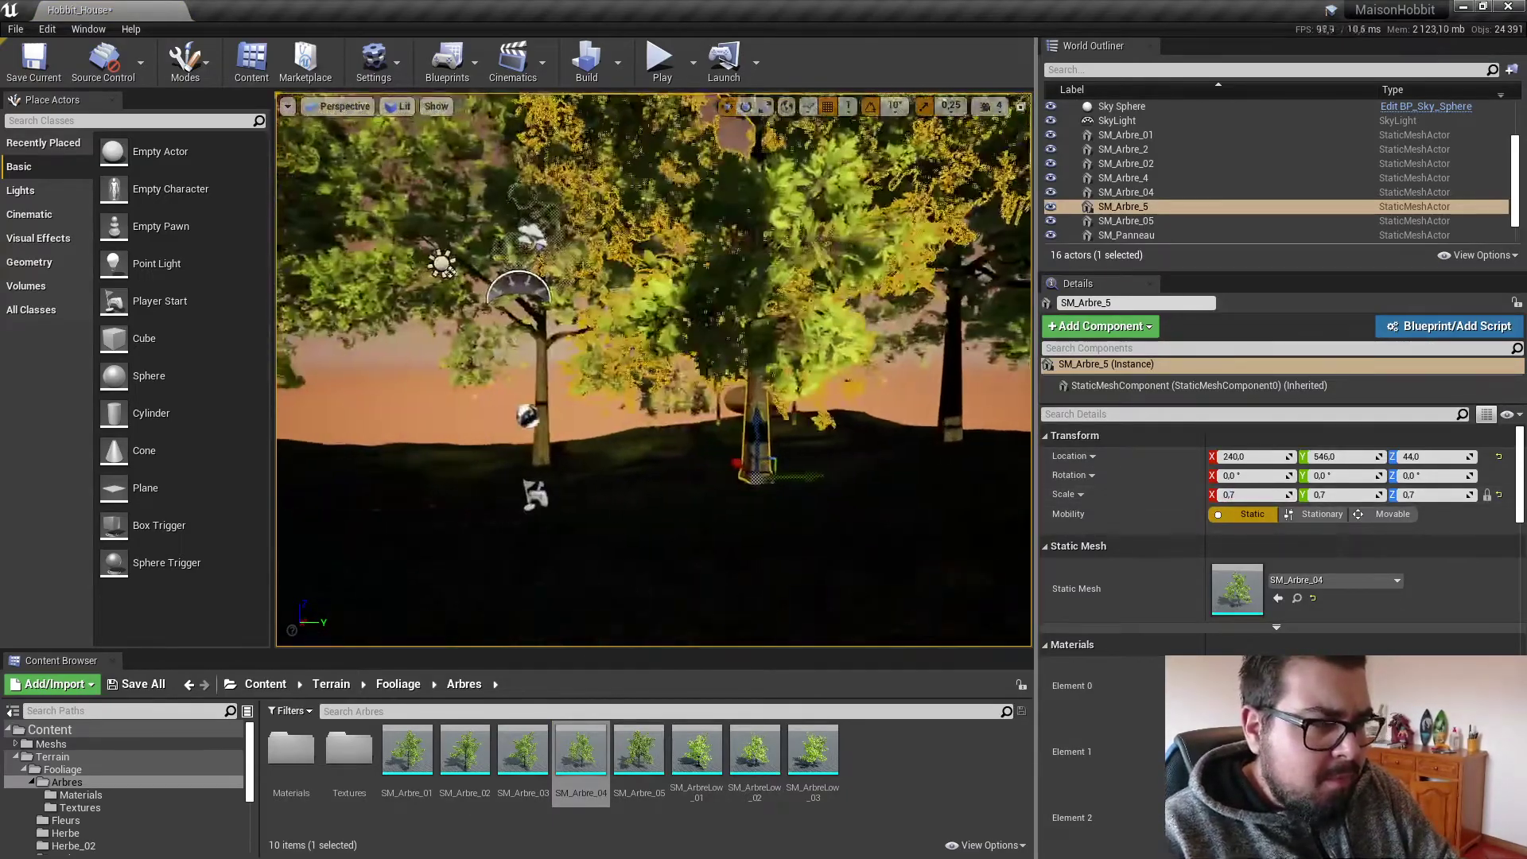
pyautogui.moveTo(581, 424); pyautogui.dragTo(922, 391, button='right')
pyautogui.press('s')
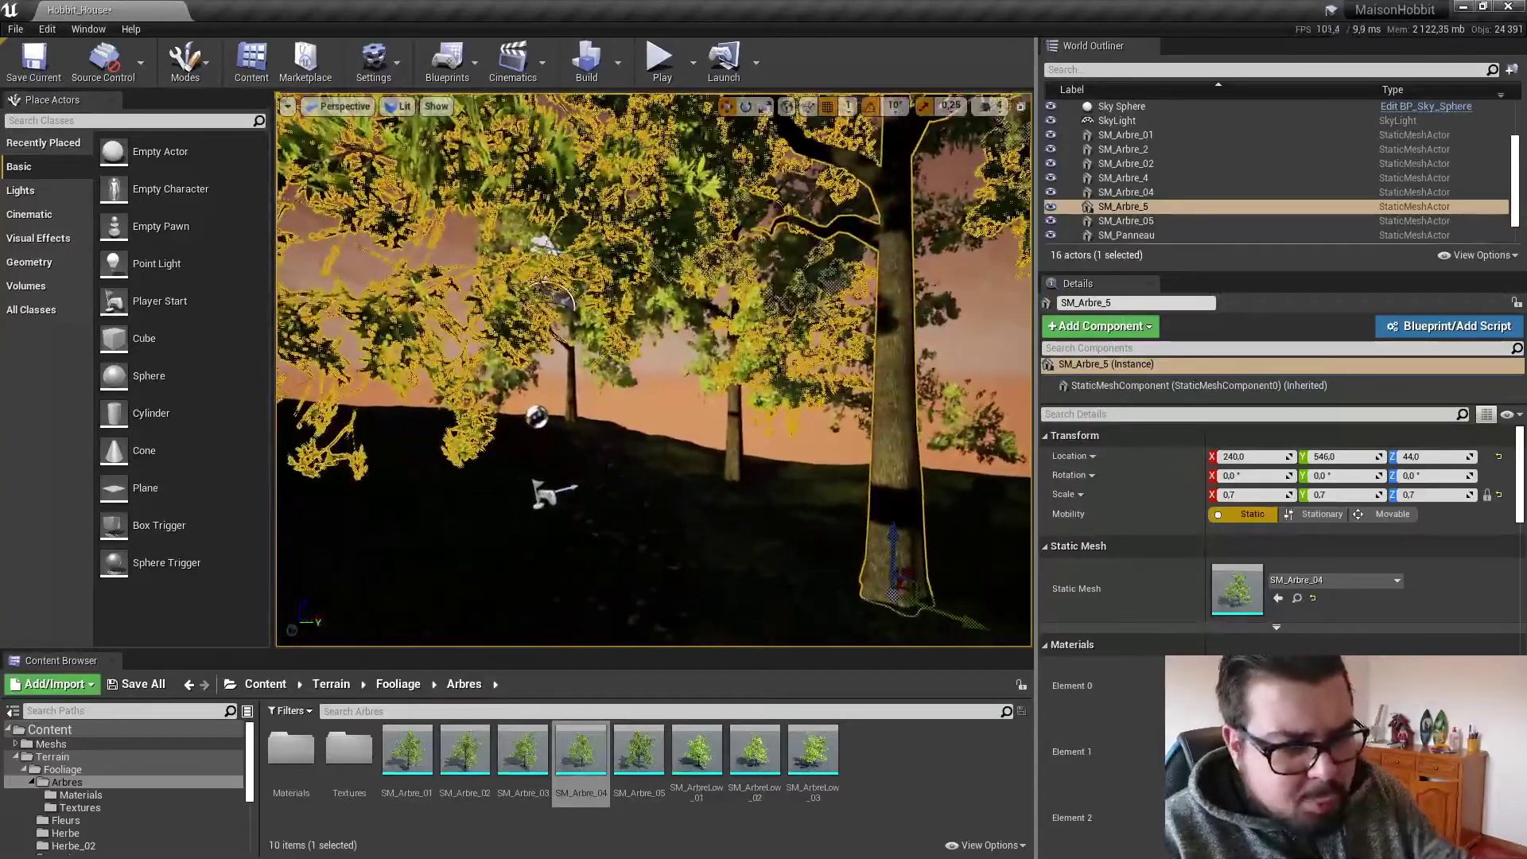
pyautogui.moveTo(922, 391); pyautogui.dragTo(530, 385, button='right')
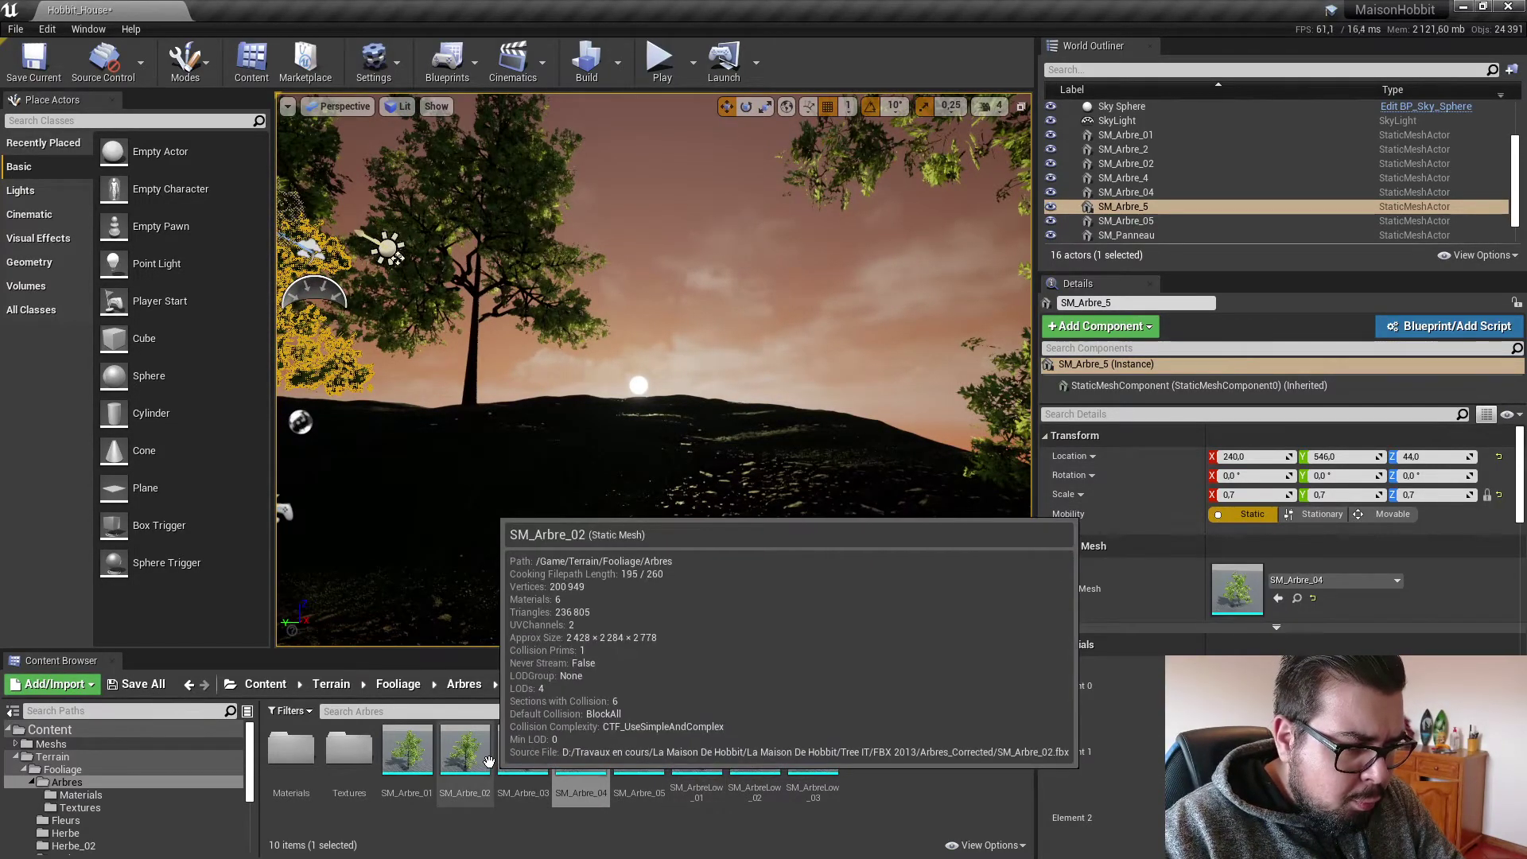
pyautogui.moveTo(522, 751); pyautogui.dragTo(923, 456)
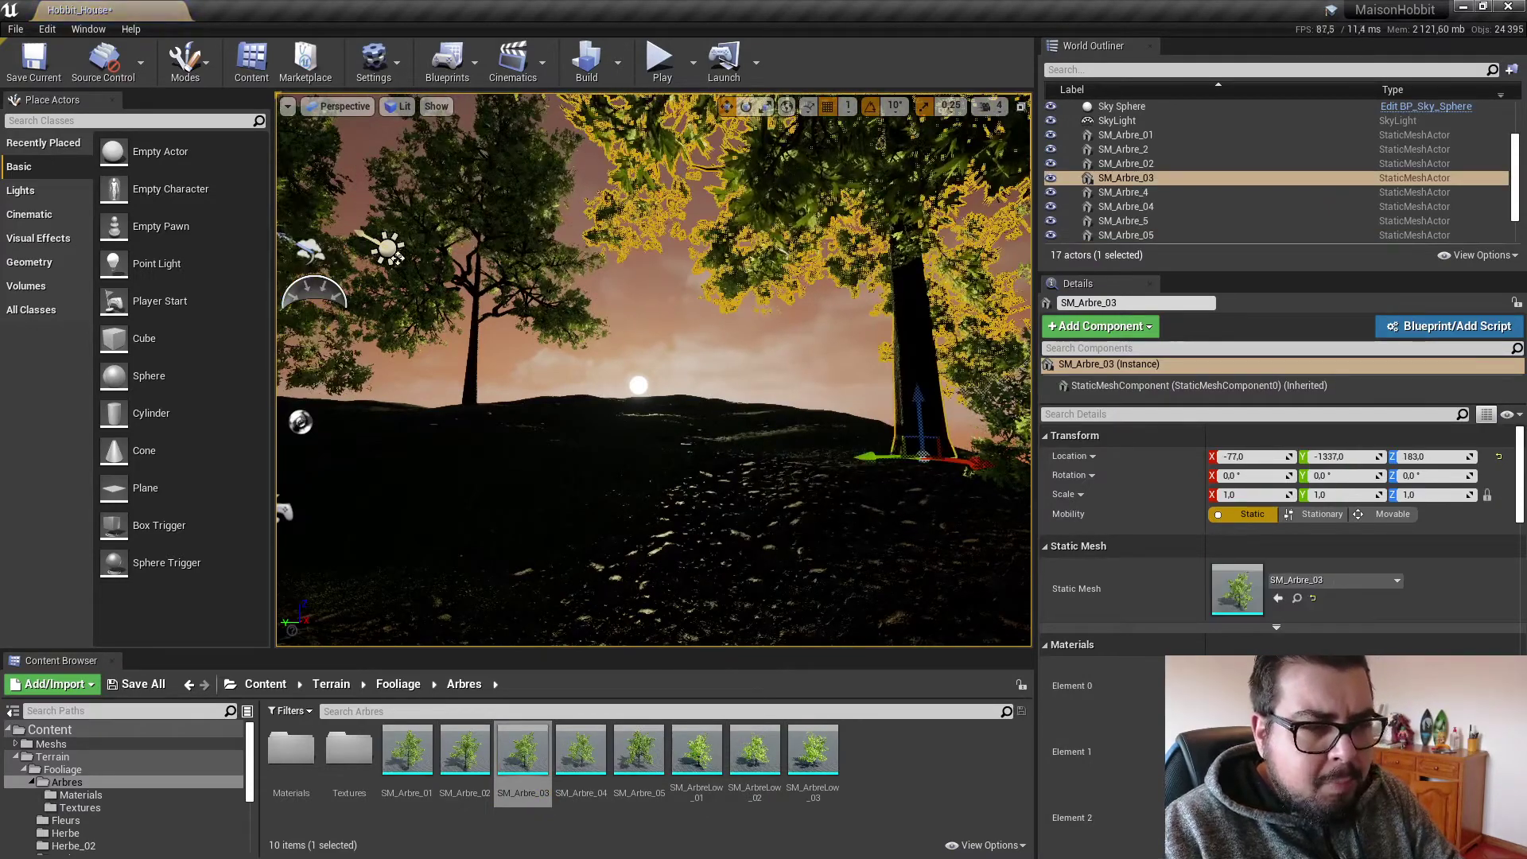
pyautogui.moveTo(923, 456); pyautogui.dragTo(859, 395, button='right')
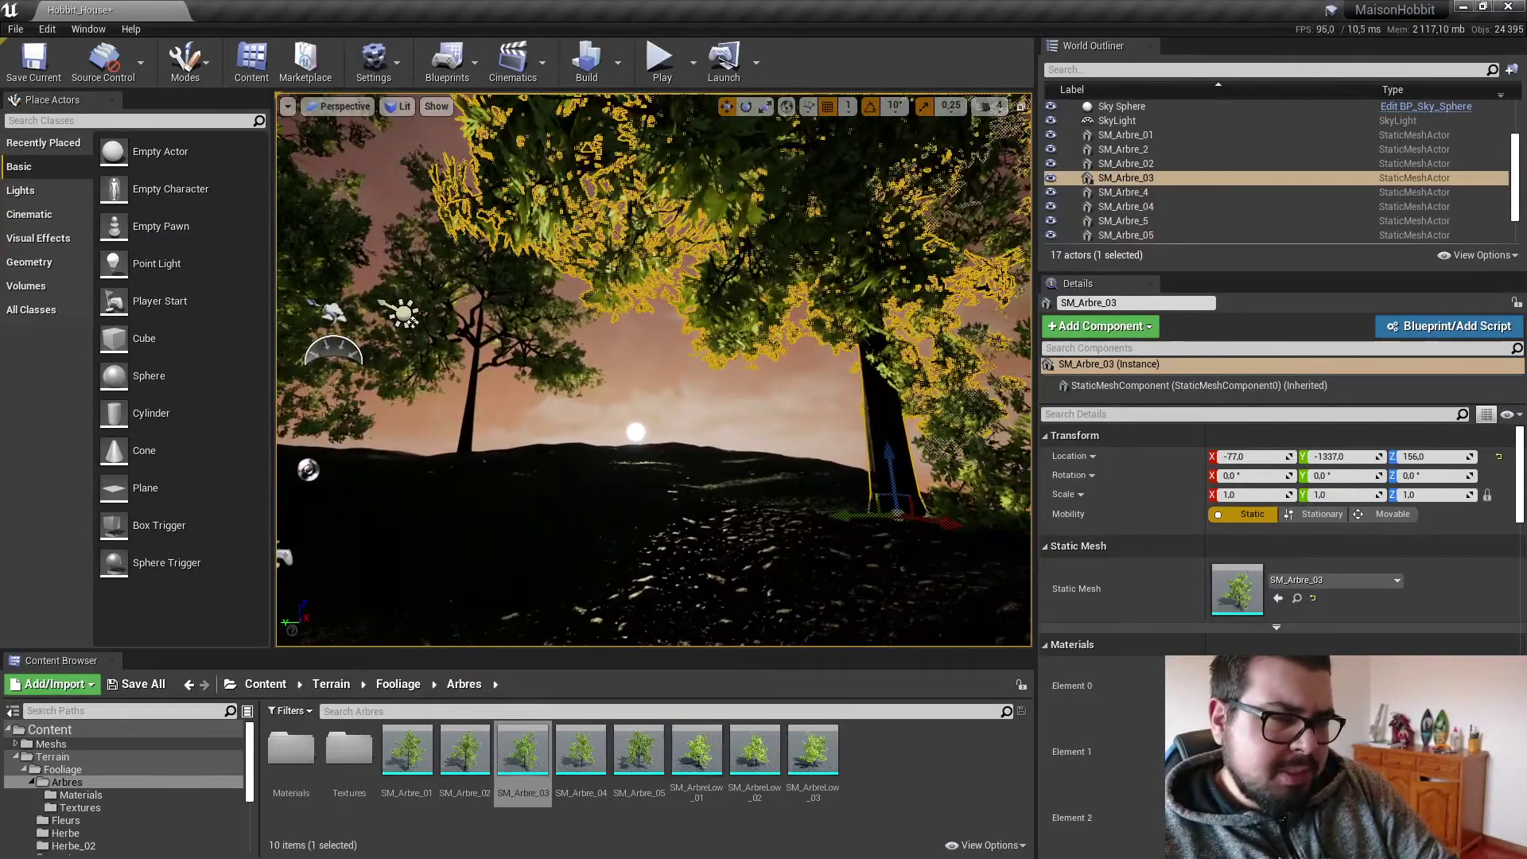
# Place an SM_Arbre_02 tree on the hill to the left of the sun and scale it uniformly to 0.7.
pyautogui.moveTo(572, 408); pyautogui.dragTo(543, 408, button='right')
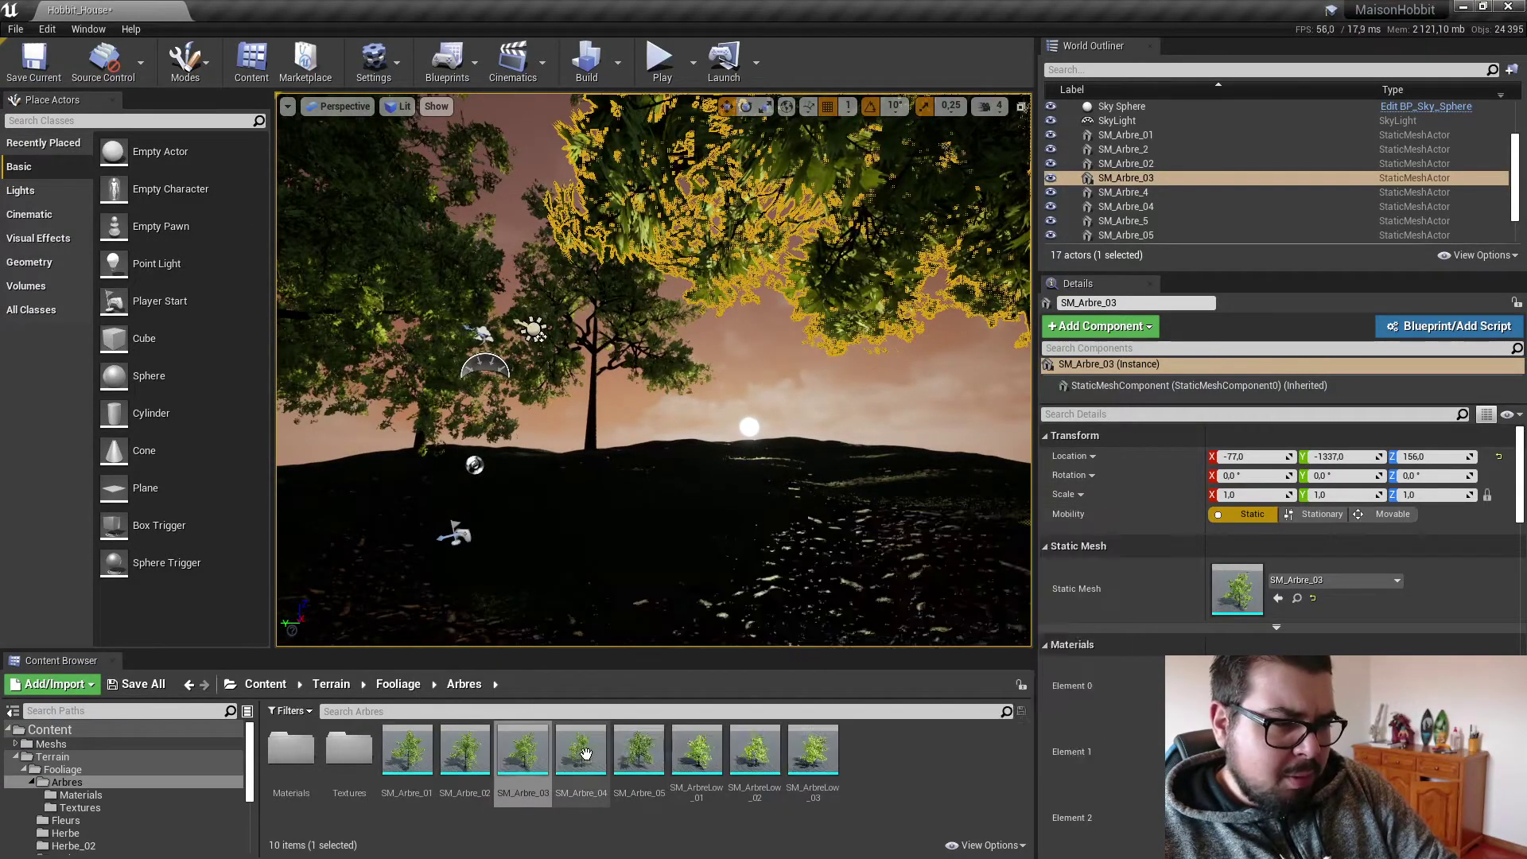
pyautogui.moveTo(646, 766)
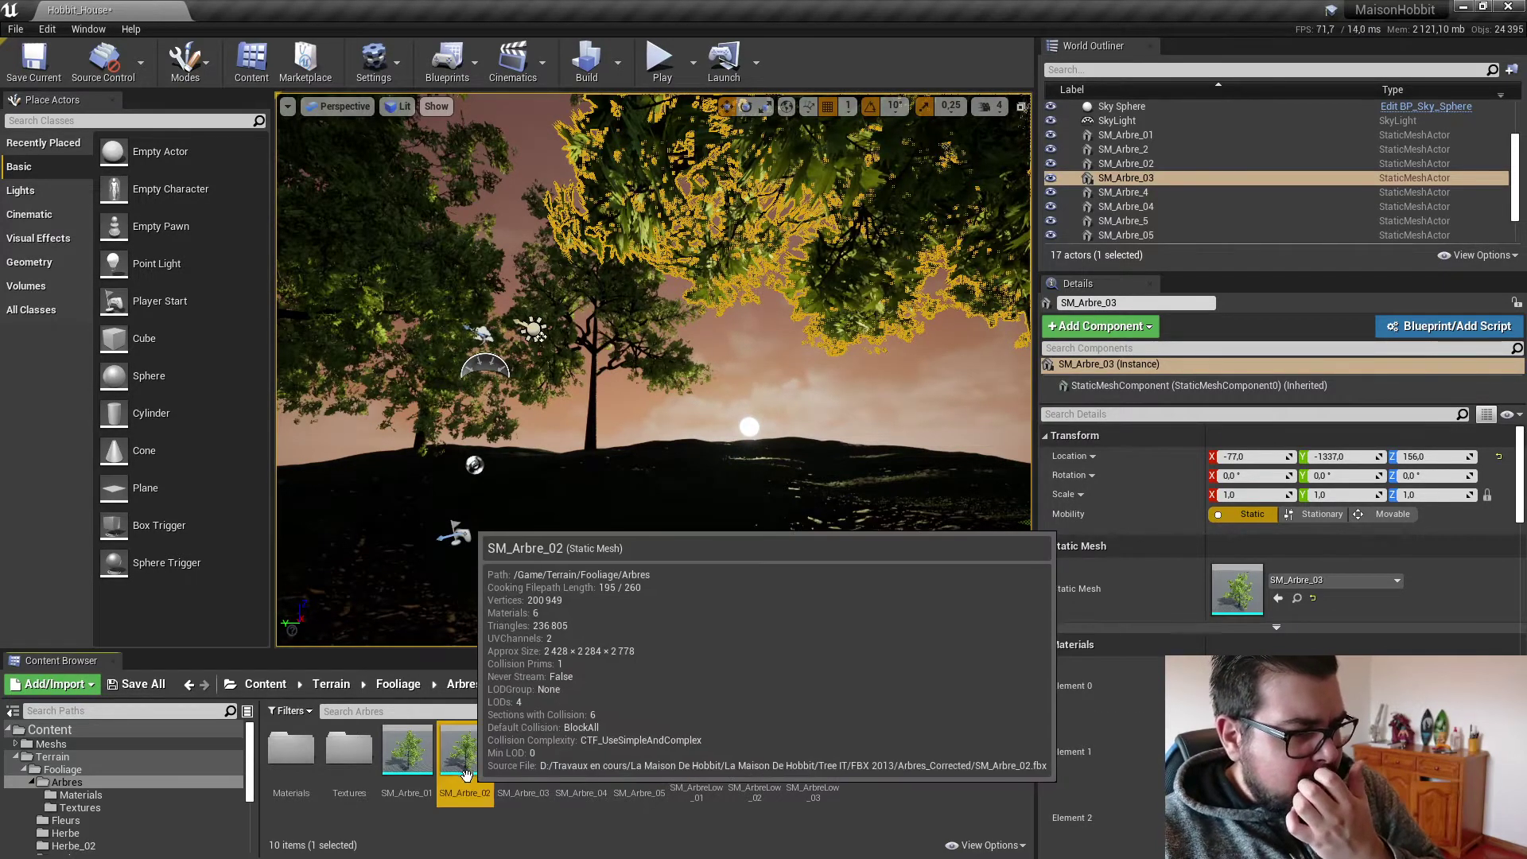
pyautogui.moveTo(465, 752); pyautogui.dragTo(488, 459)
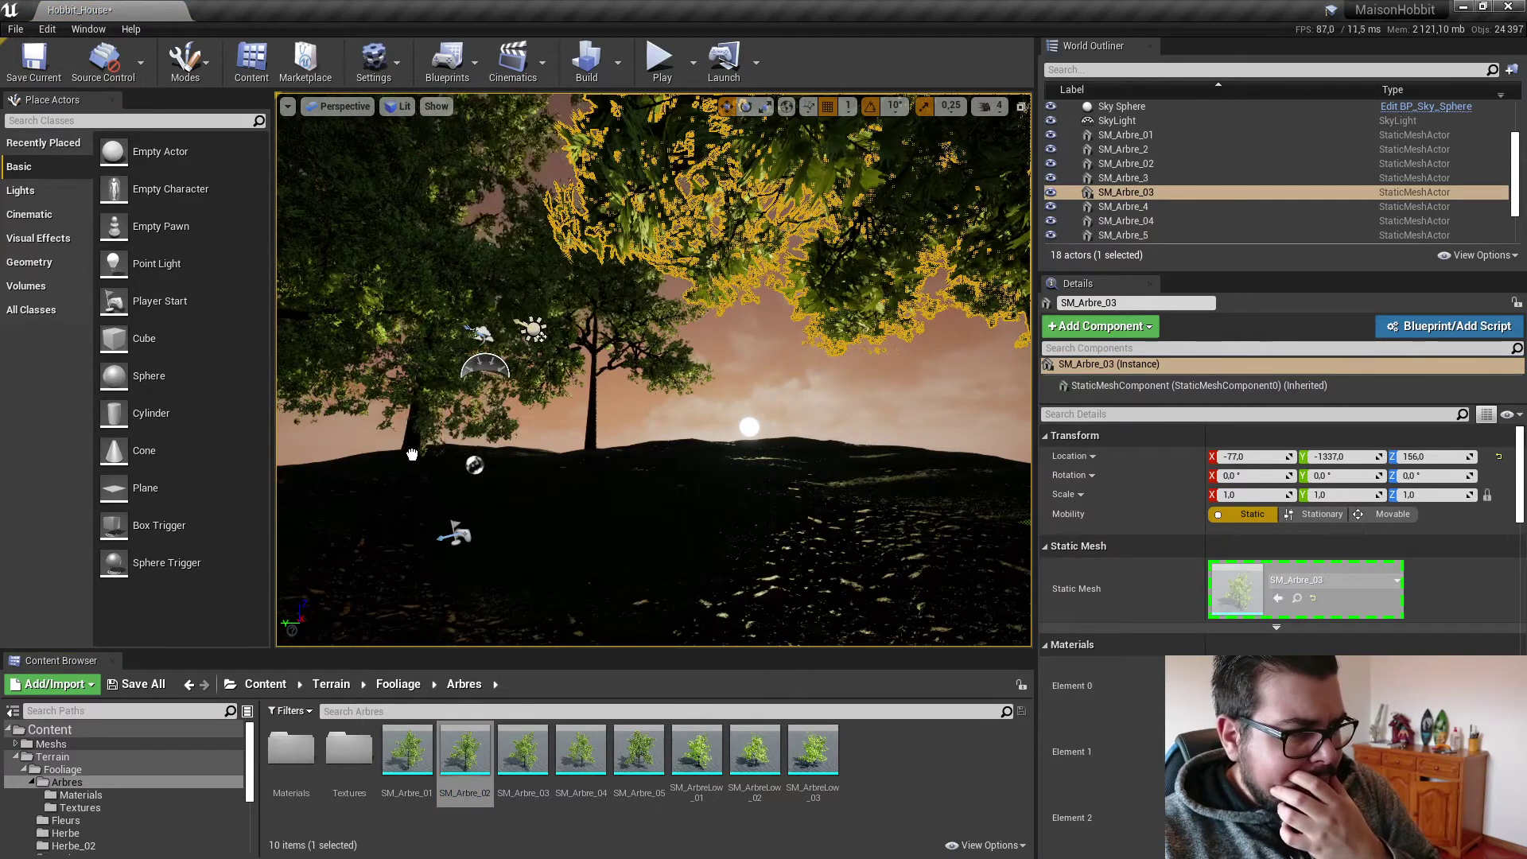
pyautogui.click(515, 469)
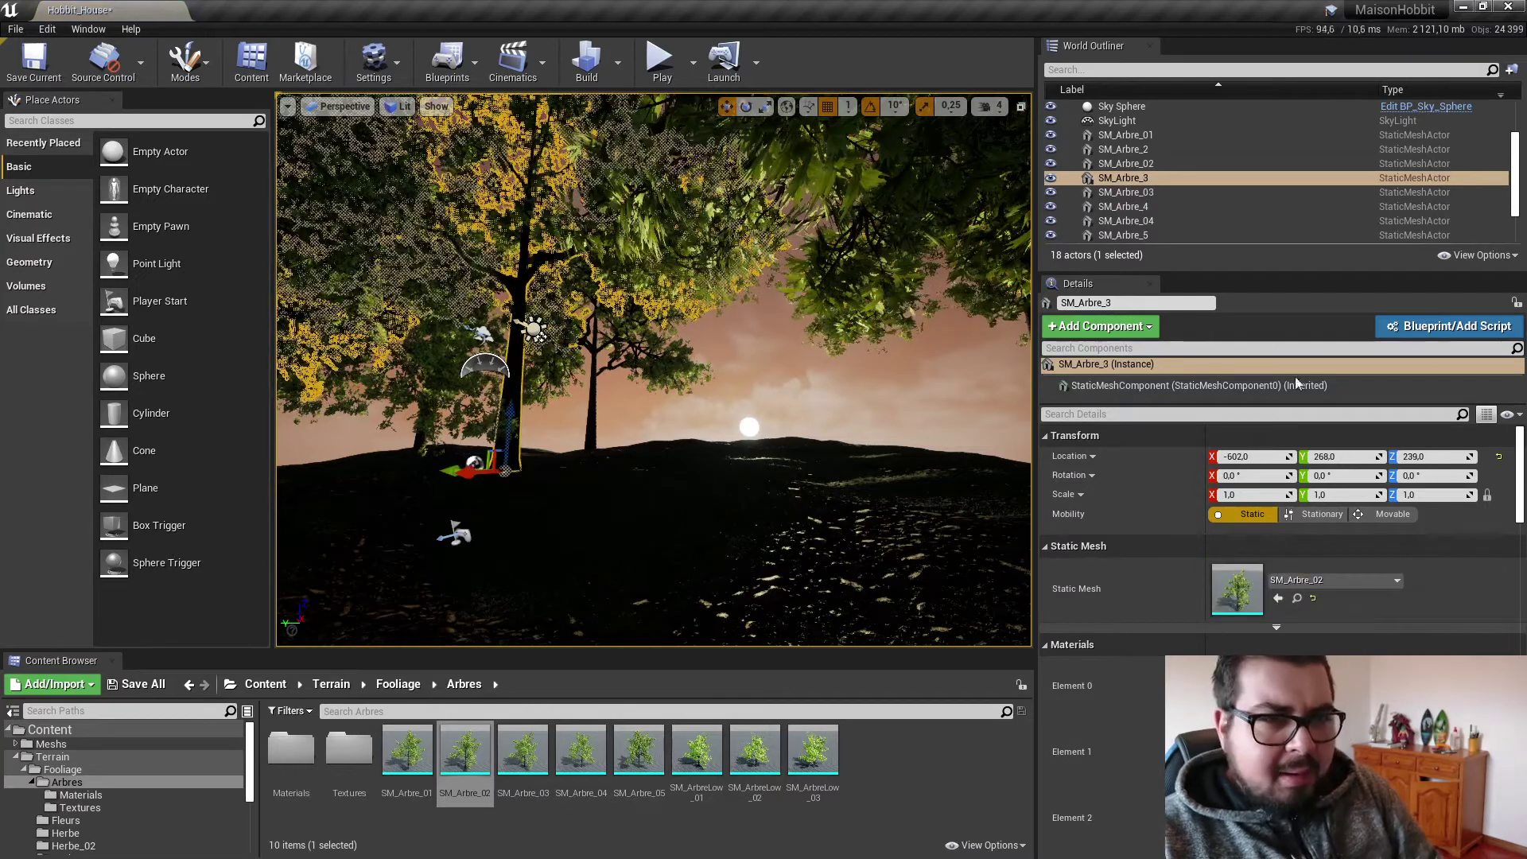
pyautogui.click(1255, 495)
pyautogui.write('0,7')
pyautogui.press('Return')
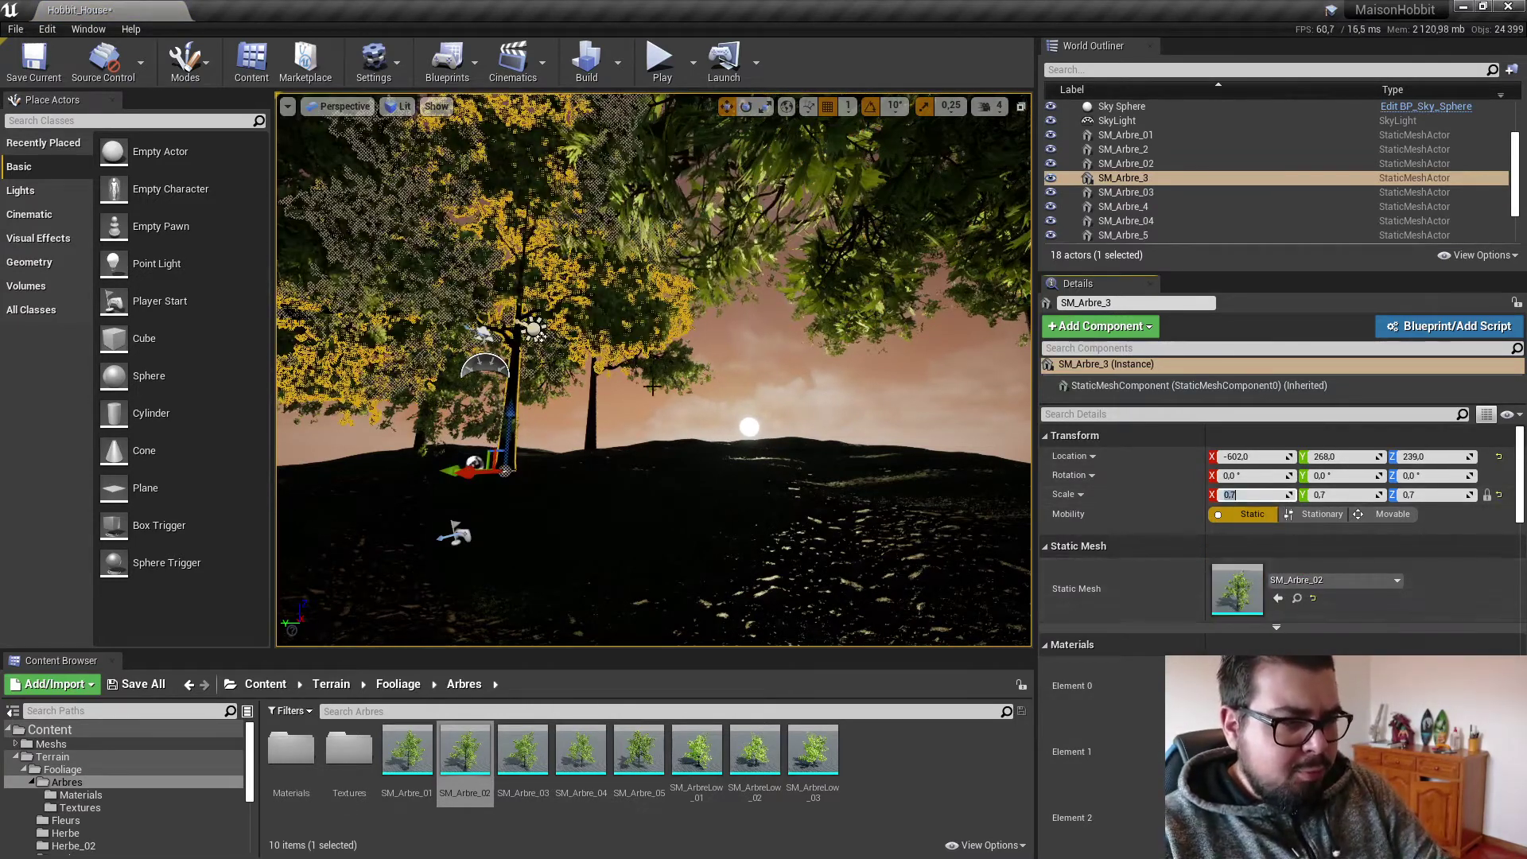
# Lower the new SM_Arbre_3 tree on the hill to a Z location of 215 and check it from the hanging sign.
pyautogui.moveTo(643, 378); pyautogui.dragTo(706, 412, button='right')
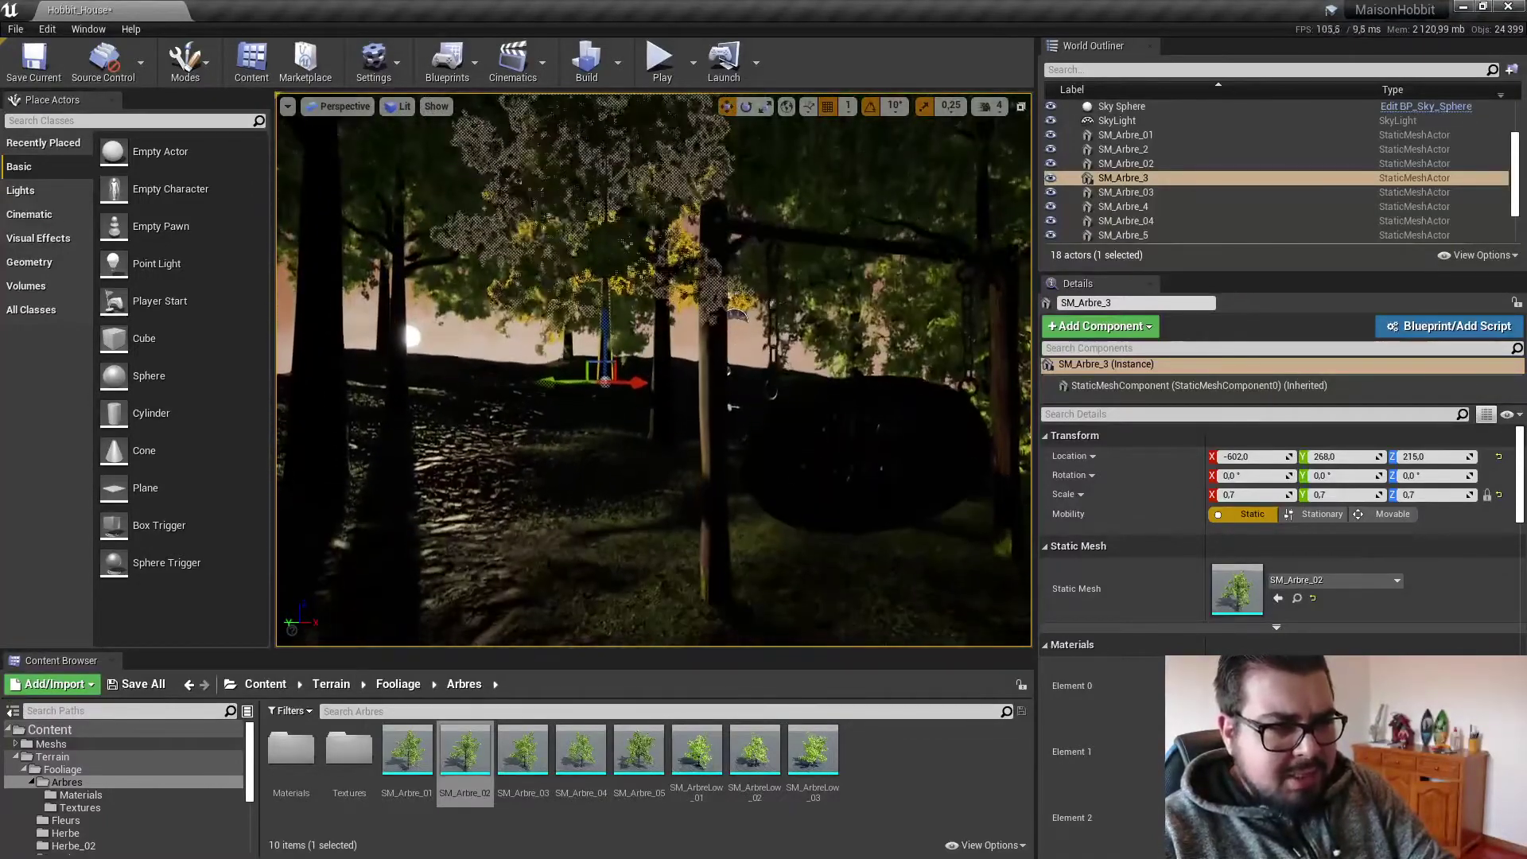
pyautogui.moveTo(718, 404); pyautogui.dragTo(715, 404, button='right')
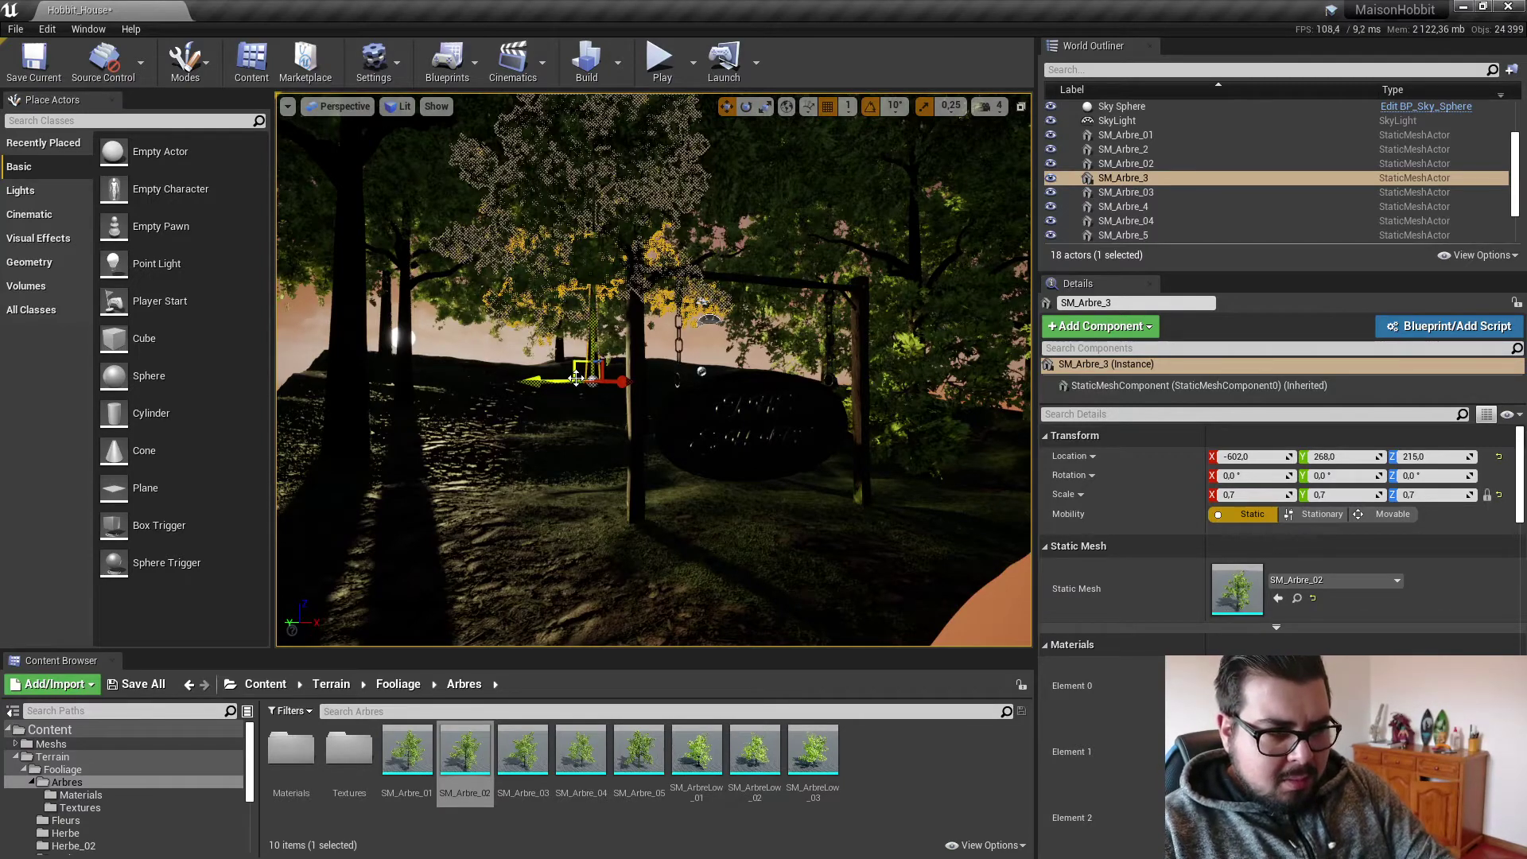
pyautogui.moveTo(471, 341); pyautogui.dragTo(423, 335, button='right')
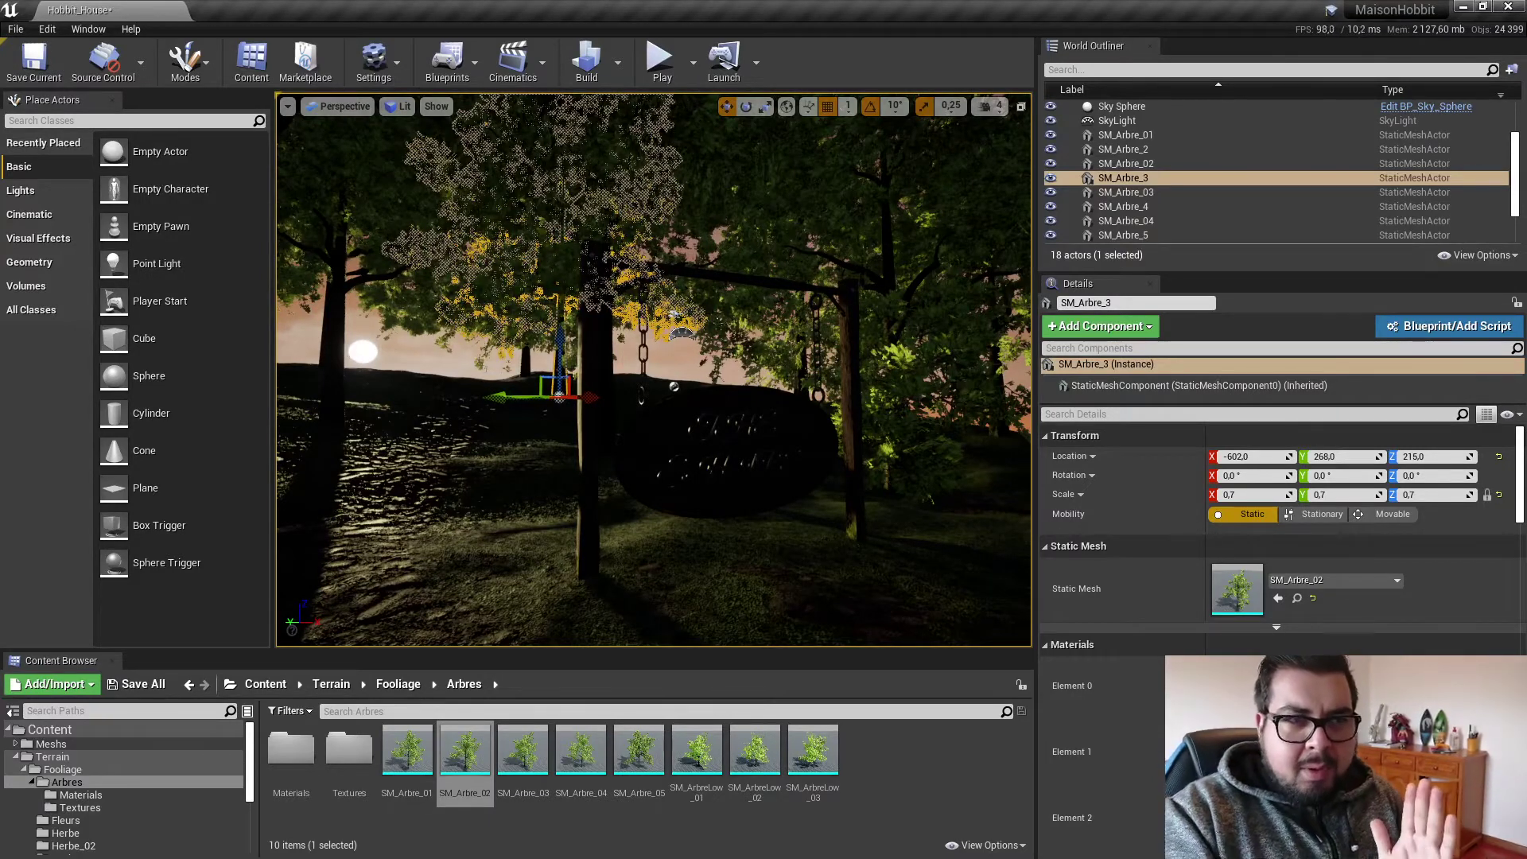
# Rotate the Light Source about its Z axis to about 25.2° and refresh the Sky Sphere material.
pyautogui.scroll(3, 1136, 183)
pyautogui.click(1128, 151)
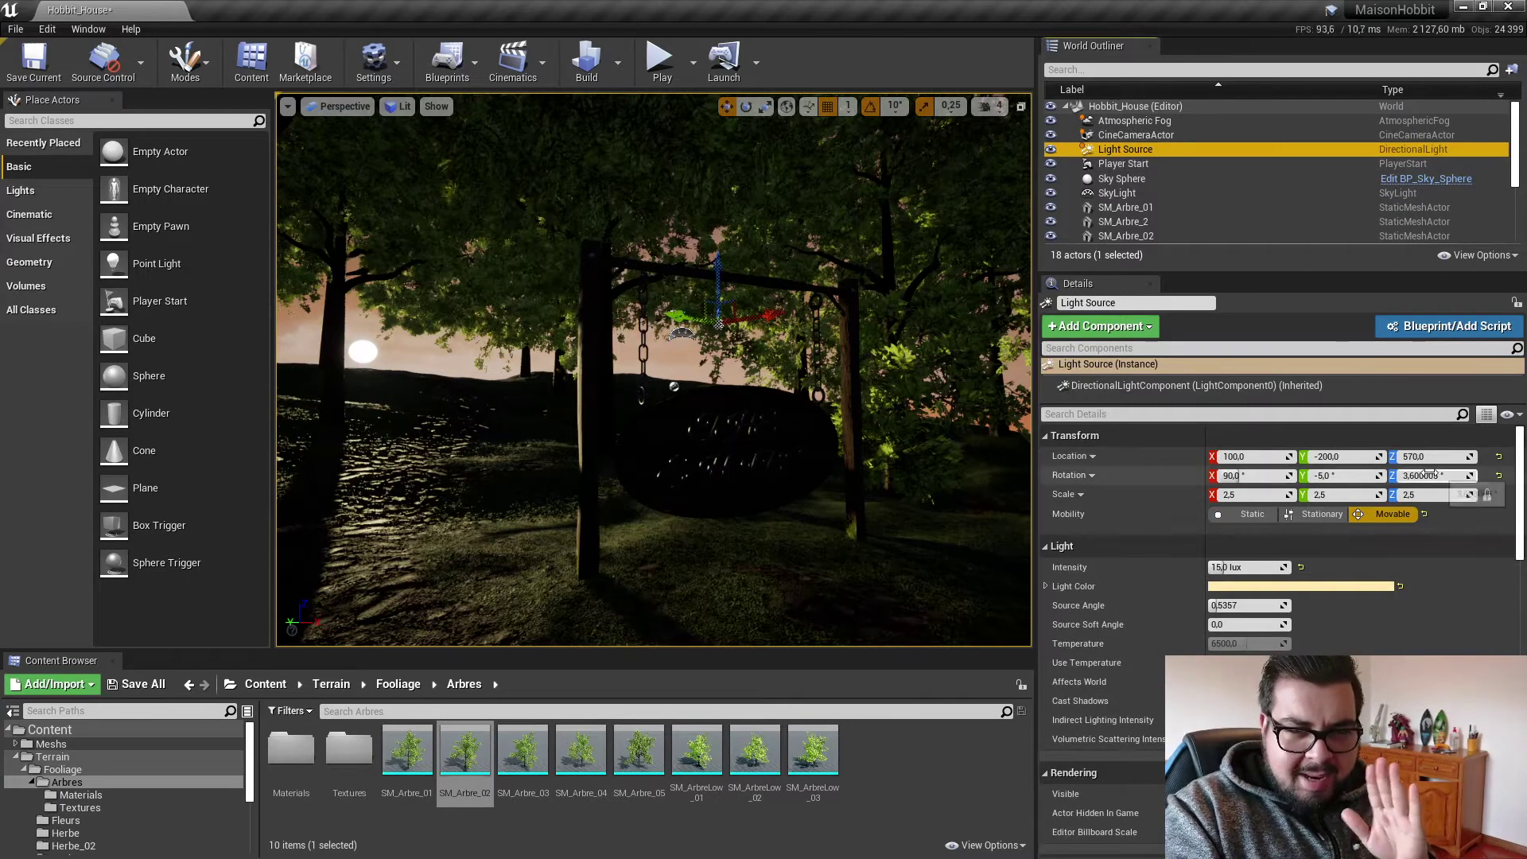
pyautogui.moveTo(1424, 475); pyautogui.dragTo(1455, 475)
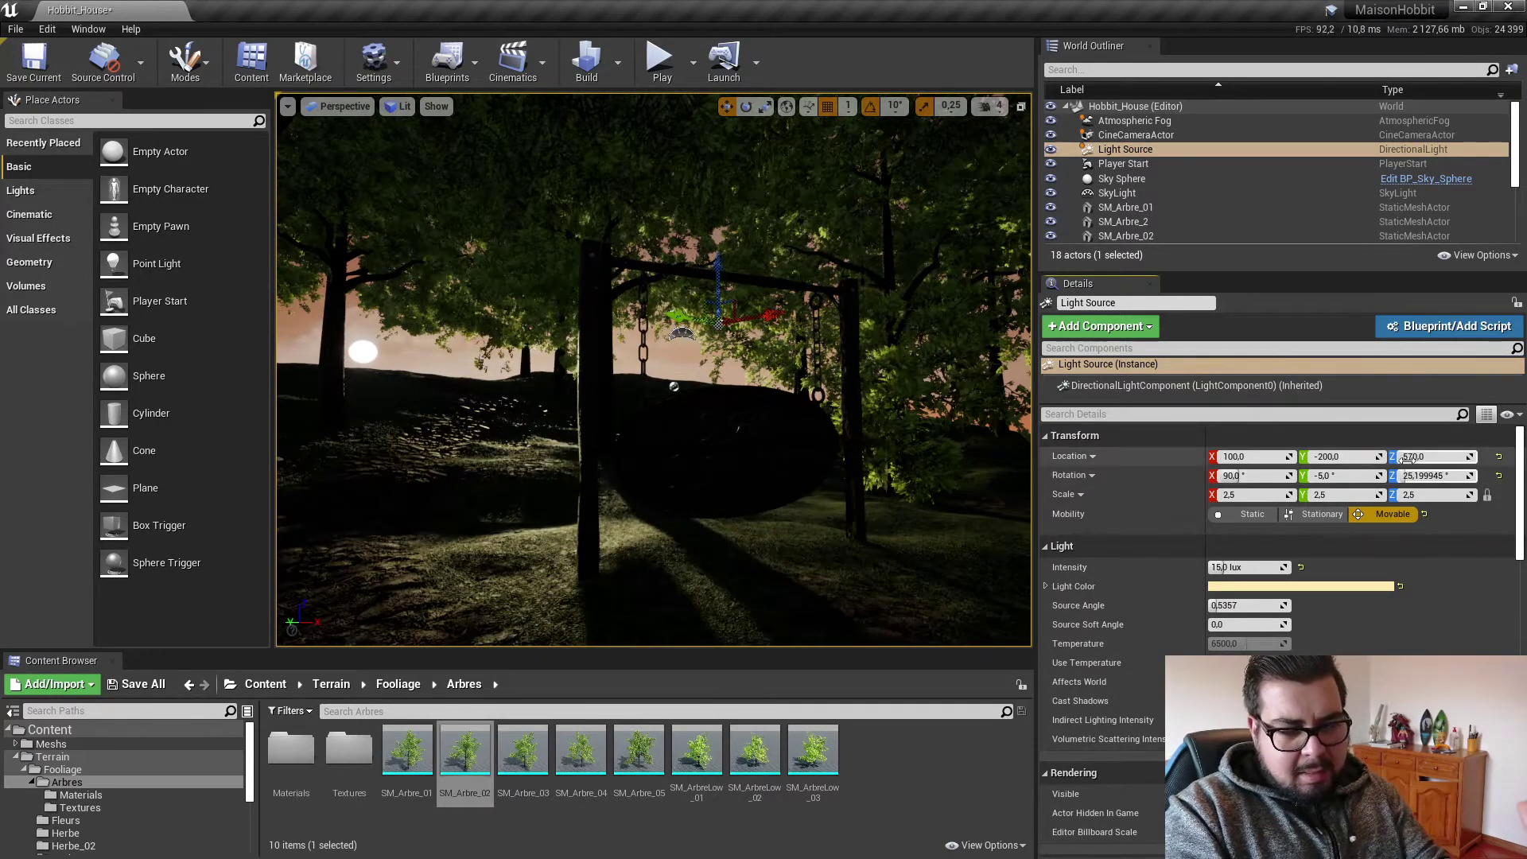
pyautogui.click(1129, 178)
pyautogui.click(1217, 539)
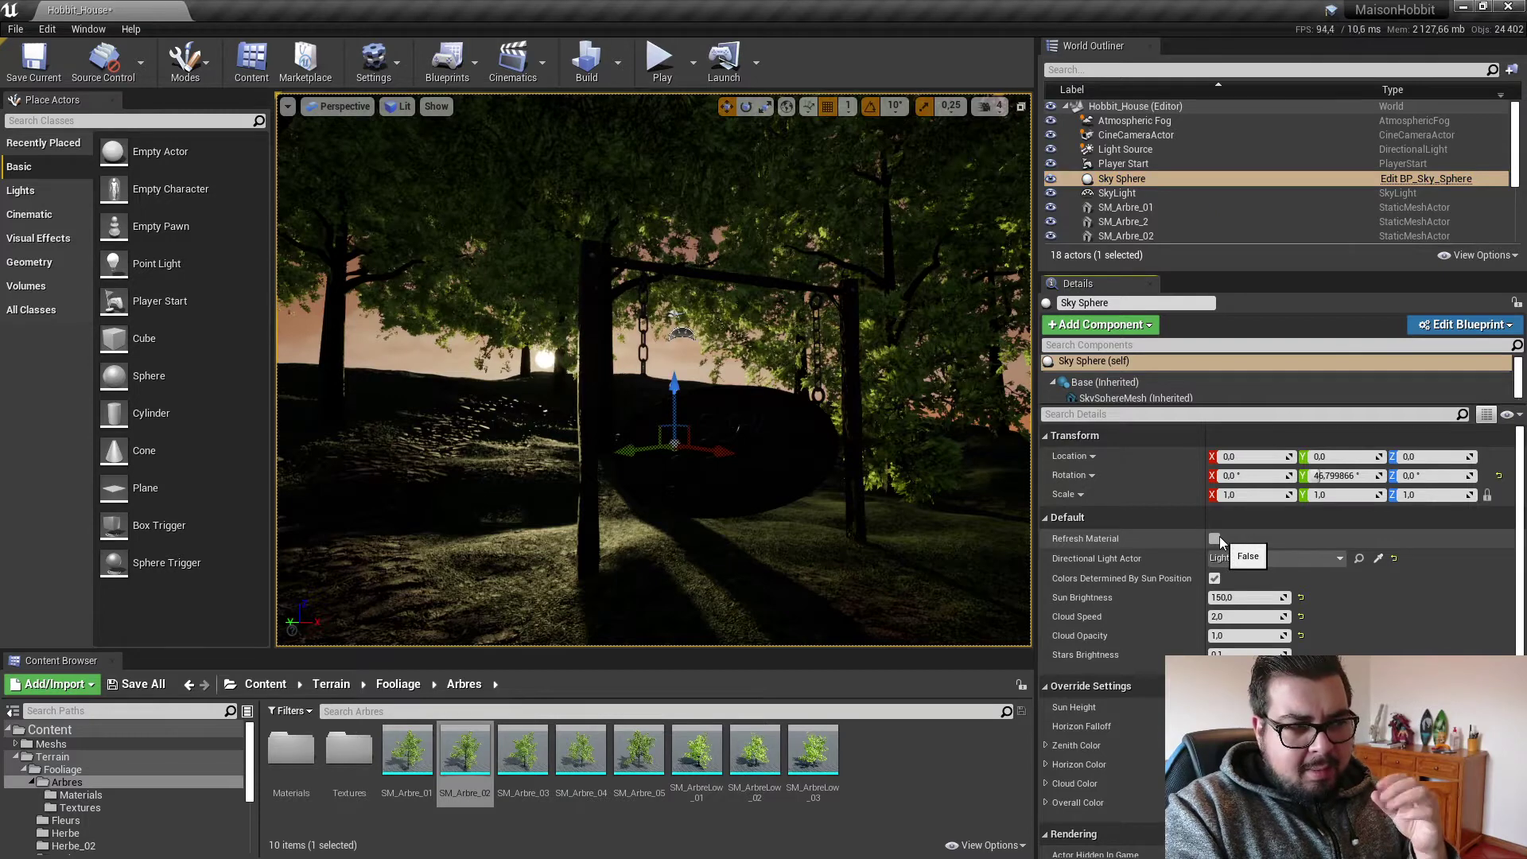
# Set the Light Source's Z rotation to 20°.
pyautogui.click(1136, 149)
pyautogui.click(1428, 475)
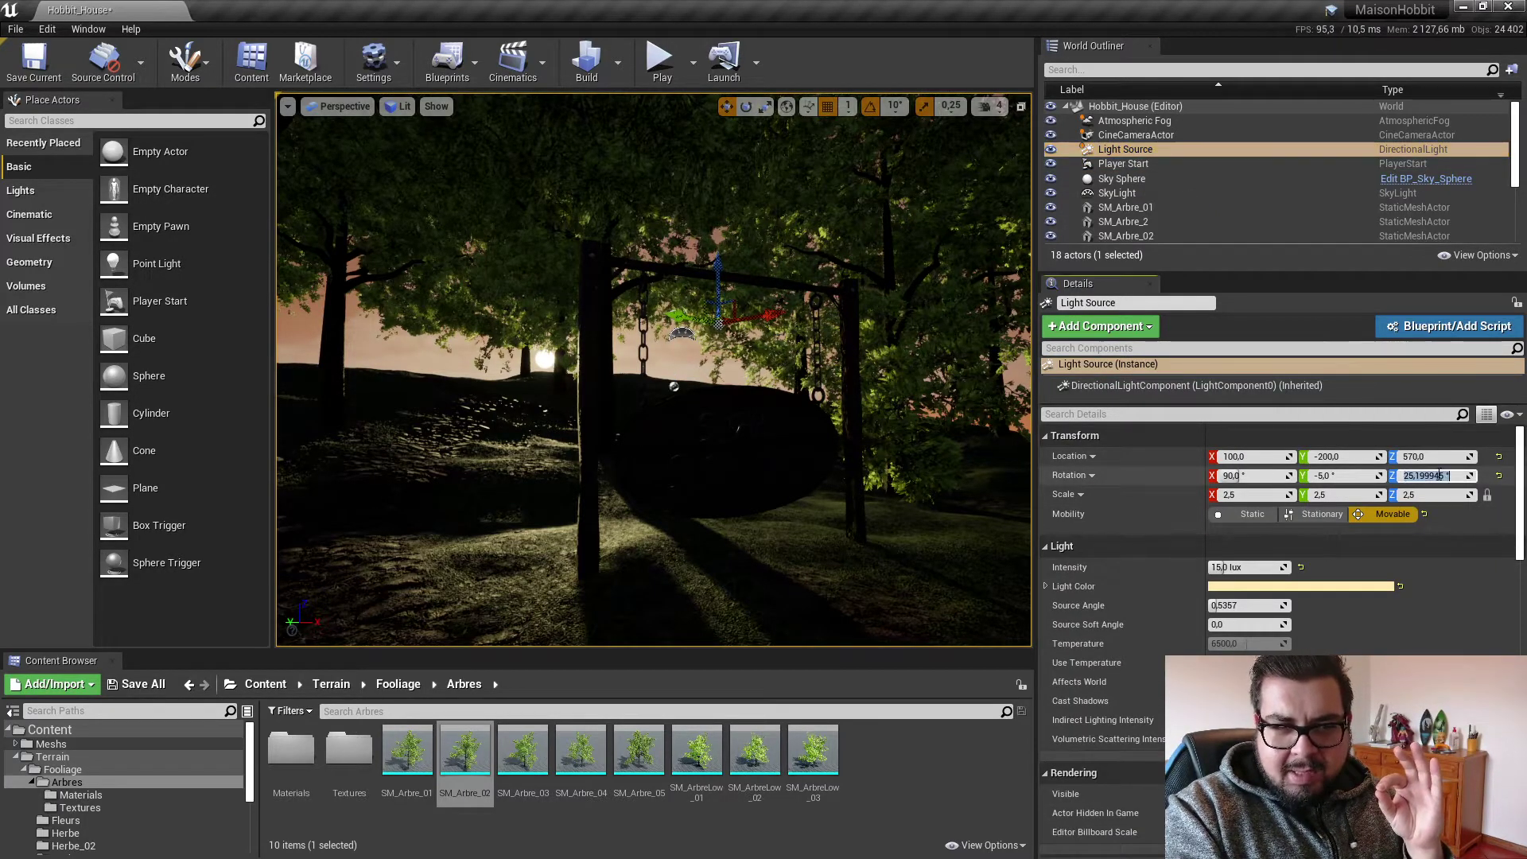
pyautogui.write('20')
pyautogui.press('Return')
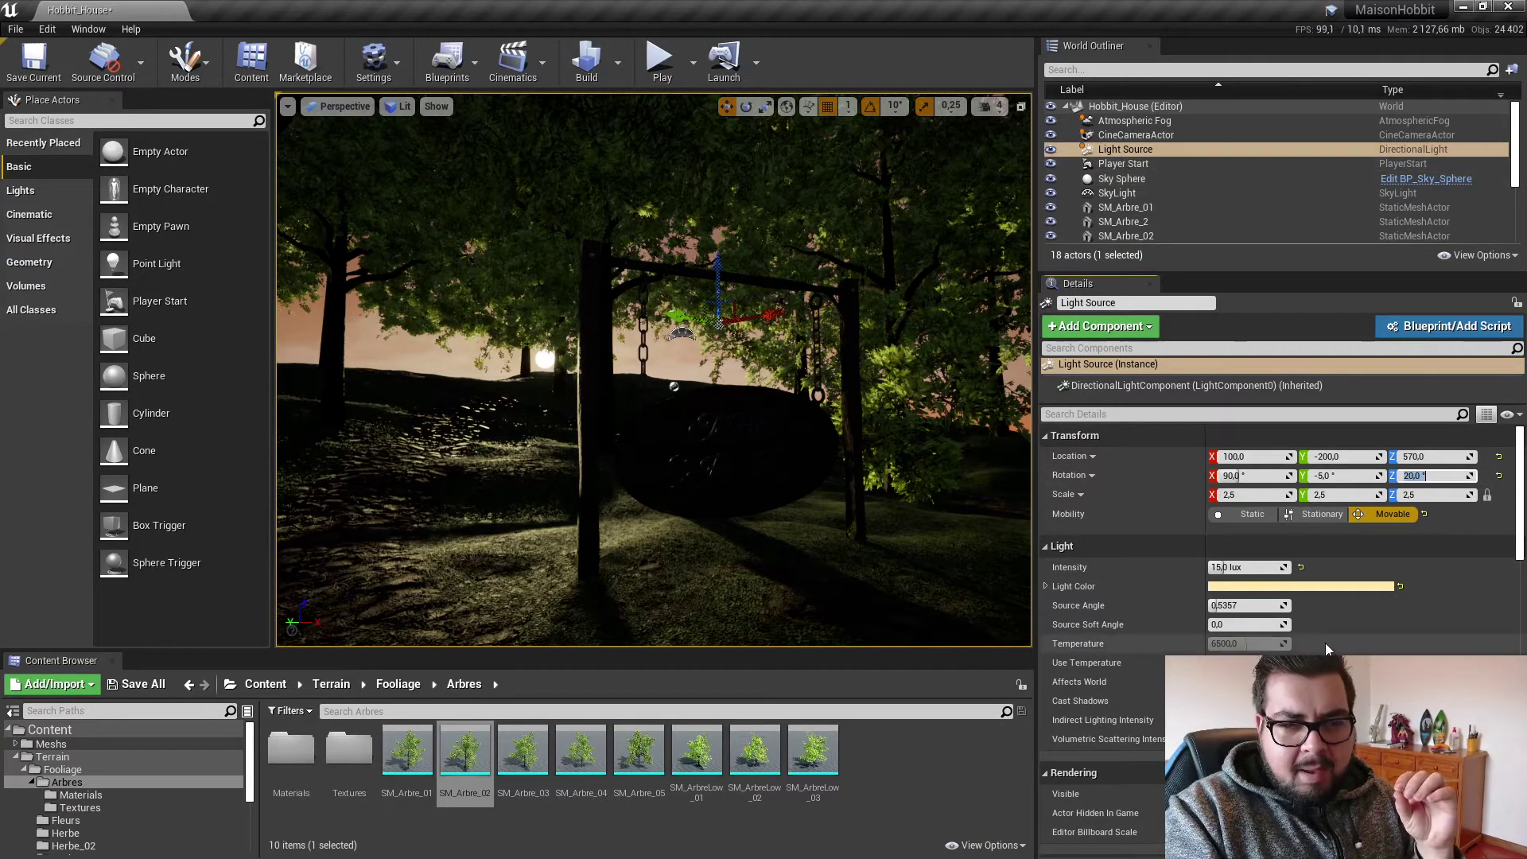
# Saturate the Light Source's light color to a warmer yellow of about R 1.0, G 0.756, B 0.193.
pyautogui.click(1305, 585)
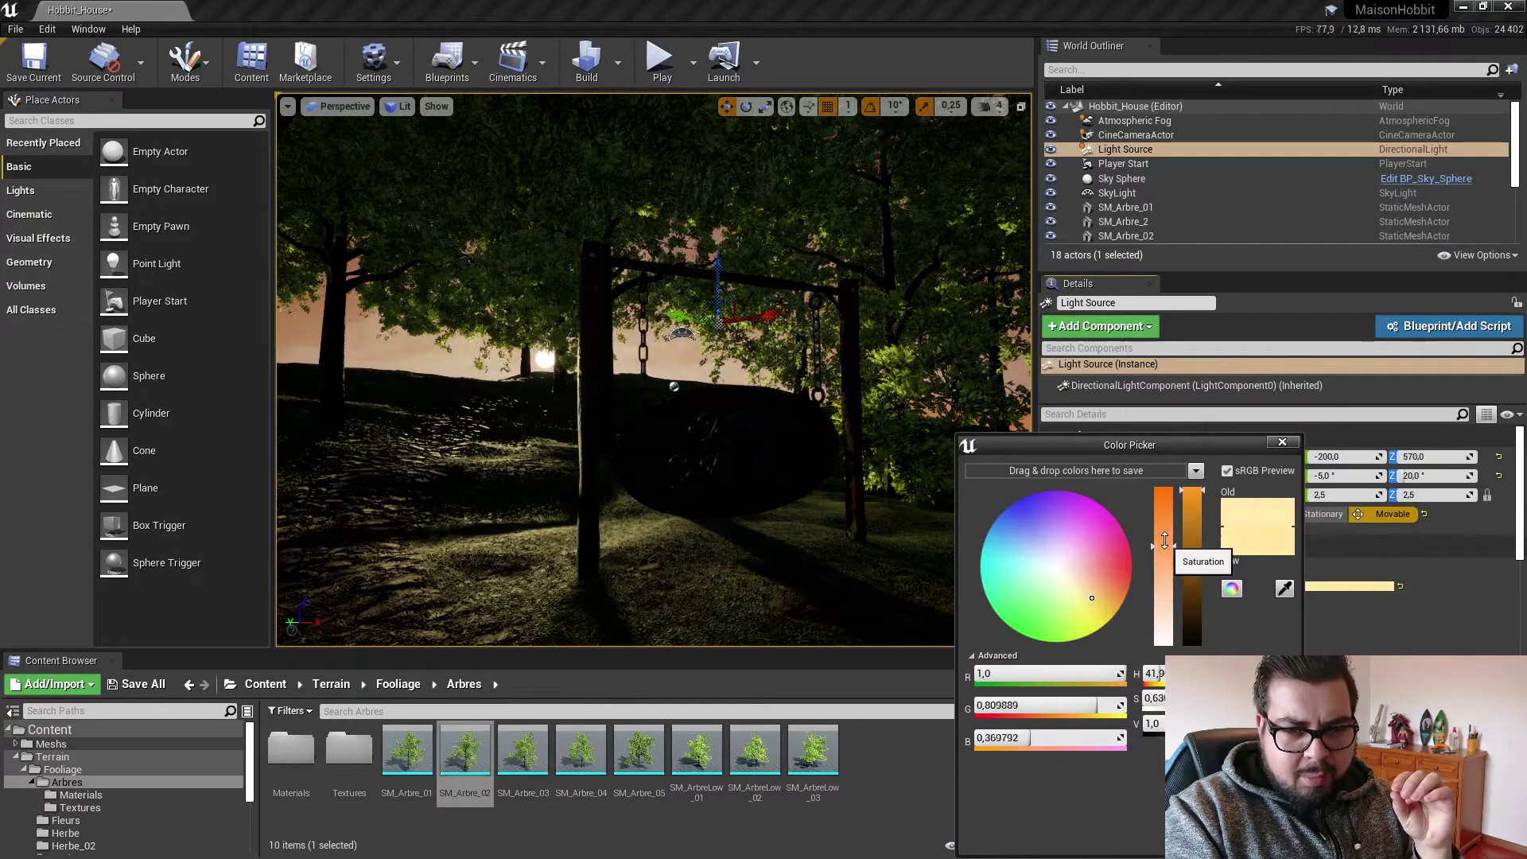
pyautogui.moveTo(1165, 552); pyautogui.dragTo(1165, 525)
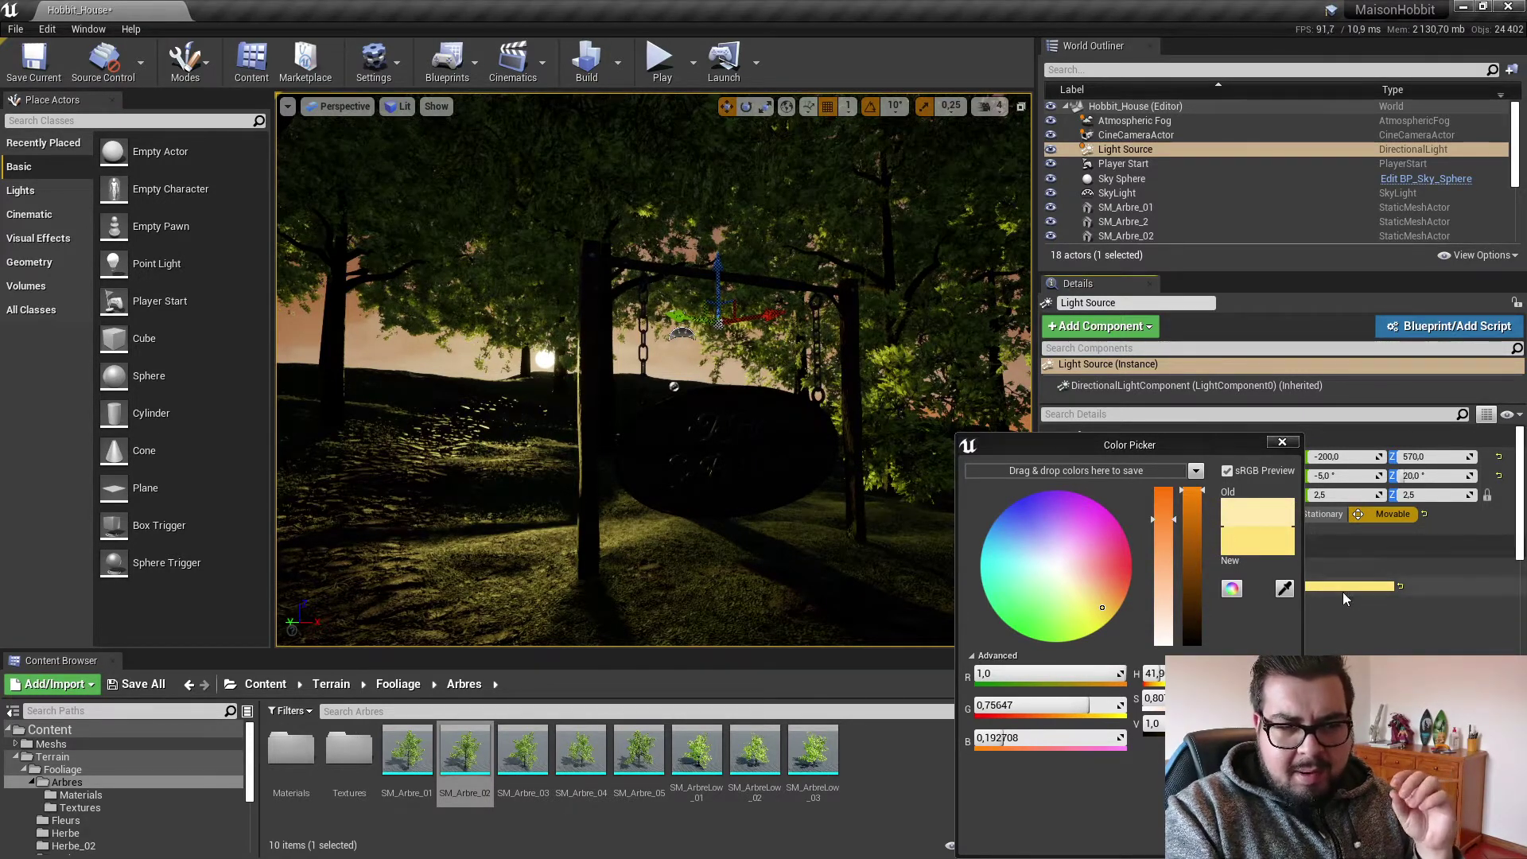
pyautogui.click(1294, 445)
# Set the Light Source's intensity to 25 lux and refresh the Sky Sphere material.
pyautogui.click(1242, 566)
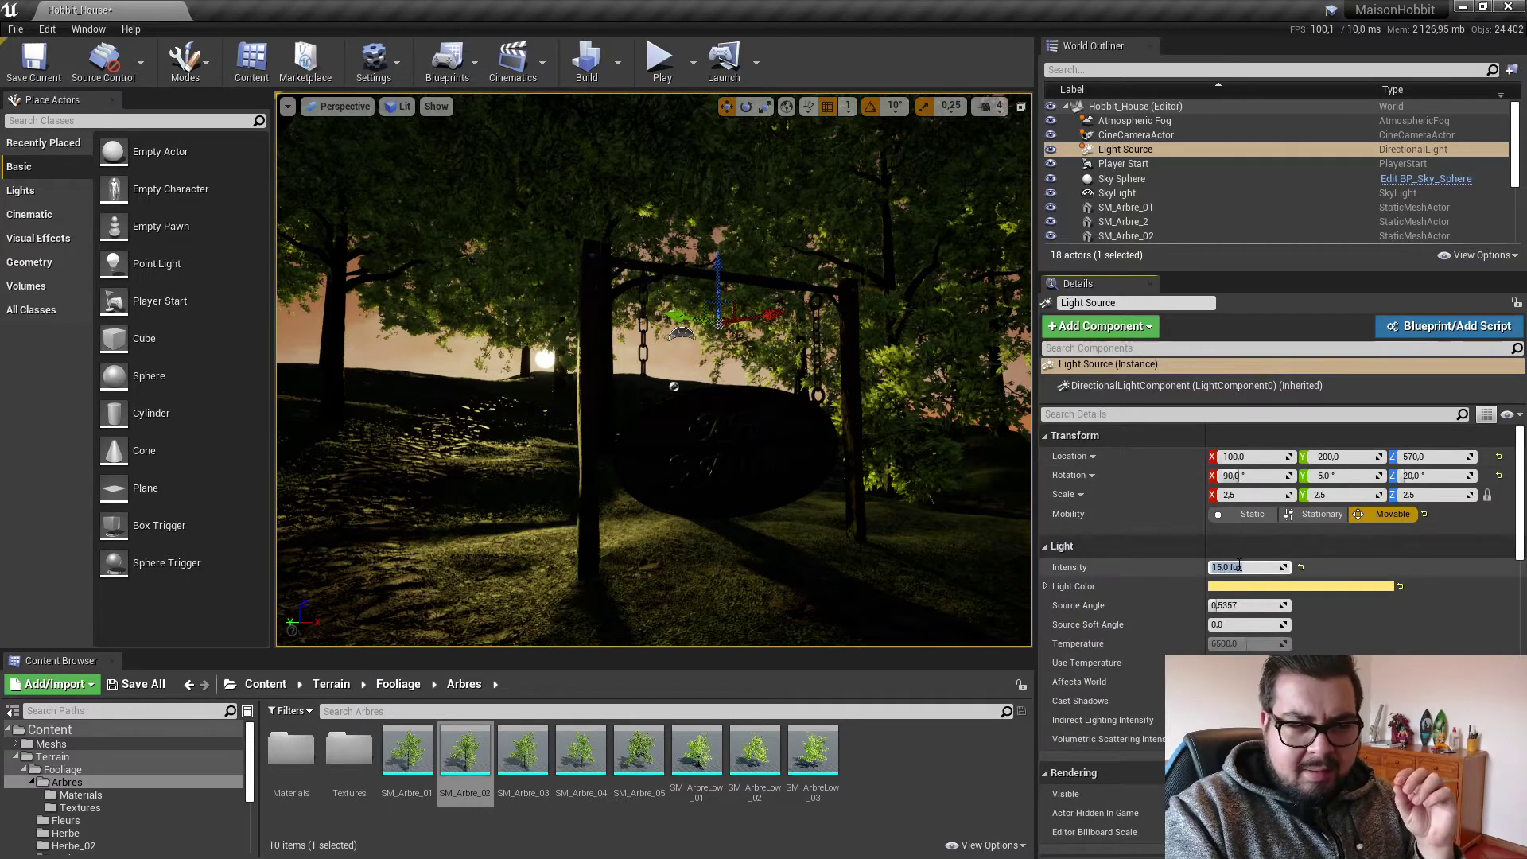
pyautogui.write('25')
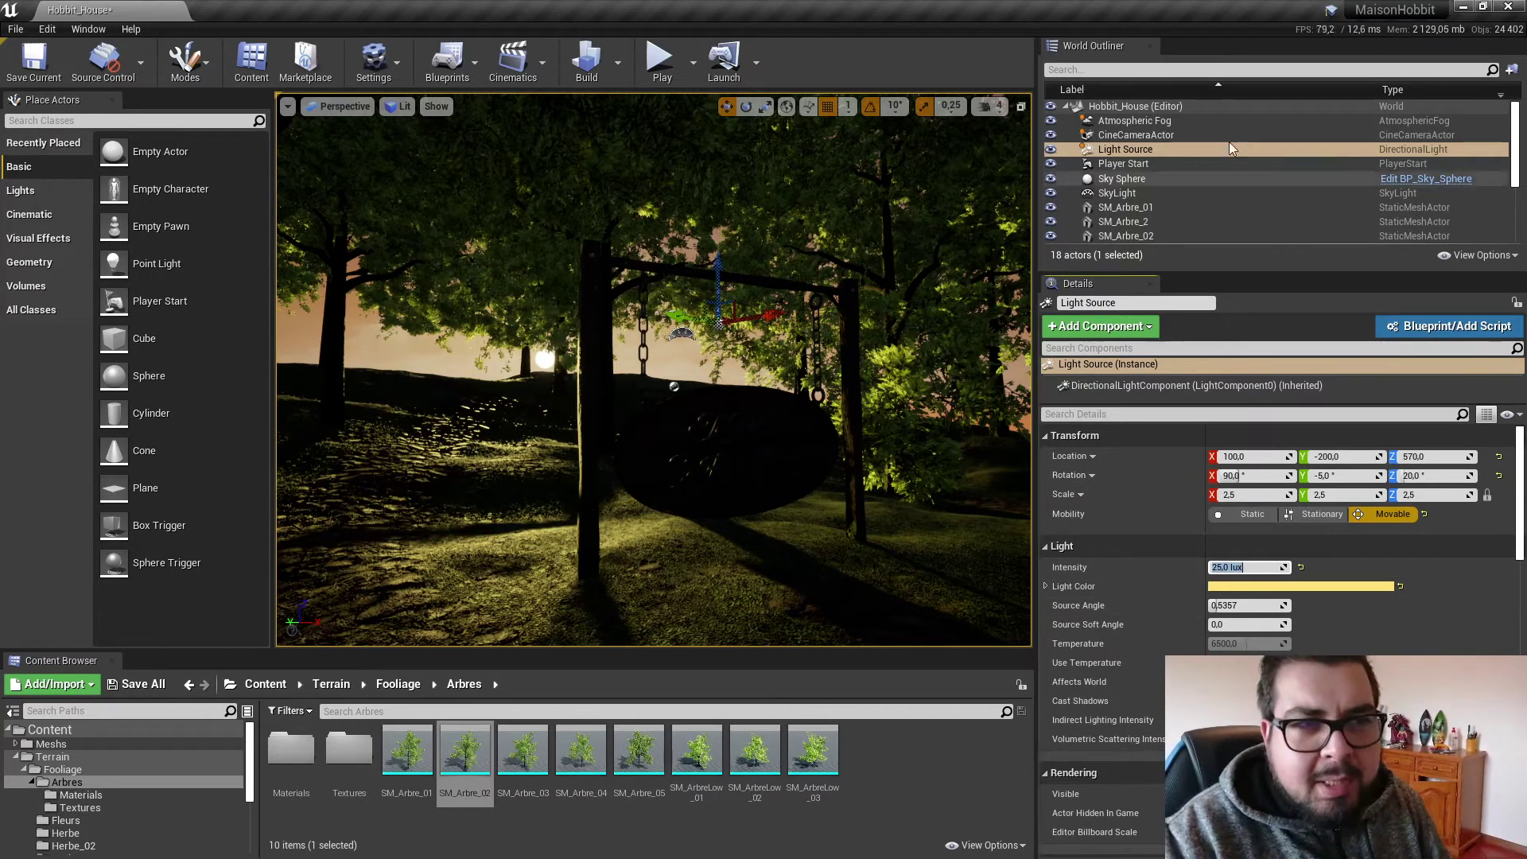
pyautogui.click(1131, 185)
pyautogui.click(1217, 539)
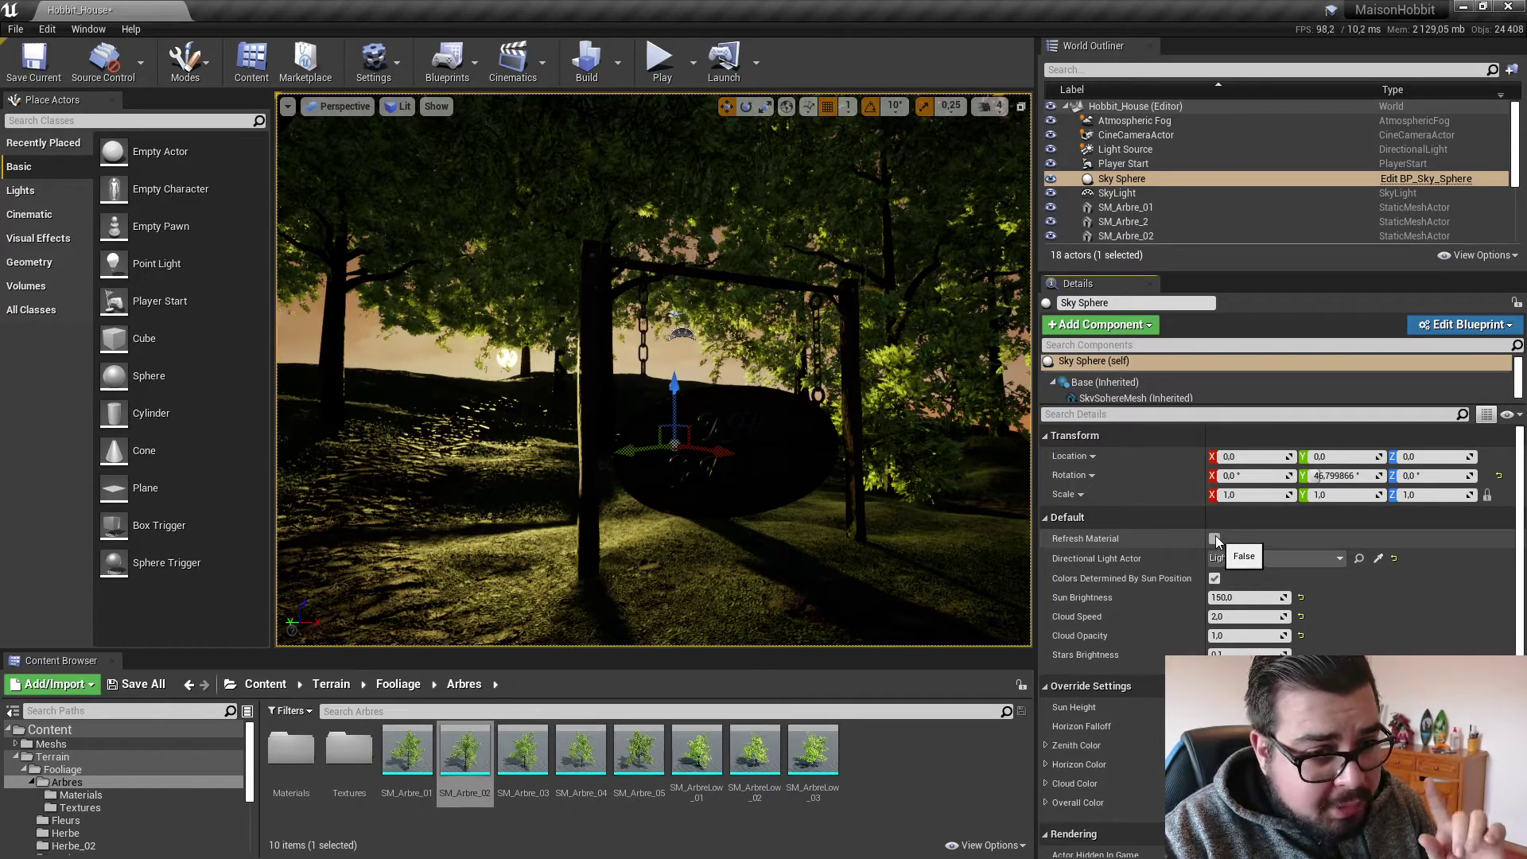
# Compare Z rotations of 15° and 10° on the Light Source, then settle on 15°.
pyautogui.click(1138, 150)
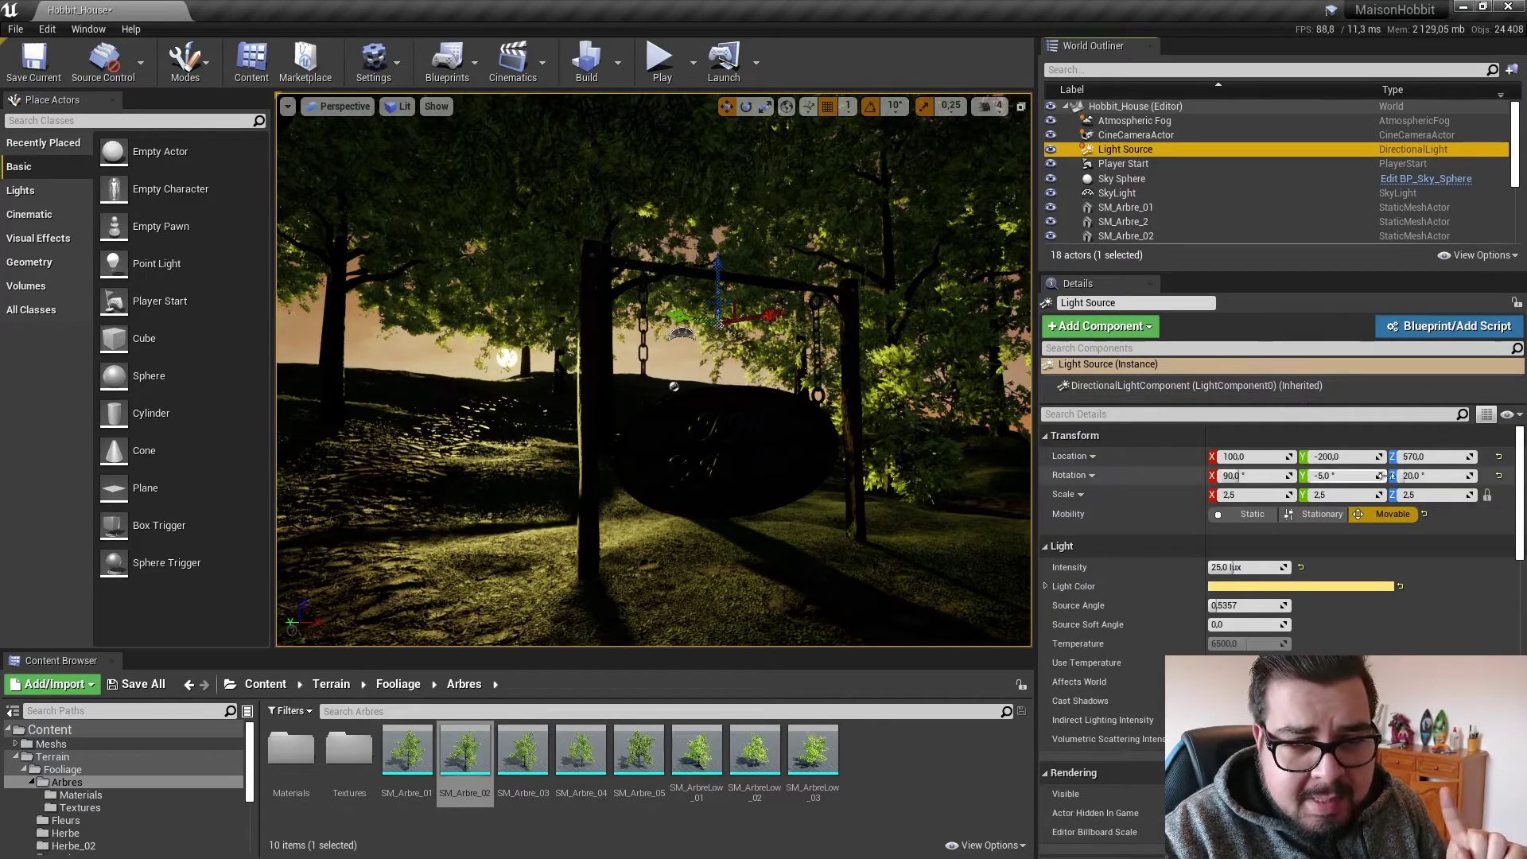
pyautogui.click(1414, 476)
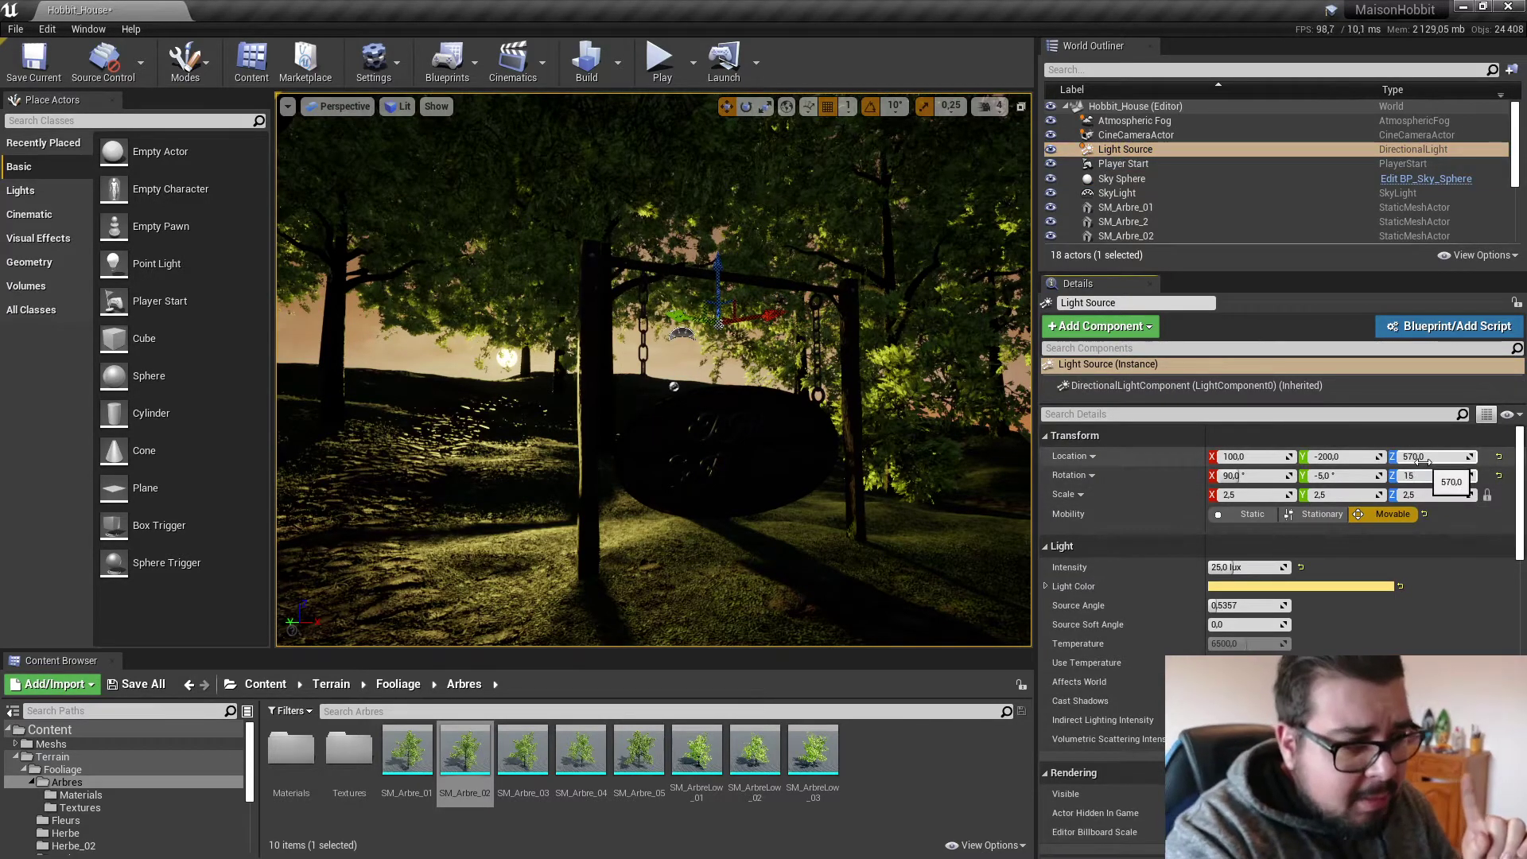
pyautogui.press('Return')
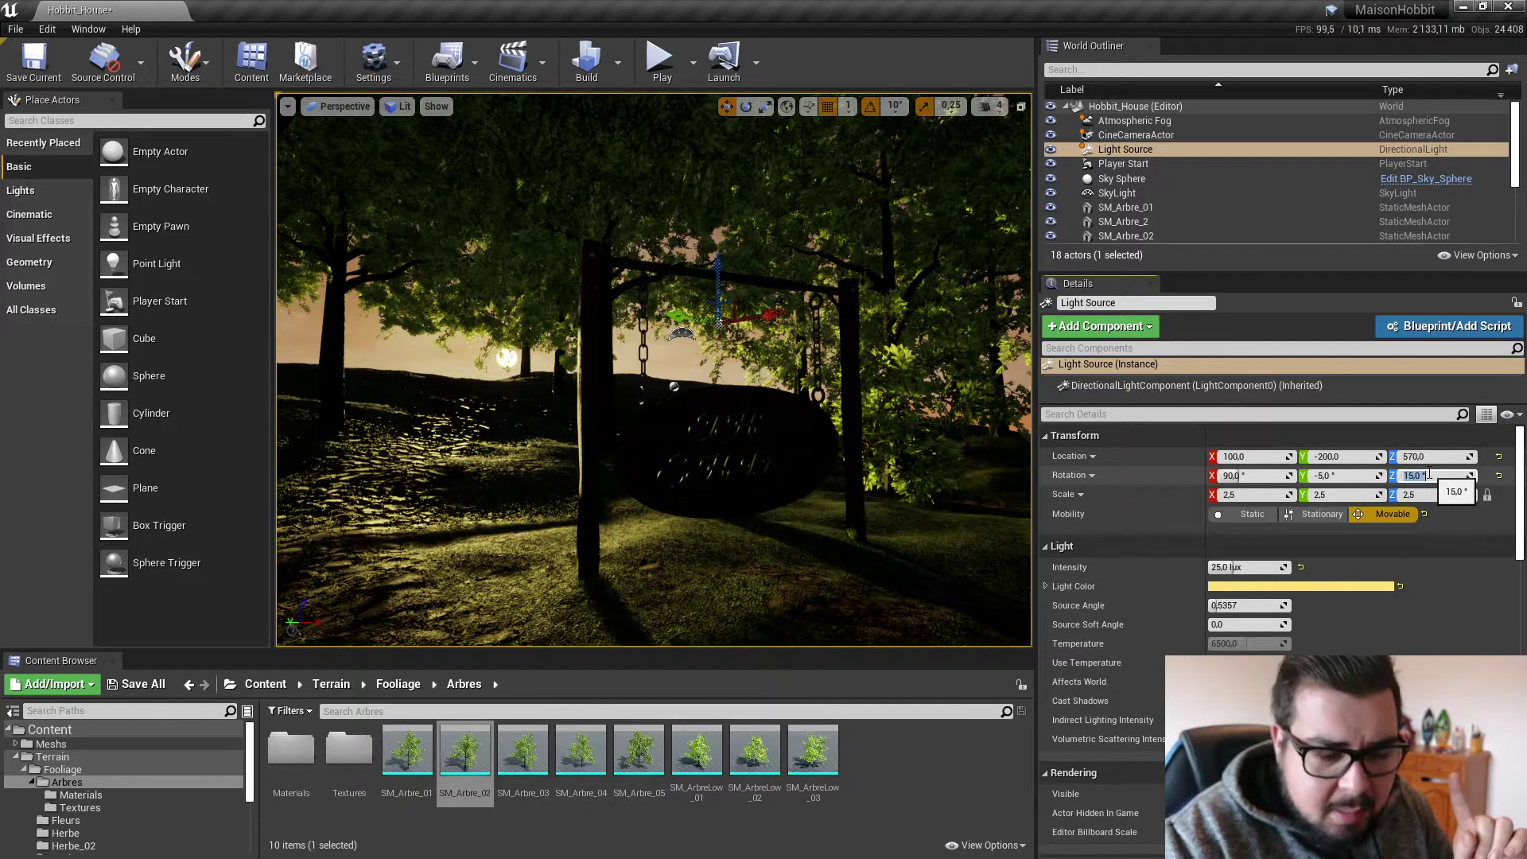
pyautogui.write('10')
pyautogui.press('Return')
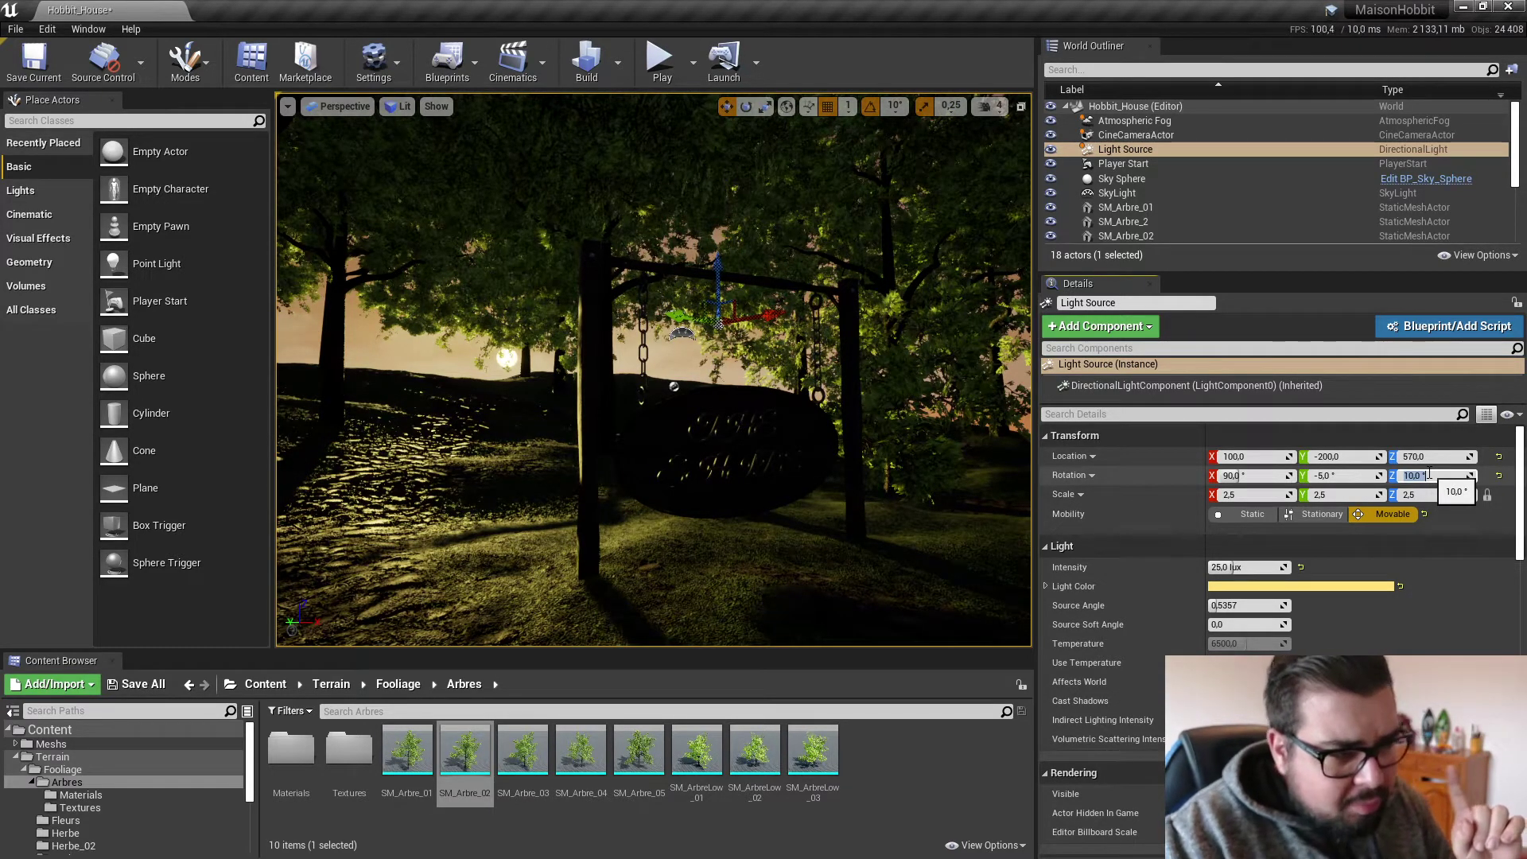
pyautogui.click(1429, 475)
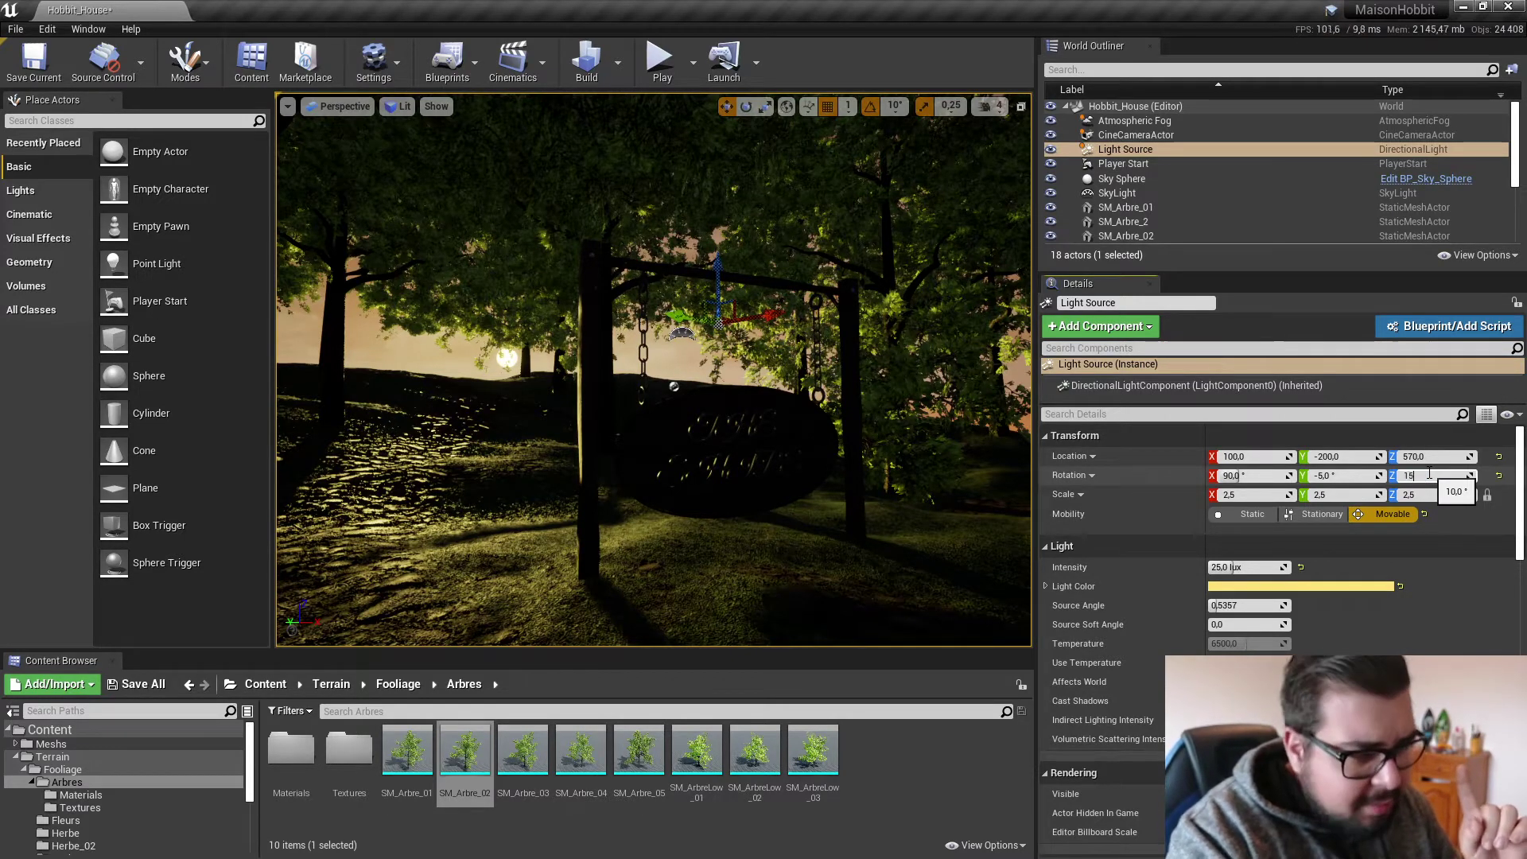
pyautogui.press('Return')
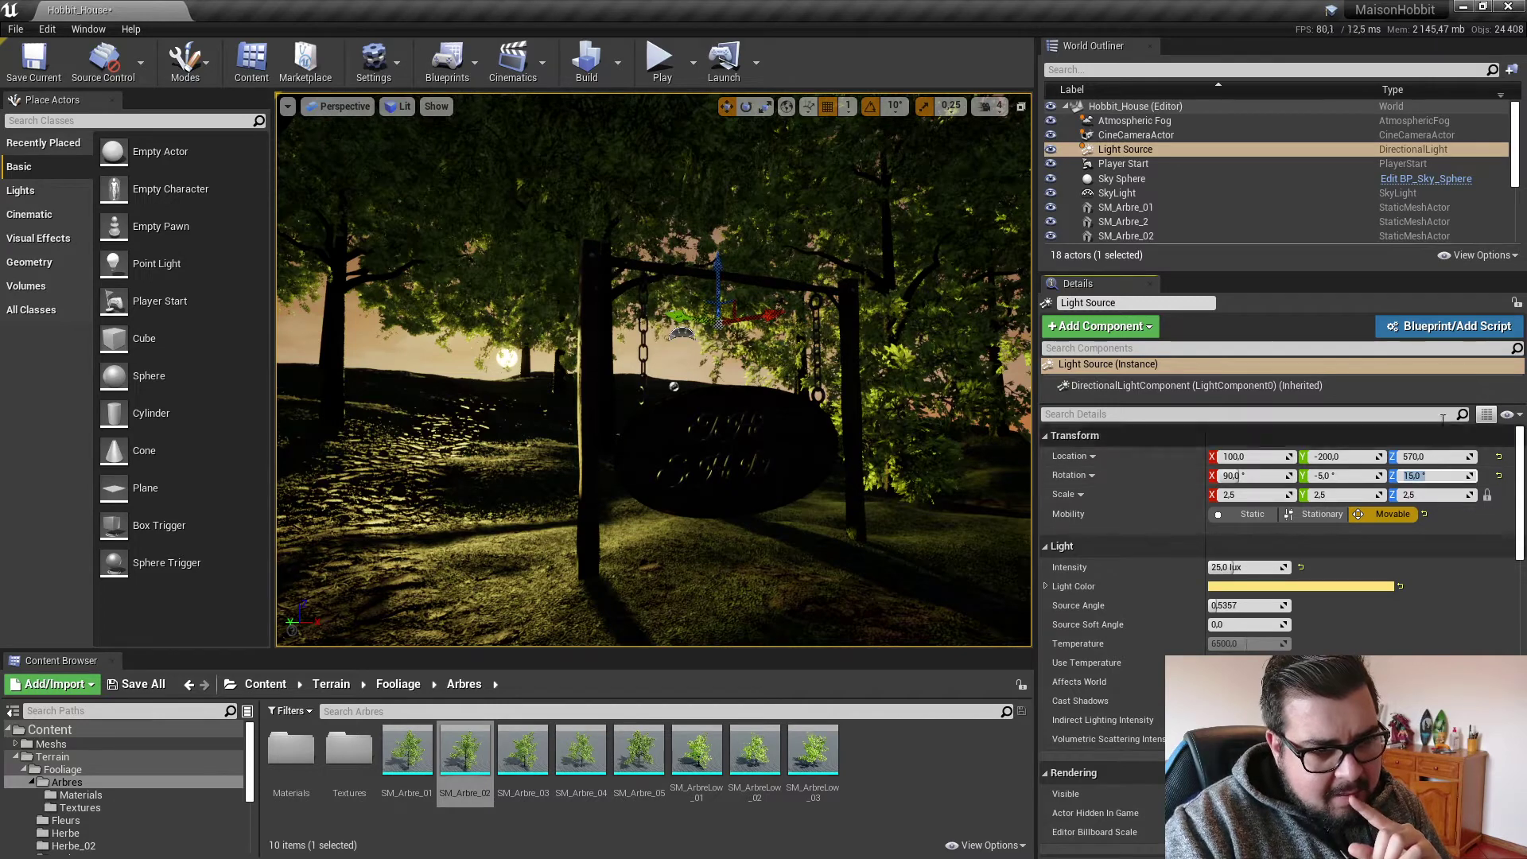
# Refresh the Sky Sphere material to match the rotated light and set its Sun Brightness to 300.
pyautogui.click(1122, 179)
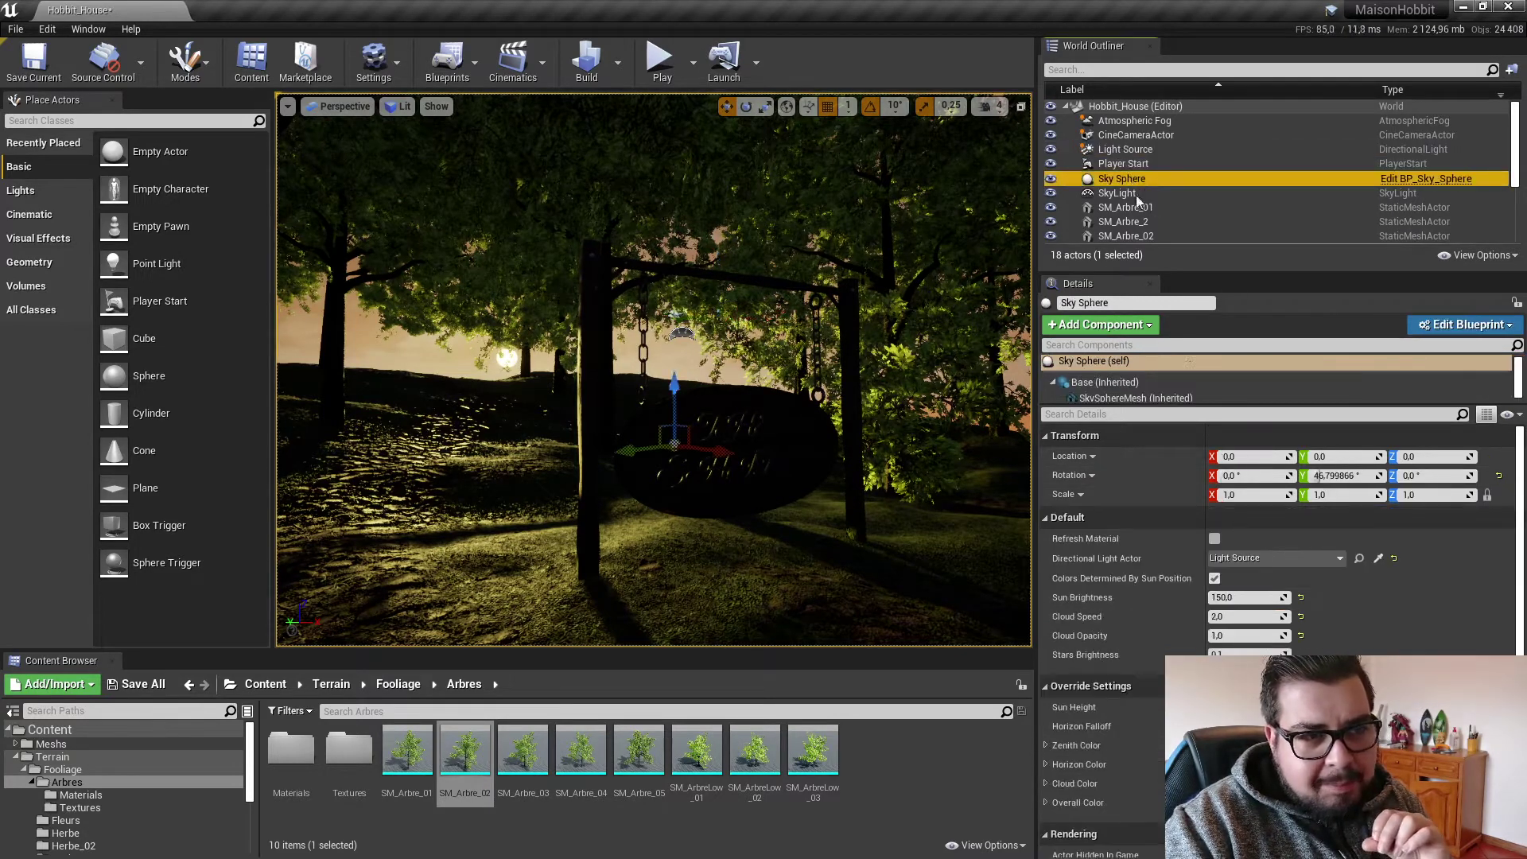
pyautogui.click(1214, 539)
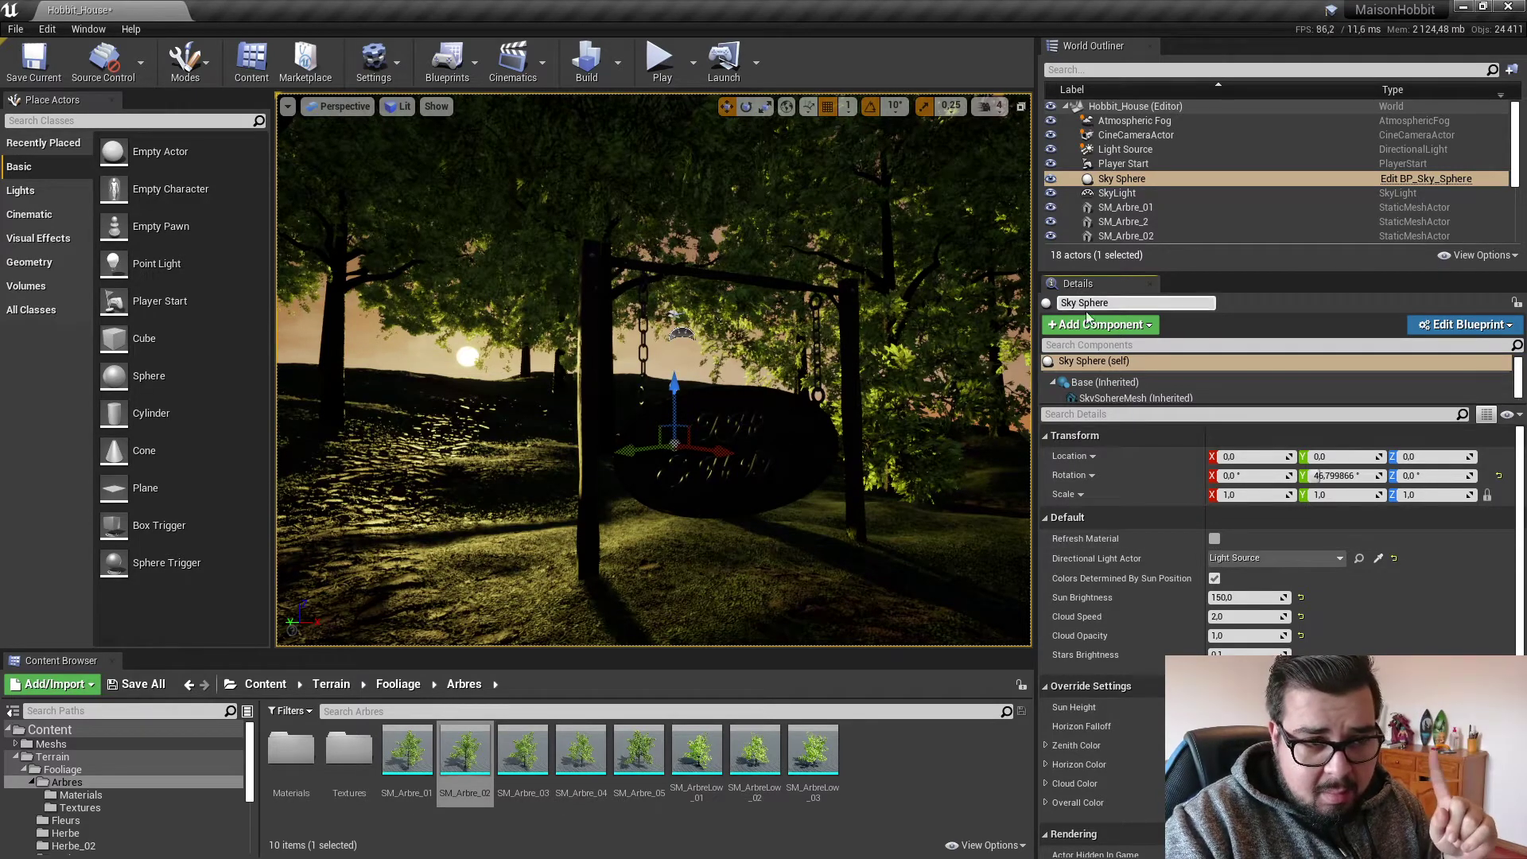
pyautogui.click(1239, 596)
pyautogui.write('30')
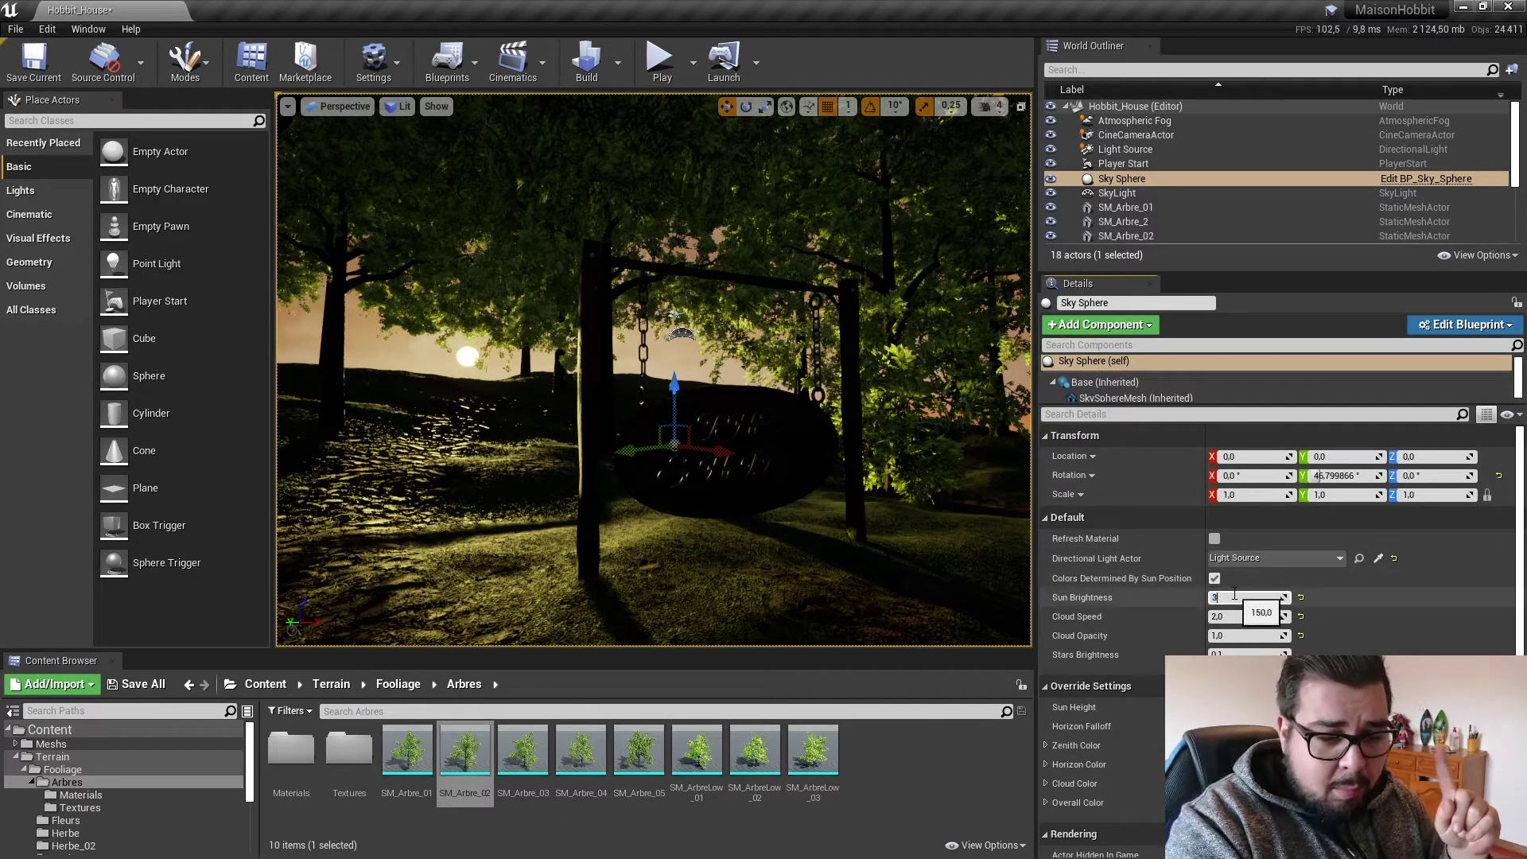
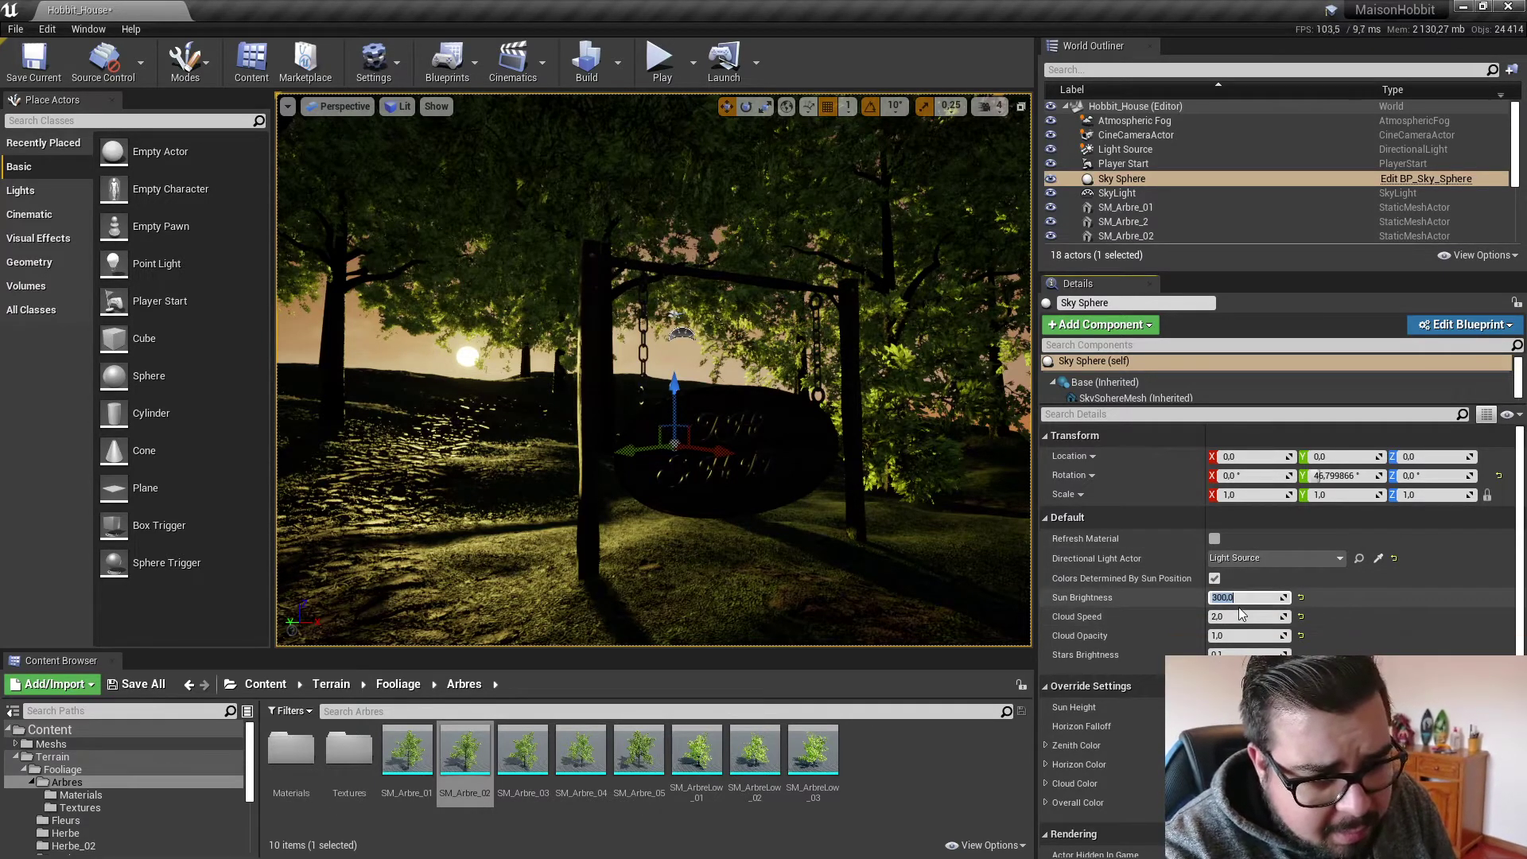
# Play the level, fly around the terrain, trees and hanging sign to examine the lighting in game, and stop the preview.
pyautogui.click(660, 62)
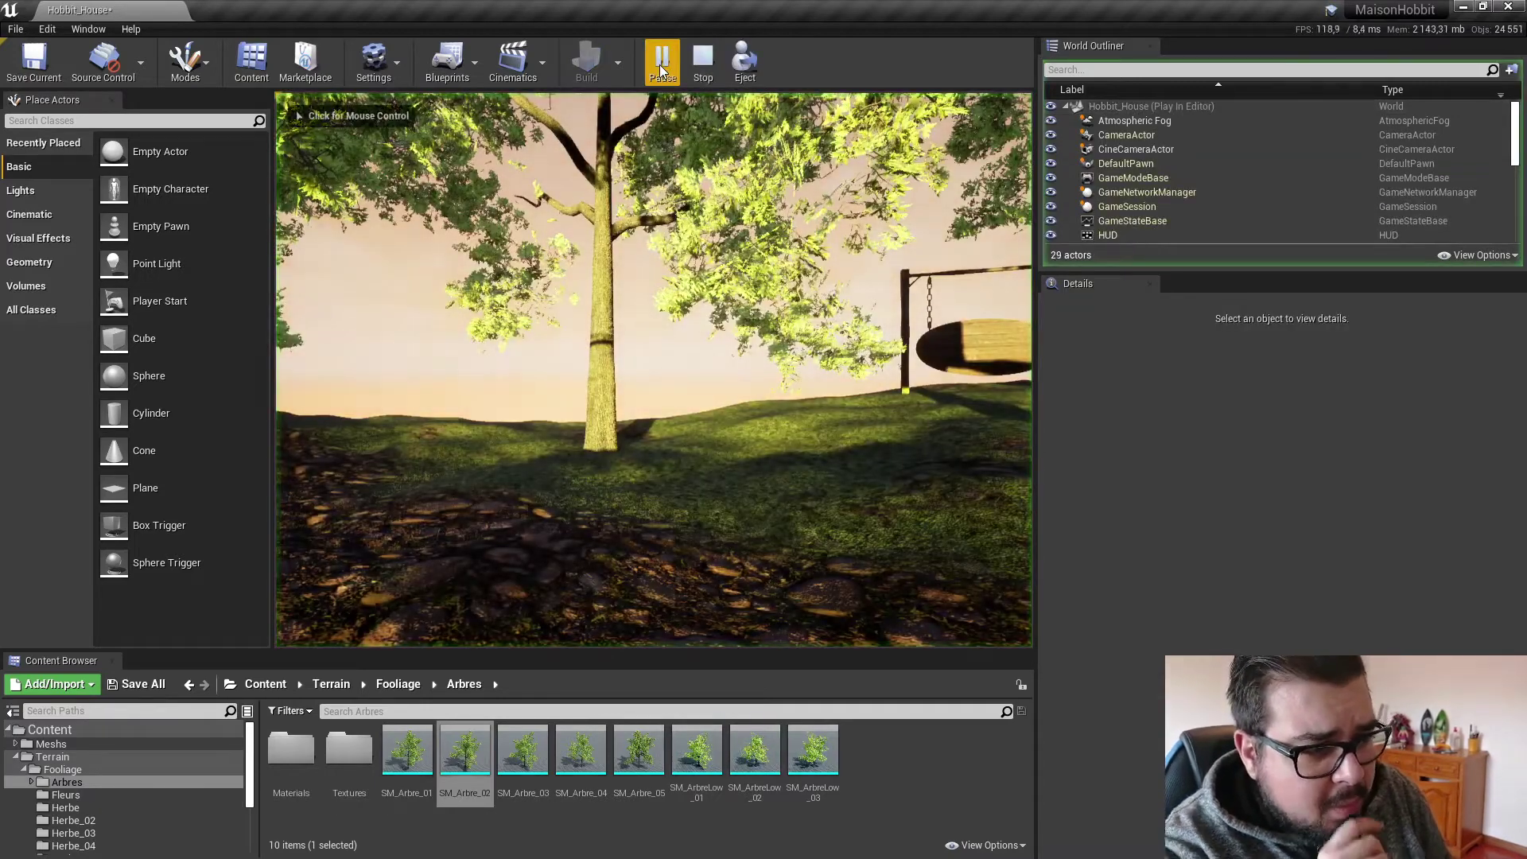
pyautogui.click(692, 379)
pyautogui.press('q')
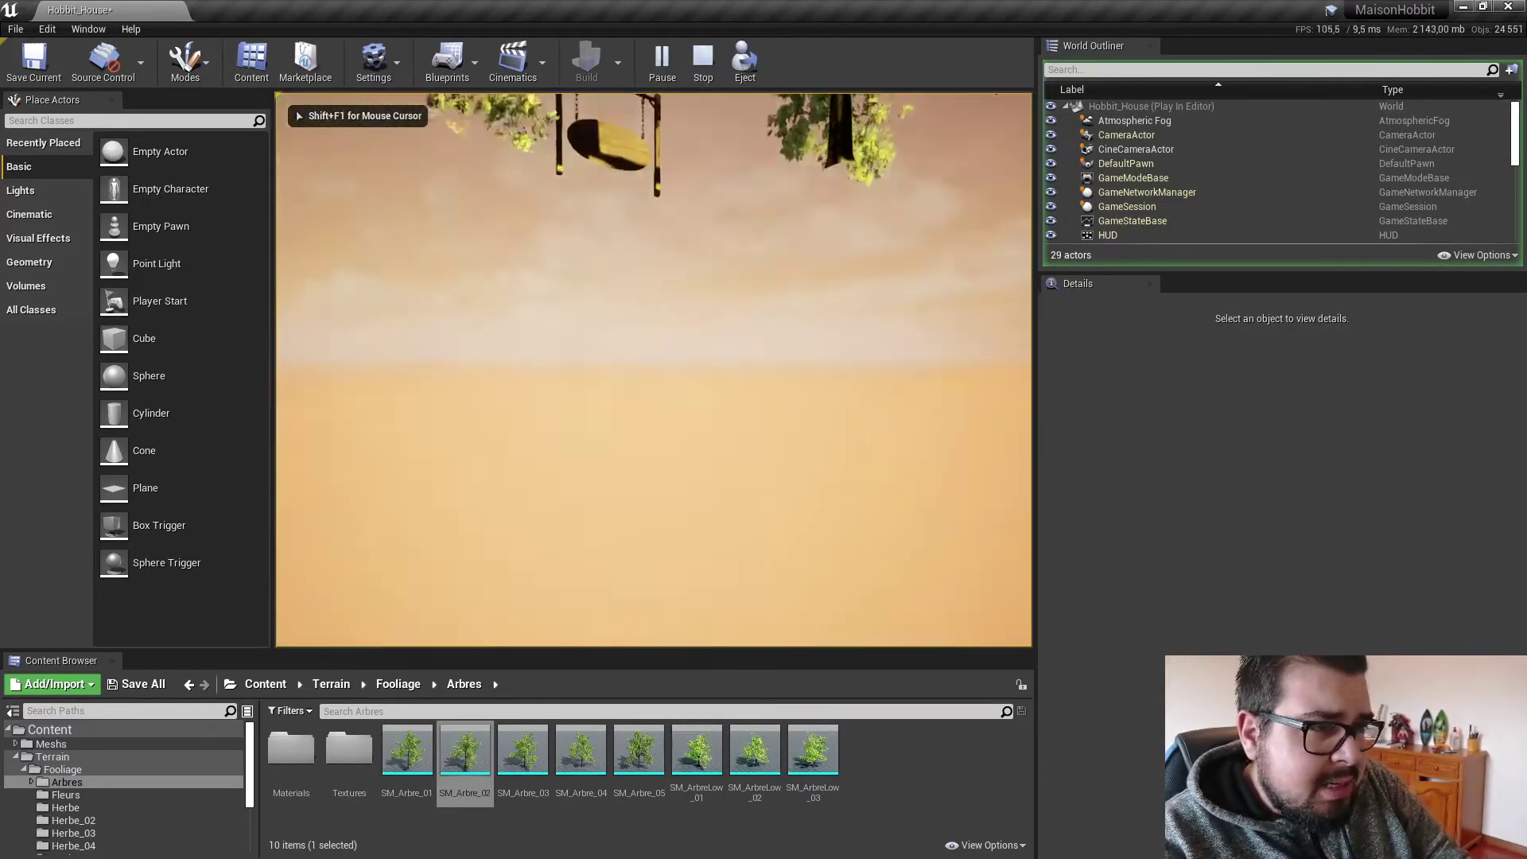
pyautogui.press('e')
pyautogui.press('q')
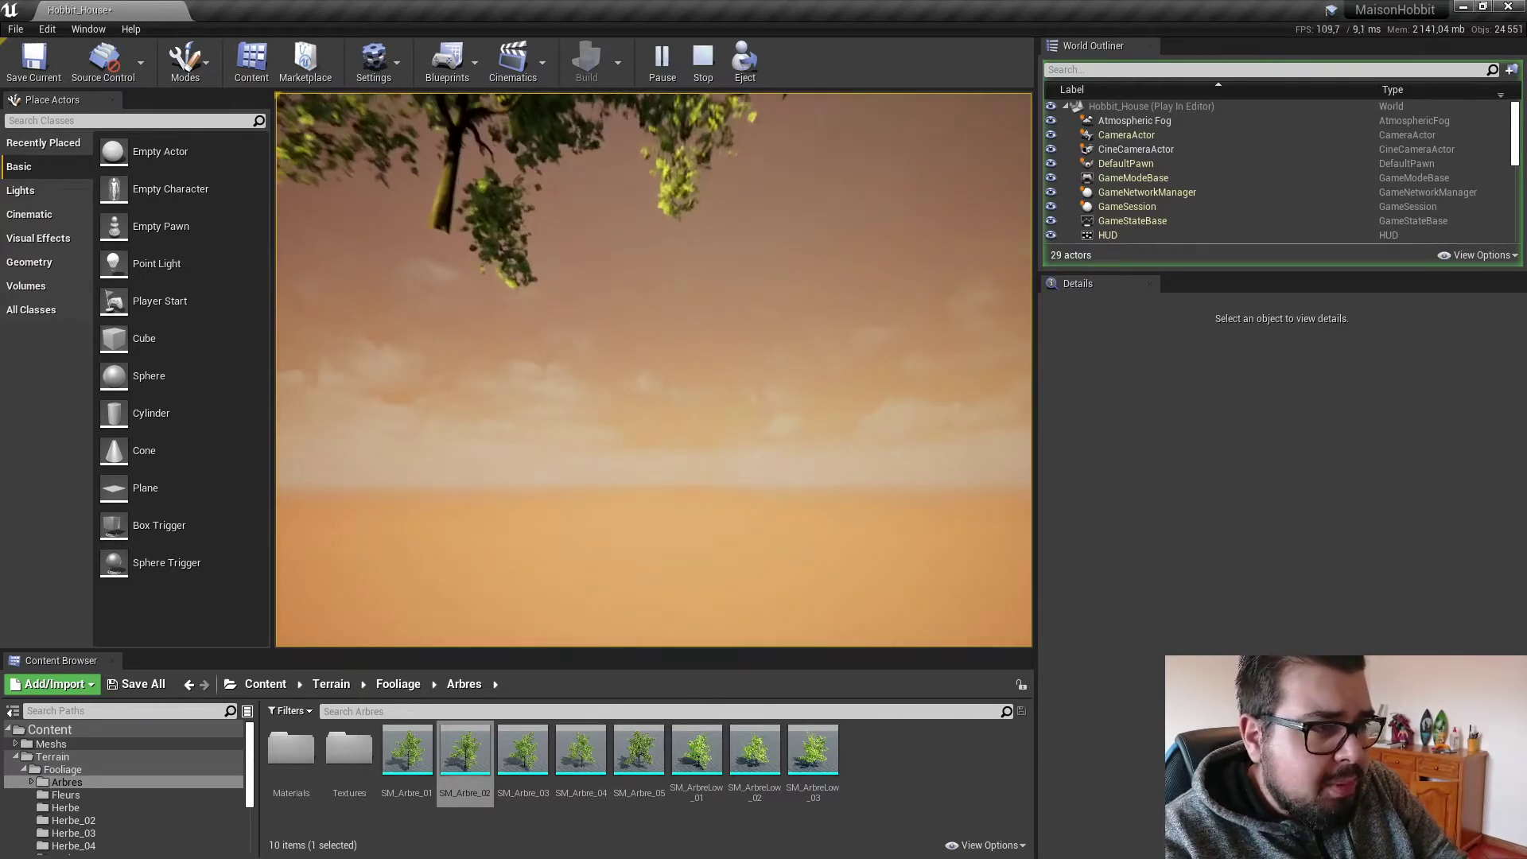
pyautogui.press('w')
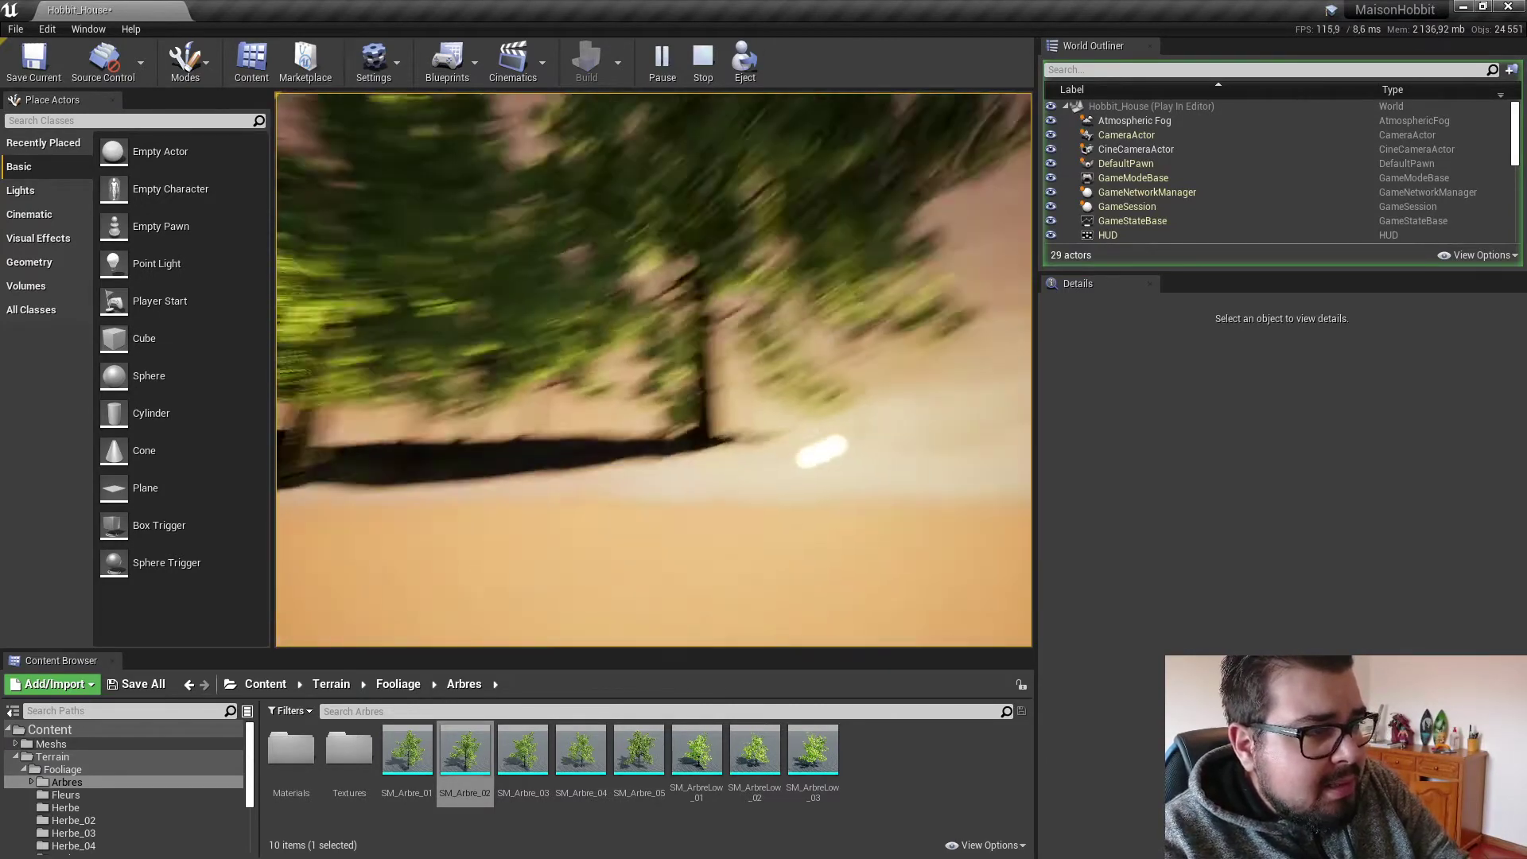
pyautogui.press('d')
pyautogui.press('e')
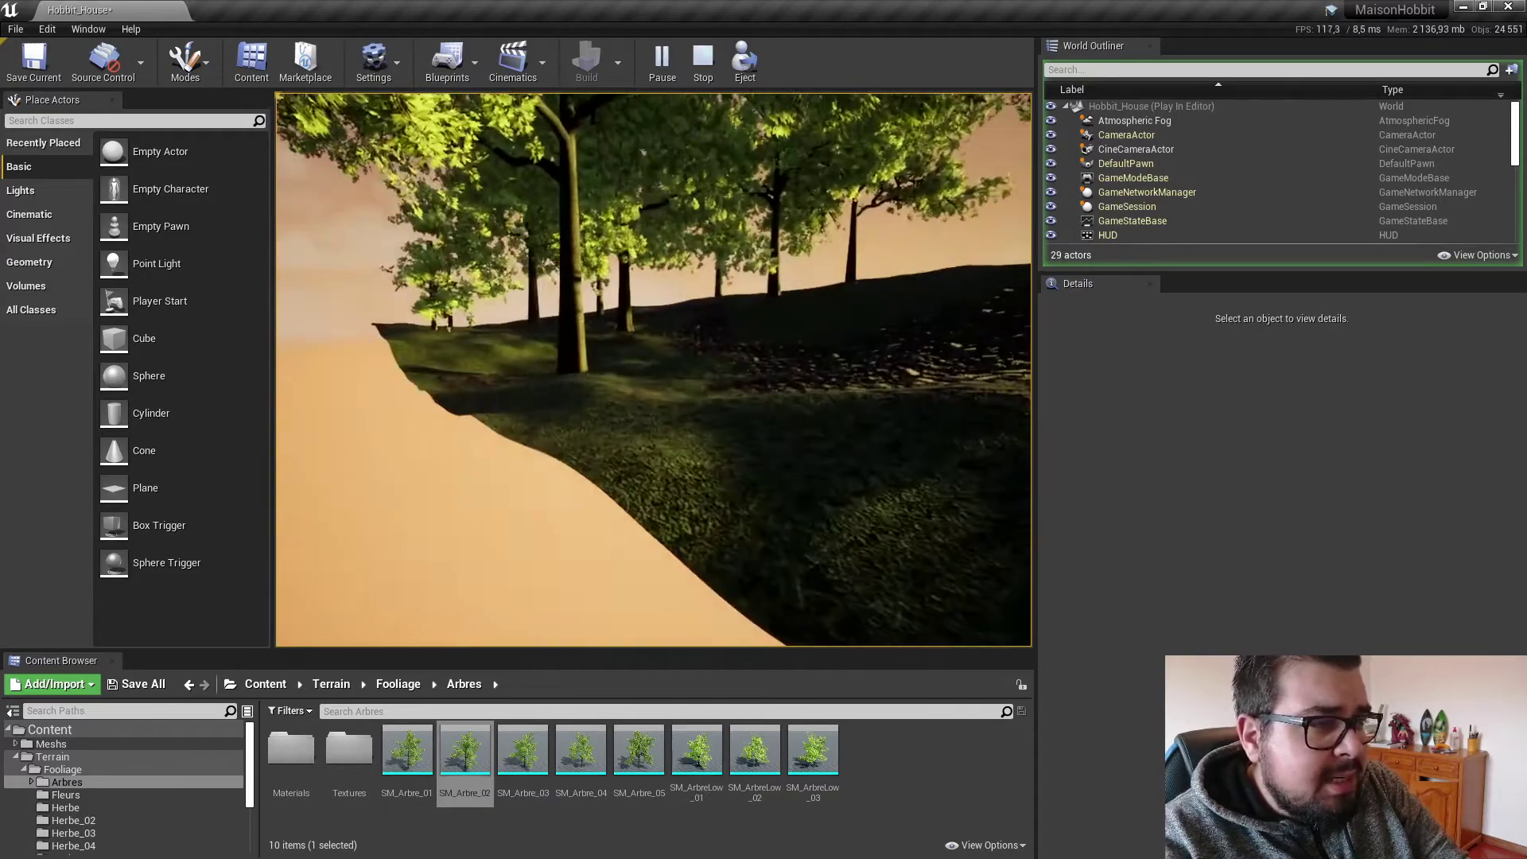
pyautogui.press('q')
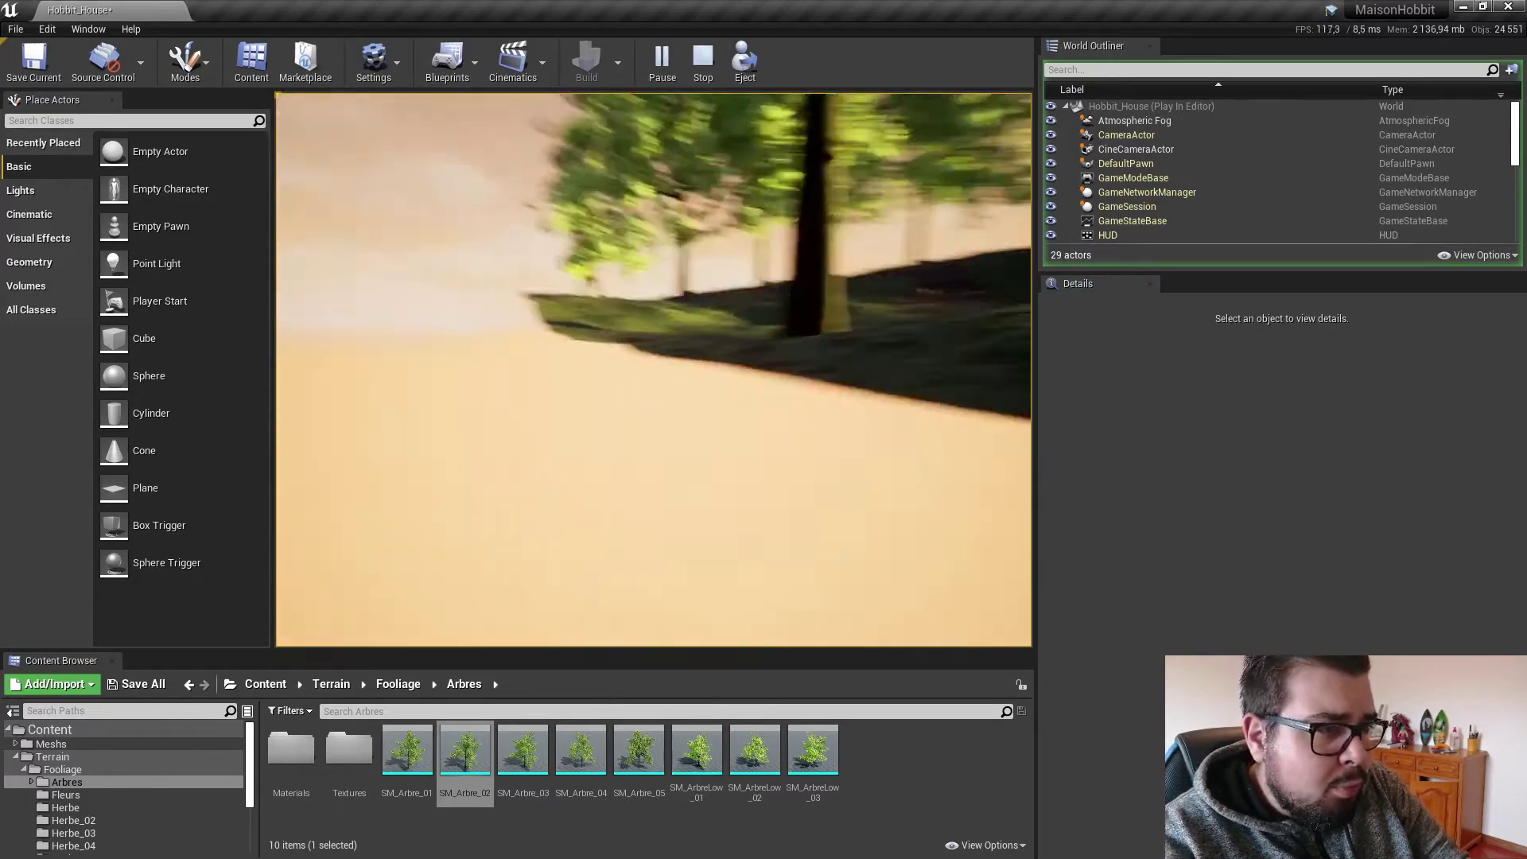
pyautogui.press('q')
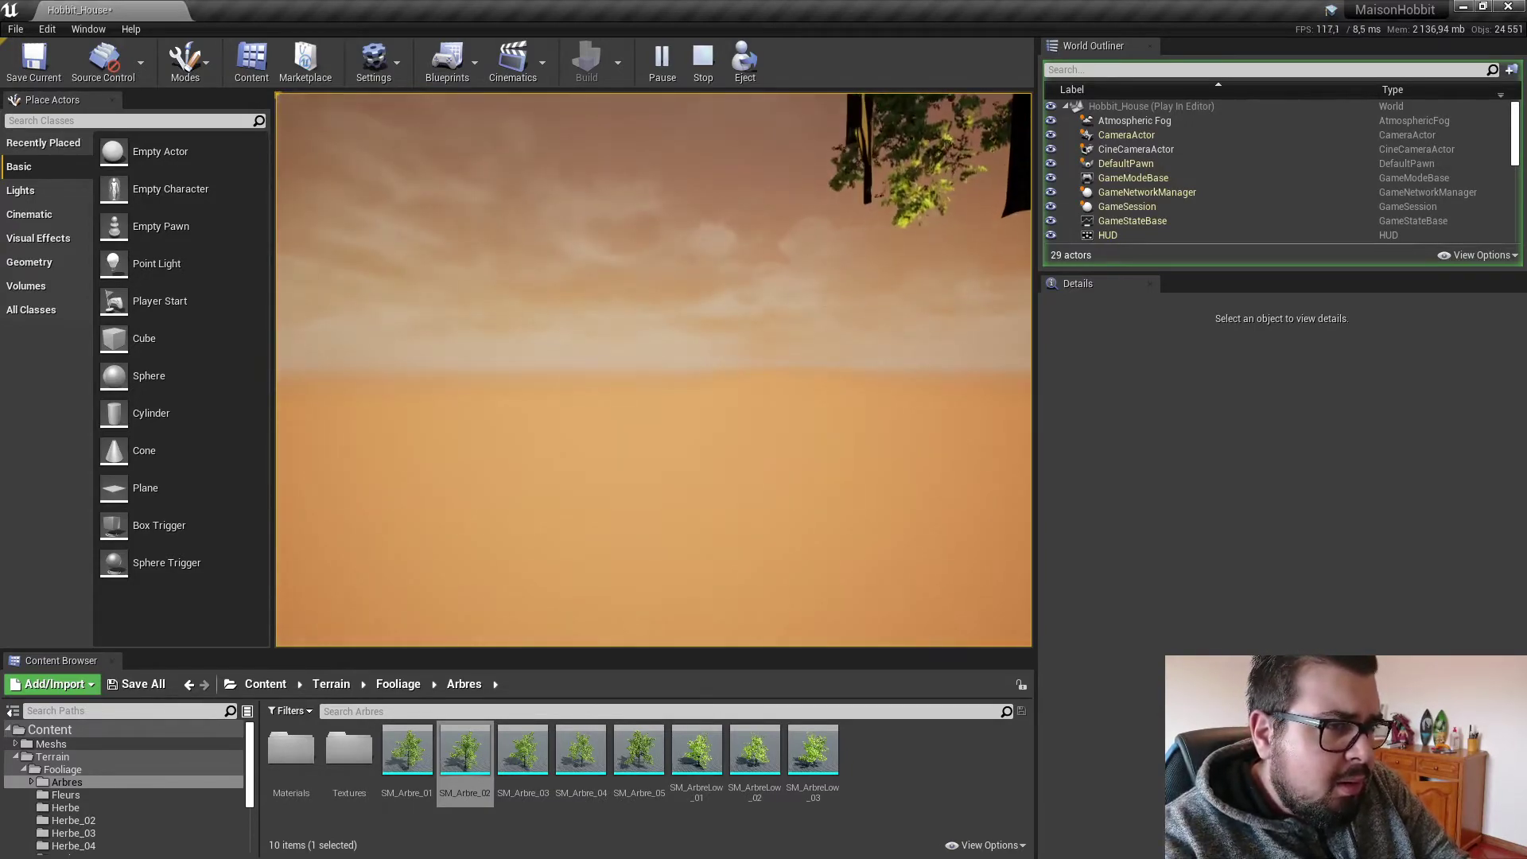
pyautogui.press('e')
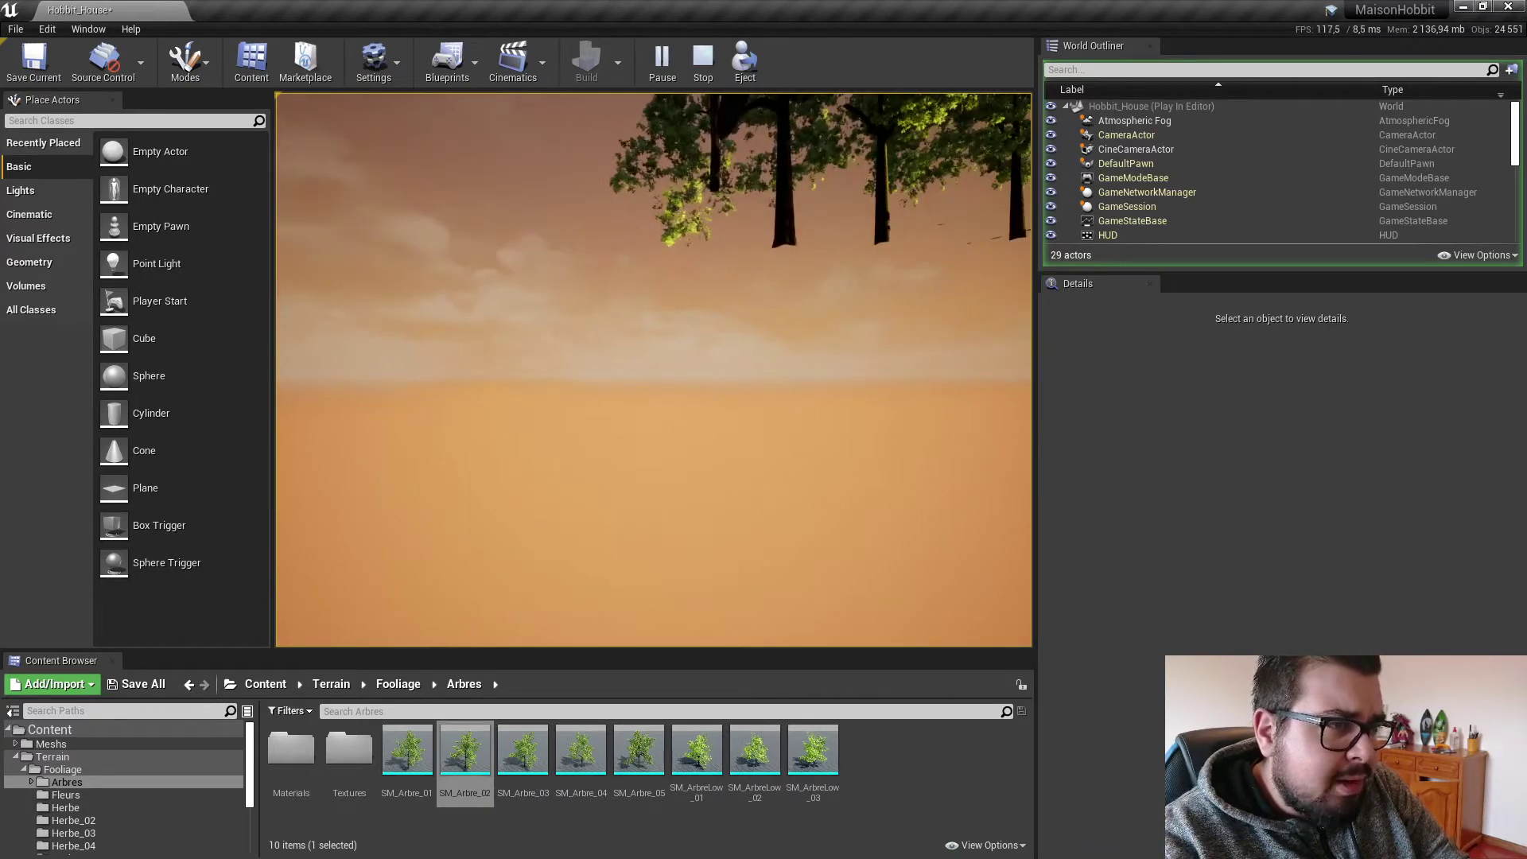
pyautogui.press('e')
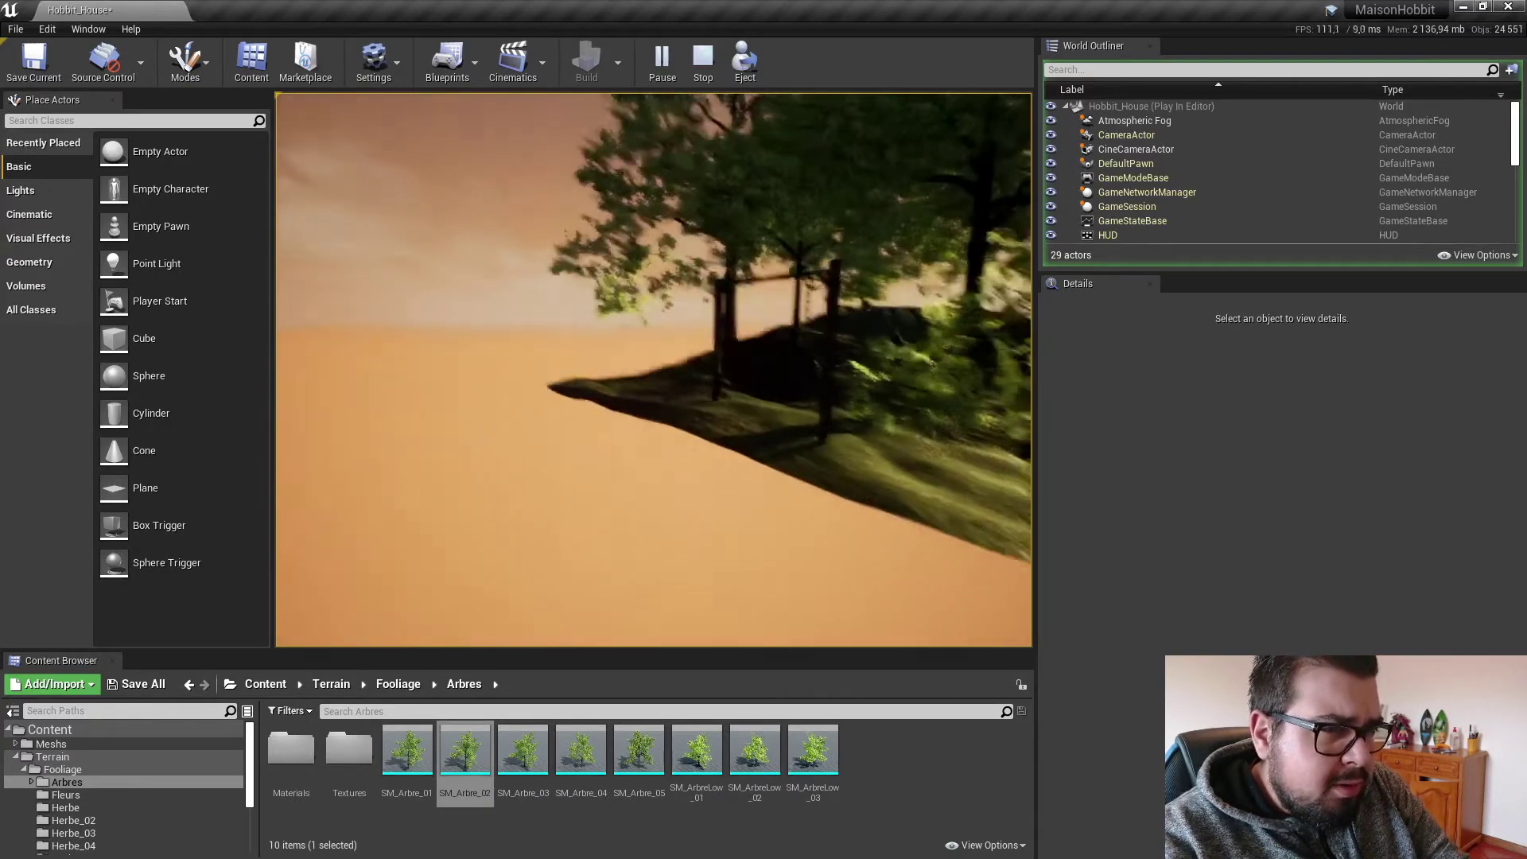
pyautogui.press('w')
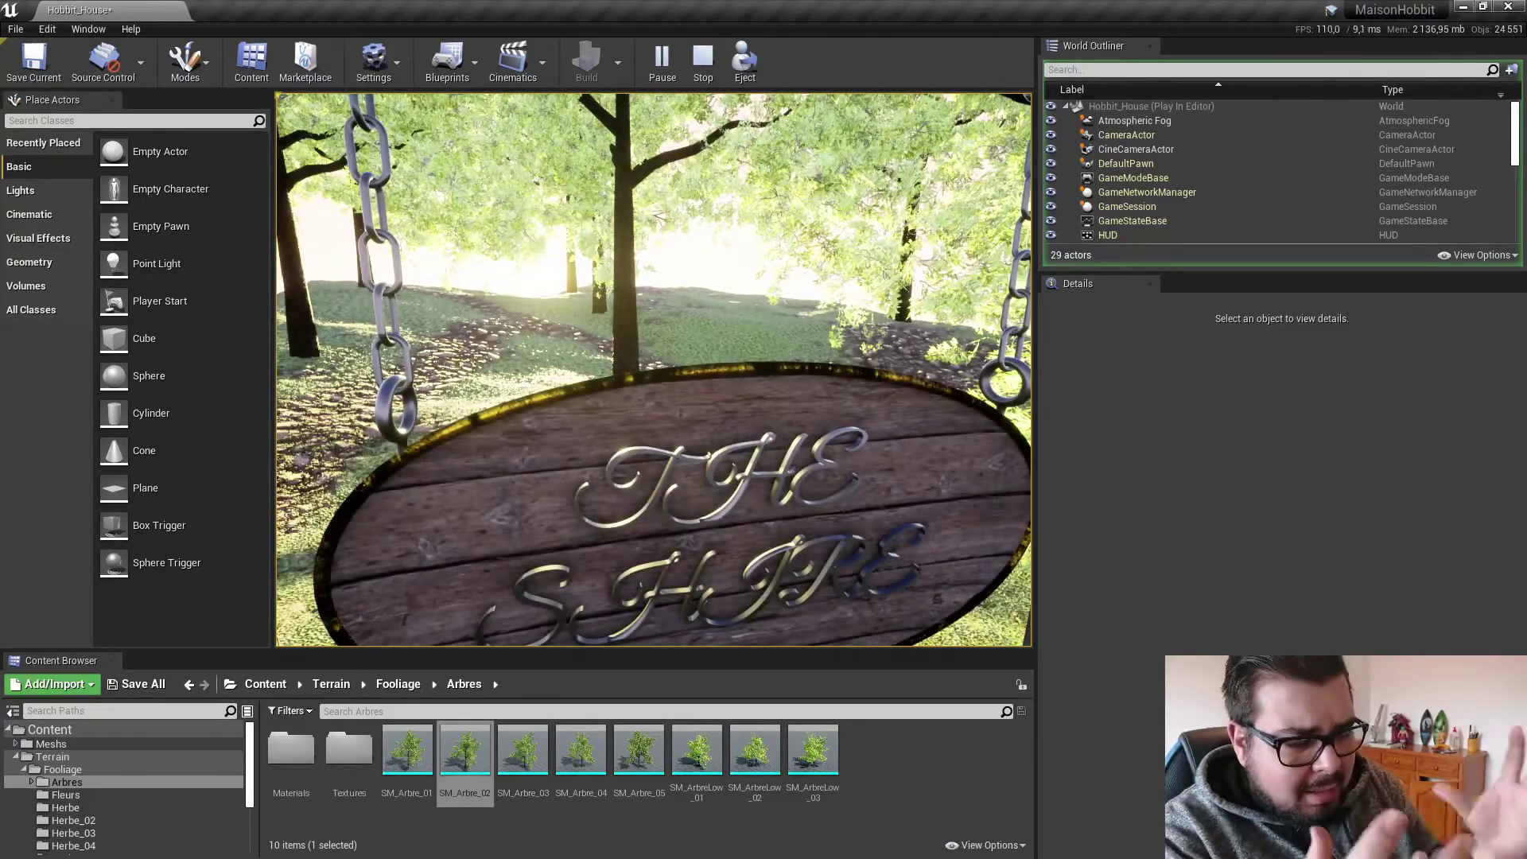
pyautogui.press('Escape')
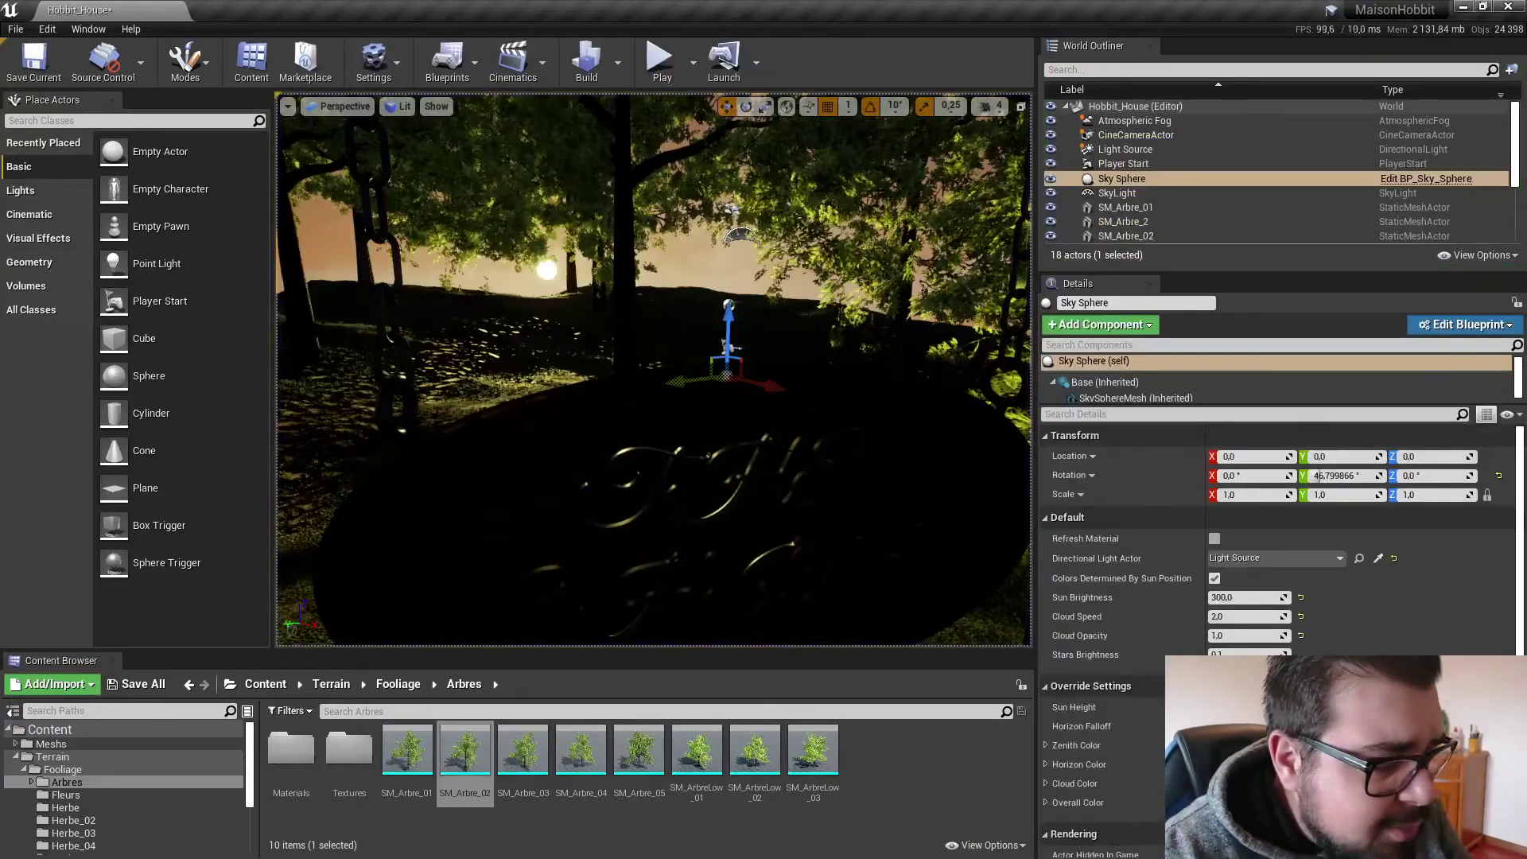
# Change the SkyLight's mobility to Movable while viewing the path and the sign.
pyautogui.moveTo(652, 370); pyautogui.dragTo(708, 438, button='right')
pyautogui.press('a')
pyautogui.press('a')
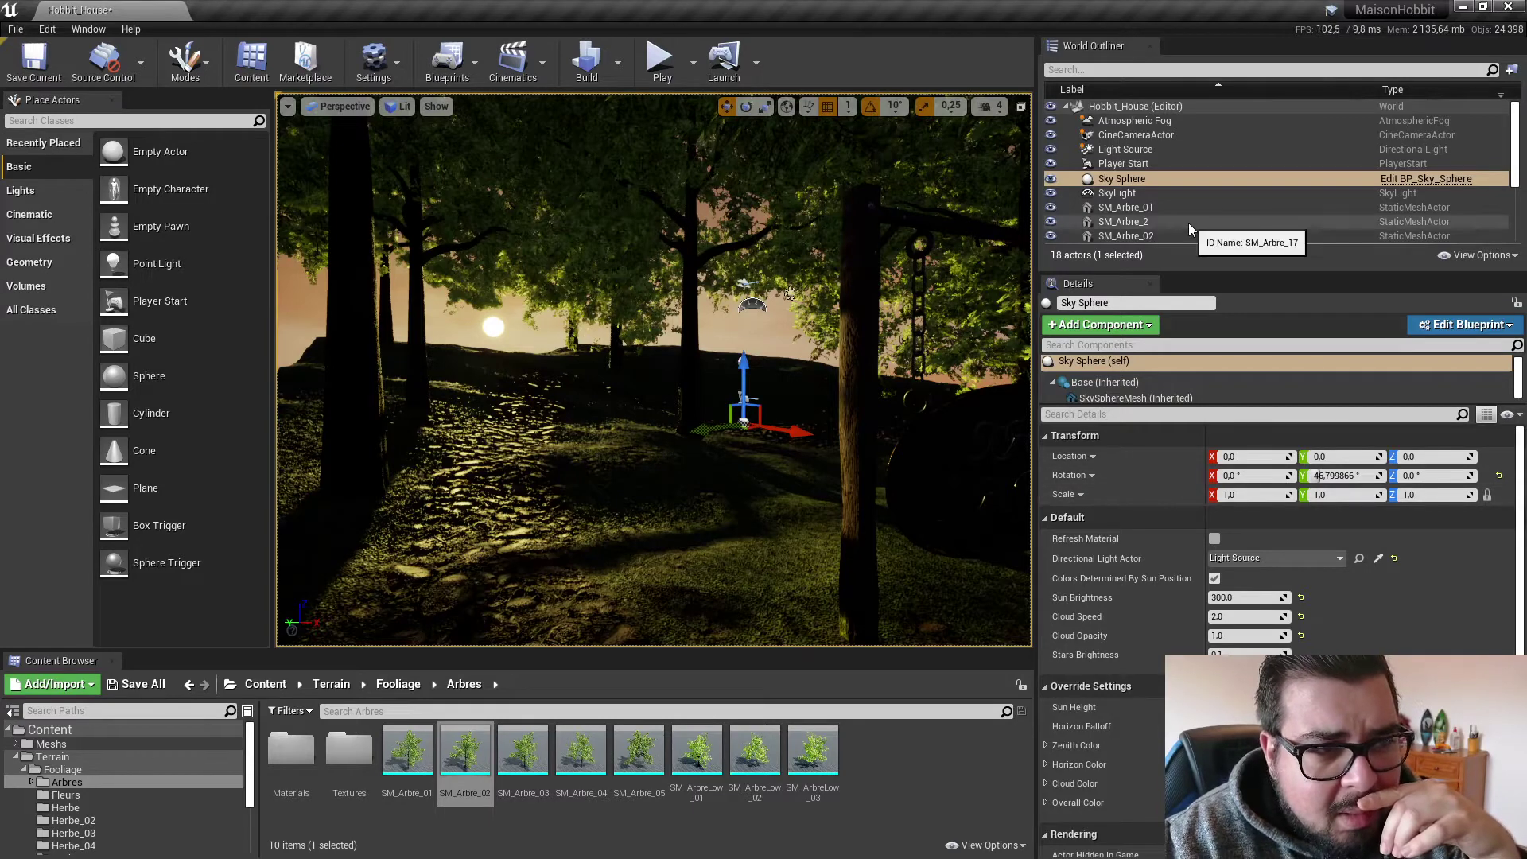
pyautogui.click(1146, 192)
pyautogui.click(1396, 515)
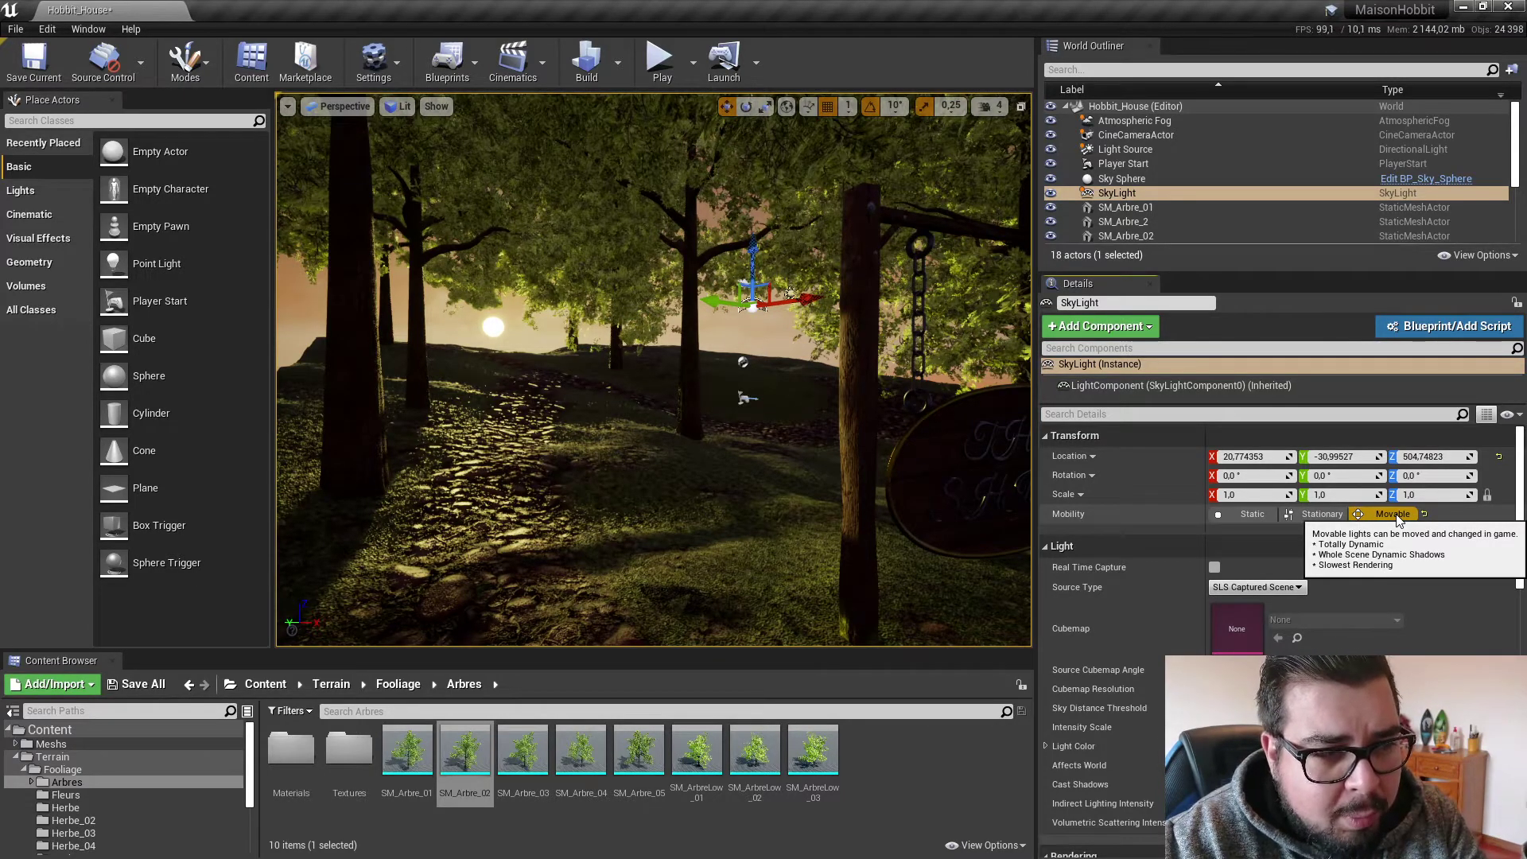
# Set the Light Source's intensity to 15 lux and reopen the intensity value for editing.
pyautogui.click(1132, 180)
pyautogui.click(1137, 149)
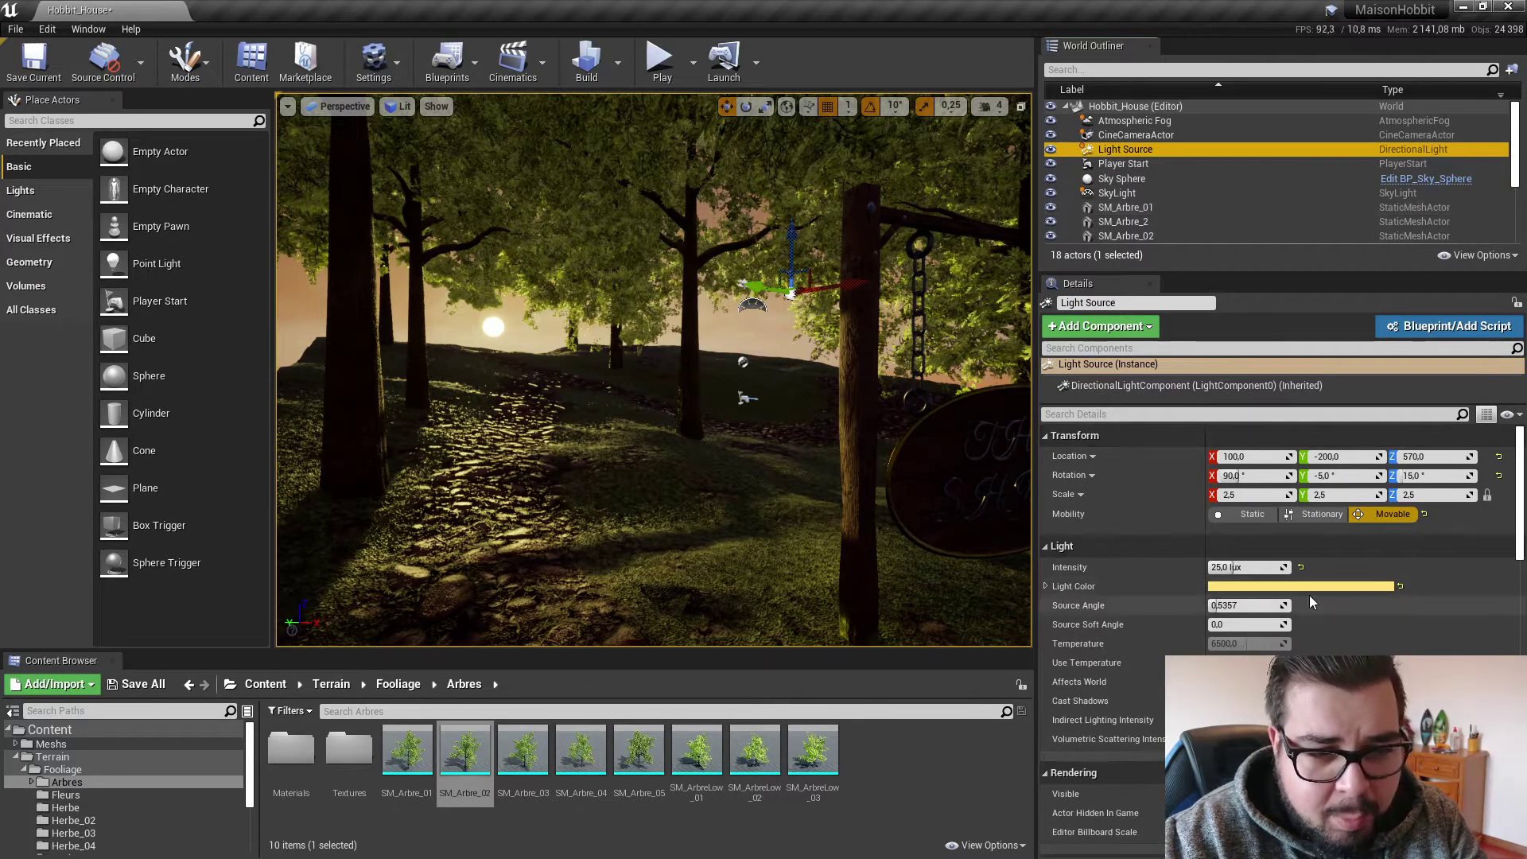
pyautogui.click(1237, 567)
pyautogui.write('15')
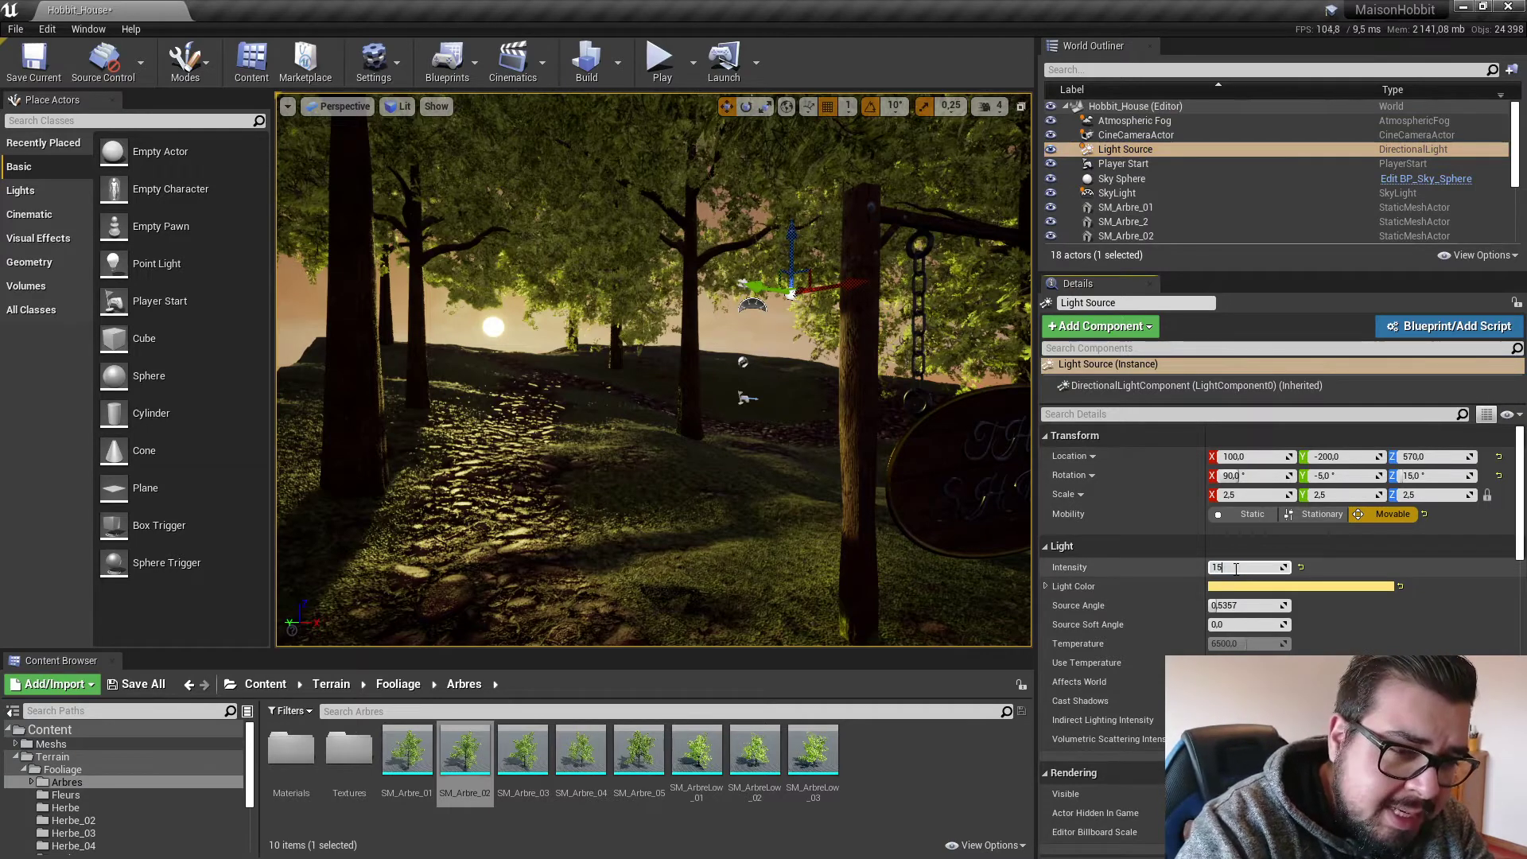
pyautogui.press('Return')
pyautogui.click(1237, 569)
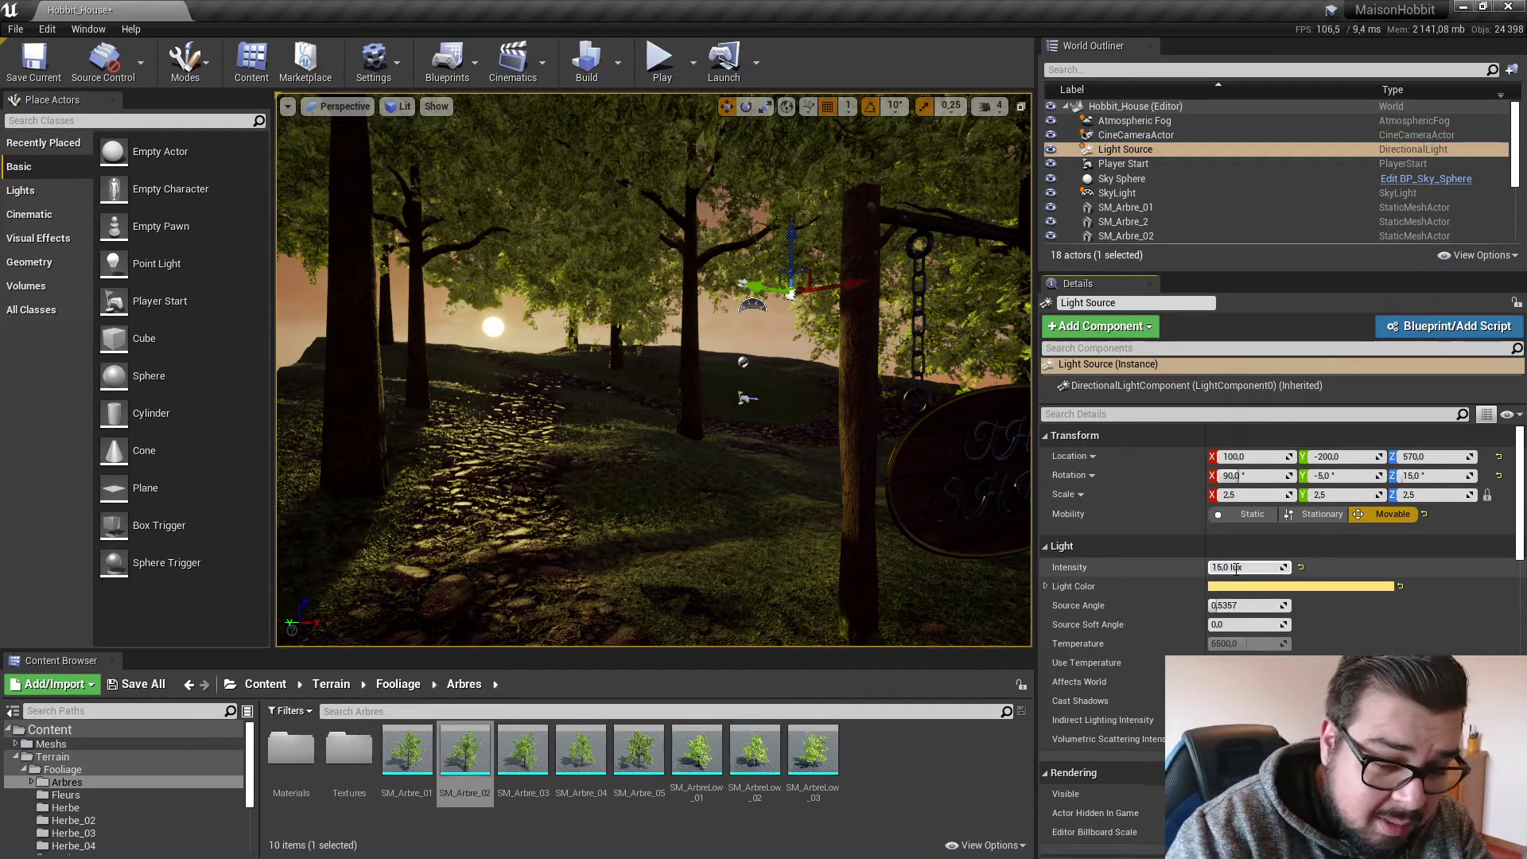
# Try intensities of 5 and 15 lux on the Light Source directional light, and settle on 20 lux.
pyautogui.press('Home')
pyautogui.press('Delete')
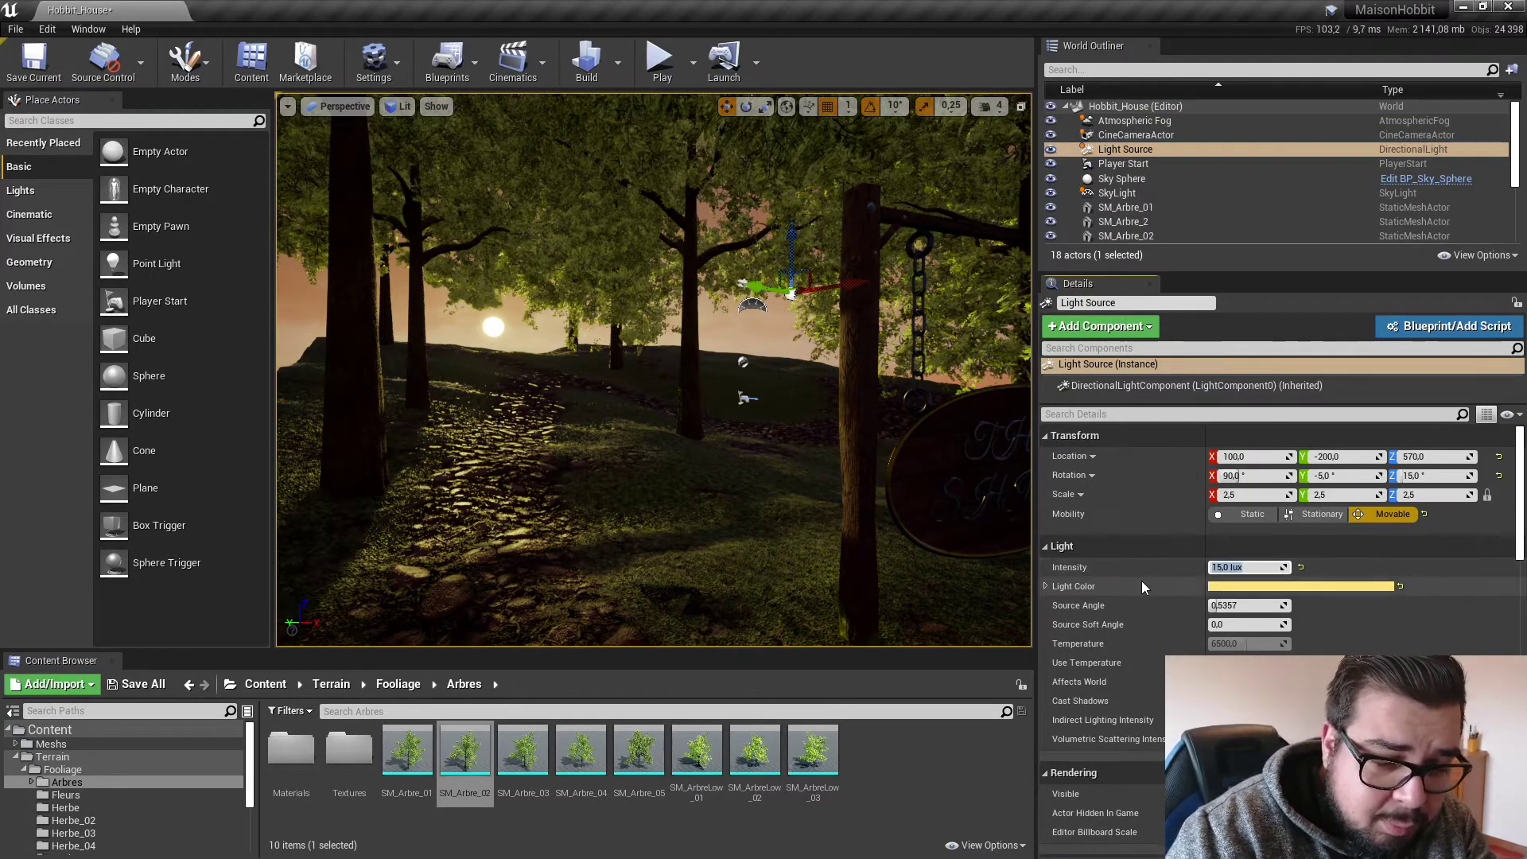
pyautogui.press('Return')
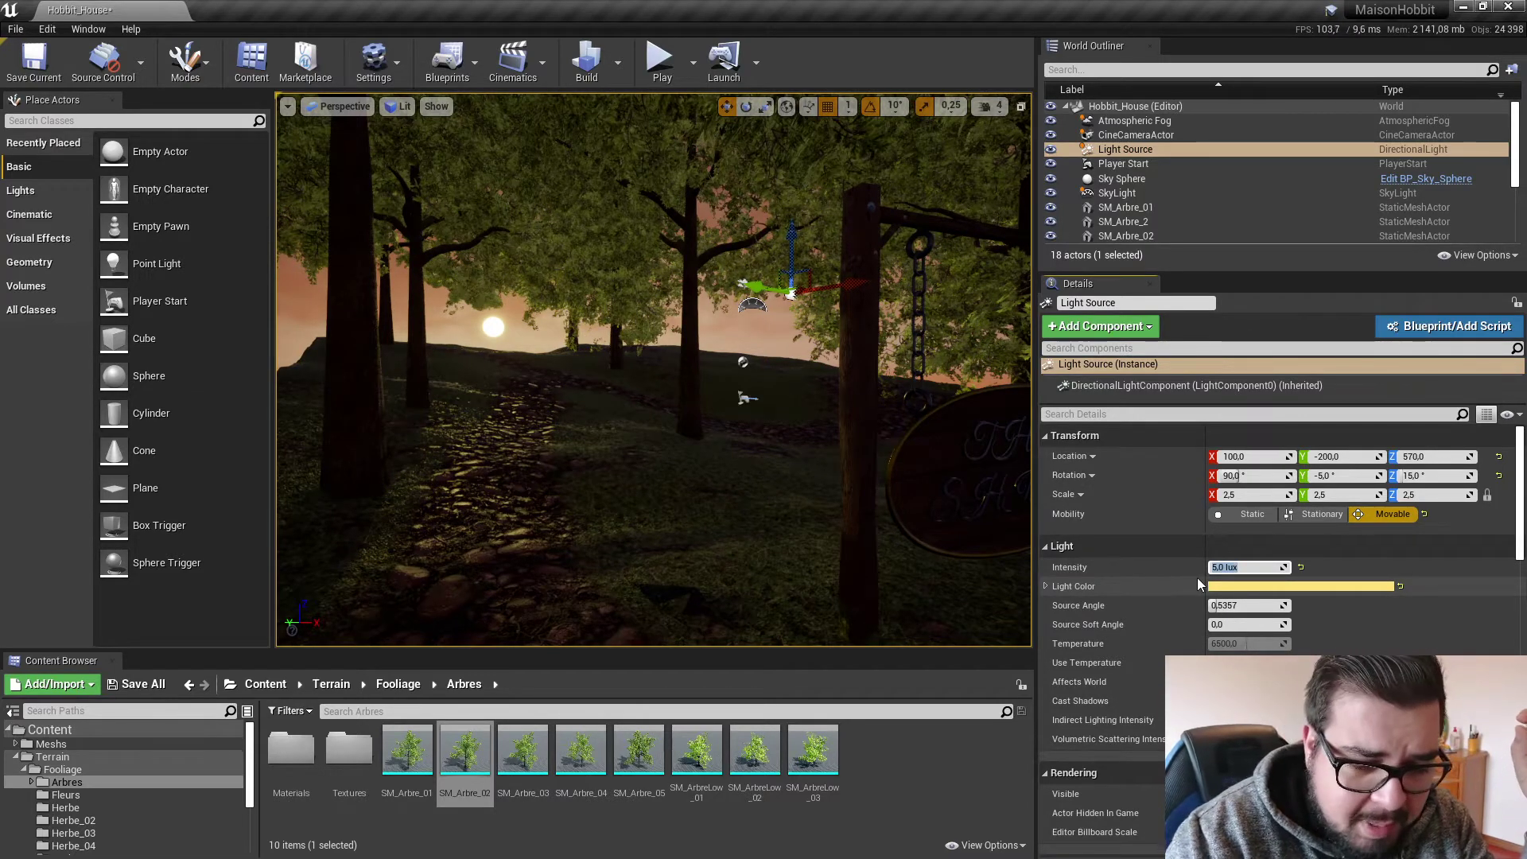
pyautogui.press('Home')
pyautogui.write('1')
pyautogui.press('Return')
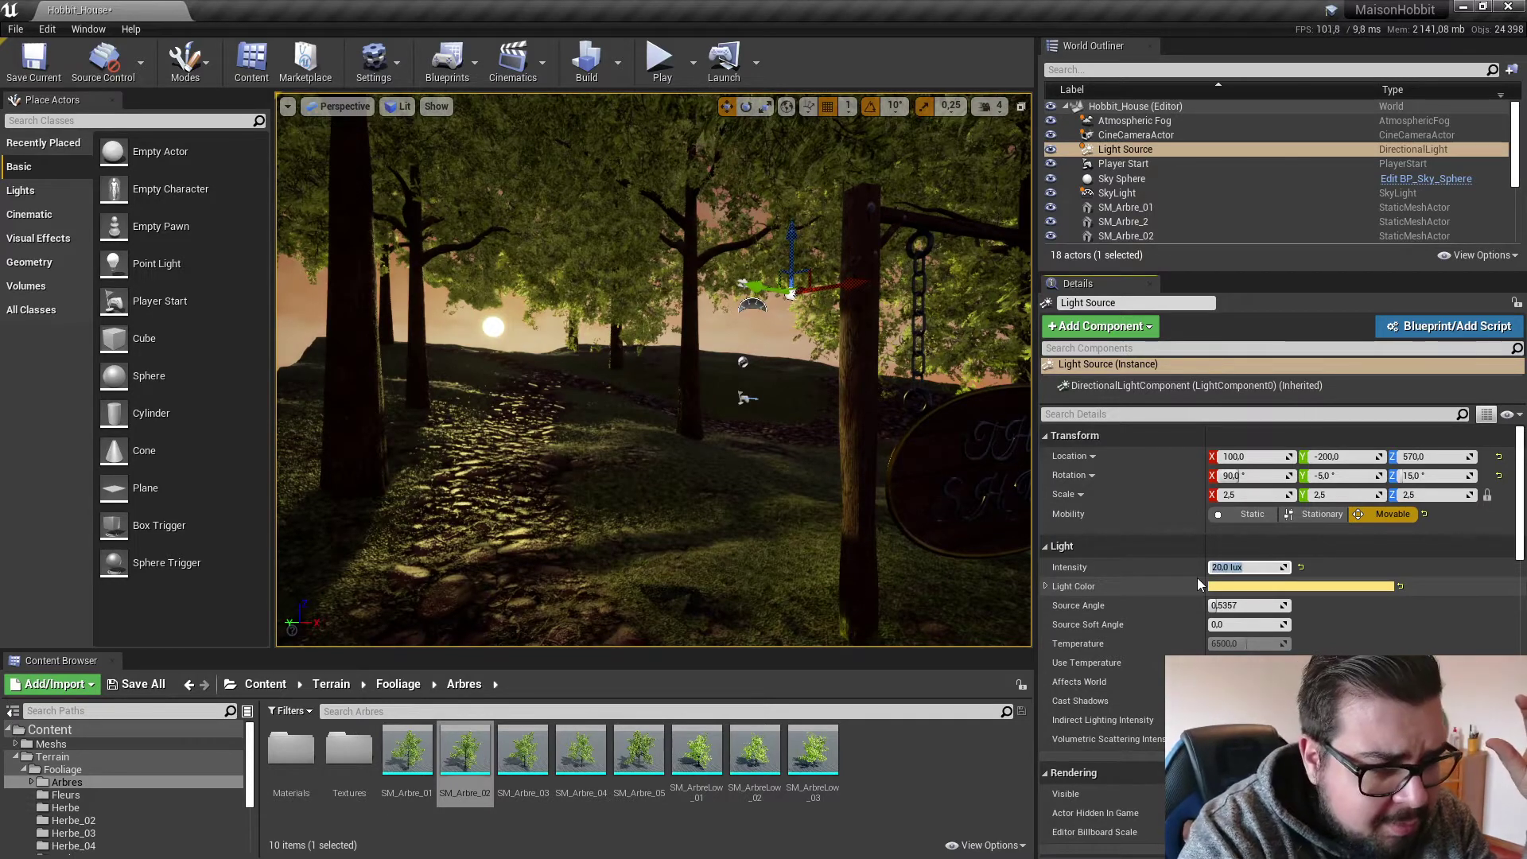
pyautogui.write('20')
pyautogui.press('Return')
# Set the Sky Sphere's sun brightness to 100 after trying 200, and refresh its material.
pyautogui.click(1152, 178)
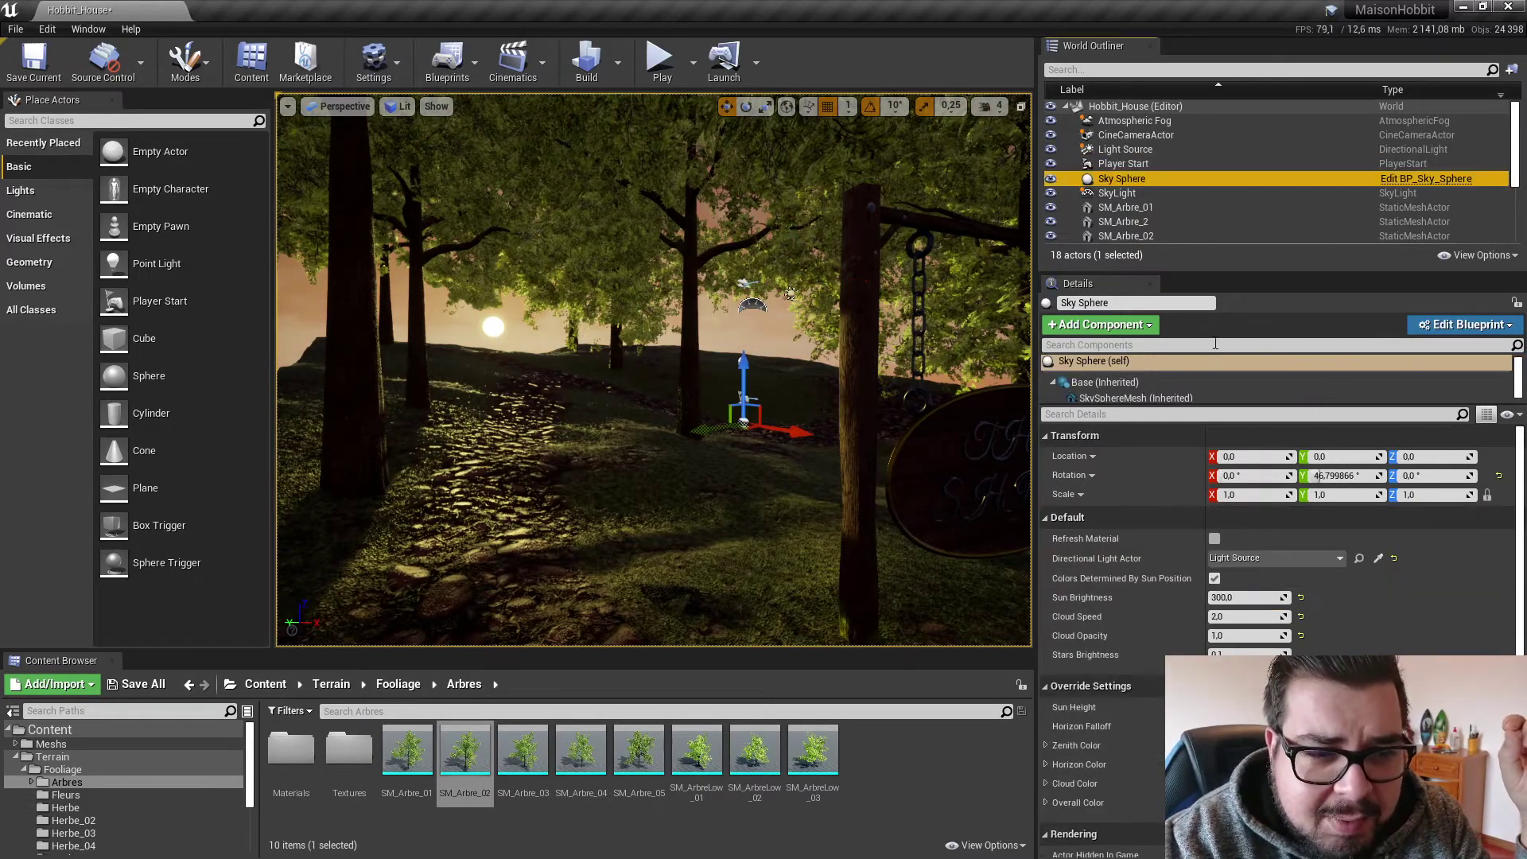
pyautogui.click(1239, 596)
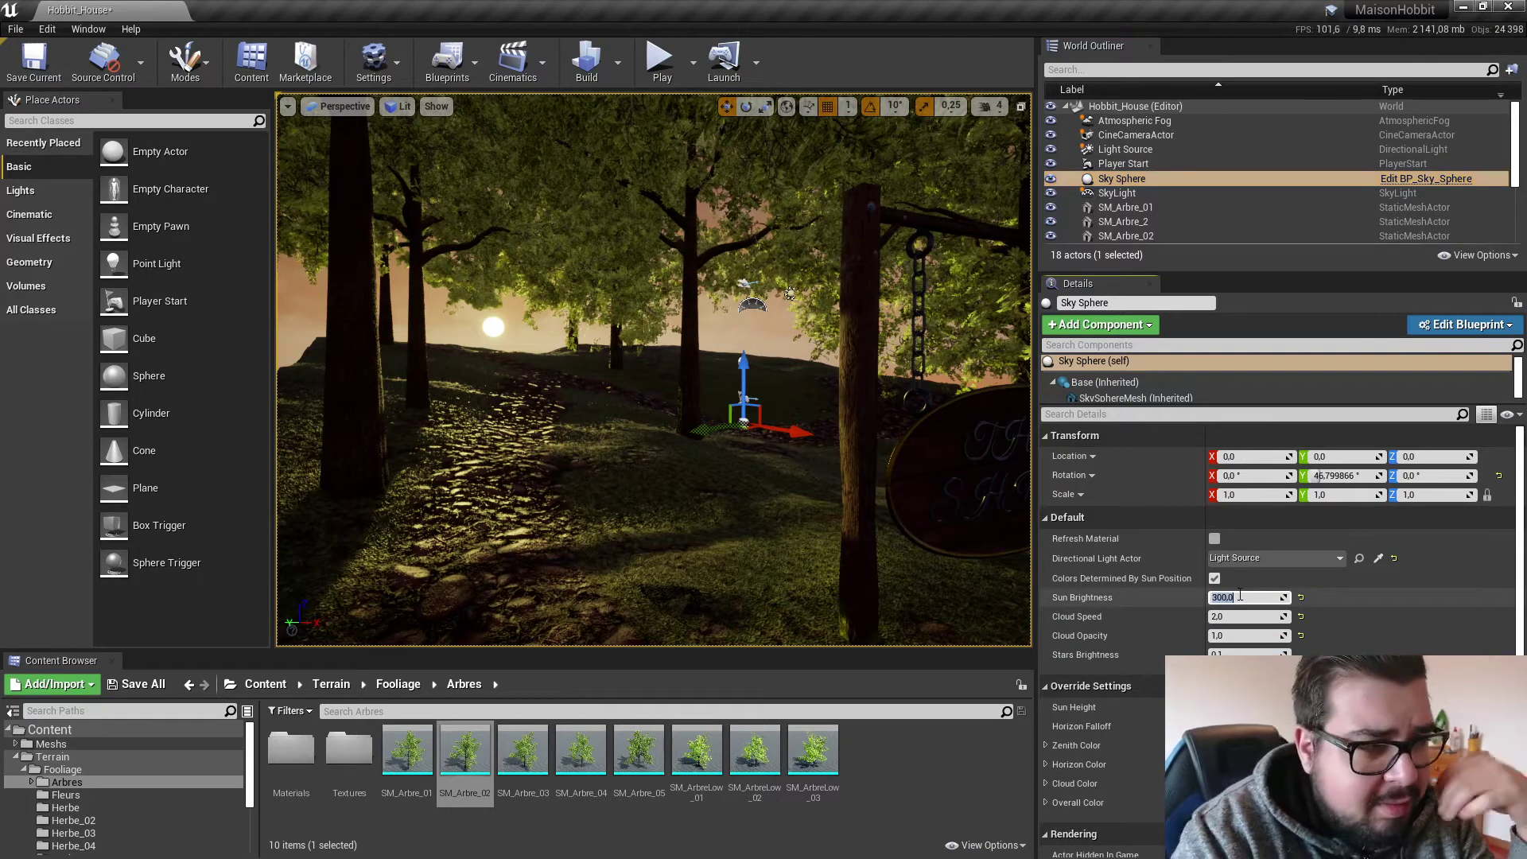
pyautogui.write('200')
pyautogui.press('Return')
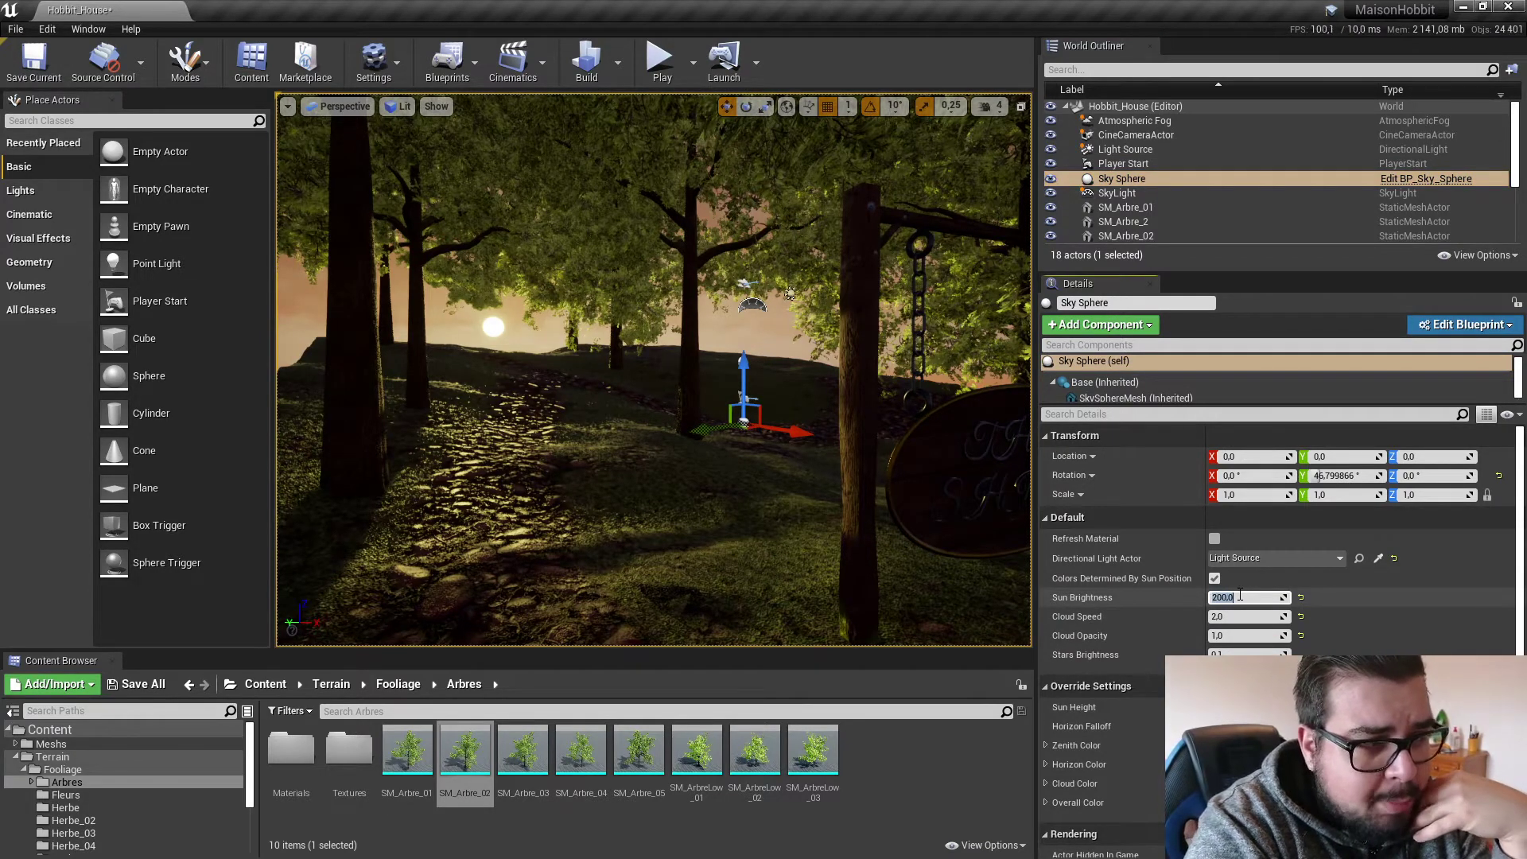
pyautogui.write('10')
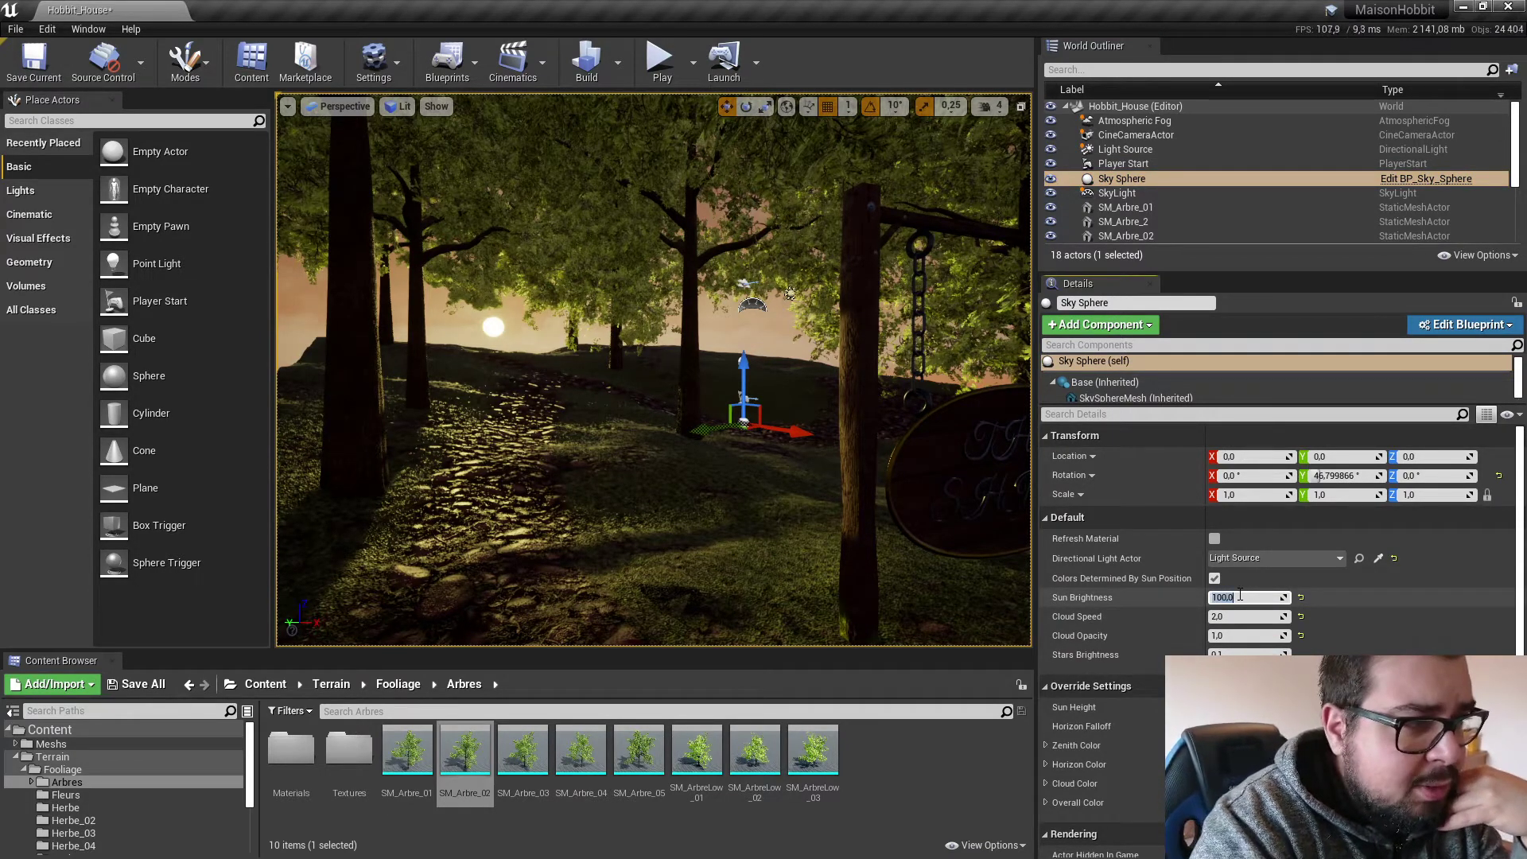
pyautogui.click(1218, 543)
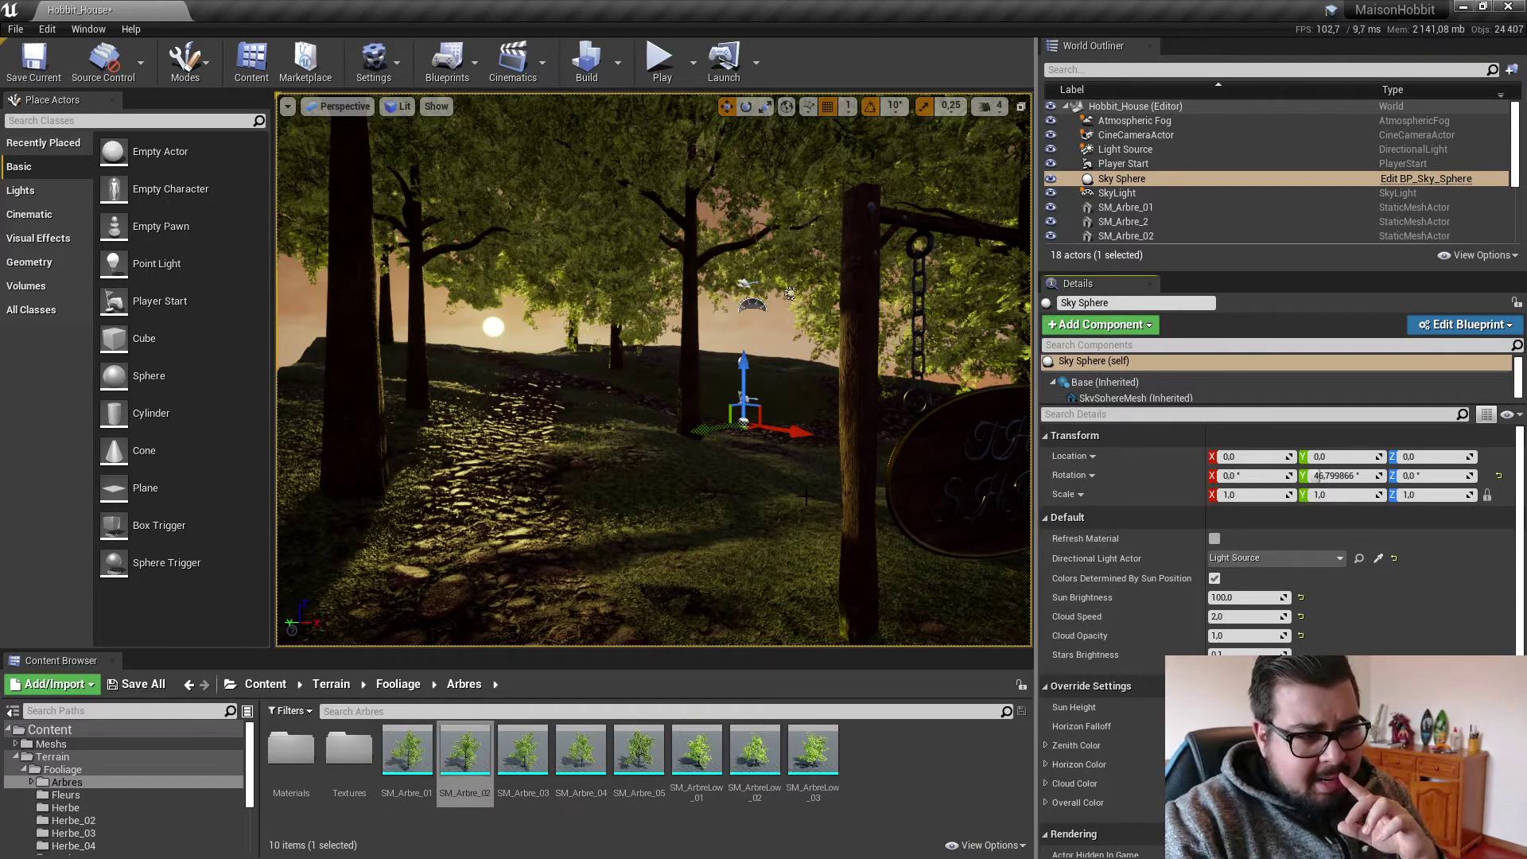
# Delete the Atmospheric Fog actor from the level.
pyautogui.click(1147, 121)
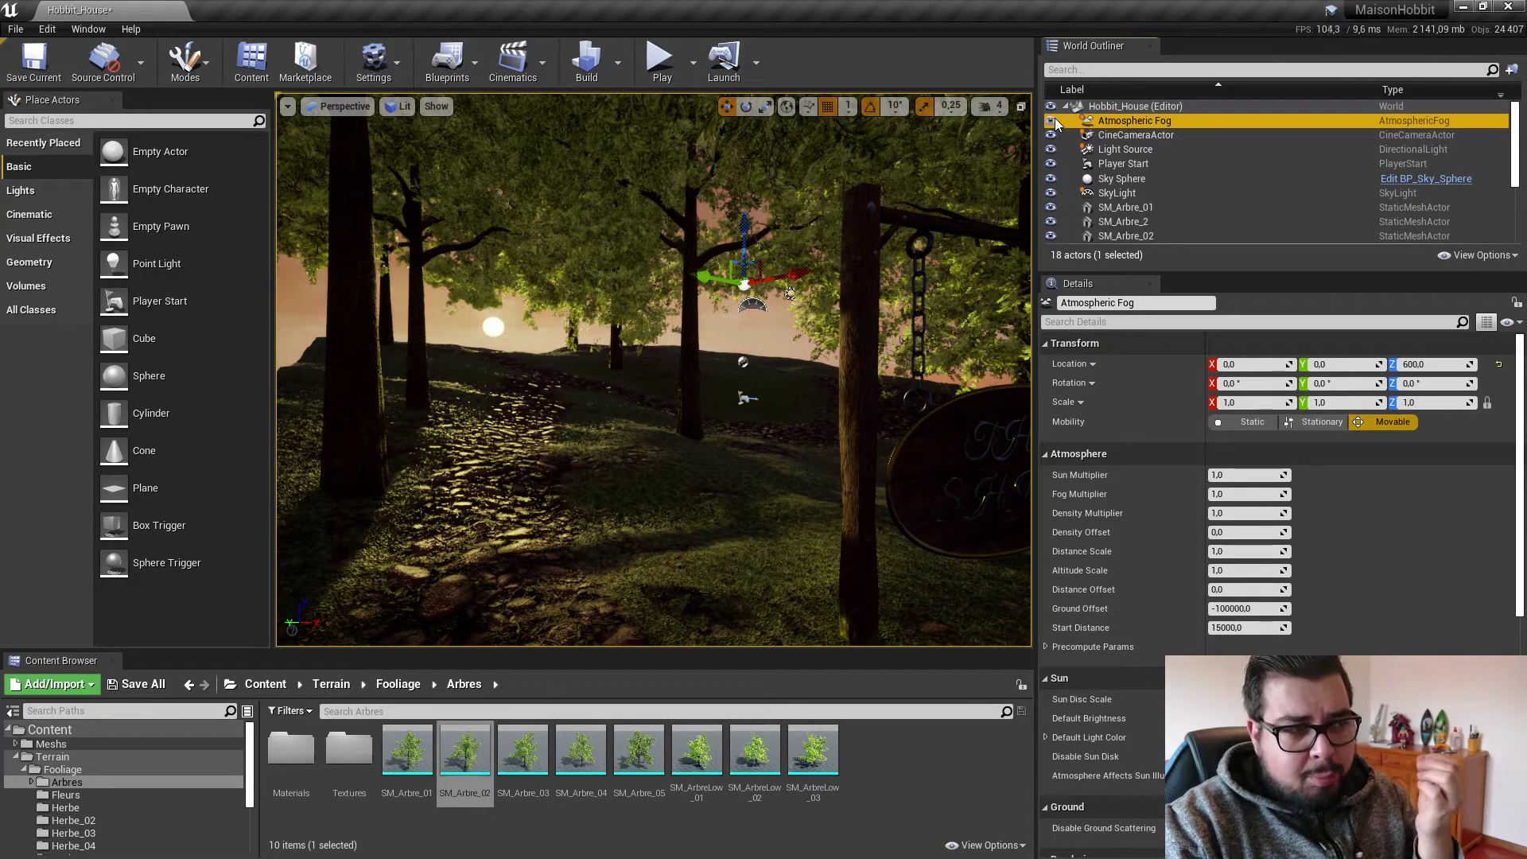
pyautogui.click(1133, 122)
pyautogui.press('Escape')
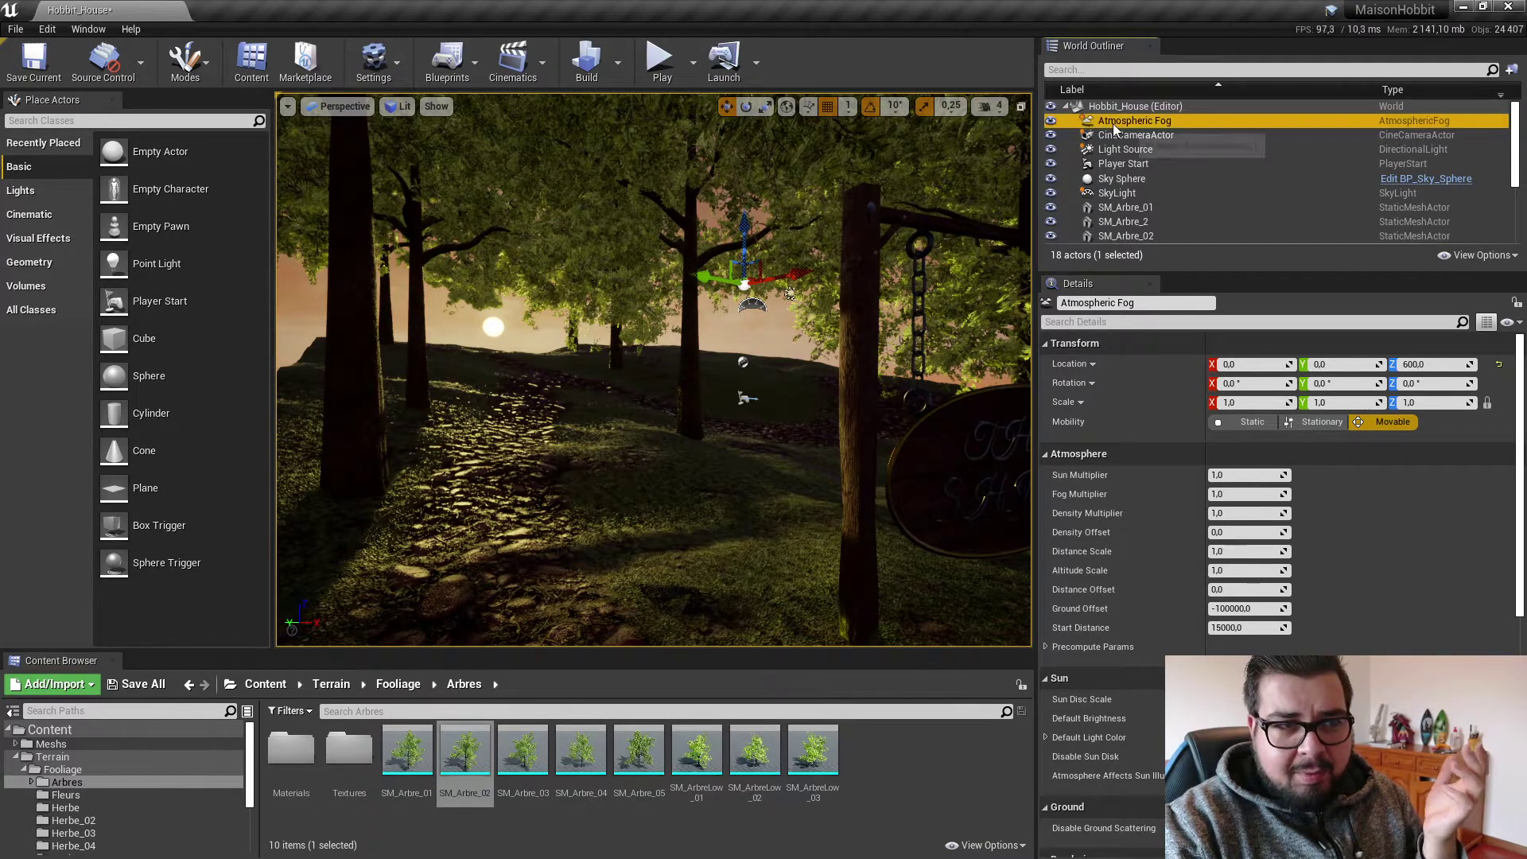
pyautogui.press('Delete')
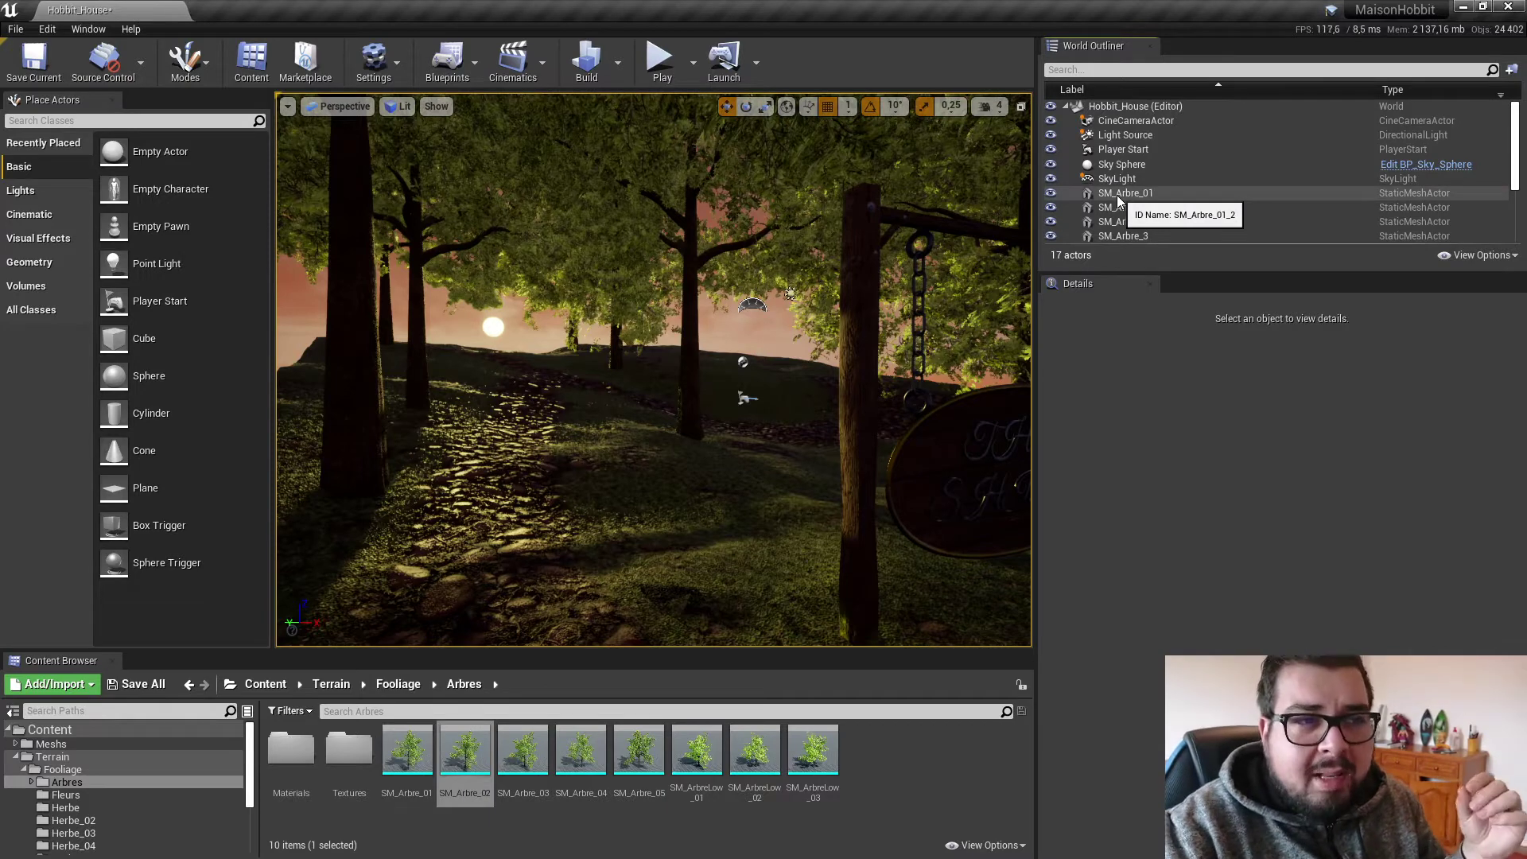
# Try a slightly lower cloud opacity on the Sky Sphere, and set it back to 1.
pyautogui.click(1143, 168)
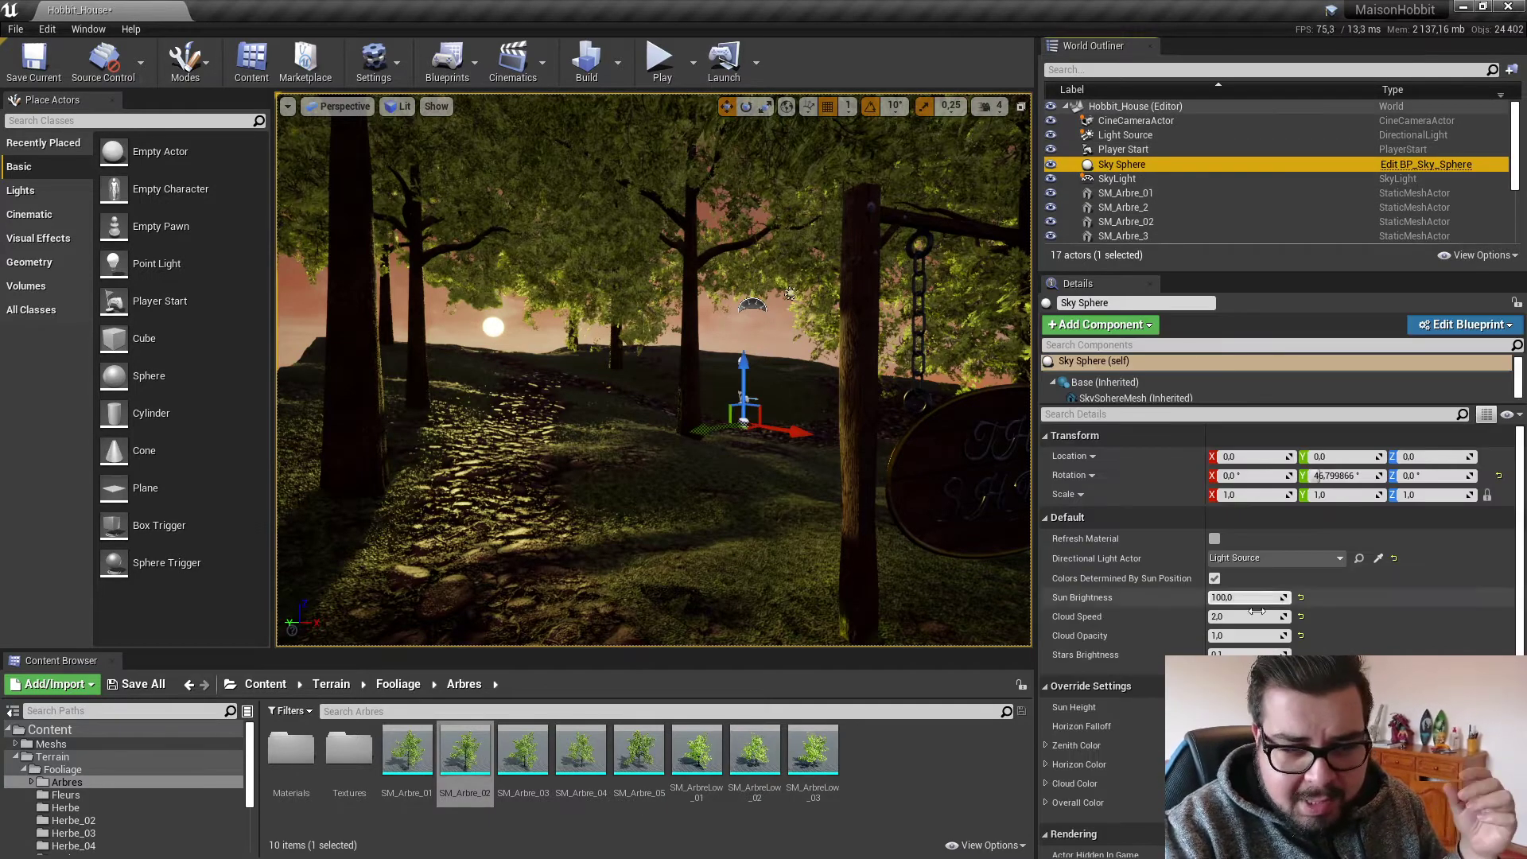
pyautogui.scroll(-3, 1264, 604)
pyautogui.scroll(-4, 1273, 605)
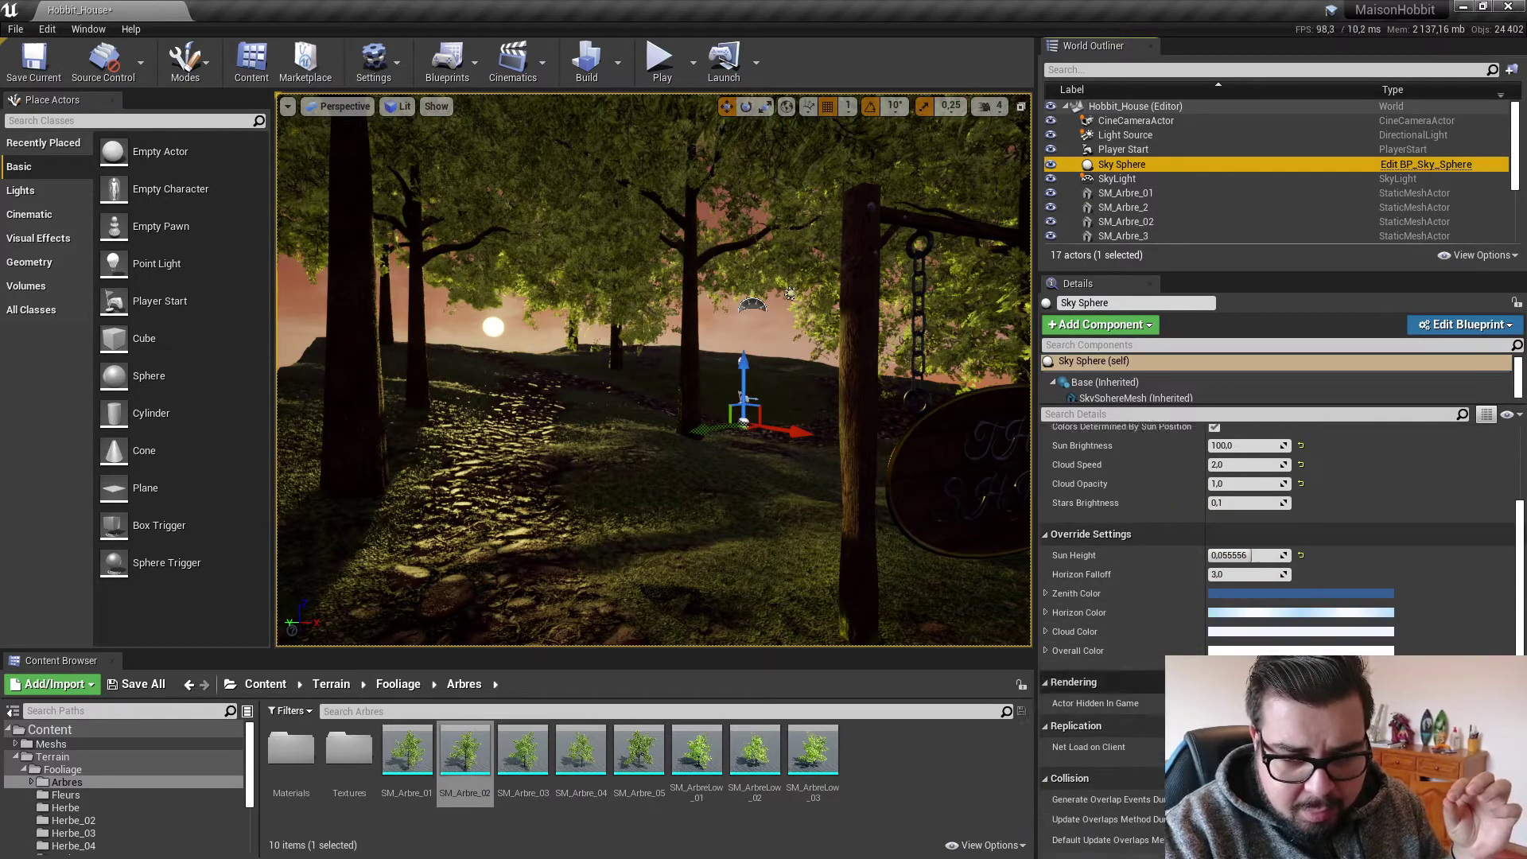
pyautogui.scroll(-1, 1272, 557)
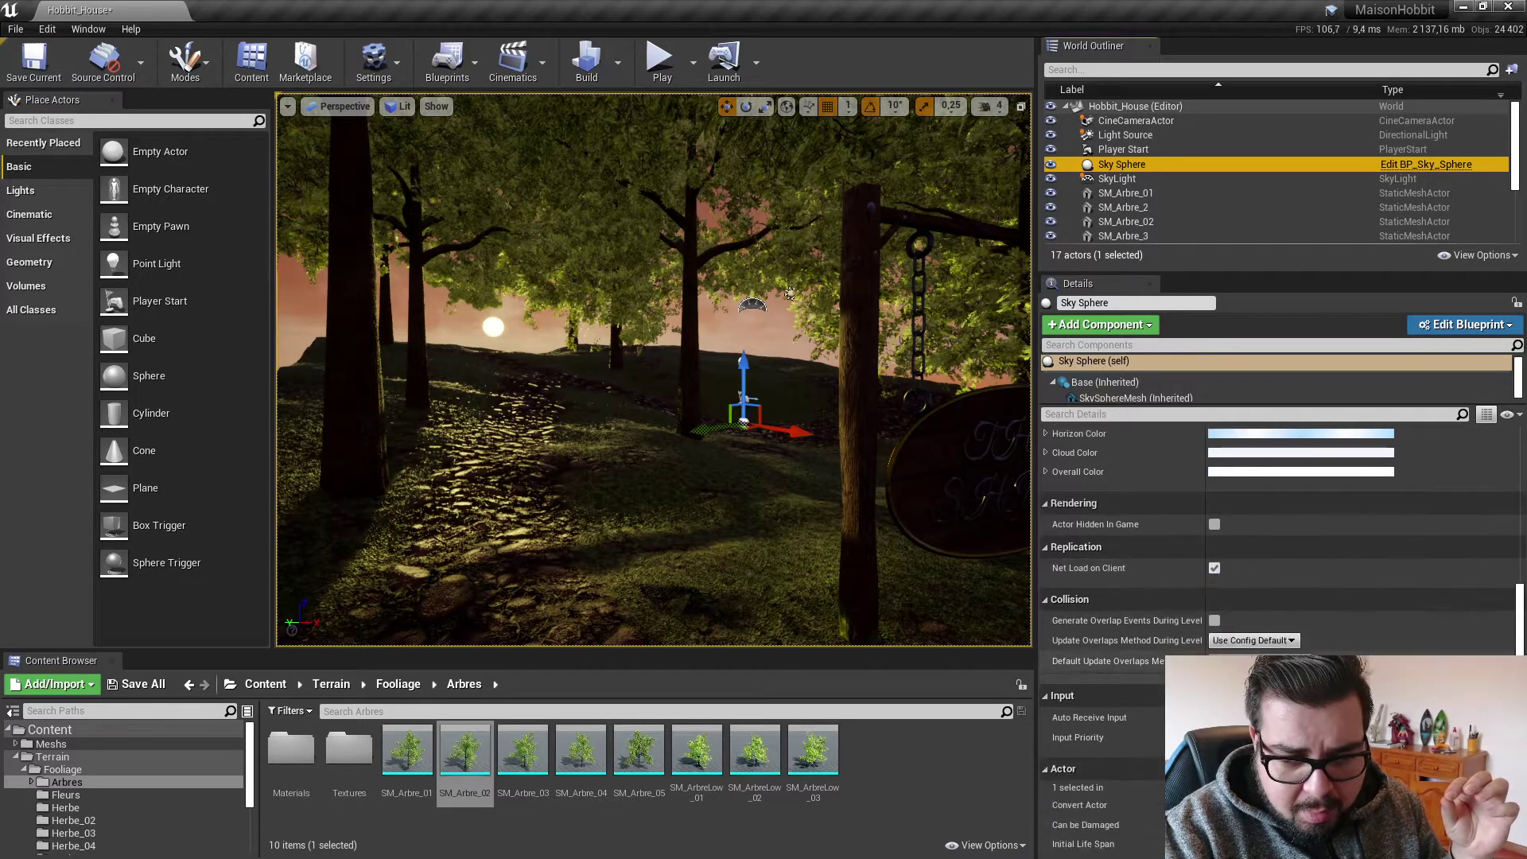
pyautogui.scroll(5, 1273, 556)
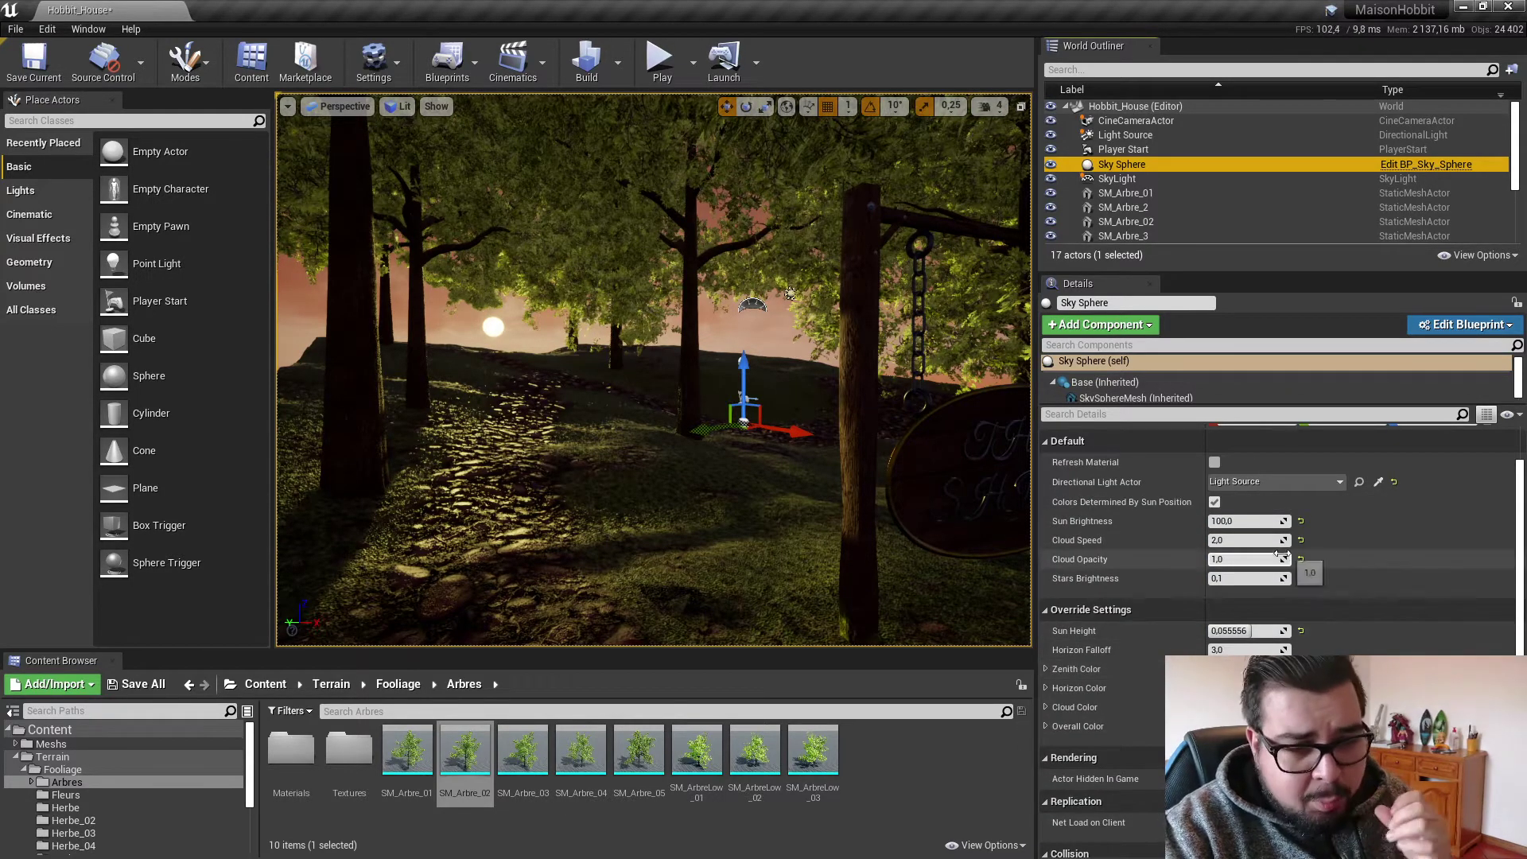
pyautogui.moveTo(1229, 559)
pyautogui.mouseDown()
pyautogui.moveTo(1268, 559)
pyautogui.moveTo(1233, 559)
pyautogui.mouseUp()
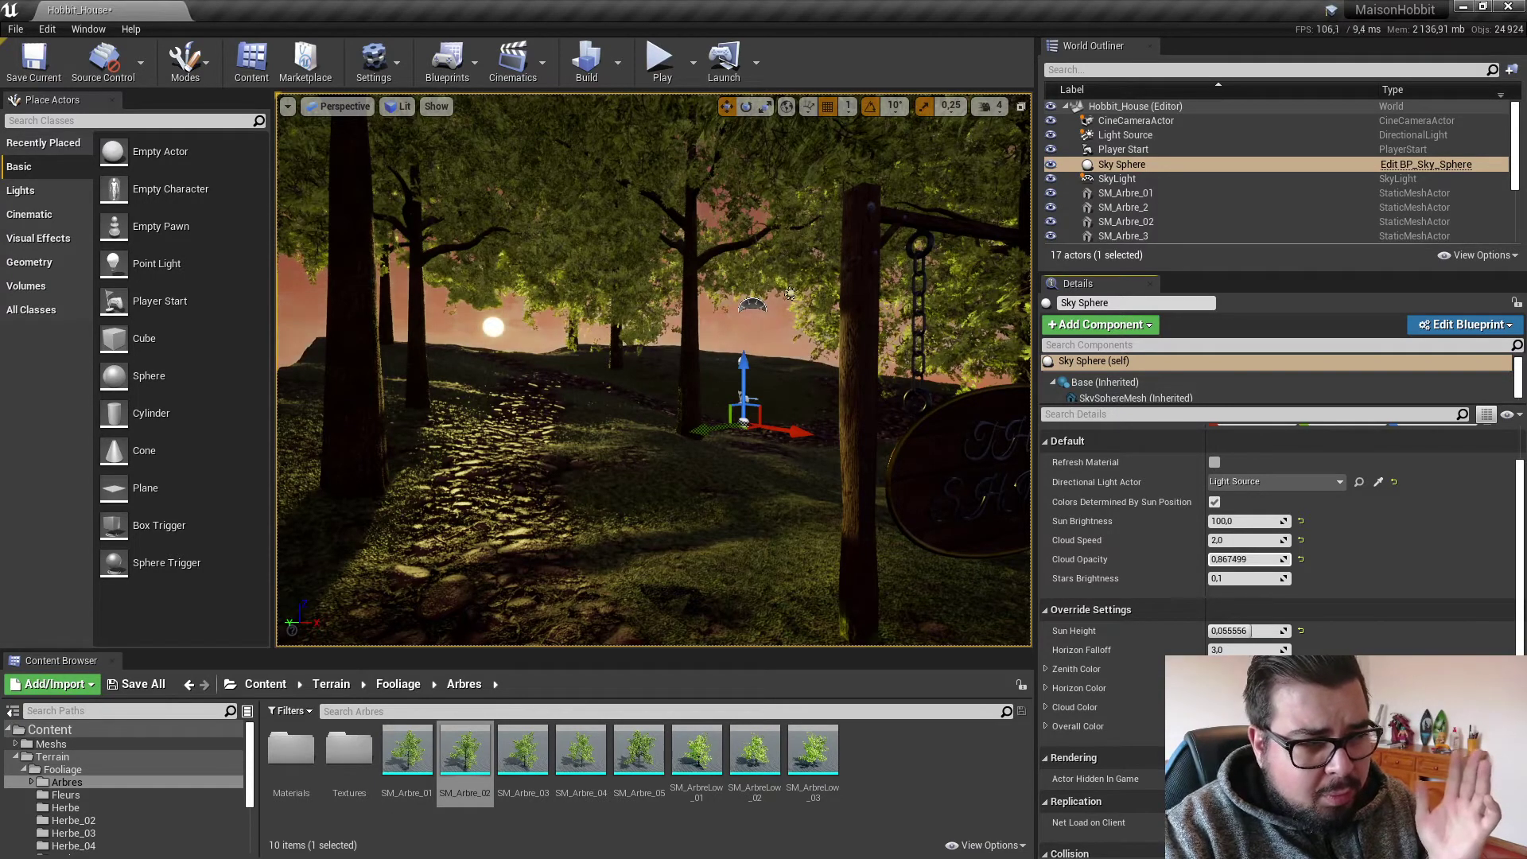
pyautogui.click(1244, 554)
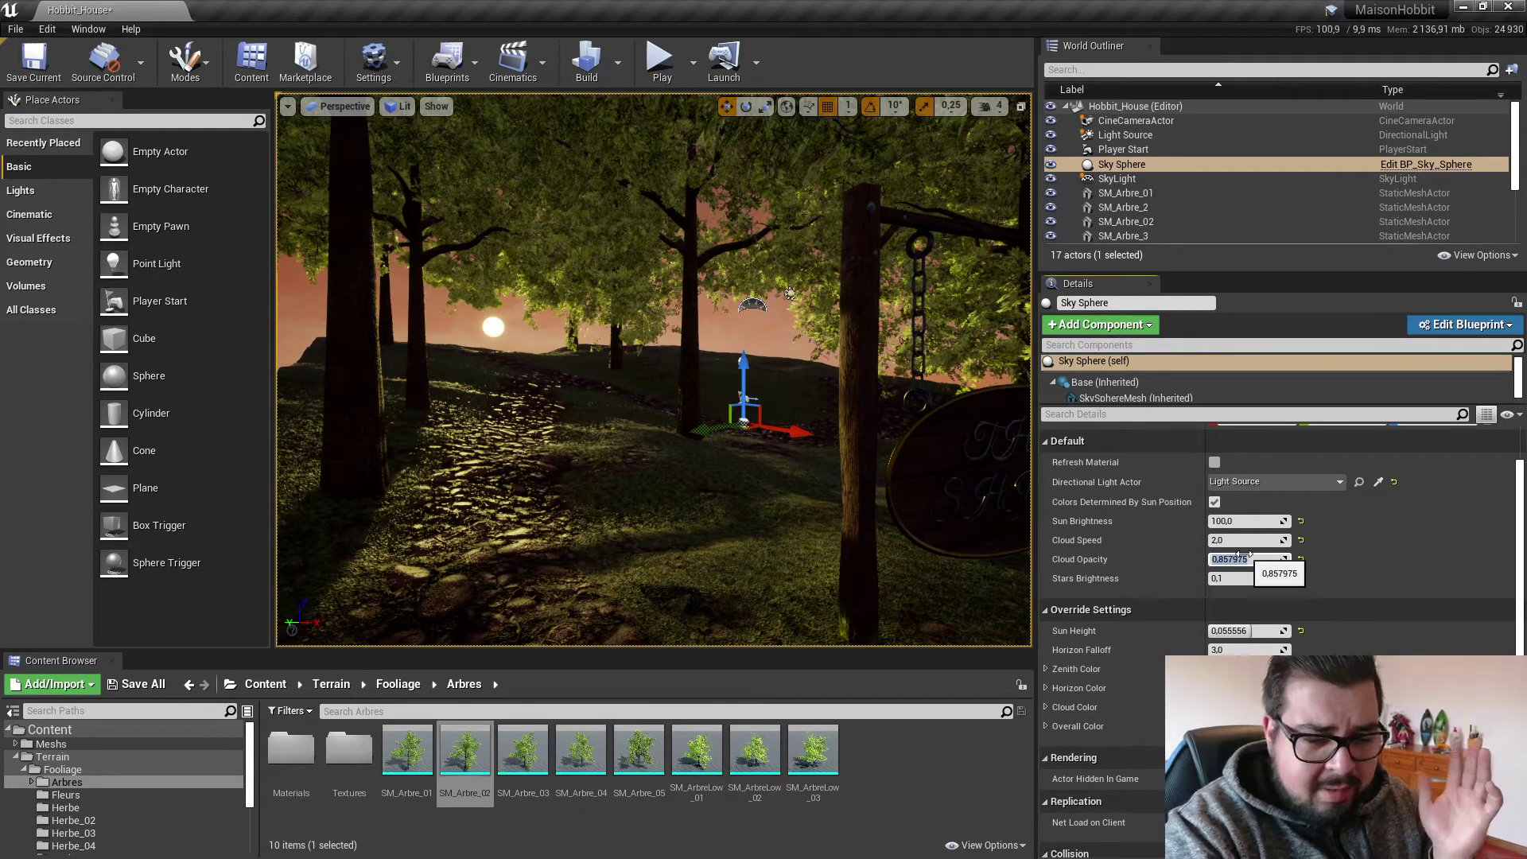
pyautogui.write('0')
pyautogui.press('BackSpace')
pyautogui.press('BackSpace')
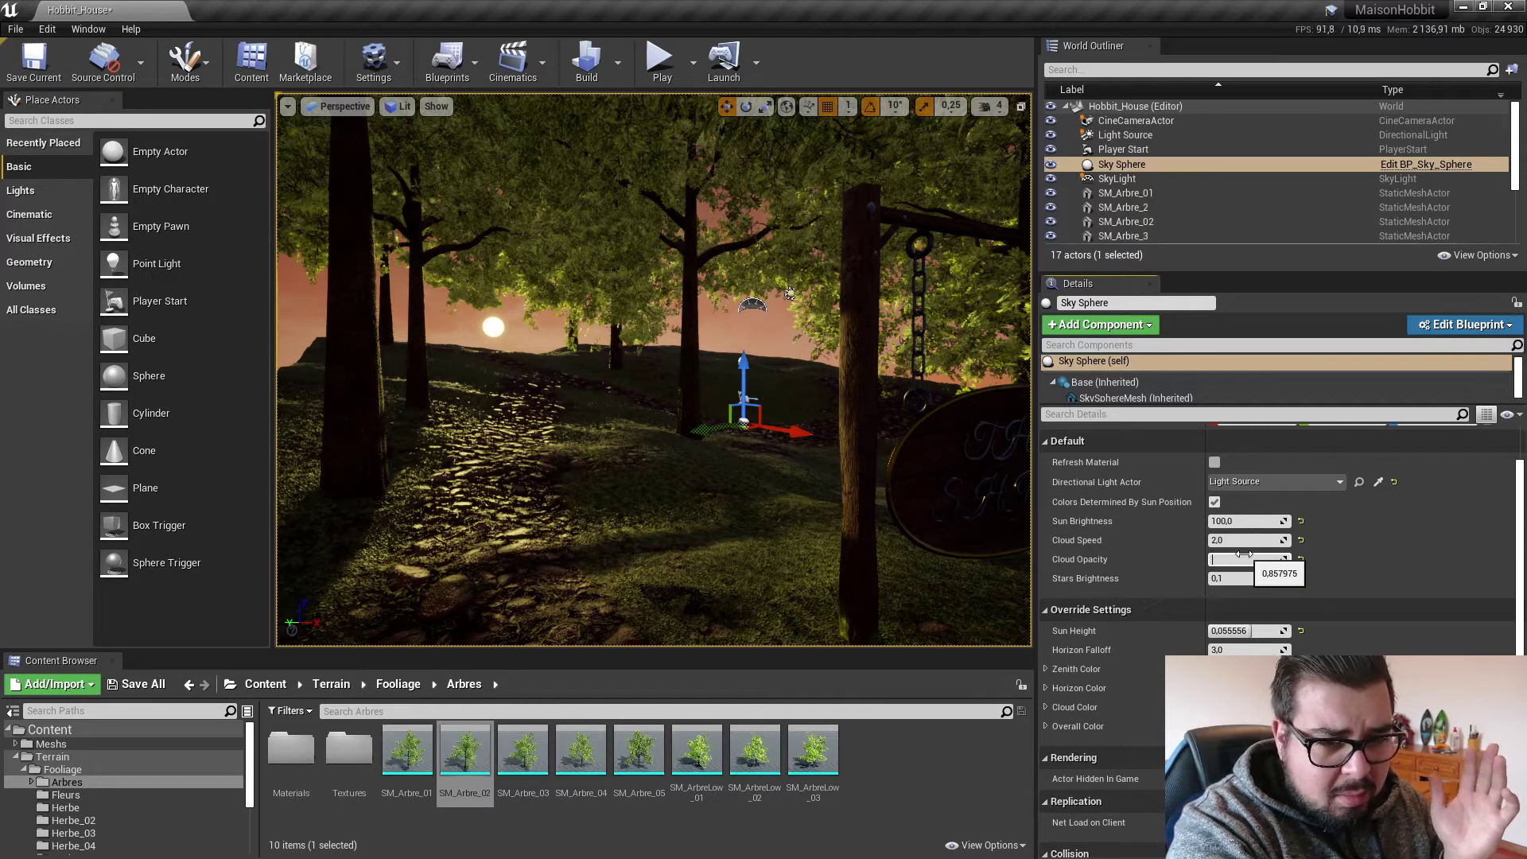
pyautogui.write('1')
pyautogui.press('Return')
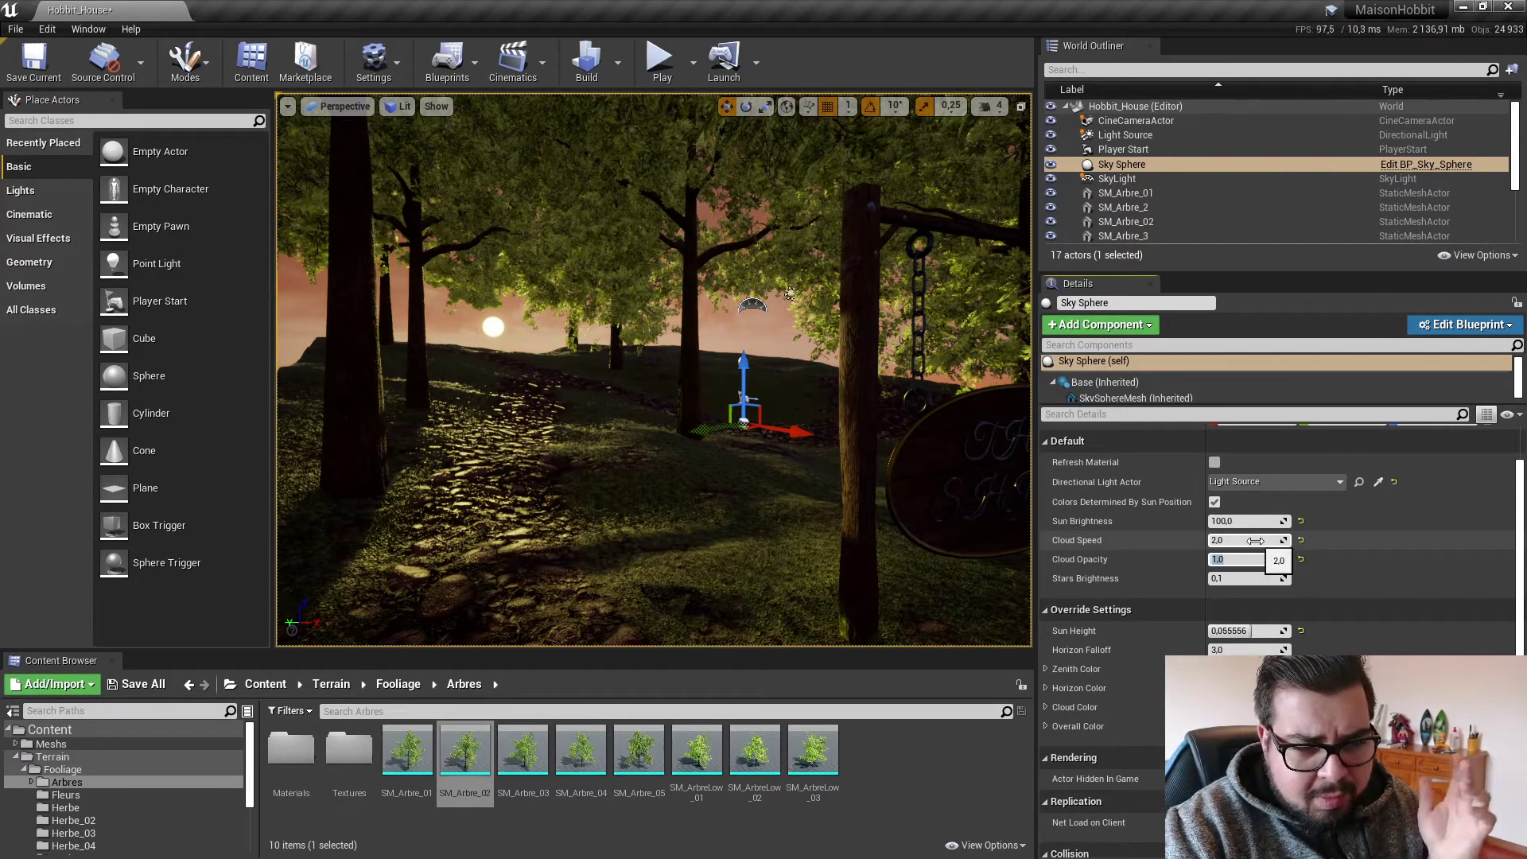
# With Colors Determined By Sun Position off, set the Sky Sphere's zenith color to orange-brown (RGB about 0.295, 0.166, 0.056), and re-enable the option.
pyautogui.click(1215, 501)
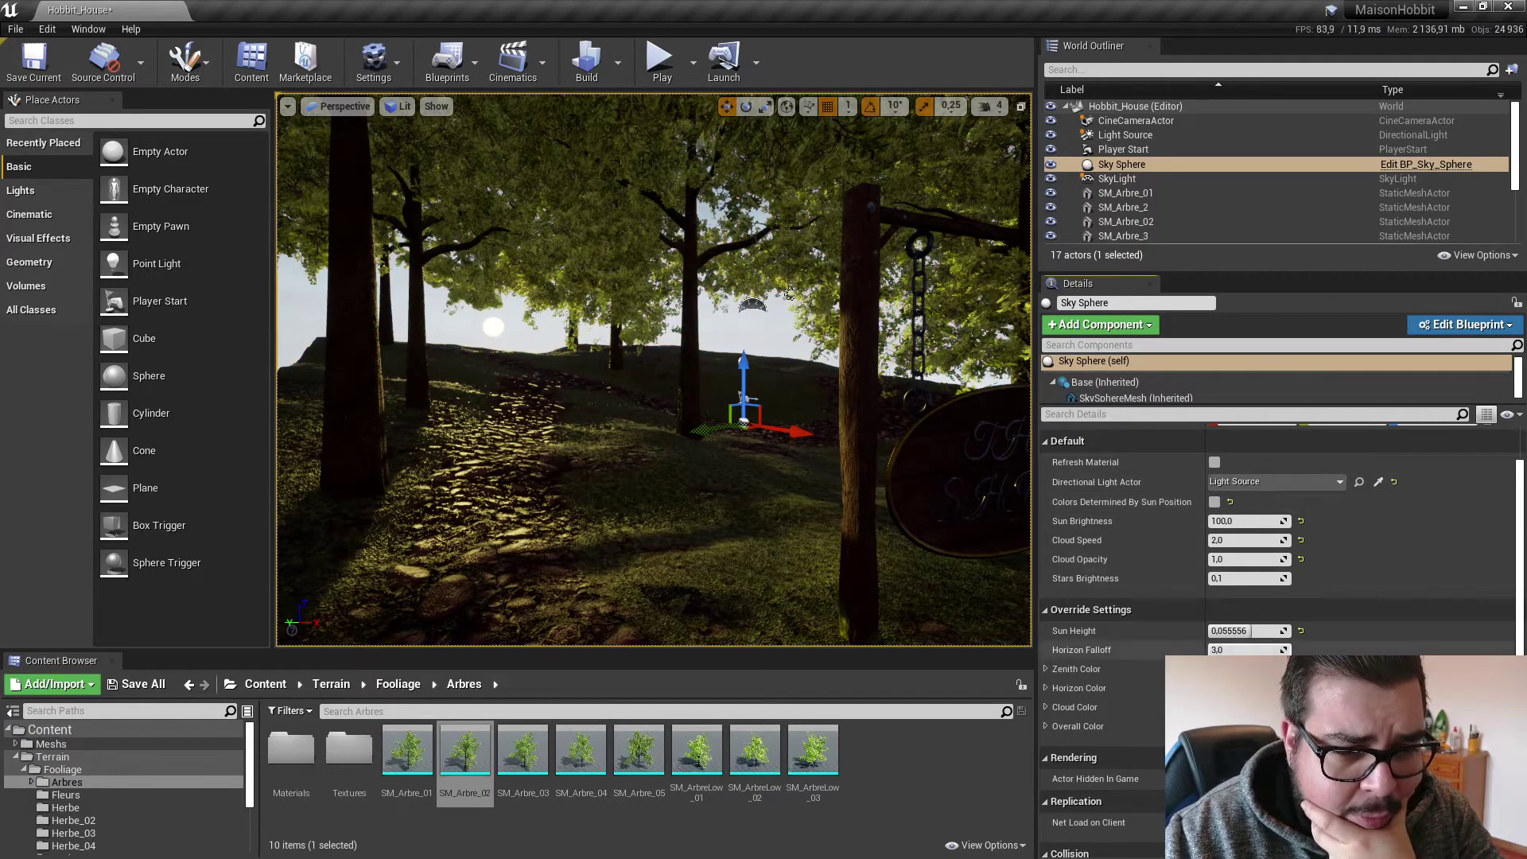
pyautogui.click(1259, 670)
pyautogui.moveTo(1073, 531)
pyautogui.mouseDown()
pyautogui.moveTo(1055, 538)
pyautogui.moveTo(1058, 566)
pyautogui.mouseUp()
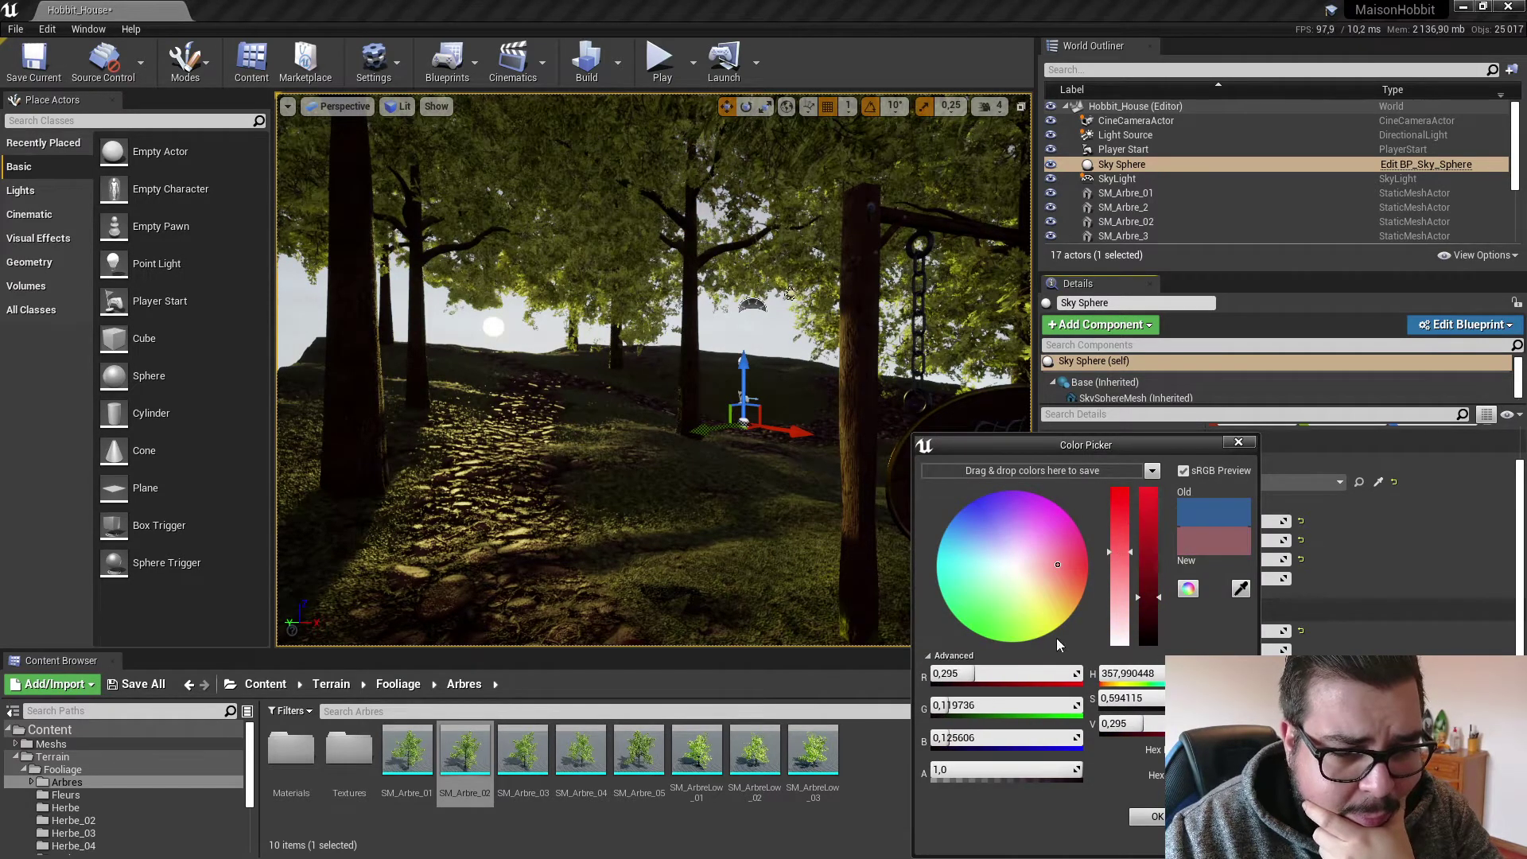
pyautogui.moveTo(1056, 638)
pyautogui.mouseDown()
pyautogui.moveTo(1062, 568)
pyautogui.moveTo(1066, 593)
pyautogui.mouseUp()
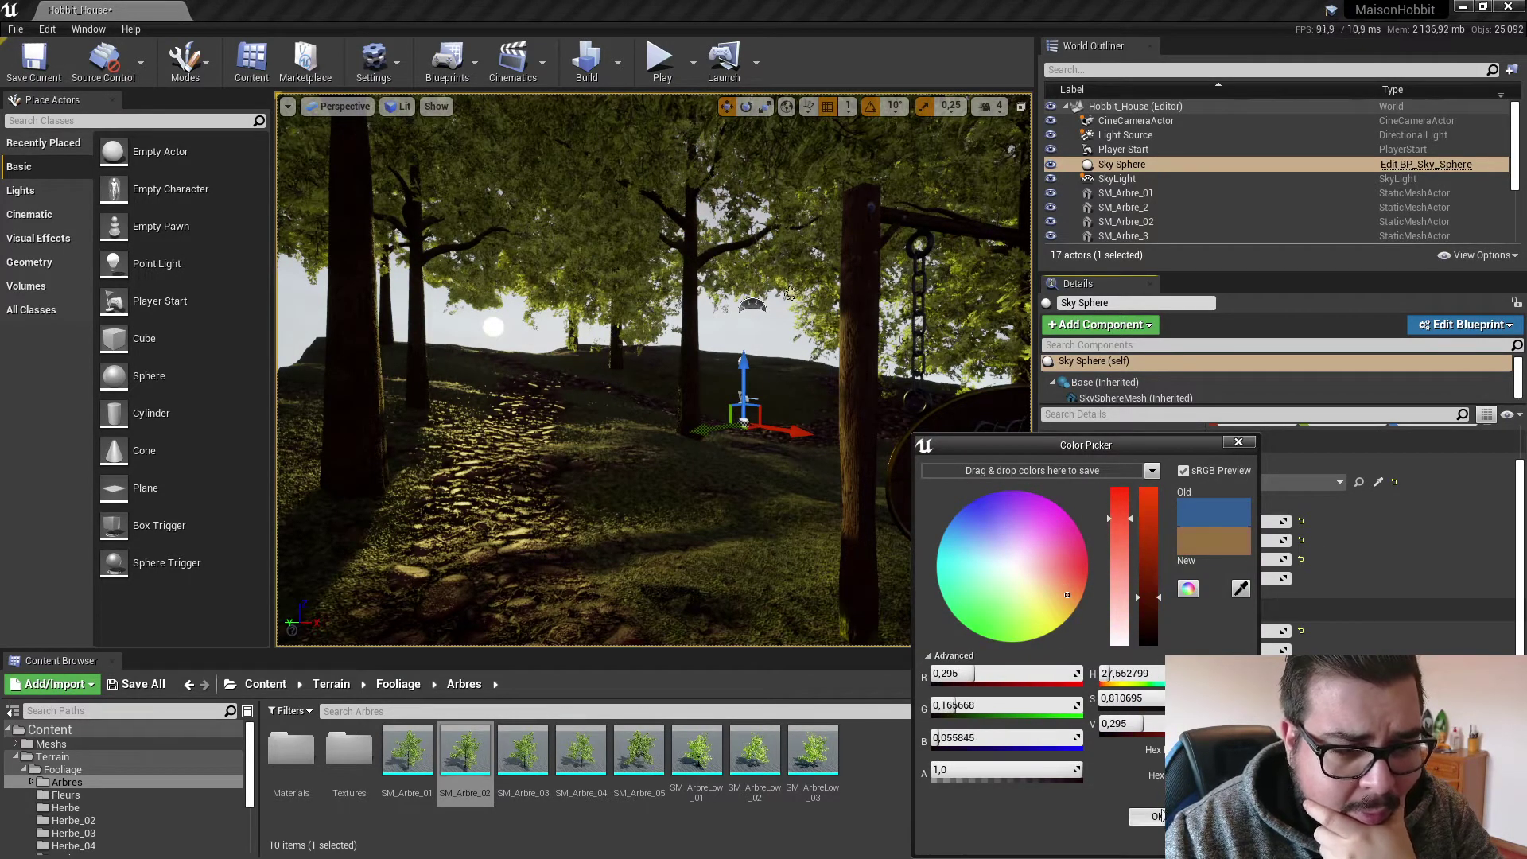
pyautogui.click(1176, 817)
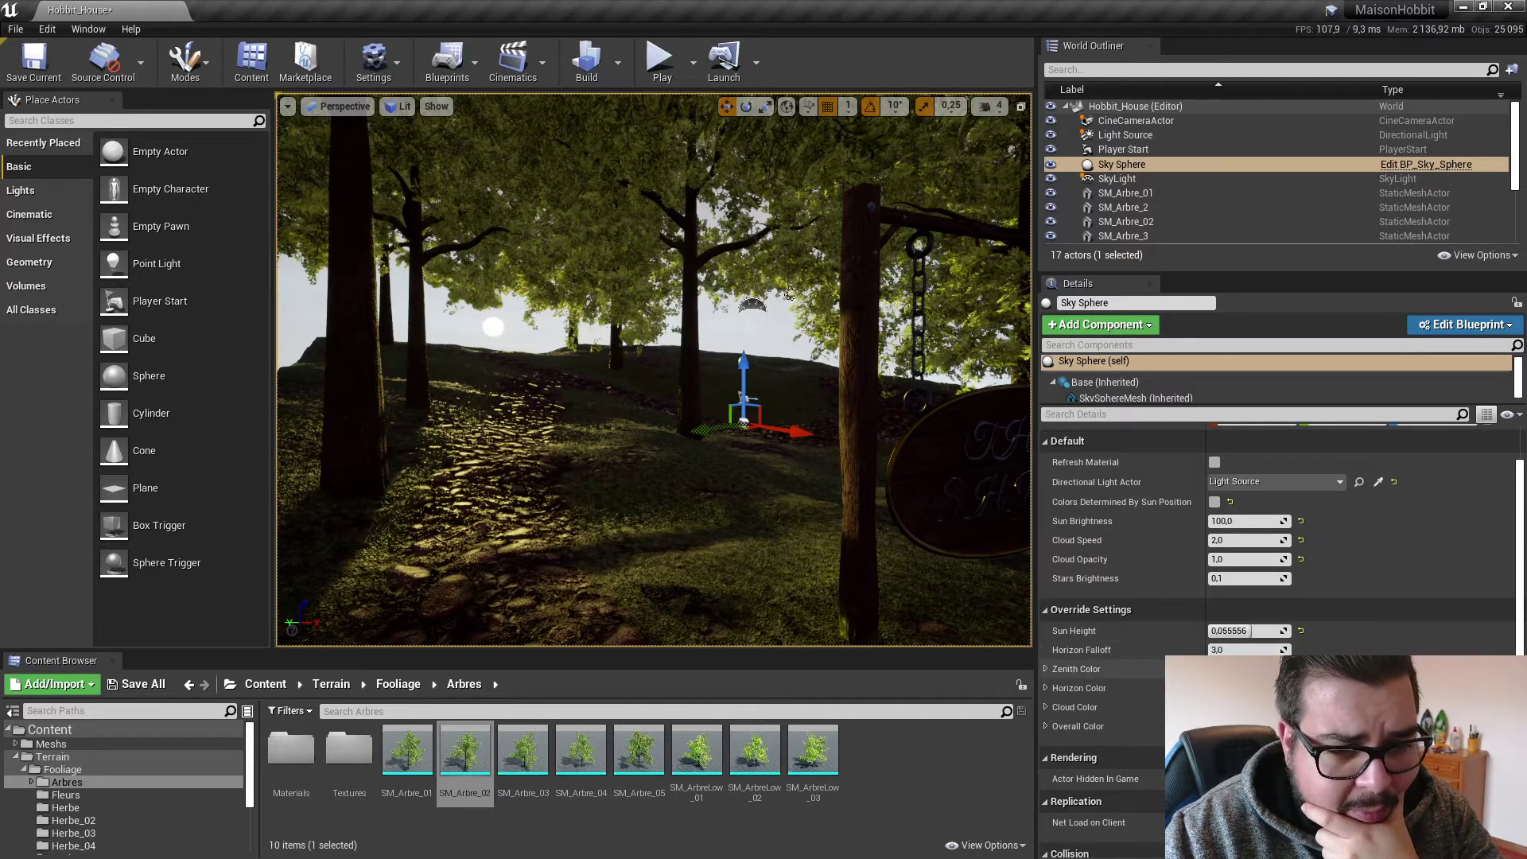
pyautogui.click(1241, 669)
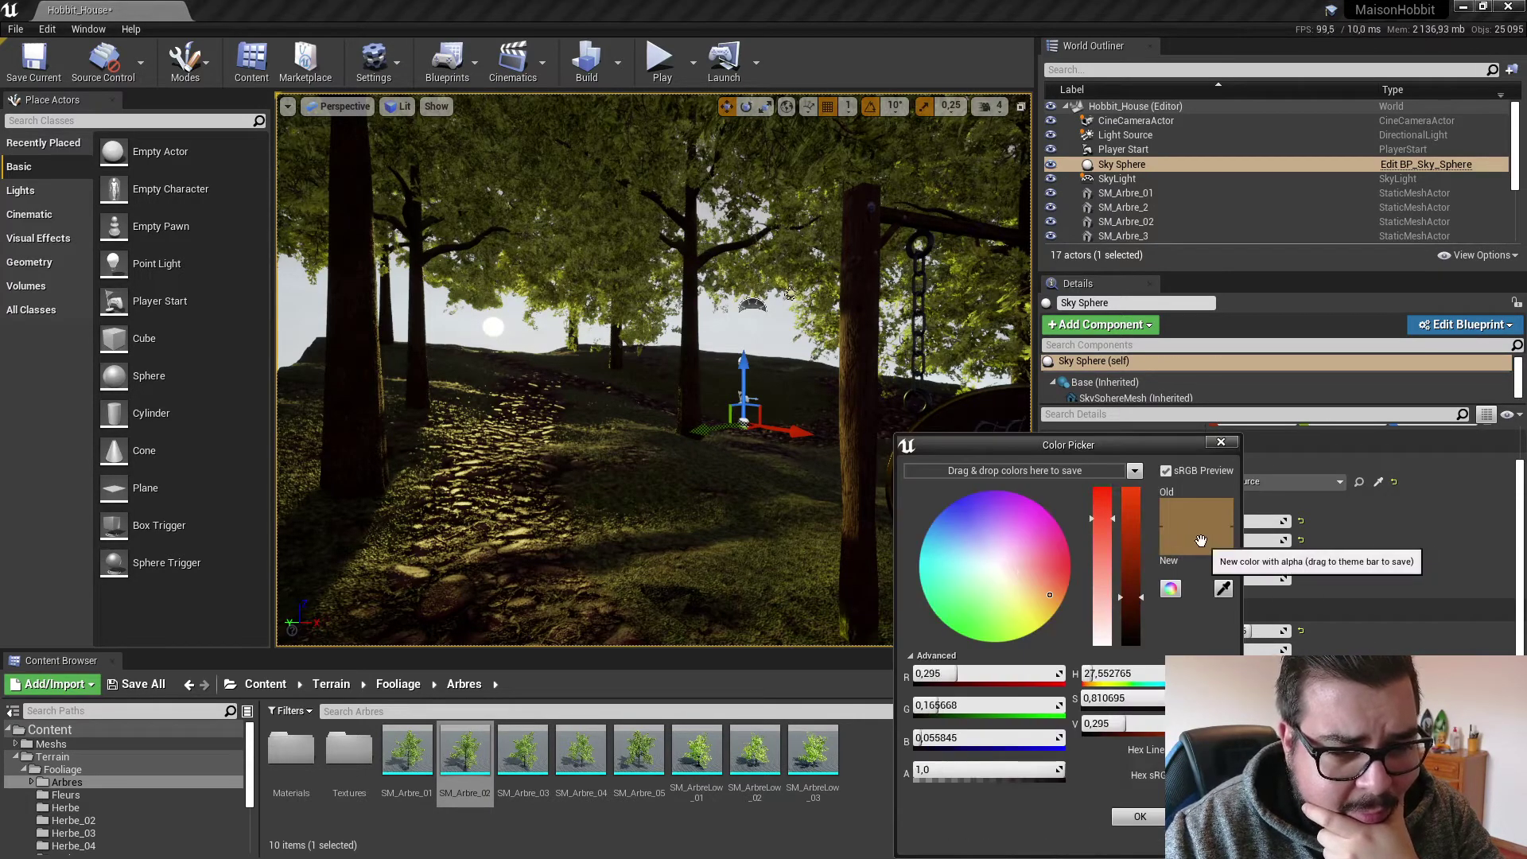
pyautogui.click(1200, 817)
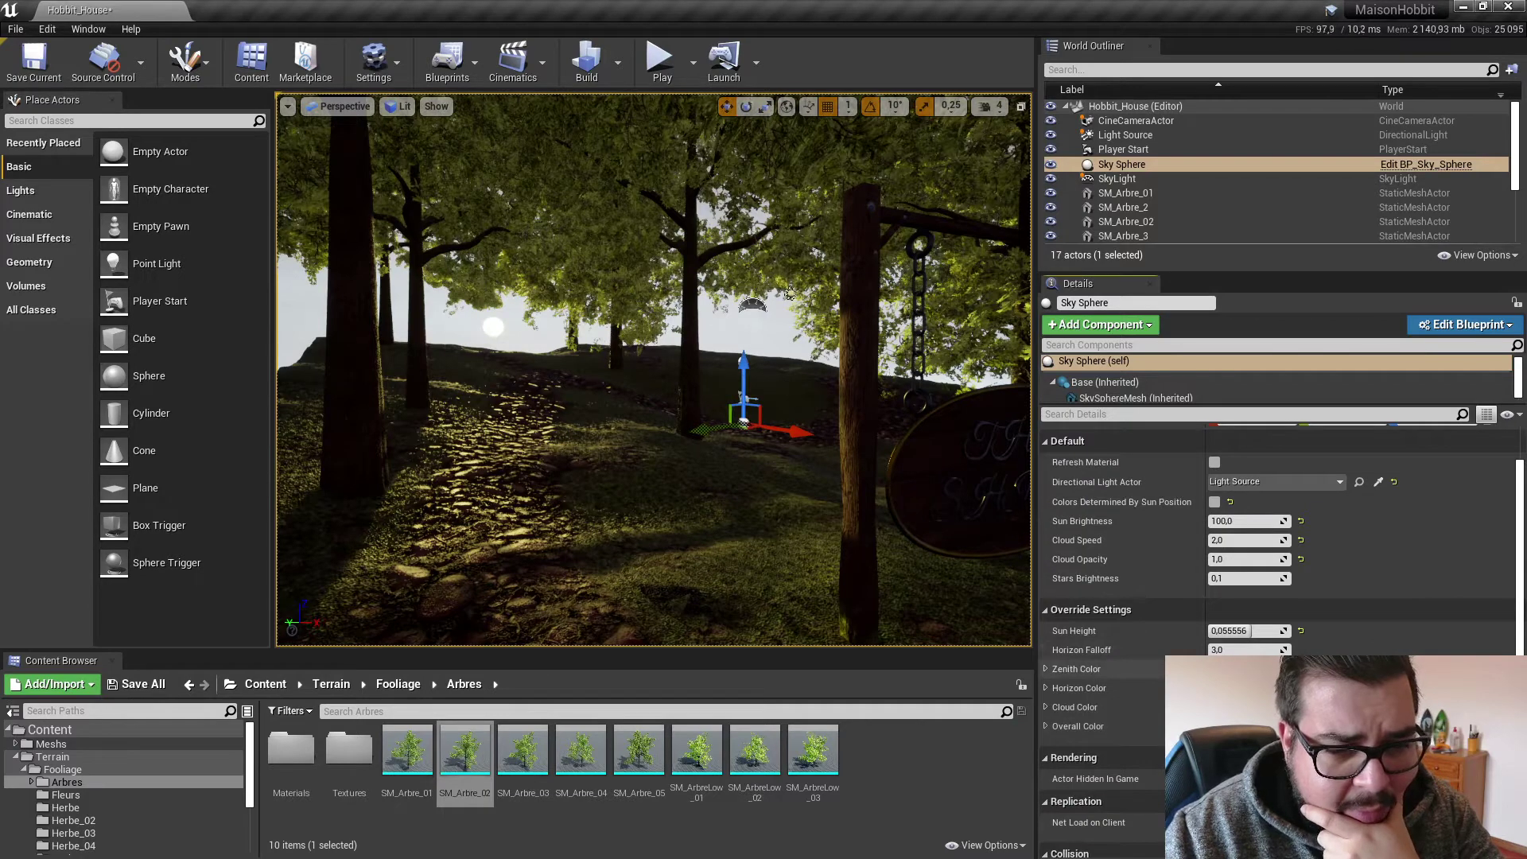
pyautogui.click(1215, 502)
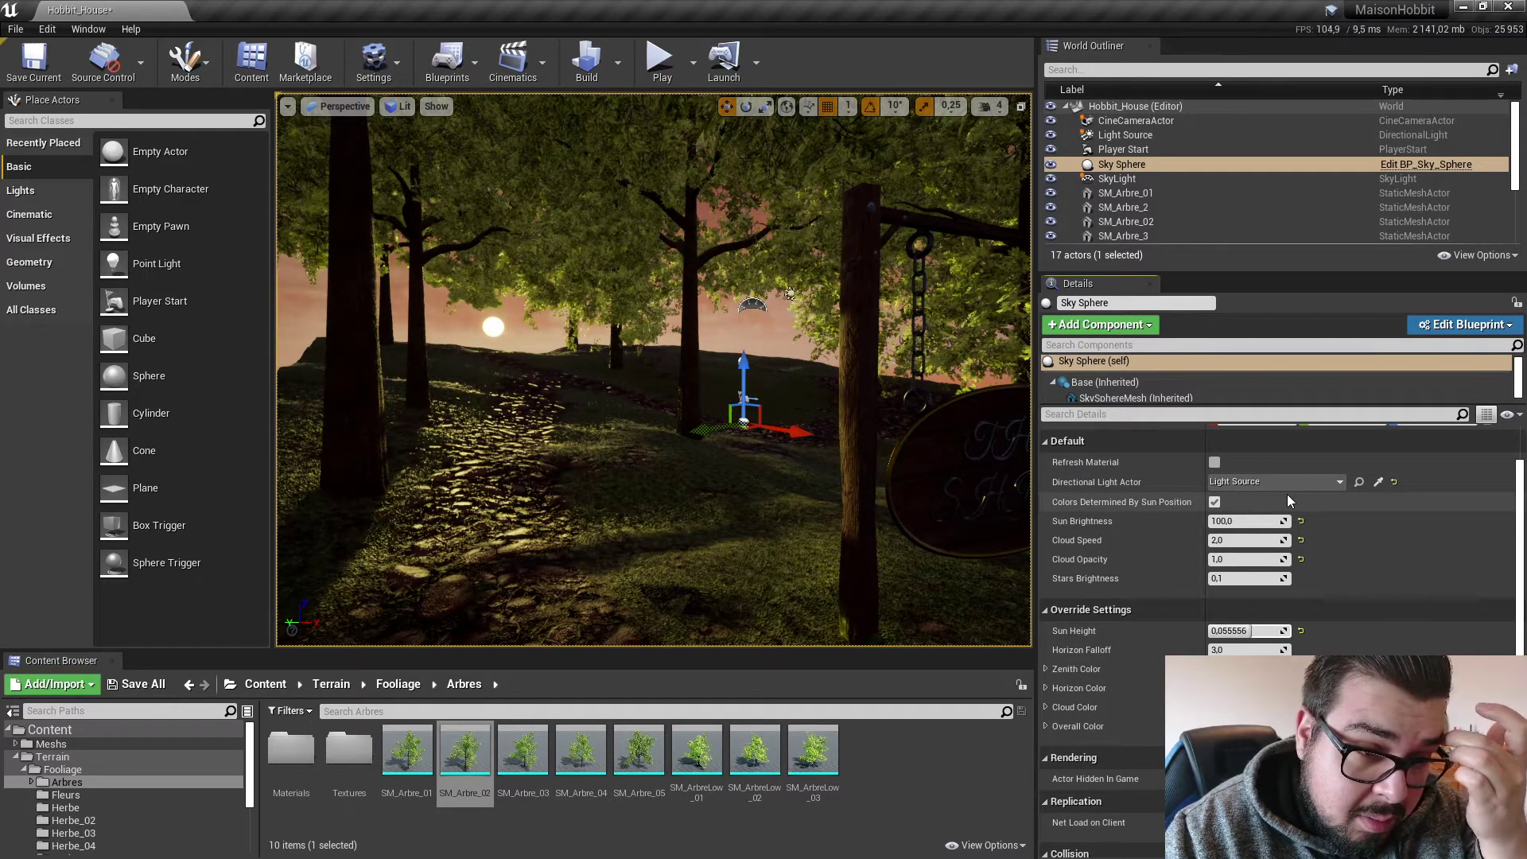
# Disable Colors Determined By Sun Position to inspect the zenith and horizon color channels, and enable it again.
pyautogui.click(1215, 502)
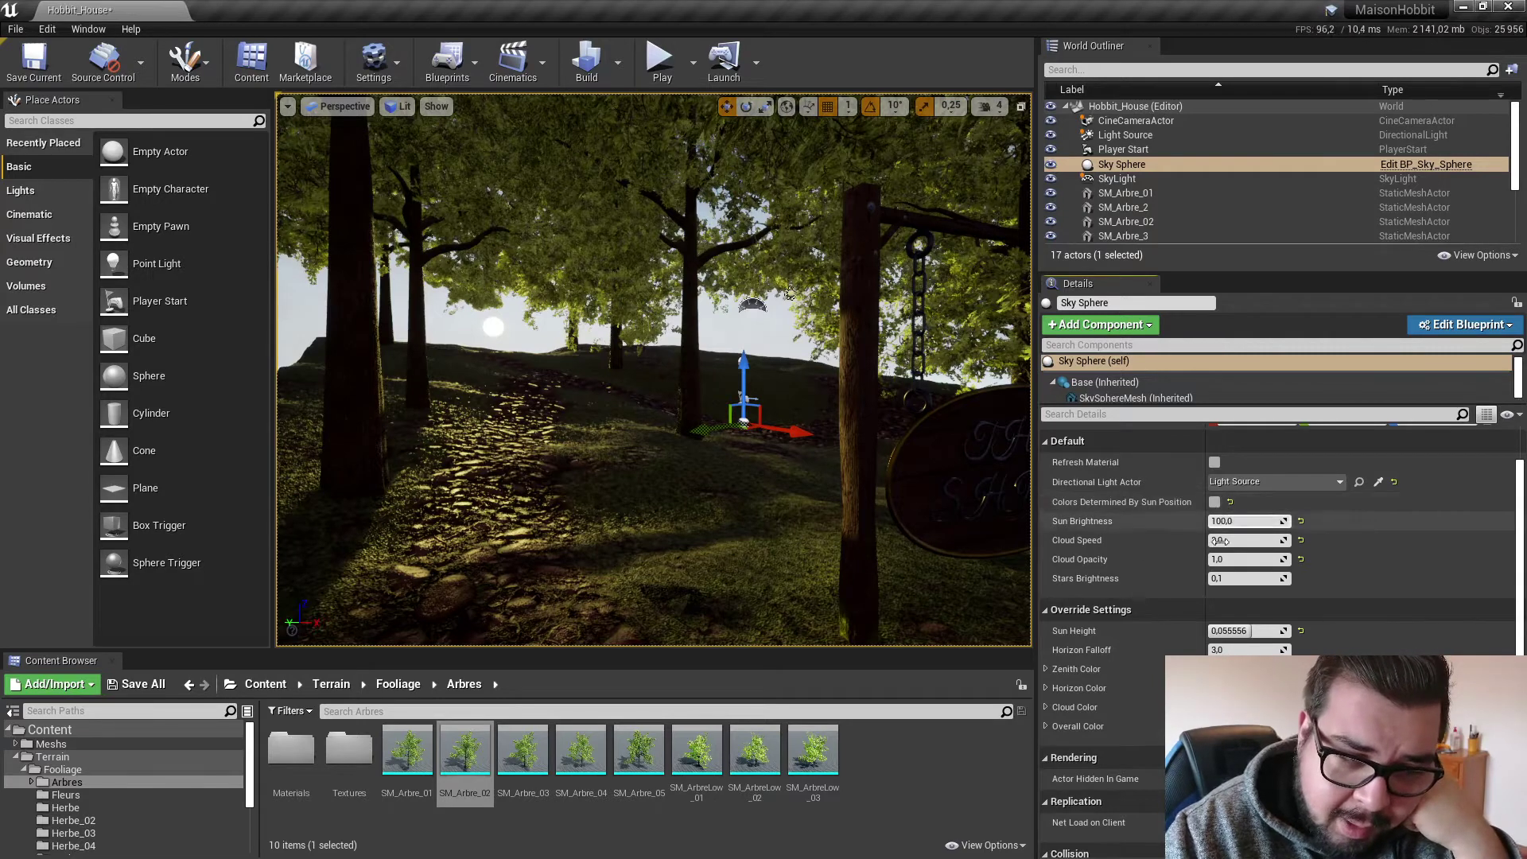
pyautogui.click(1046, 669)
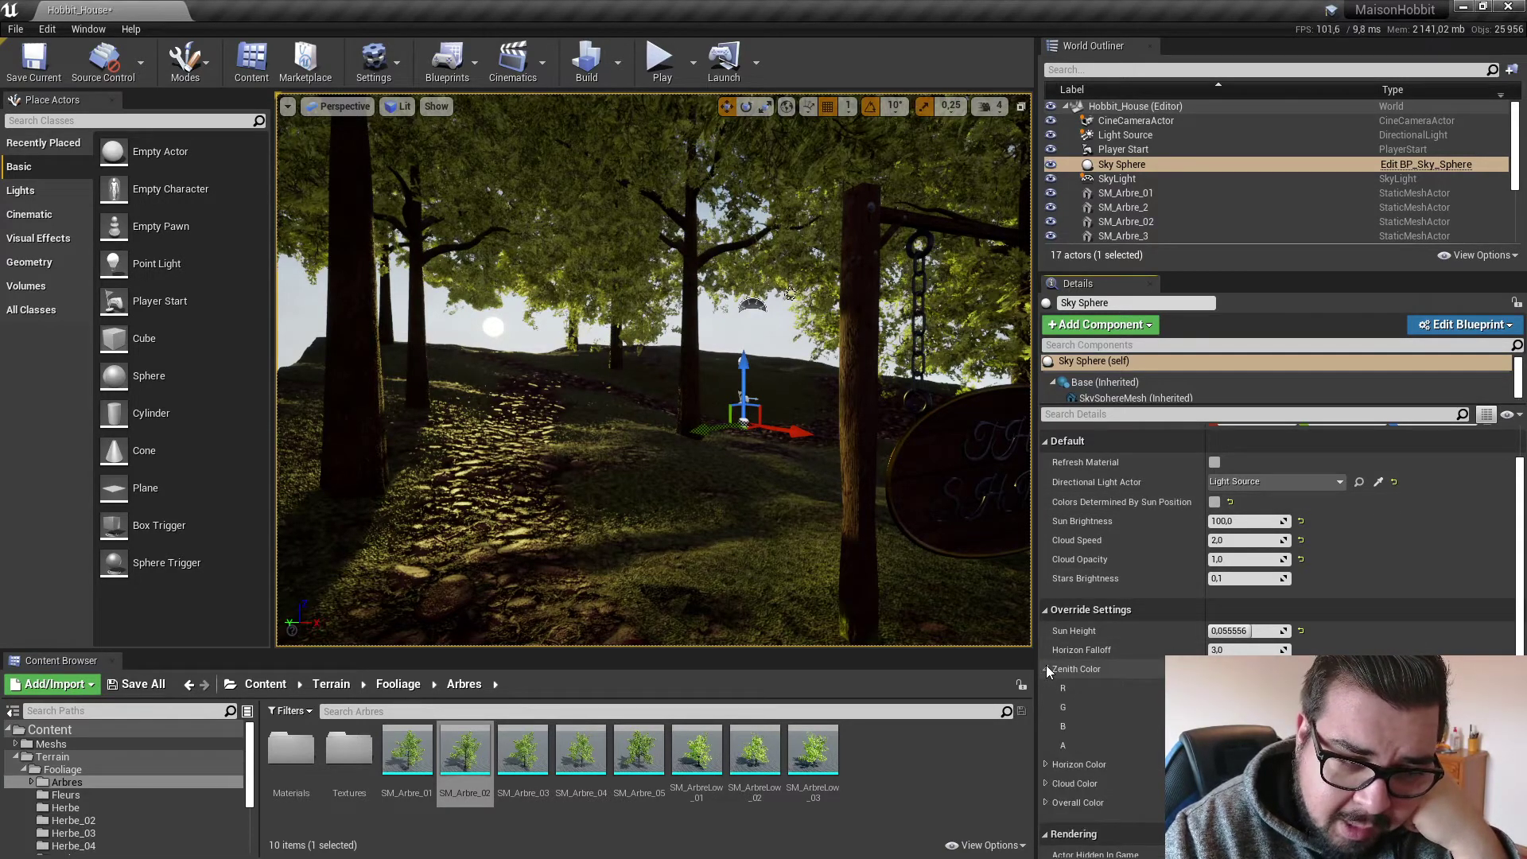
pyautogui.click(1046, 668)
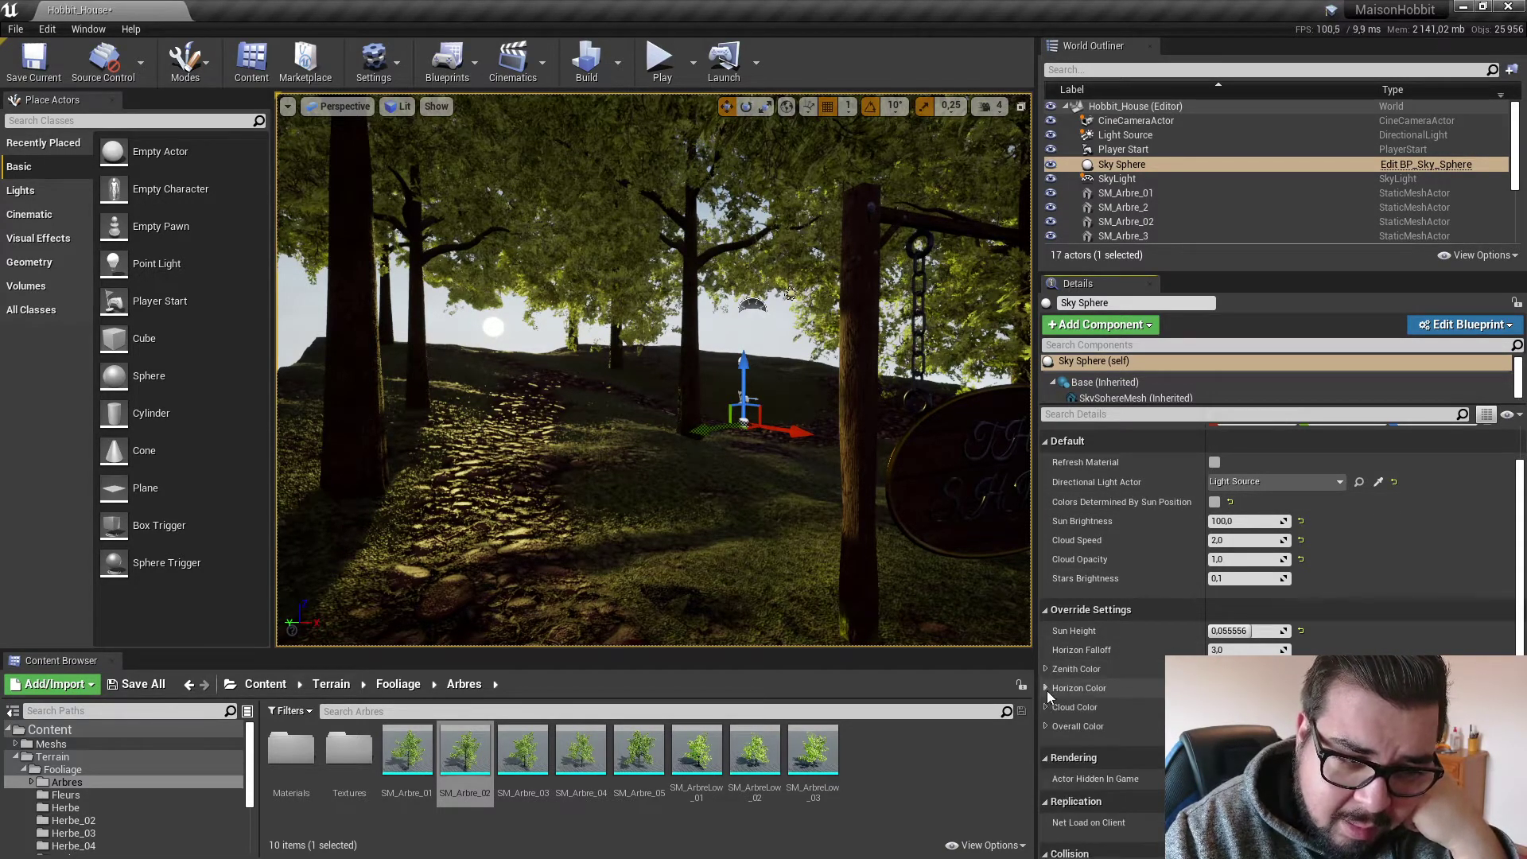
pyautogui.click(1046, 688)
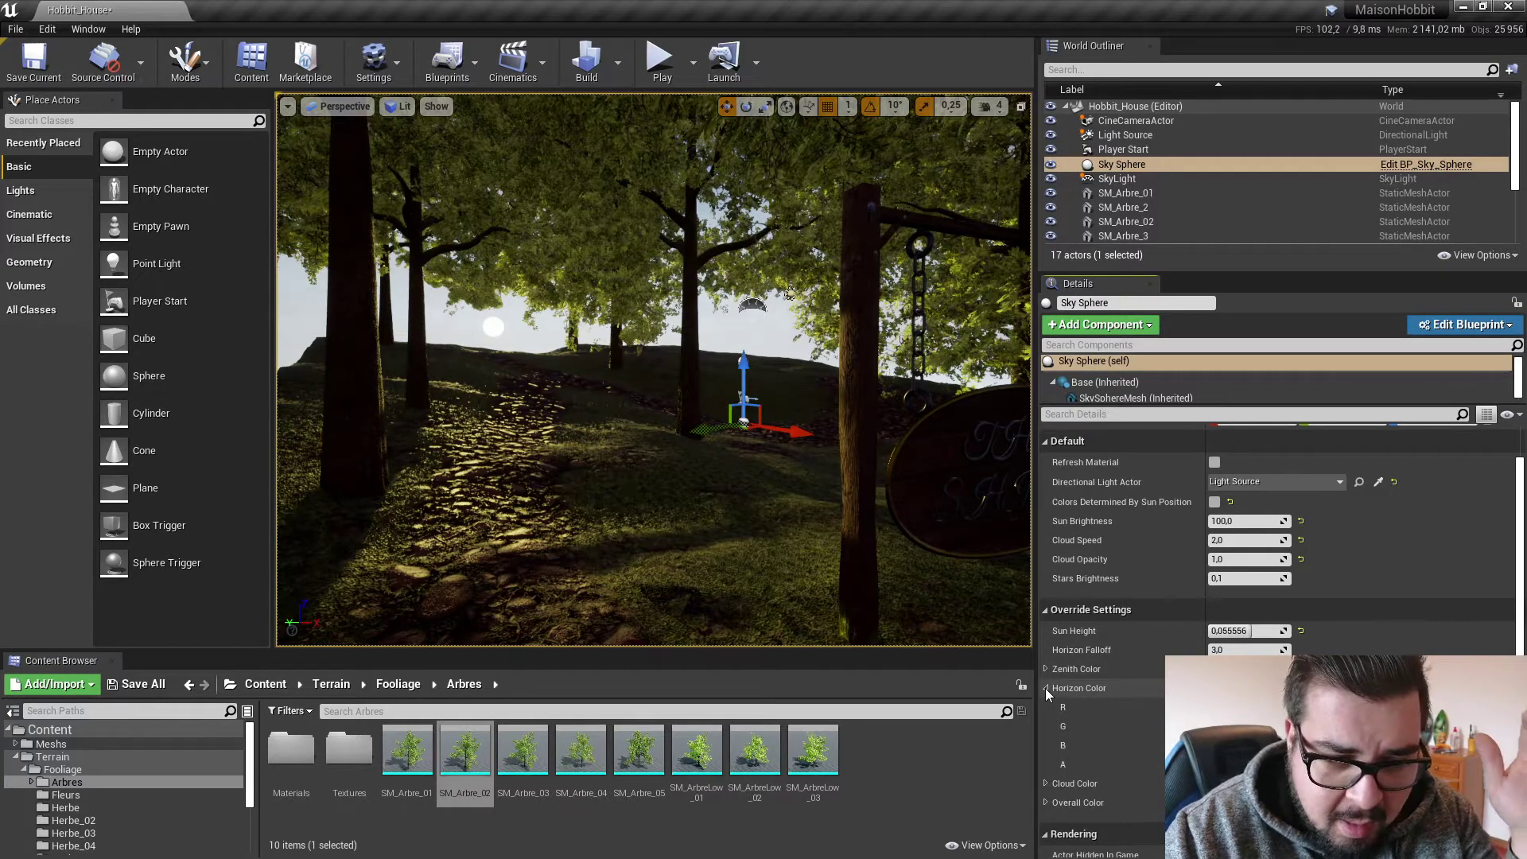
pyautogui.click(1046, 688)
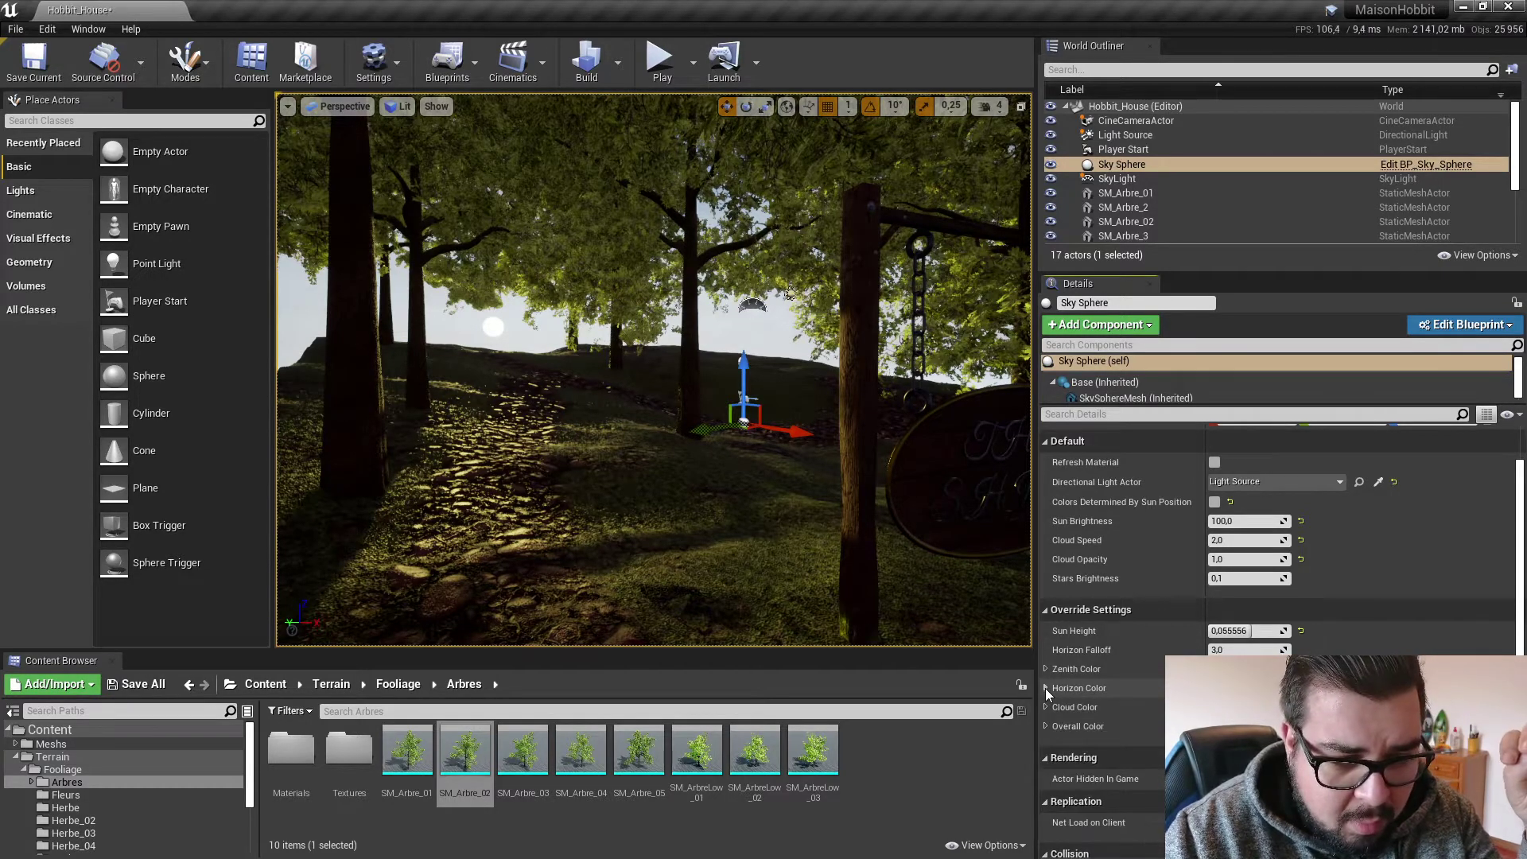
pyautogui.click(1214, 502)
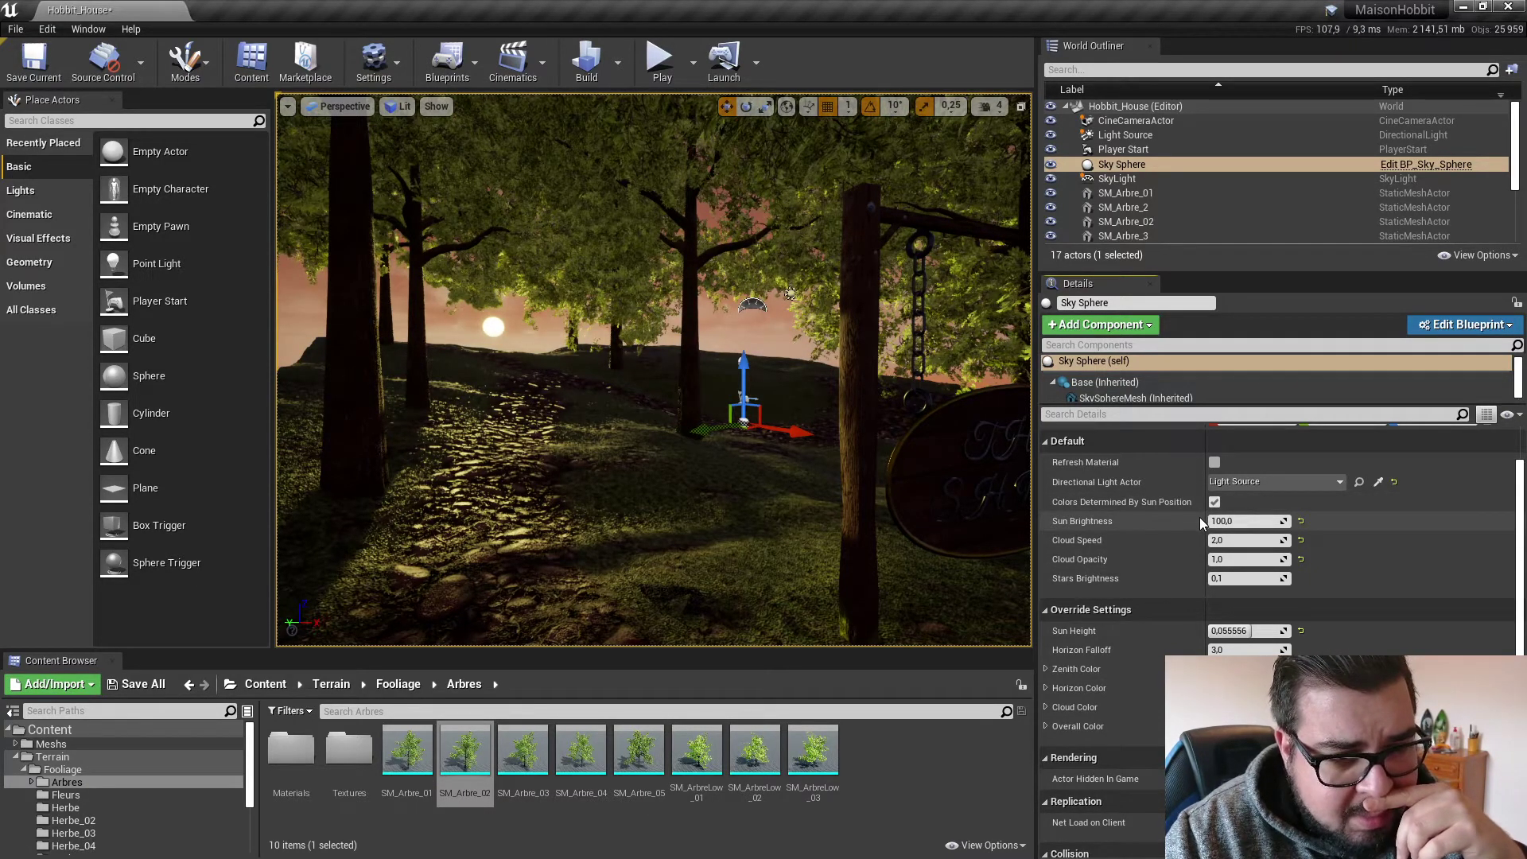
# Add a Sky Atmosphere visual-effects actor among the trees of the forest scene.
pyautogui.scroll(3, 1193, 528)
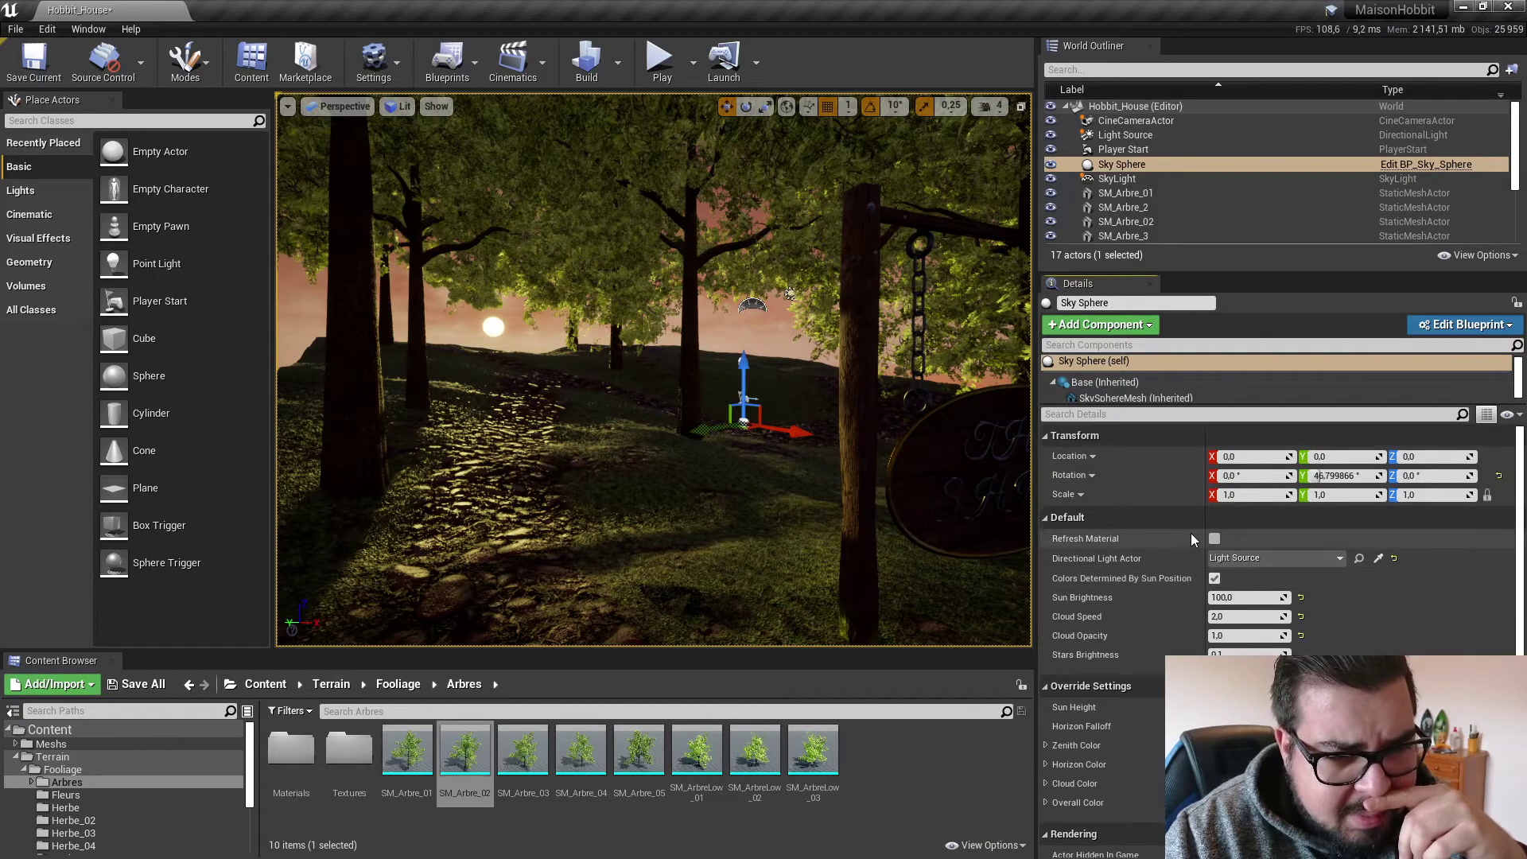
pyautogui.click(1129, 164)
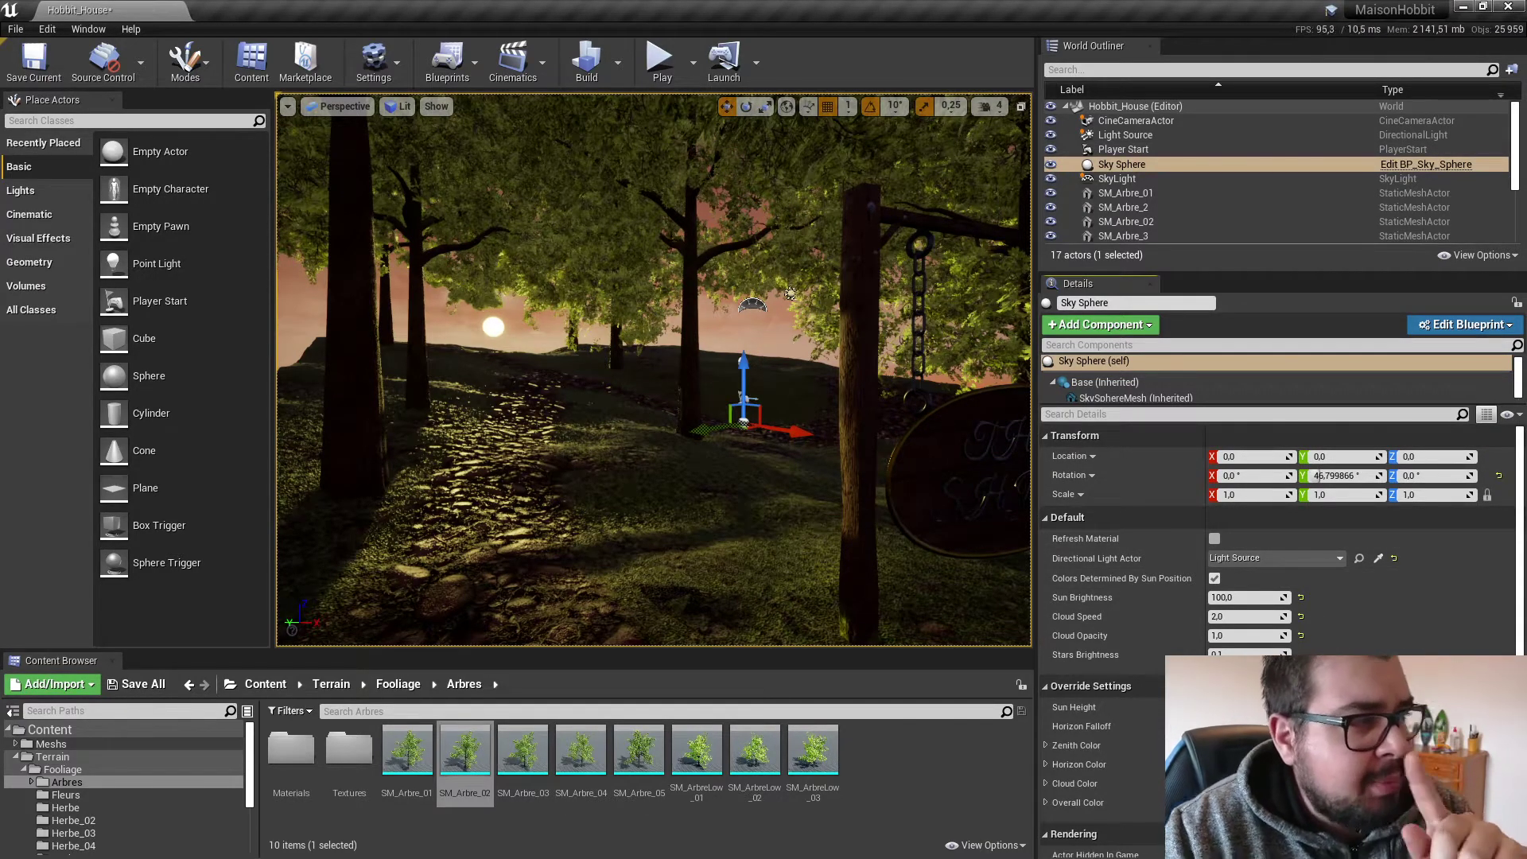
pyautogui.click(24, 191)
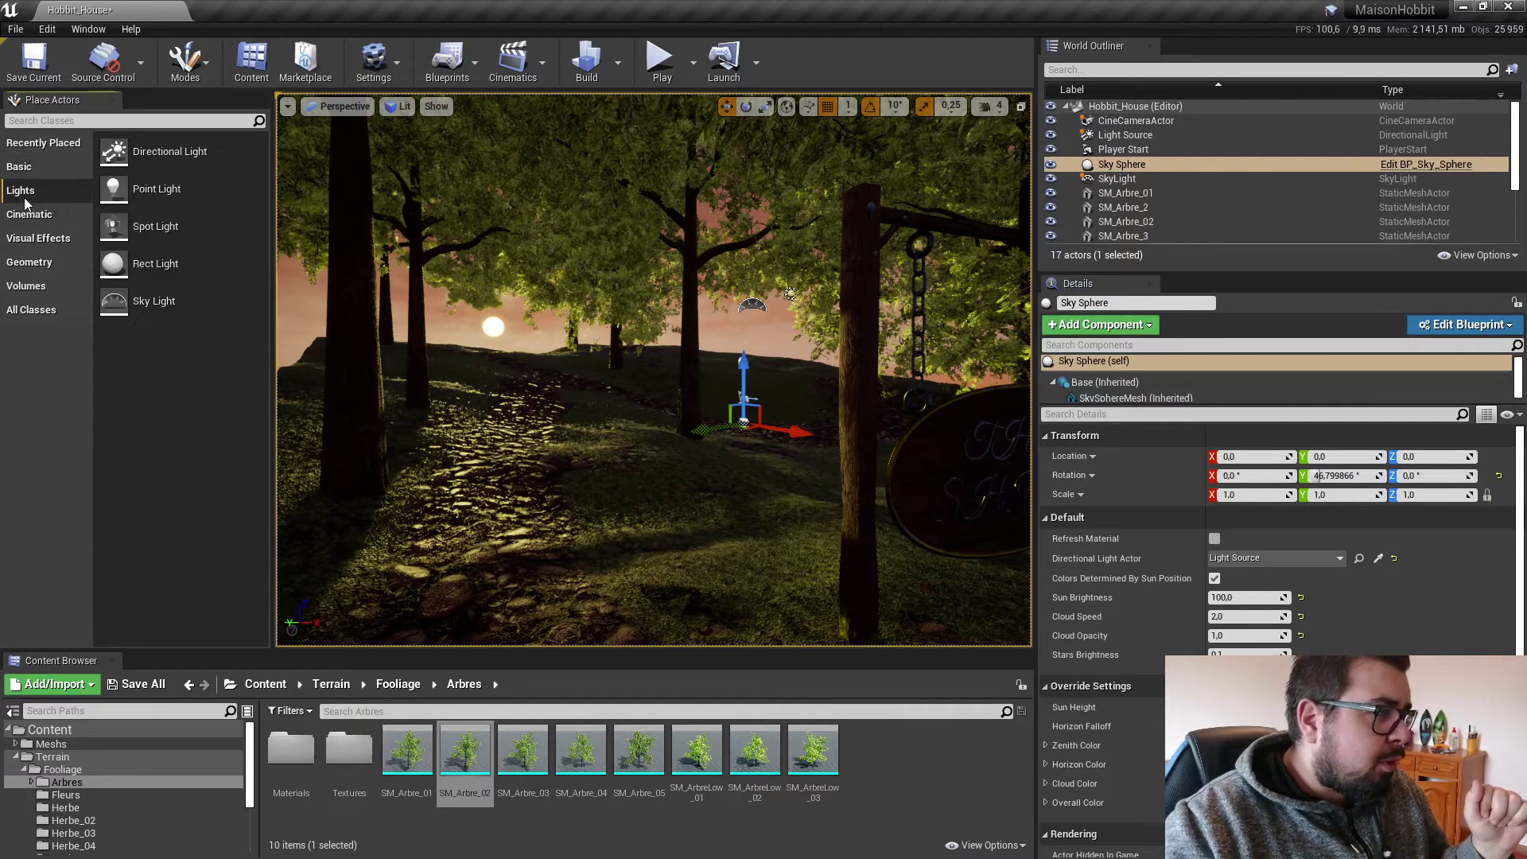
pyautogui.click(55, 308)
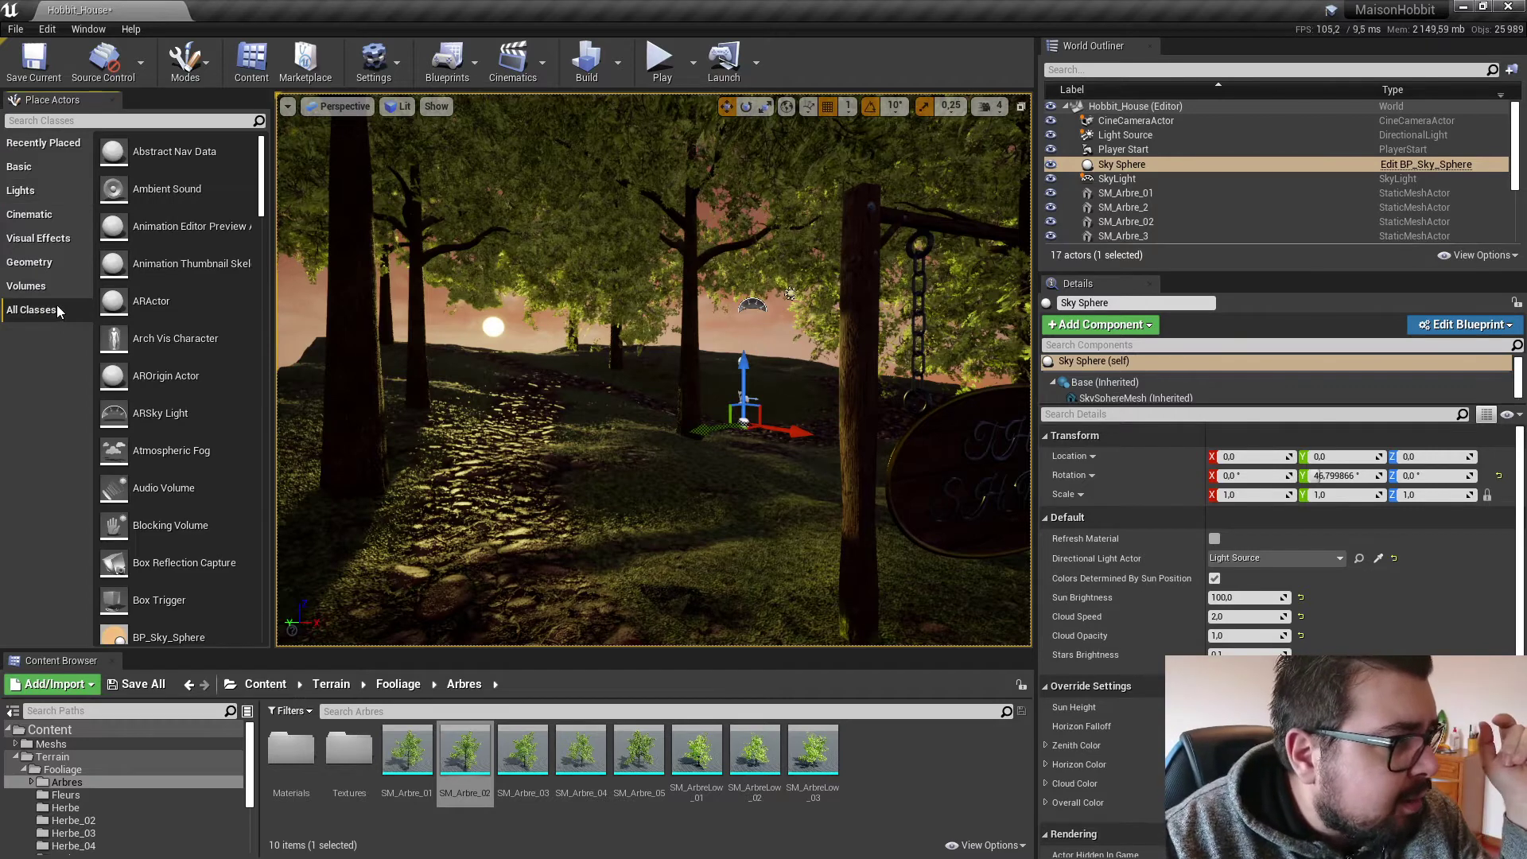
pyautogui.click(57, 289)
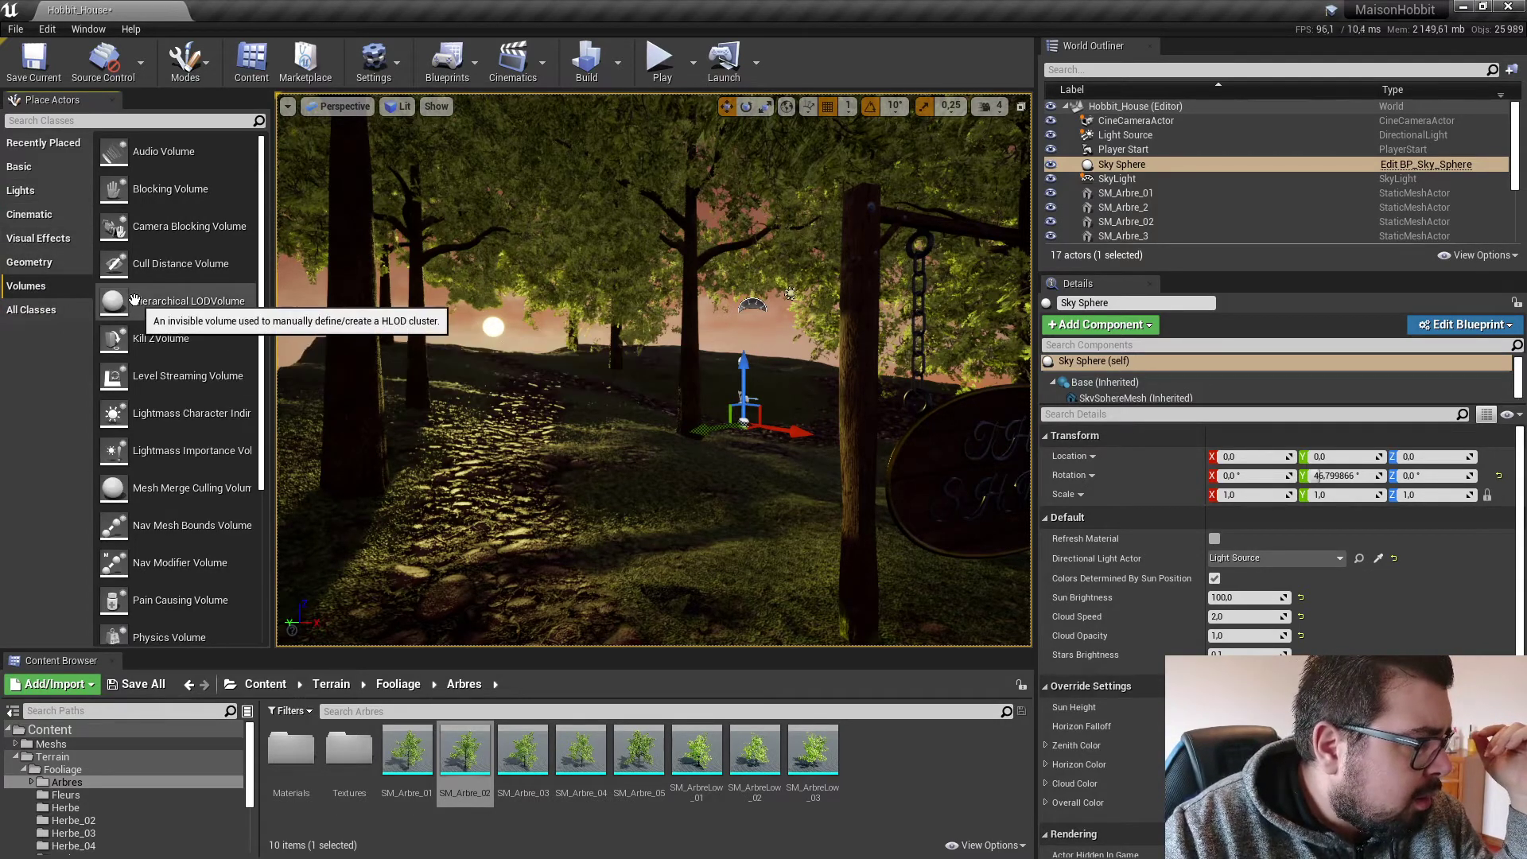
pyautogui.click(57, 244)
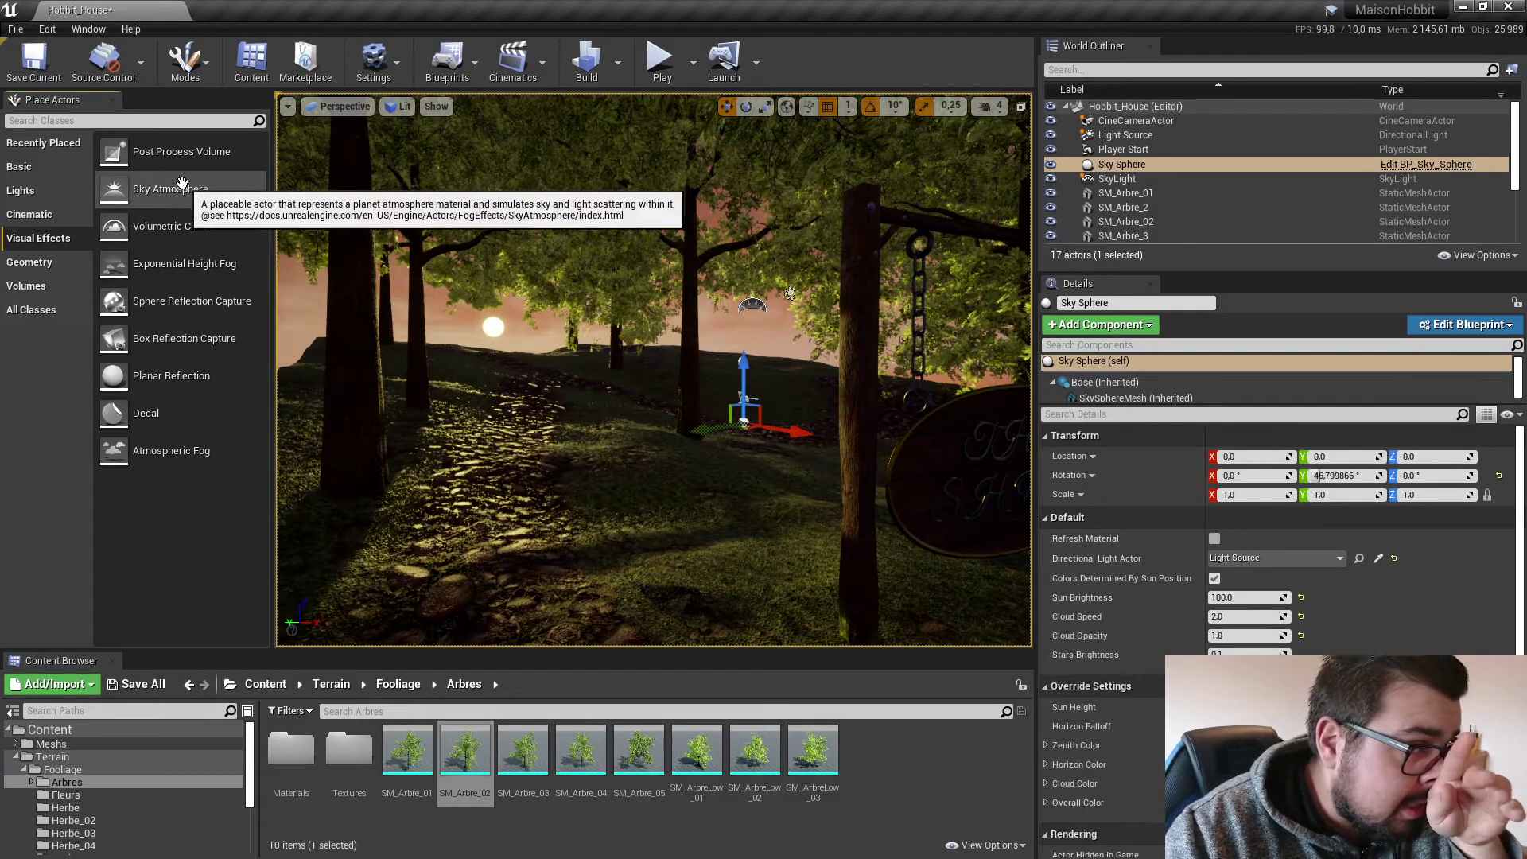
pyautogui.moveTo(176, 201); pyautogui.dragTo(541, 290)
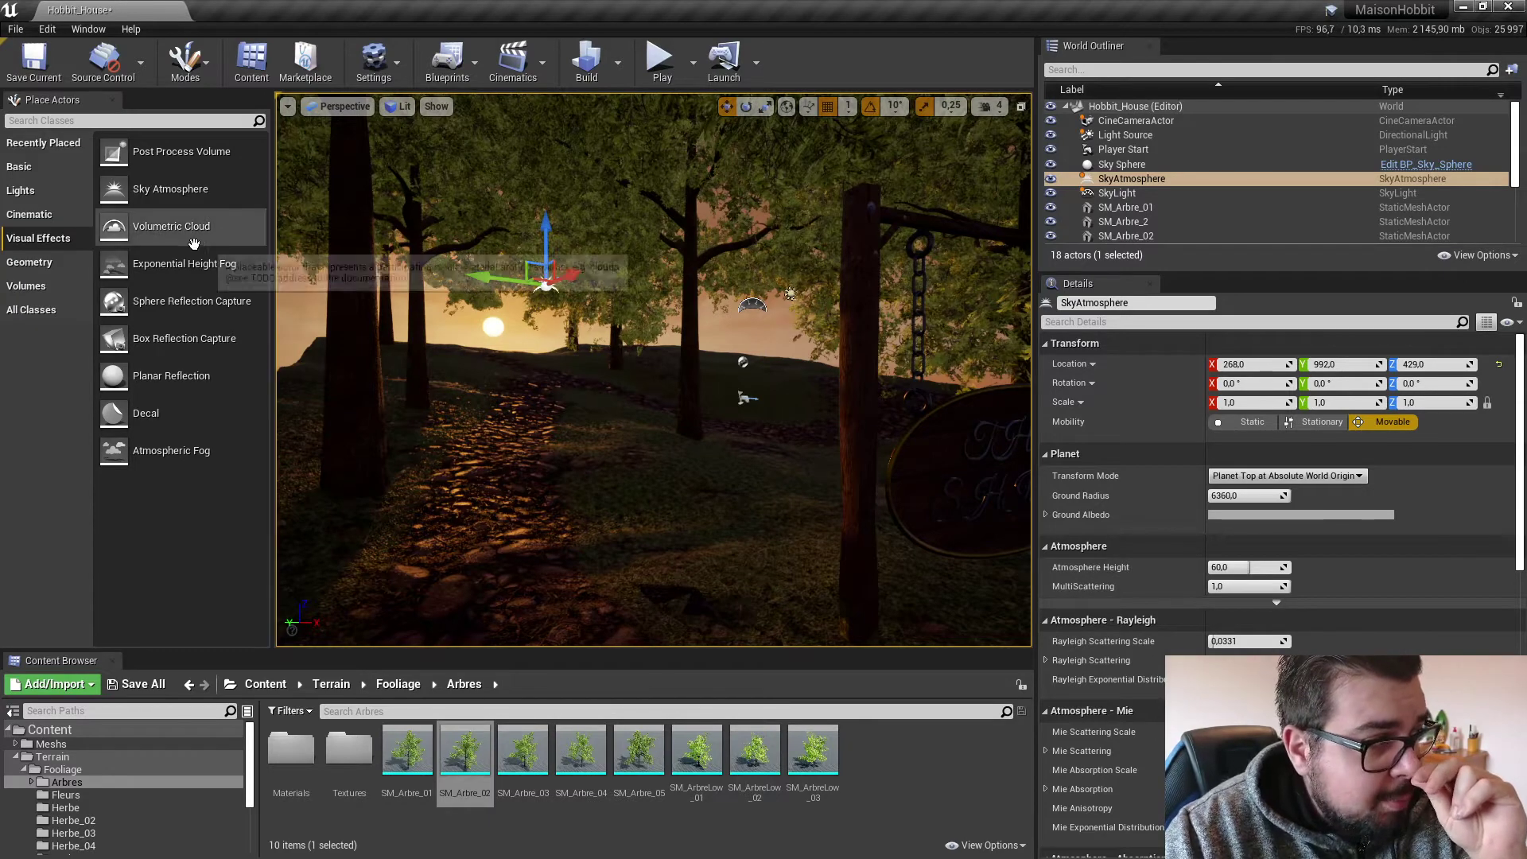
# Add a Volumetric Cloud actor to the treetops and lower it to a Z location of 689.
pyautogui.moveTo(193, 243); pyautogui.dragTo(545, 279)
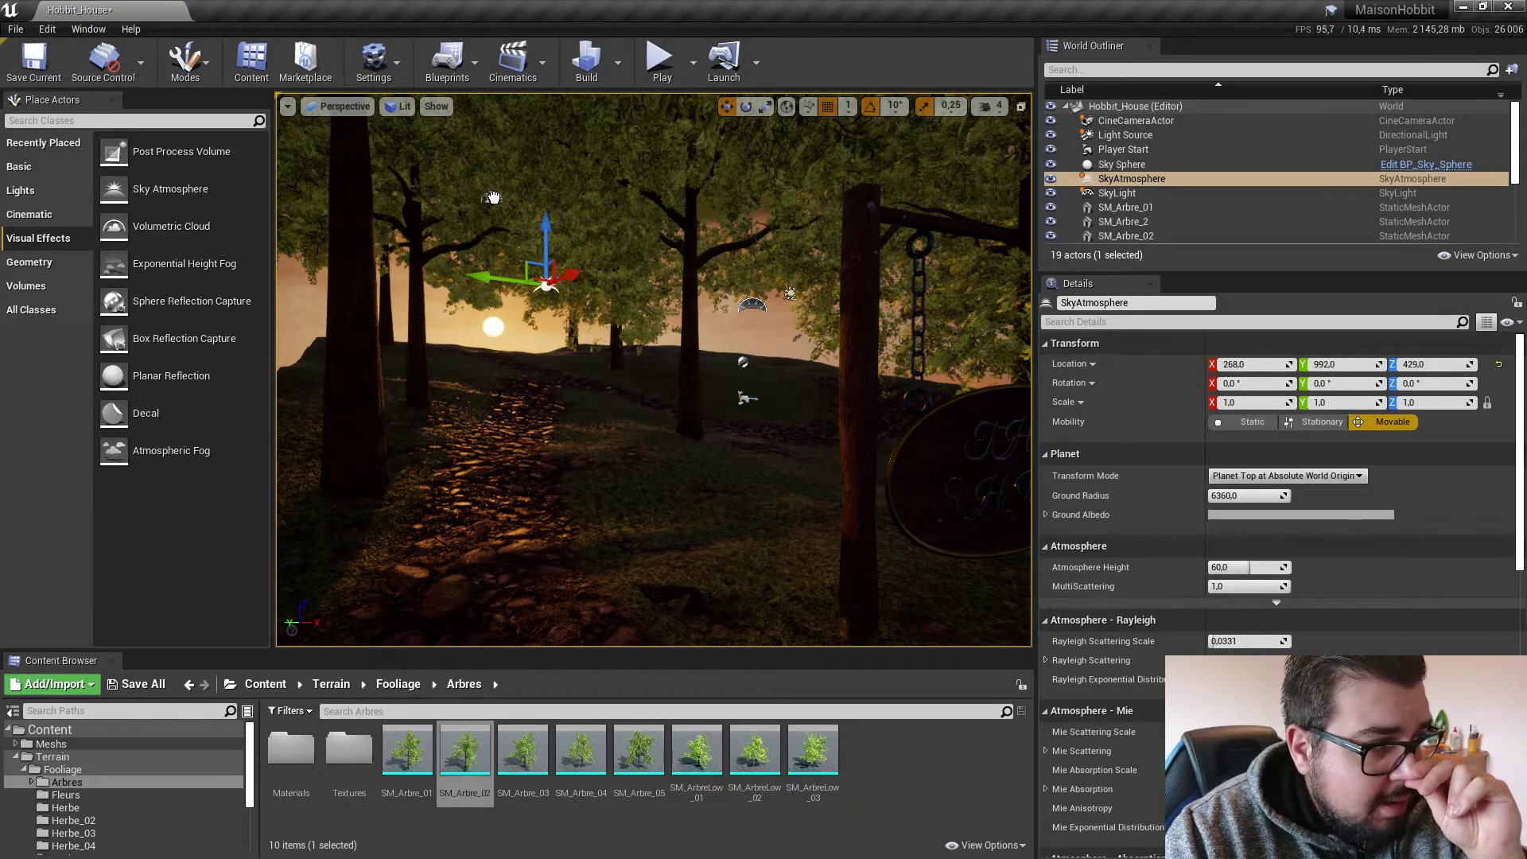
pyautogui.click(512, 198)
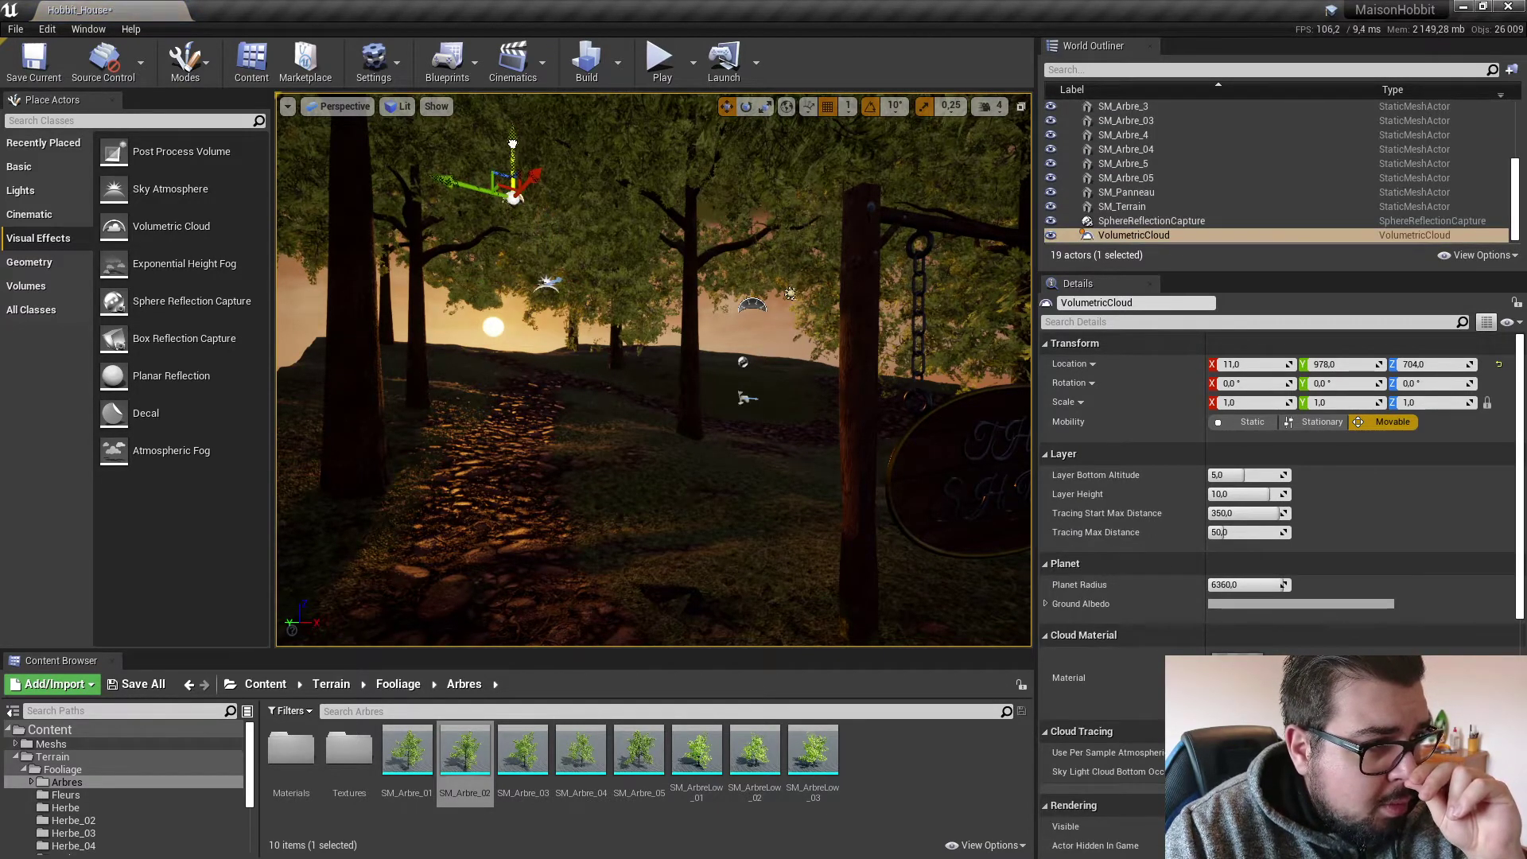
pyautogui.moveTo(513, 144)
pyautogui.mouseDown()
pyautogui.moveTo(513, 203)
pyautogui.moveTo(518, 157)
pyautogui.mouseUp()
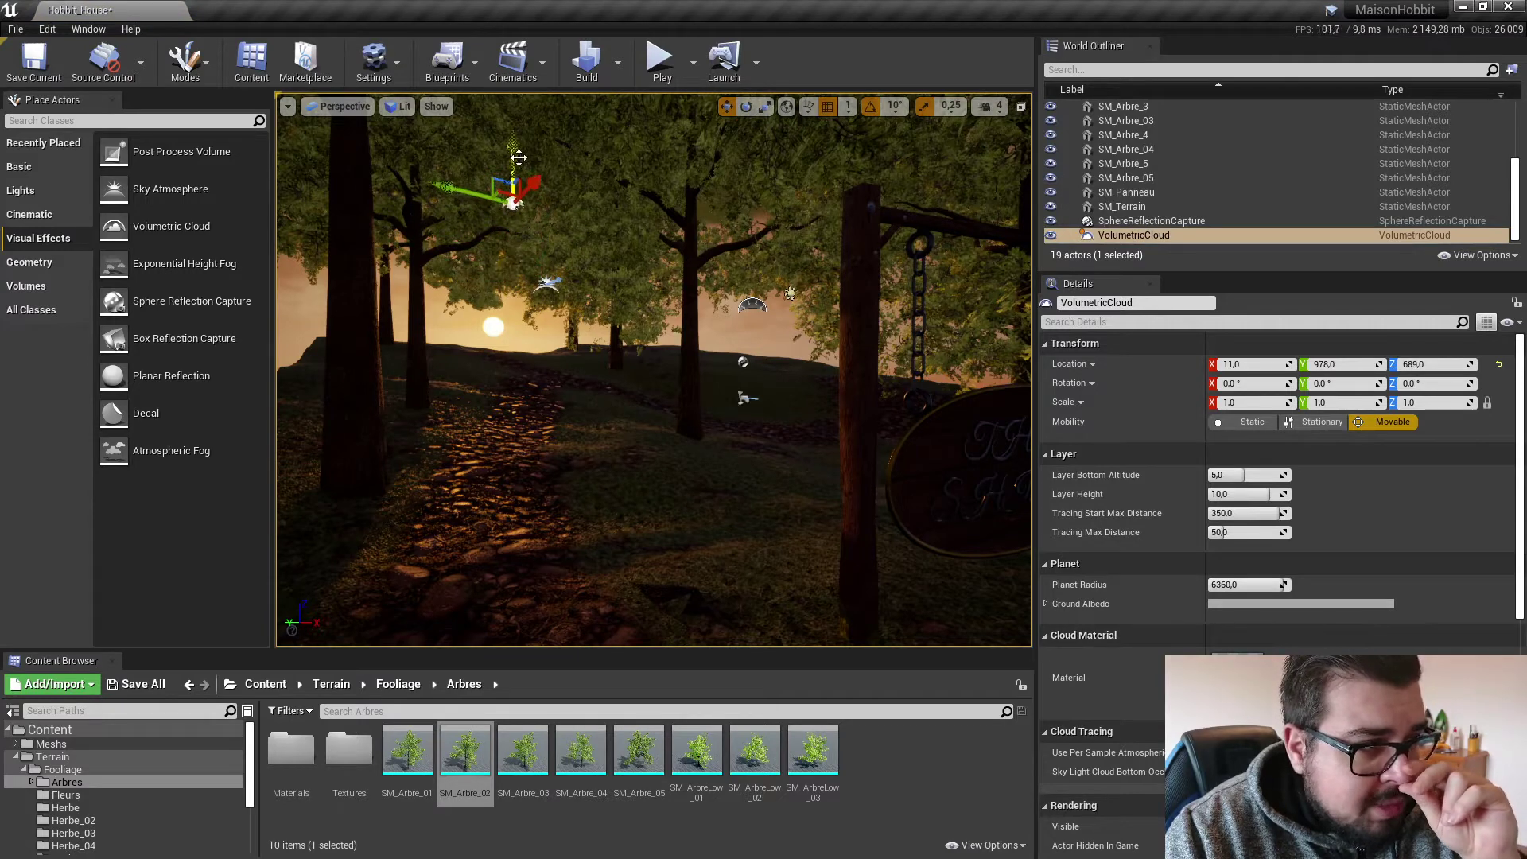
# Try a Ground Radius of about 1118 on the SkyAtmosphere actor, and reset it to the default.
pyautogui.moveTo(554, 287); pyautogui.dragTo(549, 286)
pyautogui.click(555, 284)
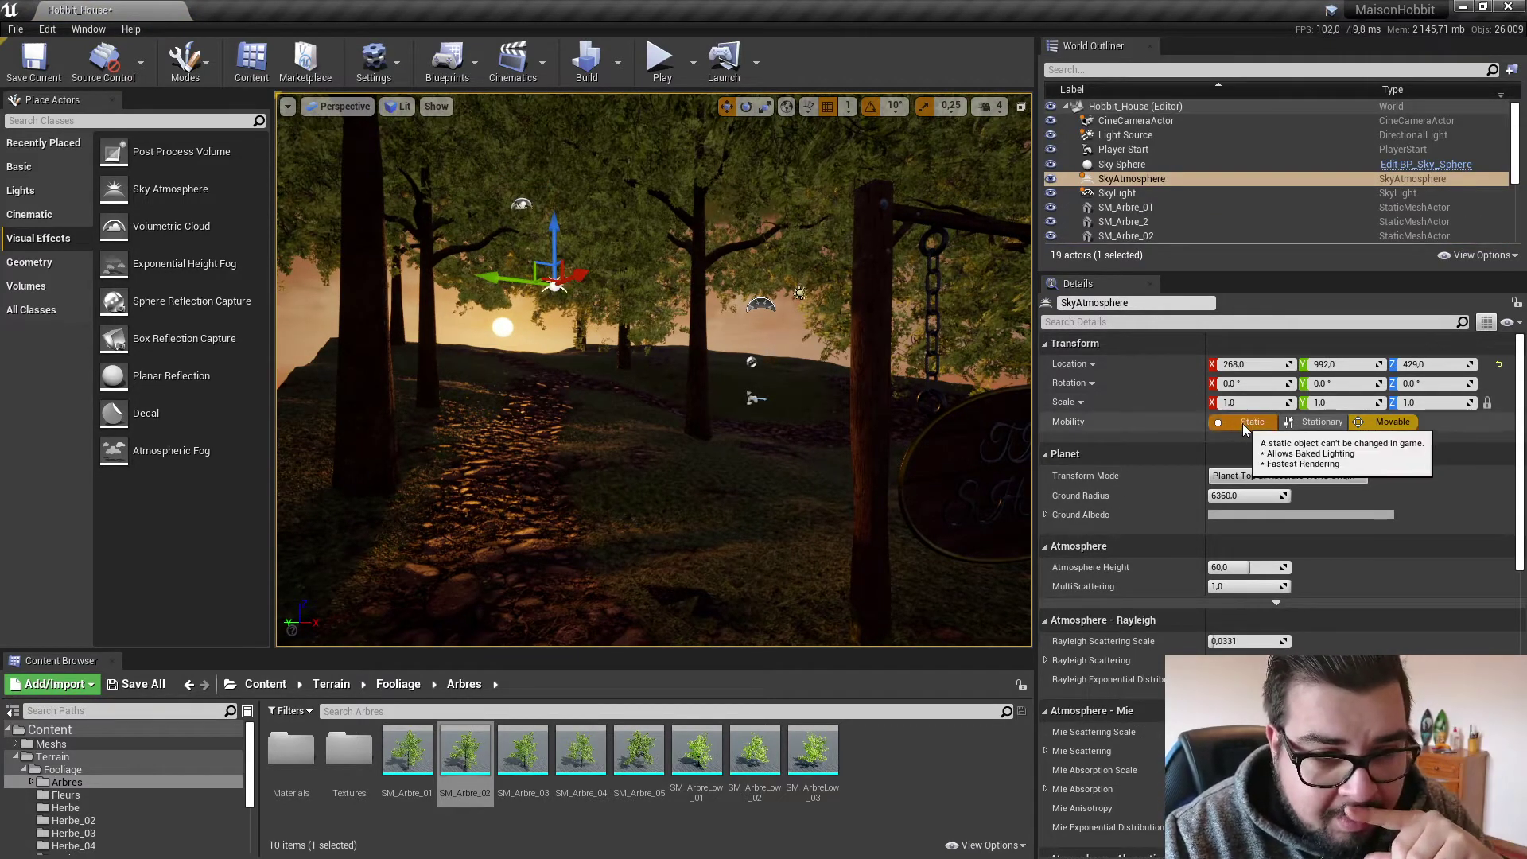
pyautogui.click(1290, 478)
pyautogui.click(1290, 486)
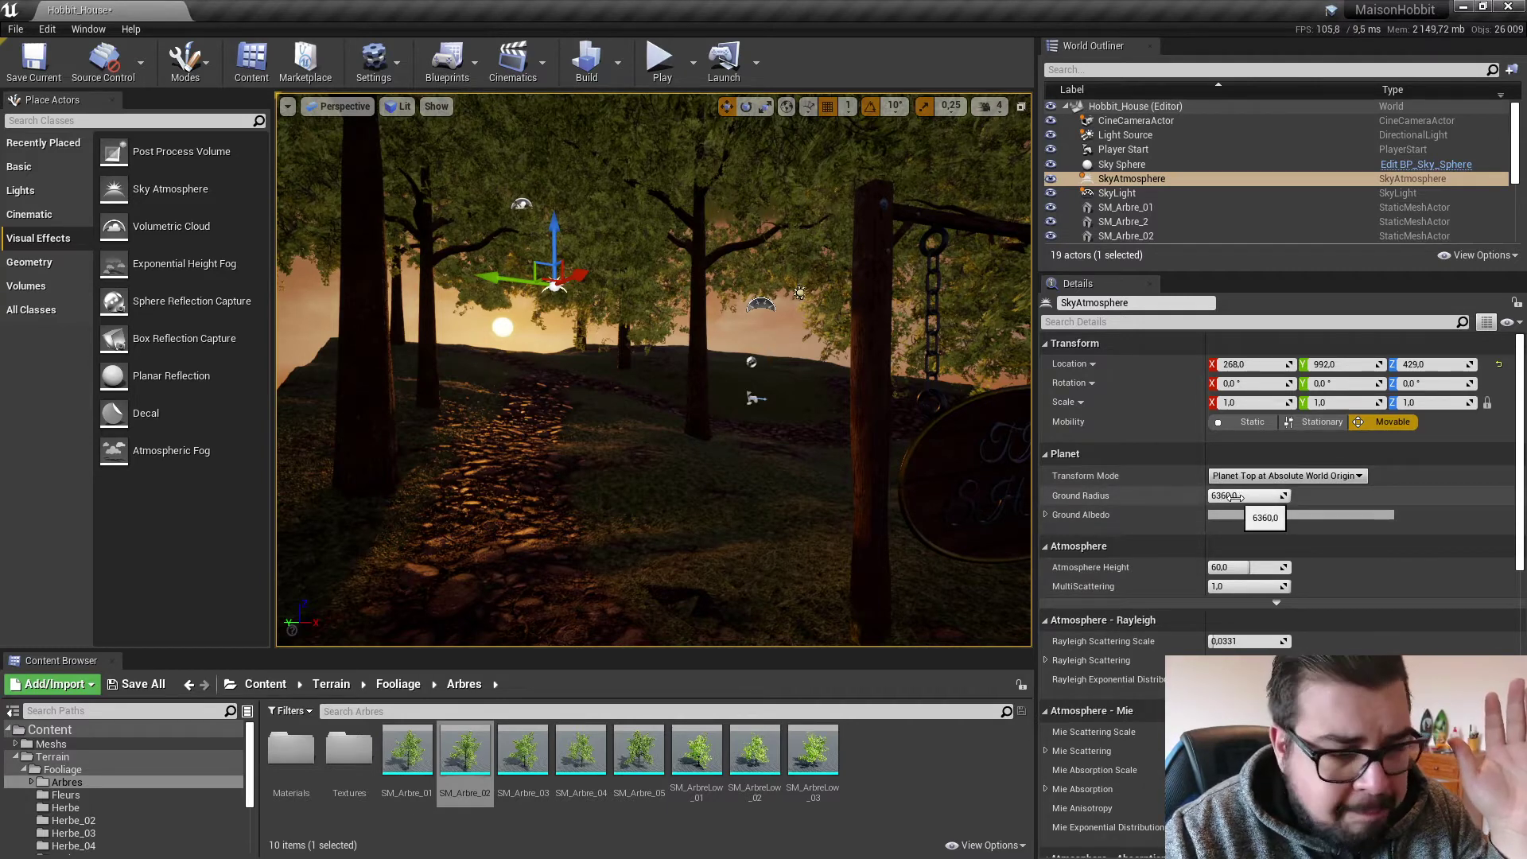
pyautogui.moveTo(1229, 495); pyautogui.dragTo(1298, 497)
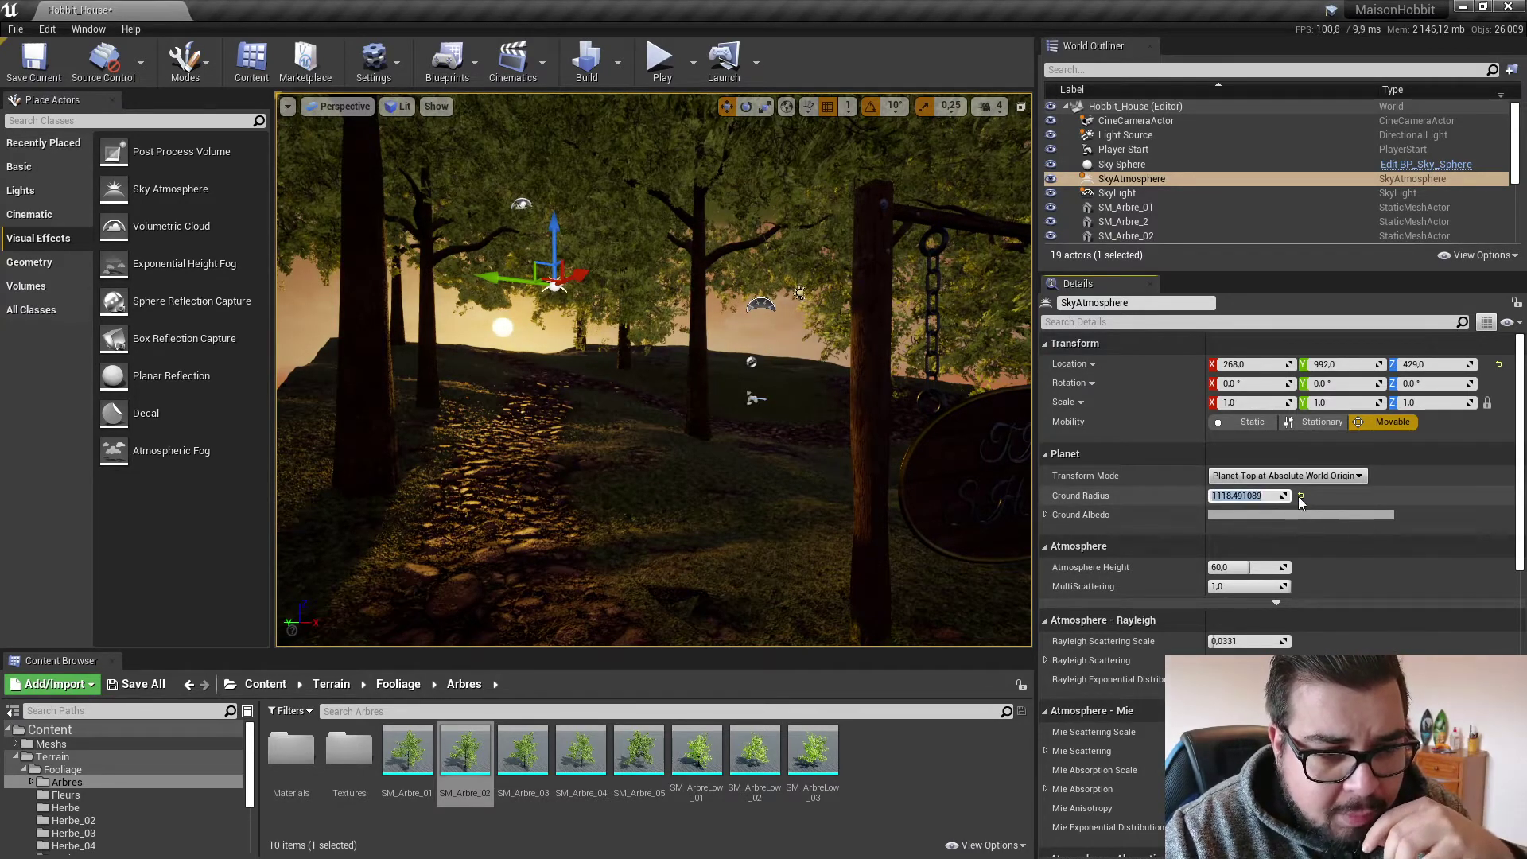
pyautogui.click(1299, 496)
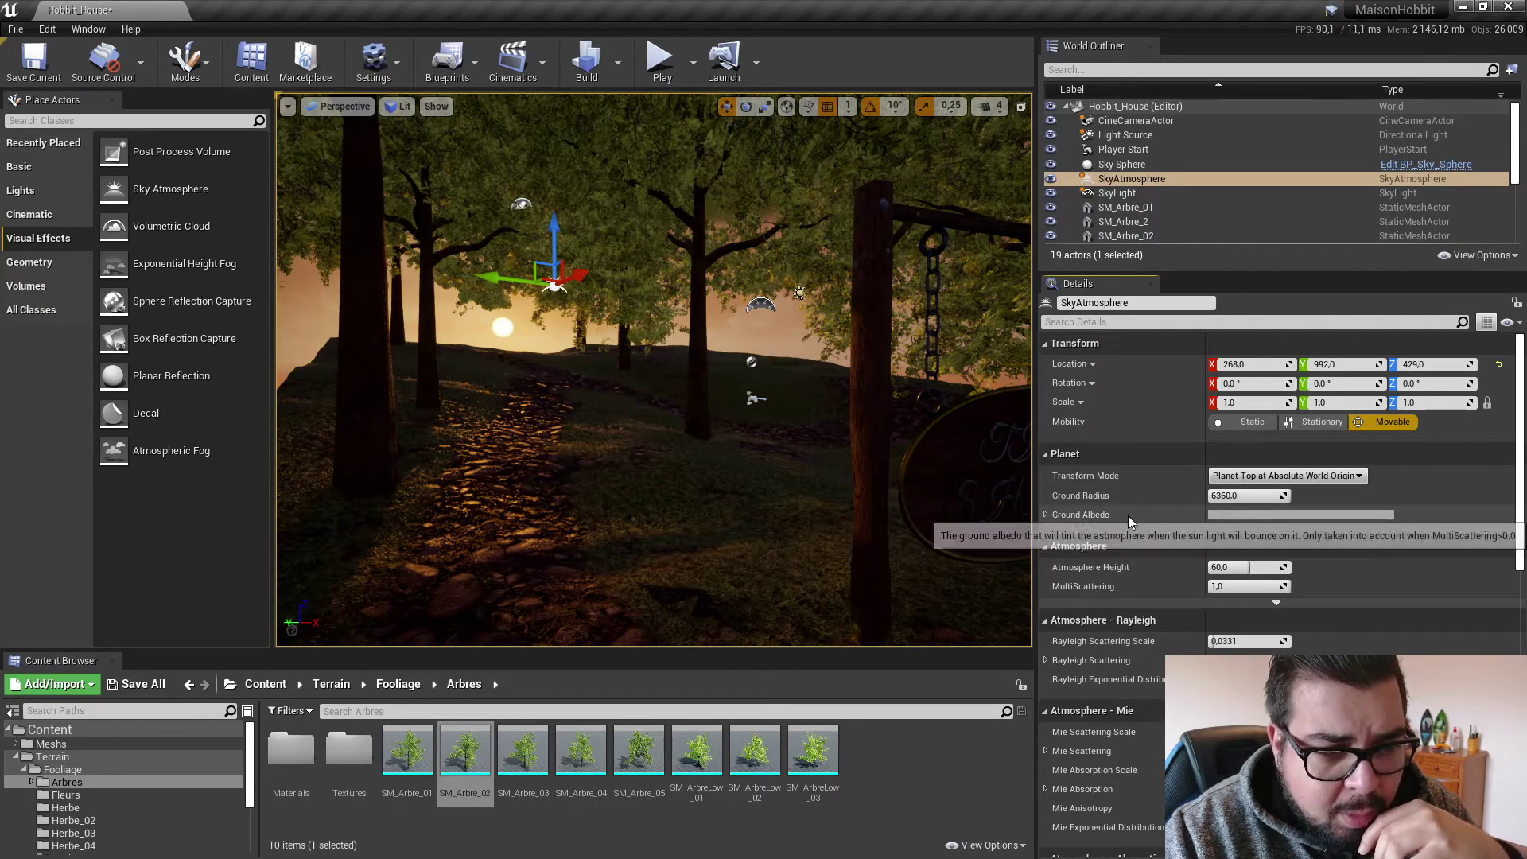
# Try SkyAtmosphere Atmosphere Height values of about 111 and 8.7, and reset the height to the default.
pyautogui.click(1045, 514)
pyautogui.click(1044, 515)
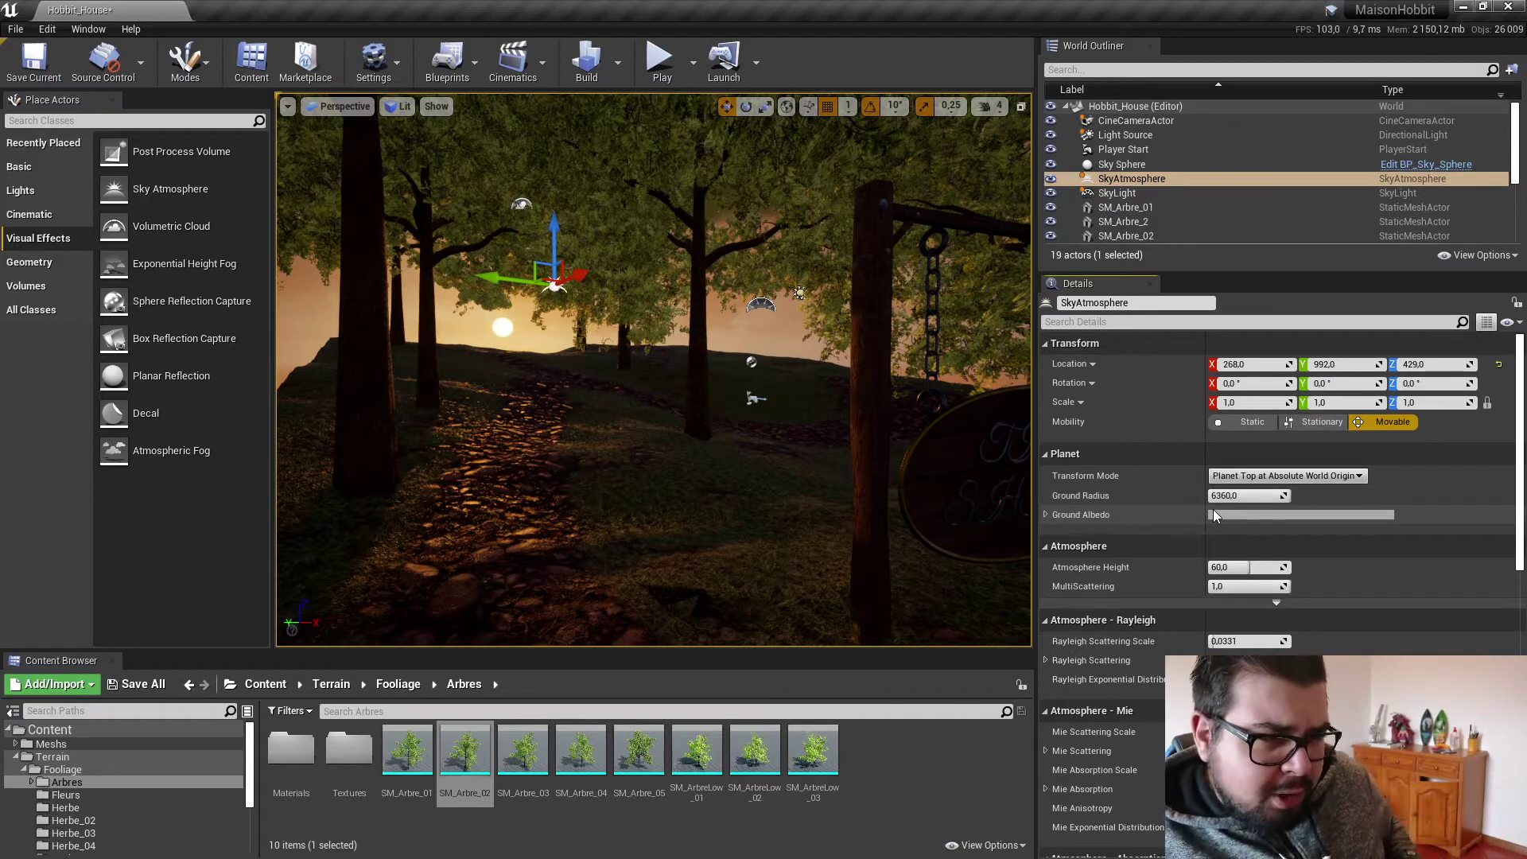
pyautogui.moveTo(1190, 516)
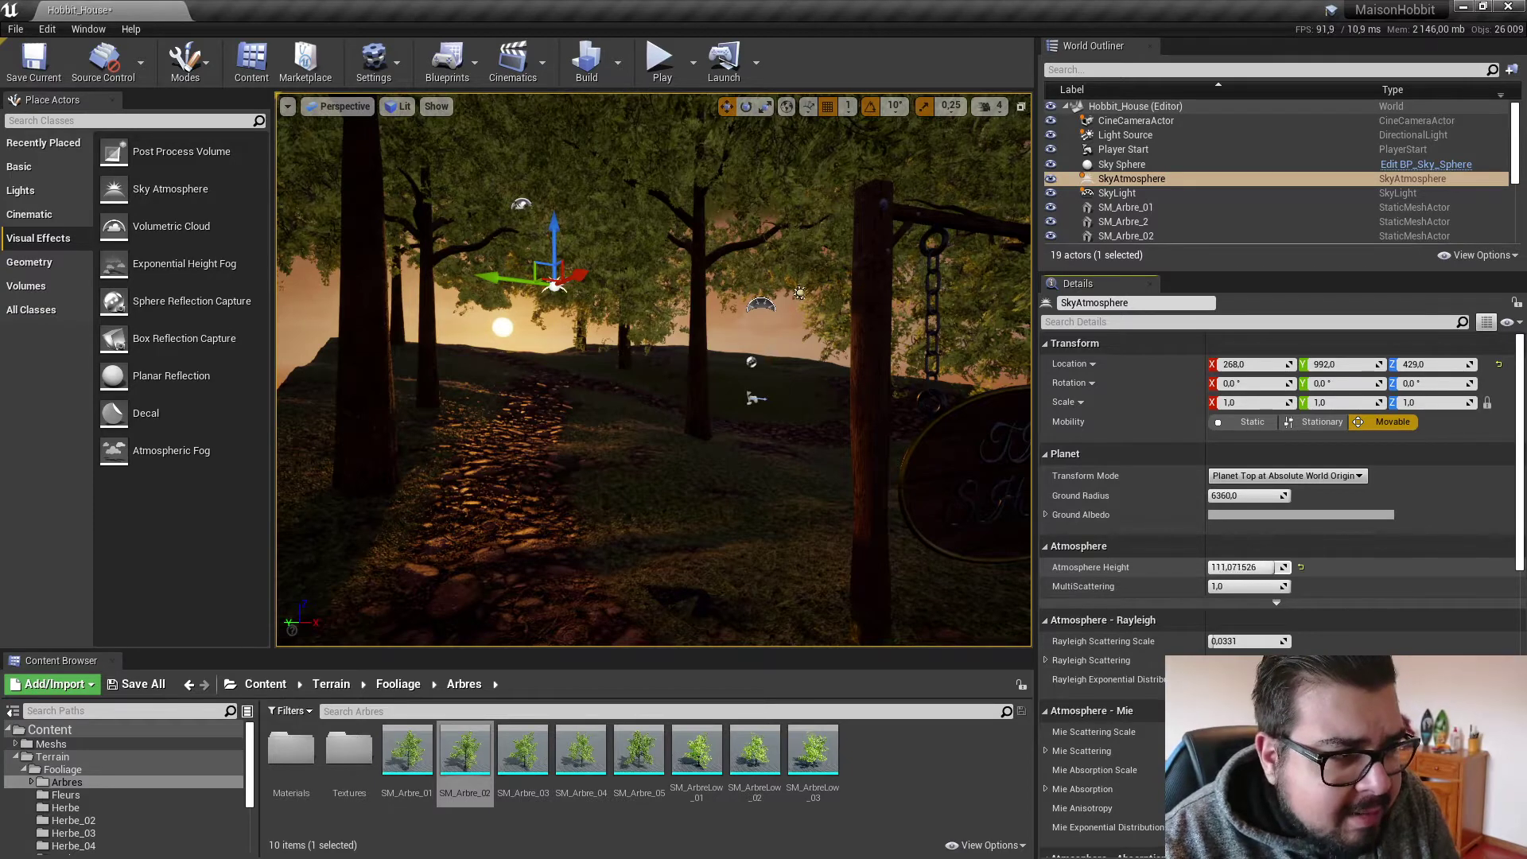
pyautogui.moveTo(1243, 567); pyautogui.dragTo(1218, 568)
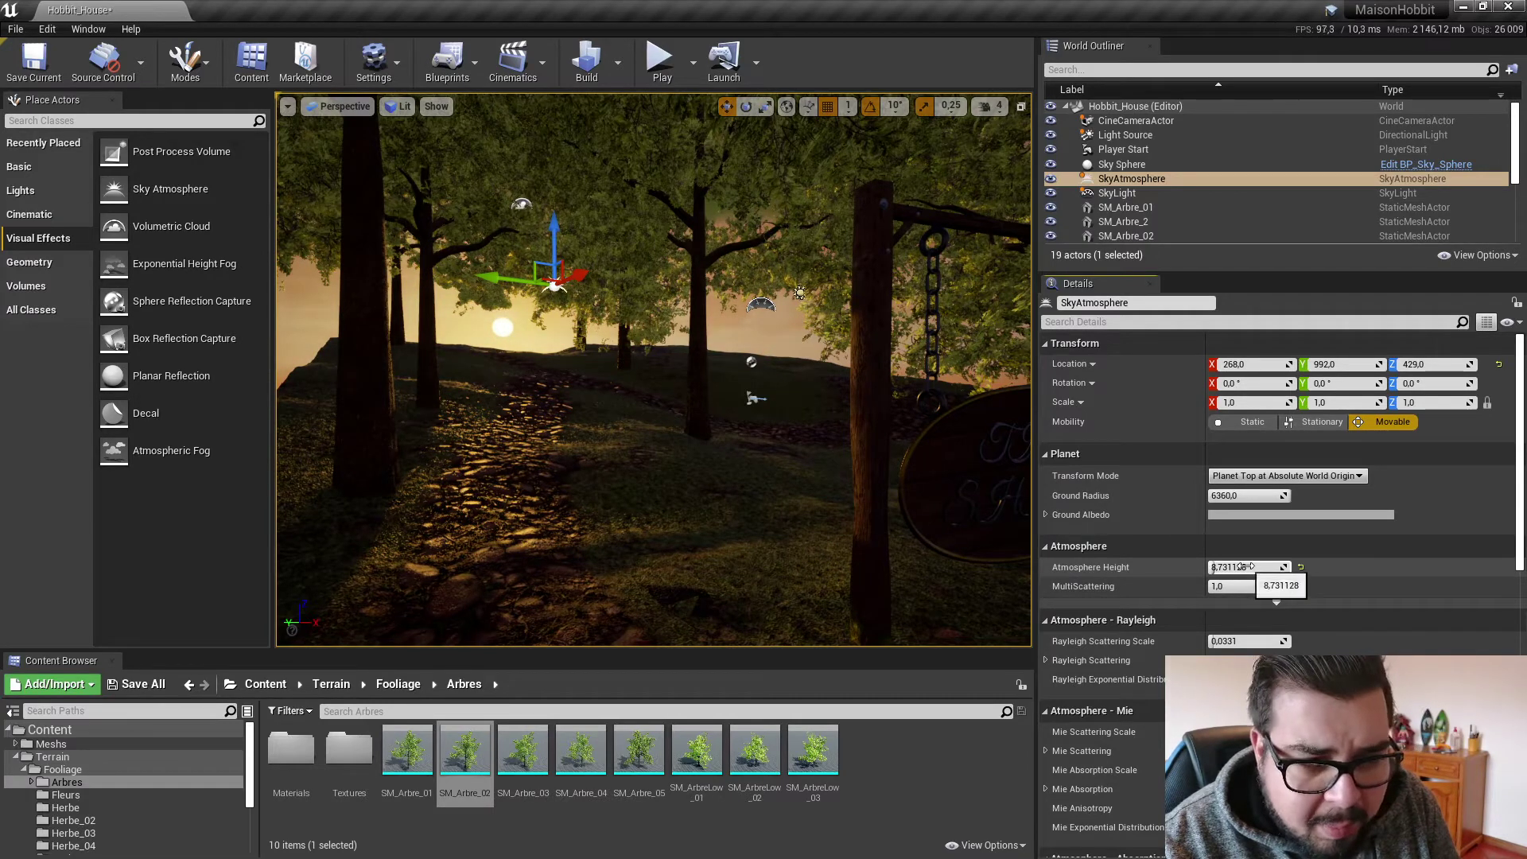
pyautogui.click(1301, 568)
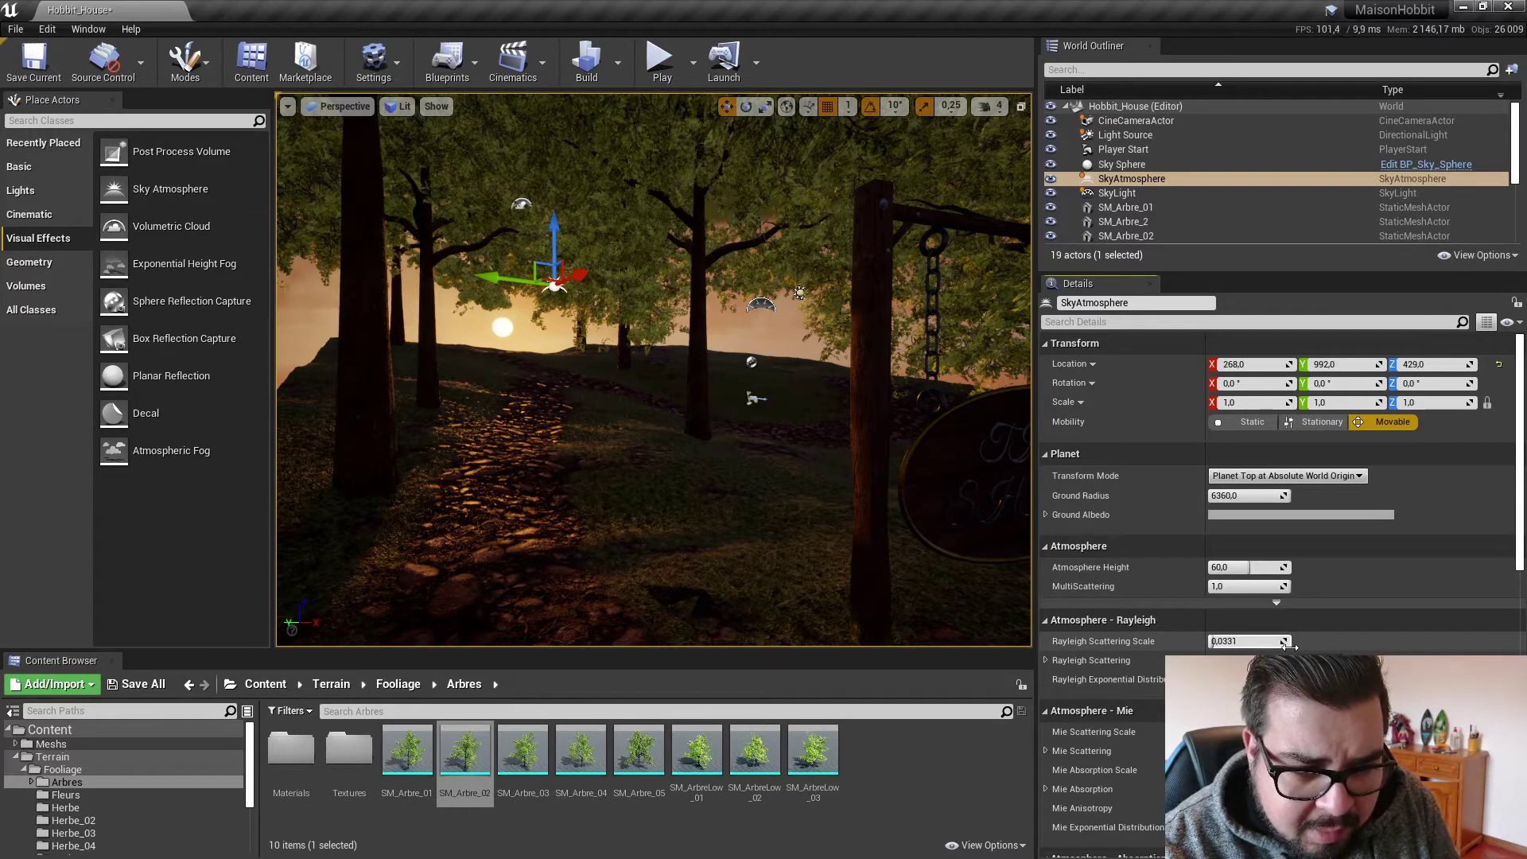
# Examine the SkyAtmosphere's Rayleigh, Mie, Absorption and Art Direction settings along with the open sunset sky and clouds above the horizon.
pyautogui.scroll(-3, 1288, 645)
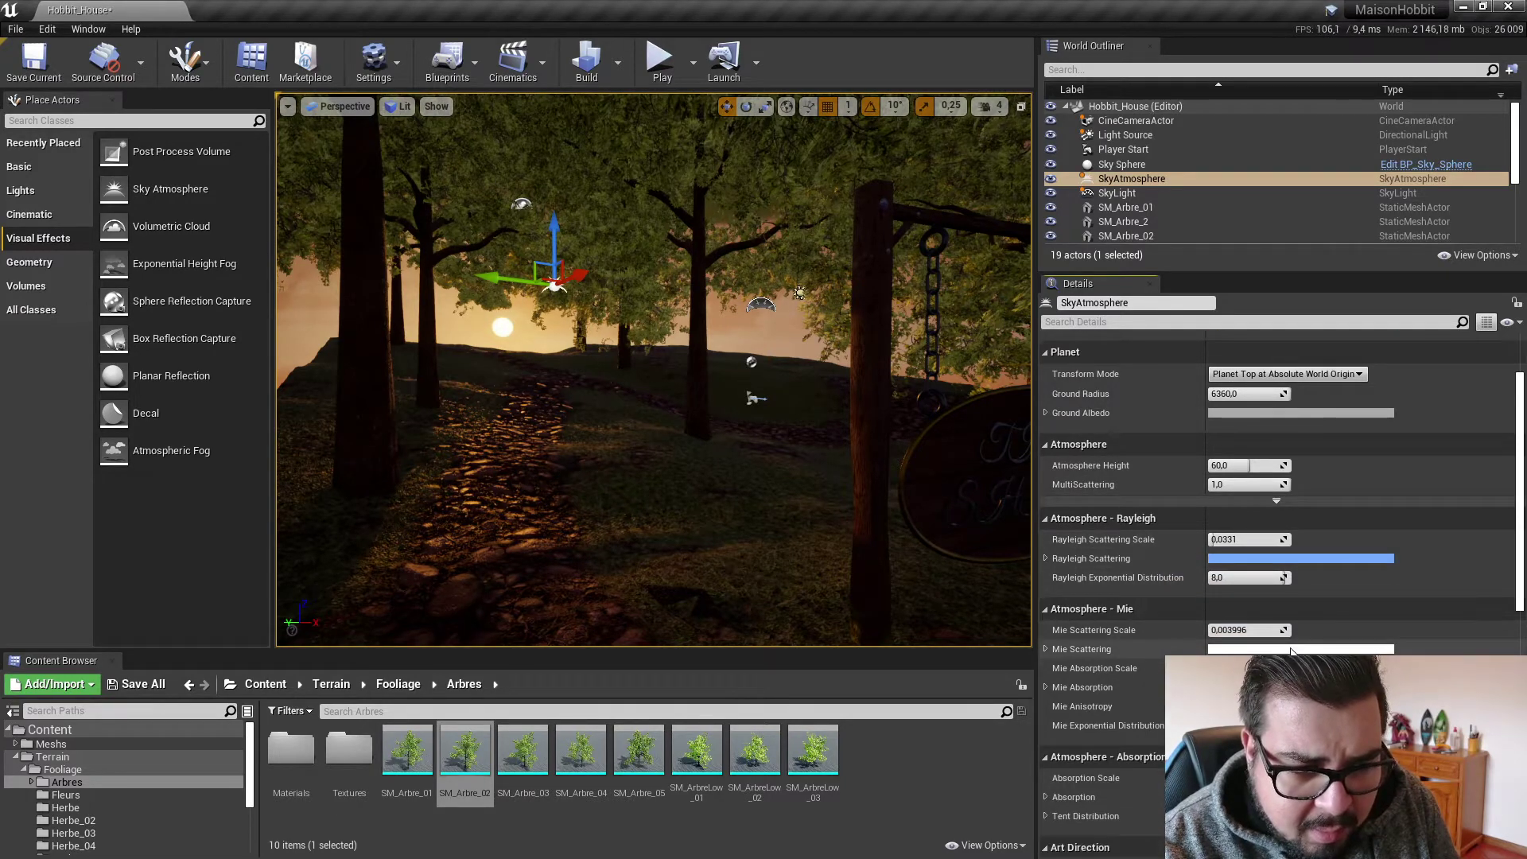
pyautogui.scroll(-1, 1291, 651)
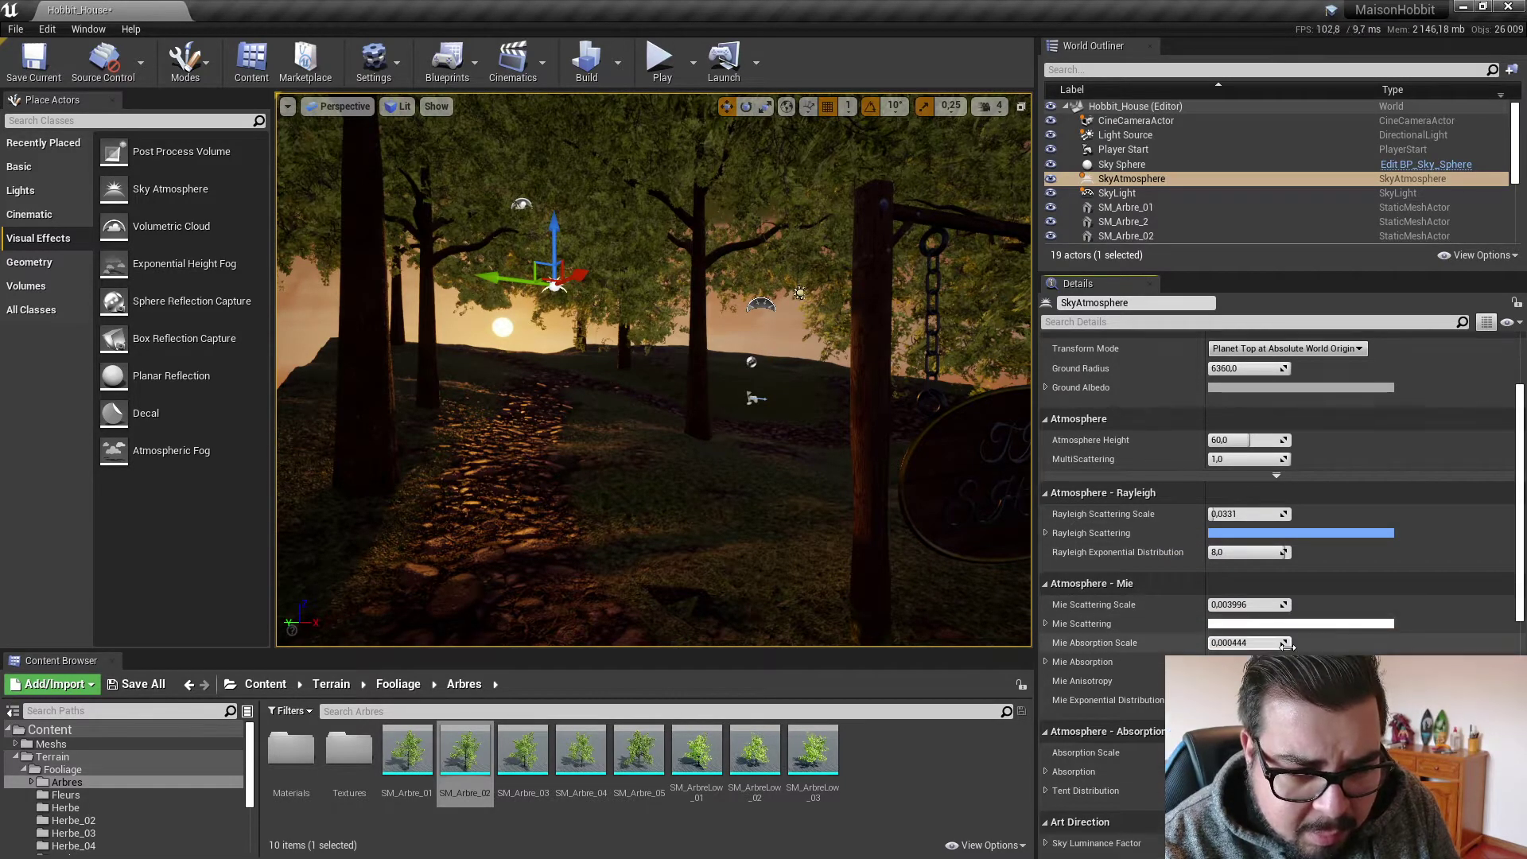
pyautogui.scroll(-3, 1288, 646)
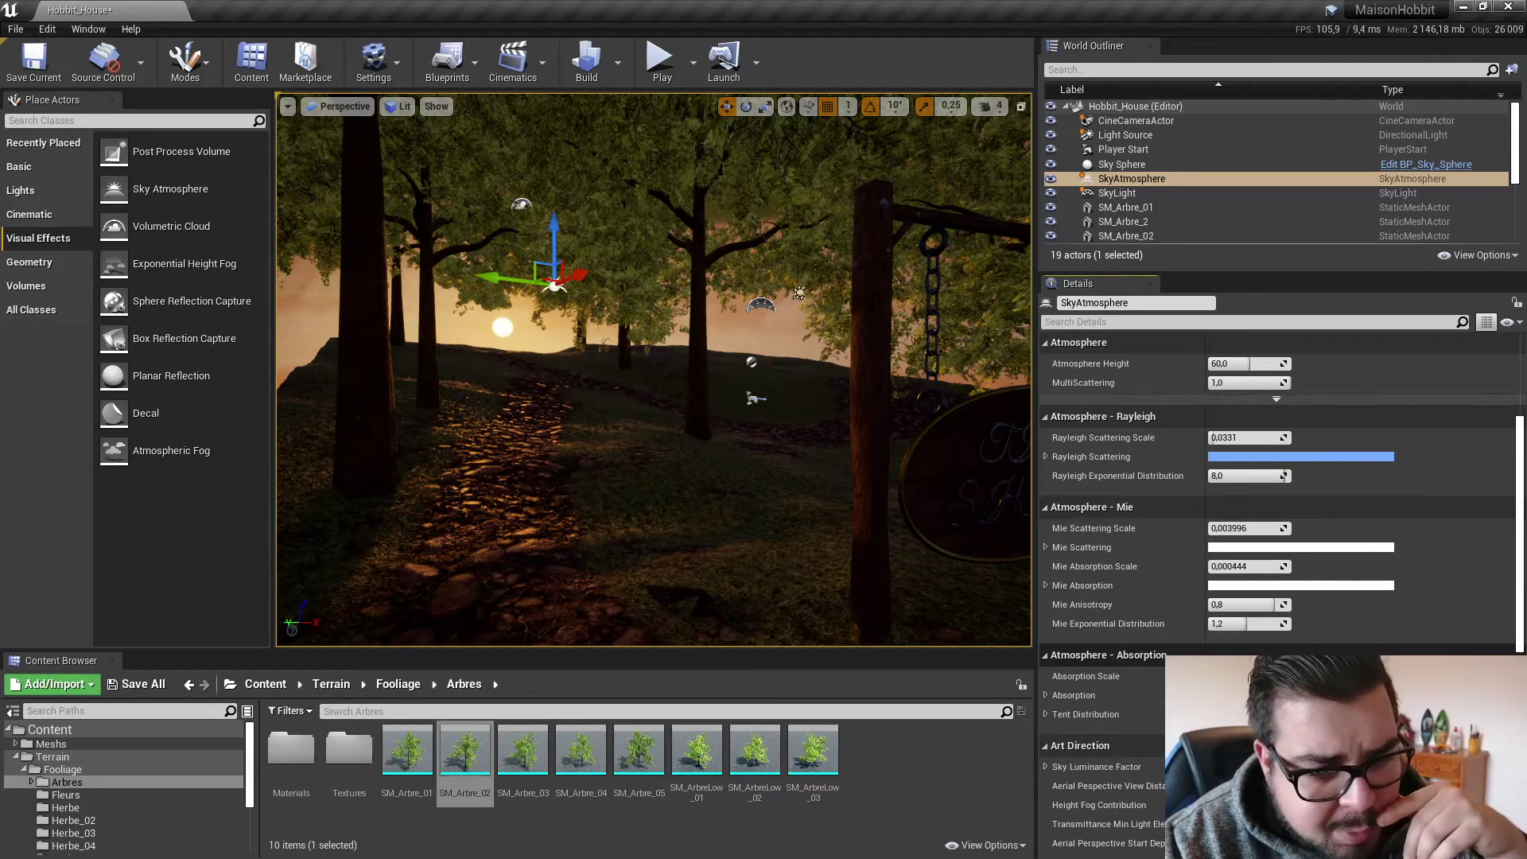
pyautogui.press('a')
pyautogui.moveTo(654, 370); pyautogui.dragTo(610, 315, button='right')
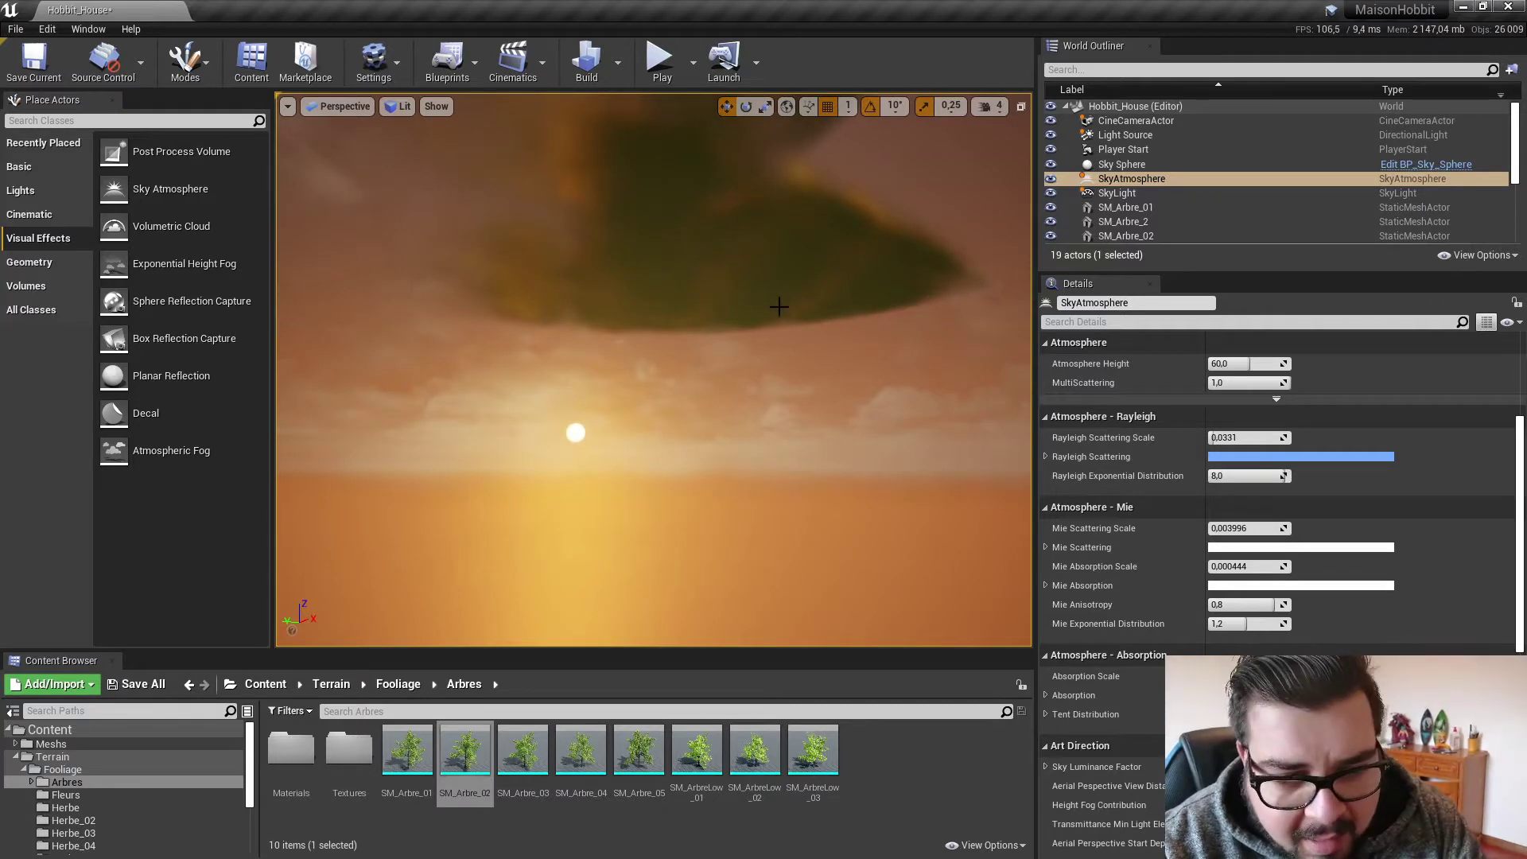
pyautogui.scroll(-2, 1142, 564)
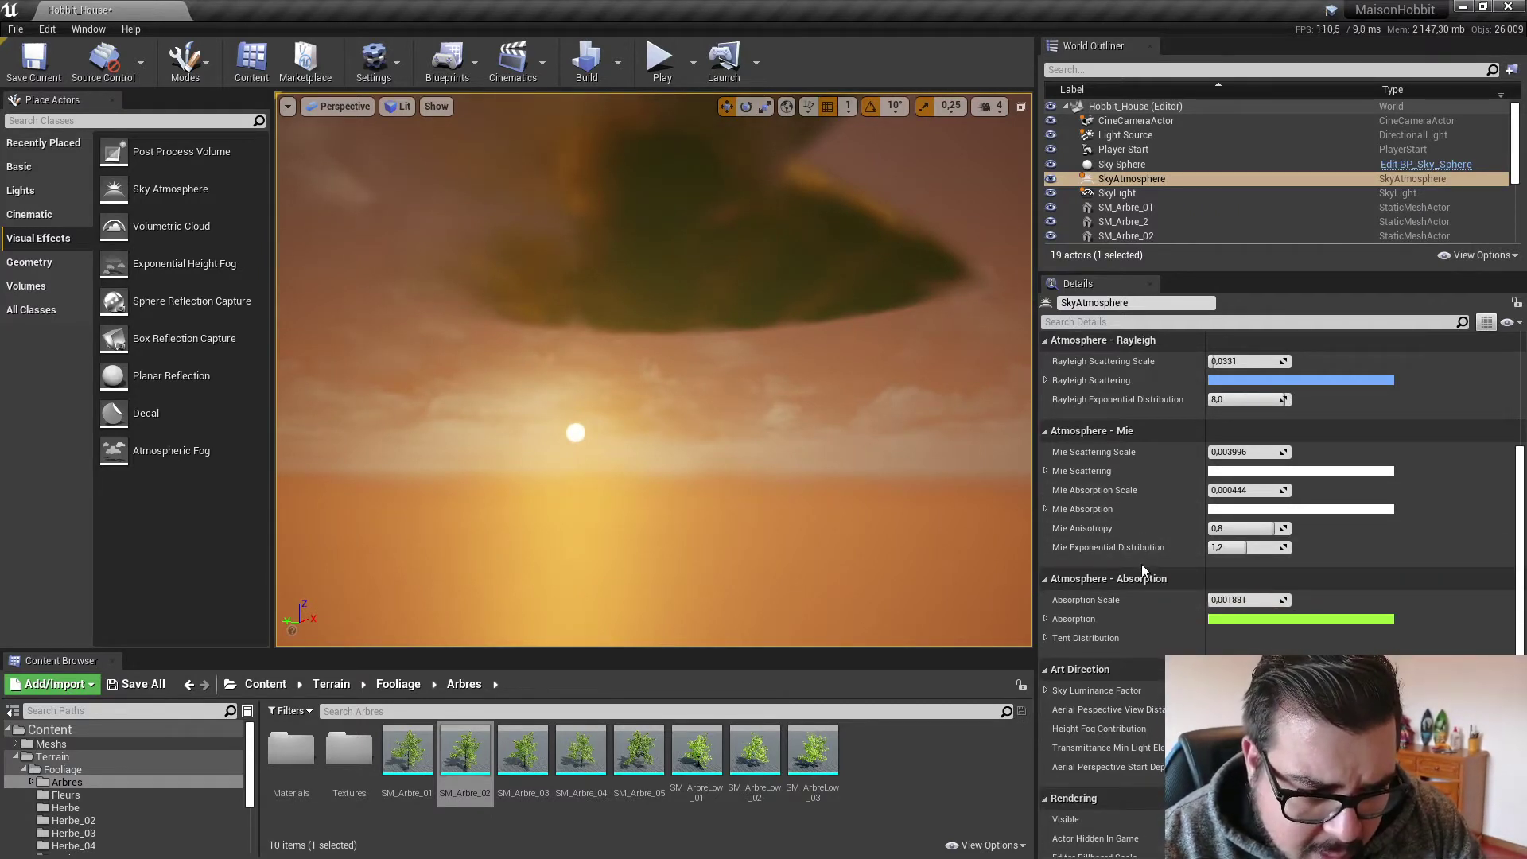
pyautogui.scroll(-2, 1142, 564)
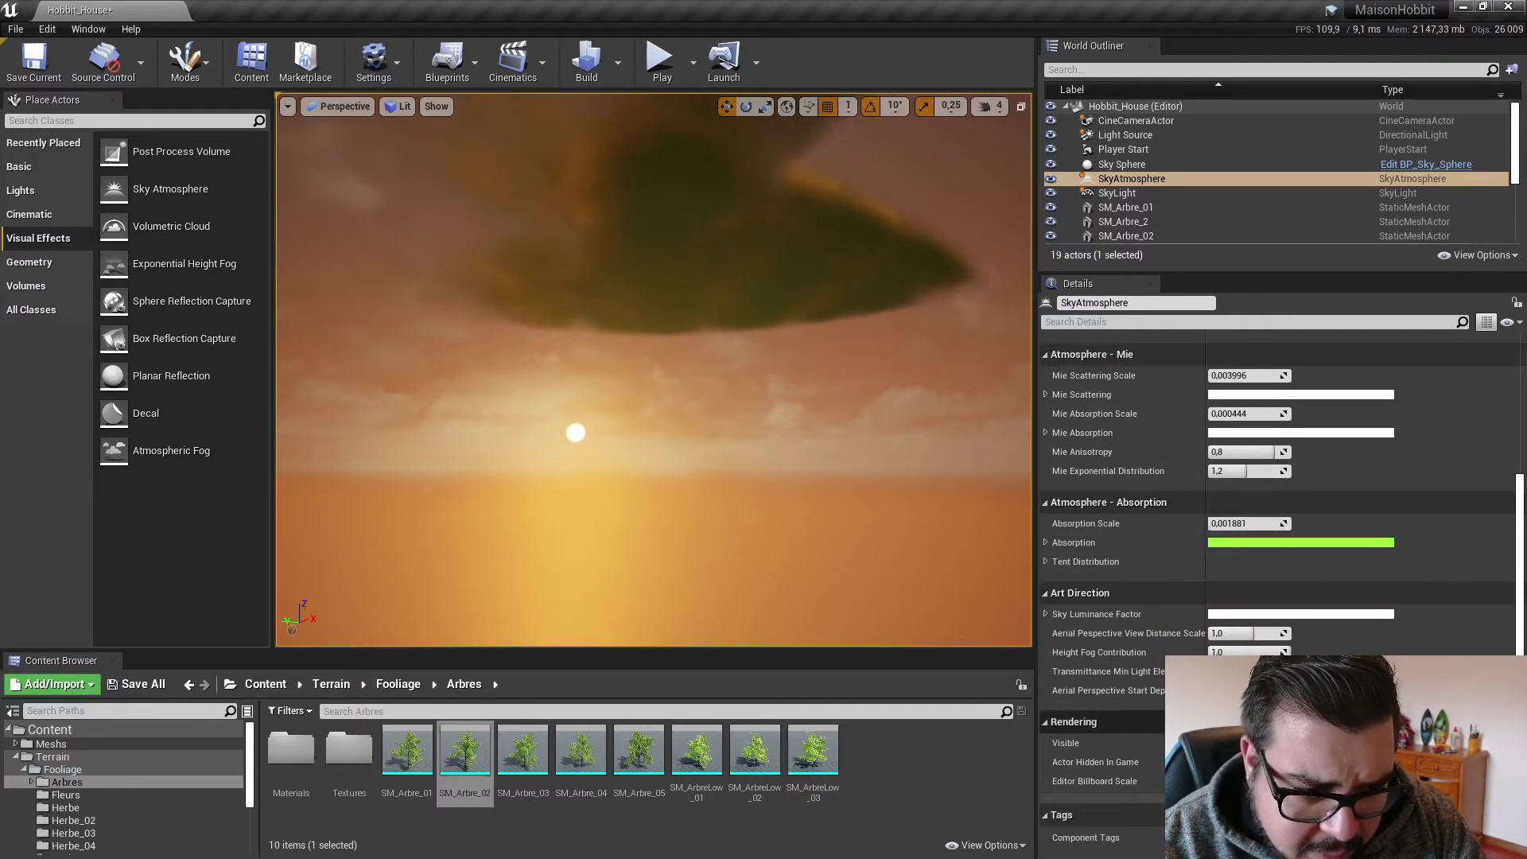
pyautogui.scroll(-2, 1142, 565)
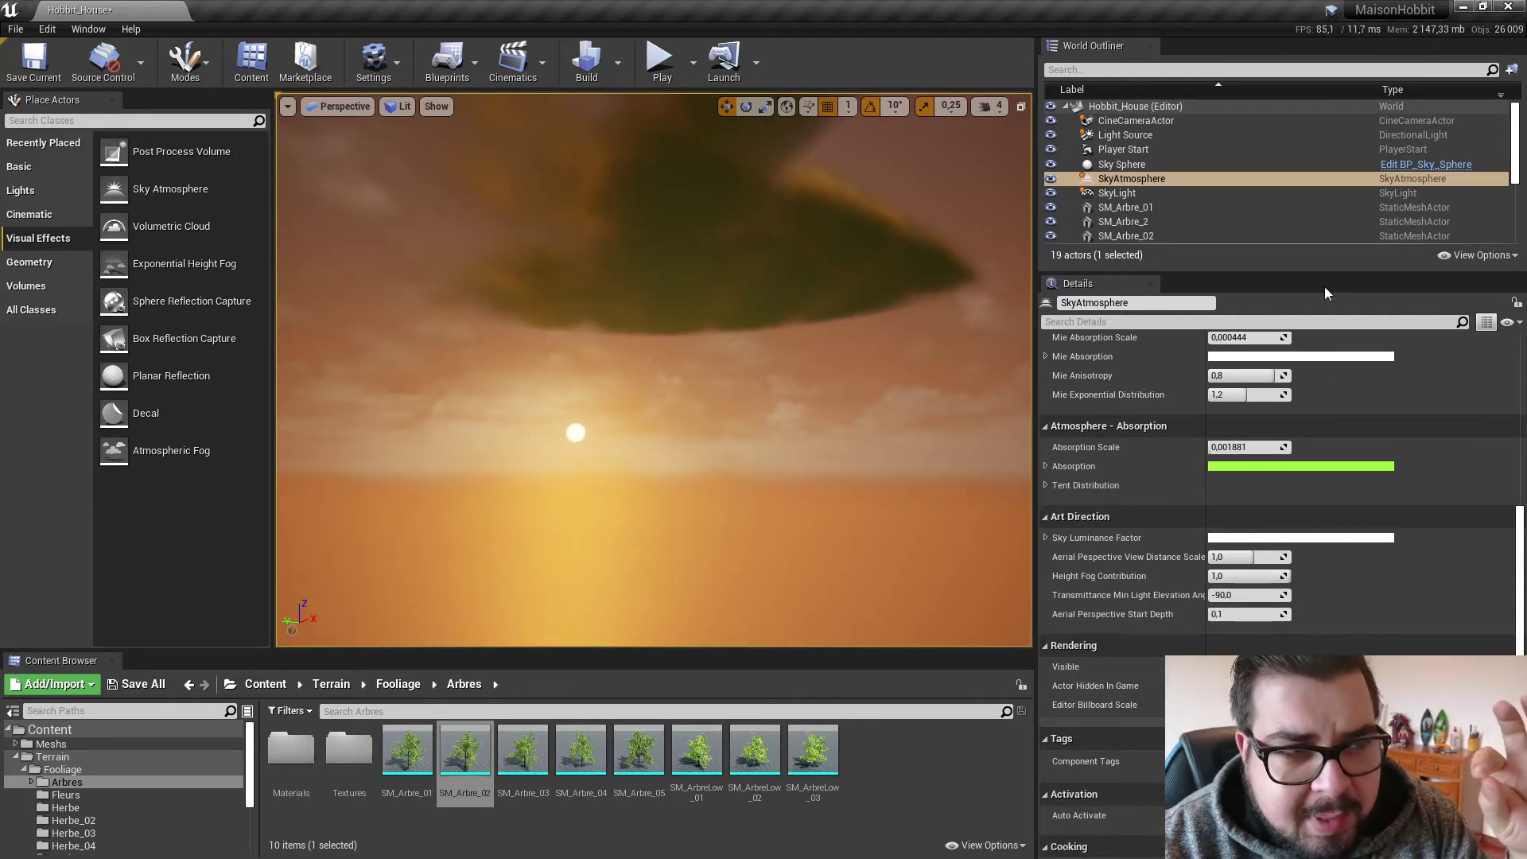
pyautogui.click(1133, 184)
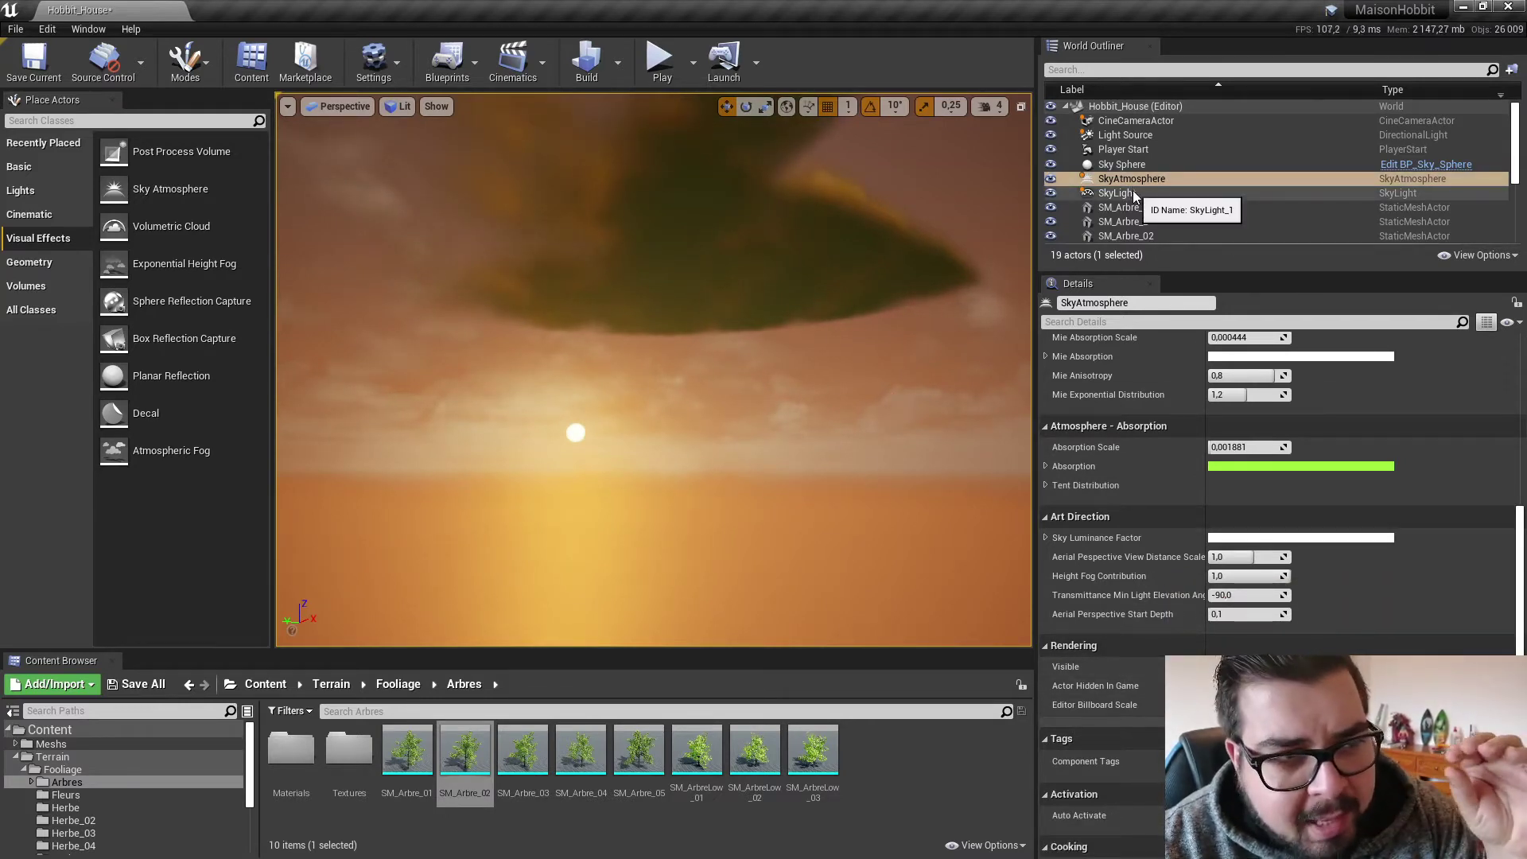
# Select the VolumetricCloud actor and review its layer, planet, cloud material and tracing settings.
pyautogui.click(1137, 167)
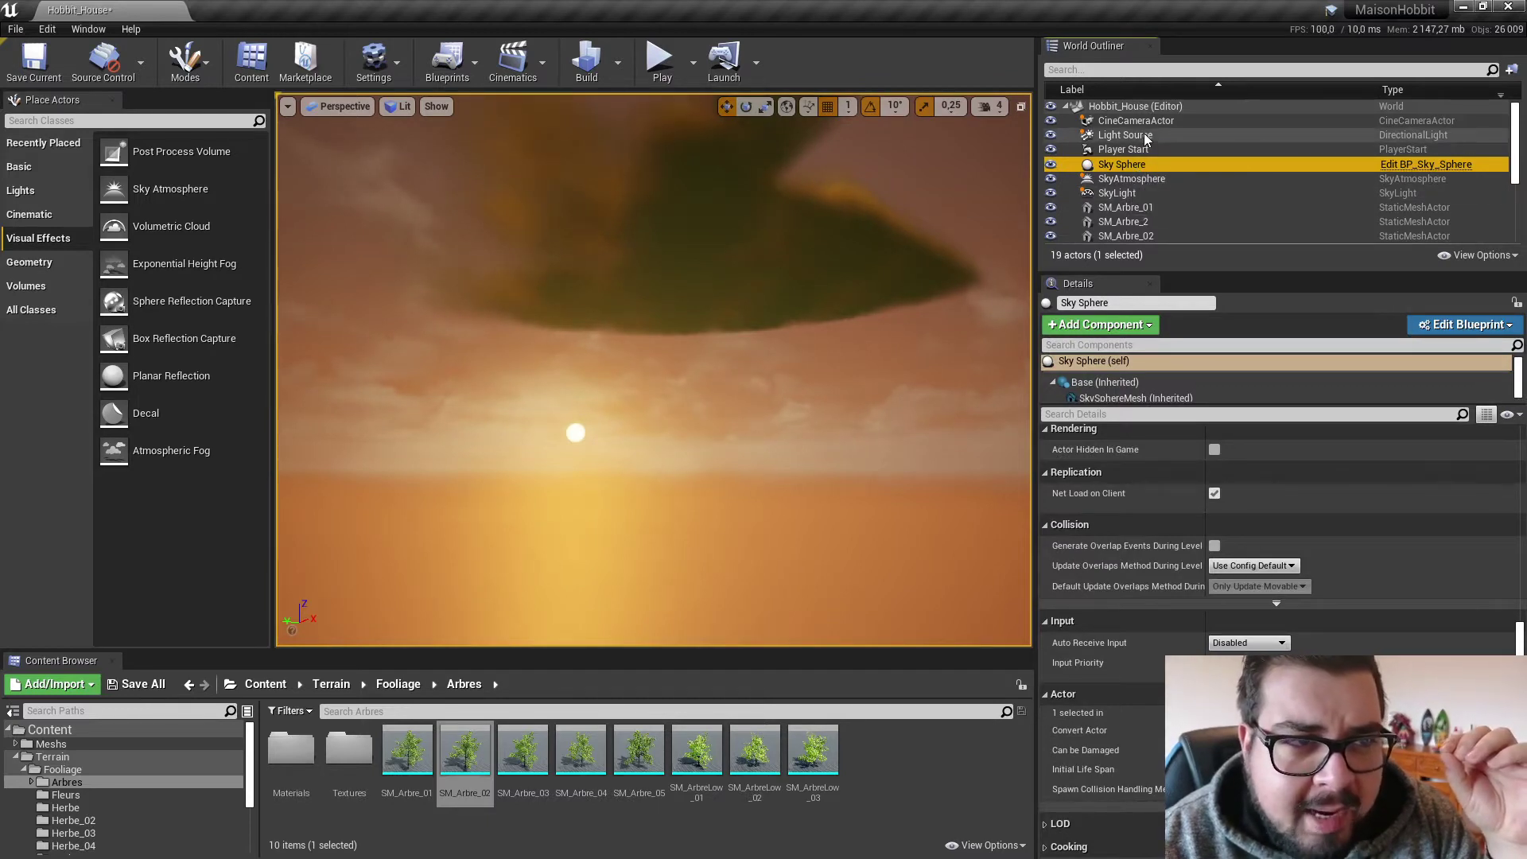
pyautogui.scroll(-3, 1140, 194)
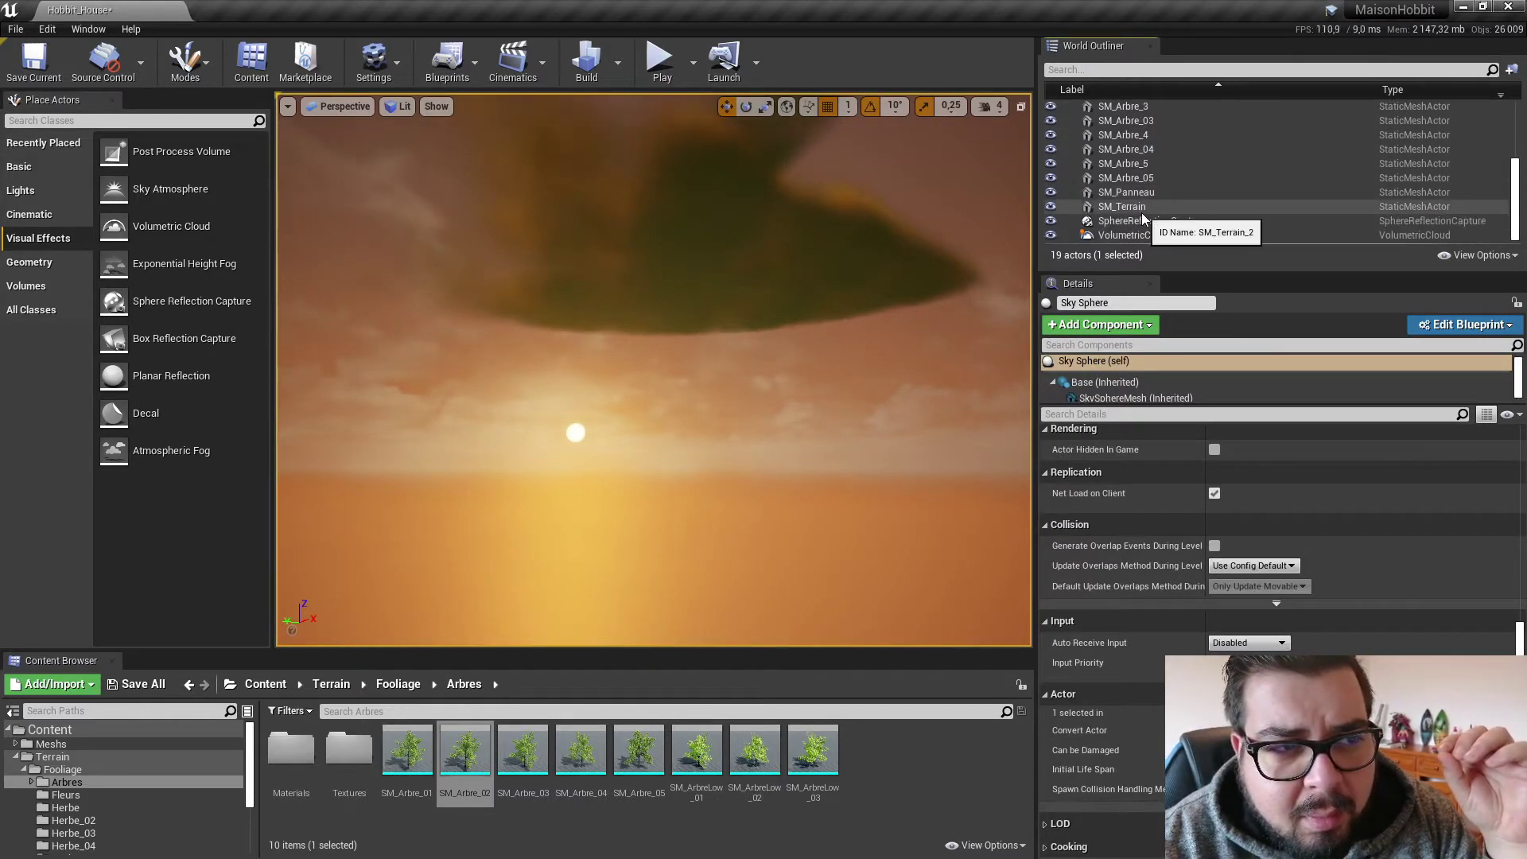
pyautogui.click(1144, 232)
pyautogui.scroll(-3, 1174, 463)
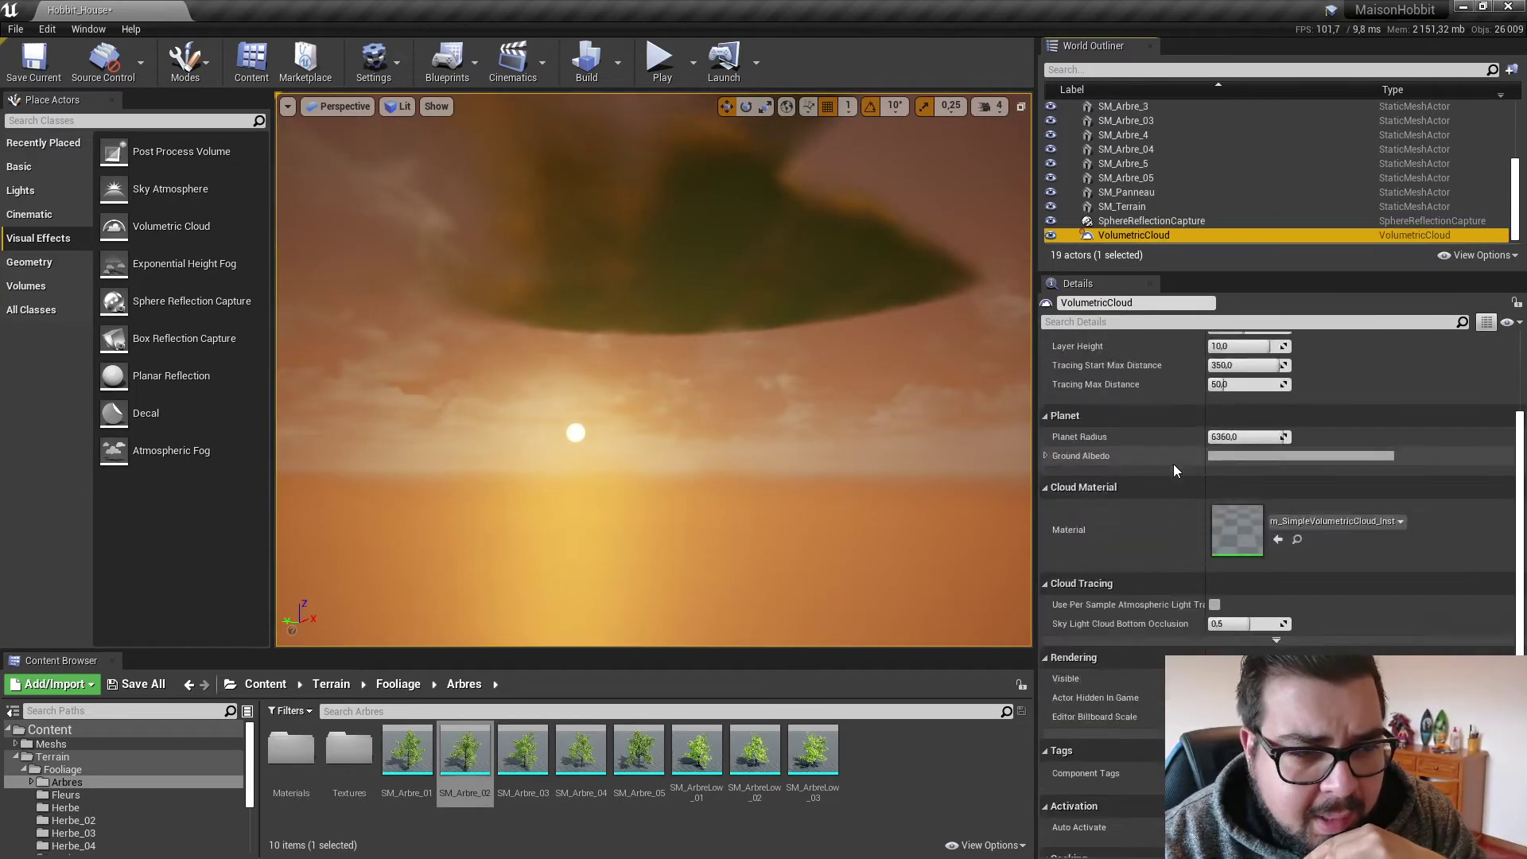
pyautogui.scroll(3, 1175, 471)
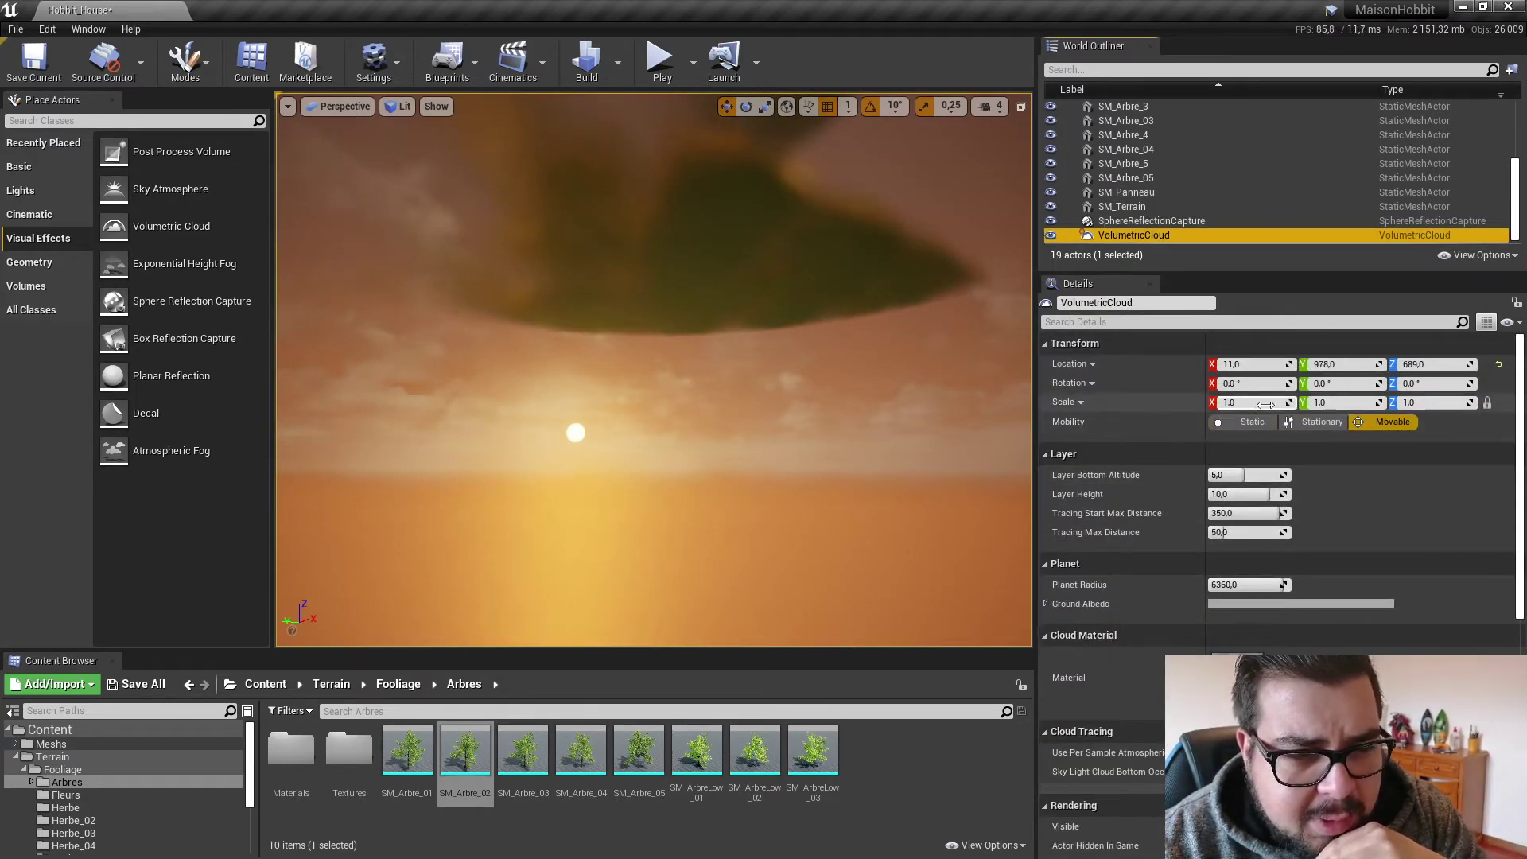
# Try a uniform scale of 15 on the VolumetricCloud actor, and reset the scale to the default.
pyautogui.moveTo(1257, 402); pyautogui.dragTo(1264, 402)
pyautogui.write('15')
pyautogui.press('Return')
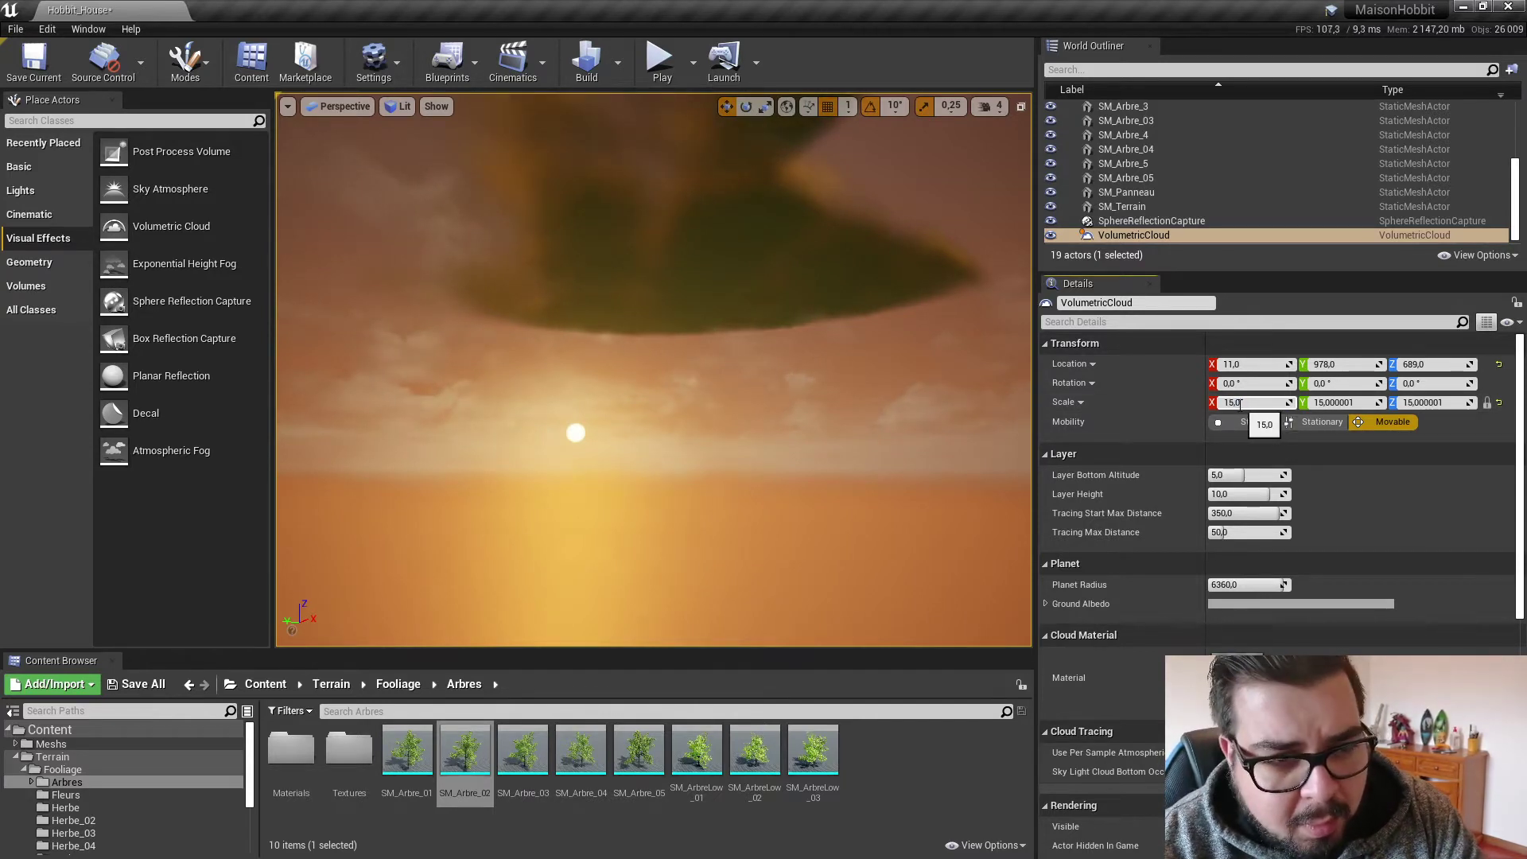
pyautogui.click(1500, 403)
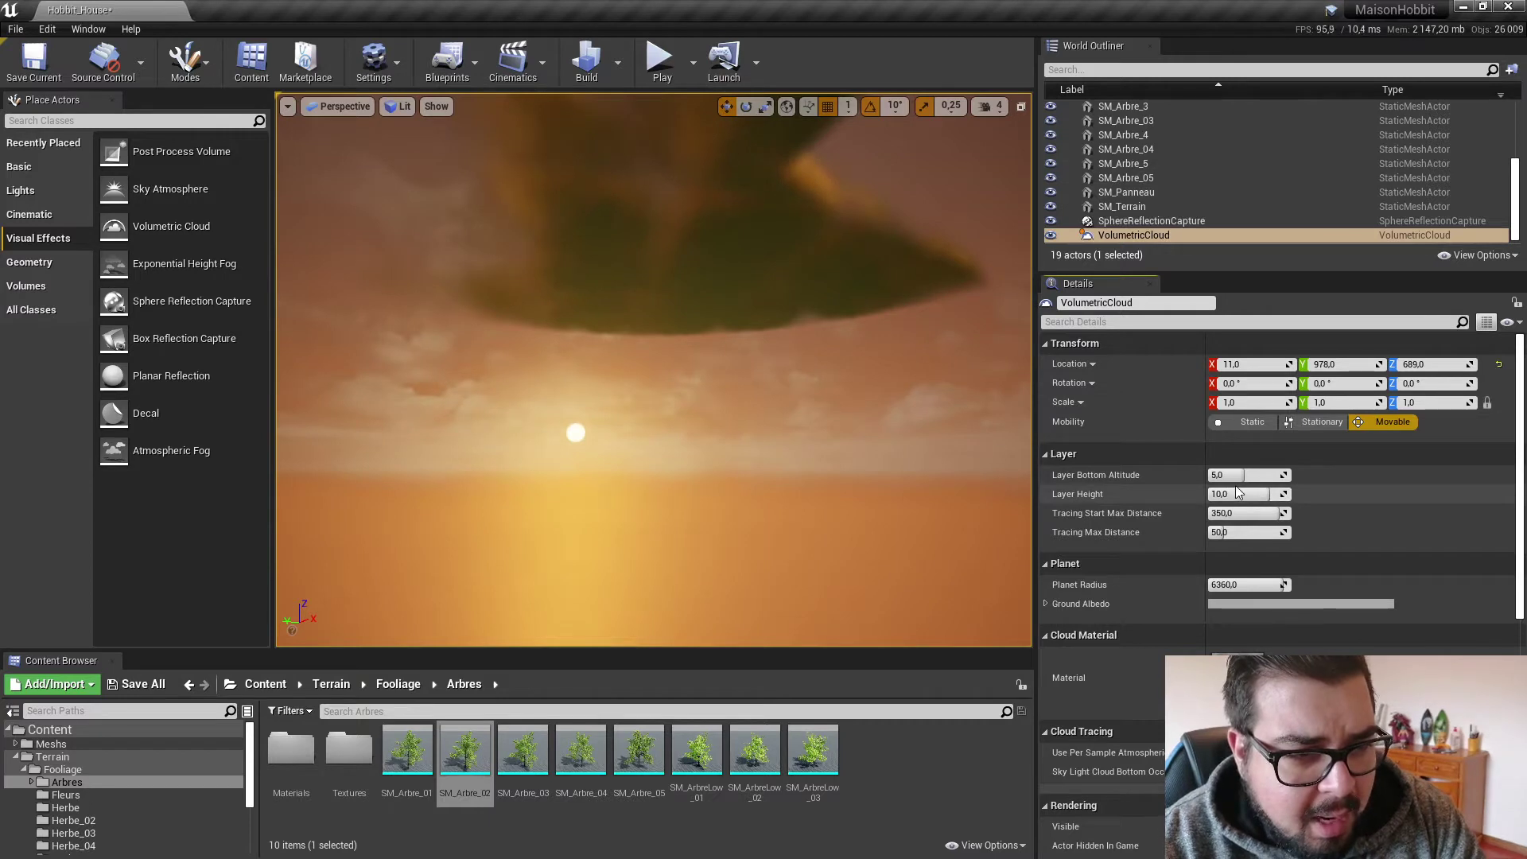
# Set the volumetric cloud's Layer Bottom Altitude to 1.8, judging the clouds from both the open horizon and the forest path.
pyautogui.moveTo(1229, 474); pyautogui.dragTo(1191, 483)
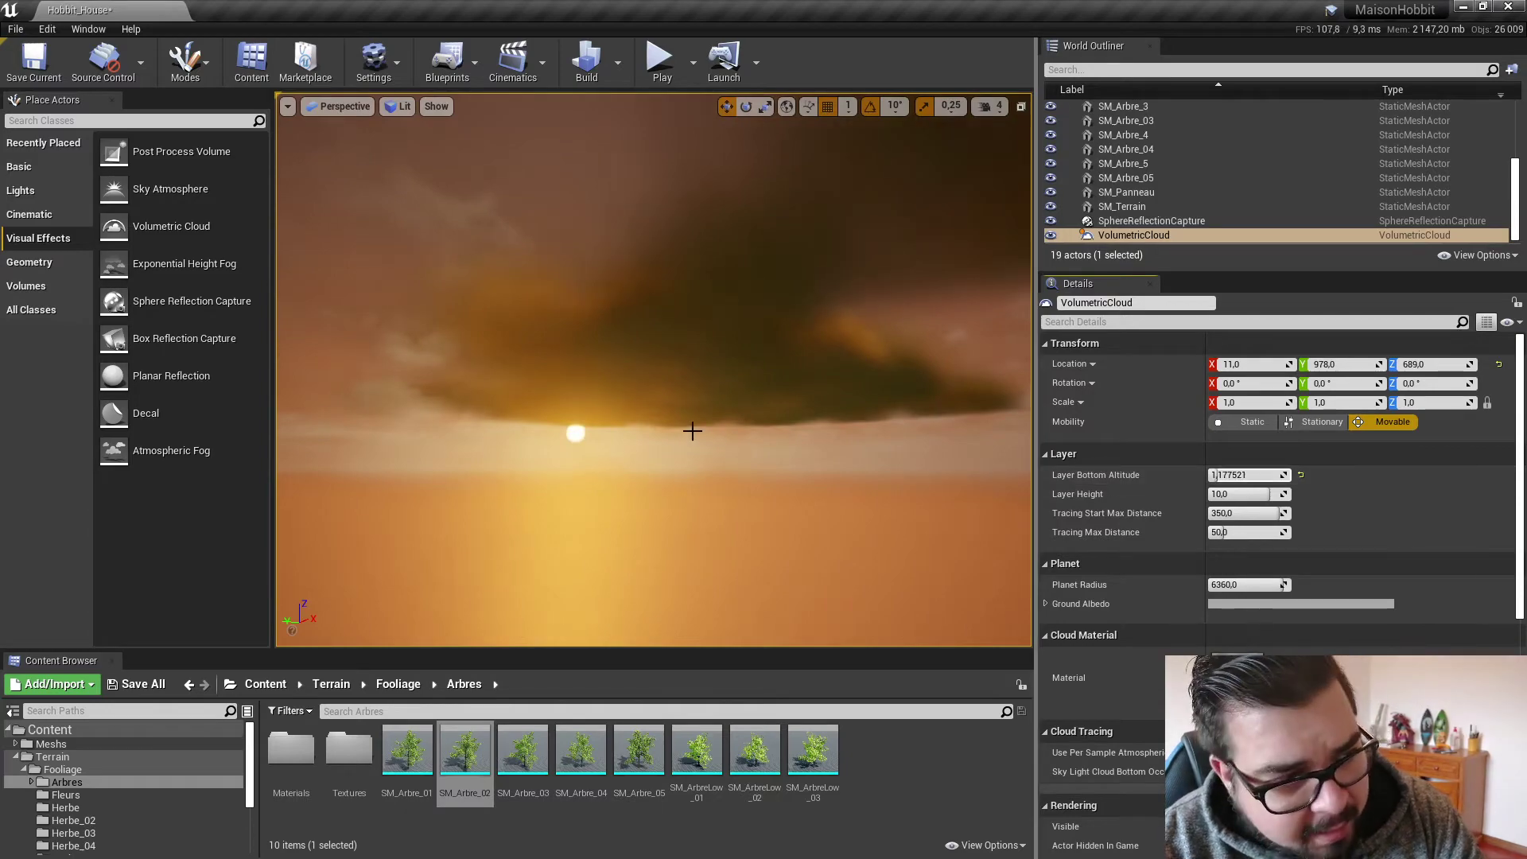
pyautogui.press('s')
pyautogui.moveTo(654, 370); pyautogui.dragTo(859, 412, button='right')
pyautogui.press('d')
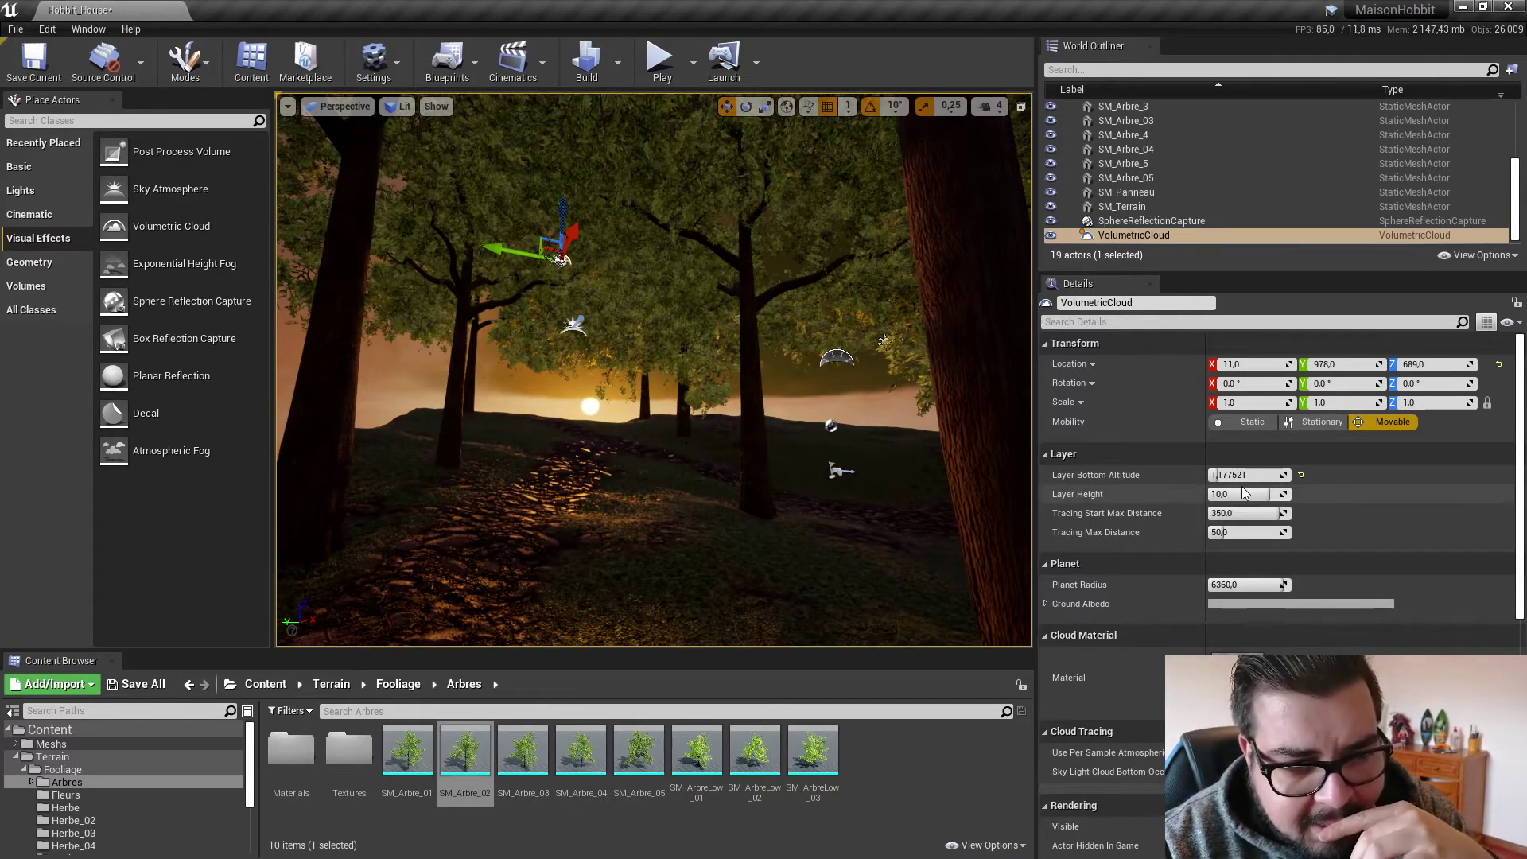
pyautogui.moveTo(1240, 478); pyautogui.dragTo(1232, 477)
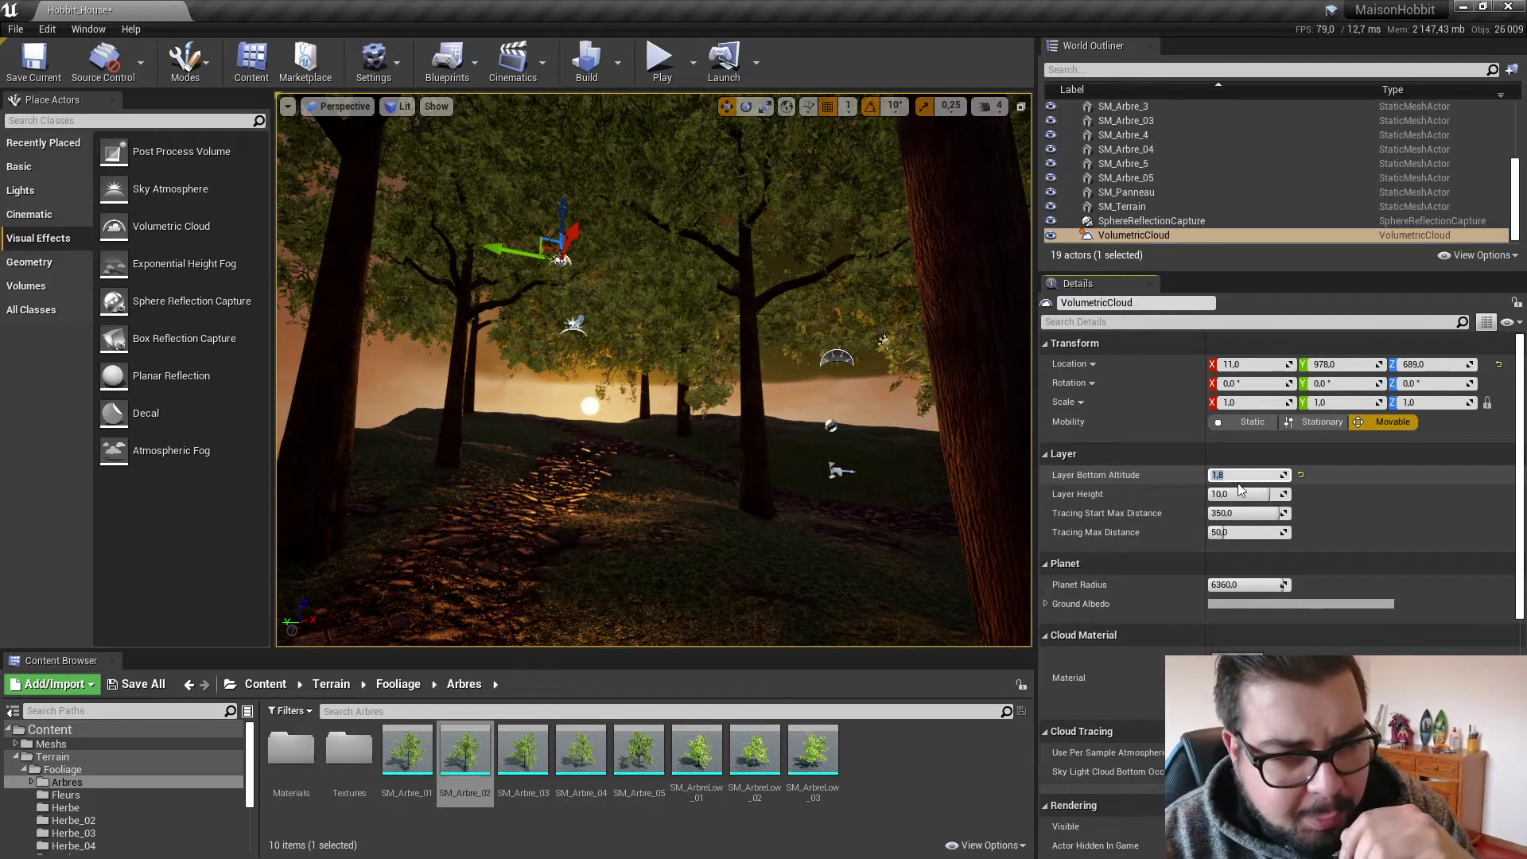
# Try a lower Layer Height on the volumetric cloud, restore its default, and set Tracing Start Max Distance and Tracing Max Distance to 500.
pyautogui.moveTo(1225, 497); pyautogui.dragTo(1266, 497)
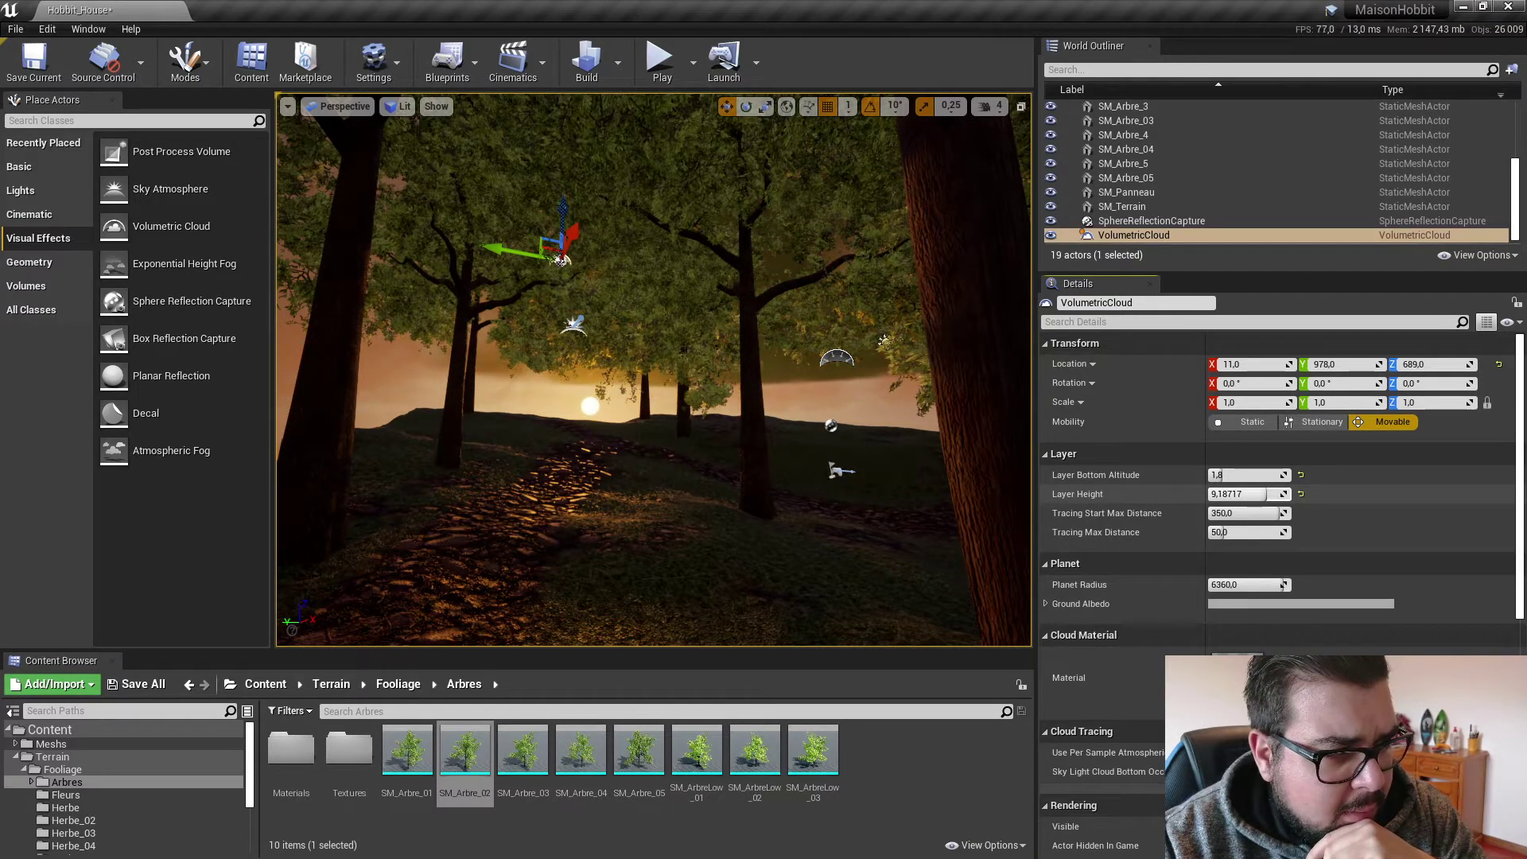
pyautogui.click(1300, 494)
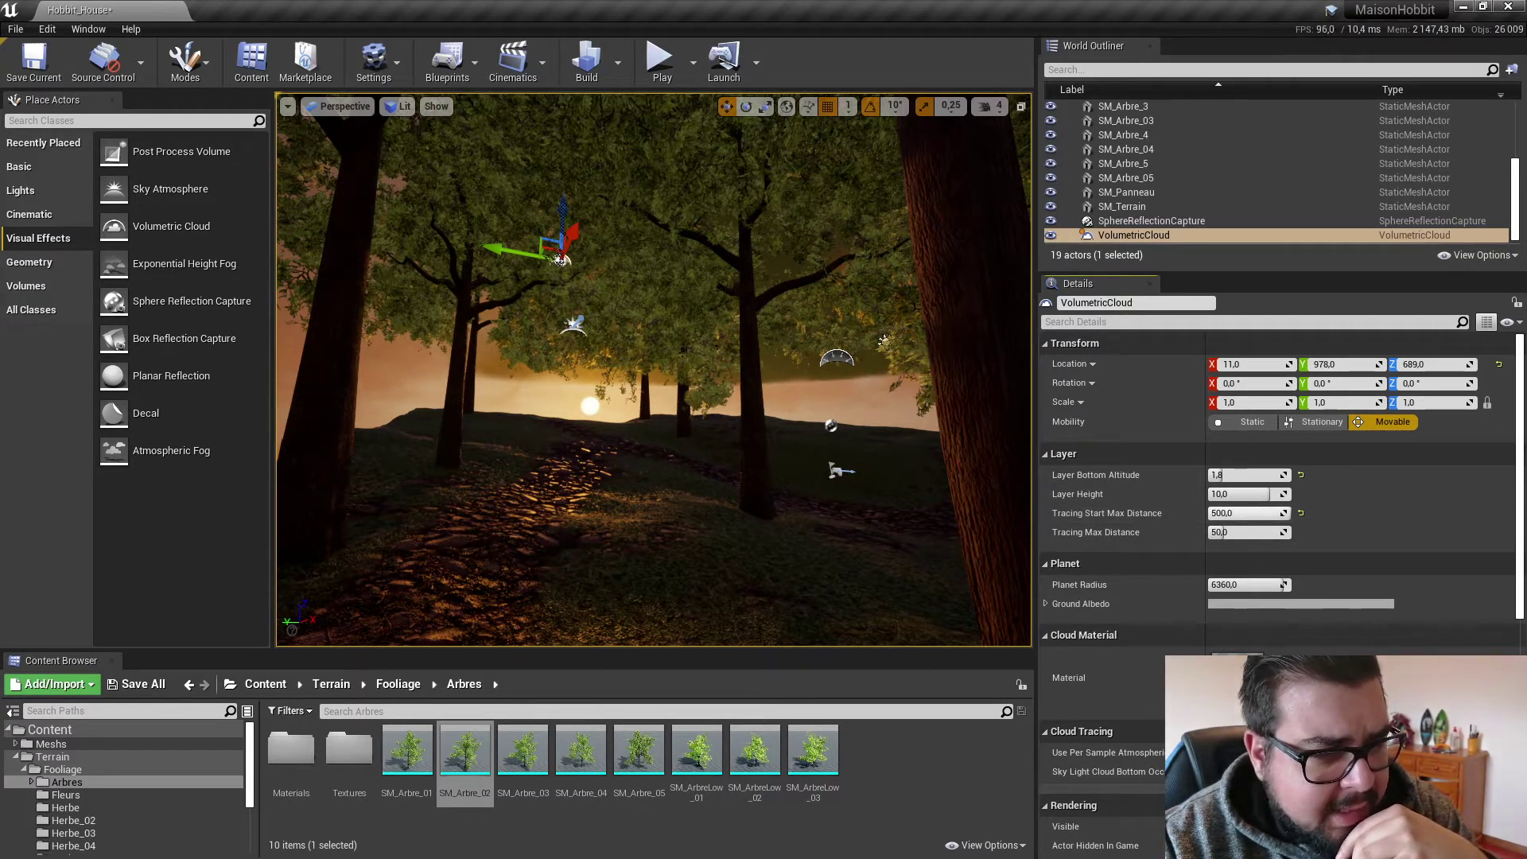
pyautogui.moveTo(1251, 517); pyautogui.dragTo(1233, 518)
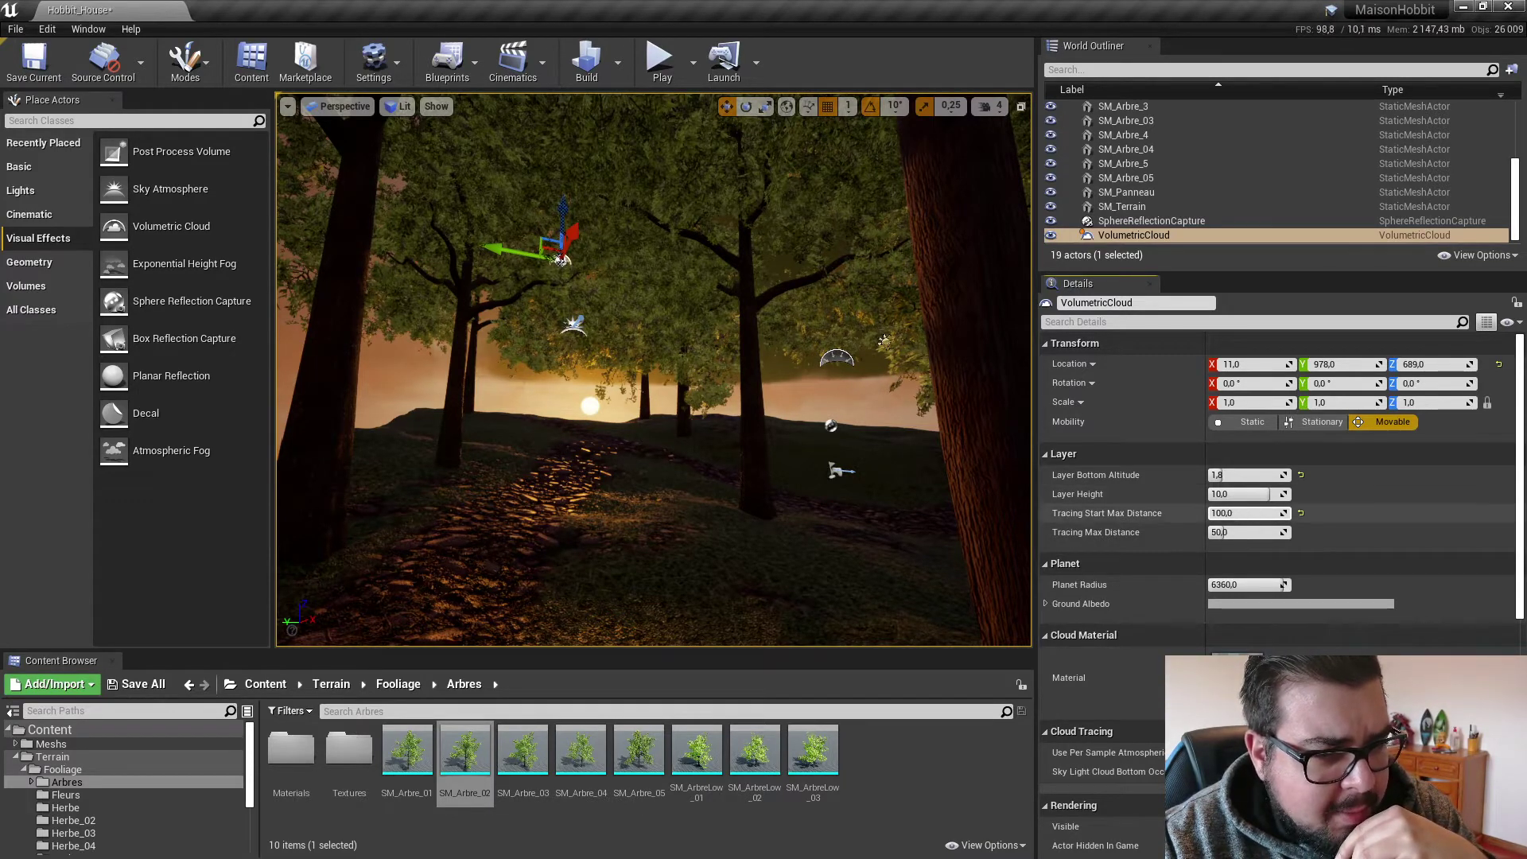
pyautogui.click(1238, 513)
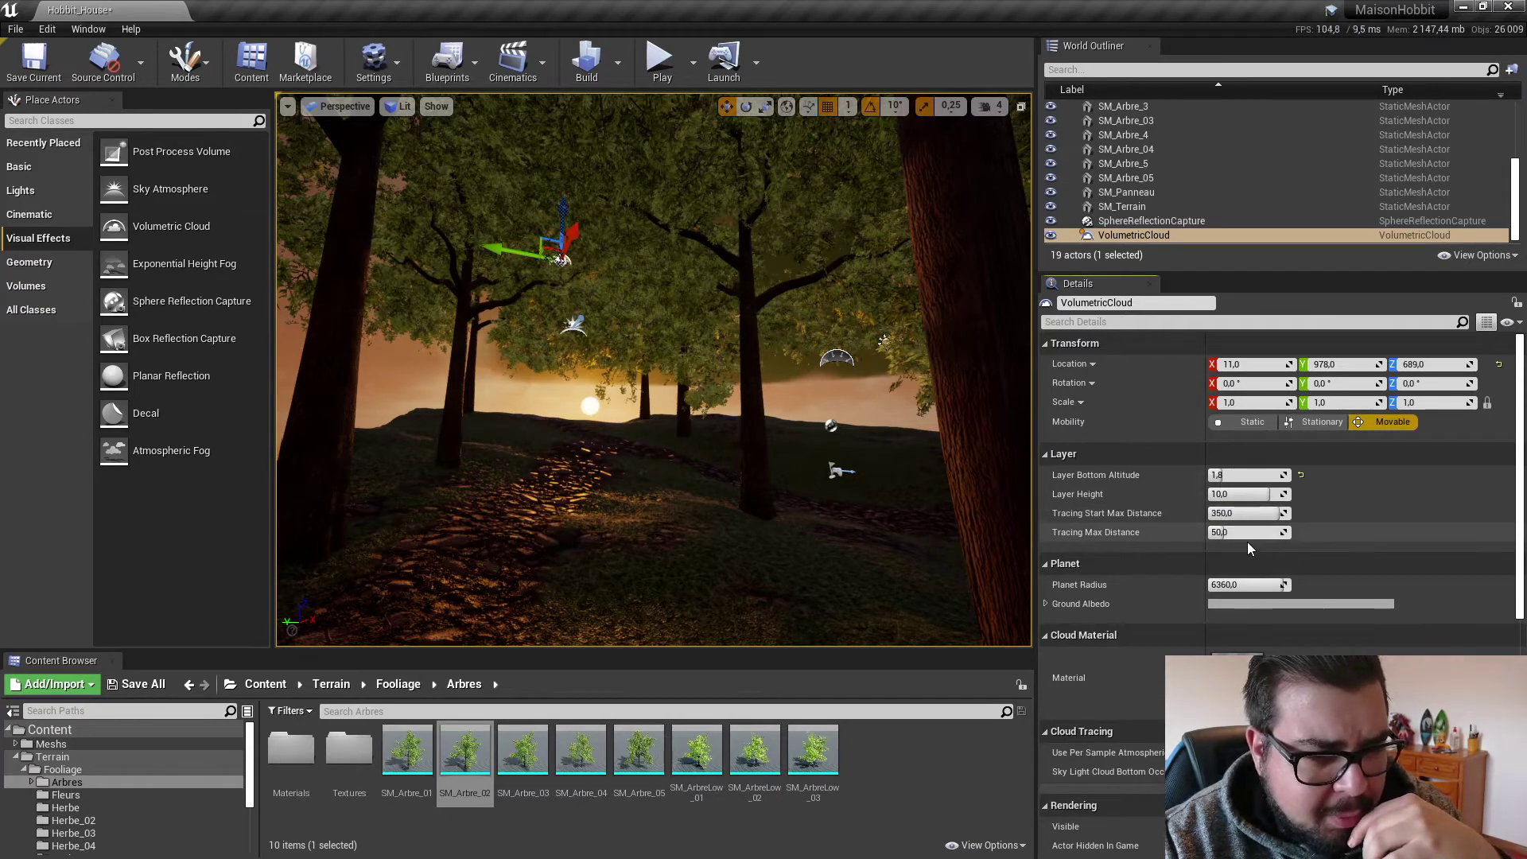
pyautogui.moveTo(1229, 532)
pyautogui.mouseDown()
pyautogui.moveTo(1185, 533)
pyautogui.moveTo(1228, 533)
pyautogui.mouseUp()
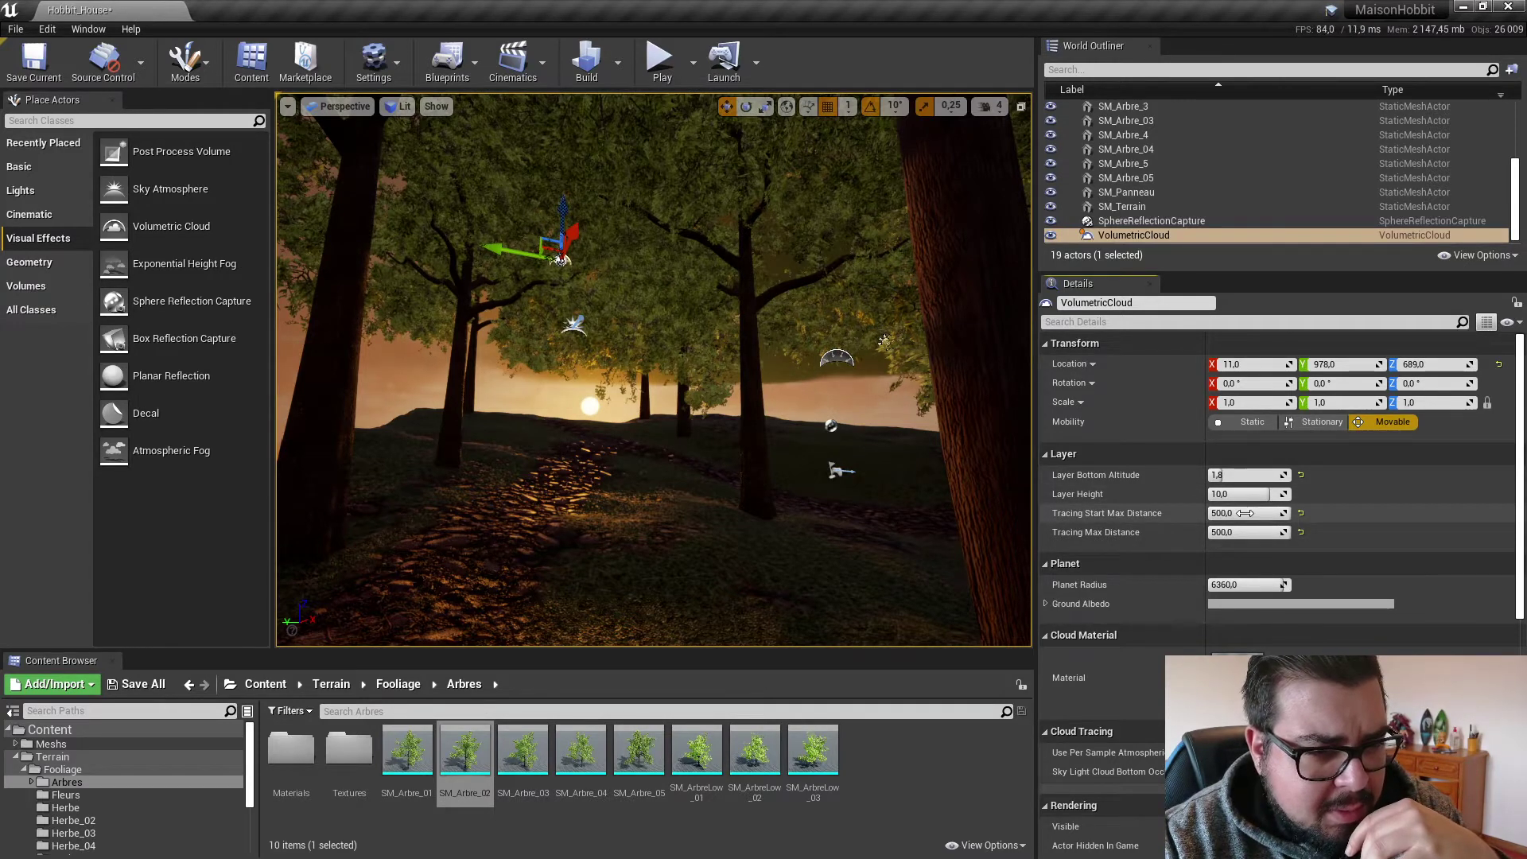
# Try a Planet Radius of 100 on the volumetric cloud and restore the default radius.
pyautogui.moveTo(1229, 585); pyautogui.dragTo(1252, 585)
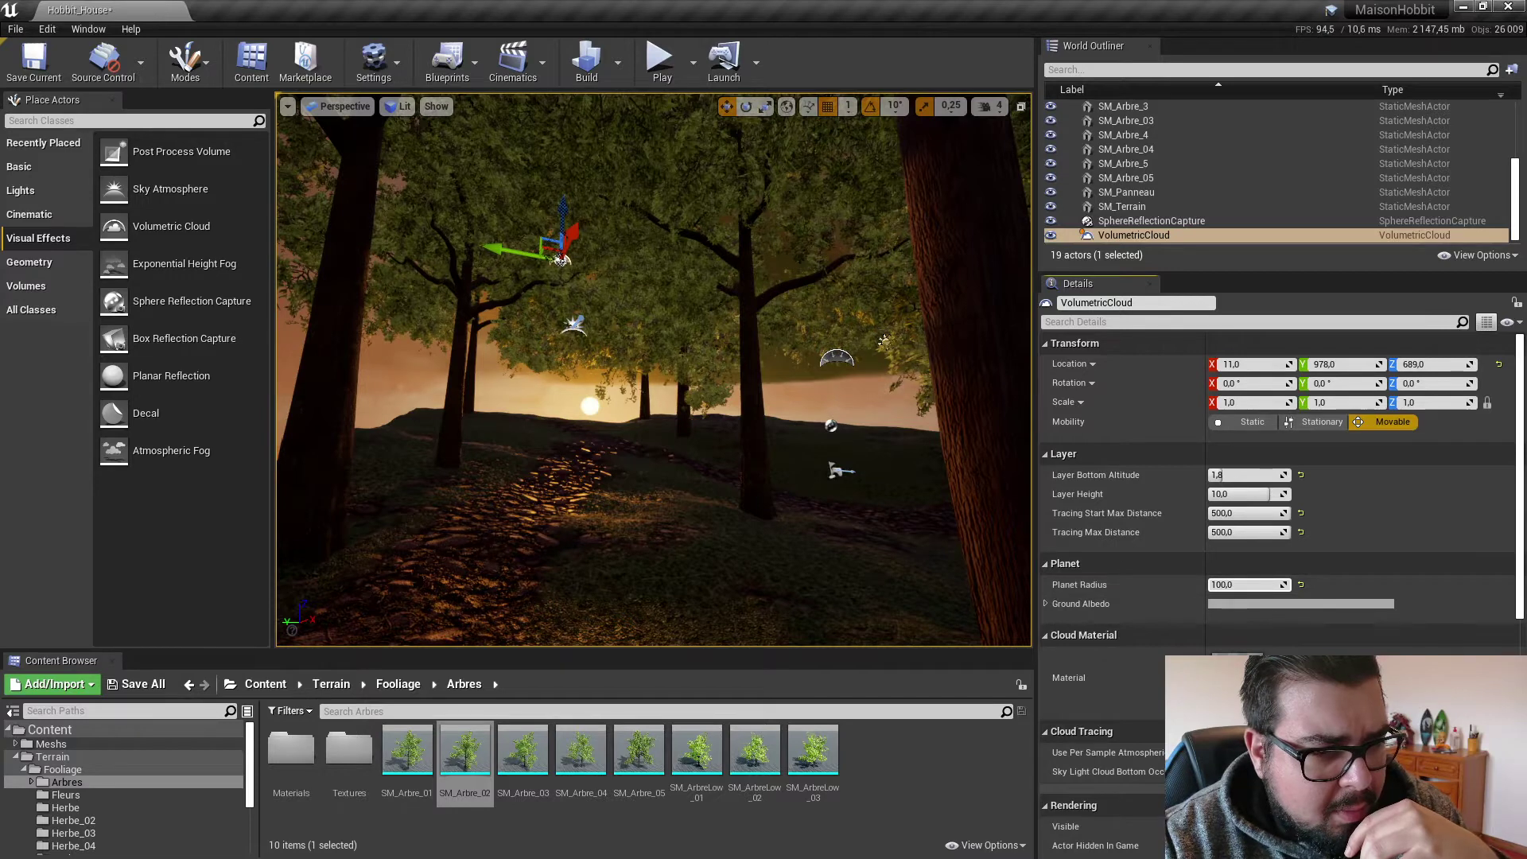
pyautogui.click(1301, 585)
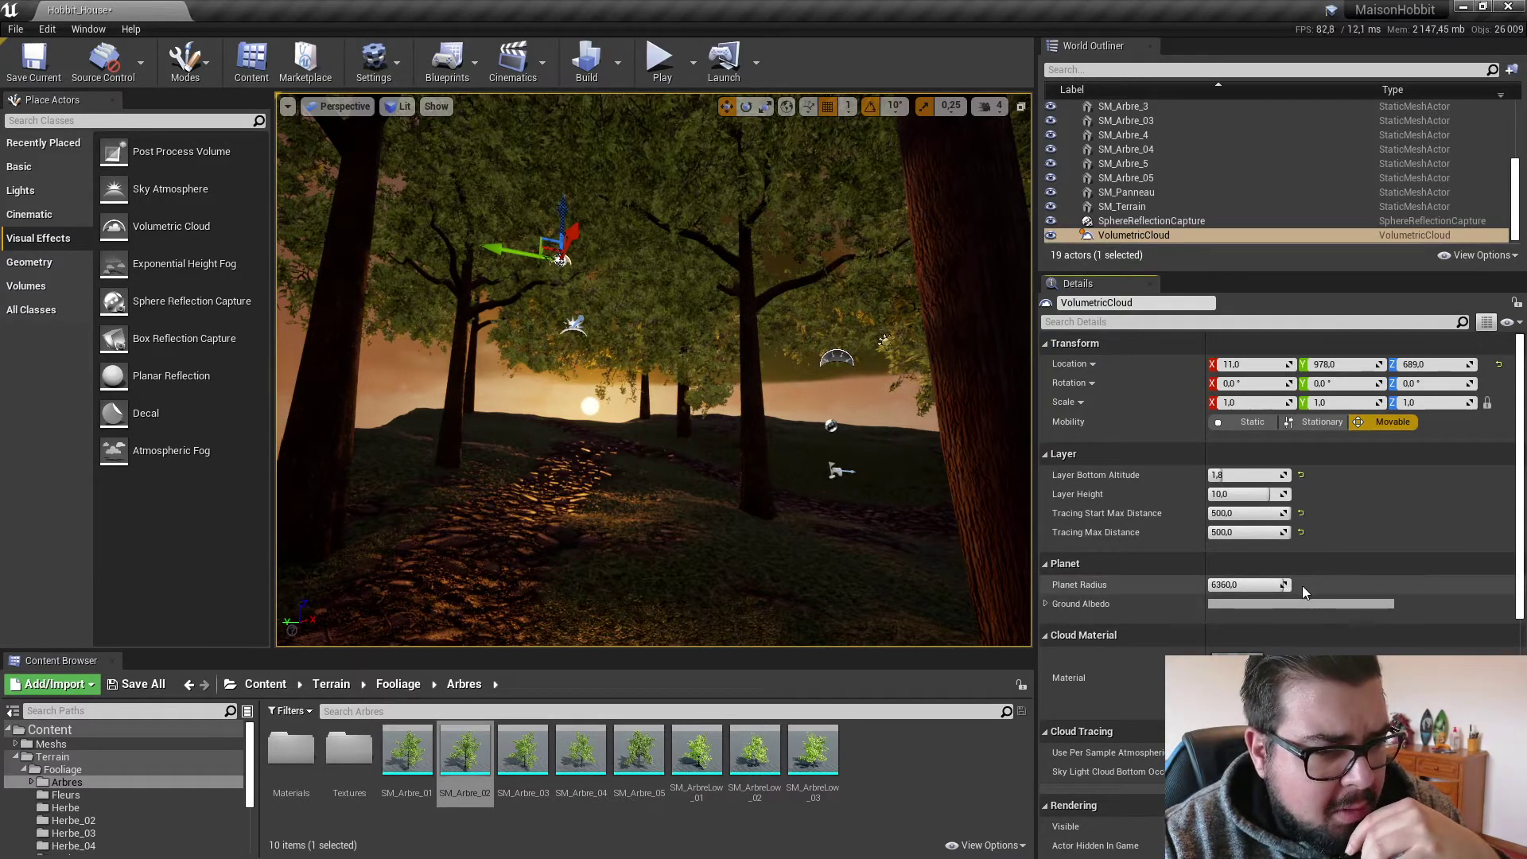
pyautogui.click(1272, 585)
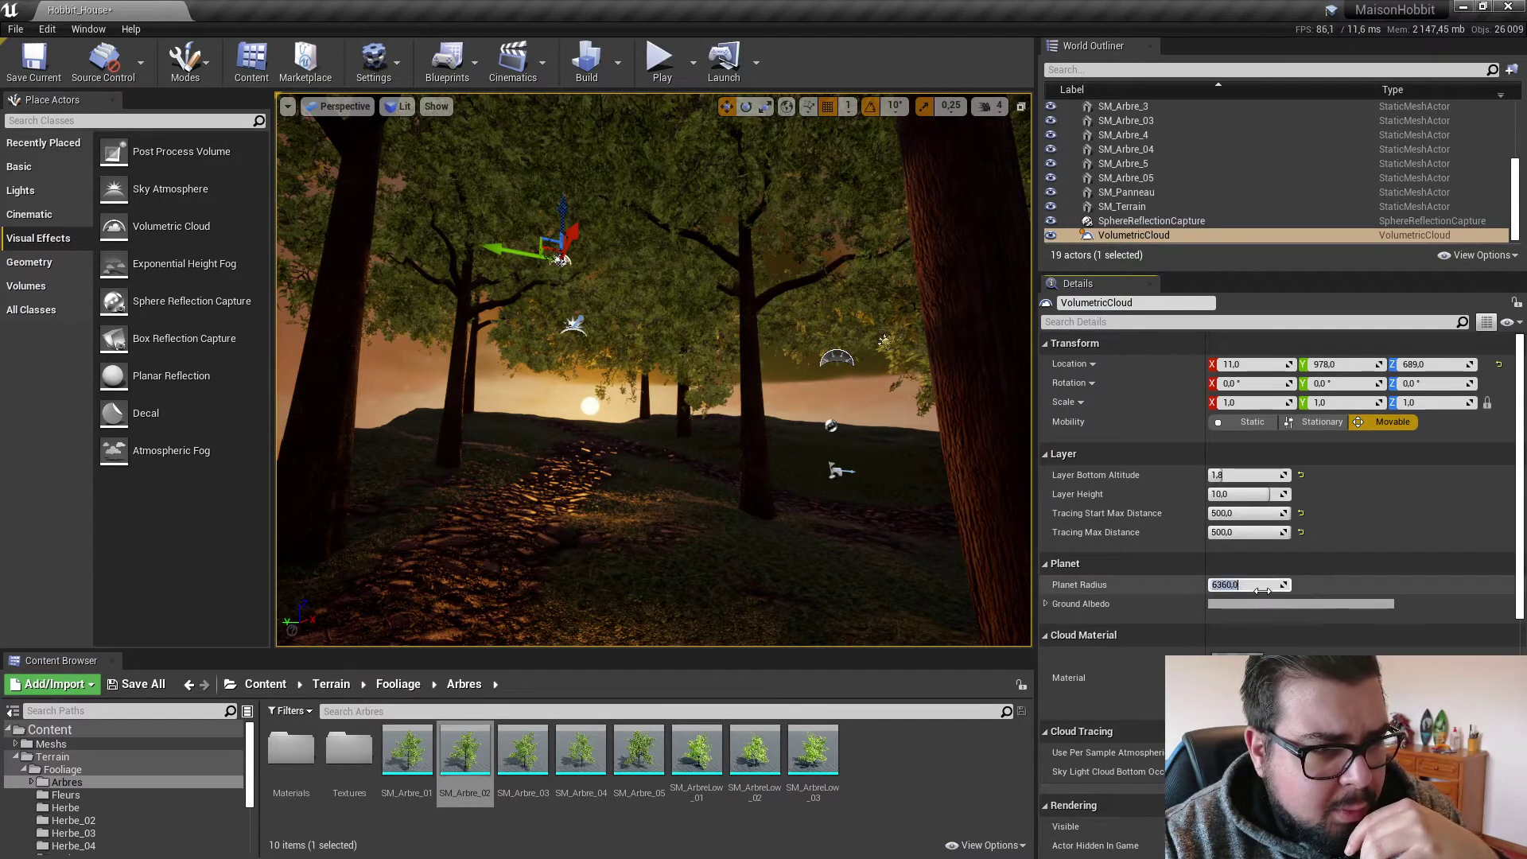
pyautogui.click(1348, 570)
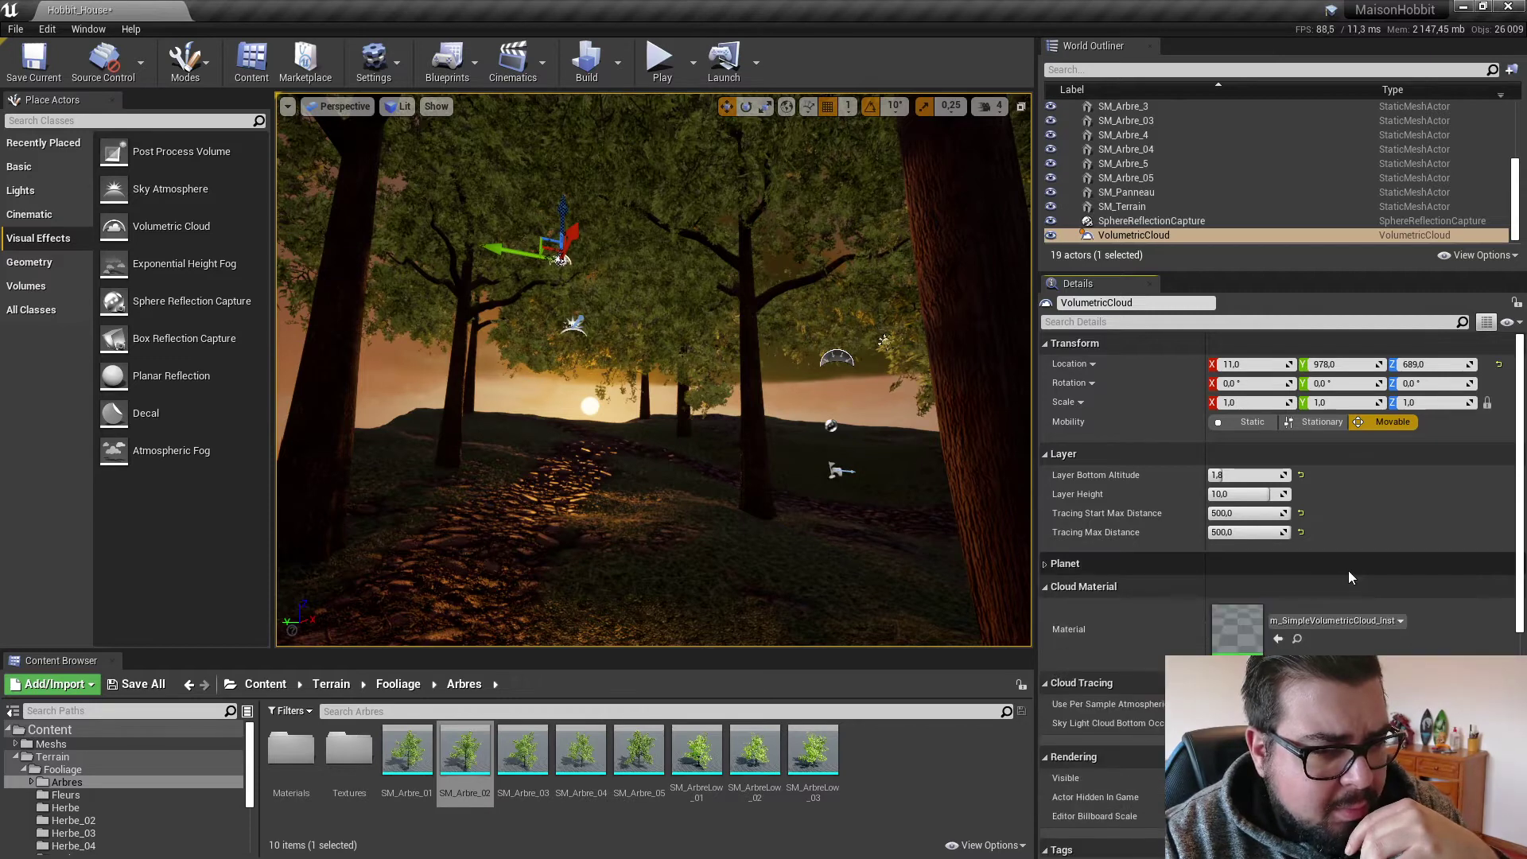
pyautogui.click(1051, 569)
# Try a dark orange-red Ground Albedo color for the volumetric cloud and reset it to the default.
pyautogui.click(1300, 604)
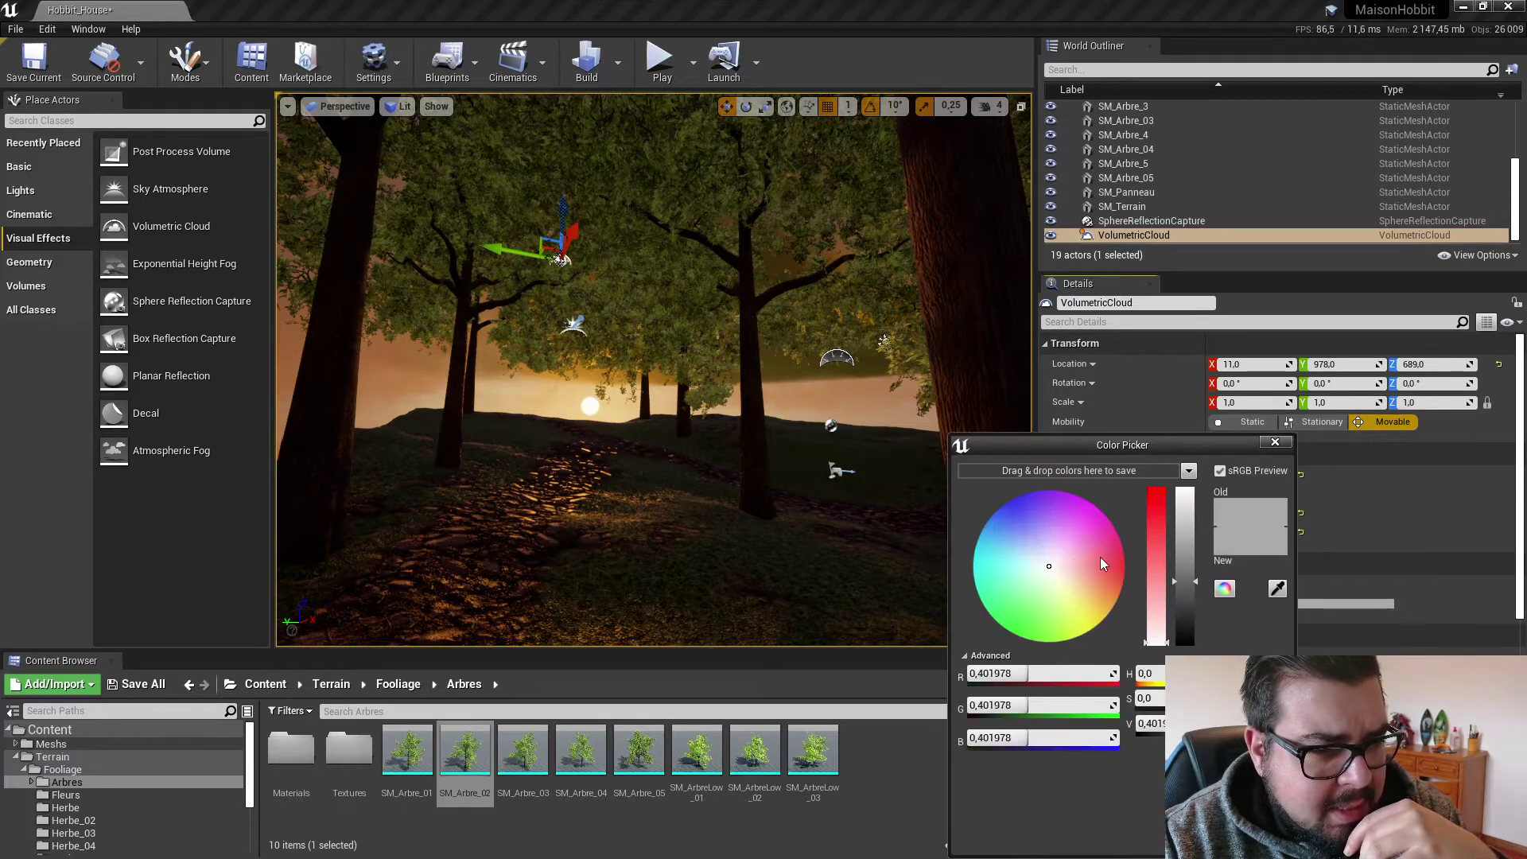
pyautogui.click(1058, 567)
pyautogui.moveTo(1058, 567)
pyautogui.mouseDown()
pyautogui.moveTo(1077, 622)
pyautogui.moveTo(1079, 571)
pyautogui.moveTo(1124, 573)
pyautogui.mouseUp()
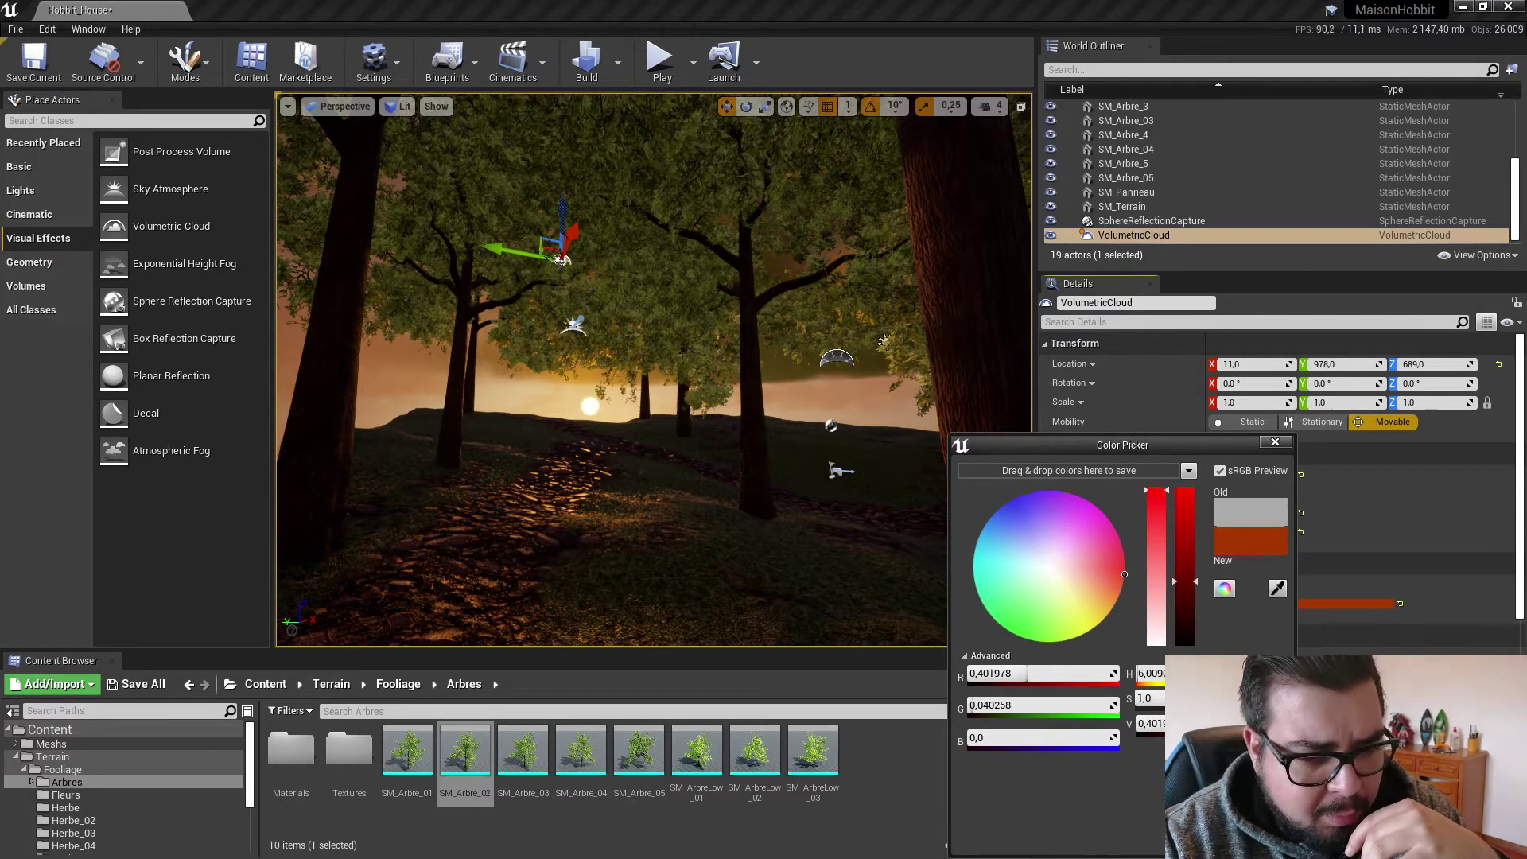
pyautogui.click(1222, 475)
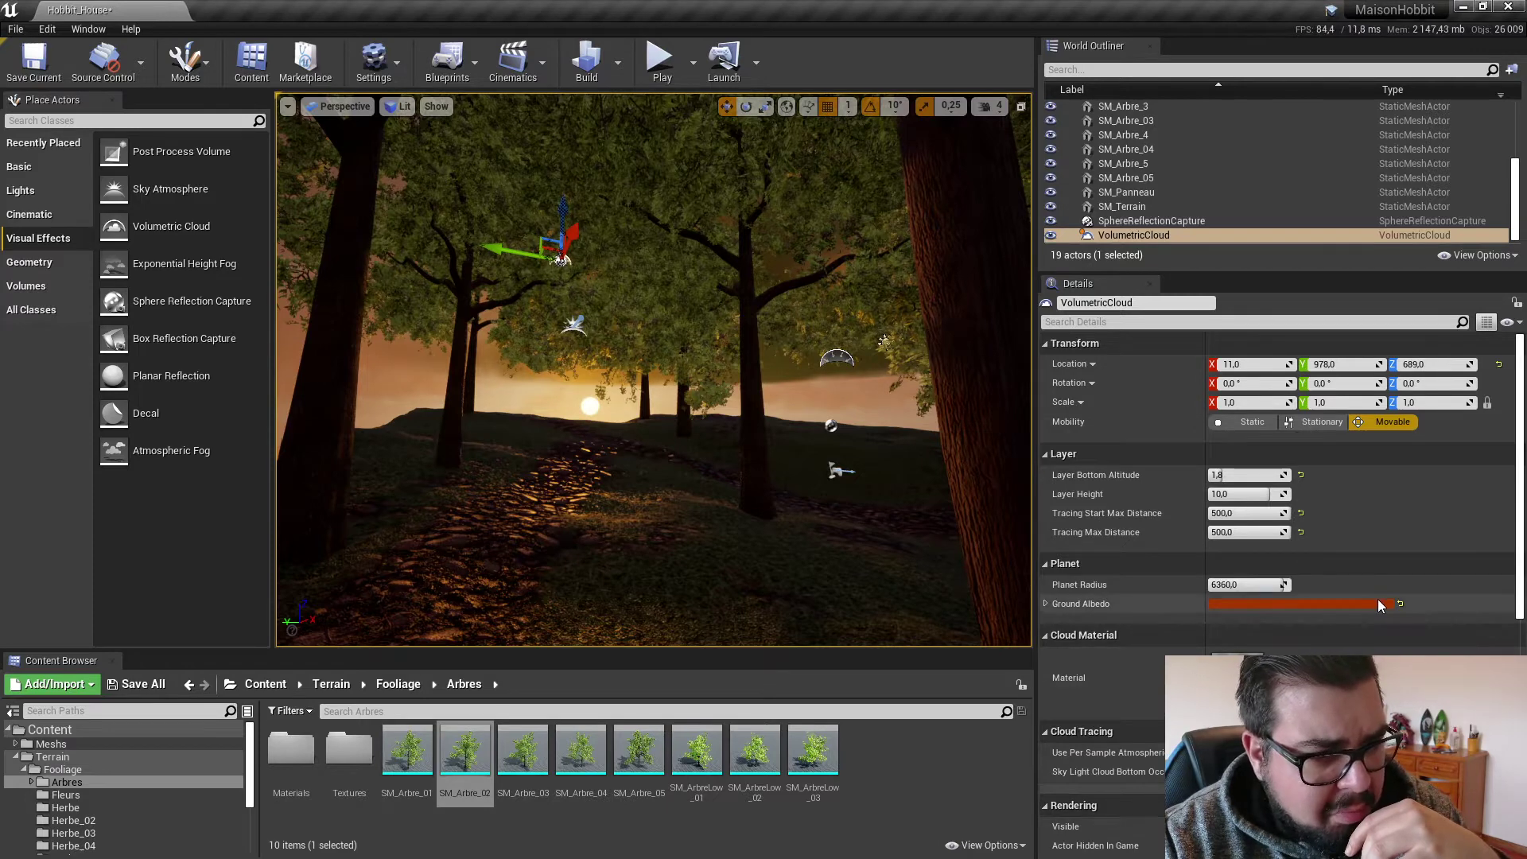
pyautogui.click(1400, 603)
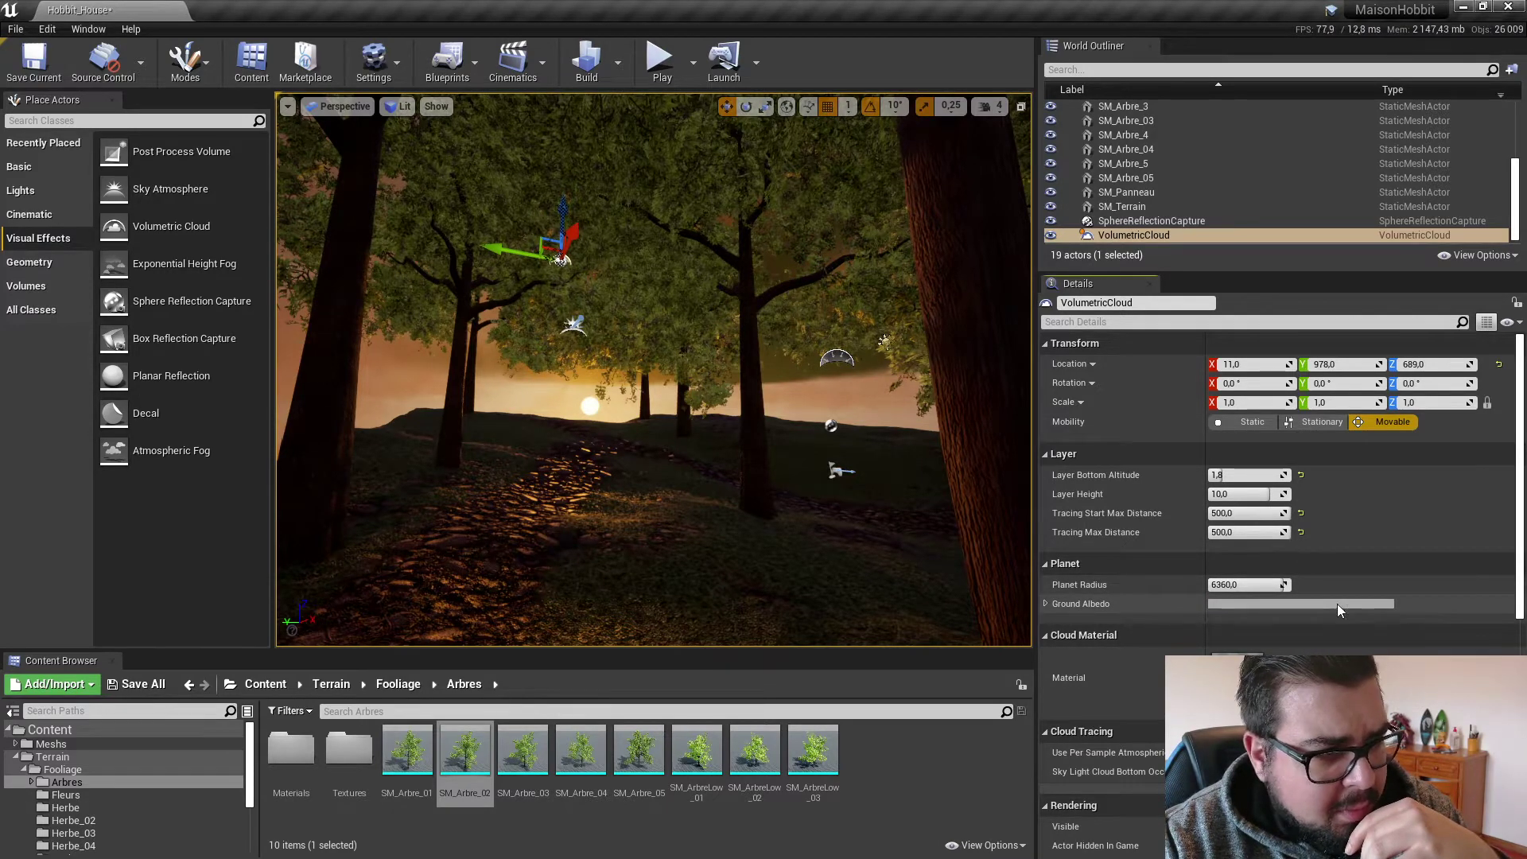
# Review the volumetric cloud's remaining settings and its appearance in the open sky, and delete the VolumetricCloud actor.
pyautogui.scroll(-2, 1336, 609)
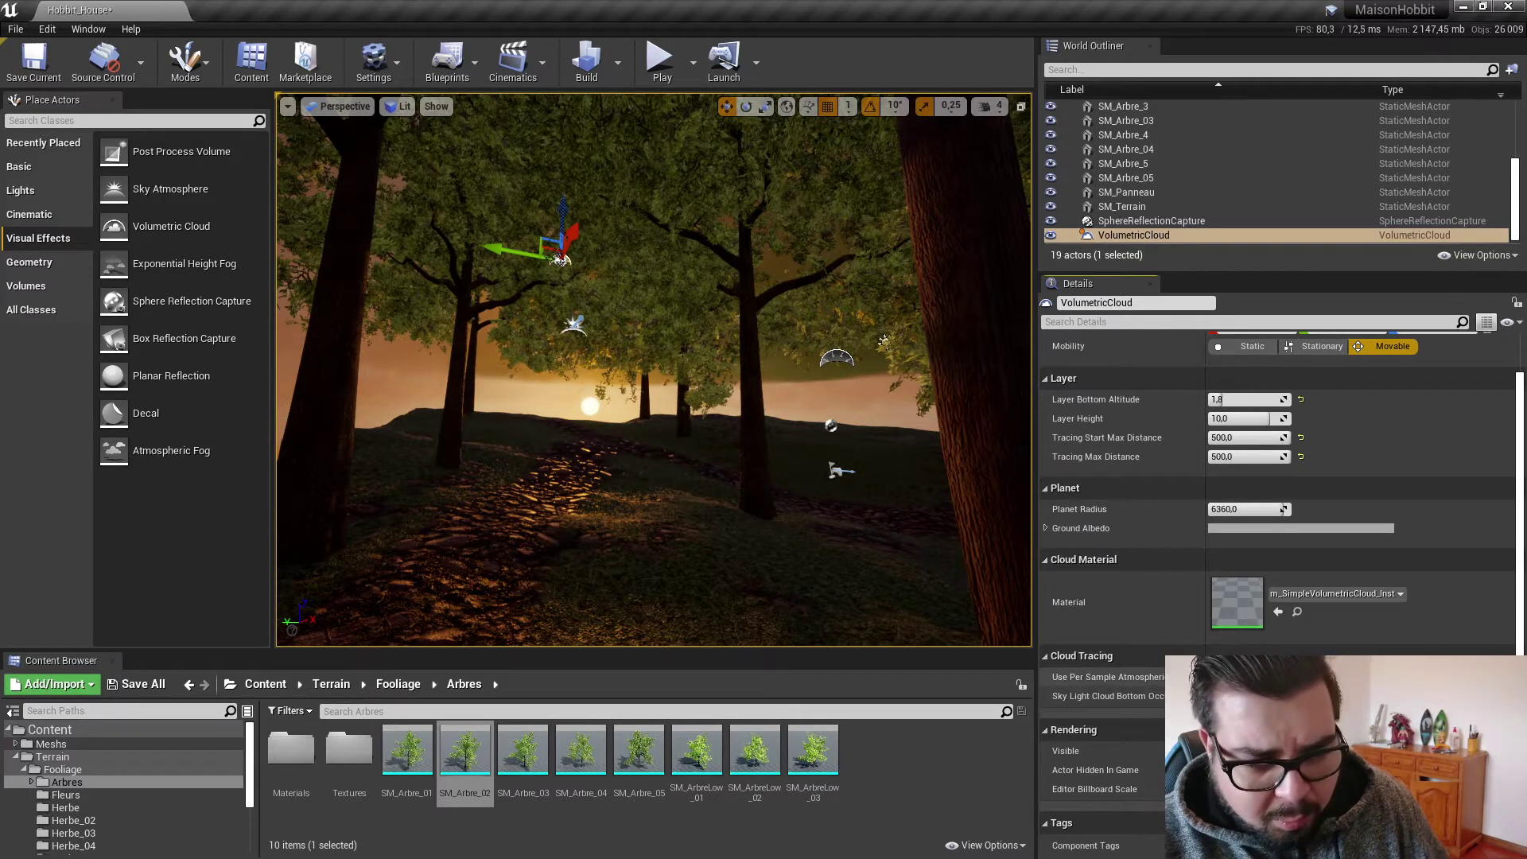
pyautogui.scroll(-2, 1280, 557)
pyautogui.scroll(3, 1281, 477)
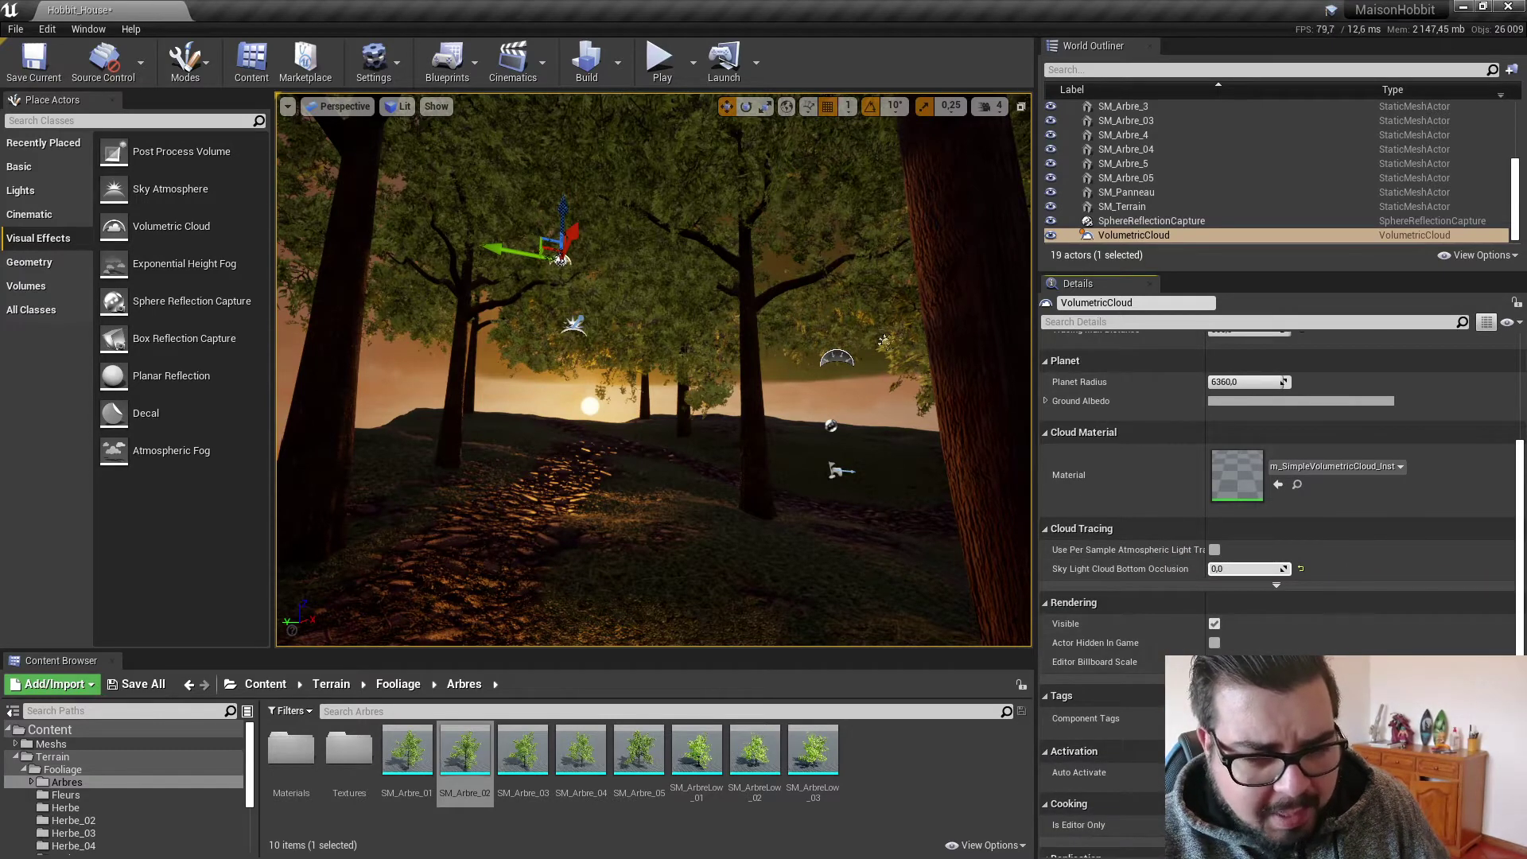
pyautogui.scroll(1, 1281, 478)
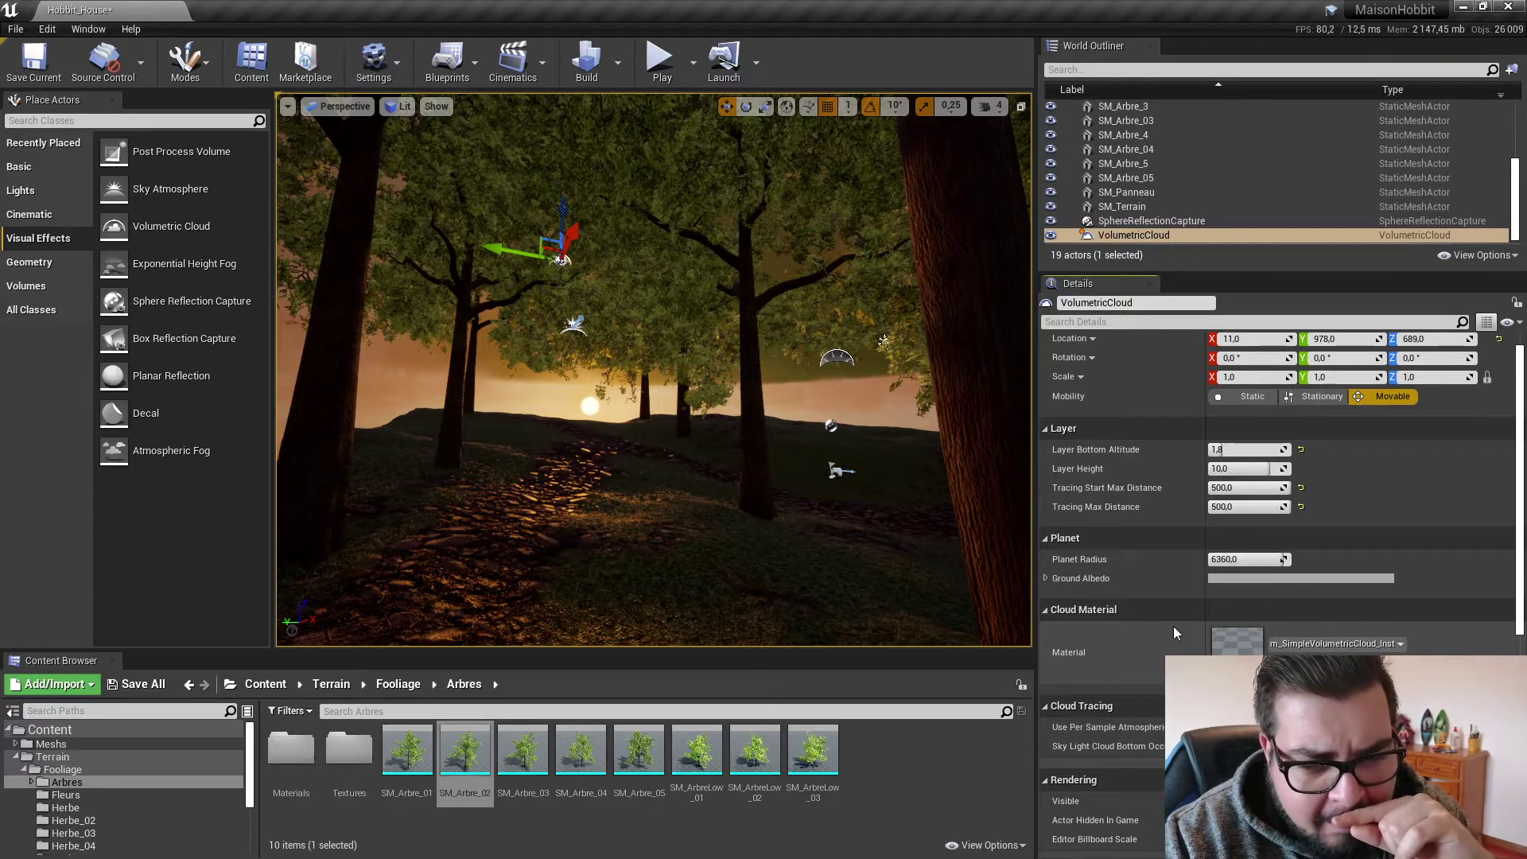
pyautogui.scroll(-3, 1172, 626)
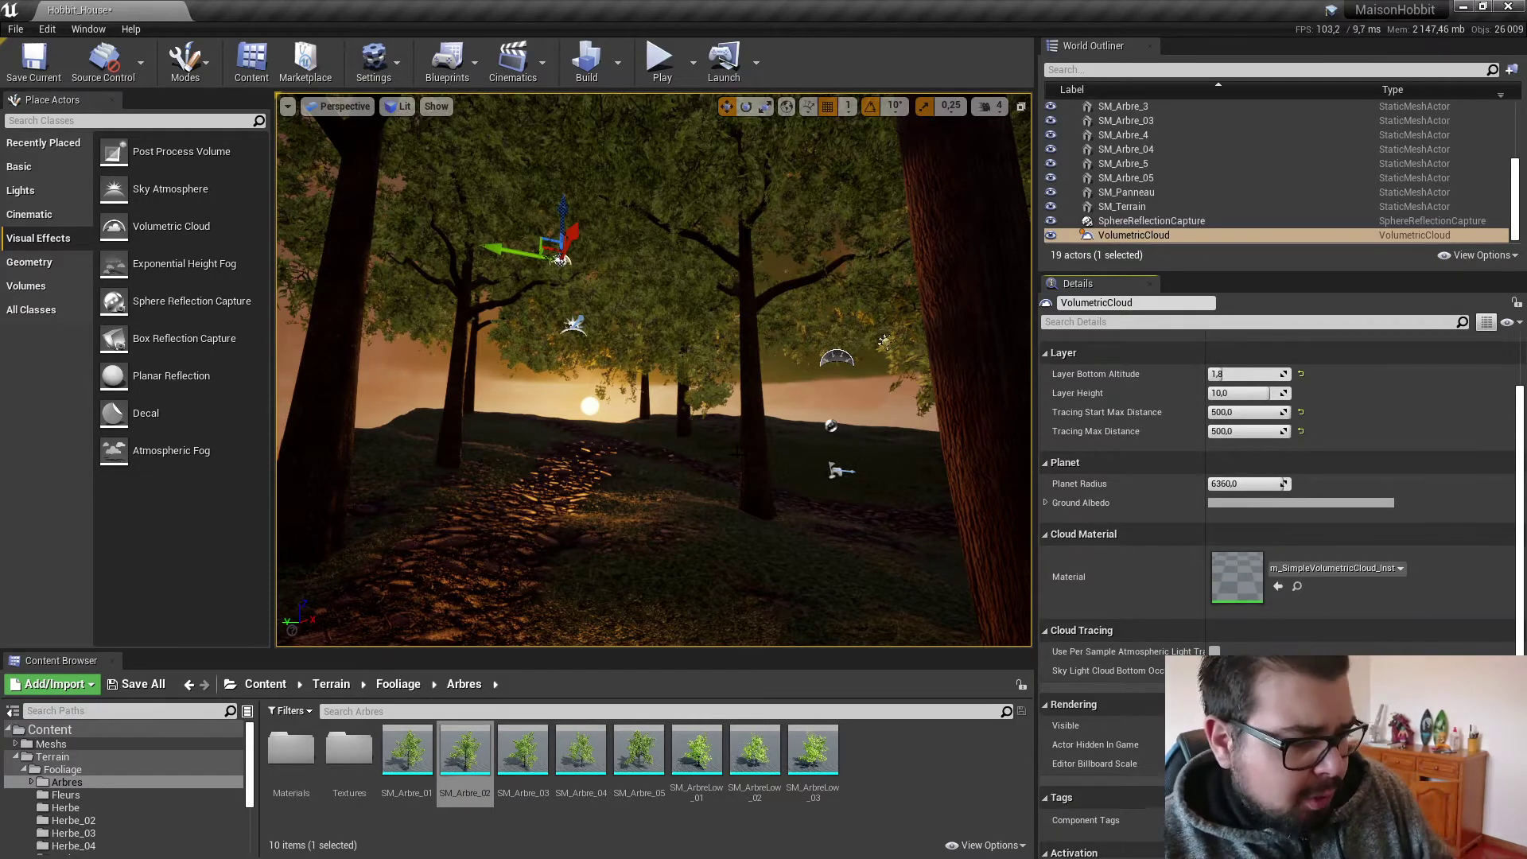
pyautogui.moveTo(653, 365); pyautogui.dragTo(726, 446, button='right')
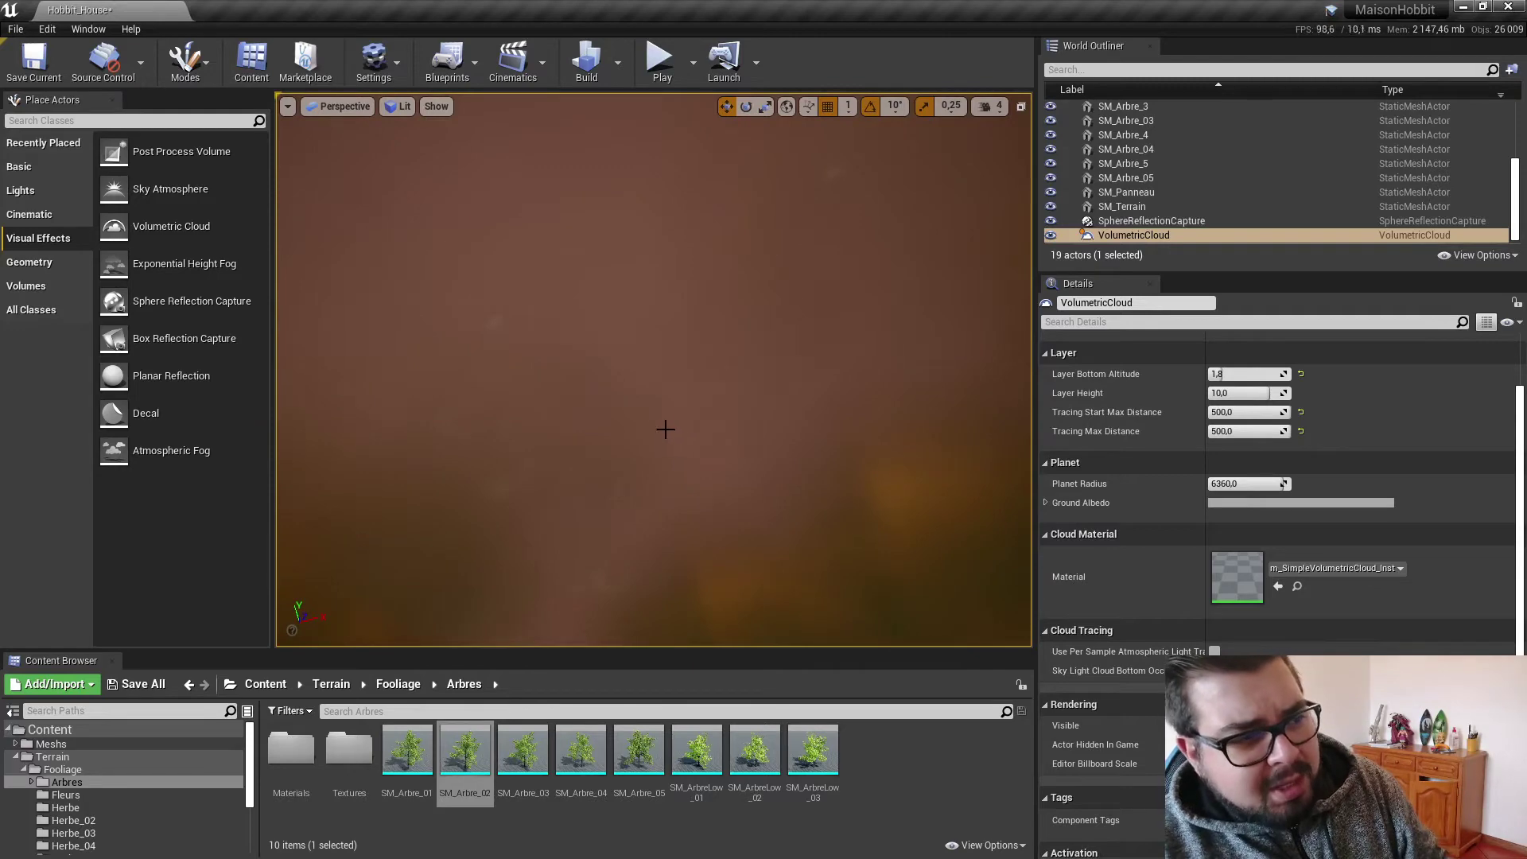
pyautogui.moveTo(695, 385); pyautogui.dragTo(675, 419, button='right')
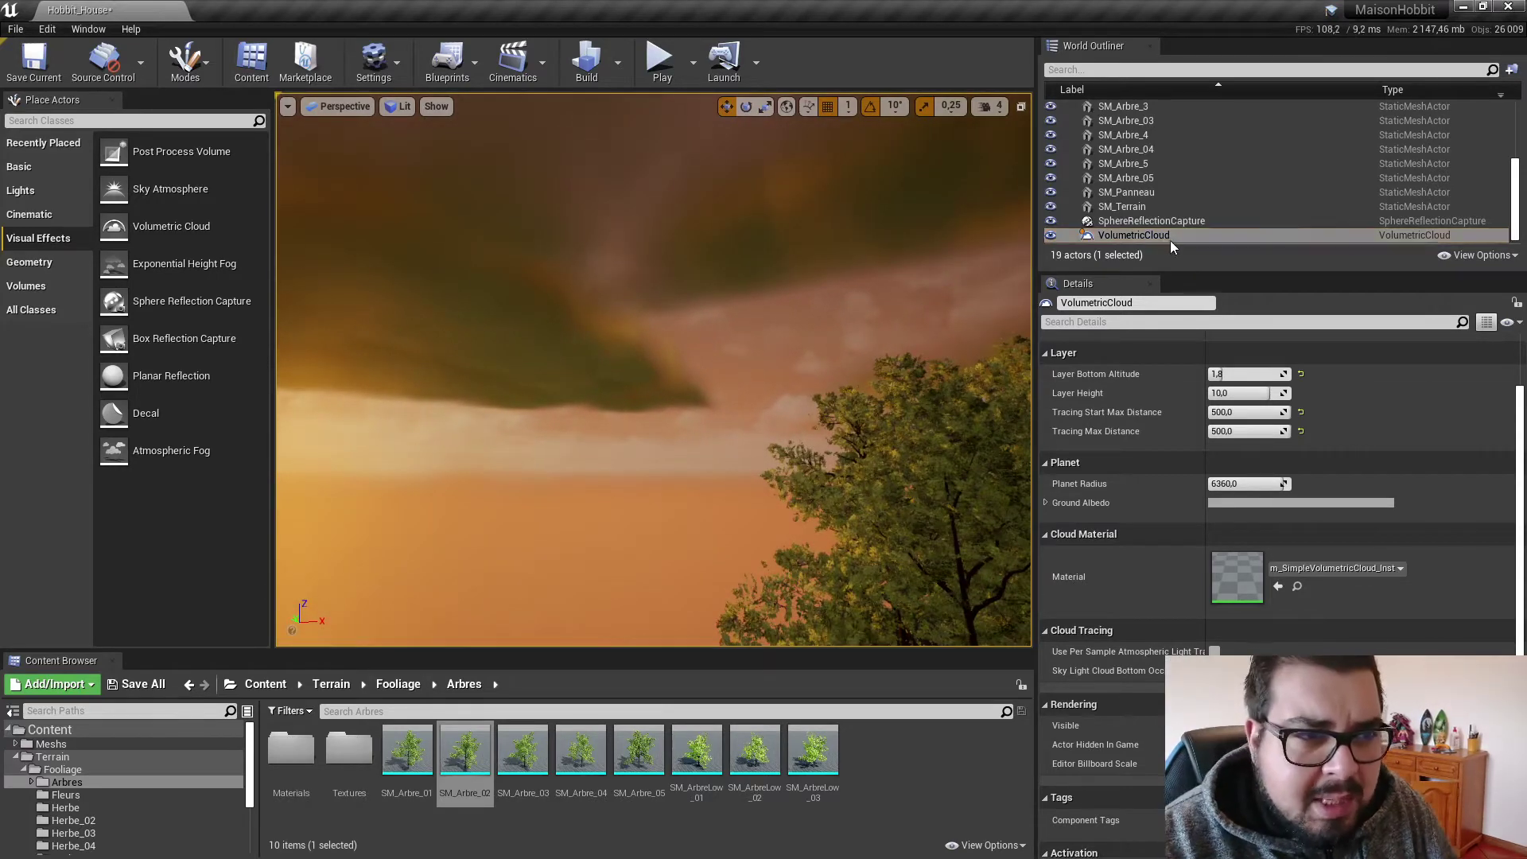
pyautogui.press('Delete')
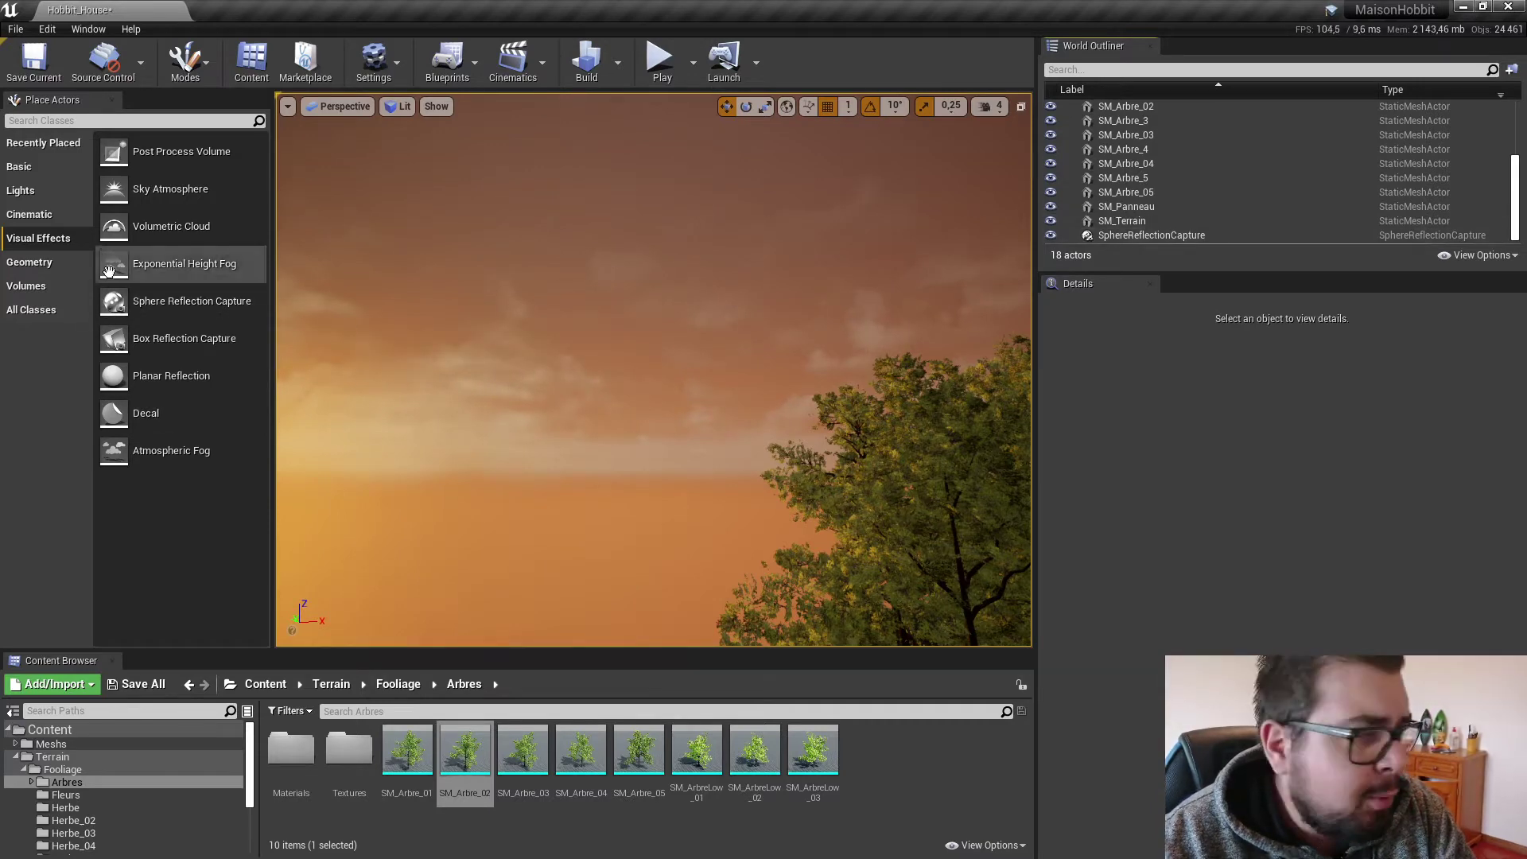
# Place a Post Process Volume in the sky near the trees and move it along X to about -1777.
pyautogui.moveTo(206, 267)
pyautogui.mouseDown()
pyautogui.moveTo(437, 313)
pyautogui.moveTo(202, 270)
pyautogui.mouseUp()
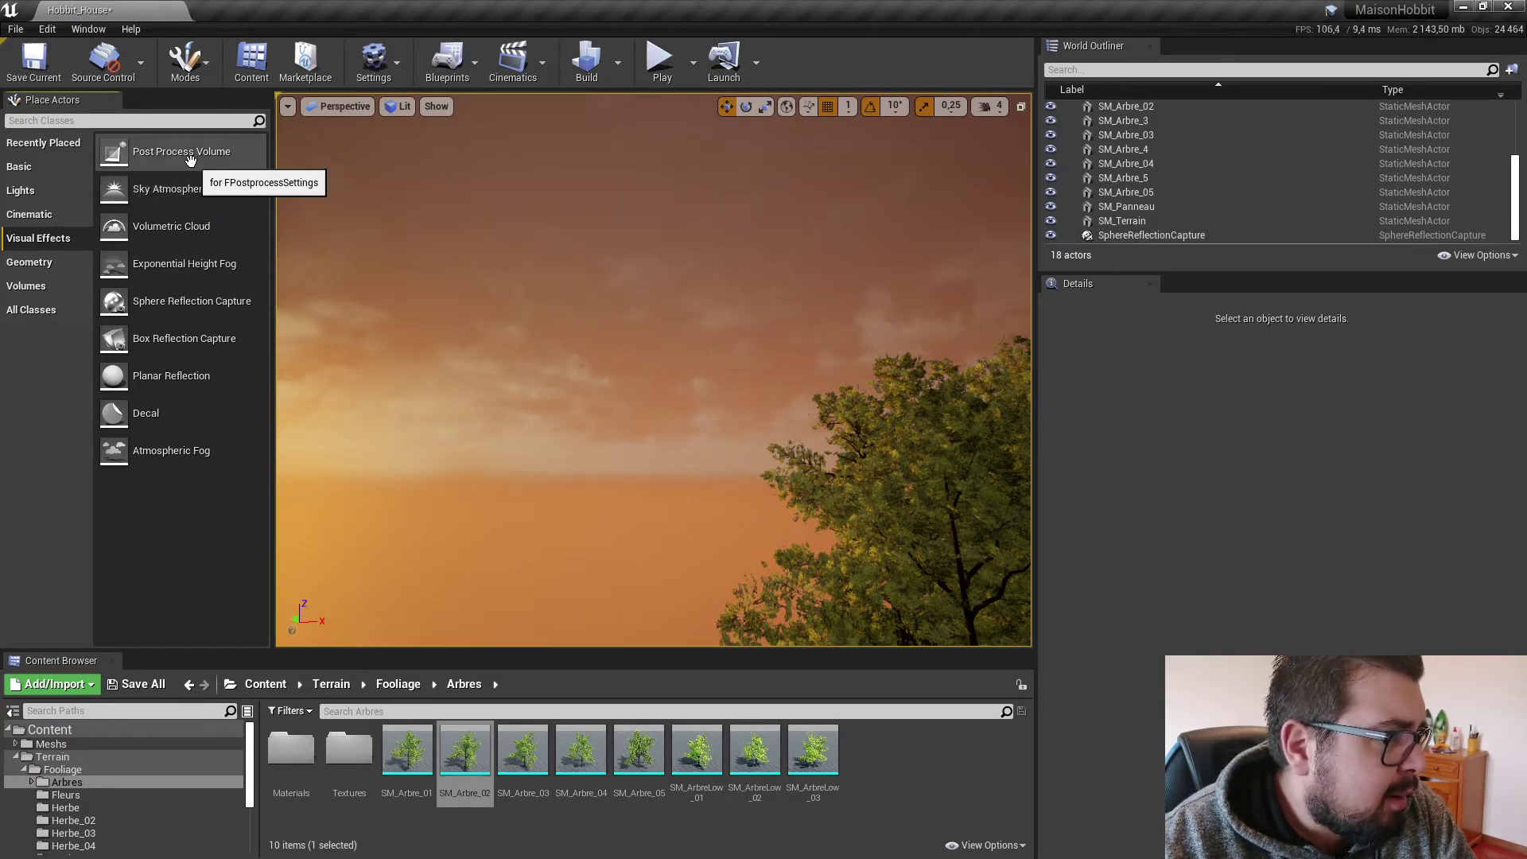
pyautogui.moveTo(191, 159); pyautogui.dragTo(628, 429)
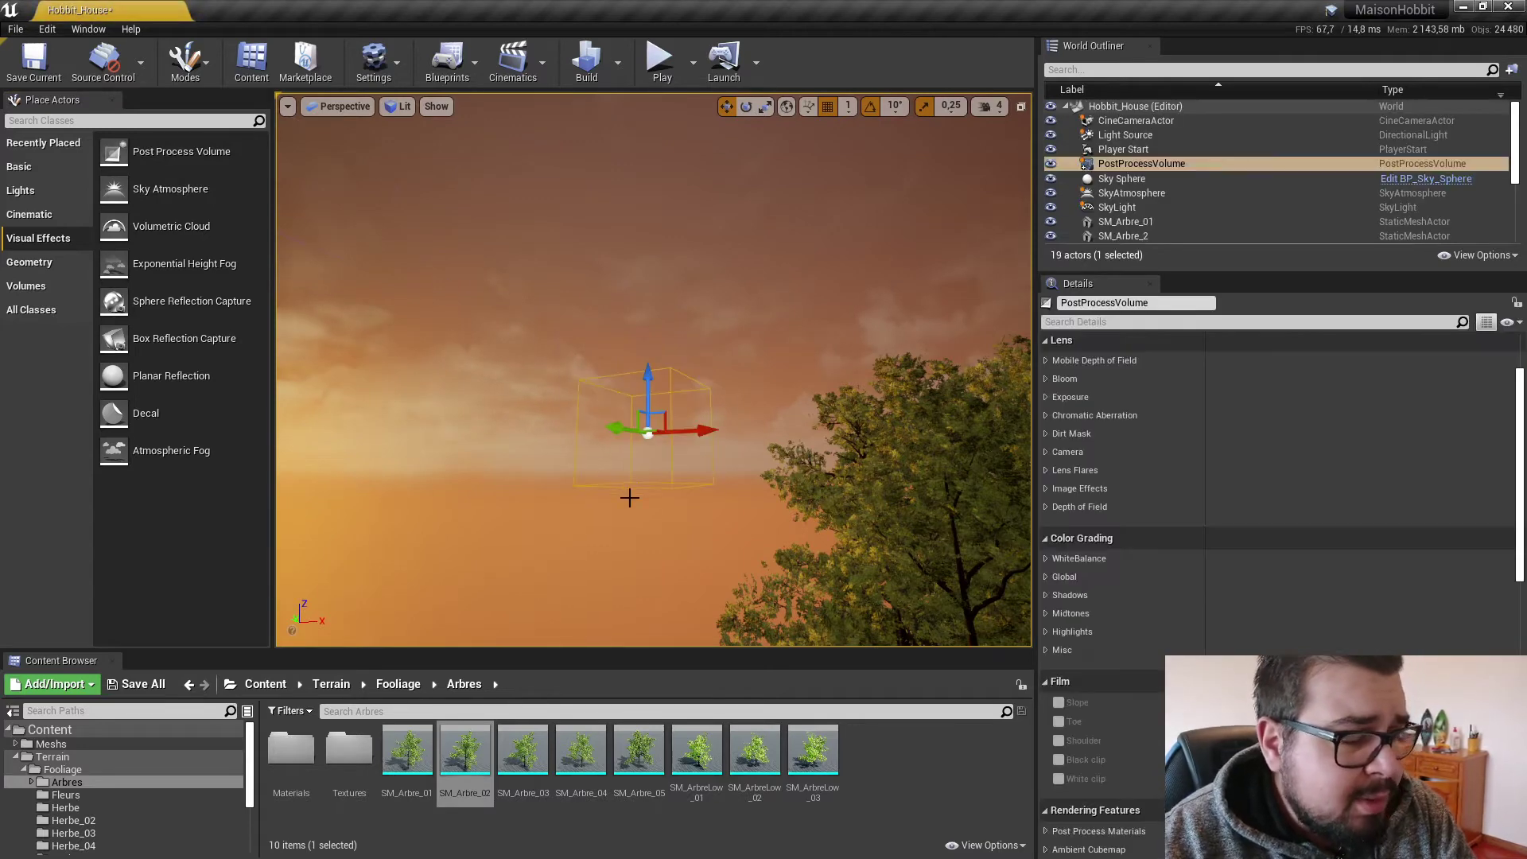
pyautogui.moveTo(627, 498); pyautogui.dragTo(559, 440, button='right')
pyautogui.moveTo(599, 371); pyautogui.dragTo(982, 375)
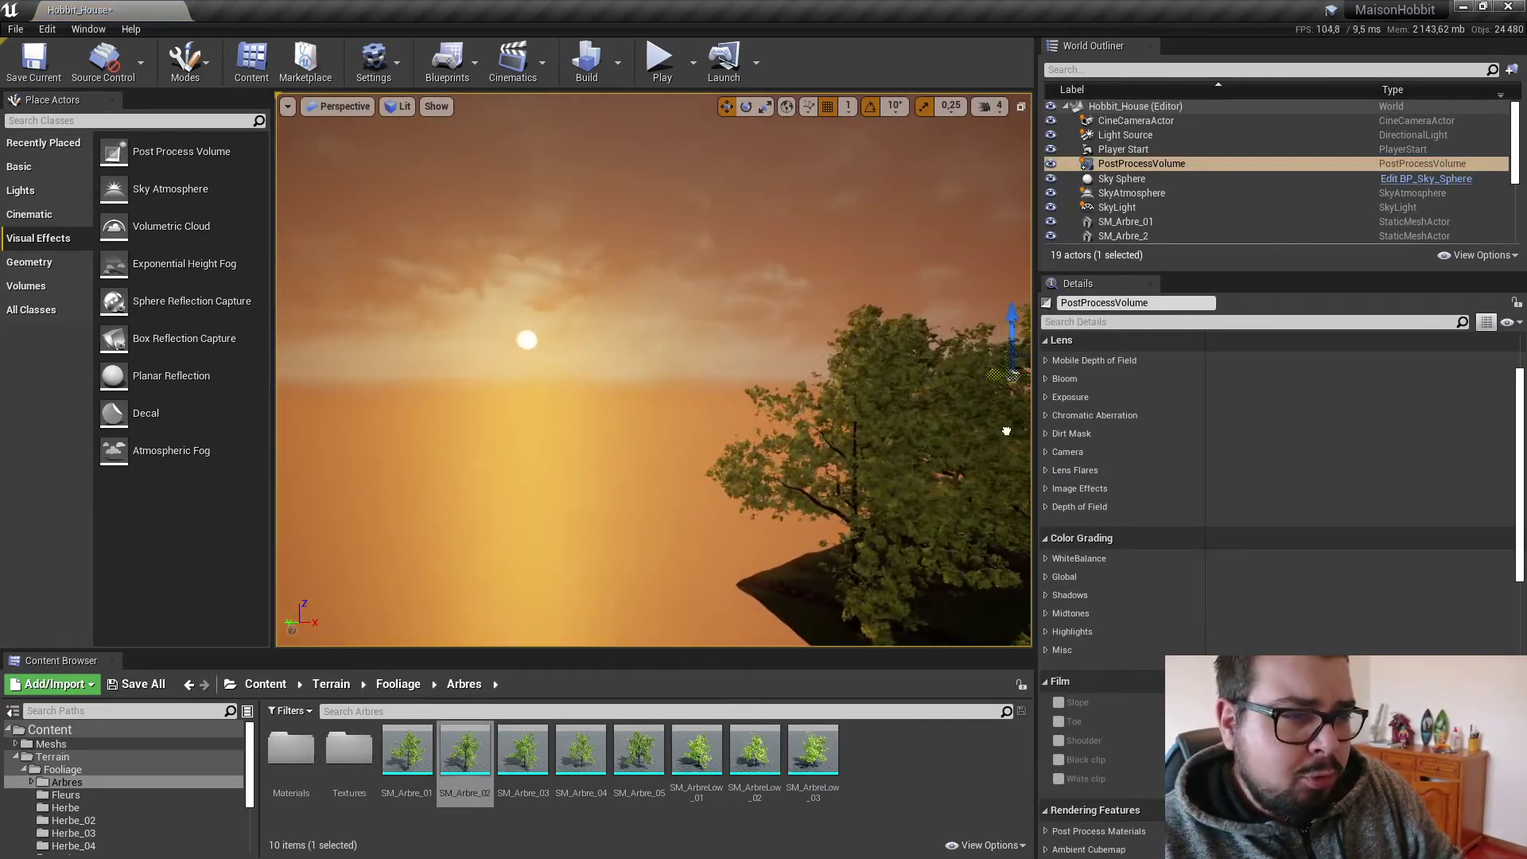
# Switch to the top view and move the PostProcessVolume along Y to about 37, level with the forest terrain.
pyautogui.moveTo(1006, 429)
pyautogui.mouseDown(button='right')
pyautogui.moveTo(922, 429)
pyautogui.moveTo(1026, 461)
pyautogui.mouseUp(button='right')
pyautogui.click(340, 106)
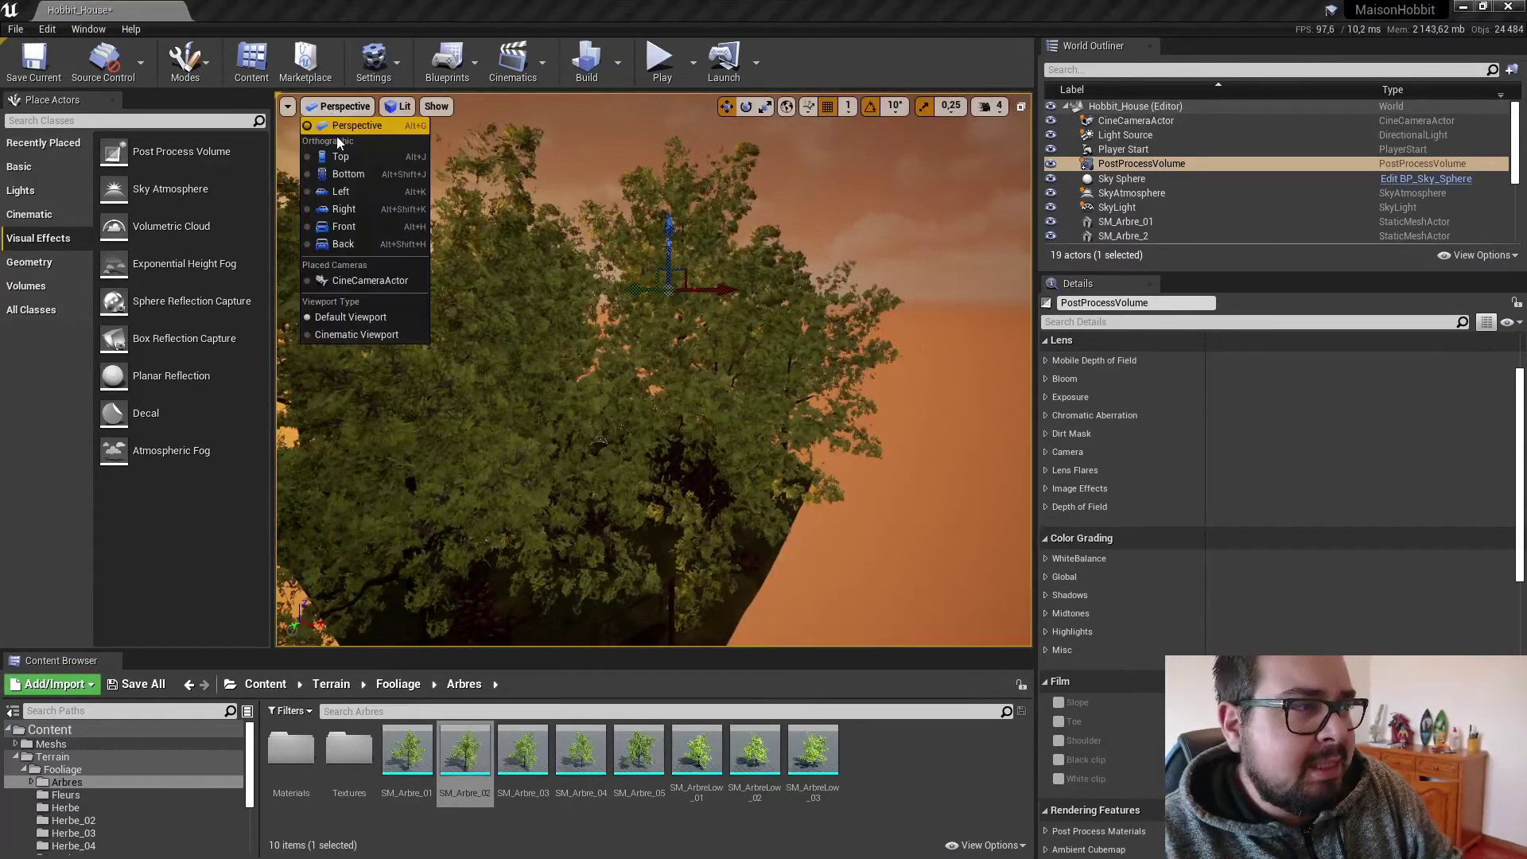
pyautogui.click(338, 139)
pyautogui.moveTo(671, 351); pyautogui.dragTo(646, 376, button='right')
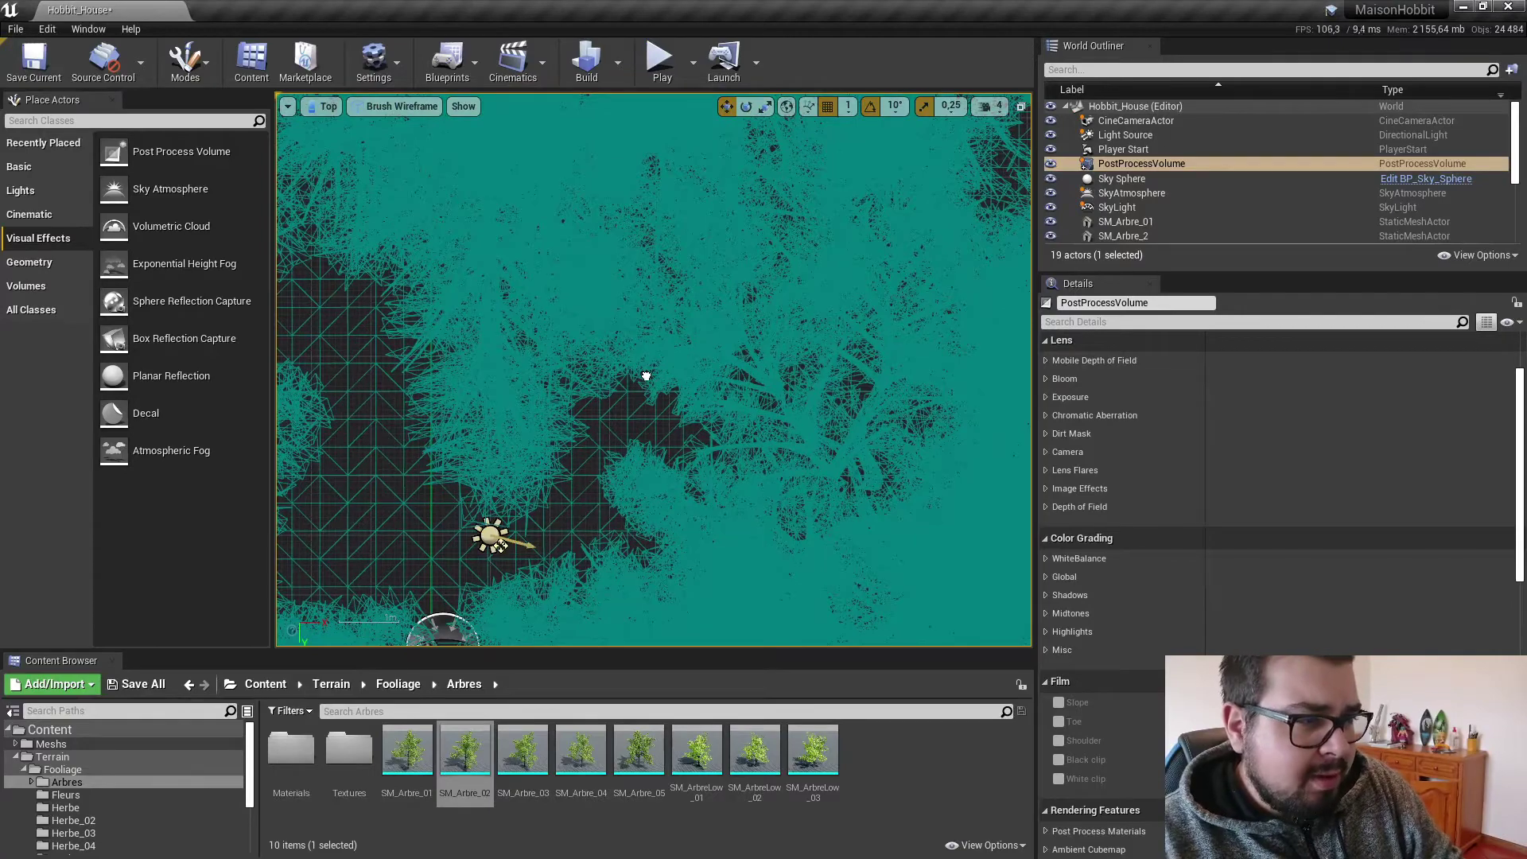
pyautogui.scroll(-10, 646, 376)
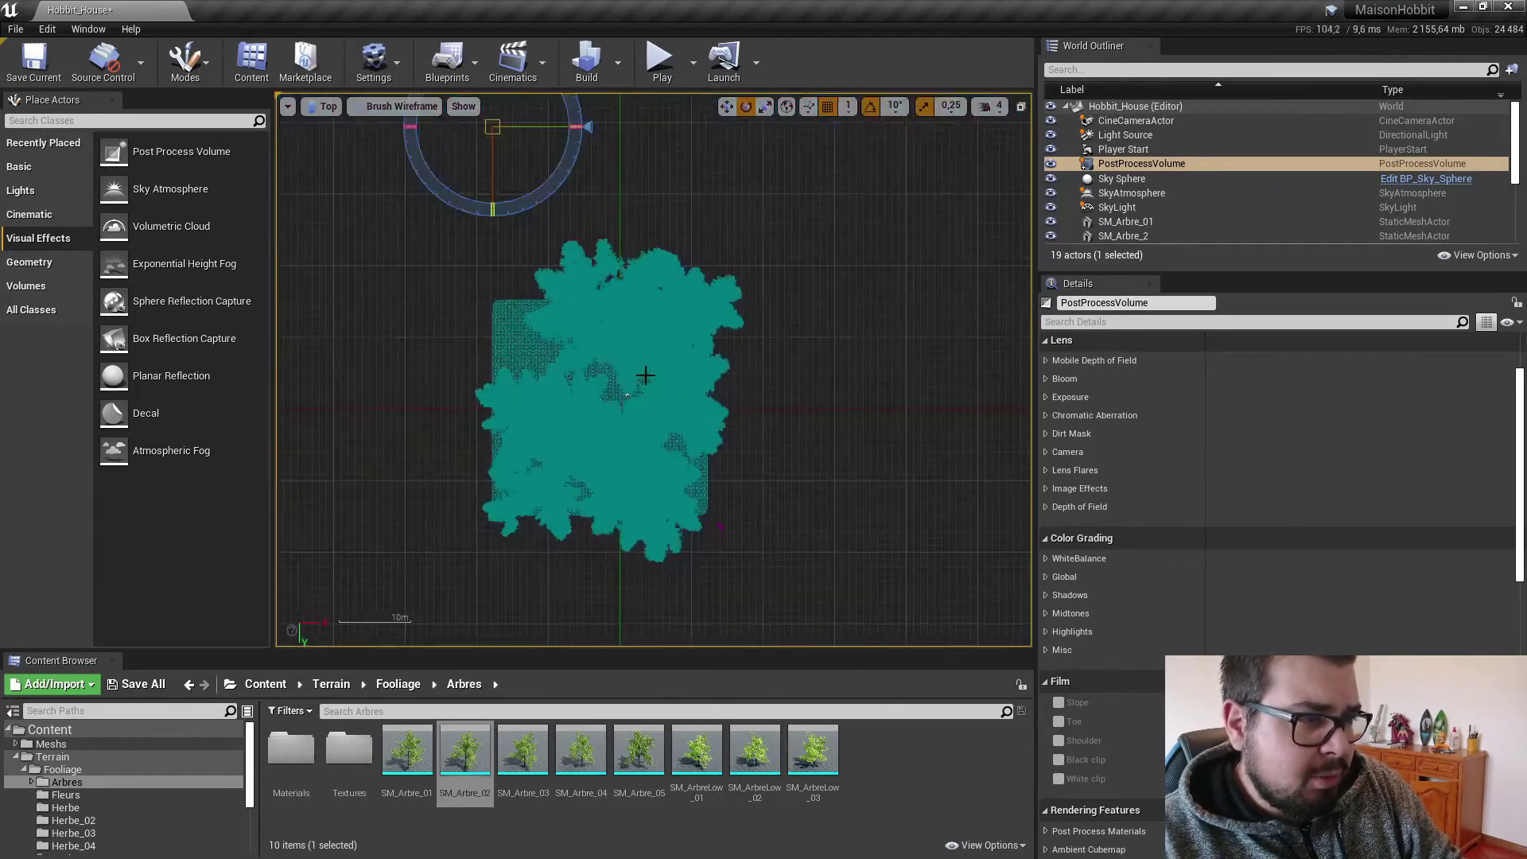
pyautogui.click(1154, 163)
pyautogui.scroll(3, 664, 391)
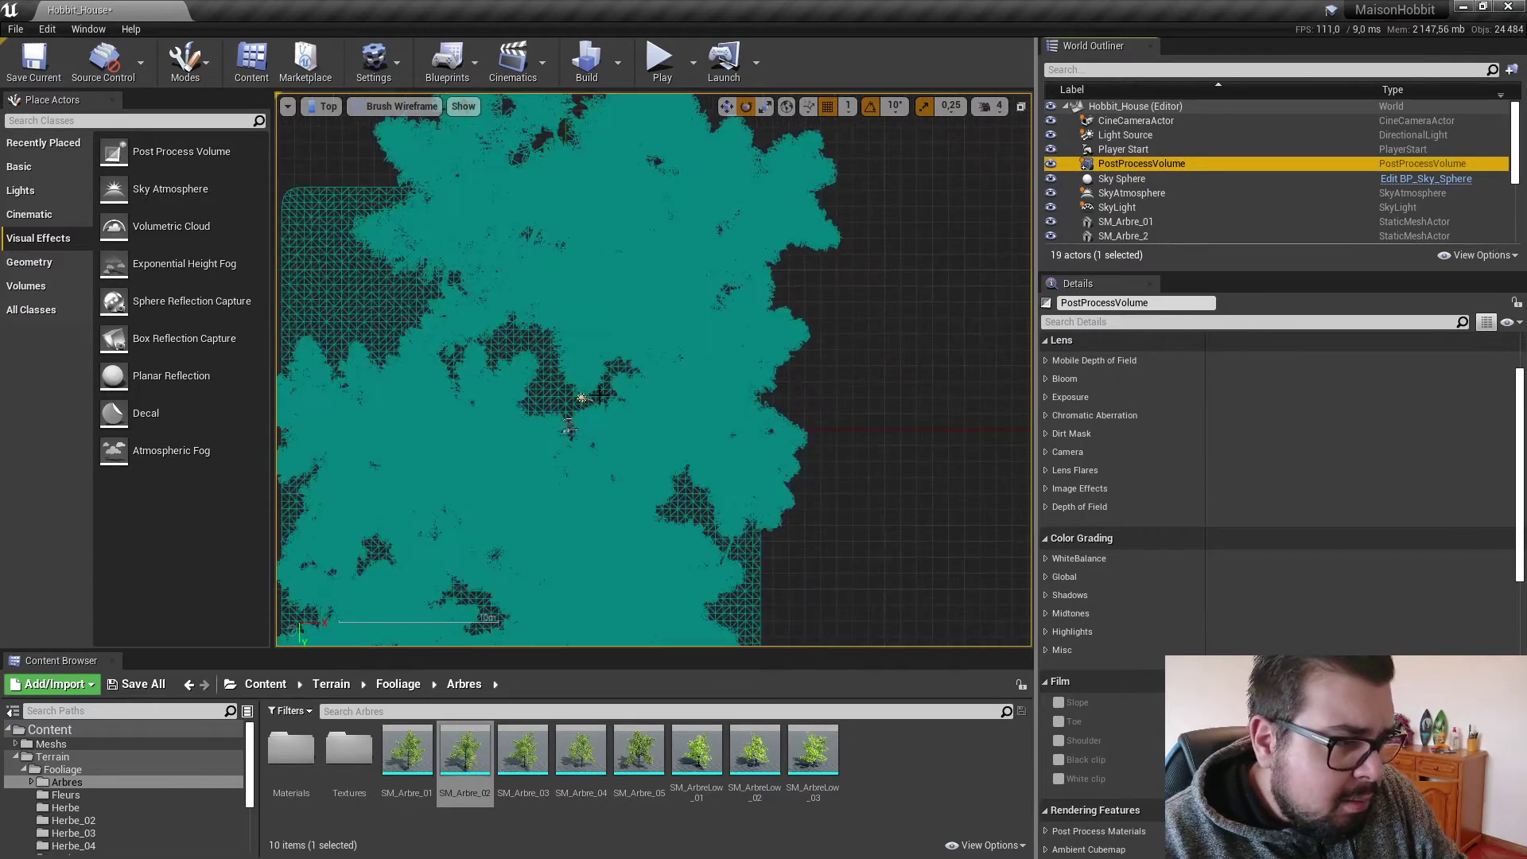
pyautogui.scroll(2, 601, 393)
pyautogui.scroll(-6, 571, 440)
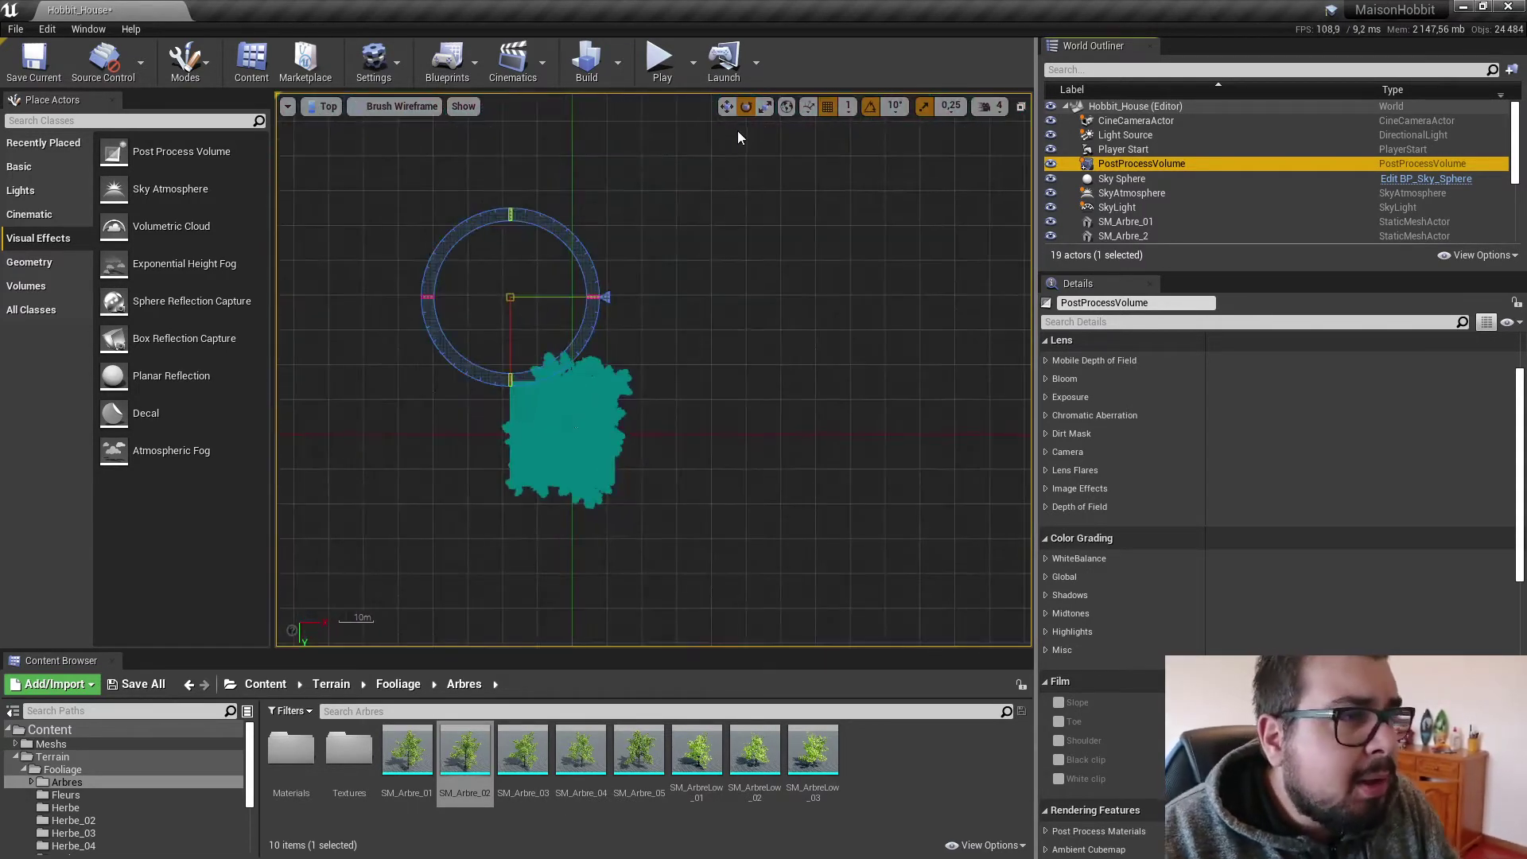
pyautogui.click(728, 109)
pyautogui.moveTo(510, 396); pyautogui.dragTo(524, 494)
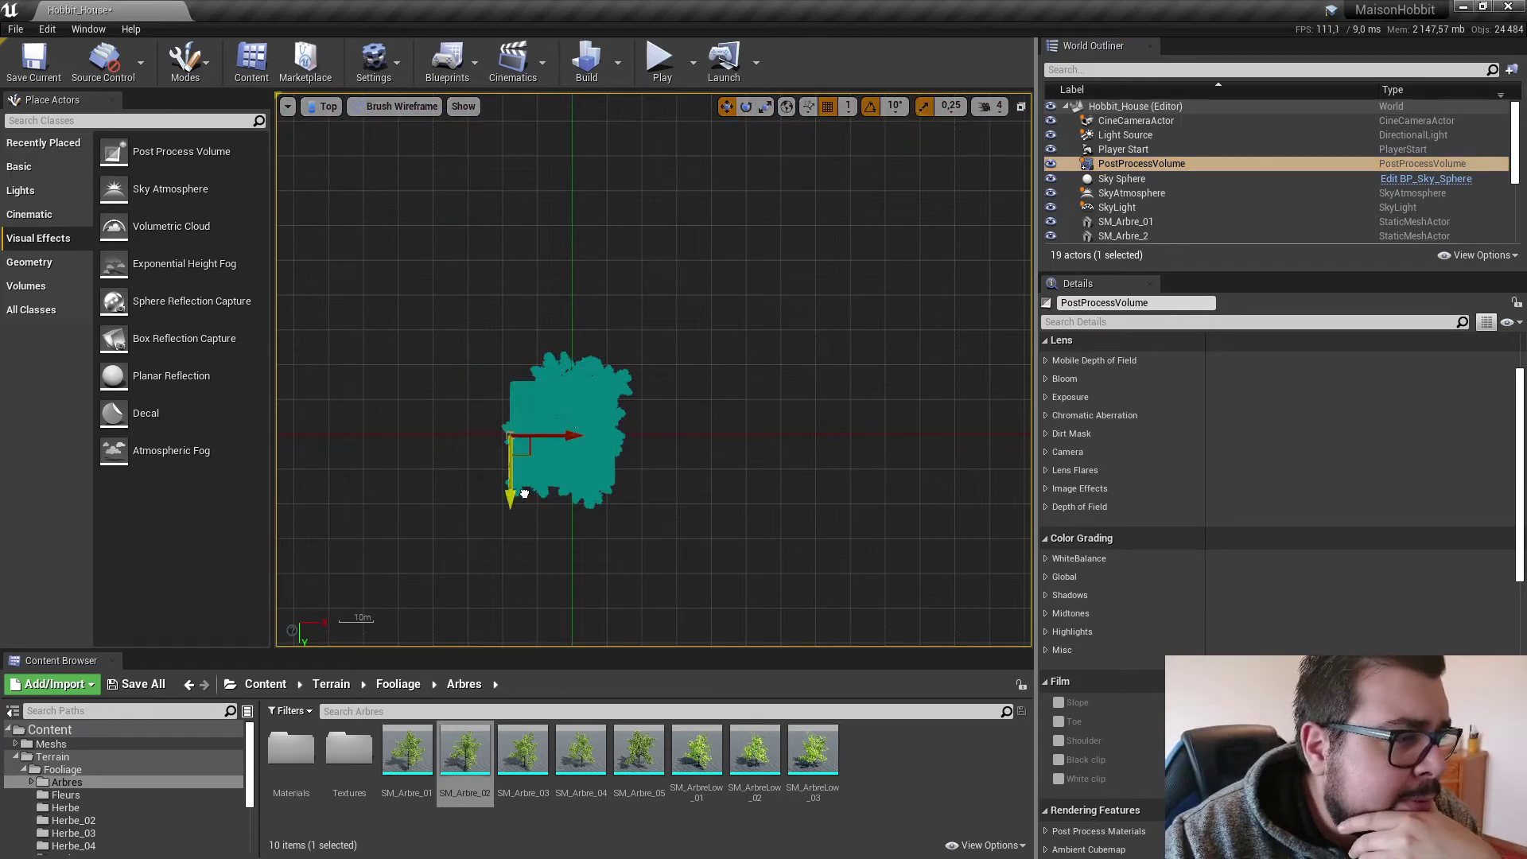
# Reselect the PostProcessVolume and move it along X to about -474, near the middle of the forest.
pyautogui.moveTo(610, 444); pyautogui.dragTo(590, 439)
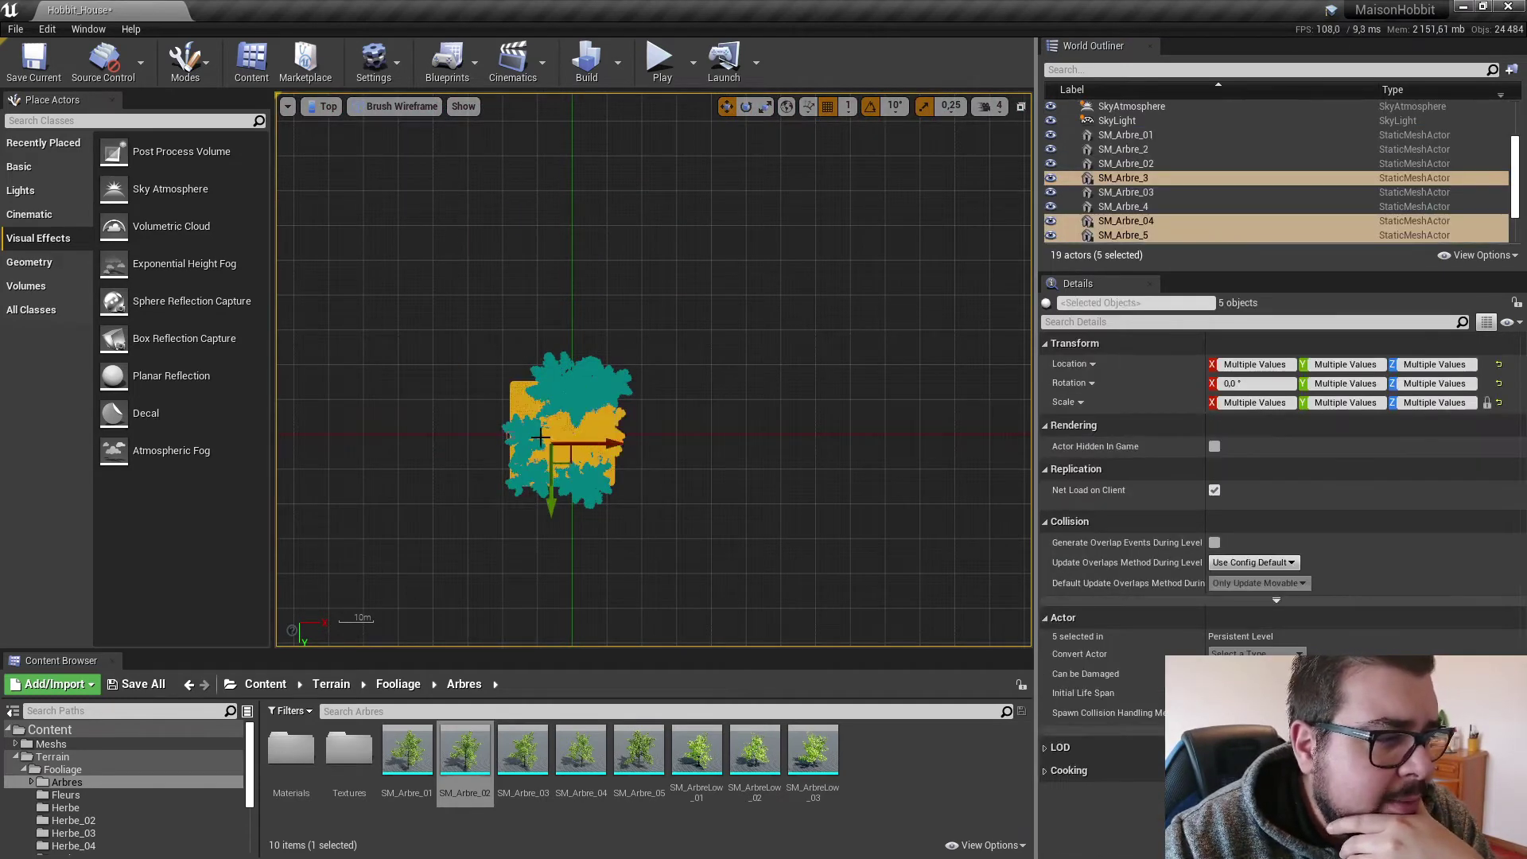
pyautogui.scroll(-2, 1128, 191)
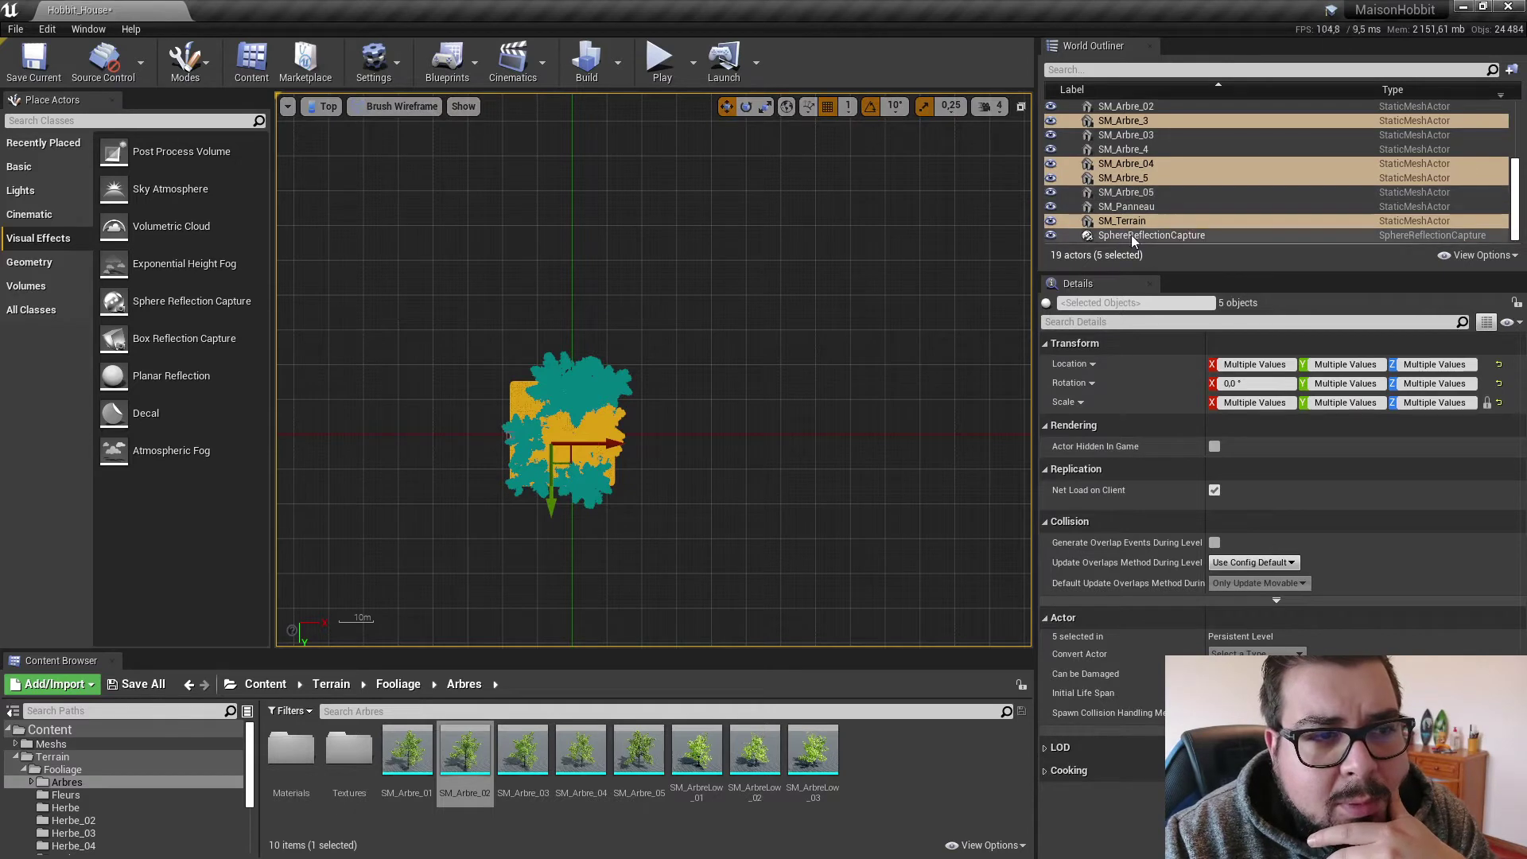
pyautogui.scroll(2, 1131, 235)
pyautogui.click(1148, 164)
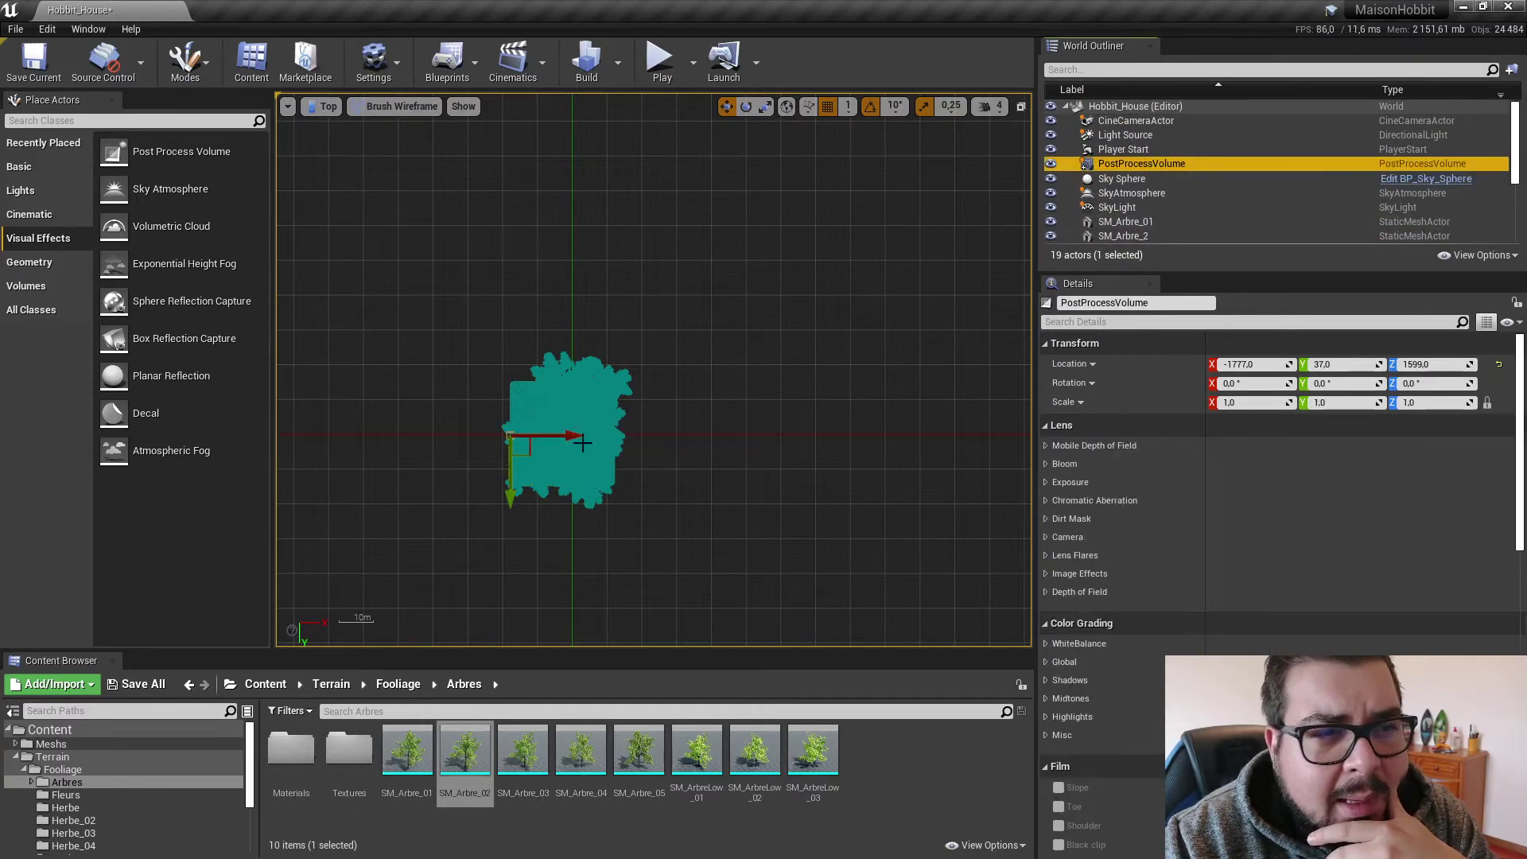
pyautogui.moveTo(583, 443); pyautogui.dragTo(610, 438)
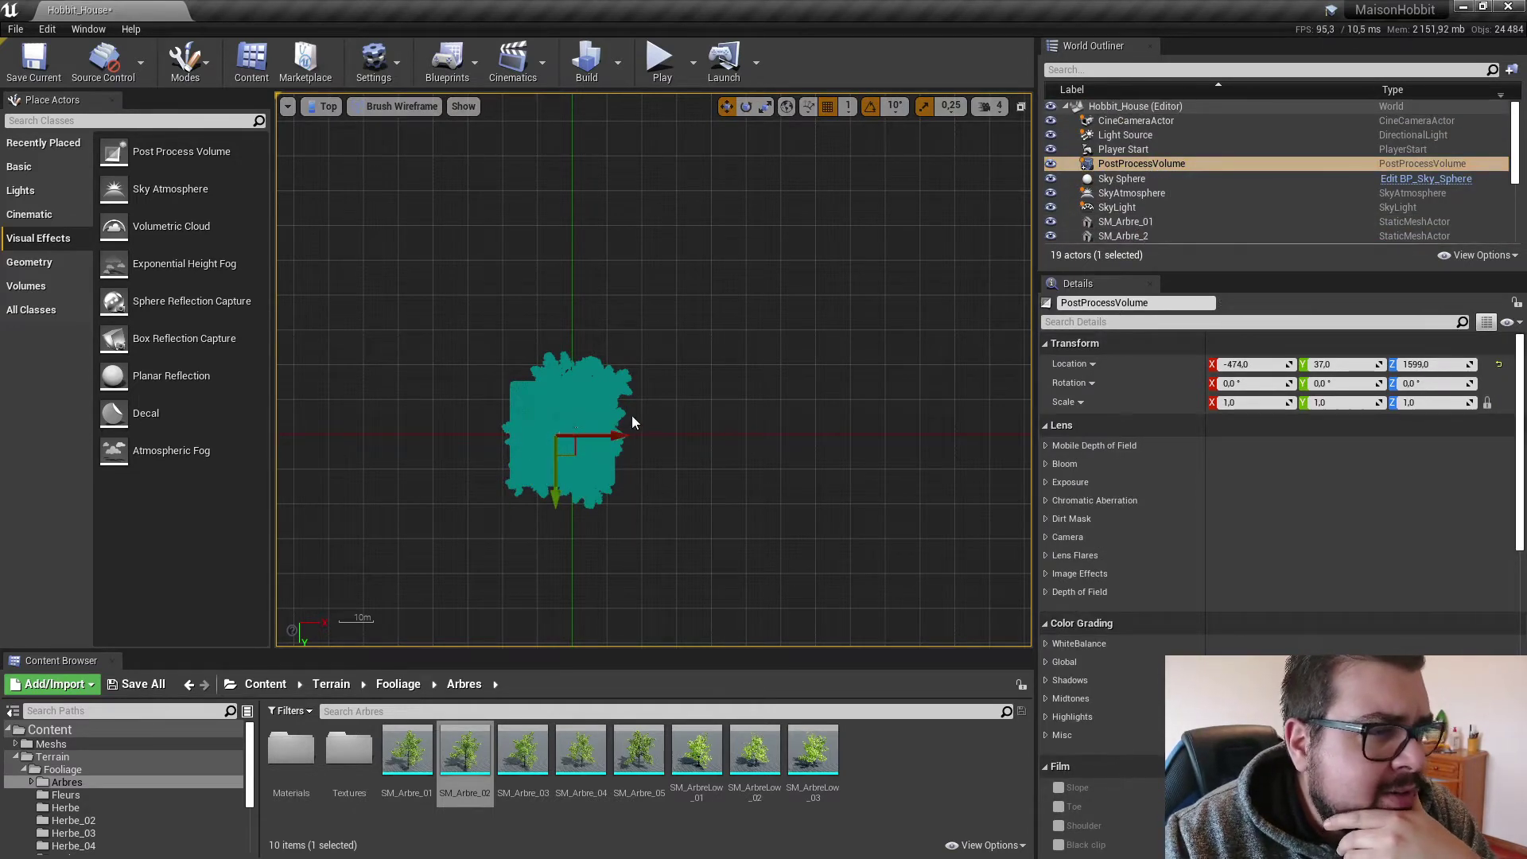
# Switch to the perspective view and scale the PostProcessVolume up to about 15.25 in X and Y and 14.75 in Z.
pyautogui.press('r')
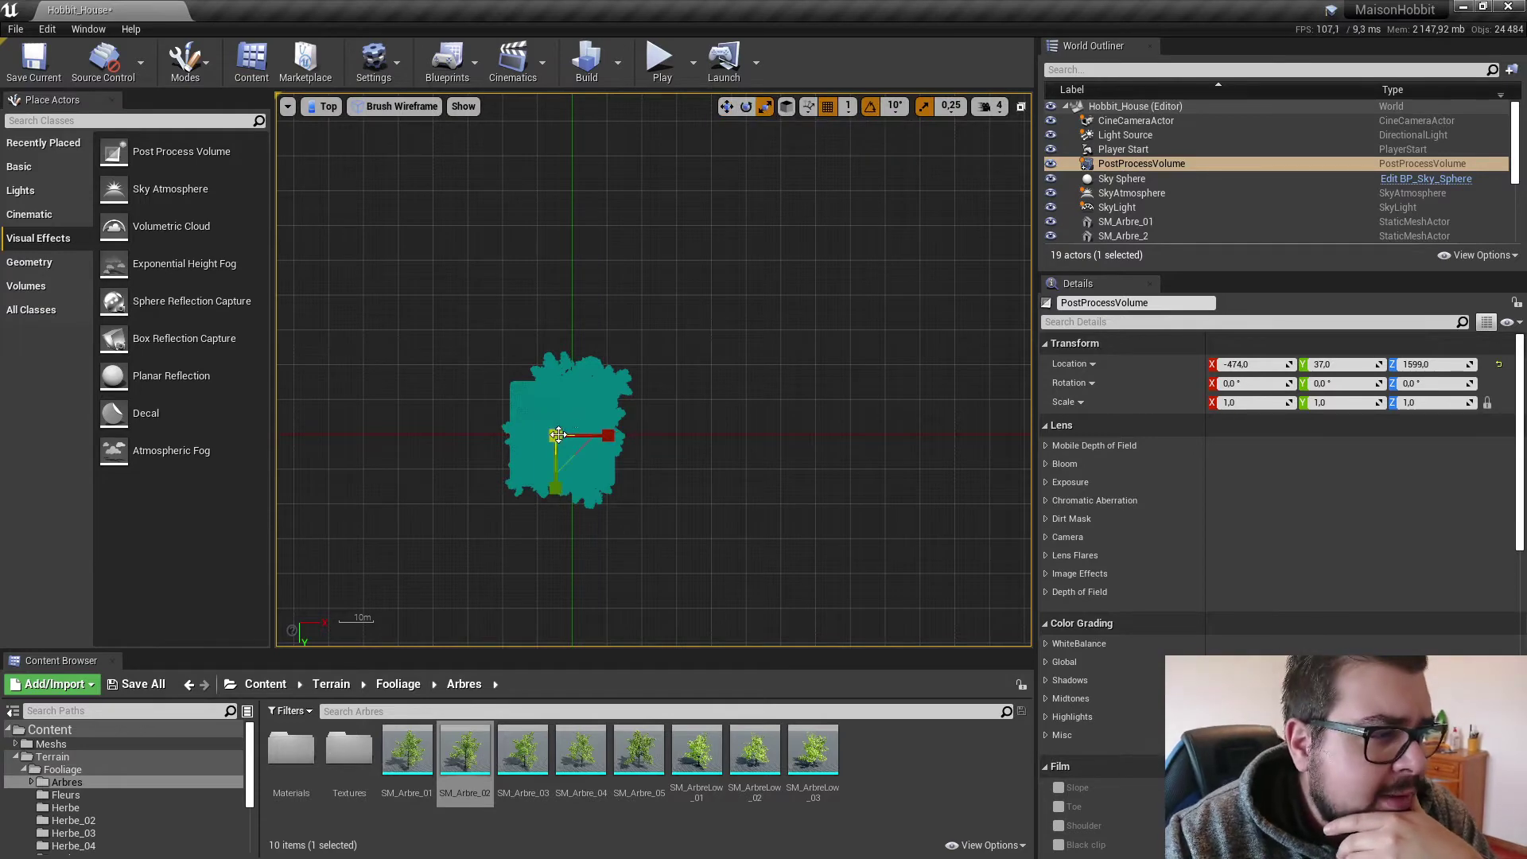
pyautogui.moveTo(591, 387); pyautogui.dragTo(555, 323, button='right')
pyautogui.click(324, 108)
pyautogui.click(343, 125)
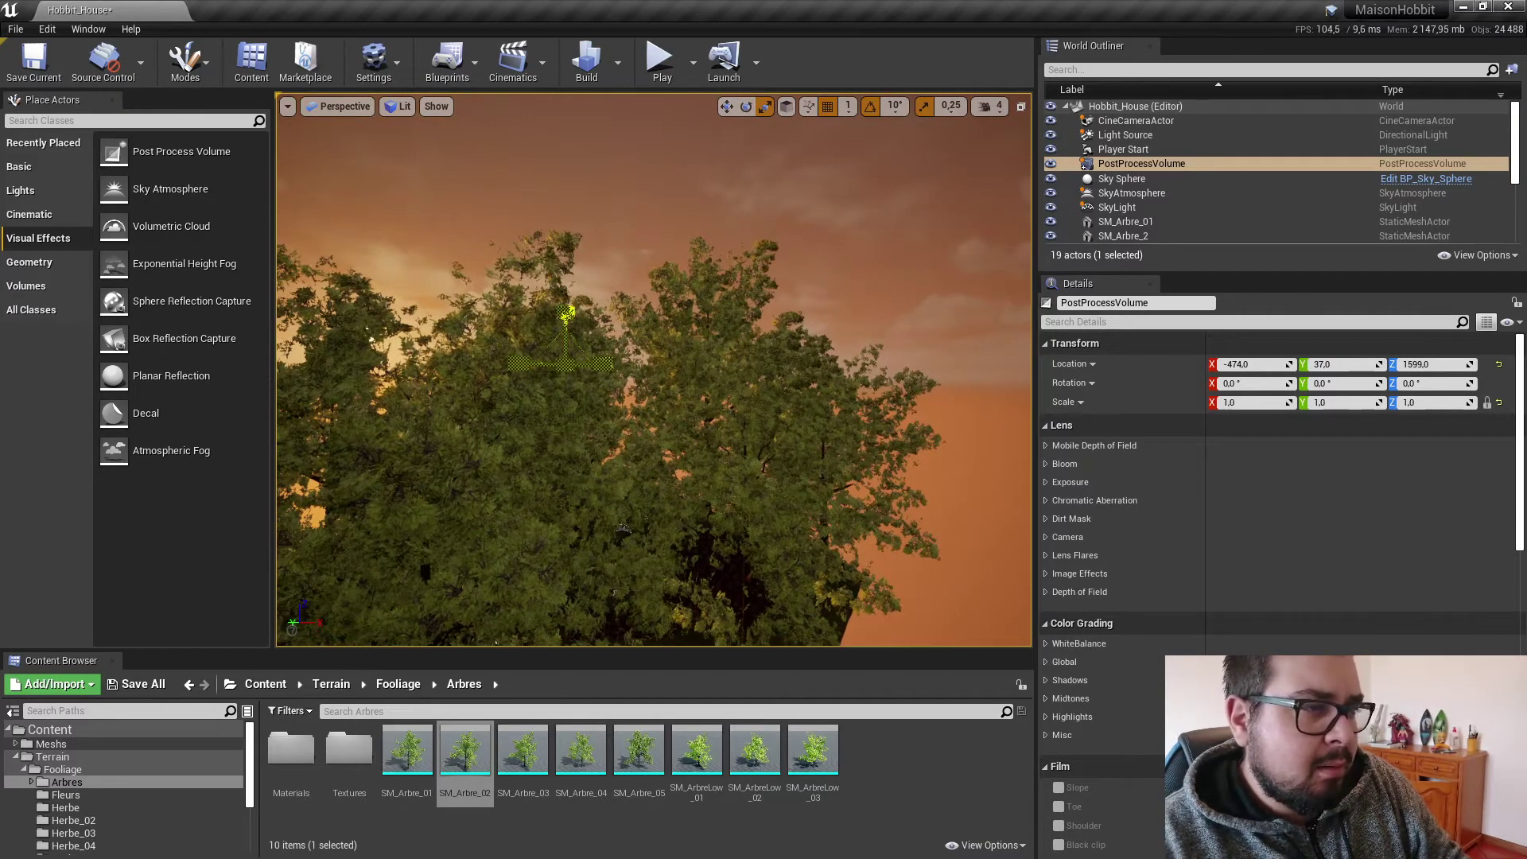
pyautogui.moveTo(555, 322); pyautogui.dragTo(558, 320, button='right')
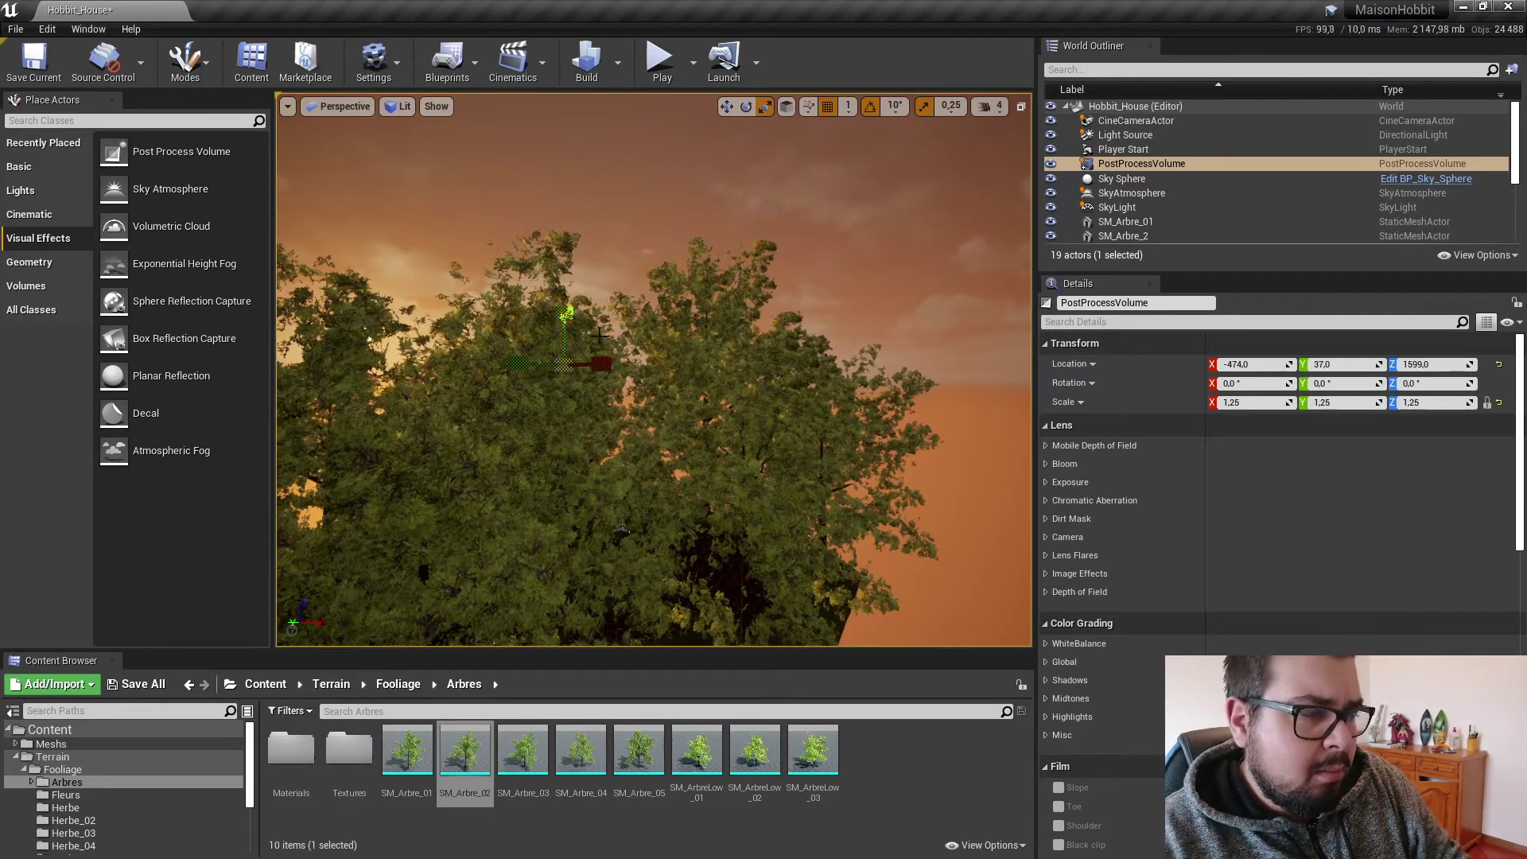
pyautogui.moveTo(638, 285); pyautogui.dragTo(539, 162, button='right')
pyautogui.moveTo(538, 162)
pyautogui.mouseDown()
pyautogui.moveTo(589, 131)
pyautogui.moveTo(531, 179)
pyautogui.moveTo(541, 171)
pyautogui.mouseUp()
pyautogui.press('s')
pyautogui.moveTo(541, 171); pyautogui.dragTo(636, 263, button='right')
pyautogui.moveTo(627, 288); pyautogui.dragTo(629, 325)
# Lower the PostProcessVolume along Z to about 1289 so it encloses the forest terrain.
pyautogui.press('w')
pyautogui.moveTo(633, 346); pyautogui.dragTo(638, 299)
pyautogui.moveTo(638, 299); pyautogui.dragTo(403, 337, button='right')
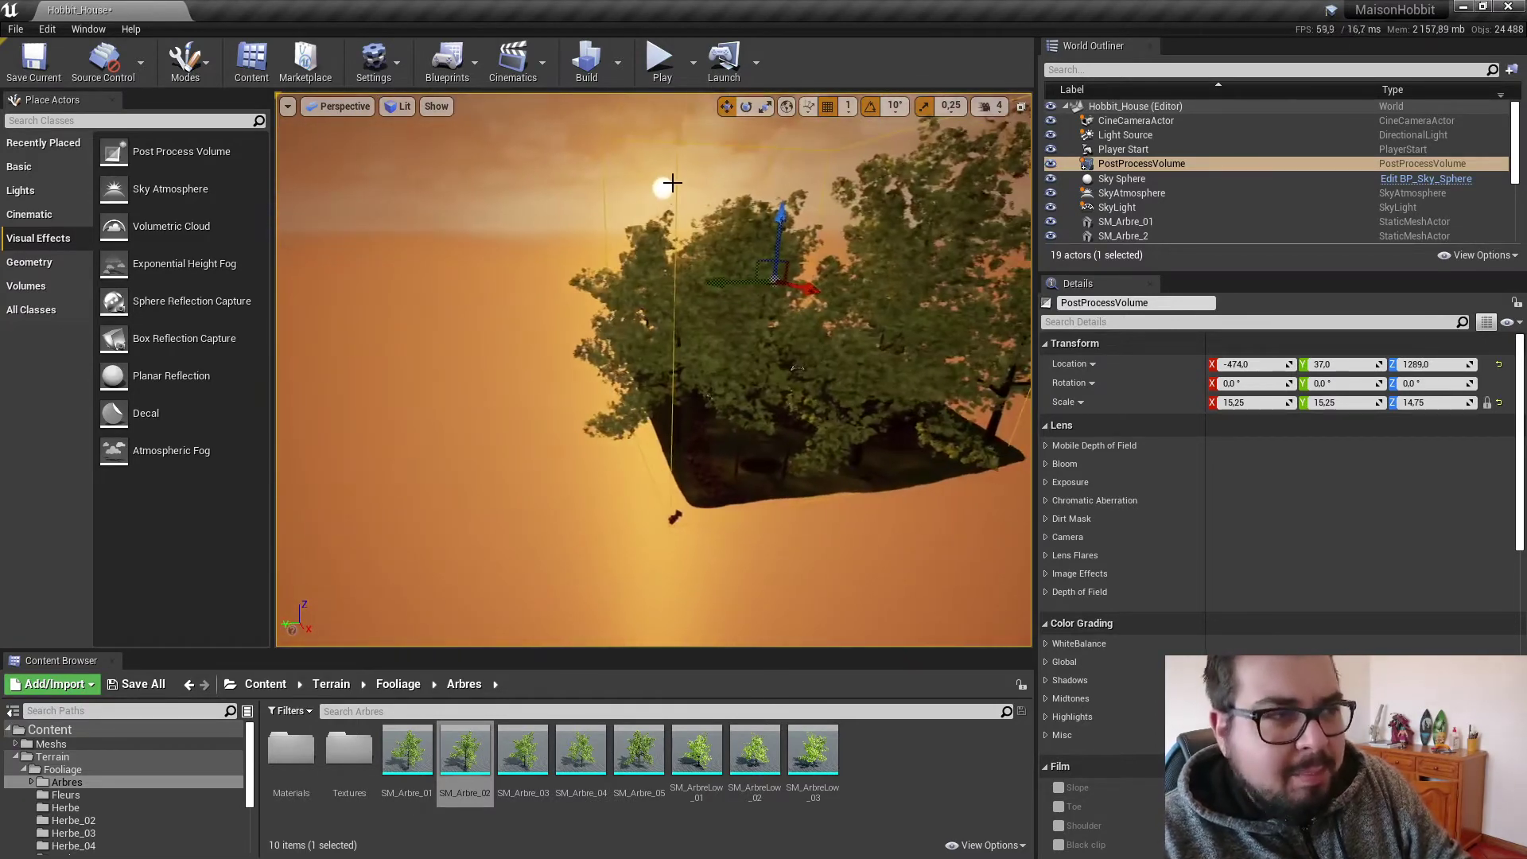
# Enlarge the PostProcessVolume to a scale of about 20.75 in X and Y and 20.25 in Z.
pyautogui.click(764, 106)
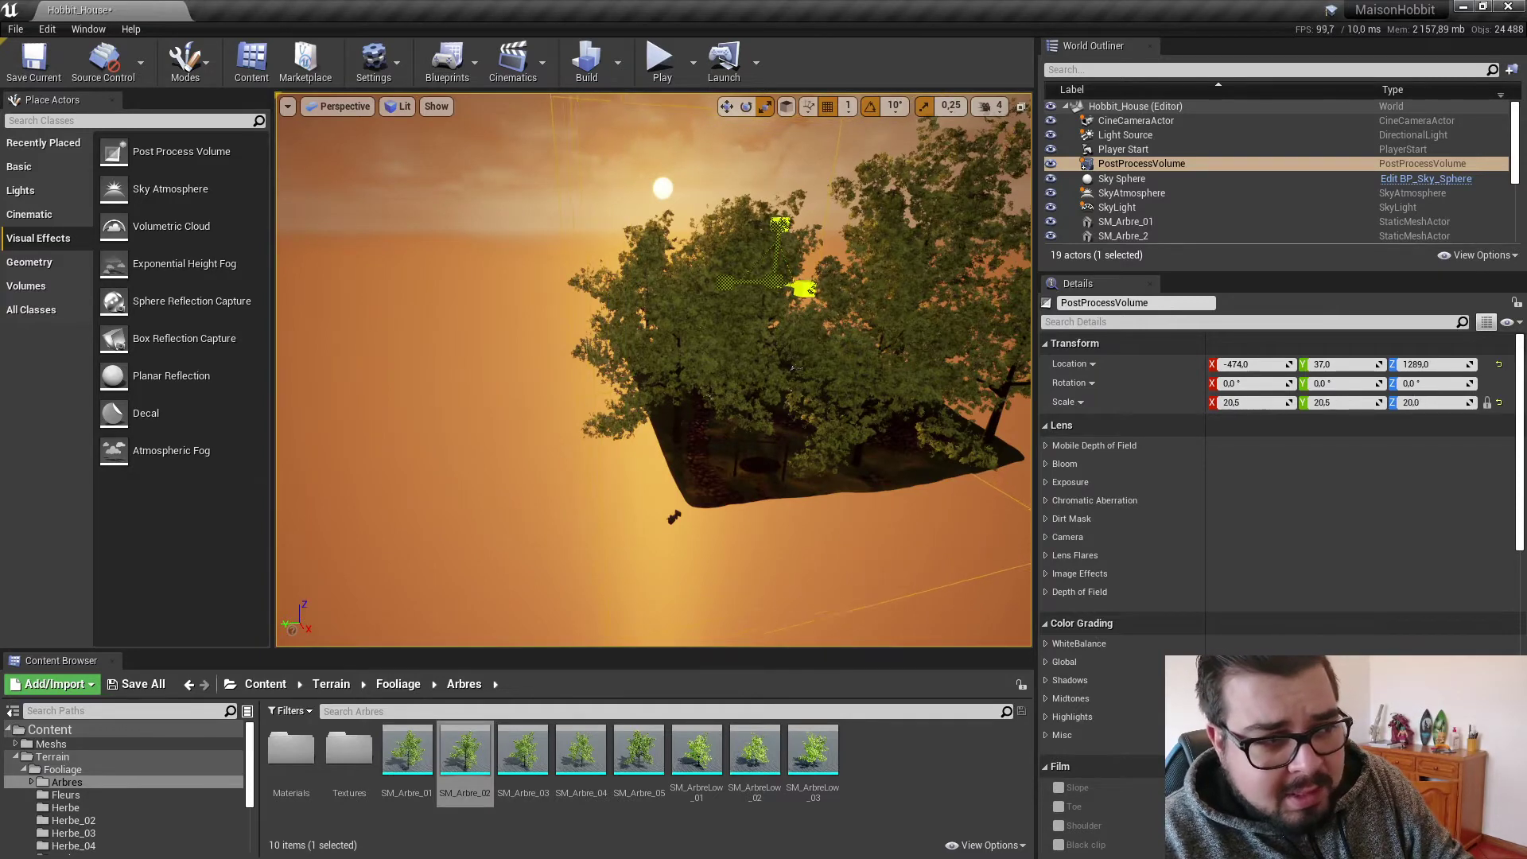
pyautogui.moveTo(687, 310); pyautogui.dragTo(687, 315, button='right')
pyautogui.press('d')
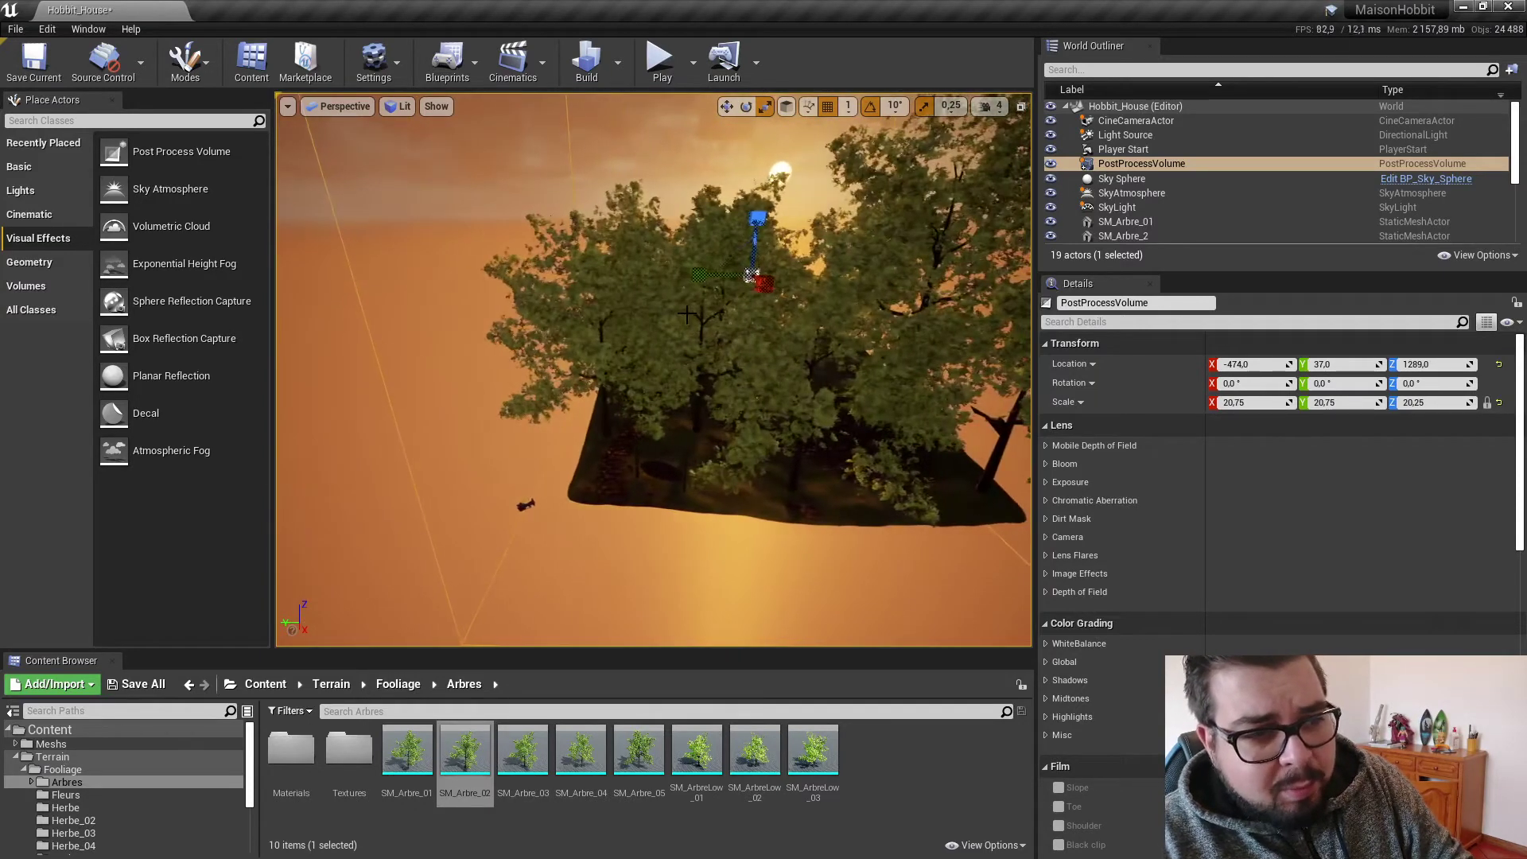
# Move the PostProcessVolume along Y to about 61 to centre it around the trees.
pyautogui.click(727, 107)
pyautogui.moveTo(747, 230); pyautogui.dragTo(718, 256, button='right')
pyautogui.press('s')
pyautogui.moveTo(732, 191); pyautogui.dragTo(756, 179, button='right')
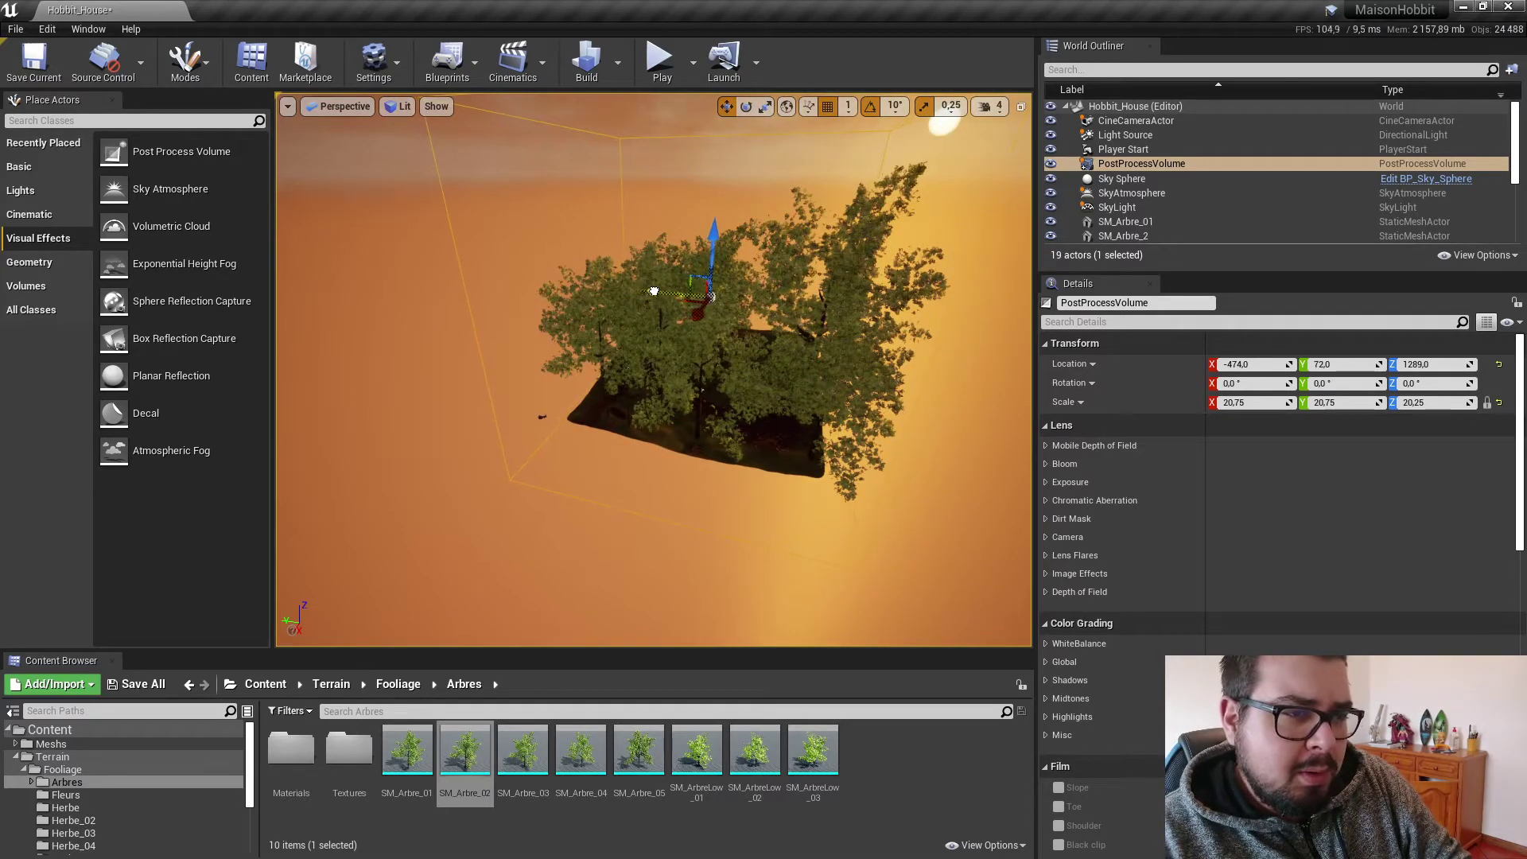
pyautogui.press('d')
pyautogui.moveTo(656, 291)
pyautogui.mouseDown(button='right')
pyautogui.moveTo(625, 289)
pyautogui.moveTo(689, 299)
pyautogui.moveTo(635, 287)
pyautogui.moveTo(652, 288)
pyautogui.mouseUp(button='right')
pyautogui.press('a')
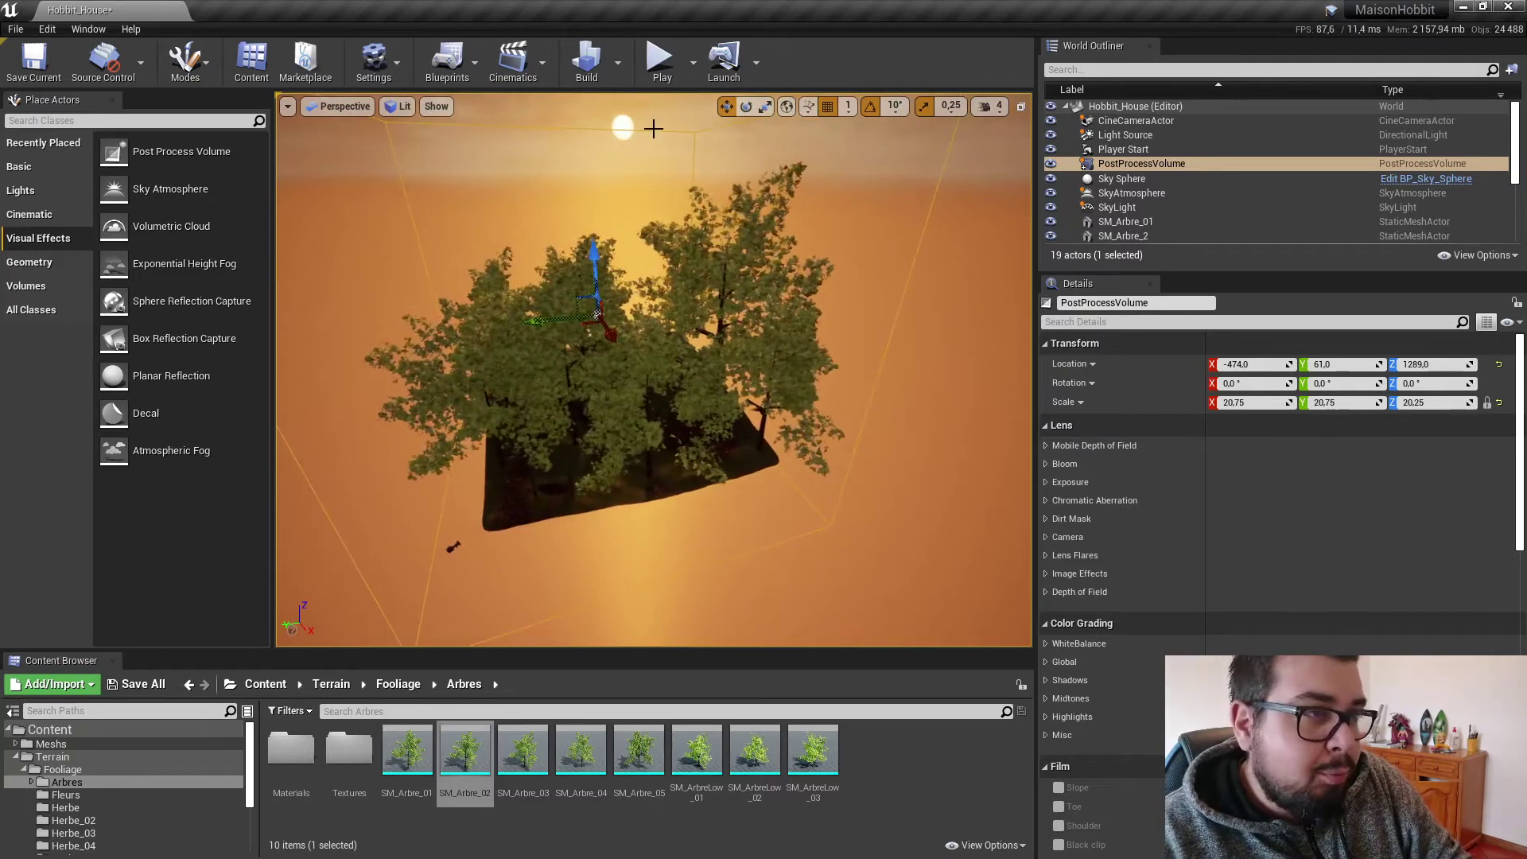
# Scale the PostProcessVolume up to about 26.5 in X and Y and 26 in Z, and return to the forest path.
pyautogui.click(764, 105)
pyautogui.moveTo(606, 318); pyautogui.dragTo(595, 323)
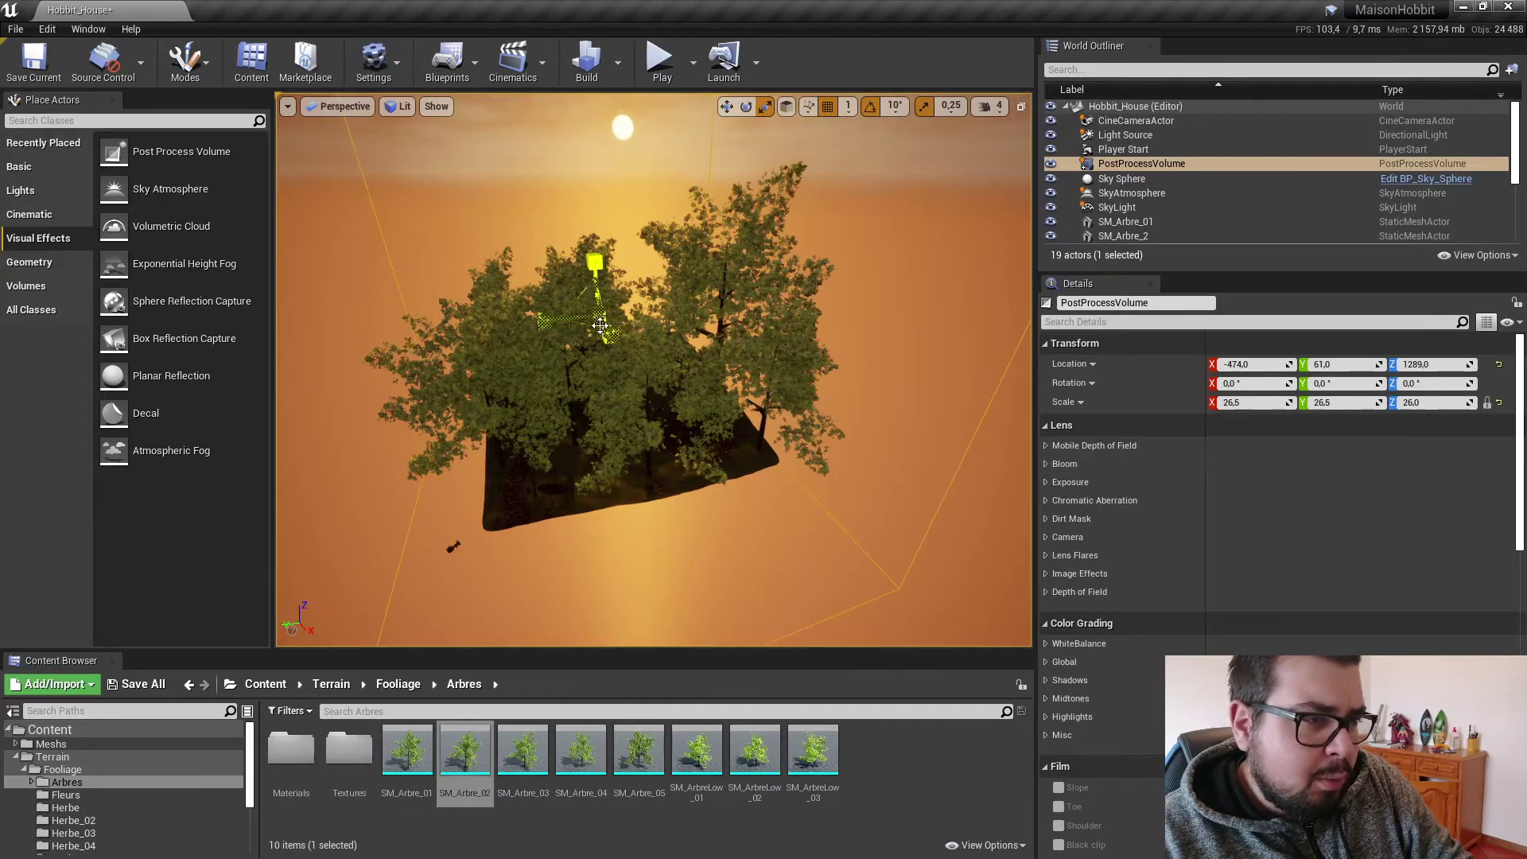
pyautogui.moveTo(600, 325); pyautogui.dragTo(706, 322, button='right')
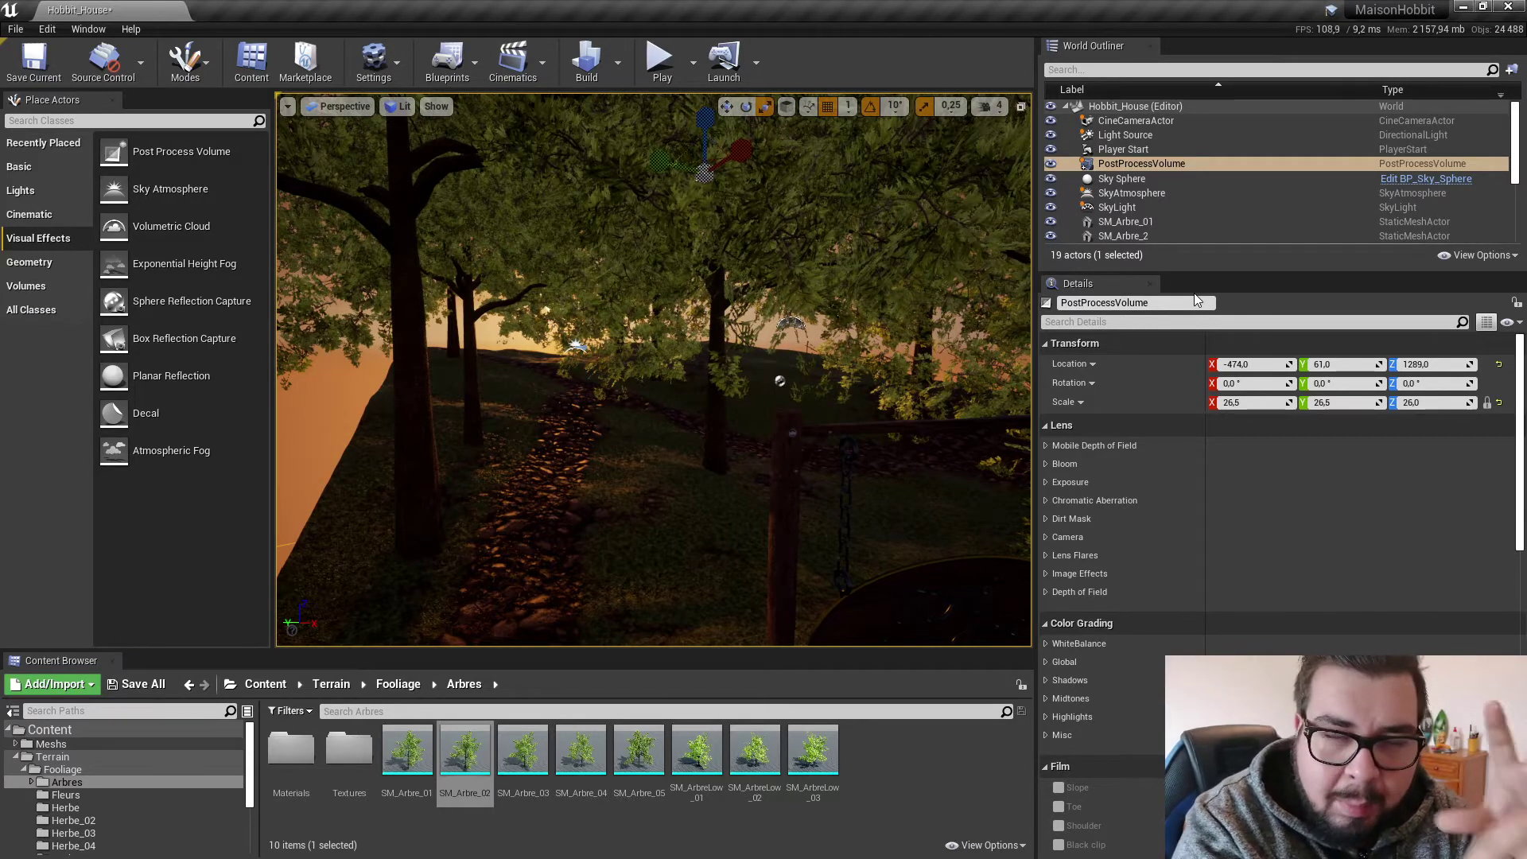
# Examine the Exposure and Bloom settings of the PostProcessVolume.
pyautogui.click(1048, 482)
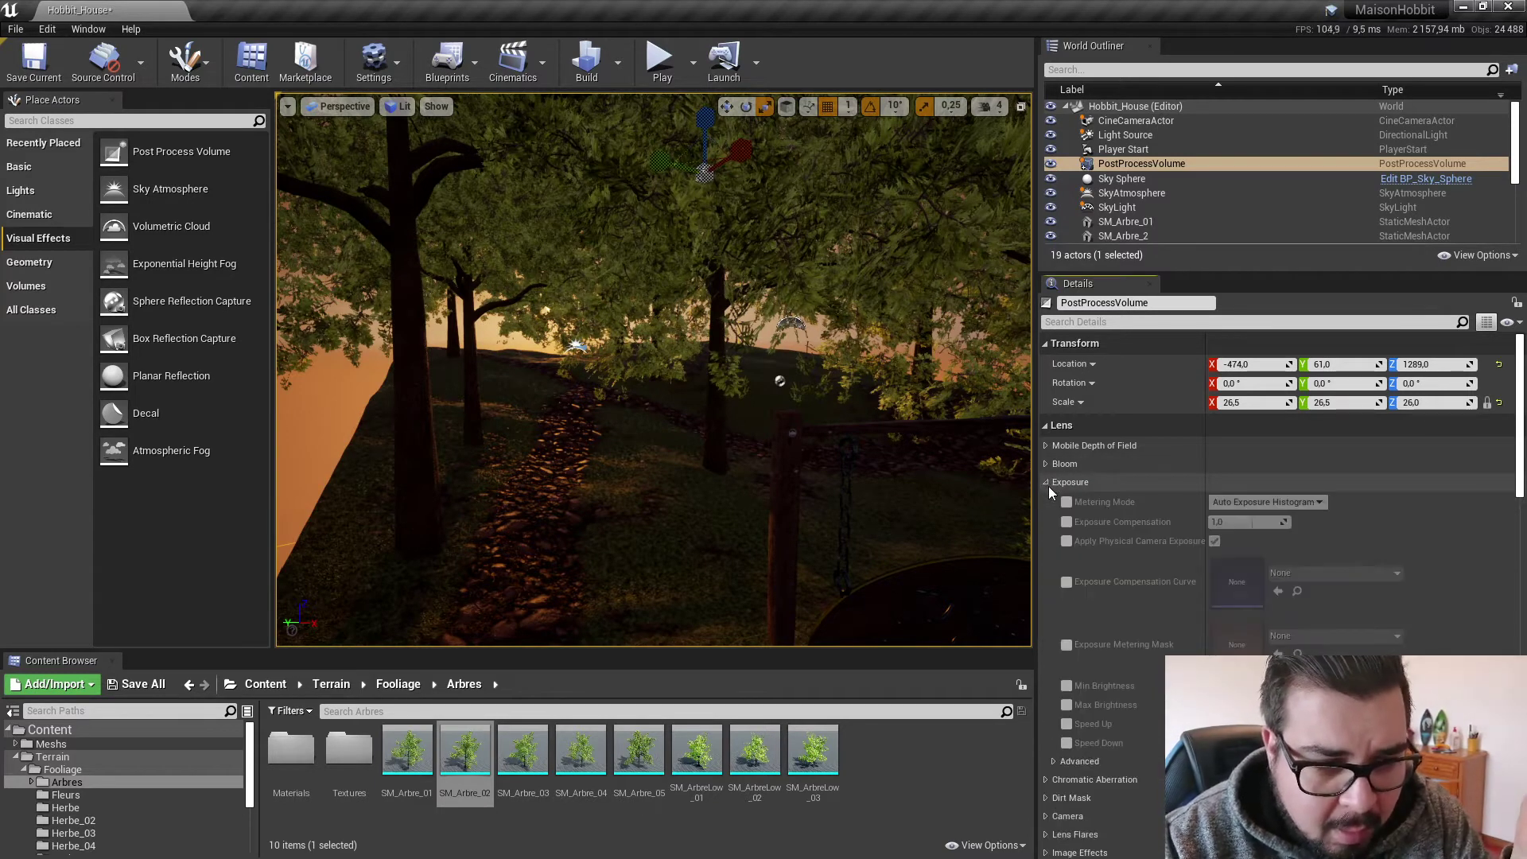
pyautogui.click(1048, 484)
pyautogui.click(1050, 464)
pyautogui.click(1050, 465)
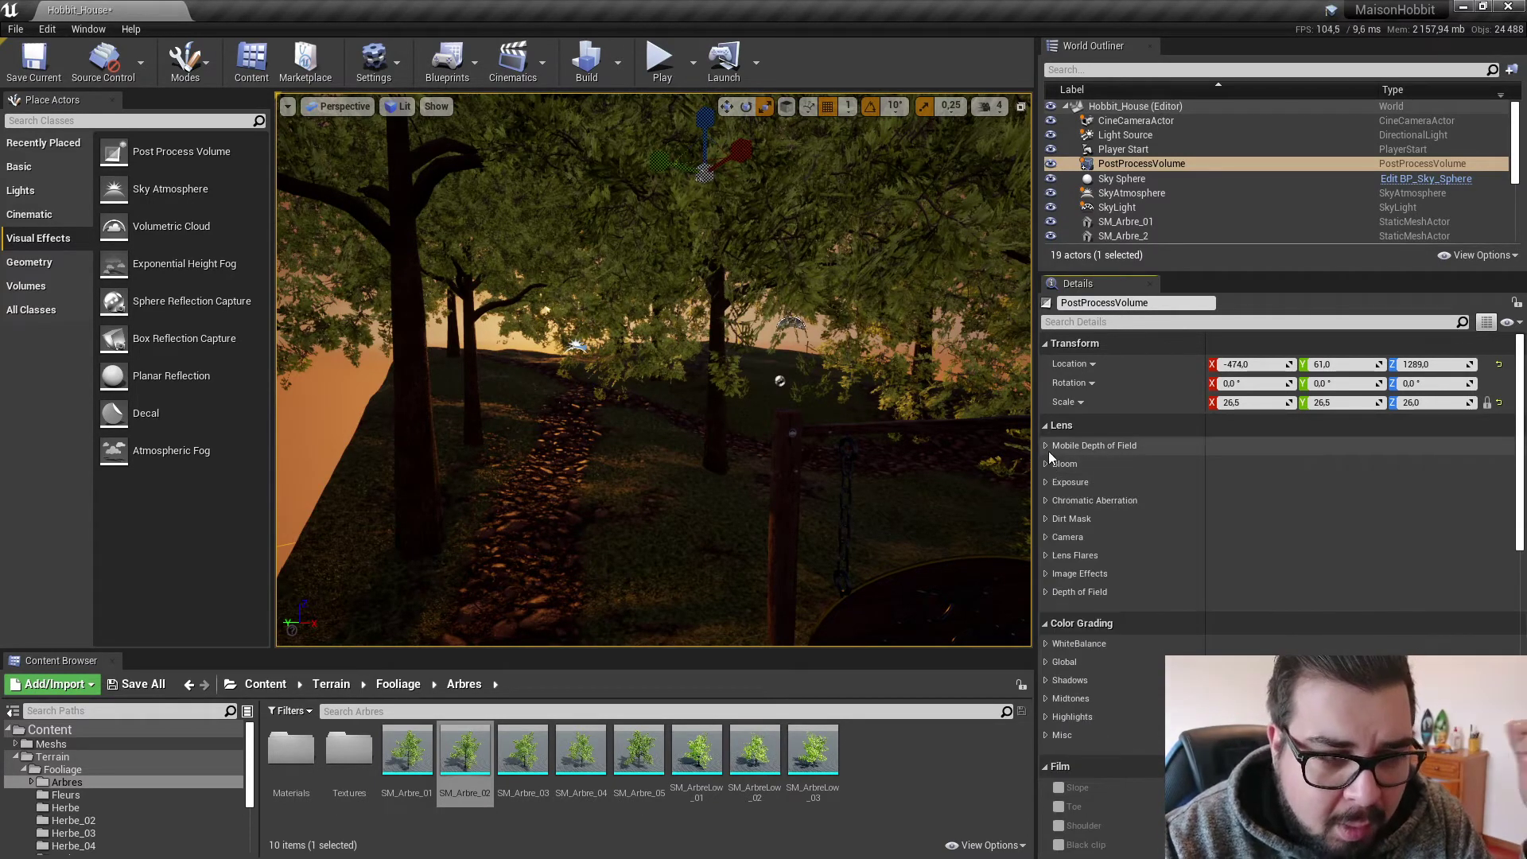
pyautogui.click(1047, 465)
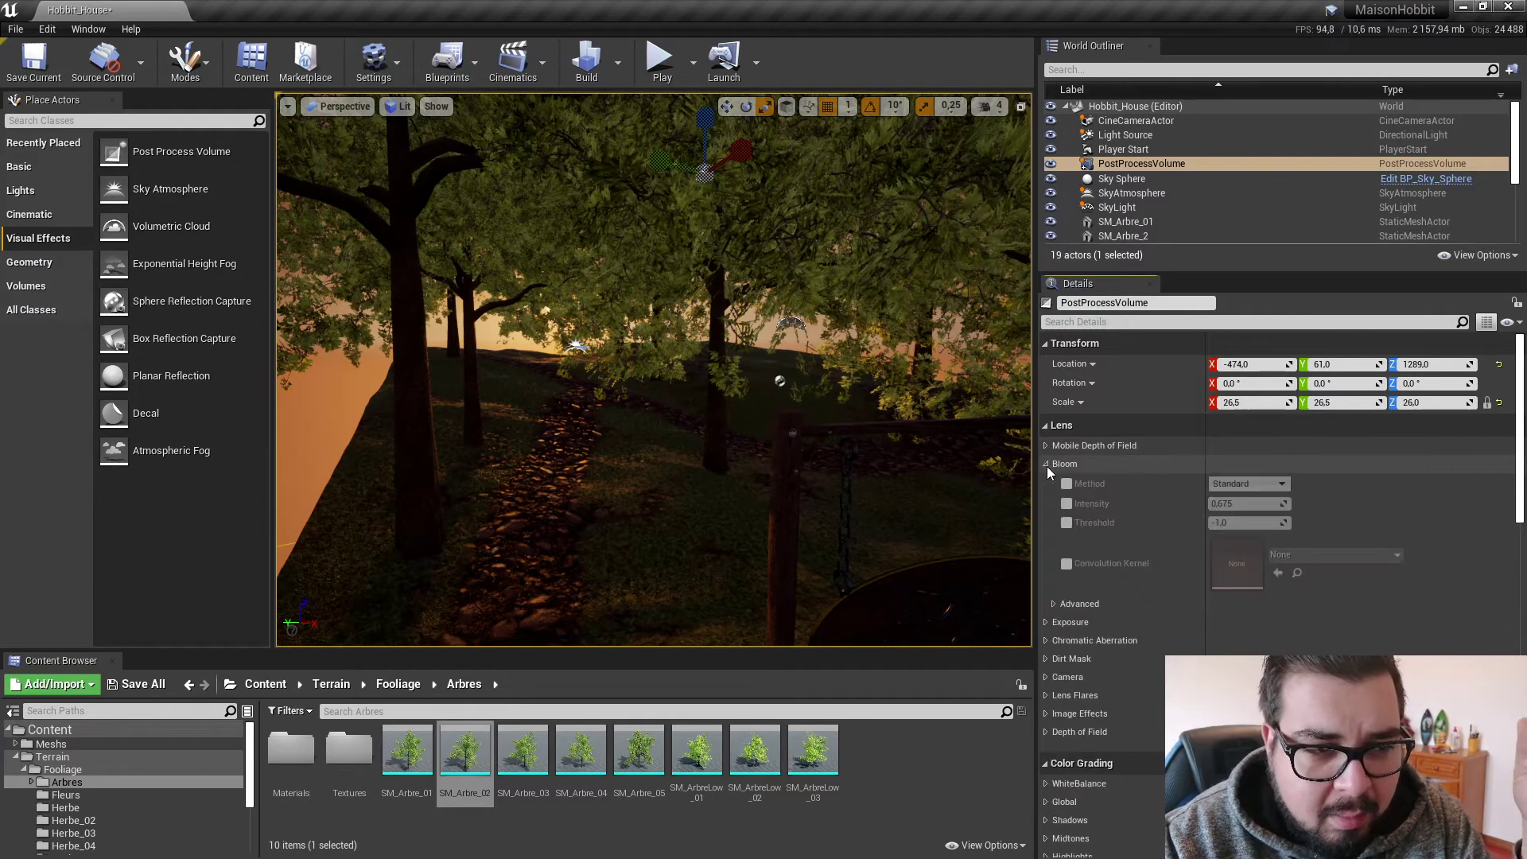
pyautogui.click(1050, 464)
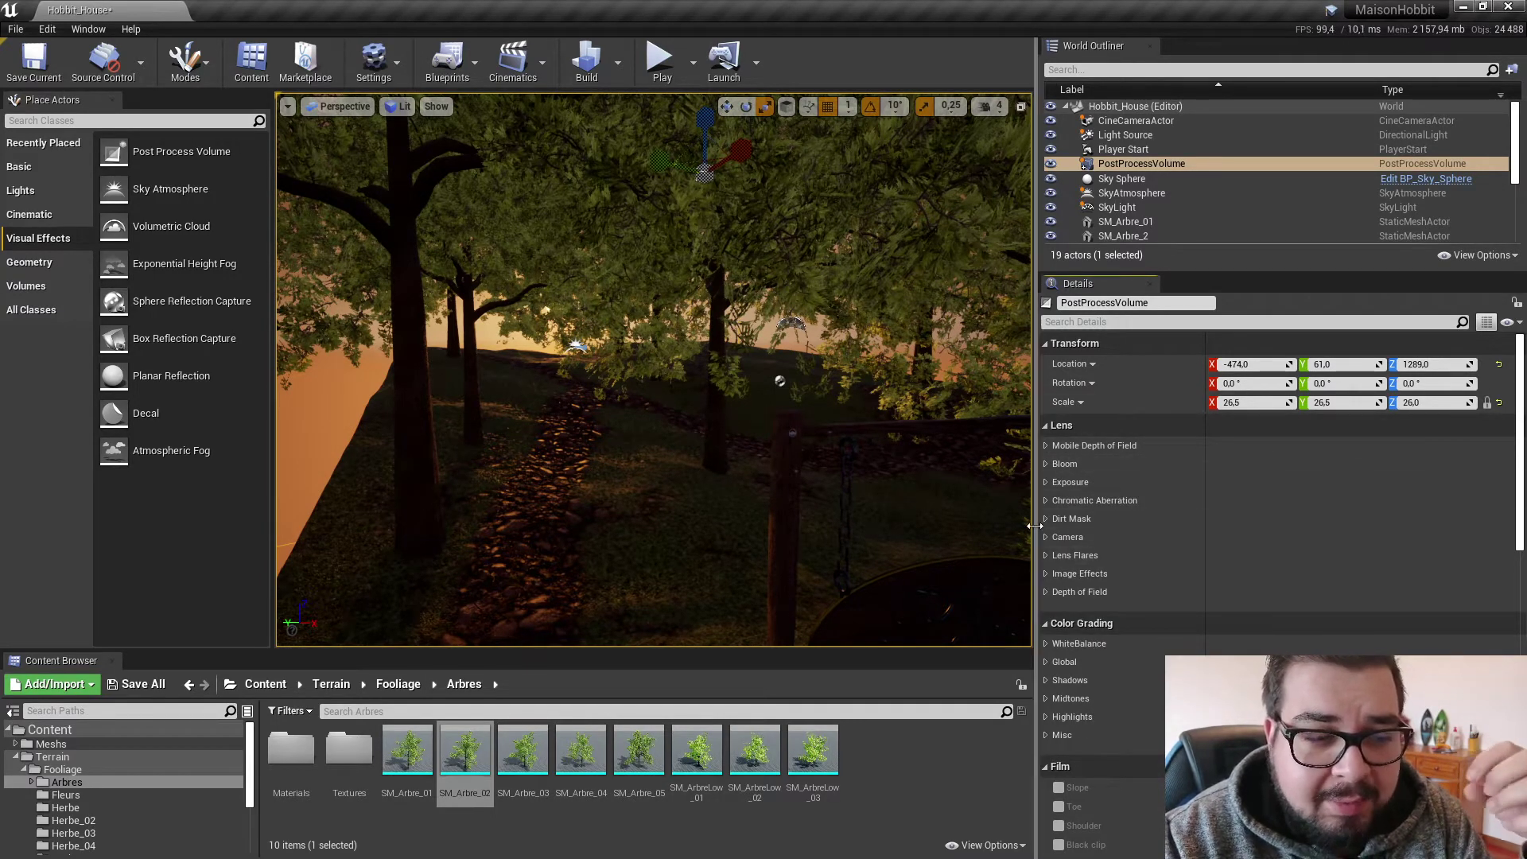
# Collapse the Film and Rendering Features settings and enable Infinite Extent (Unbound) for the PostProcessVolume.
pyautogui.click(1048, 764)
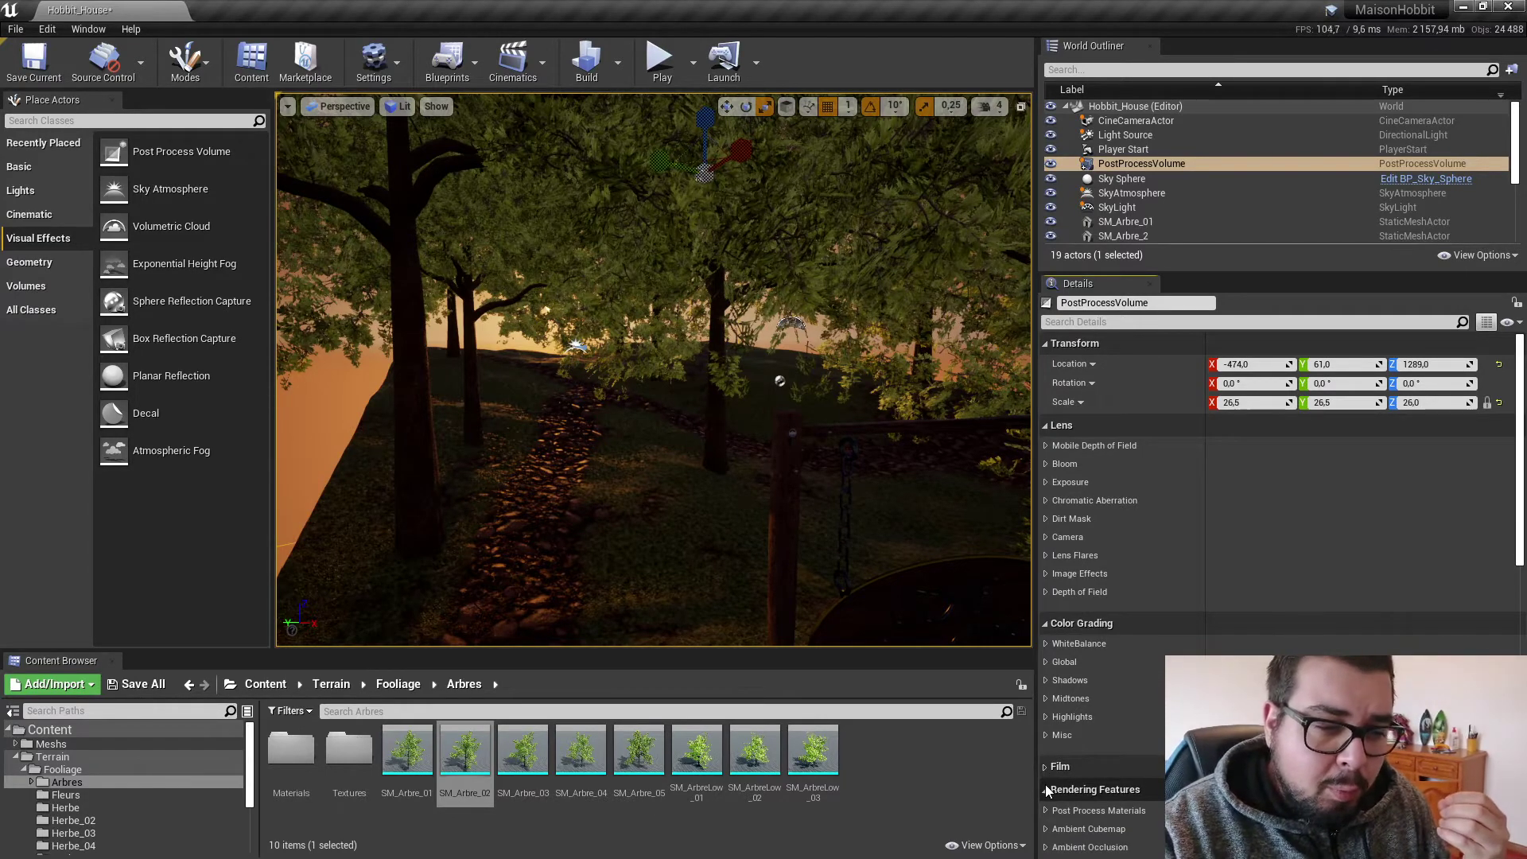
pyautogui.click(1046, 789)
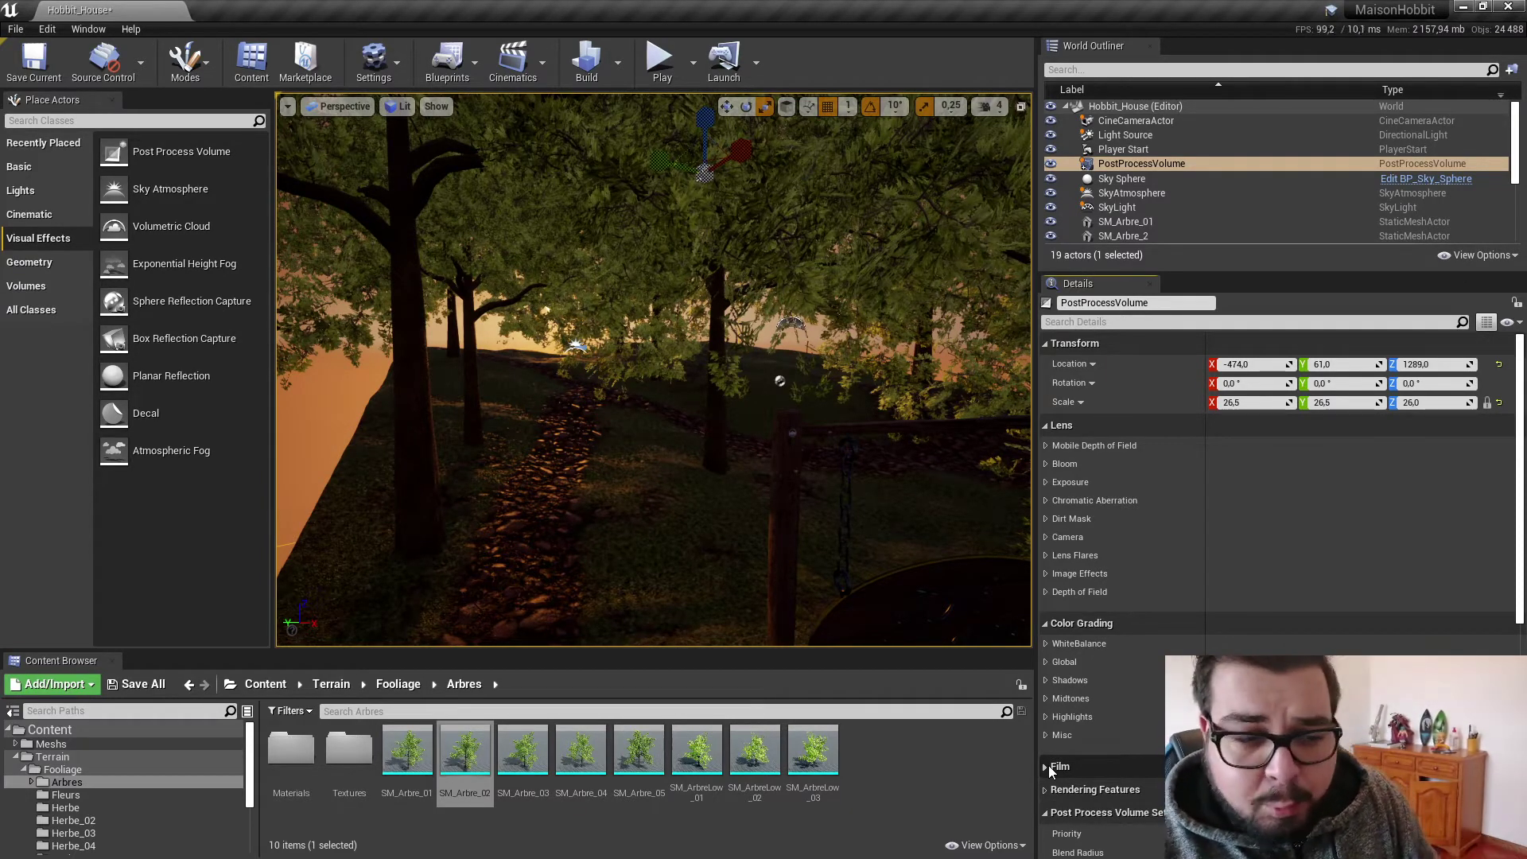
pyautogui.click(1046, 813)
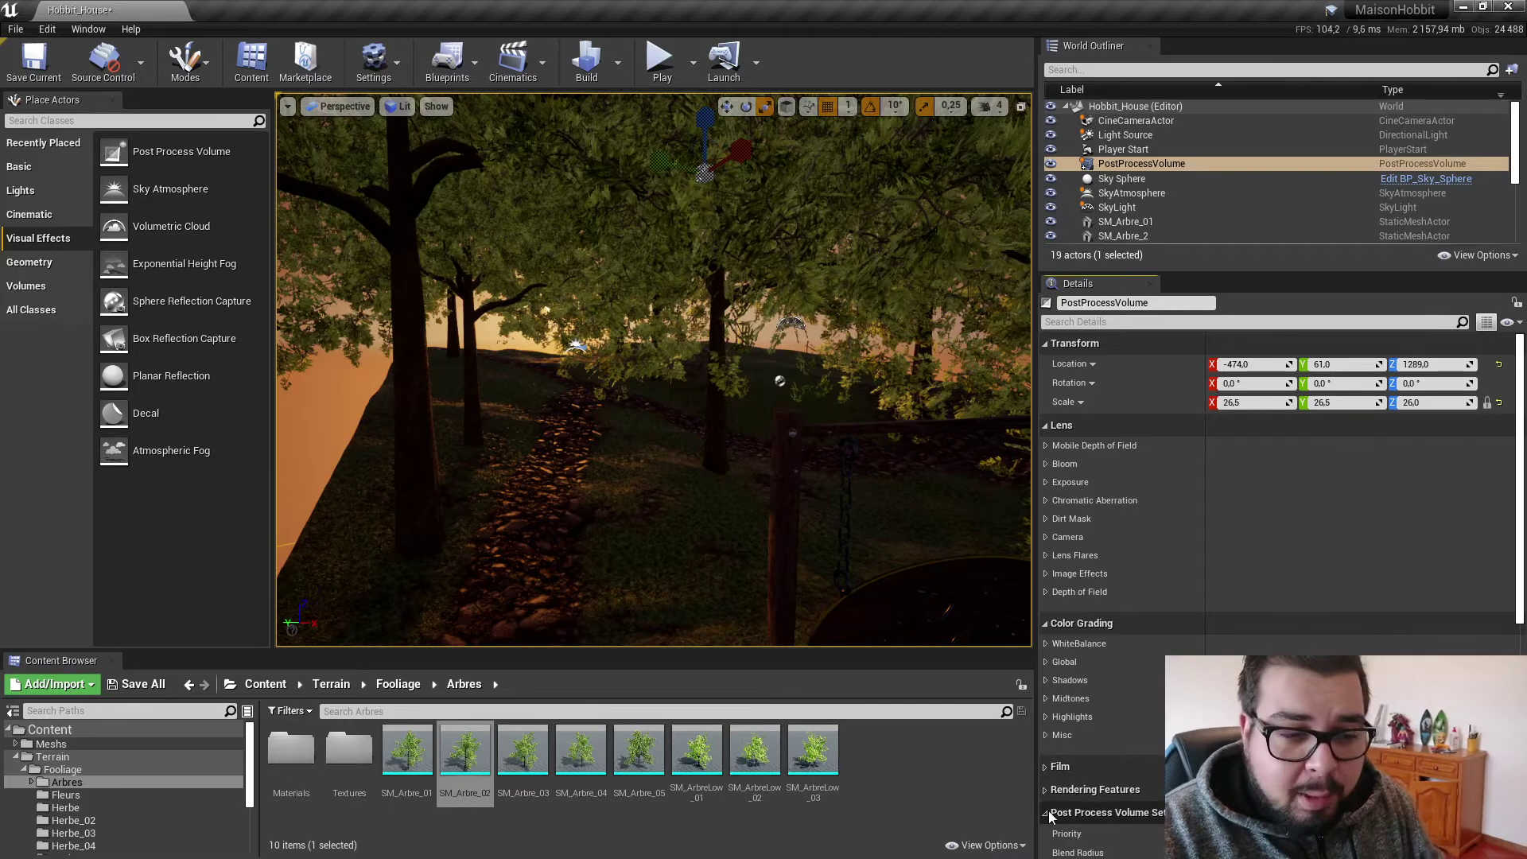
pyautogui.moveTo(907, 557); pyautogui.dragTo(954, 573, button='right')
pyautogui.click(1046, 812)
pyautogui.moveTo(1148, 714); pyautogui.dragTo(1152, 492, button='right')
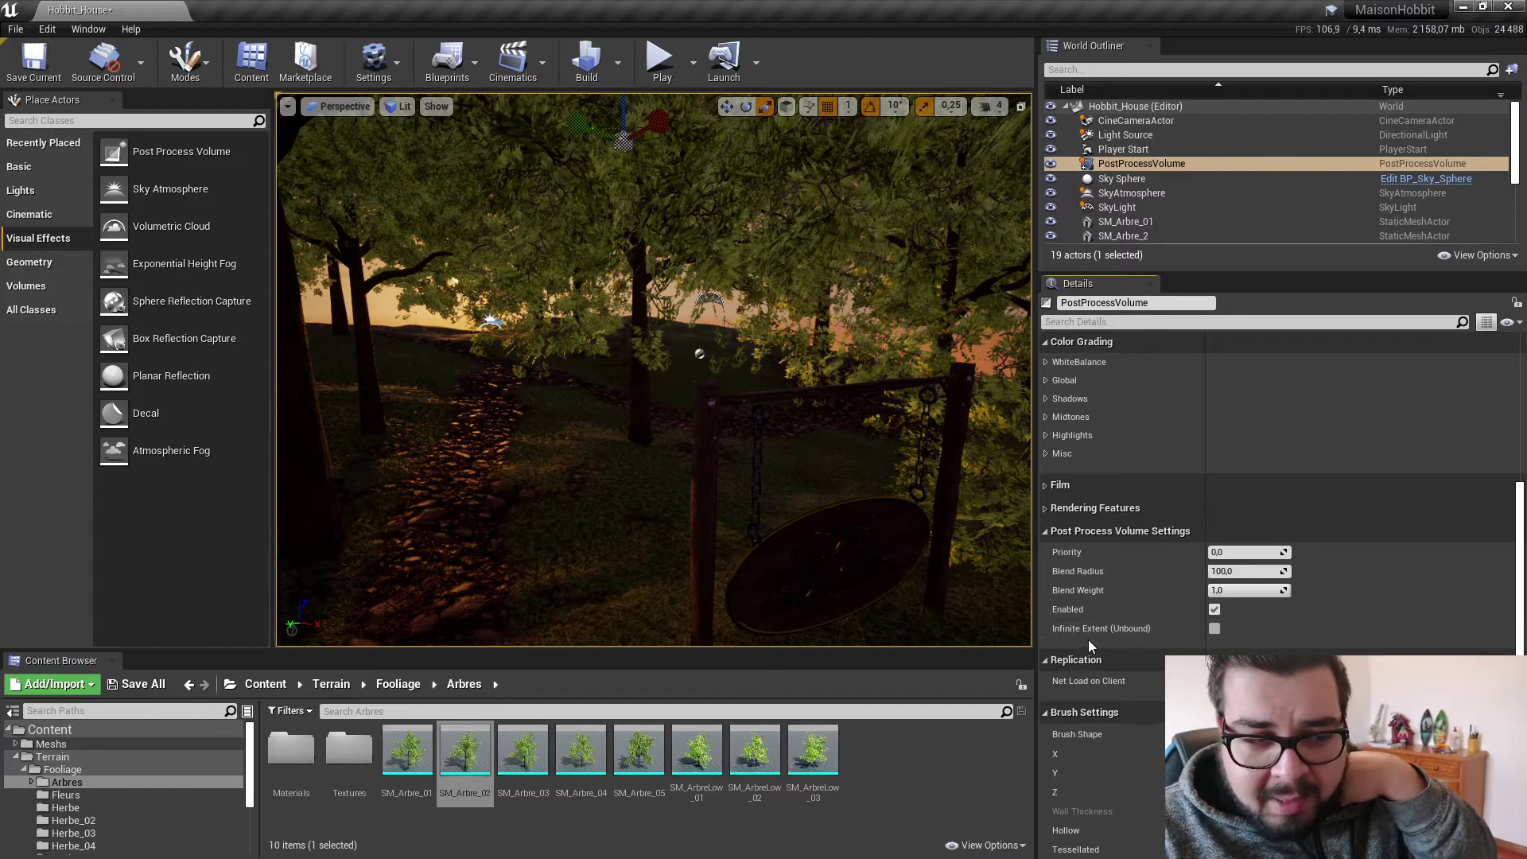
pyautogui.click(1215, 629)
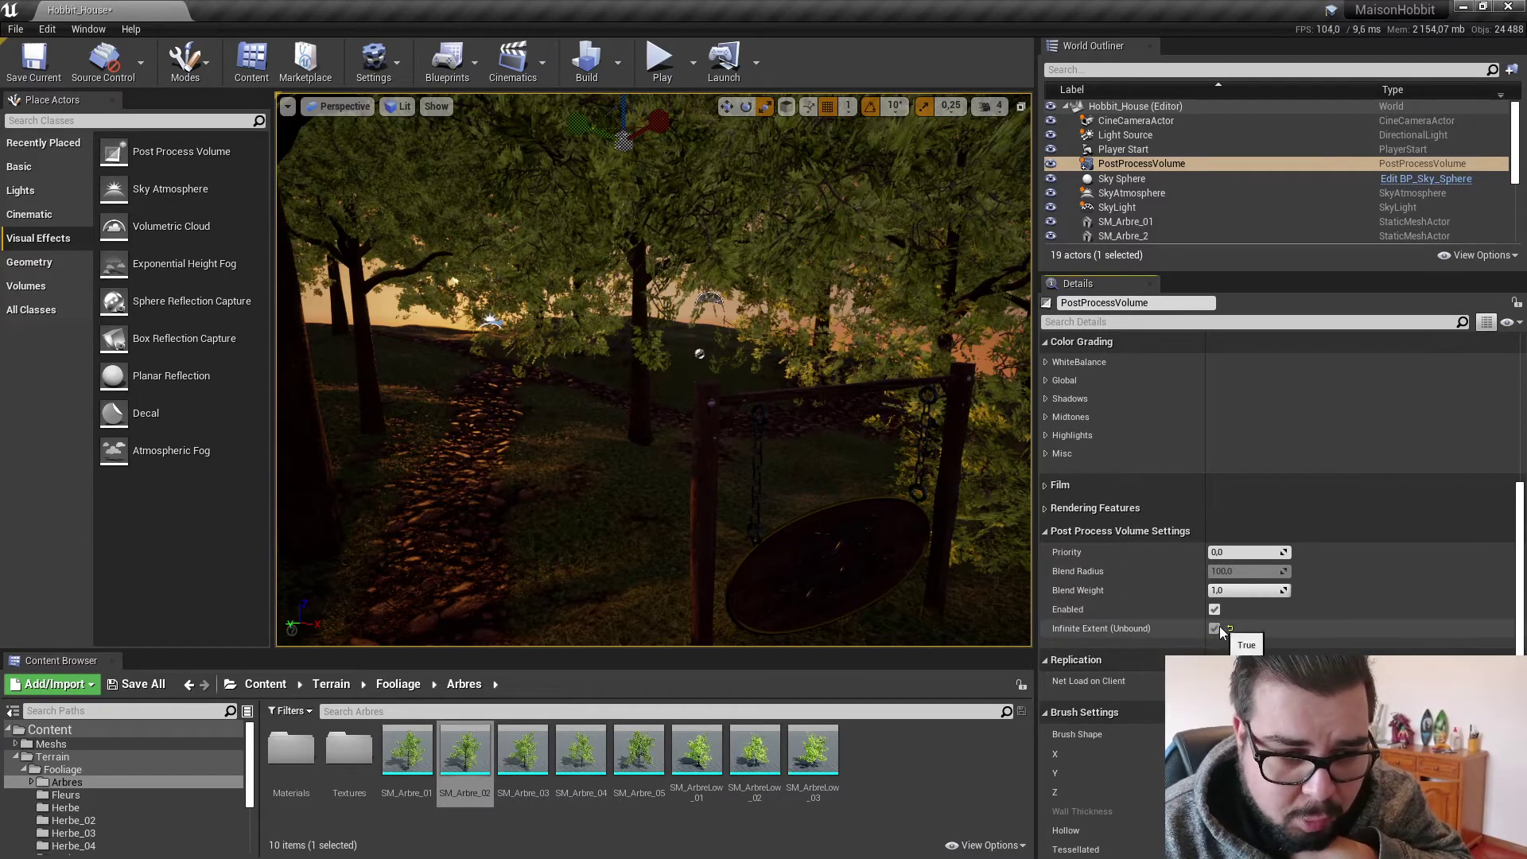
# Collapse the unneeded setting groups and examine the Post Process Materials and Ambient Cubemap options under Rendering Features.
pyautogui.click(1052, 663)
pyautogui.click(1052, 684)
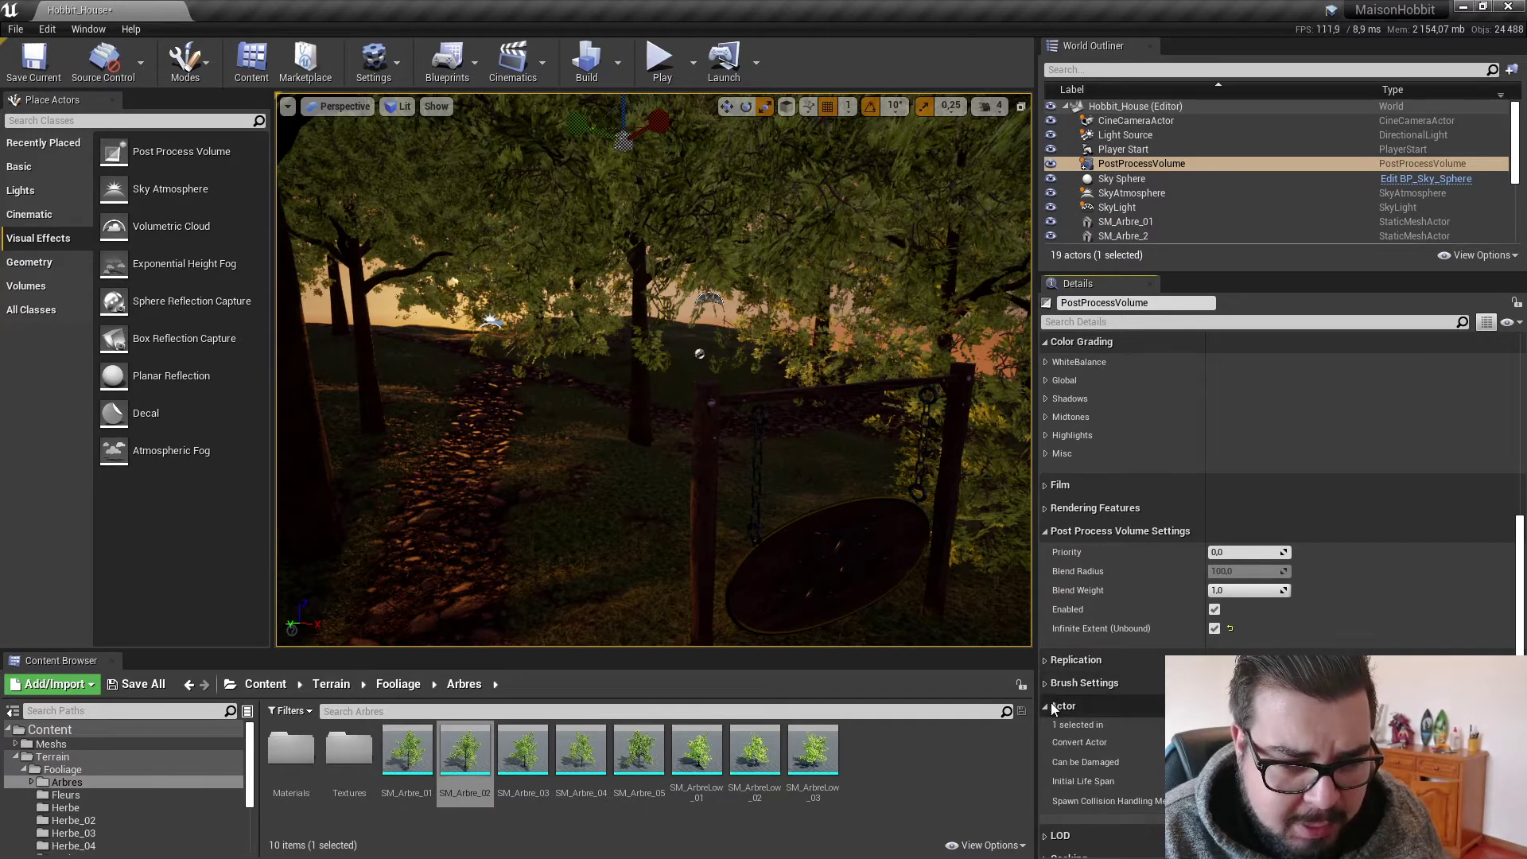
pyautogui.scroll(2, 1054, 716)
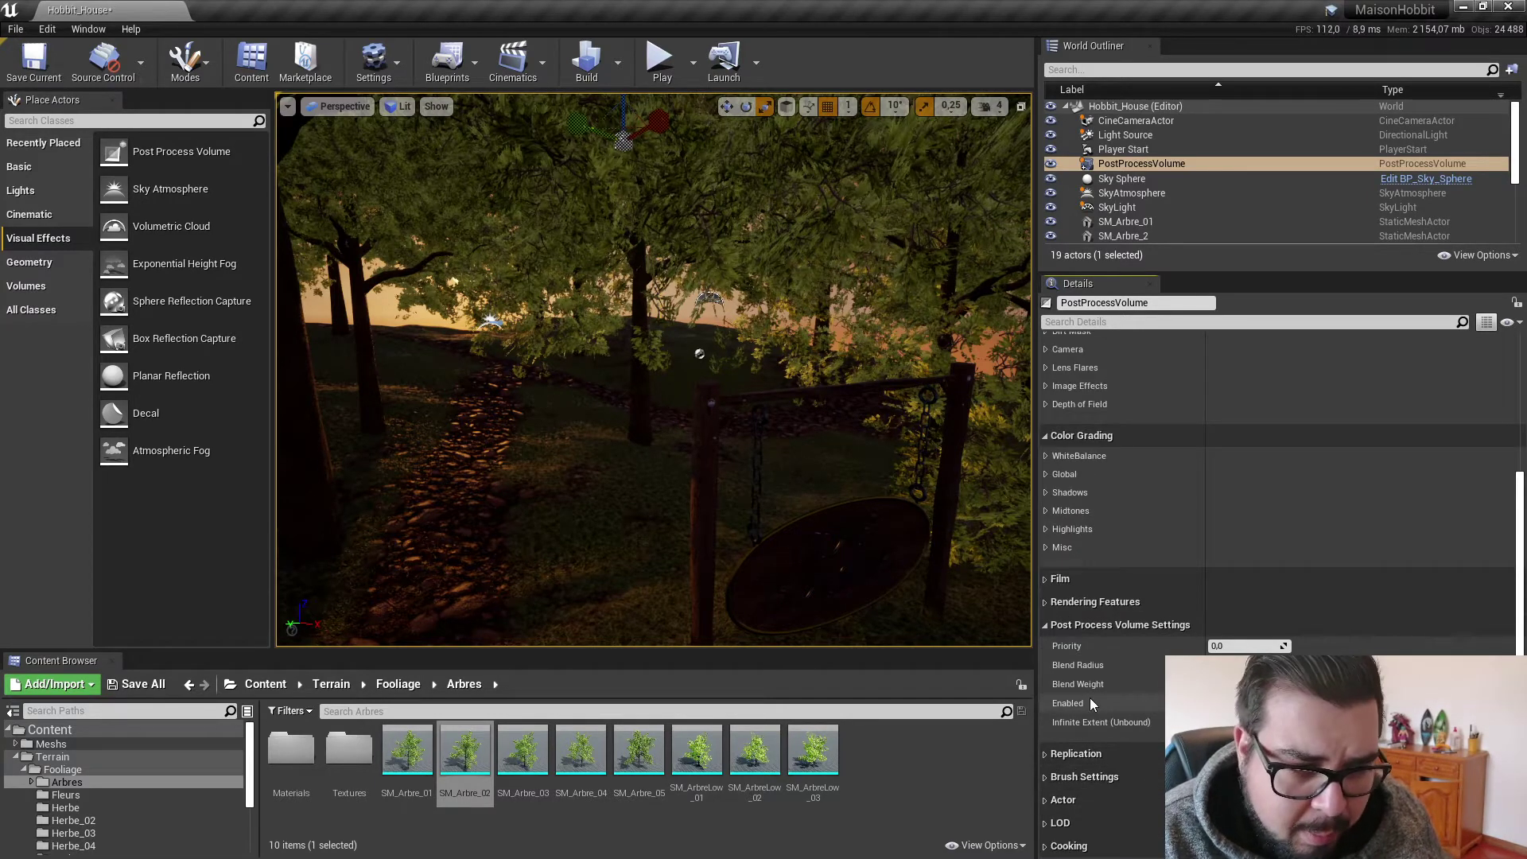
pyautogui.click(1047, 627)
pyautogui.click(1049, 708)
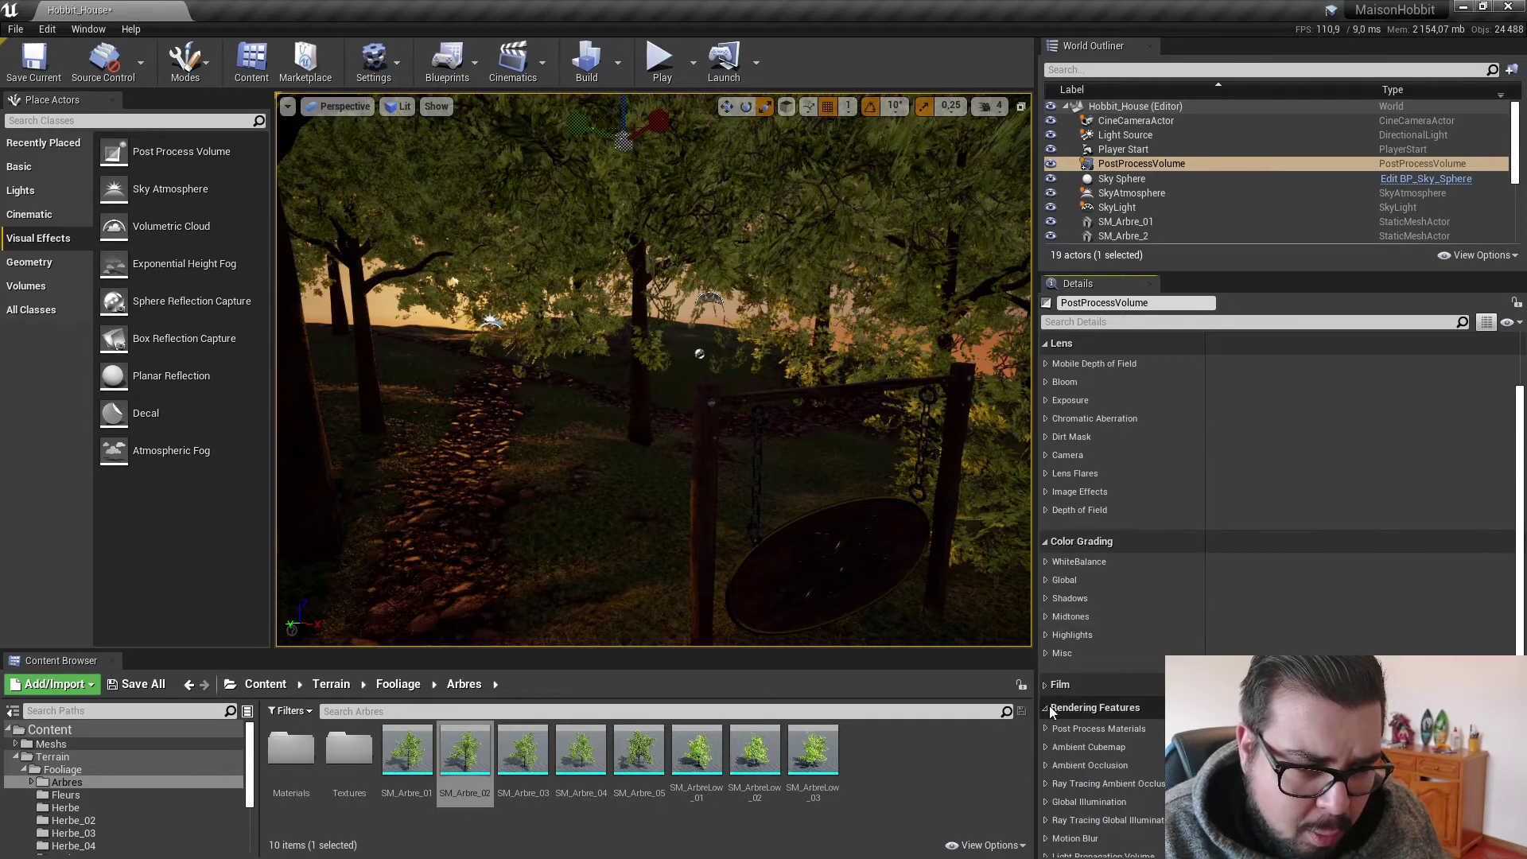
pyautogui.scroll(-2, 1046, 676)
pyautogui.click(1045, 652)
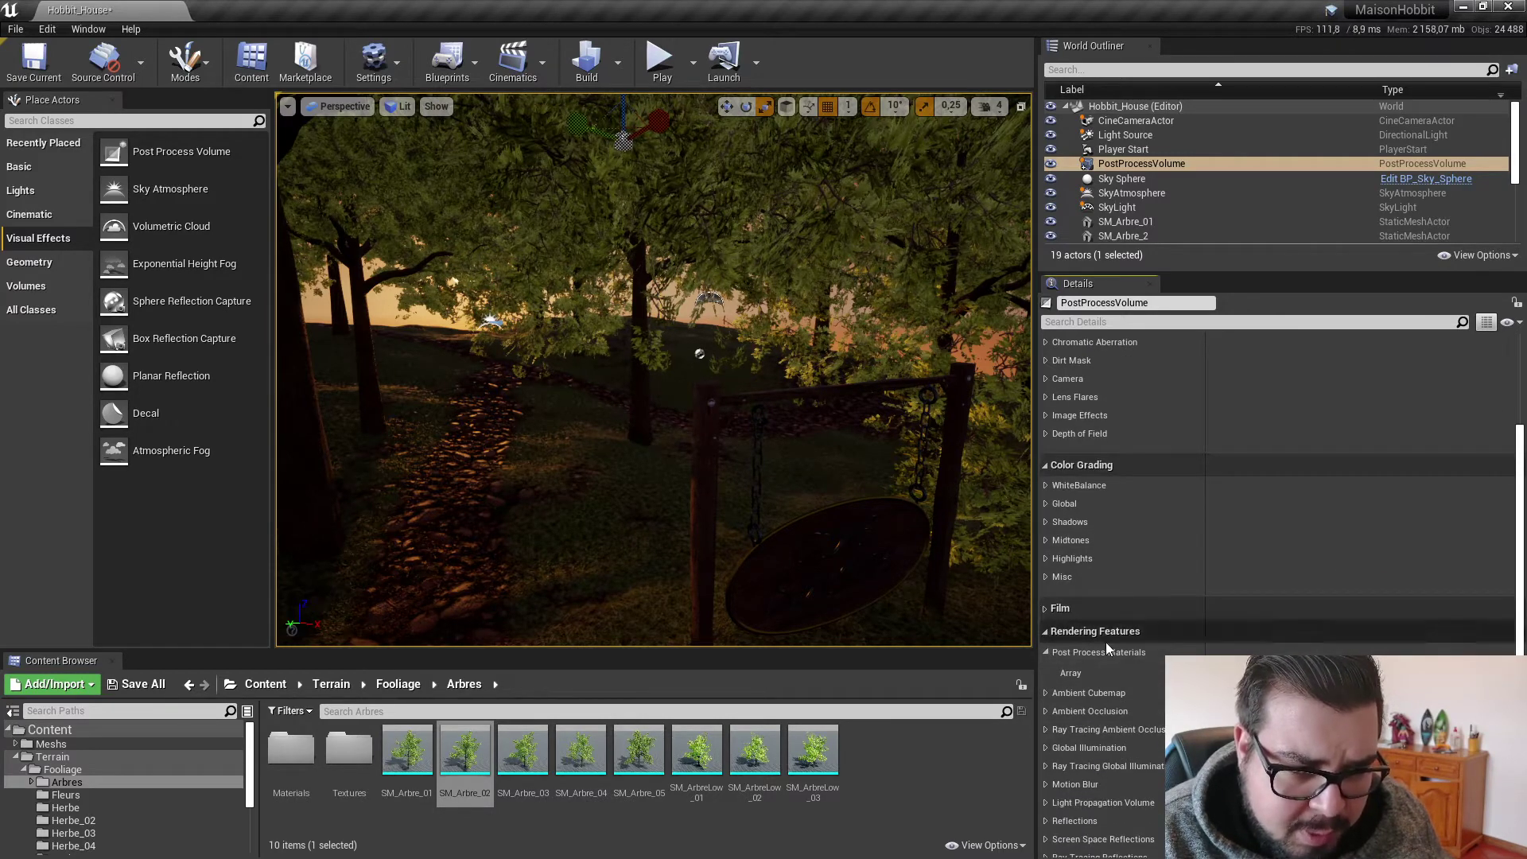
pyautogui.click(1045, 652)
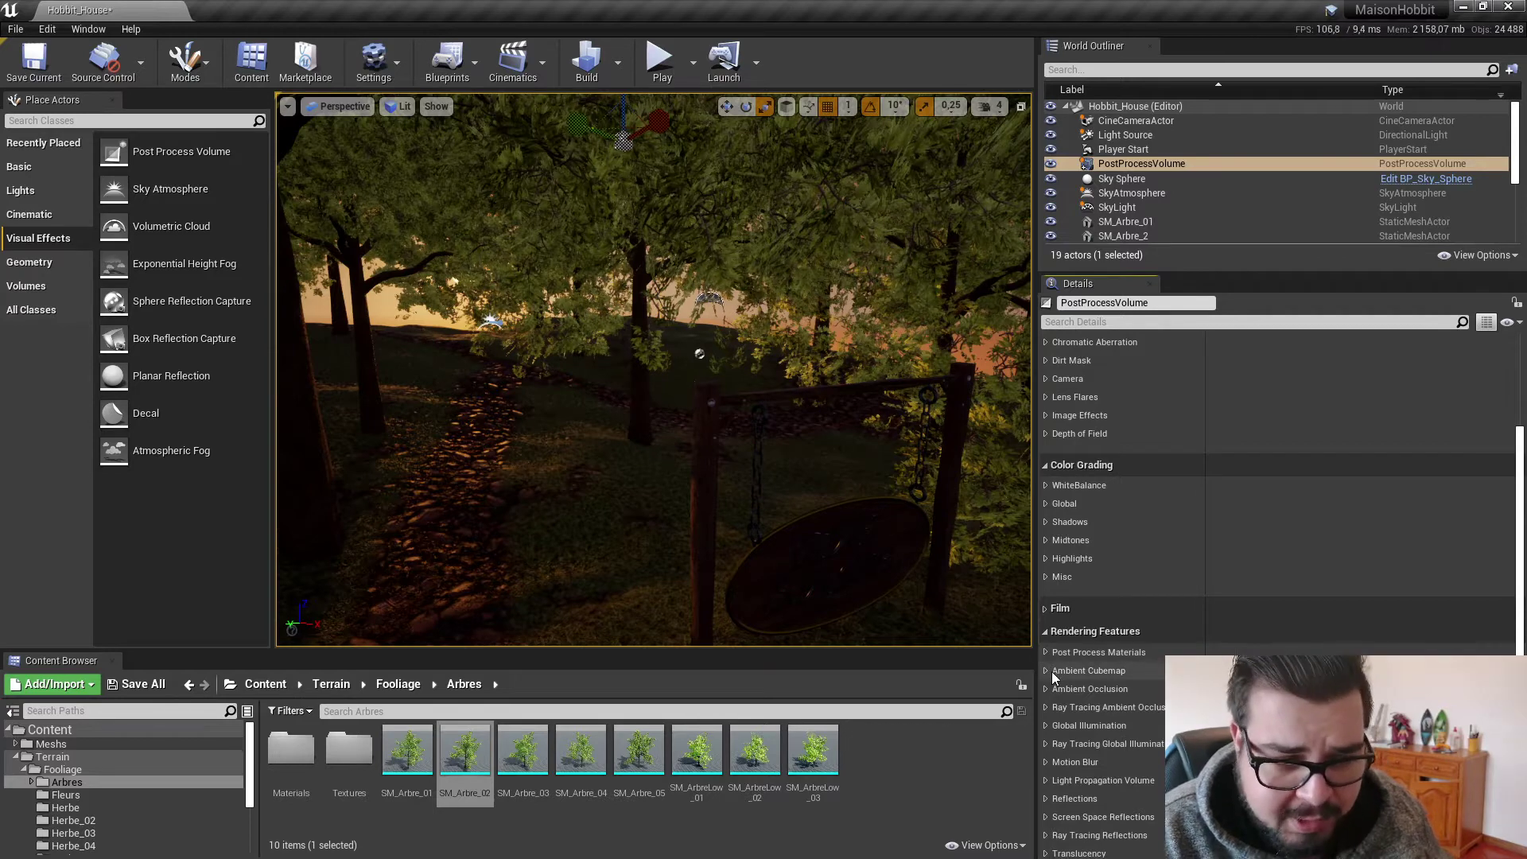
pyautogui.click(1047, 671)
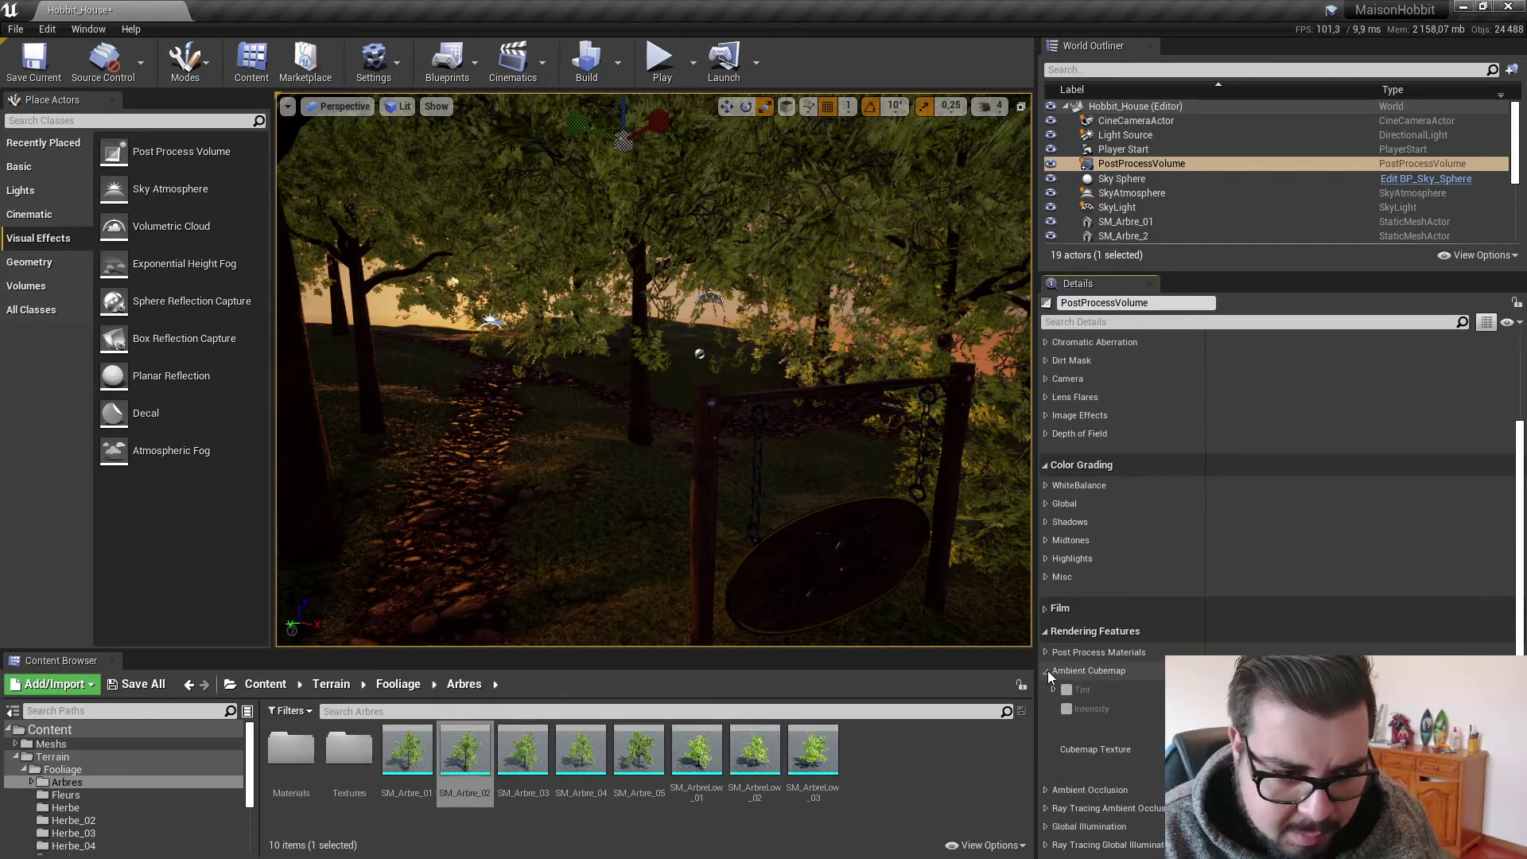
pyautogui.click(1046, 670)
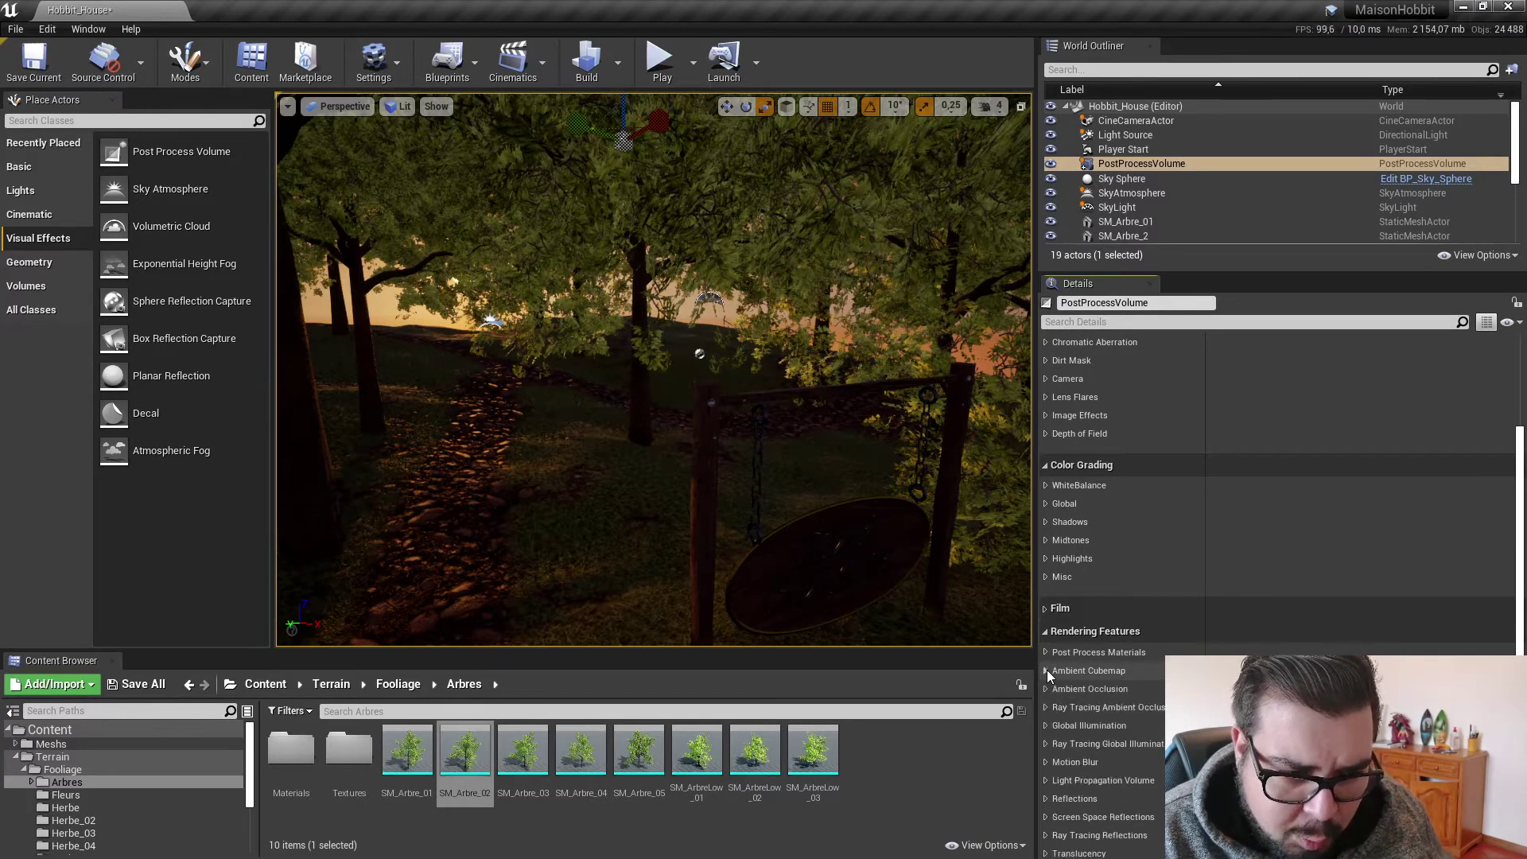
# Enable the Intensity and Radius overrides for Ambient Occlusion and check the effect around the wooden sign.
pyautogui.click(1047, 689)
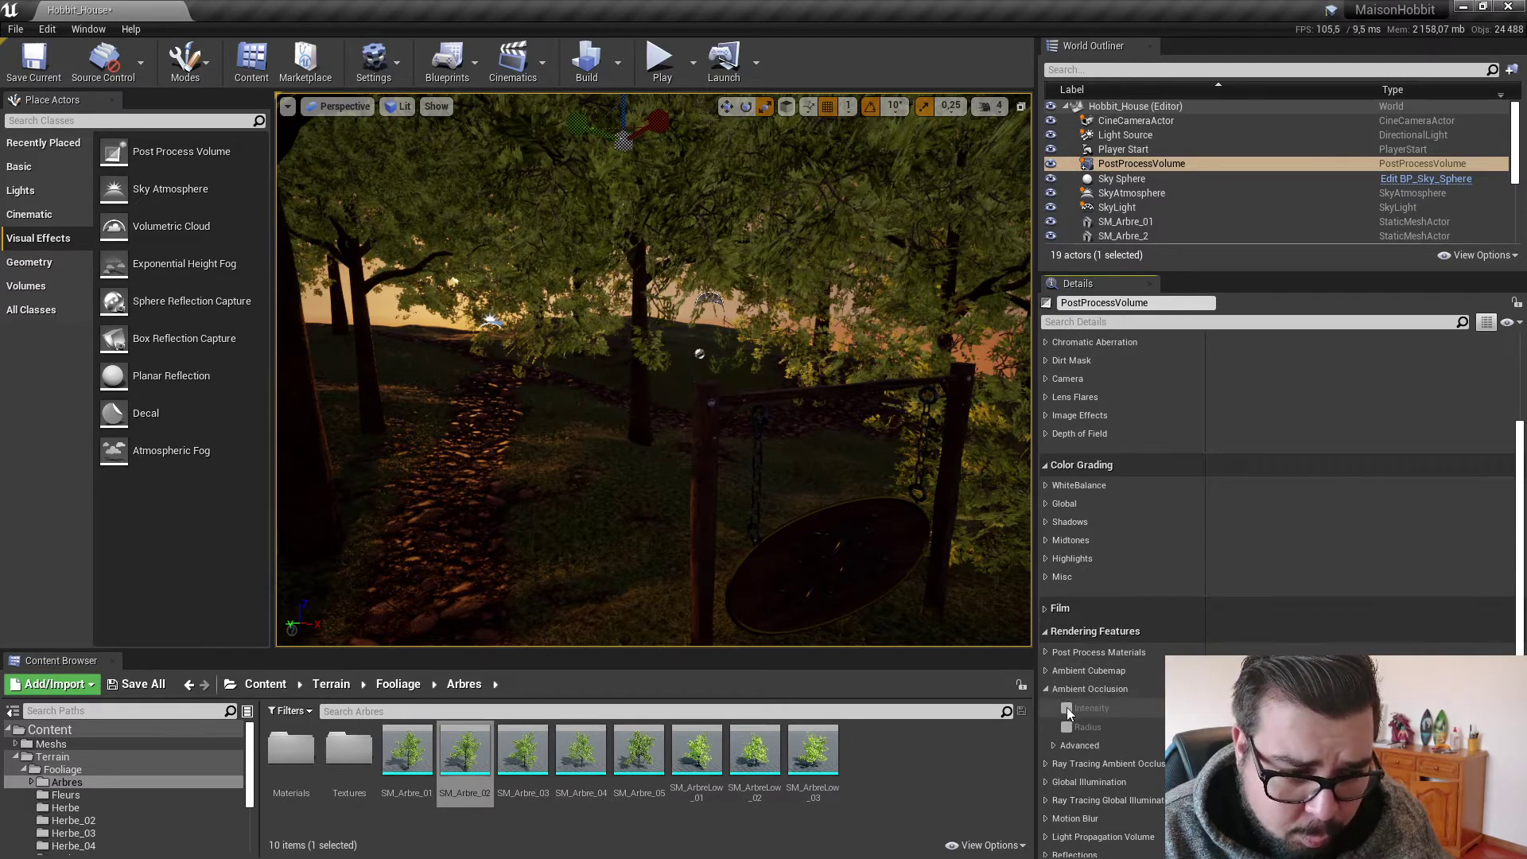
pyautogui.click(1066, 708)
pyautogui.click(1067, 727)
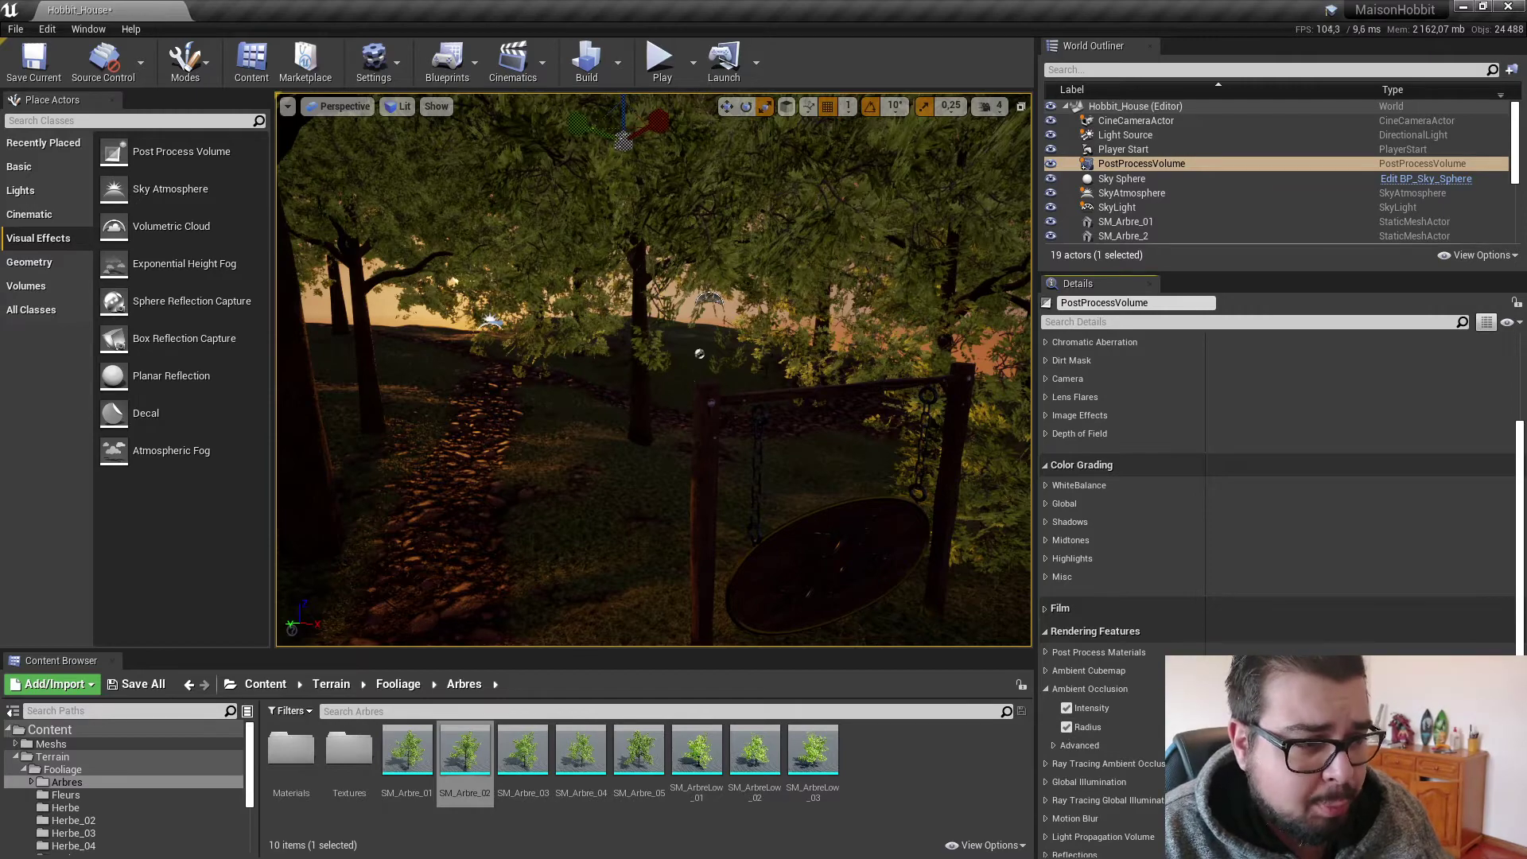
pyautogui.moveTo(748, 379)
pyautogui.mouseDown(button='right')
pyautogui.moveTo(716, 379)
pyautogui.moveTo(775, 378)
pyautogui.mouseUp(button='right')
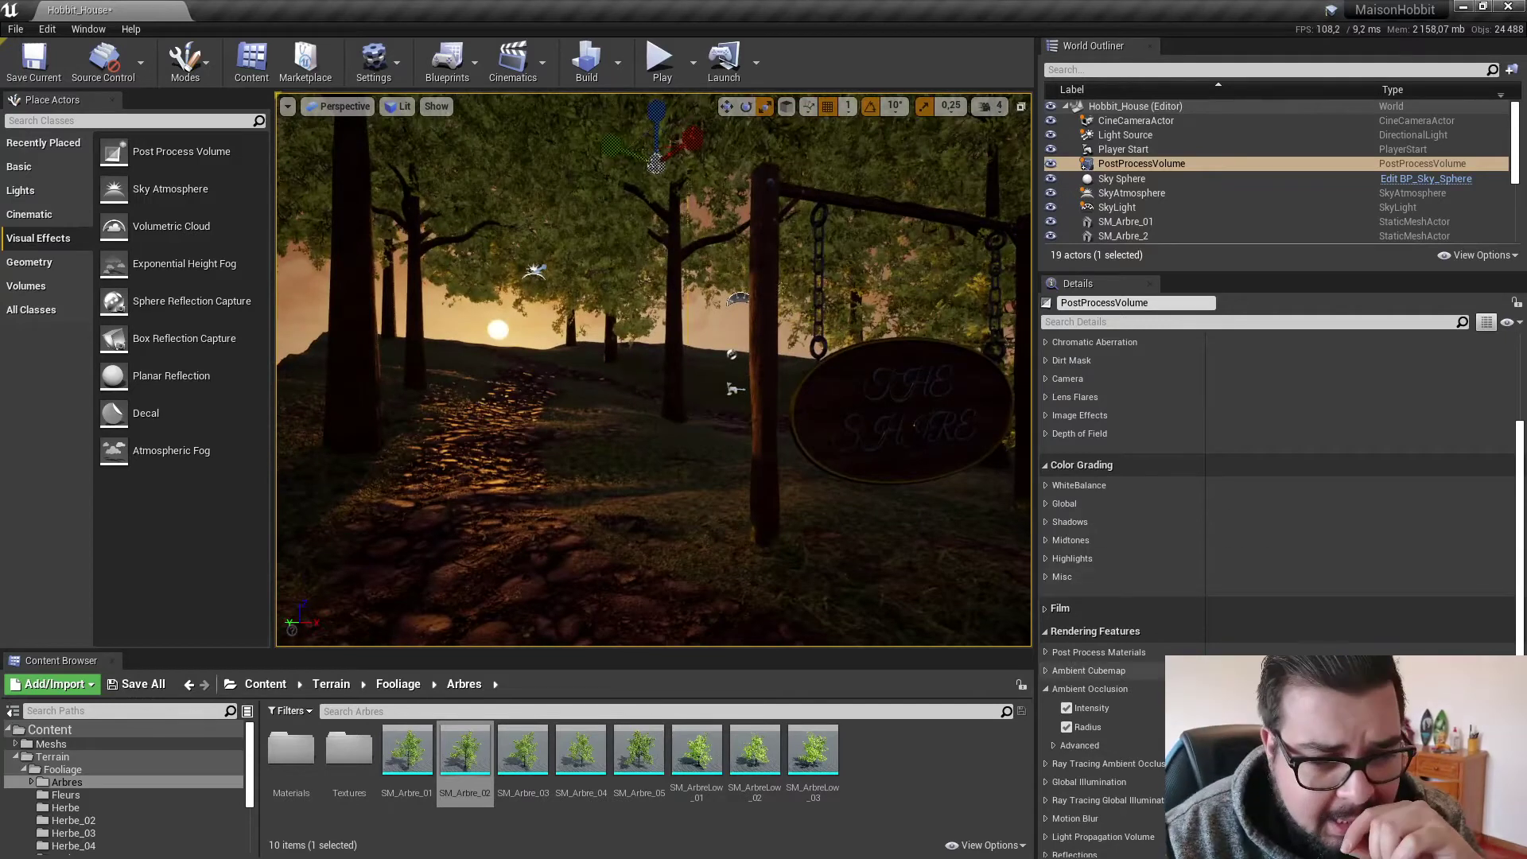
# Enable the Quality override in the advanced Ambient Occlusion settings and collapse the group.
pyautogui.scroll(-1, 1273, 682)
pyautogui.click(1055, 720)
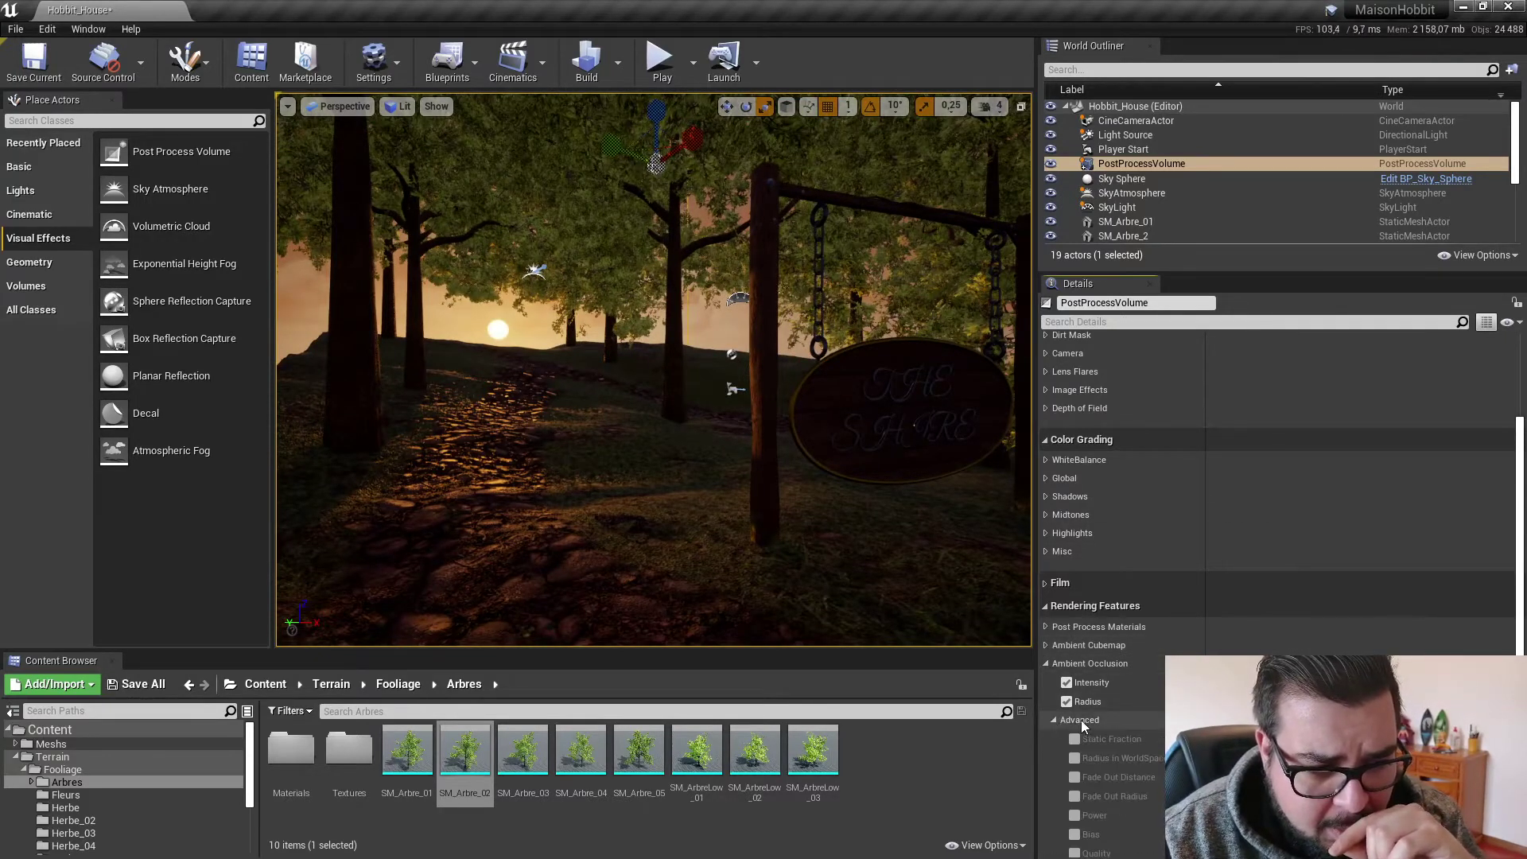
pyautogui.scroll(-1, 1114, 716)
pyautogui.scroll(-4, 1169, 629)
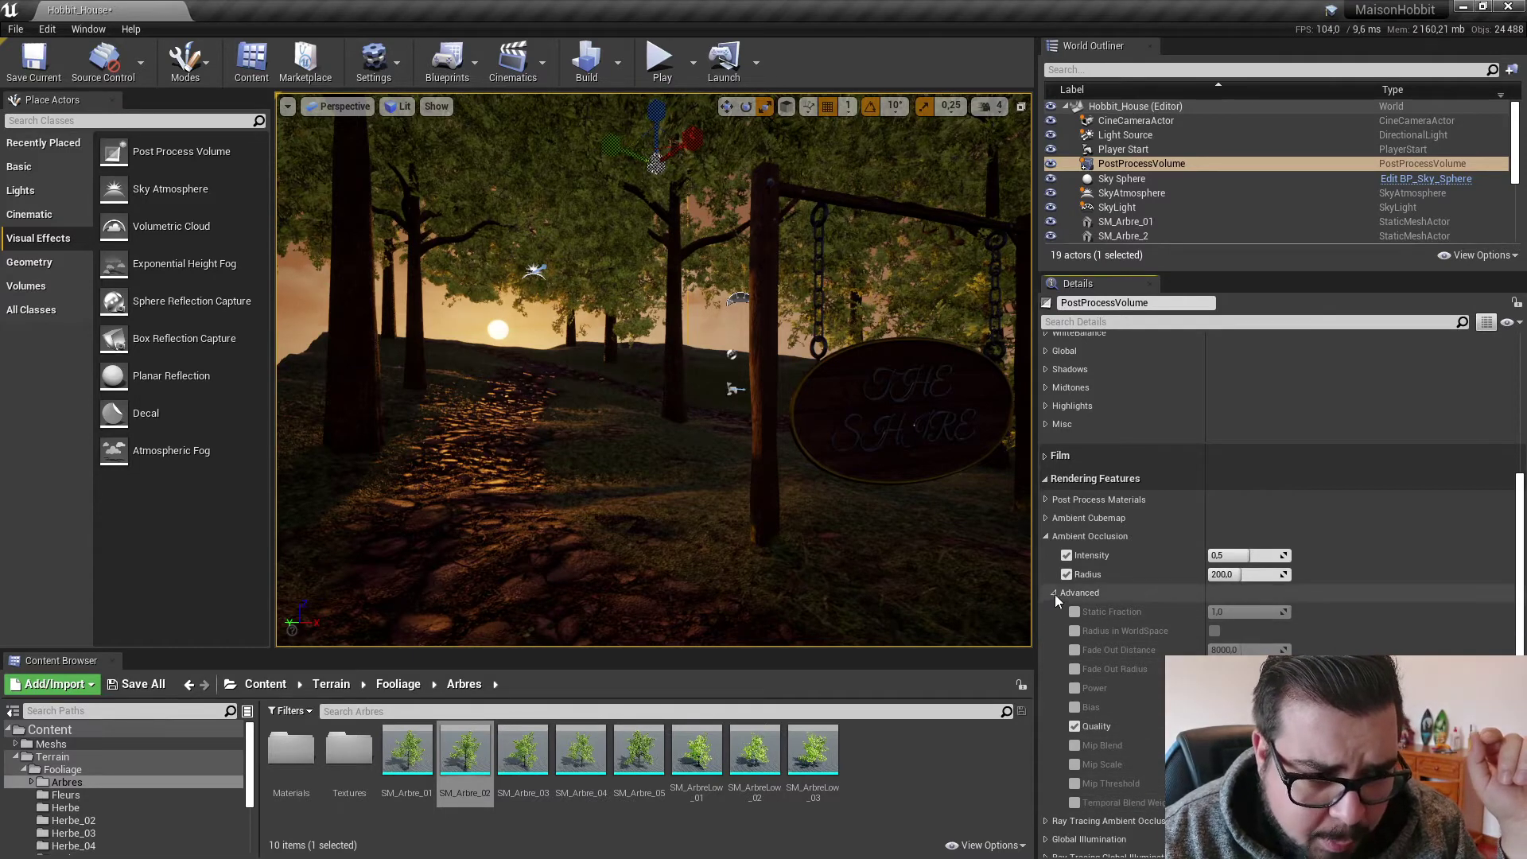
pyautogui.click(1046, 536)
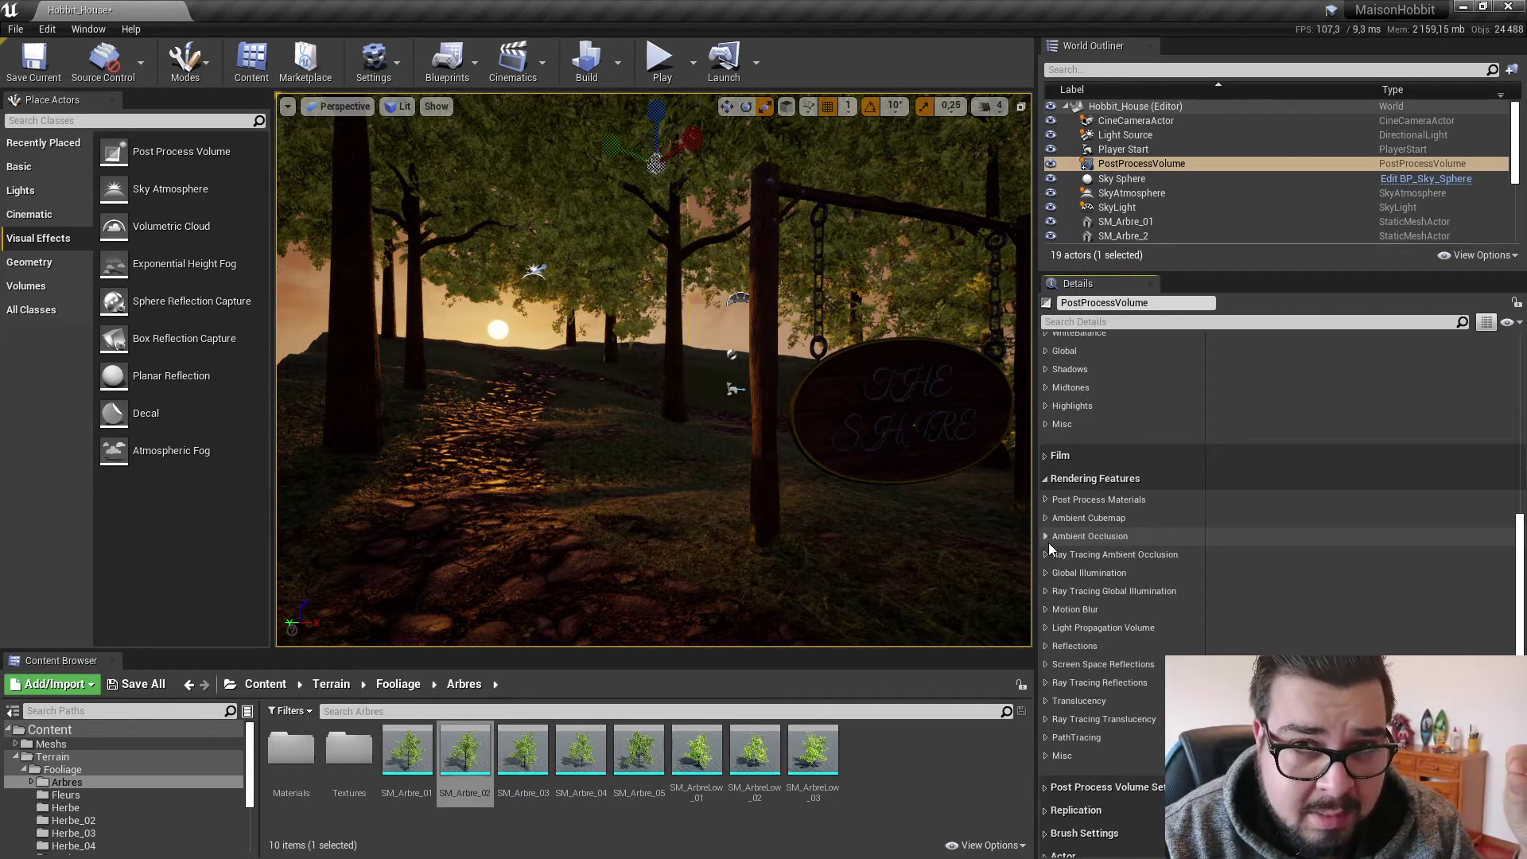
# Override the Global Illumination with a warm orange-yellow Indirect Lighting Color and an Indirect Lighting Intensity of 0,5, leaving the group collapsed.
pyautogui.click(1046, 555)
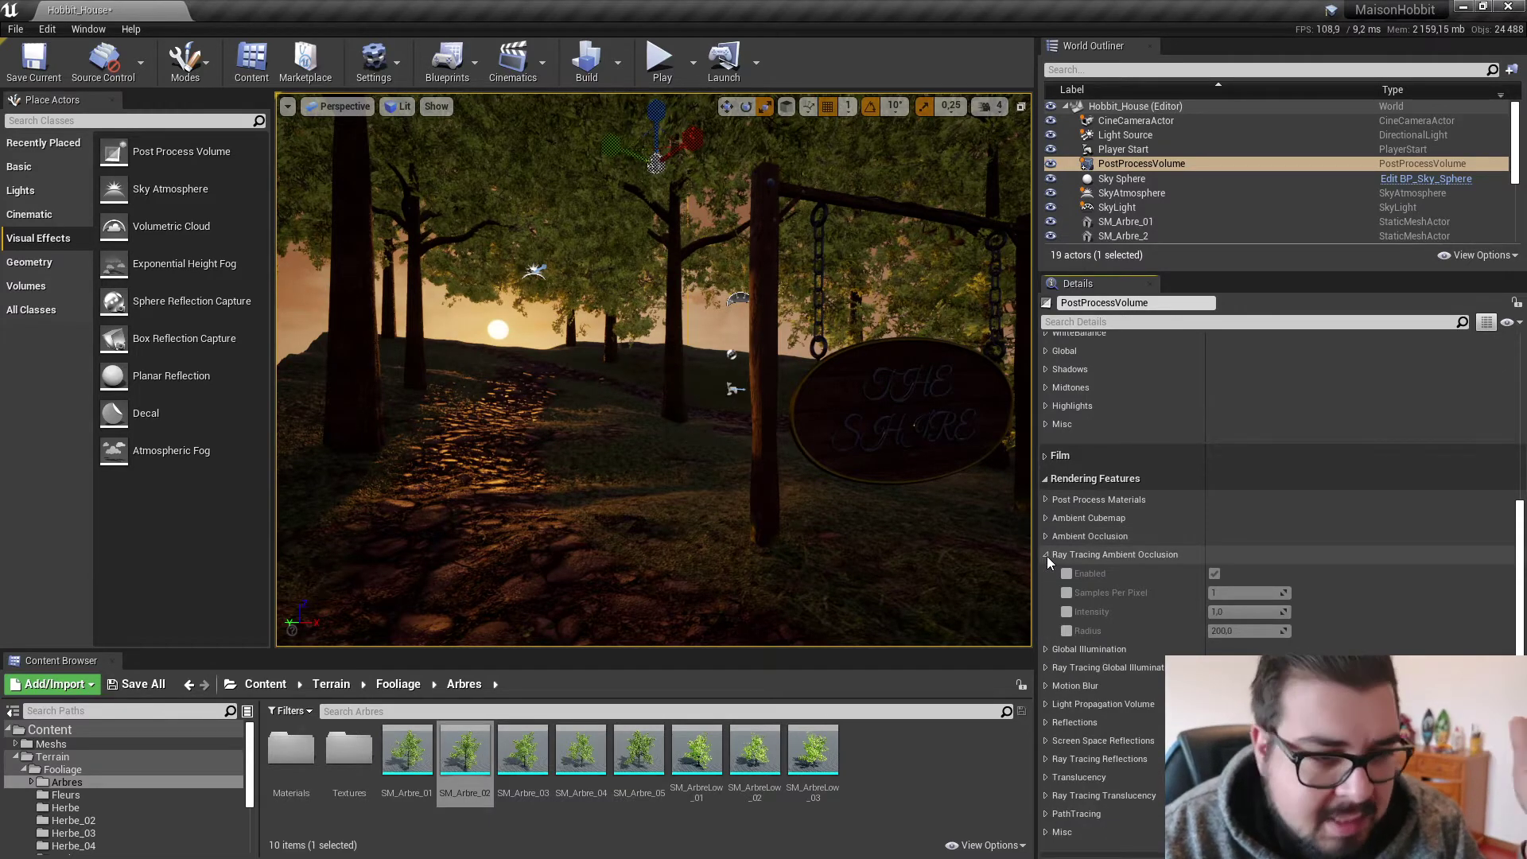
pyautogui.click(1048, 555)
pyautogui.click(1048, 572)
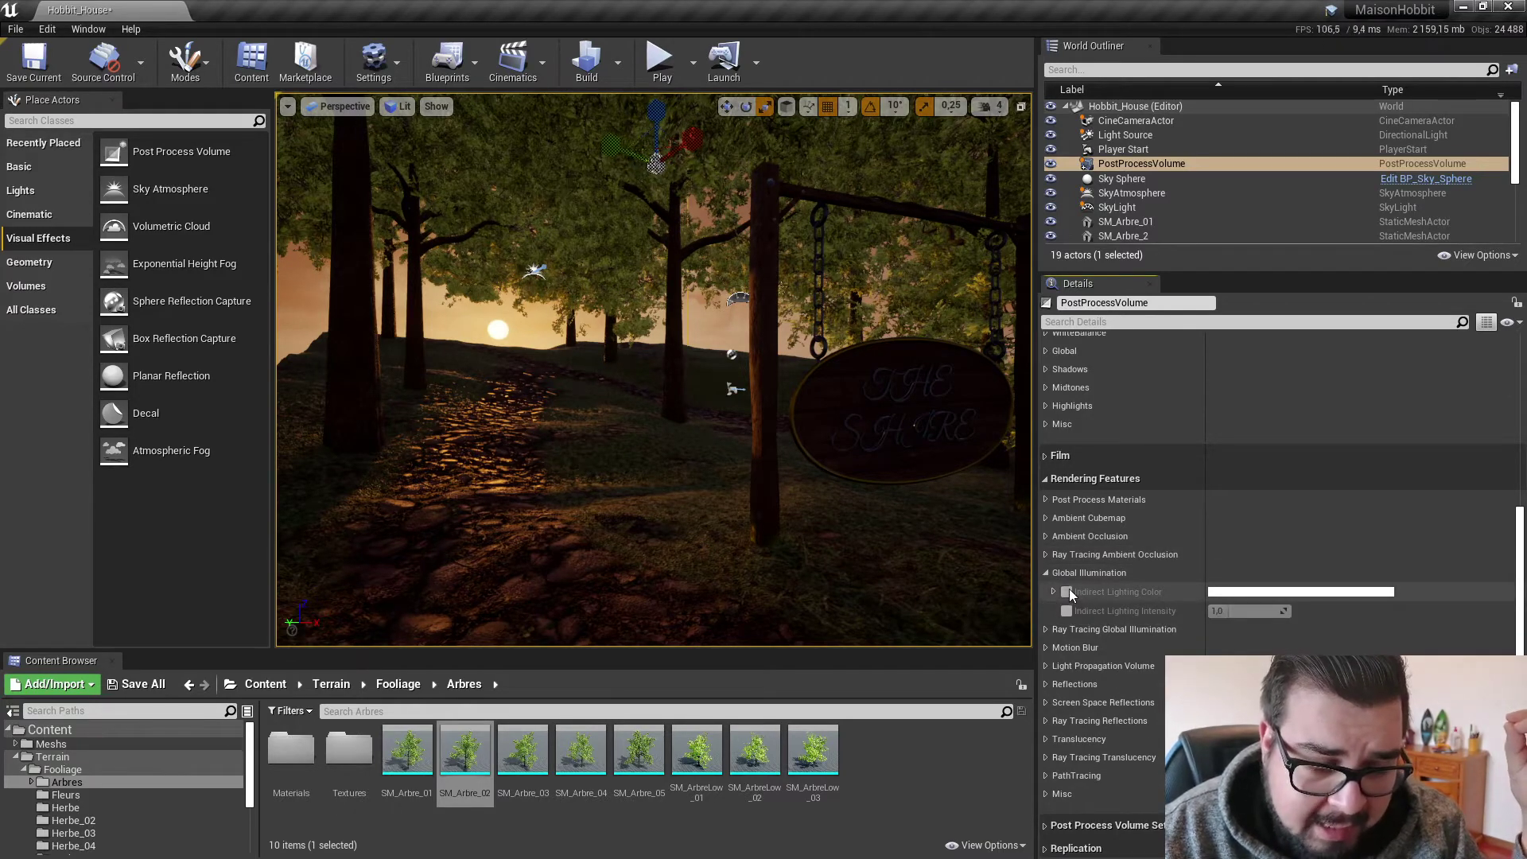
pyautogui.click(1068, 592)
pyautogui.click(1275, 593)
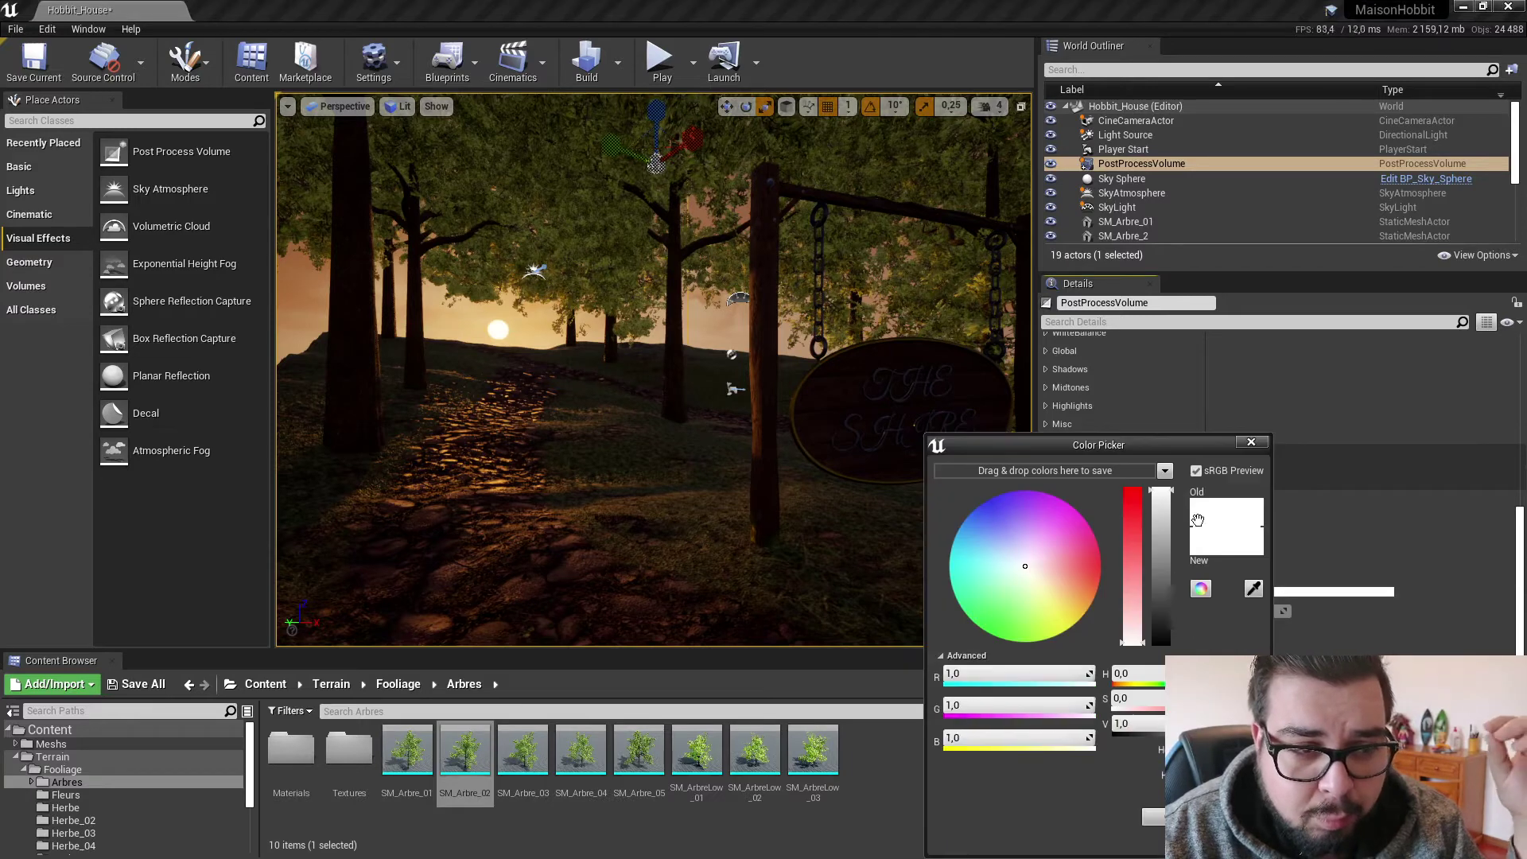
pyautogui.click(1056, 584)
pyautogui.moveTo(1057, 582); pyautogui.dragTo(1056, 586)
pyautogui.moveTo(1142, 569); pyautogui.dragTo(1143, 537)
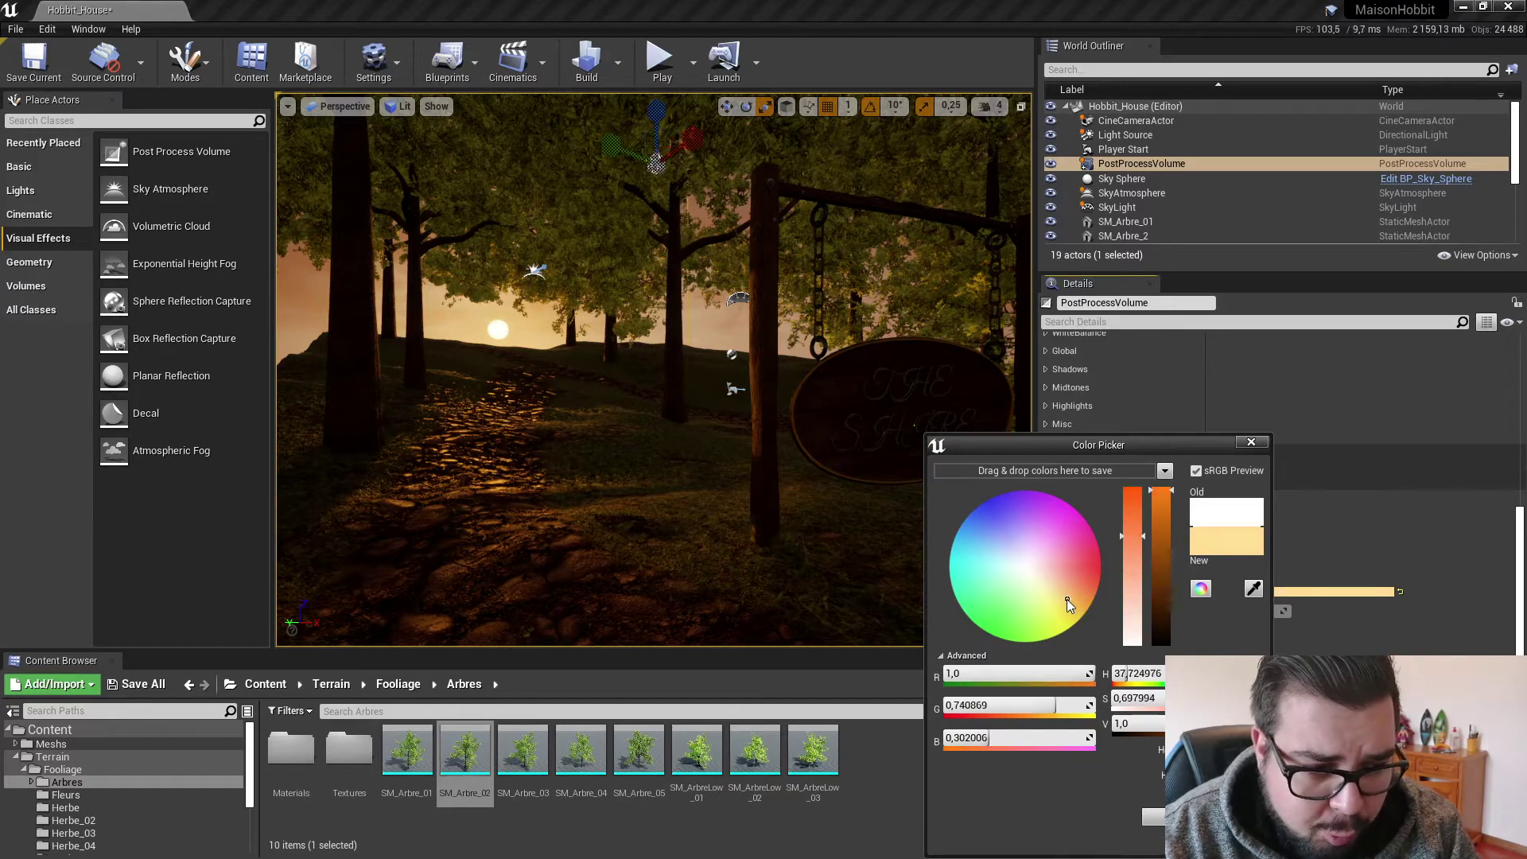
pyautogui.moveTo(1067, 599); pyautogui.dragTo(1072, 594)
pyautogui.click(1171, 817)
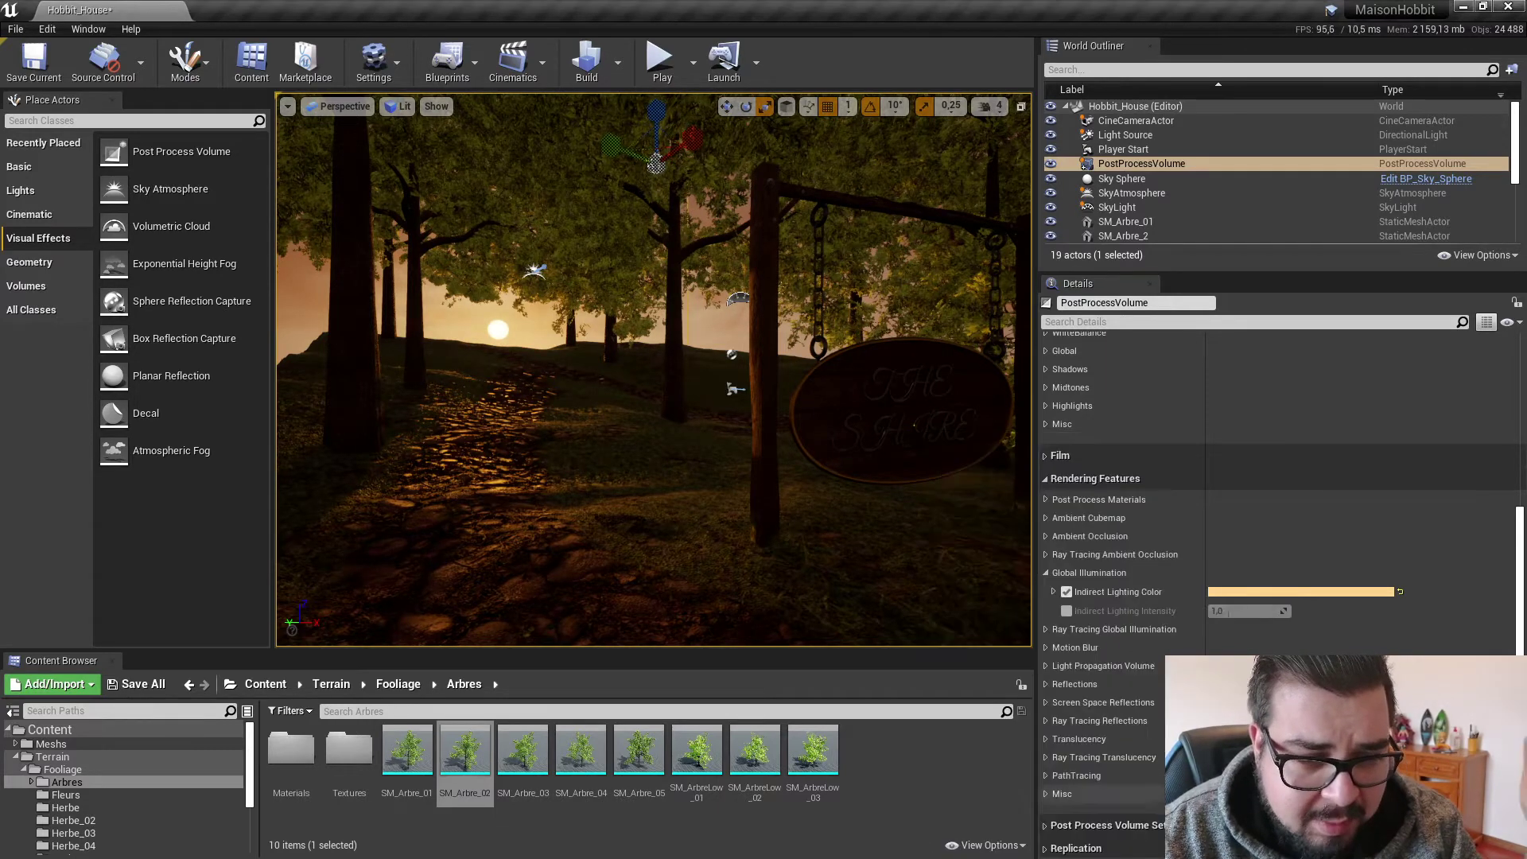
pyautogui.click(1067, 611)
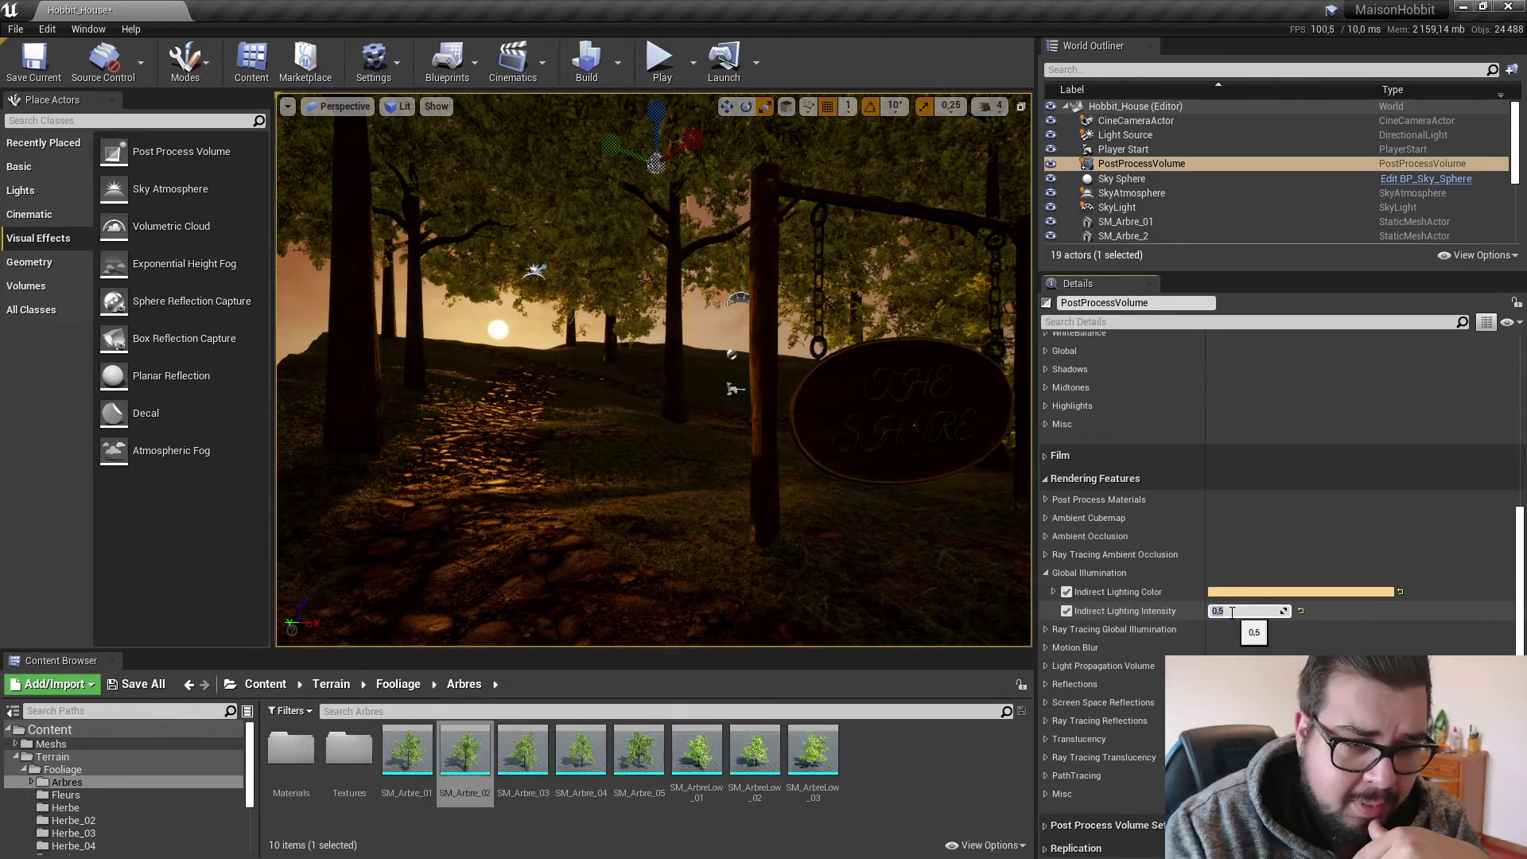
pyautogui.click(1046, 572)
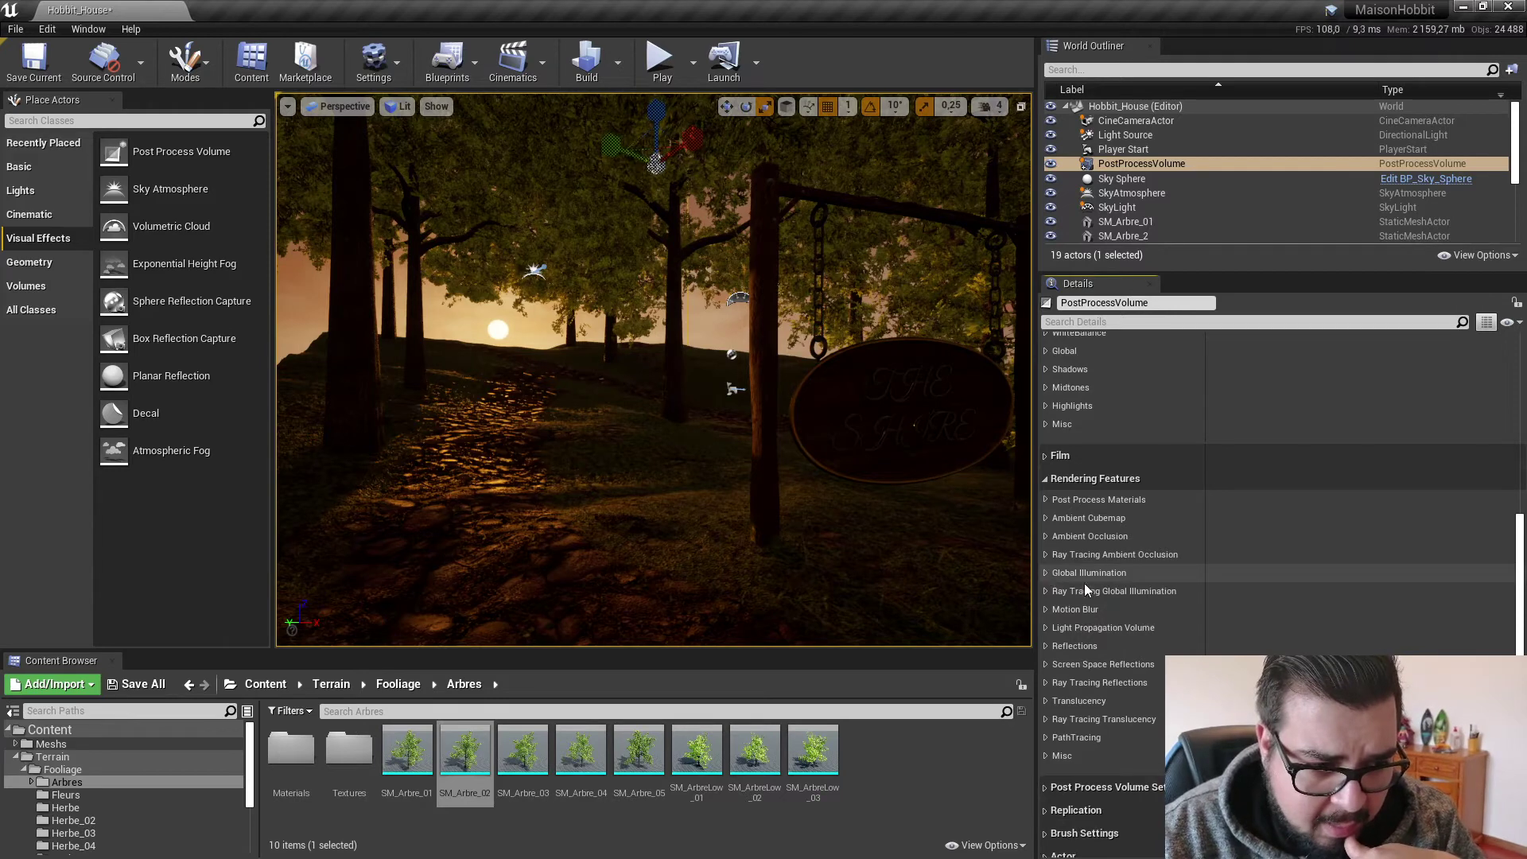
# Enable the Reflections Type override and the Intensity, Quality and Max Roughness overrides of Screen Space Reflections, collapsing each group.
pyautogui.click(1046, 610)
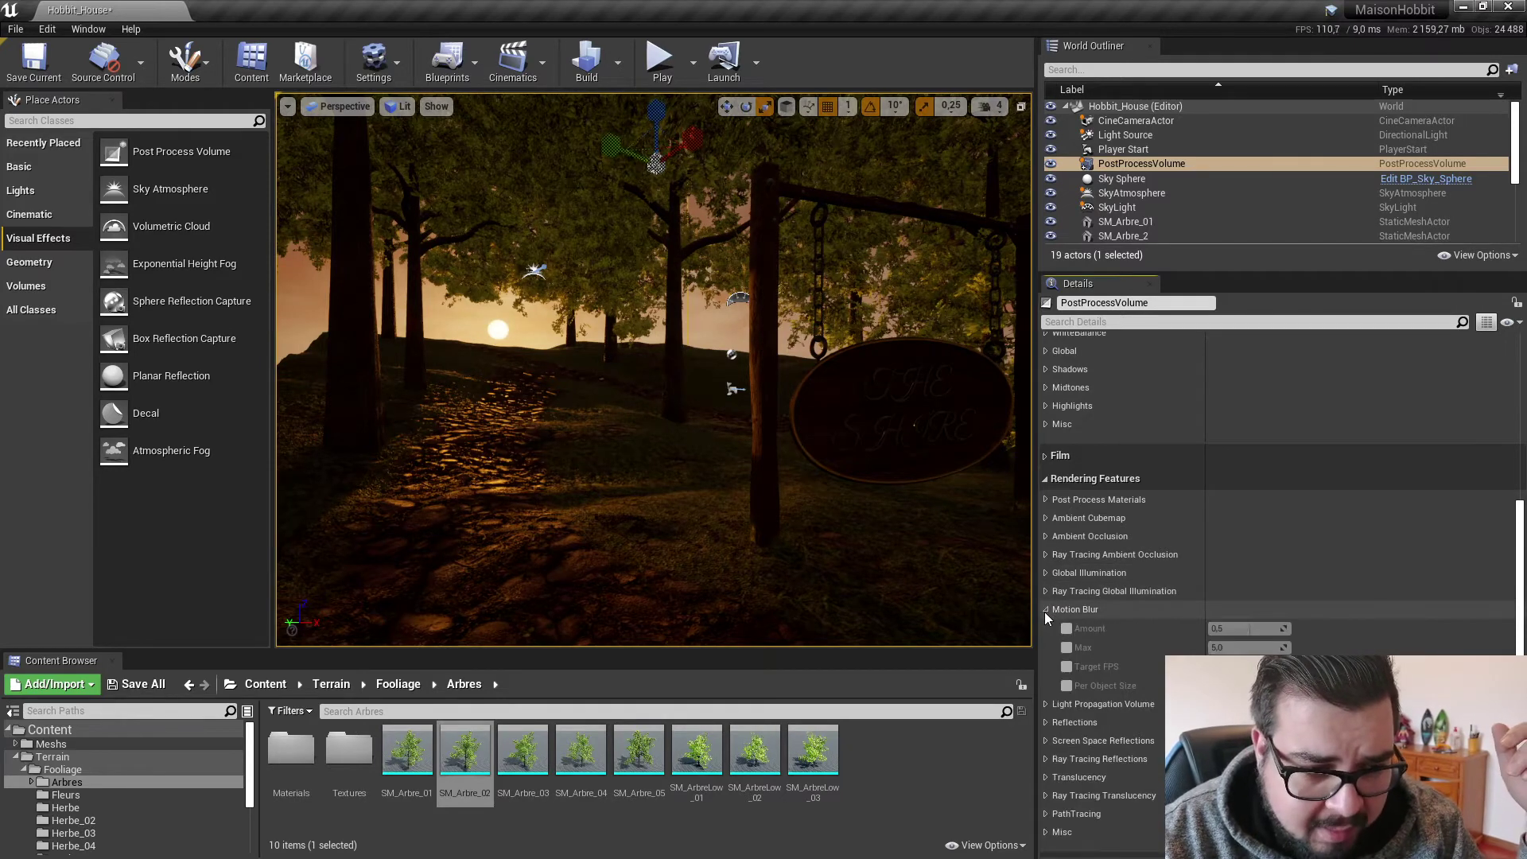
pyautogui.click(1046, 611)
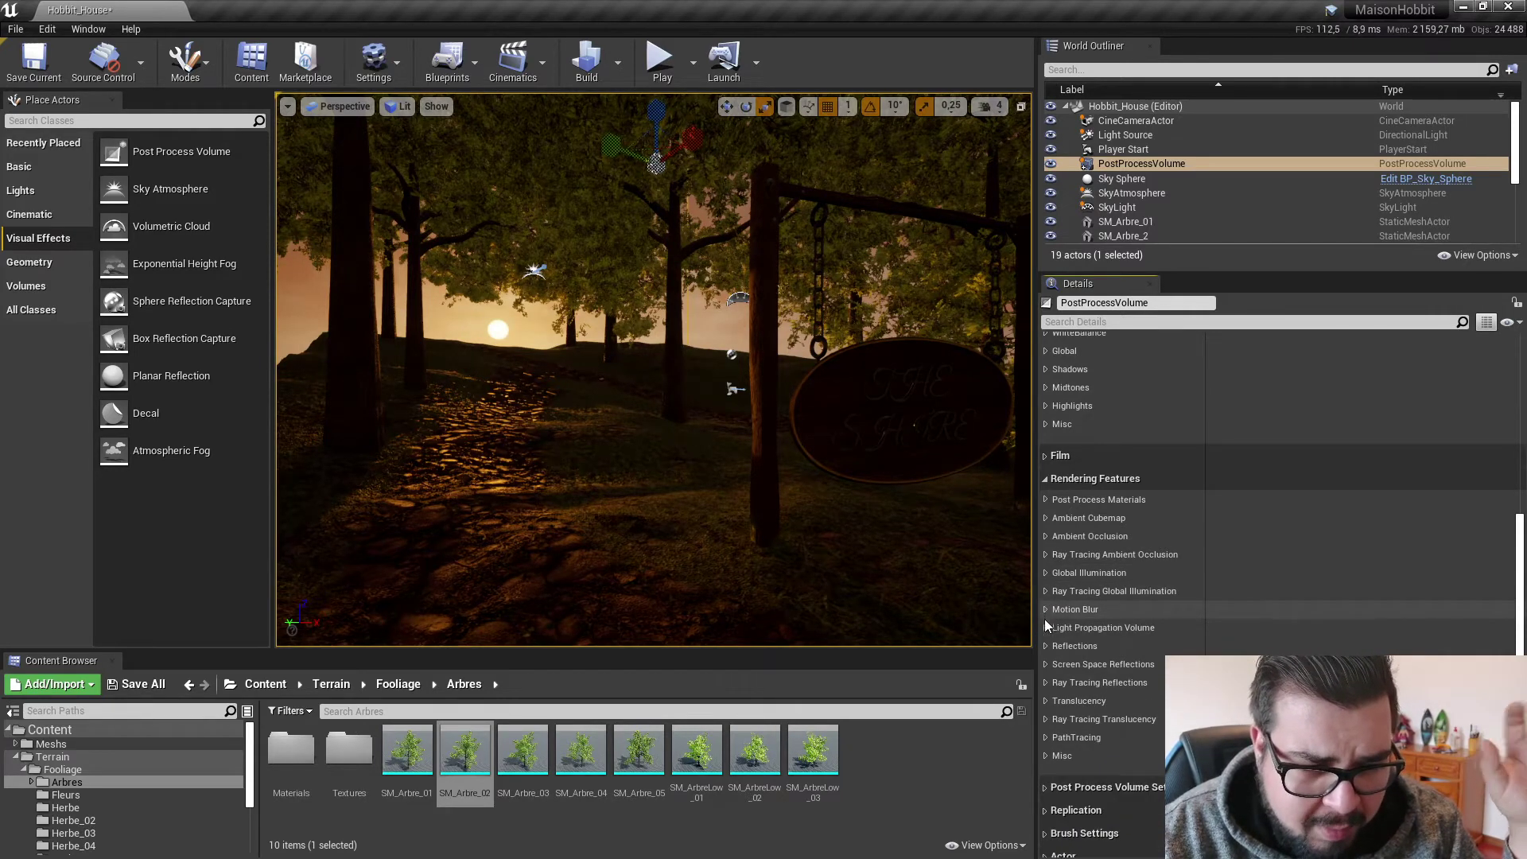
pyautogui.click(1046, 628)
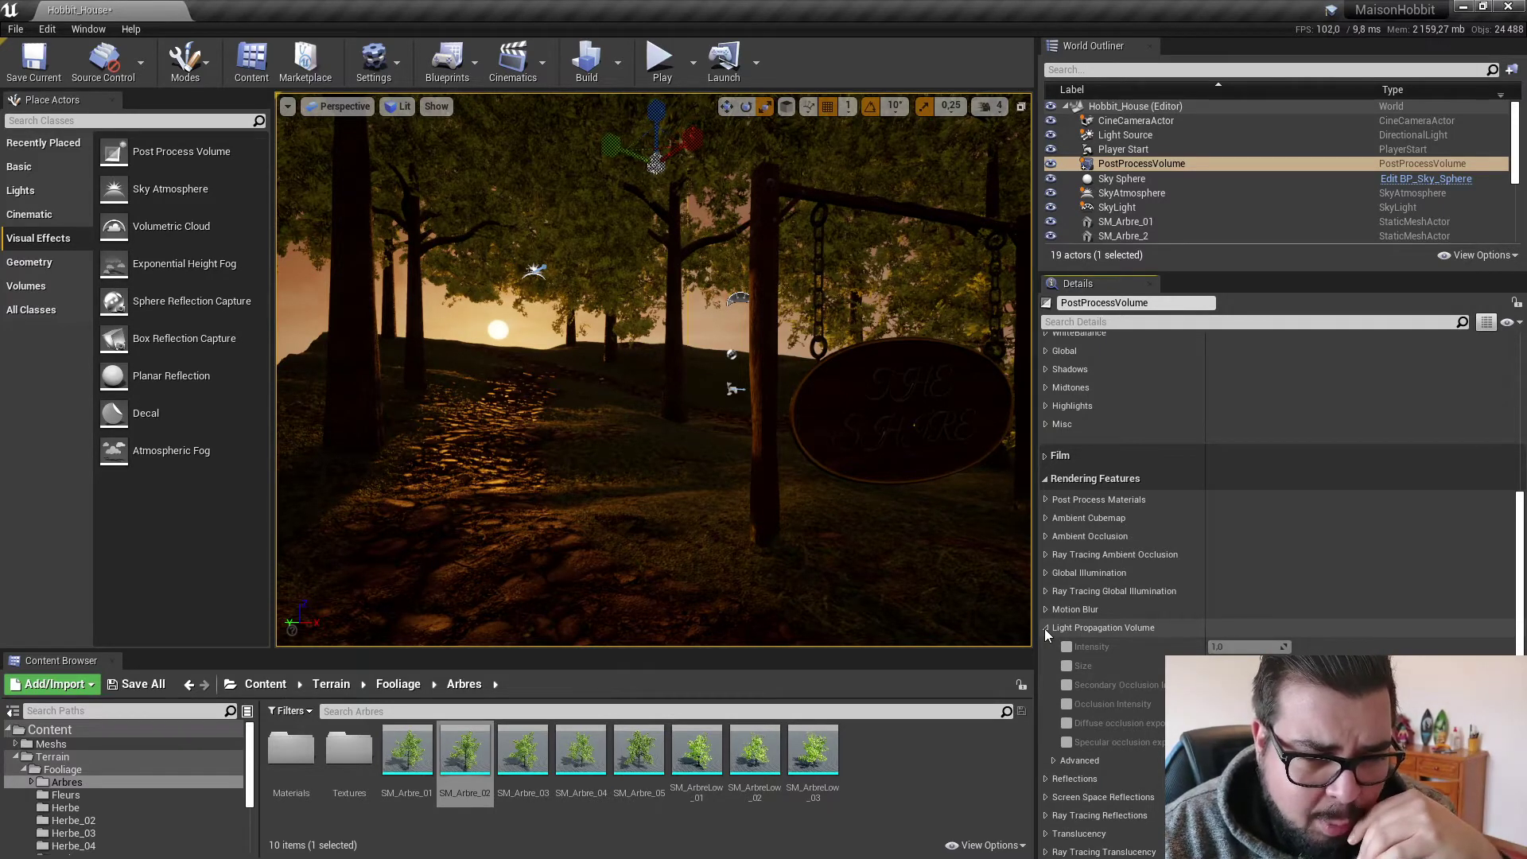
pyautogui.click(1046, 629)
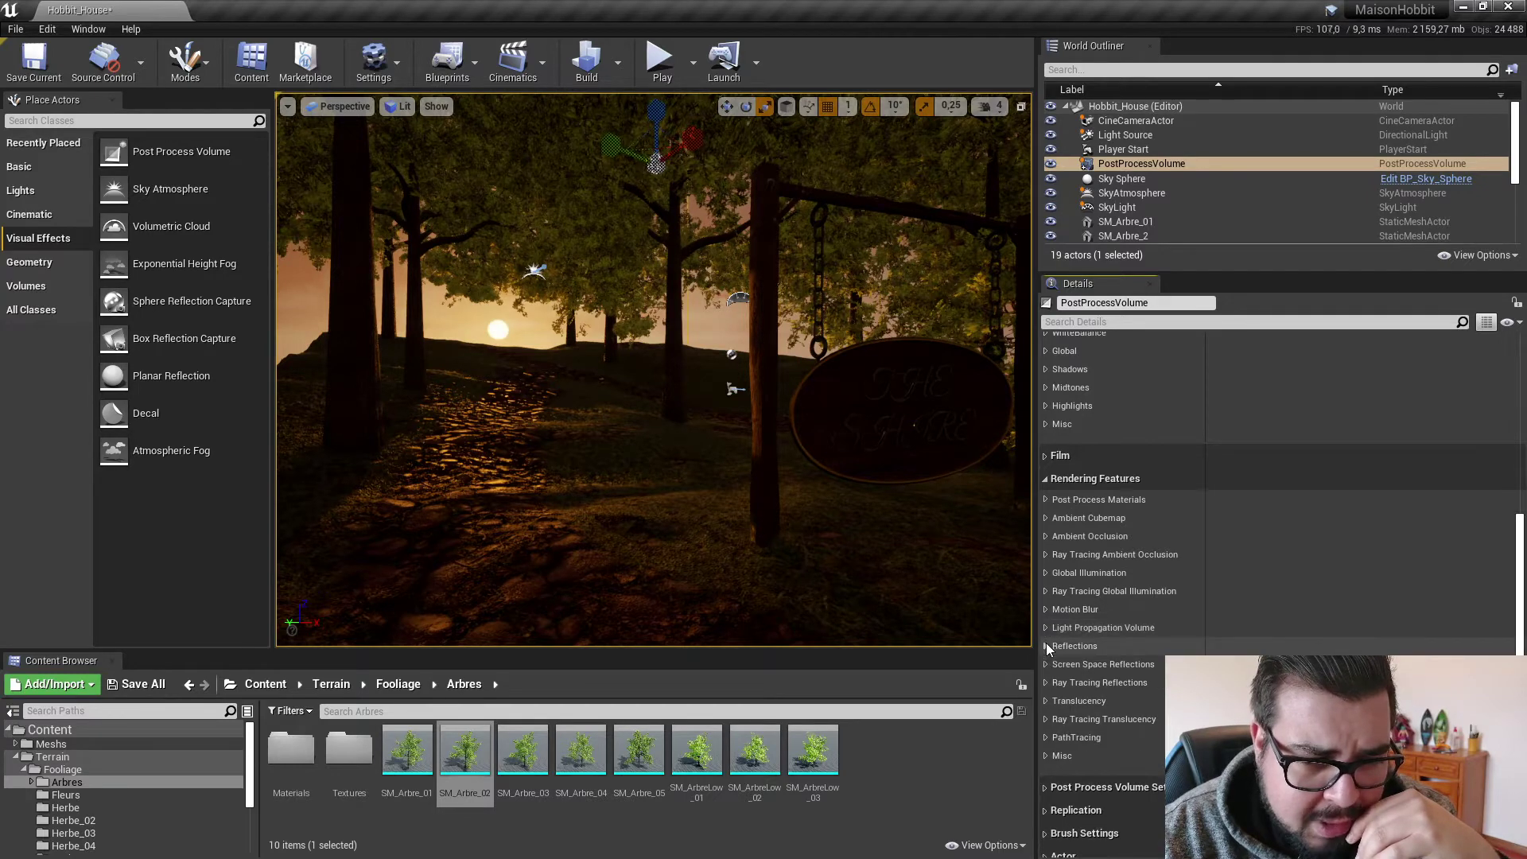
pyautogui.click(1047, 647)
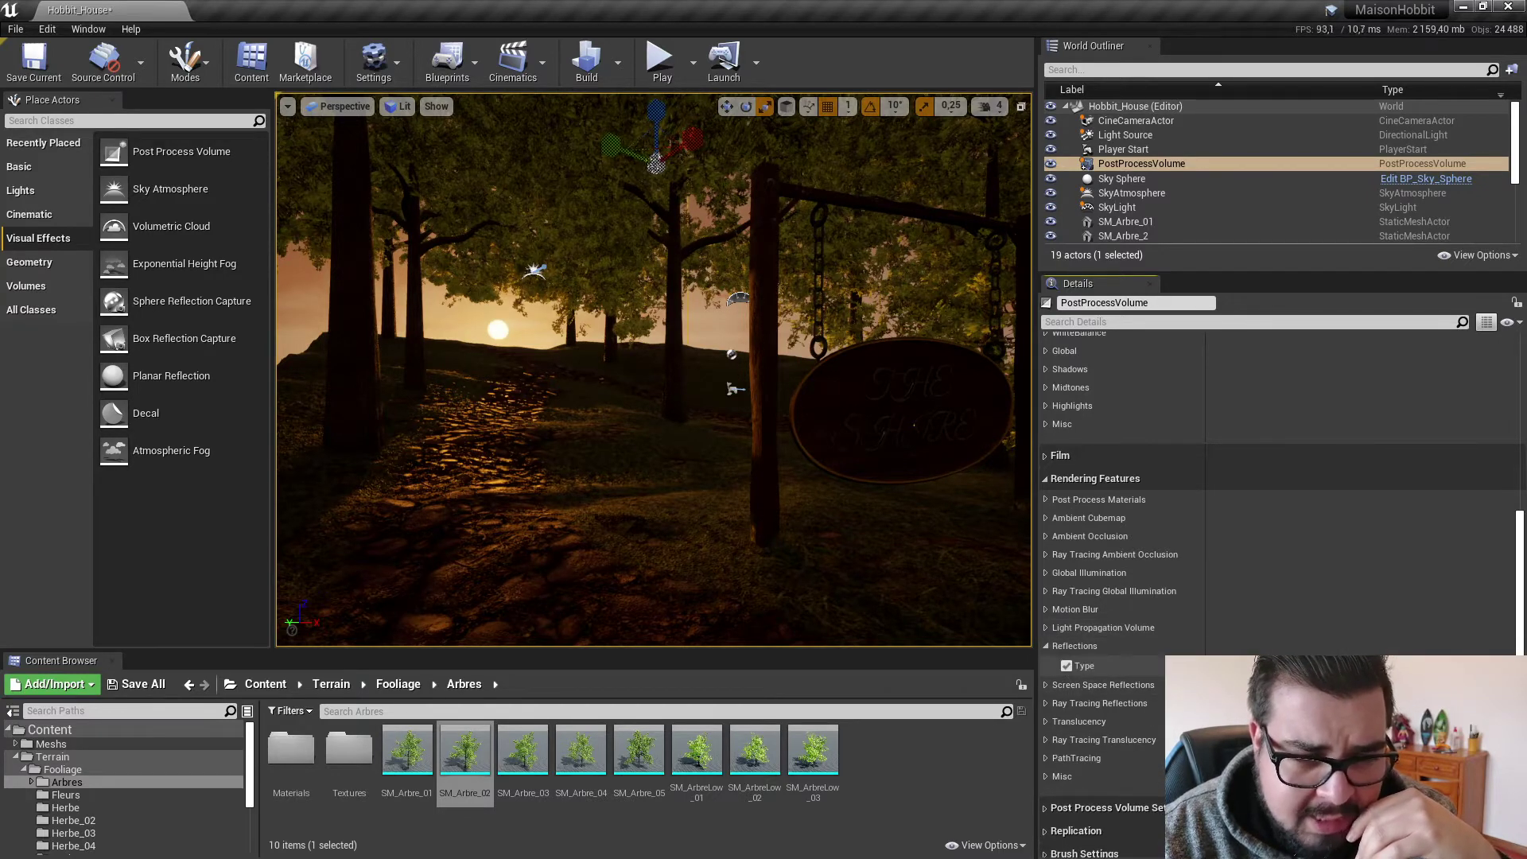
pyautogui.click(1054, 647)
pyautogui.click(1048, 668)
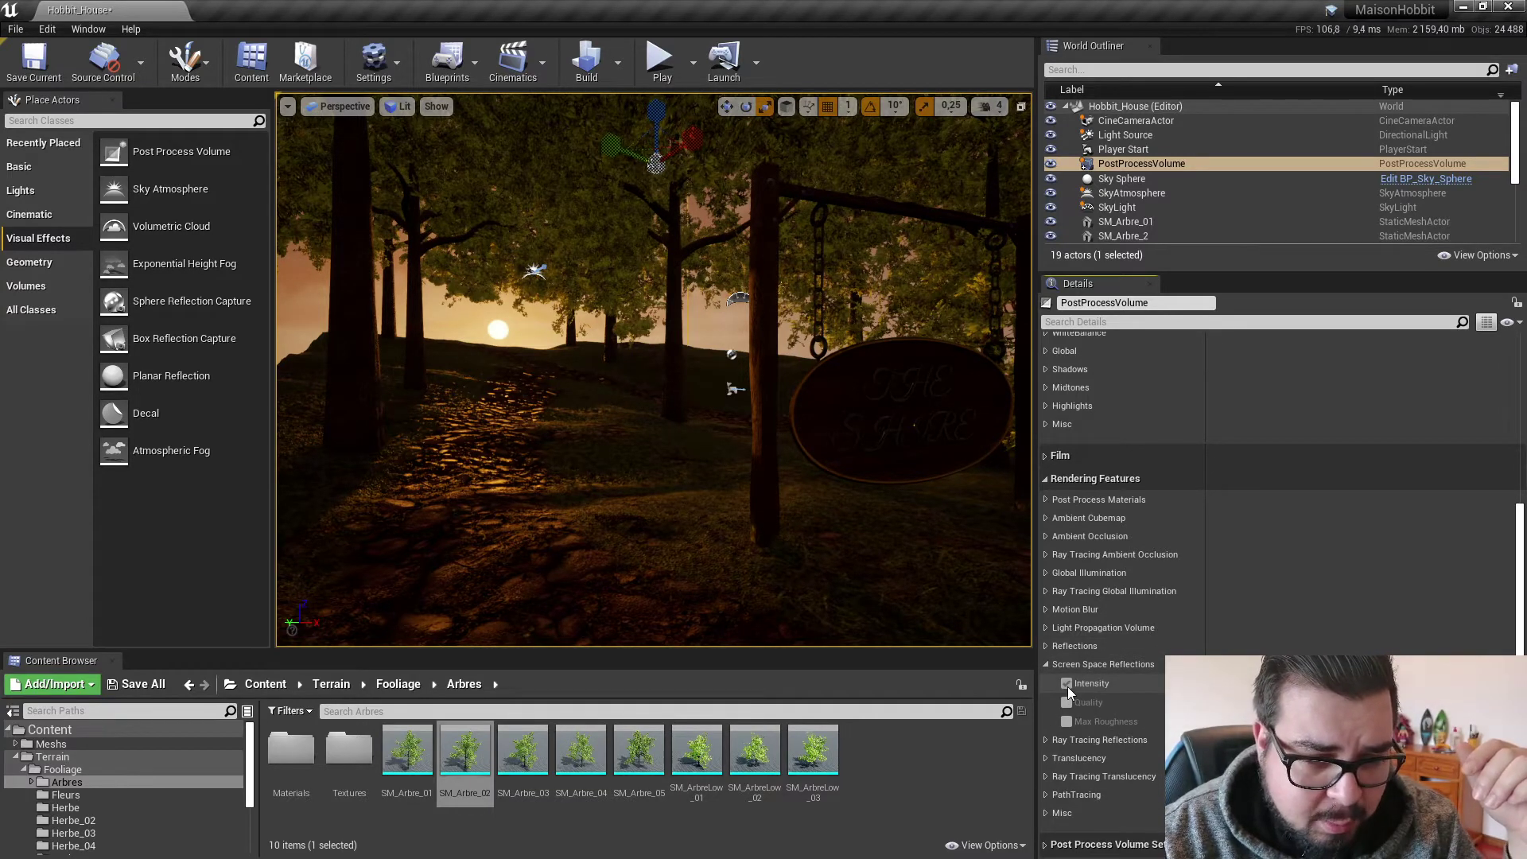
pyautogui.click(1066, 685)
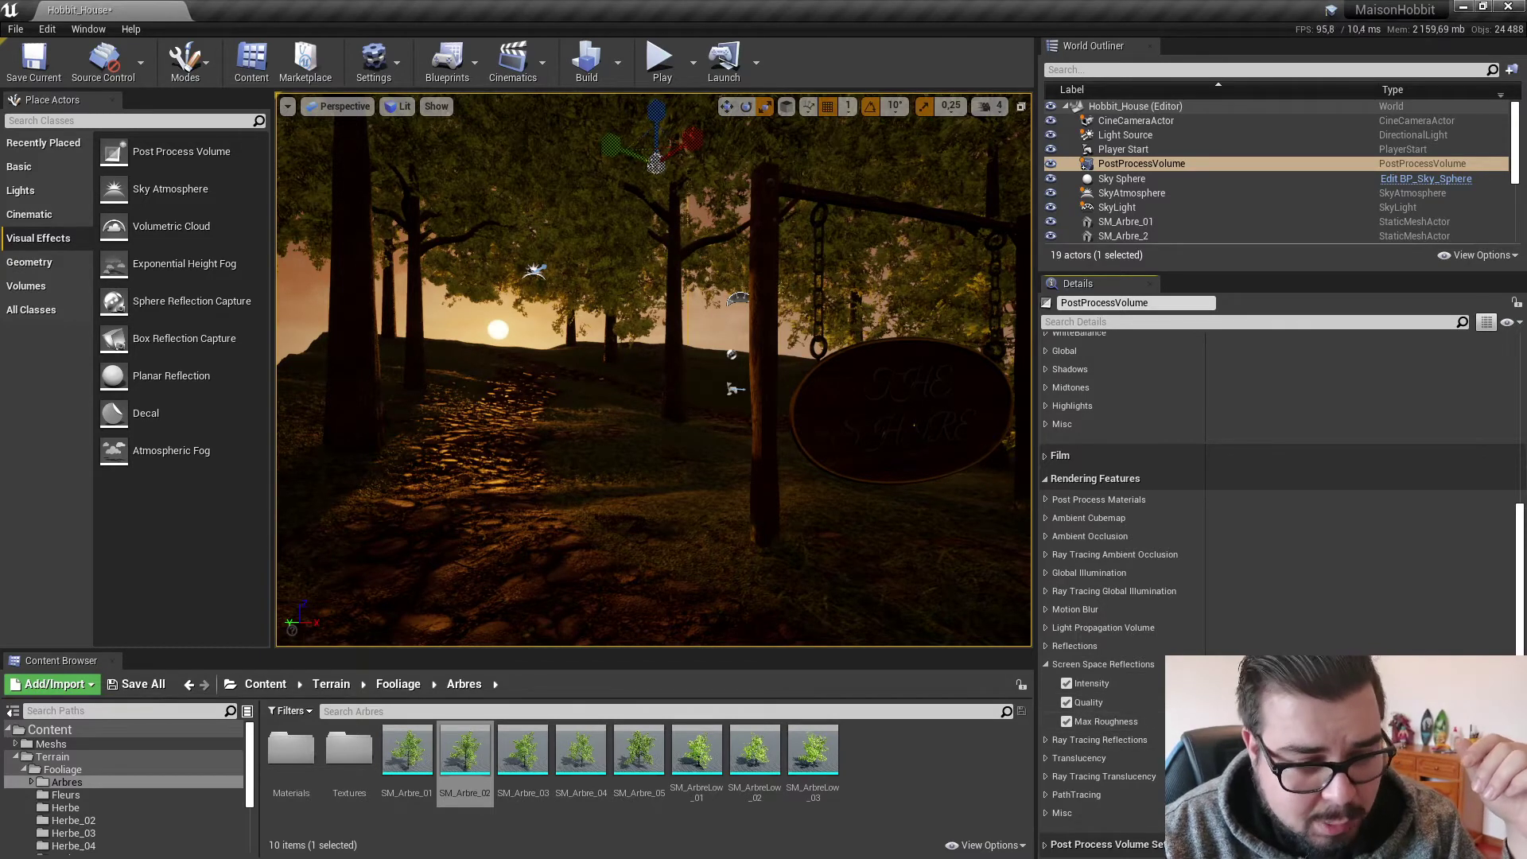
pyautogui.click(1050, 668)
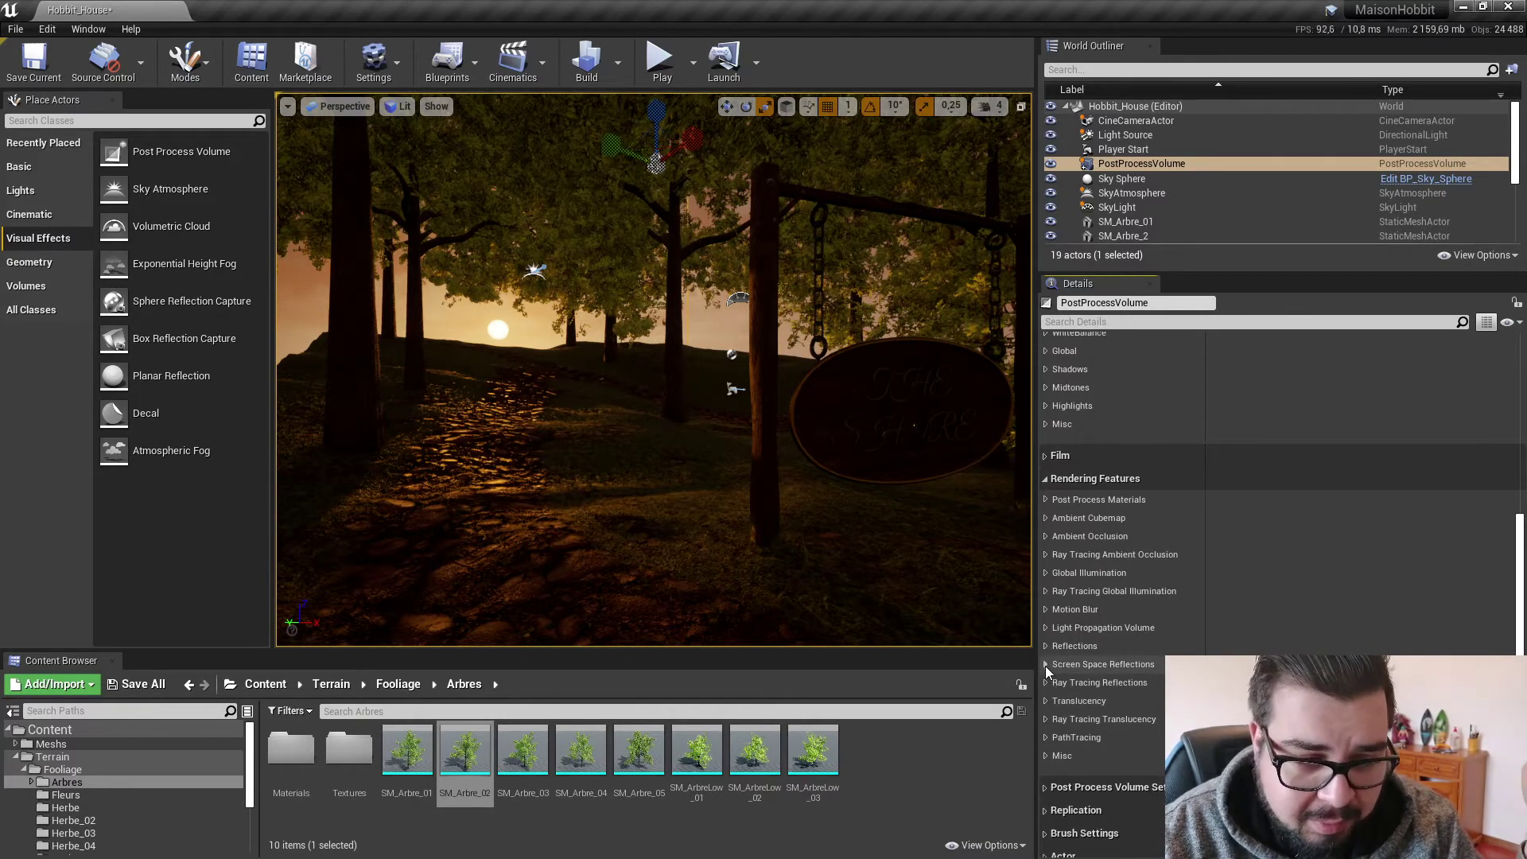
# Enable the Translucency Type override and the PathTracing Max. Bounces and Samples Per Pixel overrides, collapsing both groups.
pyautogui.click(1046, 686)
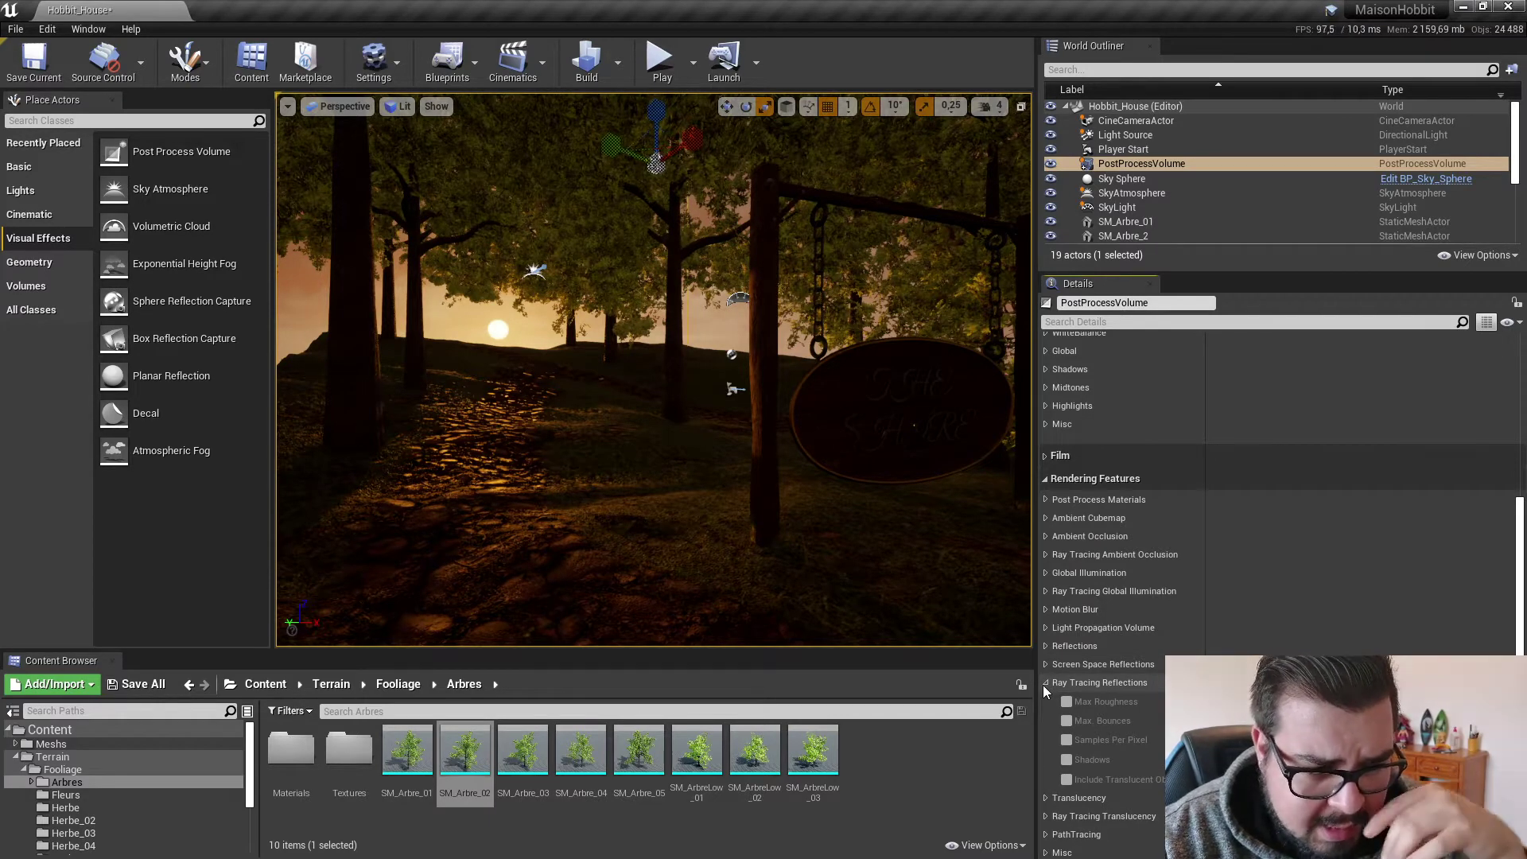
pyautogui.click(1045, 684)
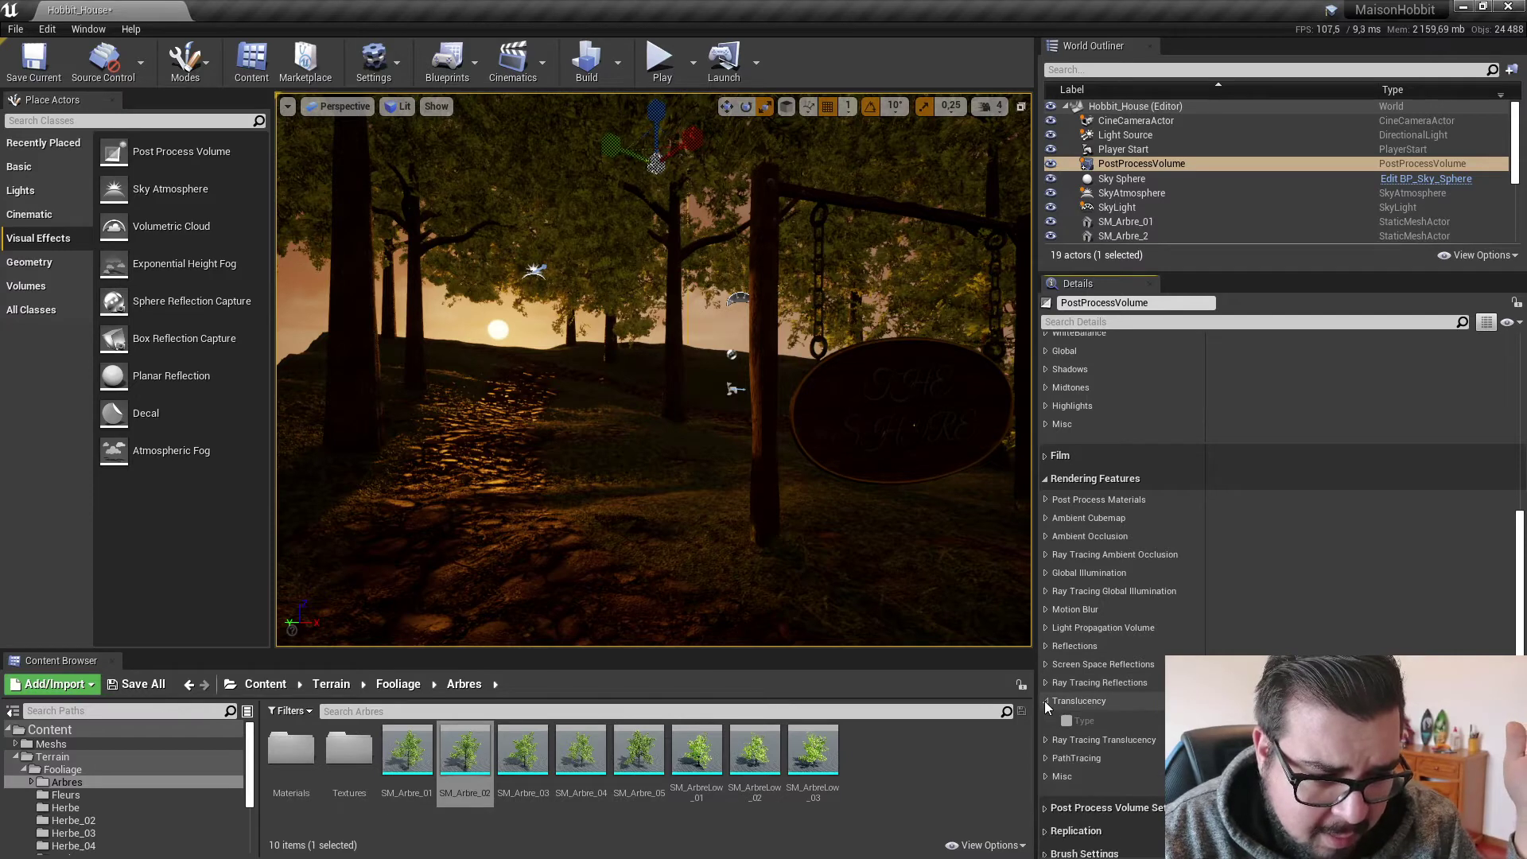
pyautogui.click(1045, 702)
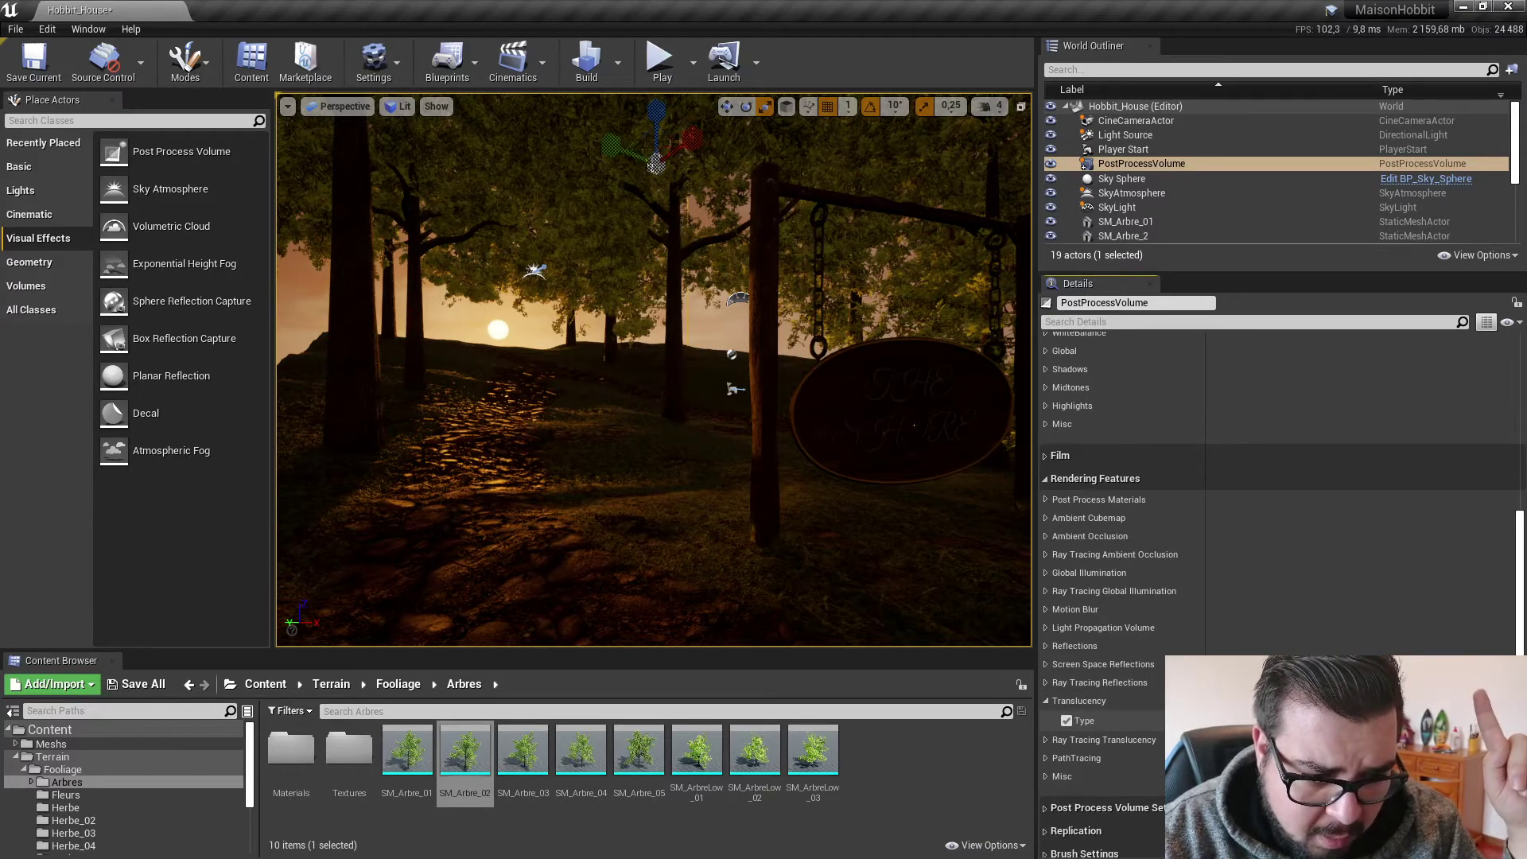
pyautogui.click(1046, 701)
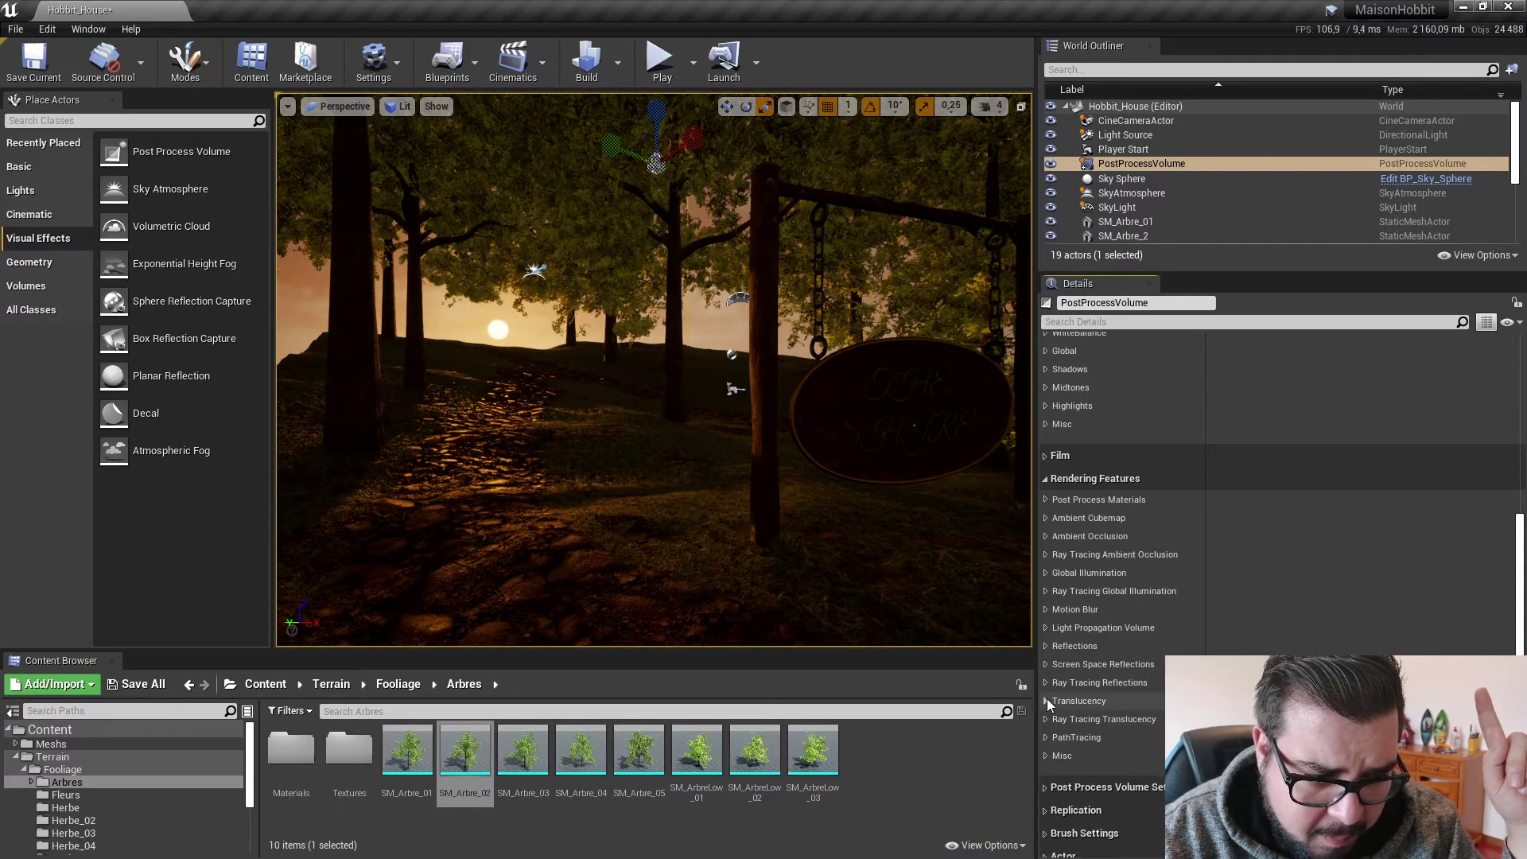
pyautogui.click(1047, 738)
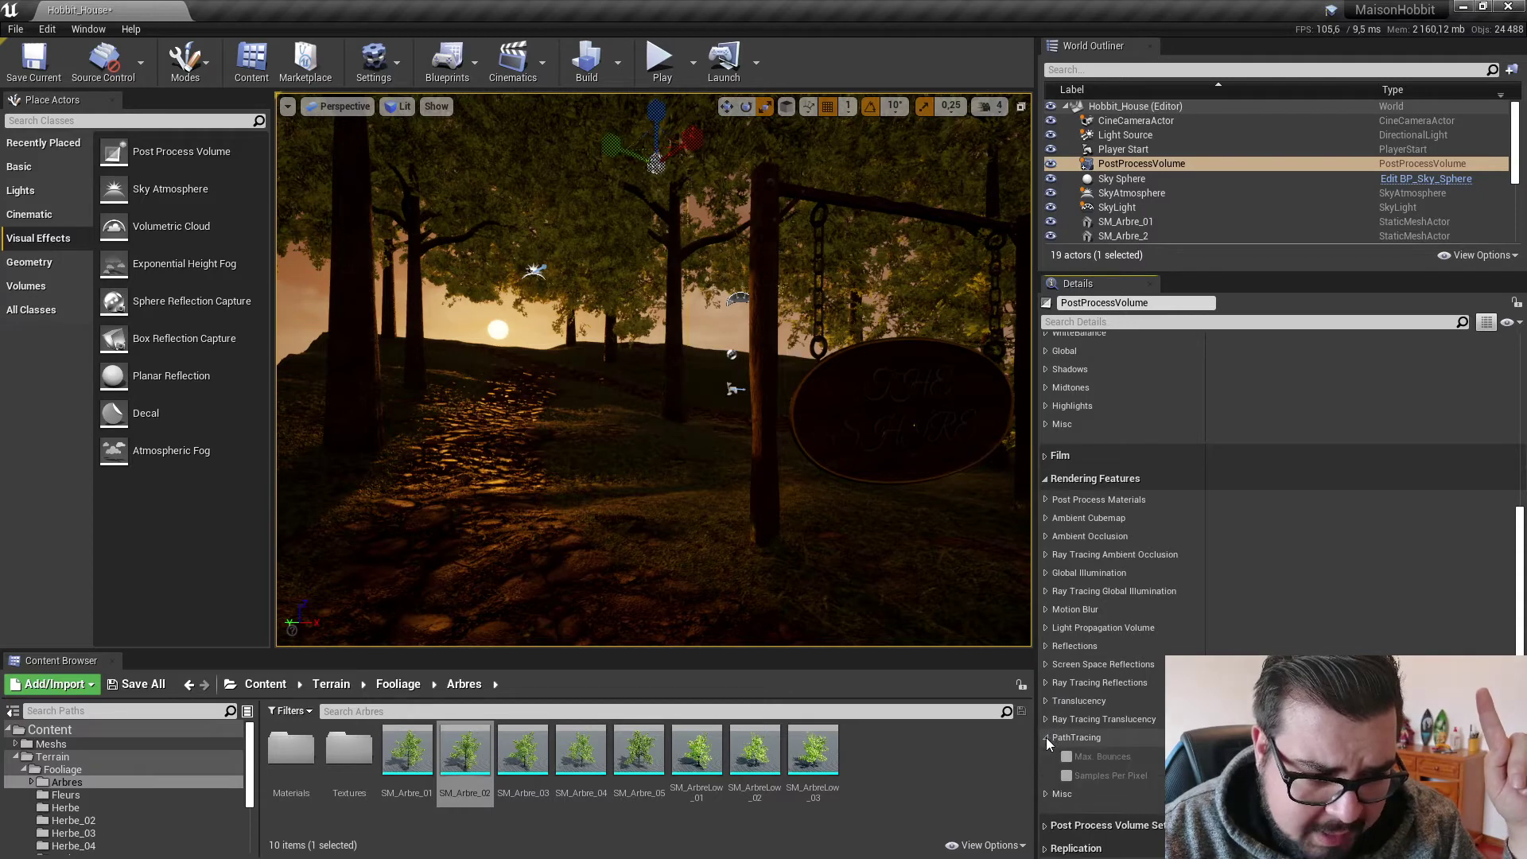
pyautogui.click(1067, 756)
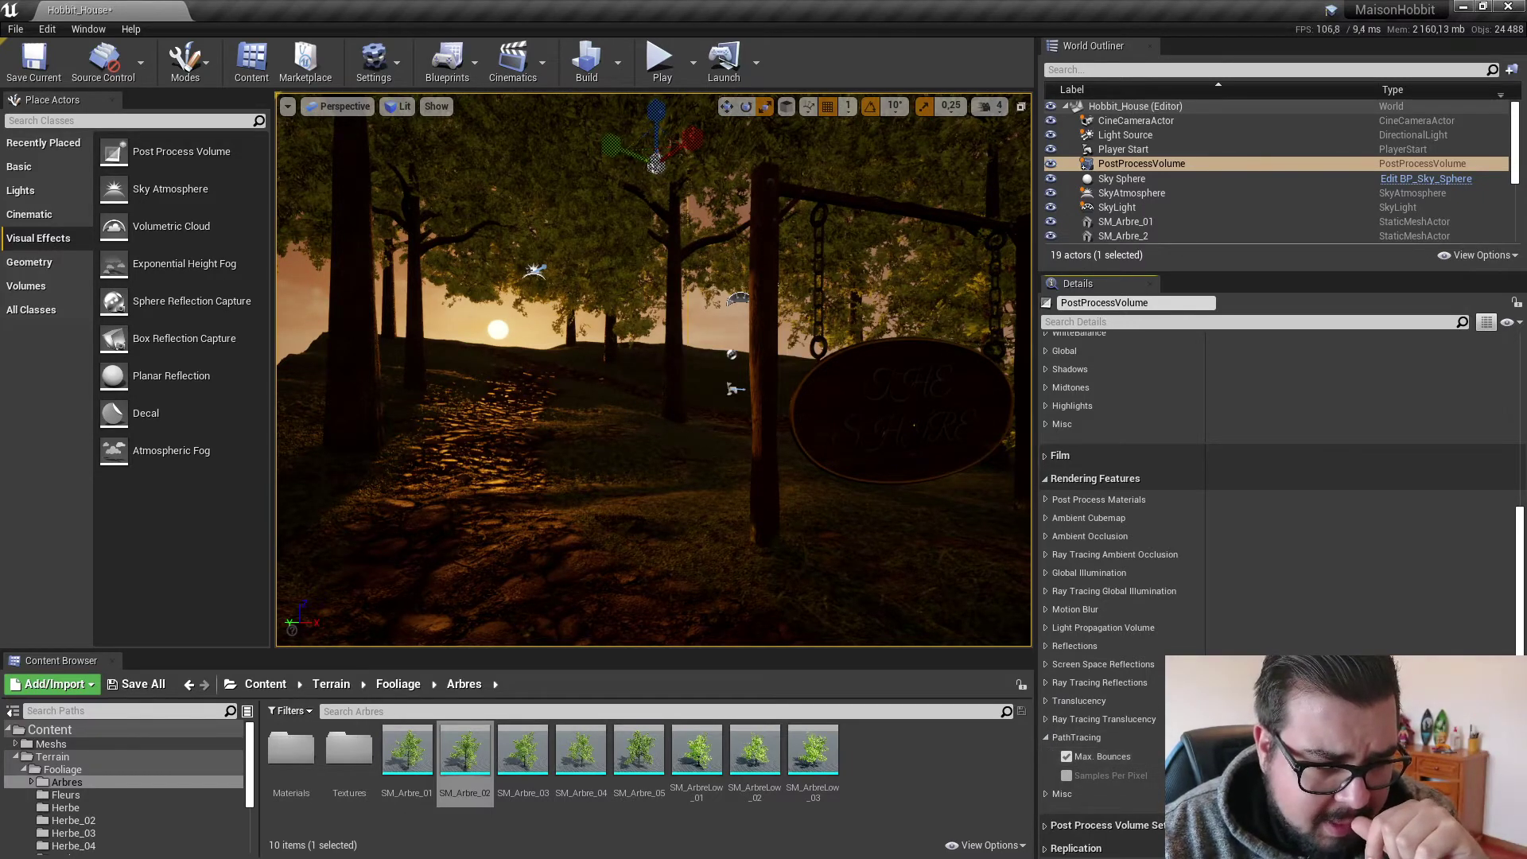
pyautogui.click(1067, 776)
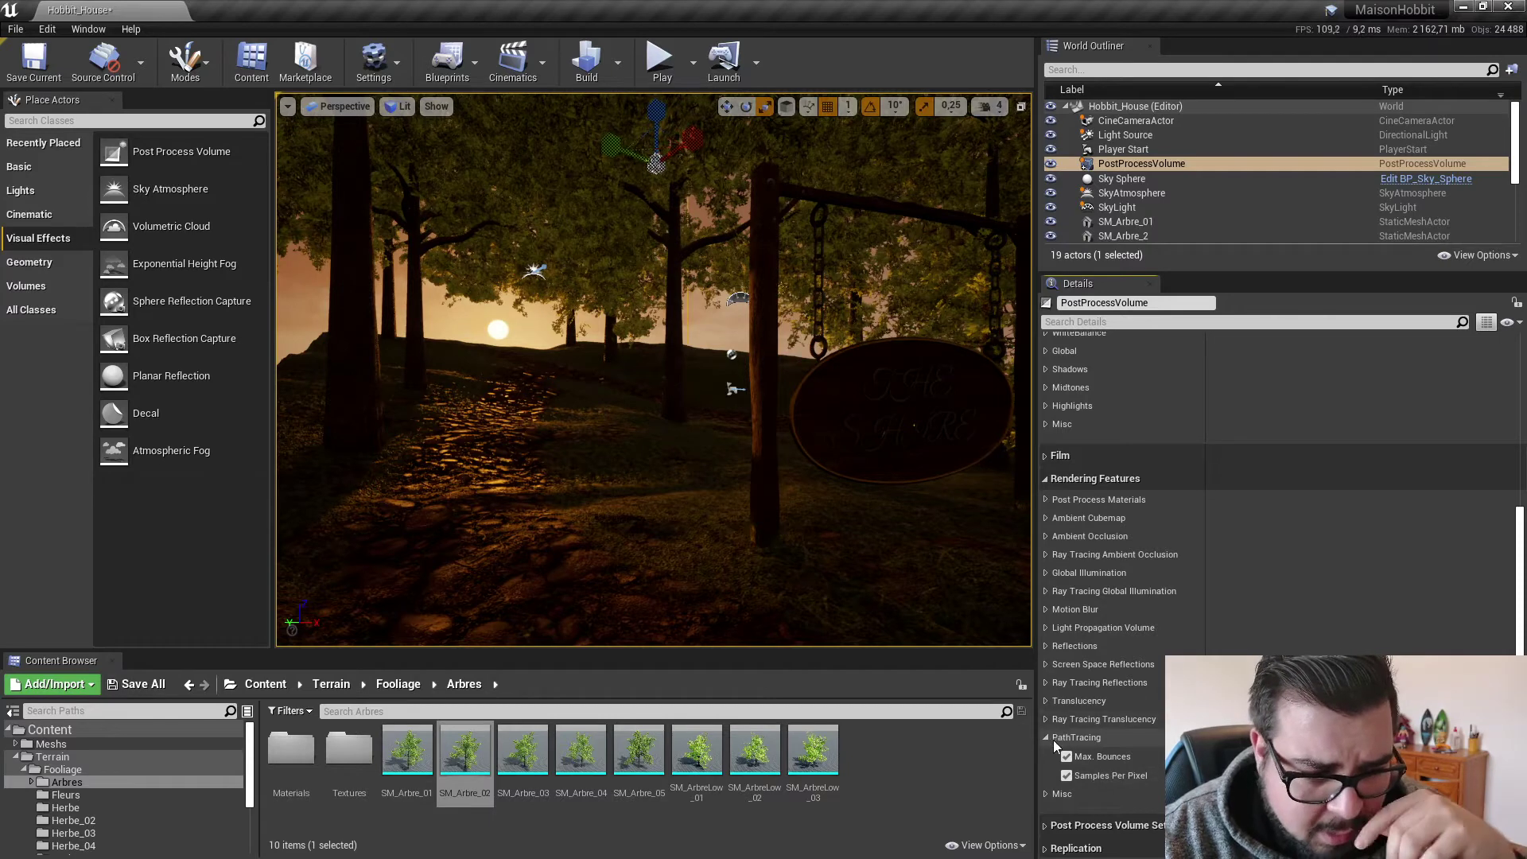
pyautogui.click(1050, 741)
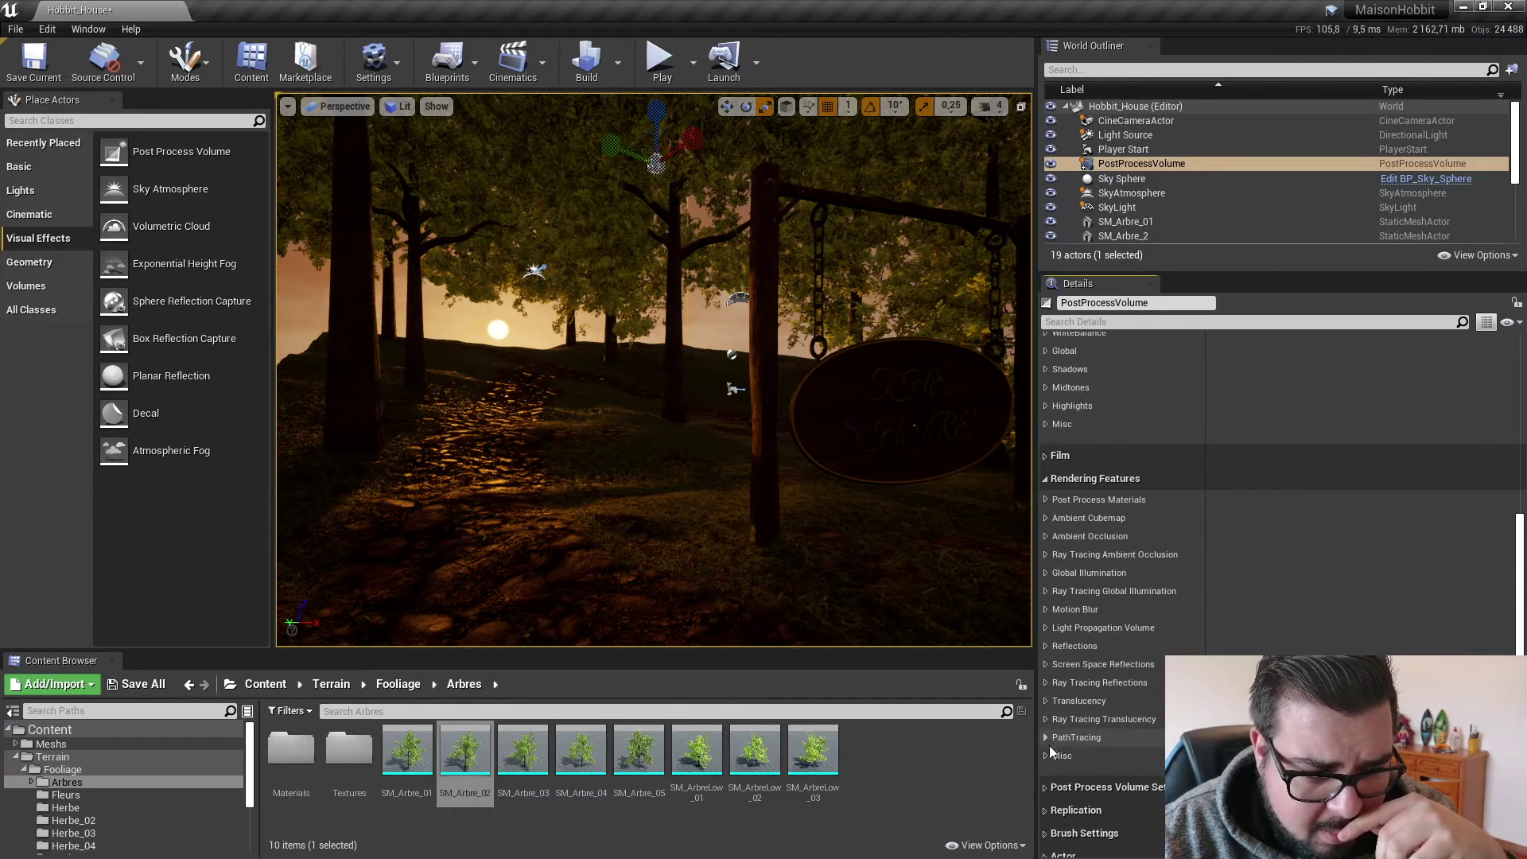
# Check the Screen Percentage option in the Misc rendering settings and collapse the whole Rendering Features category.
pyautogui.click(1047, 753)
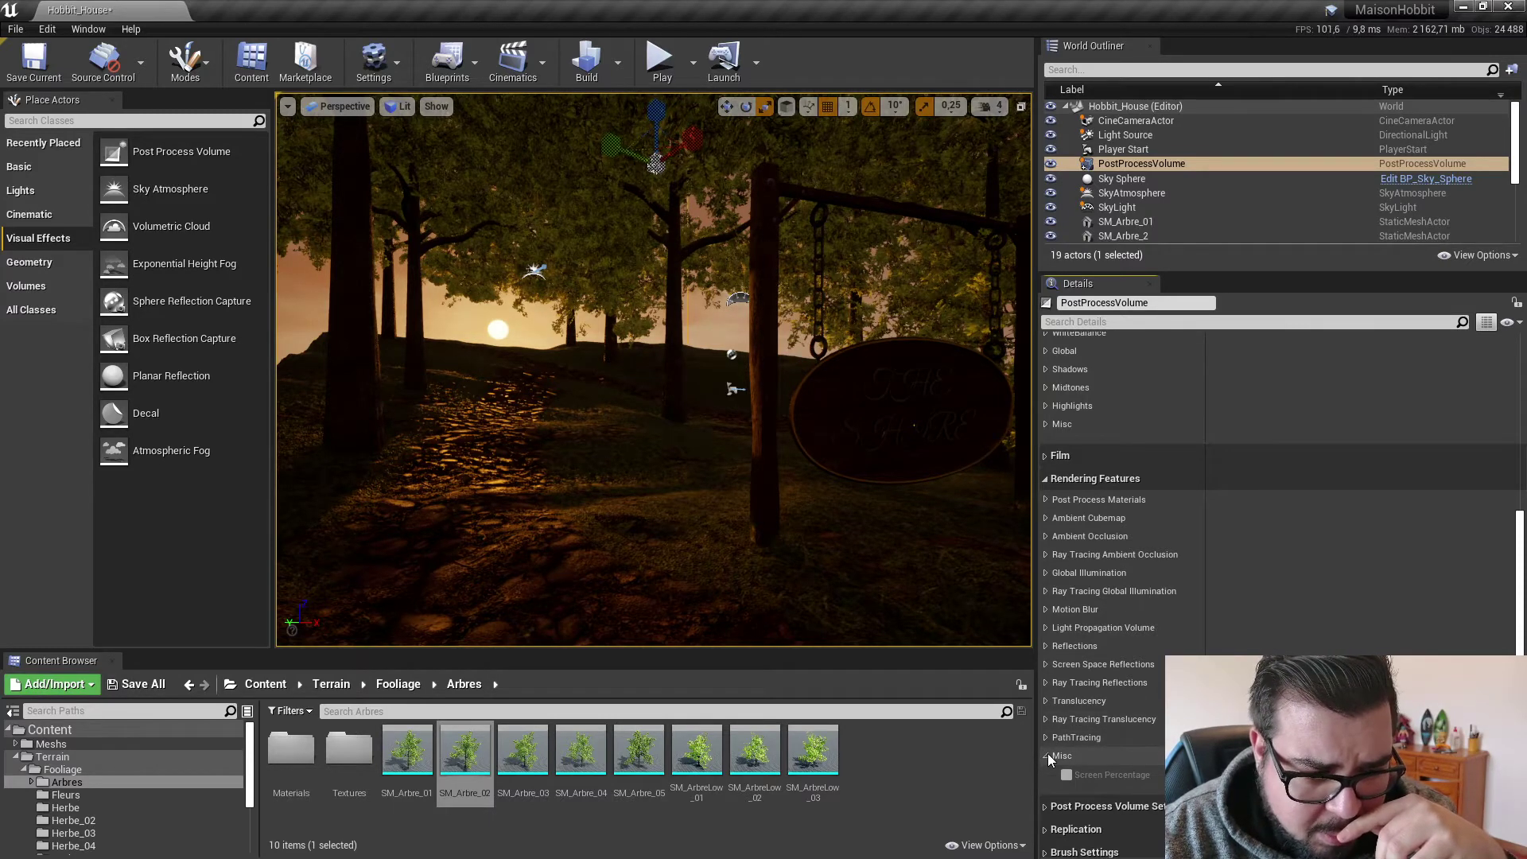
pyautogui.click(1048, 753)
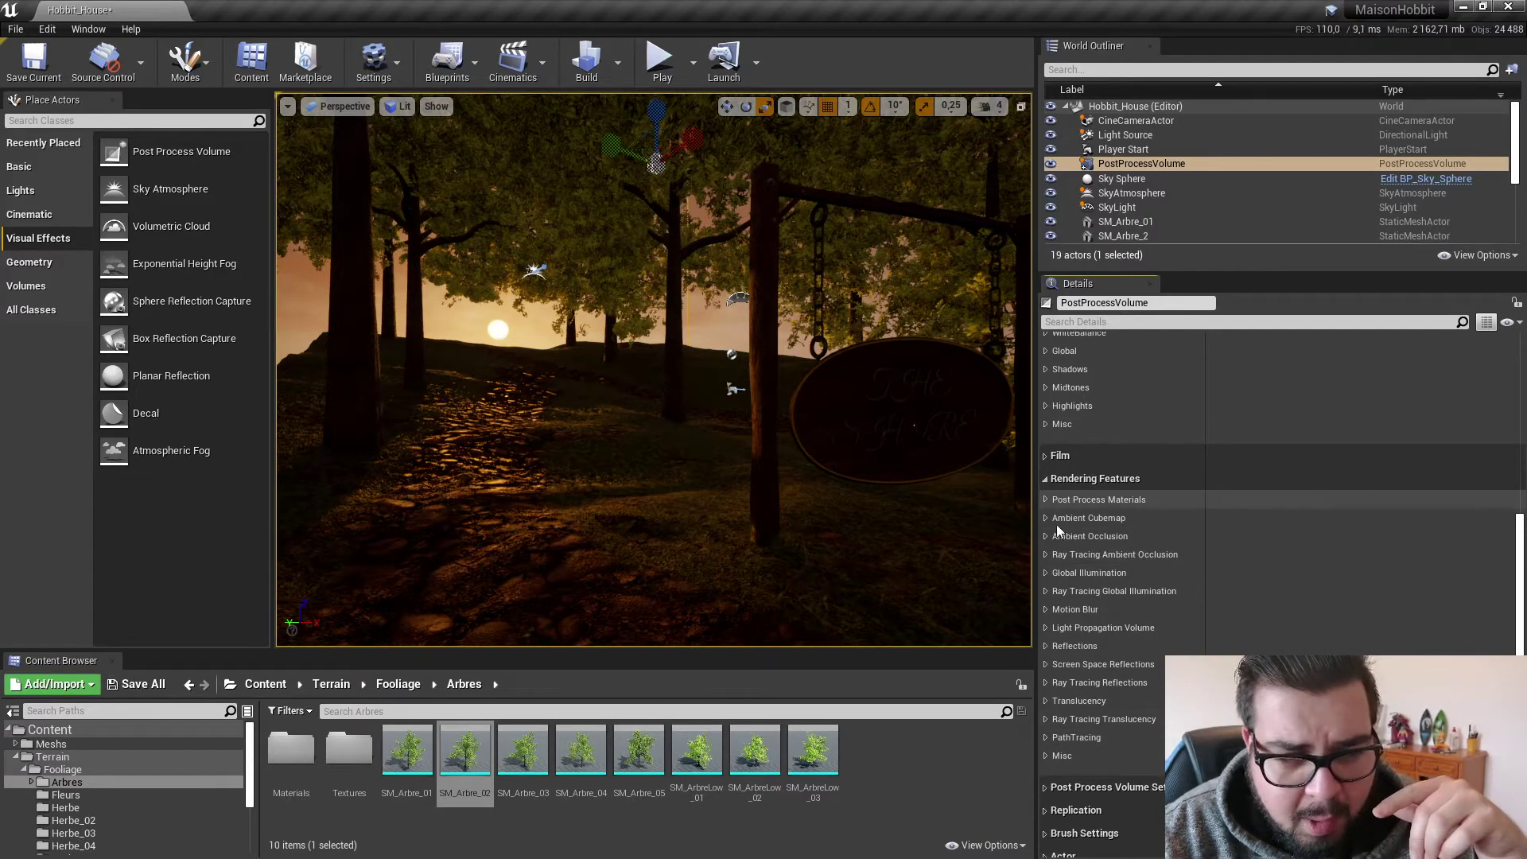
pyautogui.click(1046, 755)
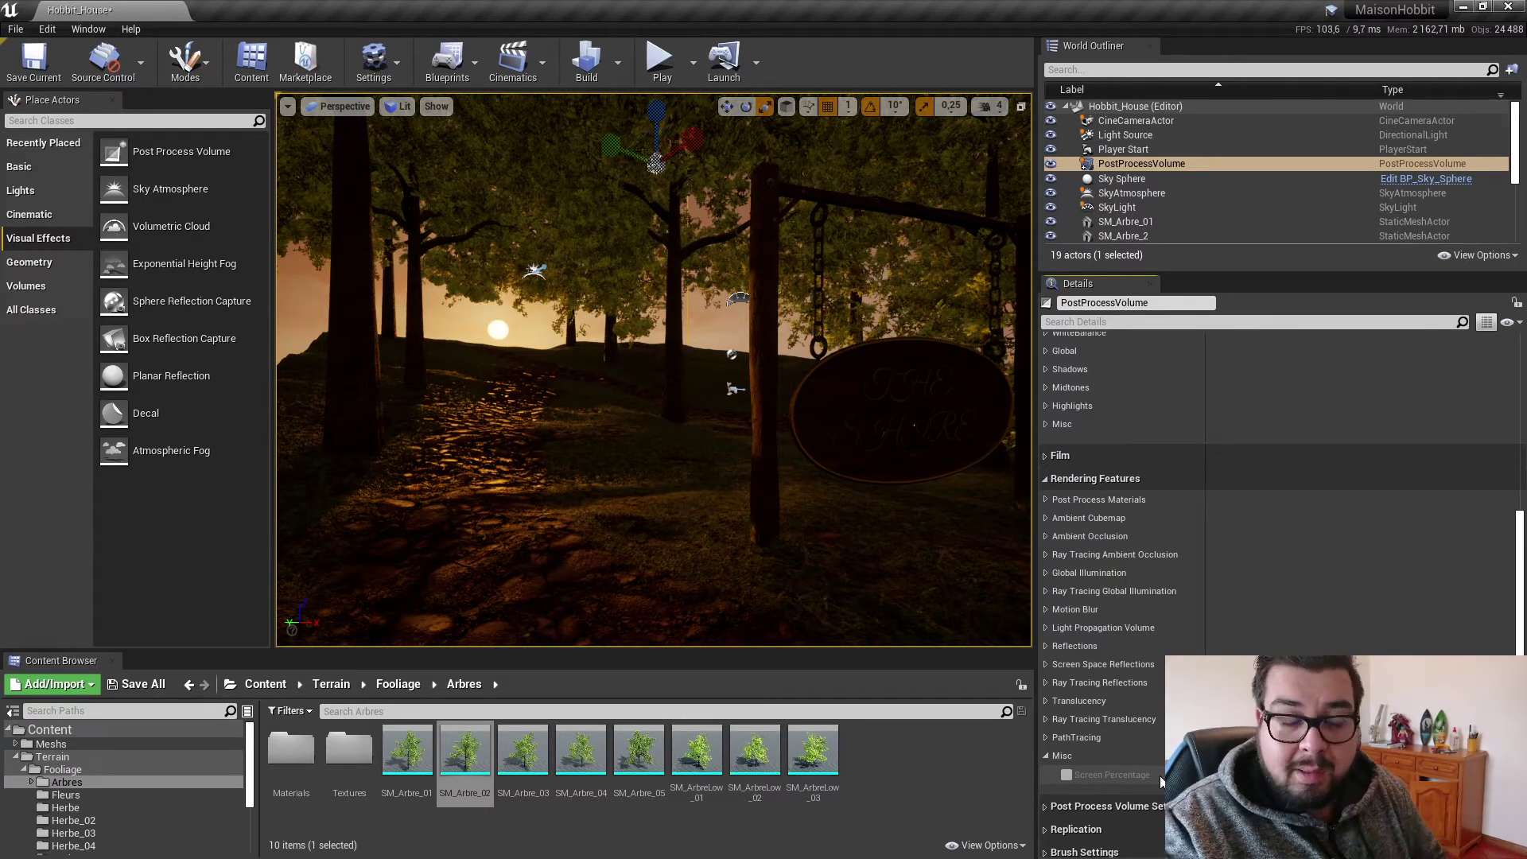
pyautogui.click(1046, 756)
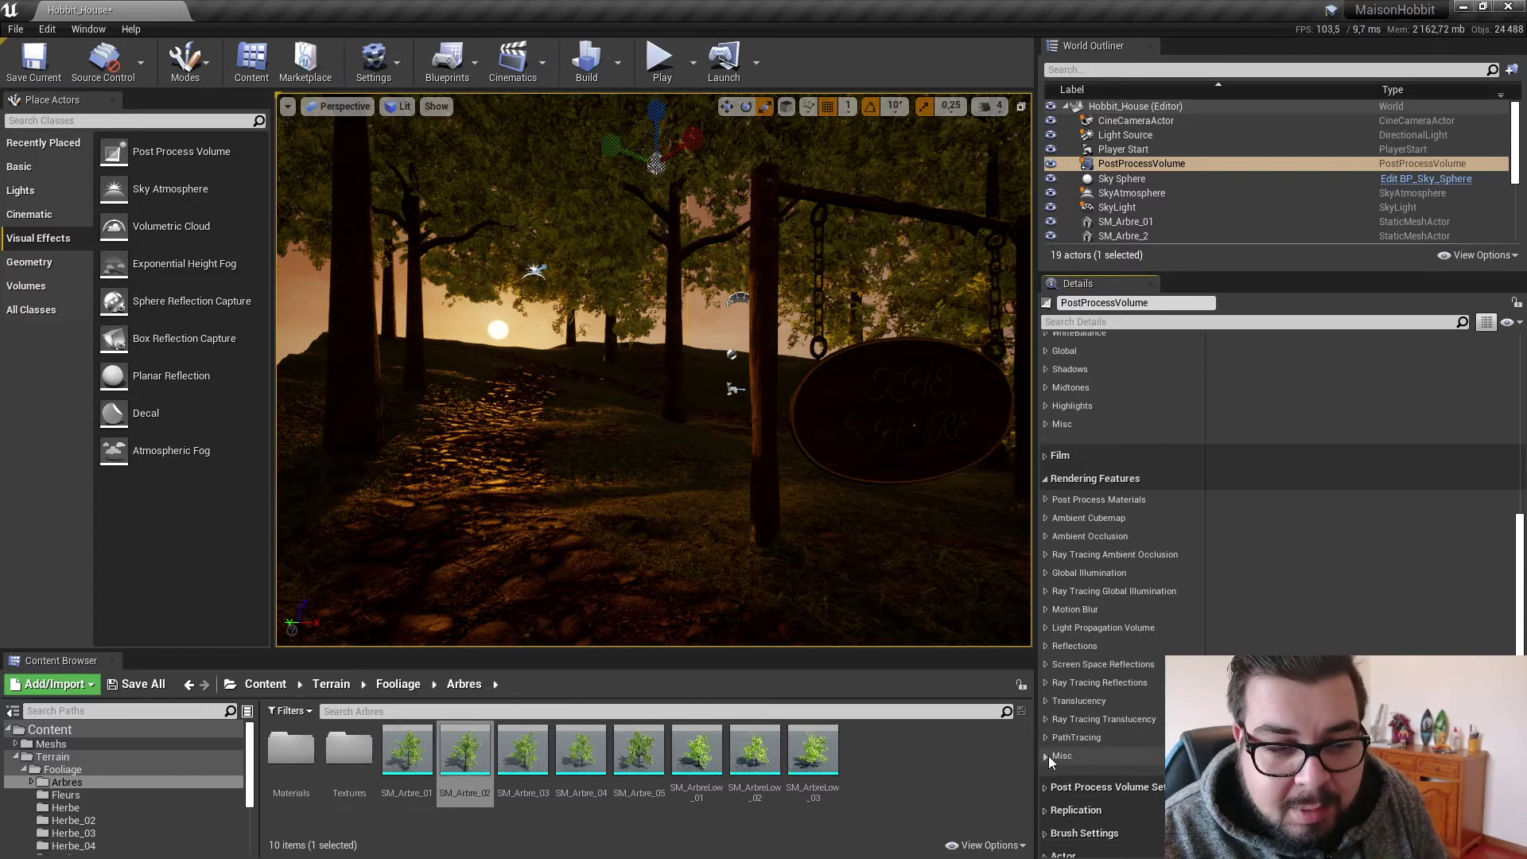
pyautogui.click(1047, 478)
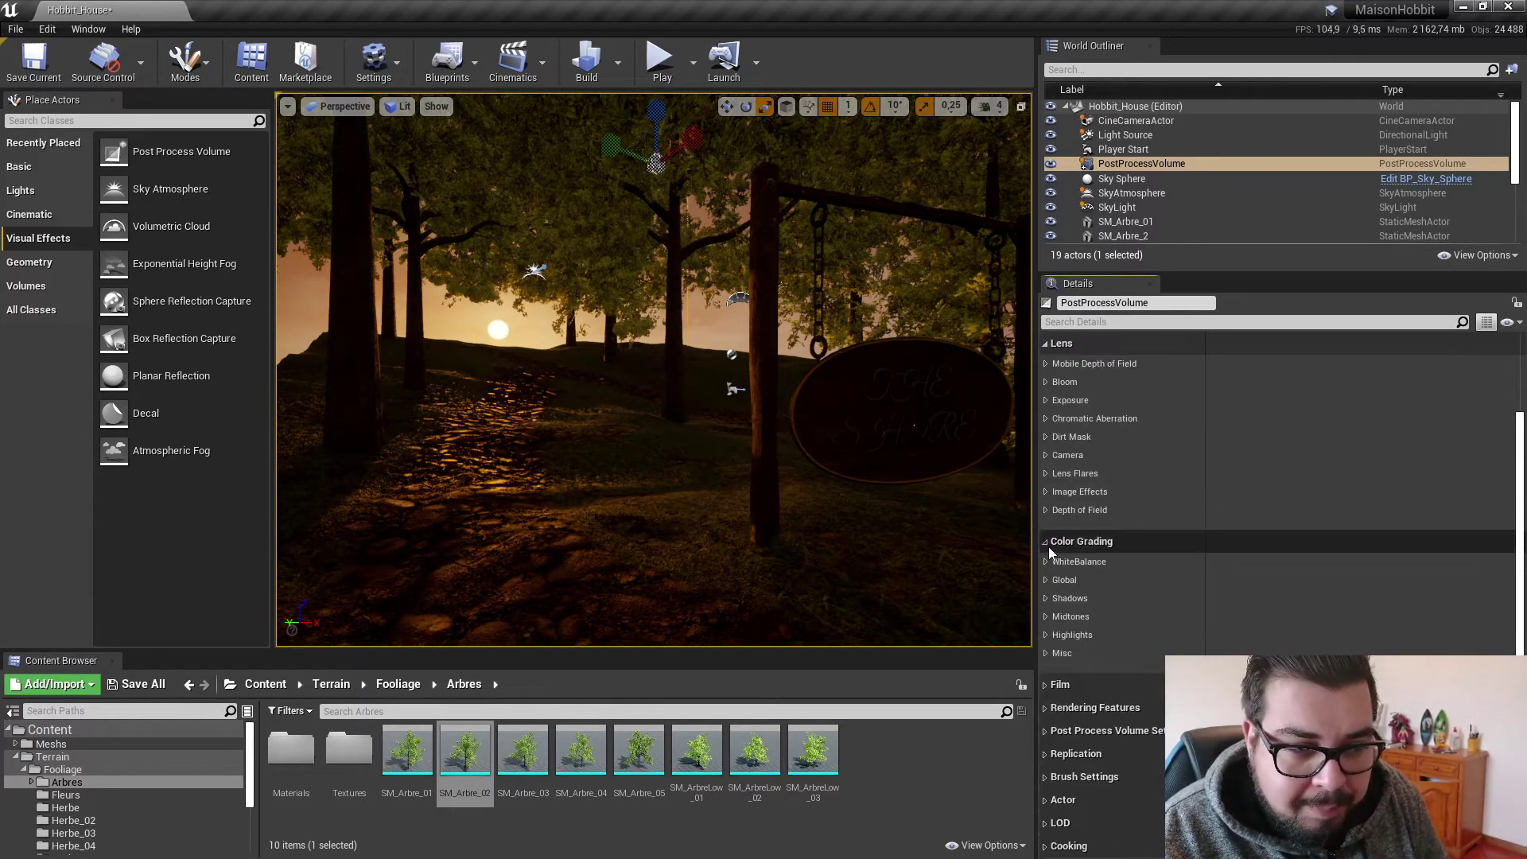
# Expand the Film settings and enable the Slope, Toe, Shoulder, Black clip and White clip overrides.
pyautogui.click(1056, 683)
pyautogui.scroll(-2, 1064, 670)
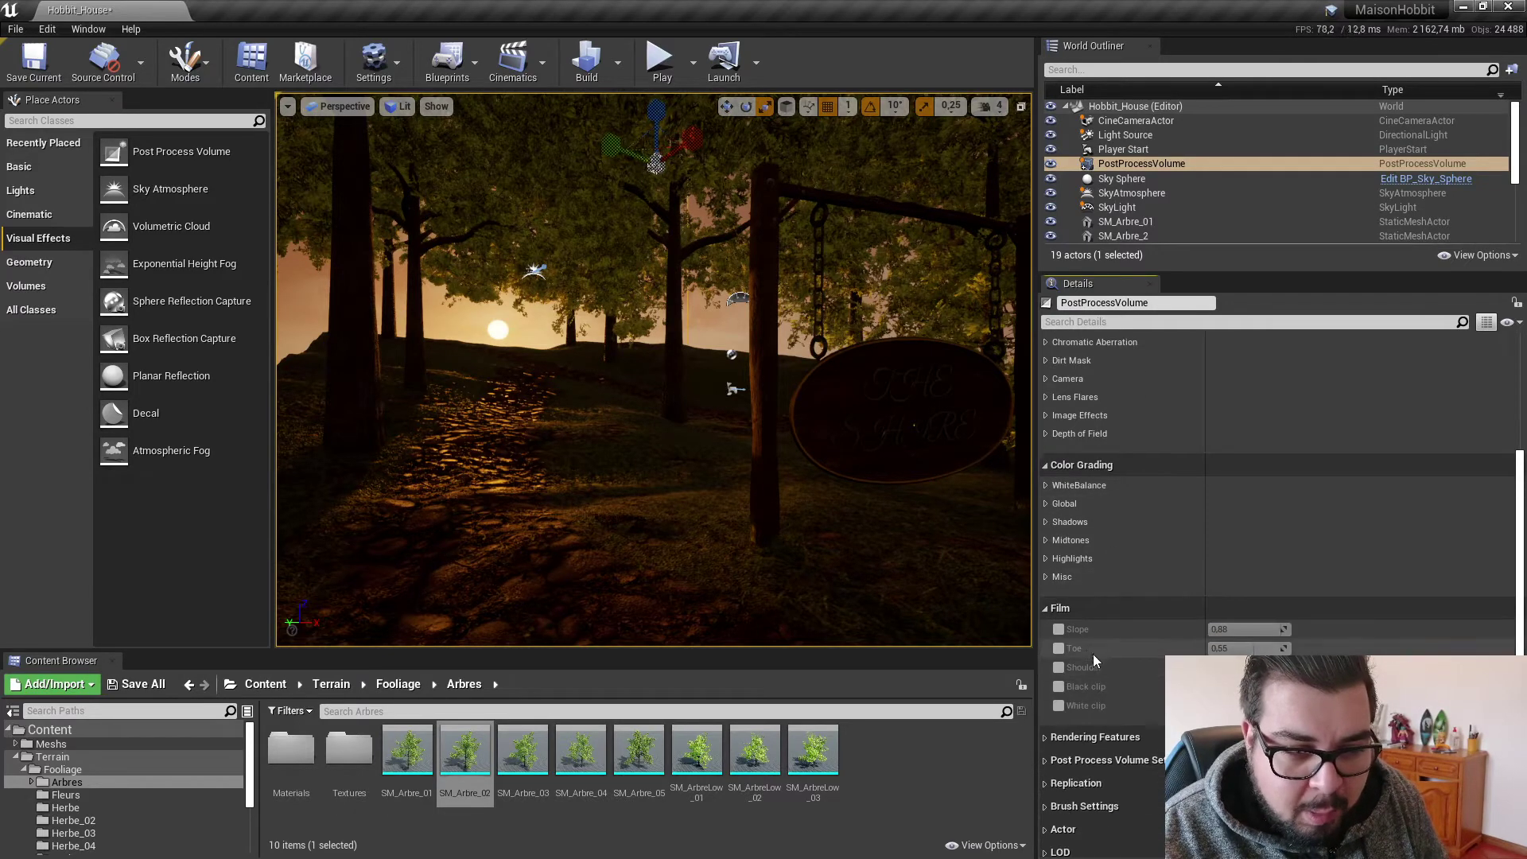
pyautogui.click(1059, 630)
pyautogui.click(1059, 649)
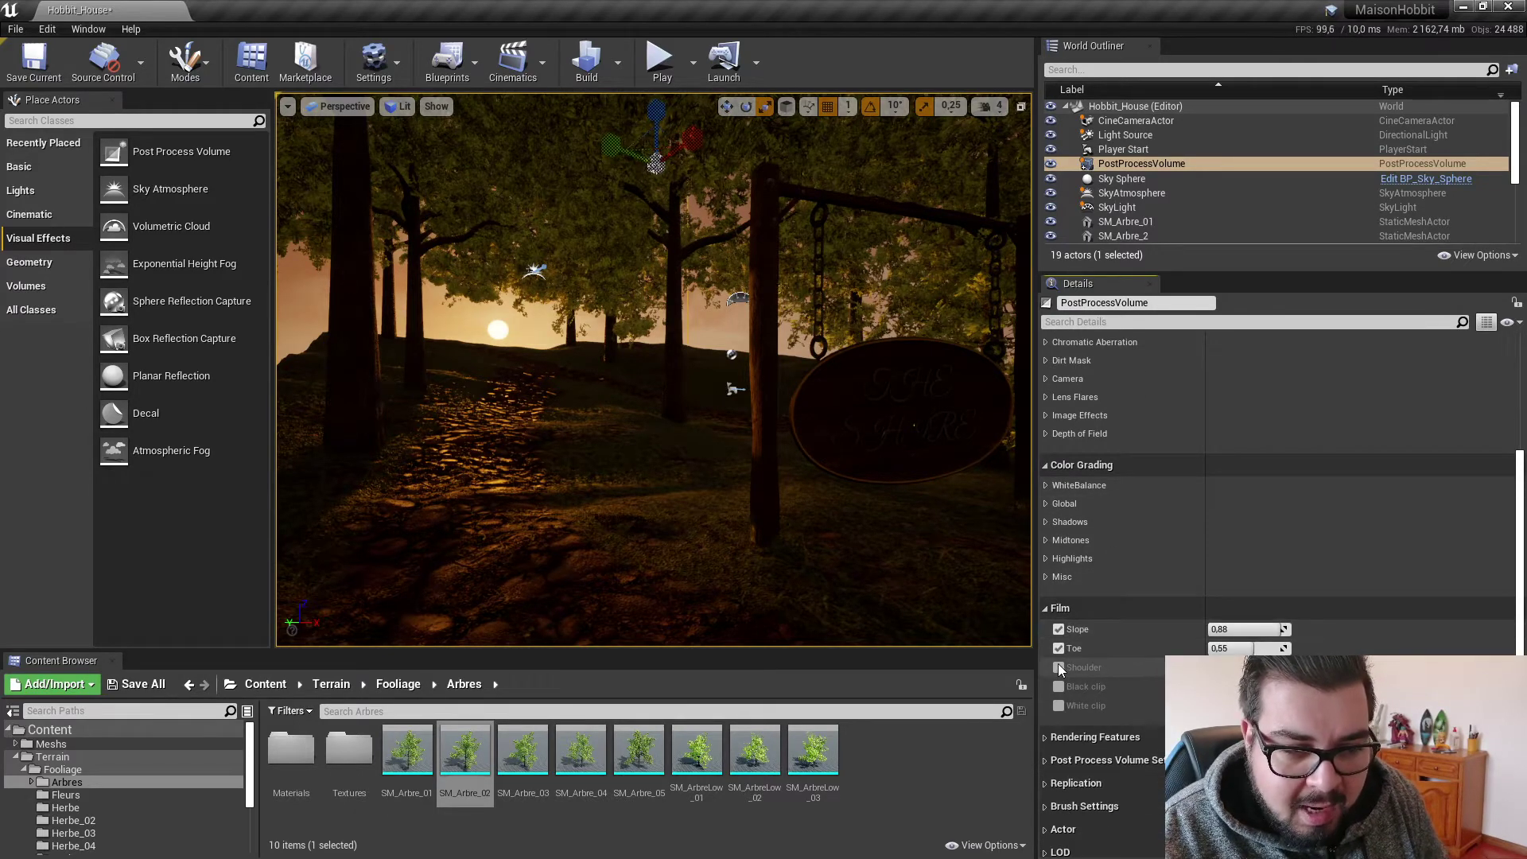
pyautogui.click(1058, 667)
pyautogui.click(1059, 688)
pyautogui.click(1059, 706)
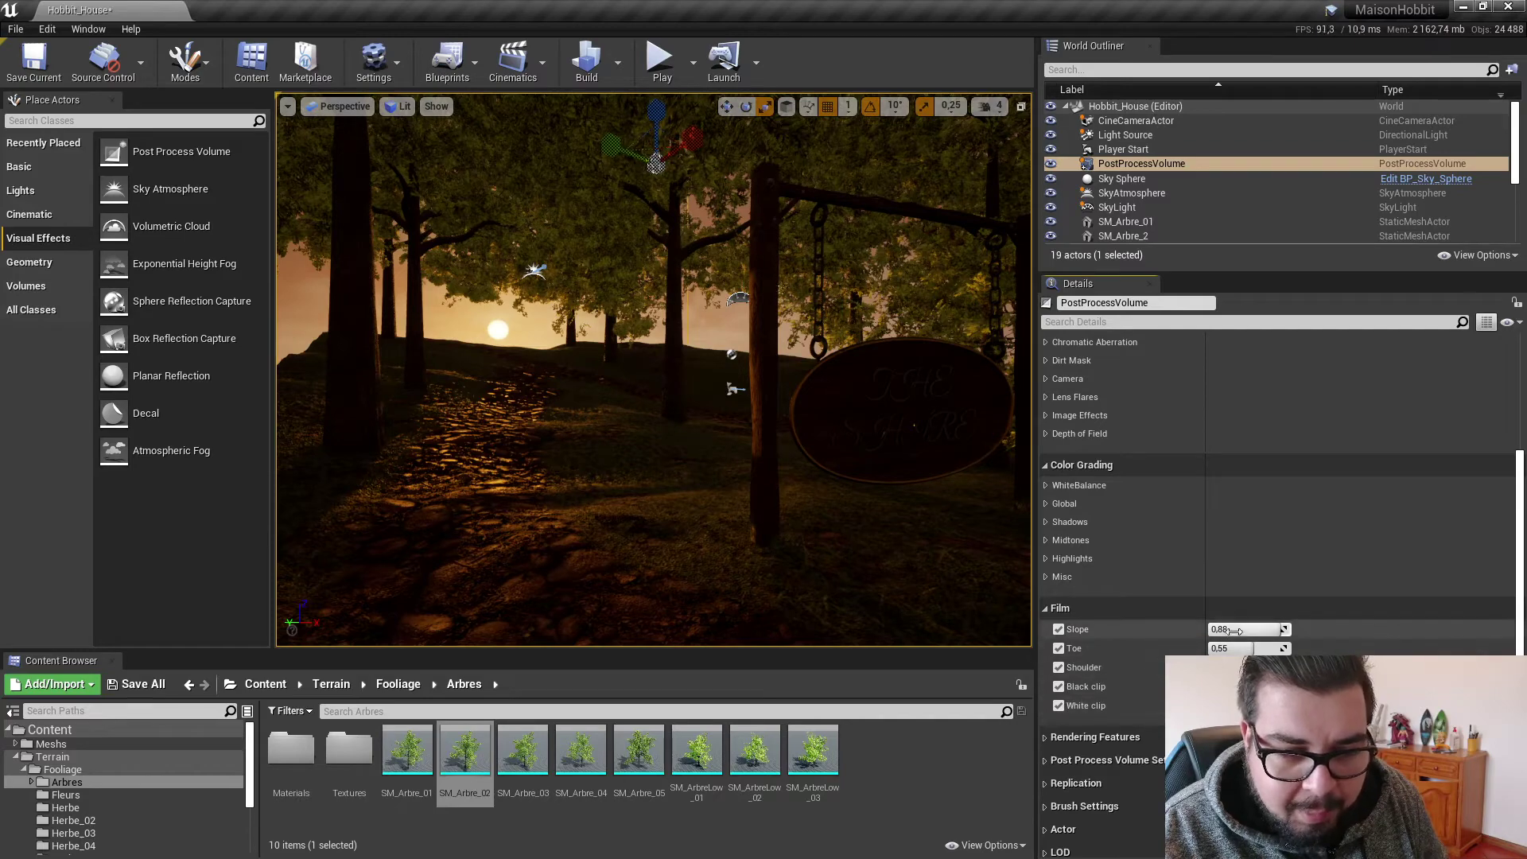
# Set the Film Slope to 0,75 and the Toe to 0,6 for the PostProcessVolume.
pyautogui.moveTo(1270, 630)
pyautogui.mouseDown()
pyautogui.moveTo(1222, 630)
pyautogui.moveTo(1273, 630)
pyautogui.moveTo(1240, 630)
pyautogui.mouseUp()
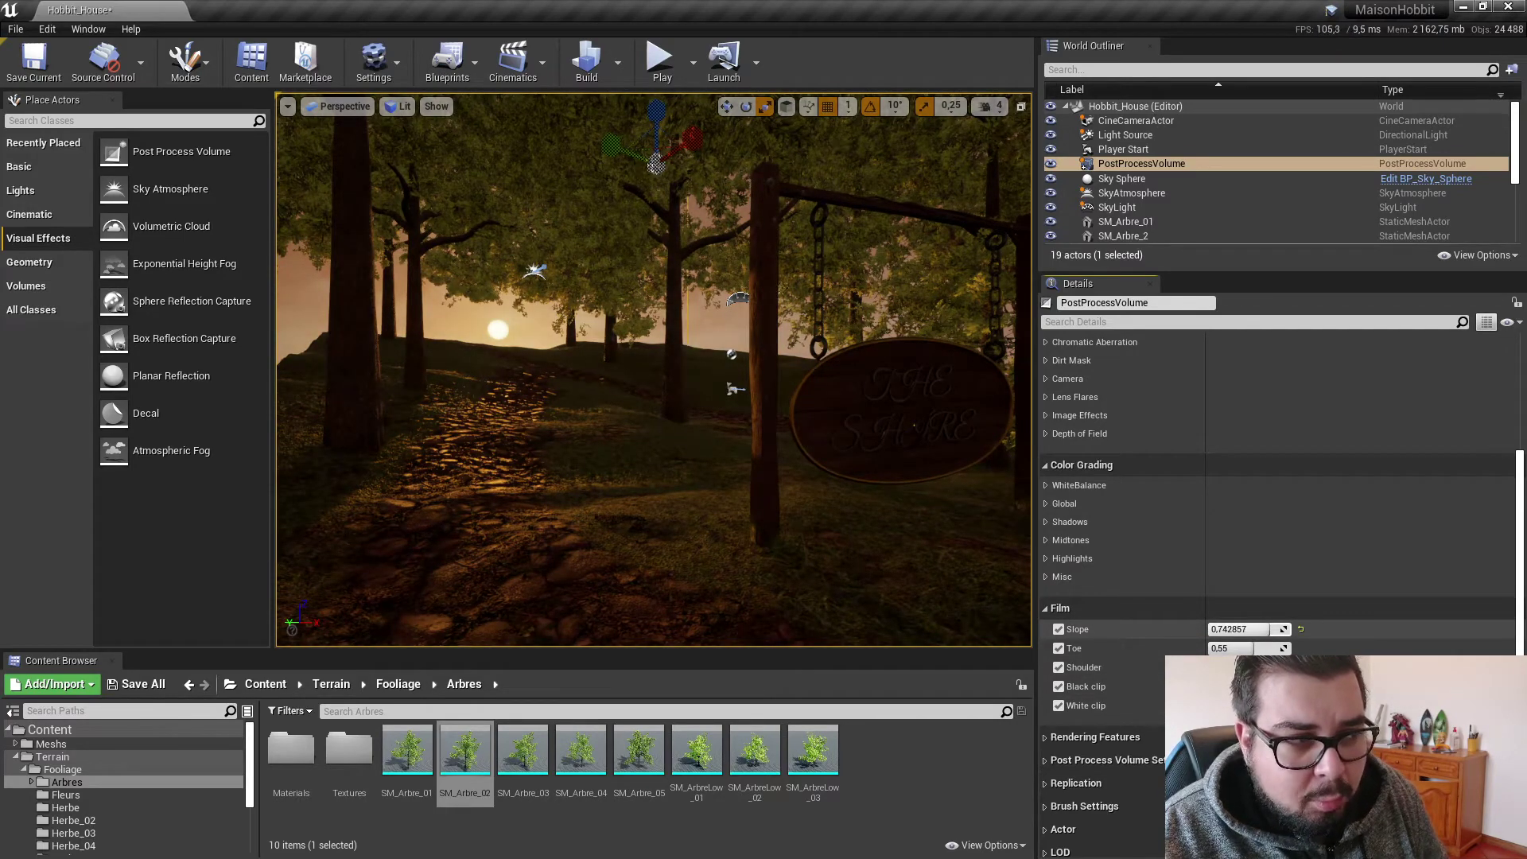
pyautogui.click(1251, 630)
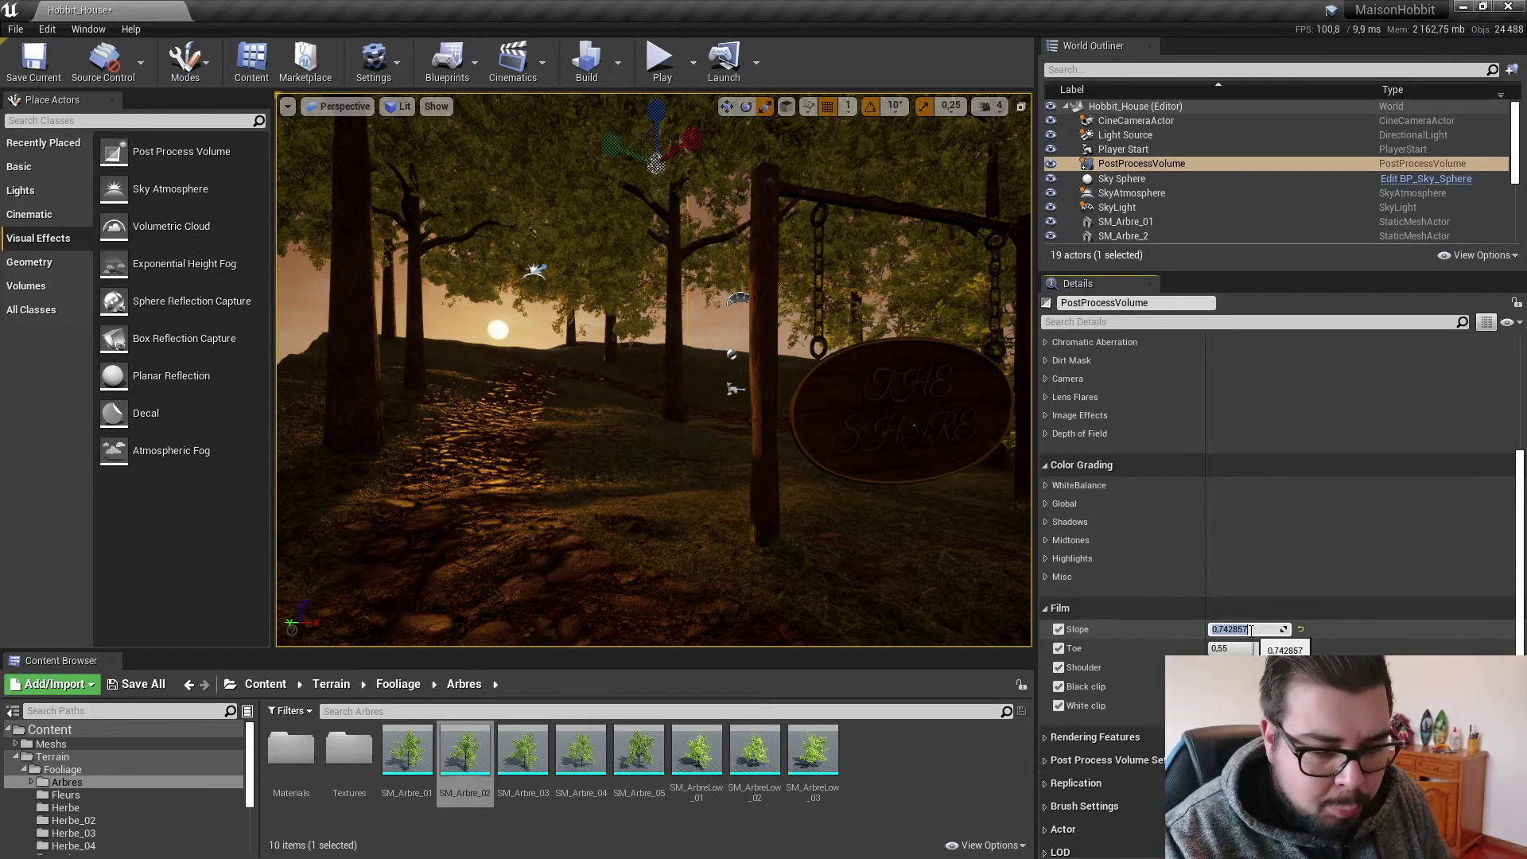
pyautogui.write('0,75')
pyautogui.press('Return')
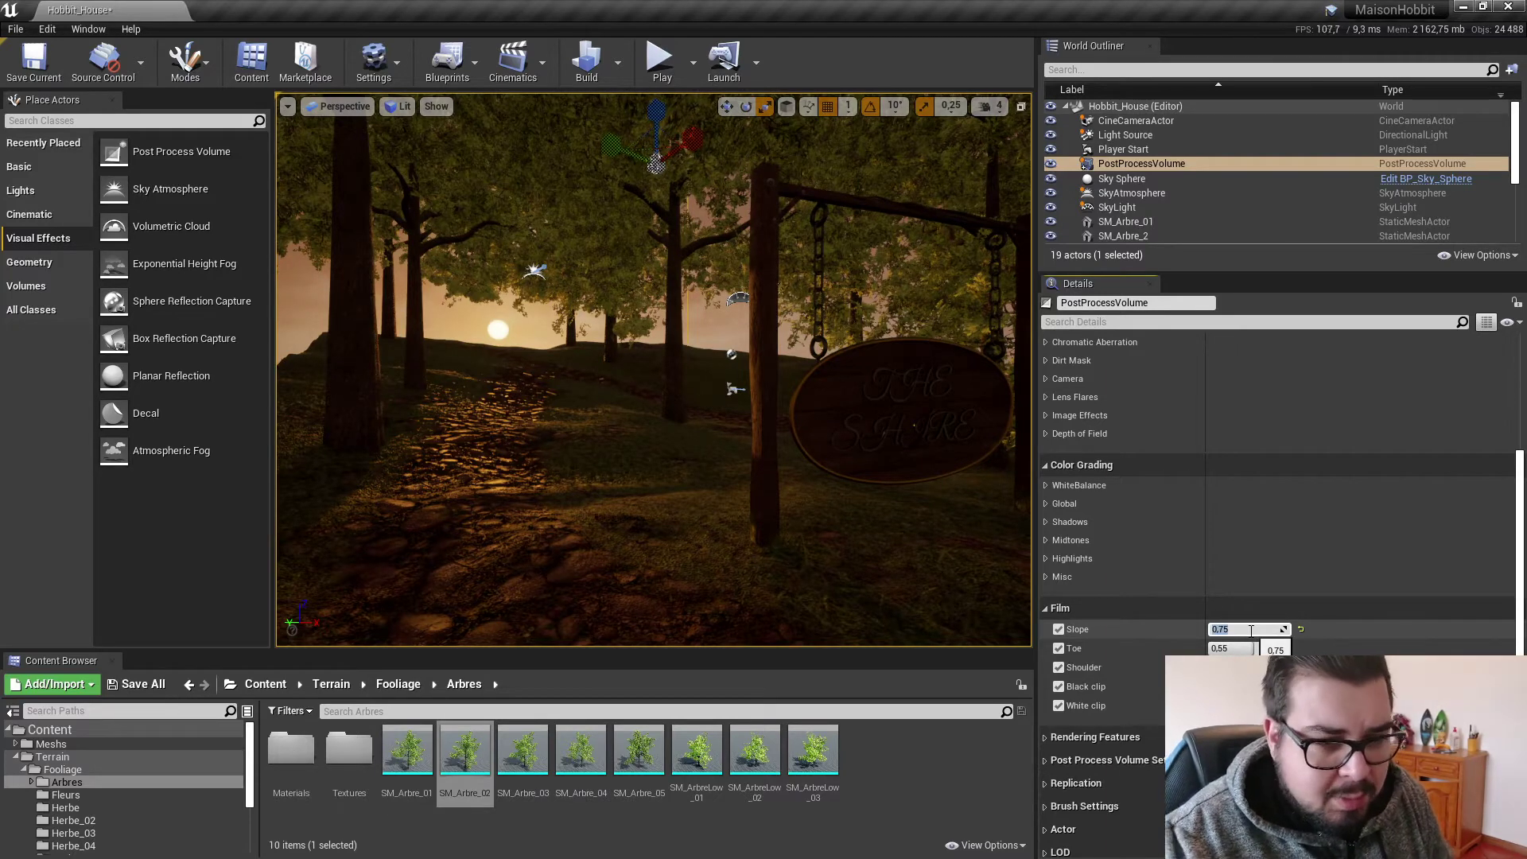
pyautogui.moveTo(1245, 649); pyautogui.dragTo(1262, 649)
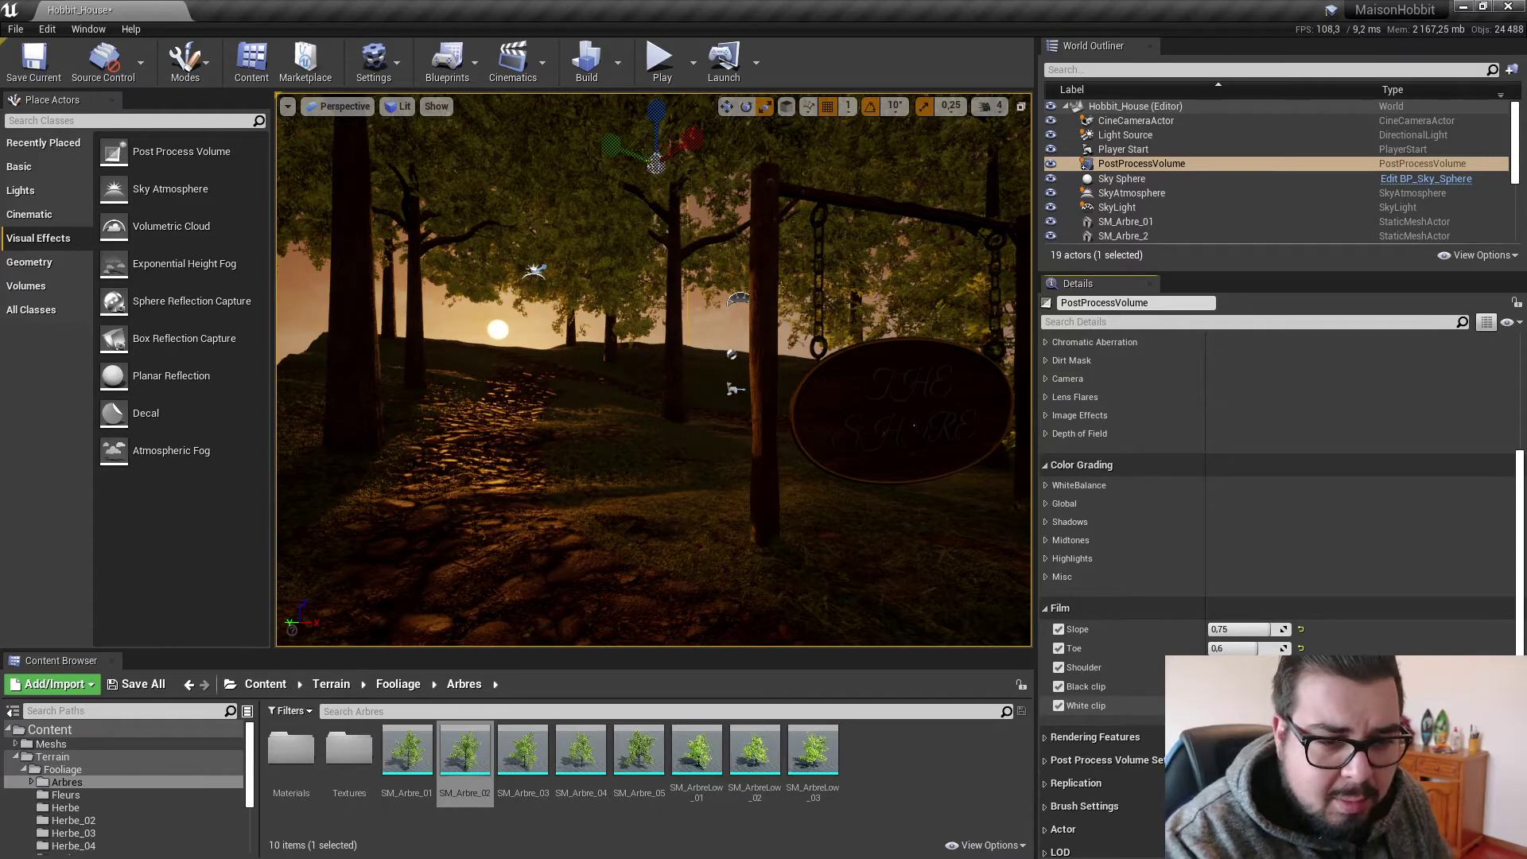
# Collapse Film, enable the Temp override under WhiteBalance and try a temperature of 8000.
pyautogui.click(1046, 607)
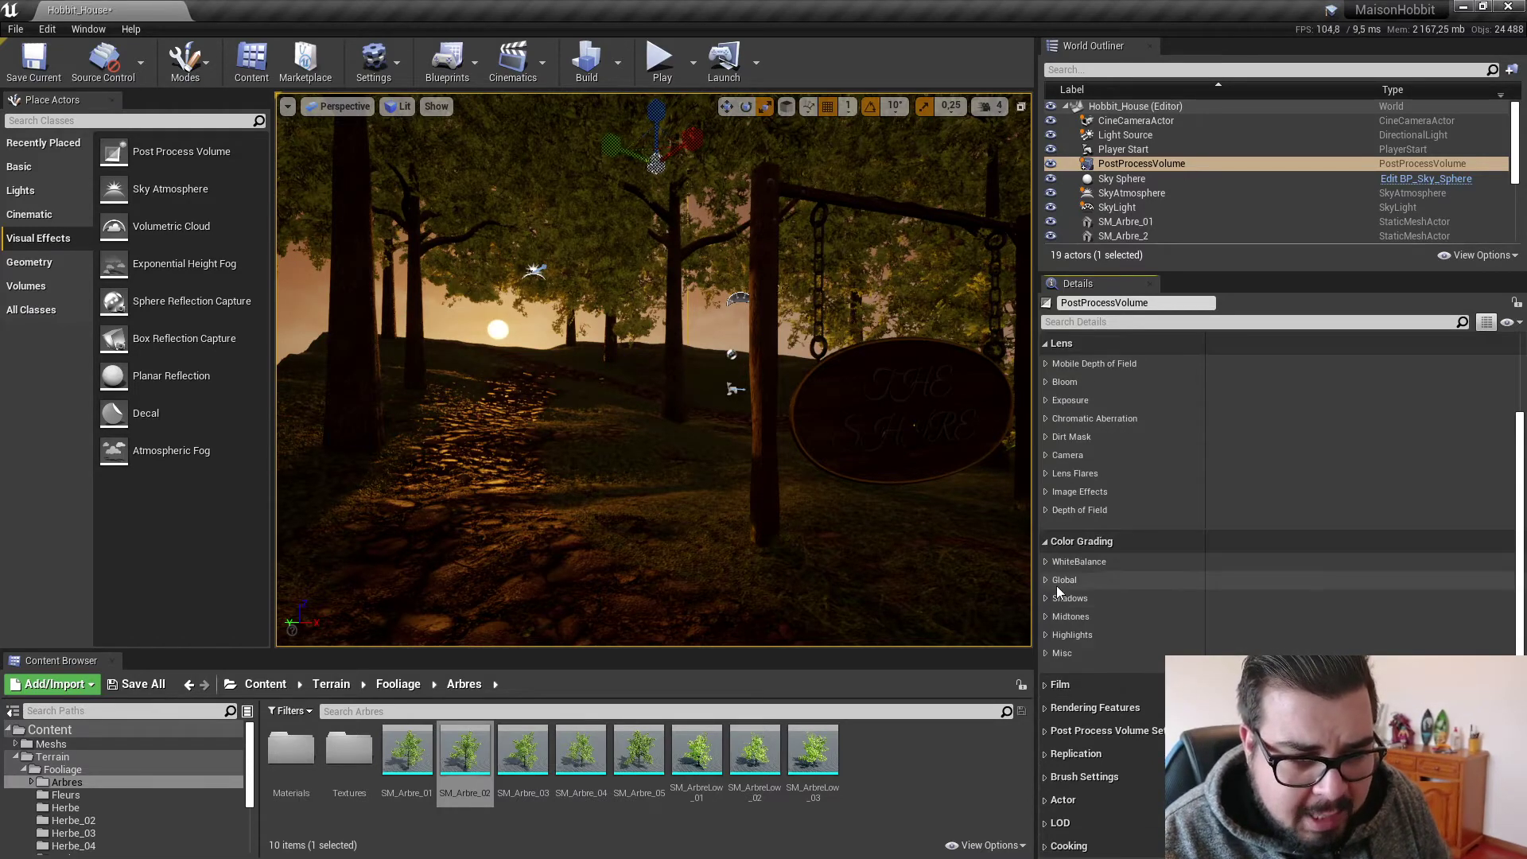
pyautogui.click(1045, 562)
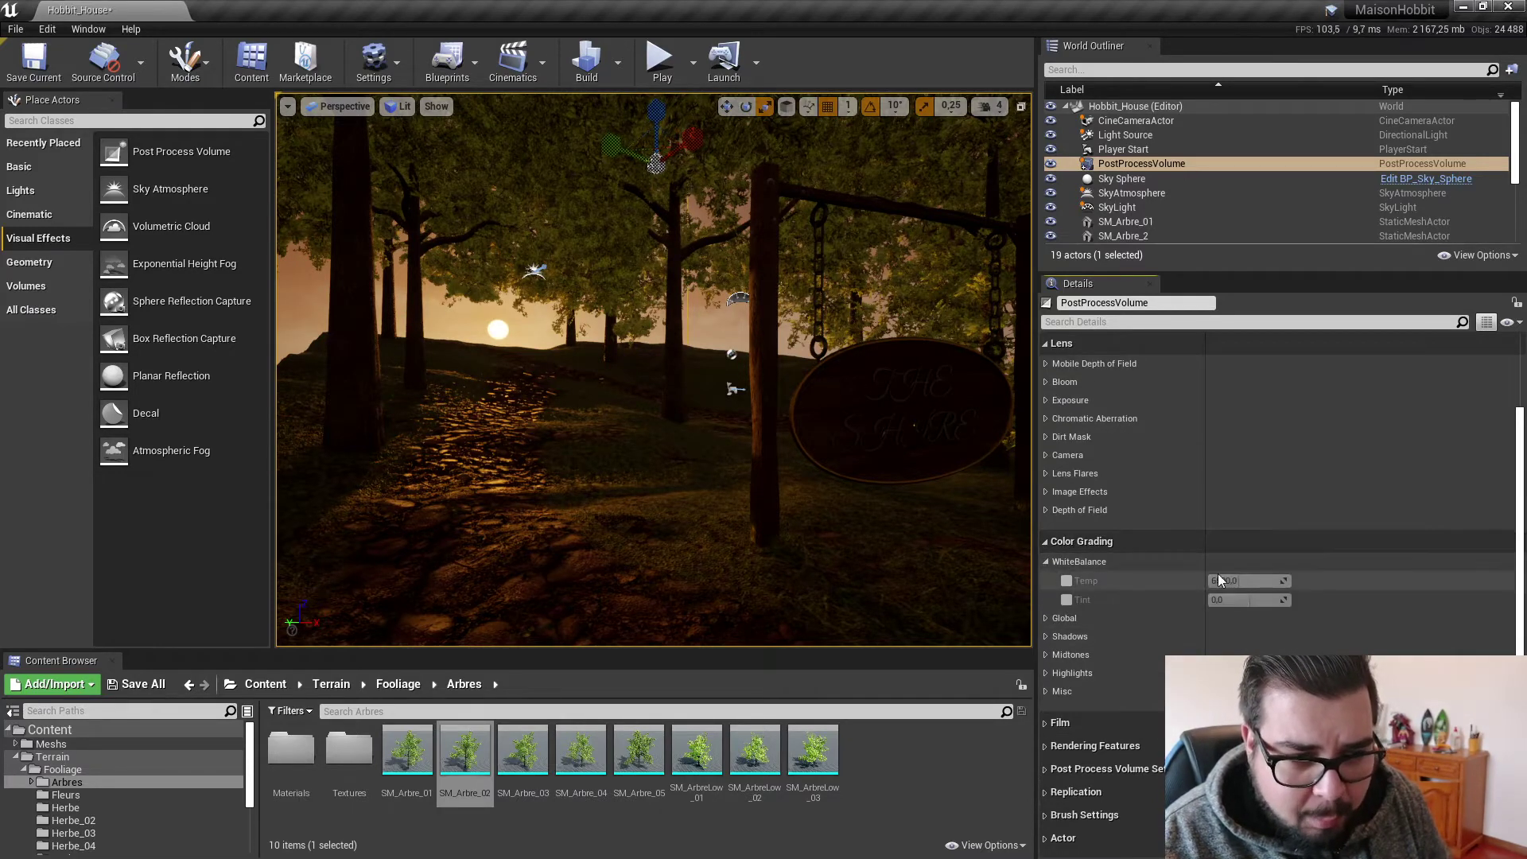
pyautogui.click(1066, 581)
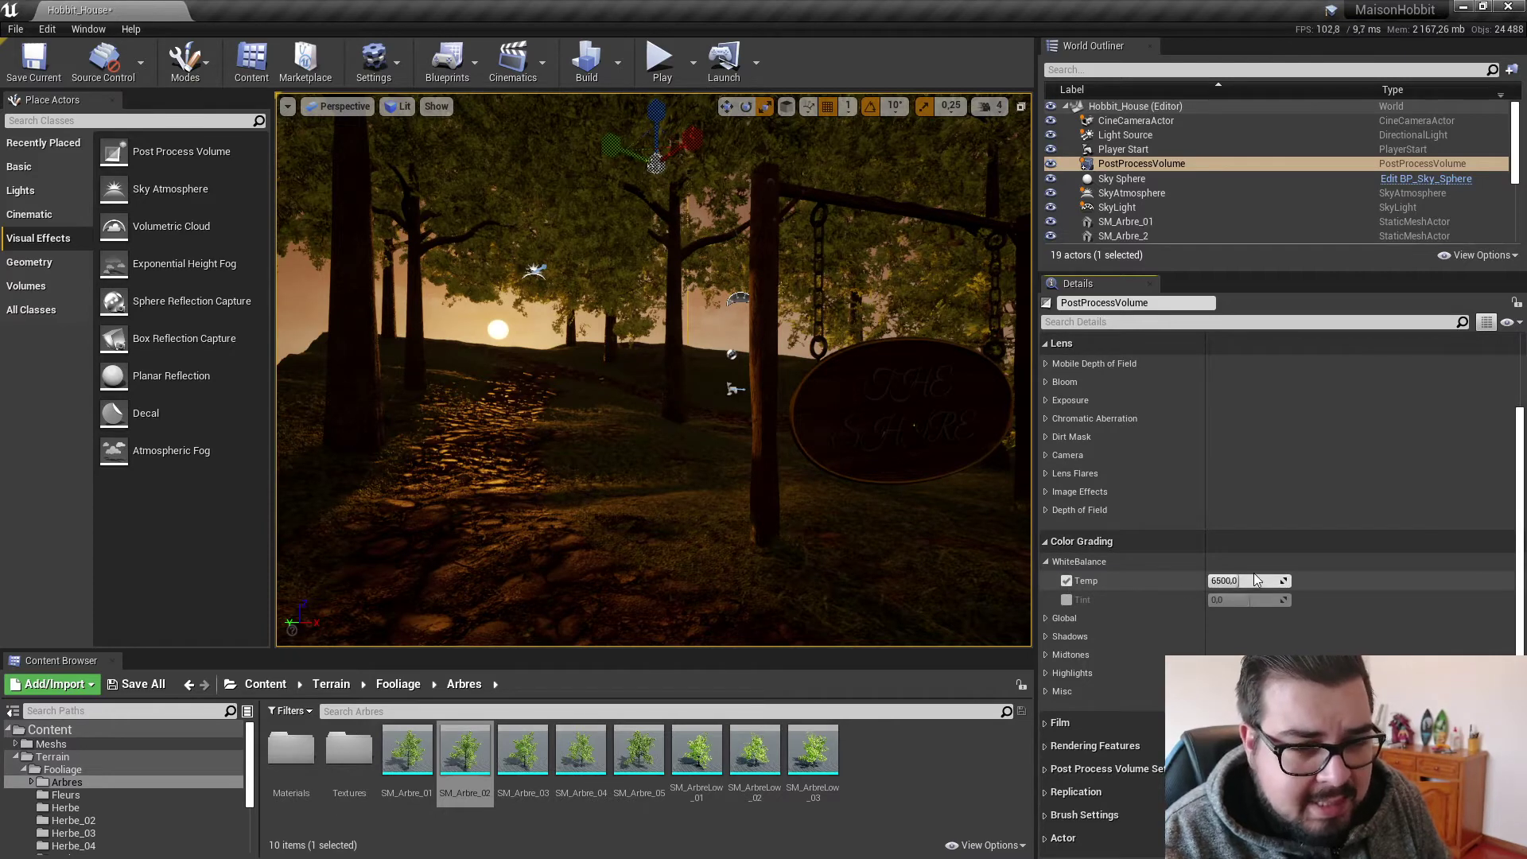
pyautogui.click(1224, 582)
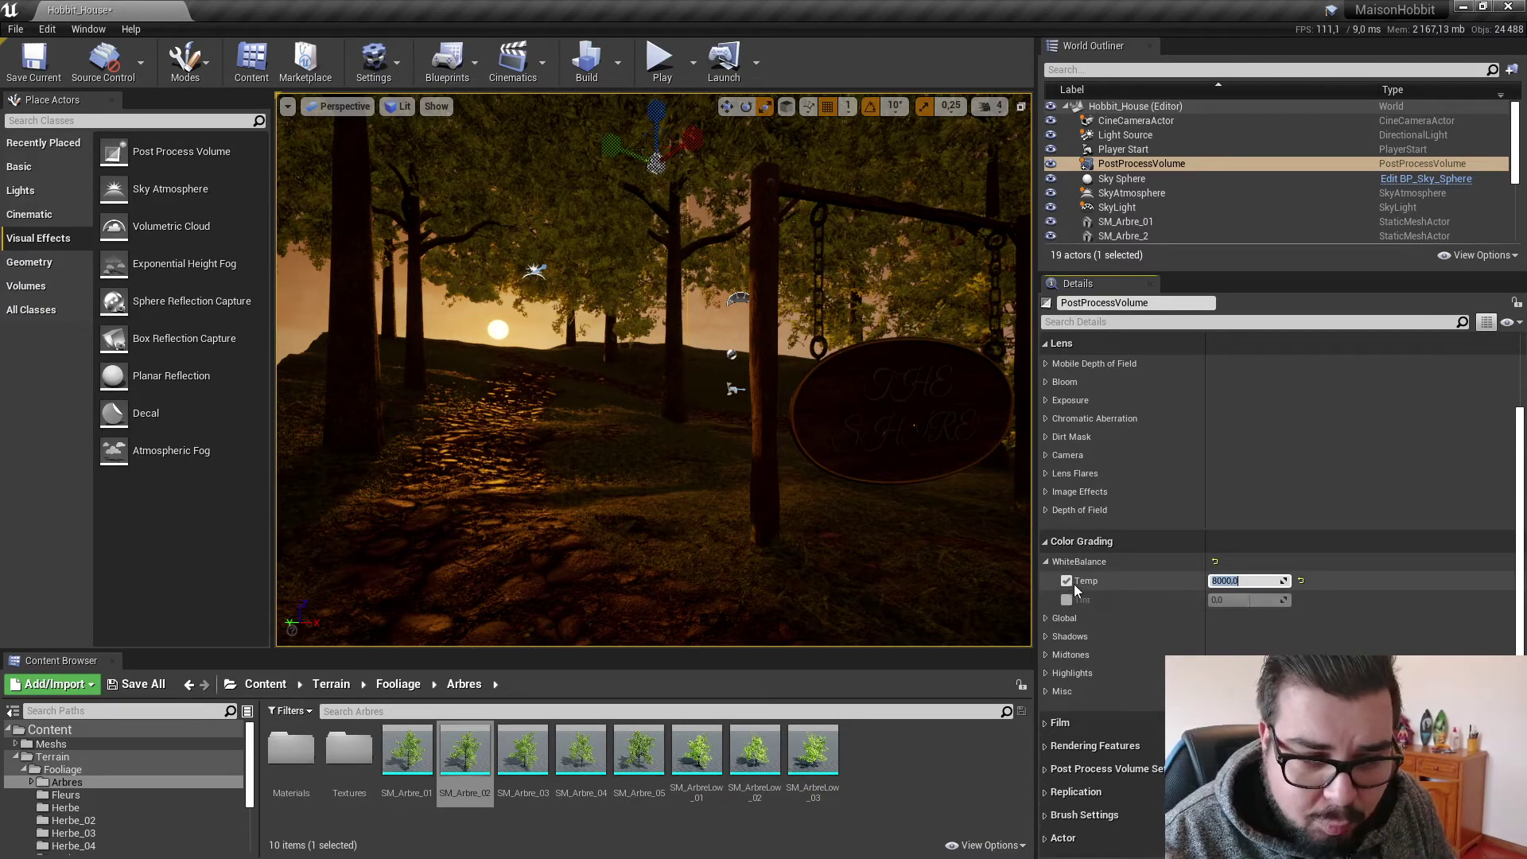
pyautogui.click(1047, 560)
# Try the Saturation override in the Global color grading group, look at its color wheel and switch it off again.
pyautogui.click(1048, 579)
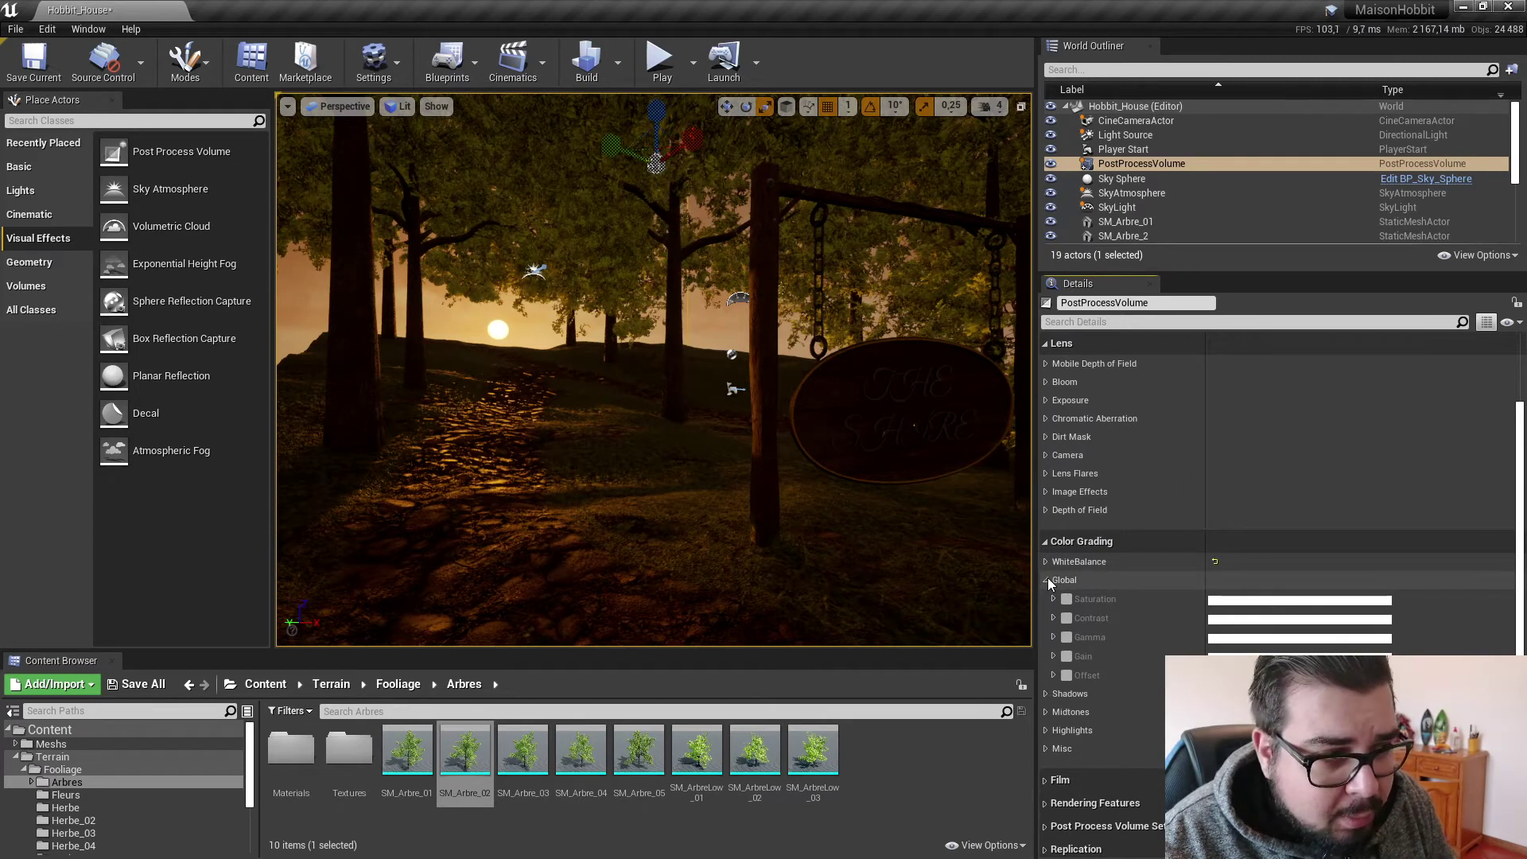
pyautogui.click(1067, 599)
pyautogui.click(1053, 600)
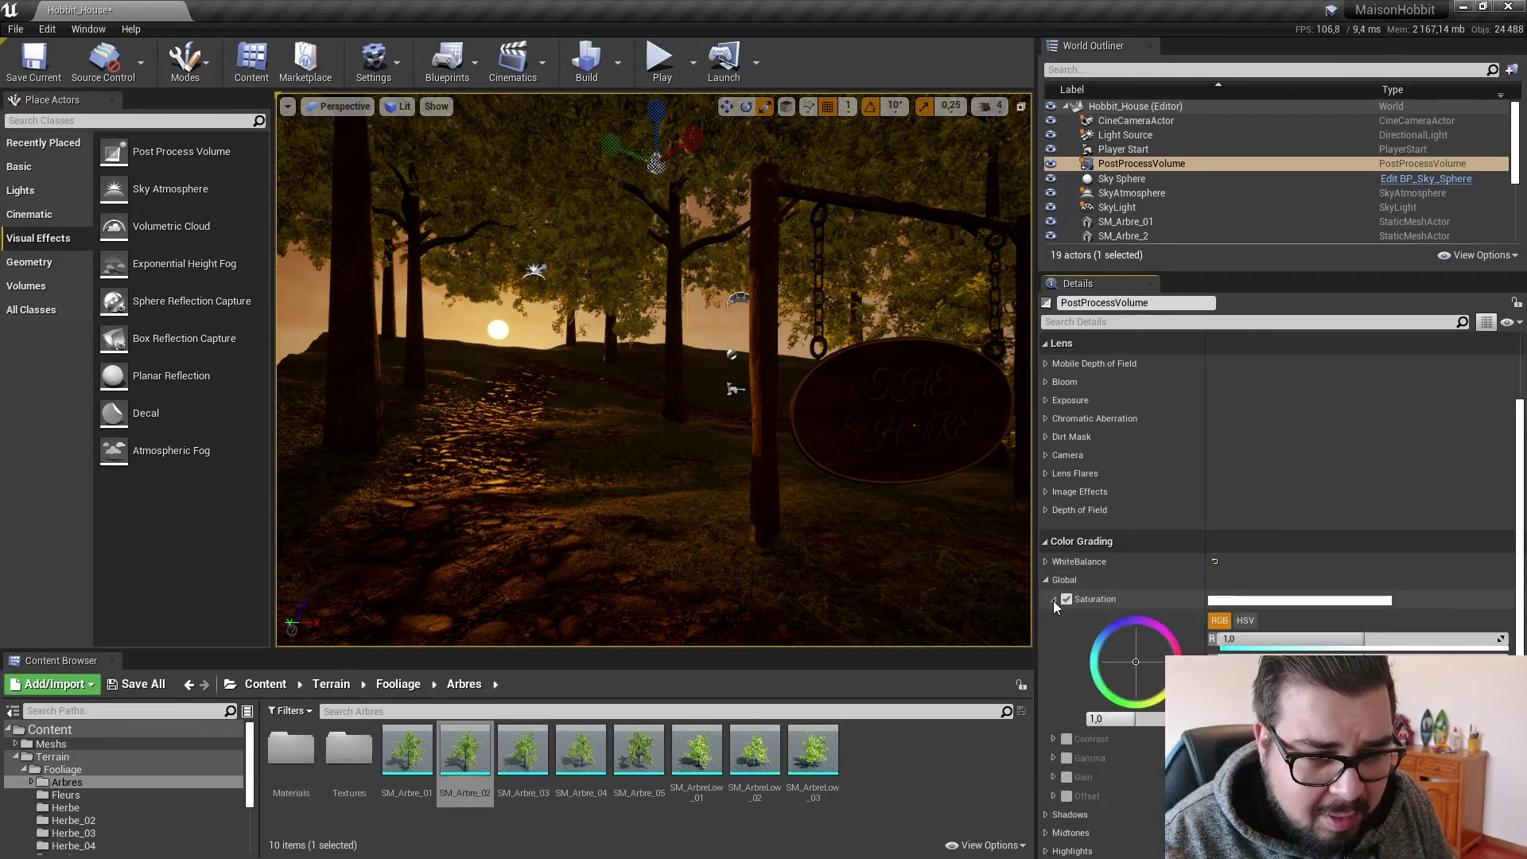
pyautogui.click(1053, 599)
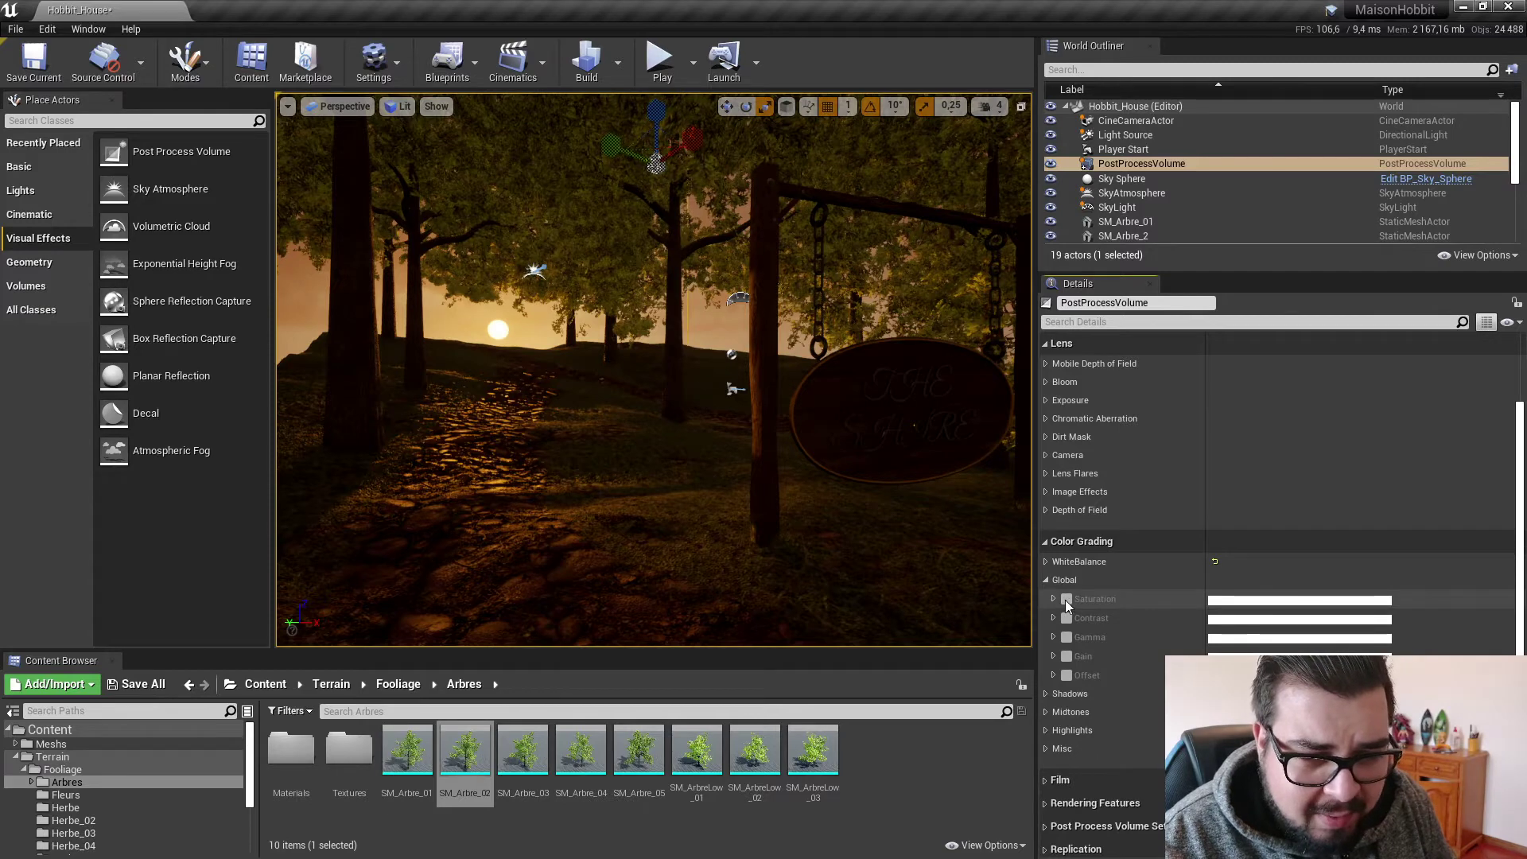
pyautogui.click(1067, 599)
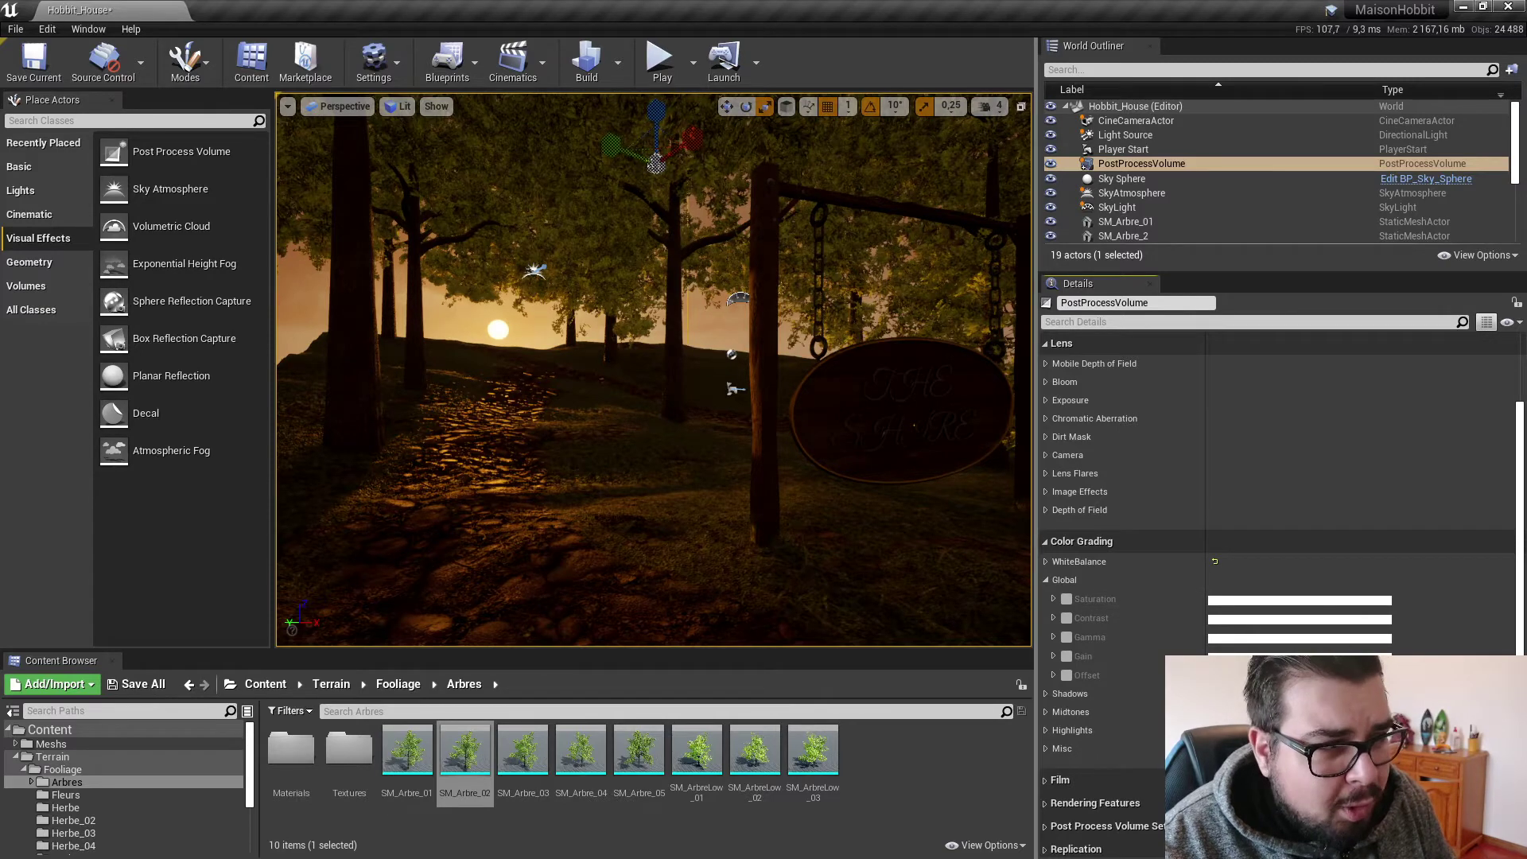
pyautogui.click(1046, 580)
# Examine the options in the Shadows, Midtones, Highlights and Misc color grading groups, collapsing each one.
pyautogui.click(1047, 599)
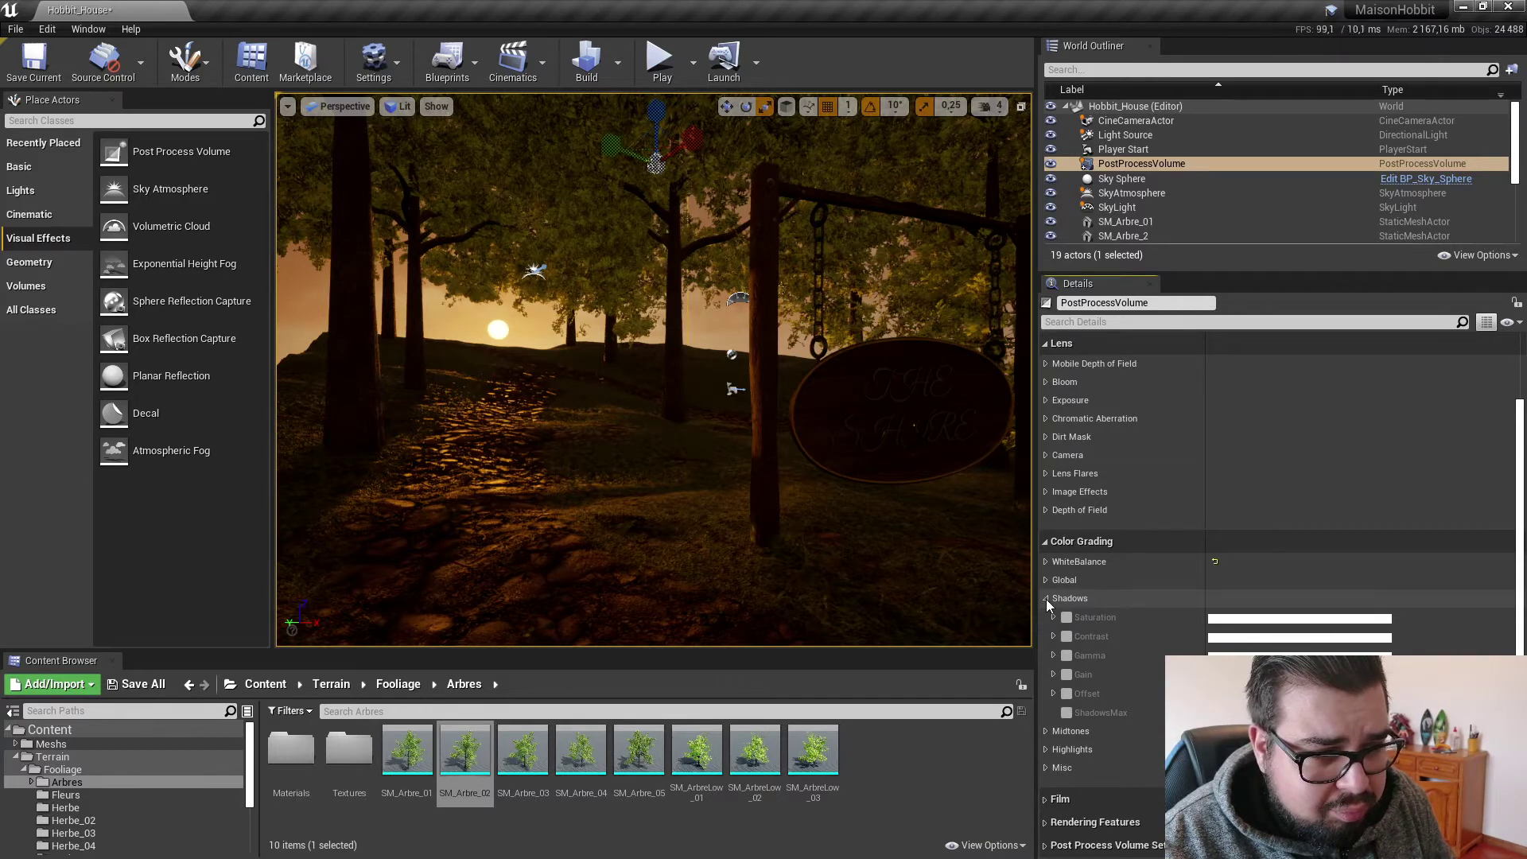
pyautogui.click(1046, 599)
pyautogui.click(1045, 617)
pyautogui.click(1045, 617)
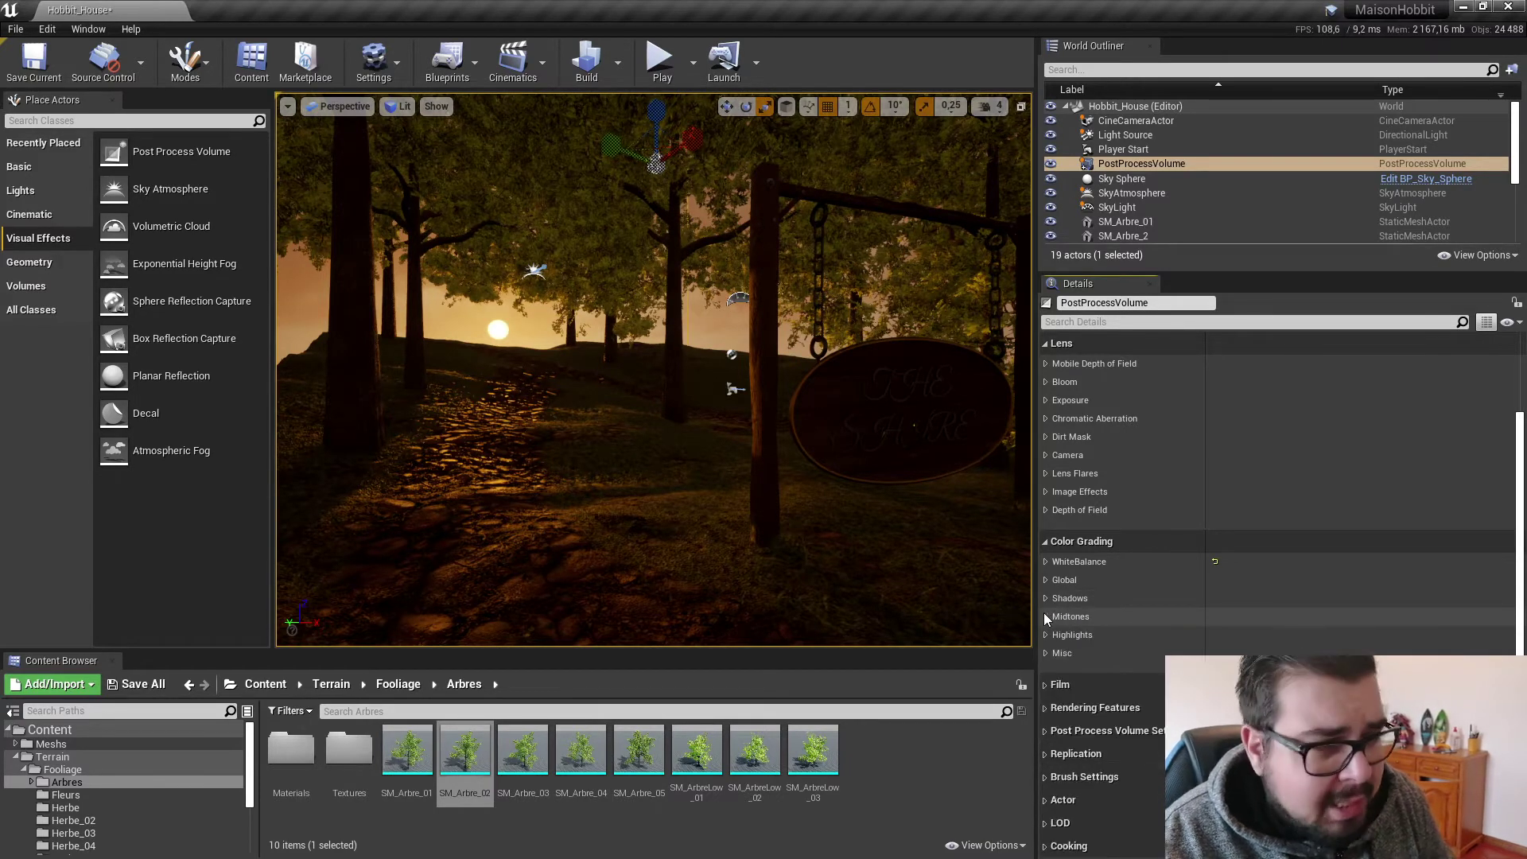
pyautogui.click(1045, 634)
pyautogui.click(1045, 635)
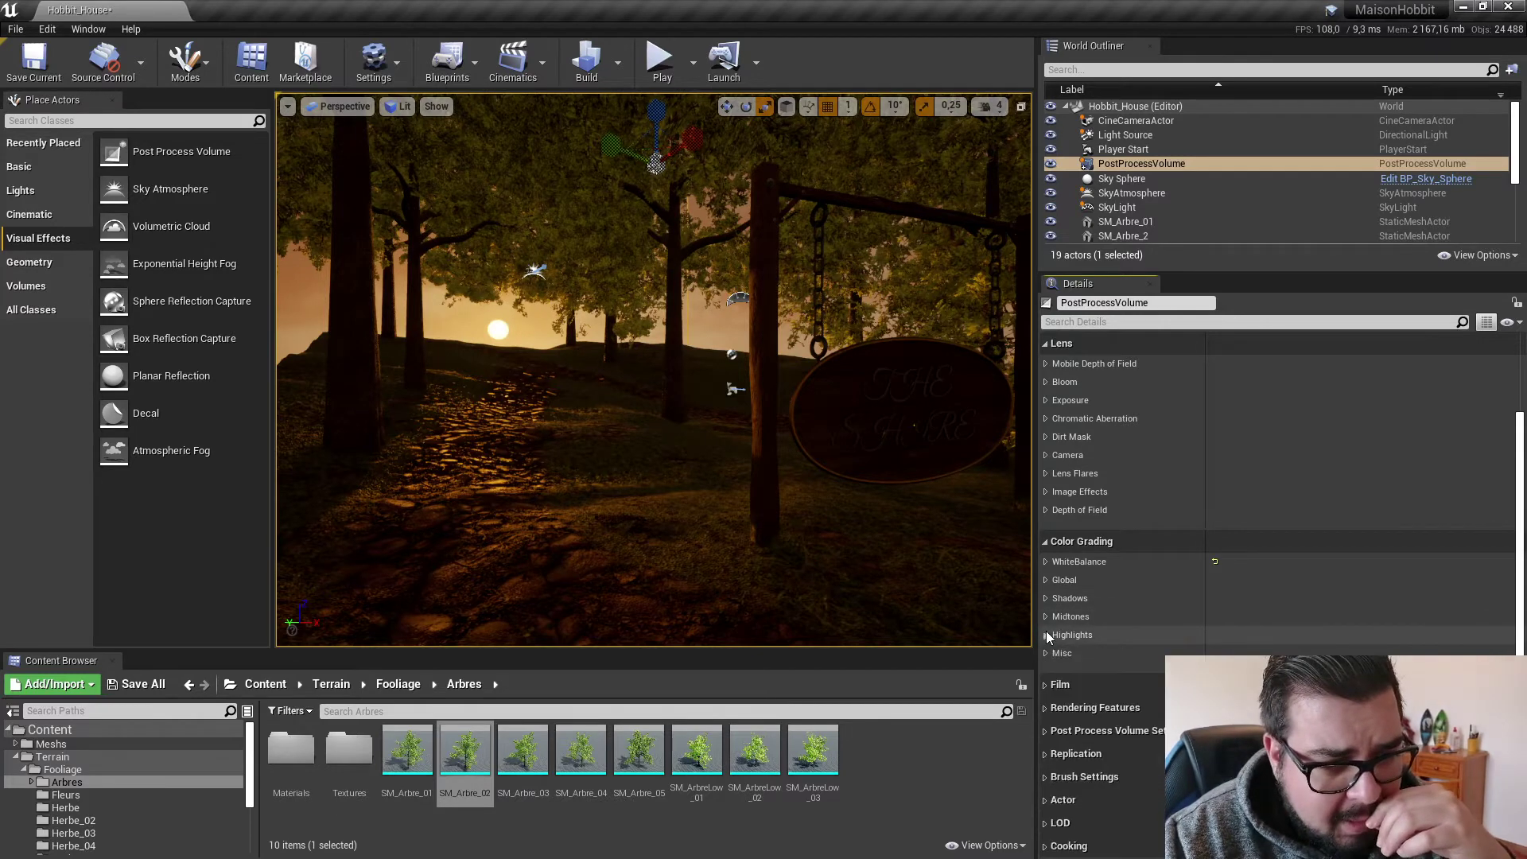
pyautogui.click(1047, 653)
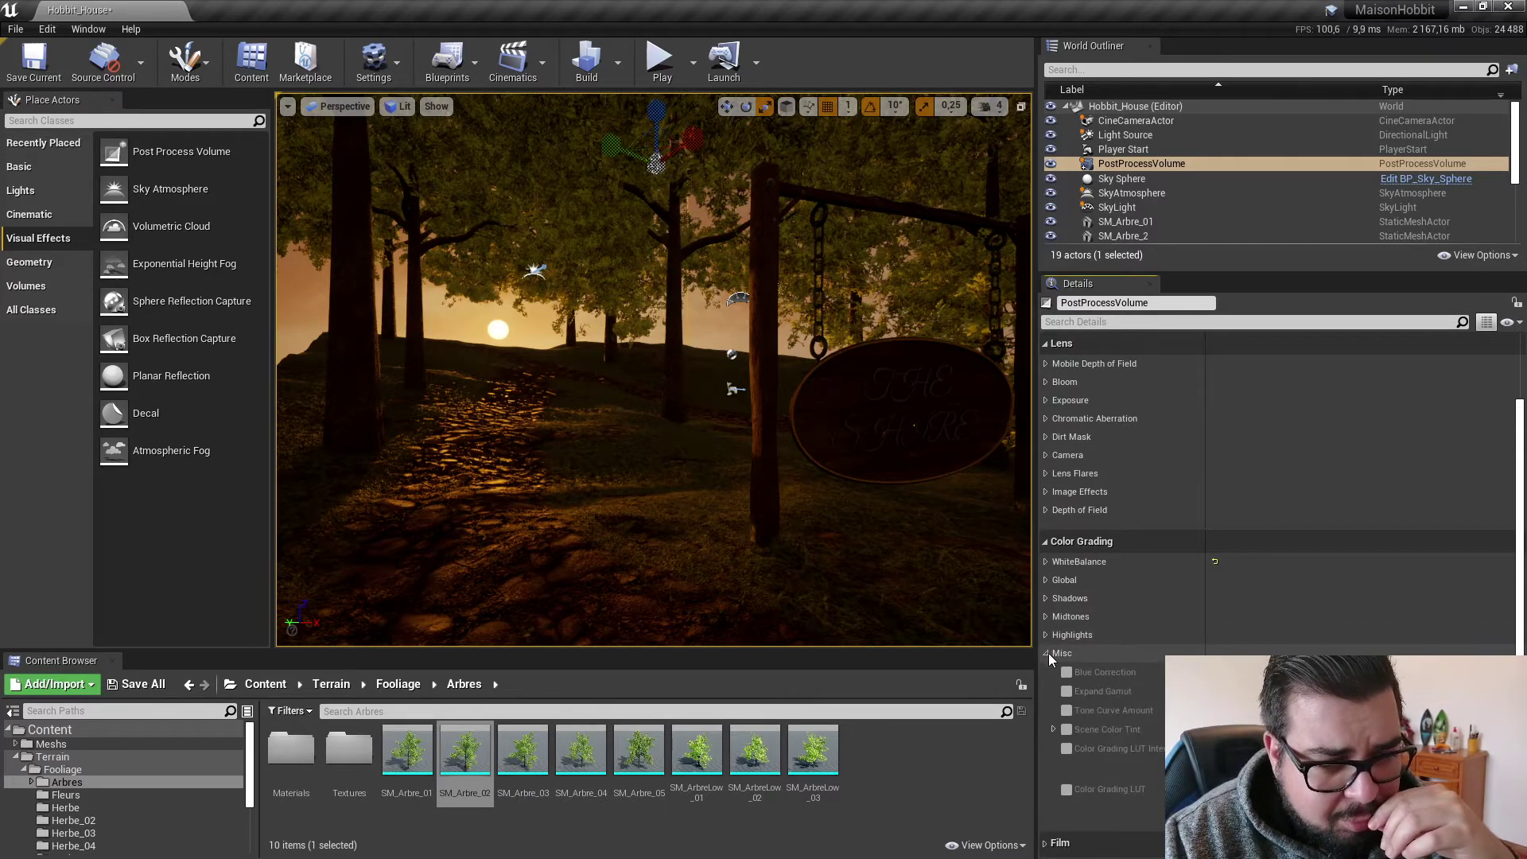
pyautogui.click(1047, 653)
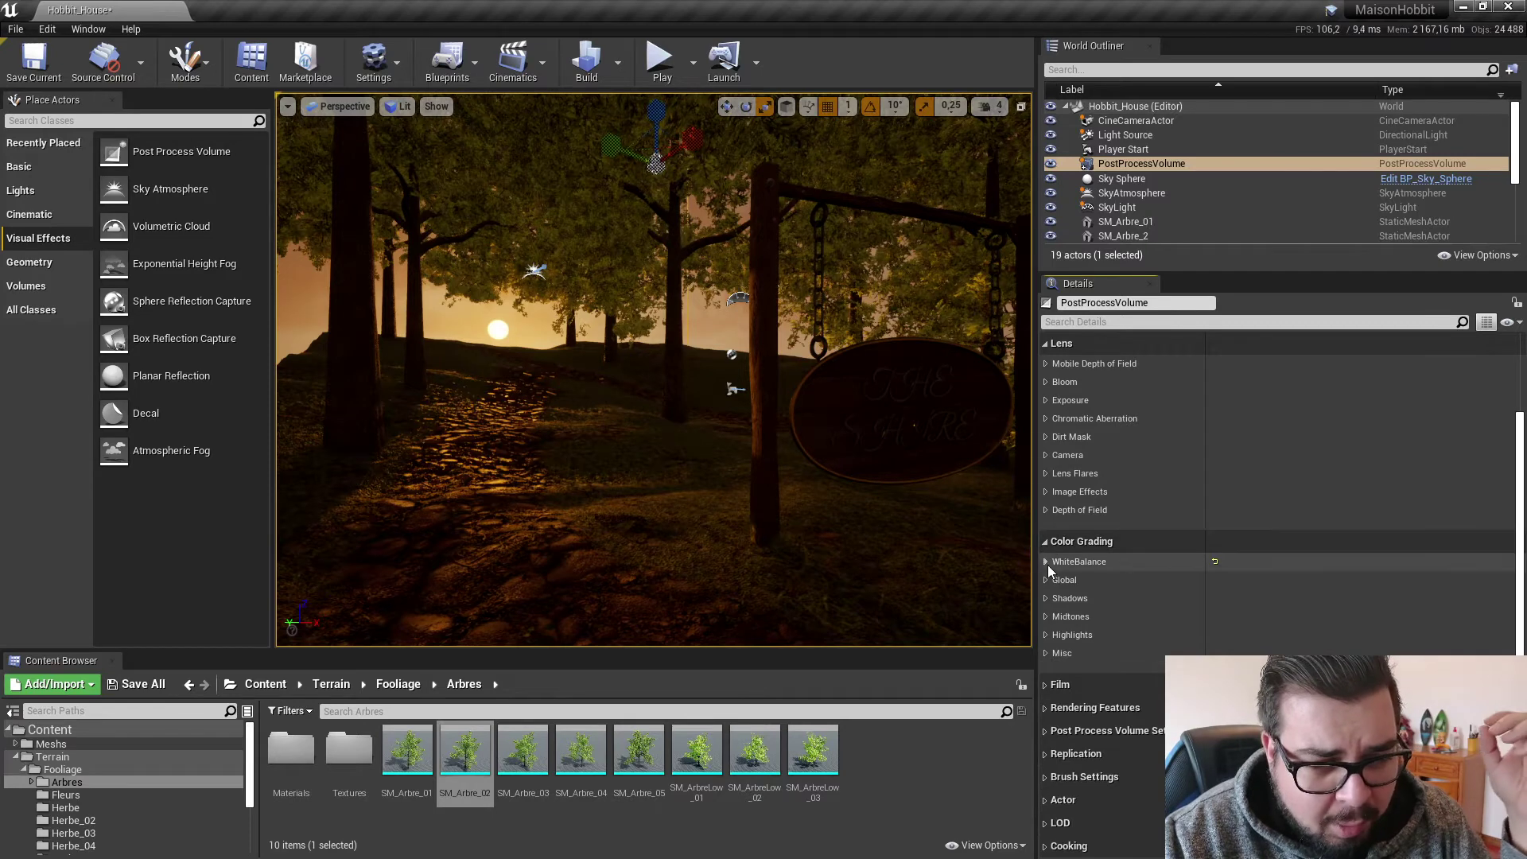
# Reset the WhiteBalance settings to default and collapse the Color Grading category.
pyautogui.click(1214, 560)
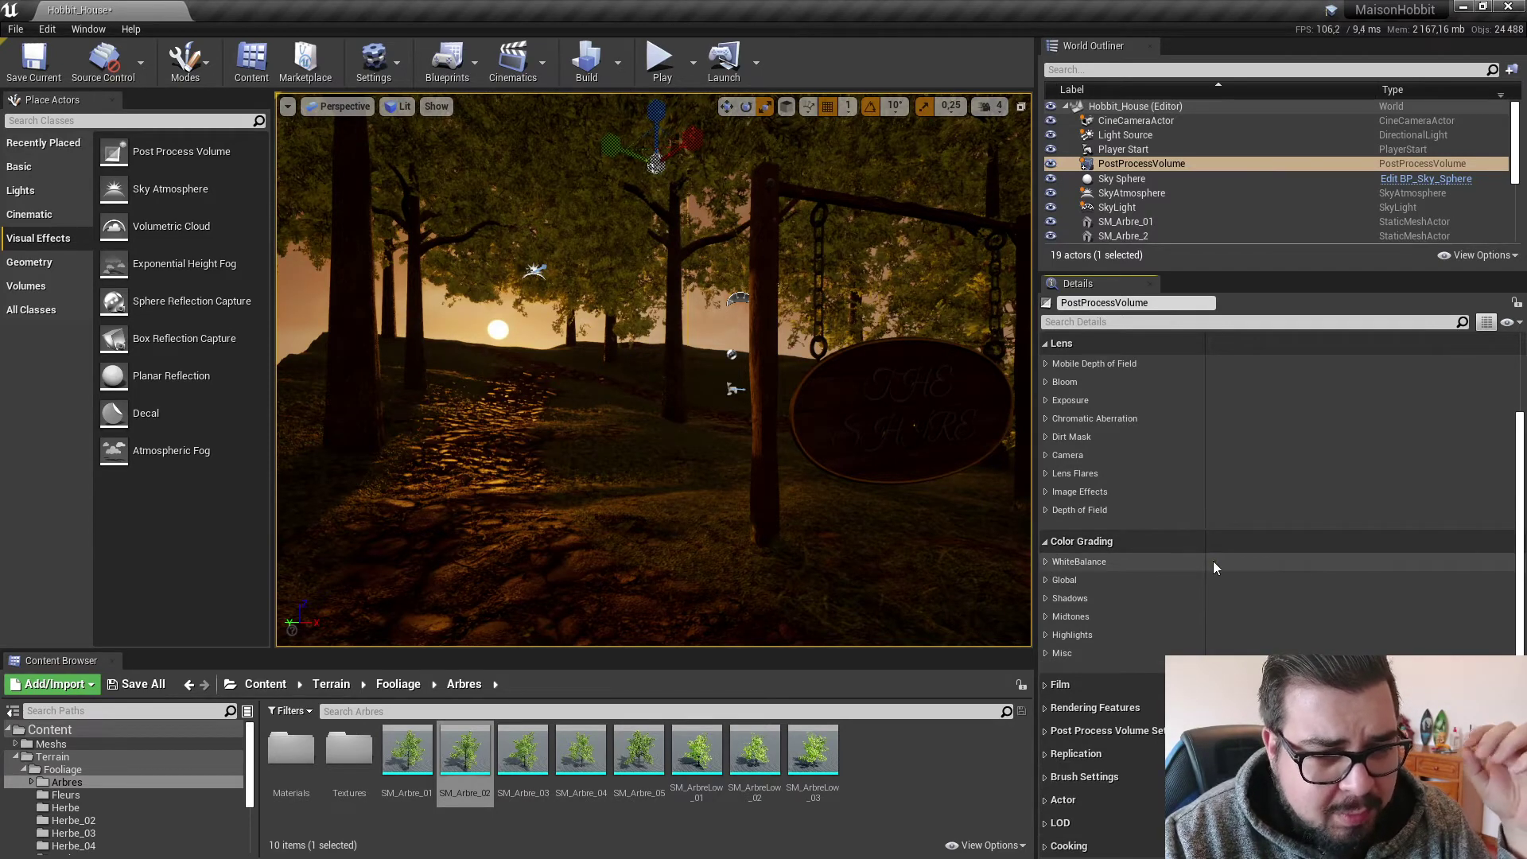
pyautogui.click(1046, 542)
# Disable the Slope, Toe, Shoulder, Black clip and White clip overrides in Film and collapse the category.
pyautogui.click(1058, 646)
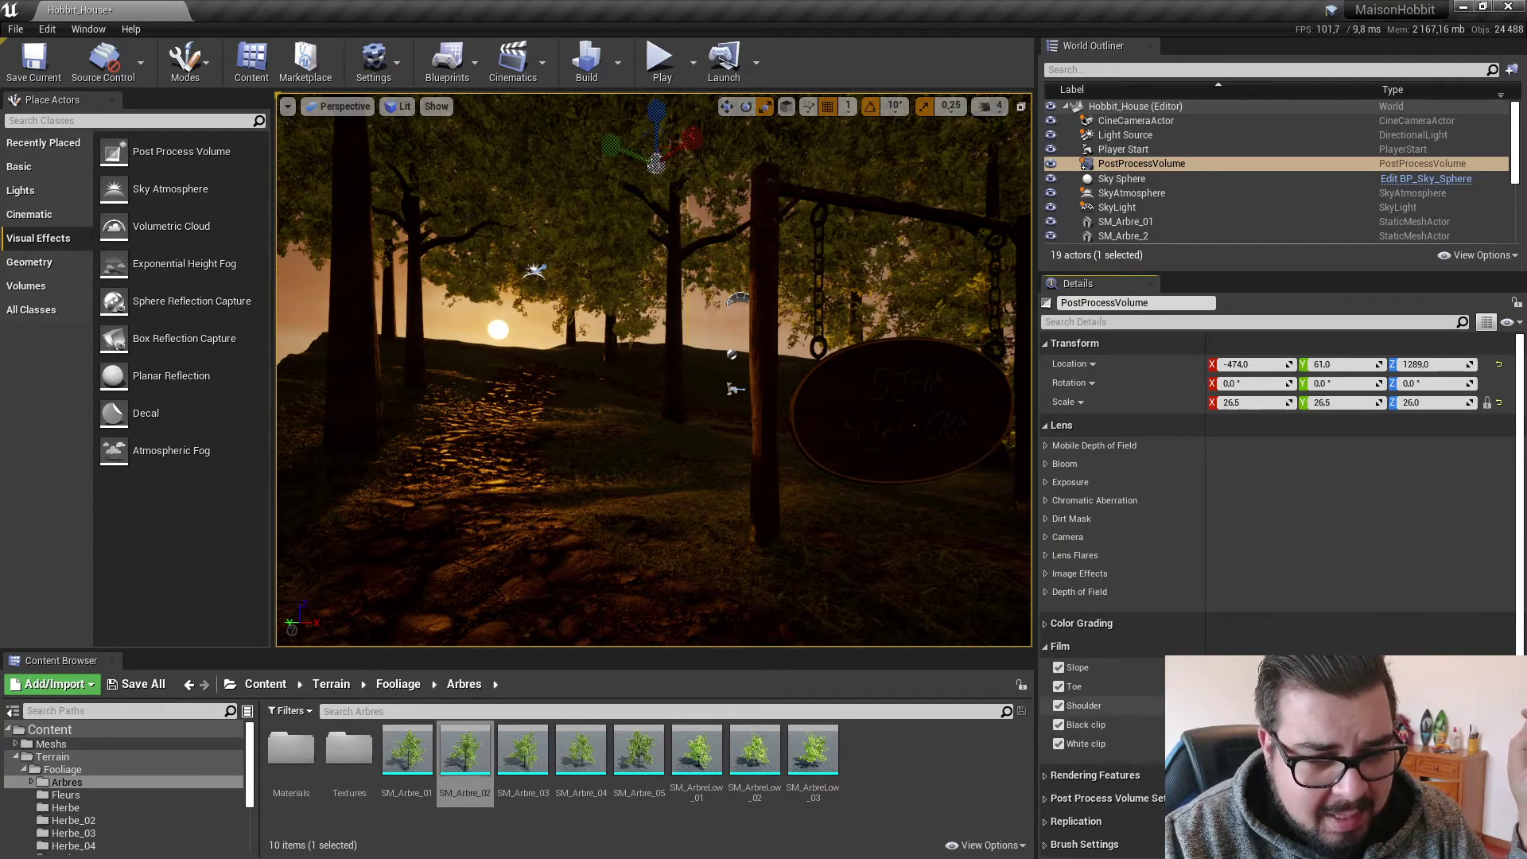
pyautogui.click(1059, 667)
pyautogui.click(1058, 686)
pyautogui.click(1058, 705)
pyautogui.click(1059, 725)
pyautogui.click(1059, 744)
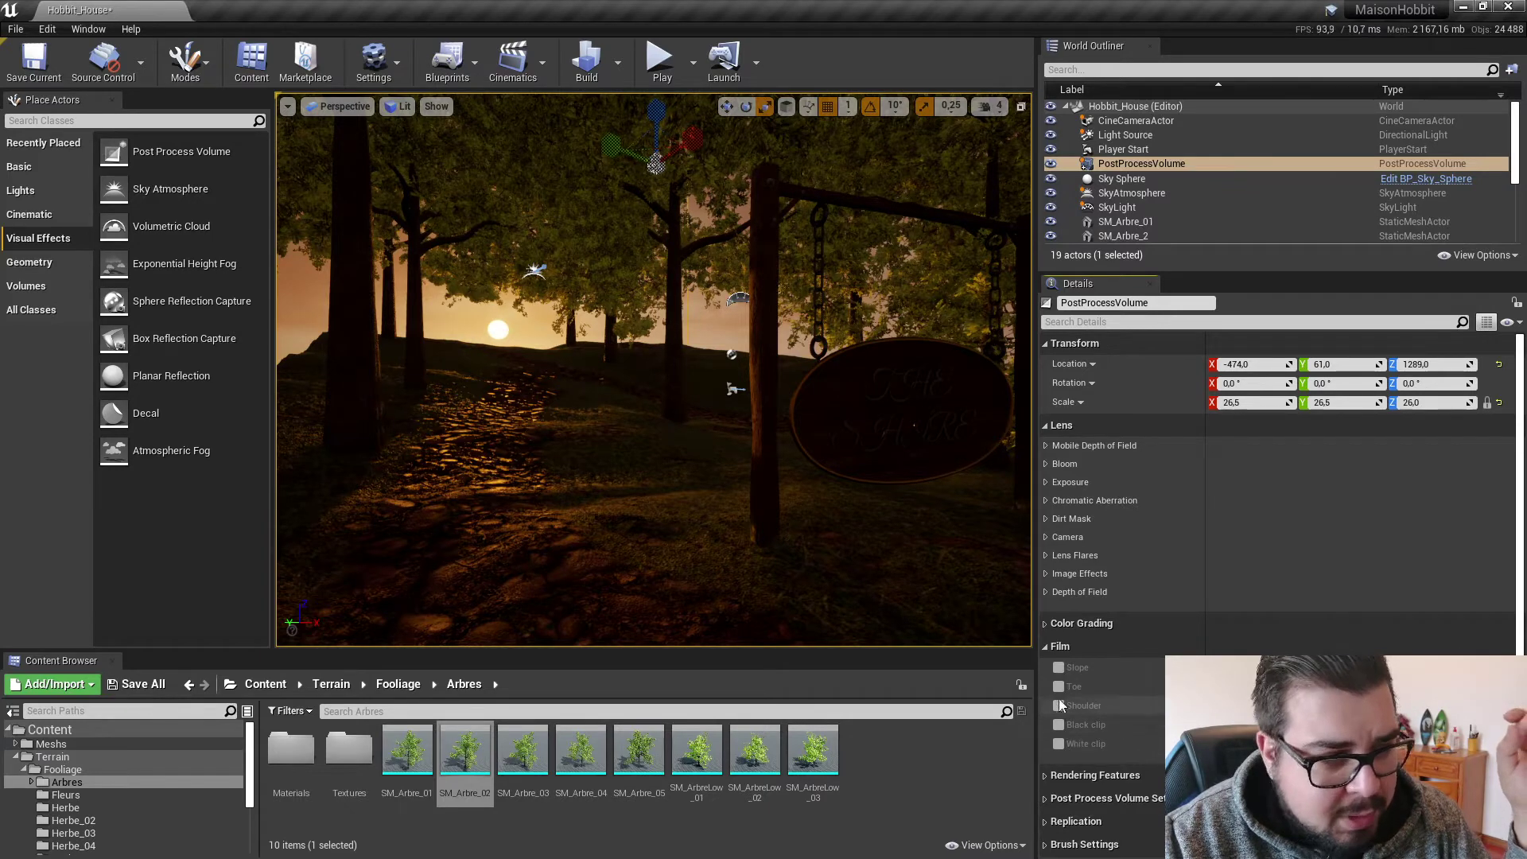
pyautogui.click(1047, 622)
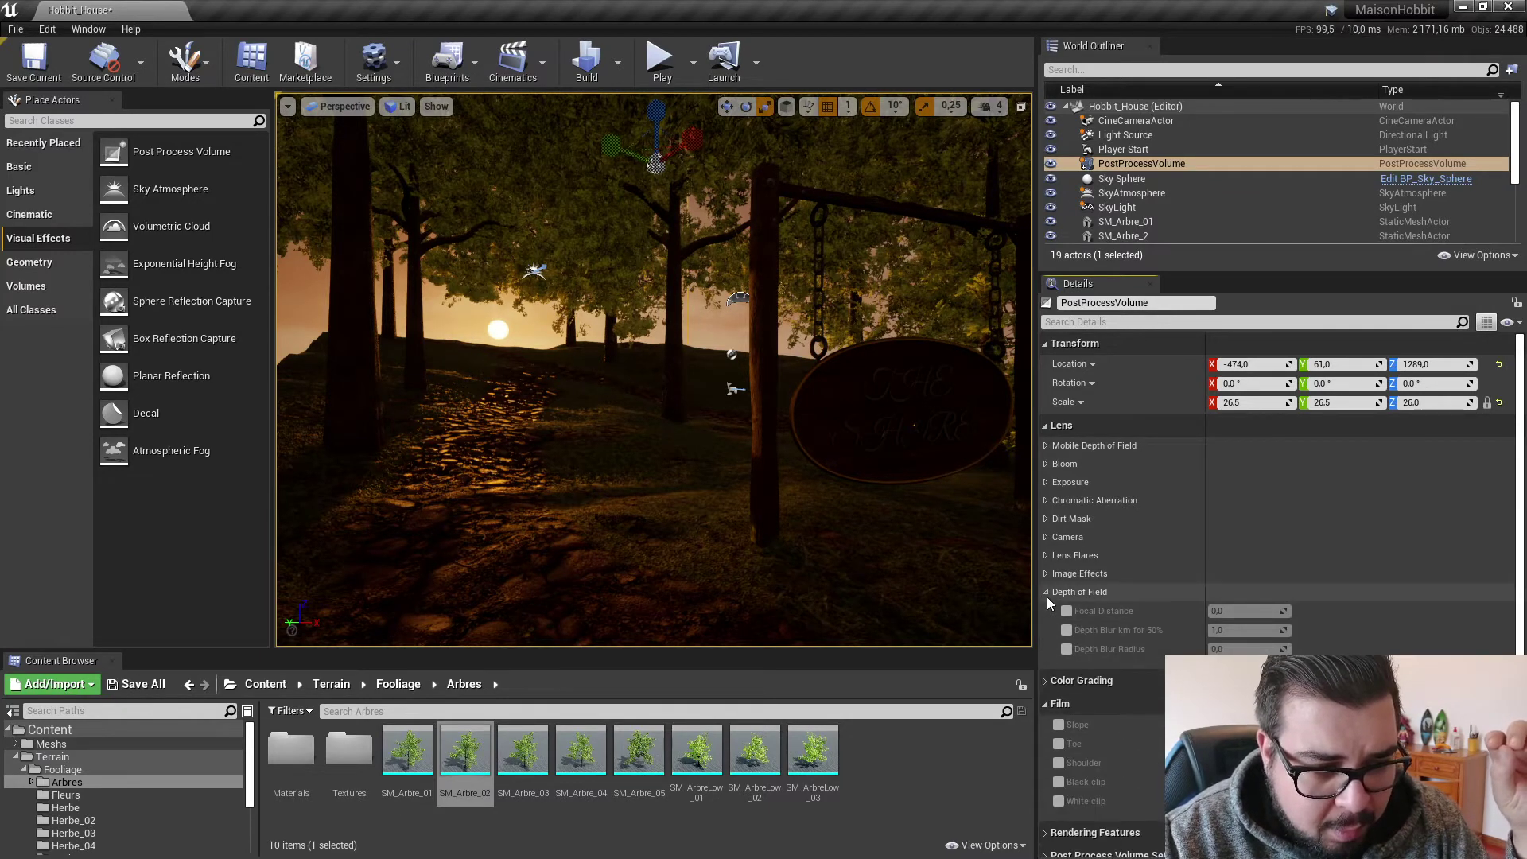
pyautogui.click(1047, 623)
pyautogui.click(1046, 646)
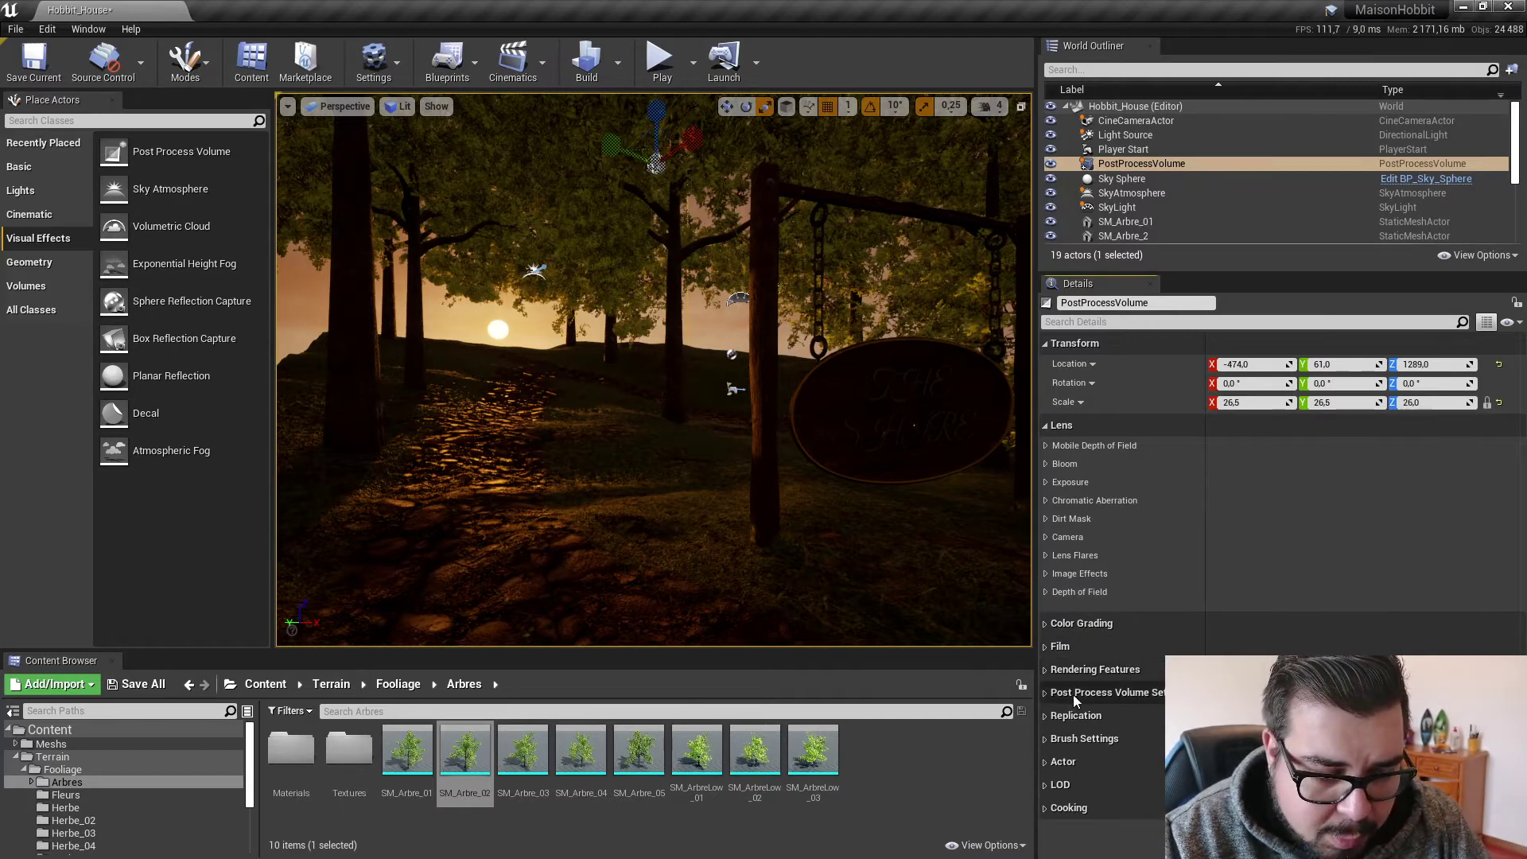
pyautogui.click(1045, 694)
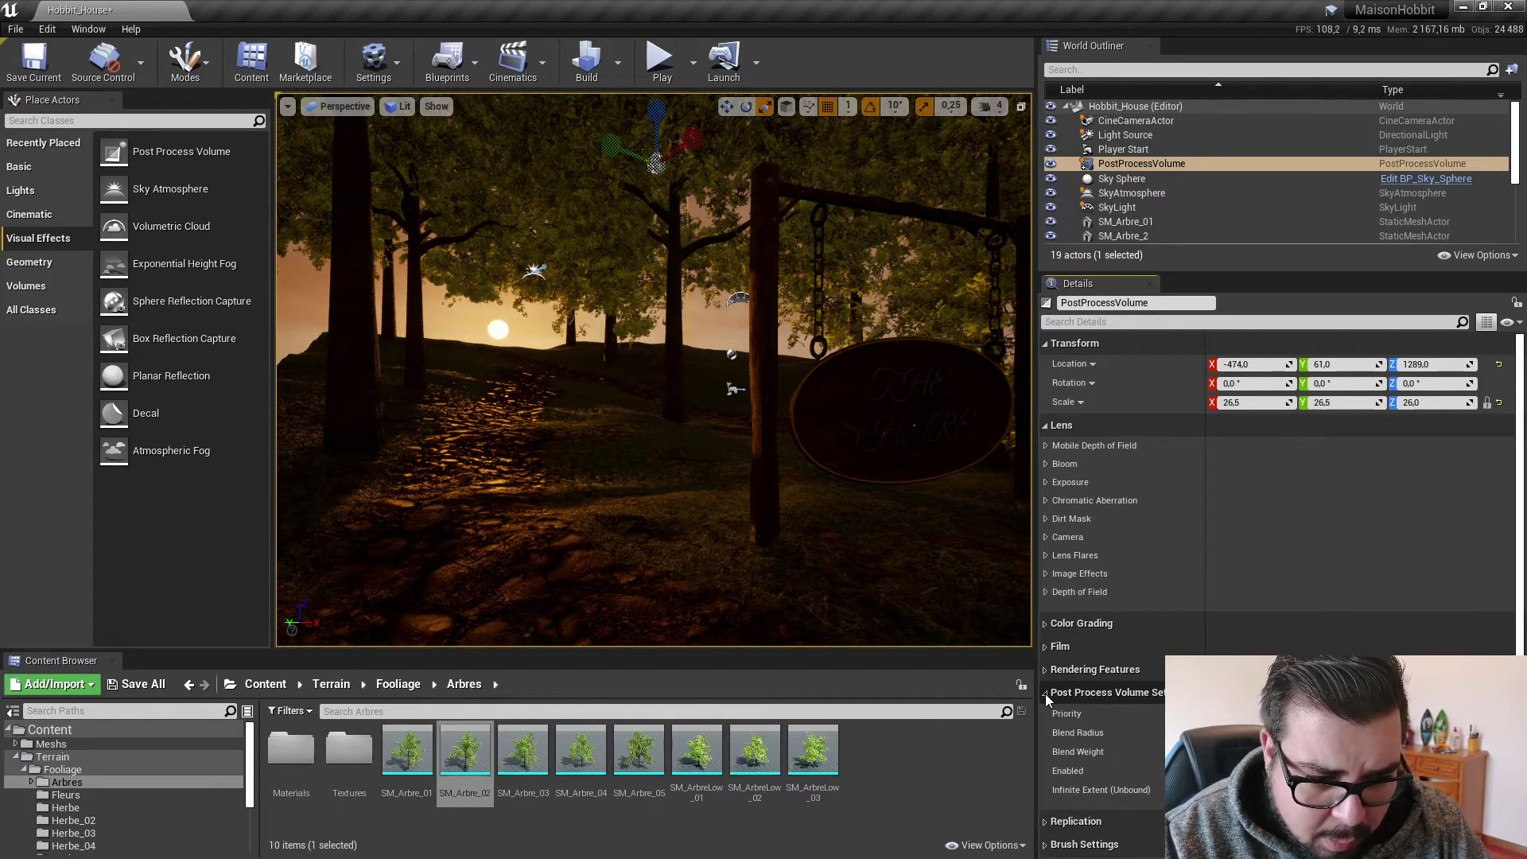
pyautogui.click(1045, 694)
pyautogui.click(1050, 715)
pyautogui.click(1050, 716)
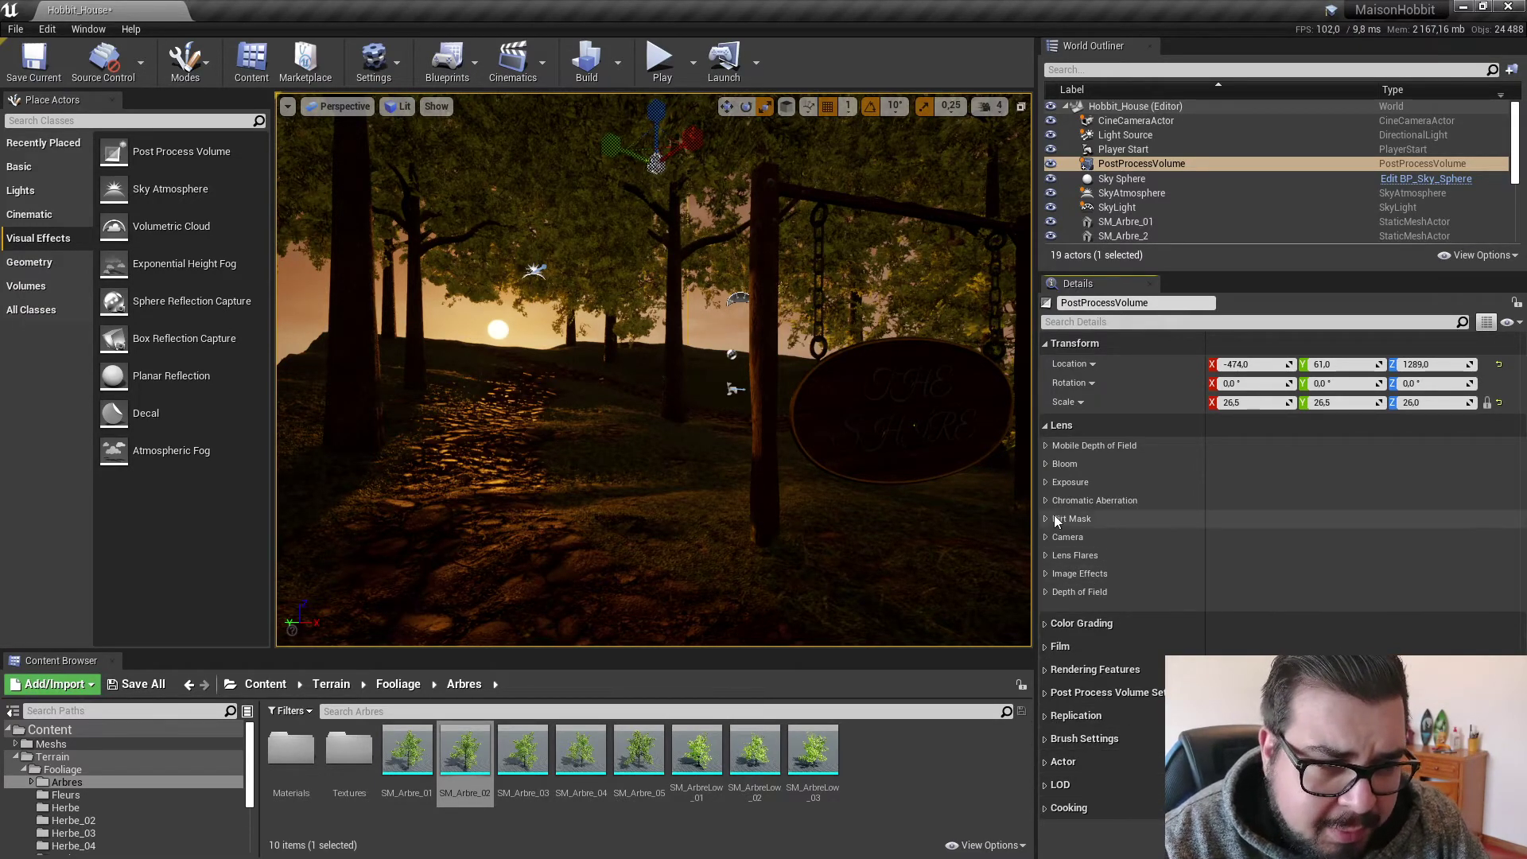
# Expand the Lens Exposure settings, enable the Metering Mode override and set it to Manual.
pyautogui.click(1046, 482)
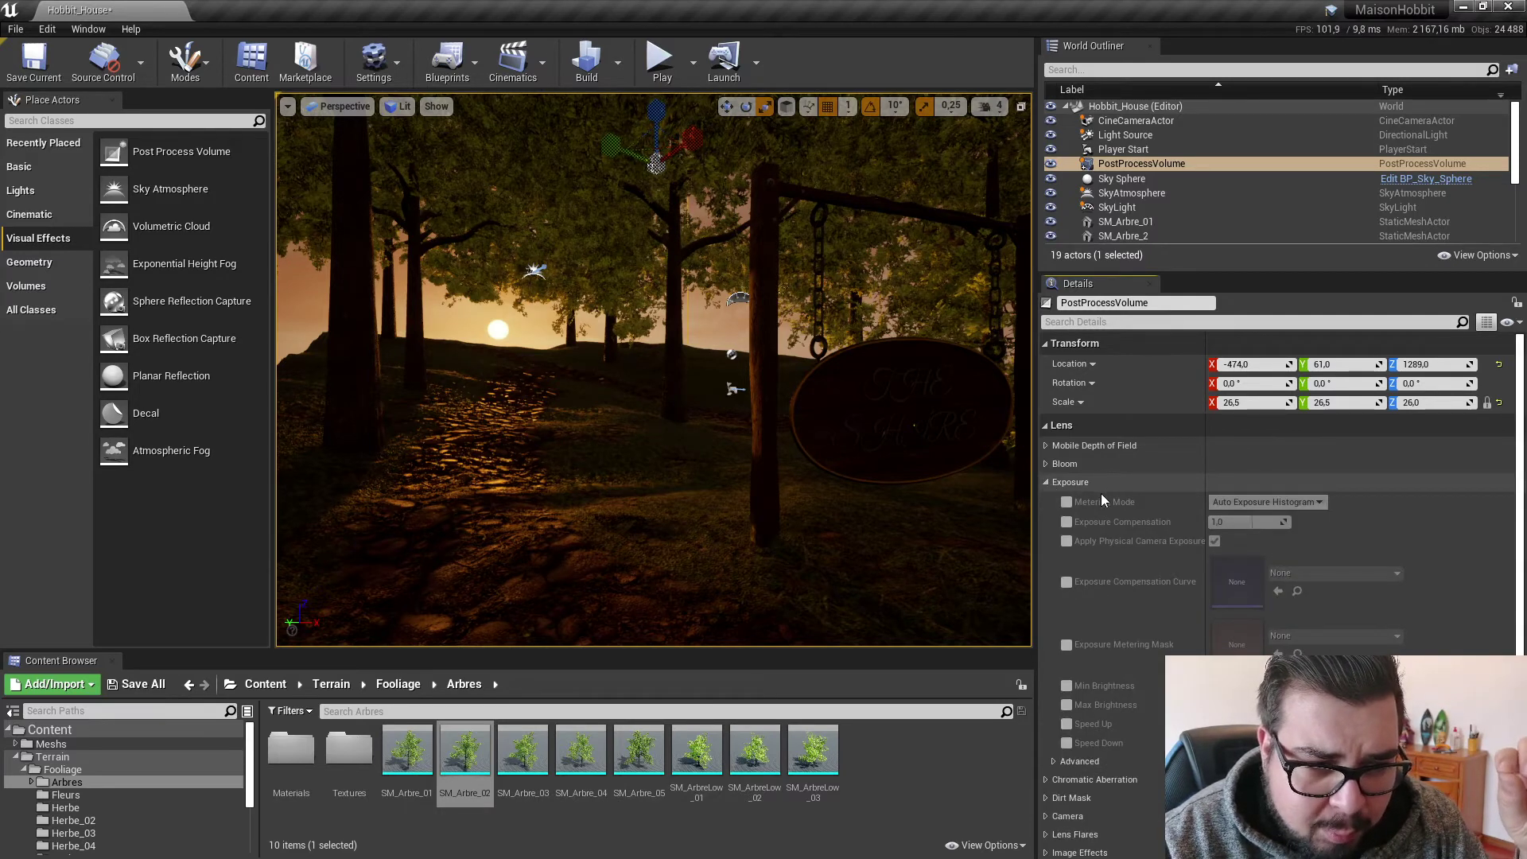
pyautogui.click(1067, 501)
pyautogui.click(1276, 502)
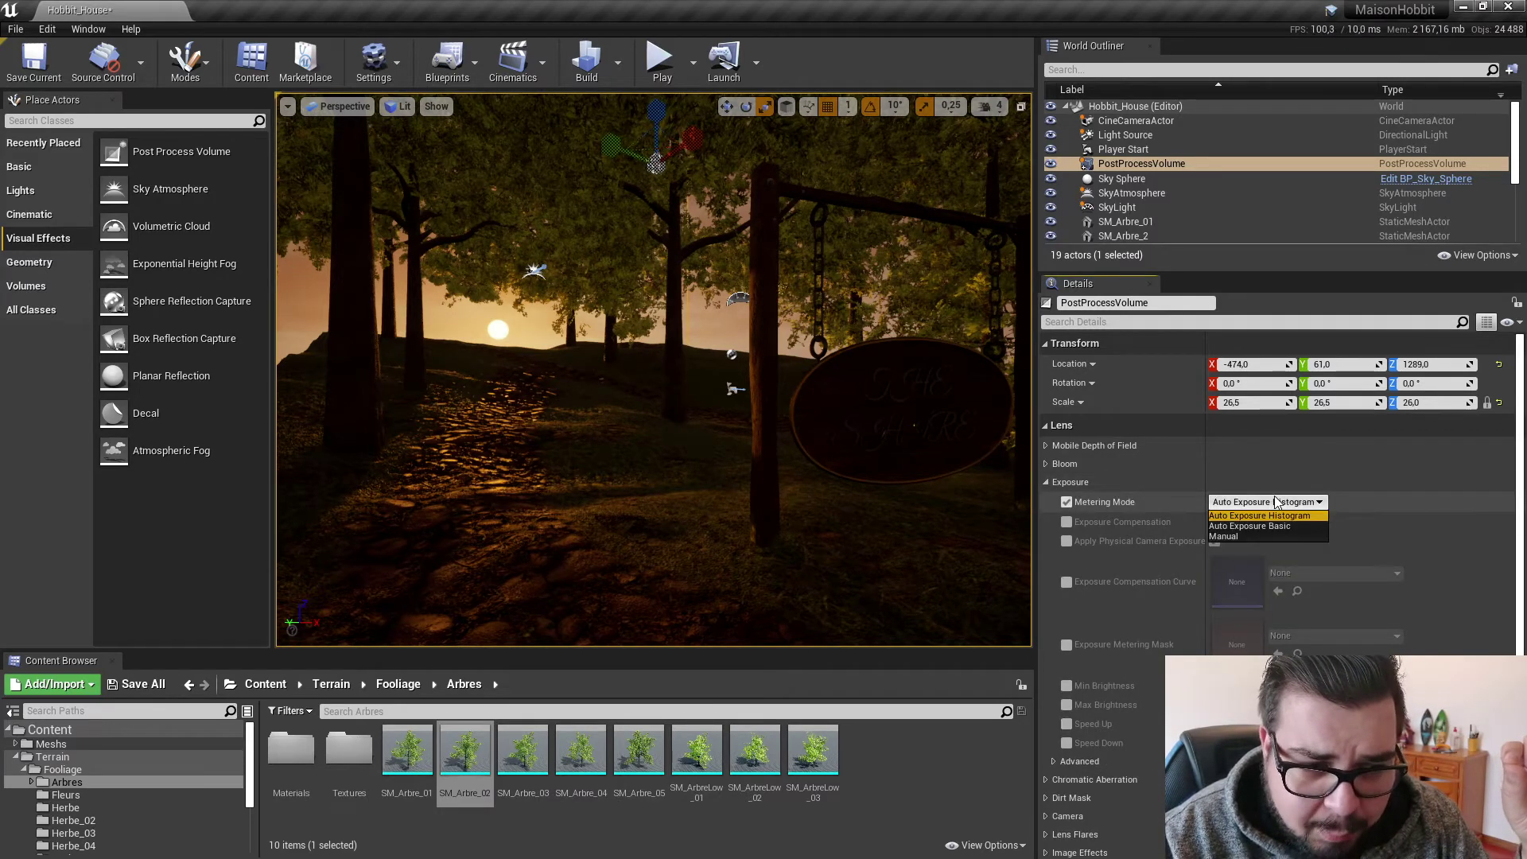
pyautogui.click(1248, 536)
# Enable the Exposure Compensation override, set it to 0 and play-test the level to check the brightness.
pyautogui.click(1067, 521)
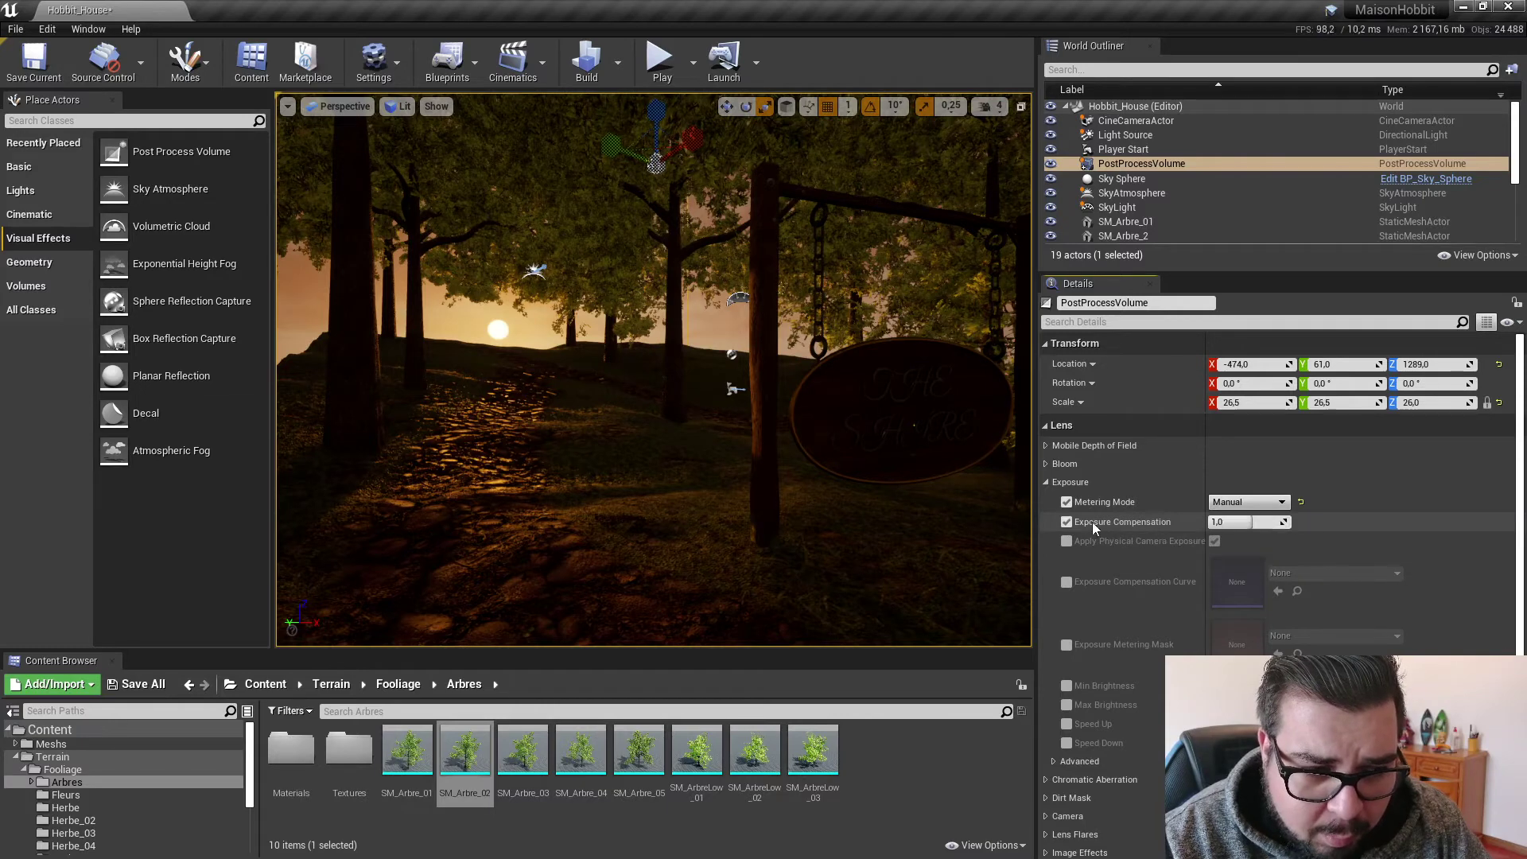
pyautogui.moveTo(1260, 521); pyautogui.dragTo(1201, 521)
pyautogui.click(1269, 519)
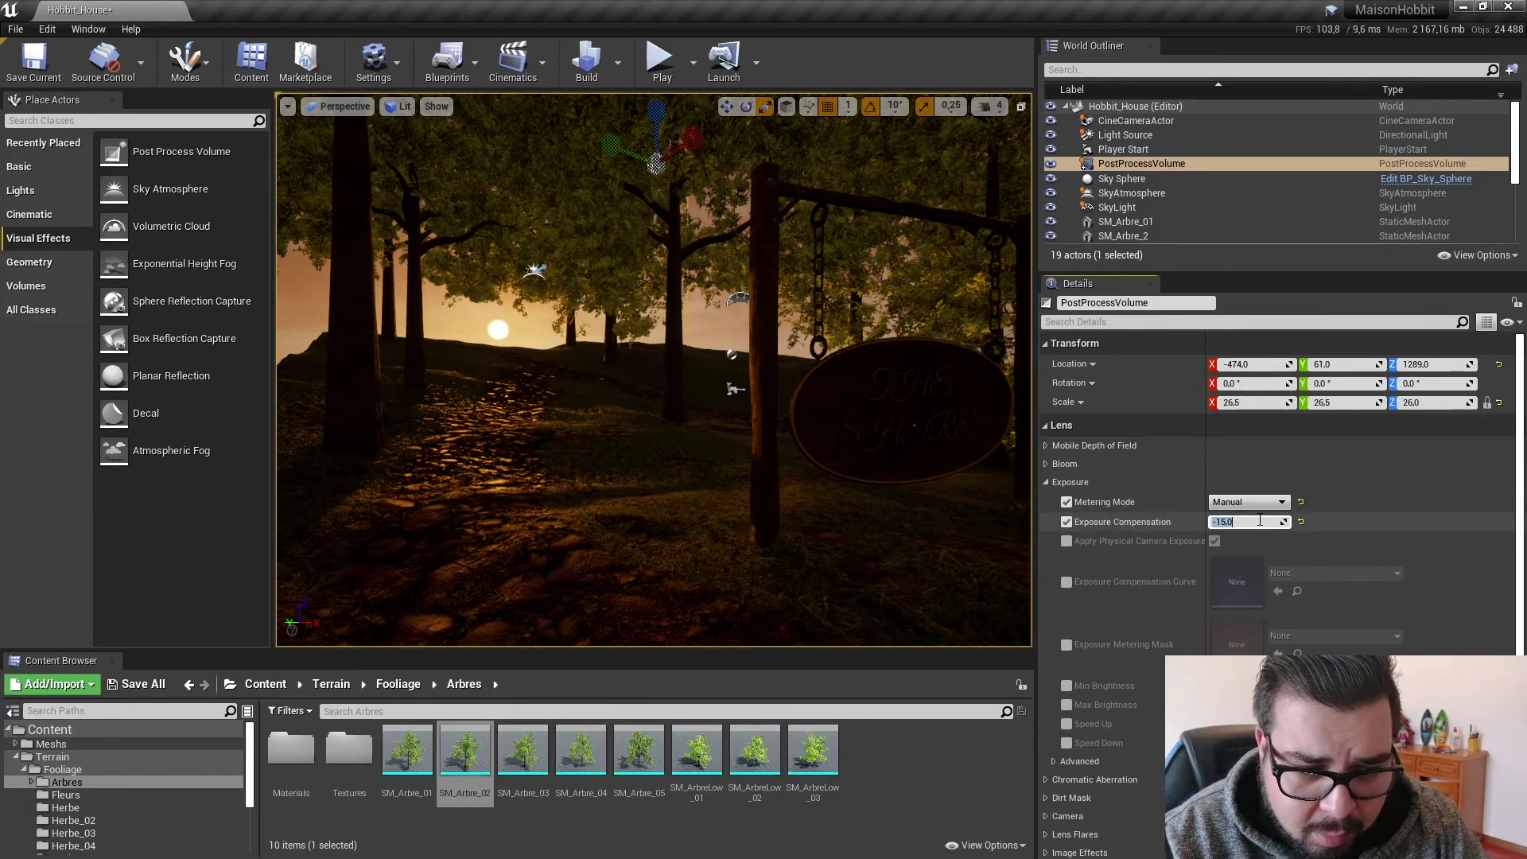
pyautogui.write('0')
pyautogui.press('Return')
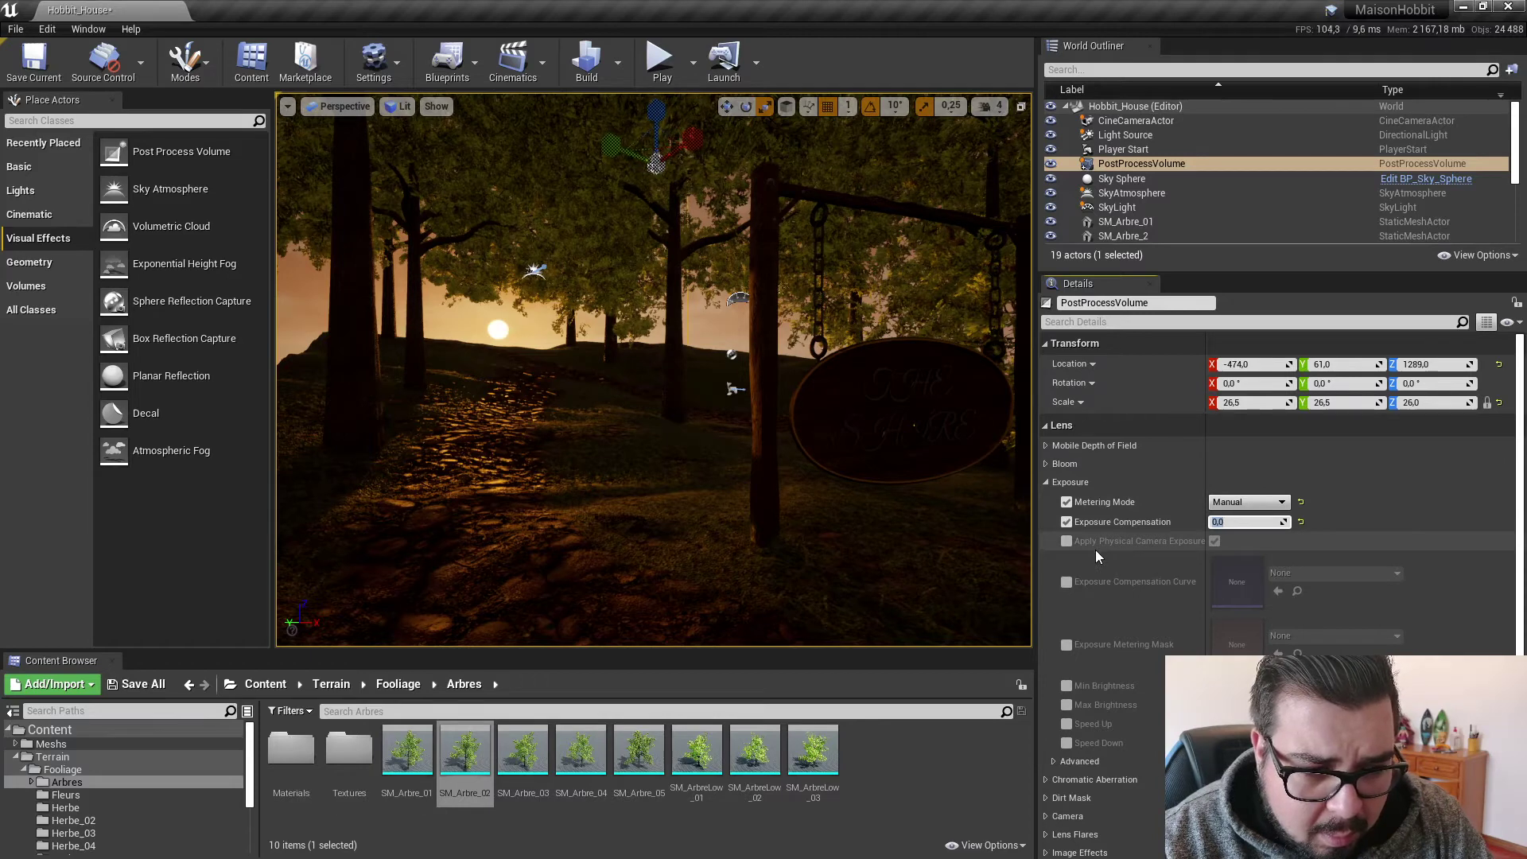
pyautogui.click(660, 62)
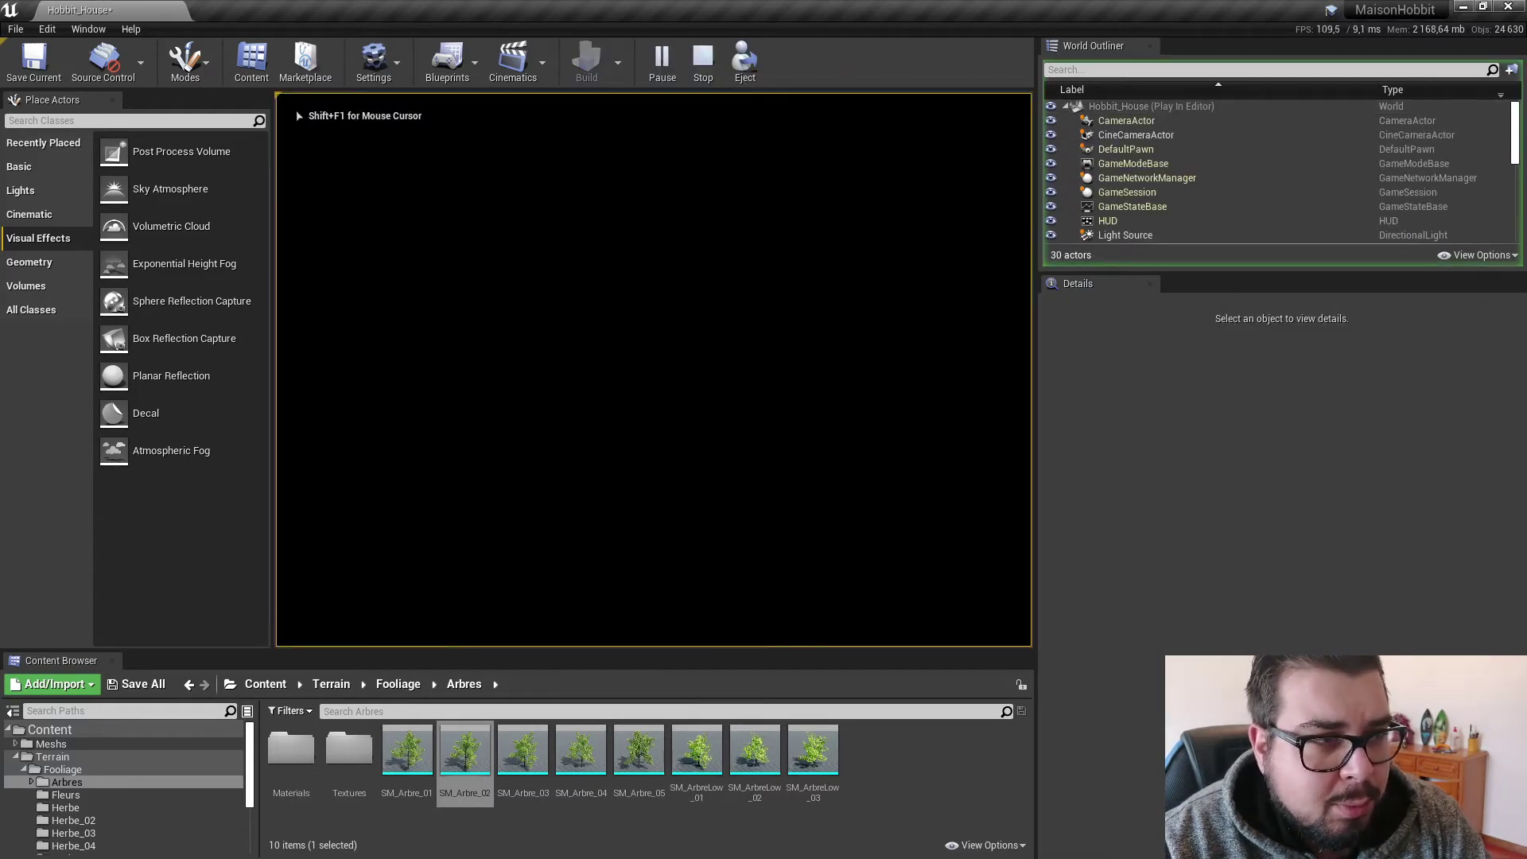
pyautogui.press('Escape')
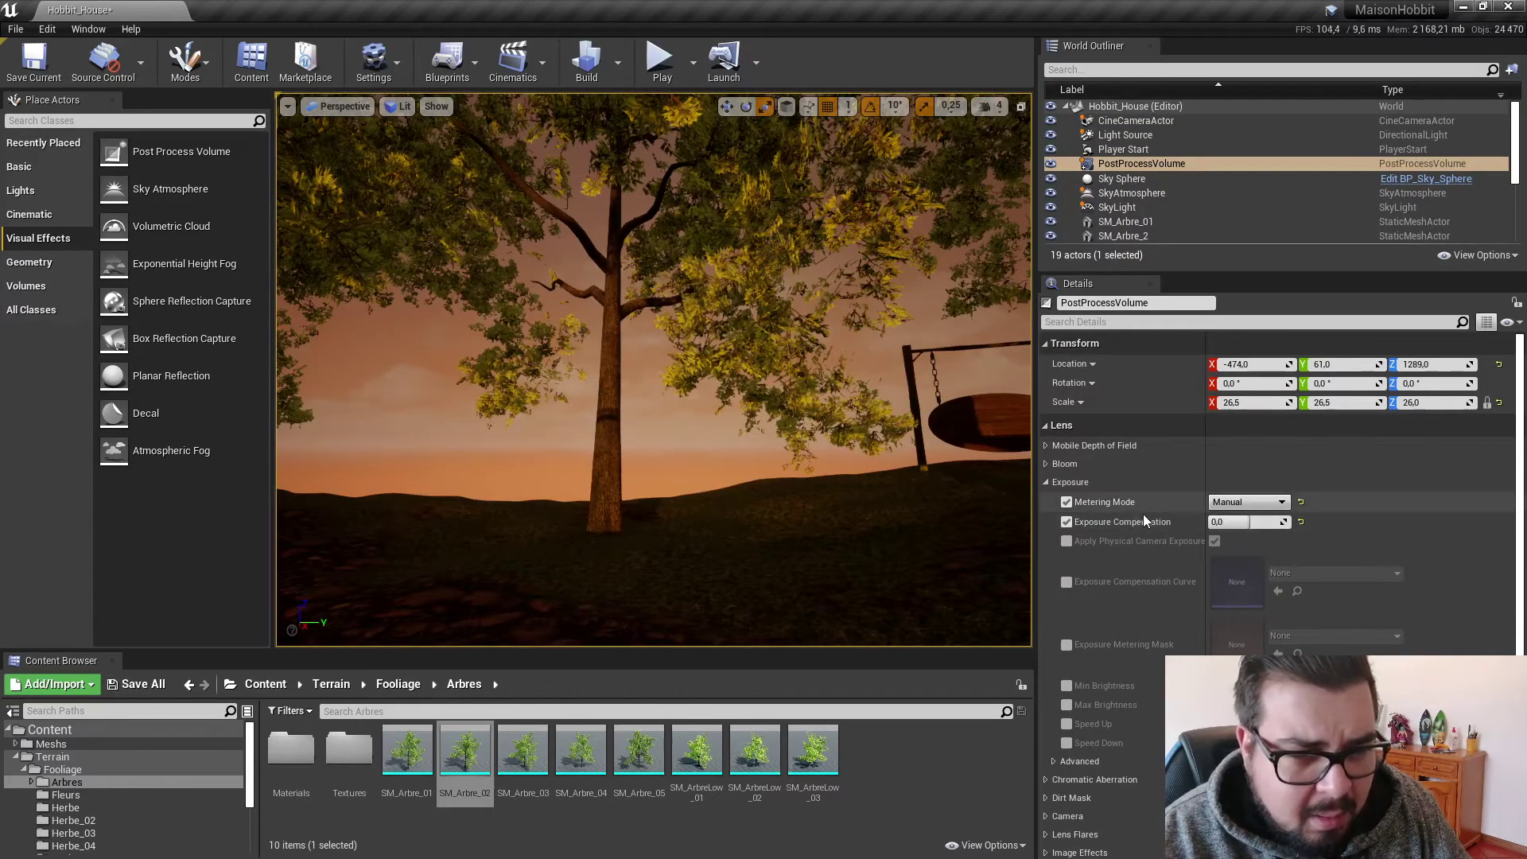
# Set the Exposure Compensation to 1 and play-test the level again, stopping the preview at the end.
pyautogui.click(1232, 521)
pyautogui.write('1')
pyautogui.press('Return')
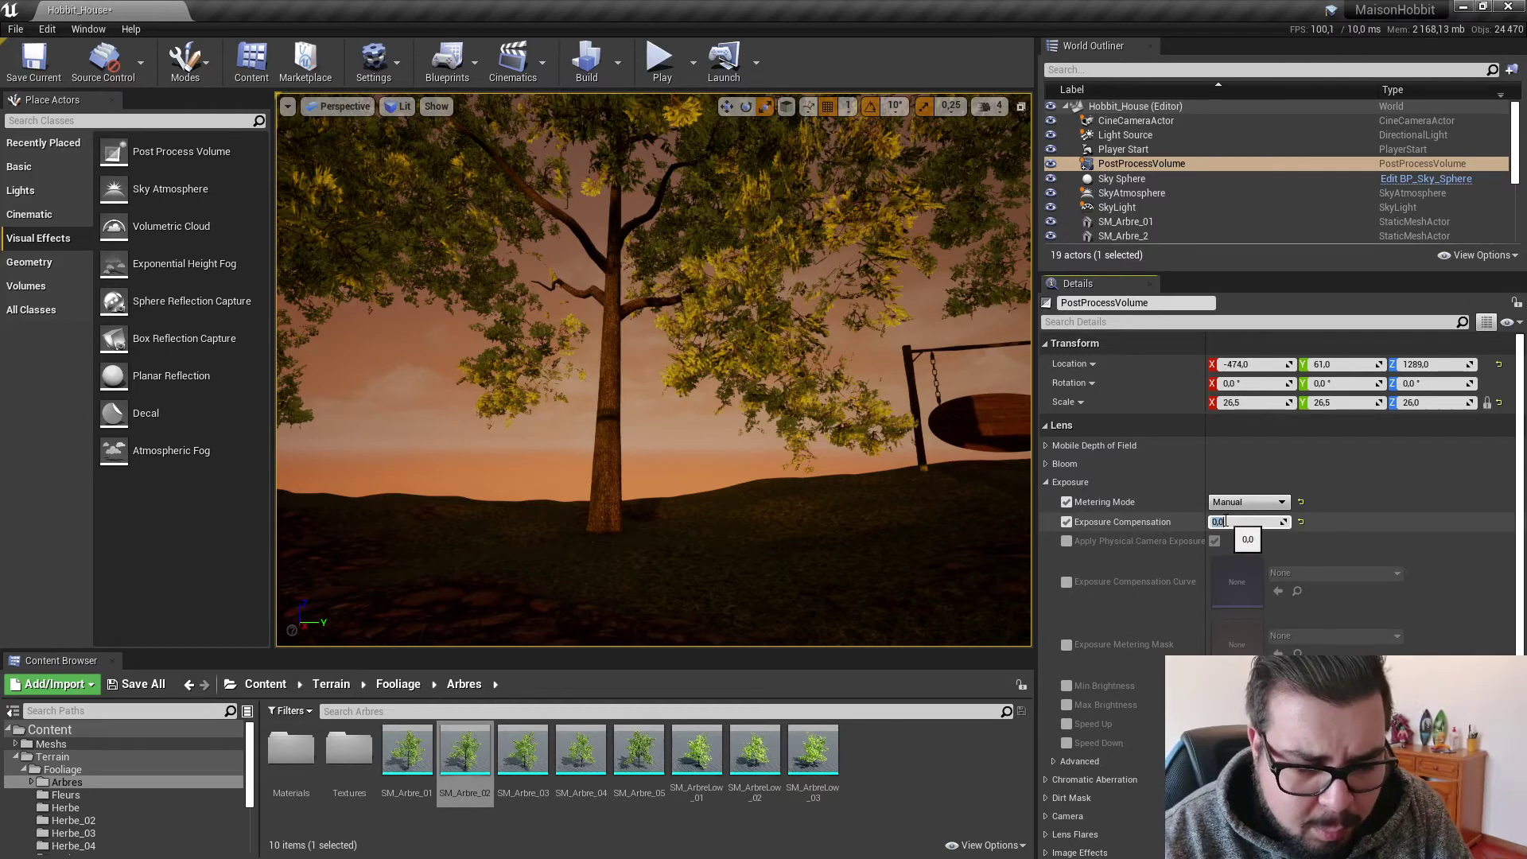
pyautogui.click(653, 74)
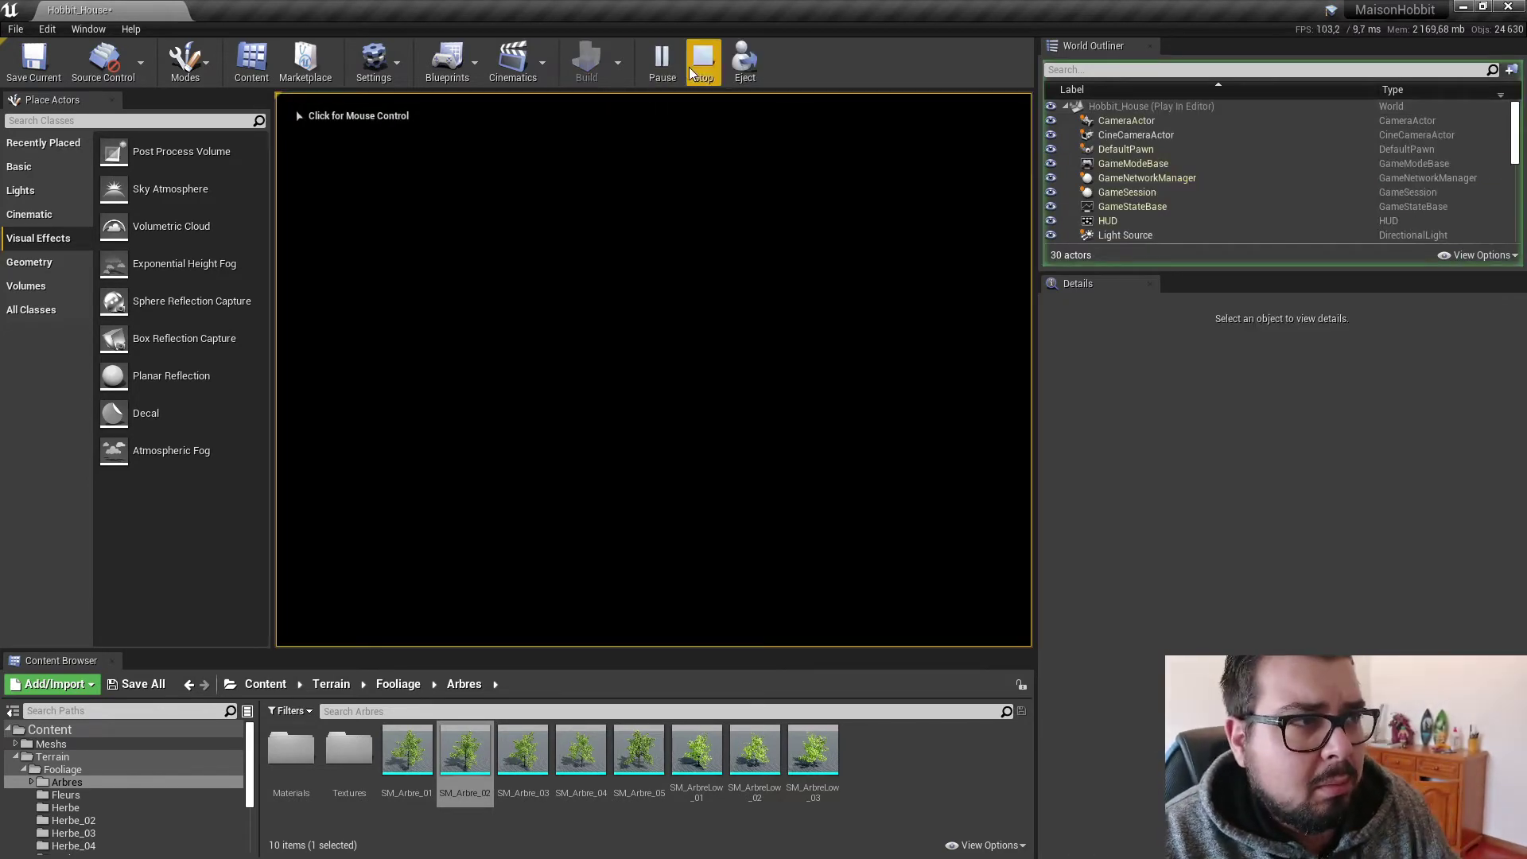
pyautogui.click(692, 143)
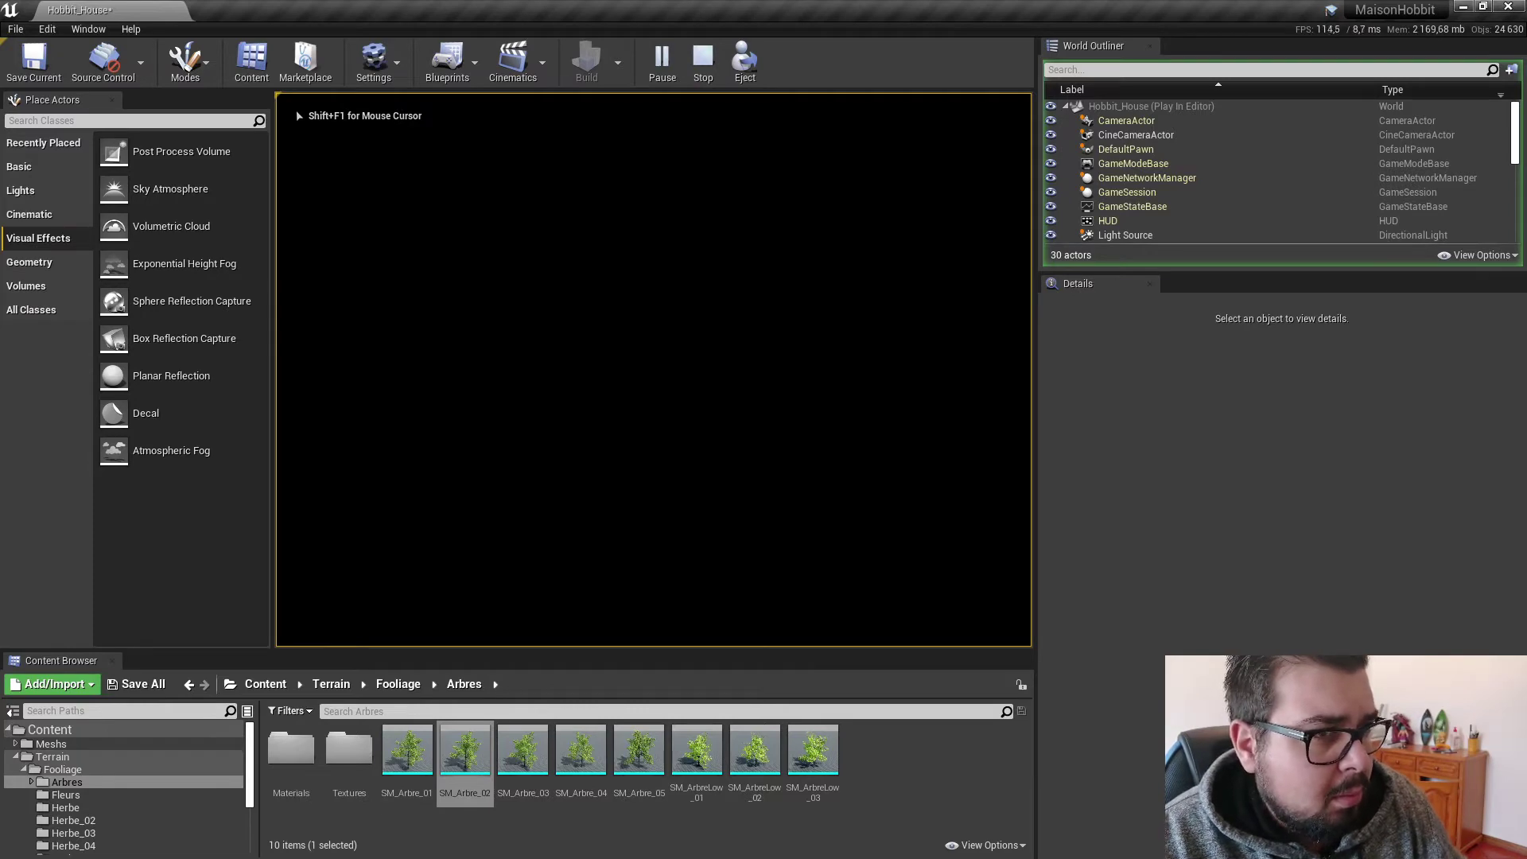
pyautogui.press('Escape')
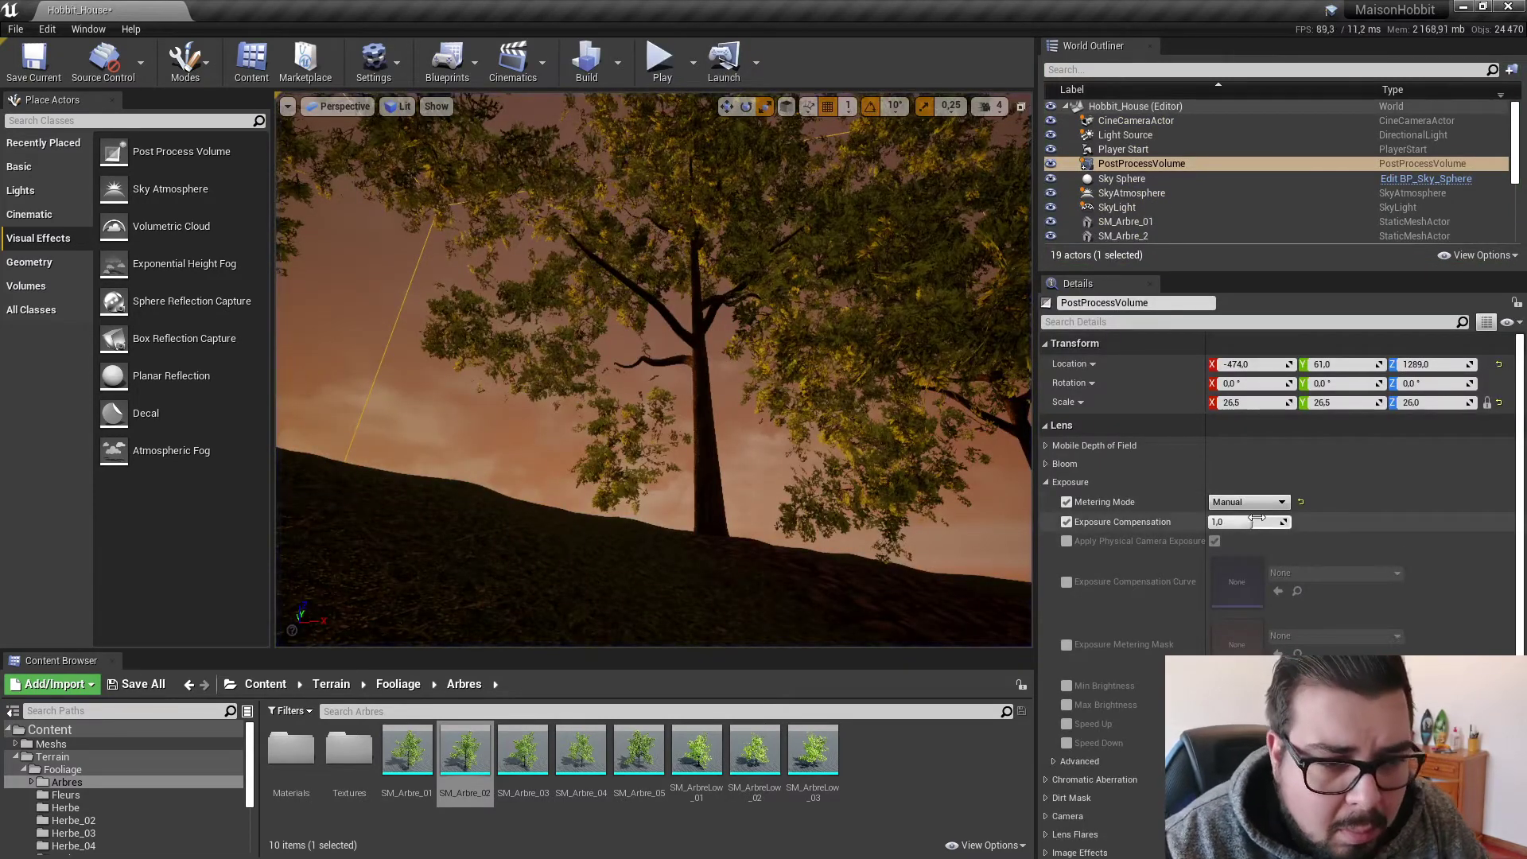
# Set the Metering Mode to Auto Exposure Histogram and check the exposure in a short play-test.
pyautogui.click(1255, 503)
pyautogui.click(1265, 518)
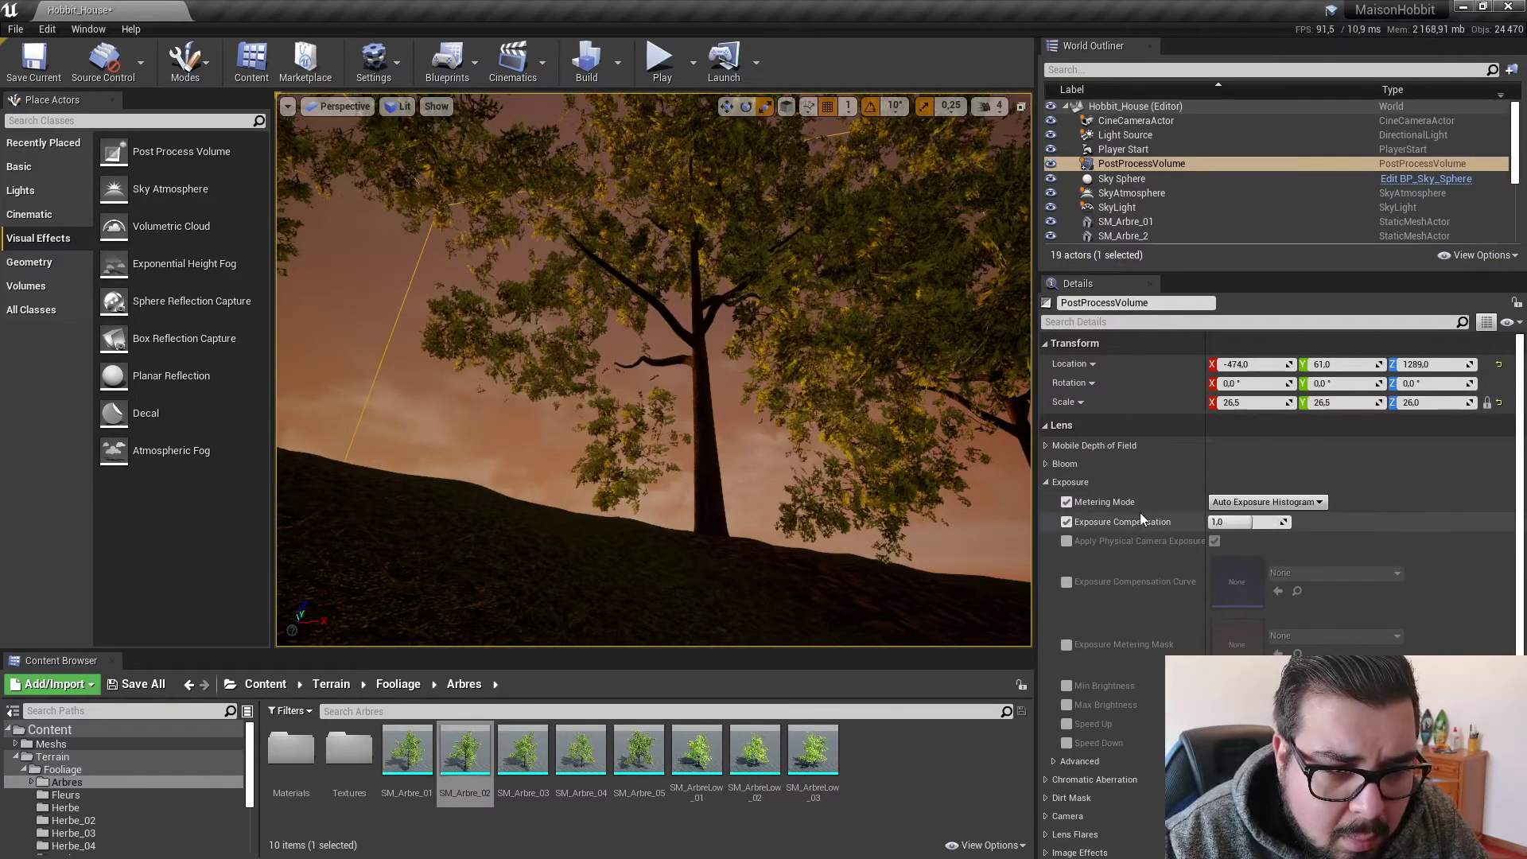
pyautogui.click(662, 62)
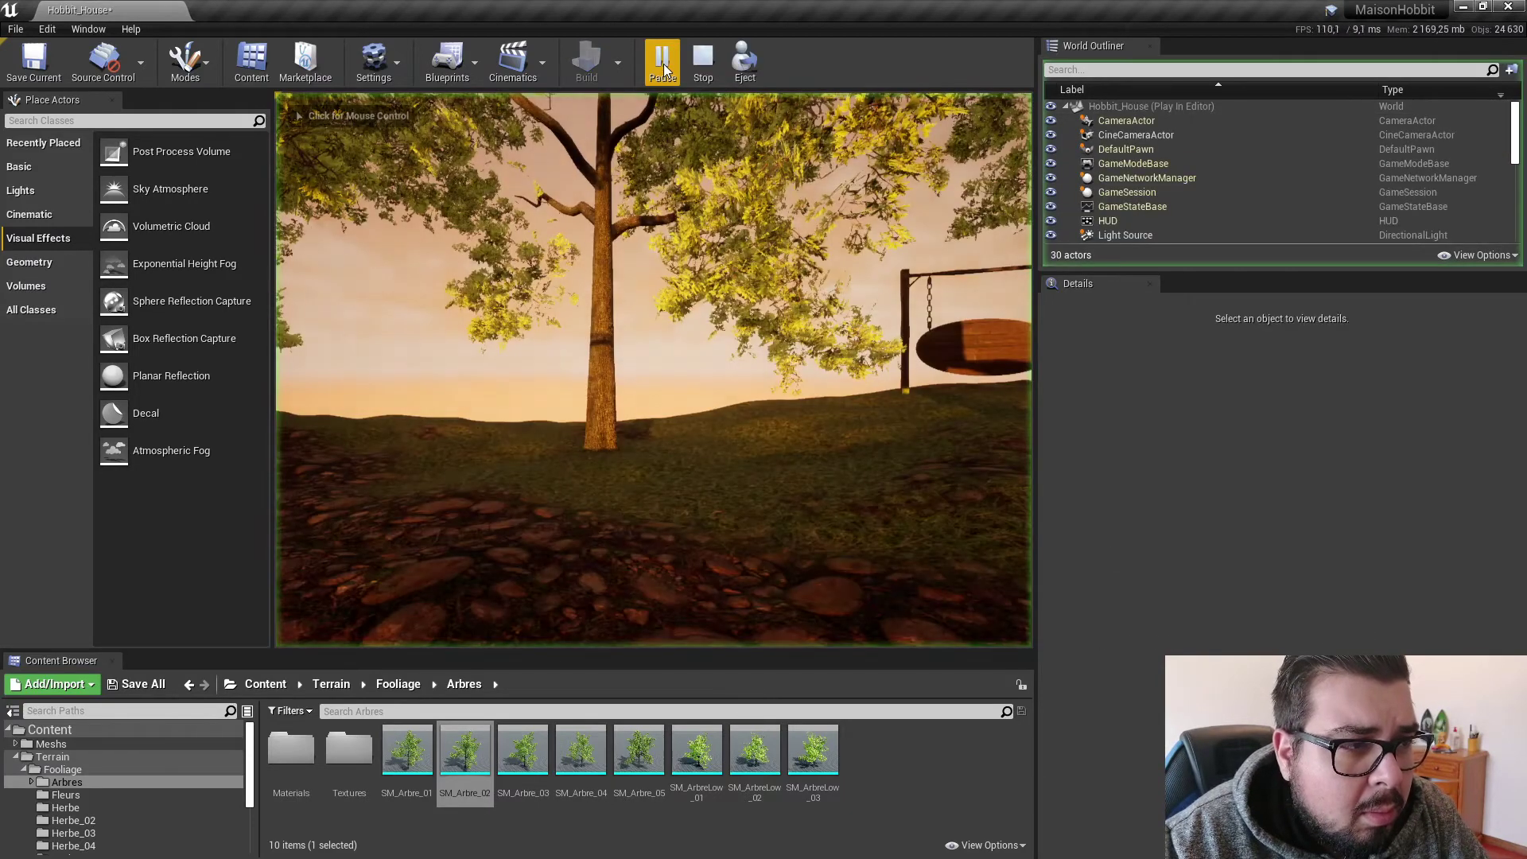
pyautogui.press('Escape')
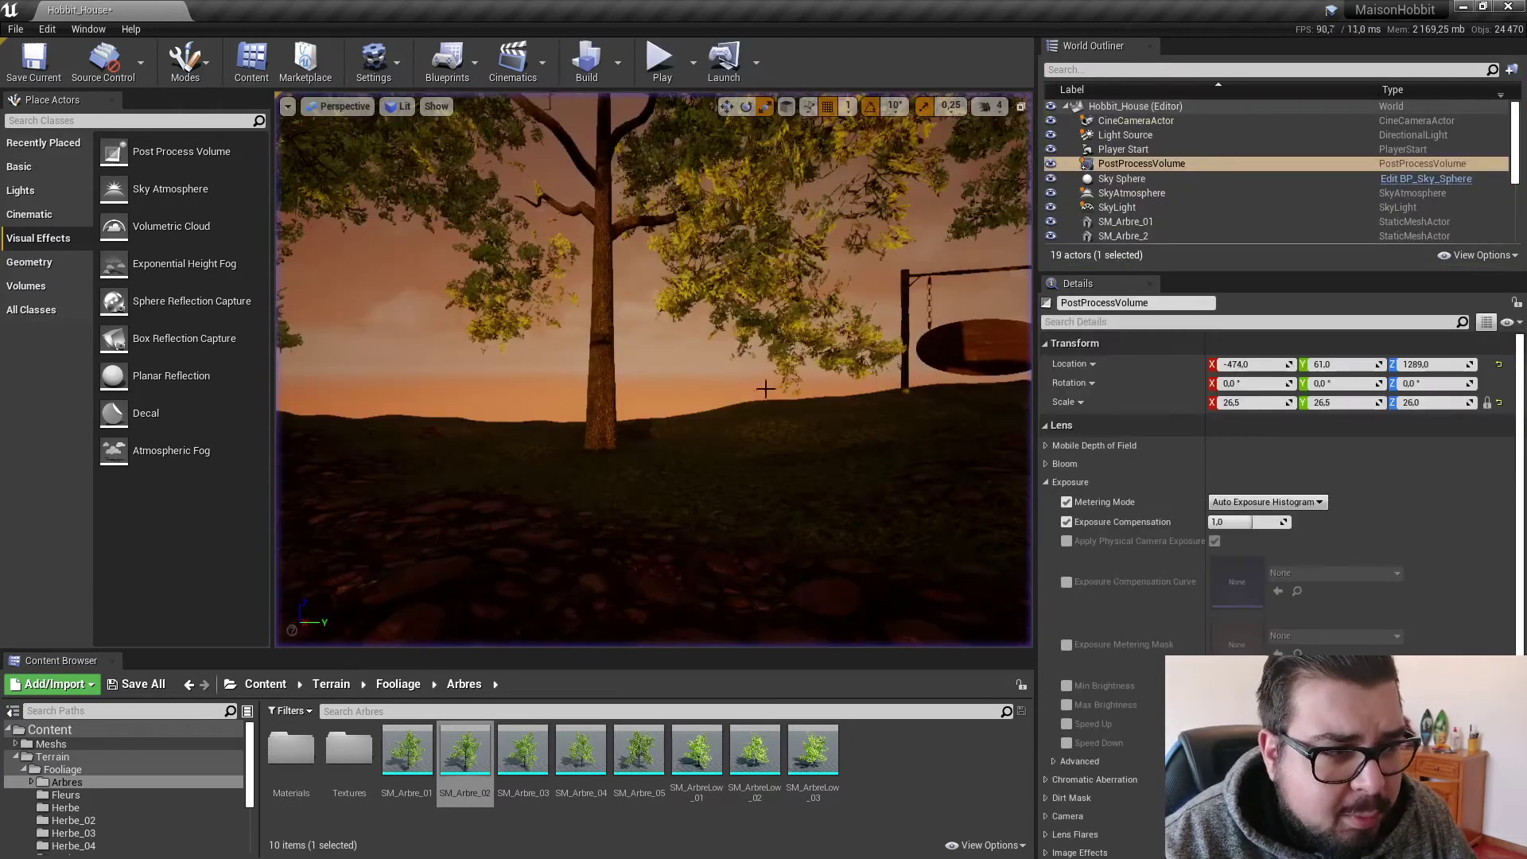
# Set the Exposure Compensation of the post process volume to 0 and start a play-test of the level.
pyautogui.click(1243, 523)
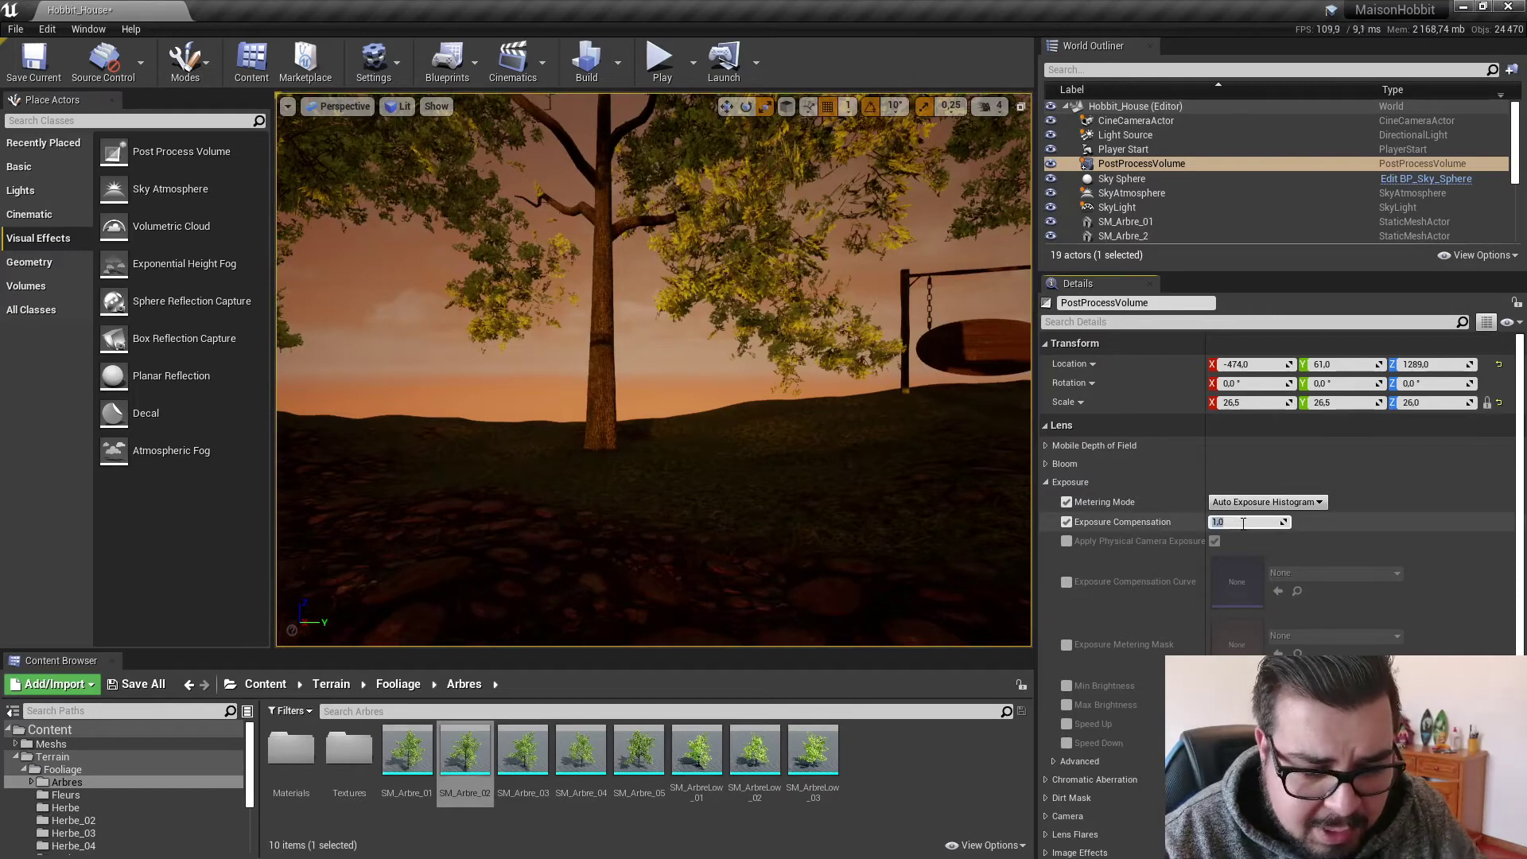
pyautogui.write('0,0')
pyautogui.click(651, 70)
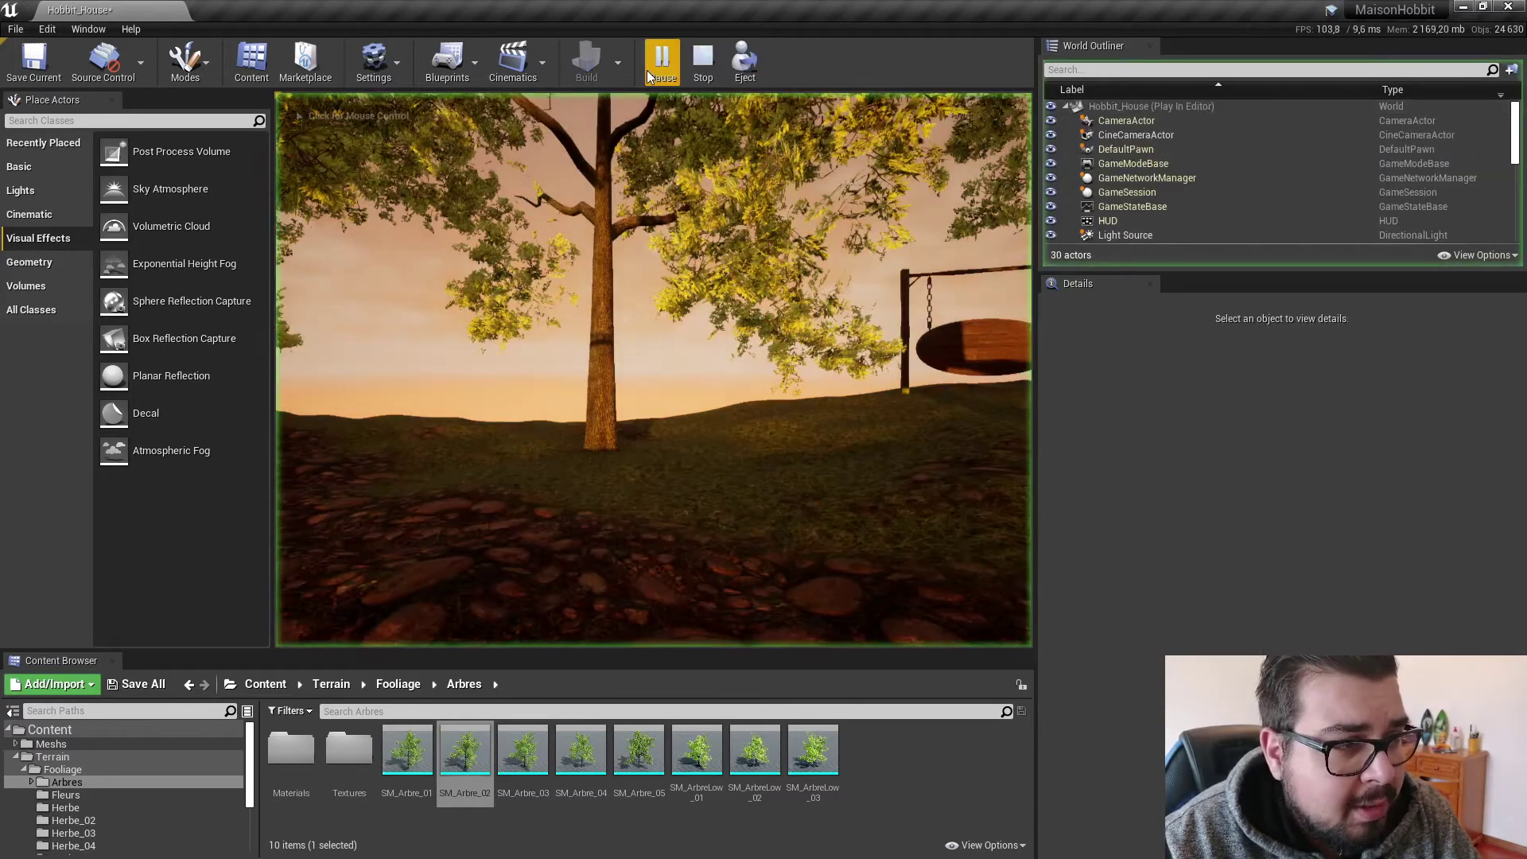
# Fly through the forest in the play-test to The Shire sign to judge the exposure, and stop the preview.
pyautogui.click(677, 402)
pyautogui.press('s')
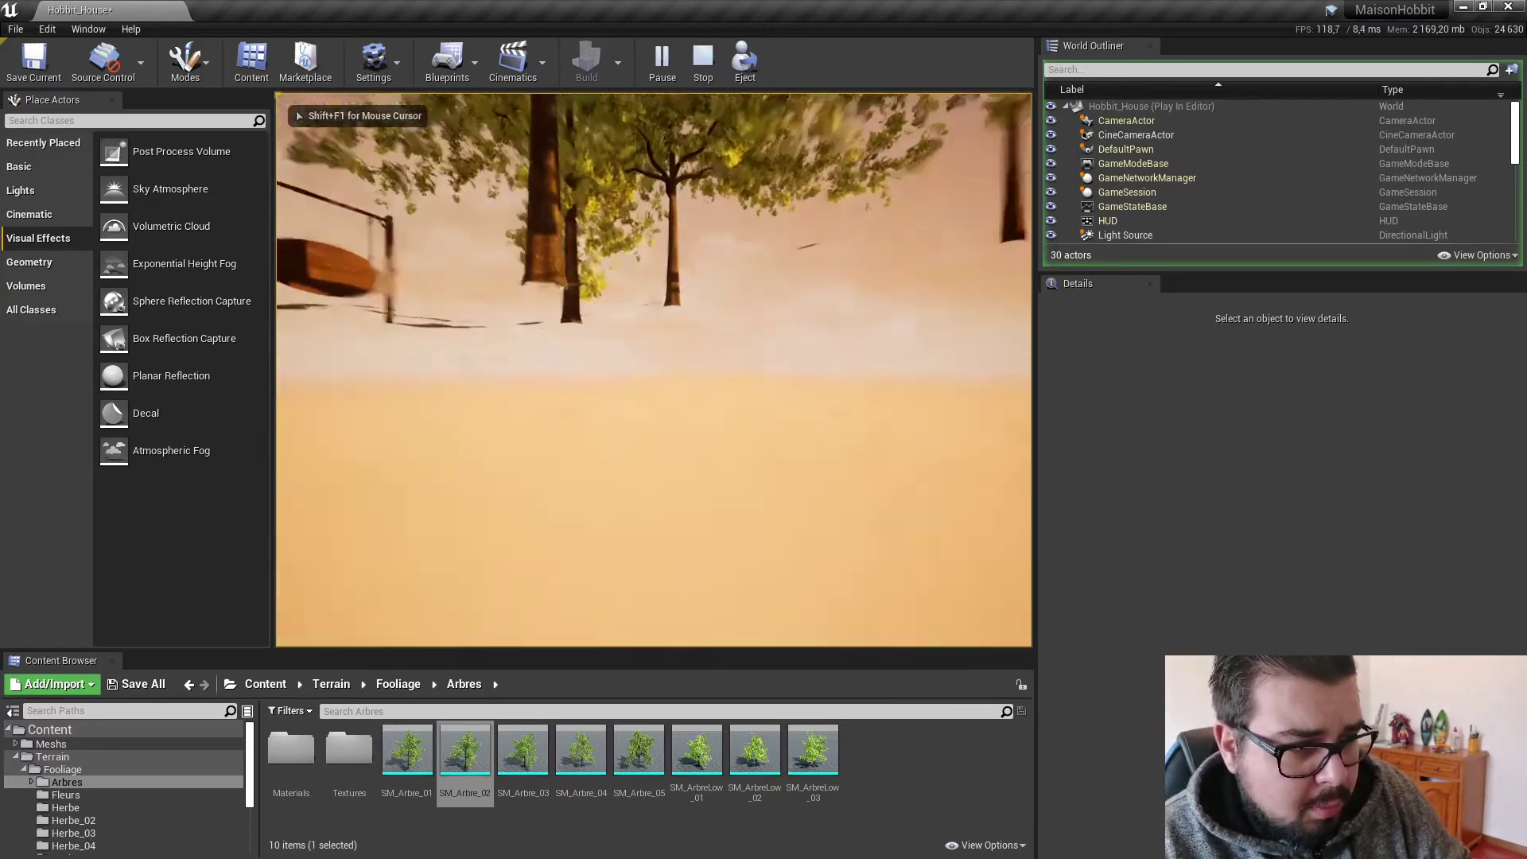
pyautogui.press('q')
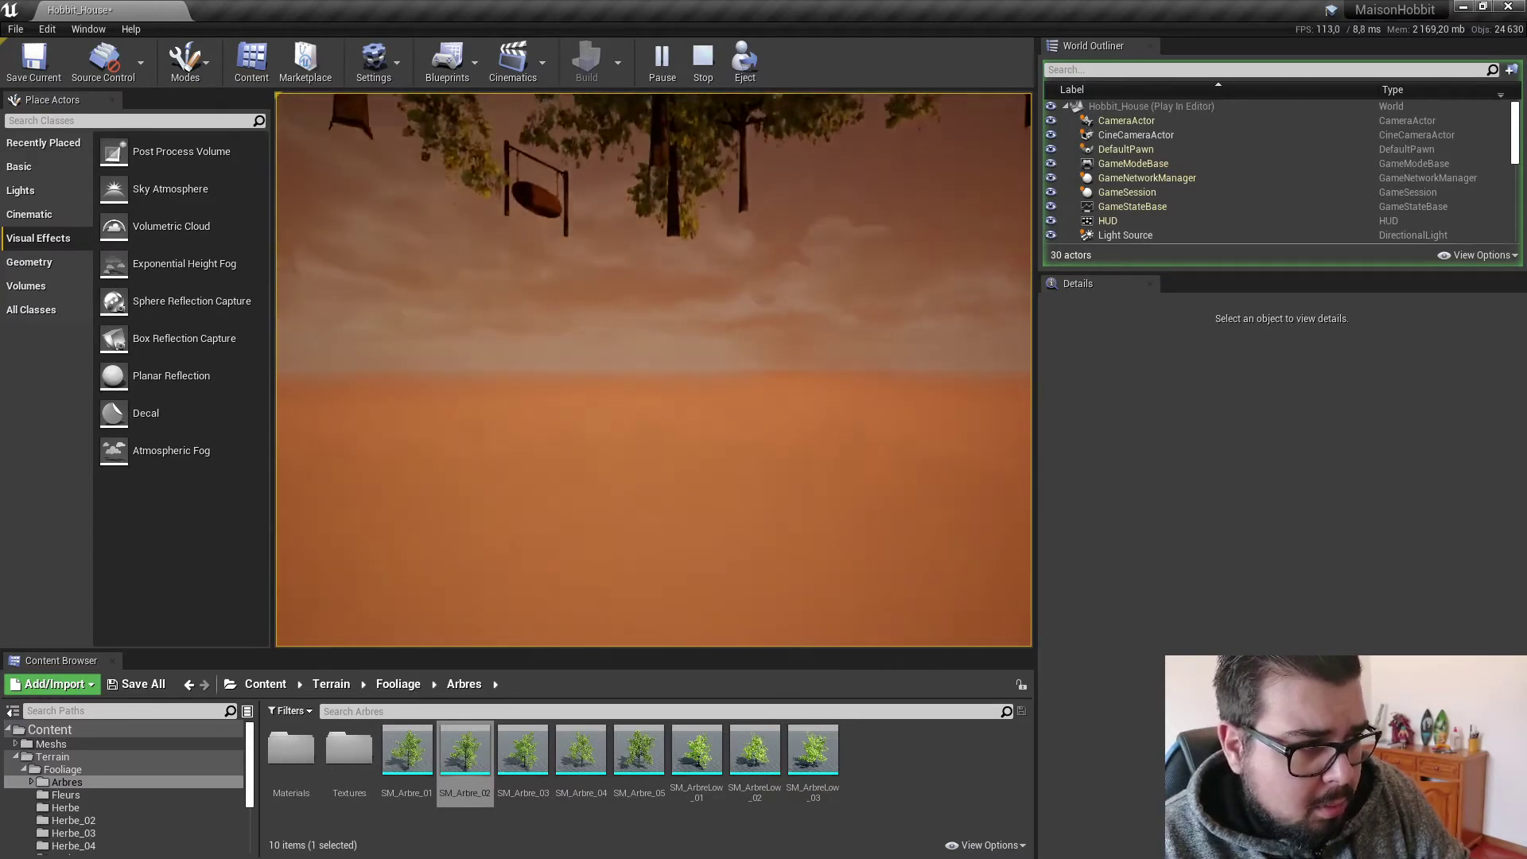
pyautogui.press('a')
pyautogui.press('a')
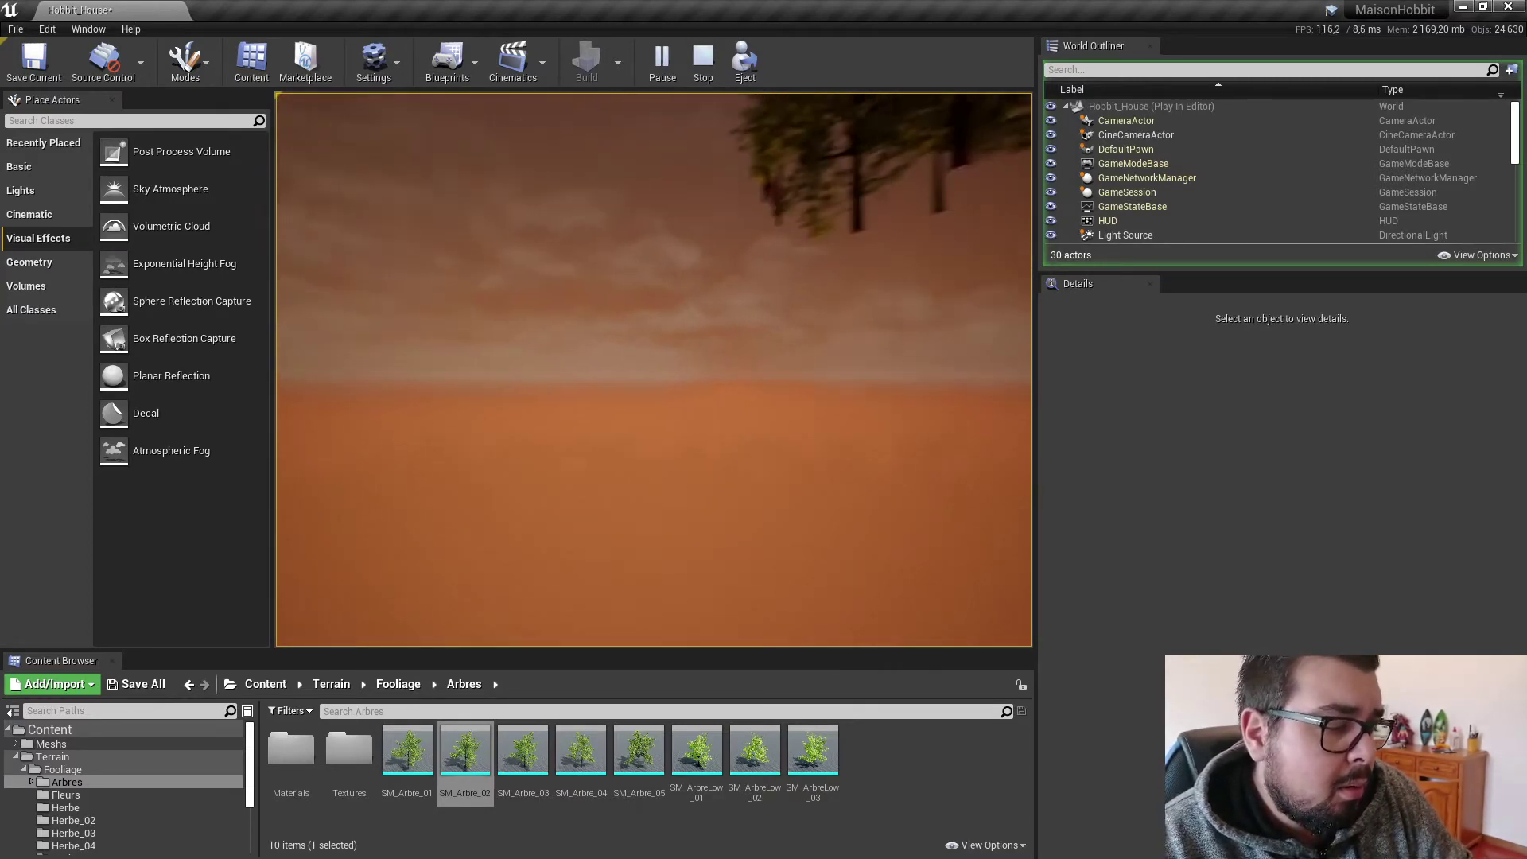
pyautogui.press('e')
pyautogui.press('e')
pyautogui.press('q')
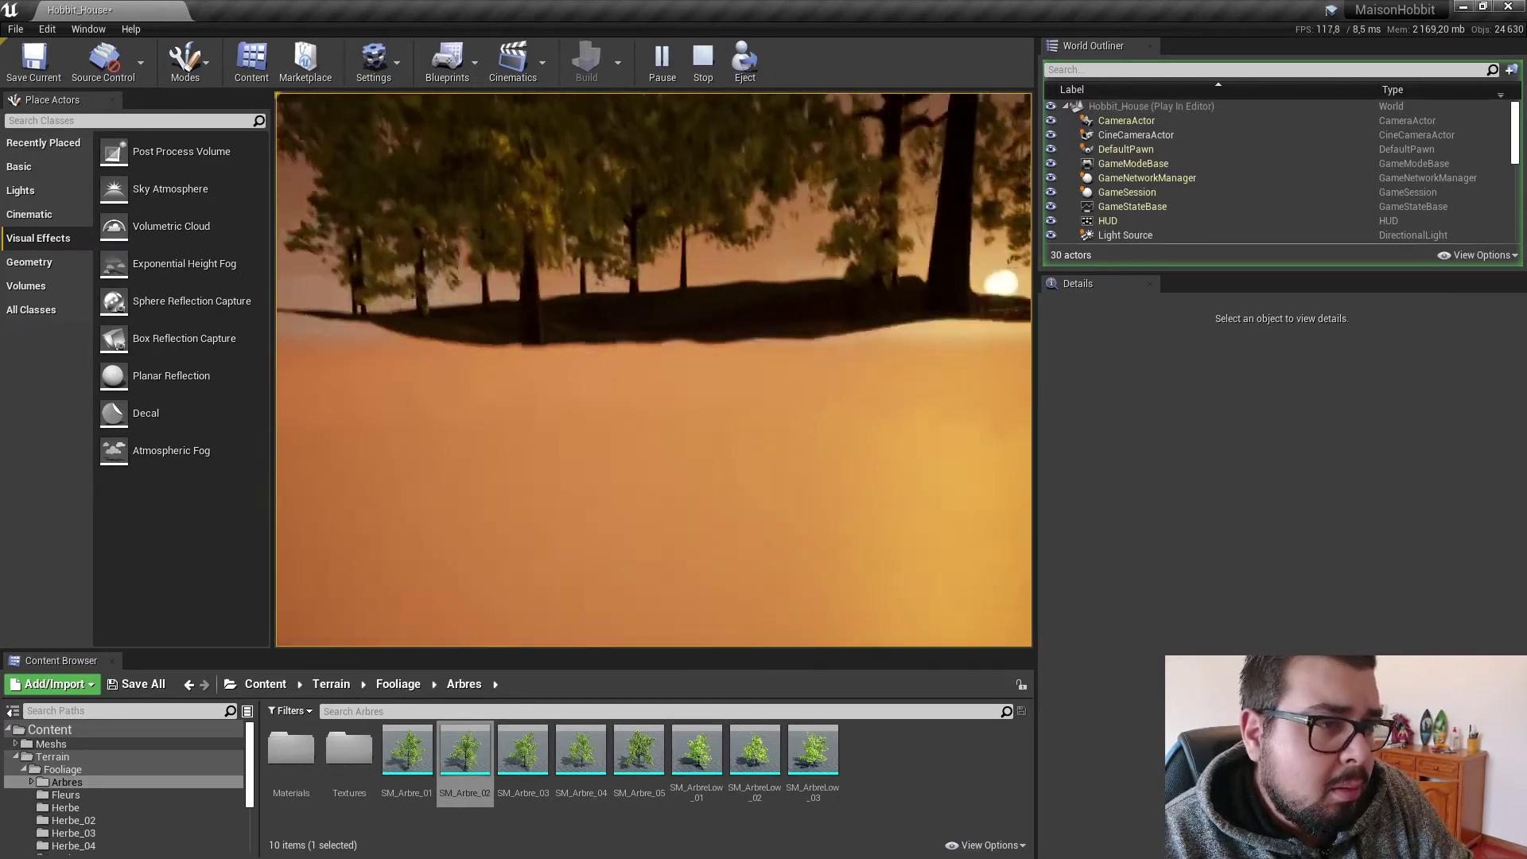
pyautogui.press('a')
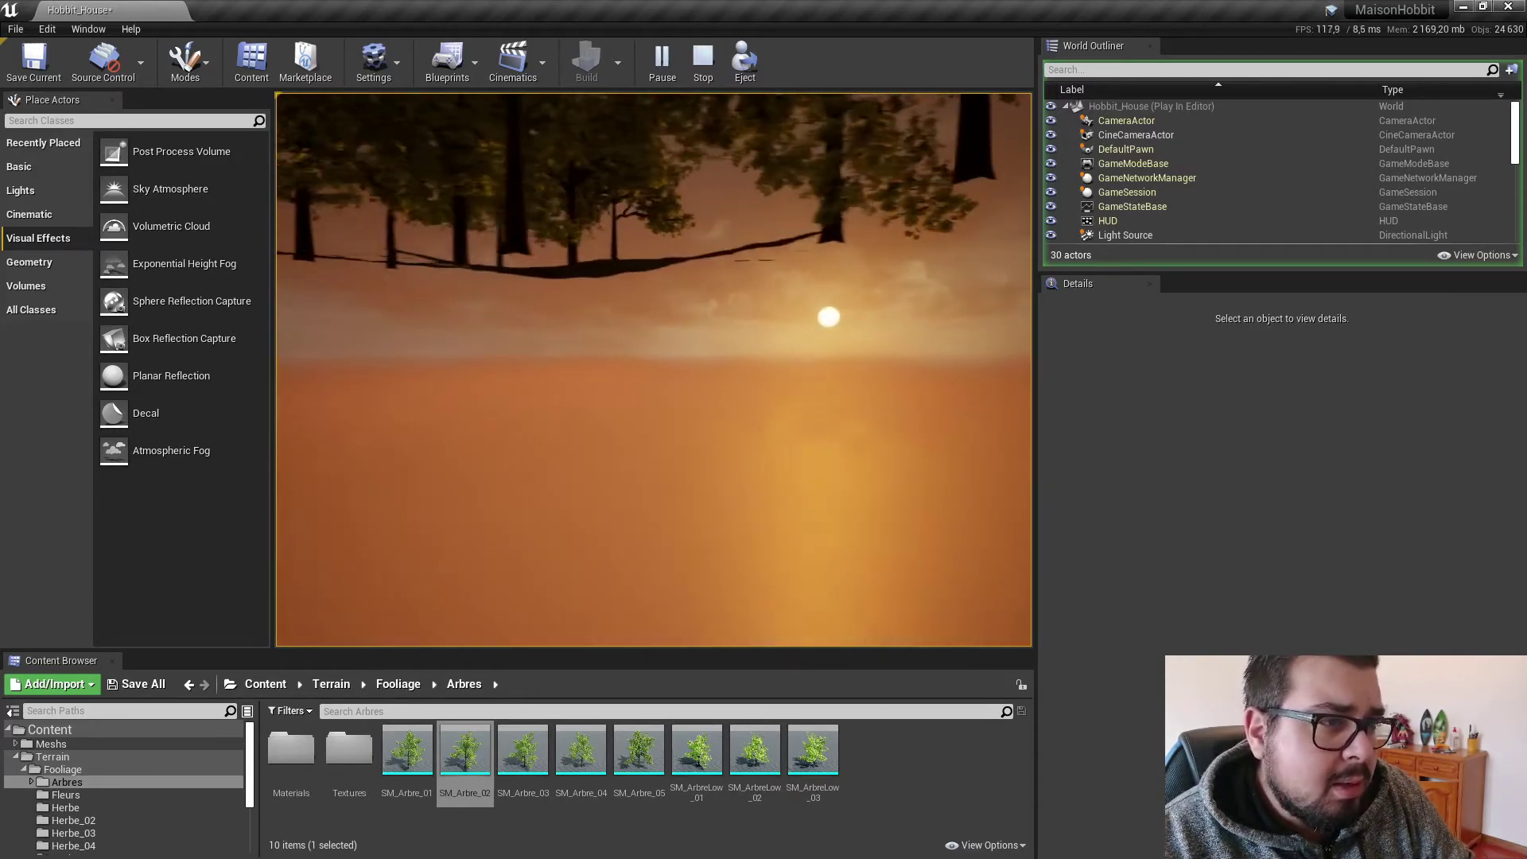
pyautogui.press('e')
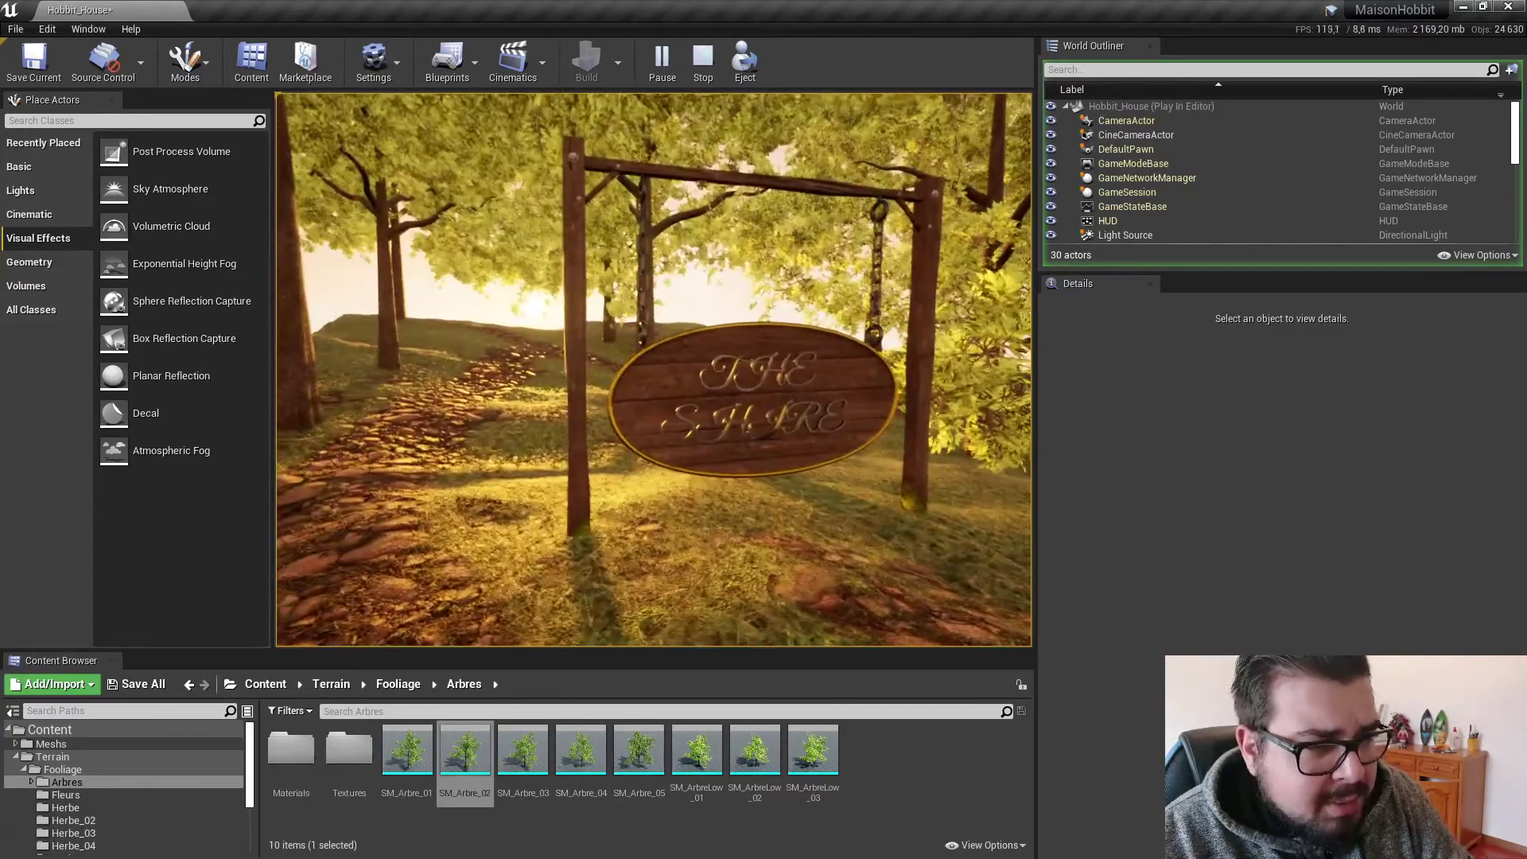
pyautogui.press('Escape')
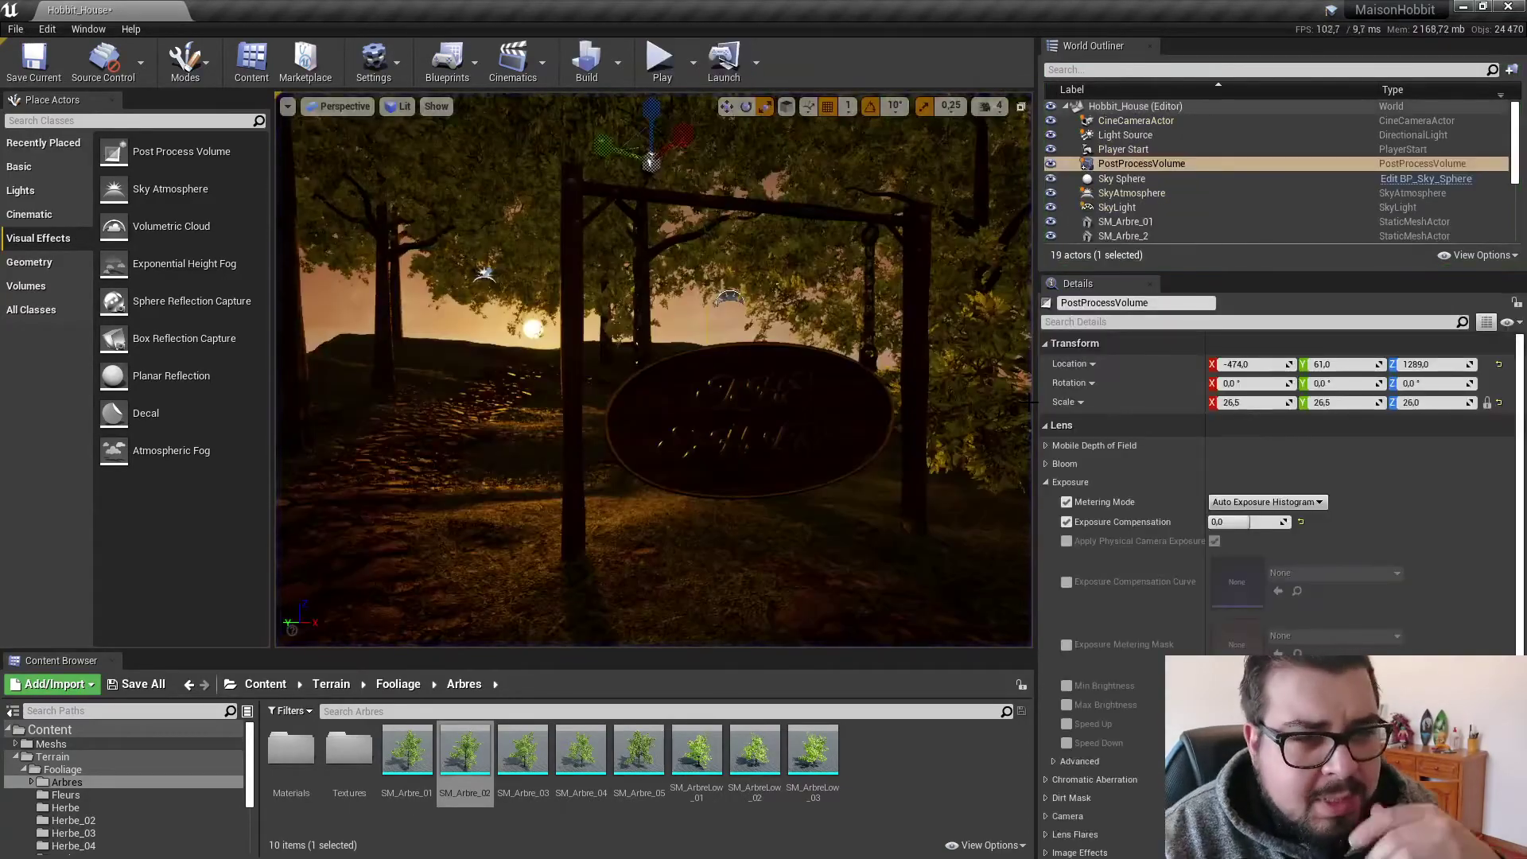
# Set the Metering Mode of the post process volume to Manual.
pyautogui.click(1264, 502)
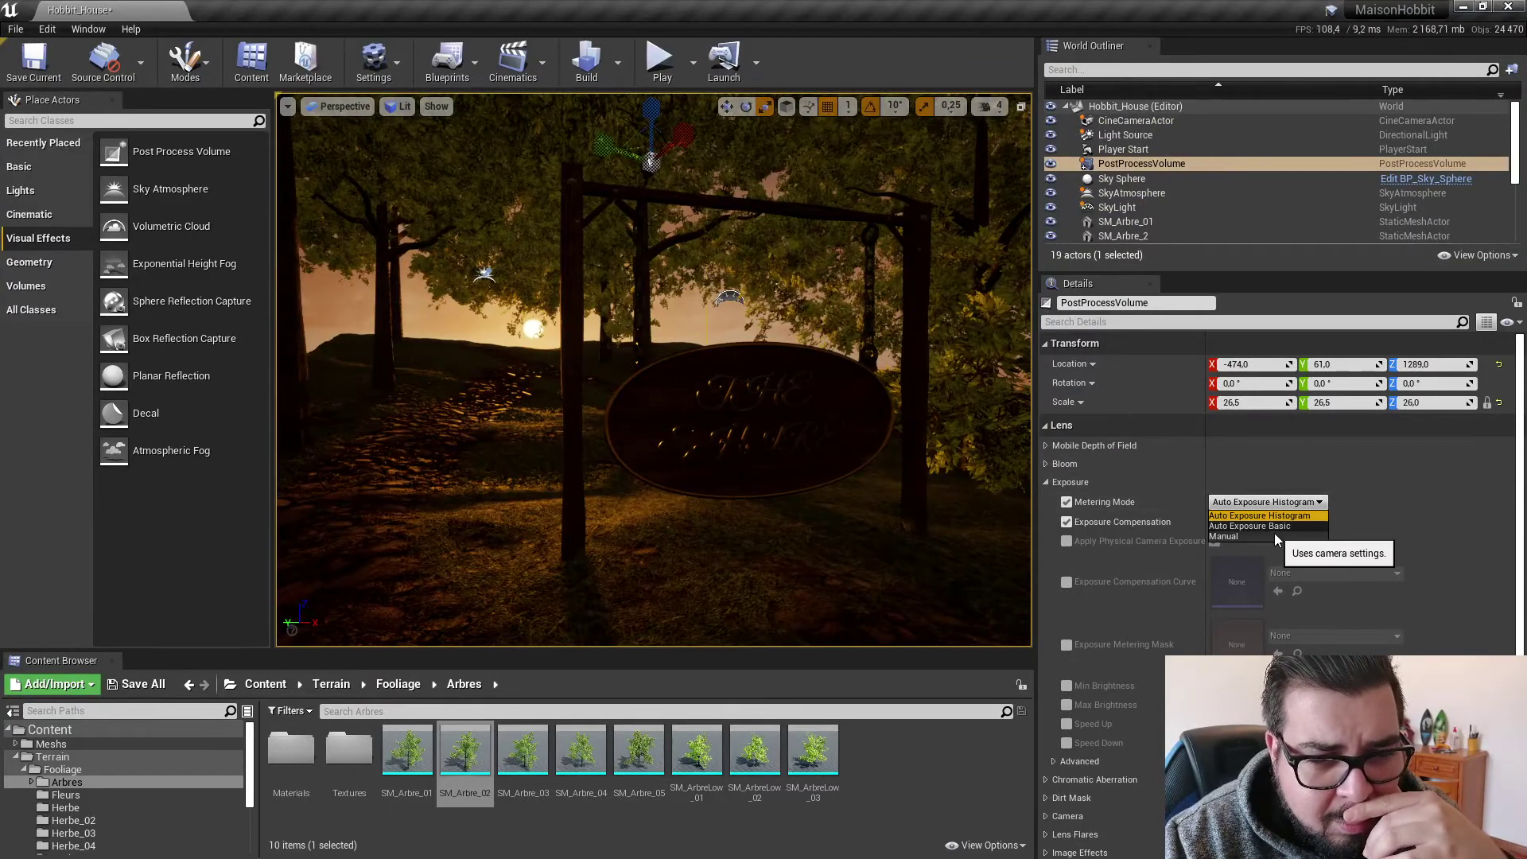
pyautogui.click(1274, 533)
pyautogui.click(1272, 502)
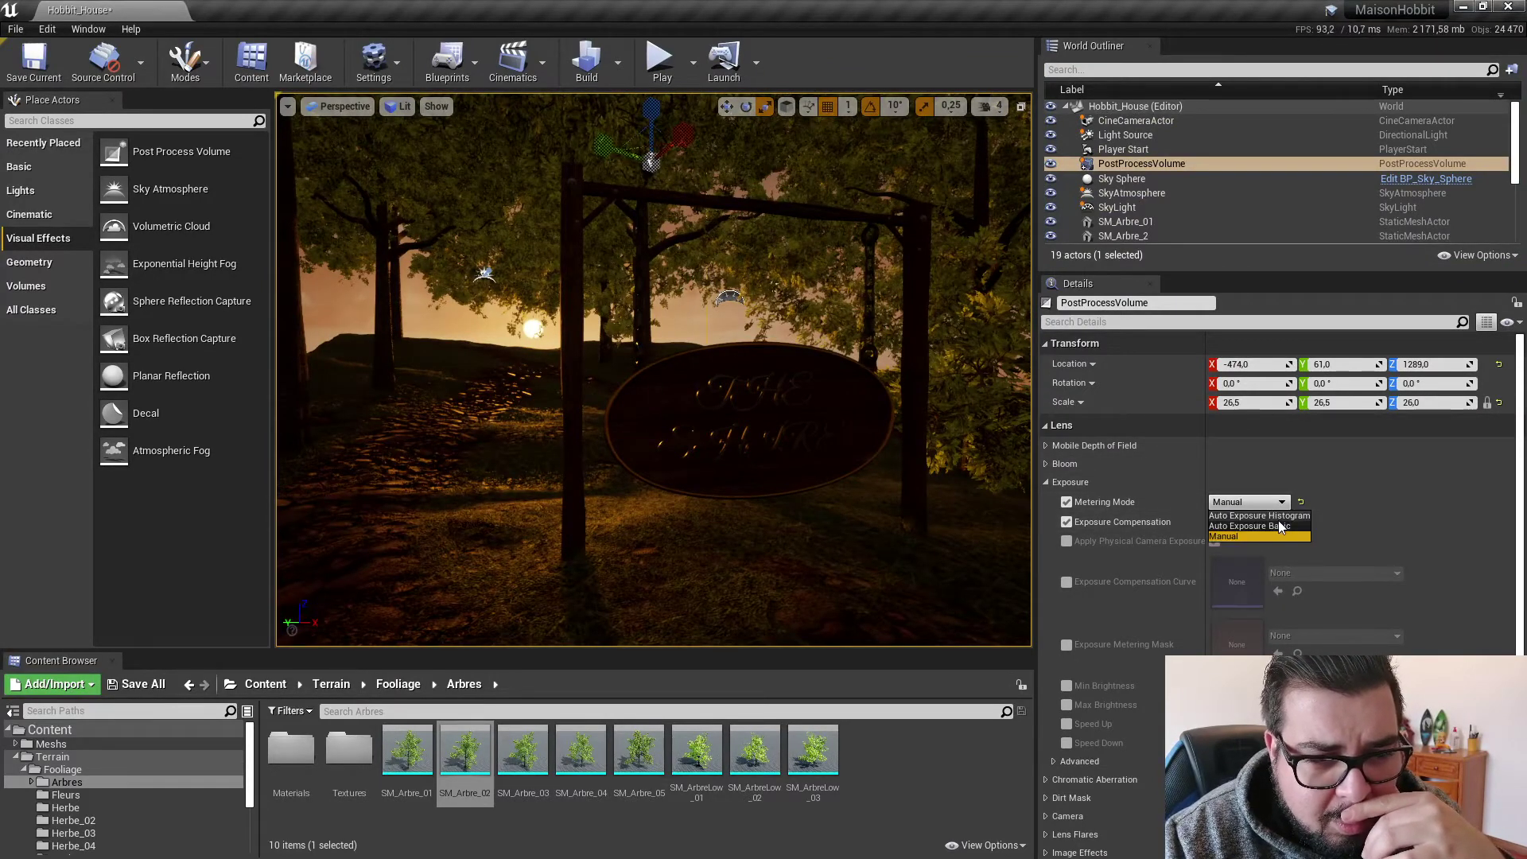
# Disable the Metering Mode and Exposure Compensation overrides and check the brightness in a short play-test.
pyautogui.click(1068, 501)
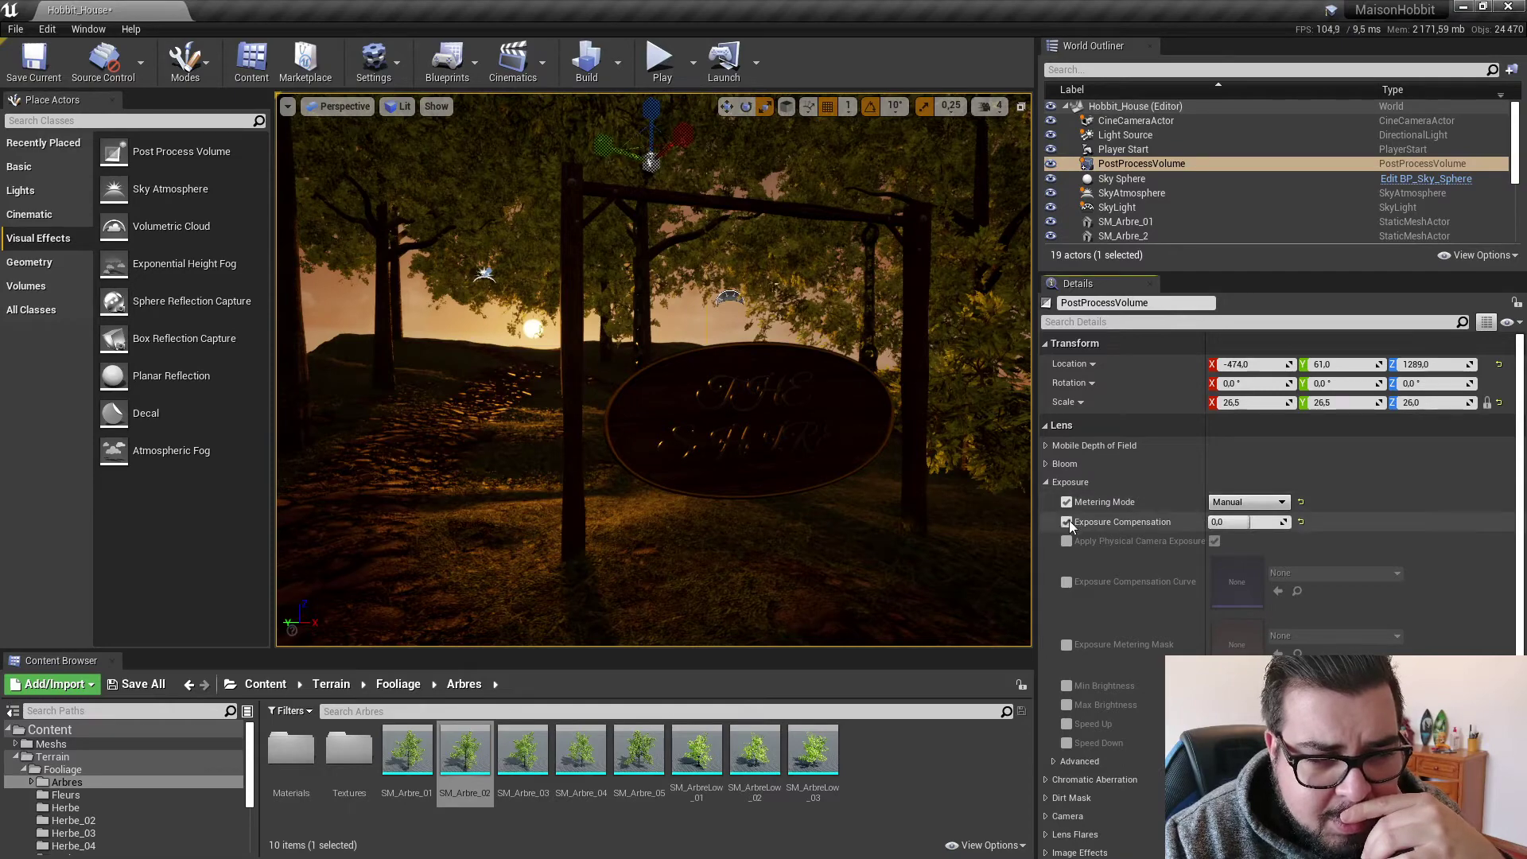
pyautogui.click(1068, 522)
pyautogui.click(1068, 502)
pyautogui.click(673, 72)
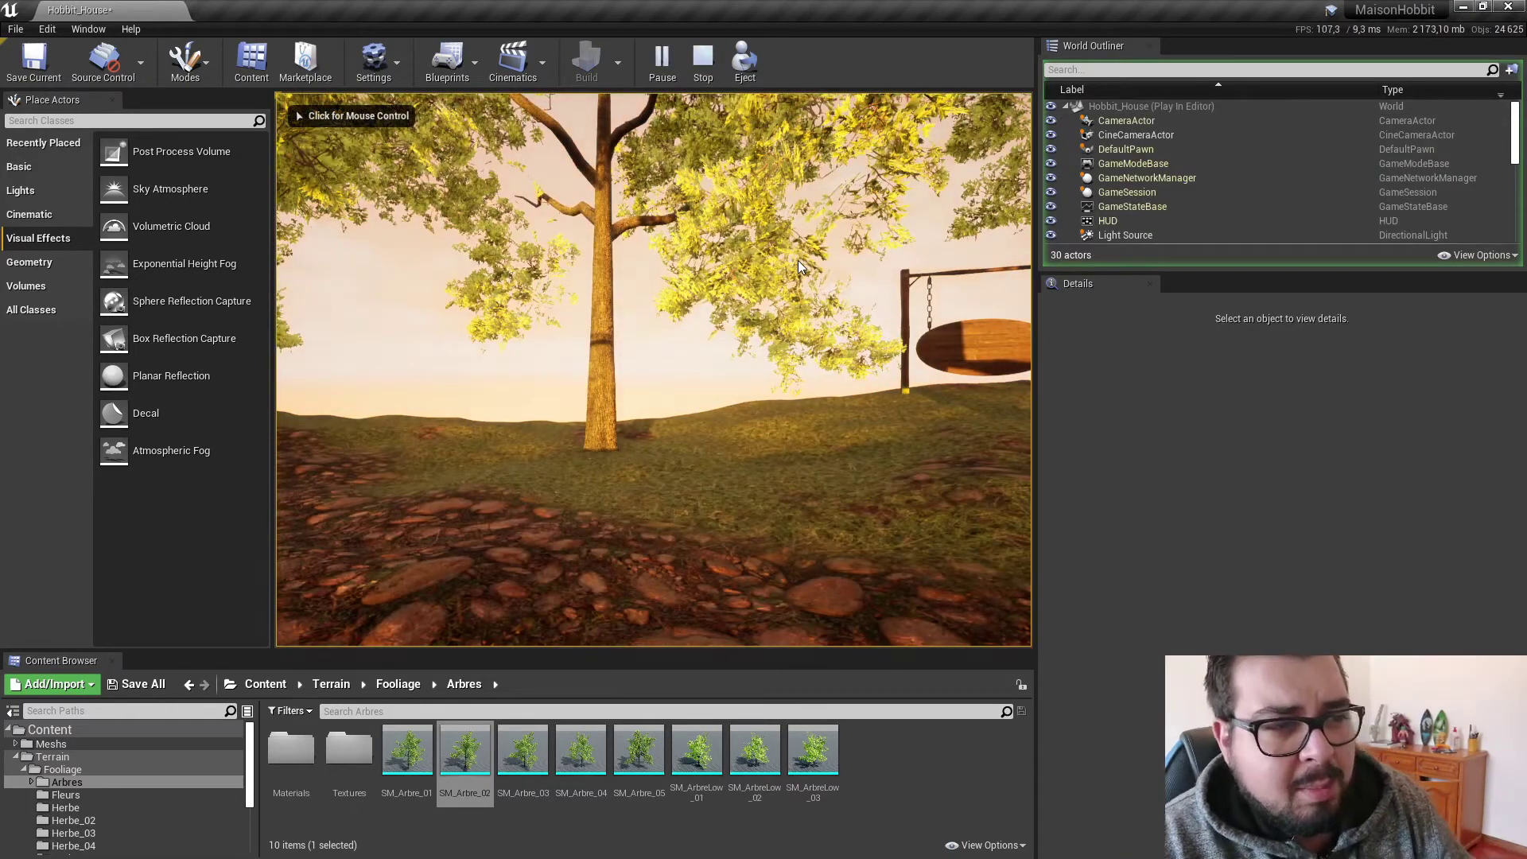
pyautogui.press('Escape')
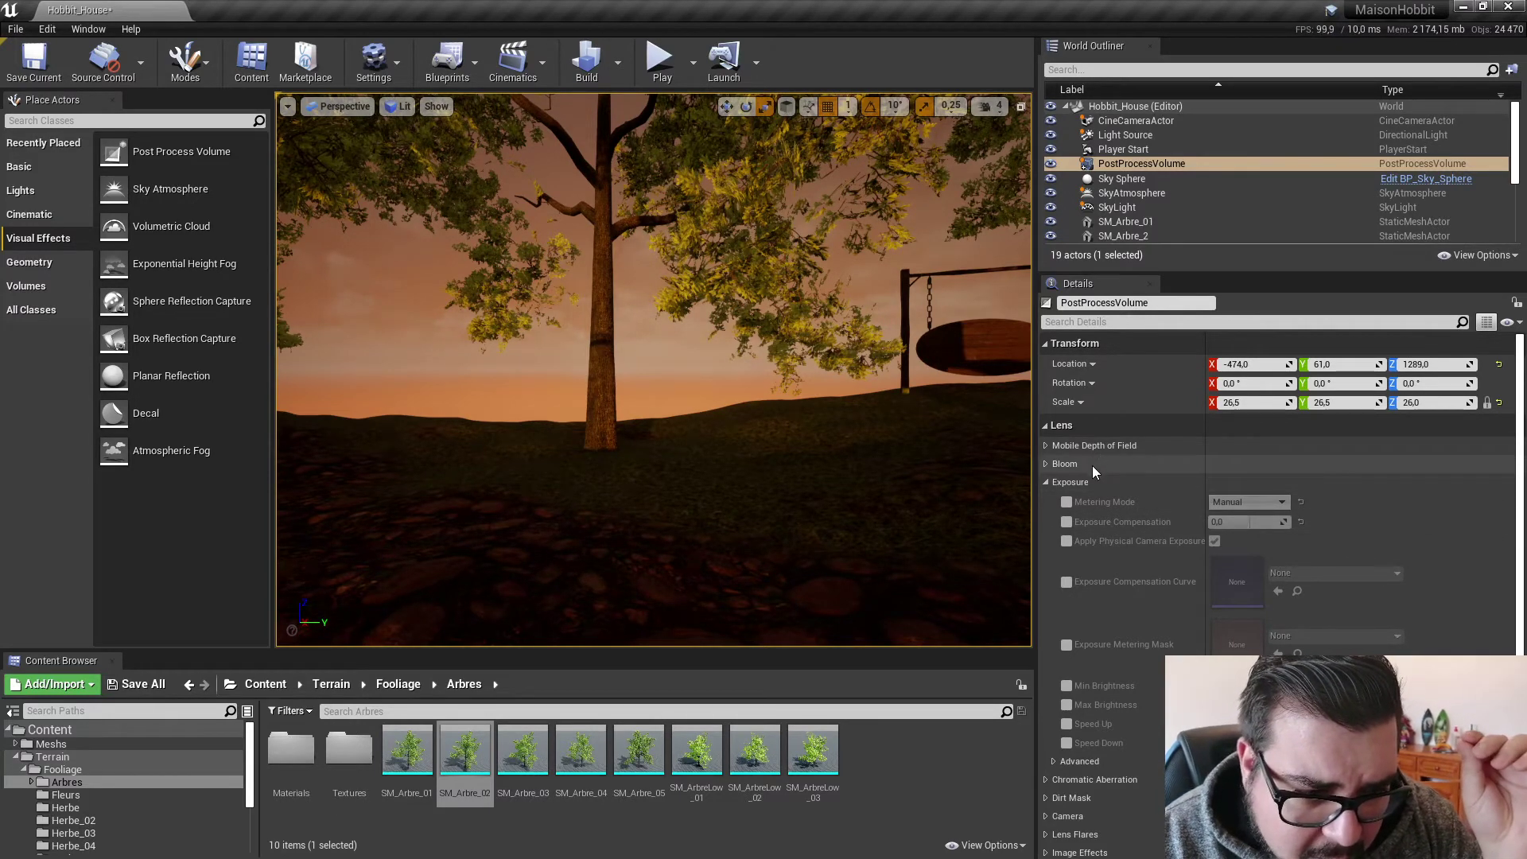
# Collapse the Exposure settings and examine the Bloom and Mobile Depth of Field options of the post process volume.
pyautogui.click(1047, 482)
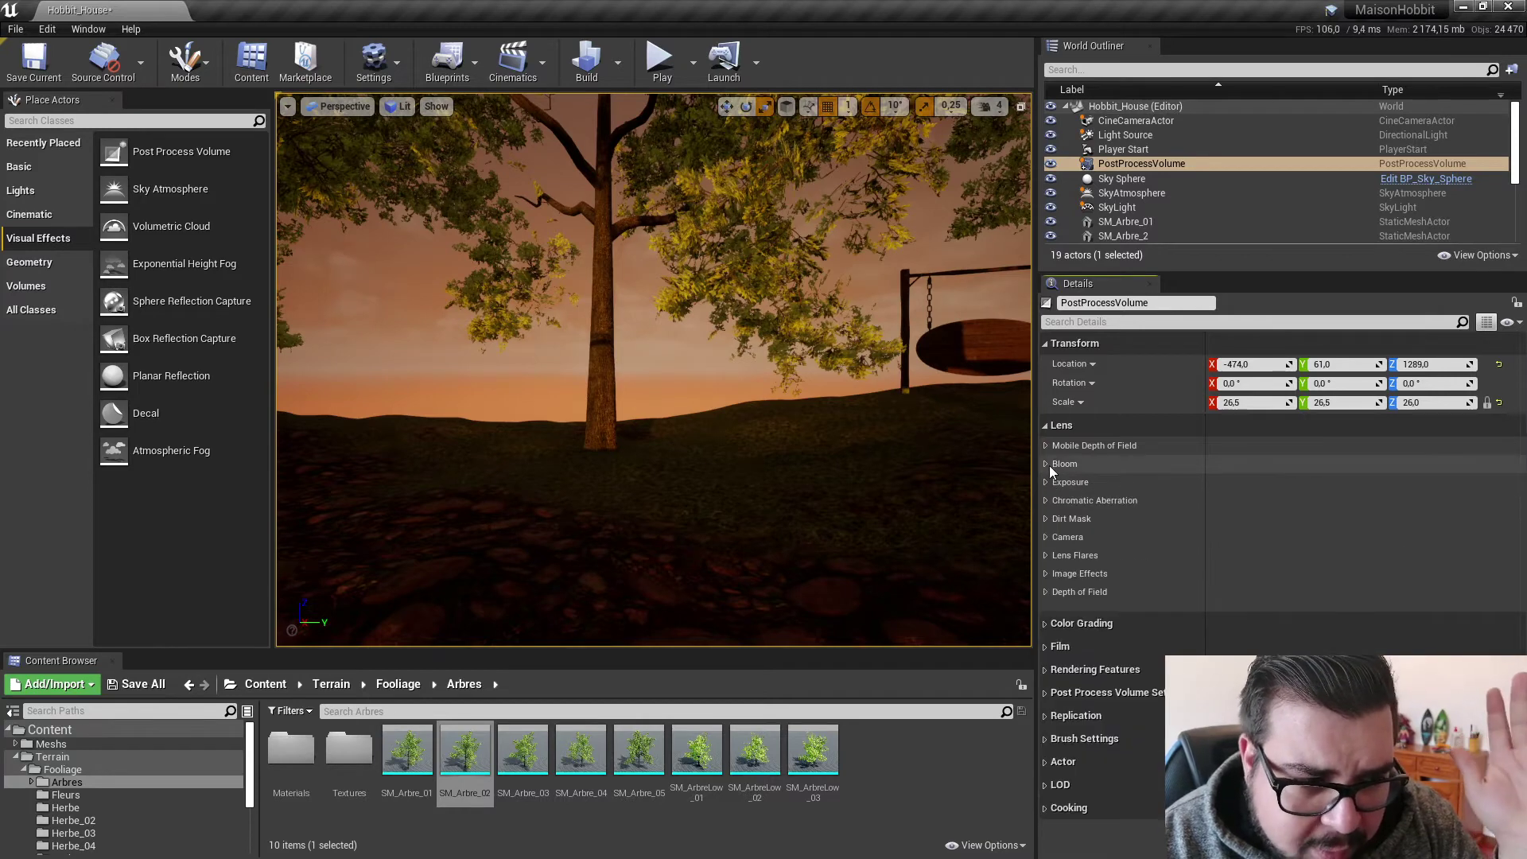
pyautogui.click(1047, 465)
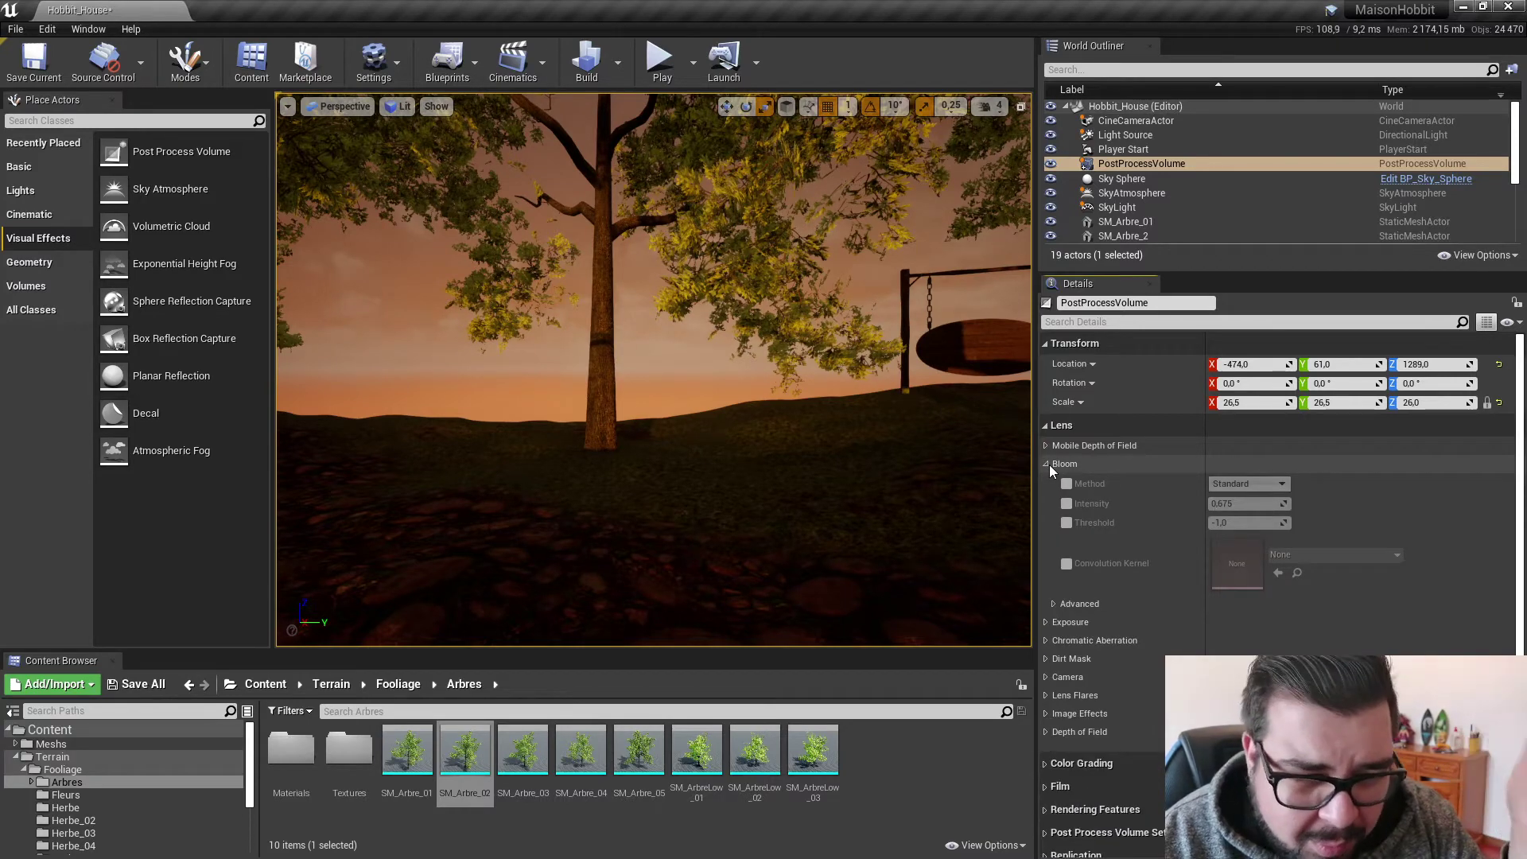
pyautogui.click(1047, 465)
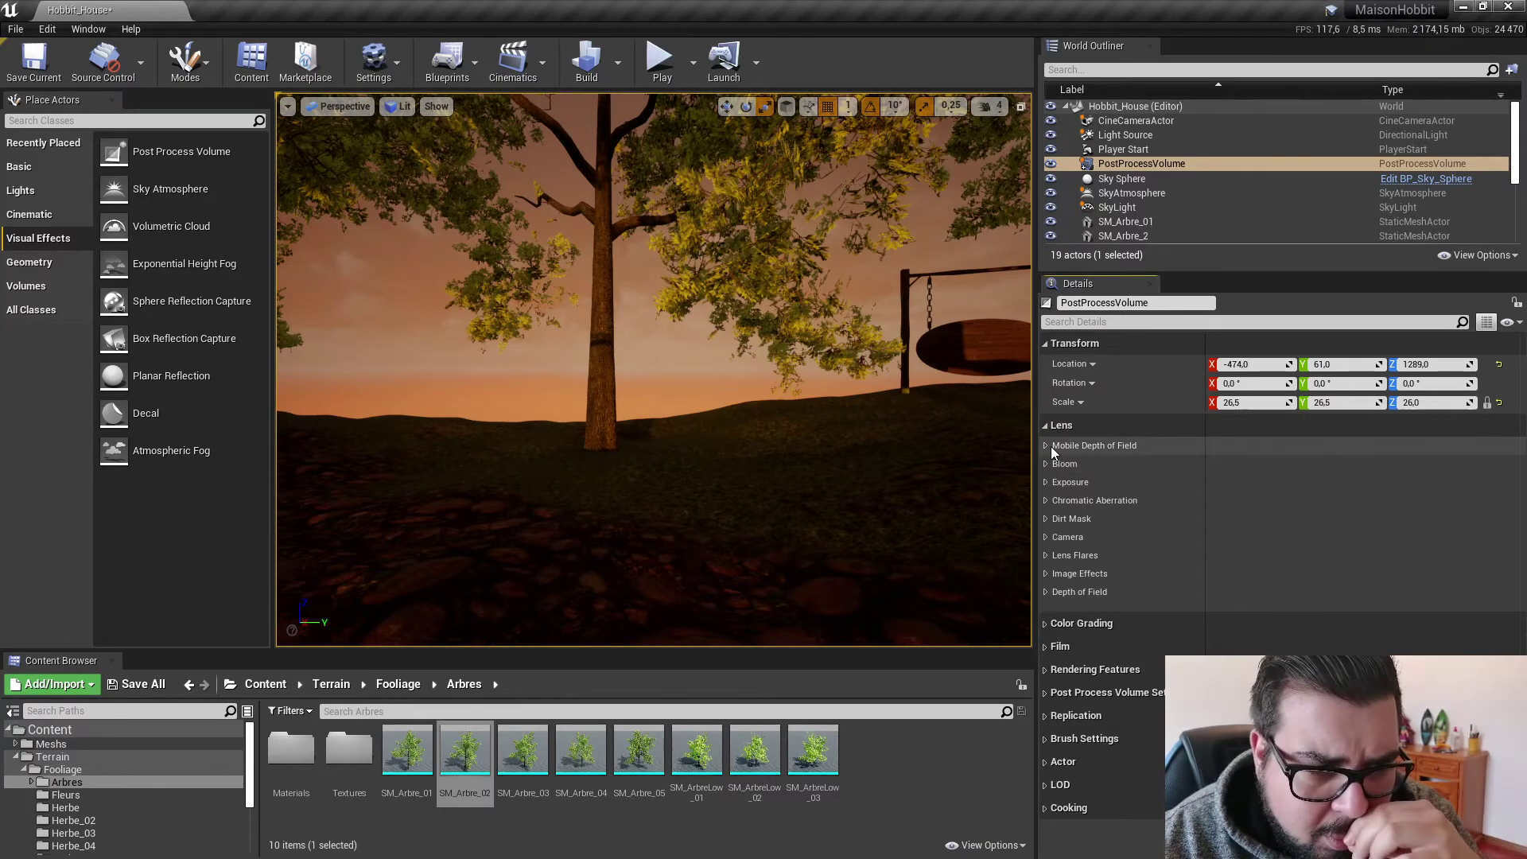
pyautogui.click(1048, 447)
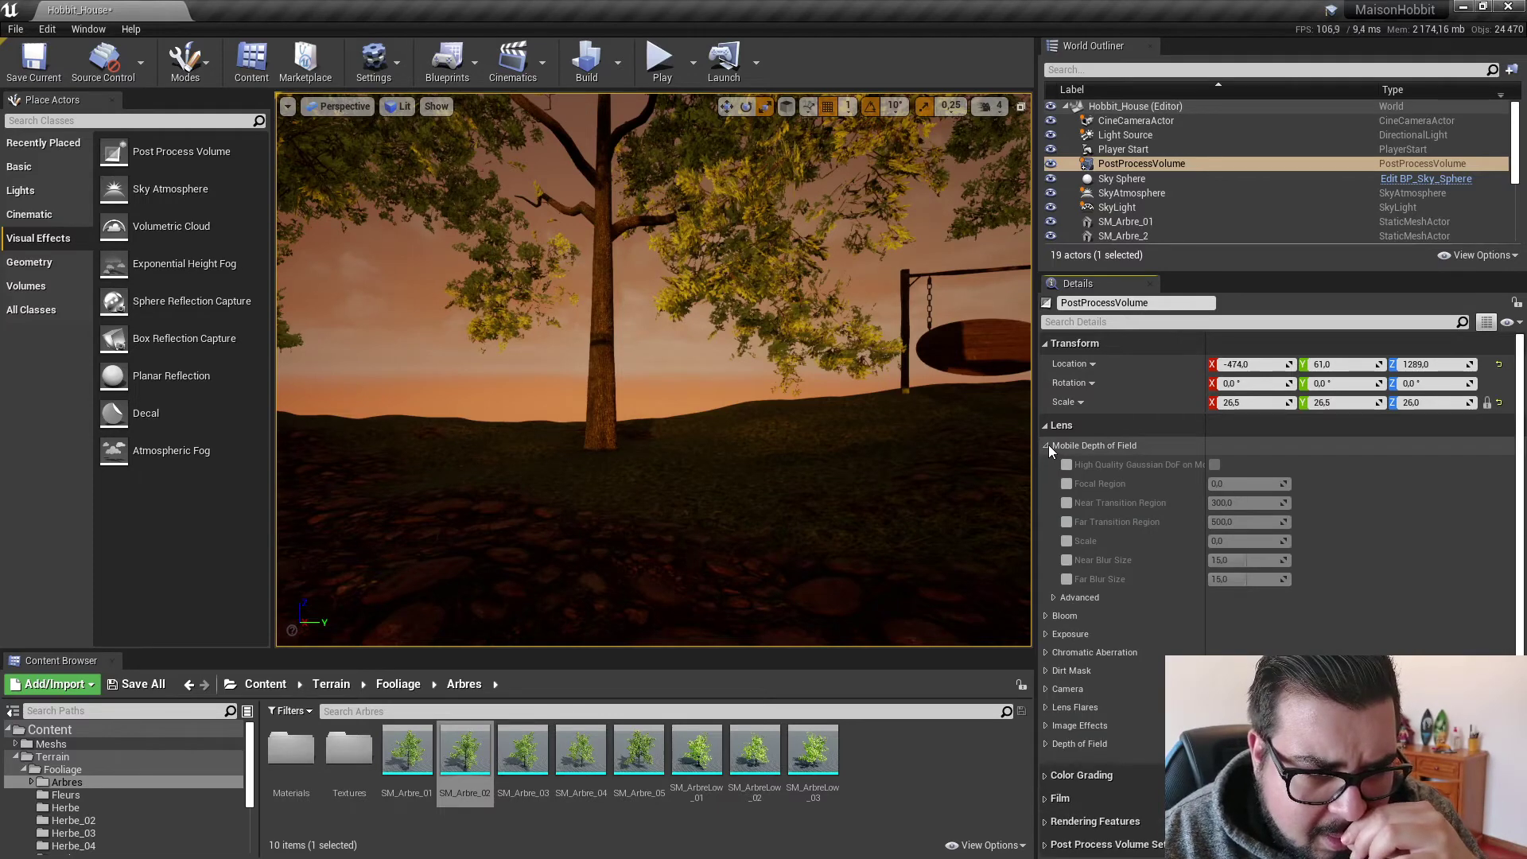
pyautogui.click(1049, 446)
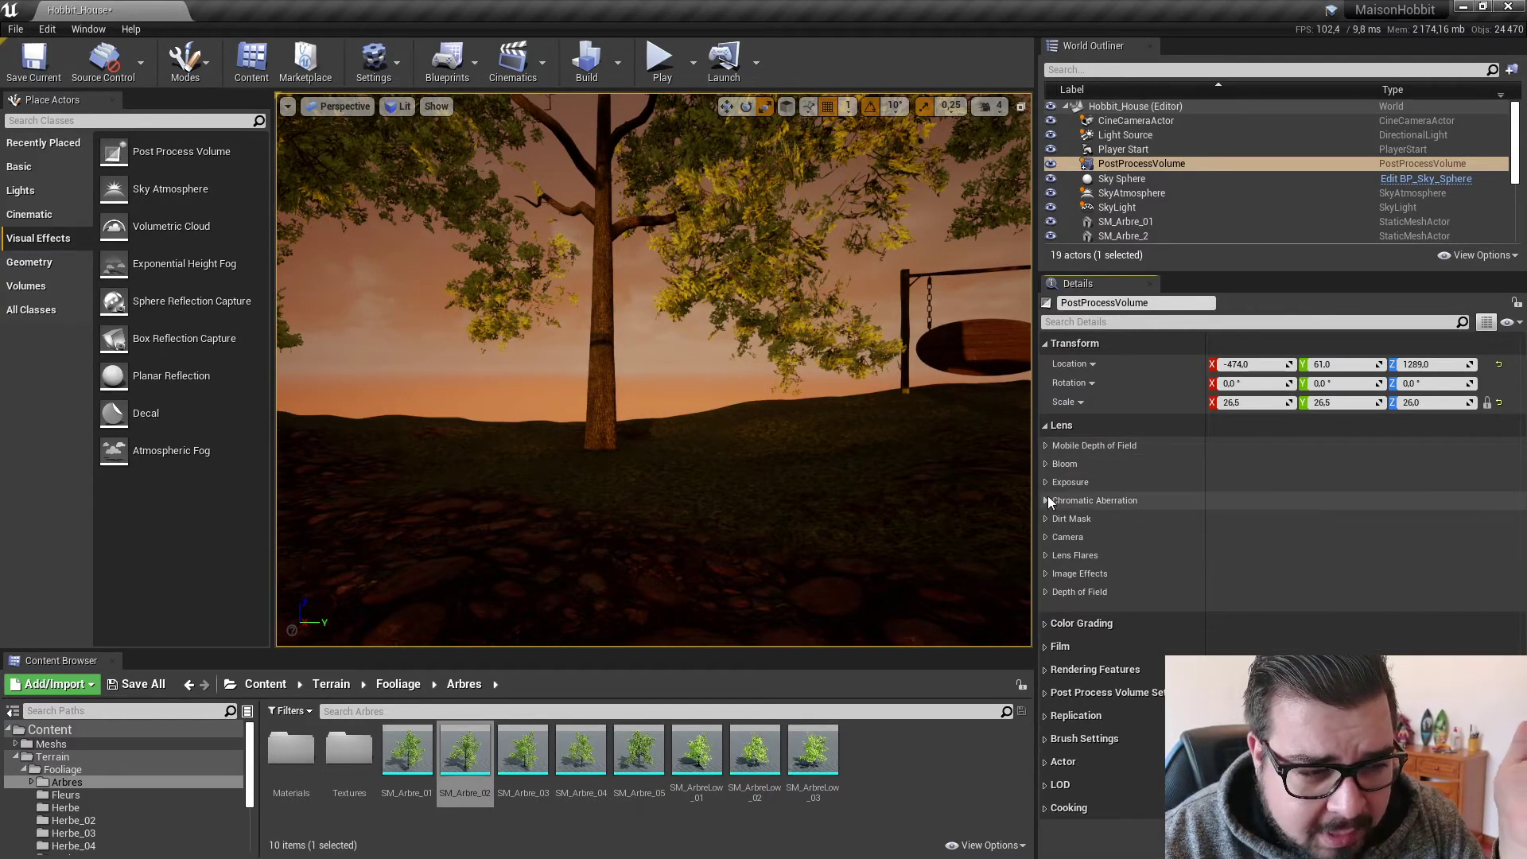
# Look through the Dirt Mask, Camera, Lens Flares, Image Effects and Depth of Field settings and collapse the Lens category.
pyautogui.click(1049, 518)
pyautogui.click(1049, 519)
pyautogui.click(1048, 537)
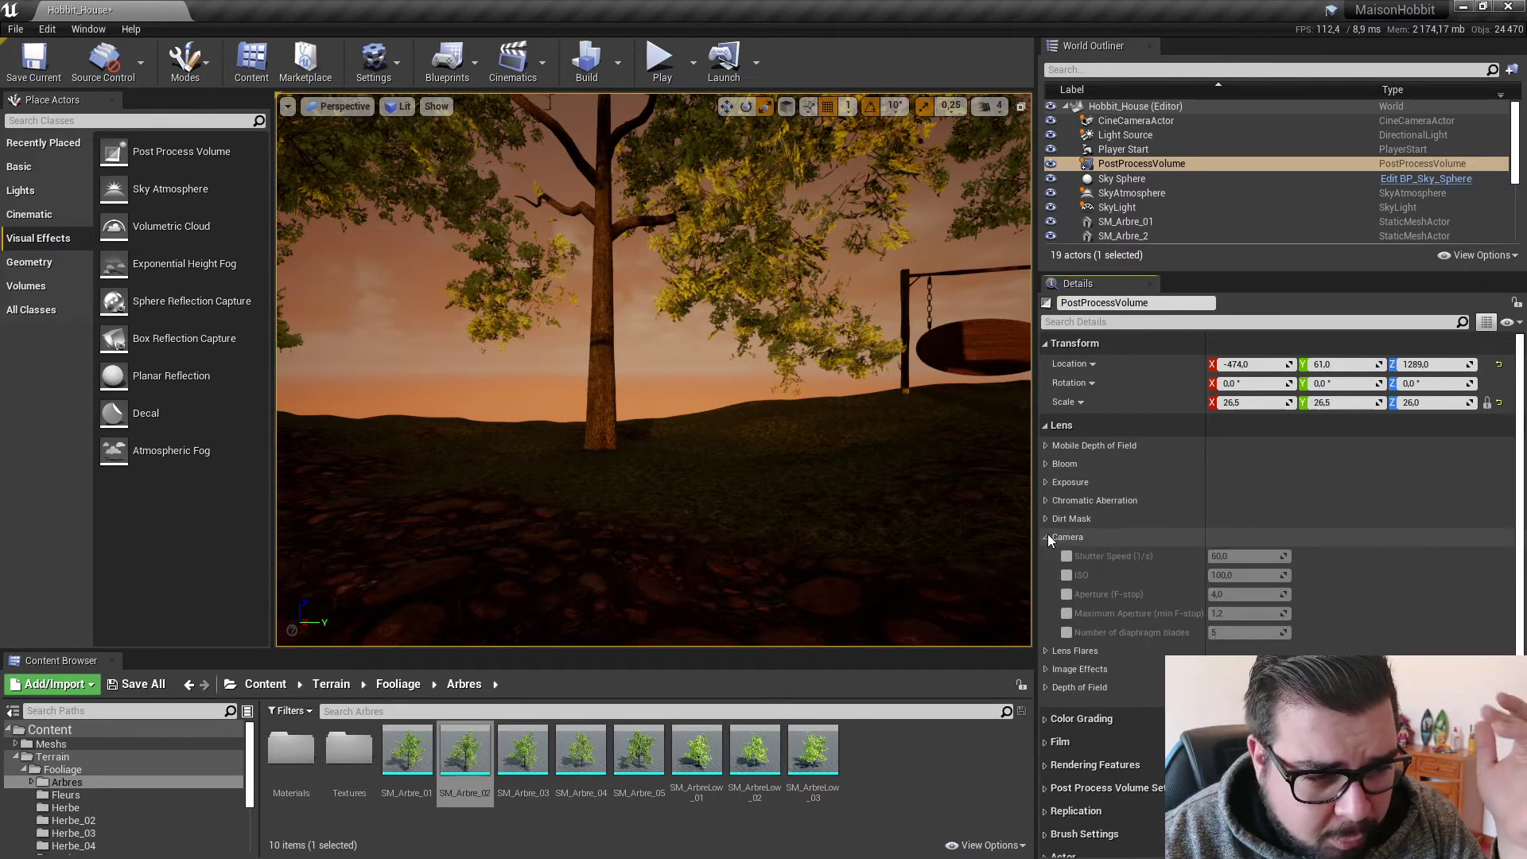
pyautogui.click(1047, 537)
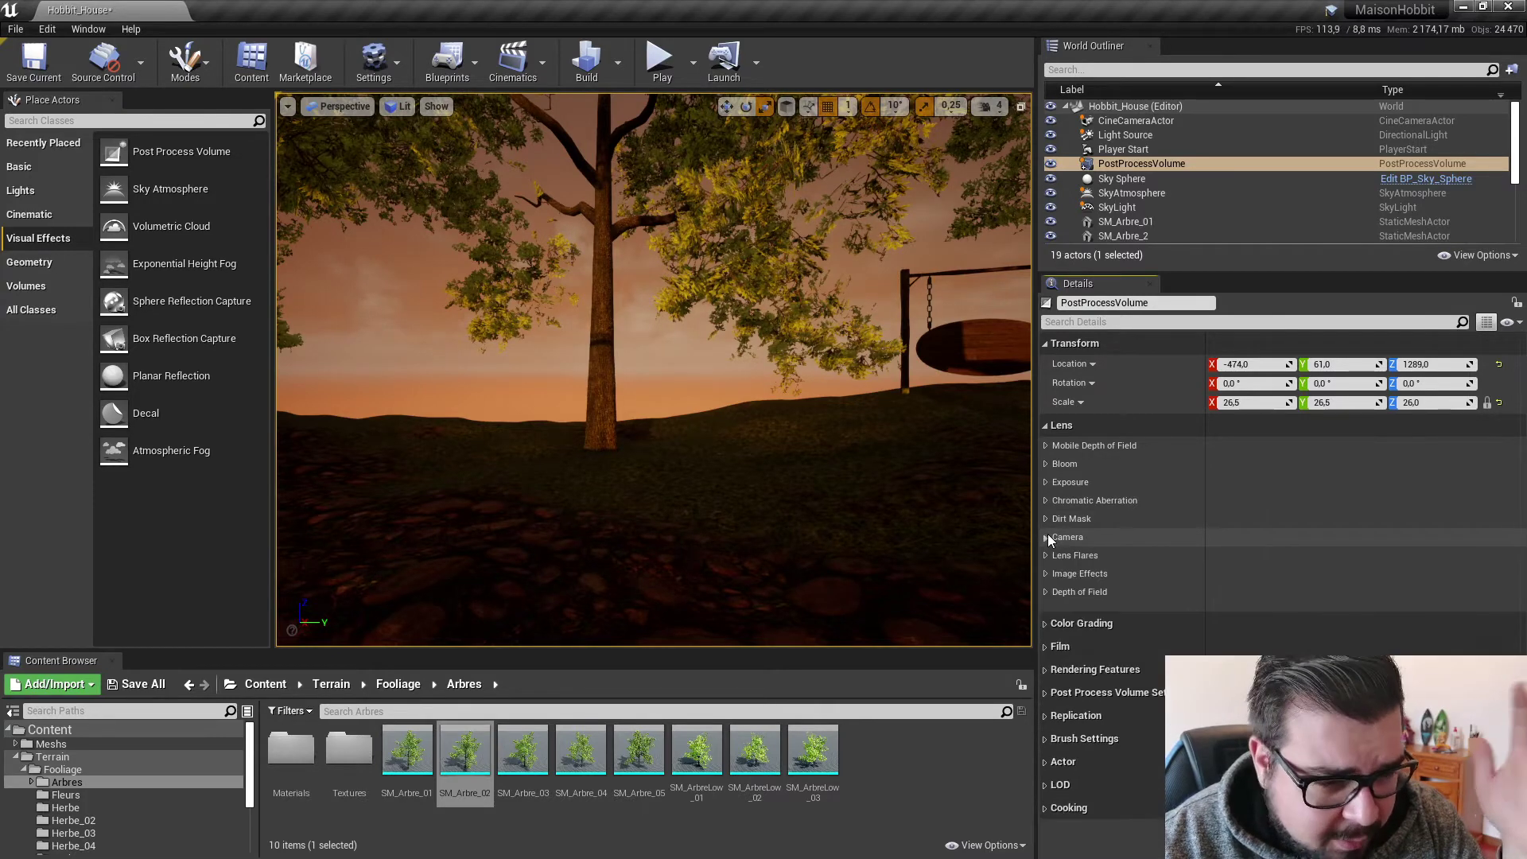
pyautogui.click(1051, 554)
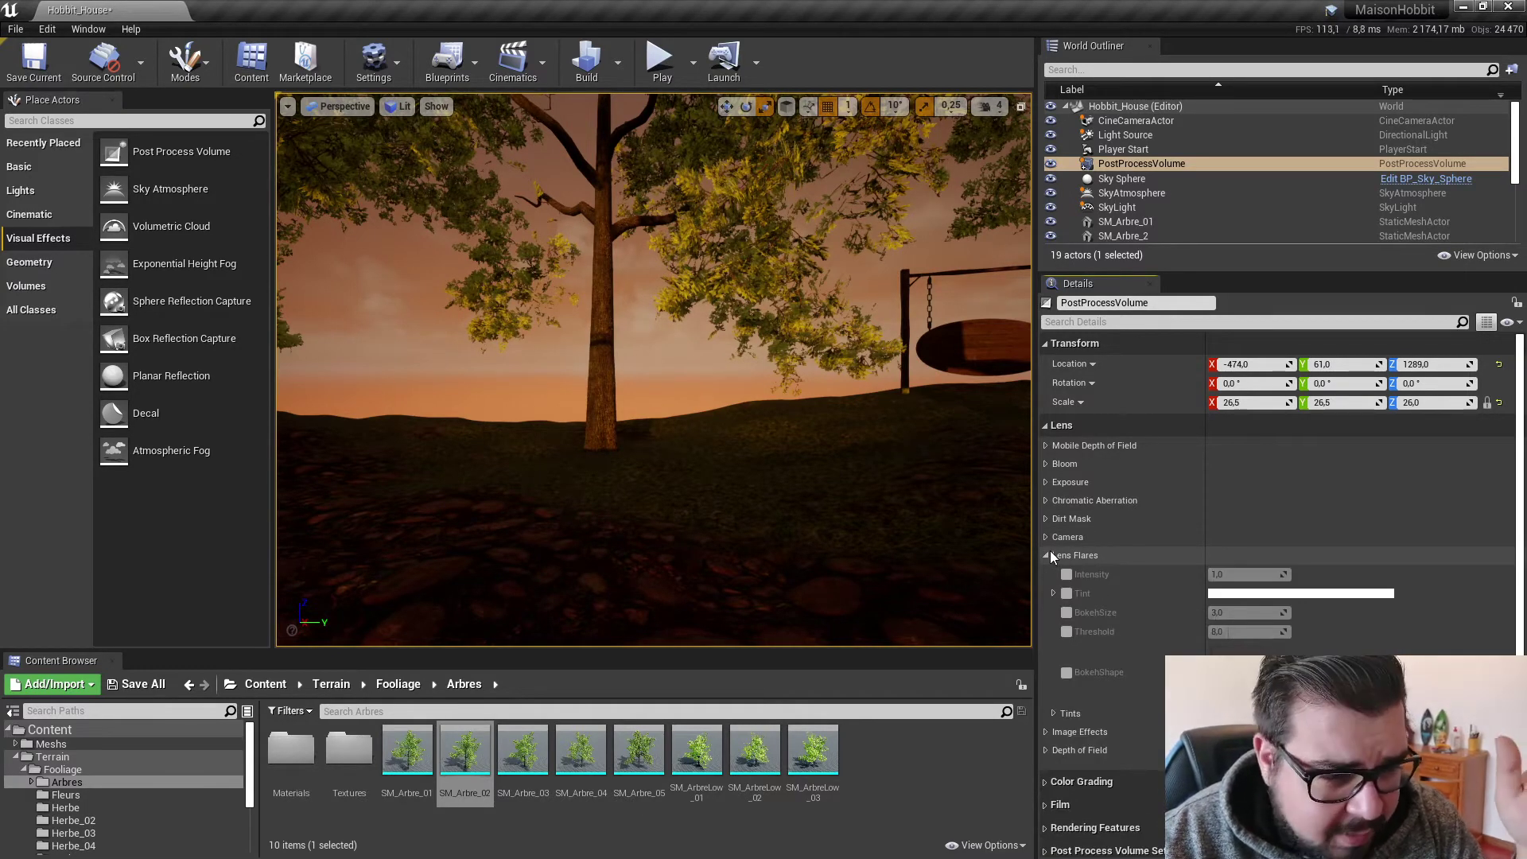
pyautogui.click(1052, 555)
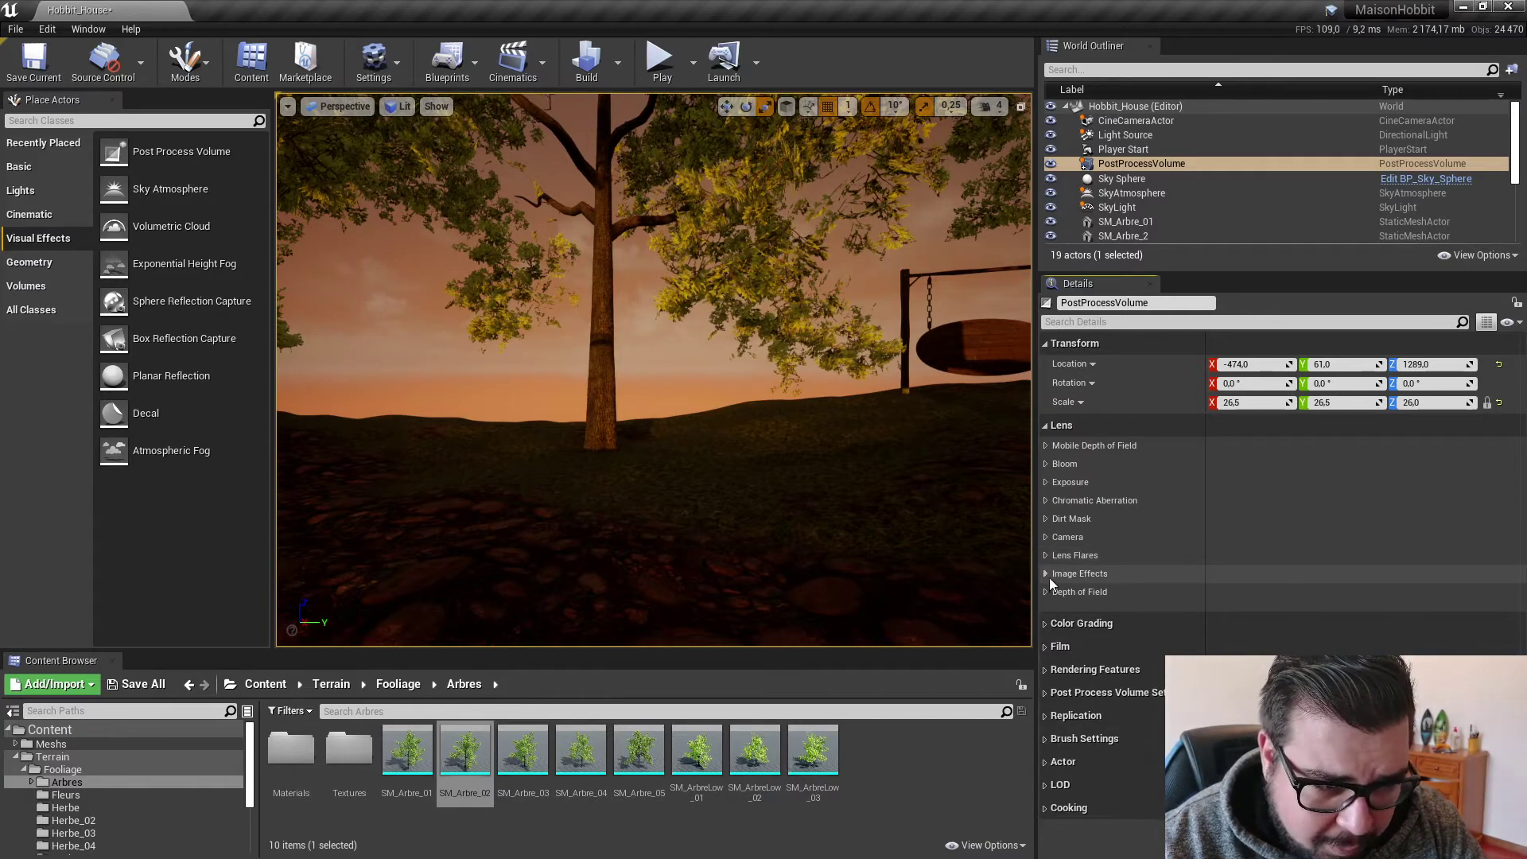
pyautogui.click(1049, 575)
pyautogui.click(1049, 575)
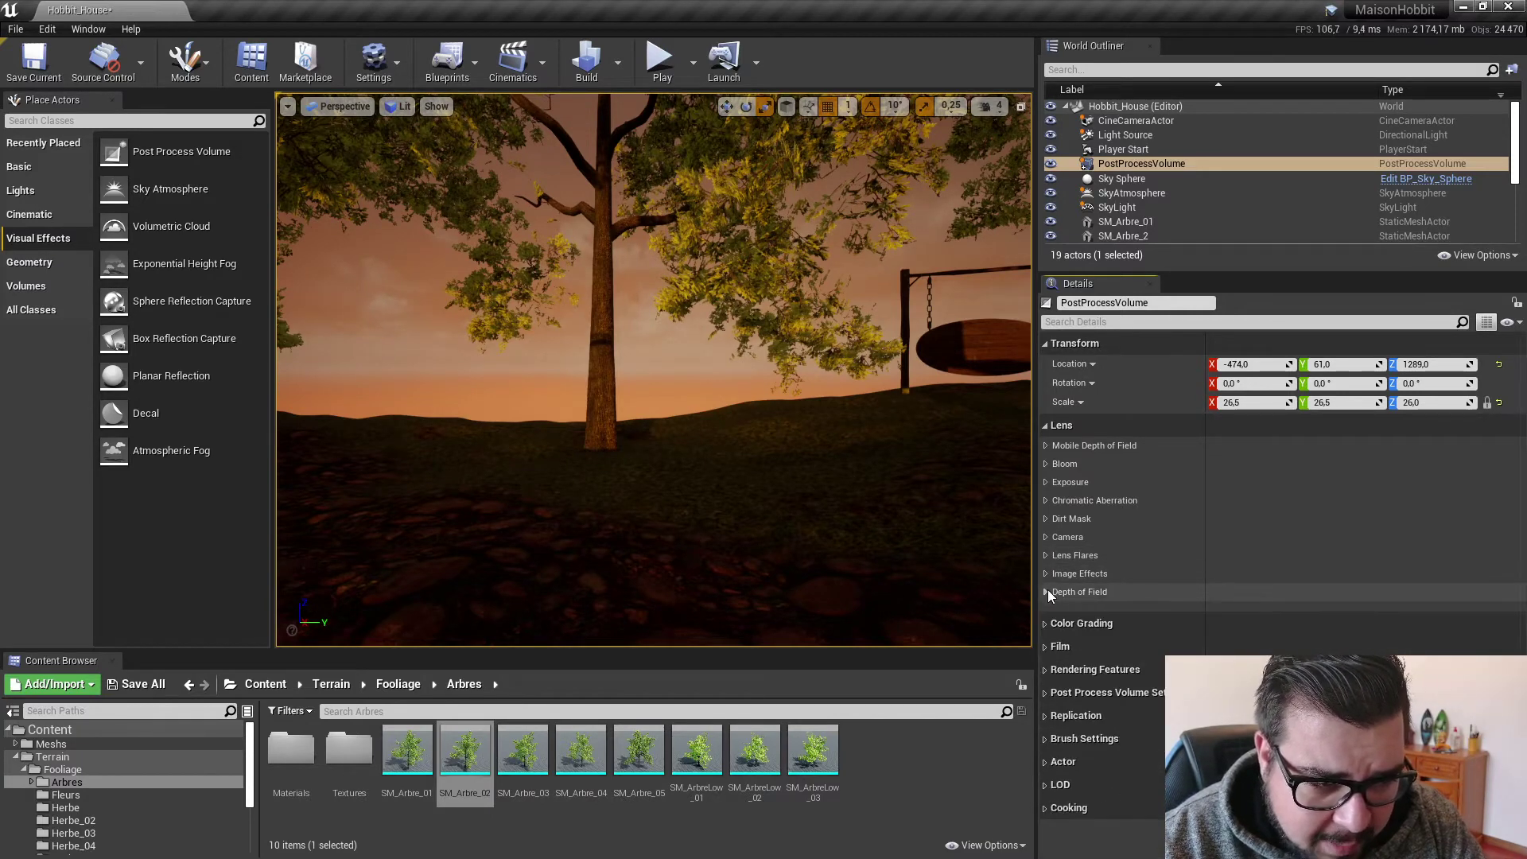
pyautogui.click(1048, 589)
pyautogui.click(1047, 590)
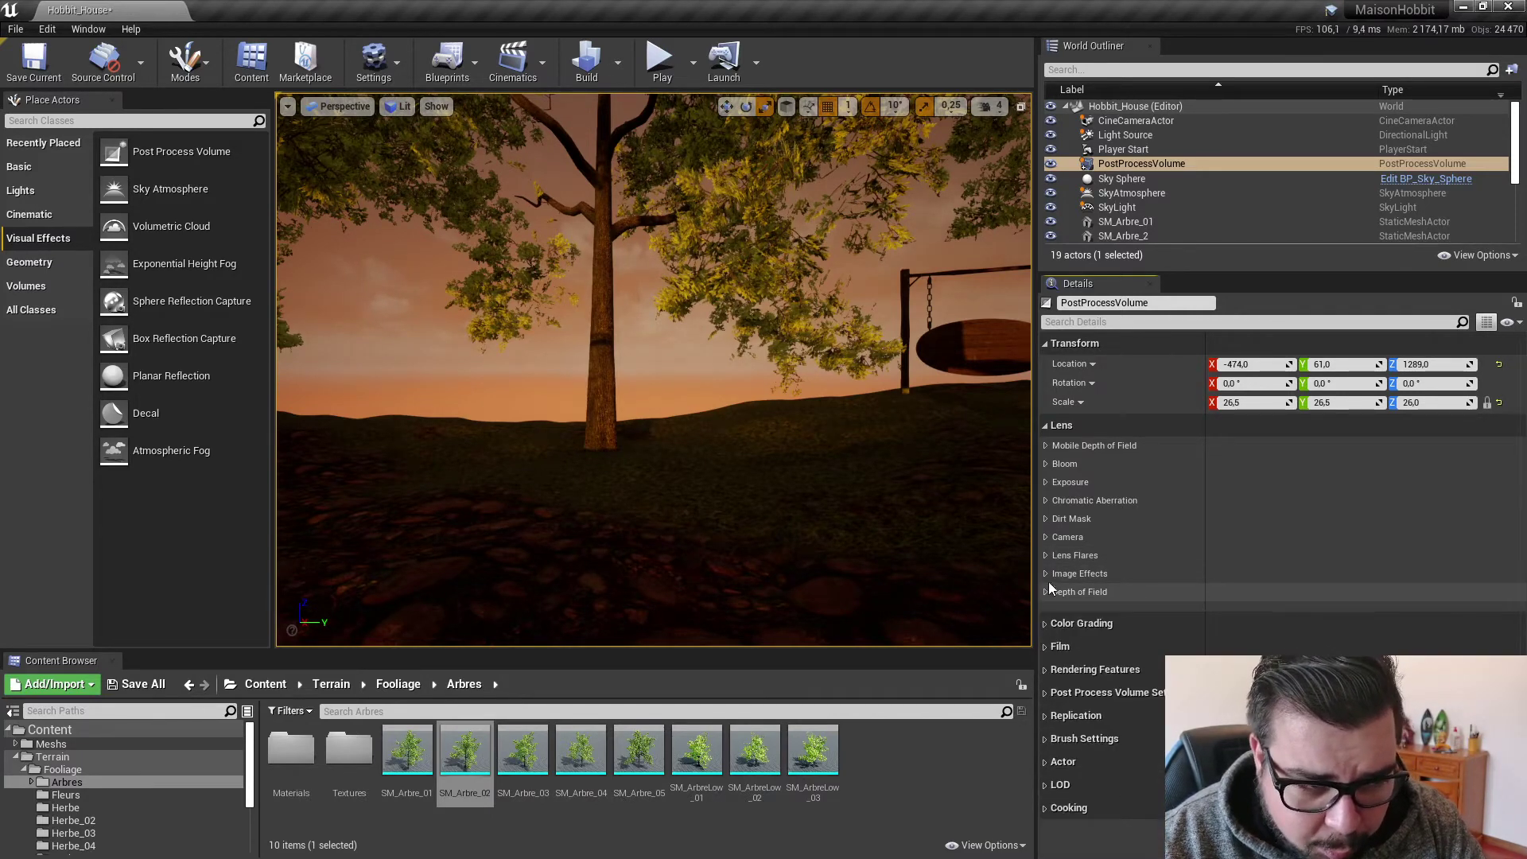
pyautogui.click(1049, 426)
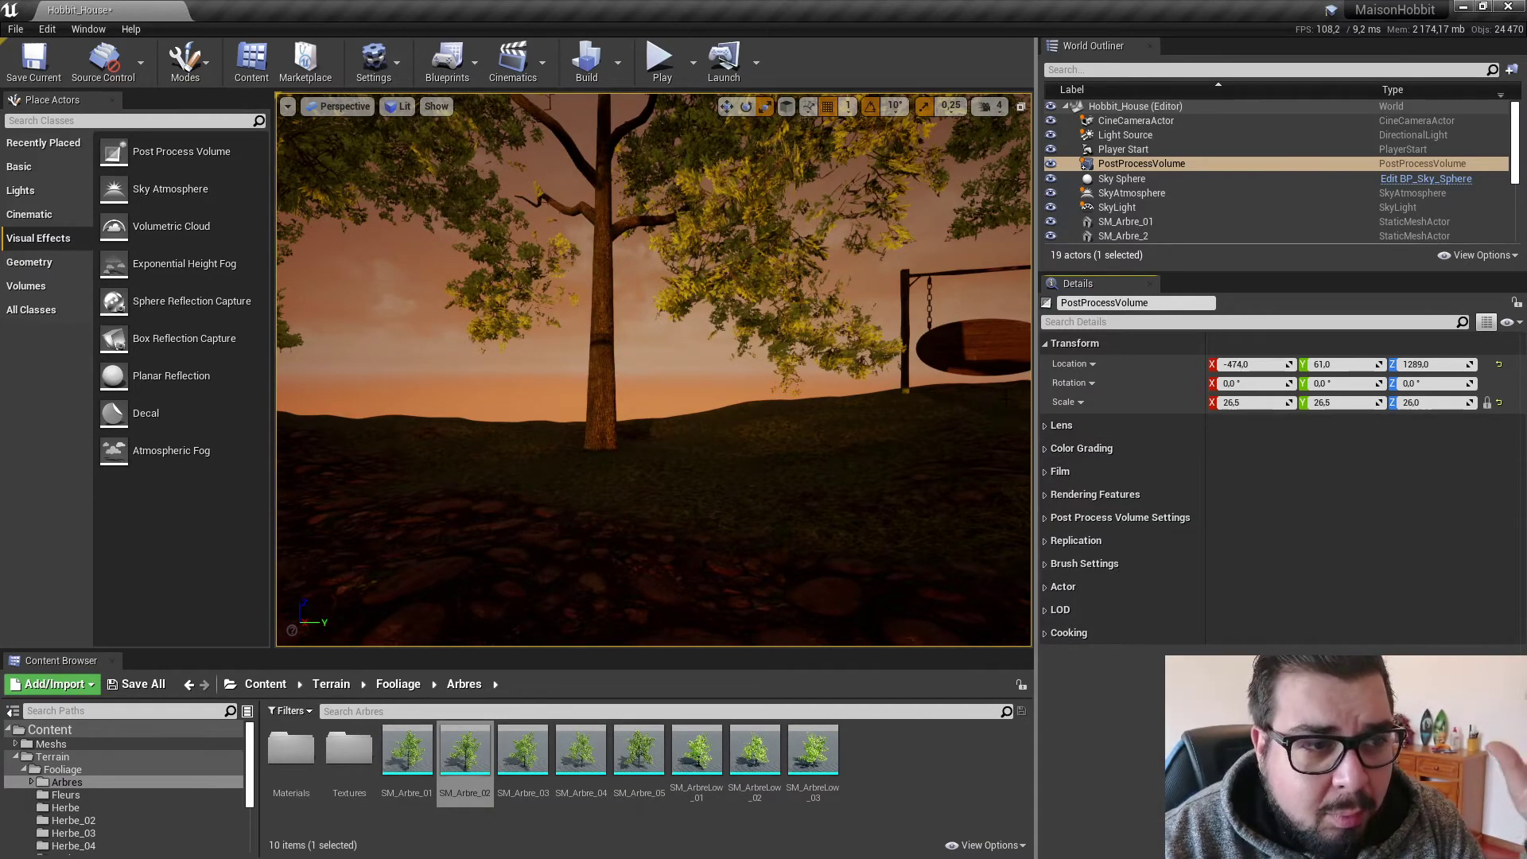
# Select the CineCameraActor and examine its filmback, lens, focus, aperture and camera options.
pyautogui.scroll(-3, 1131, 196)
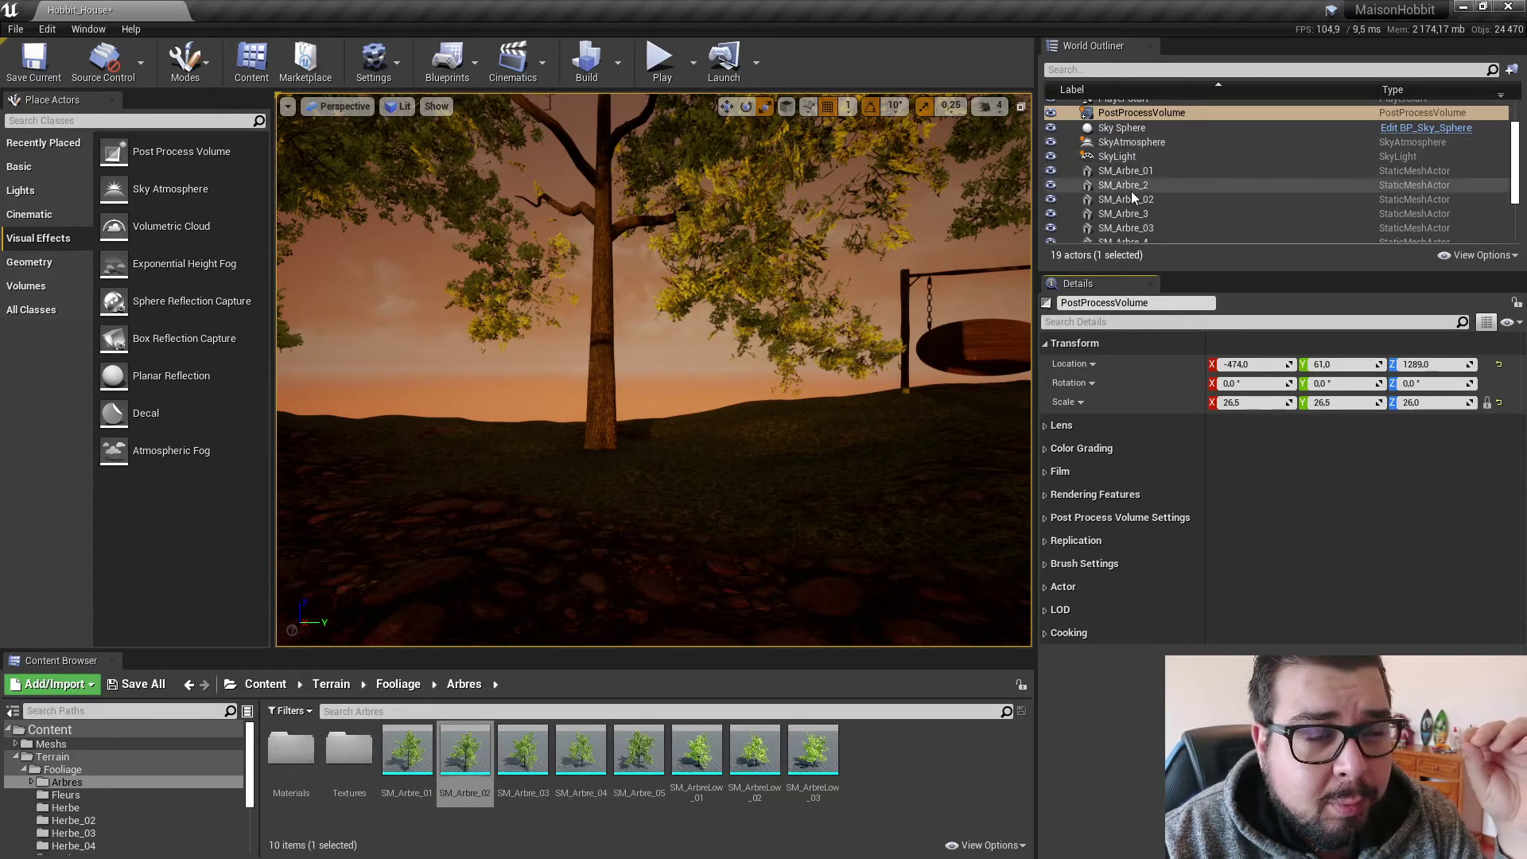
pyautogui.scroll(3, 1131, 196)
pyautogui.click(1131, 110)
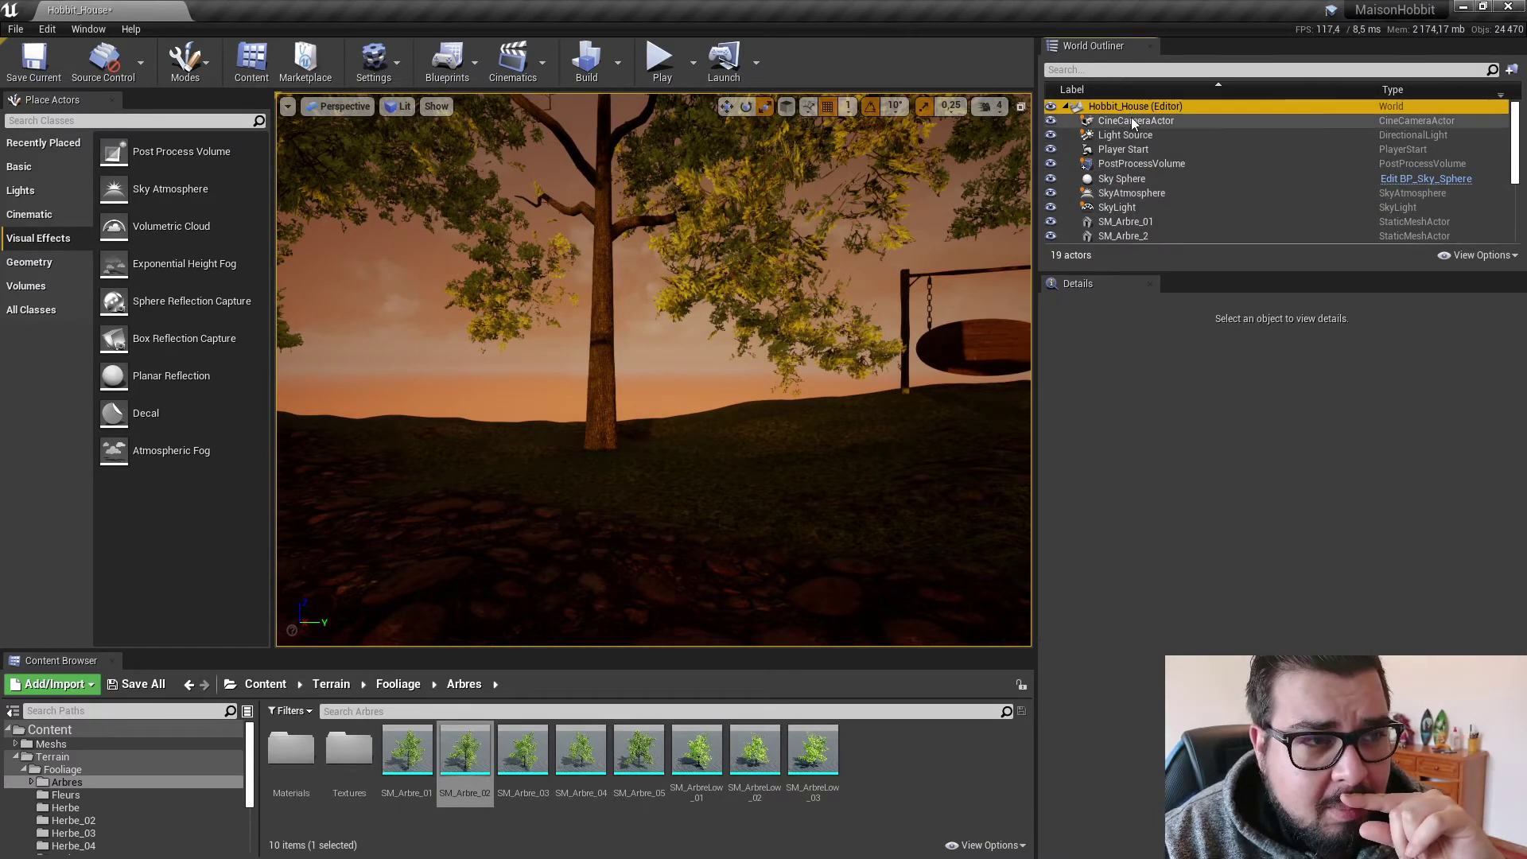
pyautogui.click(1131, 121)
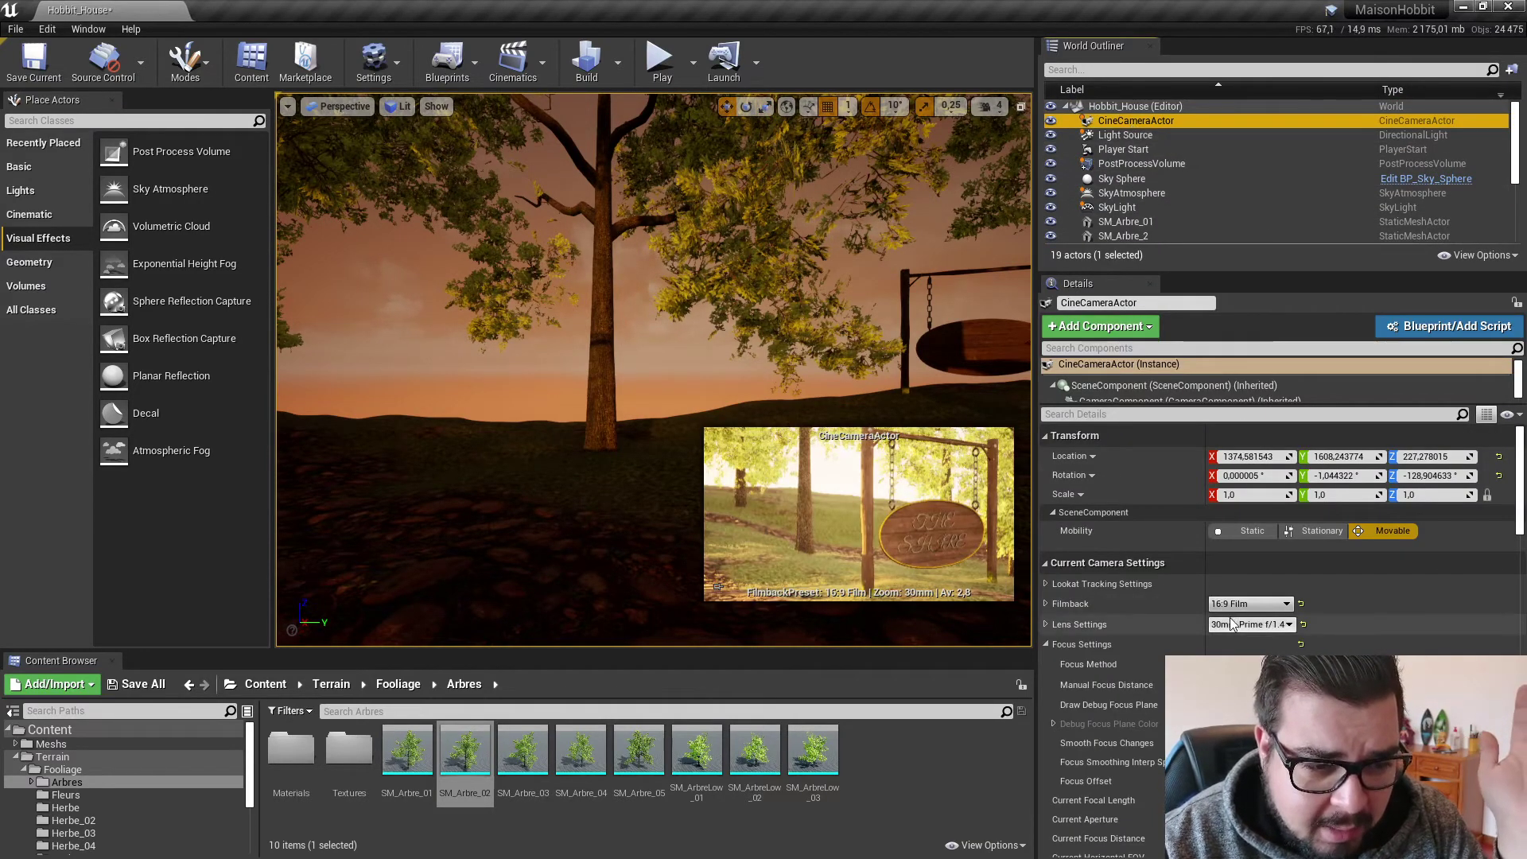
pyautogui.scroll(-1, 1229, 626)
pyautogui.scroll(-2, 1229, 626)
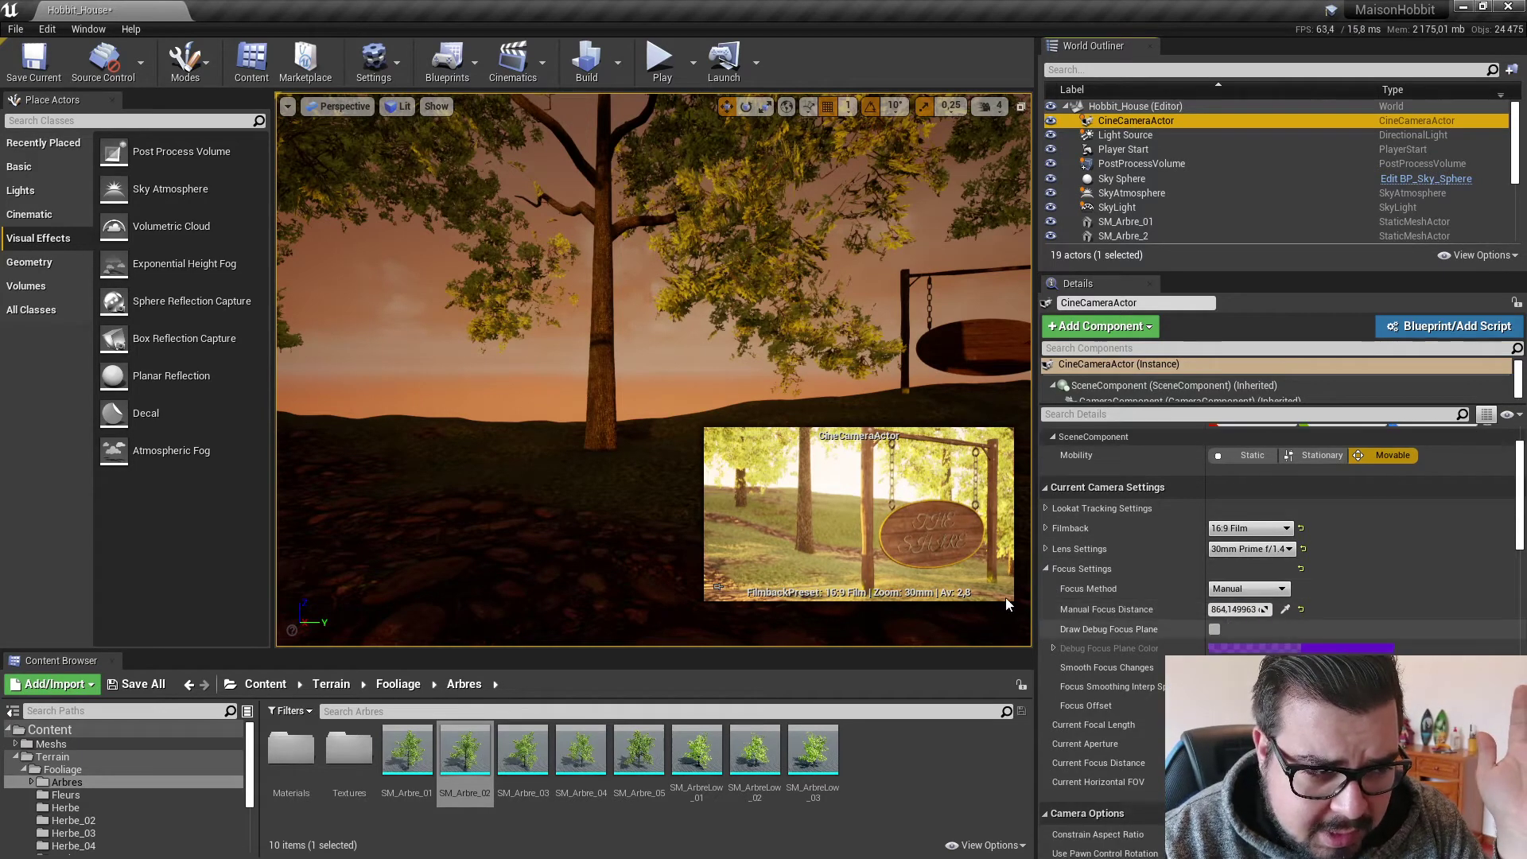
pyautogui.scroll(-2, 1214, 636)
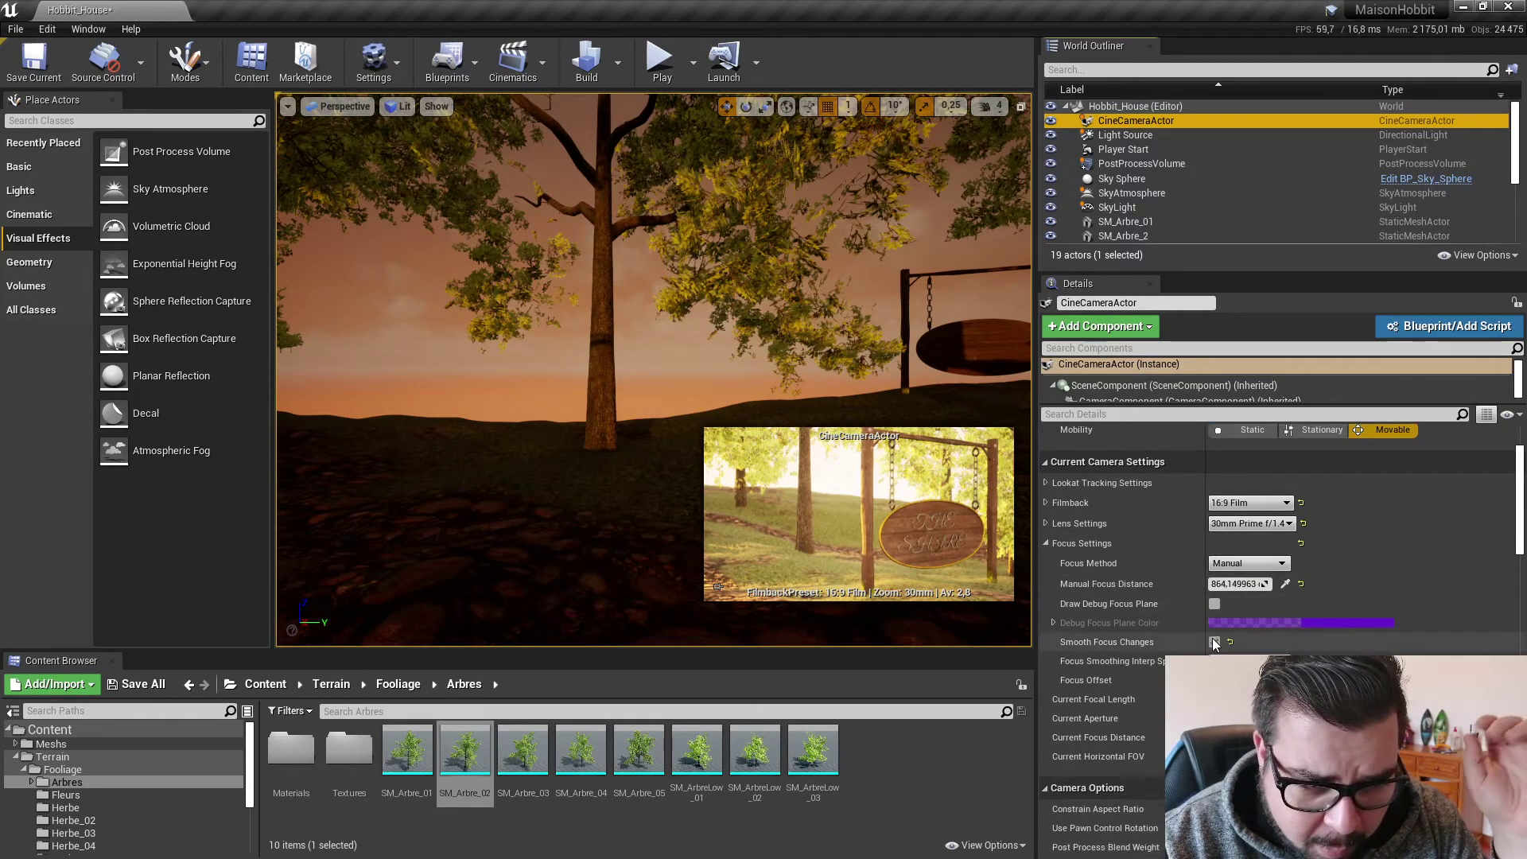
pyautogui.scroll(-2, 1215, 636)
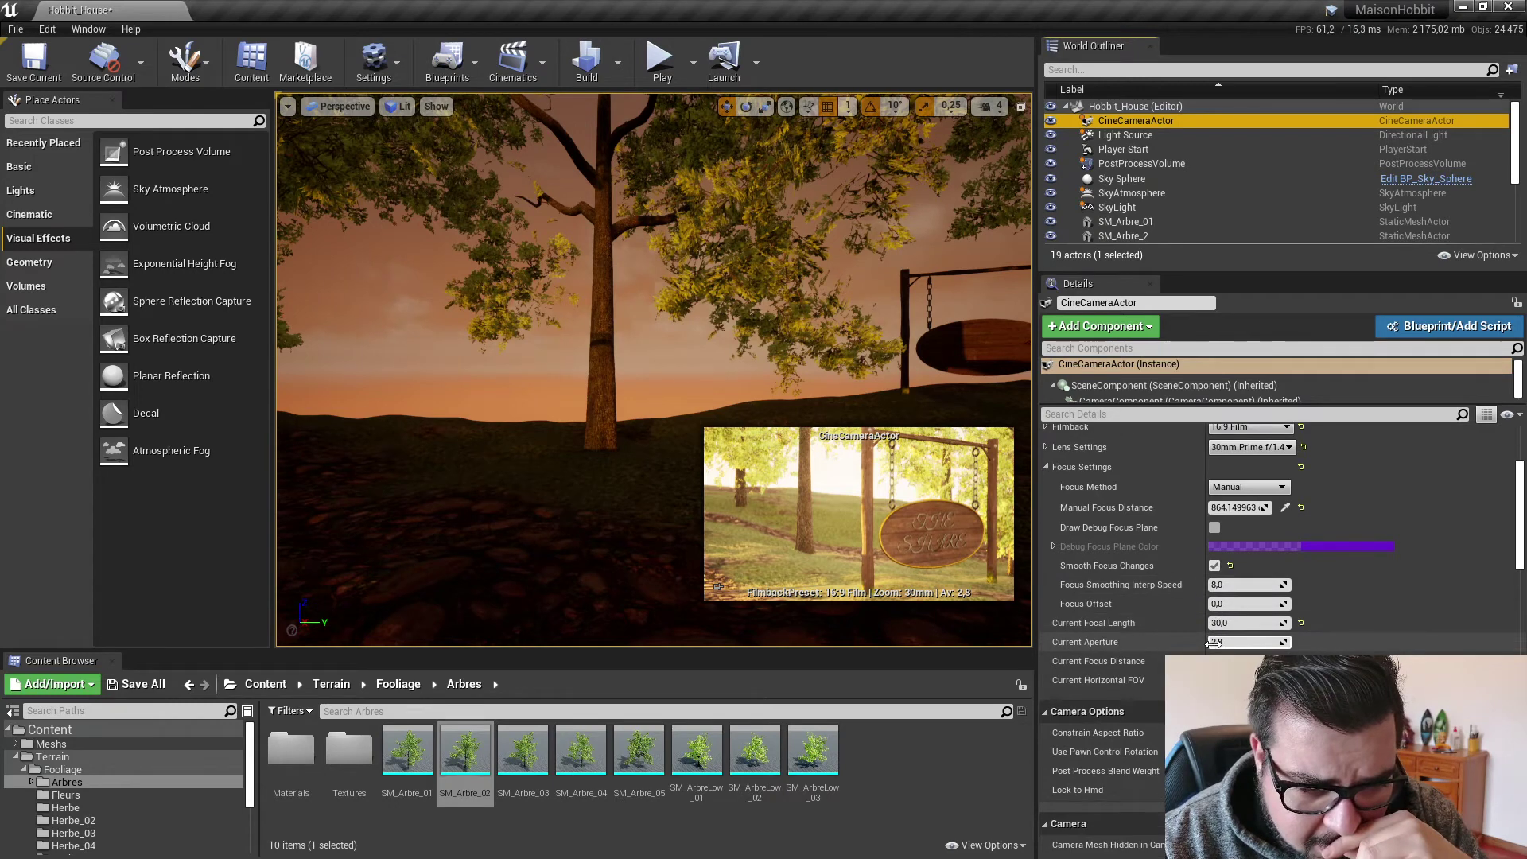
pyautogui.scroll(-1, 1215, 650)
pyautogui.scroll(-8, 1214, 650)
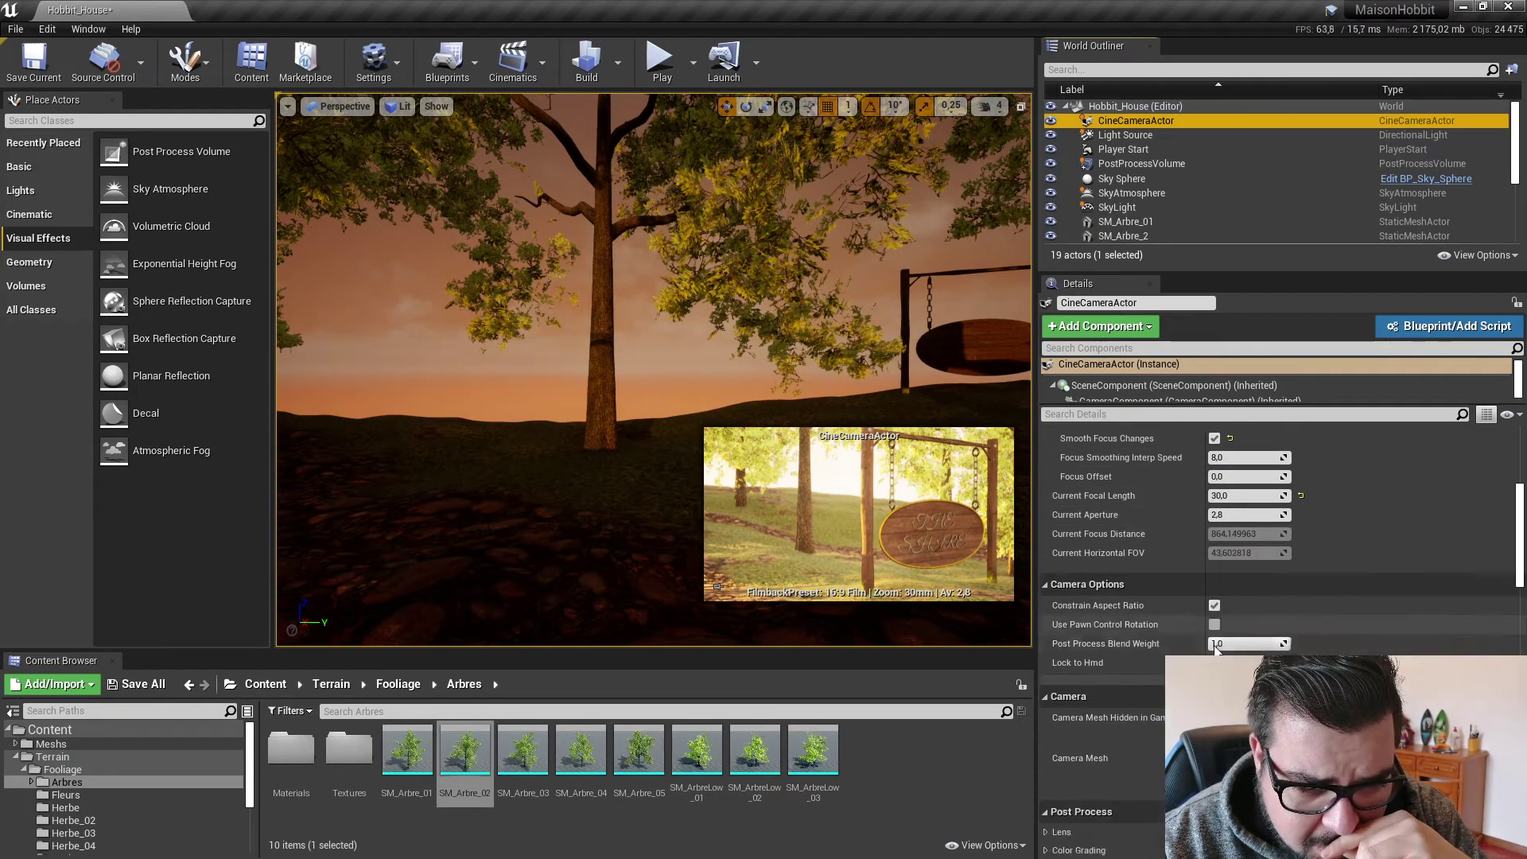
pyautogui.scroll(-2, 1215, 648)
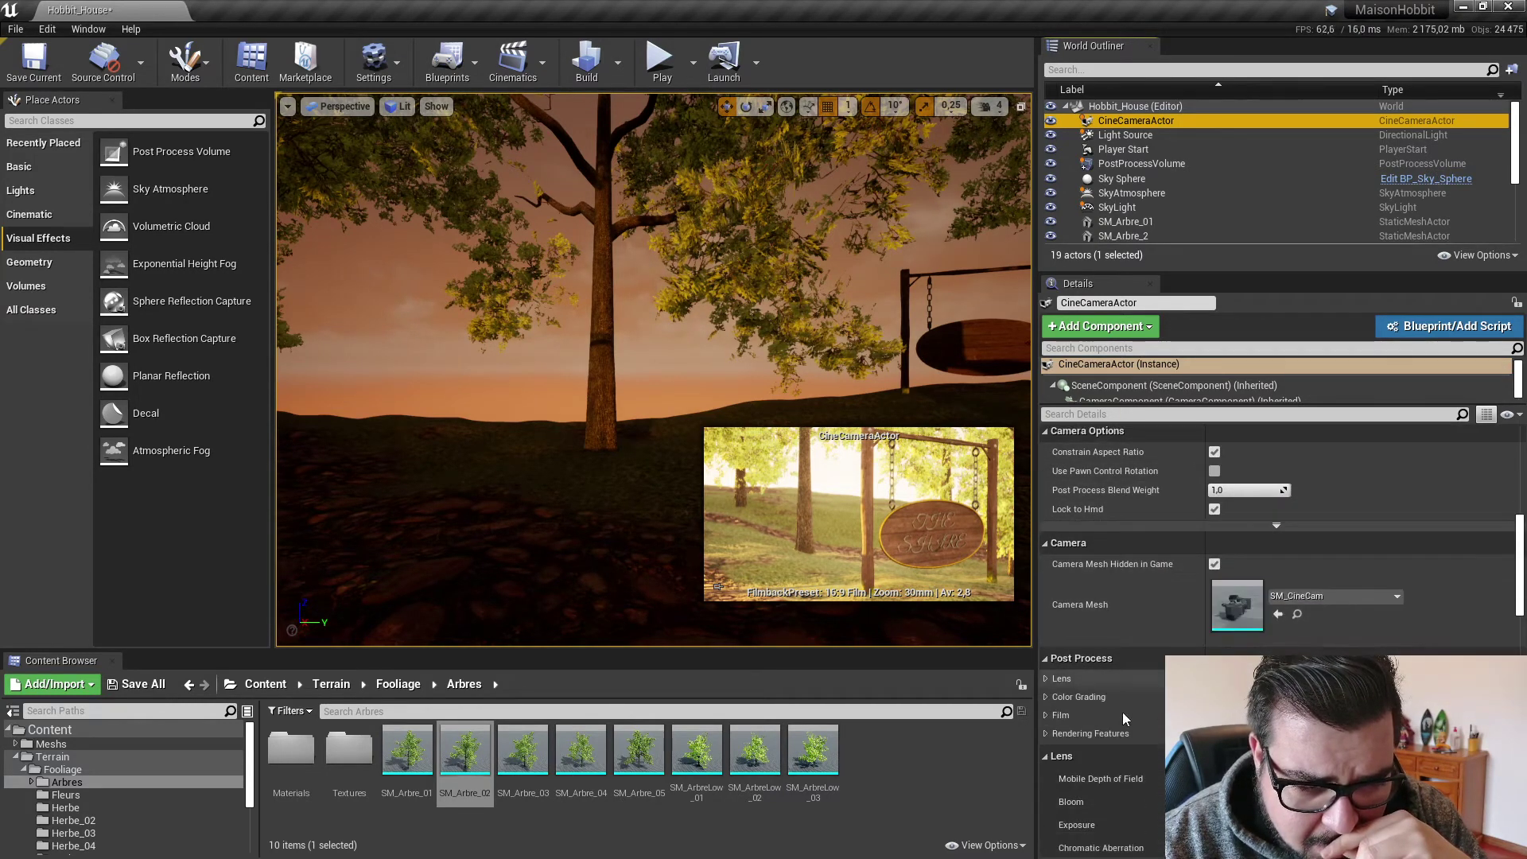
# Look through the cine camera's Rendering Features, Lens and Color Grading post process settings.
pyautogui.click(1048, 733)
pyautogui.scroll(-4, 1134, 709)
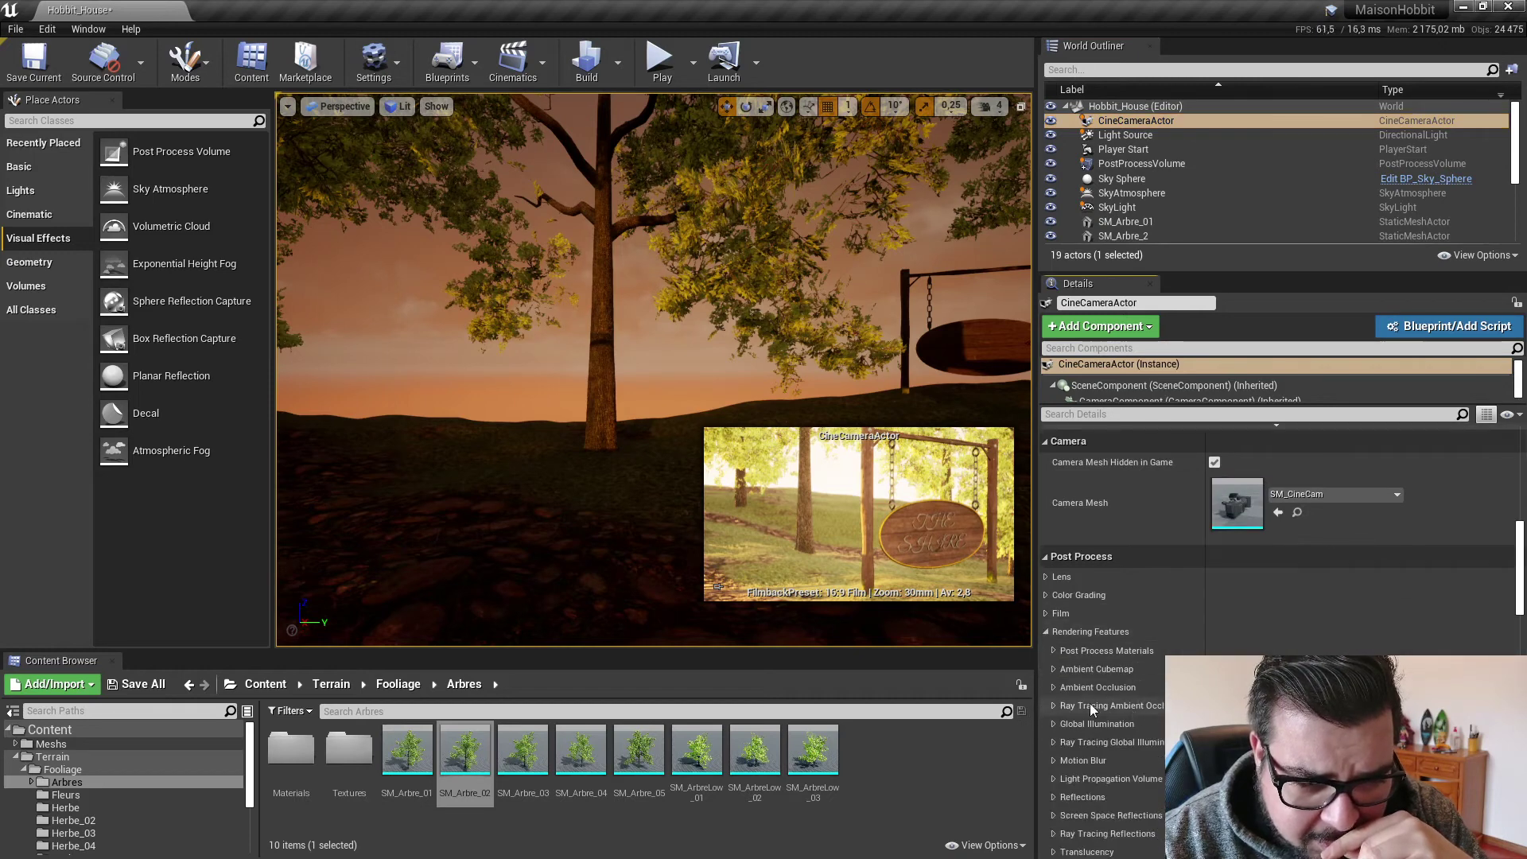
pyautogui.click(1050, 631)
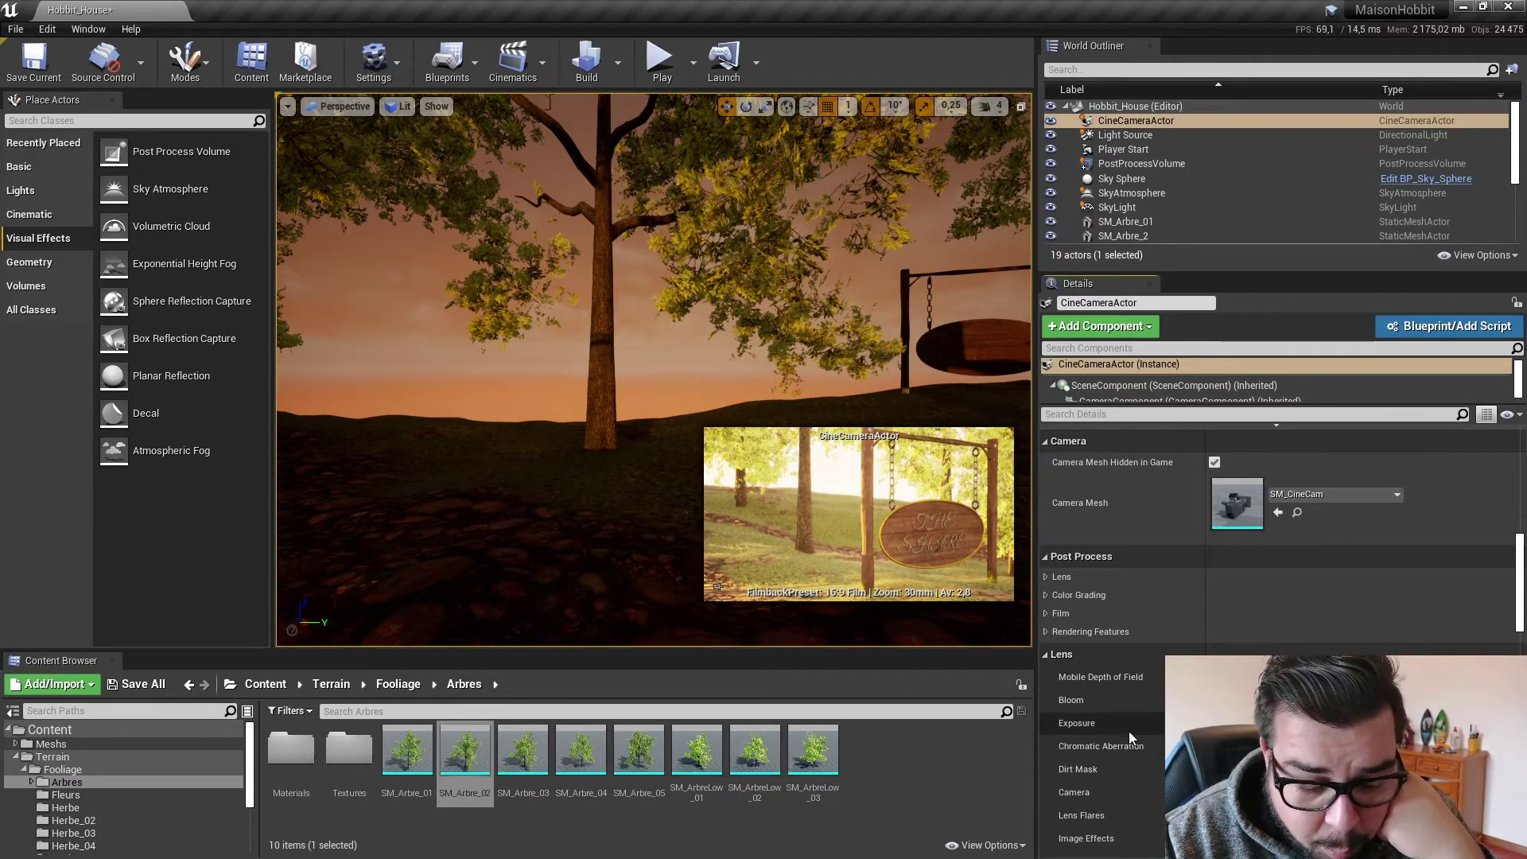
pyautogui.scroll(-4, 1104, 714)
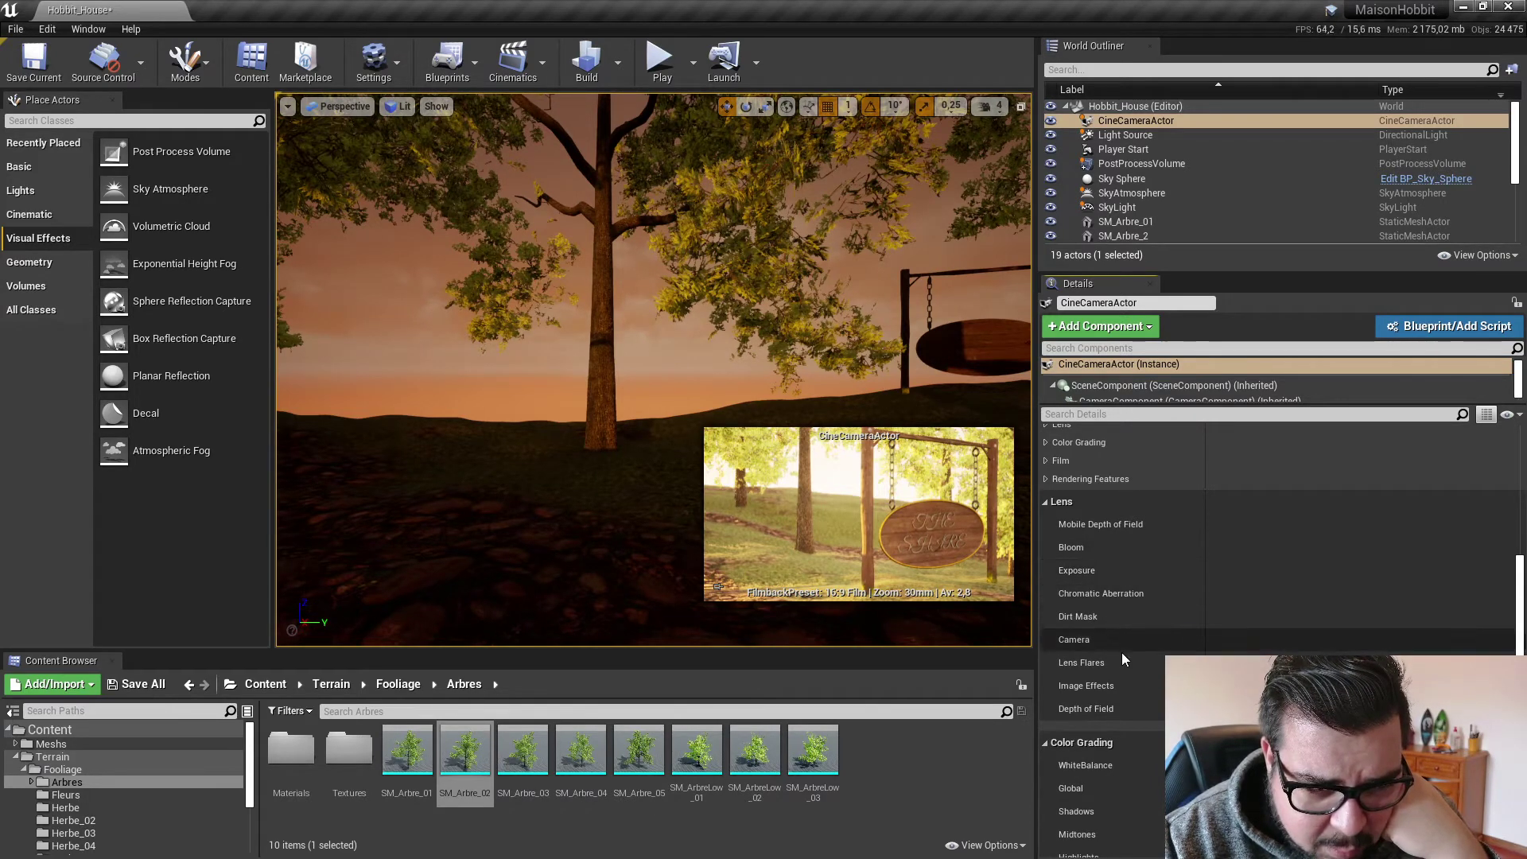
pyautogui.scroll(-9, 1119, 671)
pyautogui.scroll(1, 1119, 674)
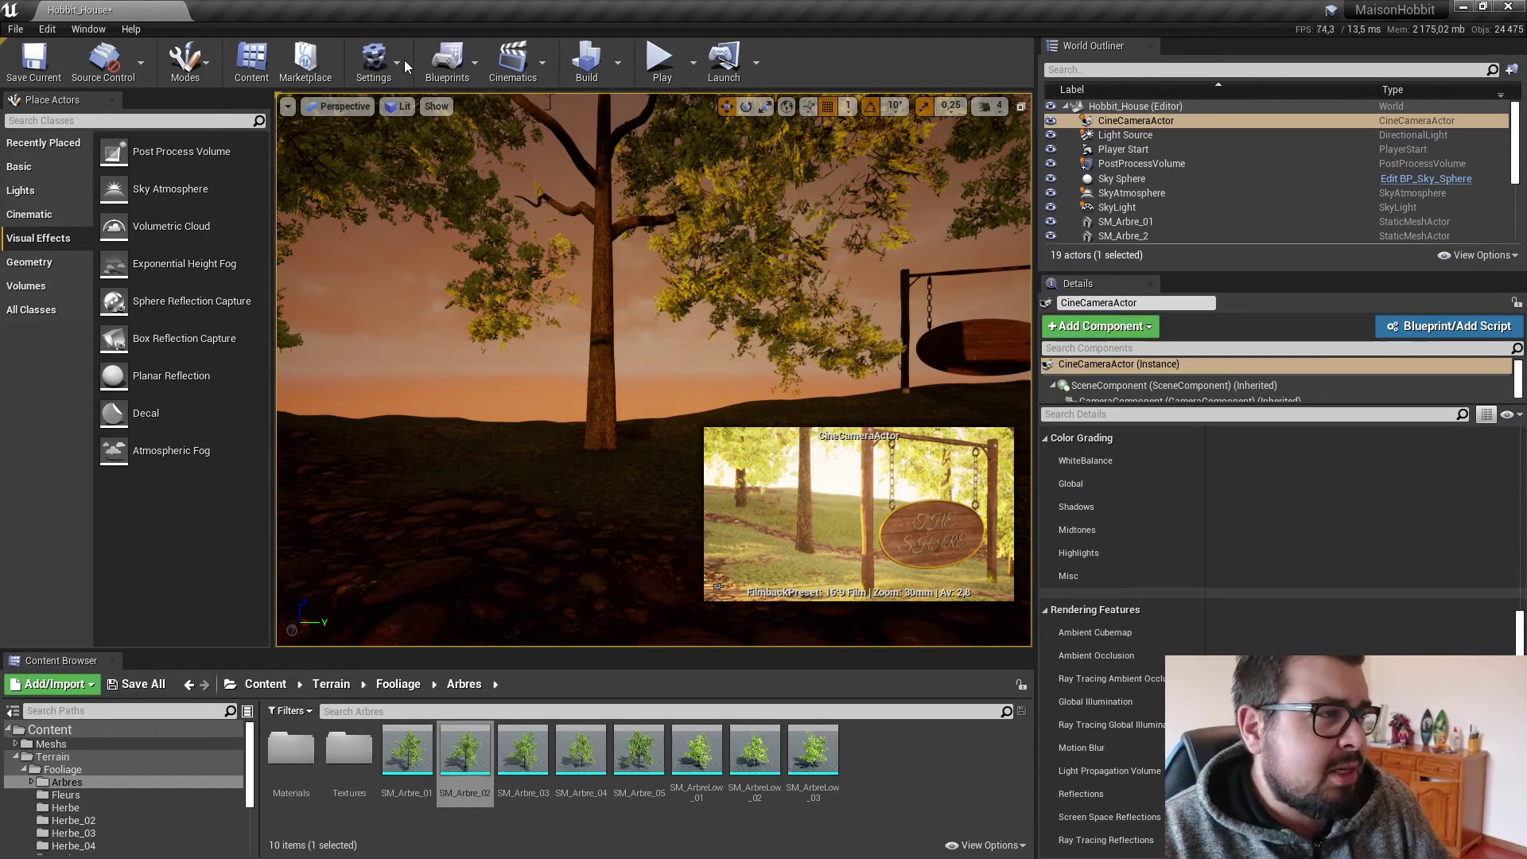
# Search the World Settings for "expos" and clear the search.
pyautogui.click(374, 62)
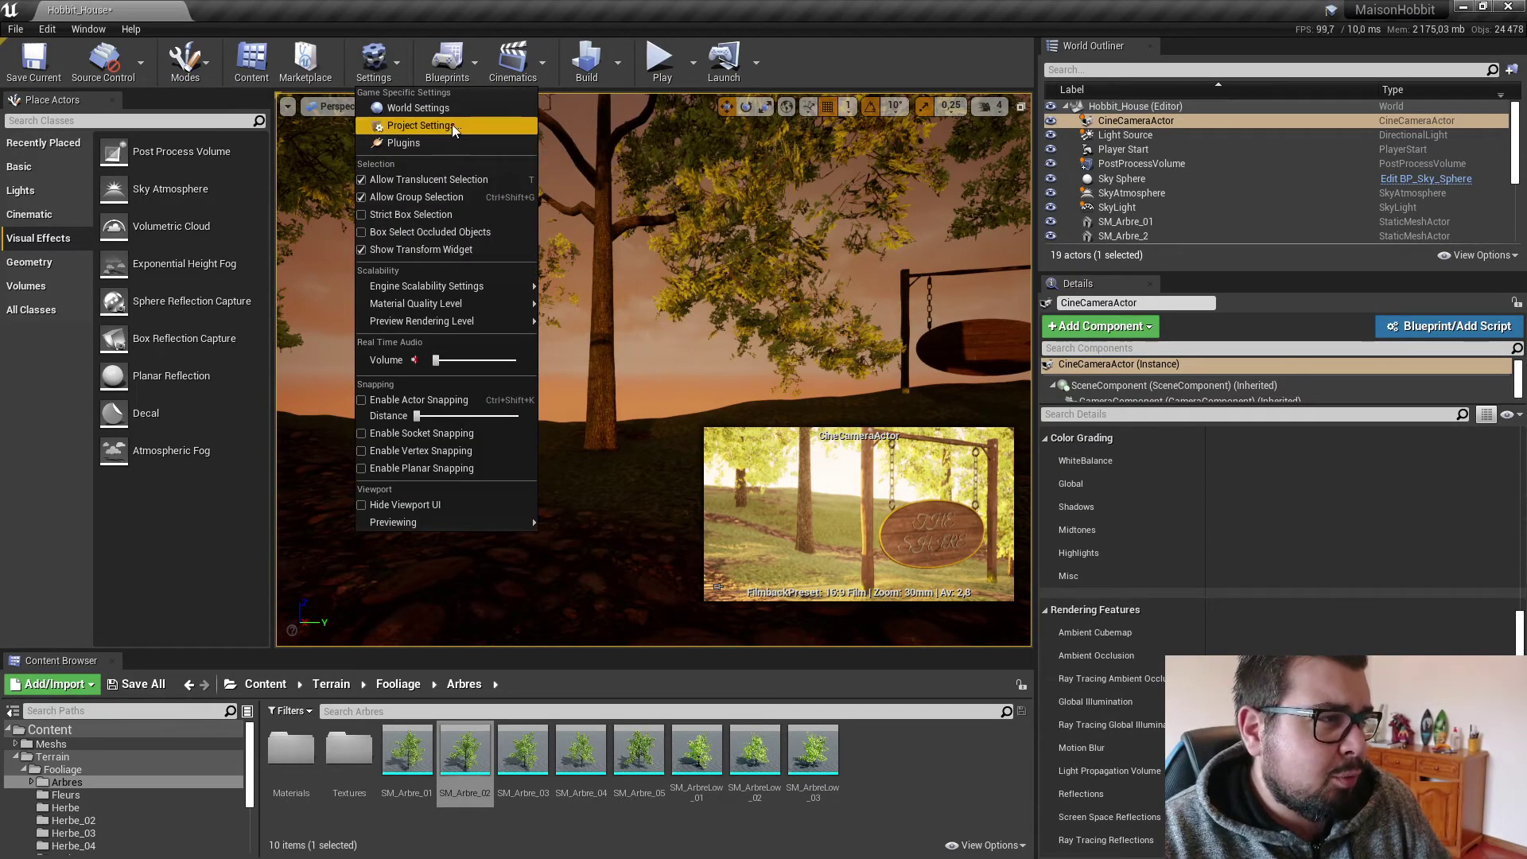
pyautogui.click(455, 109)
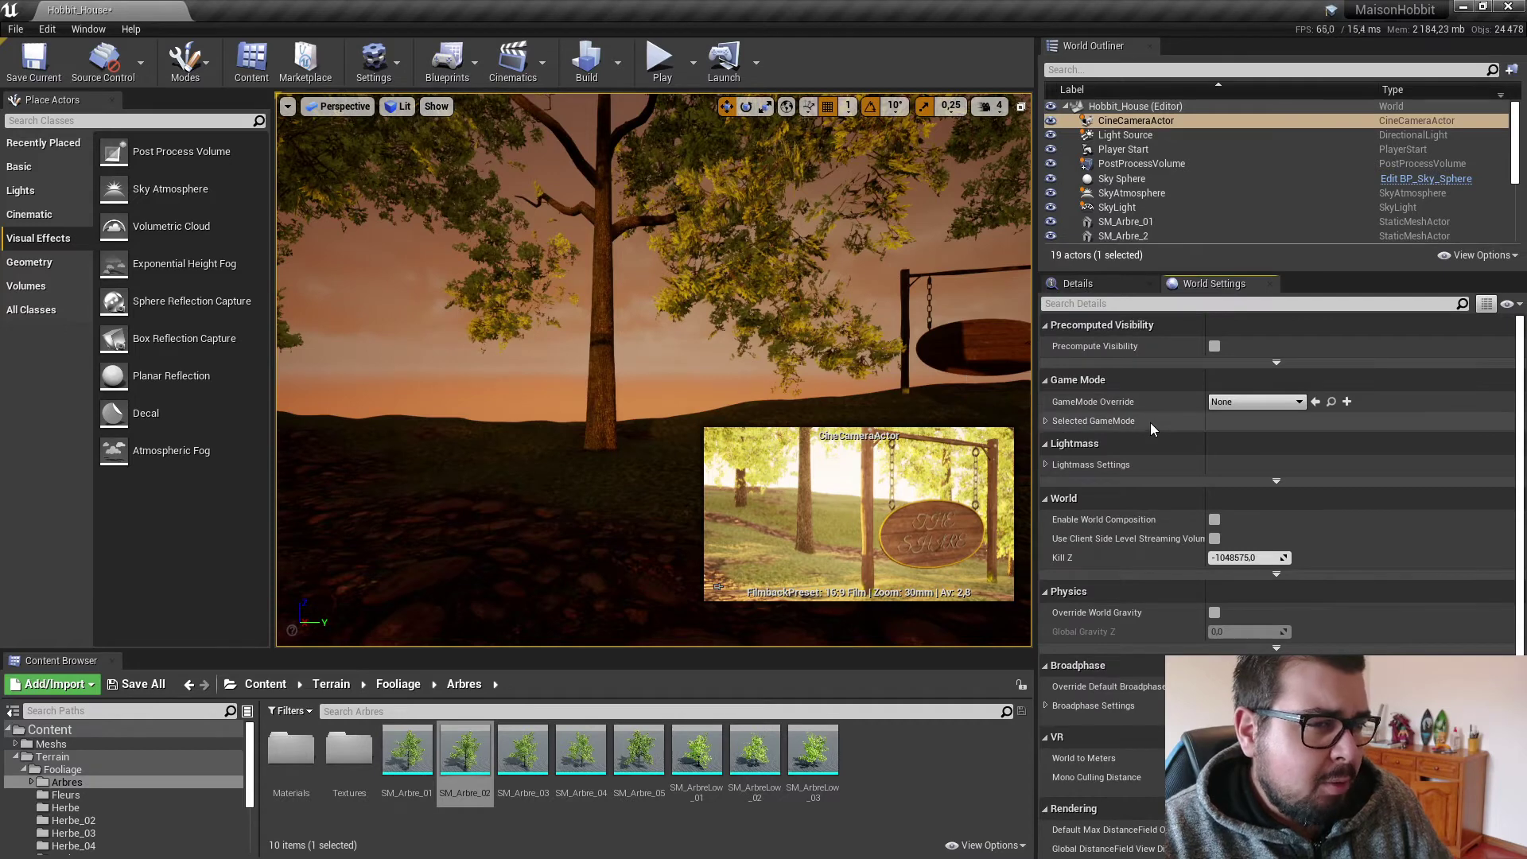
pyautogui.click(1213, 304)
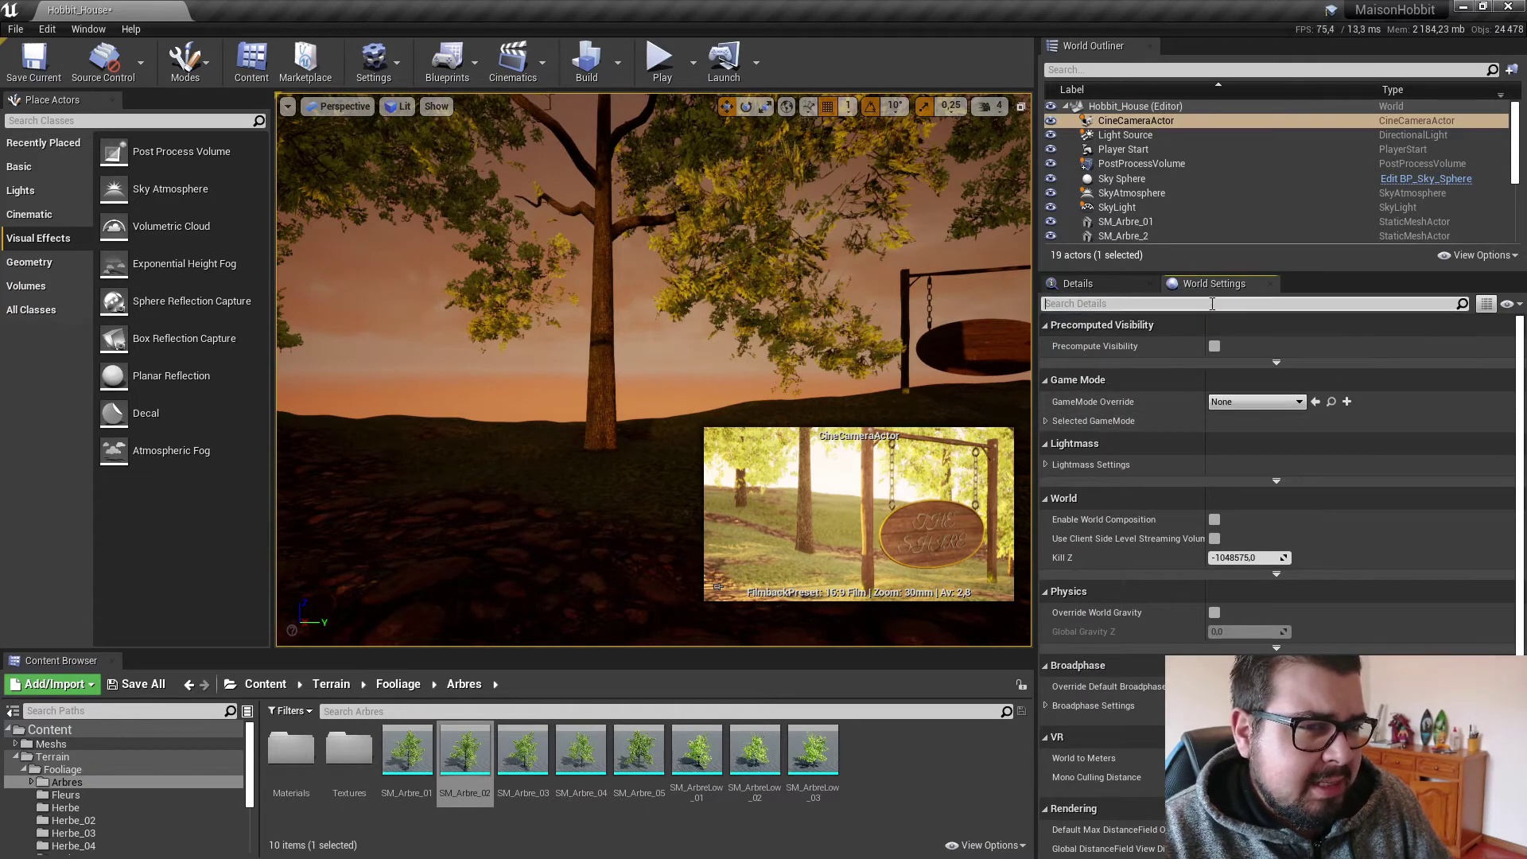
pyautogui.write('expos')
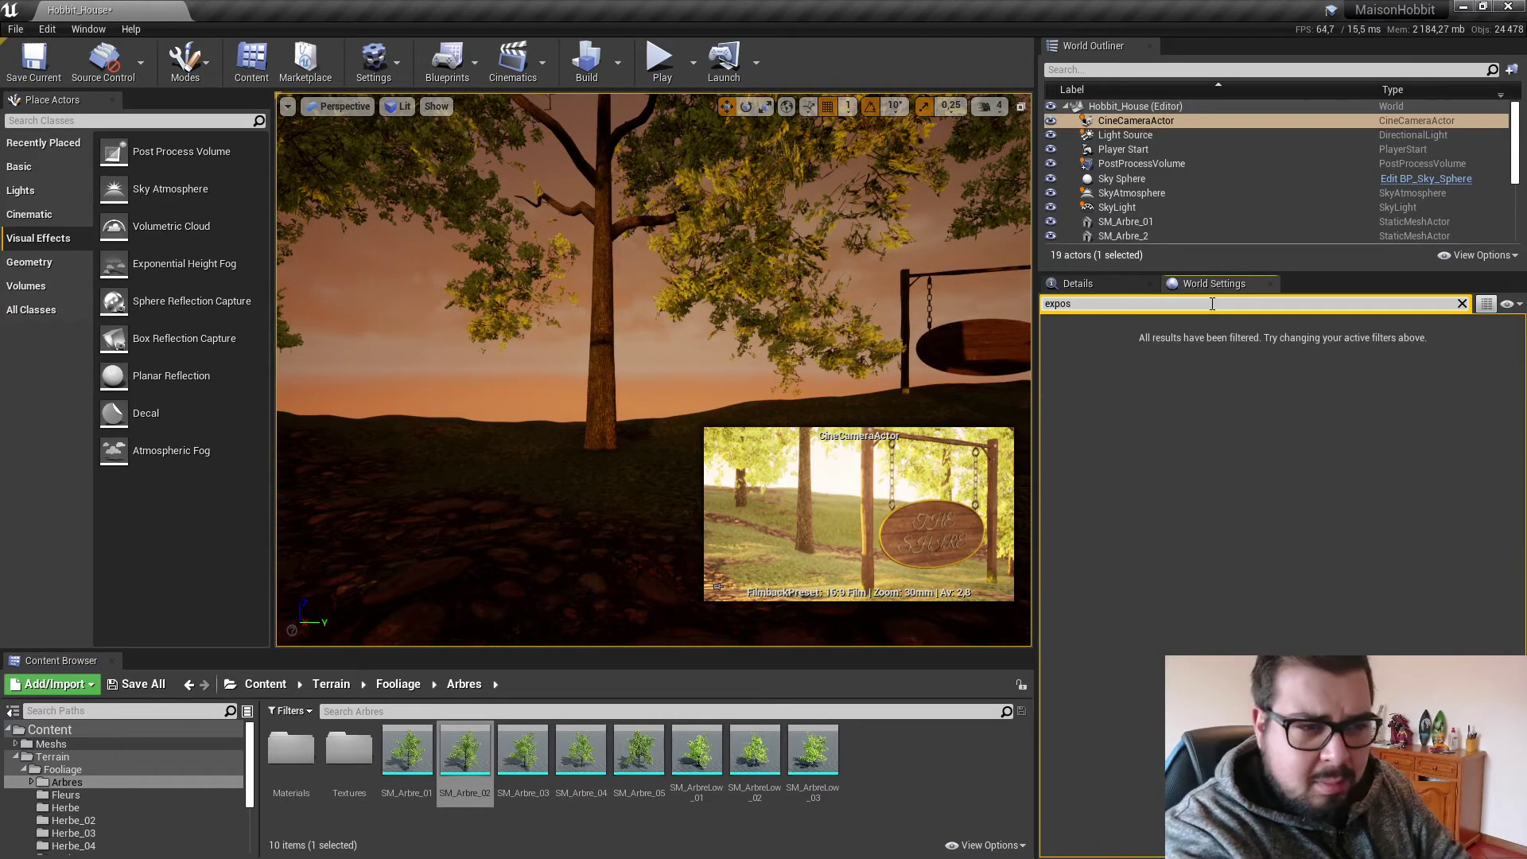
pyautogui.press('BackSpace')
pyautogui.press('BackSpace')
pyautogui.press('BackSpace')
pyautogui.press('BackSpace')
pyautogui.press('BackSpace')
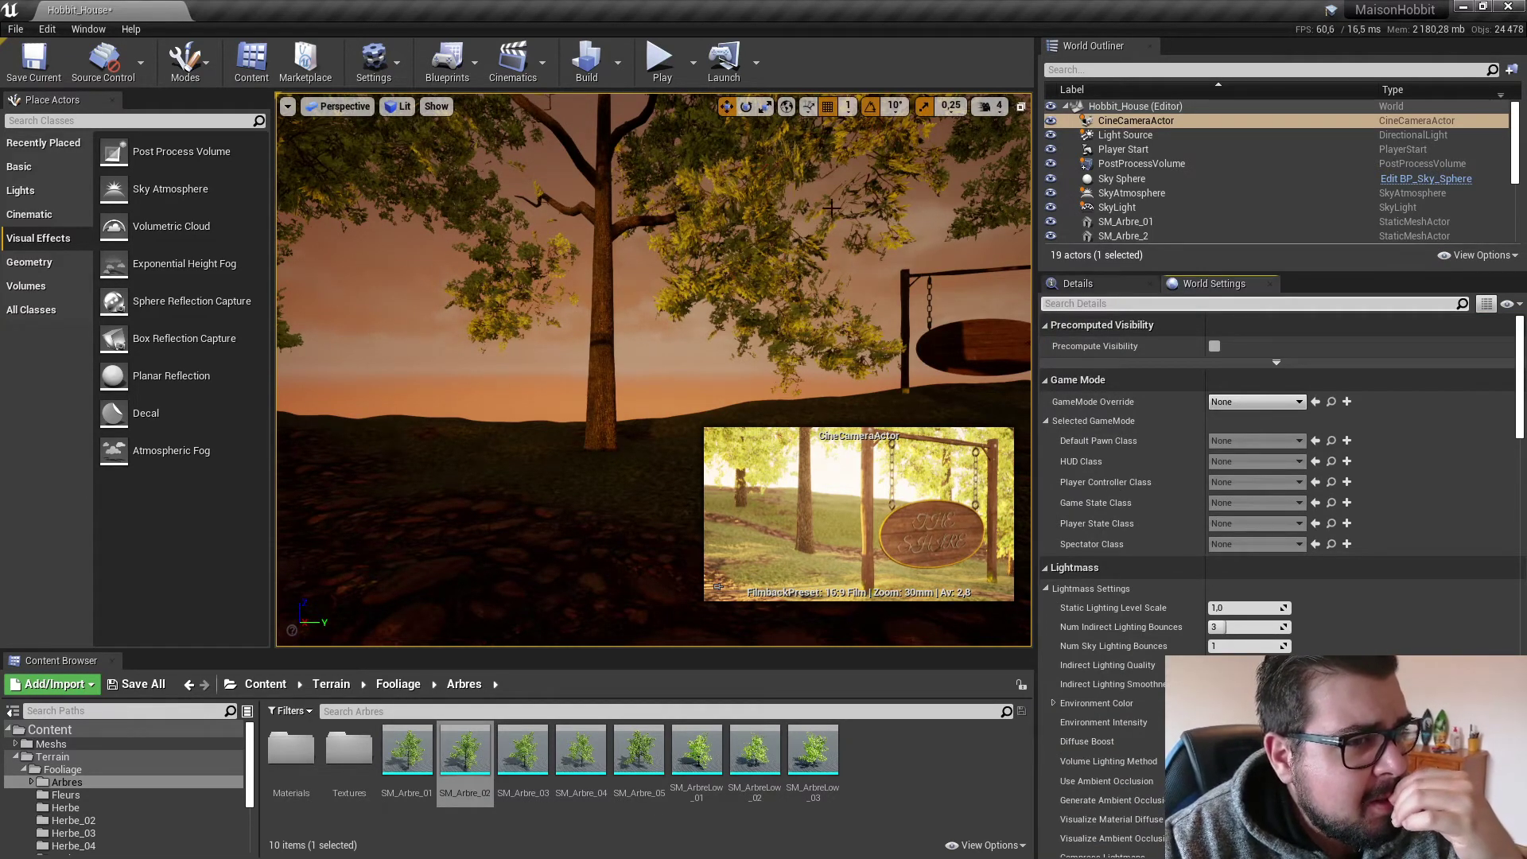
# Find the exposure options in the Project Settings with "expos", disable Auto Exposure under Engine - Rendering and close the settings.
pyautogui.click(398, 65)
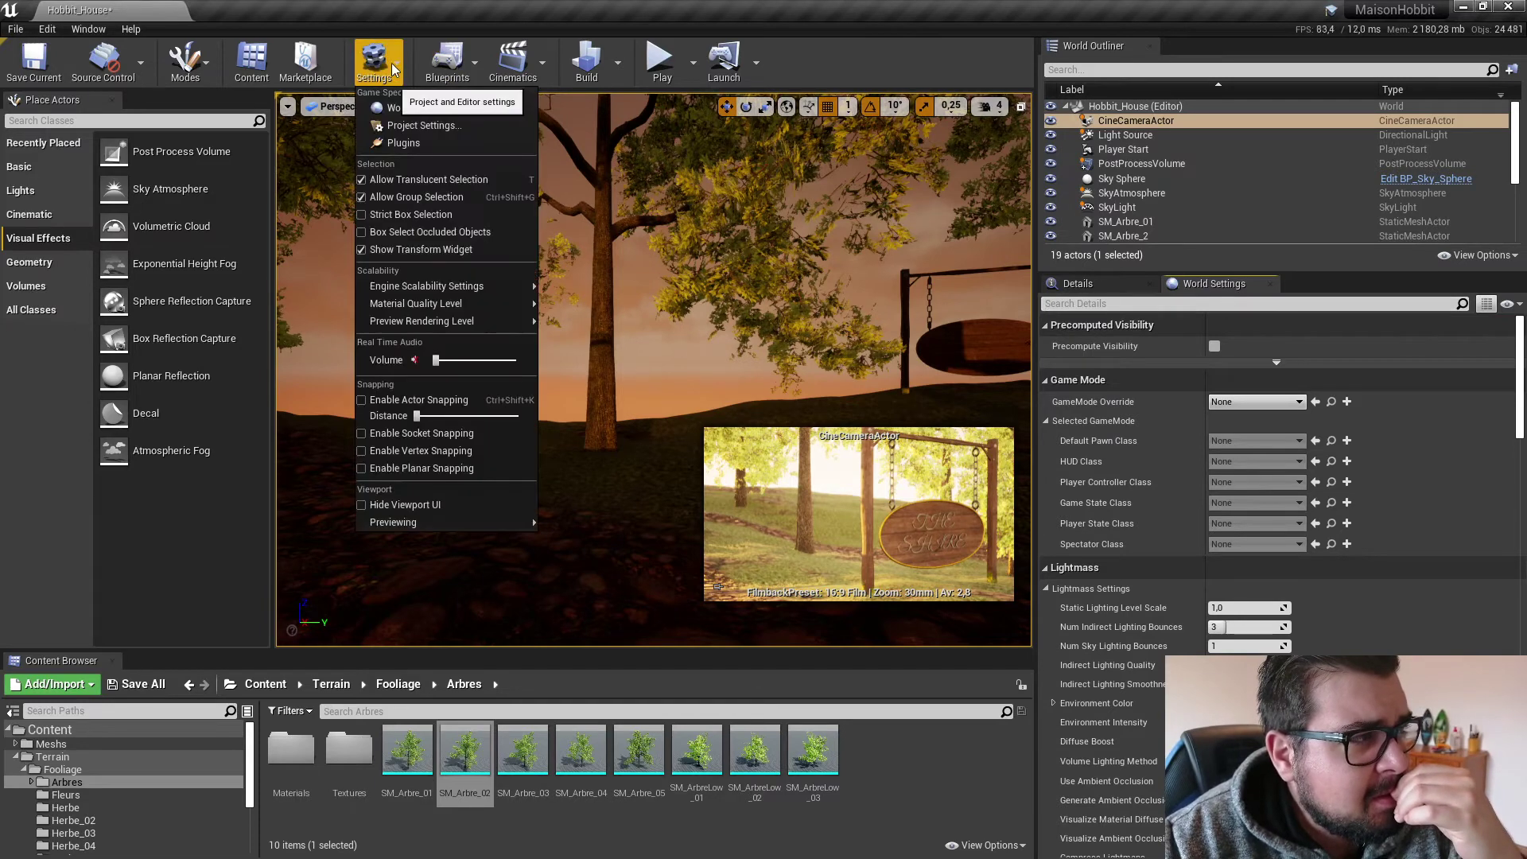
pyautogui.click(431, 125)
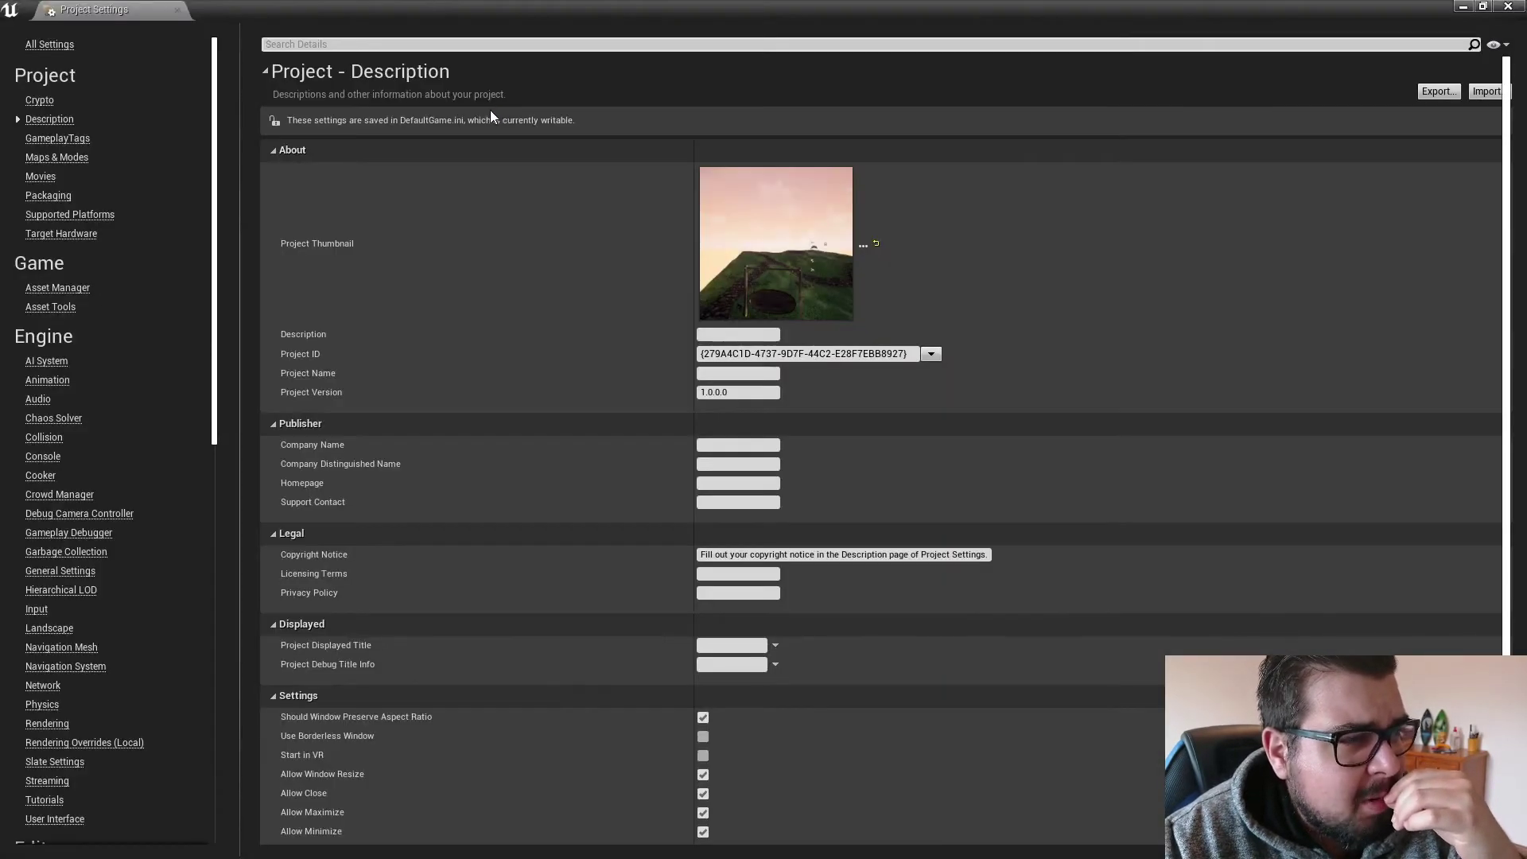
pyautogui.click(463, 46)
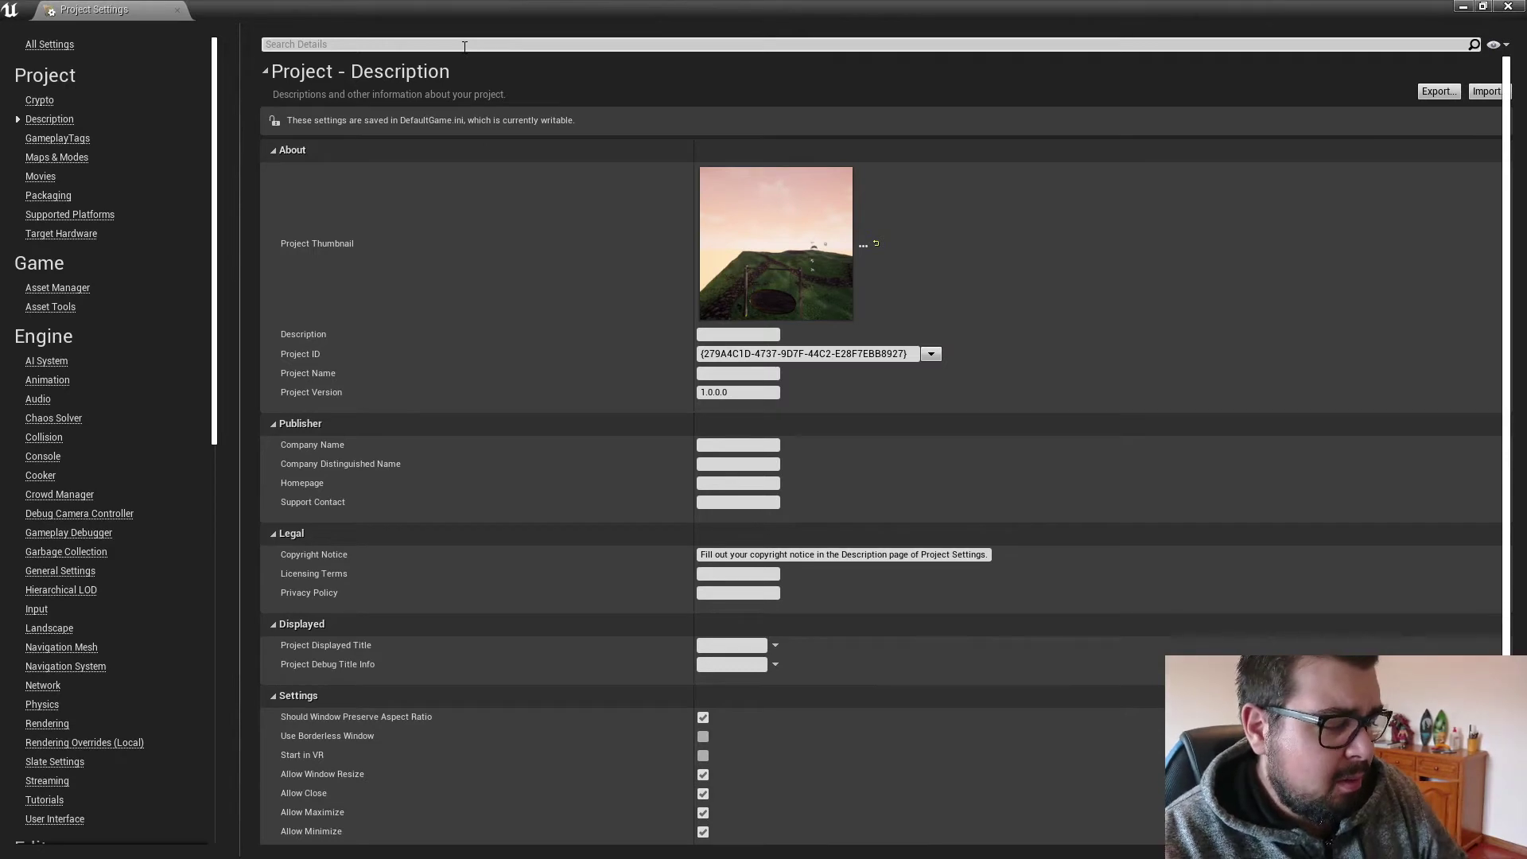
pyautogui.write('expos')
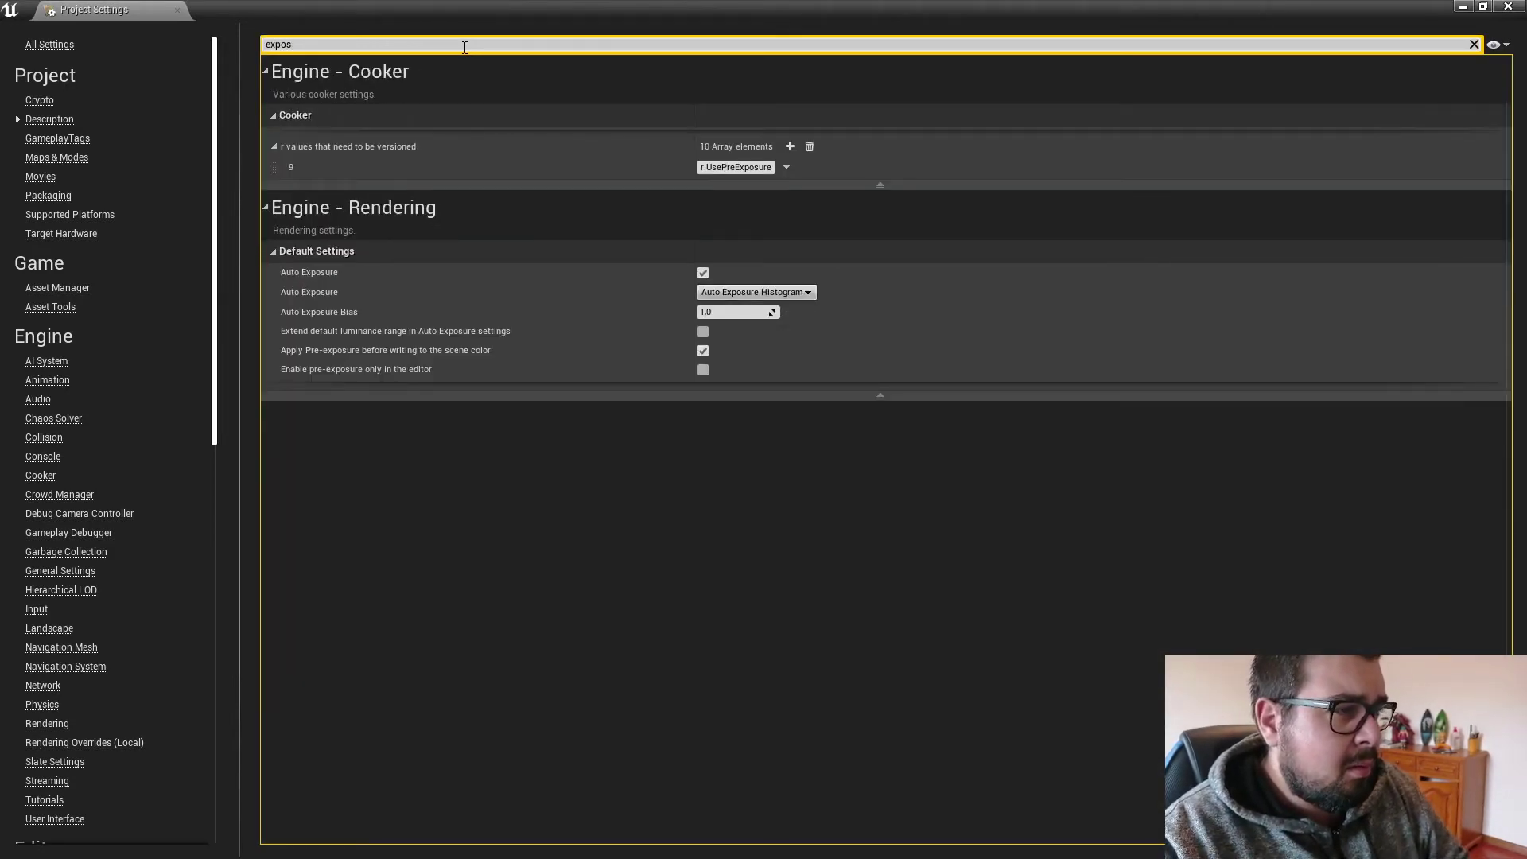
pyautogui.click(705, 273)
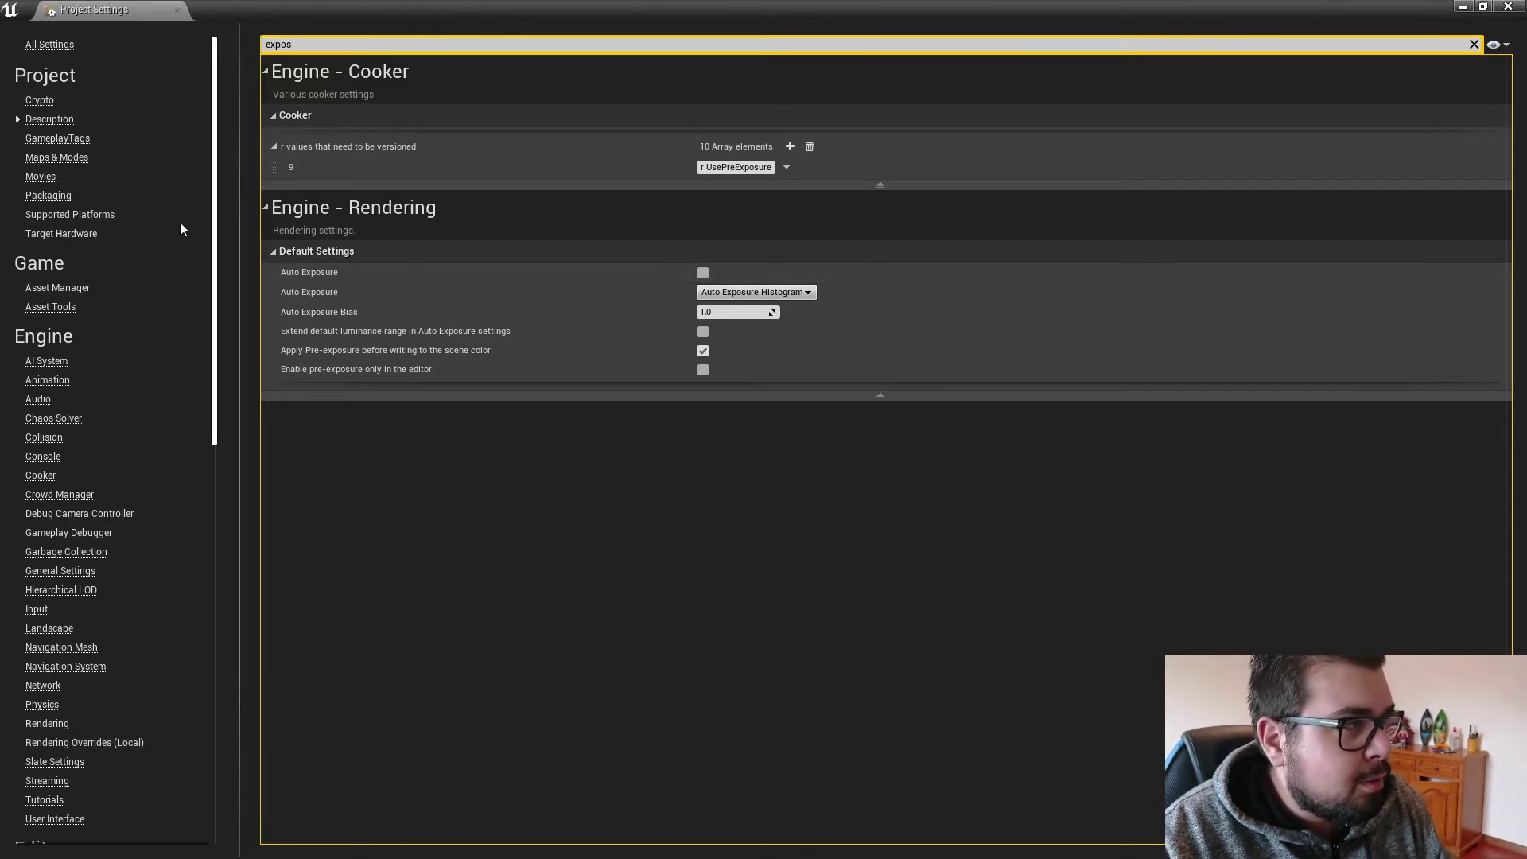
pyautogui.click(177, 9)
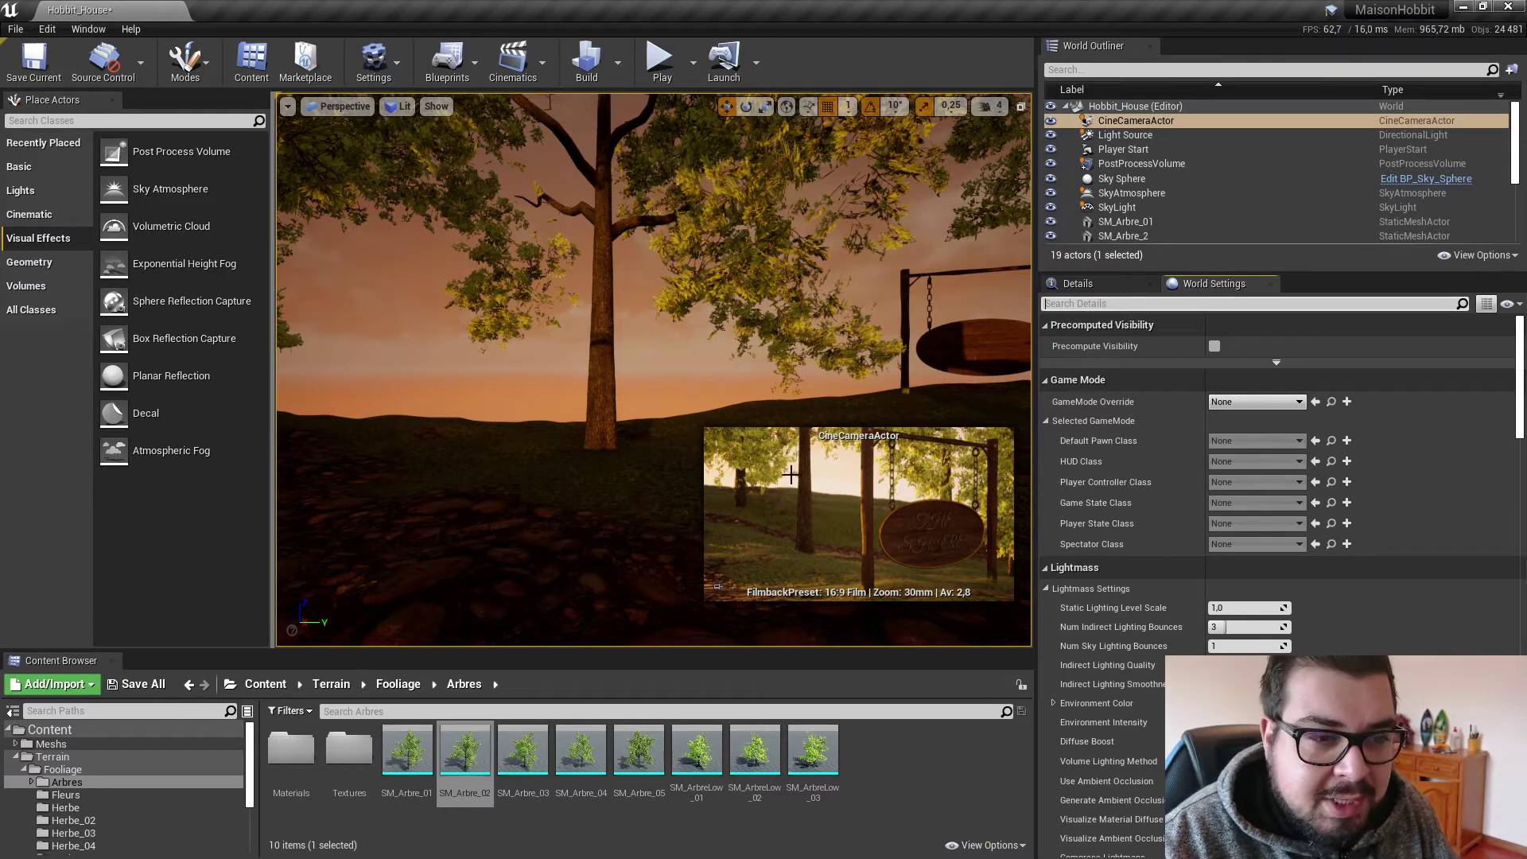
# Select the CineCameraActor and pilot it in the viewport.
pyautogui.click(1144, 135)
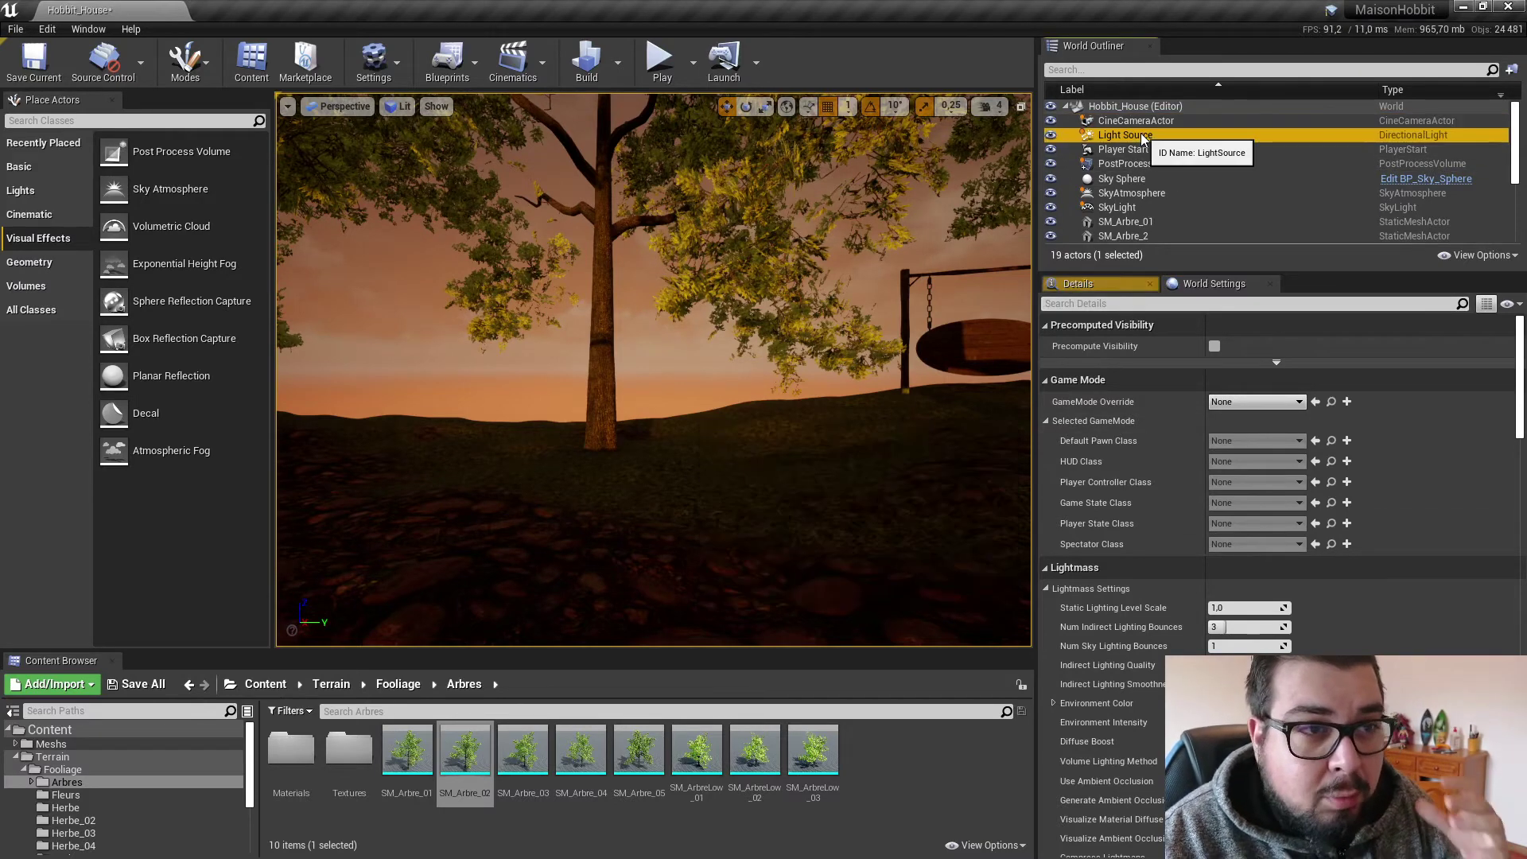
pyautogui.click(1137, 121)
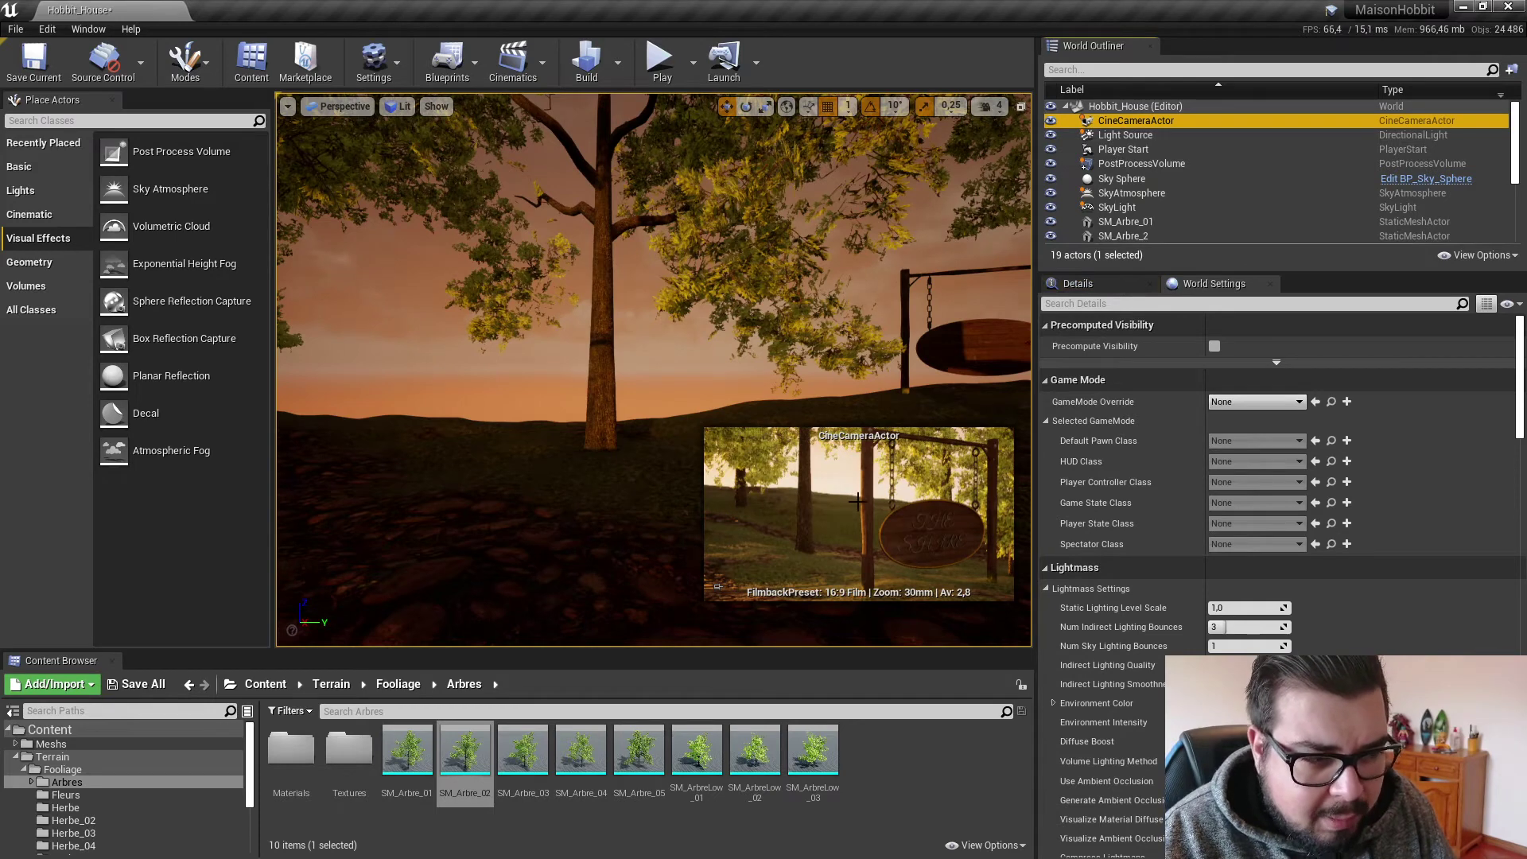
pyautogui.click(1137, 121)
pyautogui.click(287, 105)
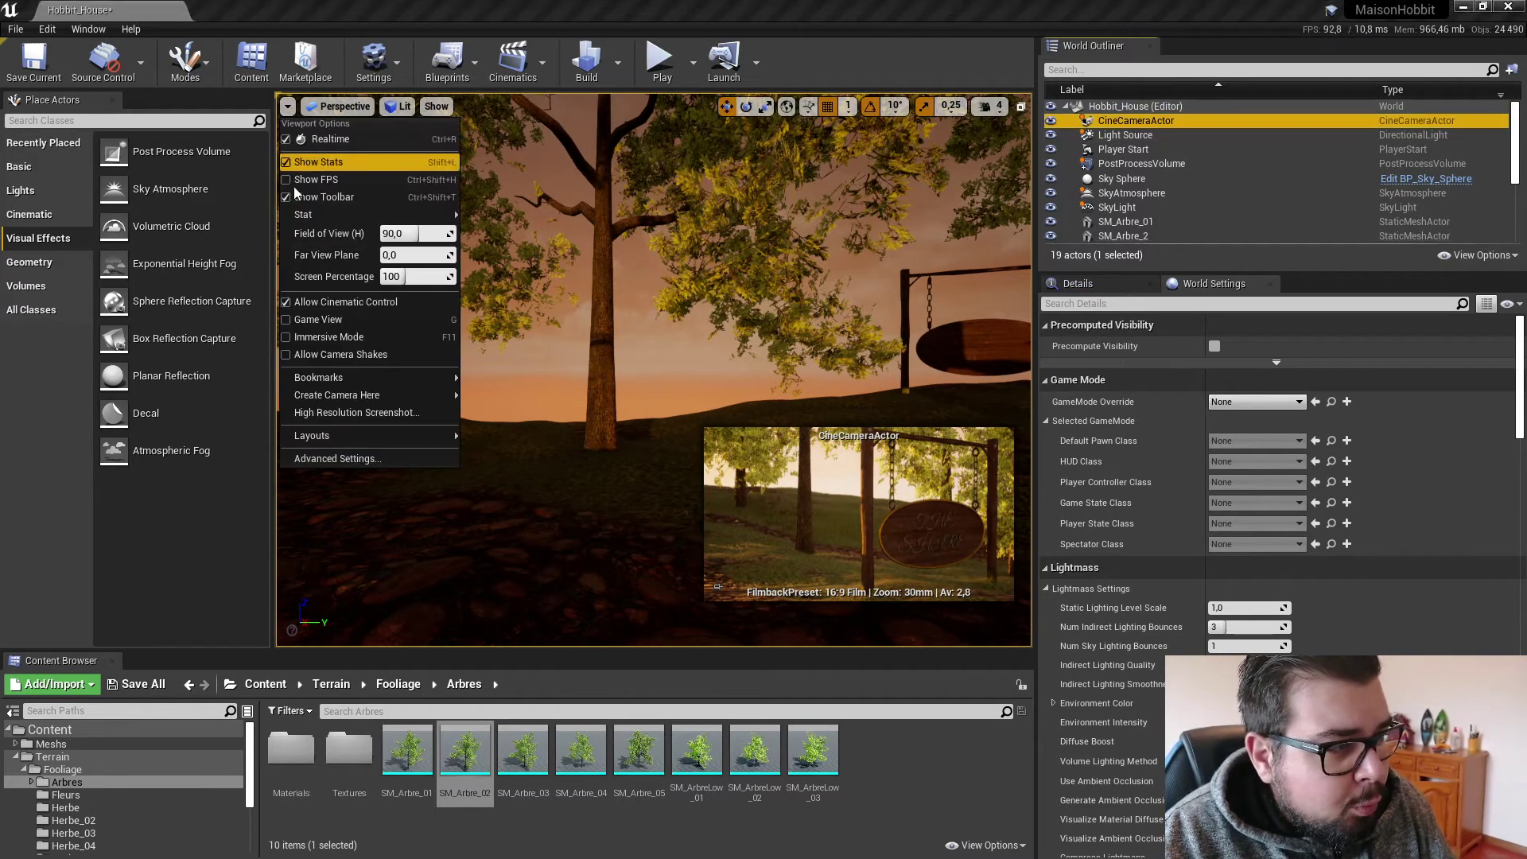
pyautogui.click(350, 106)
pyautogui.click(367, 280)
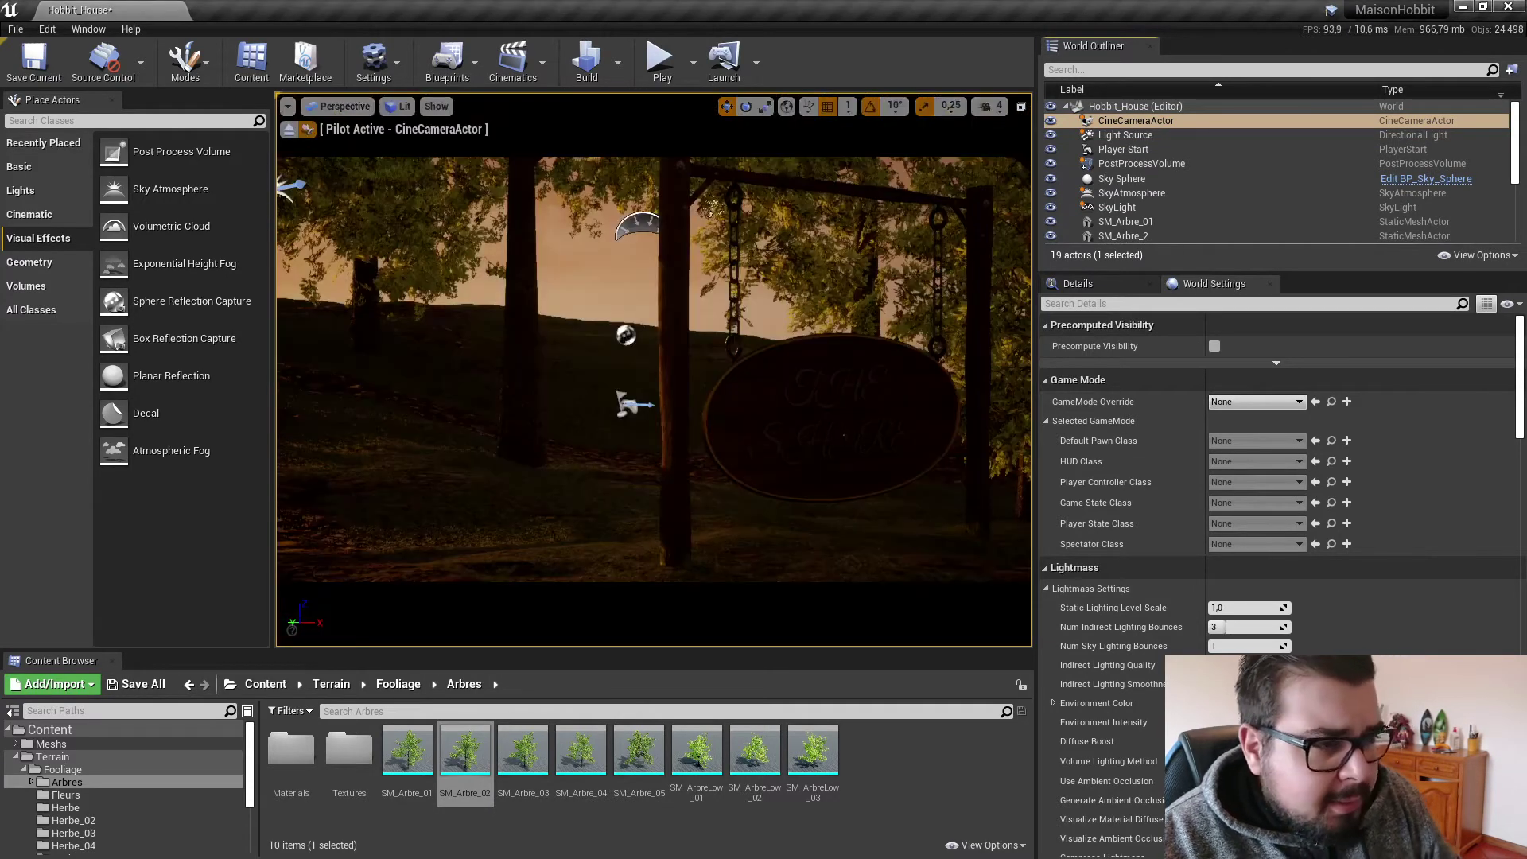
# Reframe the piloted cine camera so the hanging wooden sign is fully in shot with the sun to its left.
pyautogui.moveTo(654, 369); pyautogui.dragTo(592, 372, button='right')
pyautogui.press('s')
pyautogui.press('d')
pyautogui.press('a')
pyautogui.press('d')
pyautogui.press('w')
pyautogui.press('s')
pyautogui.press('a')
pyautogui.press('d')
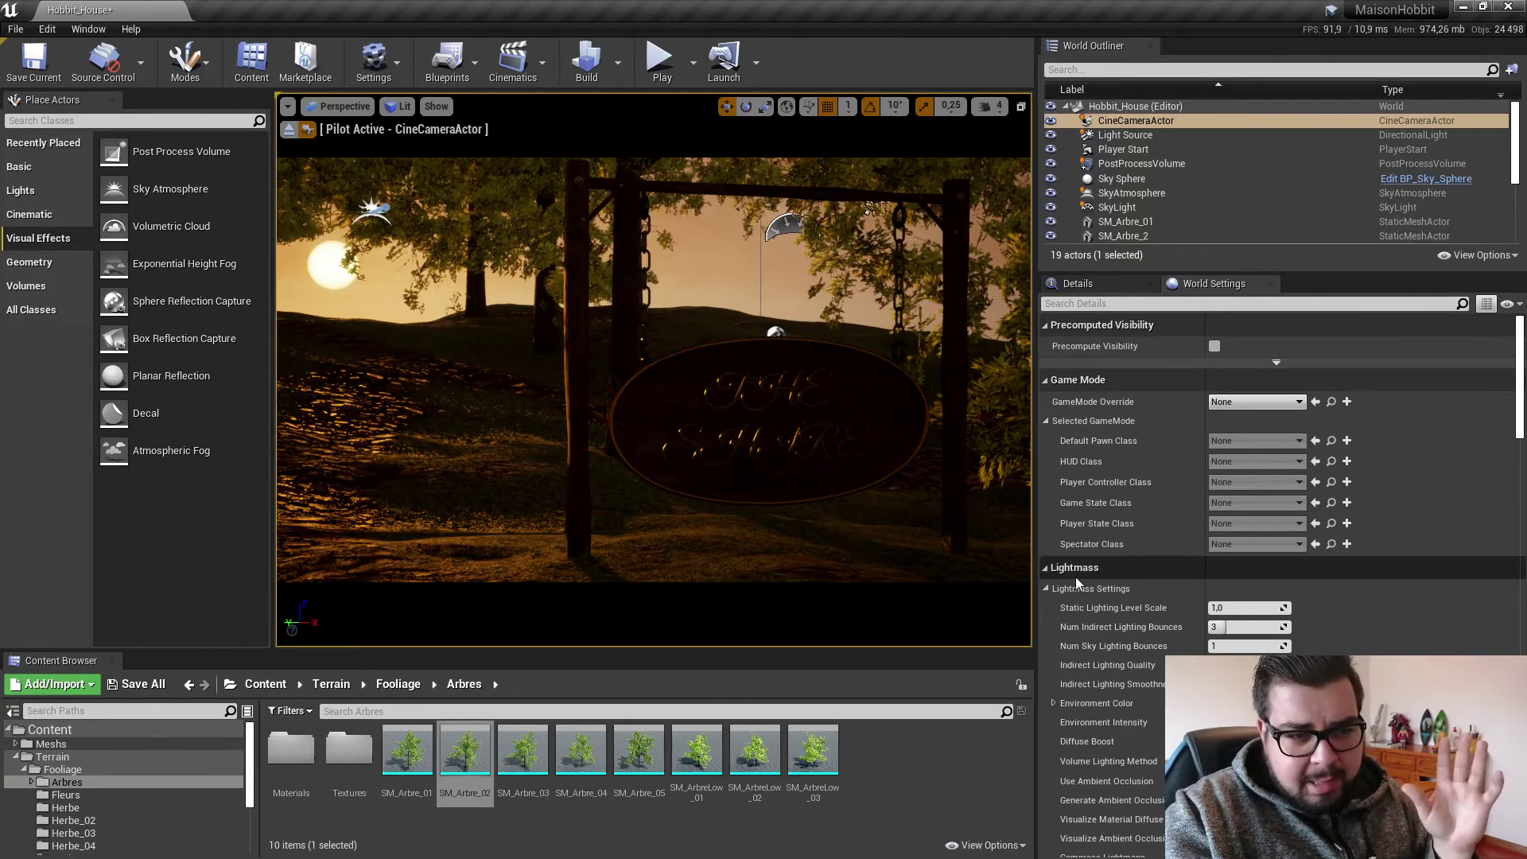
# Enable Use Ambient Occlusion, Generate Ambient Occlusion Material, Visualize Material Diffuse and Visualize Ambient Occlusion in the world's Lightmass Settings.
pyautogui.scroll(-2, 1149, 657)
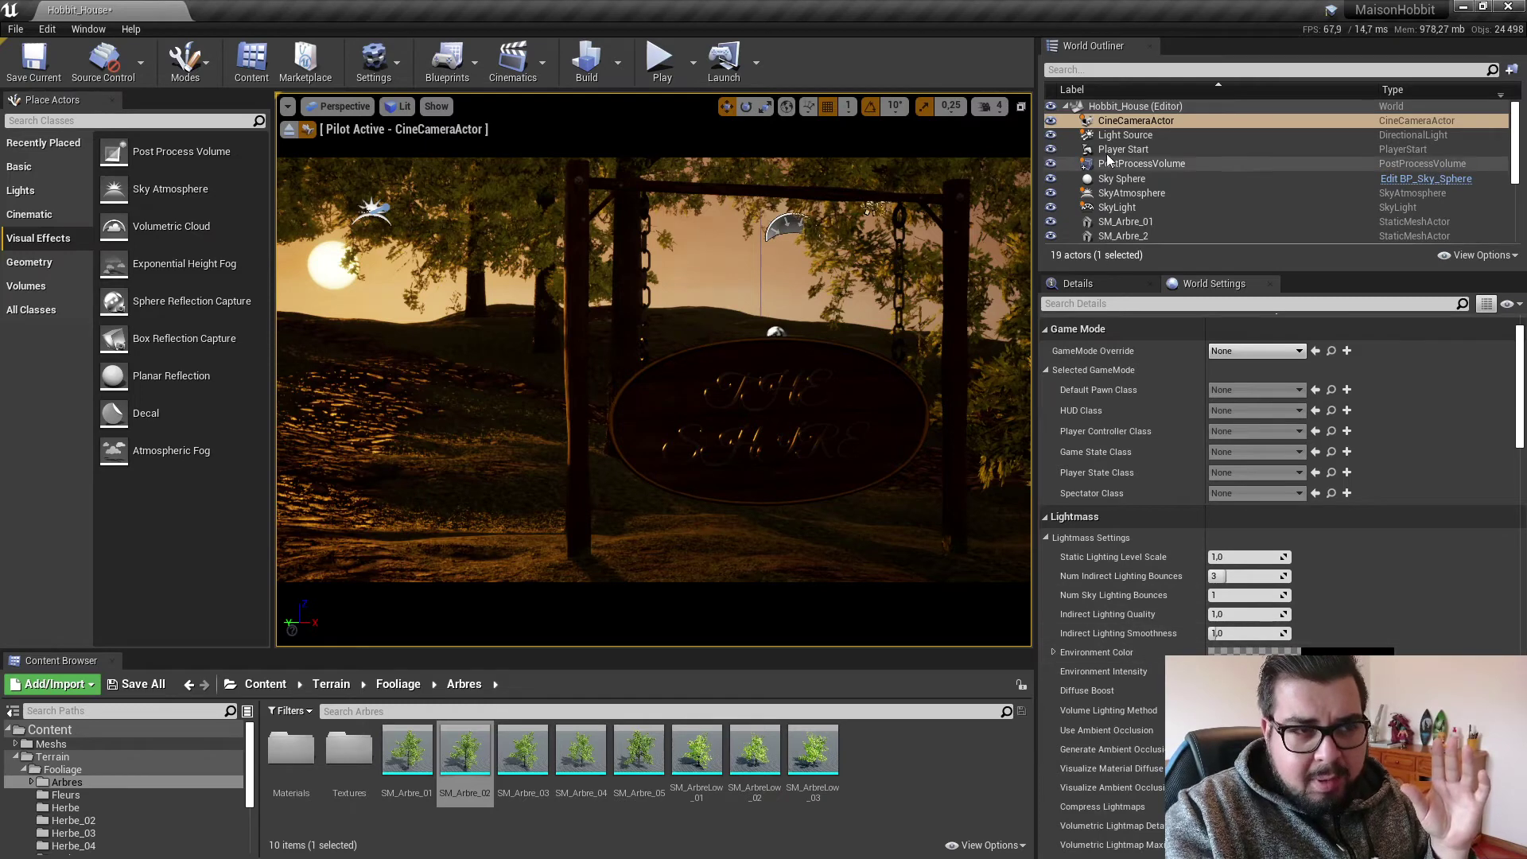
pyautogui.click(1136, 120)
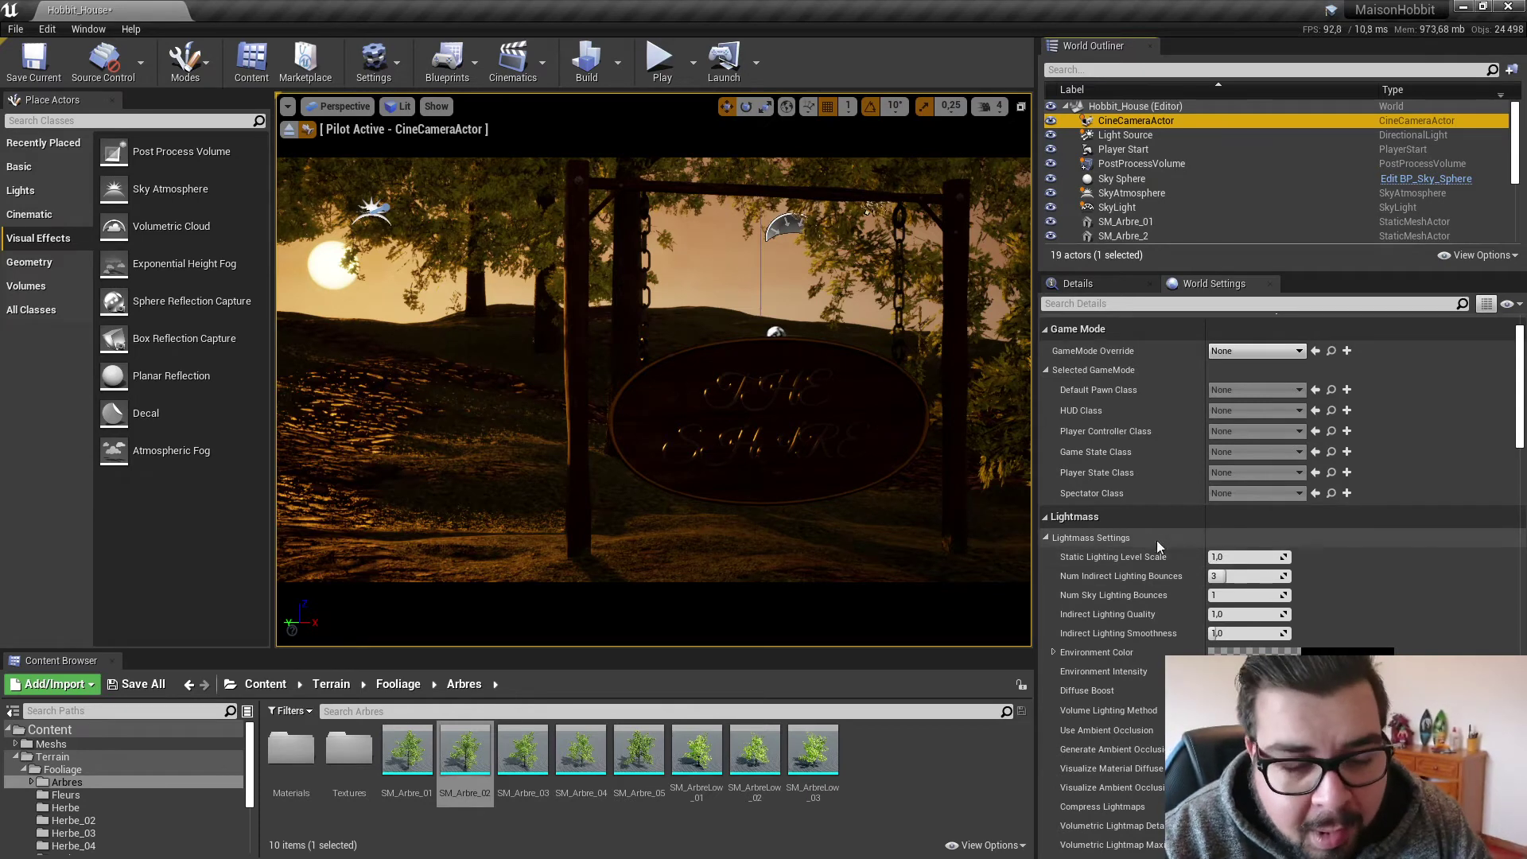
pyautogui.scroll(2, 1124, 509)
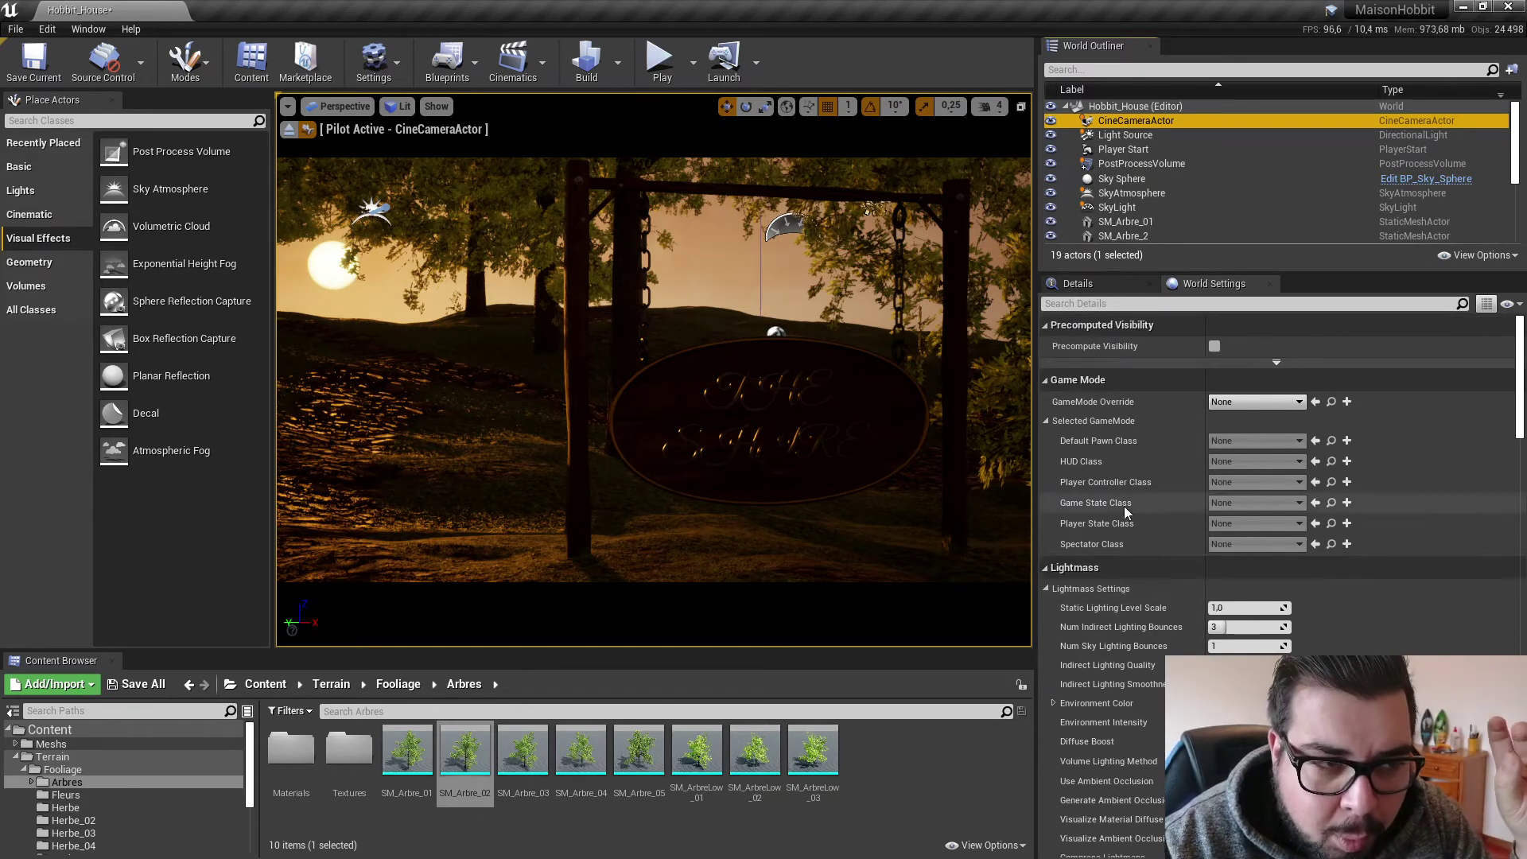
pyautogui.click(1051, 379)
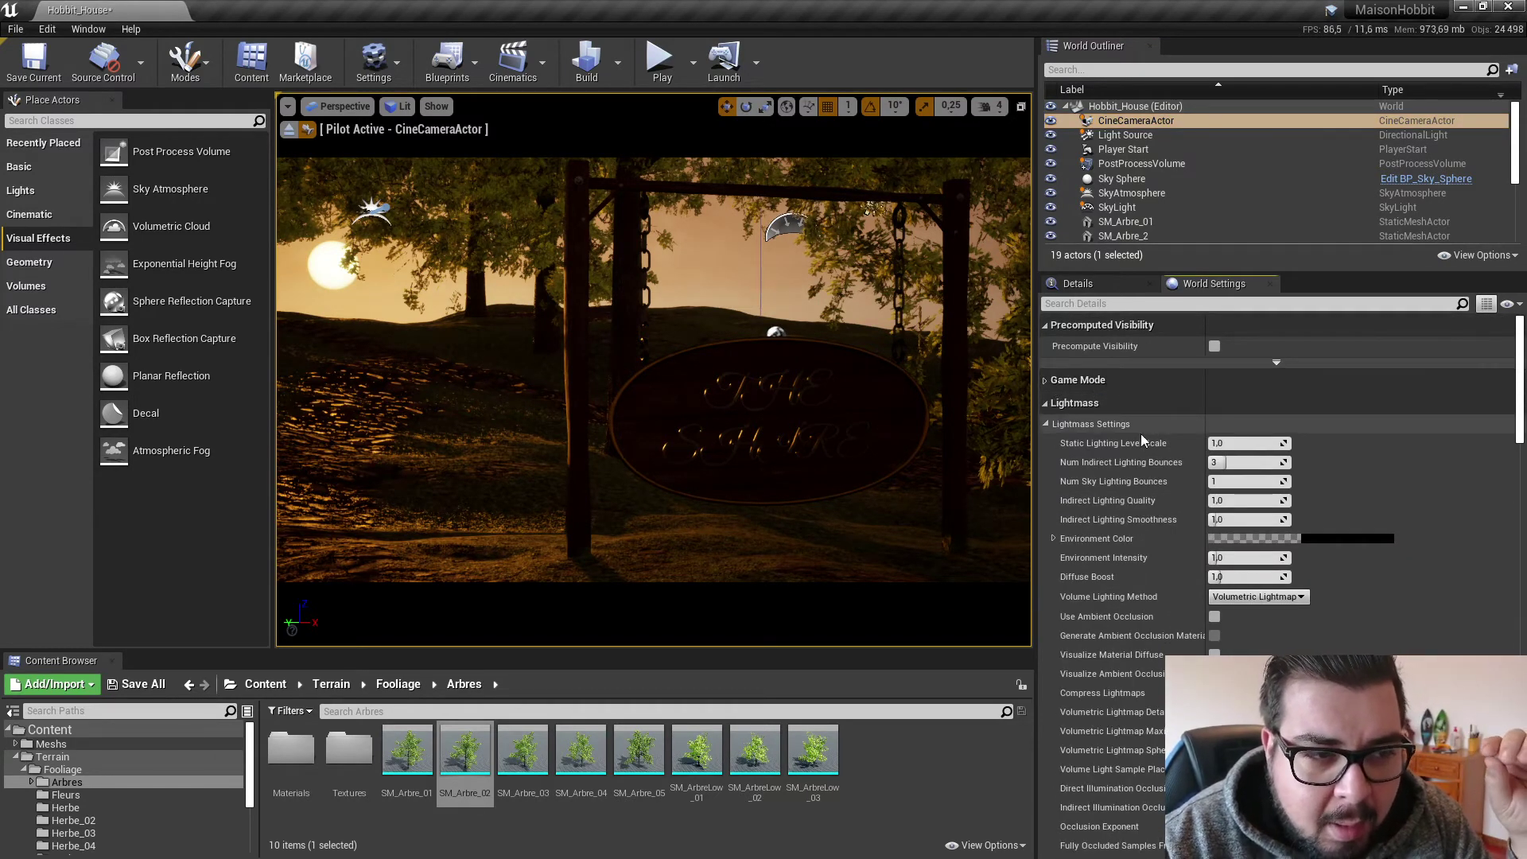
pyautogui.scroll(-2, 1142, 462)
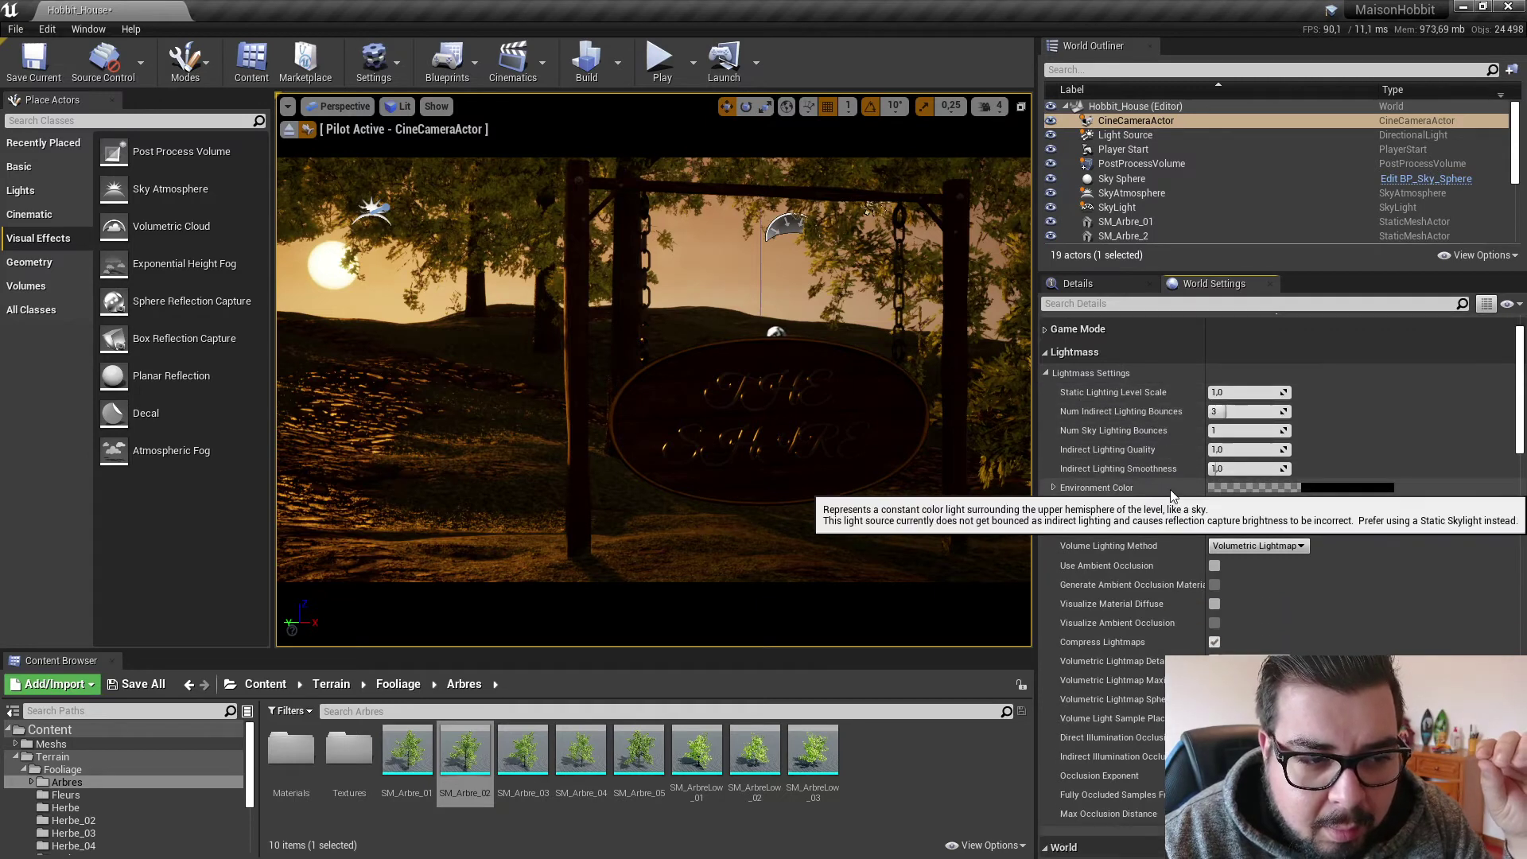
pyautogui.click(1215, 566)
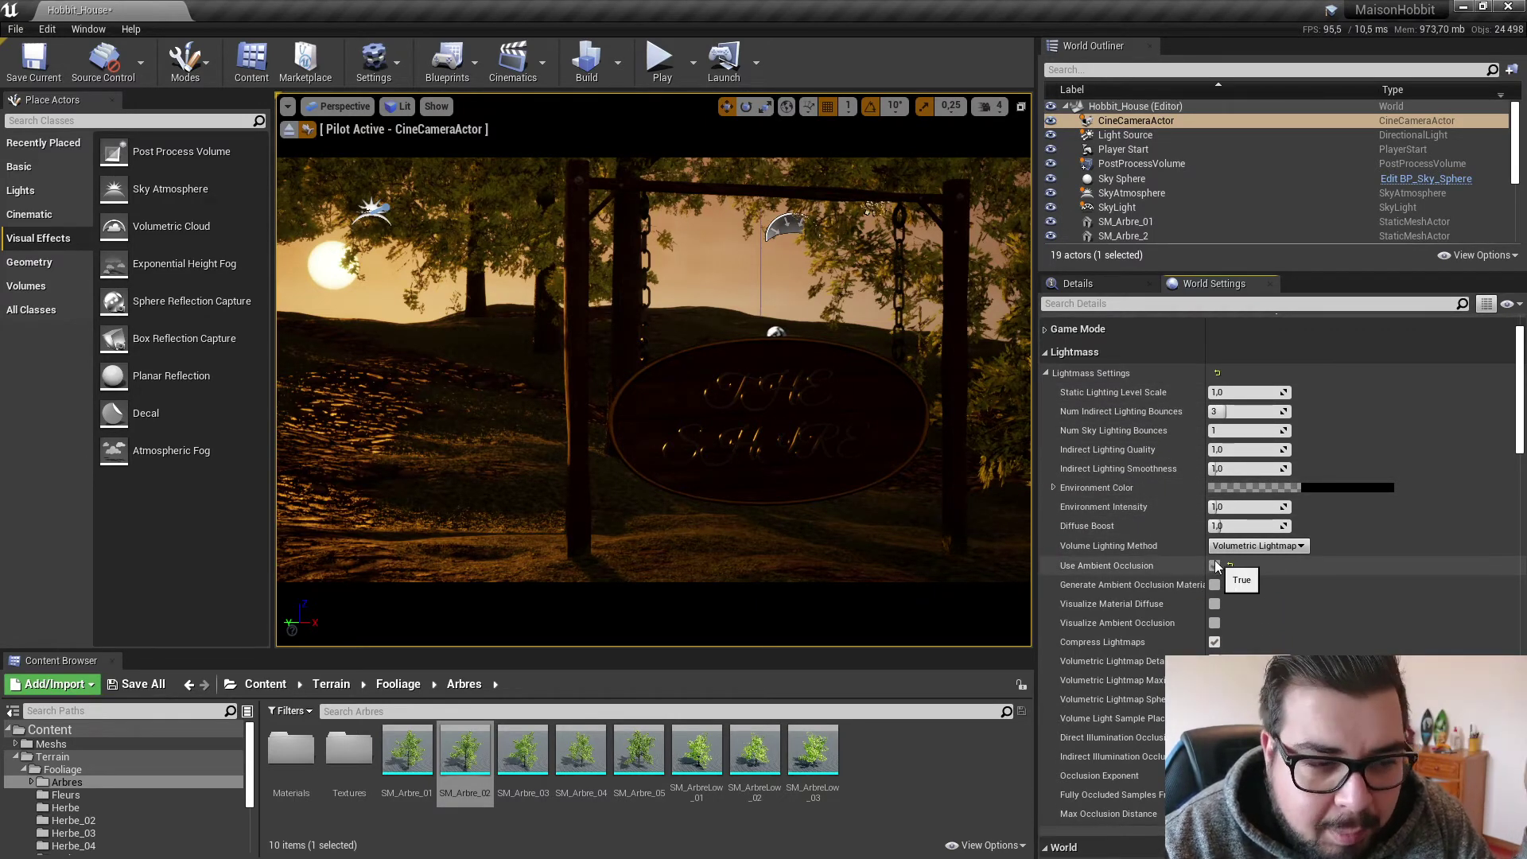
pyautogui.click(1214, 604)
pyautogui.click(1215, 623)
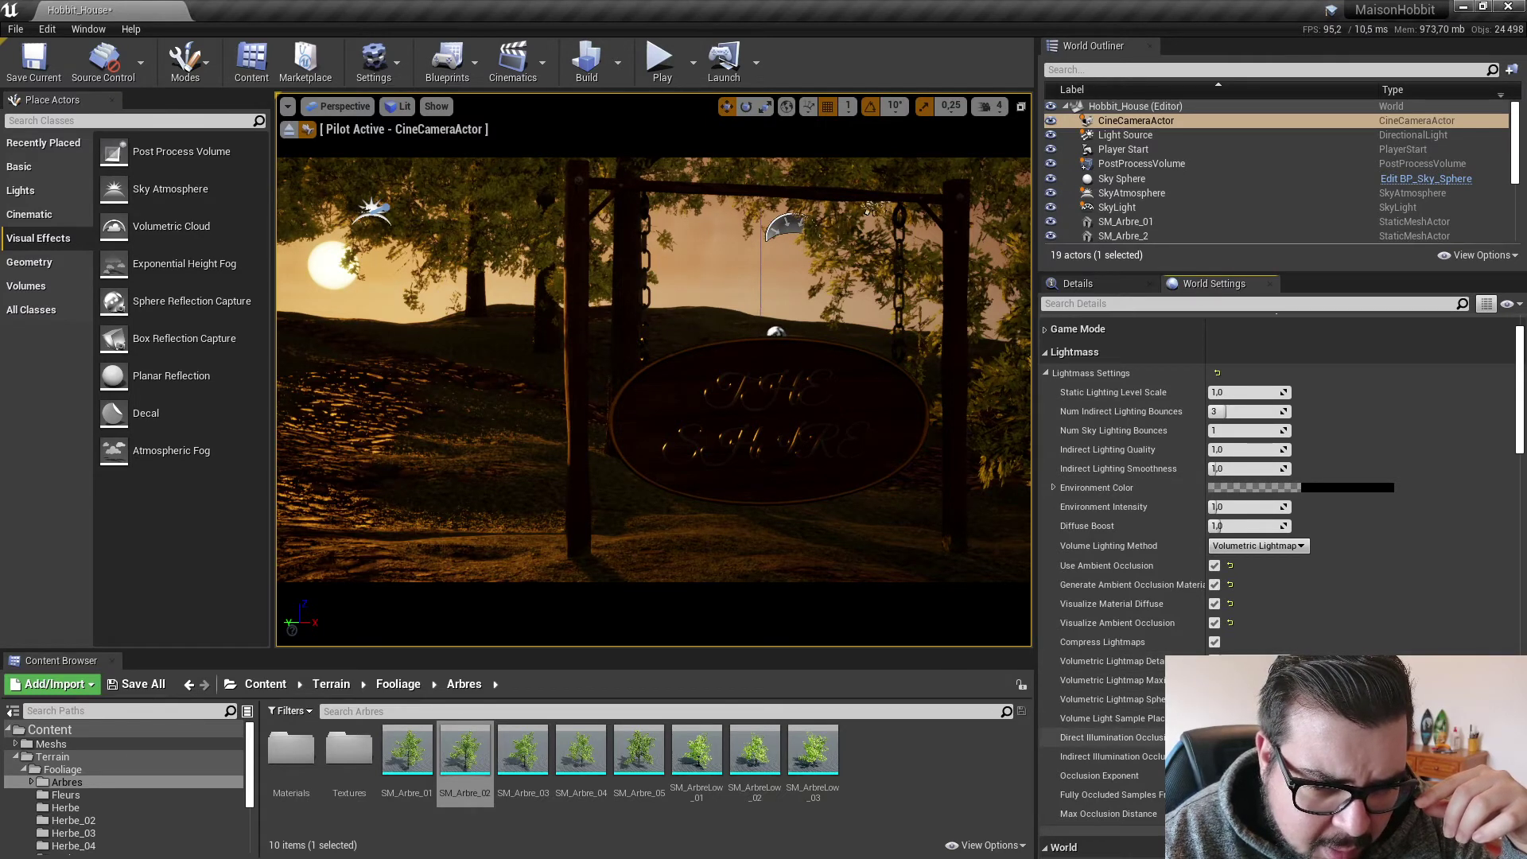
# Review the World Settings categories below Lightmass, collapsing World, Physics, Broadphase, VR, Rendering, Audio, LODSystem and Tick.
pyautogui.scroll(-3, 1280, 557)
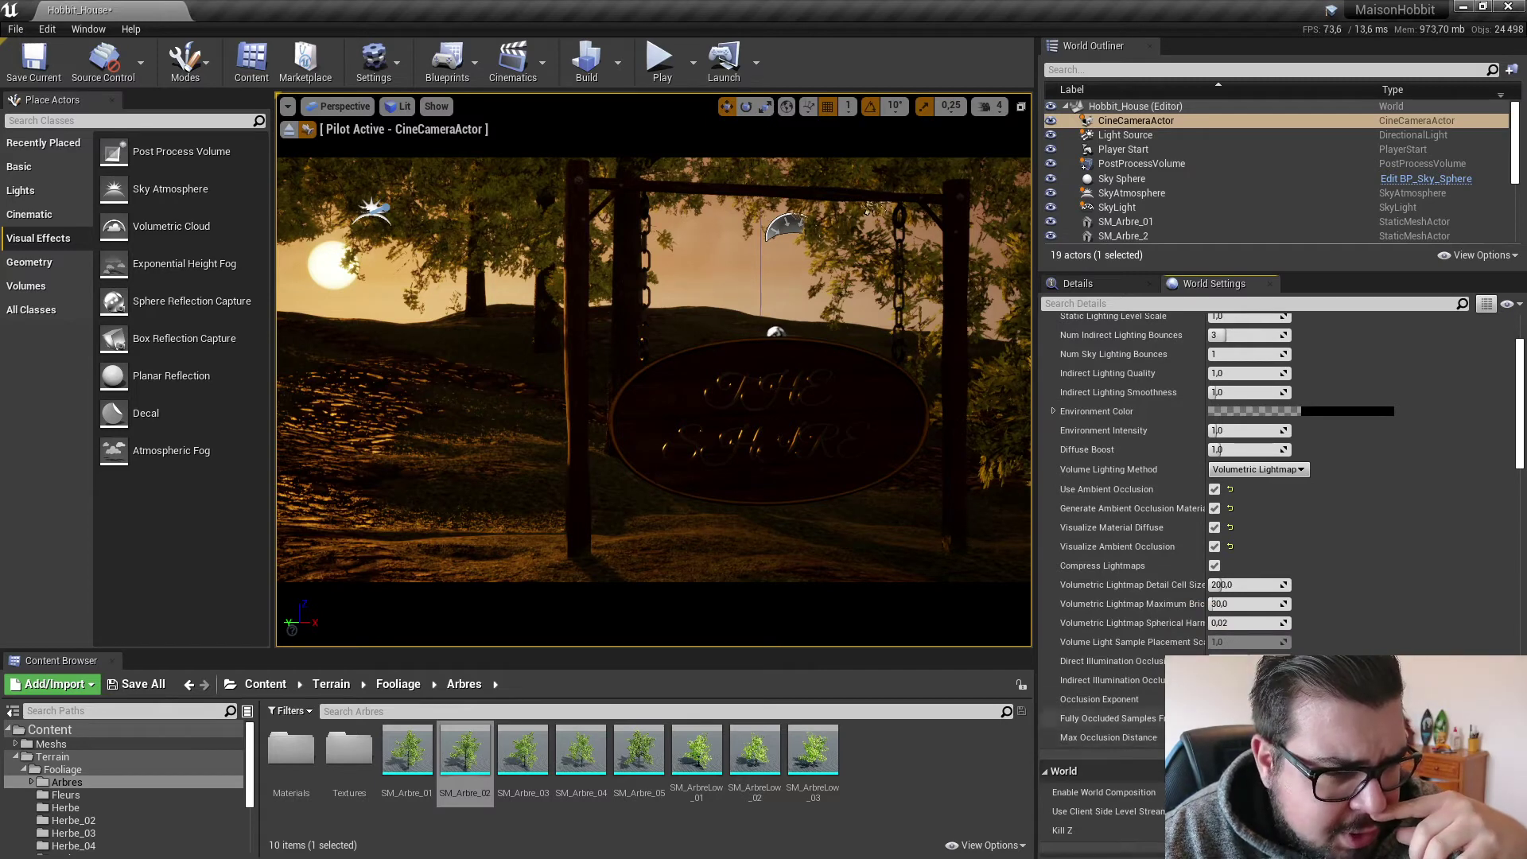
pyautogui.scroll(1, 1156, 698)
pyautogui.click(1049, 798)
pyautogui.scroll(-5, 1122, 775)
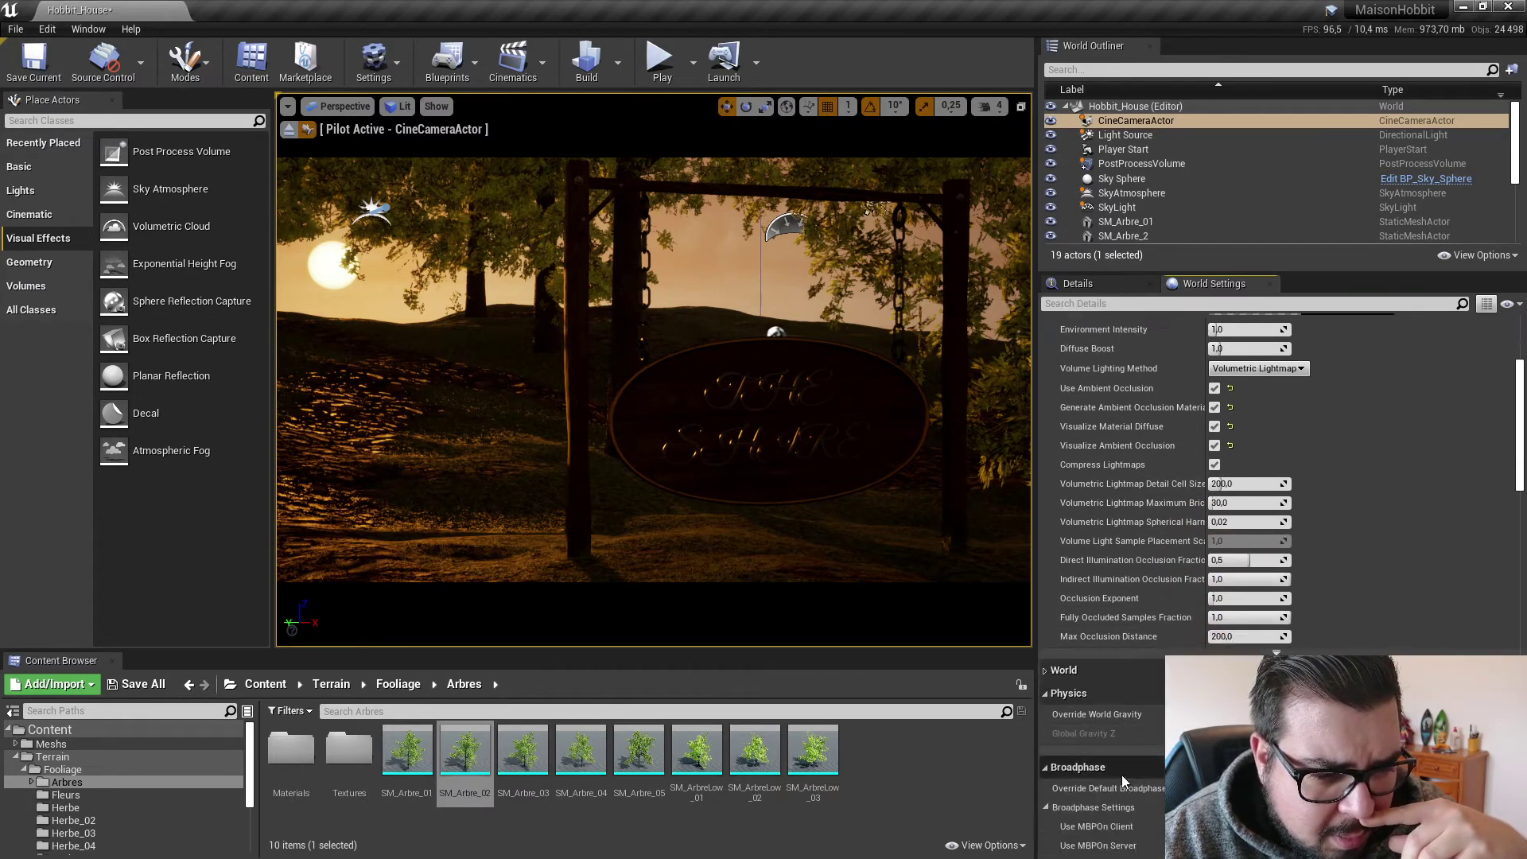
pyautogui.scroll(1, 1077, 713)
pyautogui.click(1055, 718)
pyautogui.scroll(-3, 1110, 711)
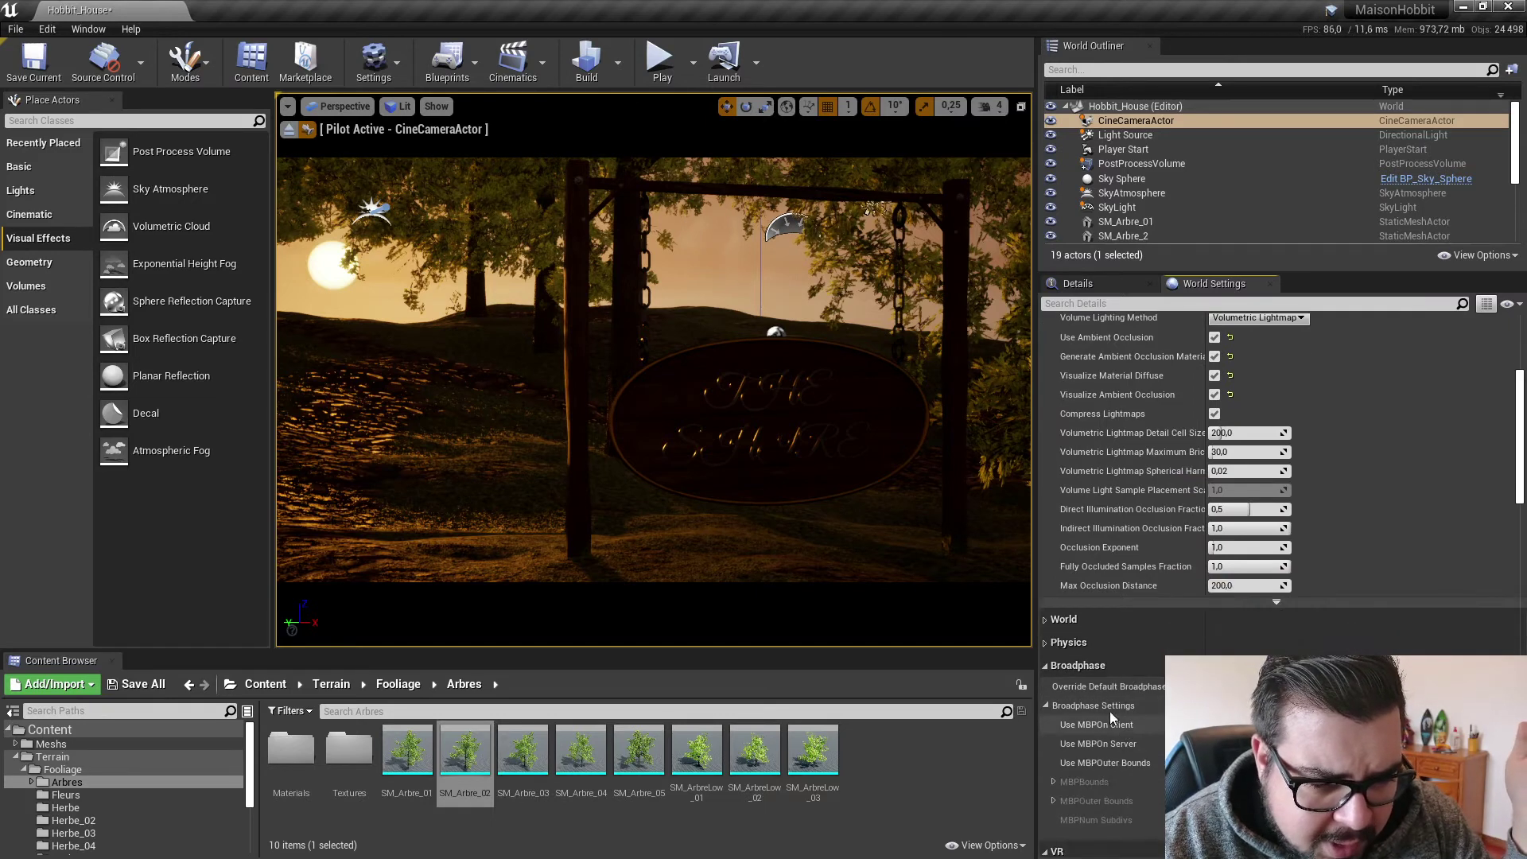
pyautogui.click(1056, 667)
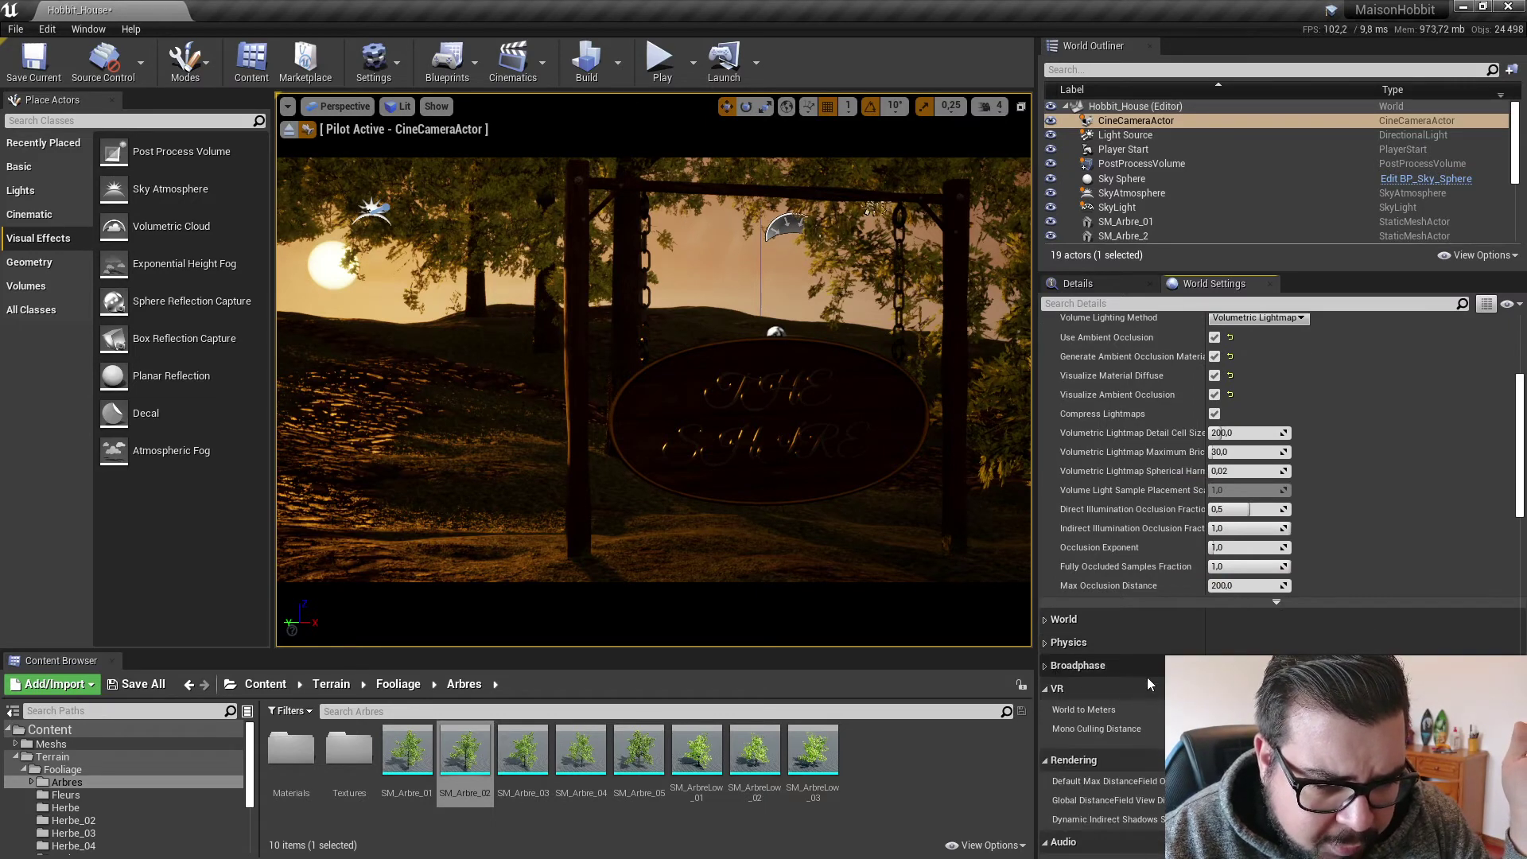
pyautogui.click(1060, 688)
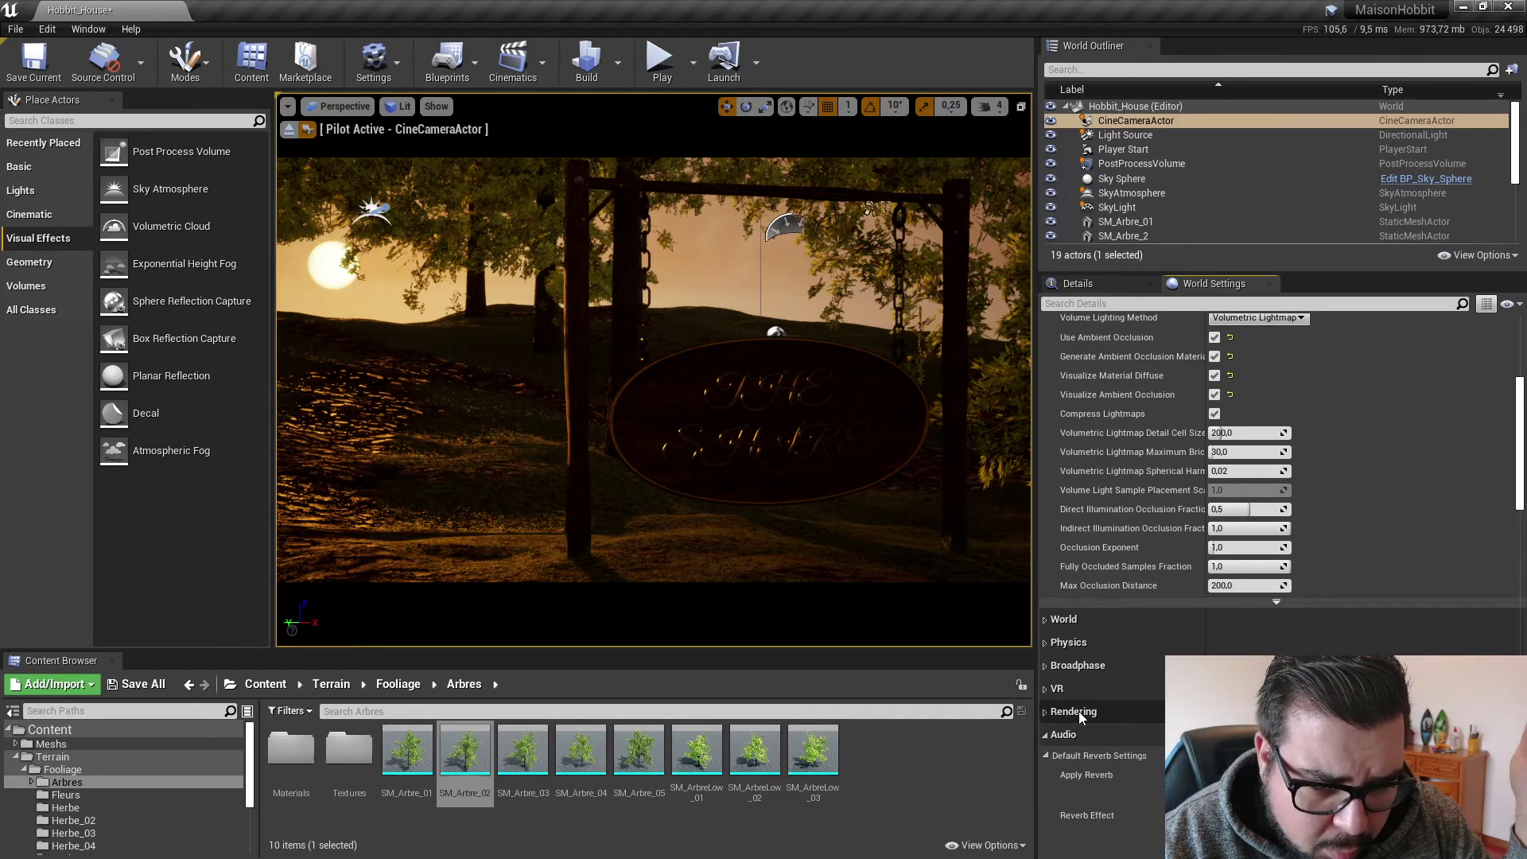
pyautogui.click(1079, 711)
pyautogui.click(1066, 735)
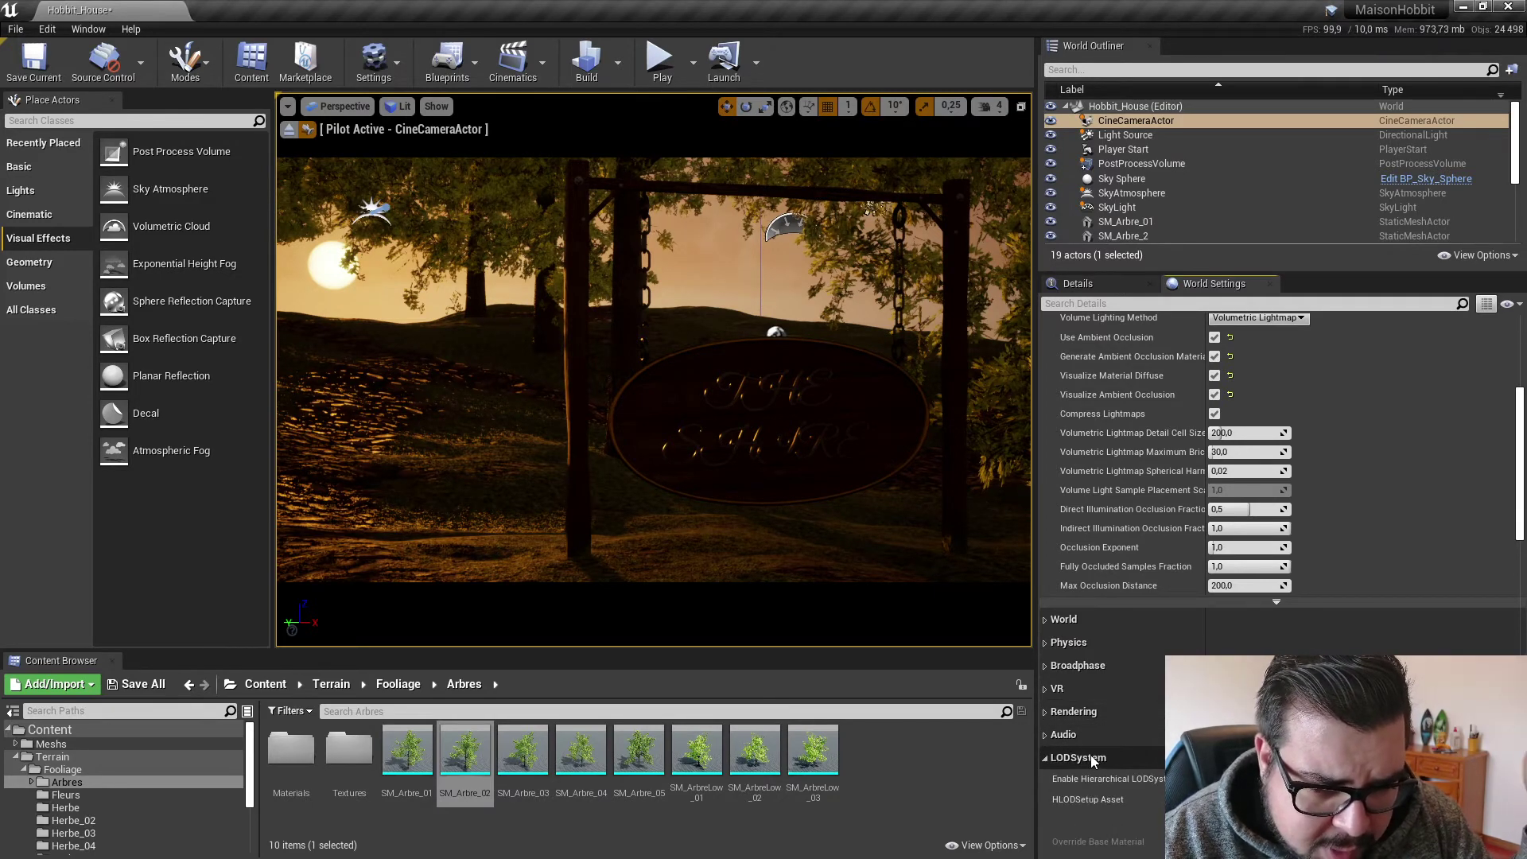
pyautogui.click(1090, 757)
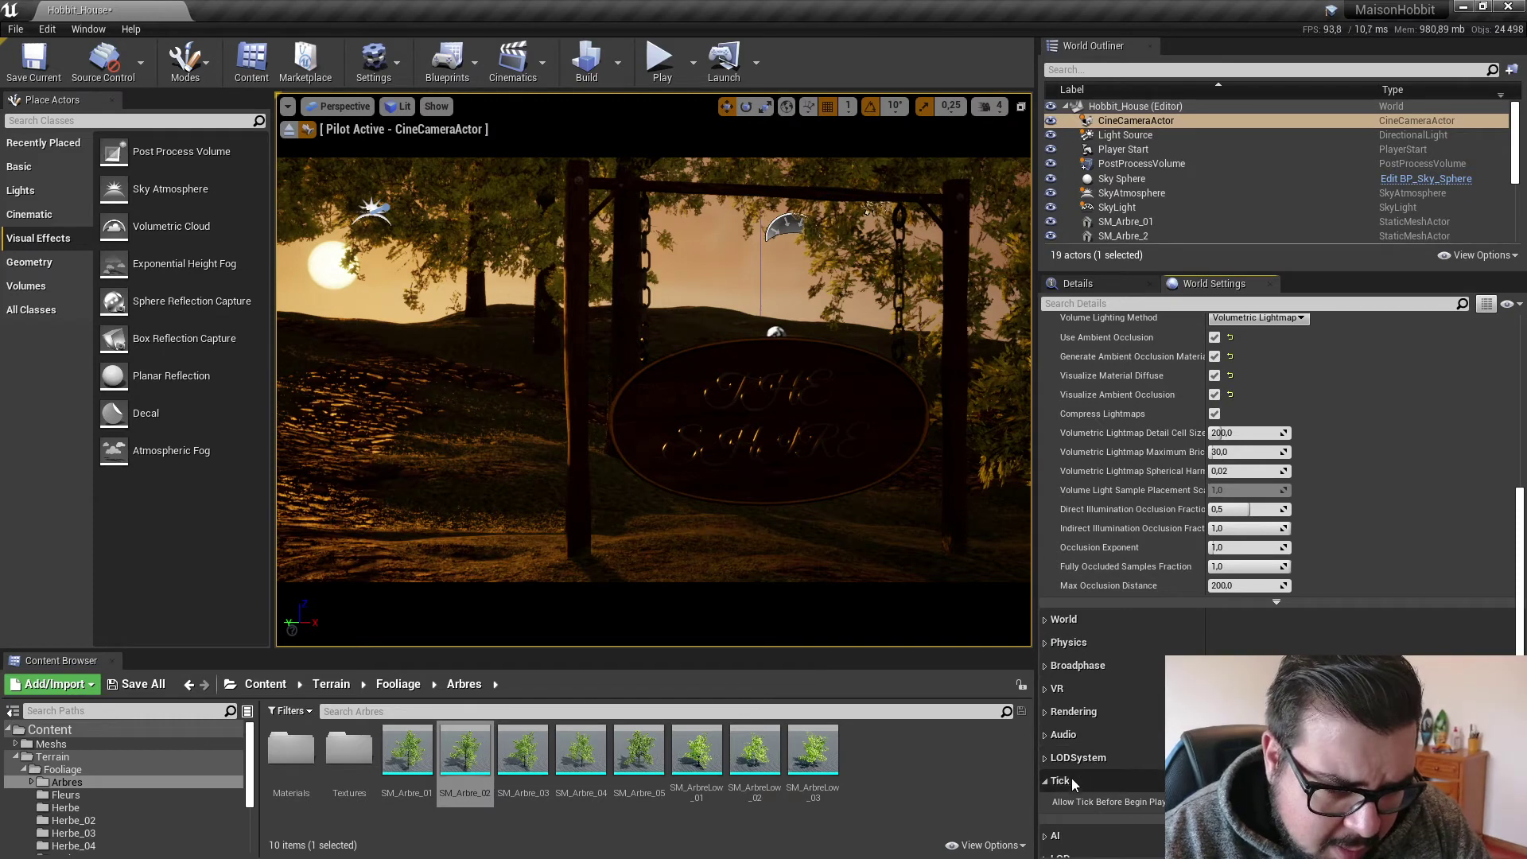
pyautogui.click(1070, 779)
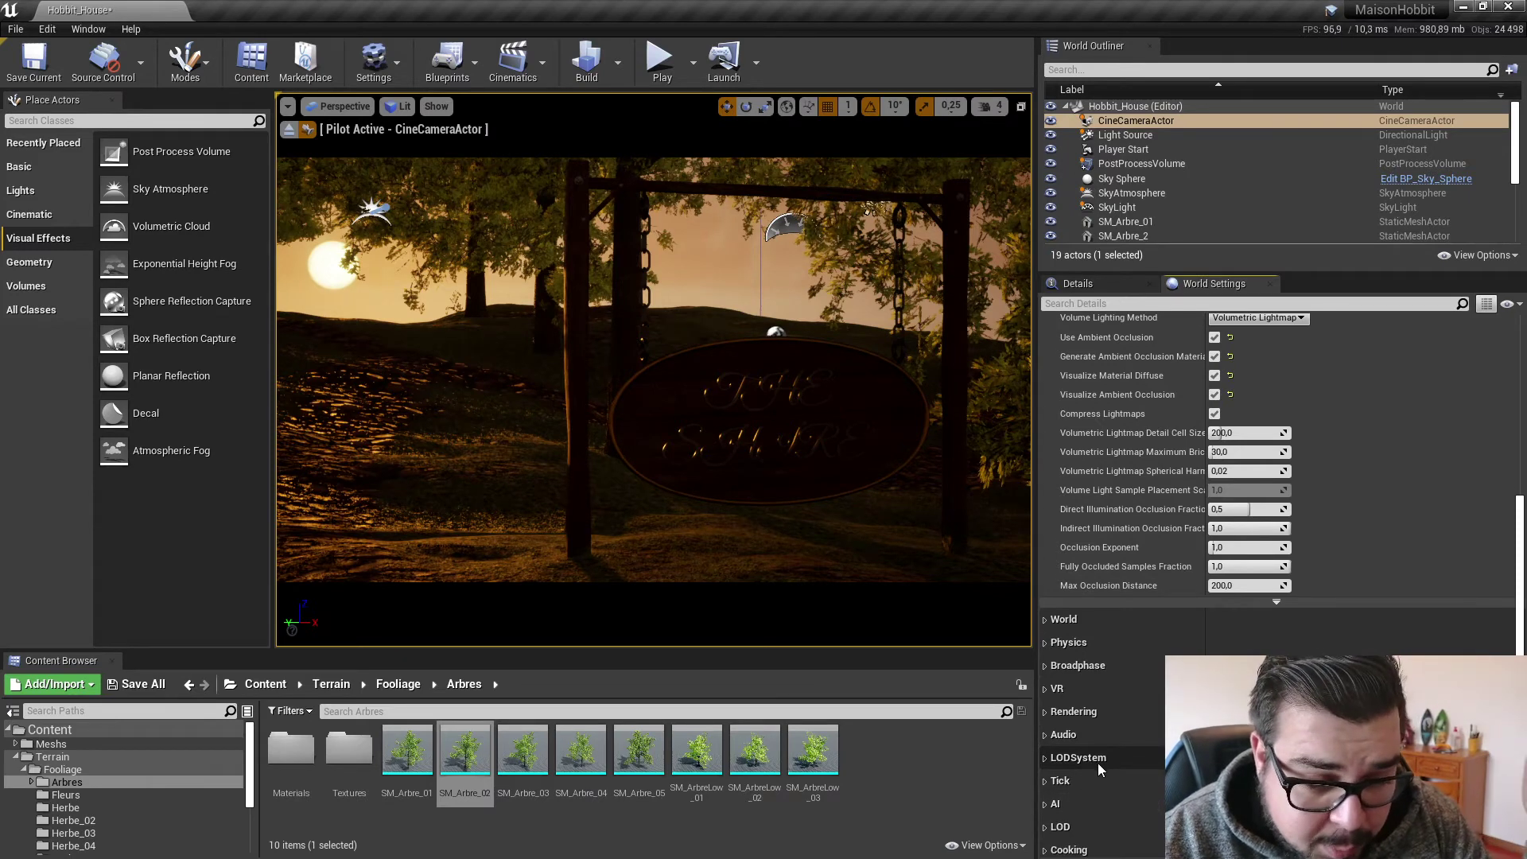
# Set Num Indirect Lighting Bounces to 8 in the world's Lightmass Settings.
pyautogui.scroll(5, 1105, 701)
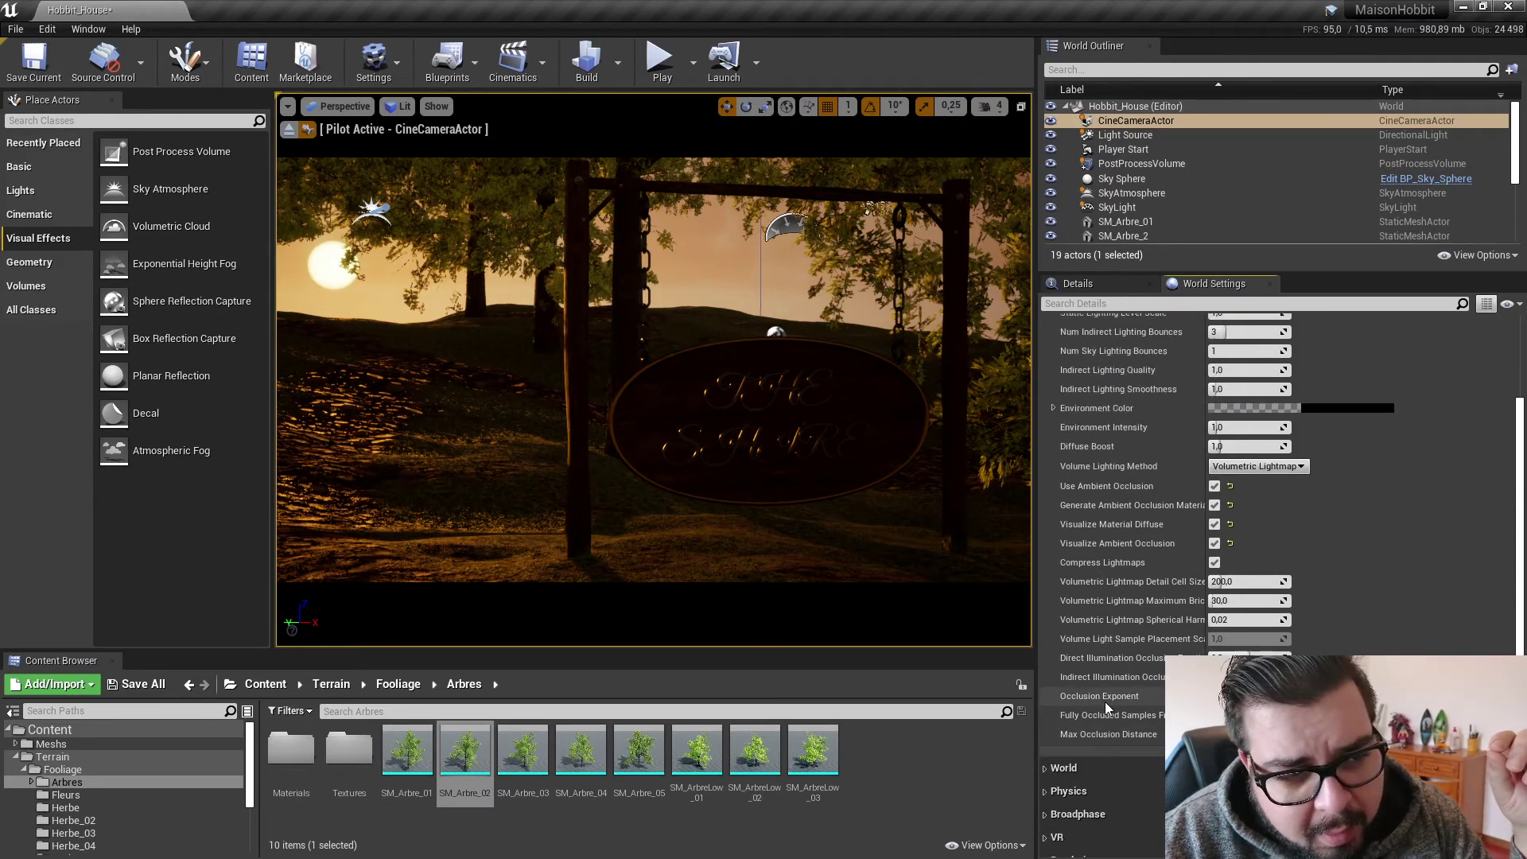
pyautogui.scroll(4, 1105, 701)
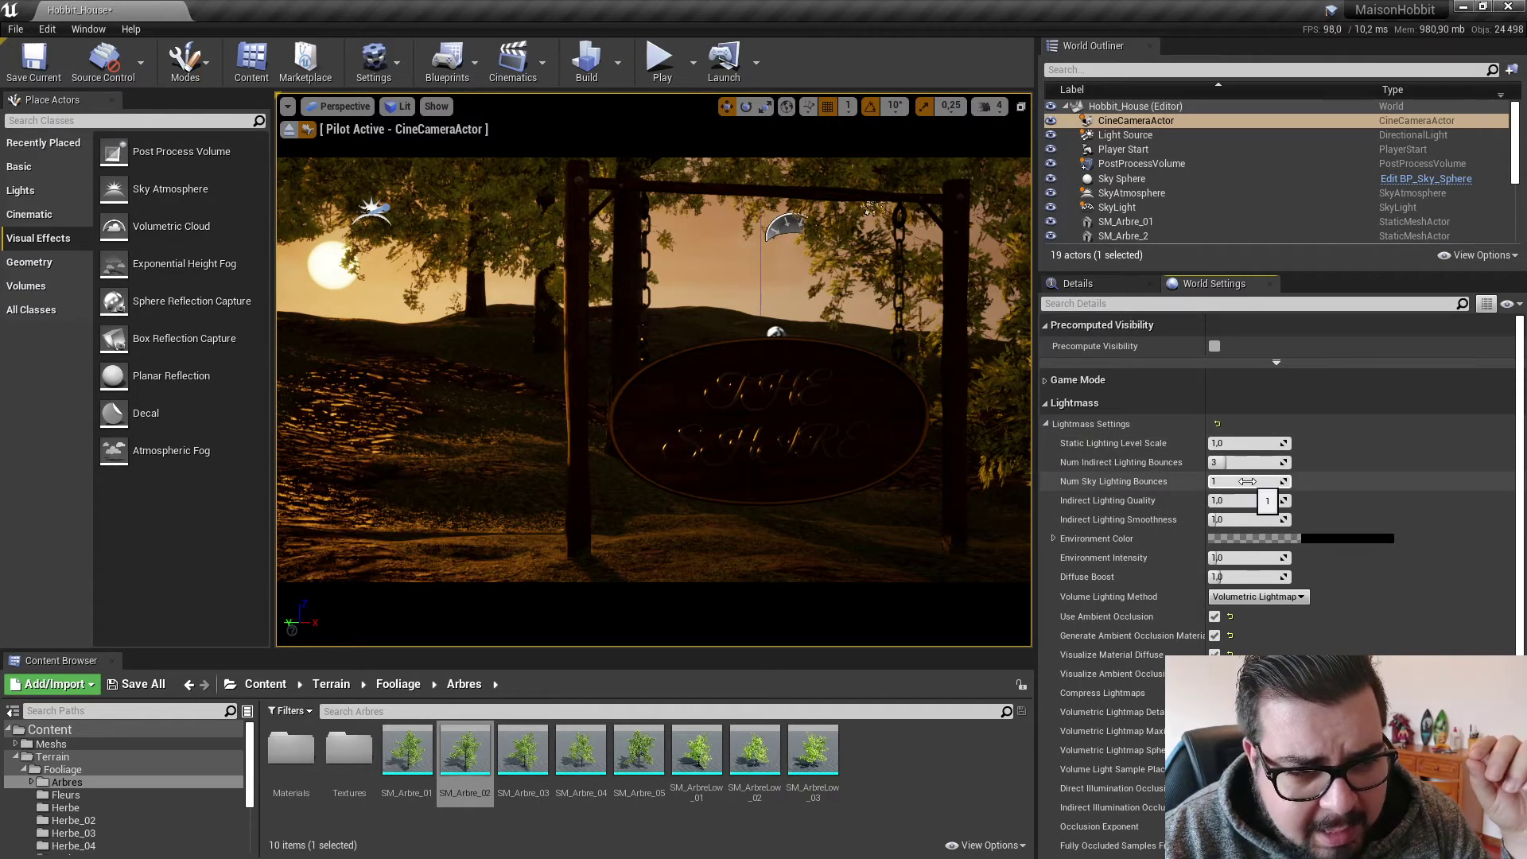
pyautogui.moveTo(1231, 462); pyautogui.dragTo(1244, 462)
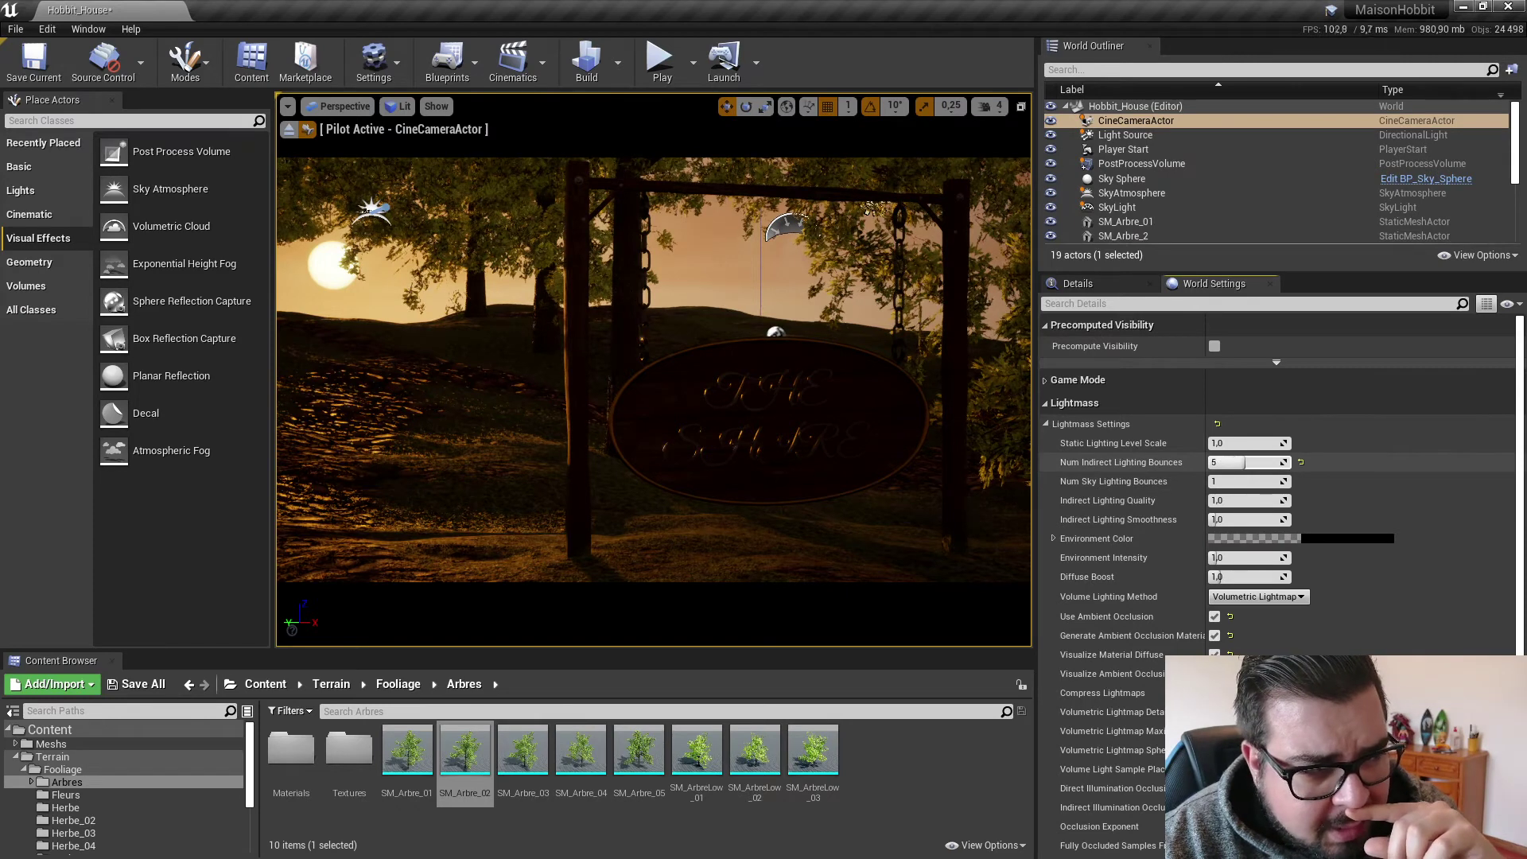
pyautogui.click(1231, 461)
pyautogui.write('8')
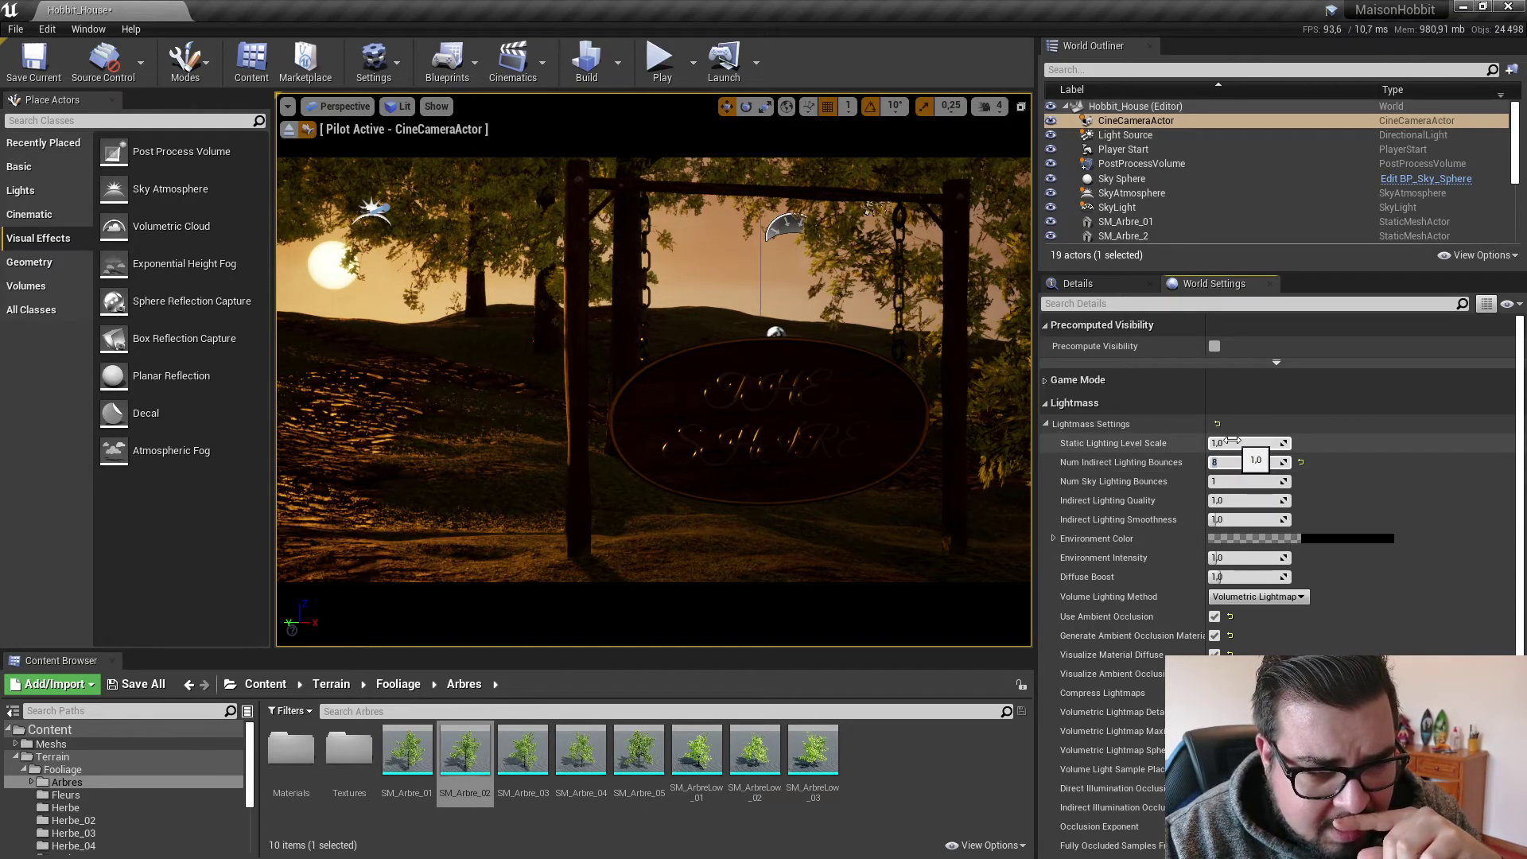
# Collapse the Lightmass category and build the level with the new lighting settings.
pyautogui.click(1046, 424)
pyautogui.click(1046, 403)
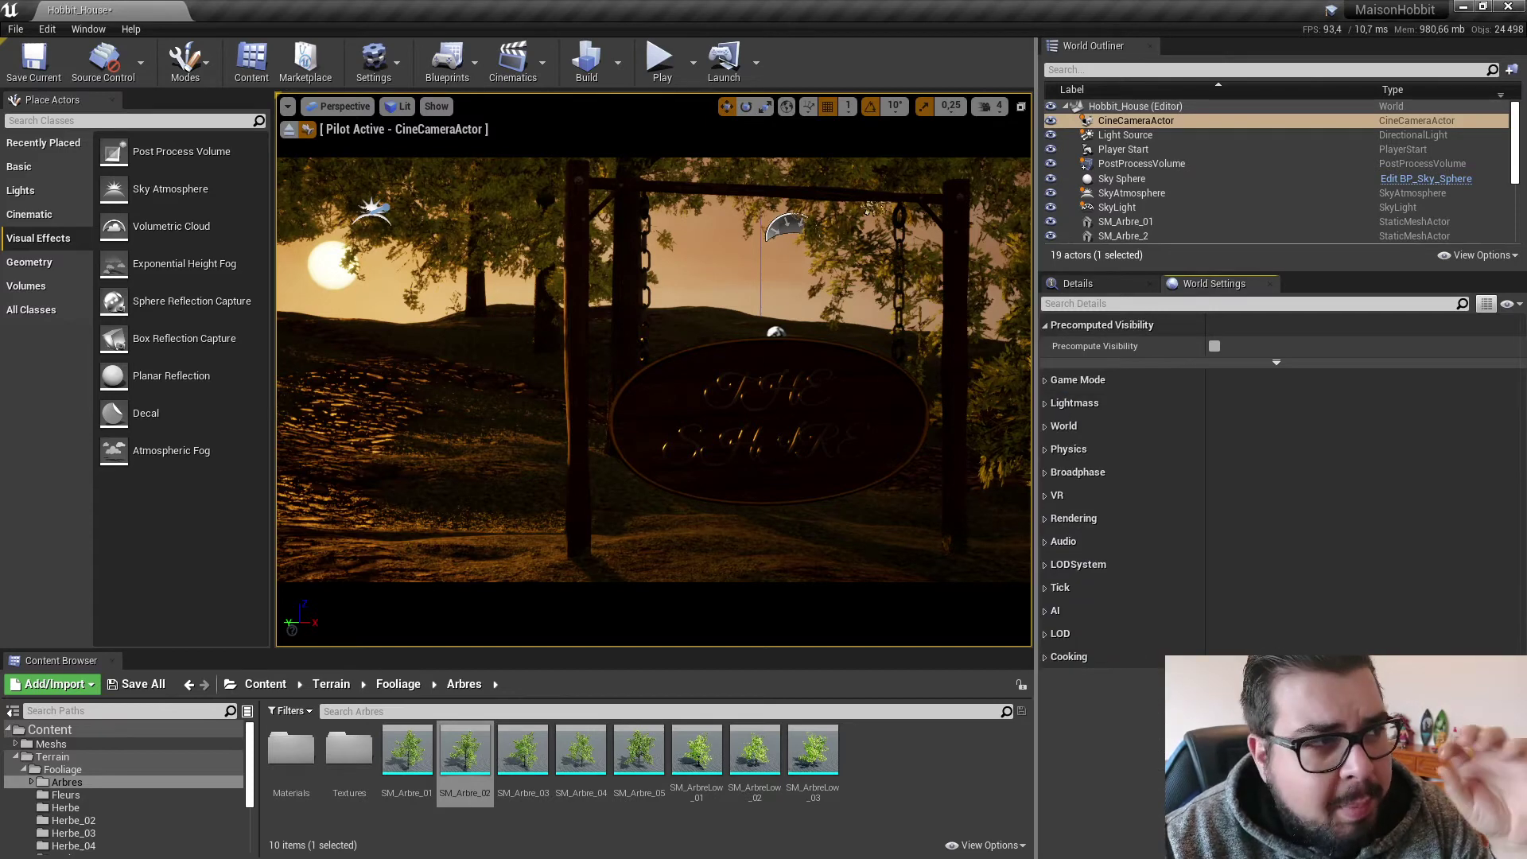
pyautogui.click(587, 72)
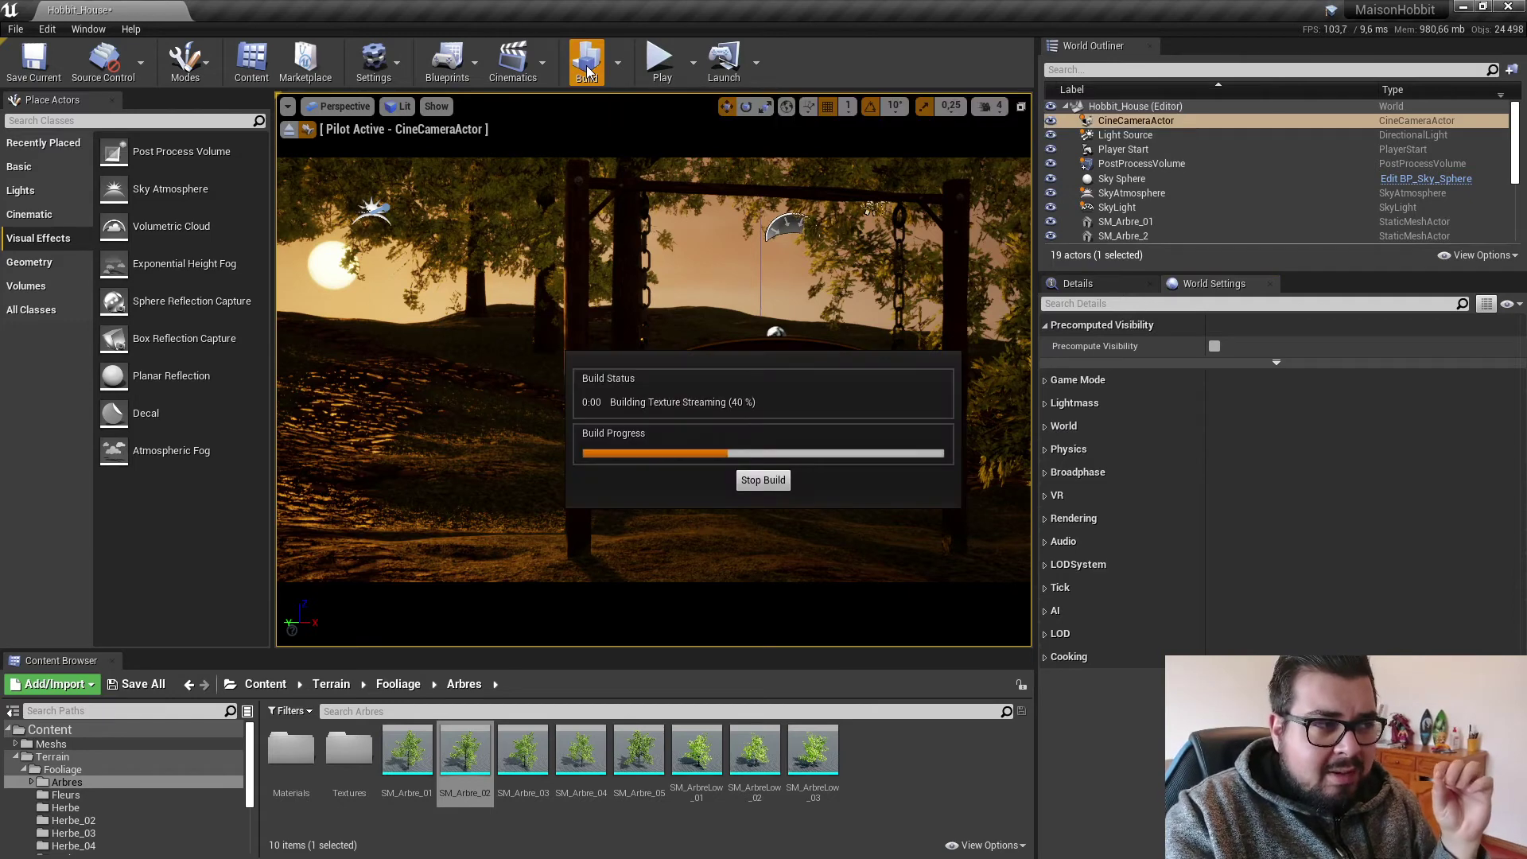
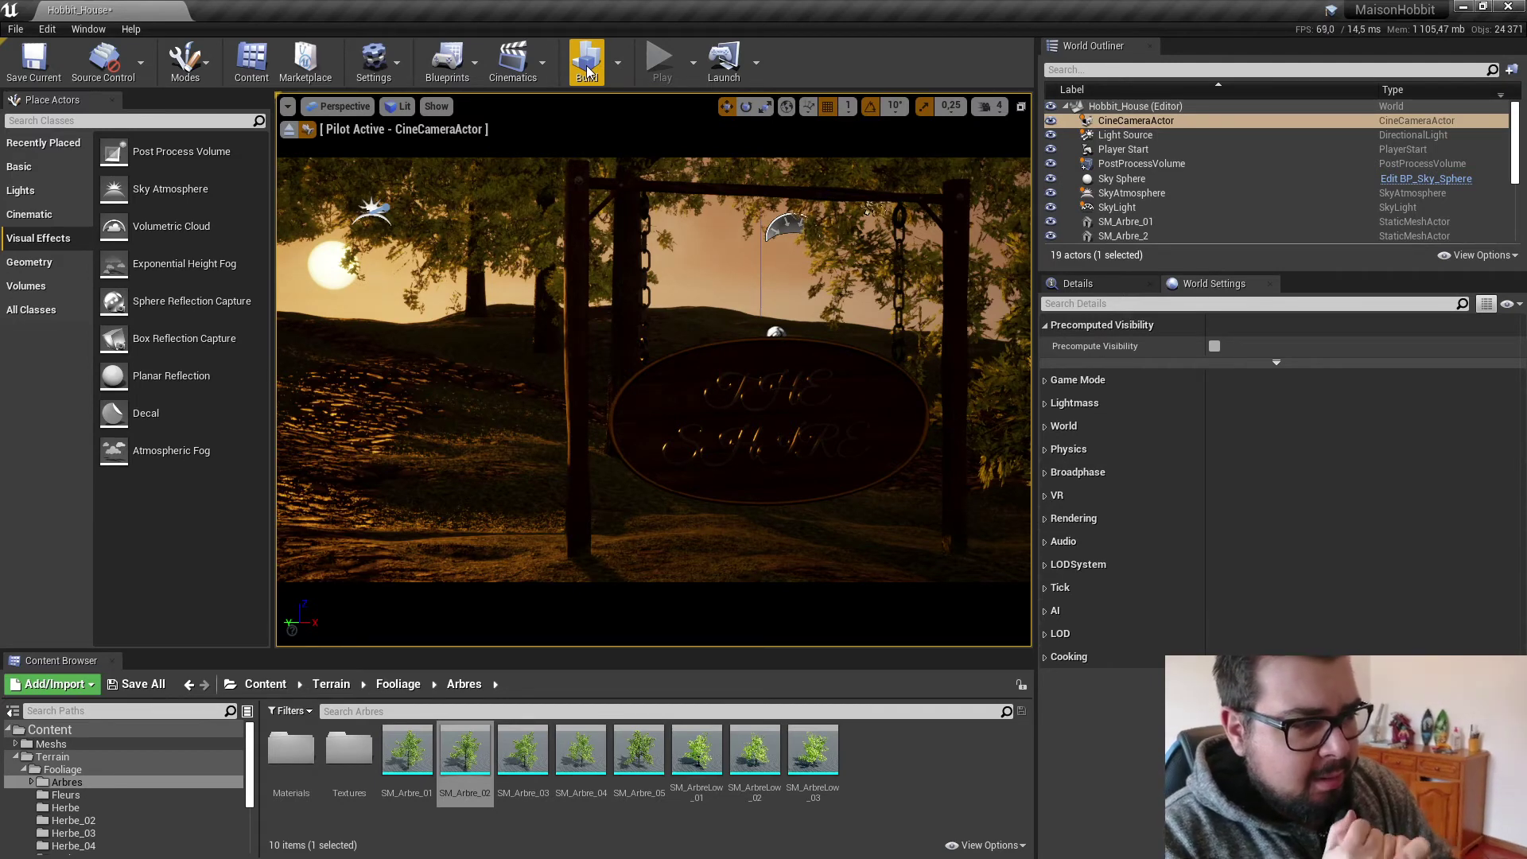
pyautogui.click(588, 72)
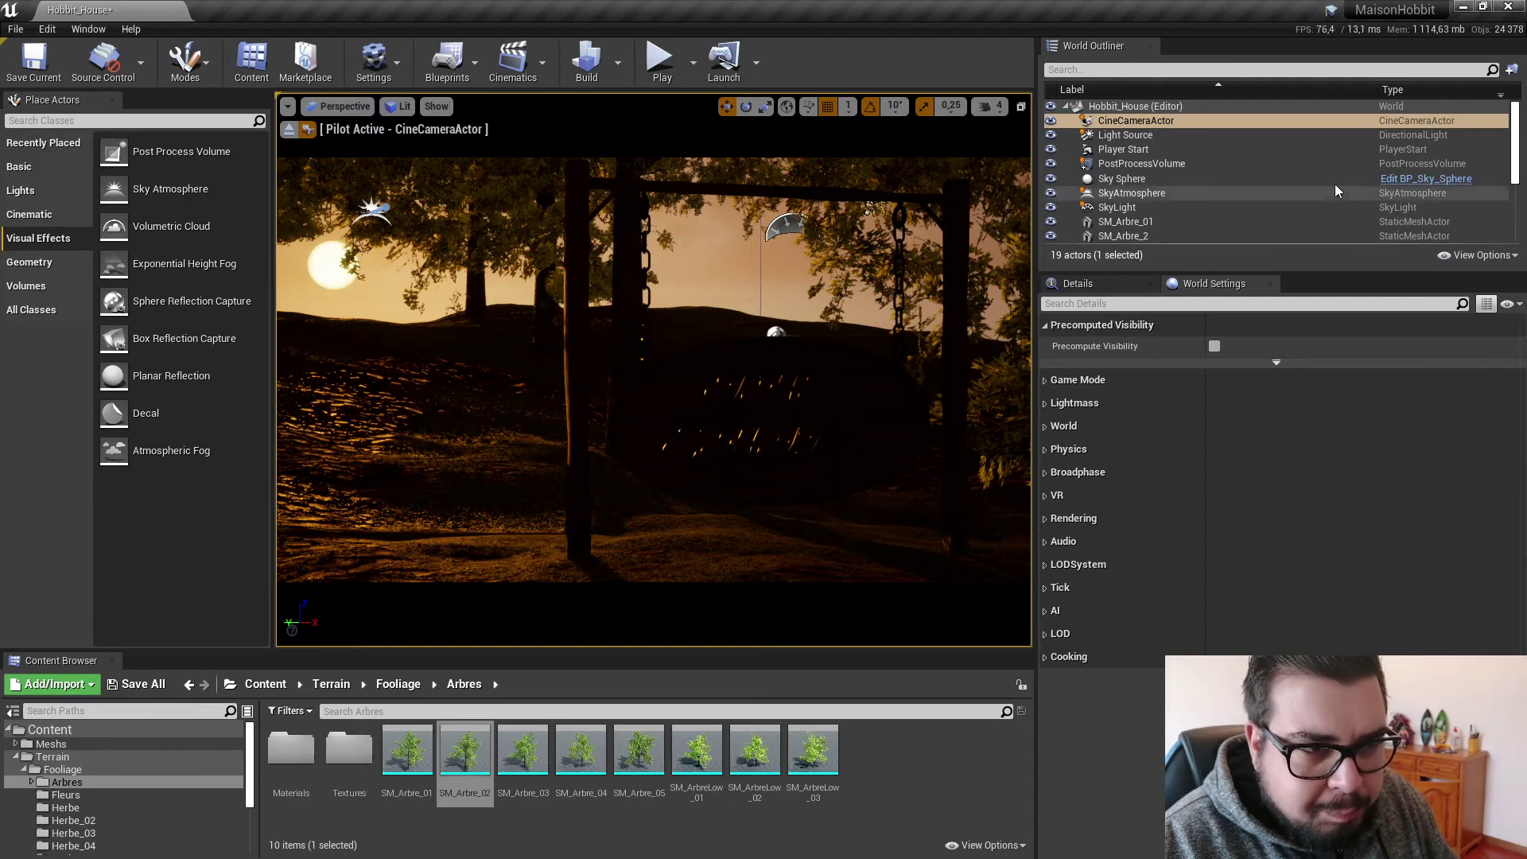
# Select the Light Source directional light and change its Light Color to a very pale pink.
pyautogui.click(1134, 137)
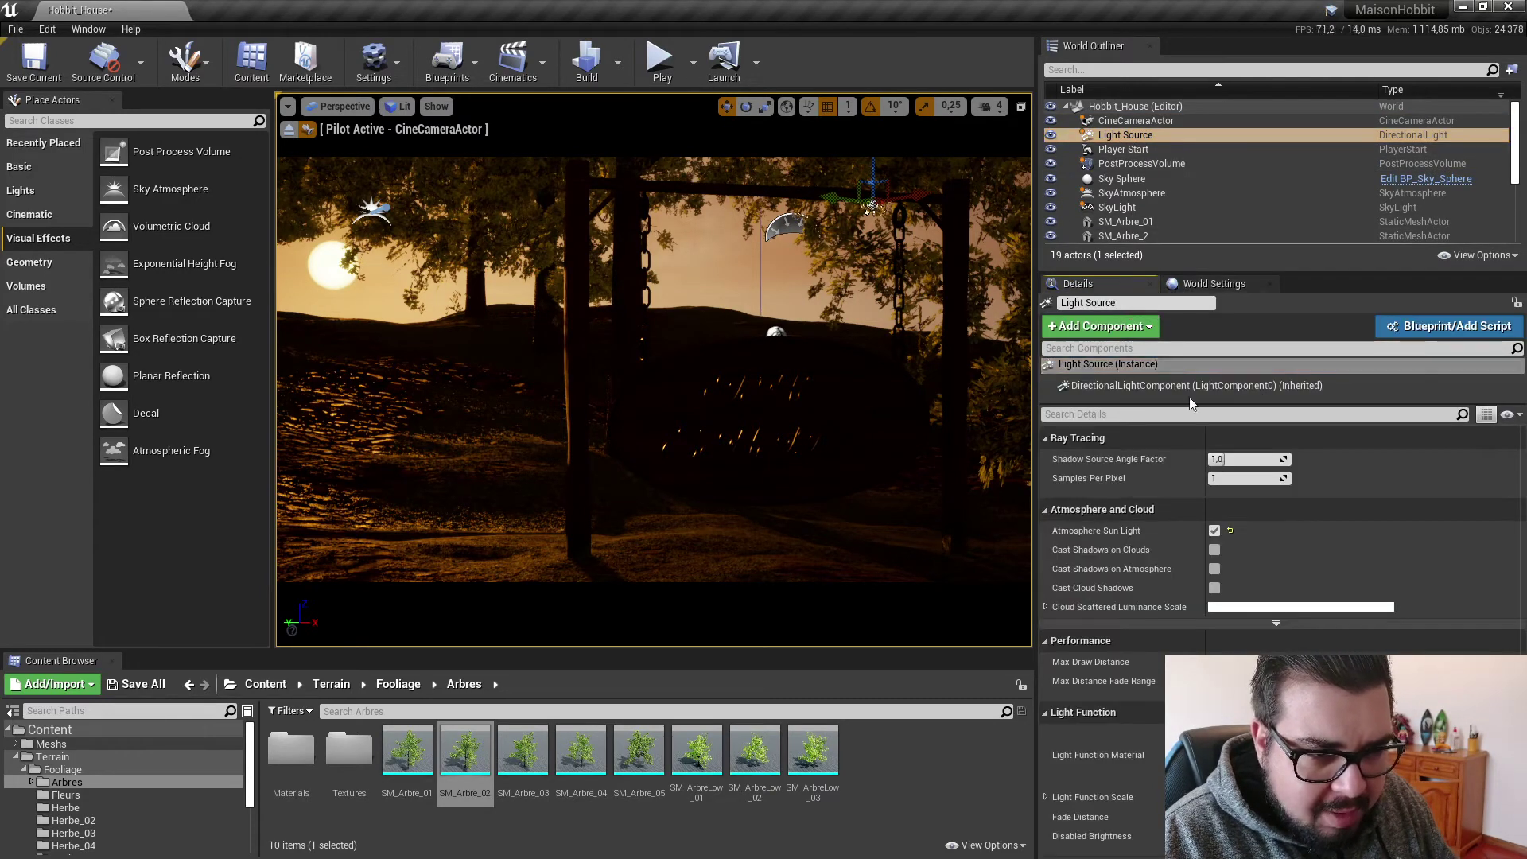
pyautogui.scroll(3, 1234, 578)
pyautogui.scroll(-2, 1235, 577)
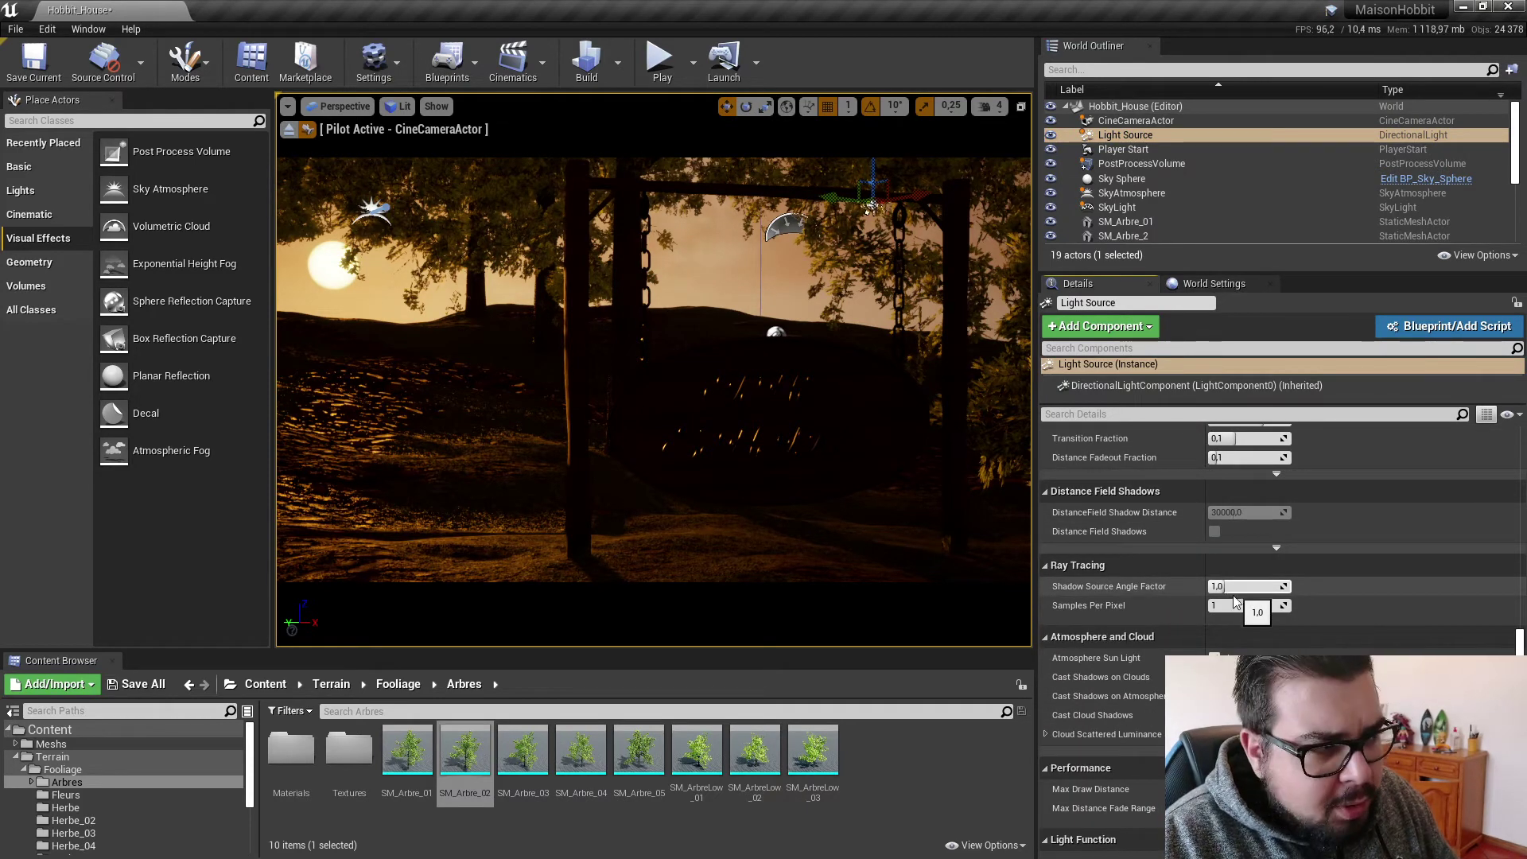
pyautogui.click(1234, 590)
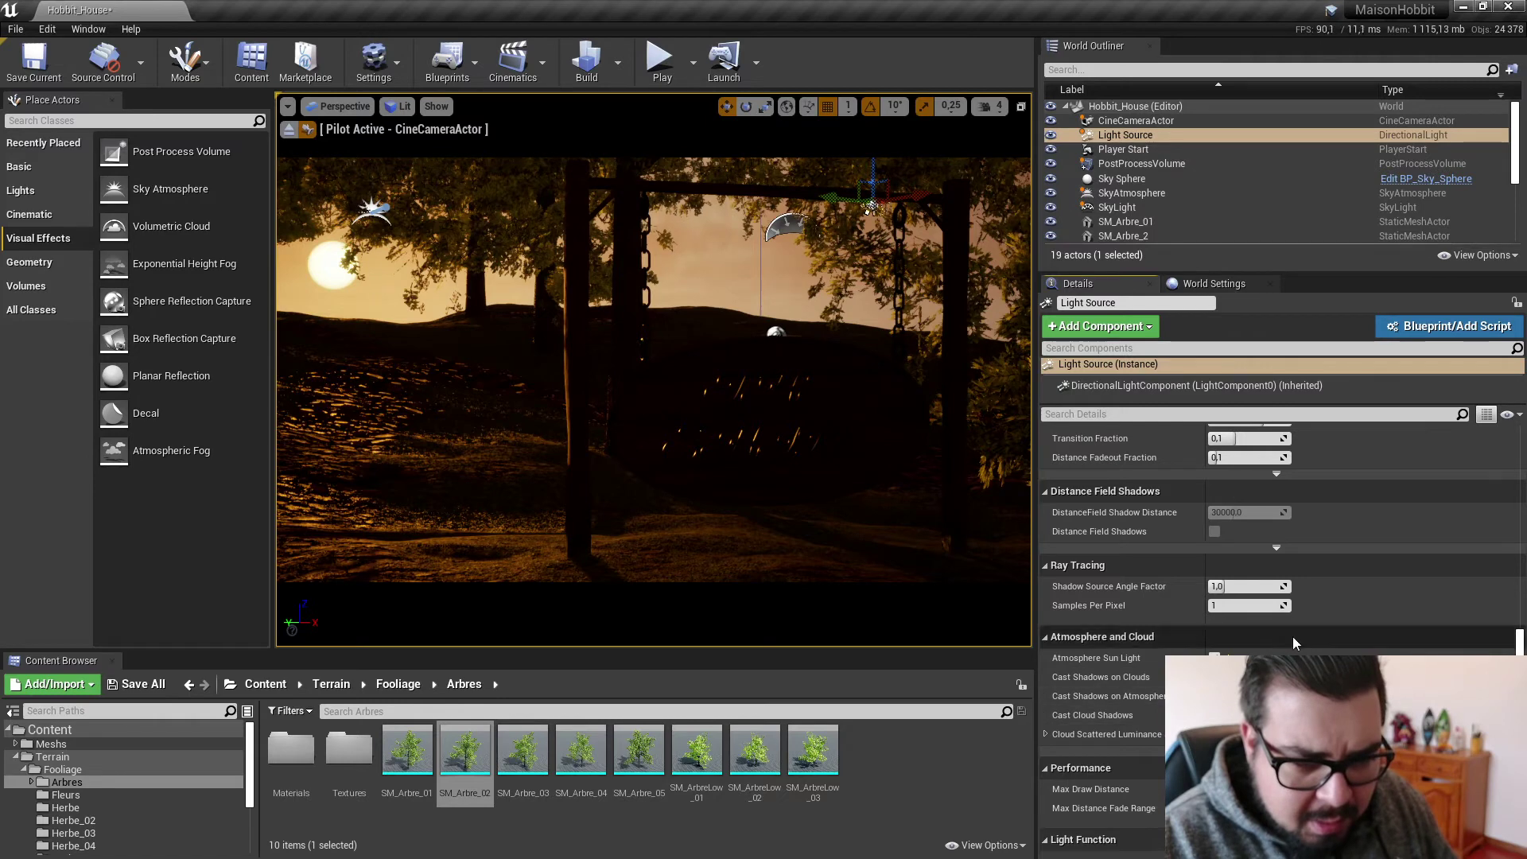
pyautogui.scroll(5, 1281, 556)
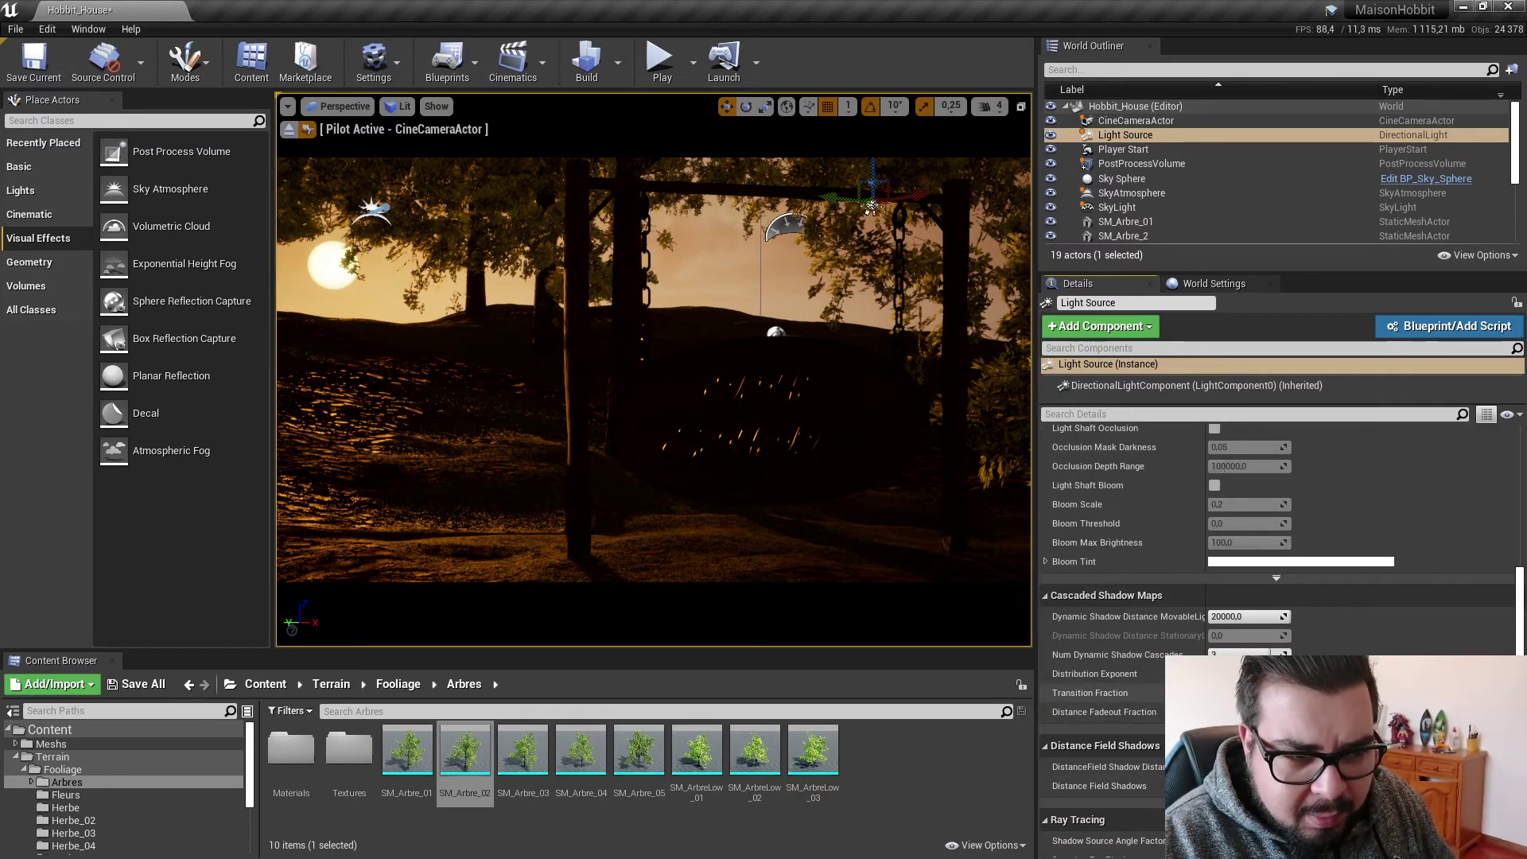
pyautogui.scroll(3, 1281, 557)
pyautogui.scroll(3, 1281, 557)
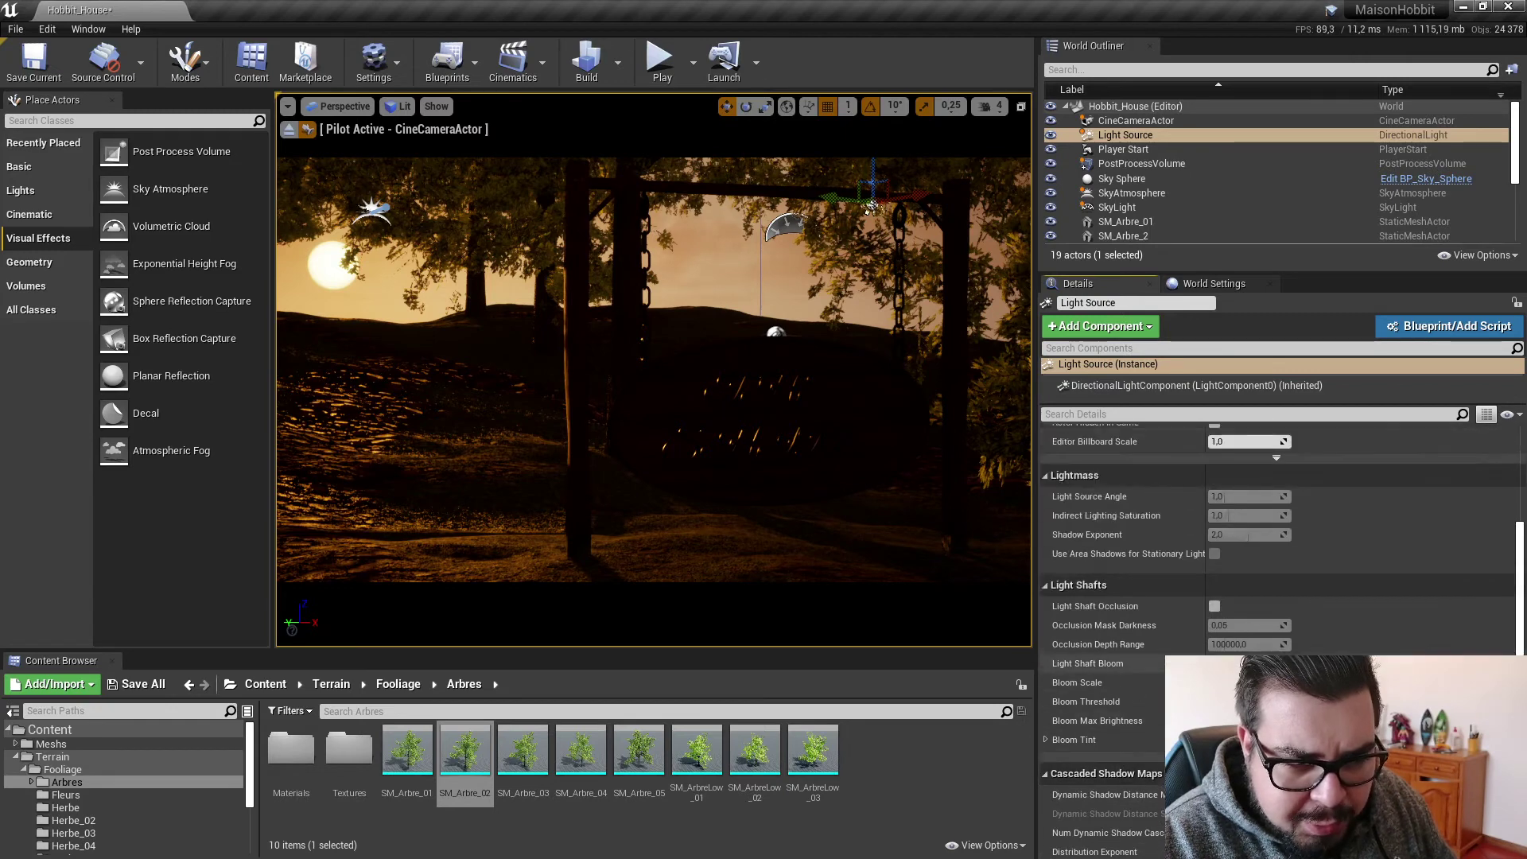
pyautogui.scroll(5, 1257, 544)
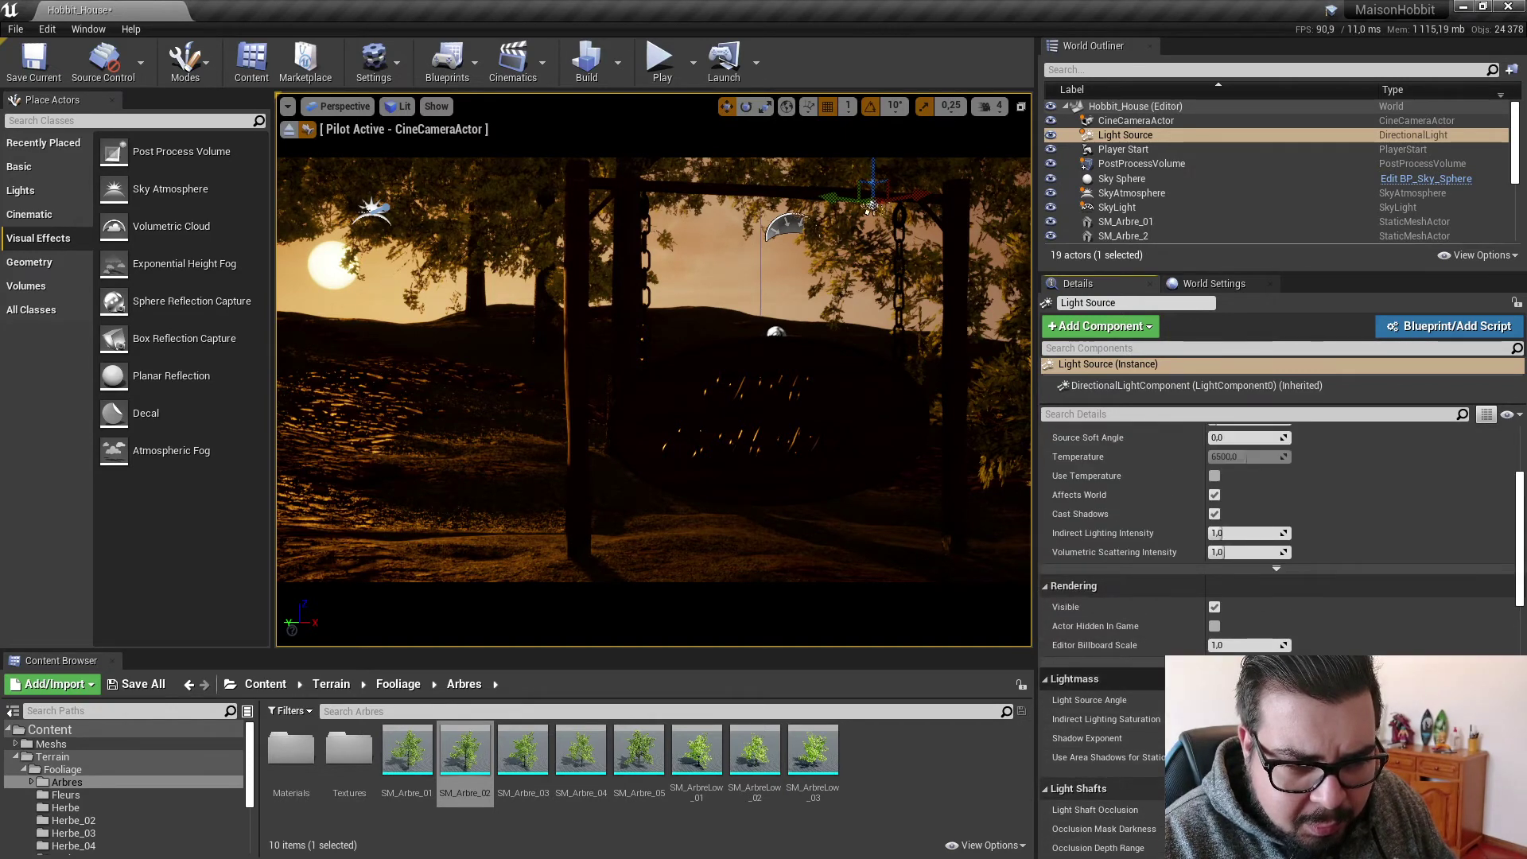
pyautogui.click(1257, 551)
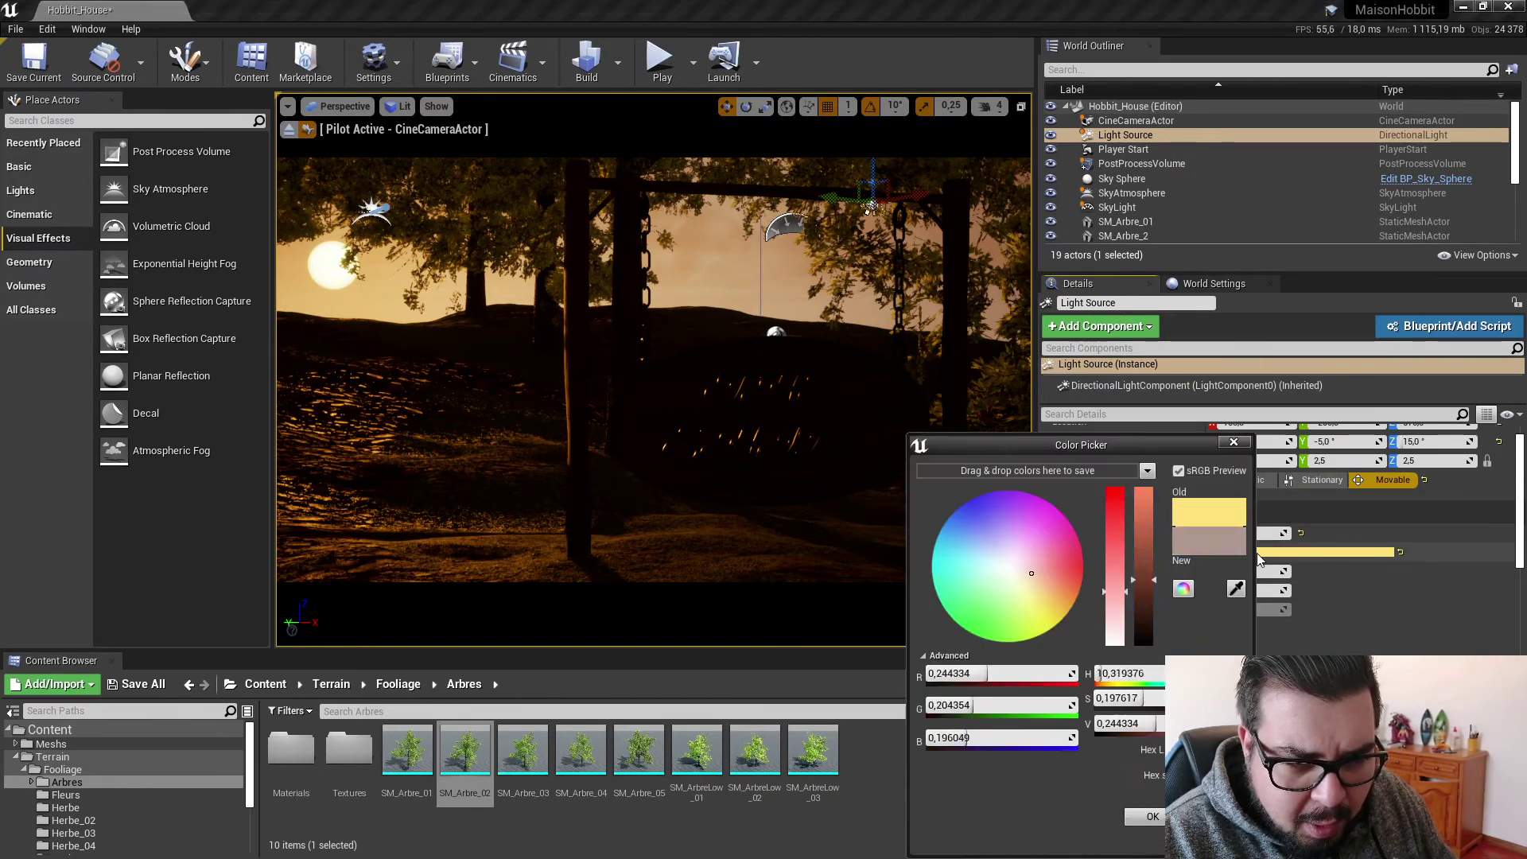
pyautogui.moveTo(1048, 574); pyautogui.dragTo(989, 545)
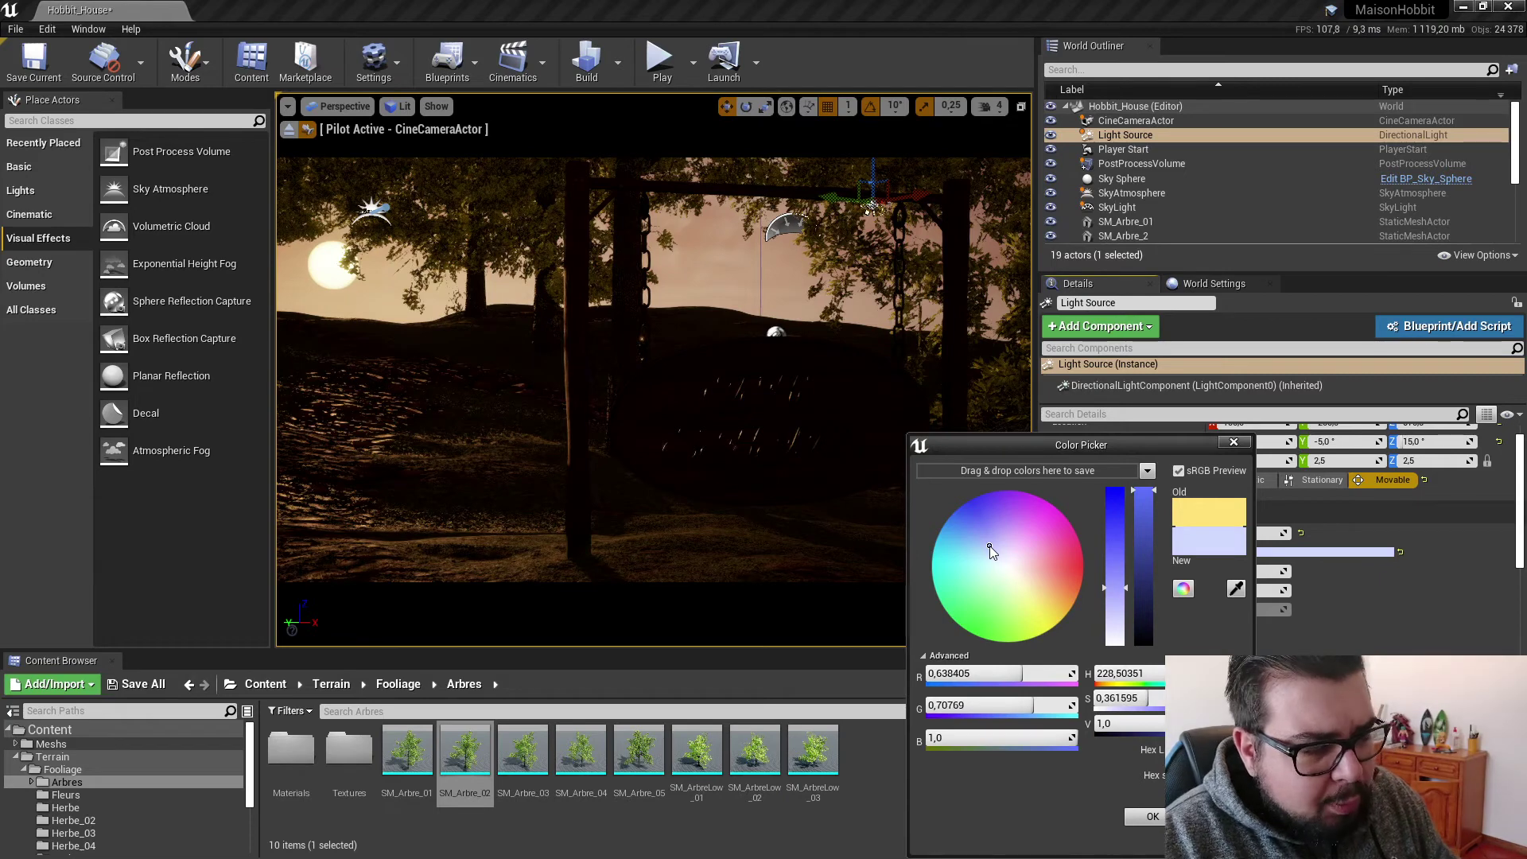
pyautogui.moveTo(990, 545); pyautogui.dragTo(1028, 571)
pyautogui.click(1153, 814)
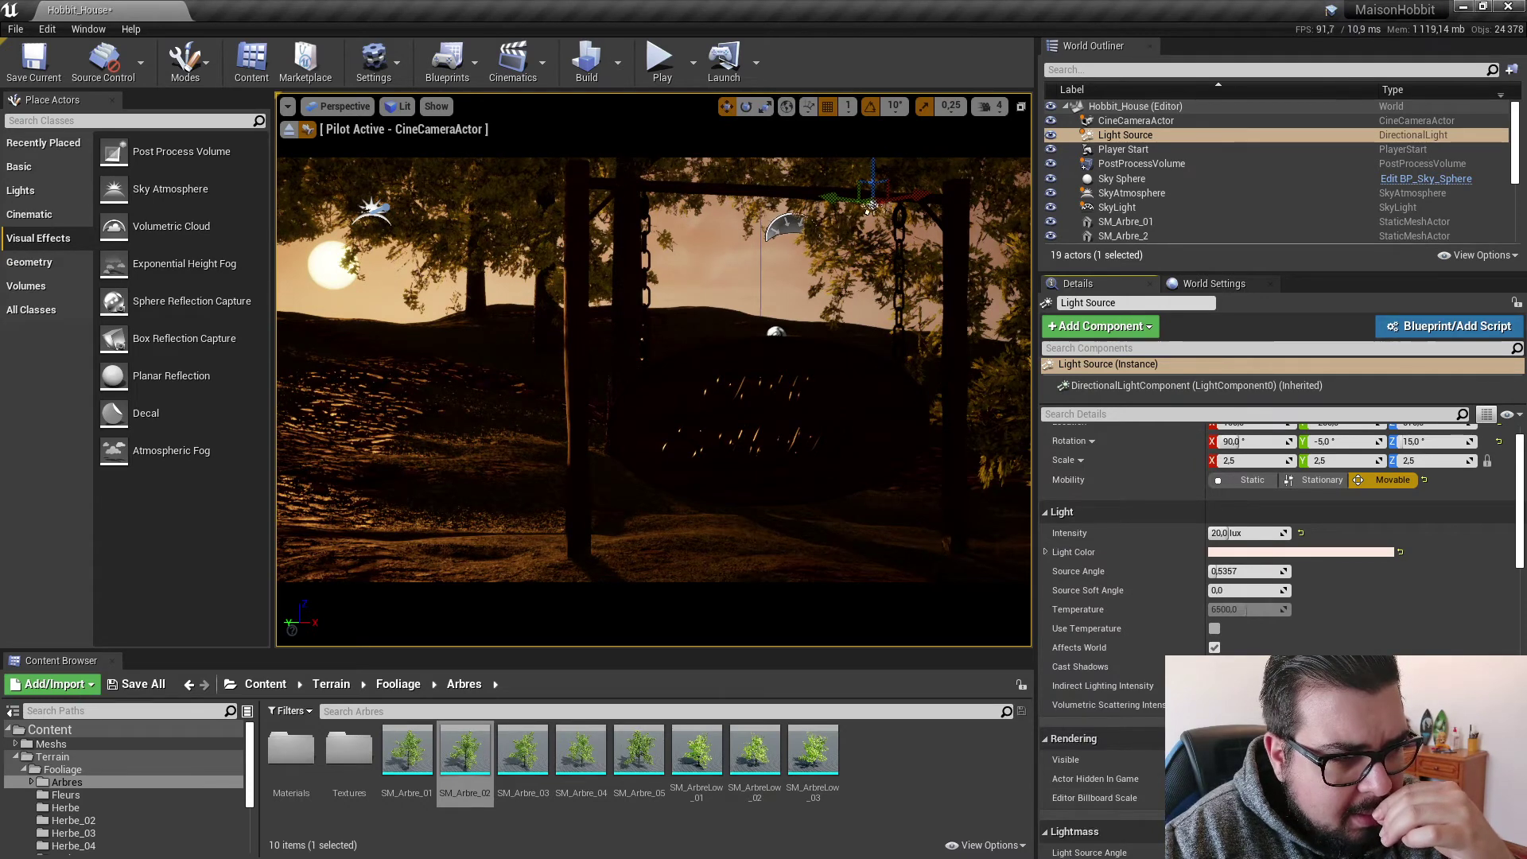
# Hide the SkyAtmosphere actor and show it again to compare its effect on the scene.
pyautogui.click(1162, 193)
pyautogui.click(1050, 194)
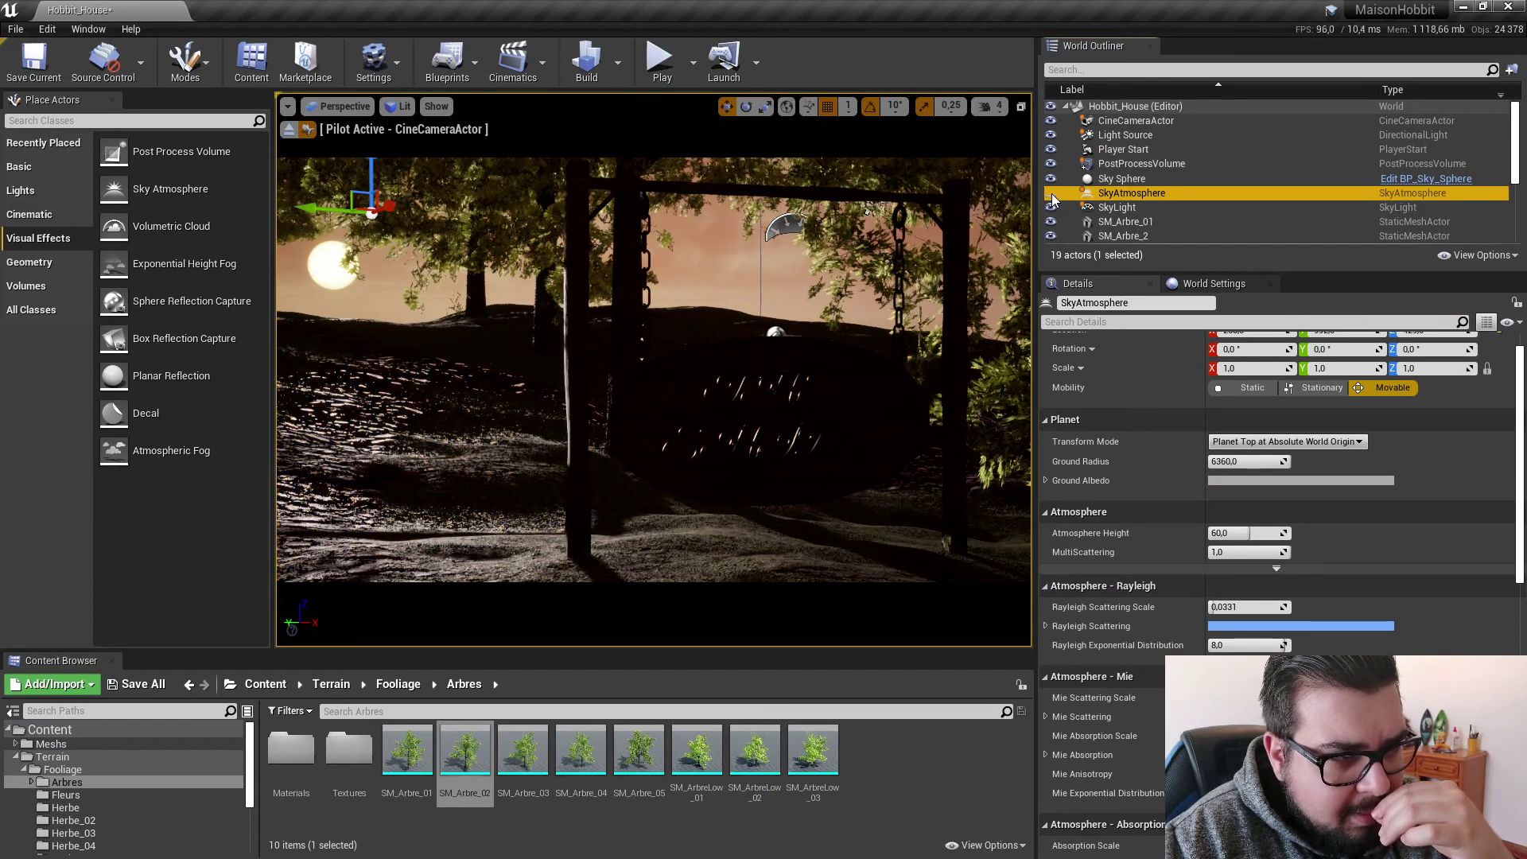
pyautogui.click(1051, 195)
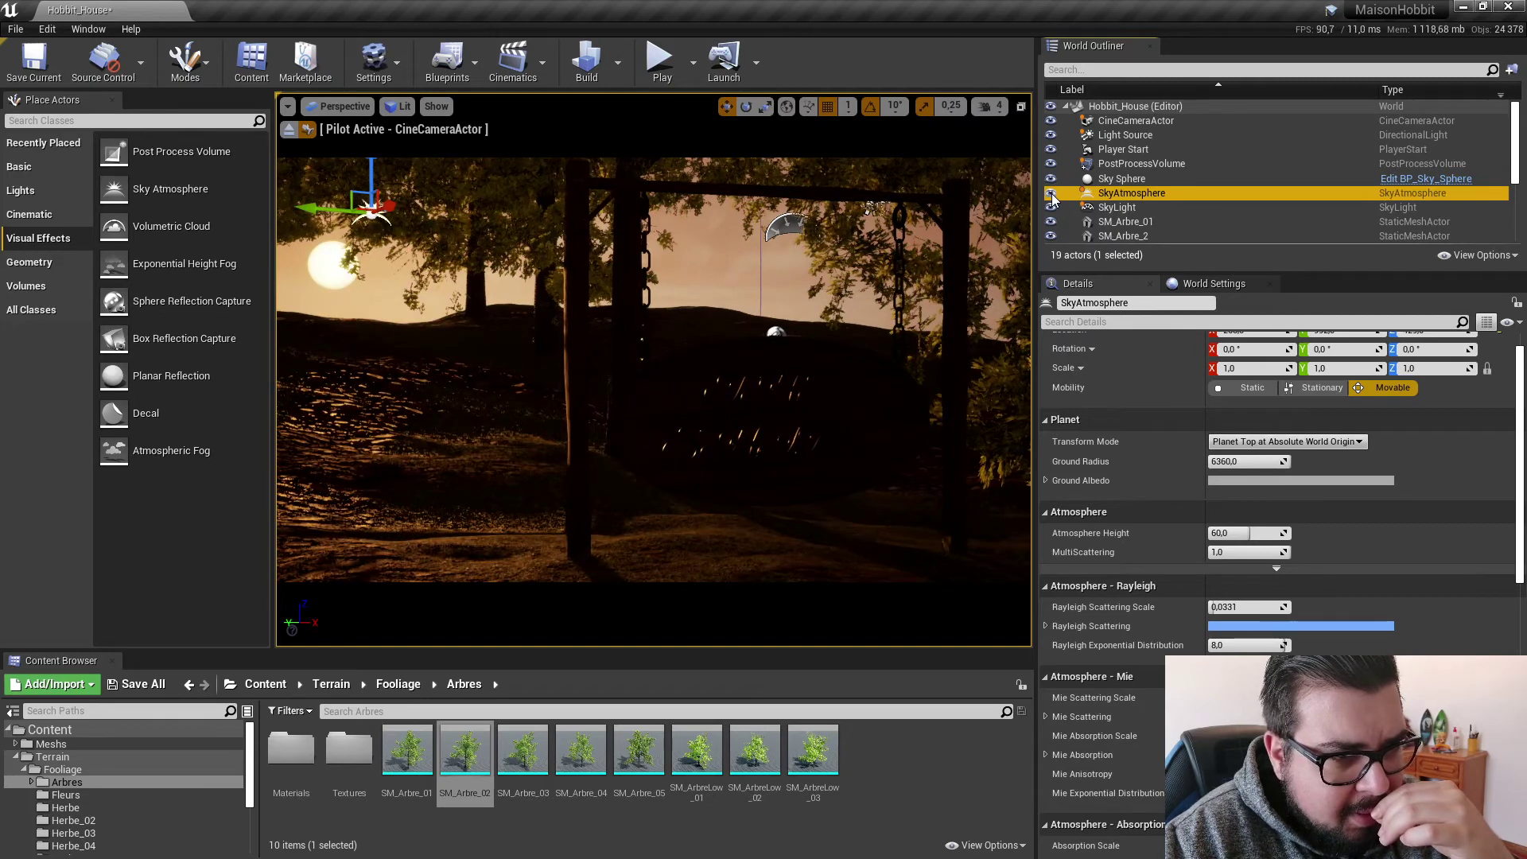
pyautogui.click(1138, 194)
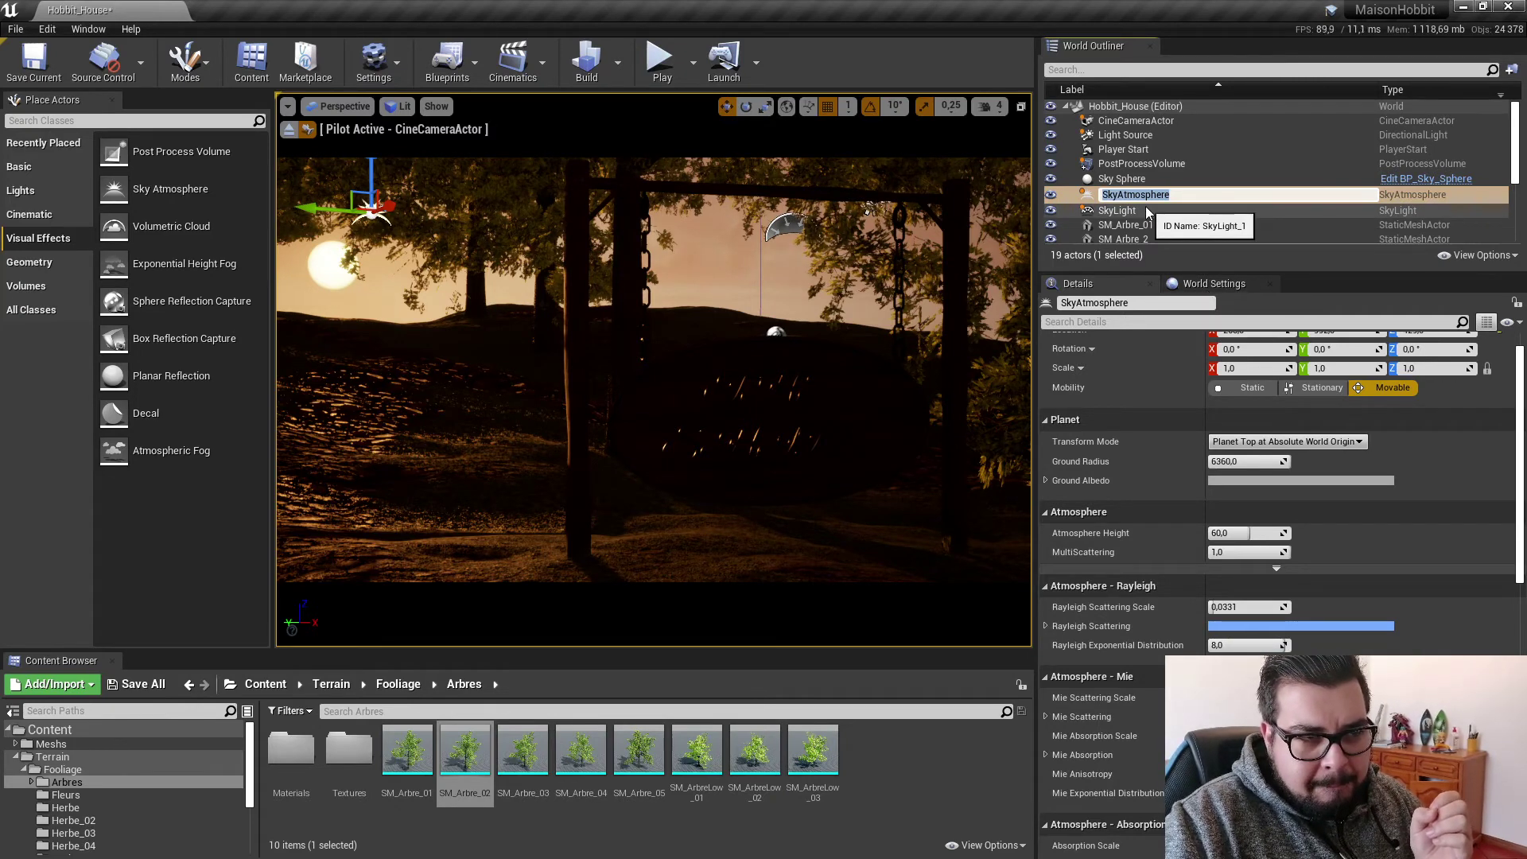
# Select the Sky Sphere and fly the piloted cine camera around the terrain to inspect the sun and ground lighting.
pyautogui.click(1141, 179)
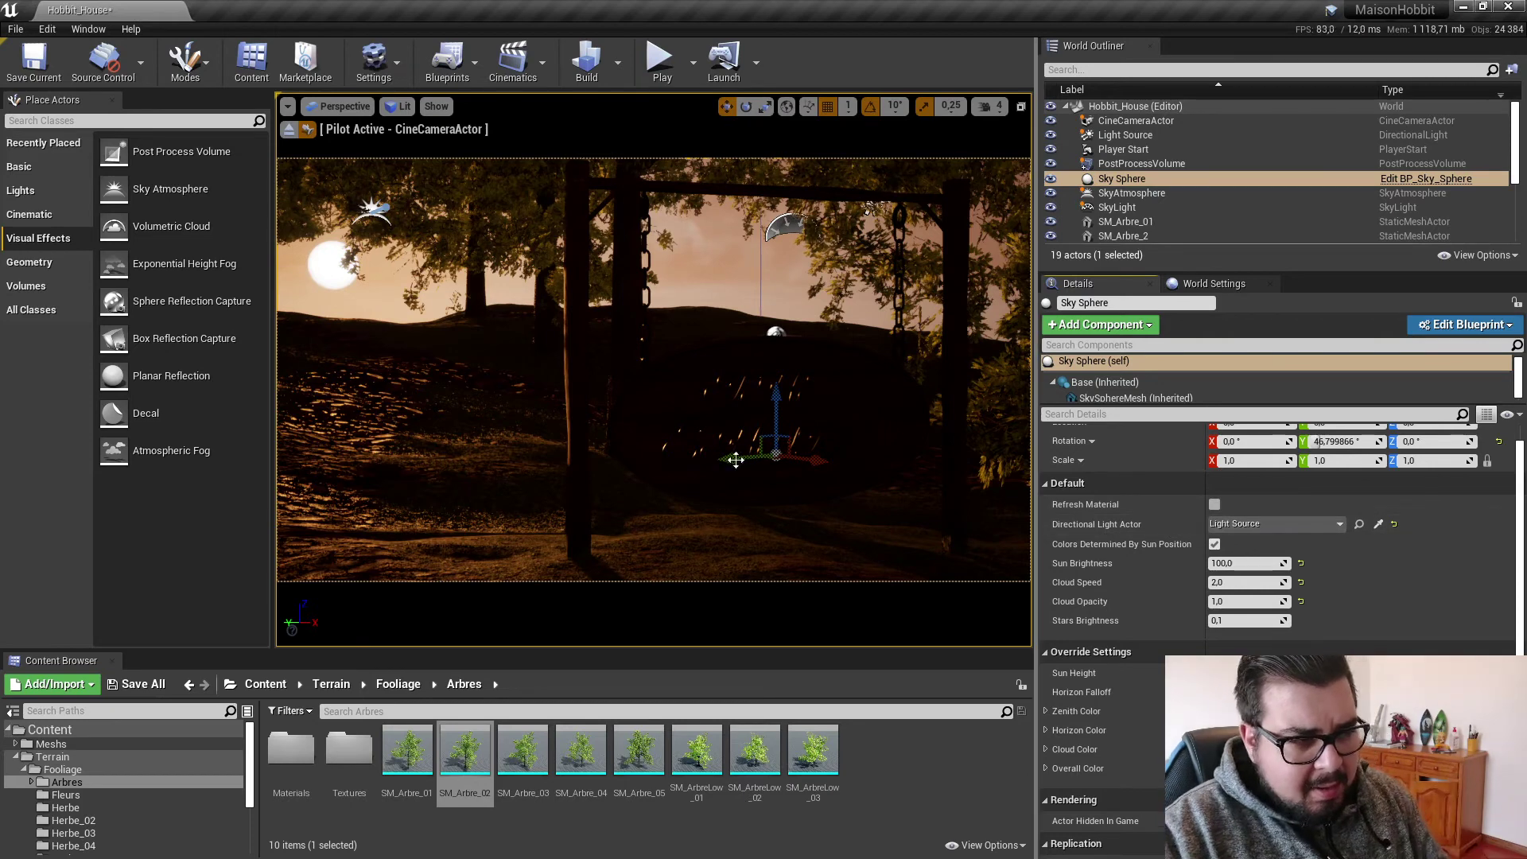
pyautogui.moveTo(763, 430); pyautogui.dragTo(580, 188, button='right')
pyautogui.press('a')
pyautogui.press('w')
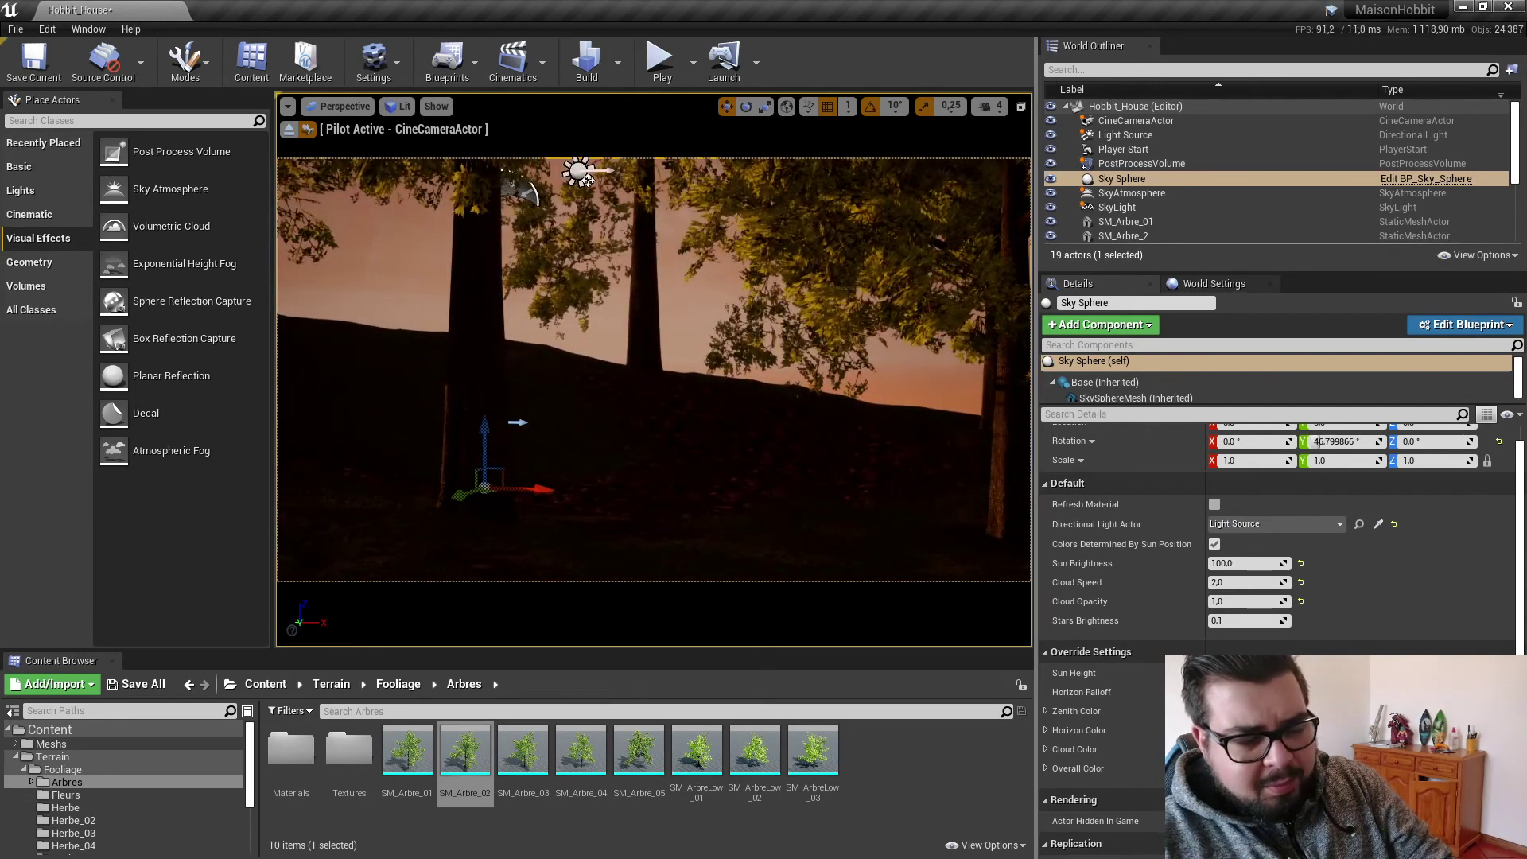
pyautogui.moveTo(654, 370); pyautogui.dragTo(592, 325, button='right')
pyautogui.press('d')
pyautogui.press('d')
pyautogui.moveTo(605, 243); pyautogui.dragTo(470, 300, button='right')
pyautogui.press('w')
pyautogui.press('w')
pyautogui.press('d')
pyautogui.press('w')
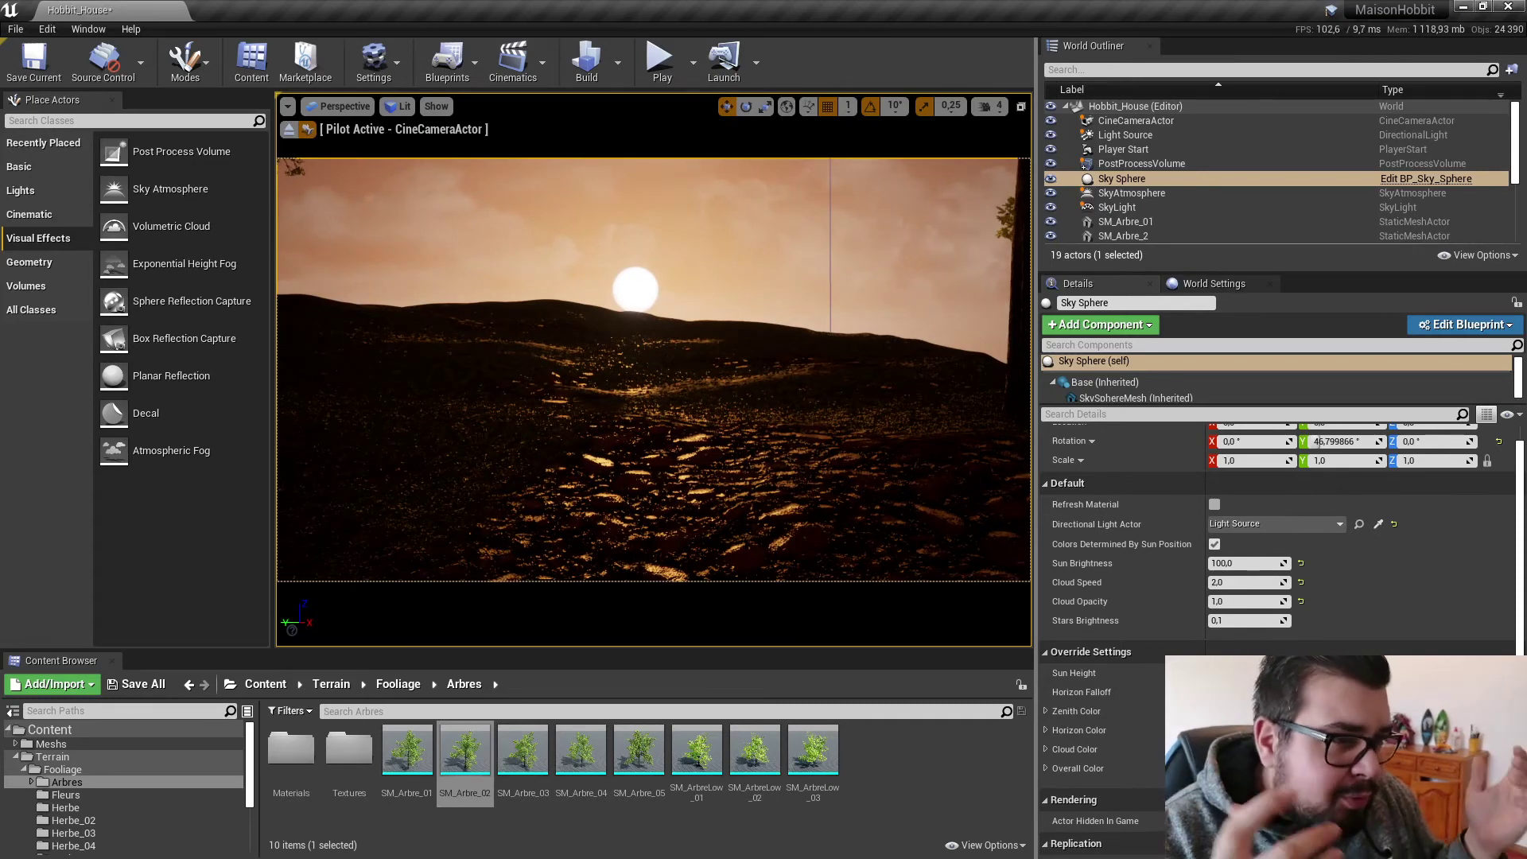
pyautogui.moveTo(477, 287); pyautogui.dragTo(526, 283, button='right')
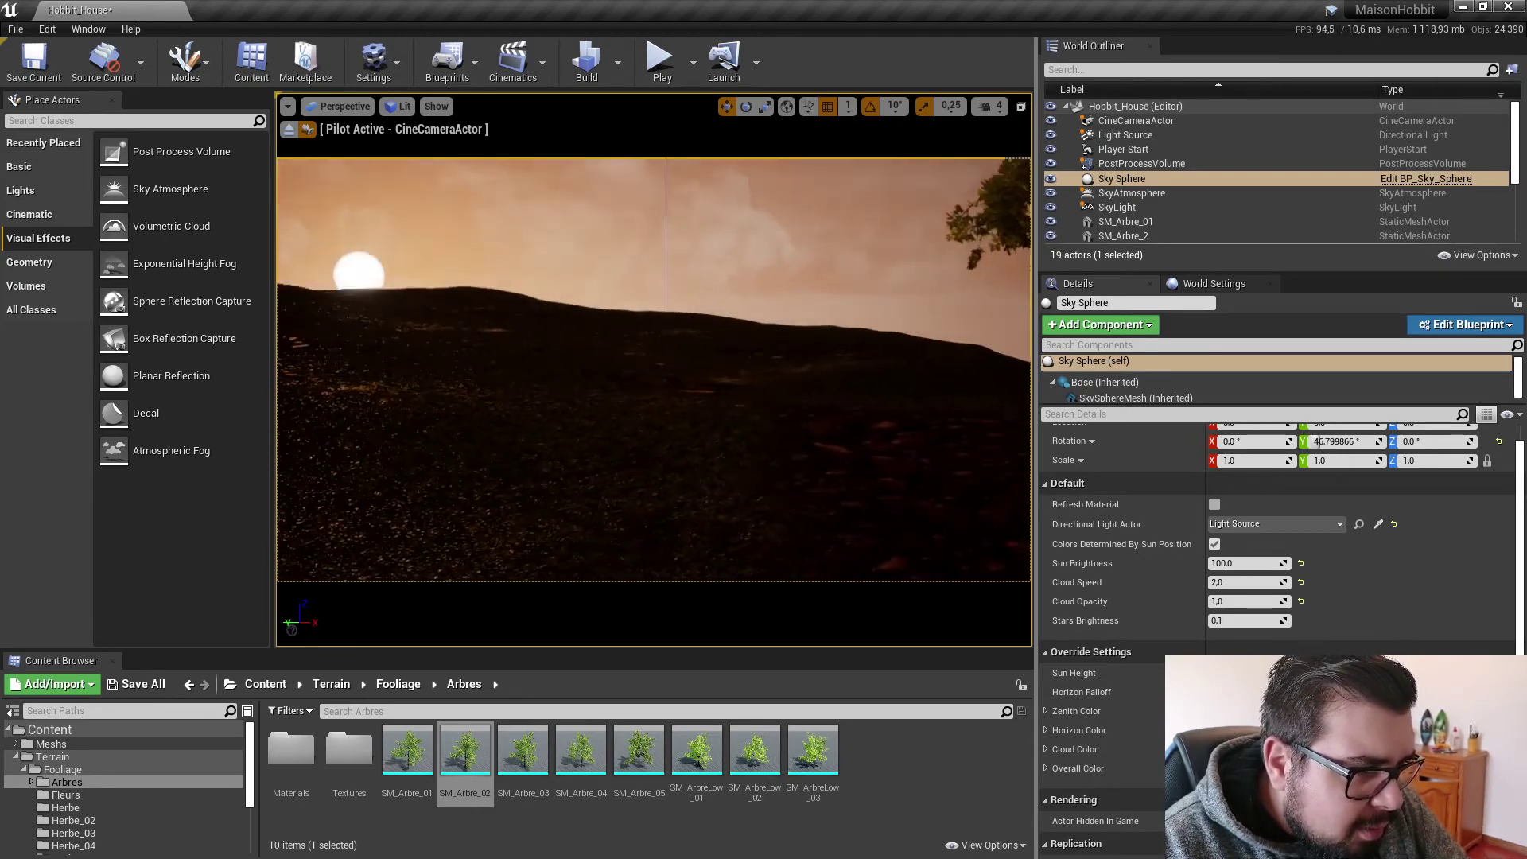
pyautogui.moveTo(527, 284)
pyautogui.mouseDown(button='right')
pyautogui.moveTo(594, 296)
pyautogui.moveTo(531, 281)
pyautogui.moveTo(555, 286)
pyautogui.mouseUp(button='right')
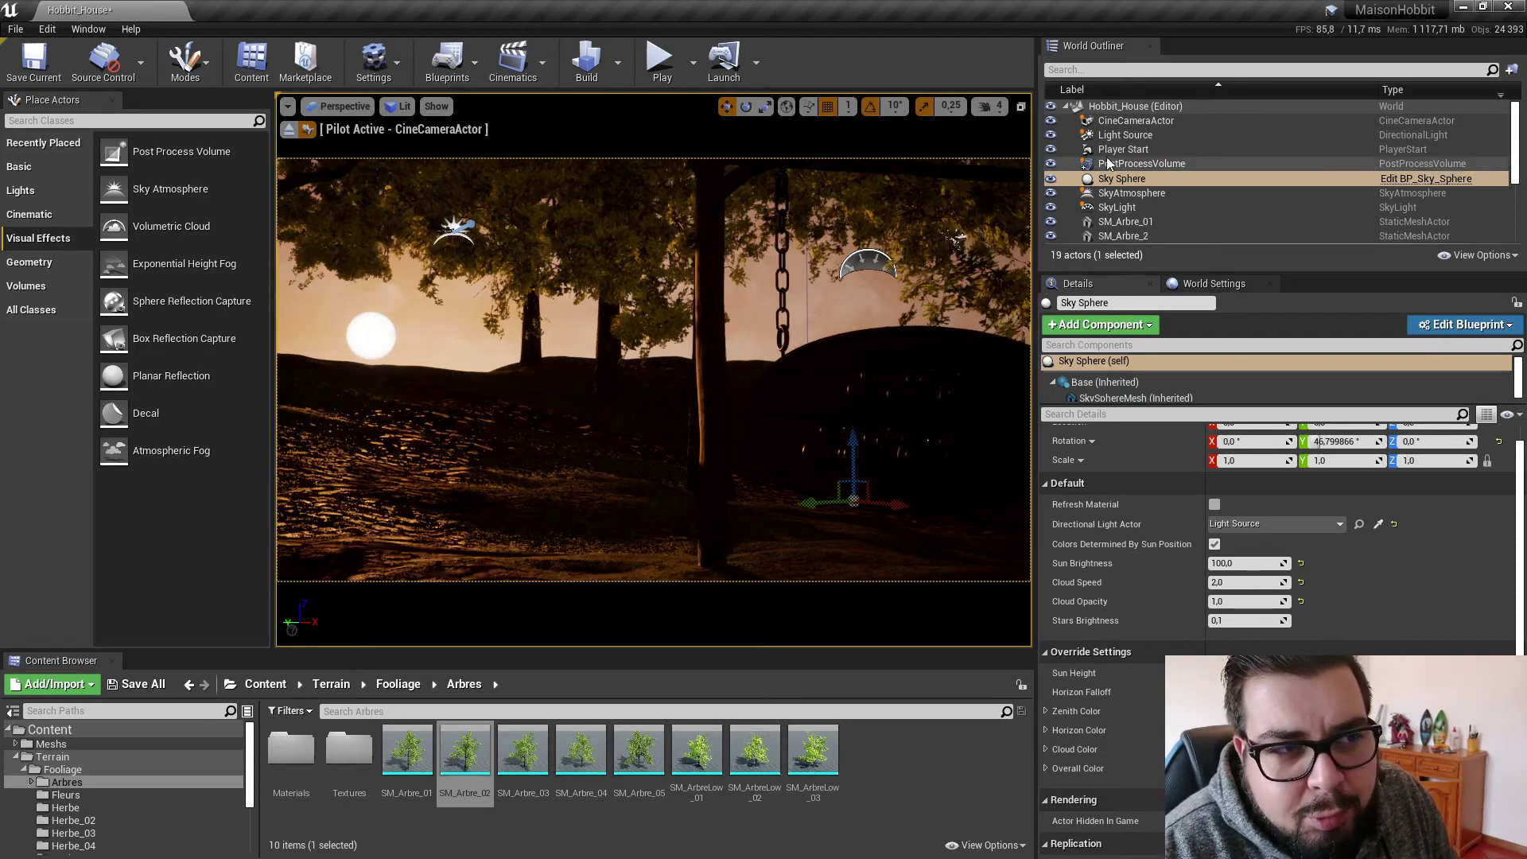
# Set the Light Source directional light's Y rotation to -35°.
pyautogui.click(1125, 135)
pyautogui.scroll(1, 1323, 441)
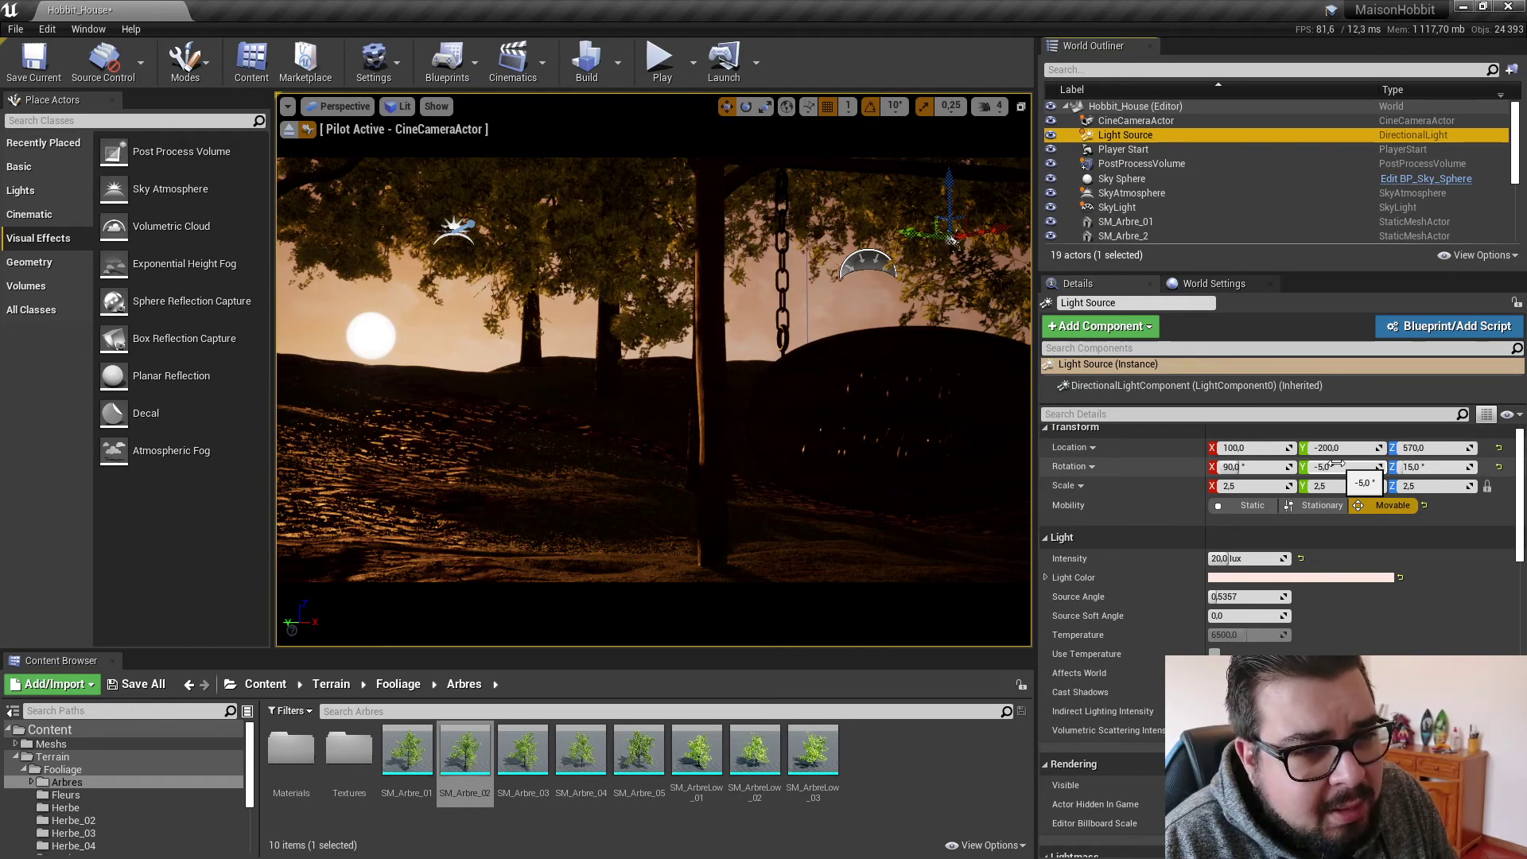
pyautogui.click(1337, 466)
pyautogui.write('-35')
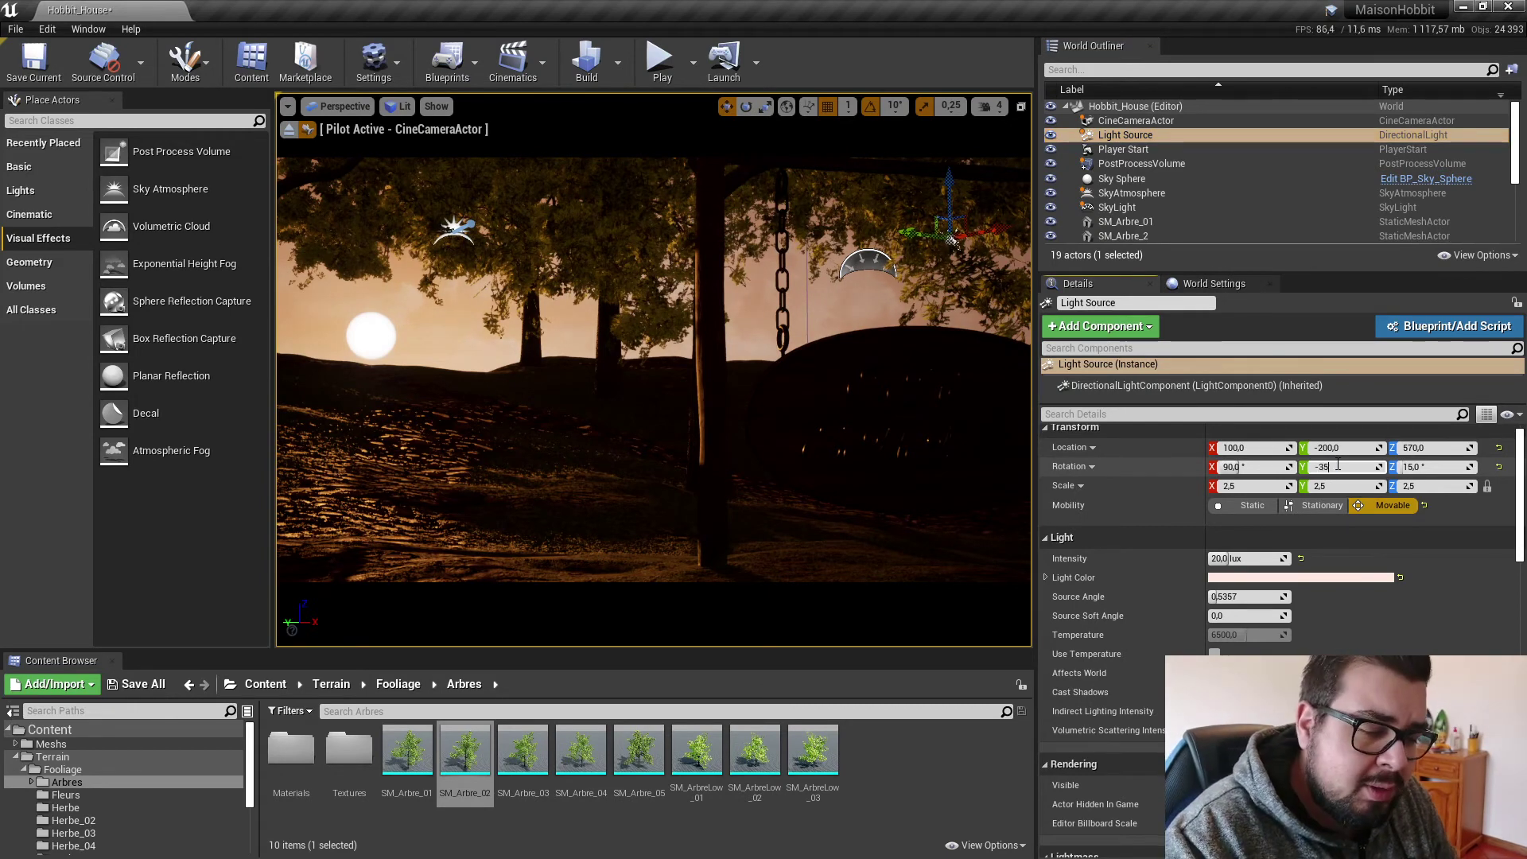
pyautogui.press('Return')
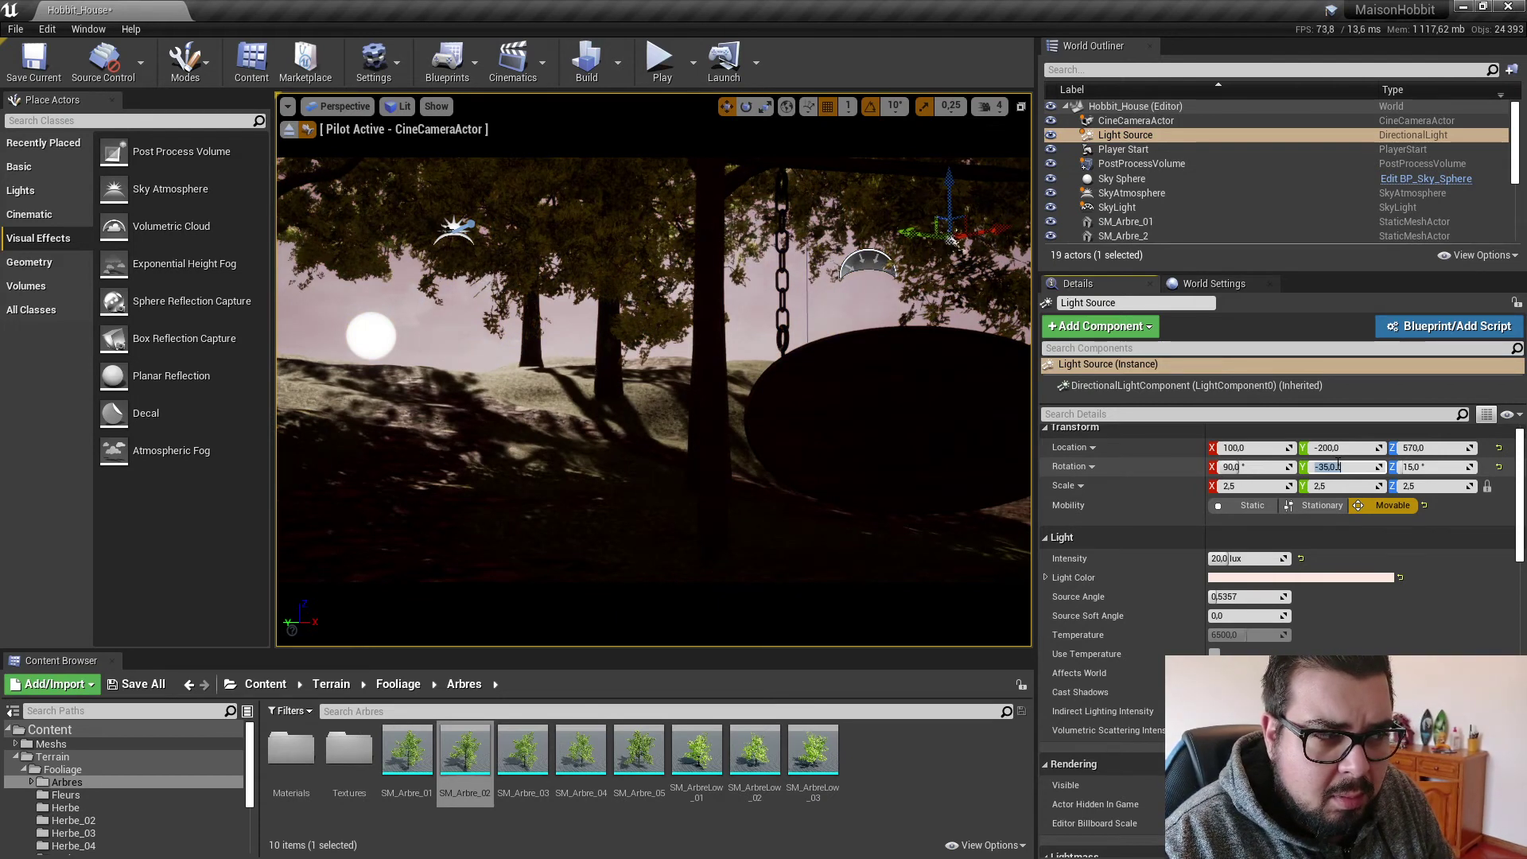
# Check the SkyAtmosphere settings and refresh the Sky Sphere's material to match the raised sun.
pyautogui.click(1149, 178)
pyautogui.click(1153, 193)
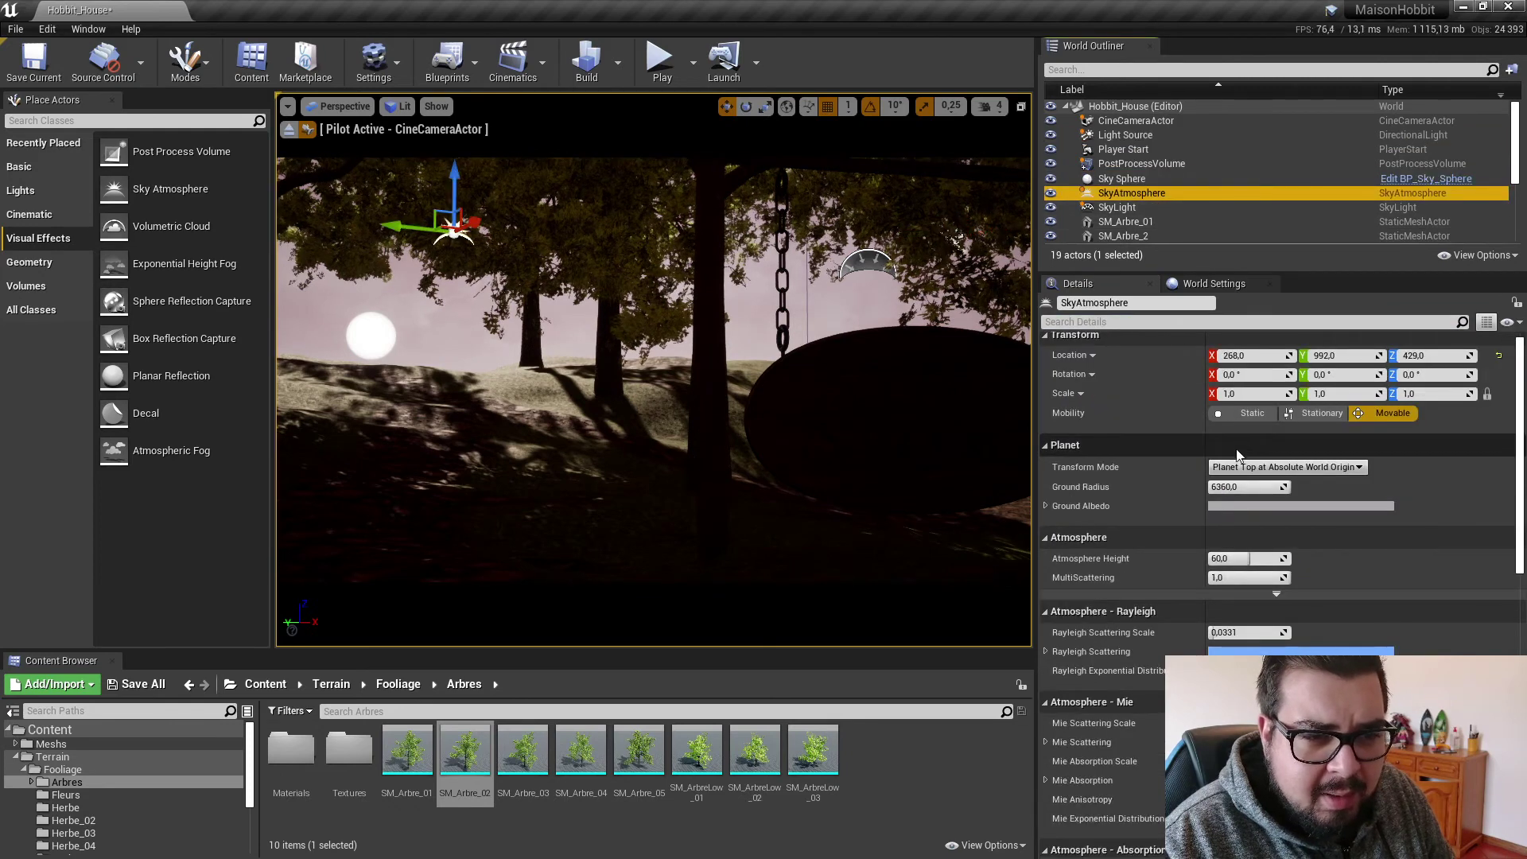
pyautogui.scroll(1, 1251, 437)
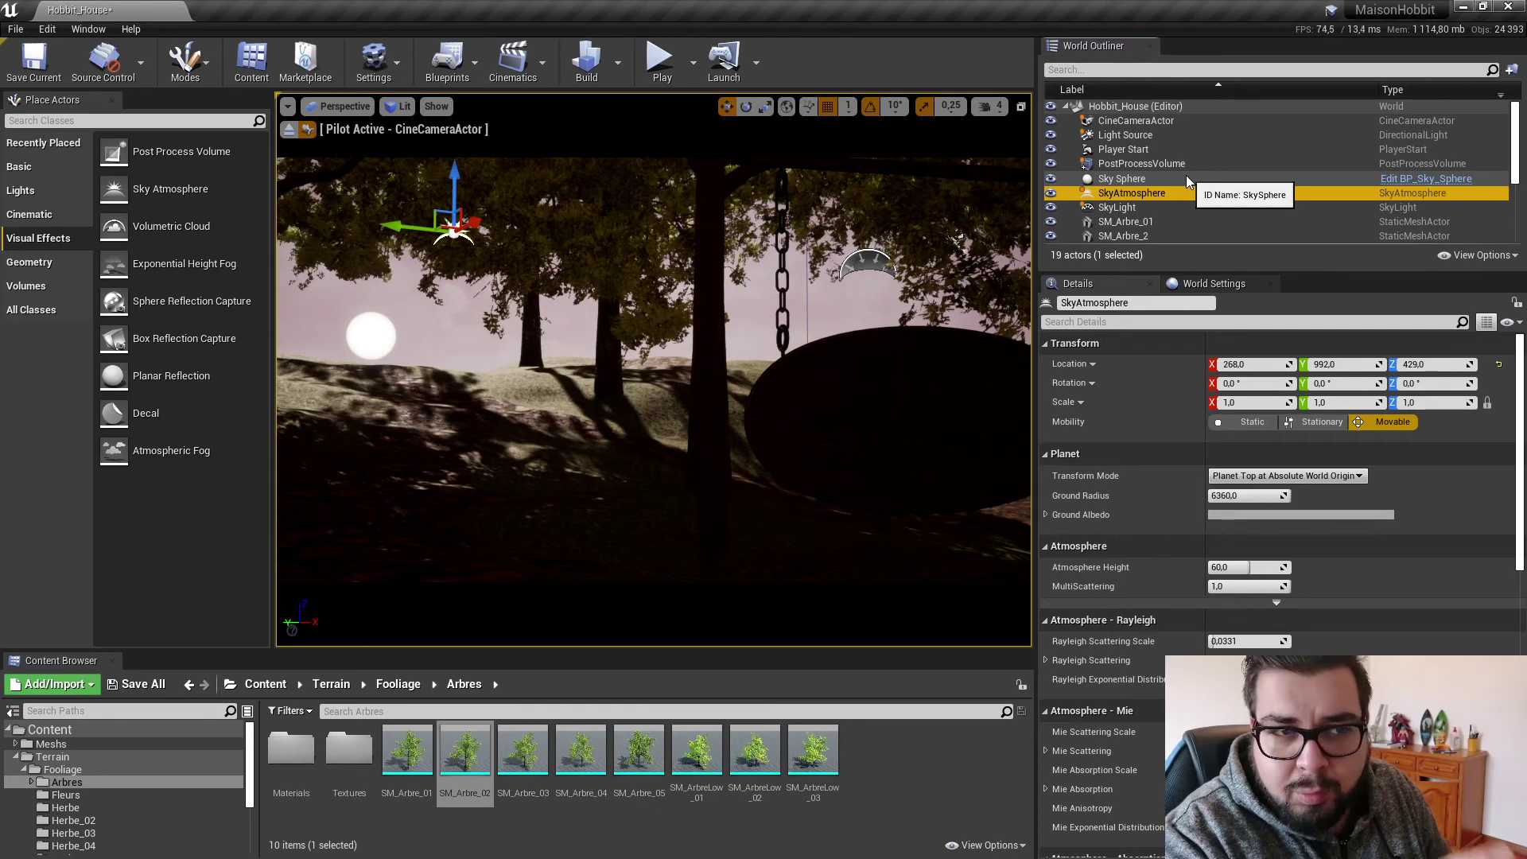
pyautogui.click(1131, 178)
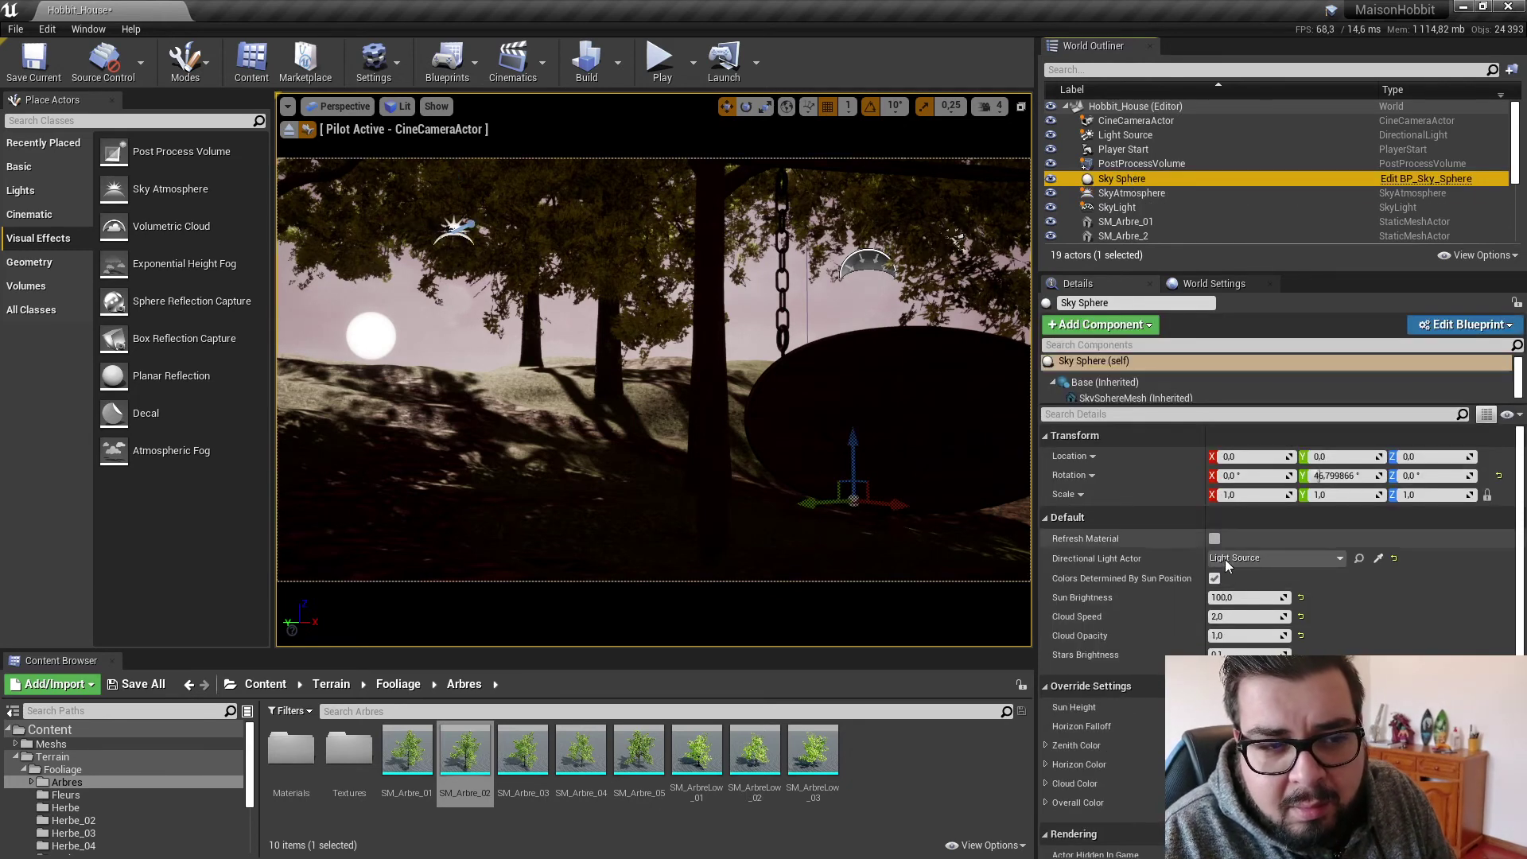
pyautogui.click(1215, 539)
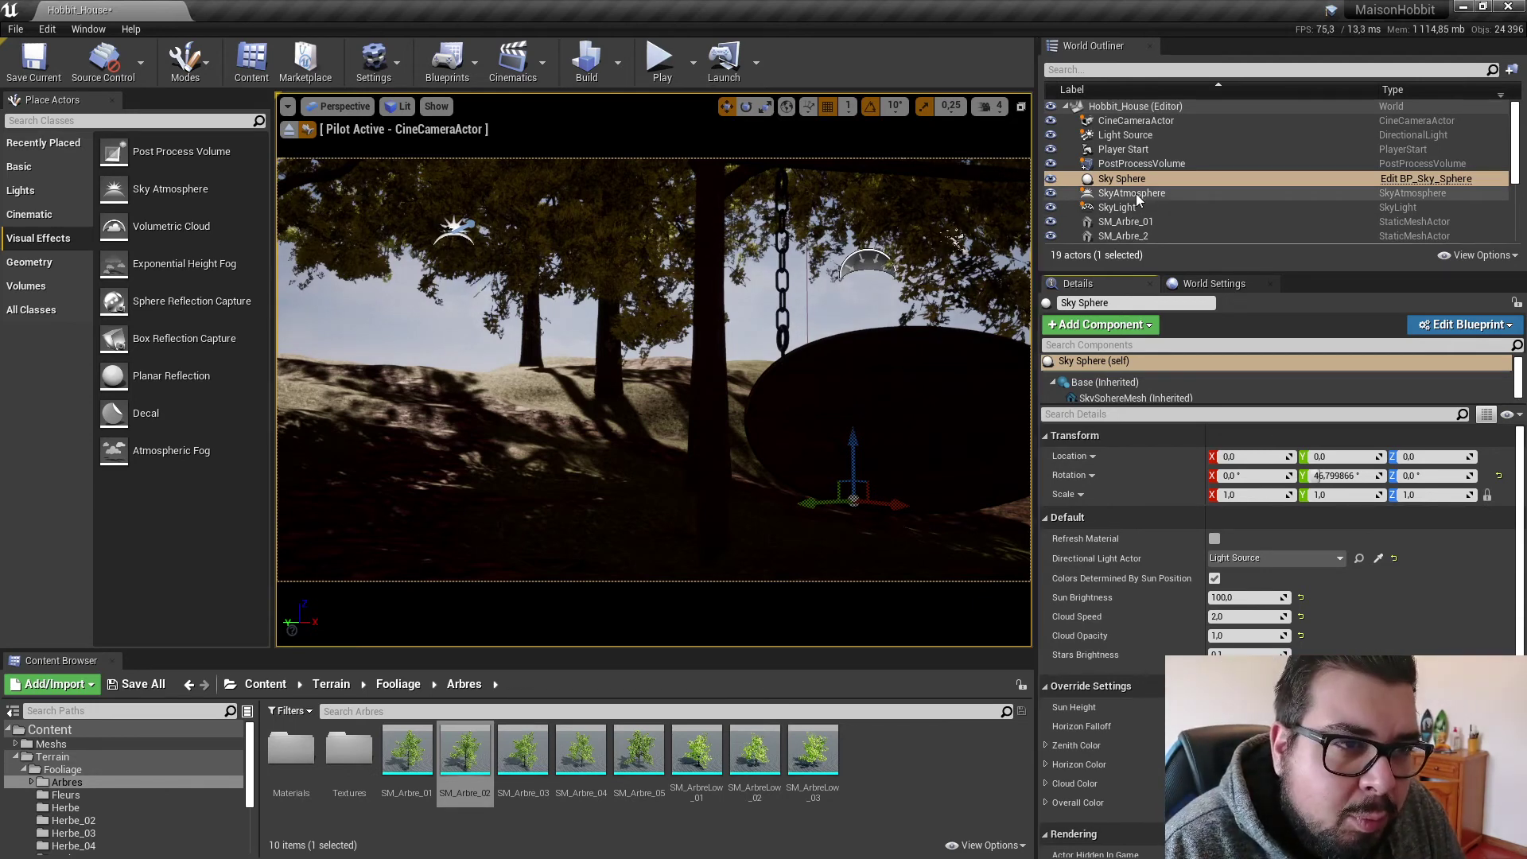
# Return the Light Source directional light's Y rotation to -5°.
pyautogui.click(1130, 149)
pyautogui.click(1141, 135)
pyautogui.click(1320, 475)
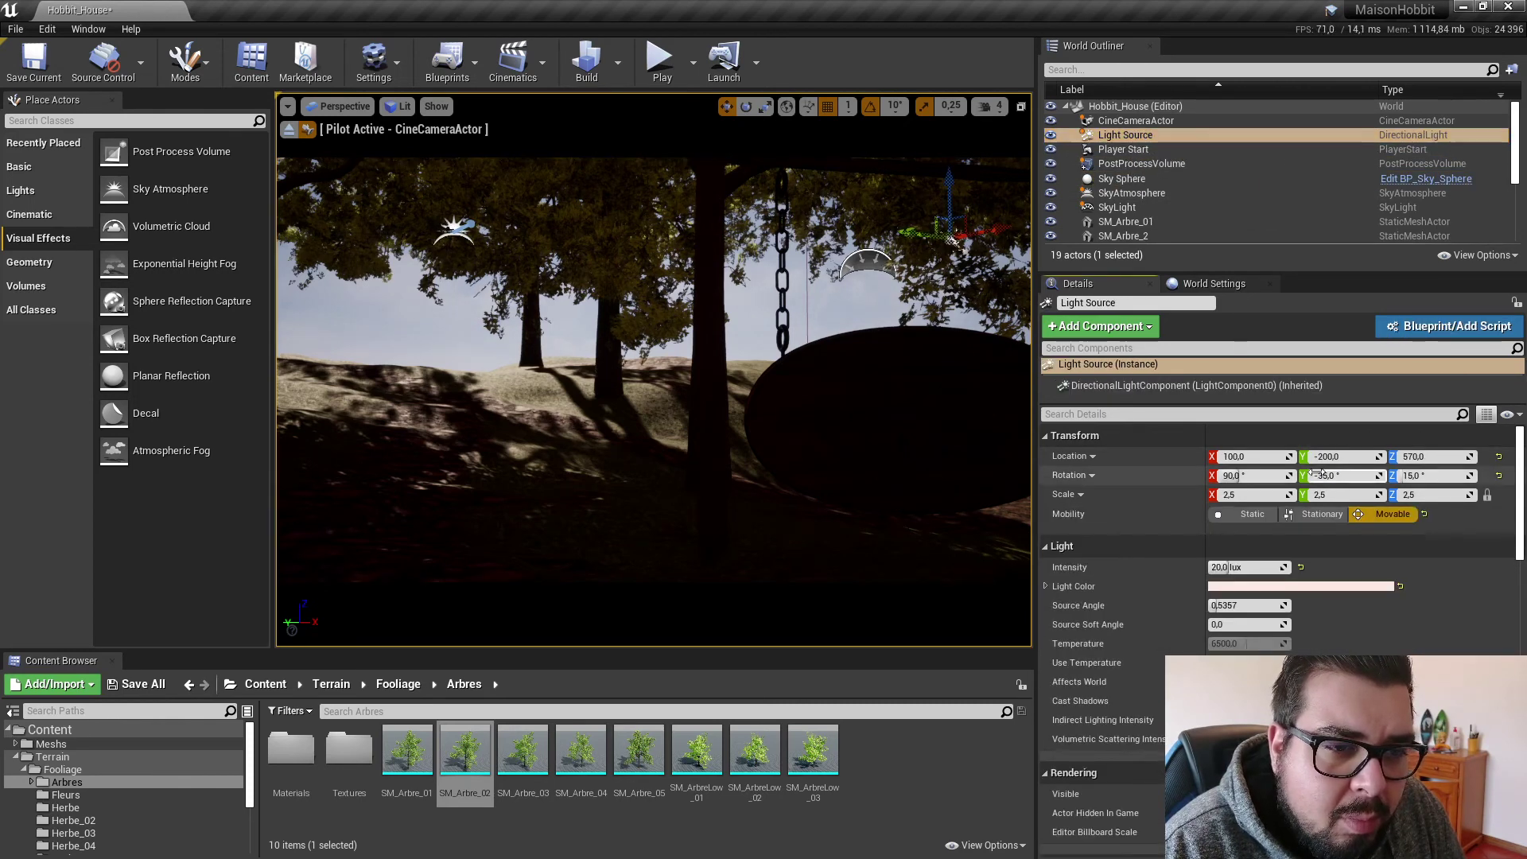
pyautogui.write('-5')
pyautogui.press('Return')
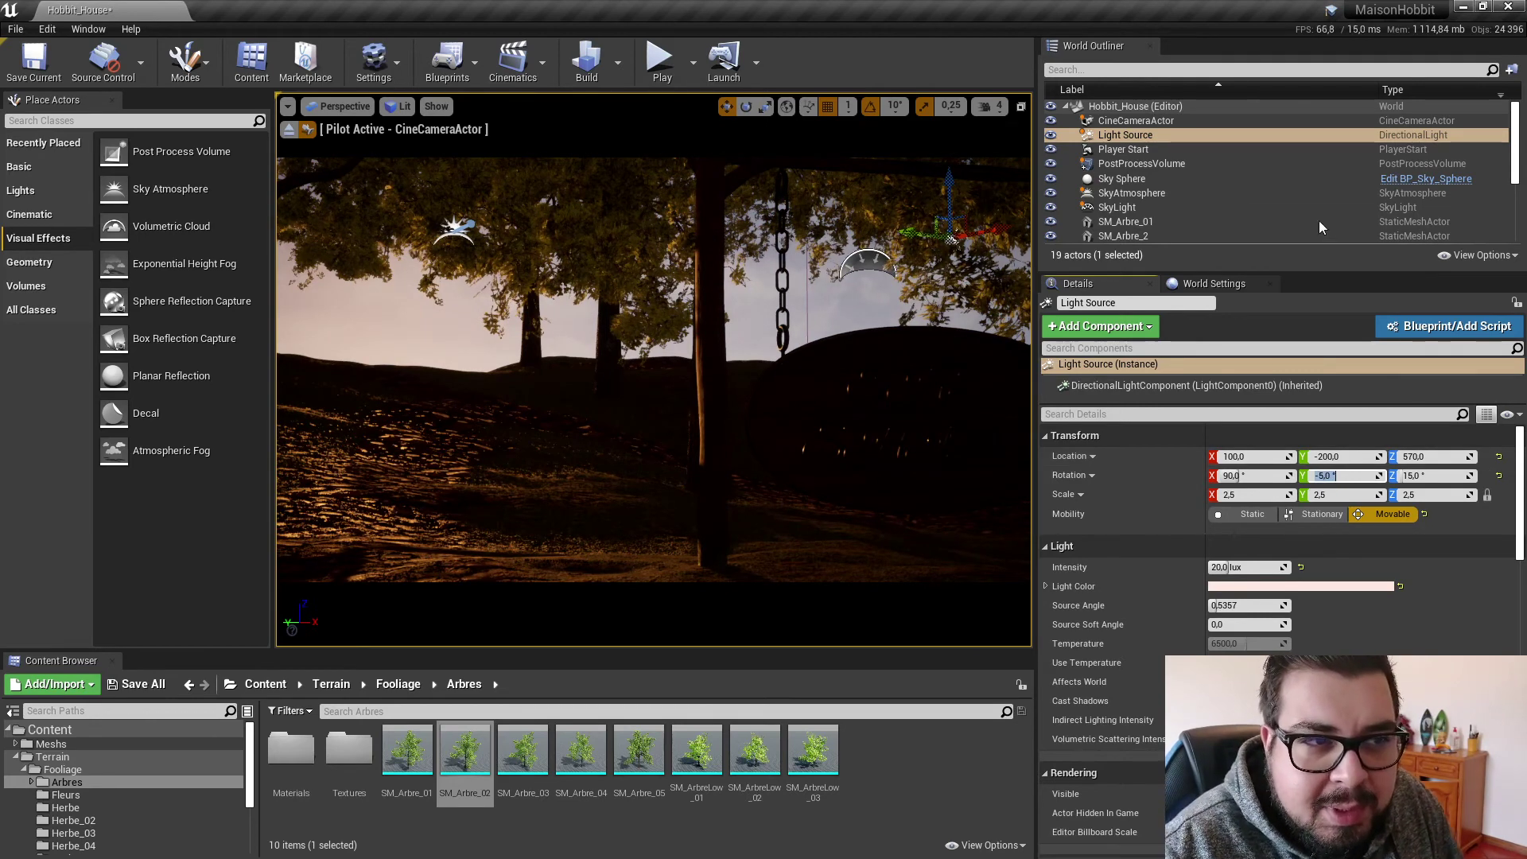
# Set the Light Source directional light's Z rotation to 35° and its Y rotation to -10°.
pyautogui.click(1418, 476)
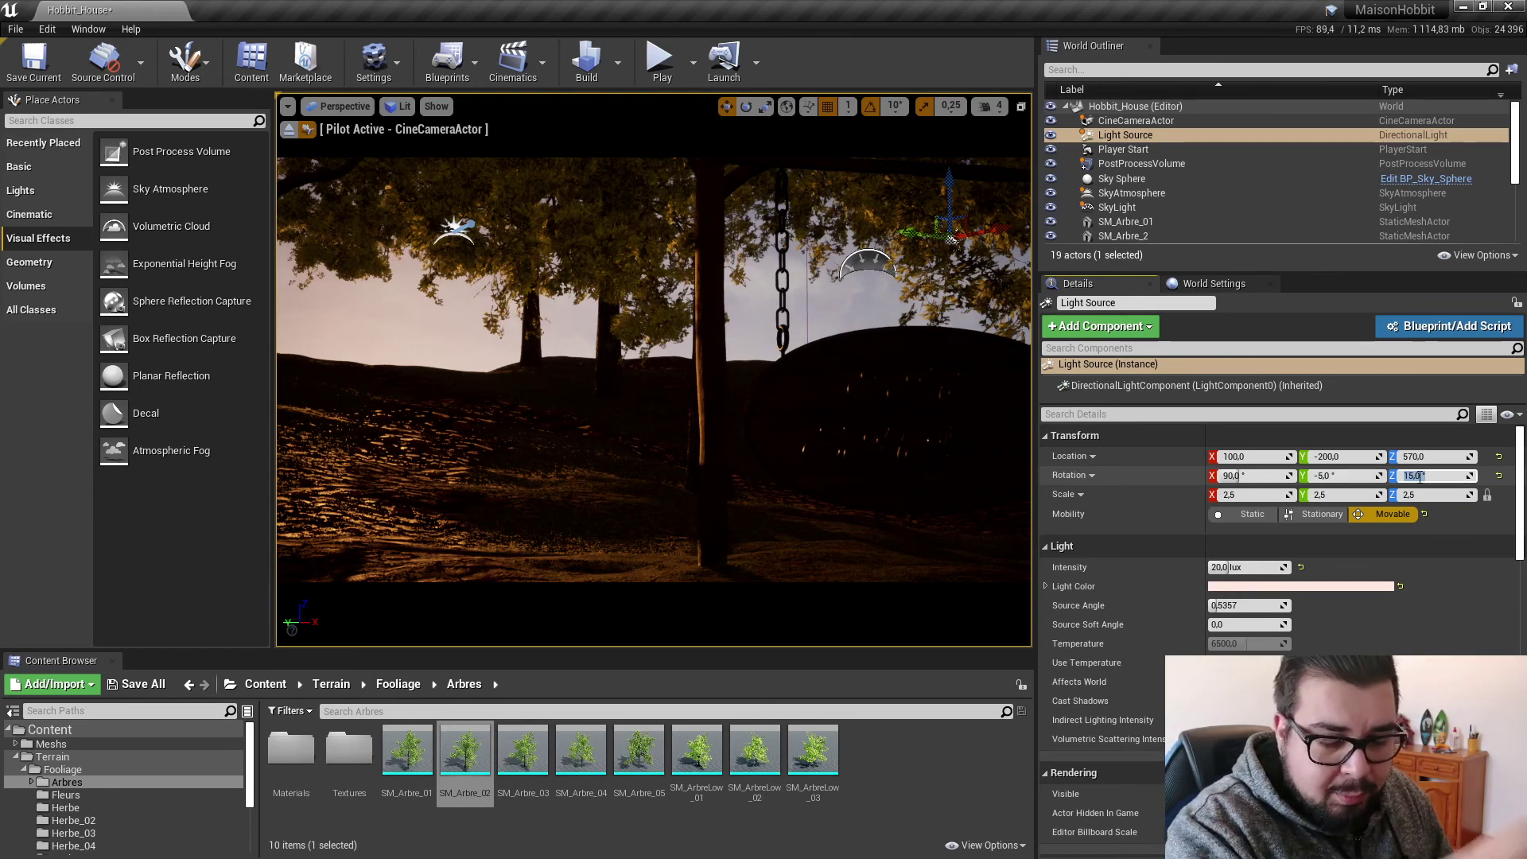
pyautogui.write('35')
pyautogui.press('Return')
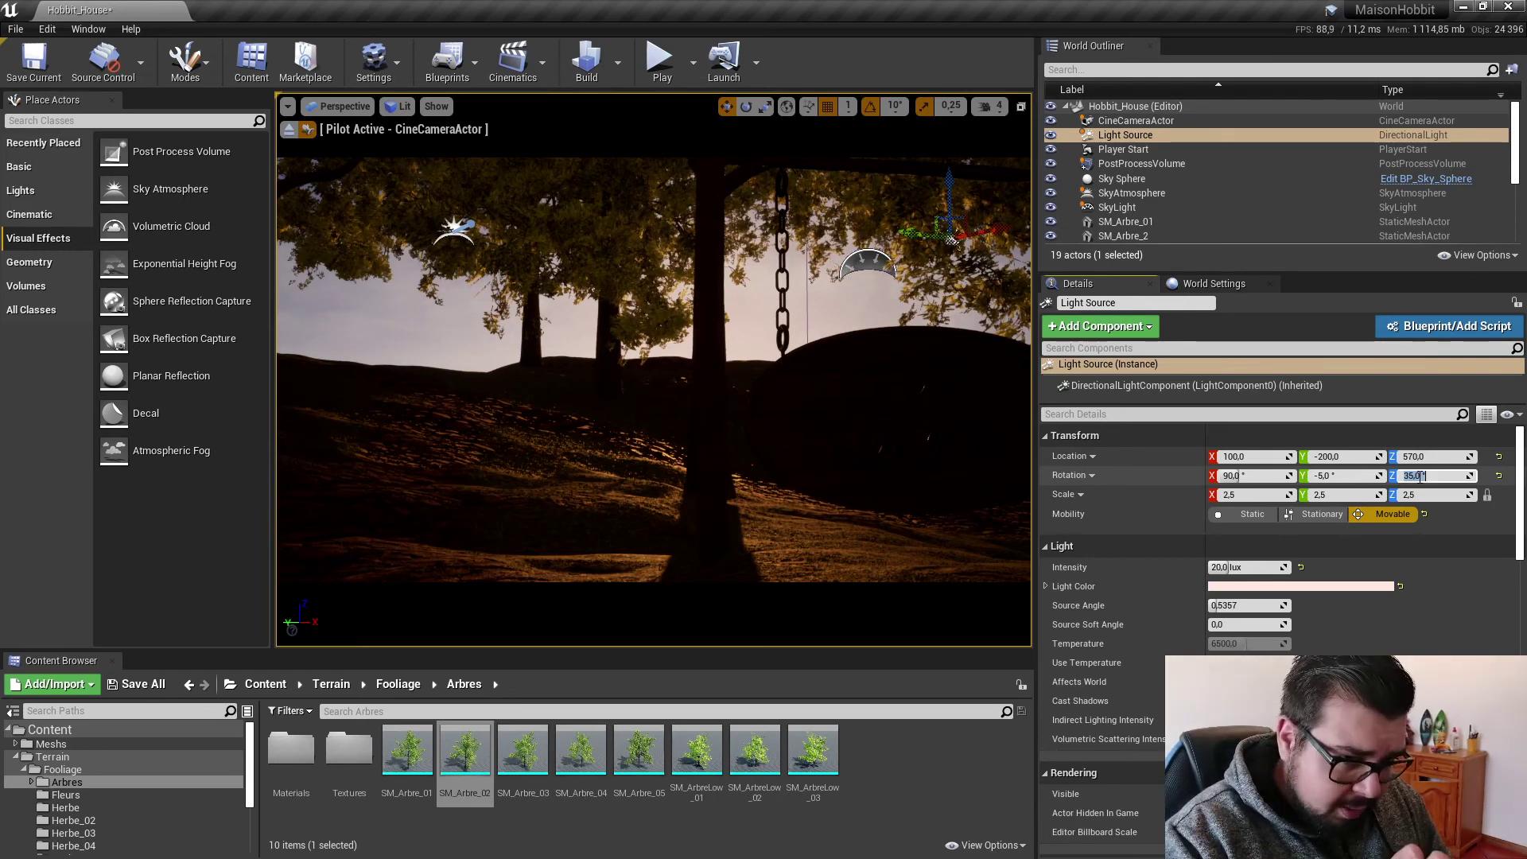
pyautogui.click(1337, 477)
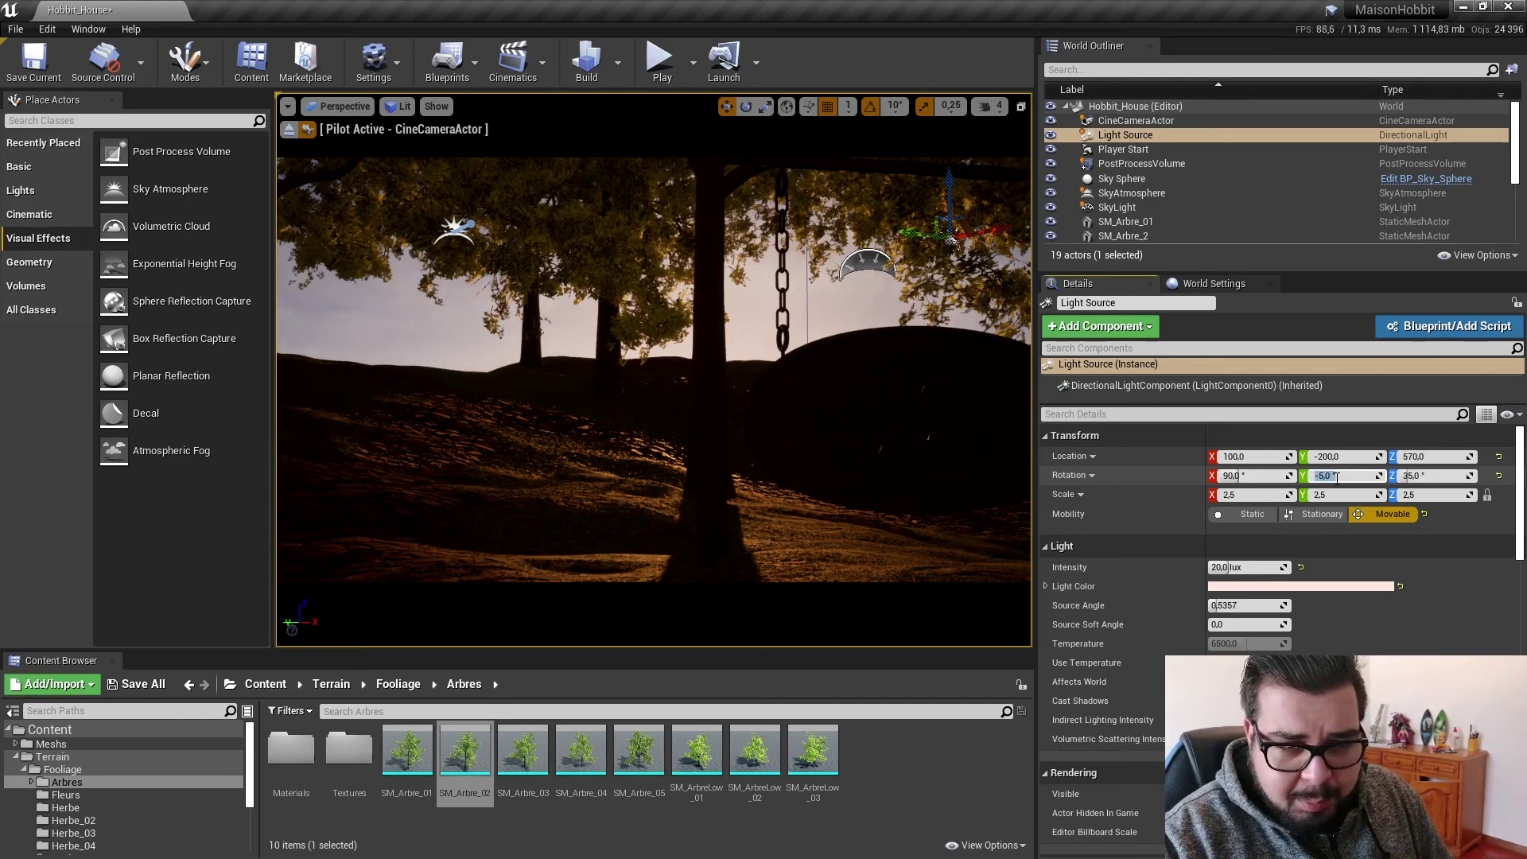
pyautogui.write('-10')
pyautogui.press('Return')
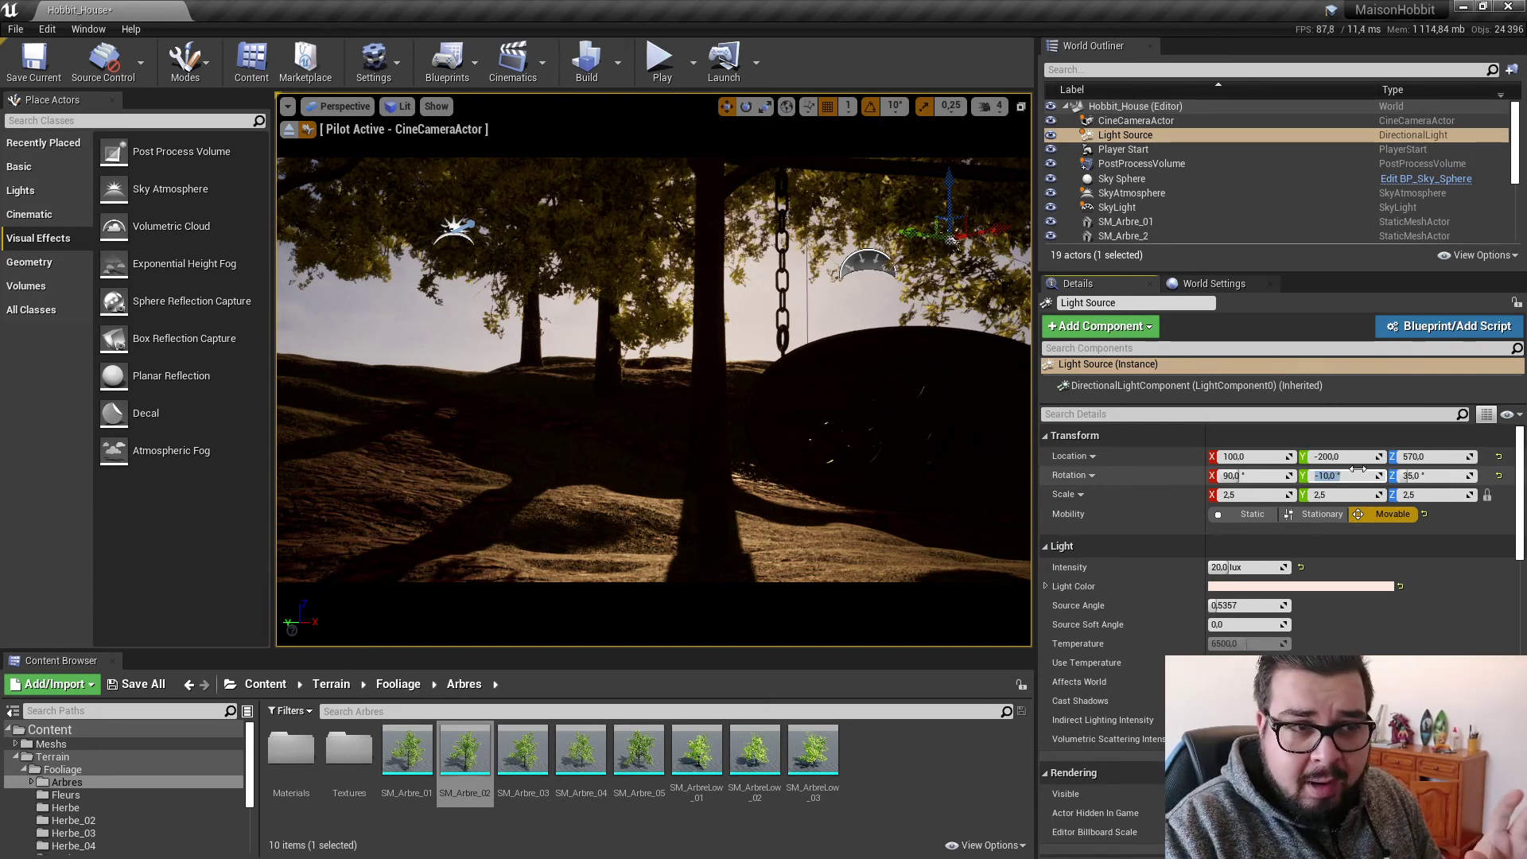
# Refresh the Sky Sphere's material for the new sun angle and build the level.
pyautogui.click(1148, 176)
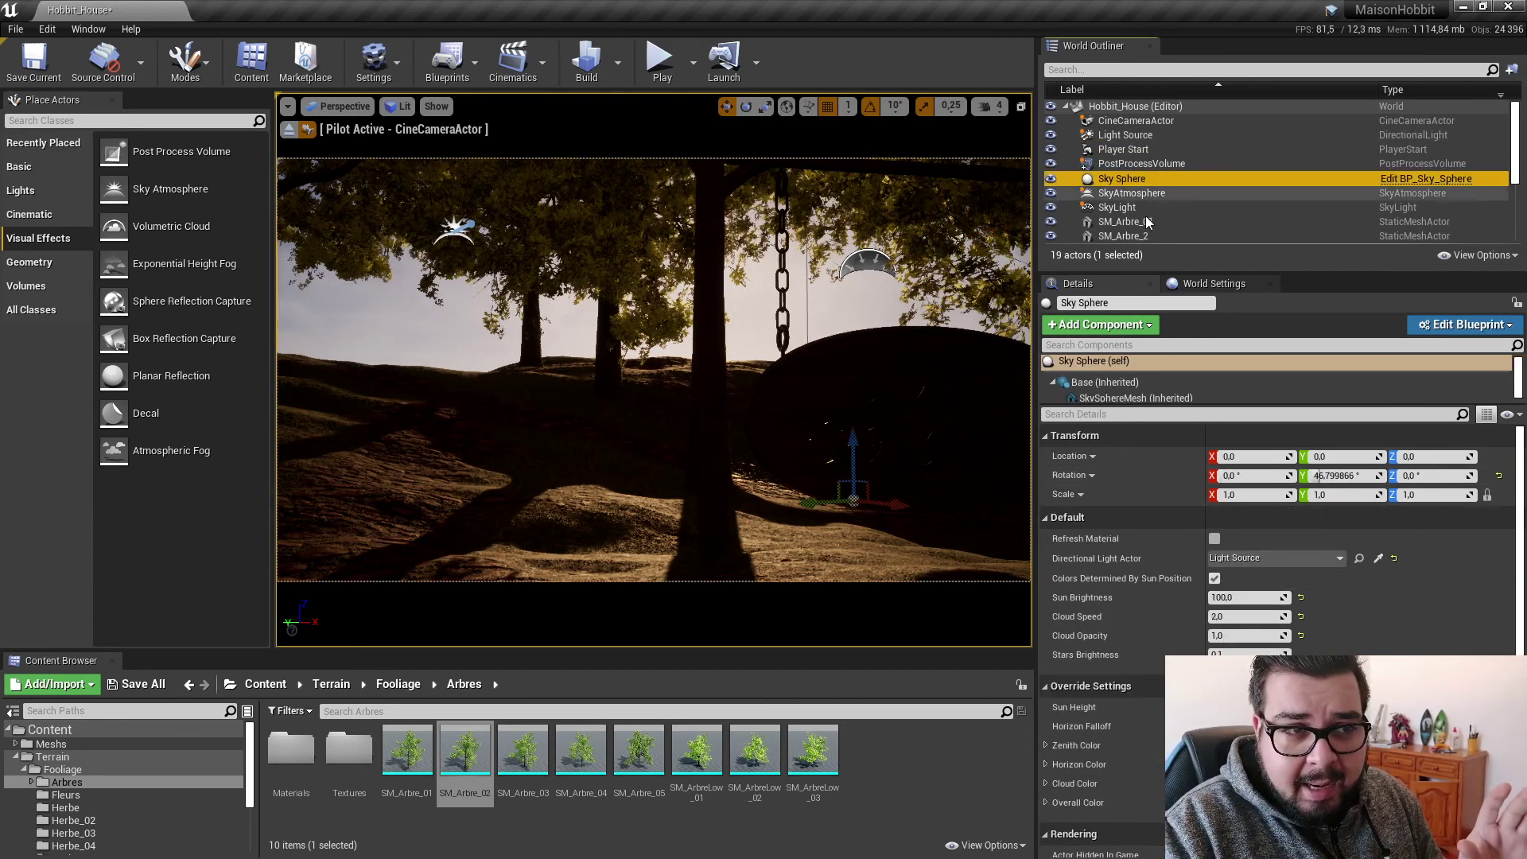
pyautogui.click(1213, 539)
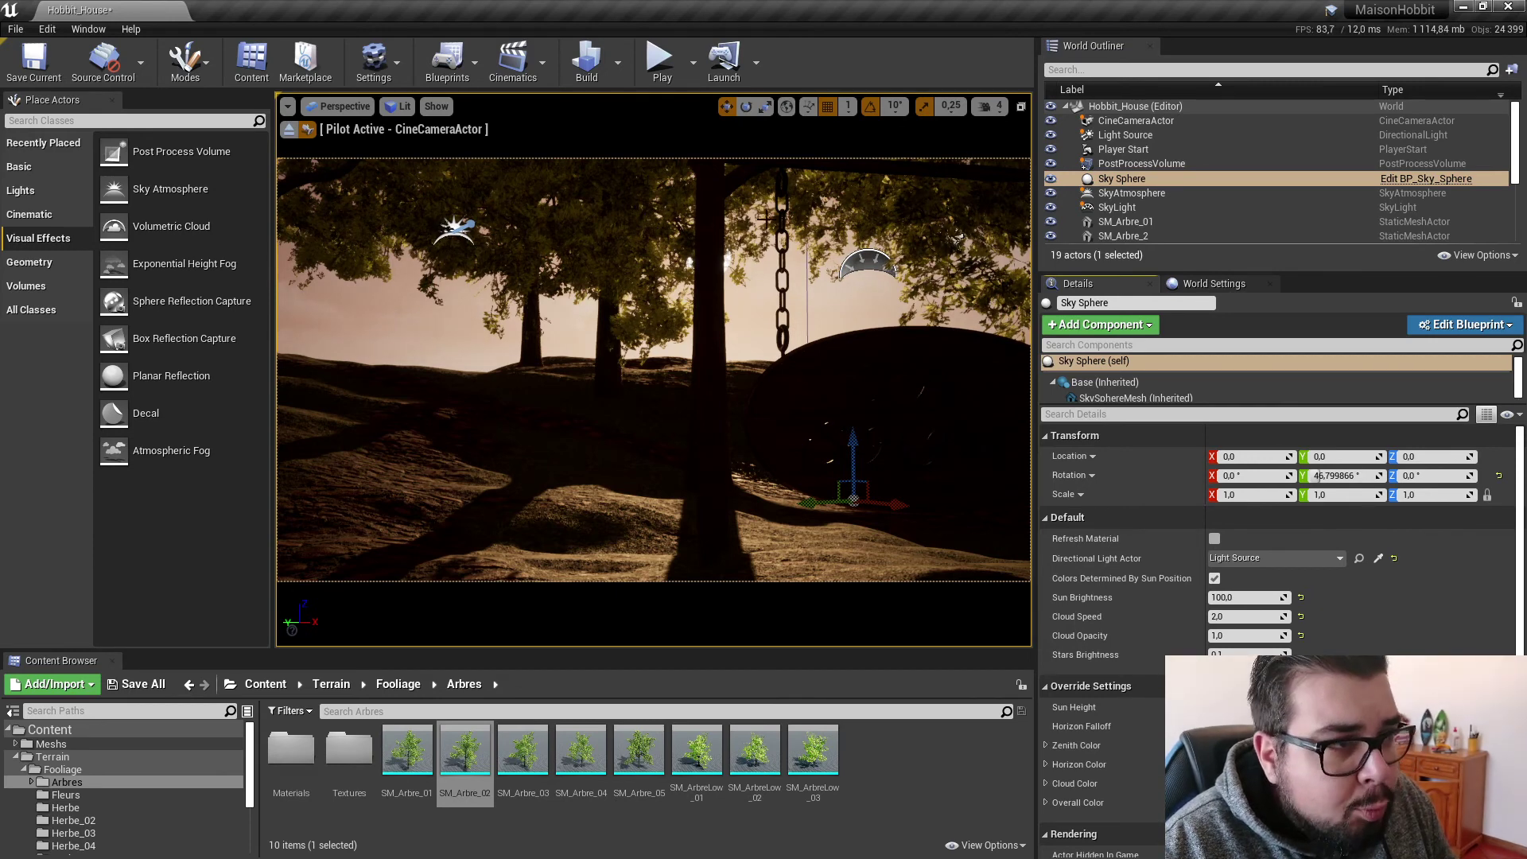
pyautogui.click(572, 55)
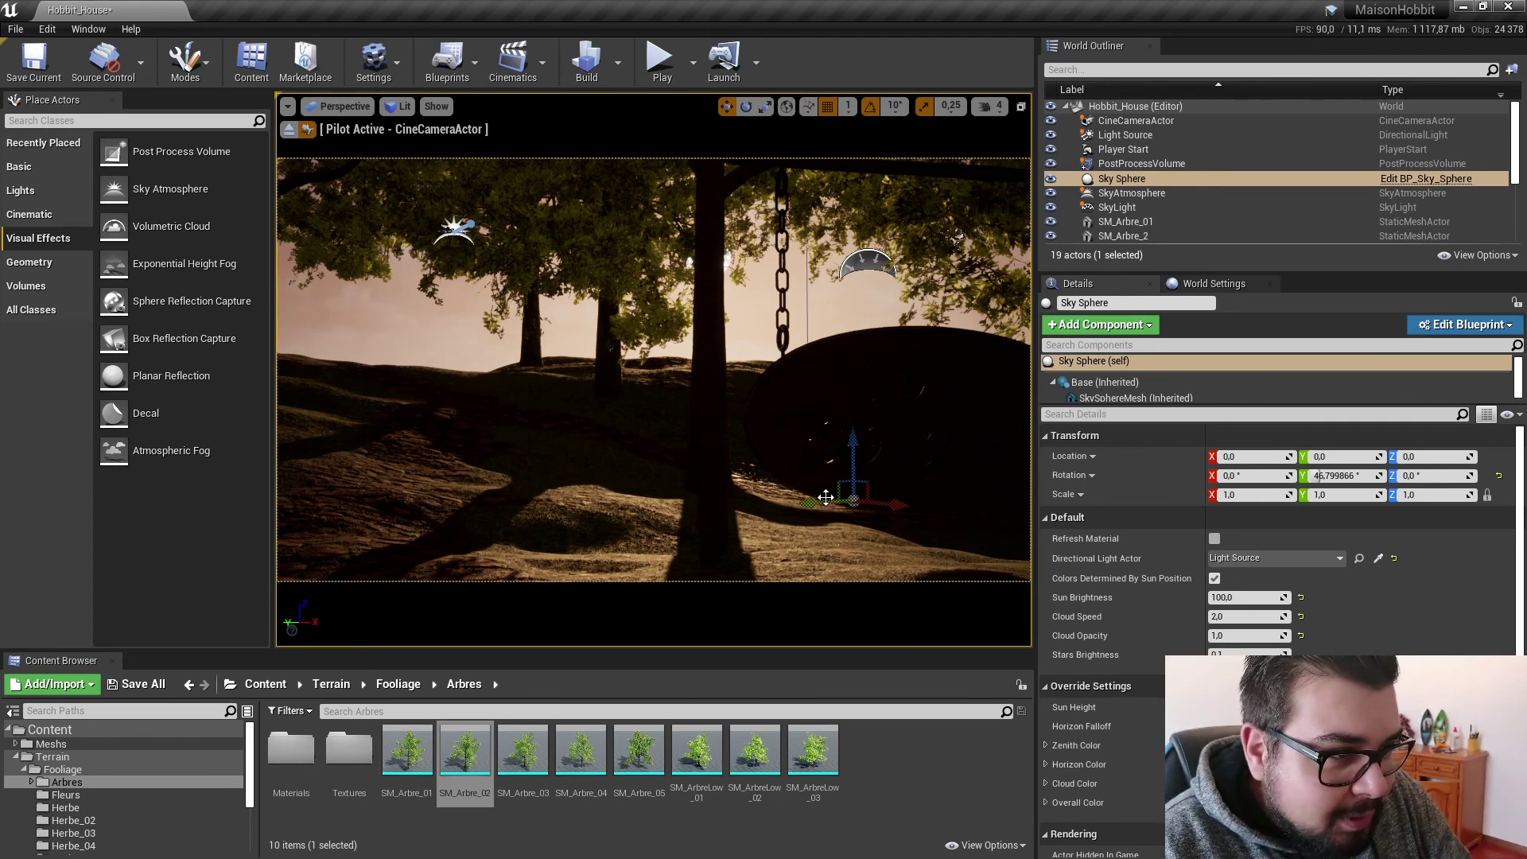
# Lower the camera speed to 1 and reframe the piloted cine camera on the round structure and hanging chains between the posts.
pyautogui.moveTo(824, 502); pyautogui.dragTo(880, 550, button='right')
pyautogui.press('s')
pyautogui.press('w')
pyautogui.press('d')
pyautogui.press('a')
pyautogui.click(991, 108)
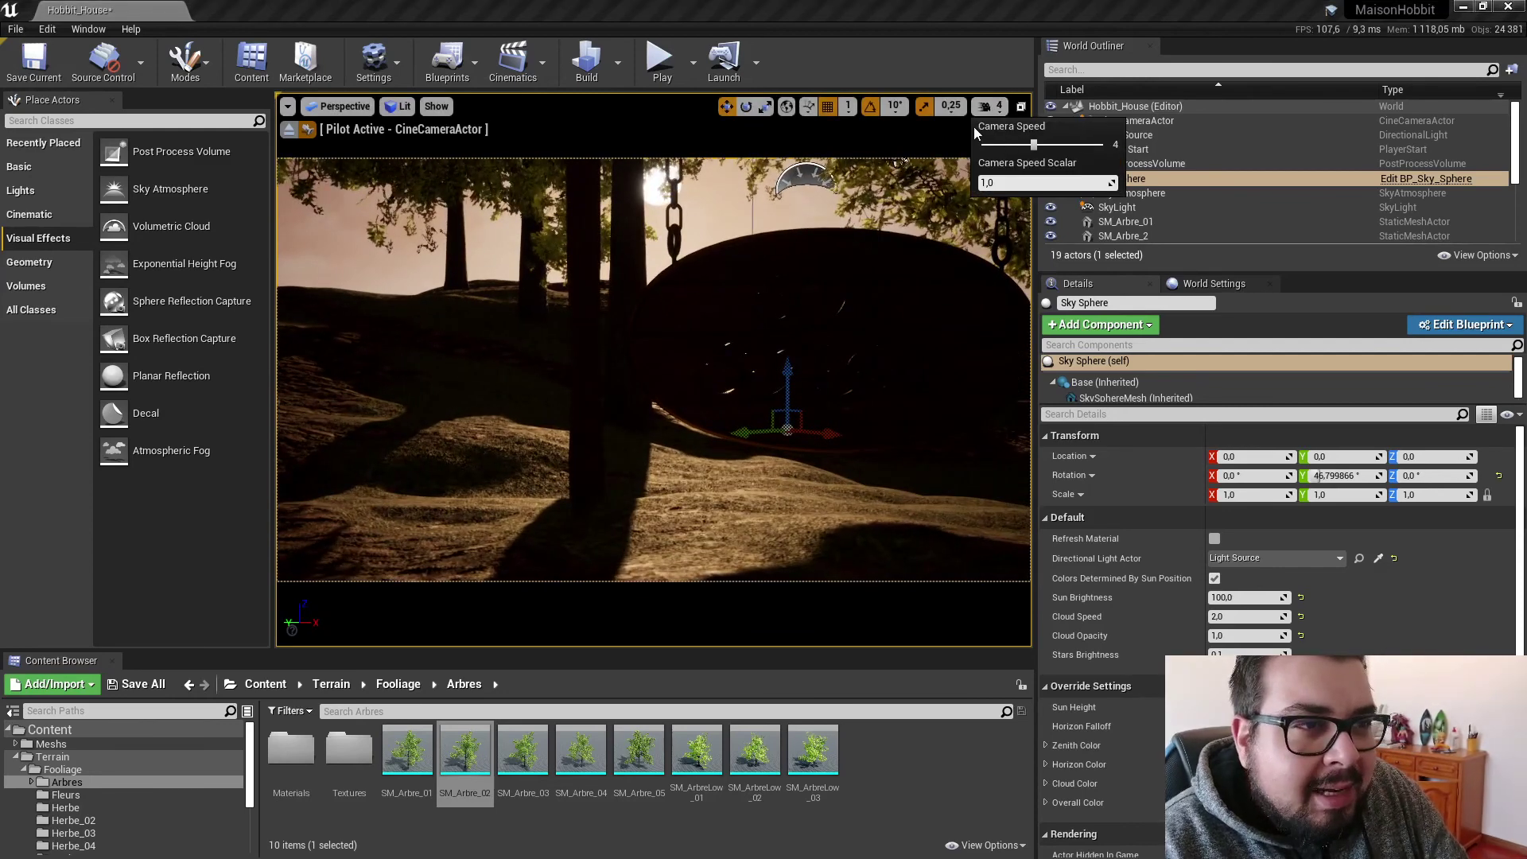
pyautogui.moveTo(1030, 144); pyautogui.dragTo(975, 144)
pyautogui.moveTo(883, 334); pyautogui.dragTo(939, 287, button='right')
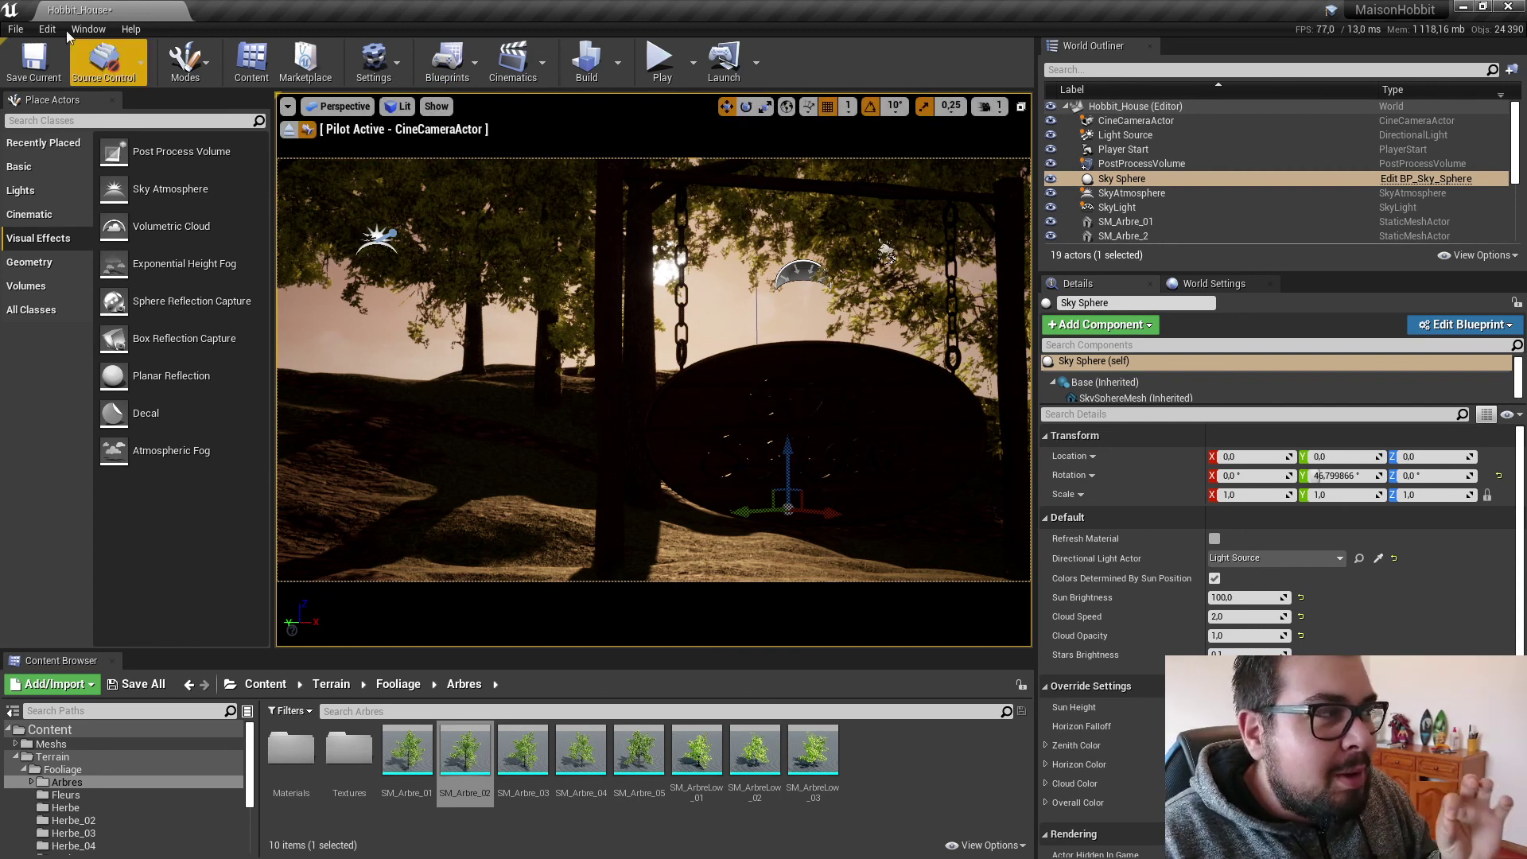
pyautogui.moveTo(29, 24)
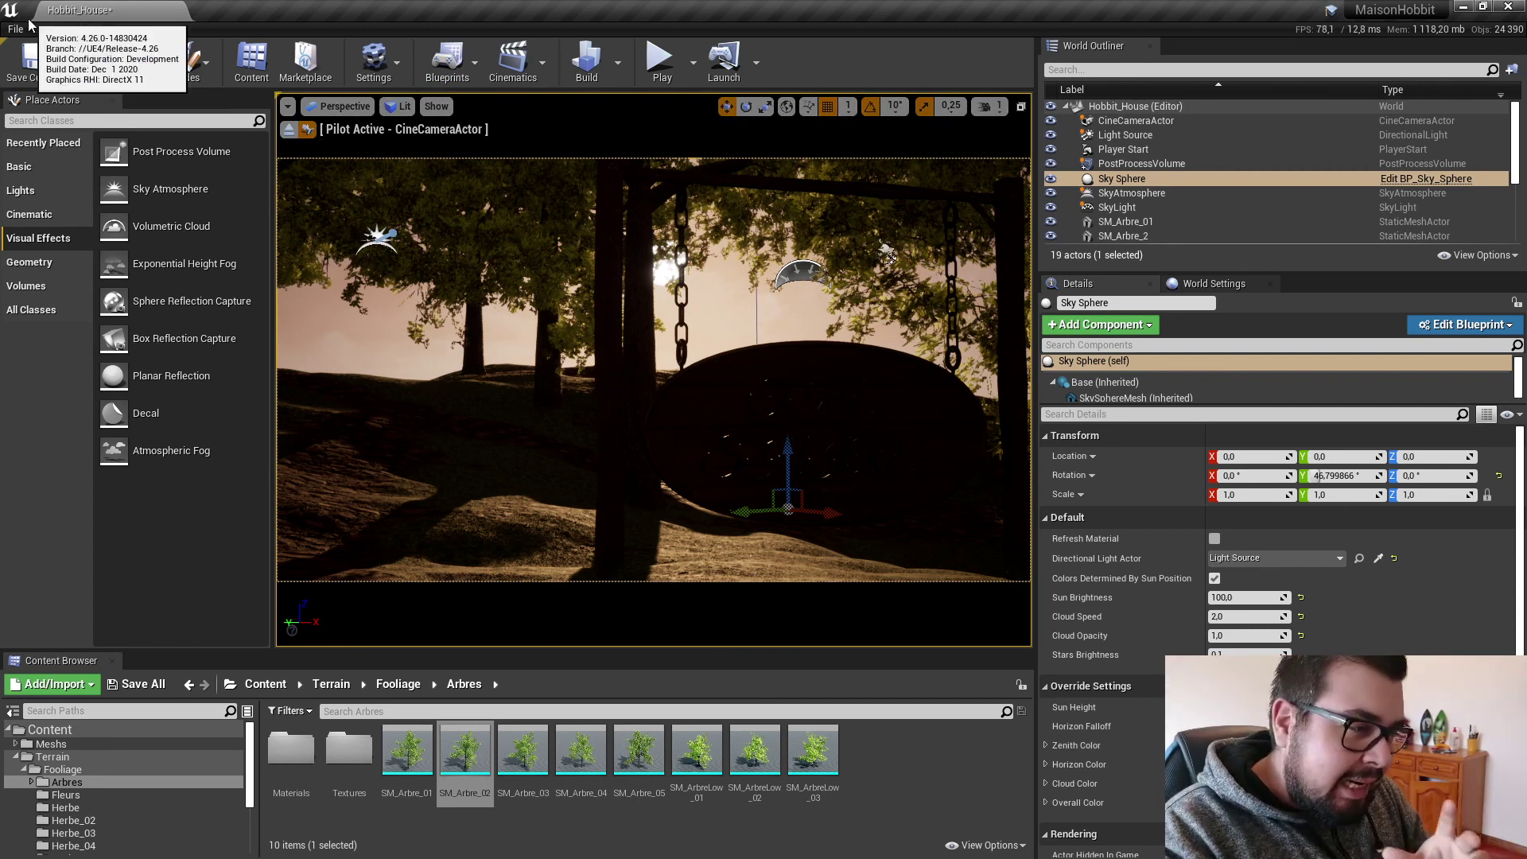